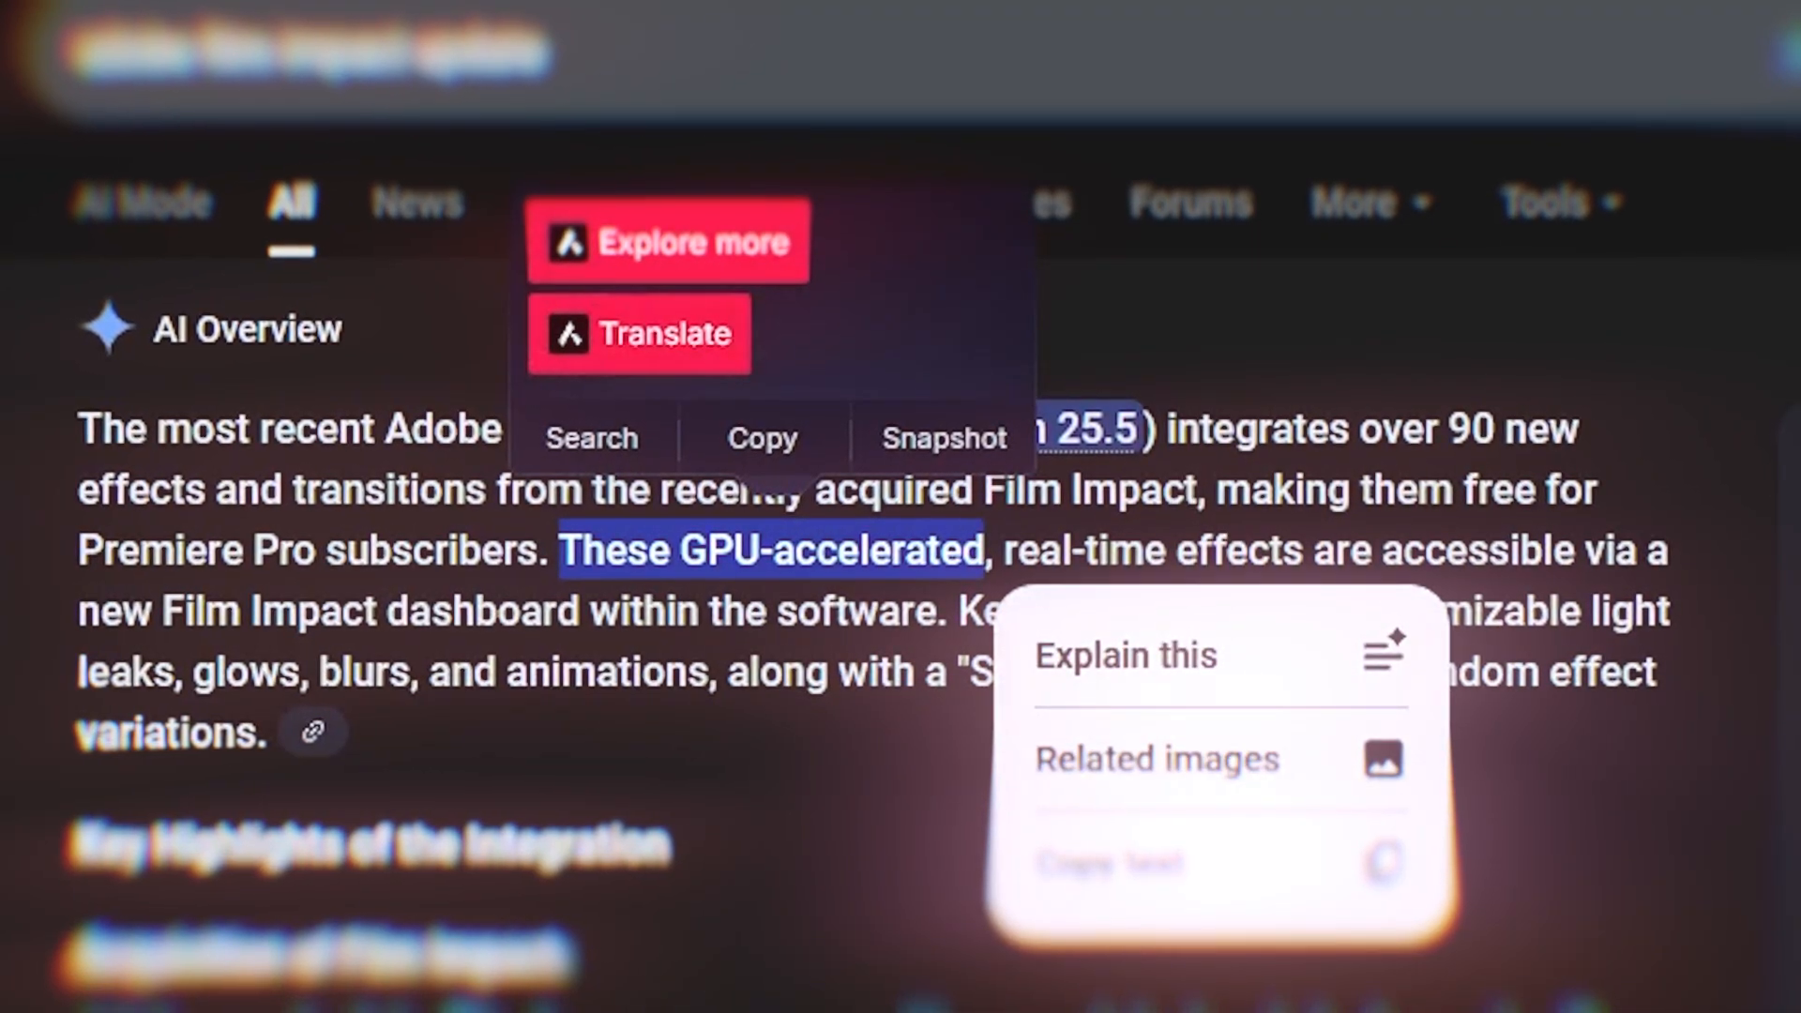
Read the AI overview of the Premiere Pro 25.5 Film Impact update, highlighting its passage on key features
click(1296, 551)
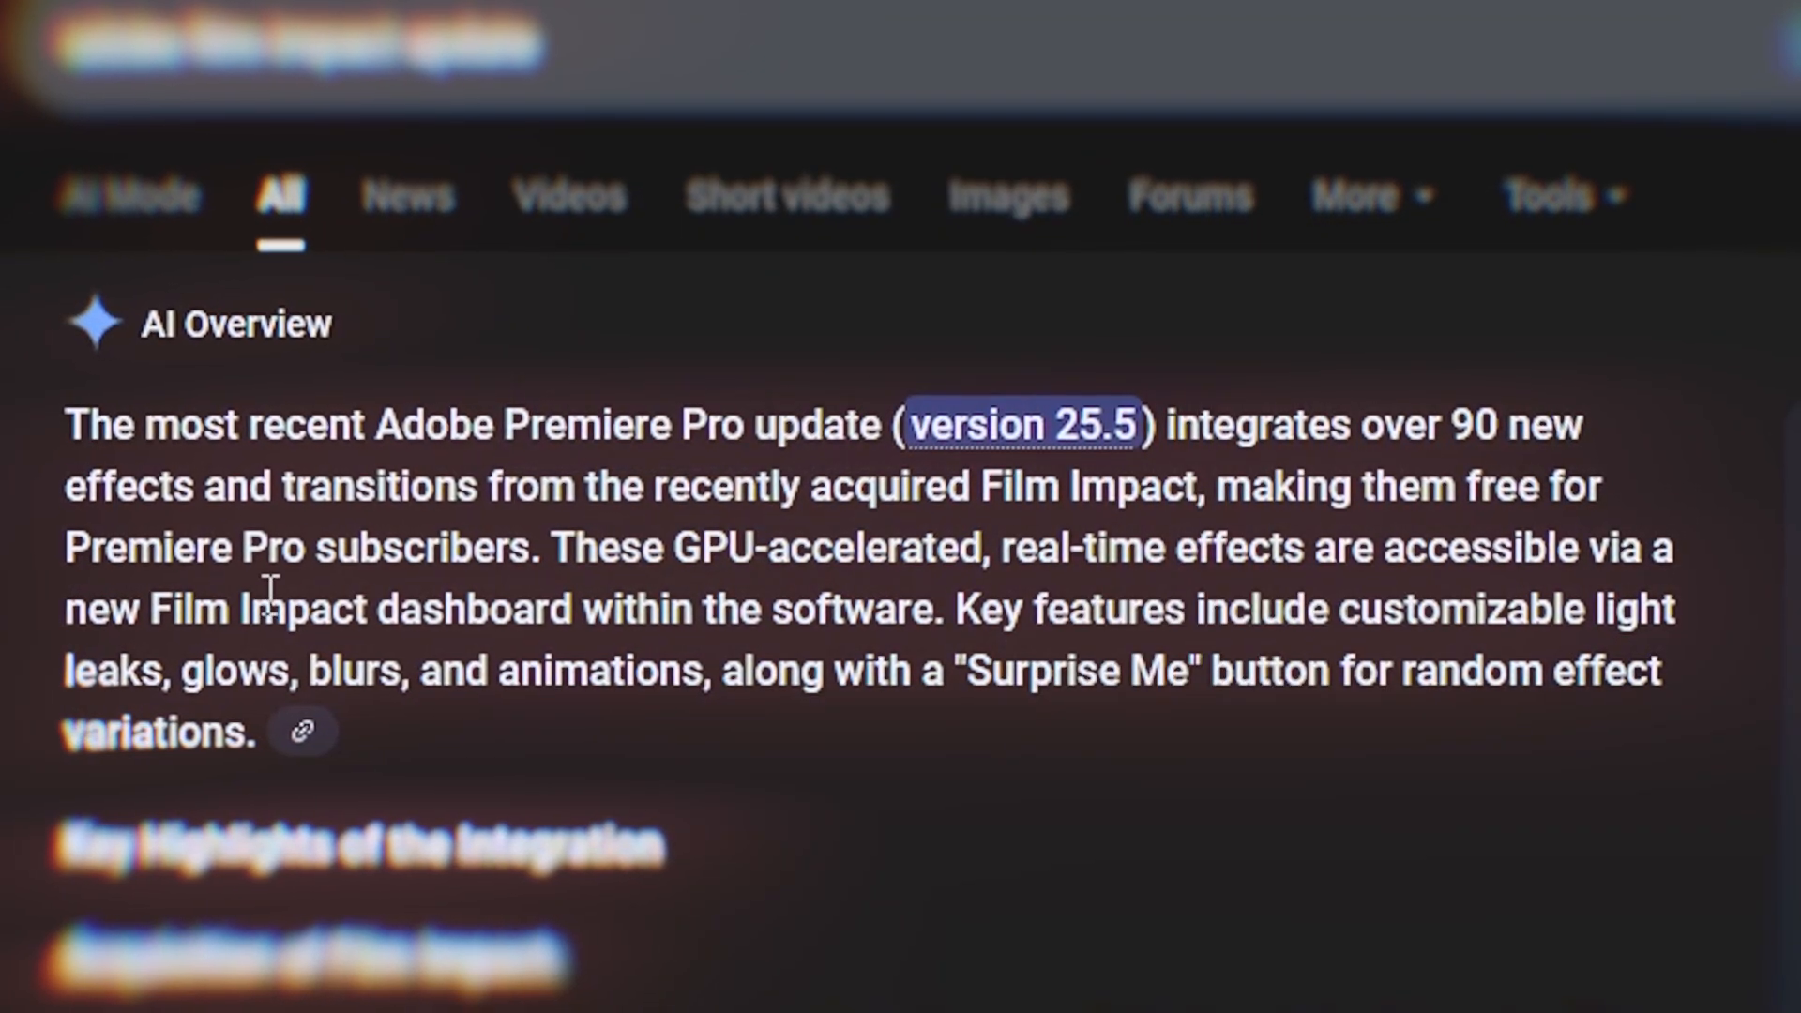
drag(1599, 610, 392, 685)
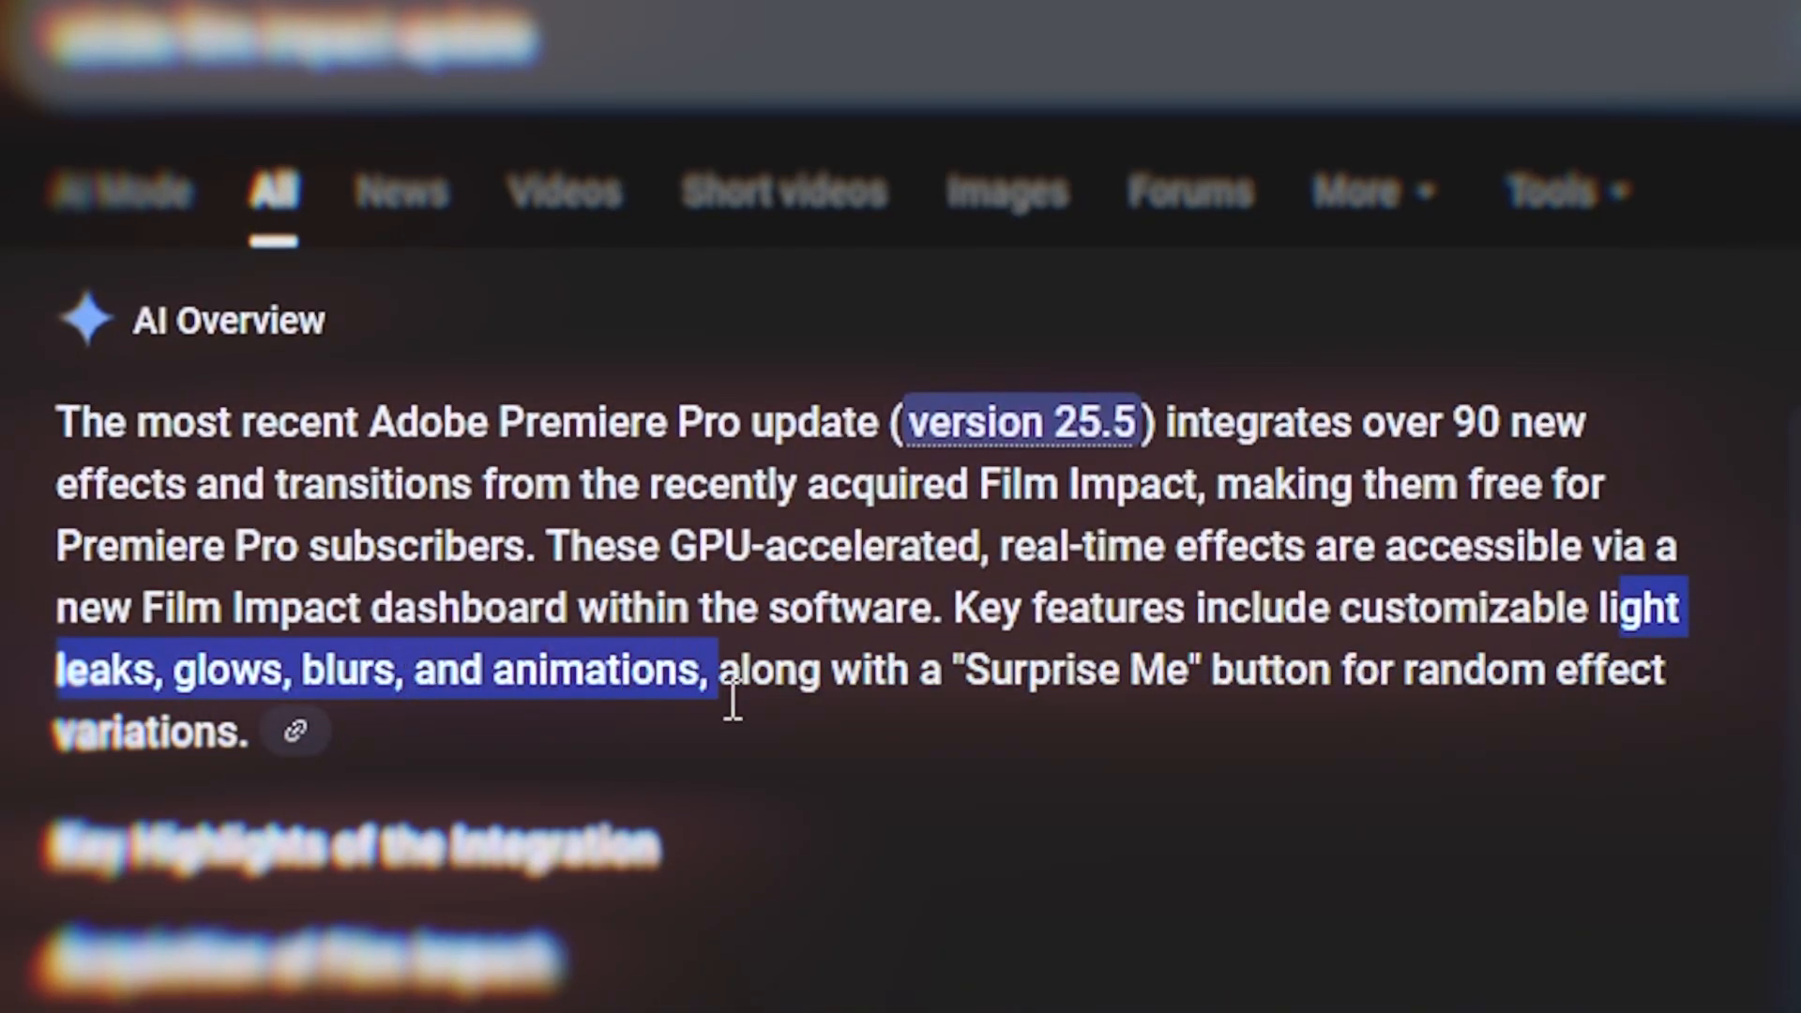
drag(727, 677, 1258, 690)
click(1258, 689)
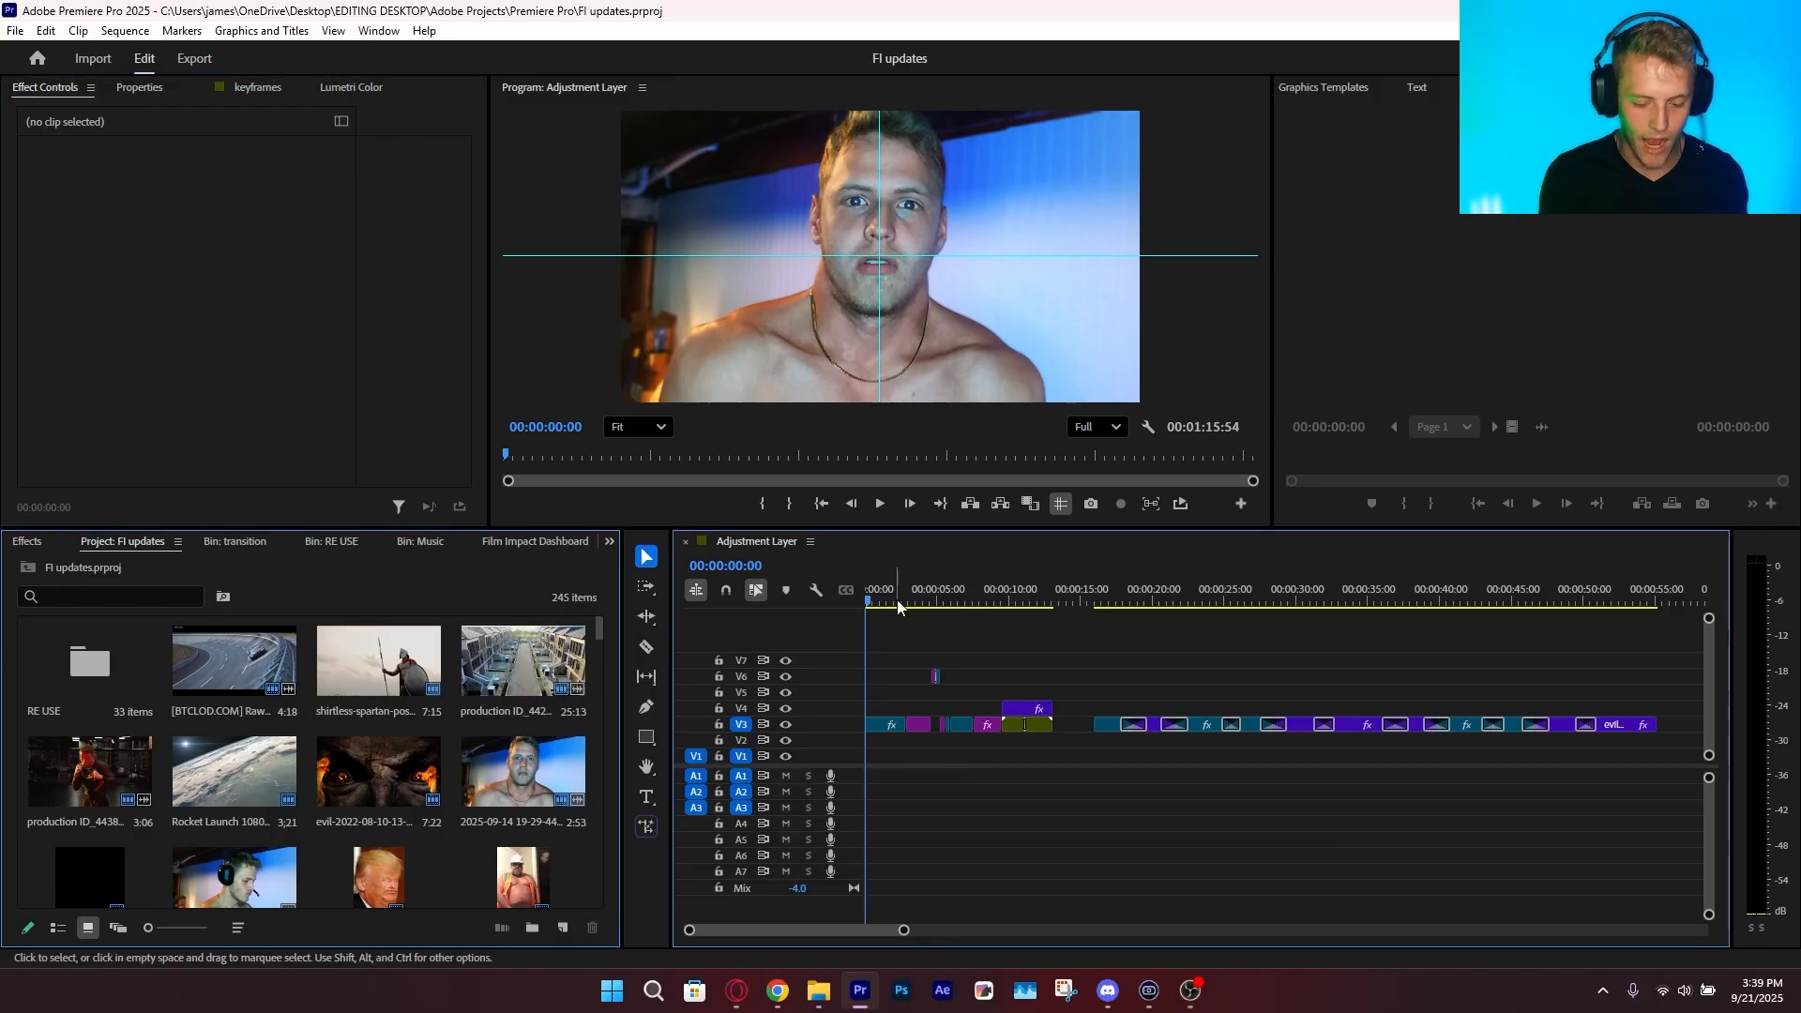
drag(897, 599, 1112, 701)
Preview the transitions in the sequence from about 17 seconds up to the wipe at 25 seconds
key(space)
key(equal)
key(equal)
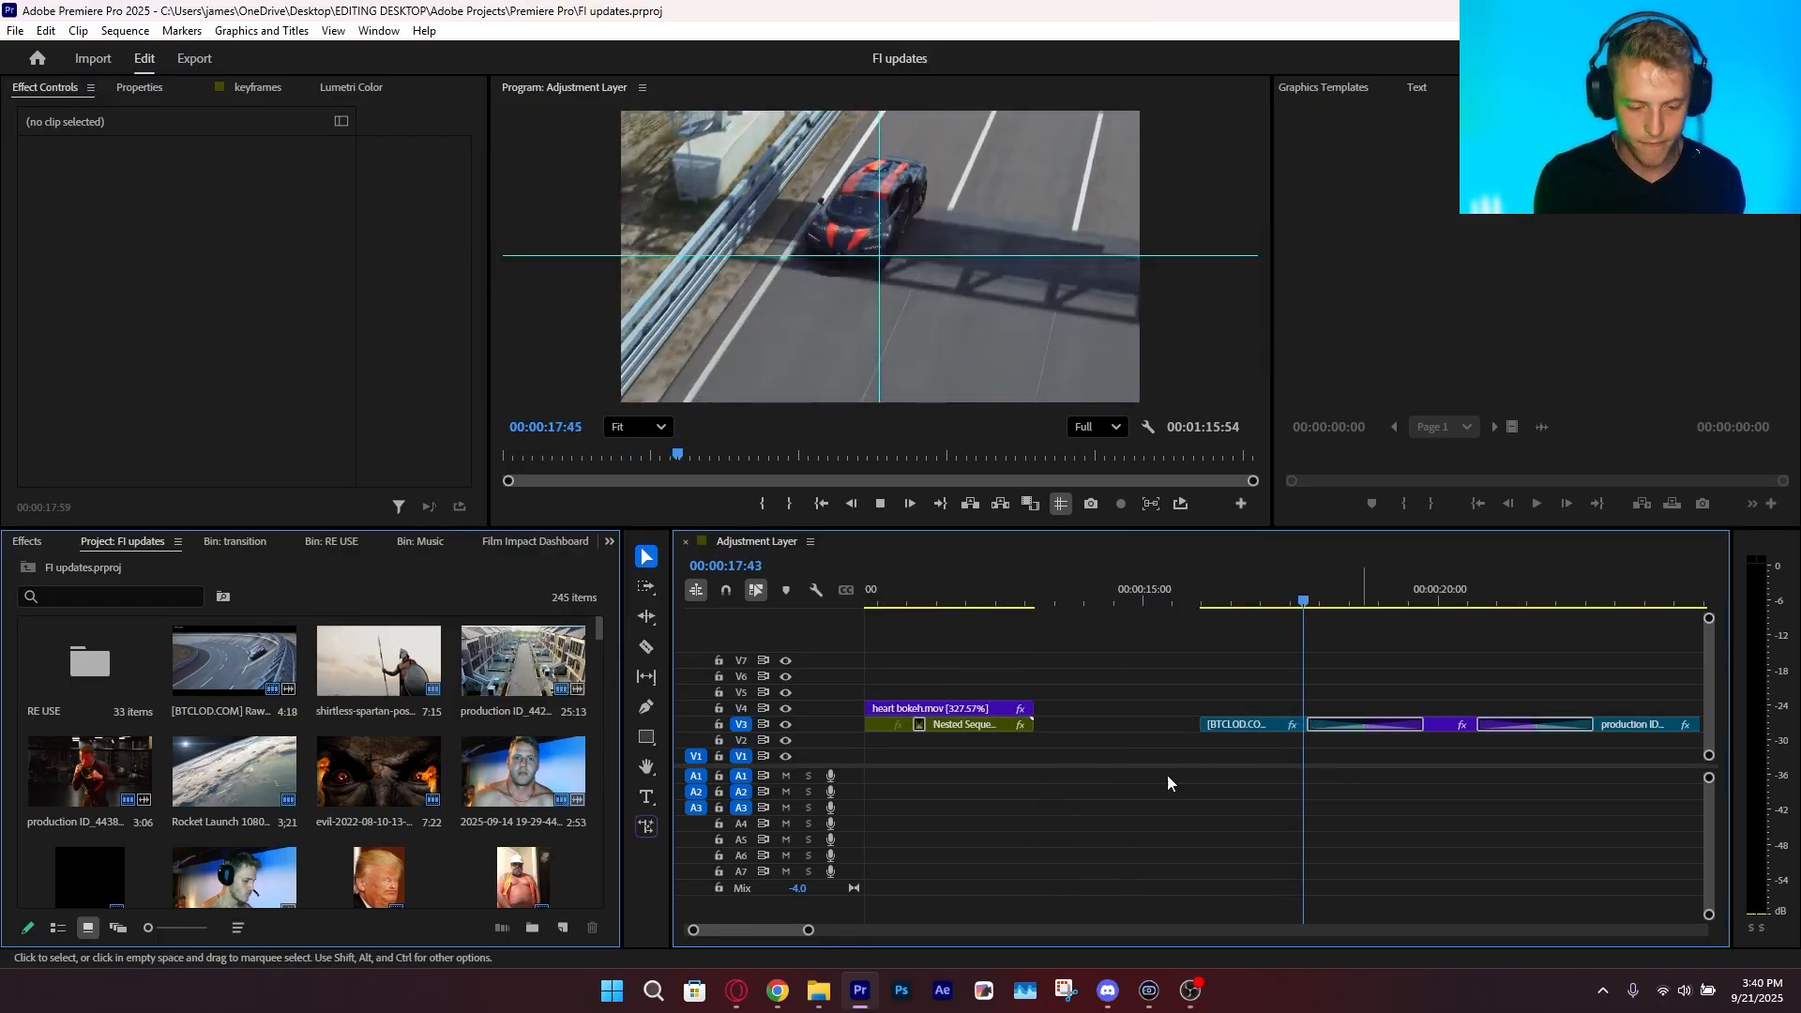
drag(807, 930, 845, 929)
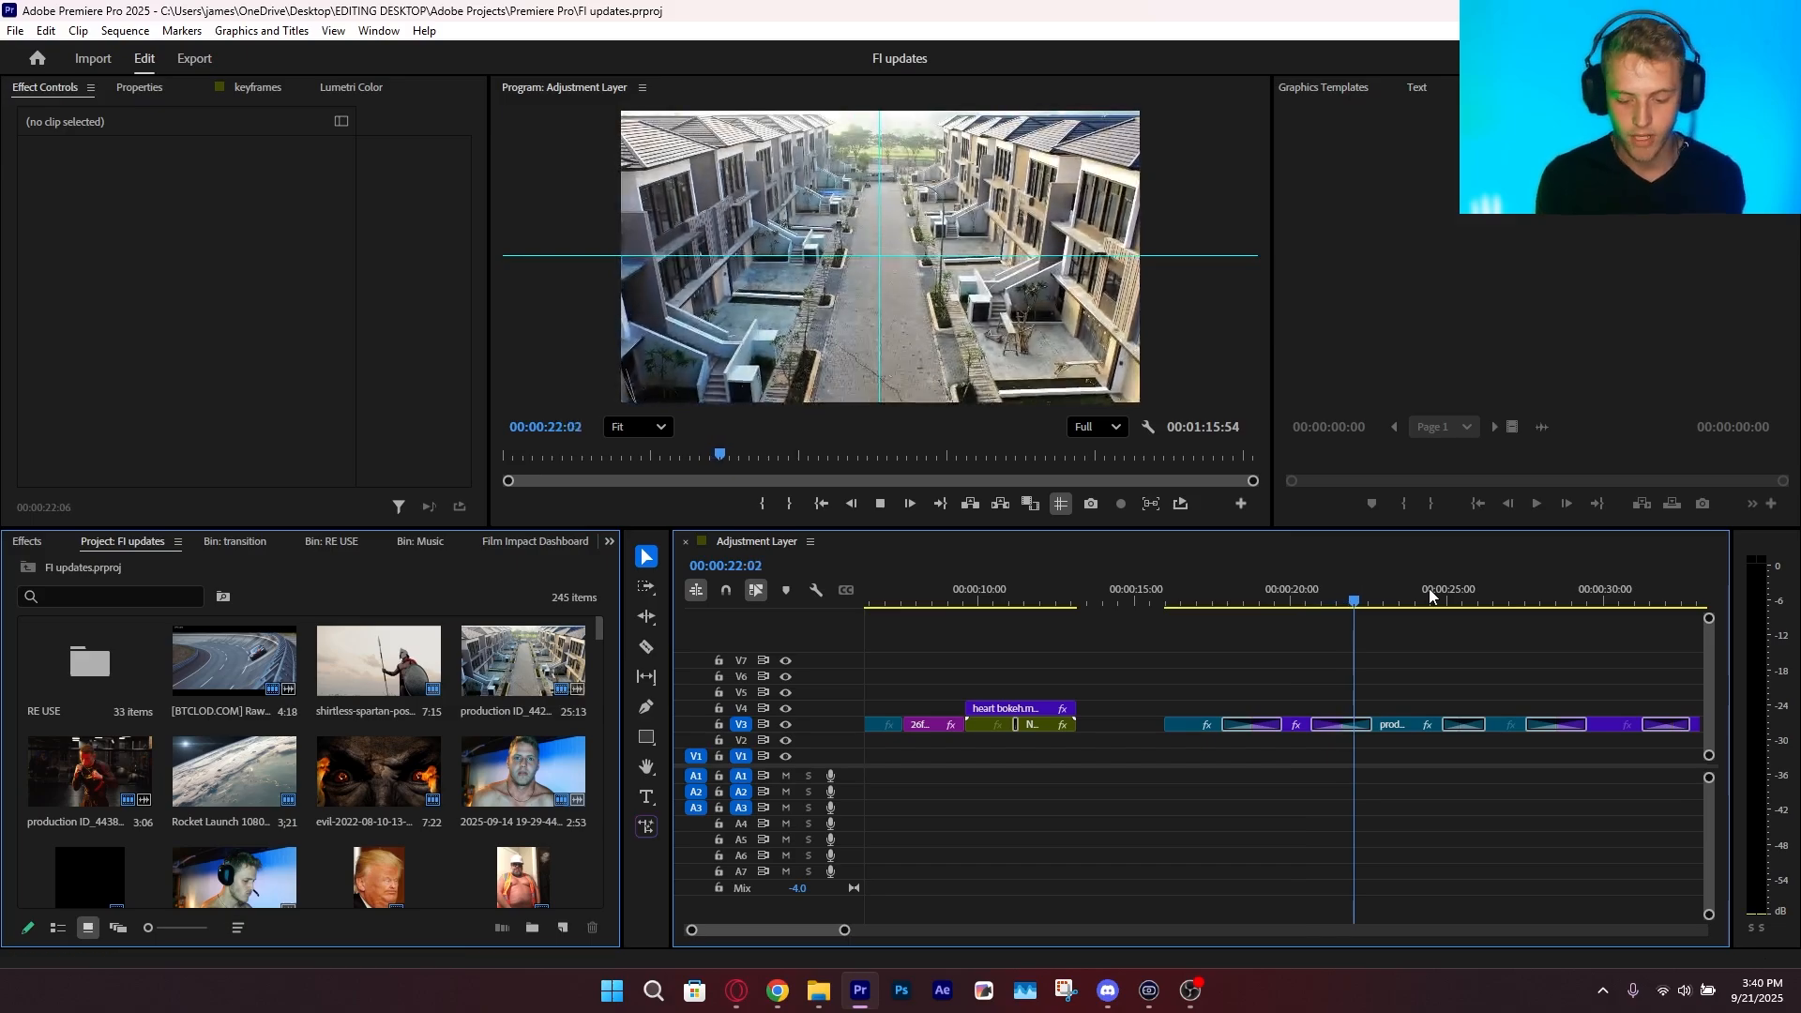
click(1449, 610)
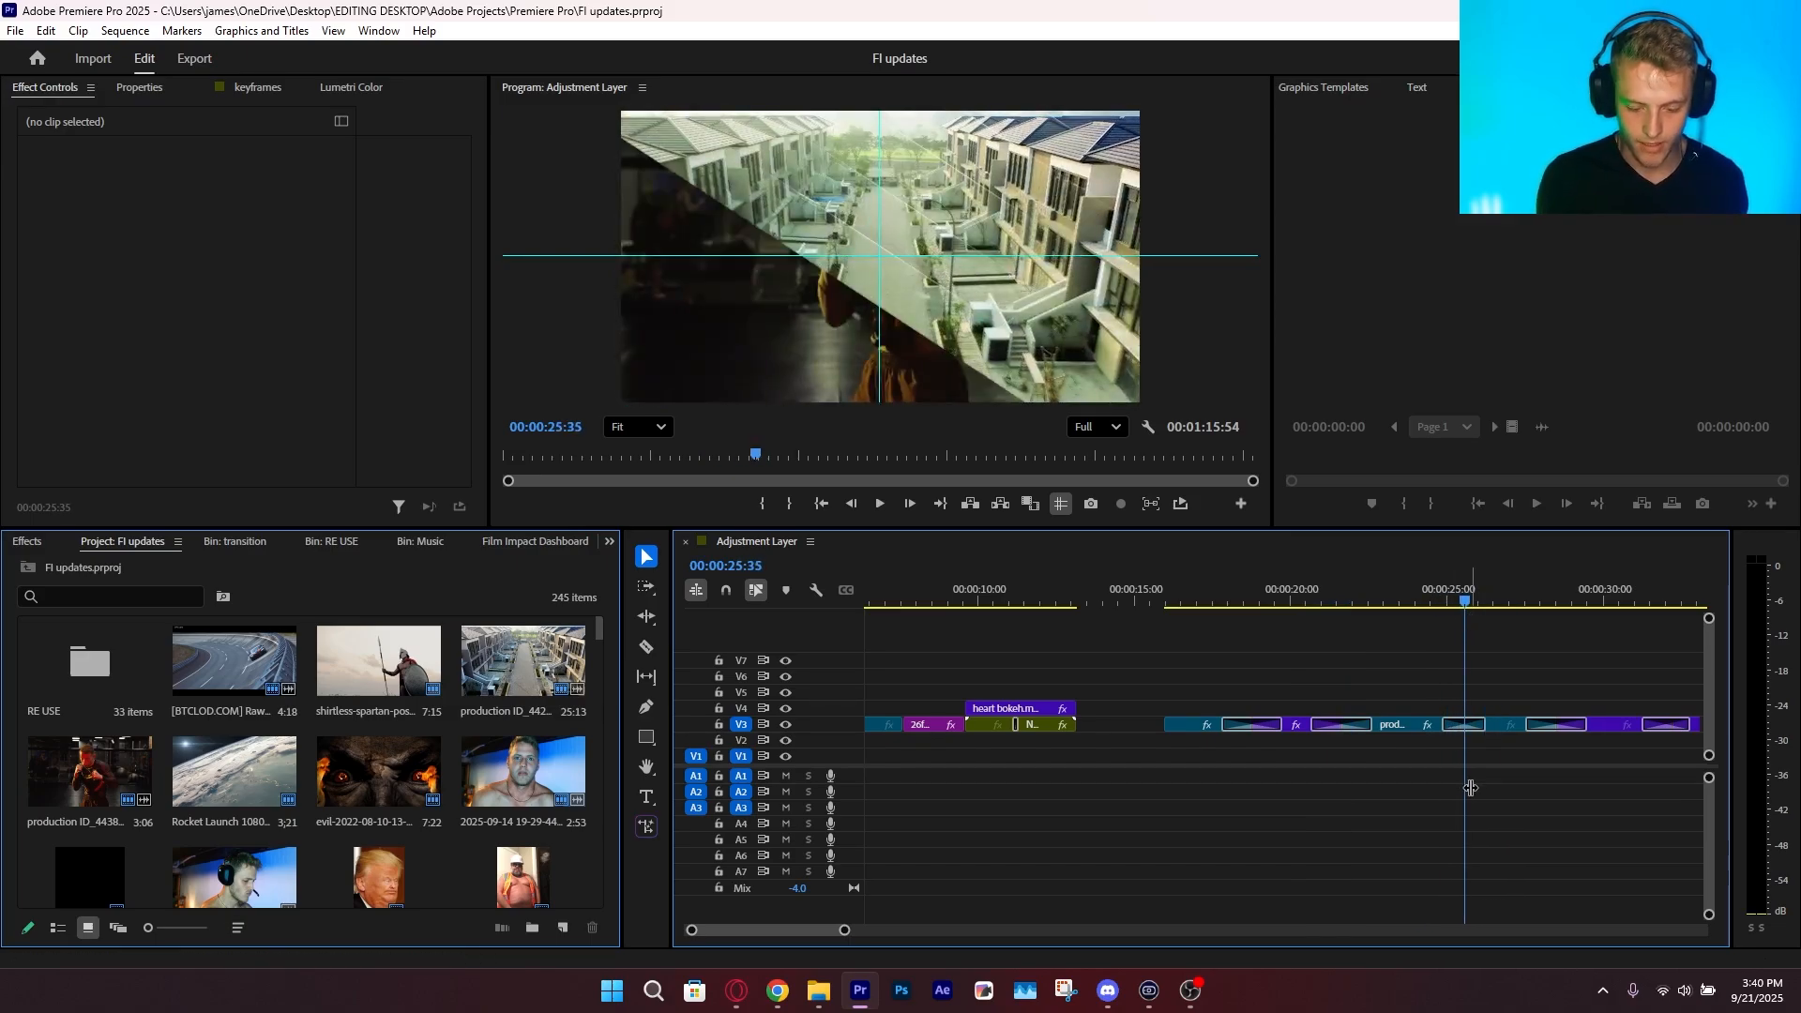
Randomize the Panel Wipe Impacts transition near 25 seconds twice with Surprise Me, play it back, and save the project
click(1466, 725)
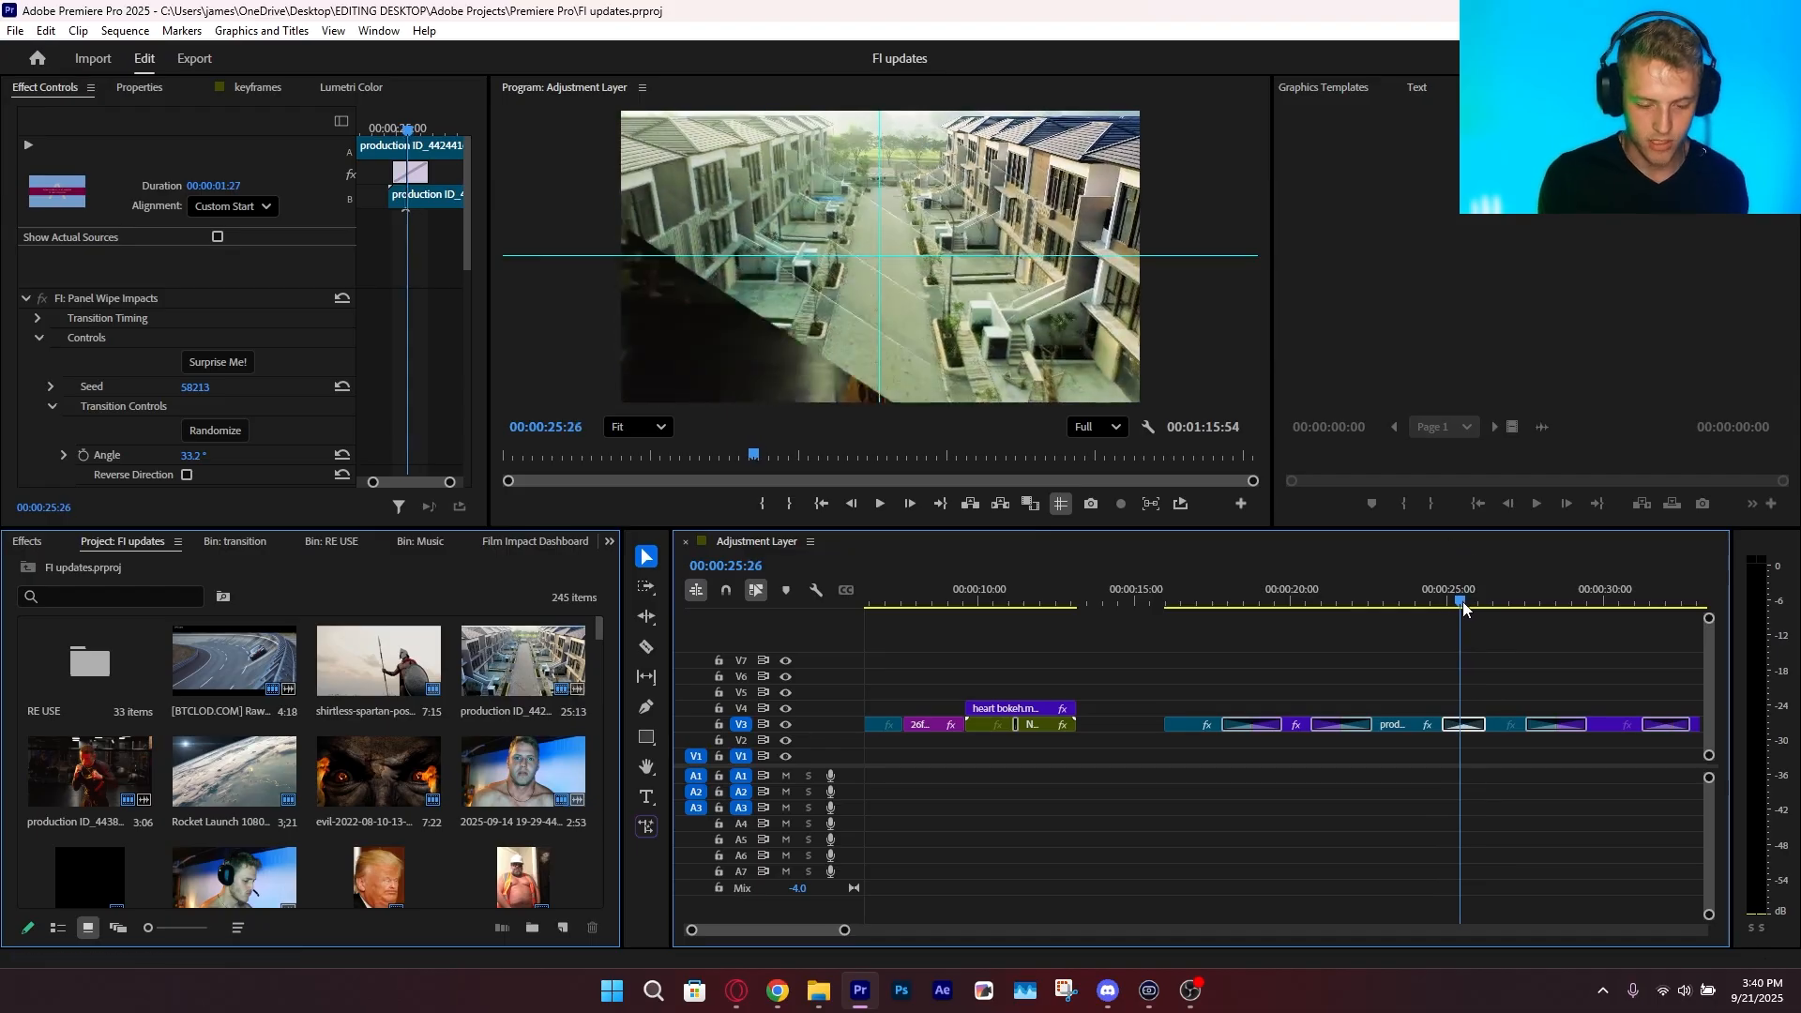
click(211, 364)
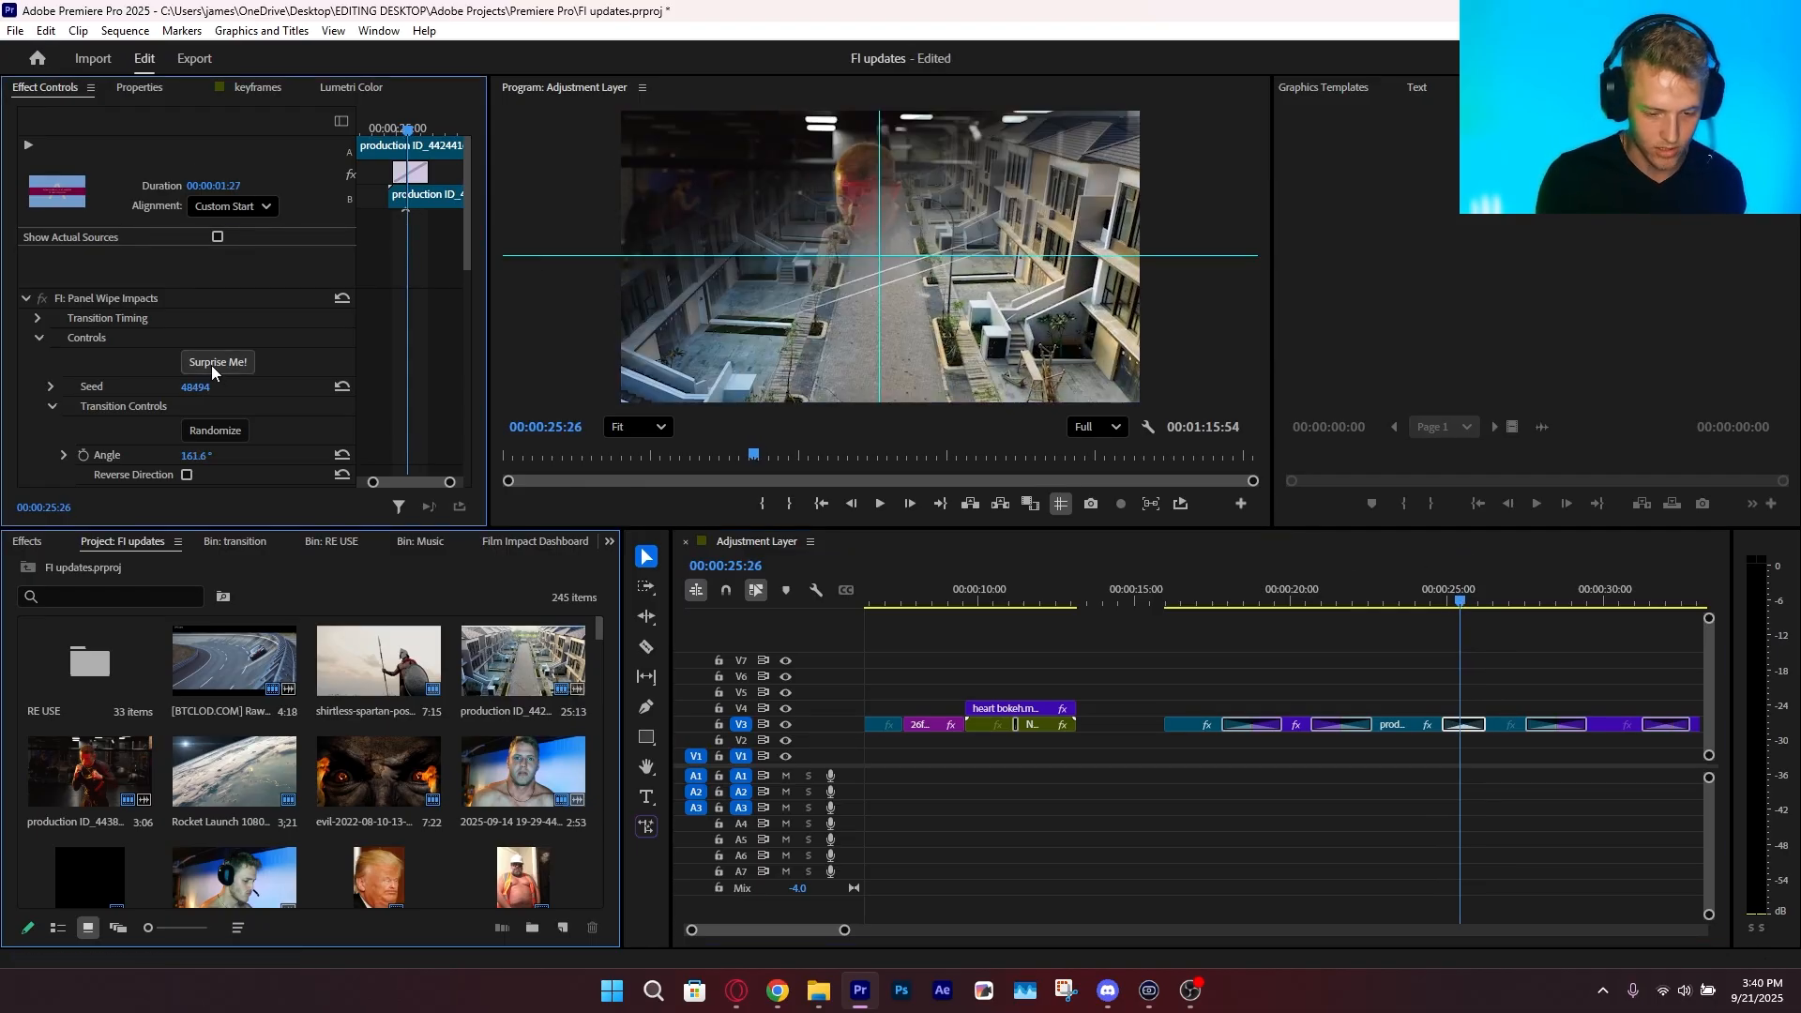
key(space)
click(222, 374)
click(1449, 589)
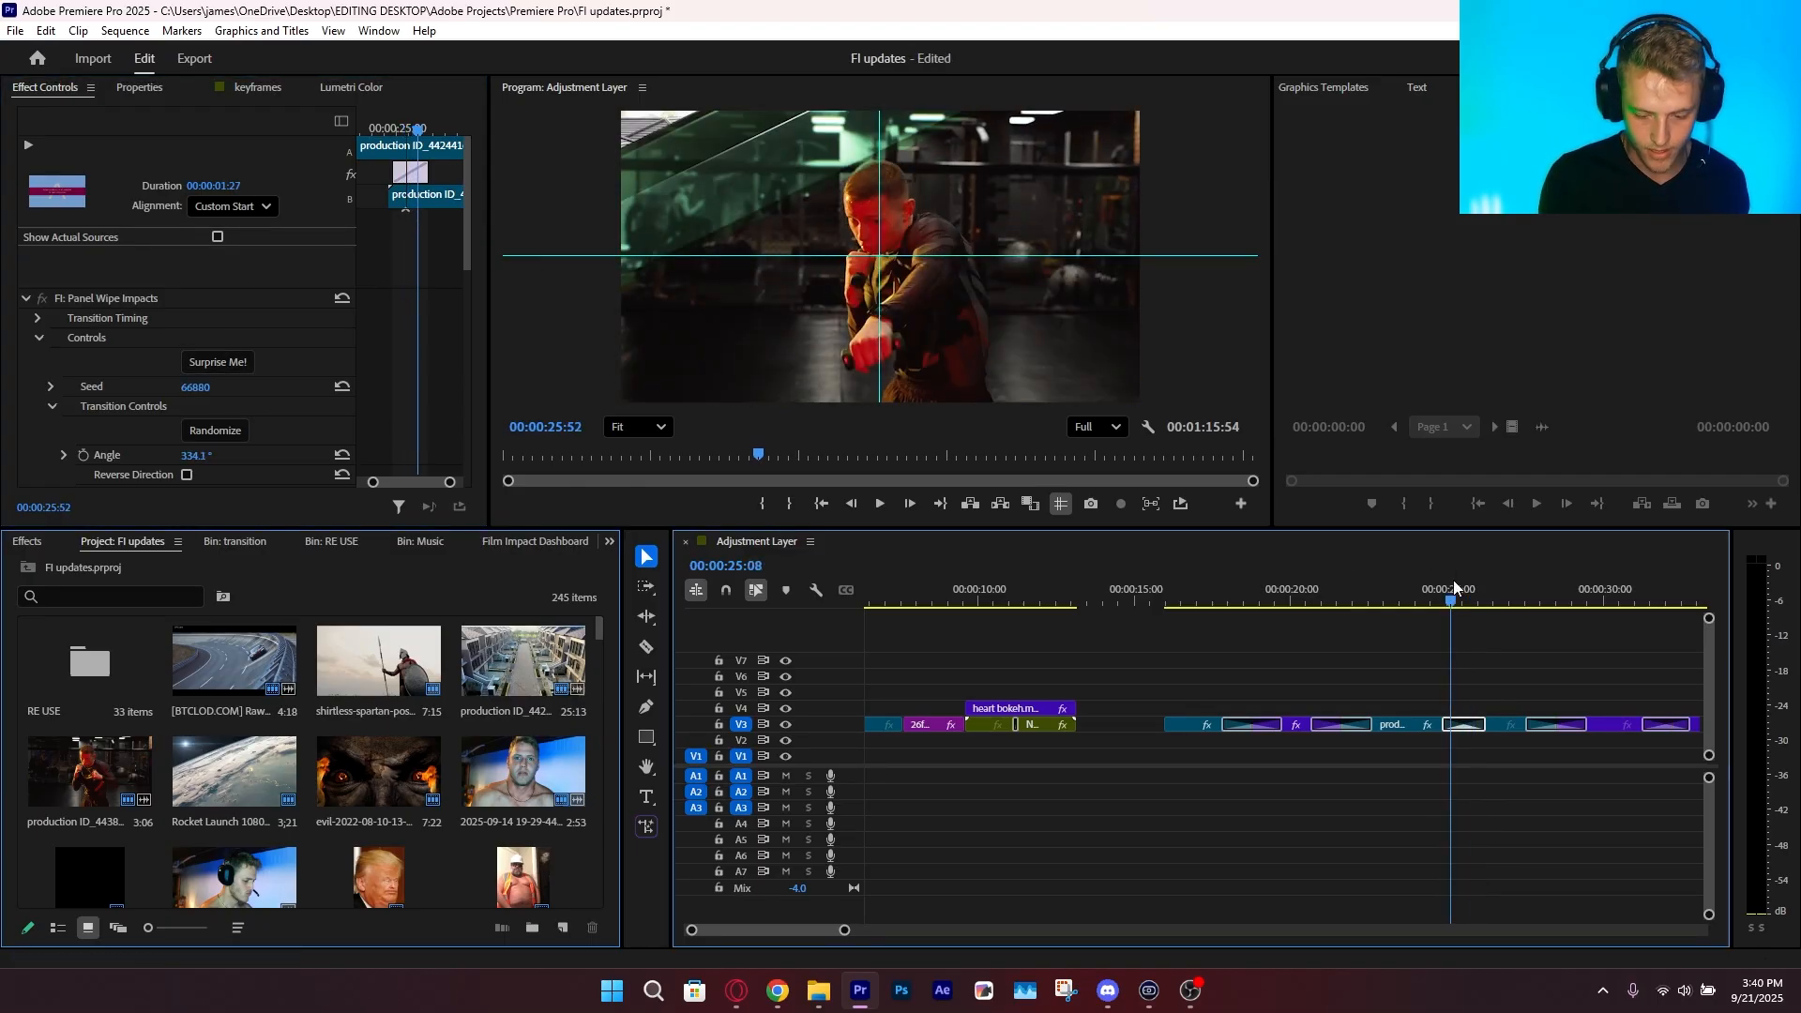
key(space)
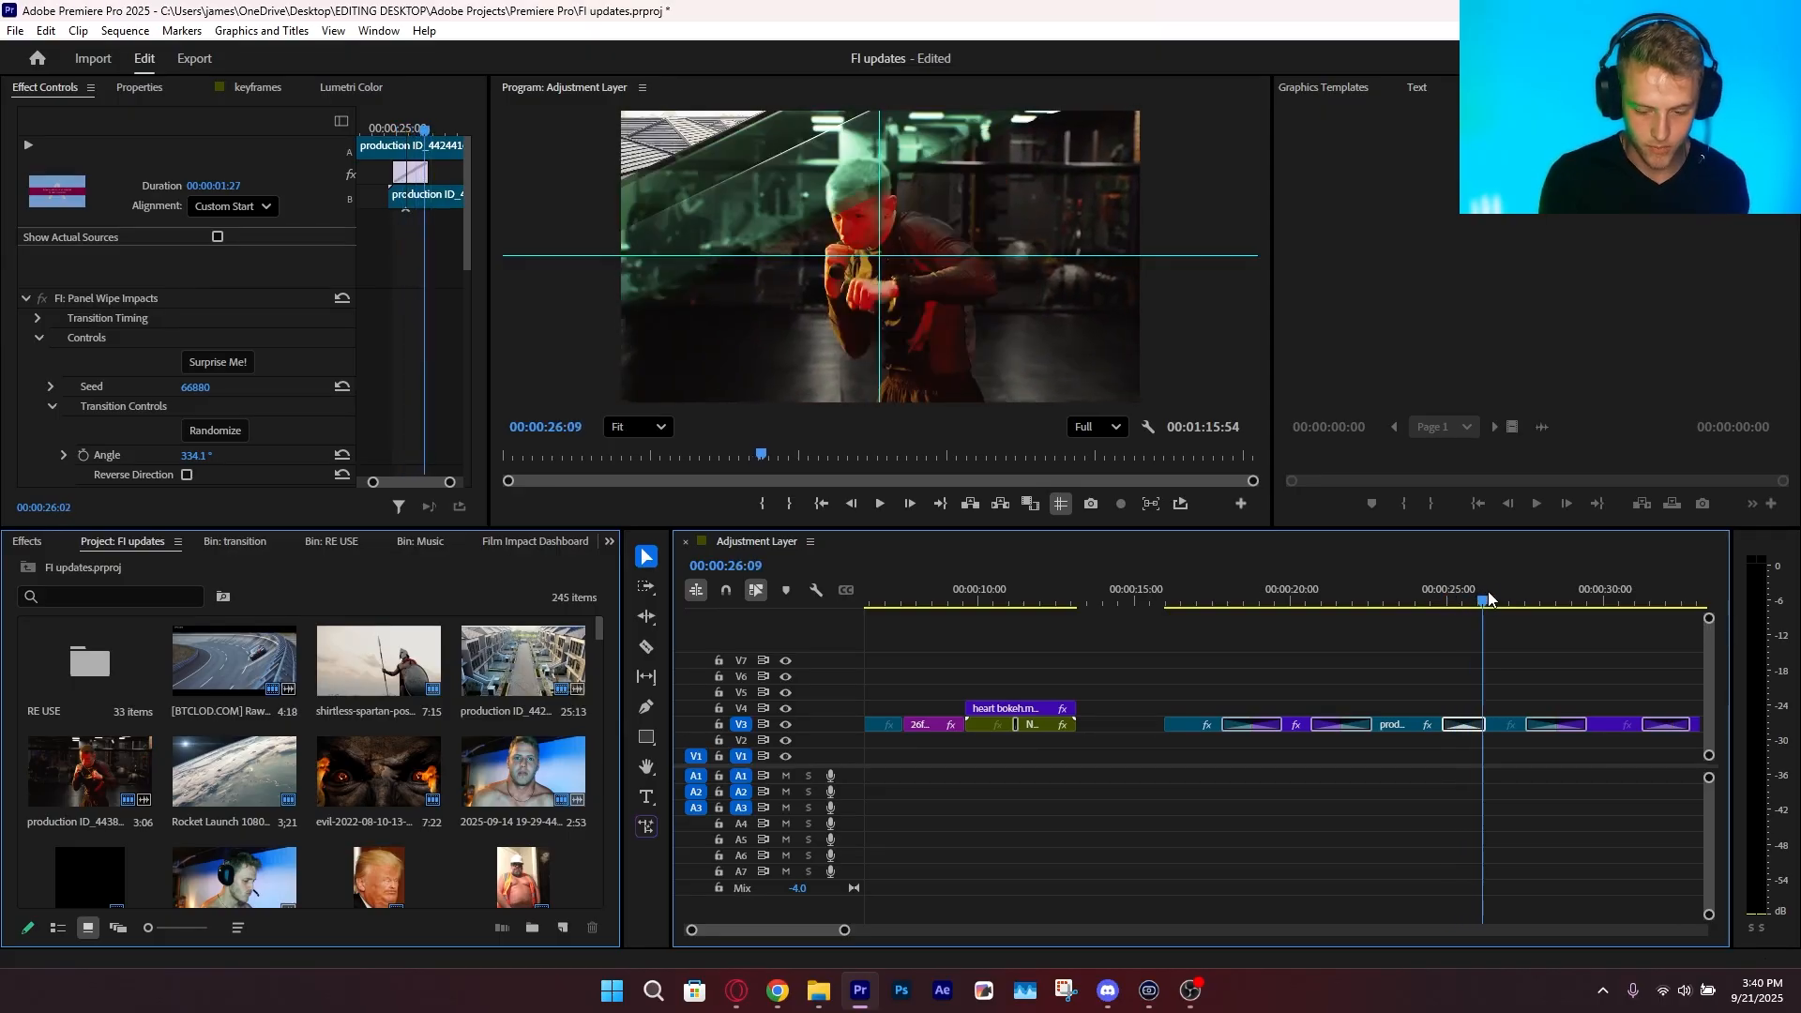
click(1619, 686)
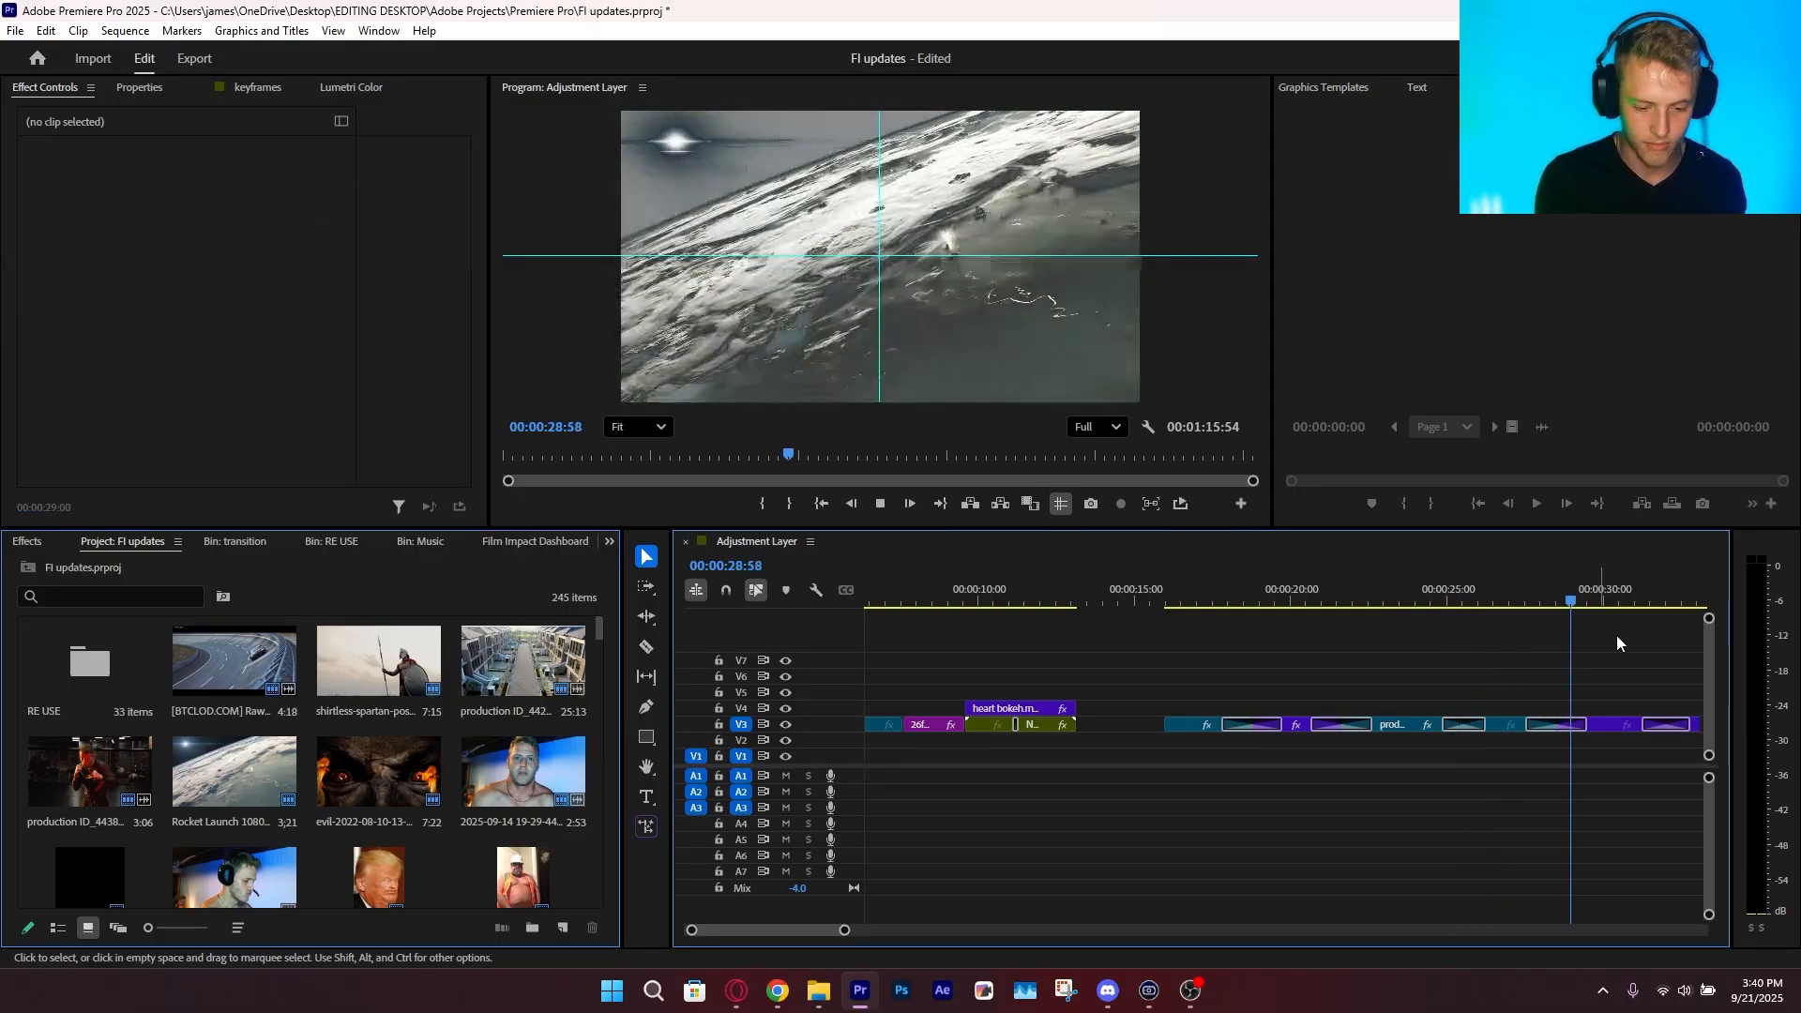
key(ctrl+s)
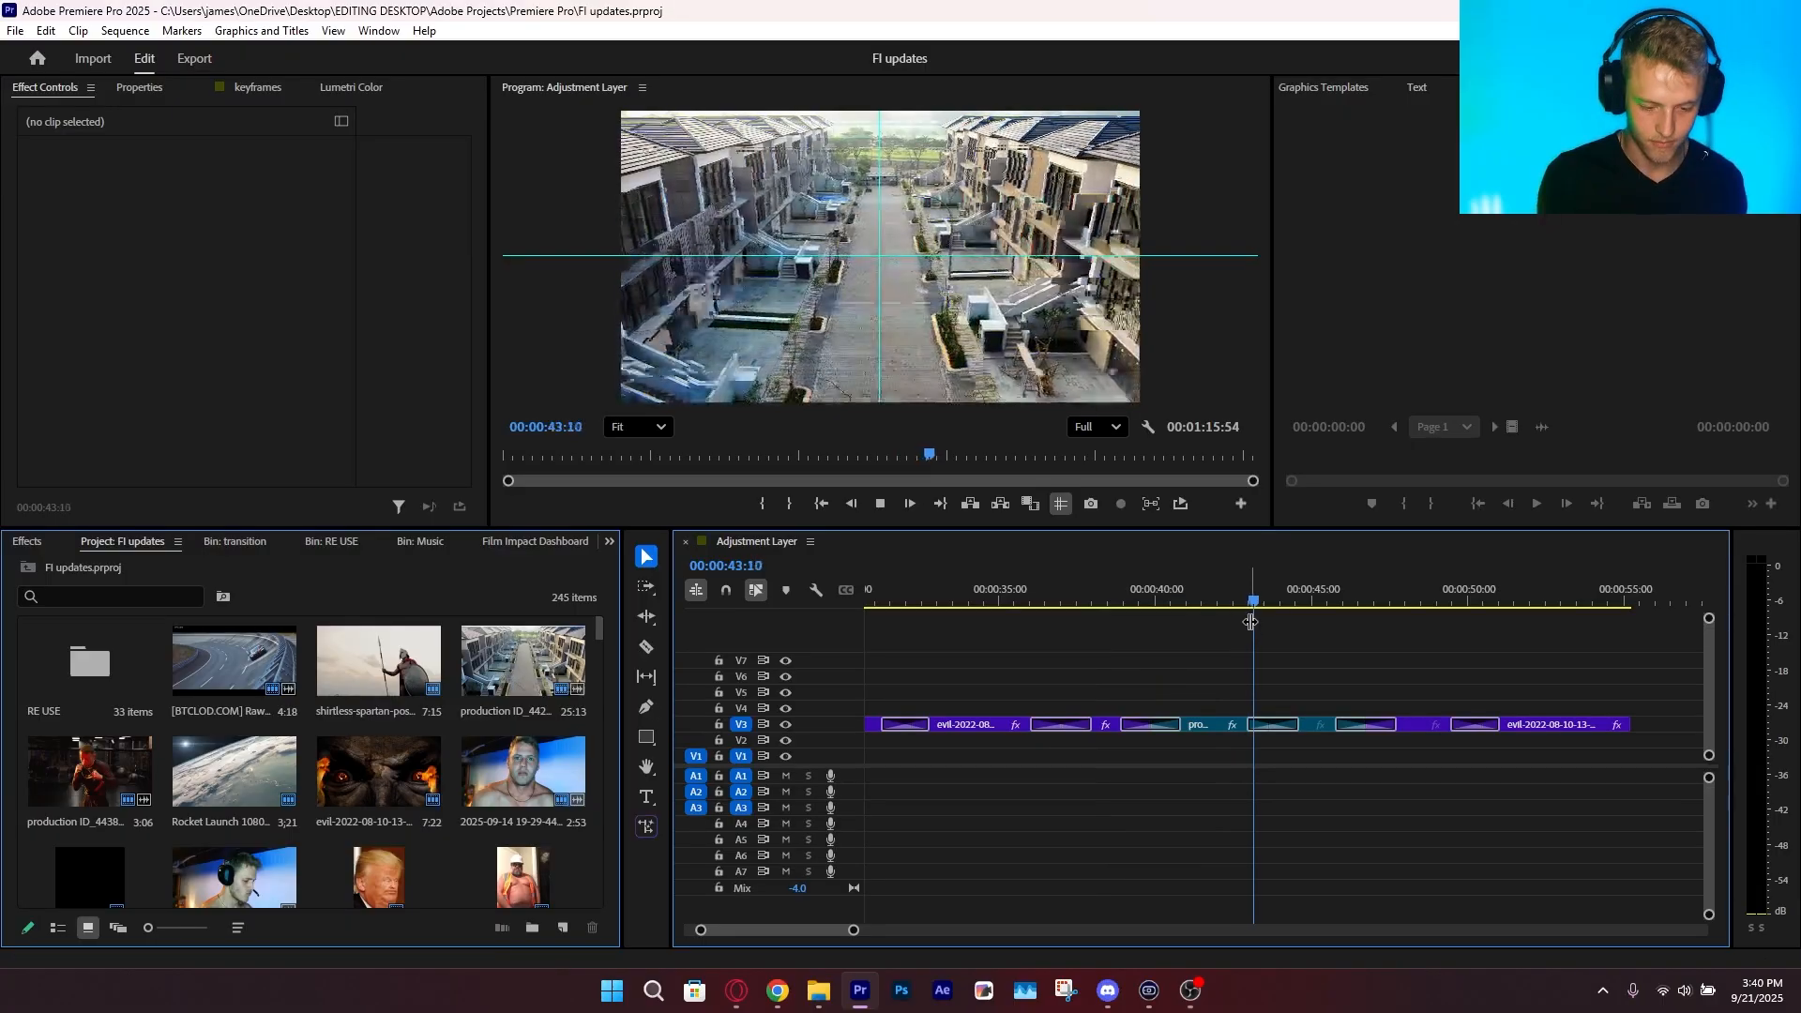
Preview the transitions between about 43 and 51 seconds in the sequence
click(1267, 595)
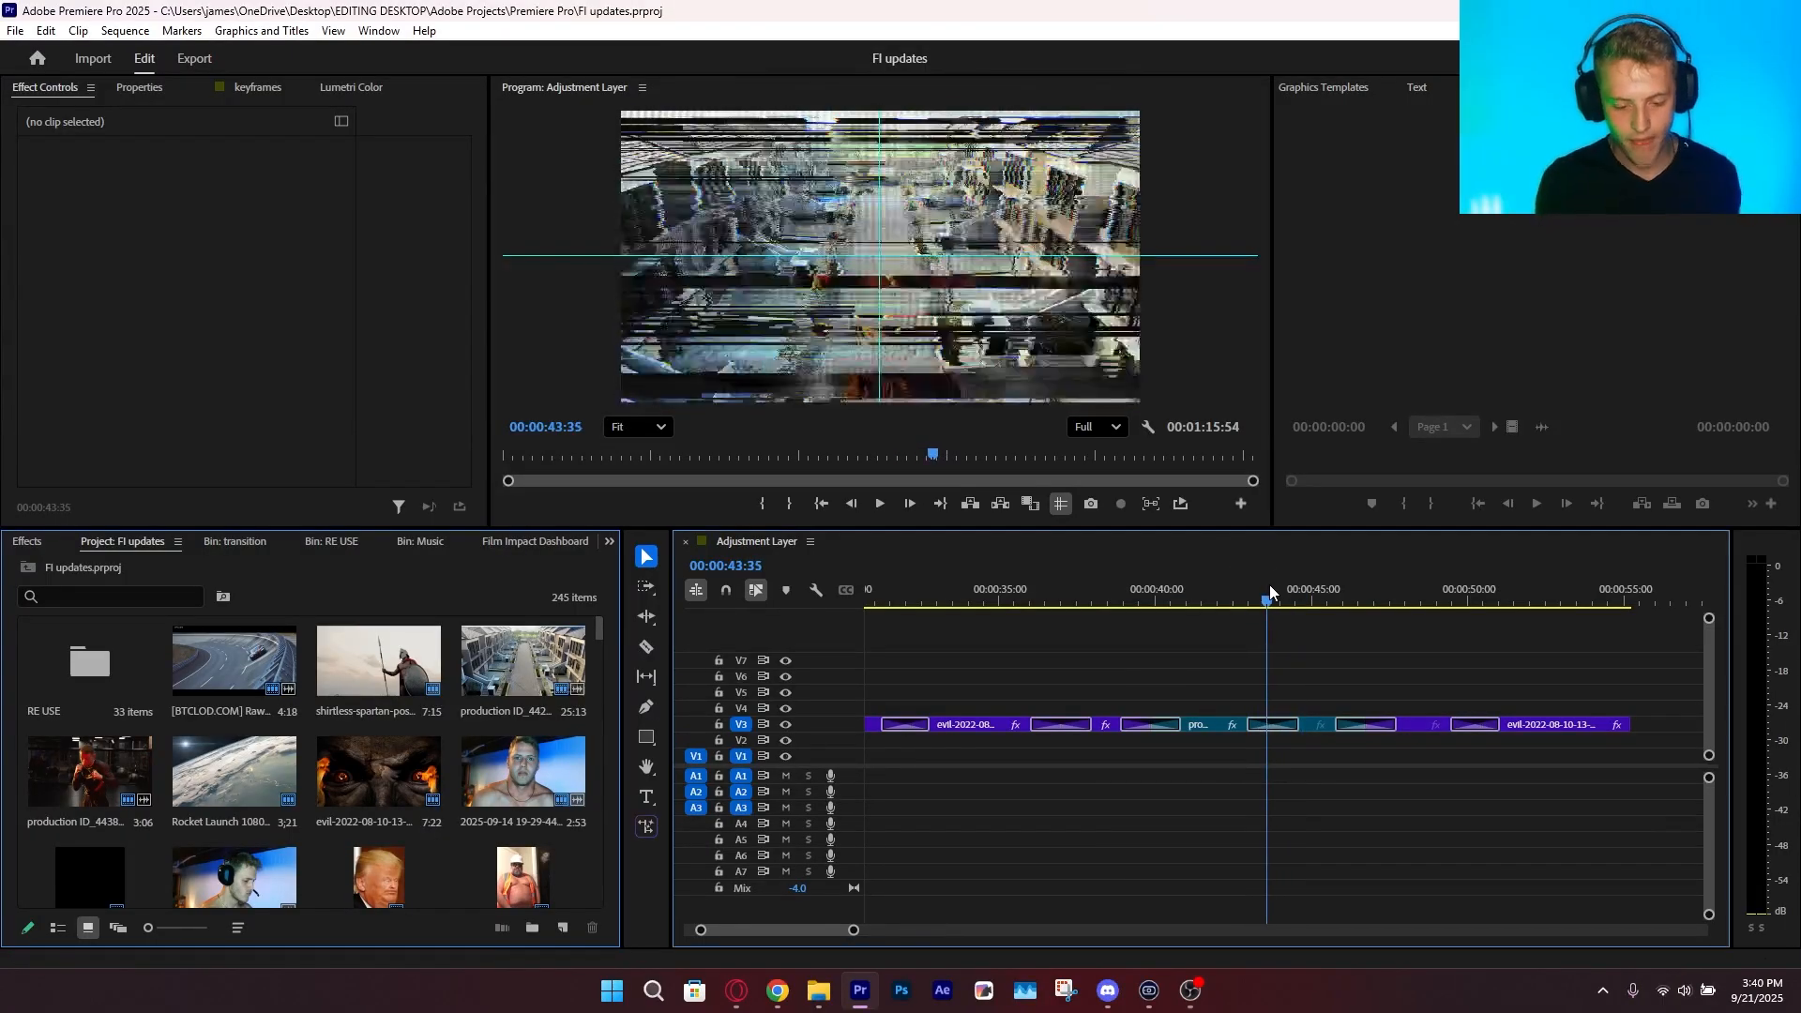
key(grave)
key(grave)
click(1342, 599)
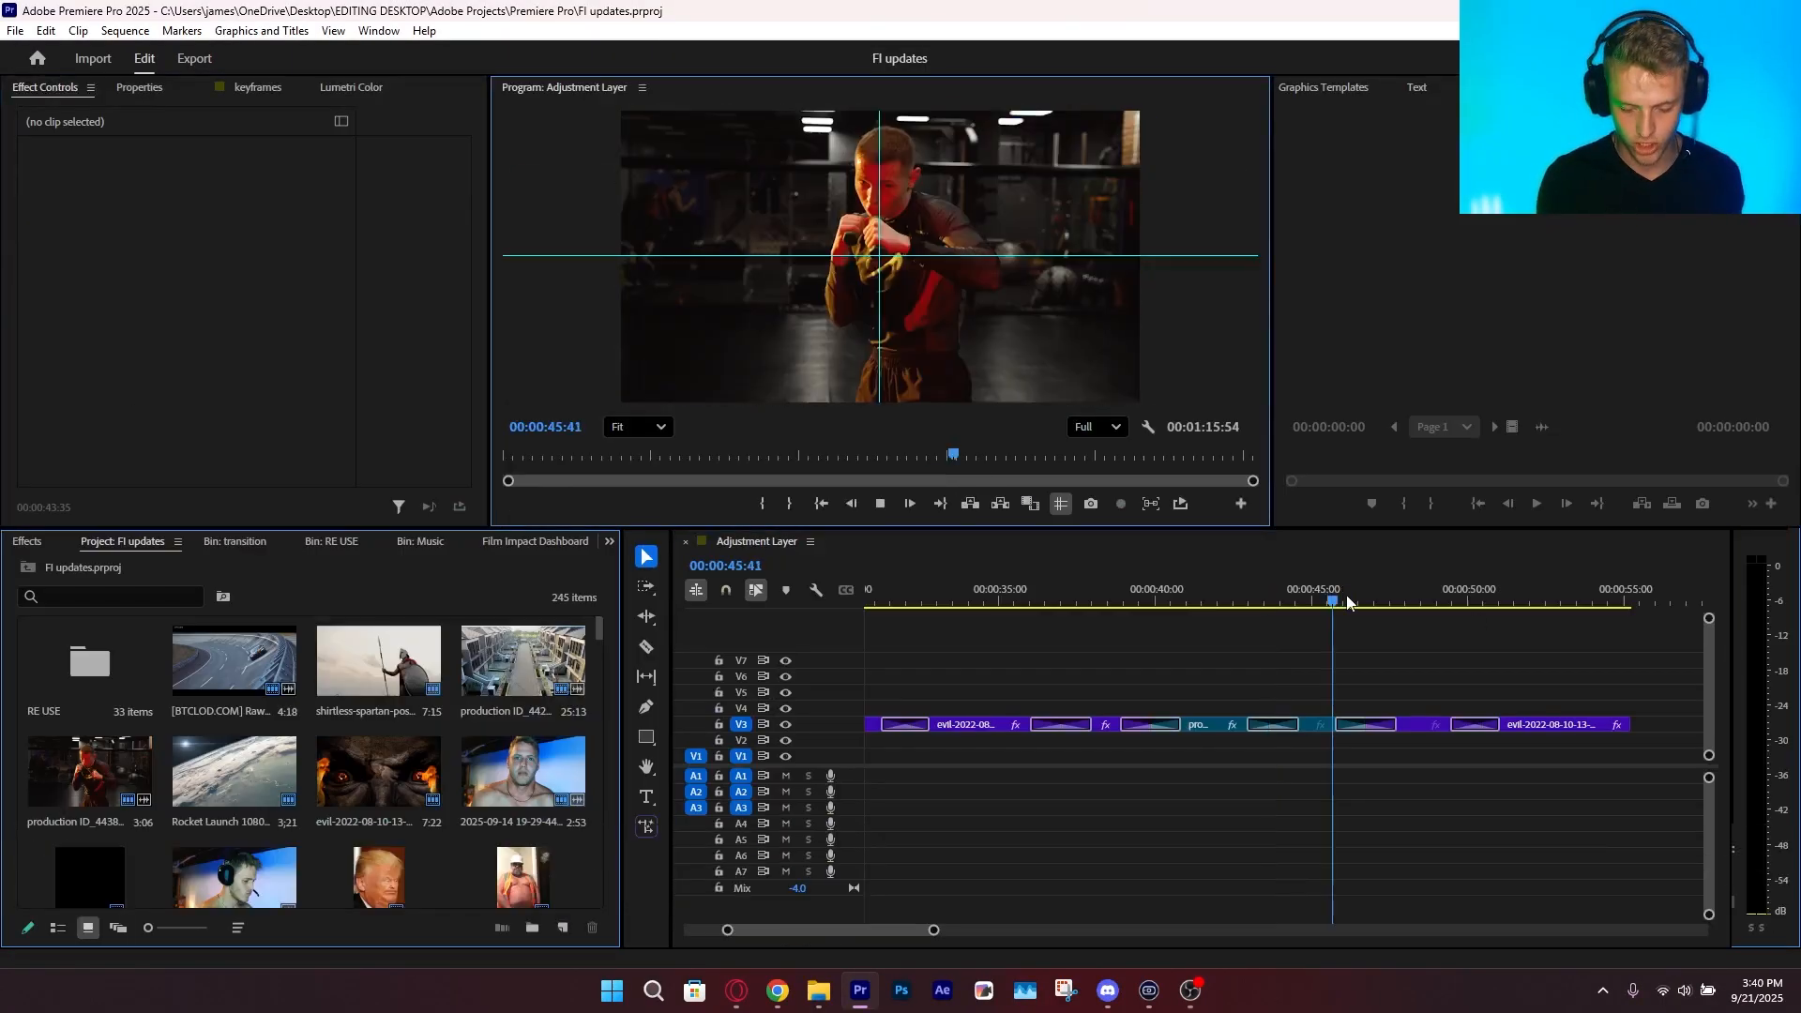
key(space)
drag(1353, 607, 1467, 625)
click(1457, 602)
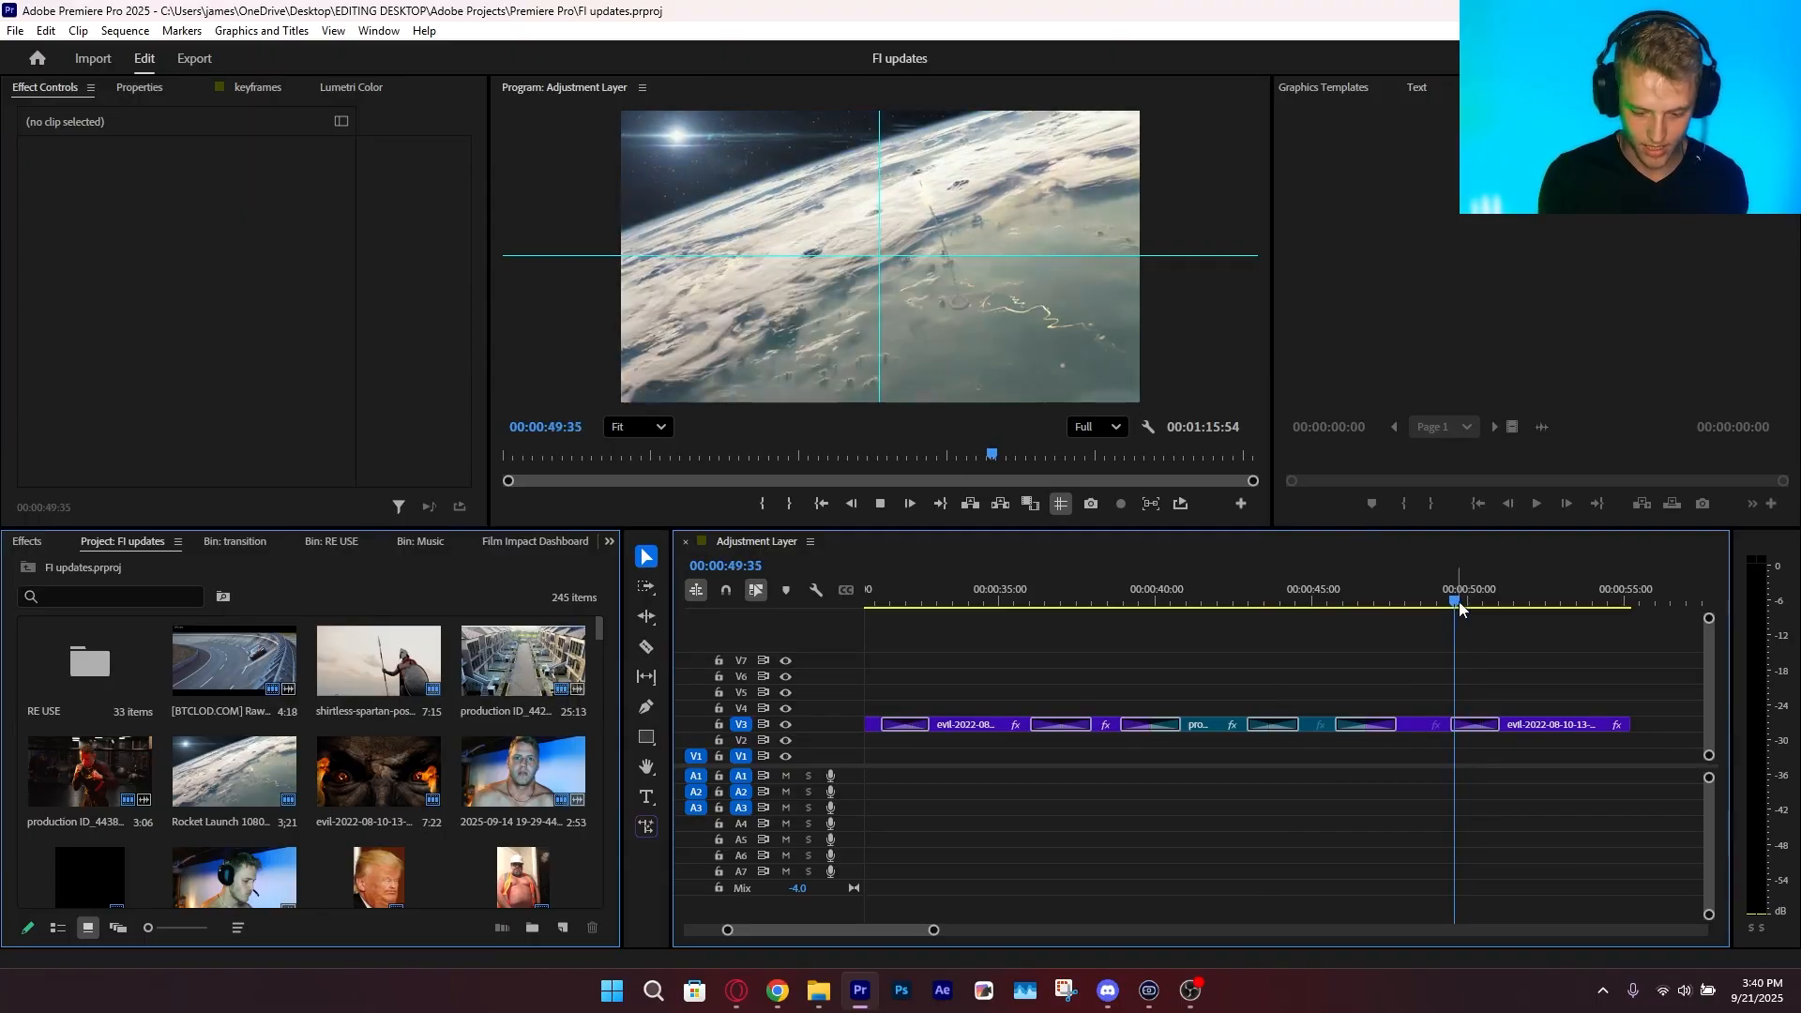
key(space)
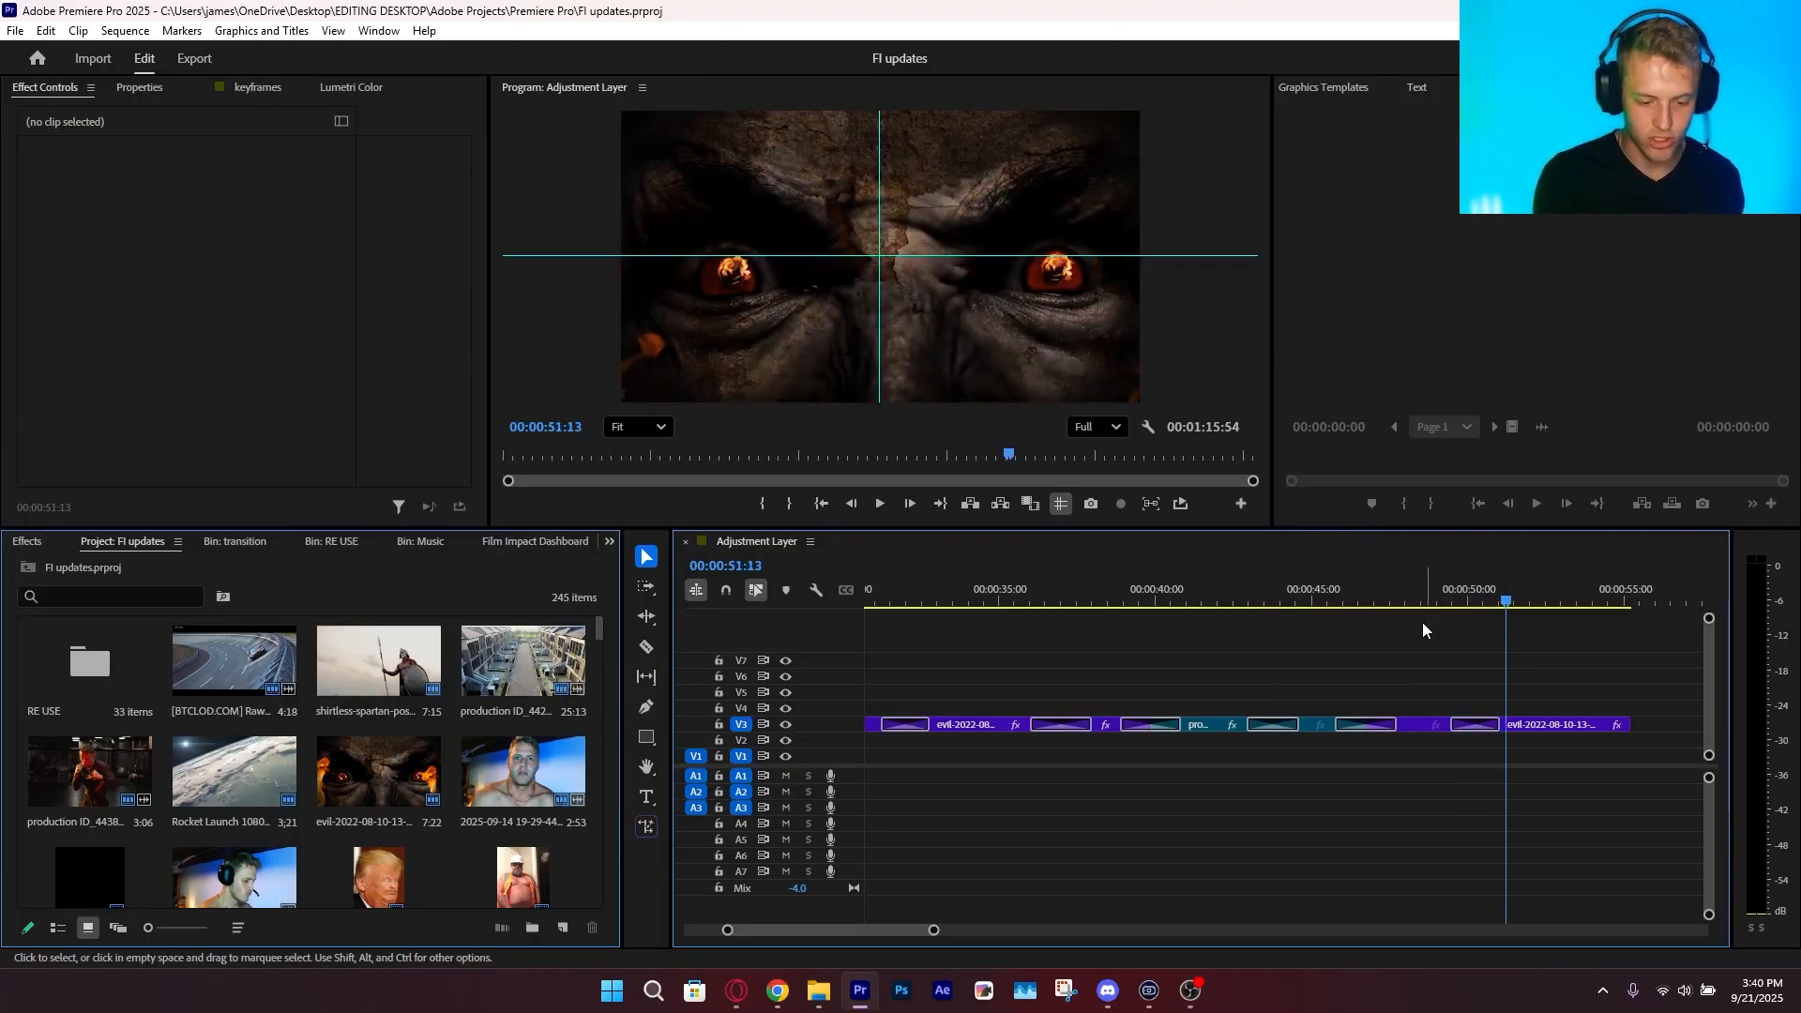
key(space)
key(backslash)
key(backslash)
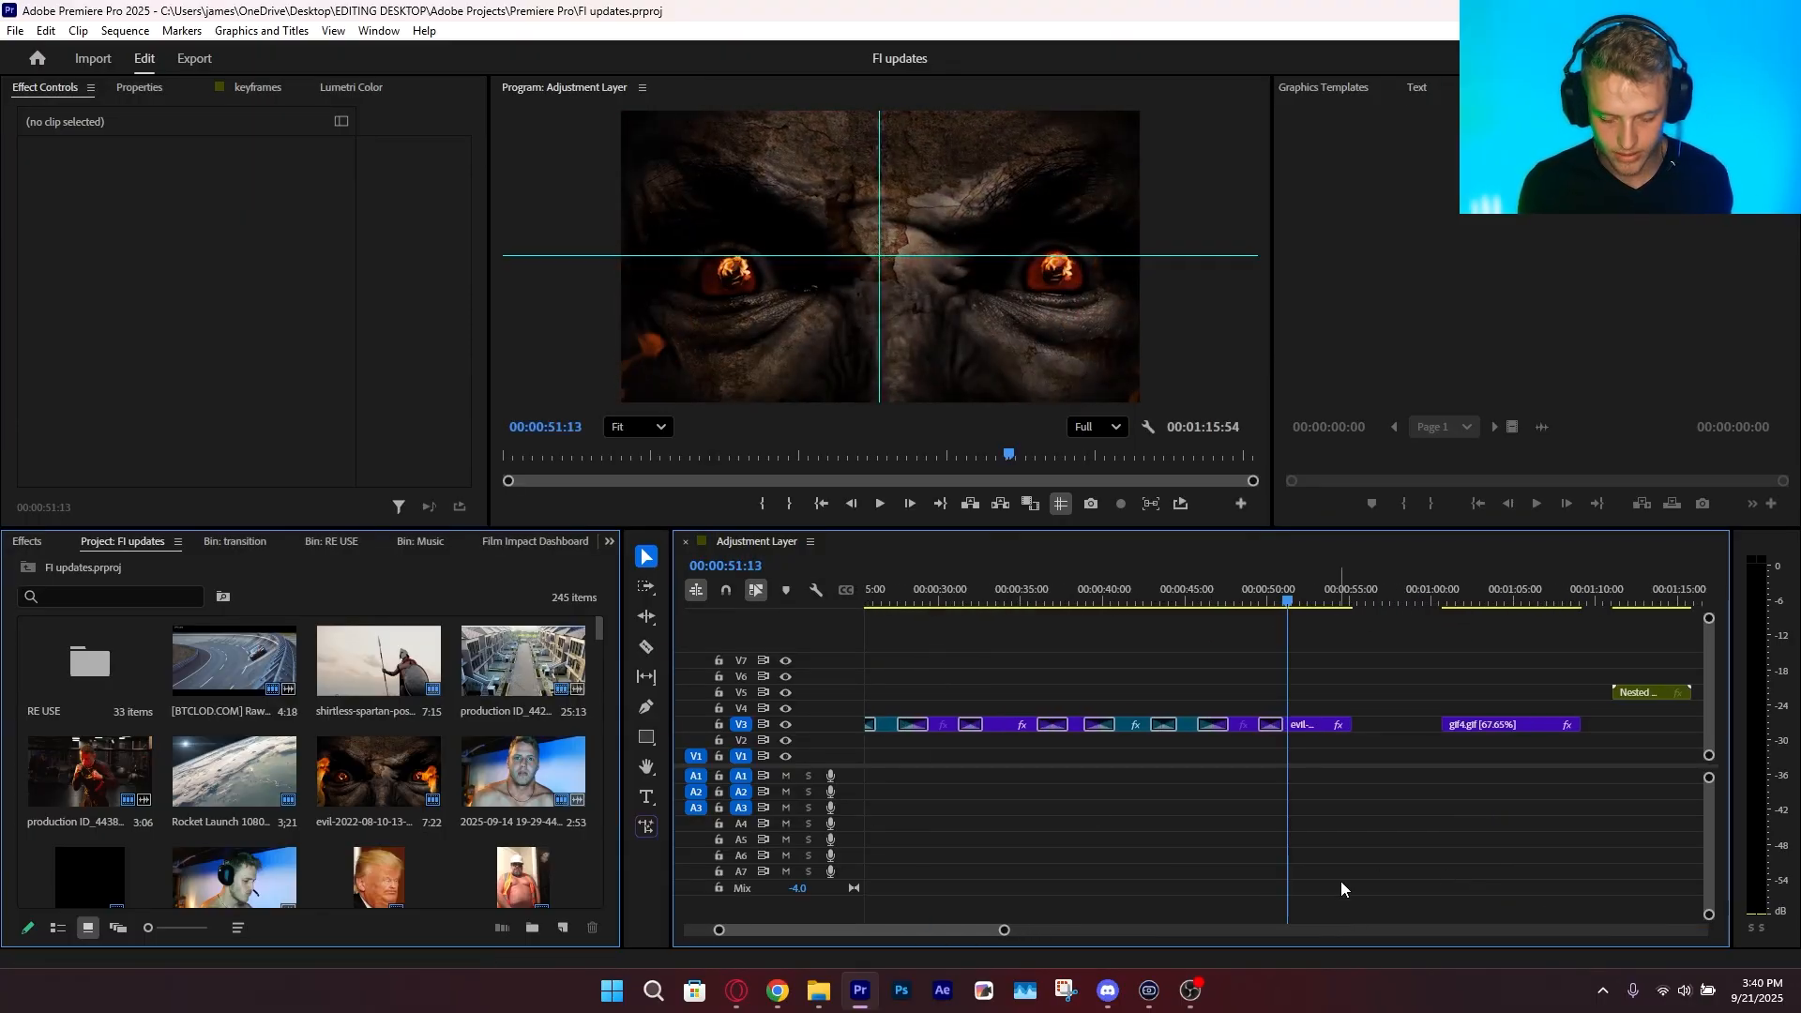
Scale the roblox face clip near the end of the sequence to 253 and save the project
drag(1458, 576, 1614, 638)
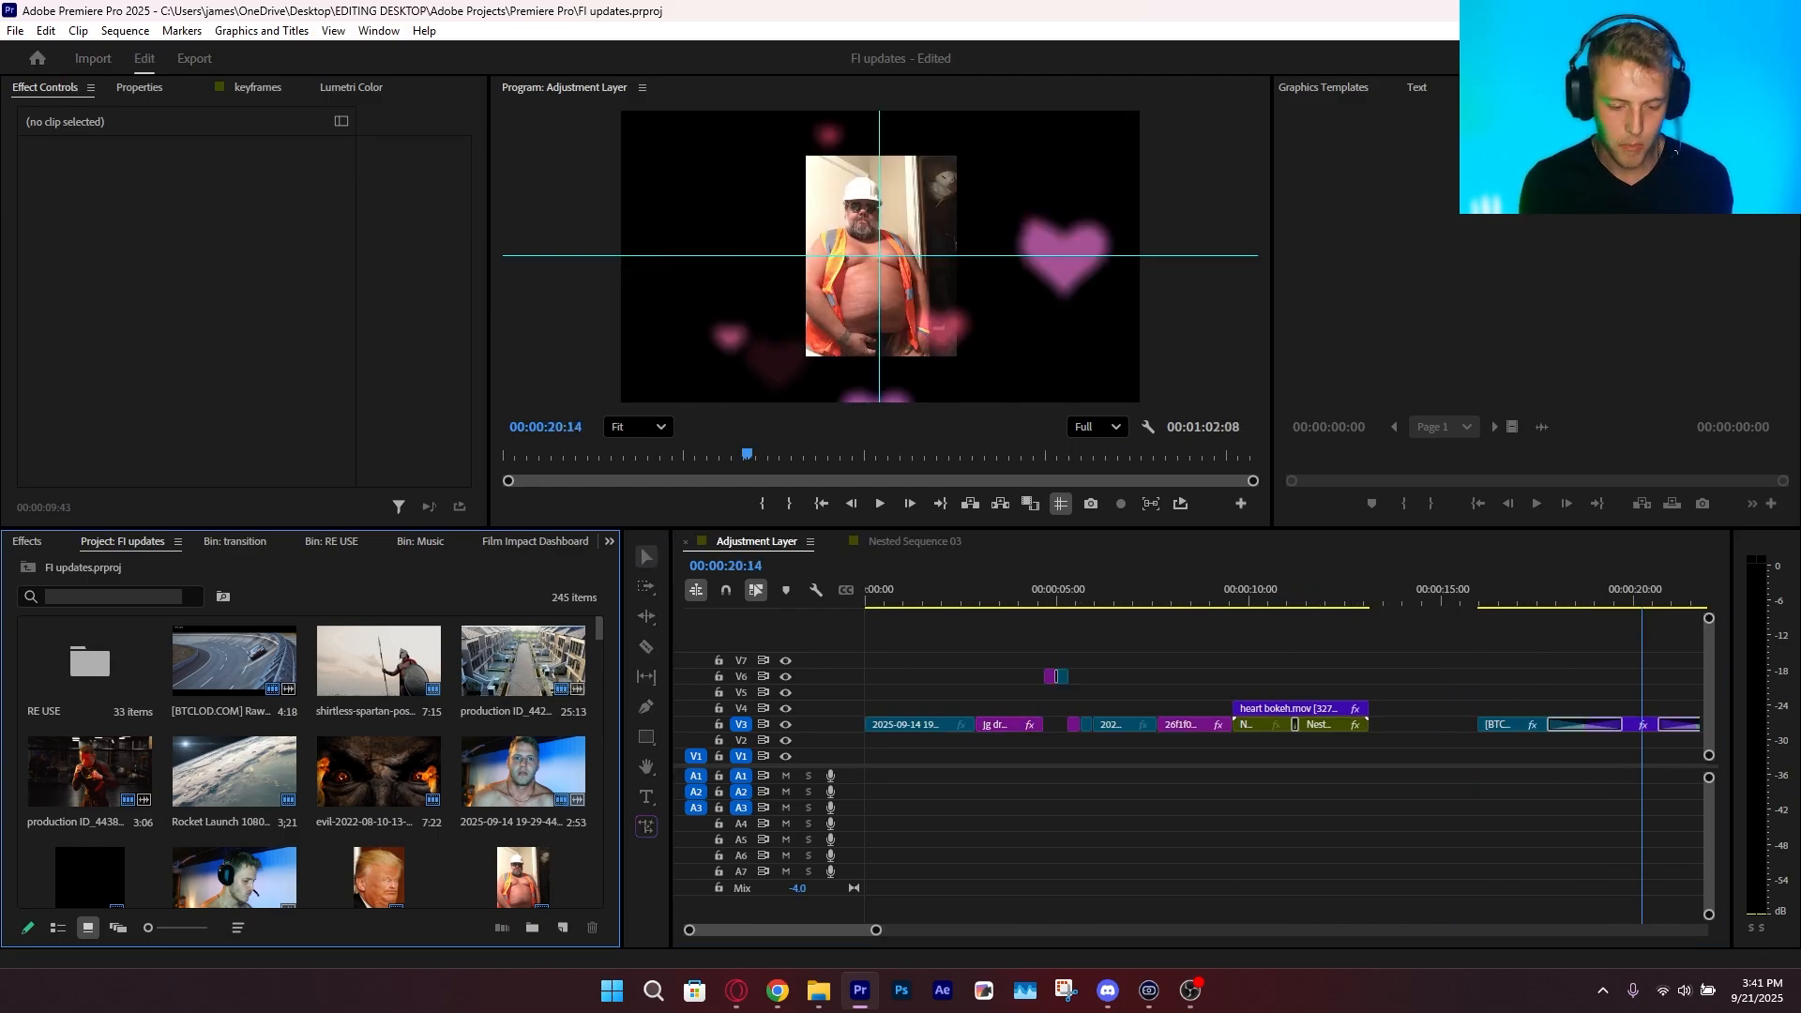
drag(1643, 652, 1428, 722)
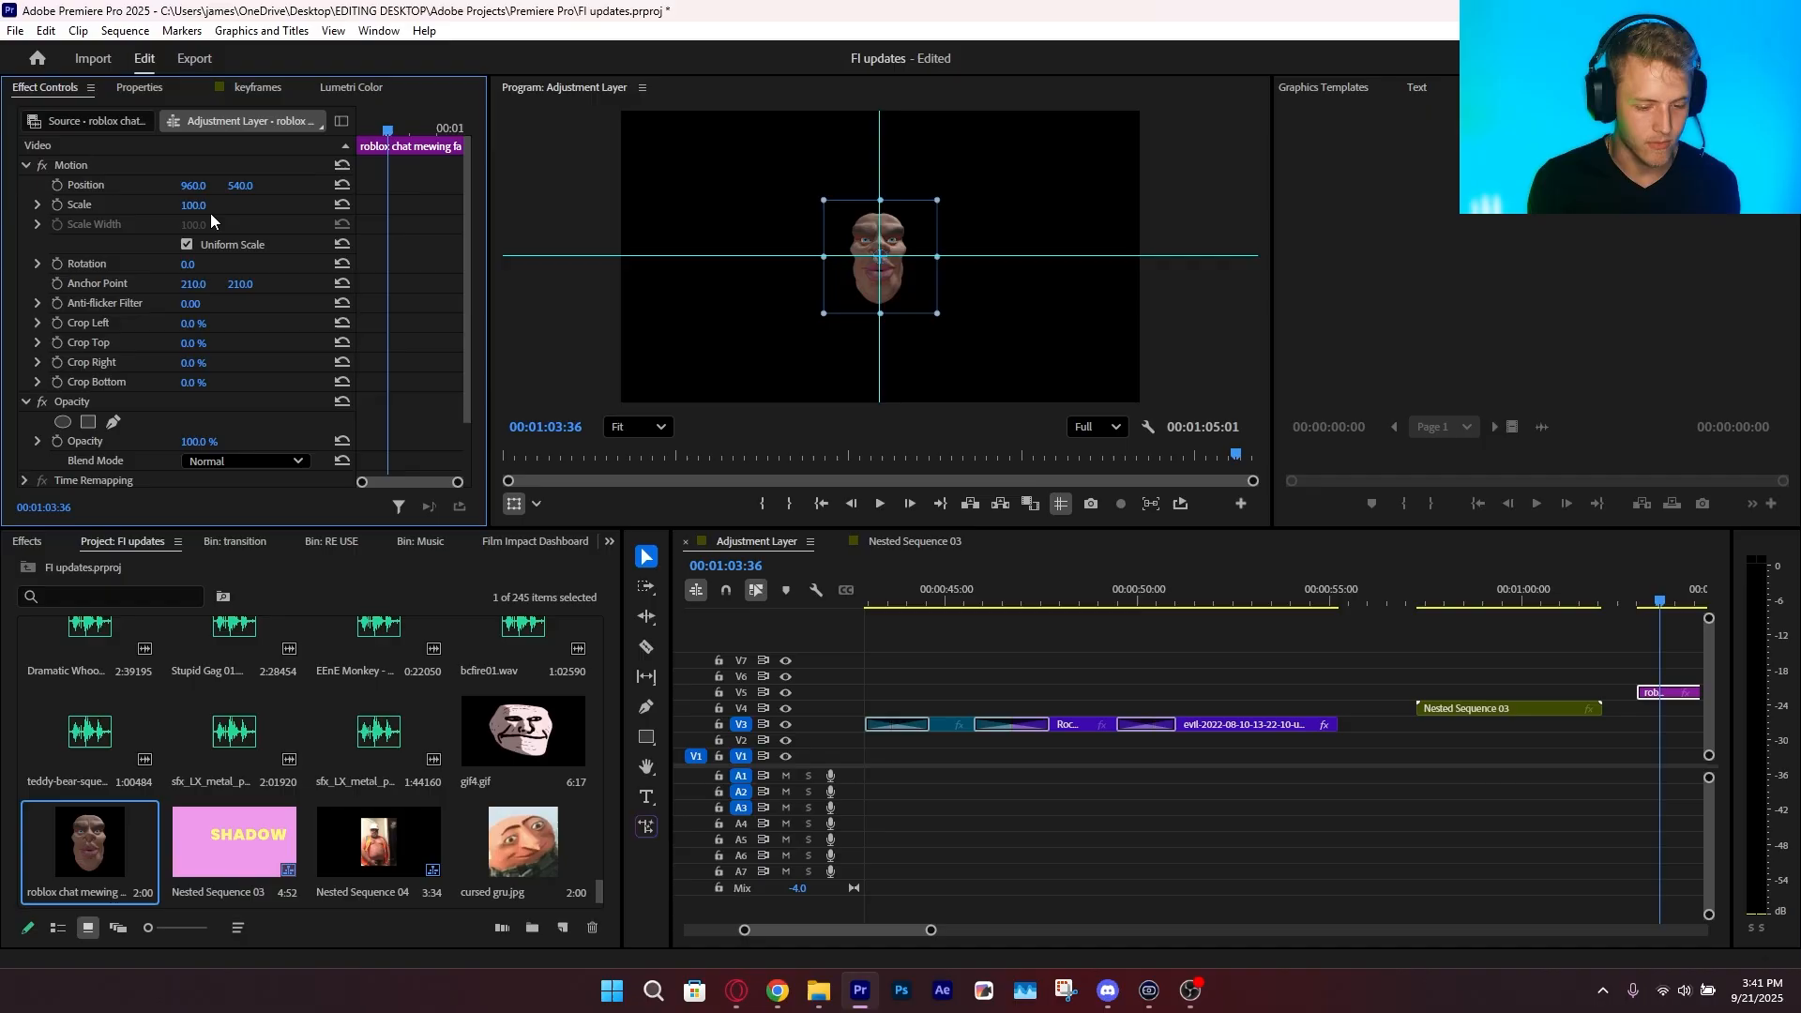
drag(194, 206, 338, 205)
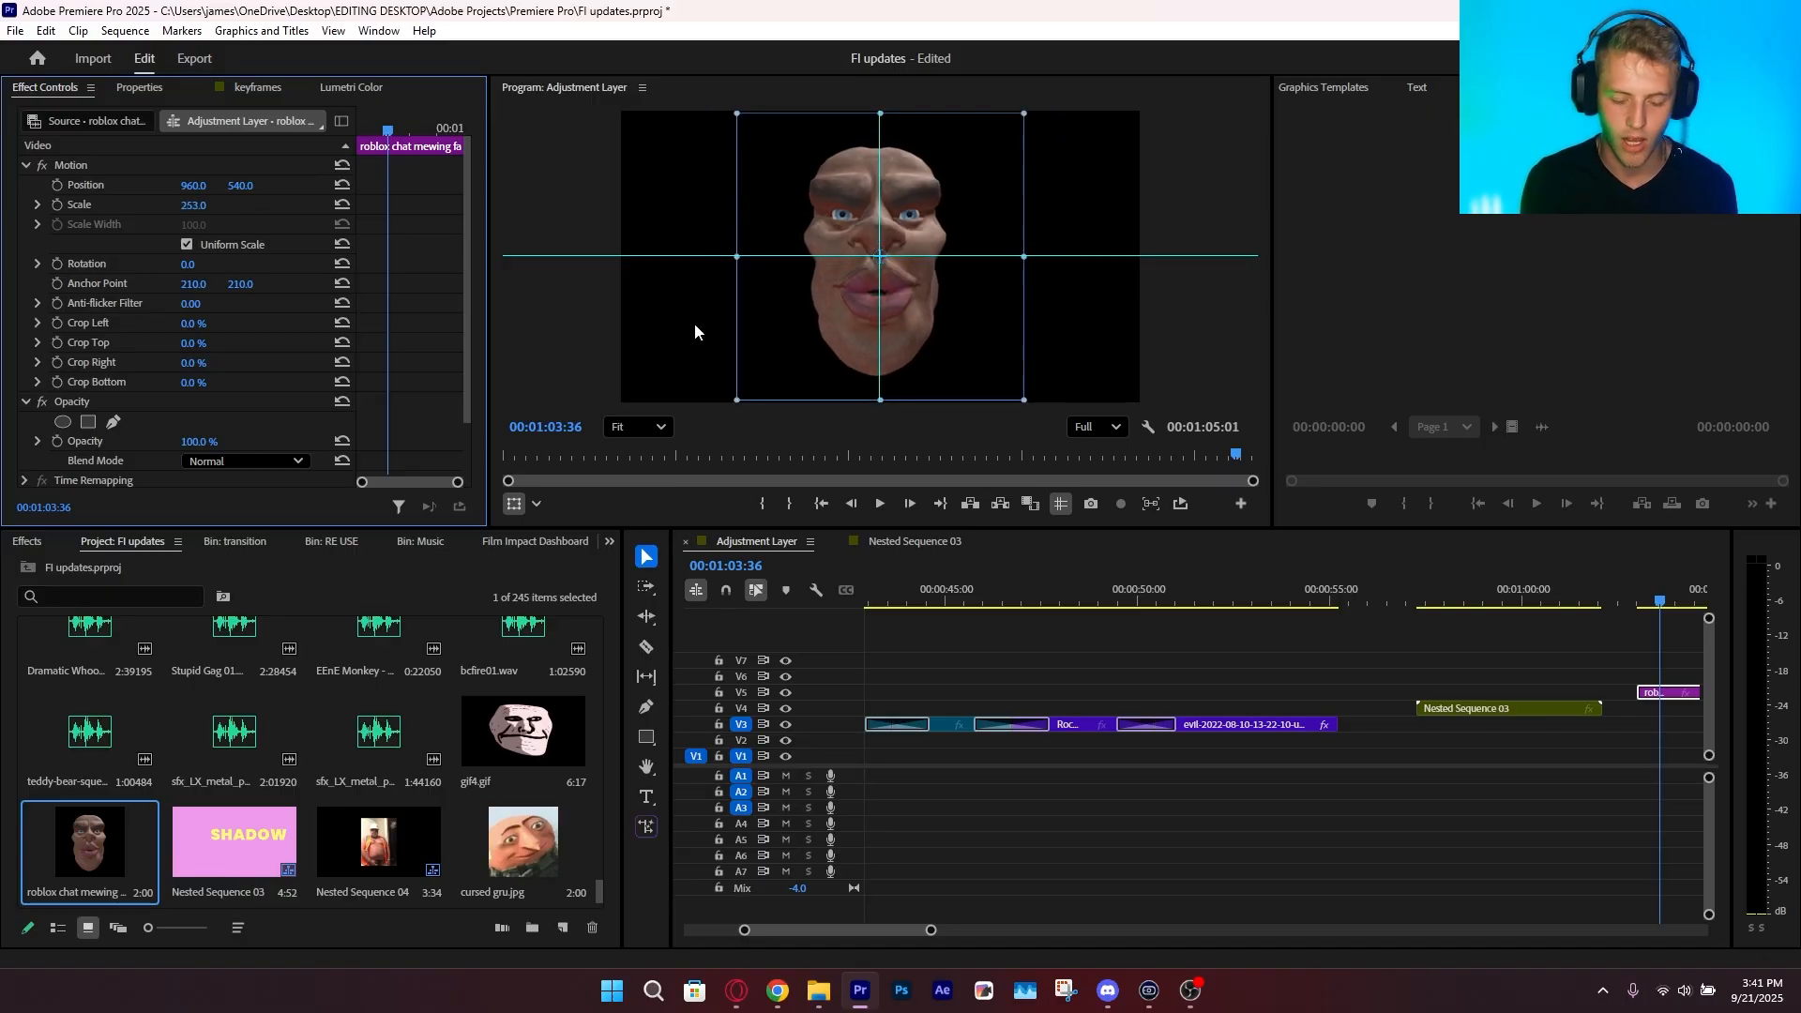
click(1435, 670)
key(ctrl+s)
Search the Film Impact Dashboard for "stroke" and apply Stroke FX to the roblox face clip
scroll(369, 538, down, 4)
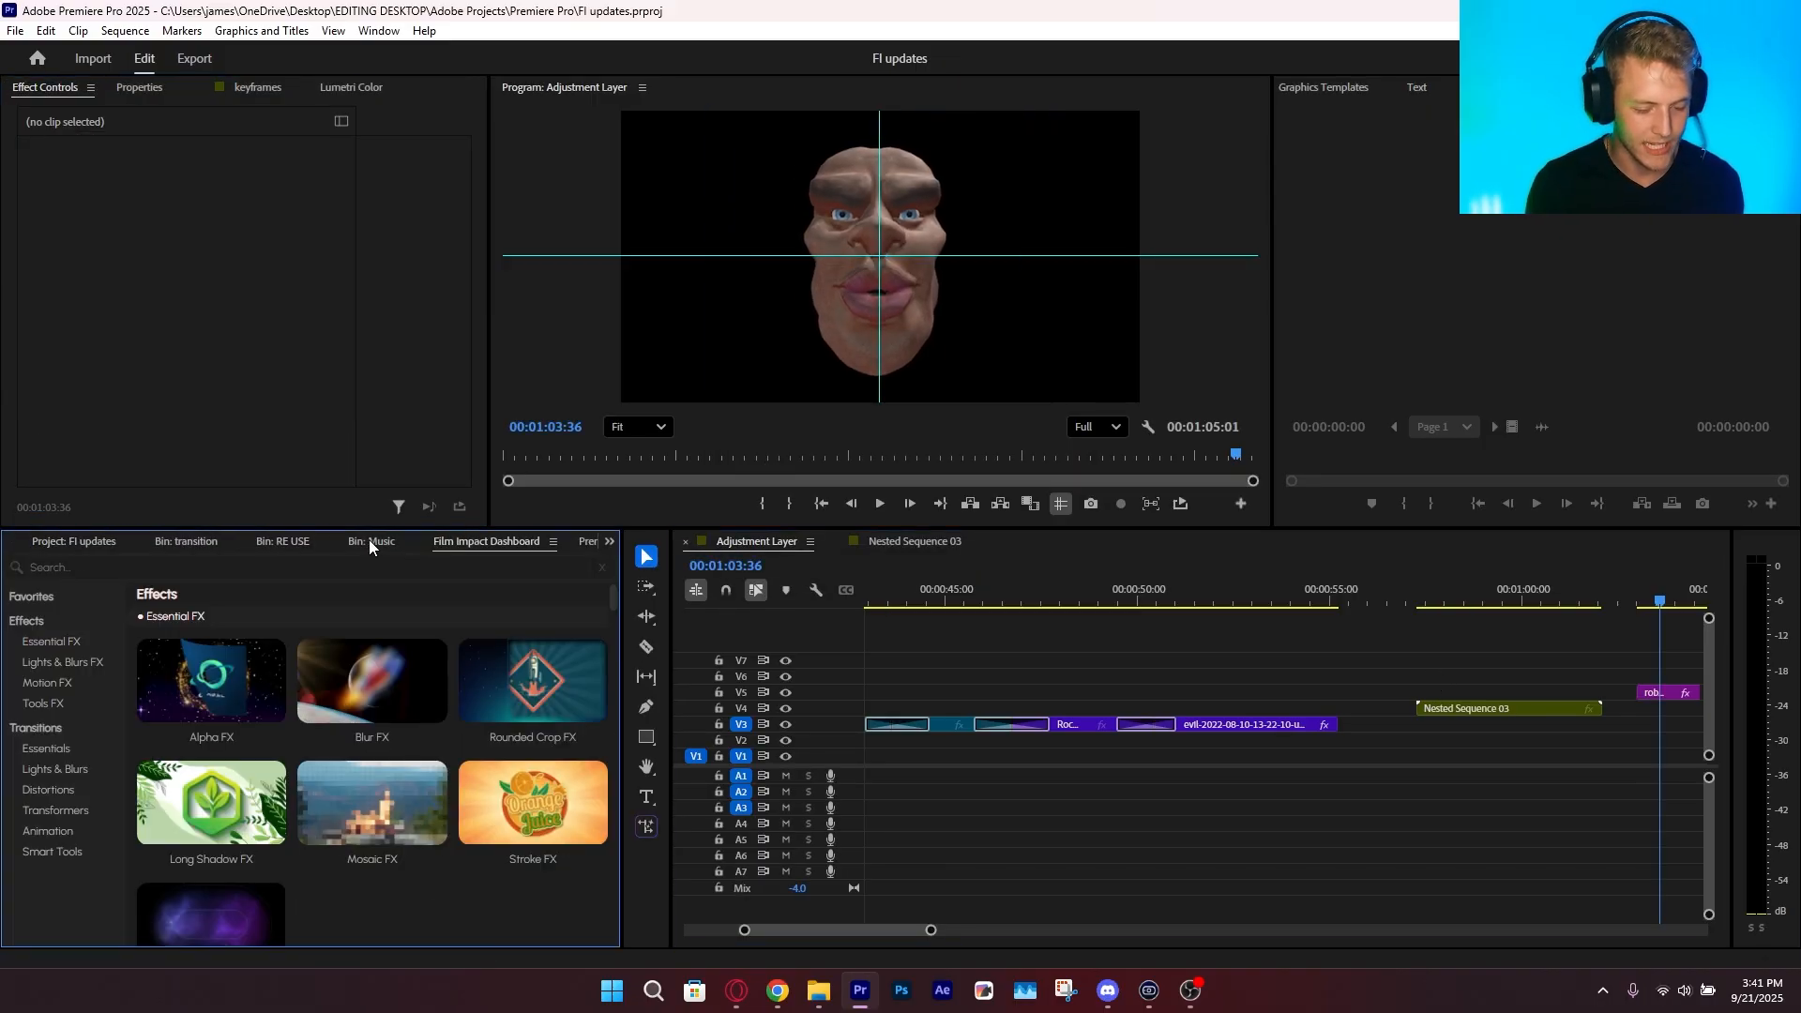
text(stroke)
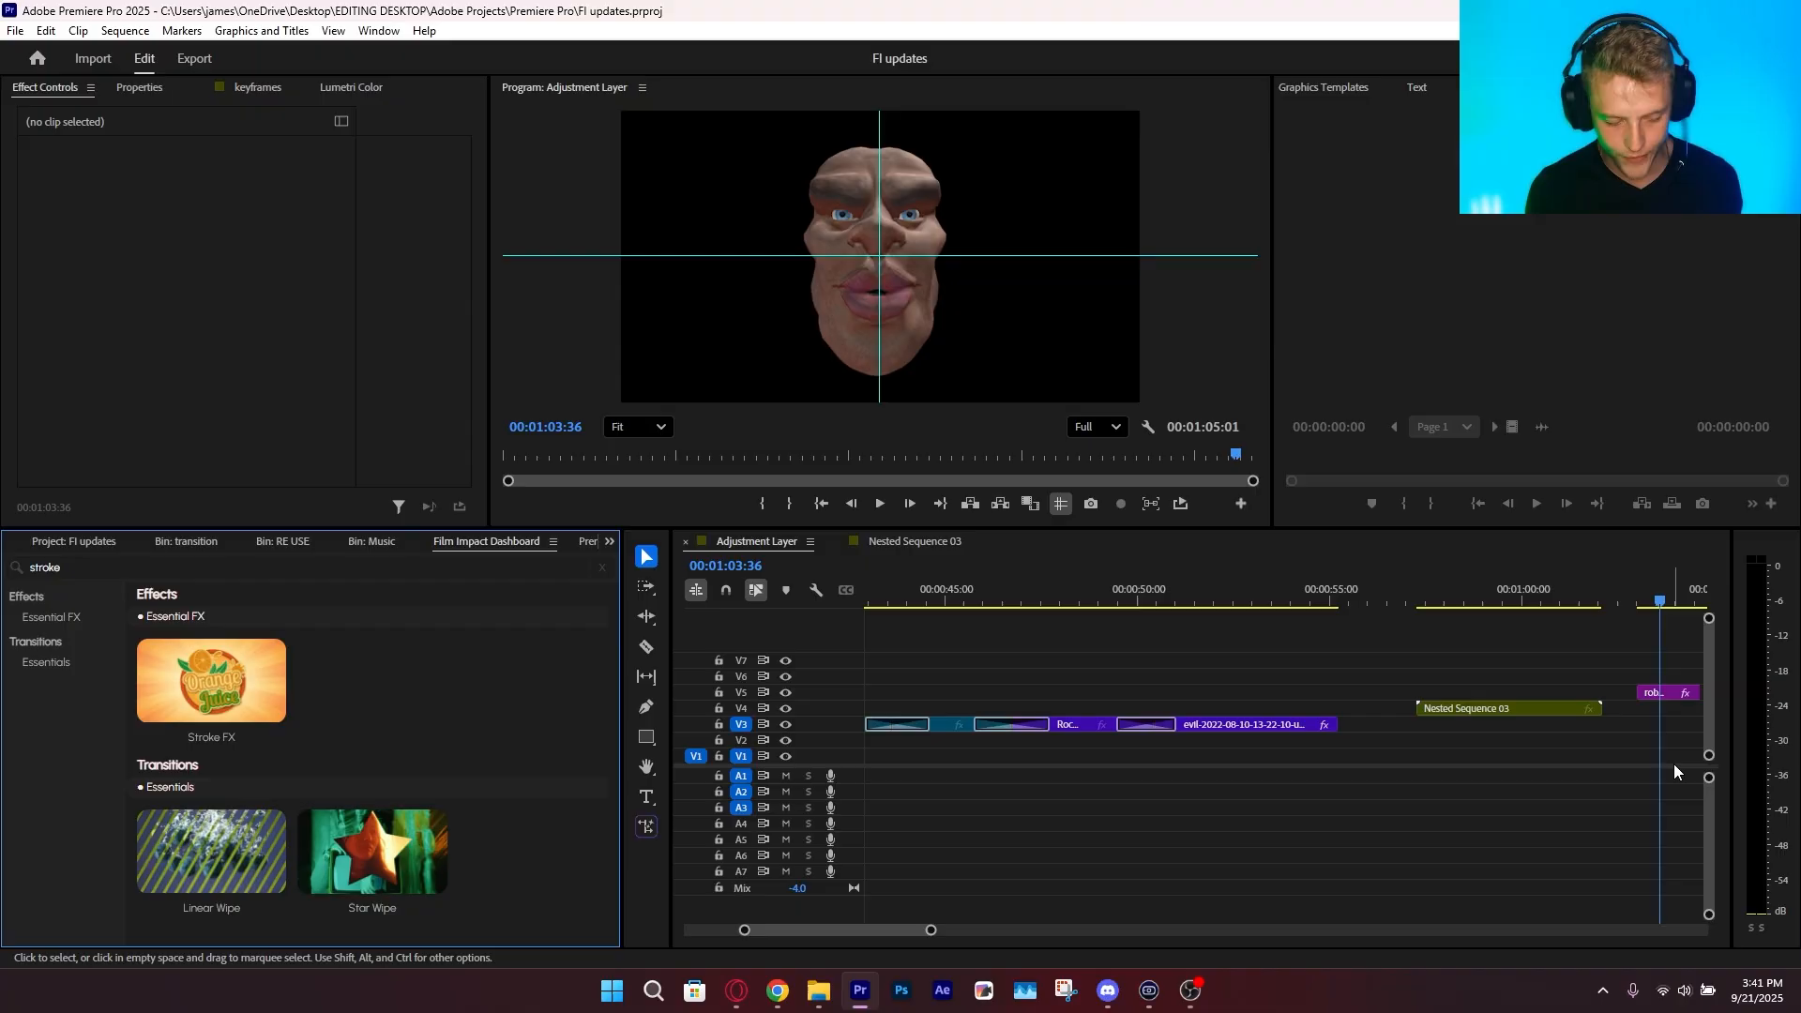
click(1663, 699)
click(220, 740)
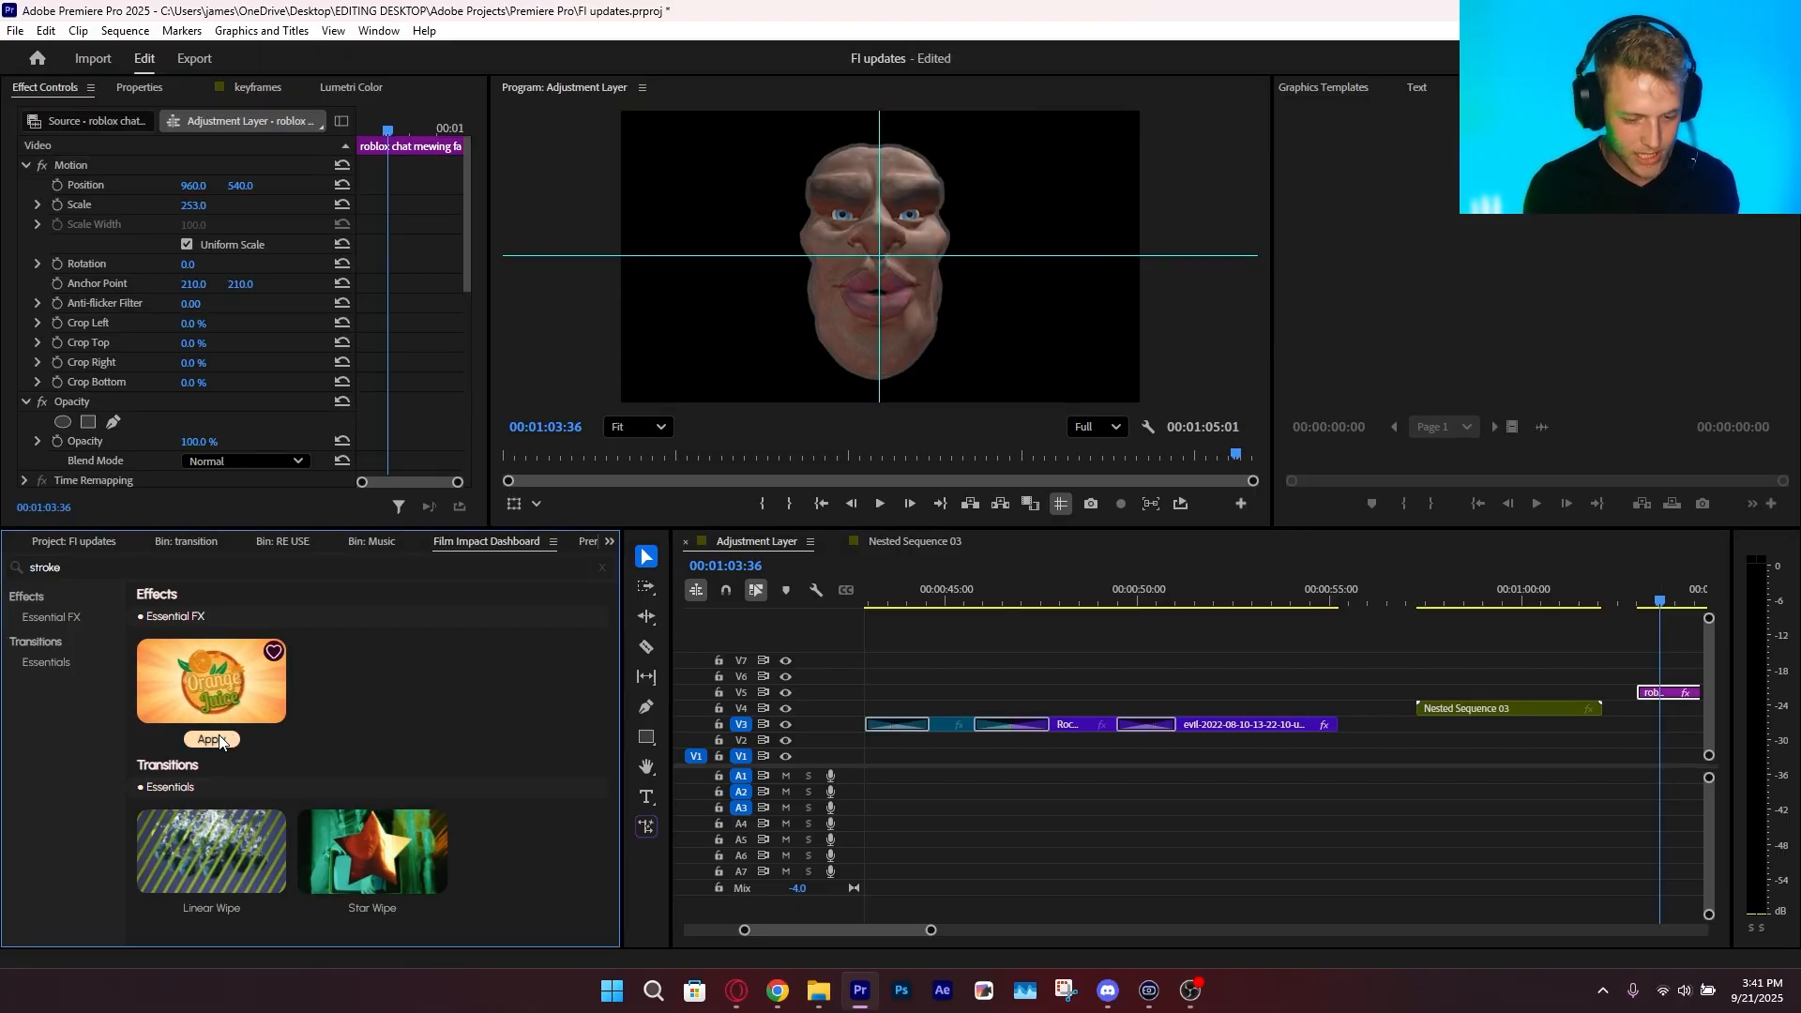
Set the Stroke FX size on the roblox face clip to 21
scroll(732, 305, up, 1)
click(637, 427)
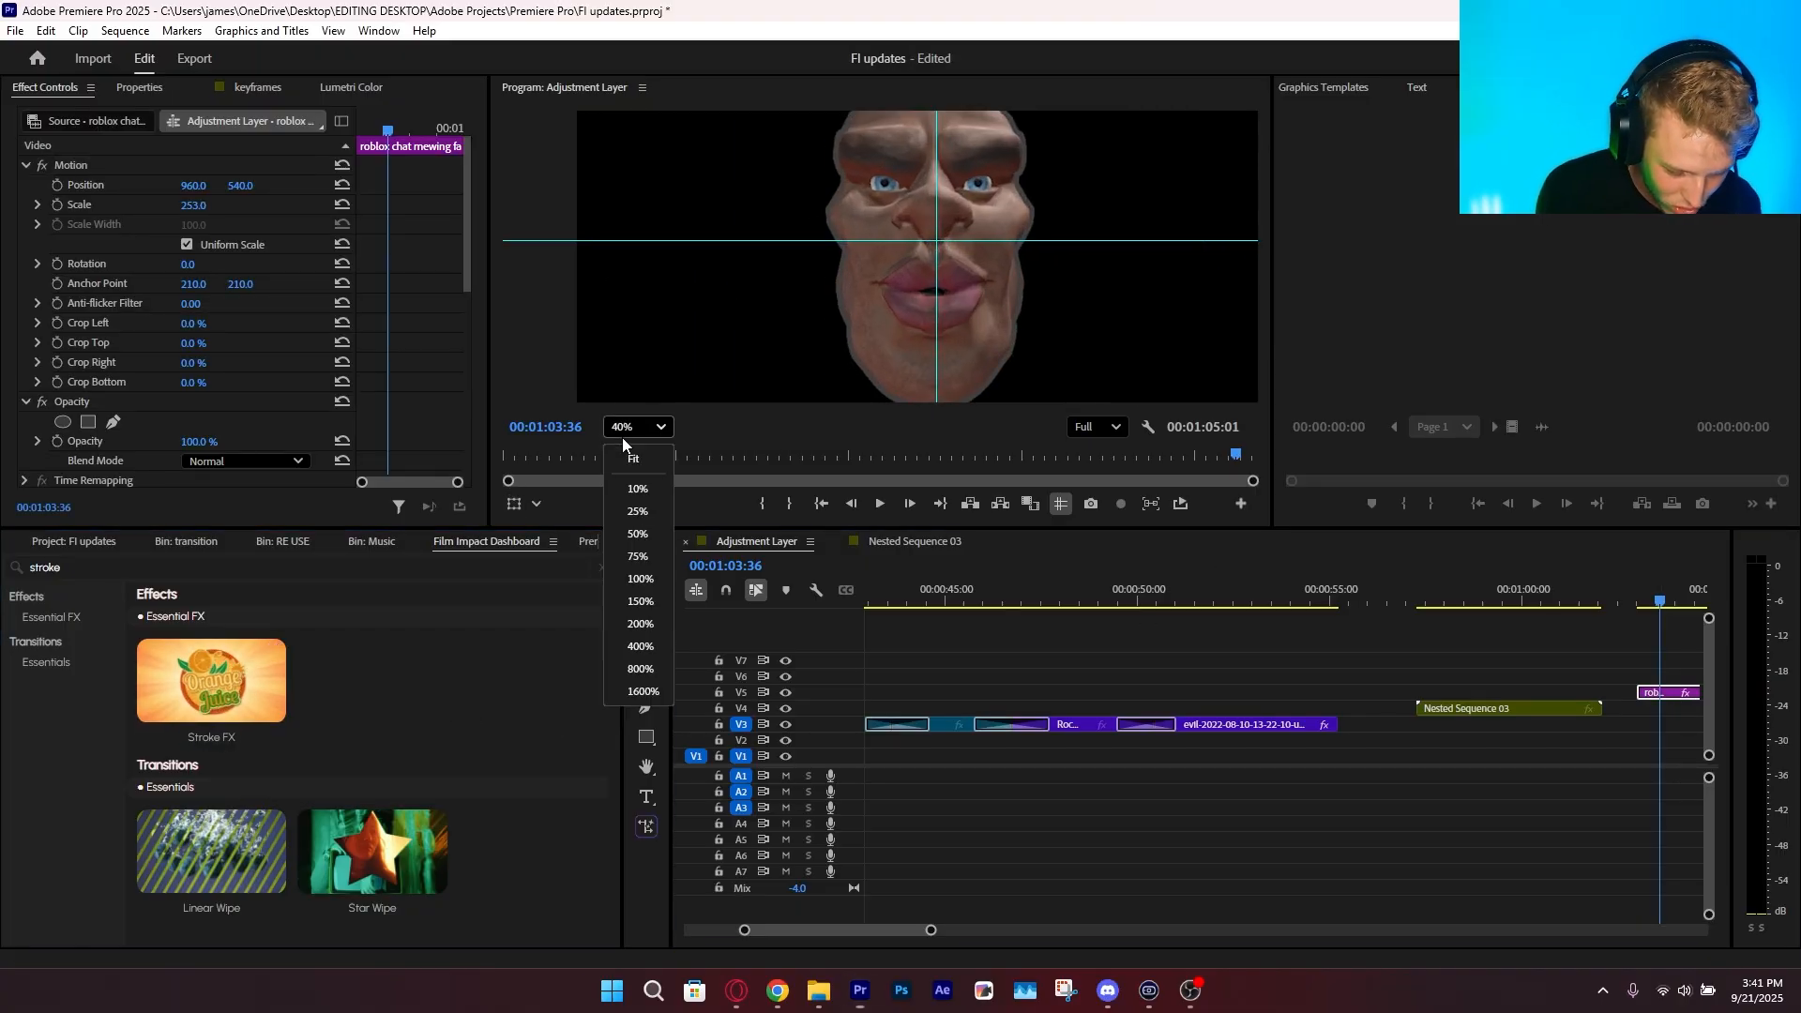
click(627, 447)
scroll(165, 420, down, 4)
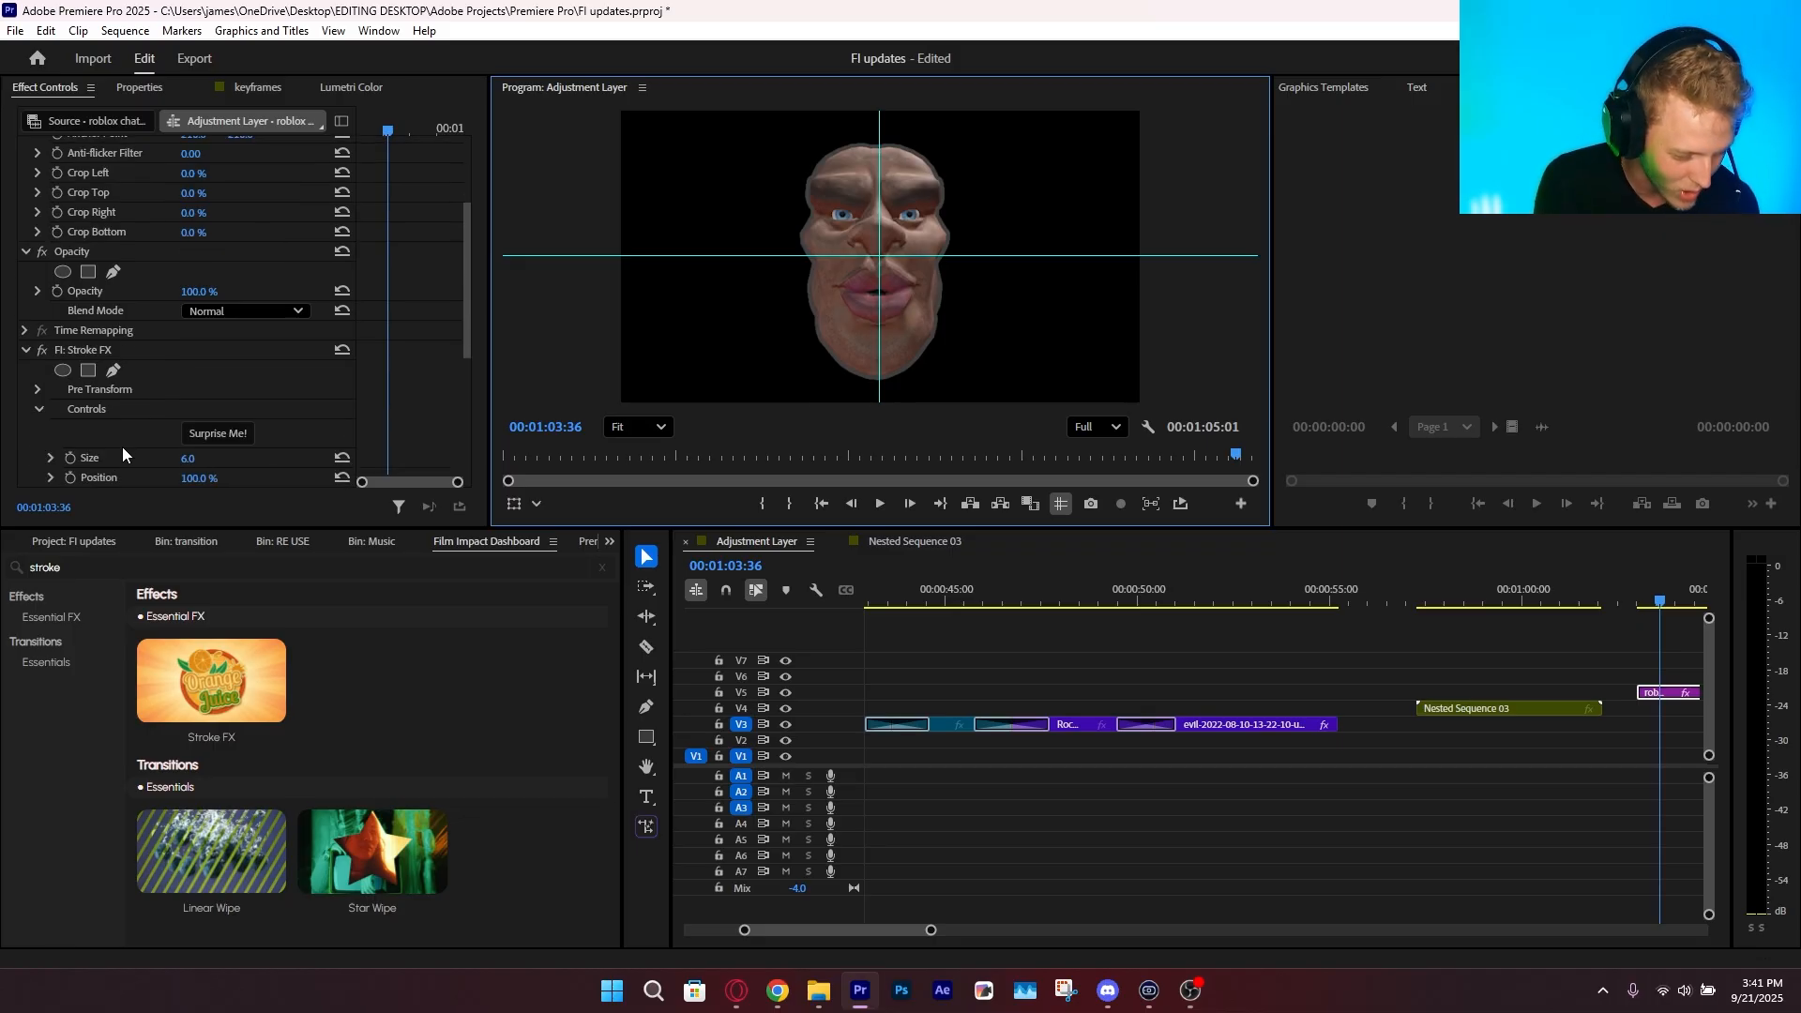
mouse_move(188, 458)
mouse_down()
mouse_move(337, 457)
mouse_move(281, 458)
mouse_up()
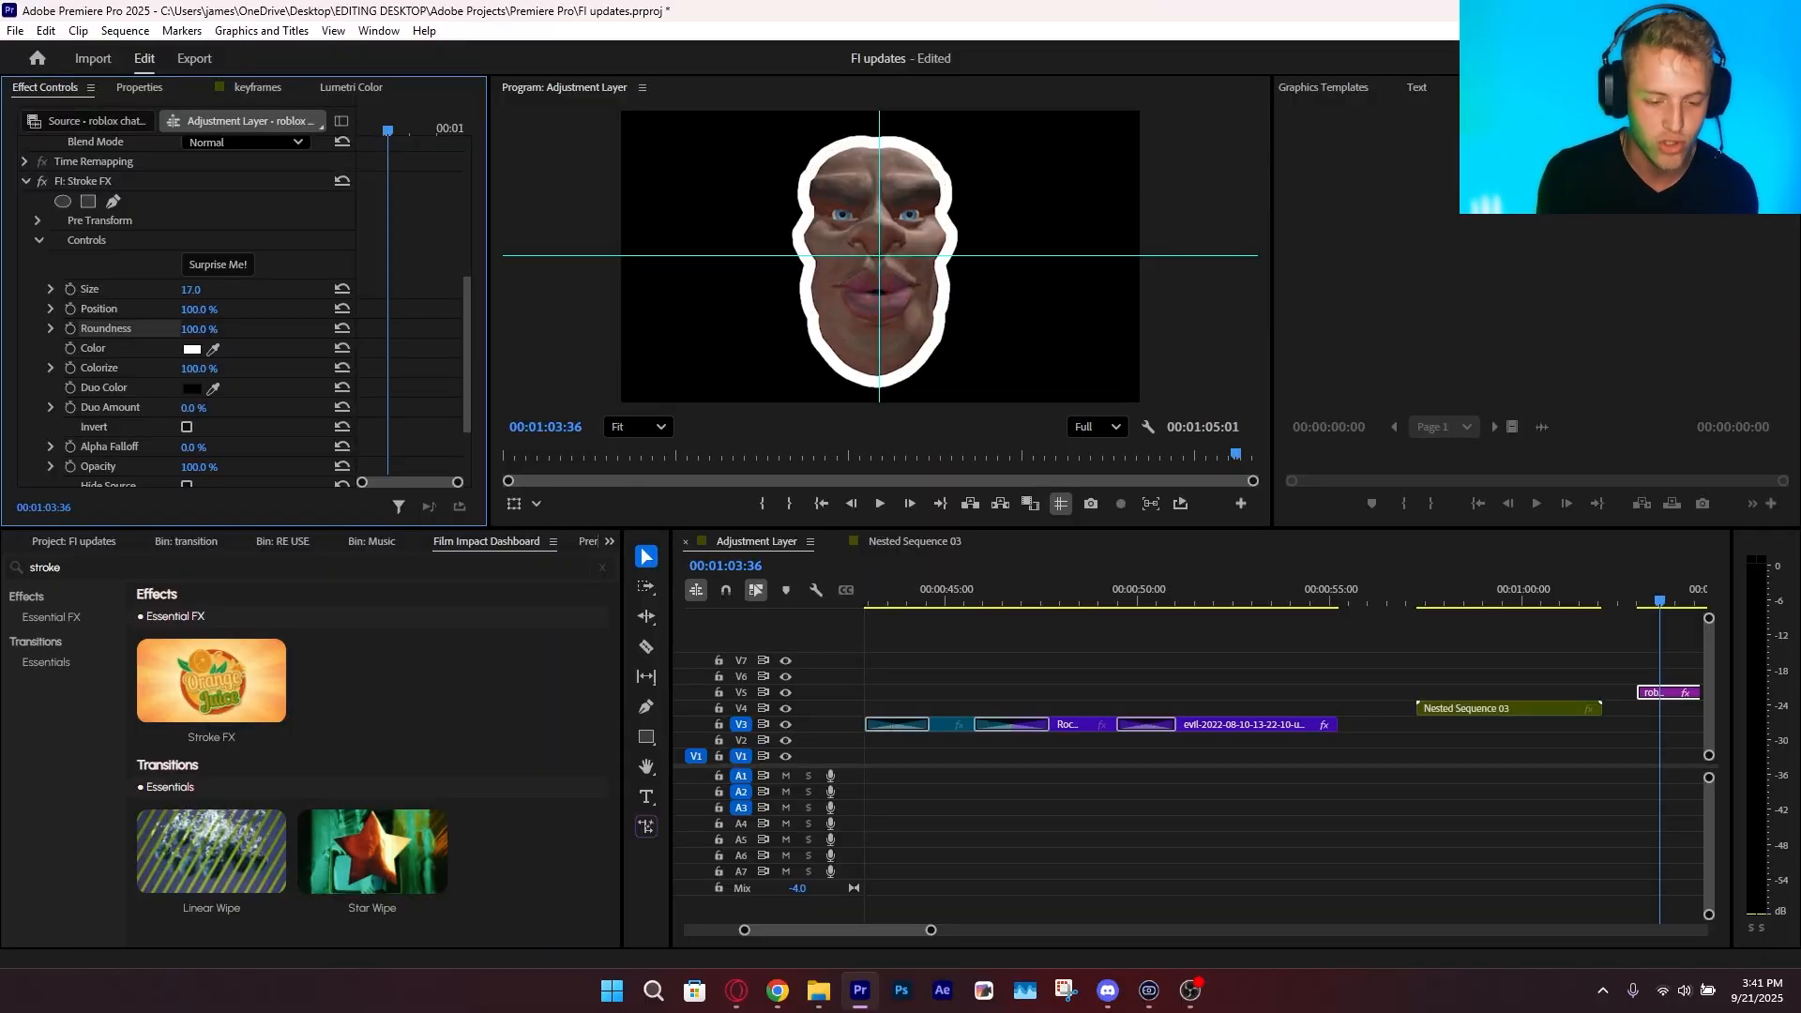
mouse_move(191, 290)
mouse_down()
mouse_move(207, 289)
mouse_move(183, 290)
mouse_up()
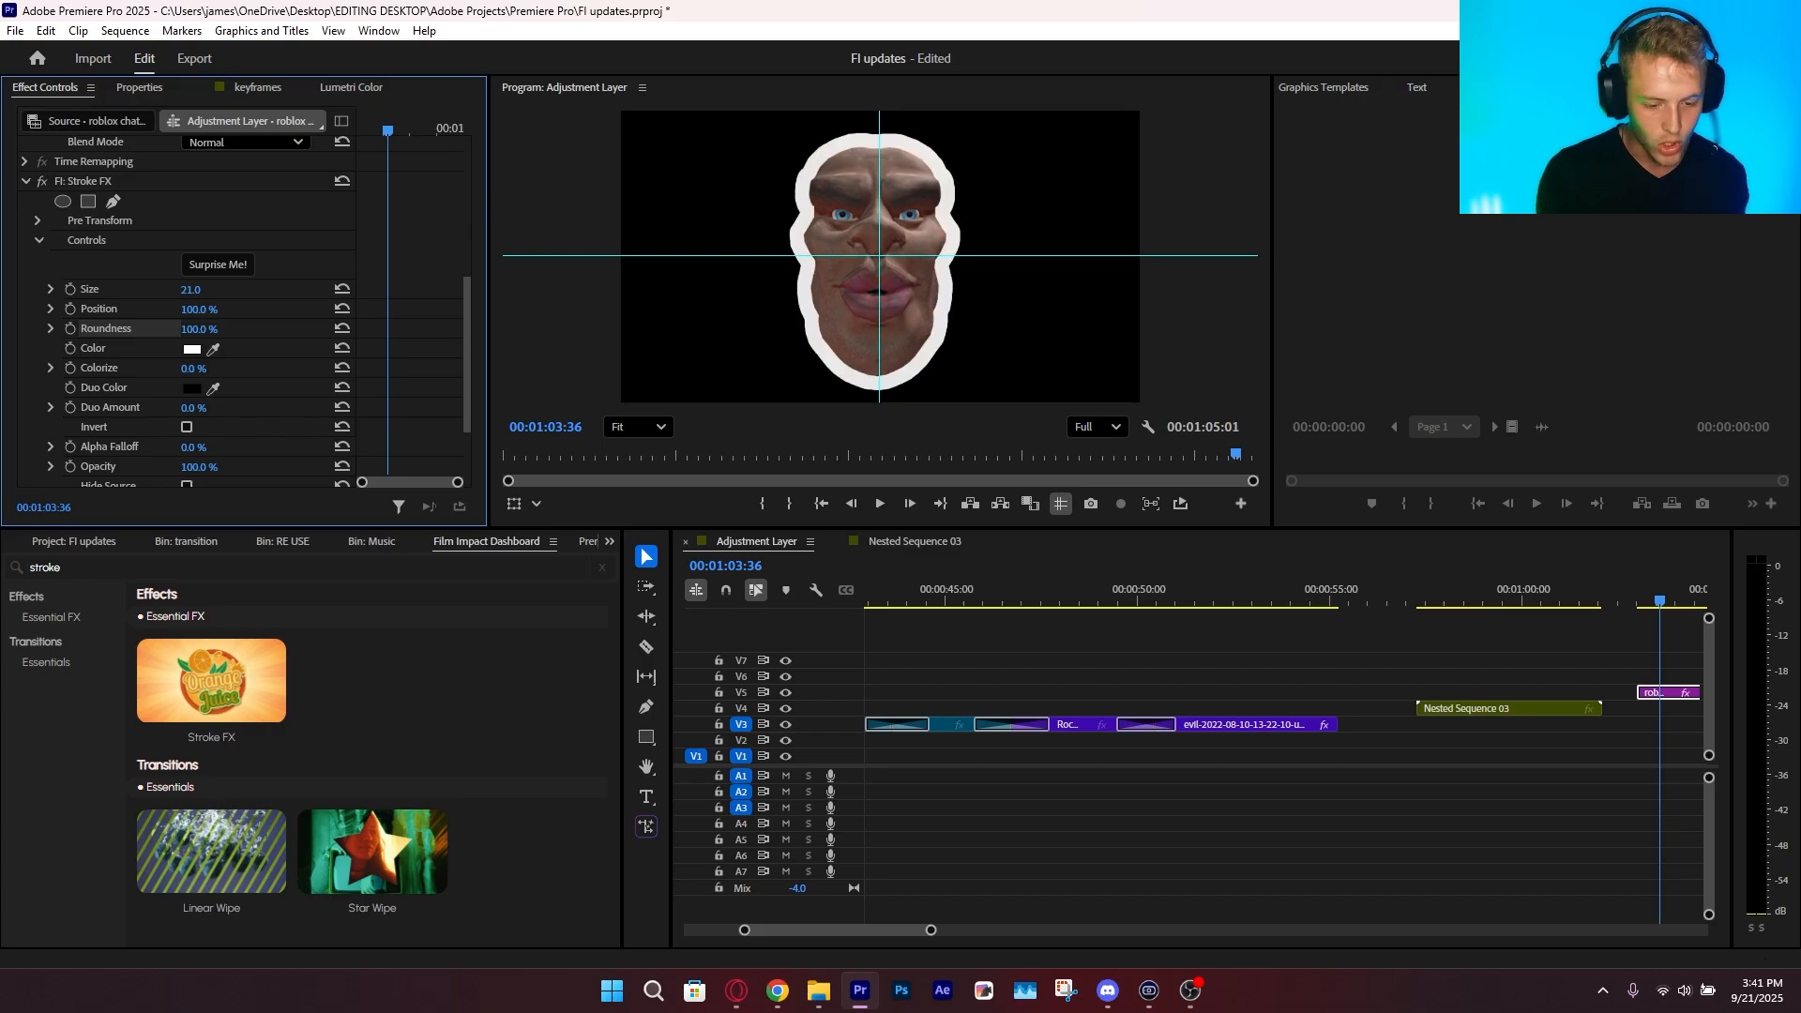
Try the face clip's stroke with Colorize at 0% and Duo Amount at 64%
drag(194, 368, 185, 369)
scroll(904, 283, up, 8)
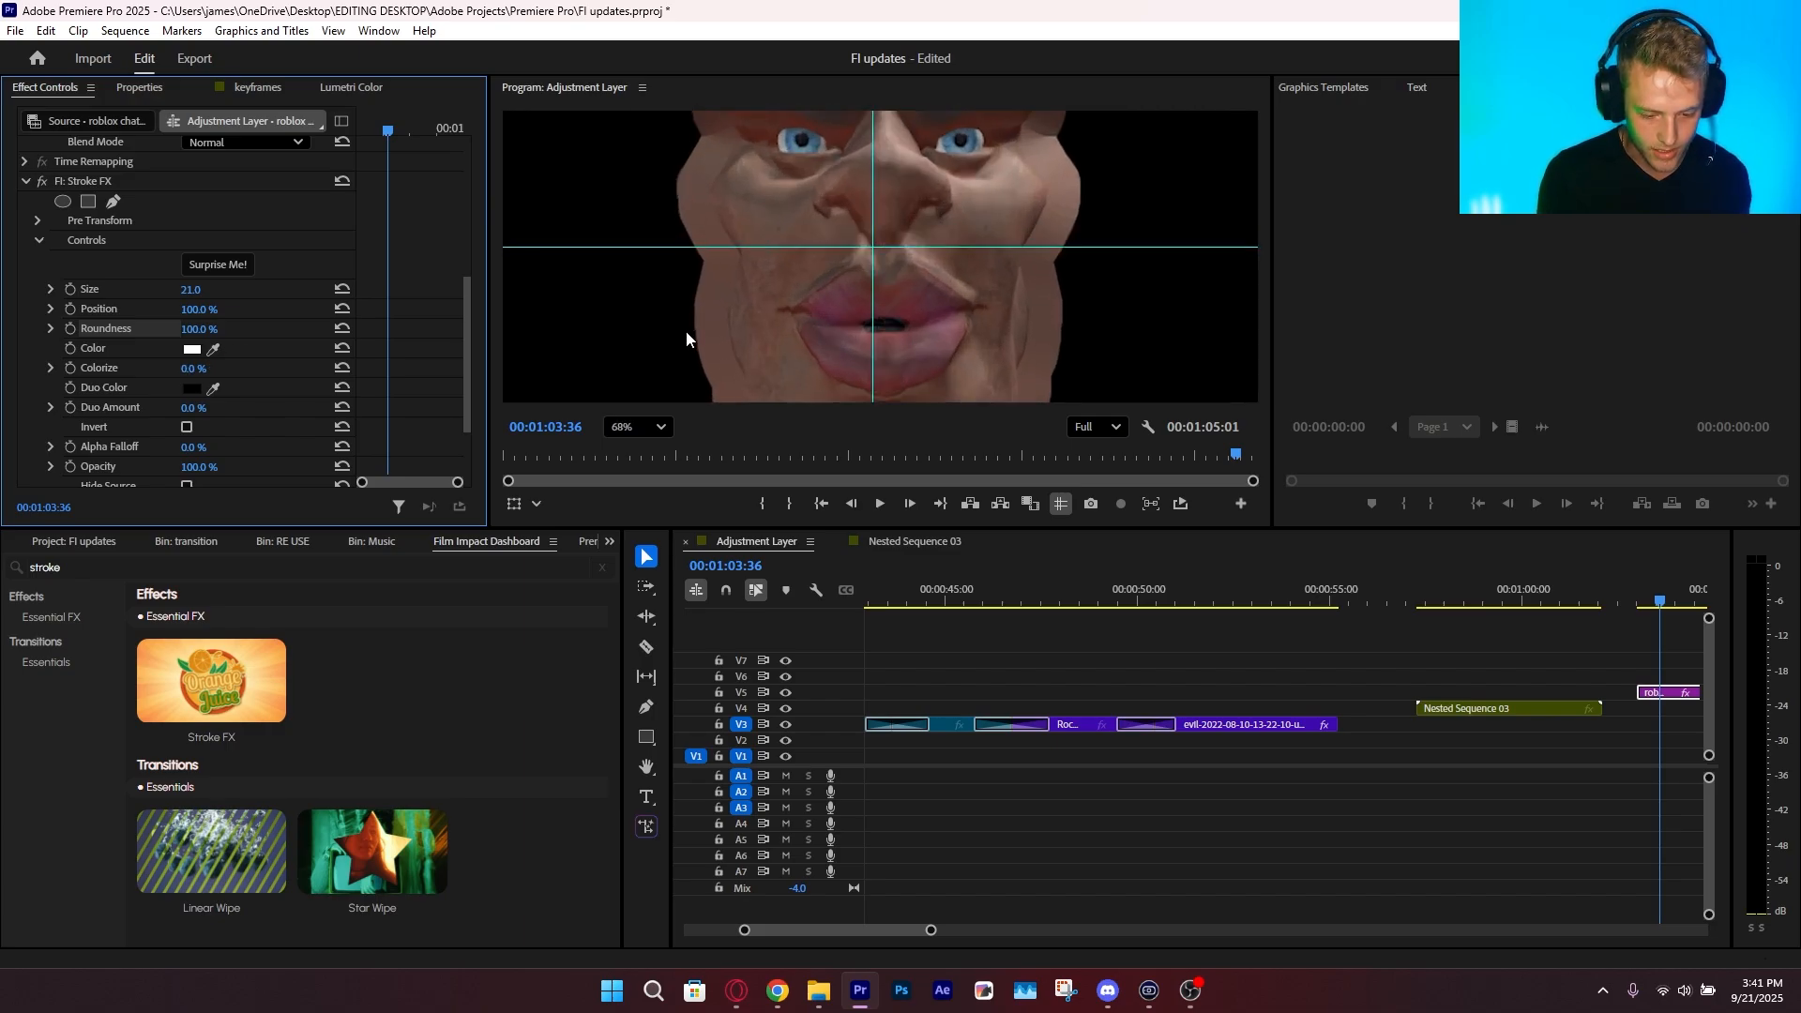
drag(980, 287, 927, 406)
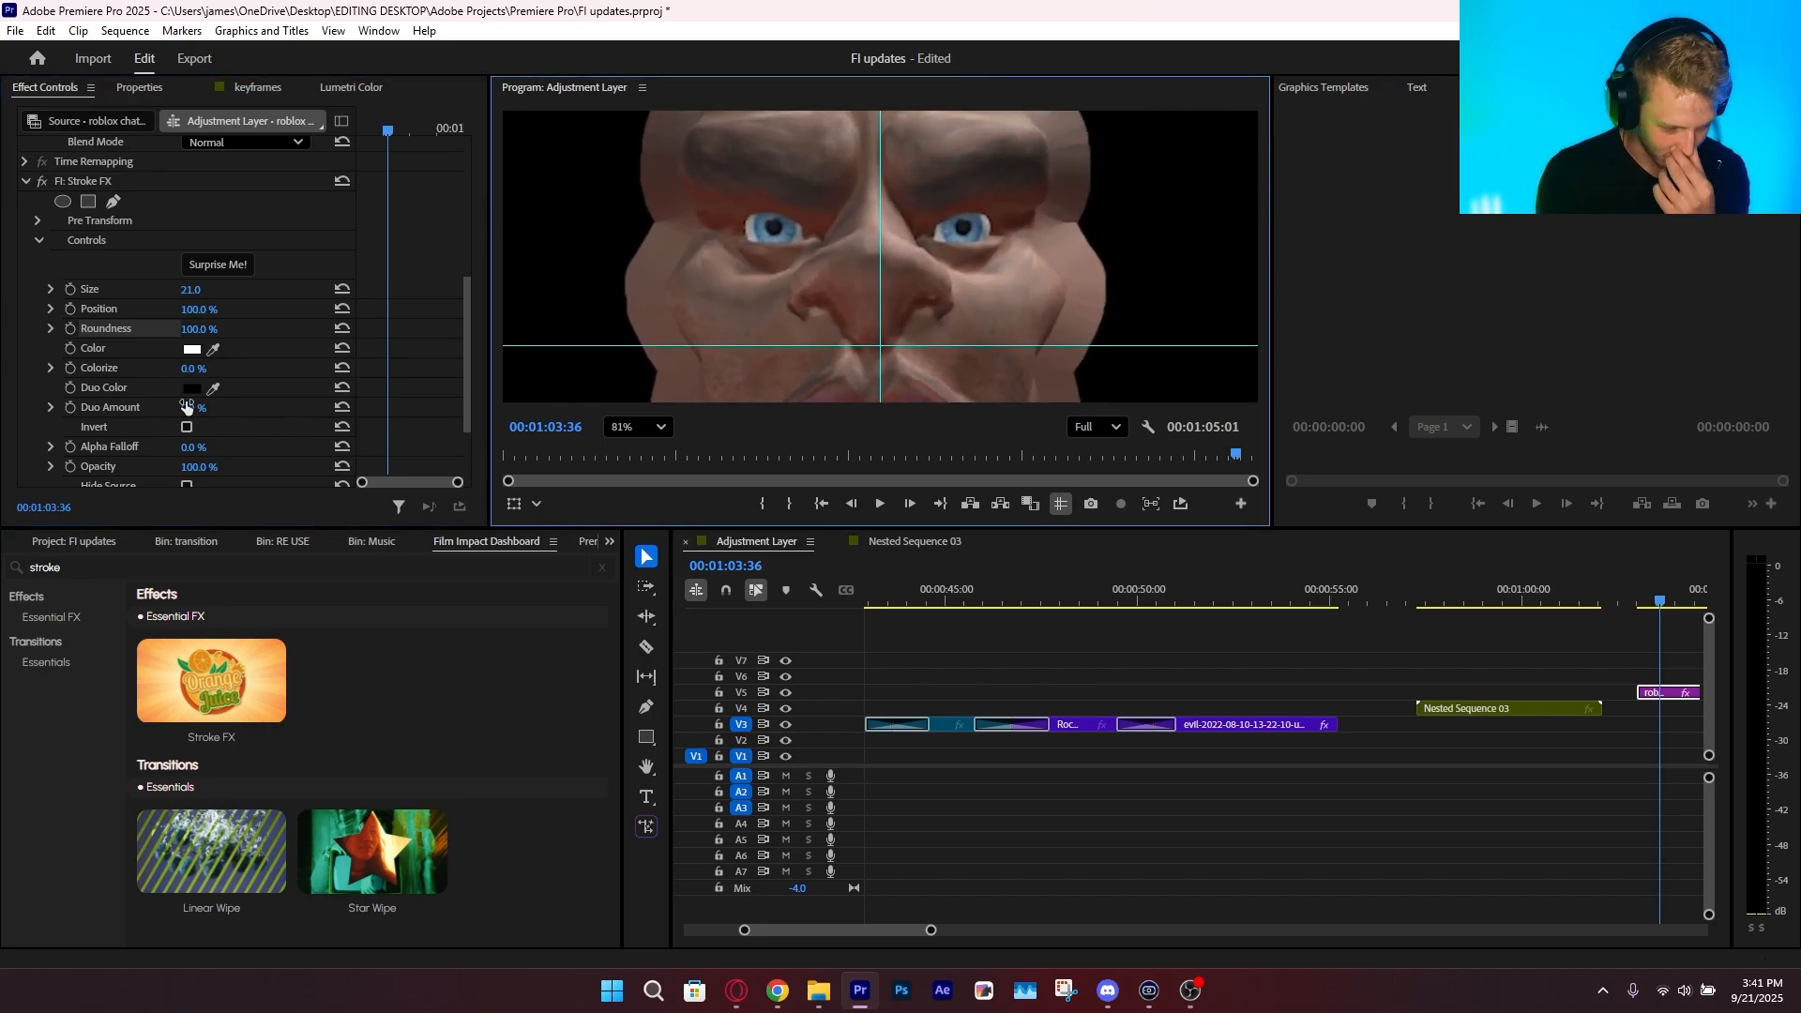
drag(187, 410, 201, 403)
scroll(210, 400, down, 2)
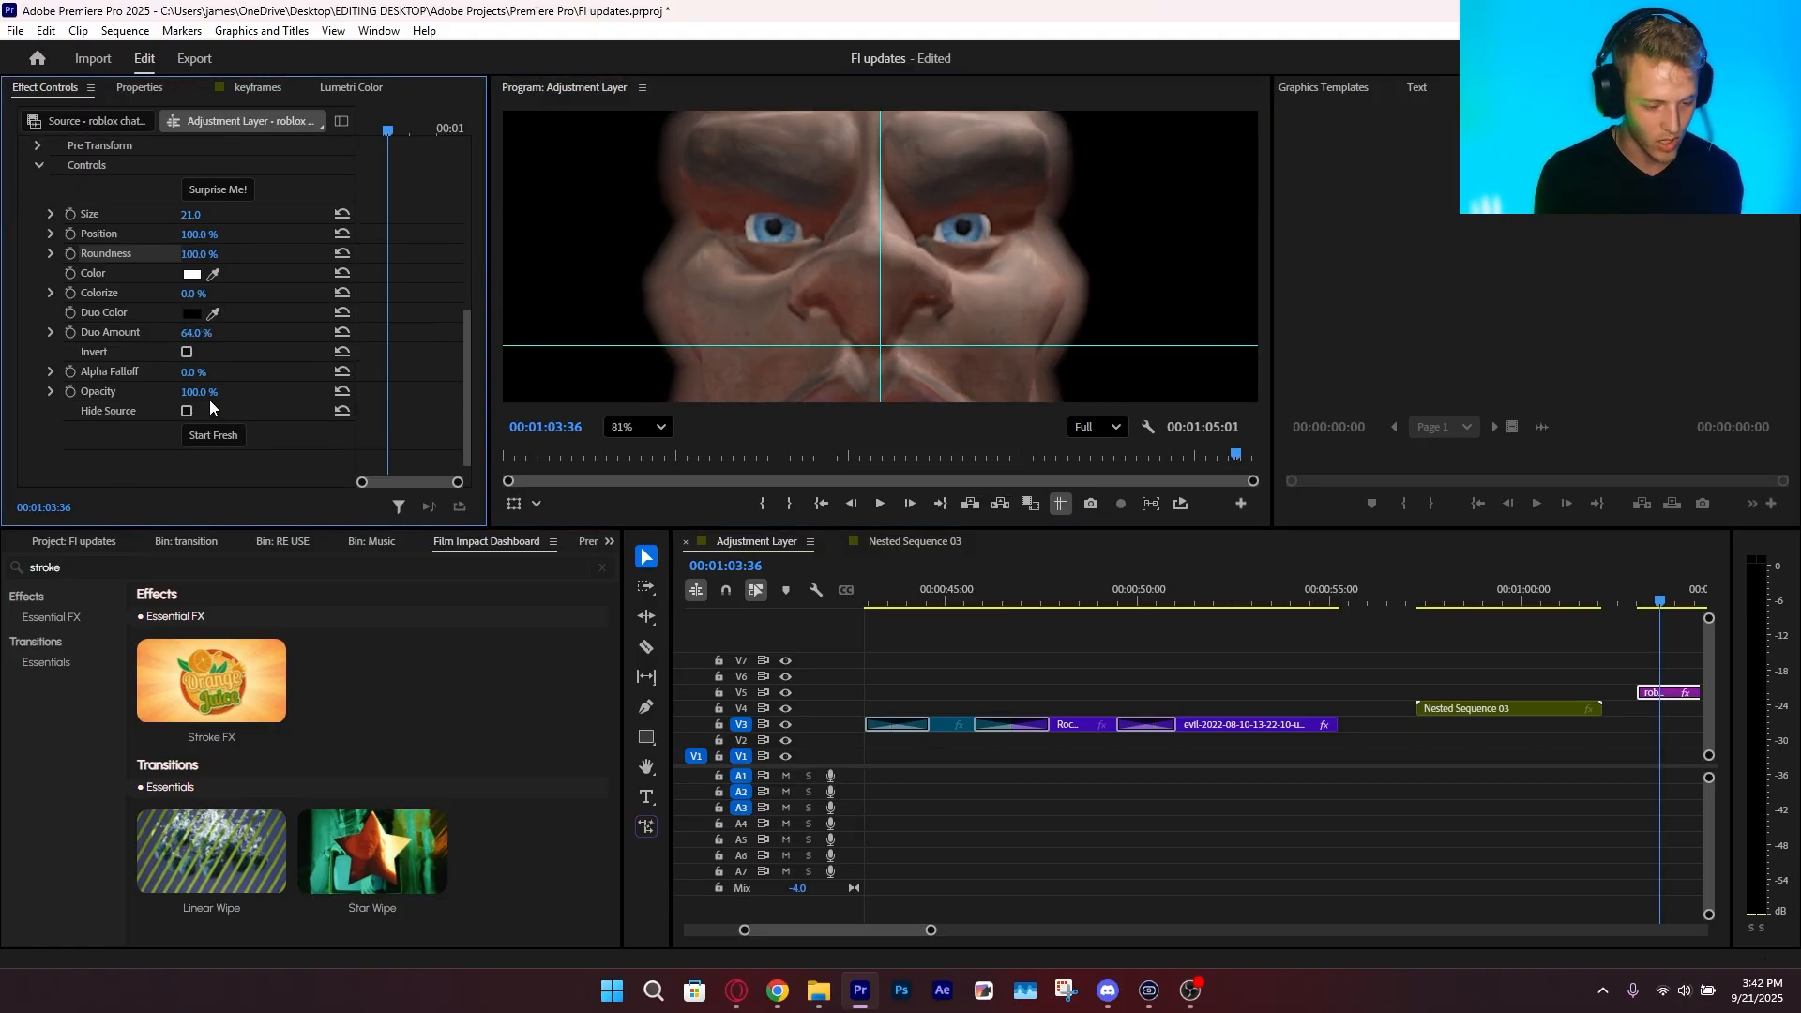
click(644, 427)
click(657, 456)
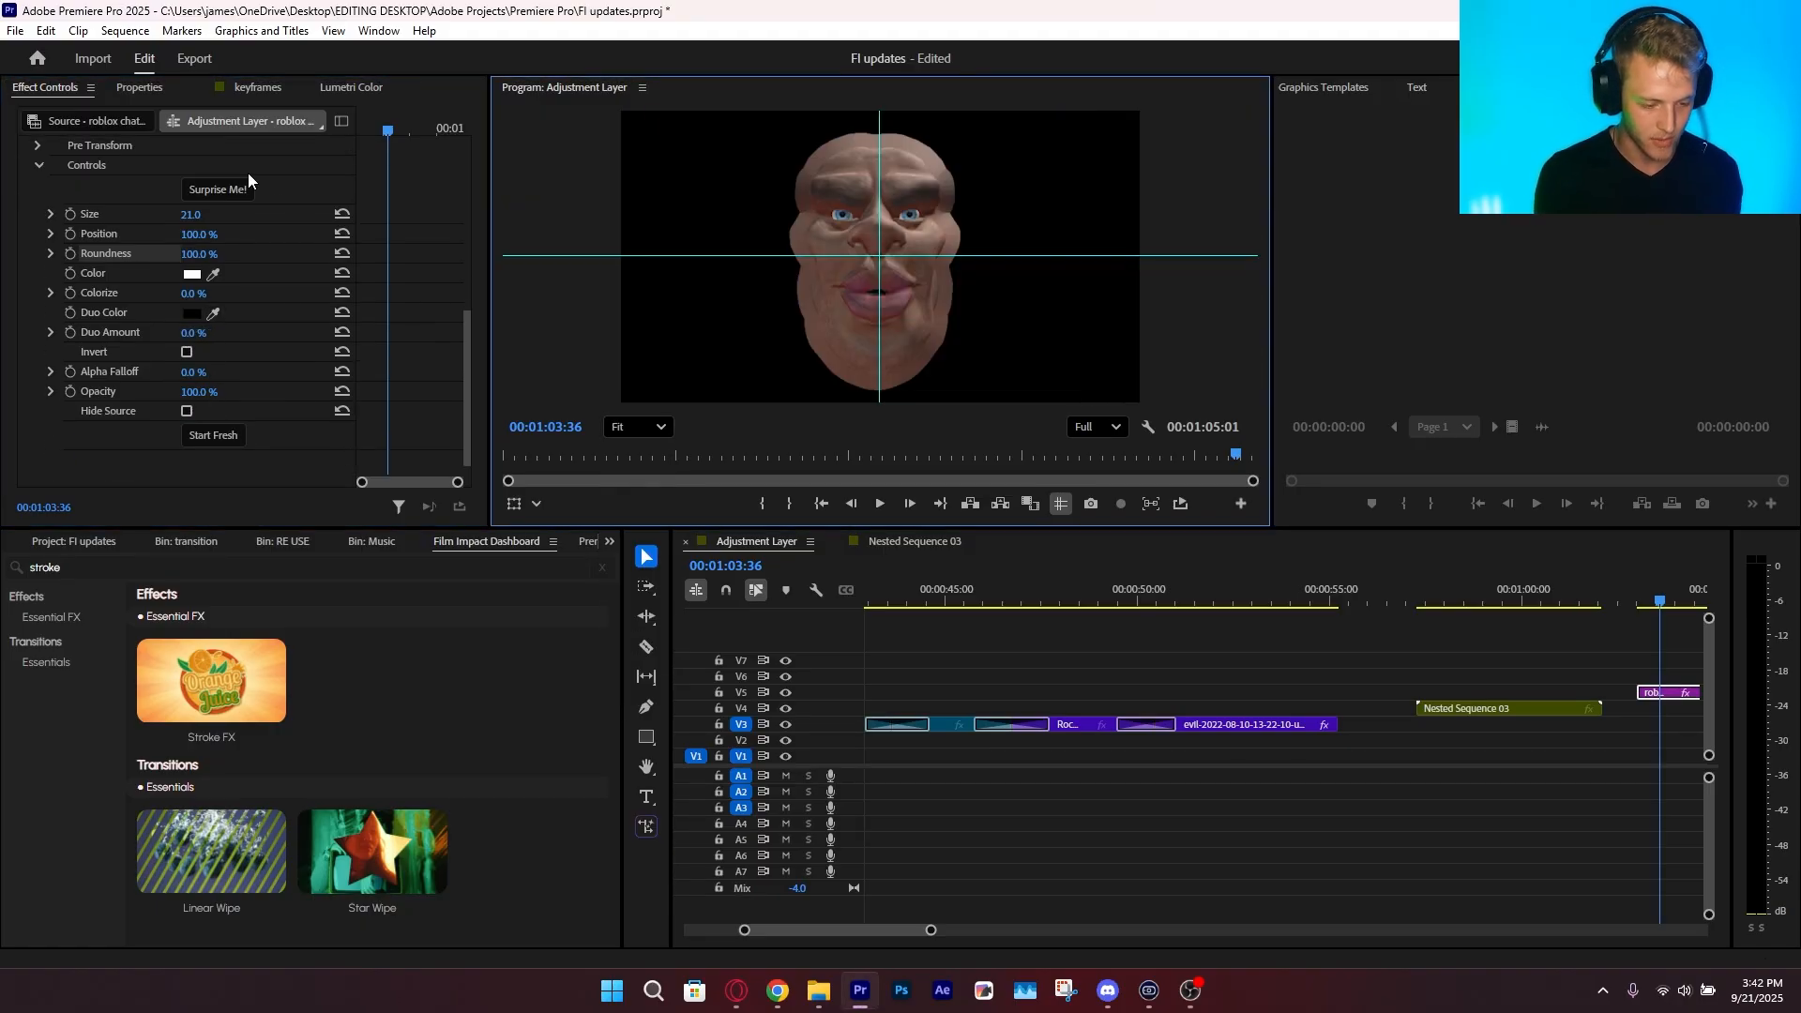
Randomize the Stroke FX look on the face clip several times with Surprise Me
click(218, 188)
click(218, 182)
click(218, 182)
click(218, 182)
click(218, 182)
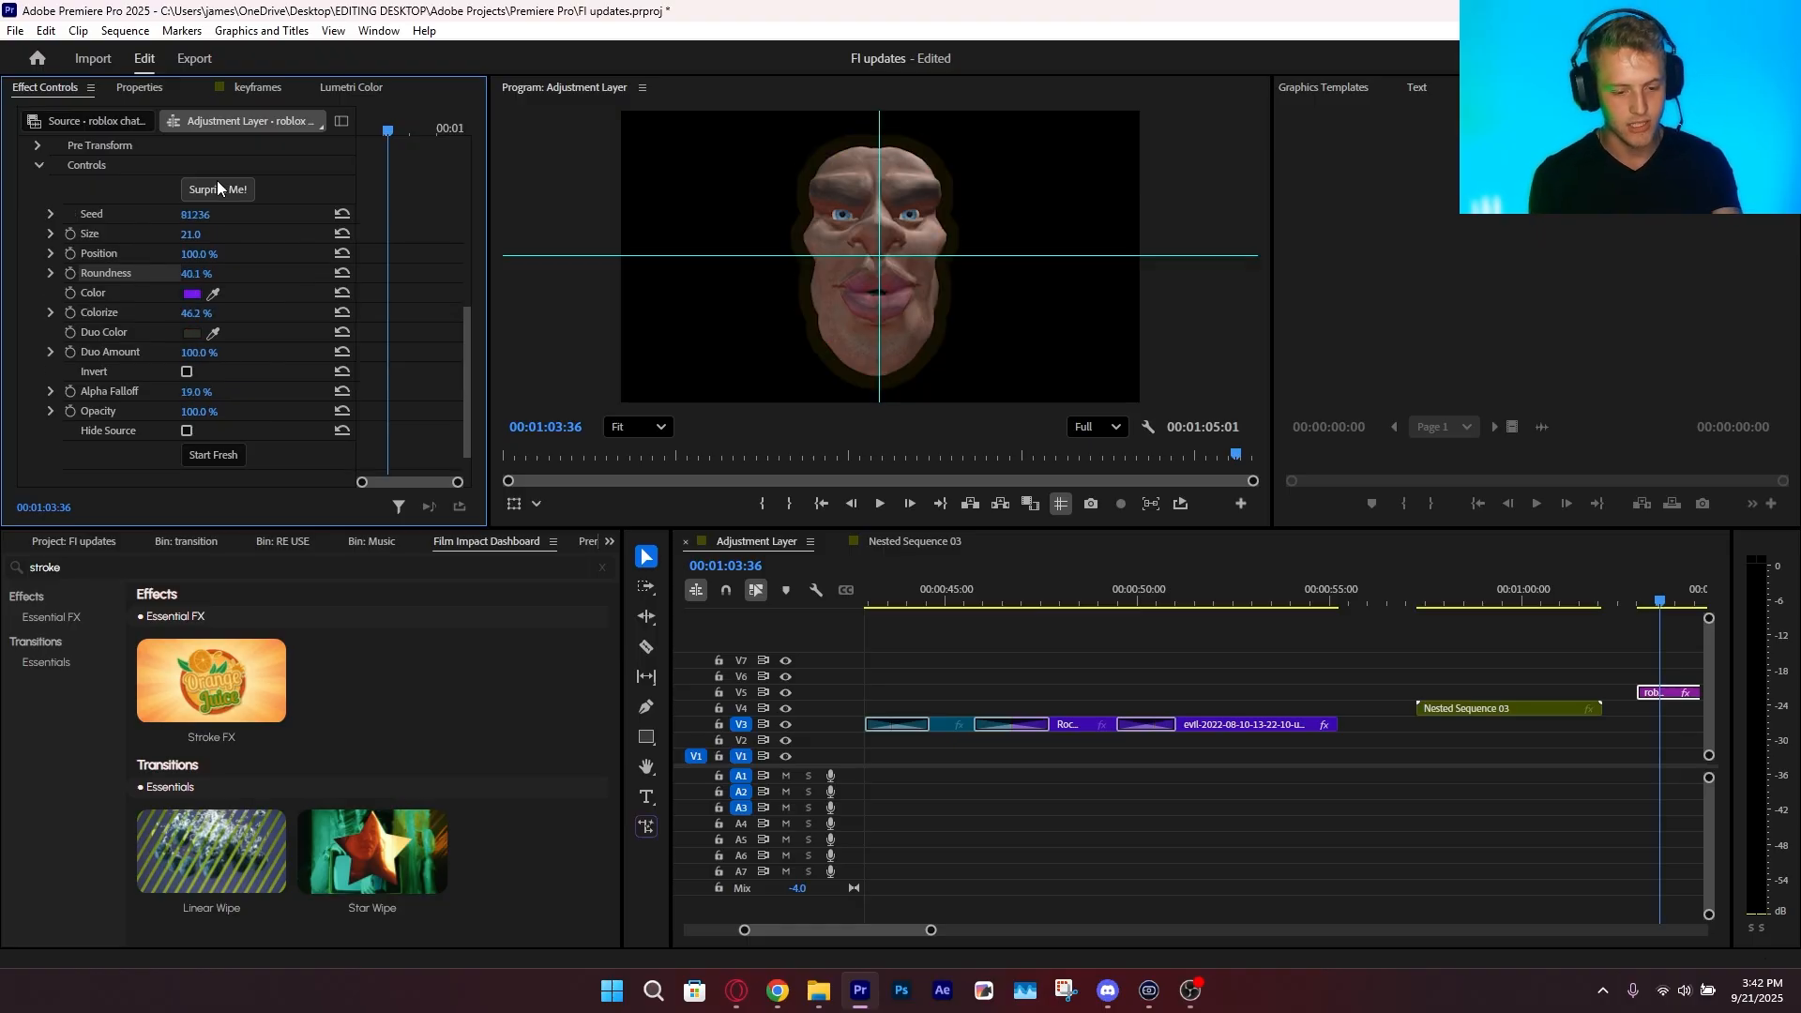
click(218, 182)
click(218, 182)
Search the effects for "crop" and apply Rounded Crop FX to the Rocket Launch clip near 48 seconds
click(1072, 724)
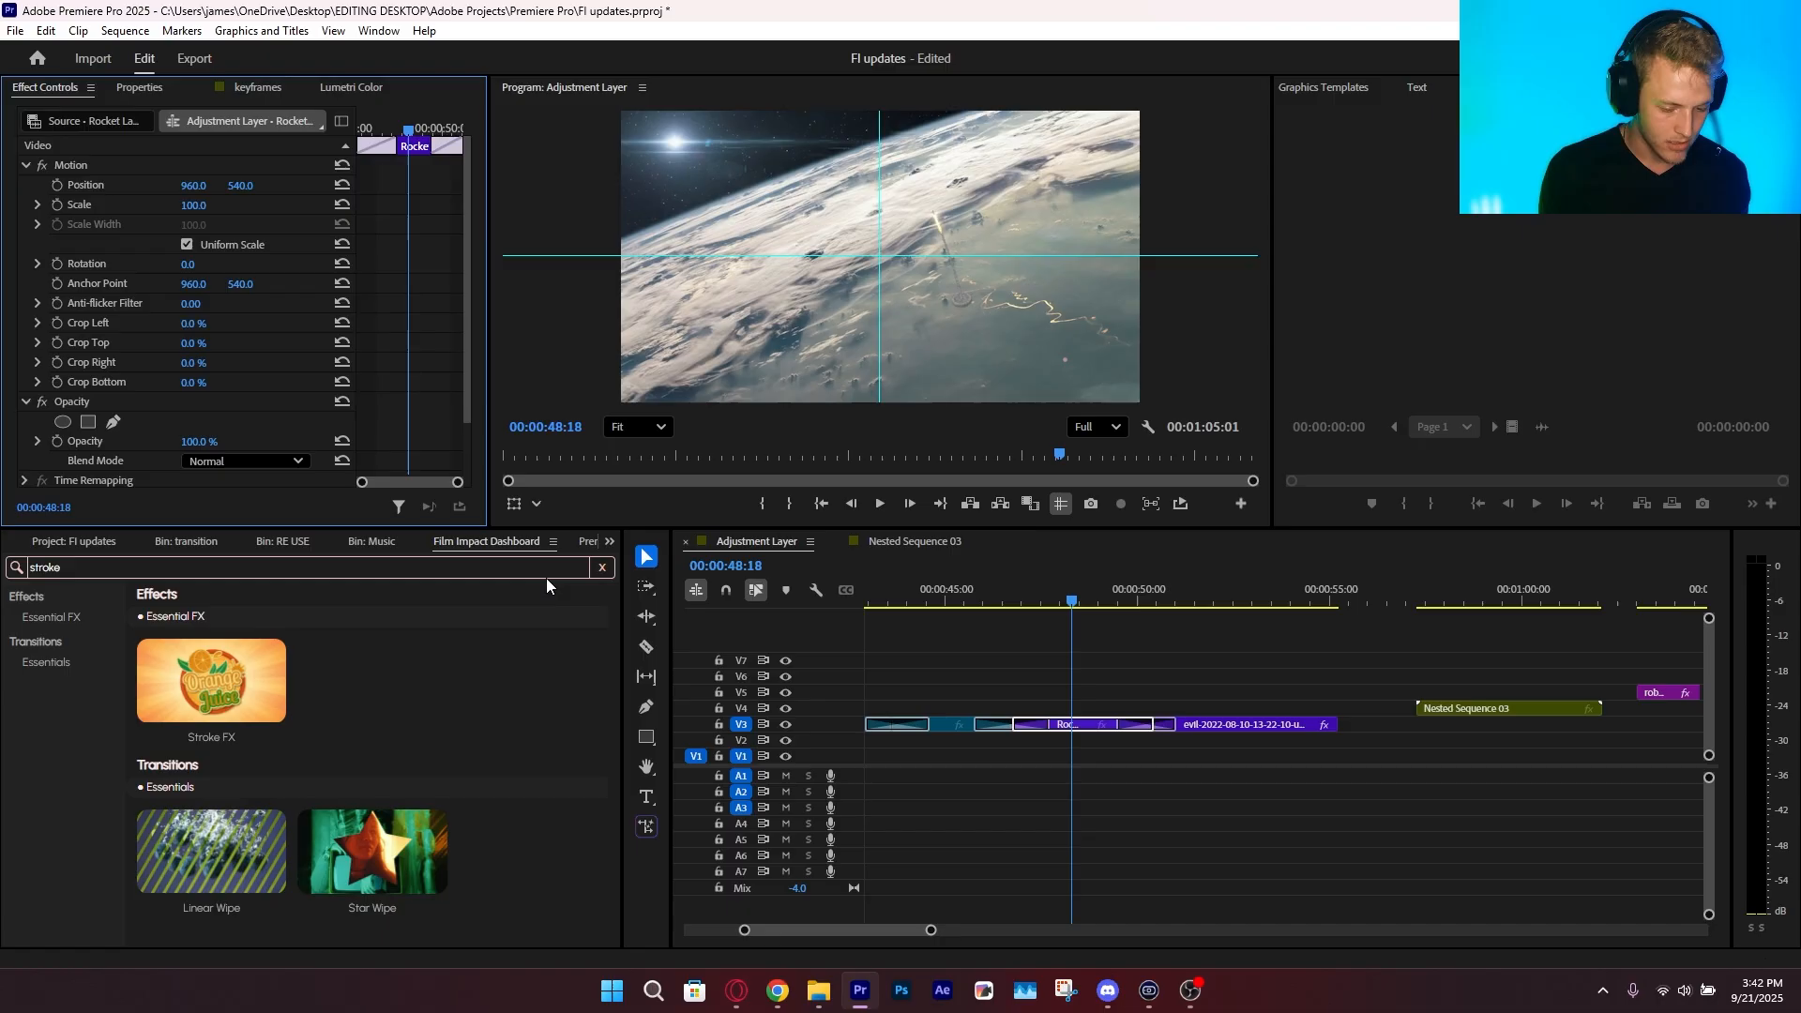
click(496, 569)
text(crop)
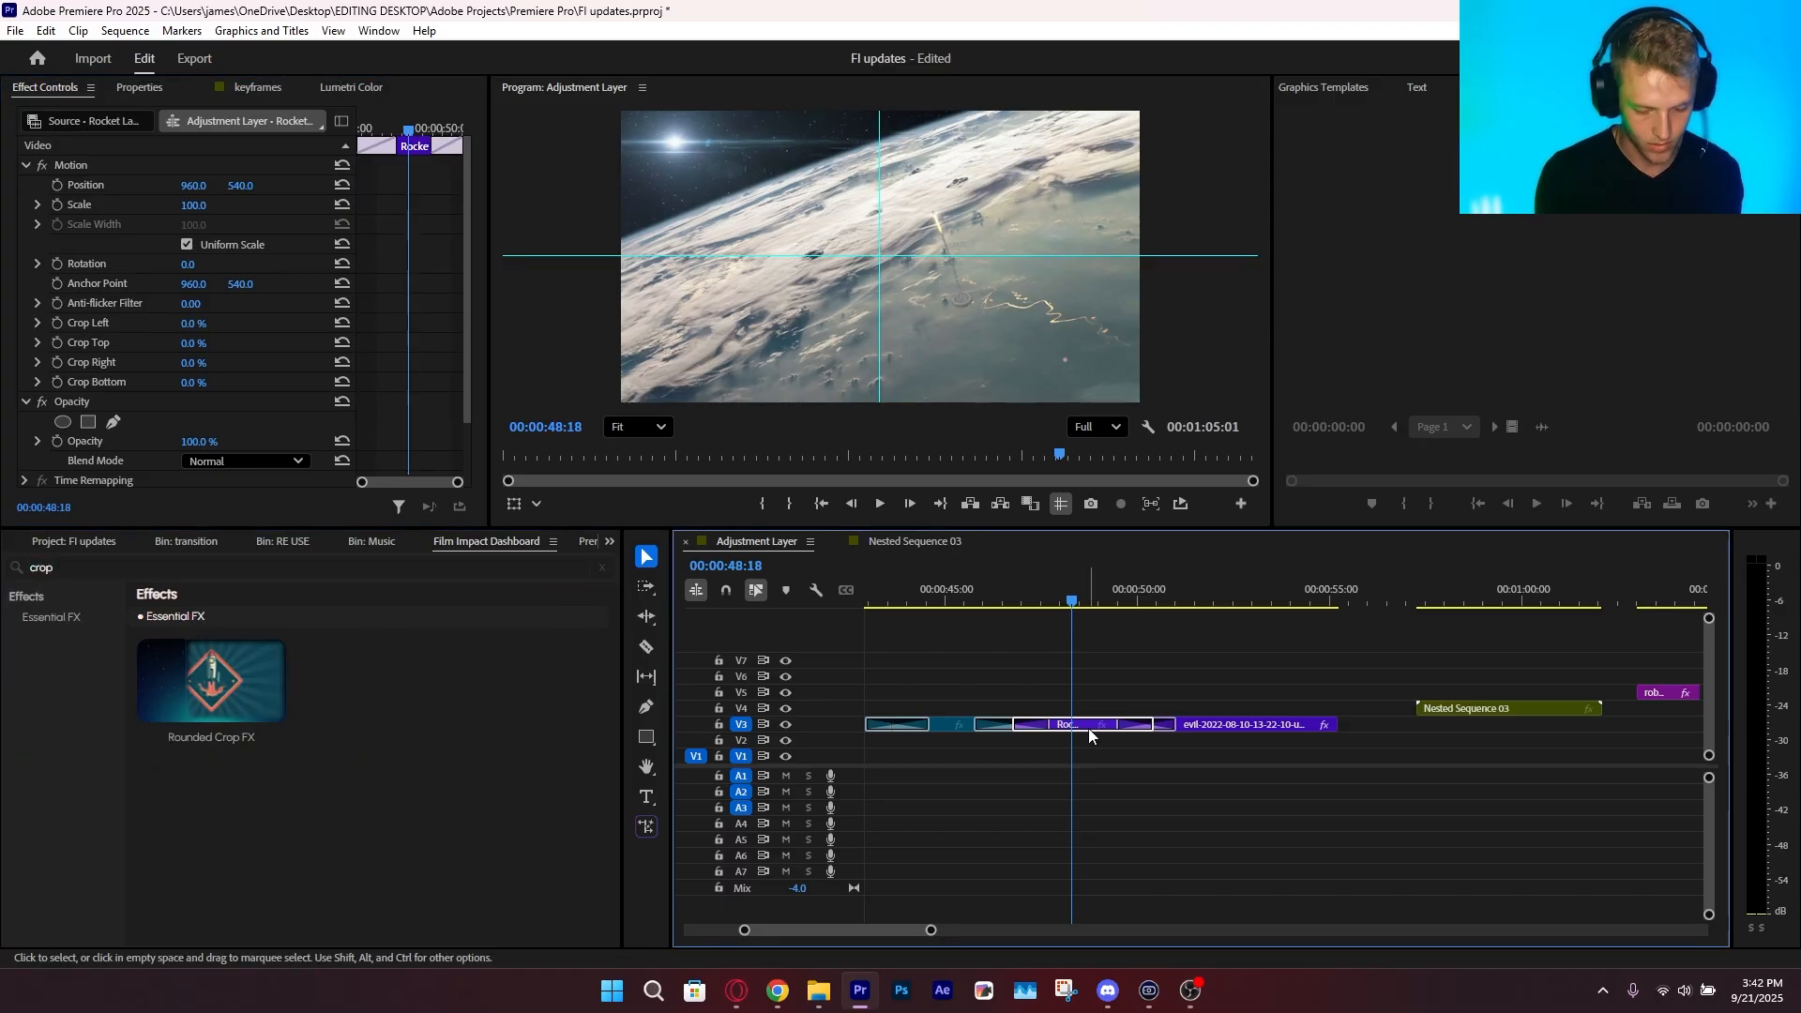
click(225, 744)
scroll(159, 313, down, 5)
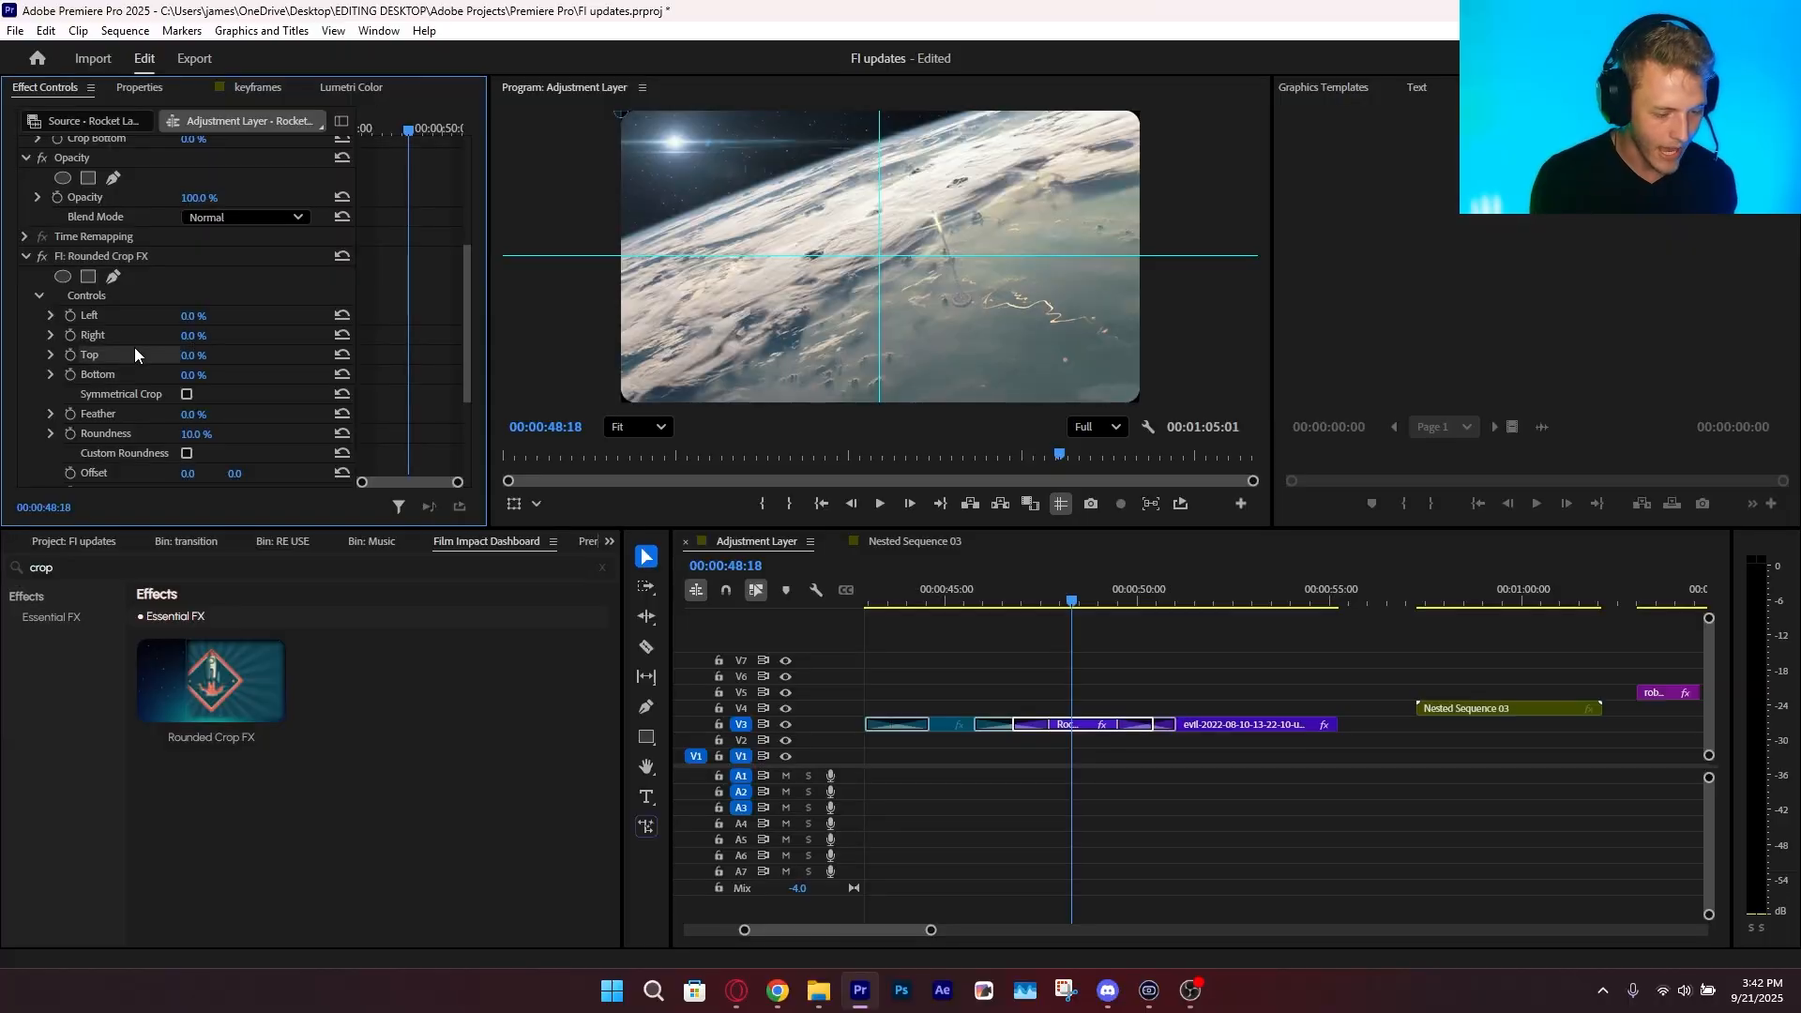
Enable Symmetrical Crop in Rounded Crop FX on the Rocket Launch clip and set its Scale to 66%
scroll(133, 347, down, 2)
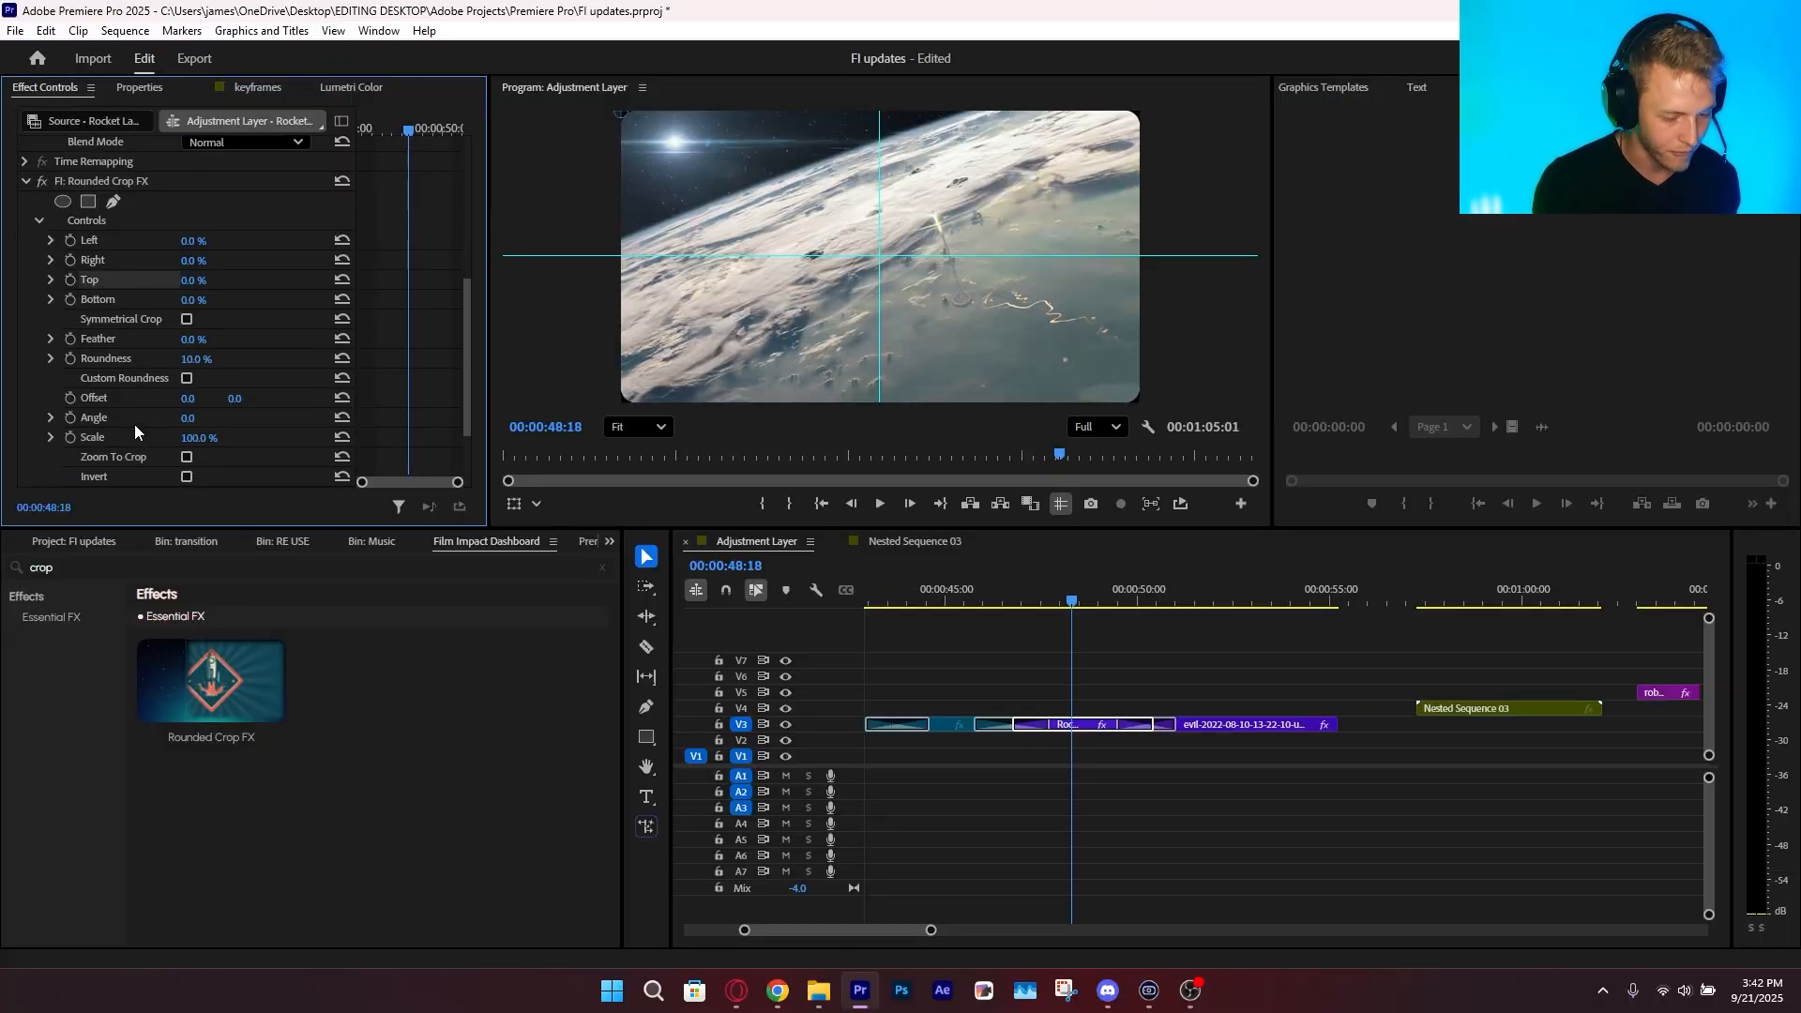
scroll(101, 456, down, 2)
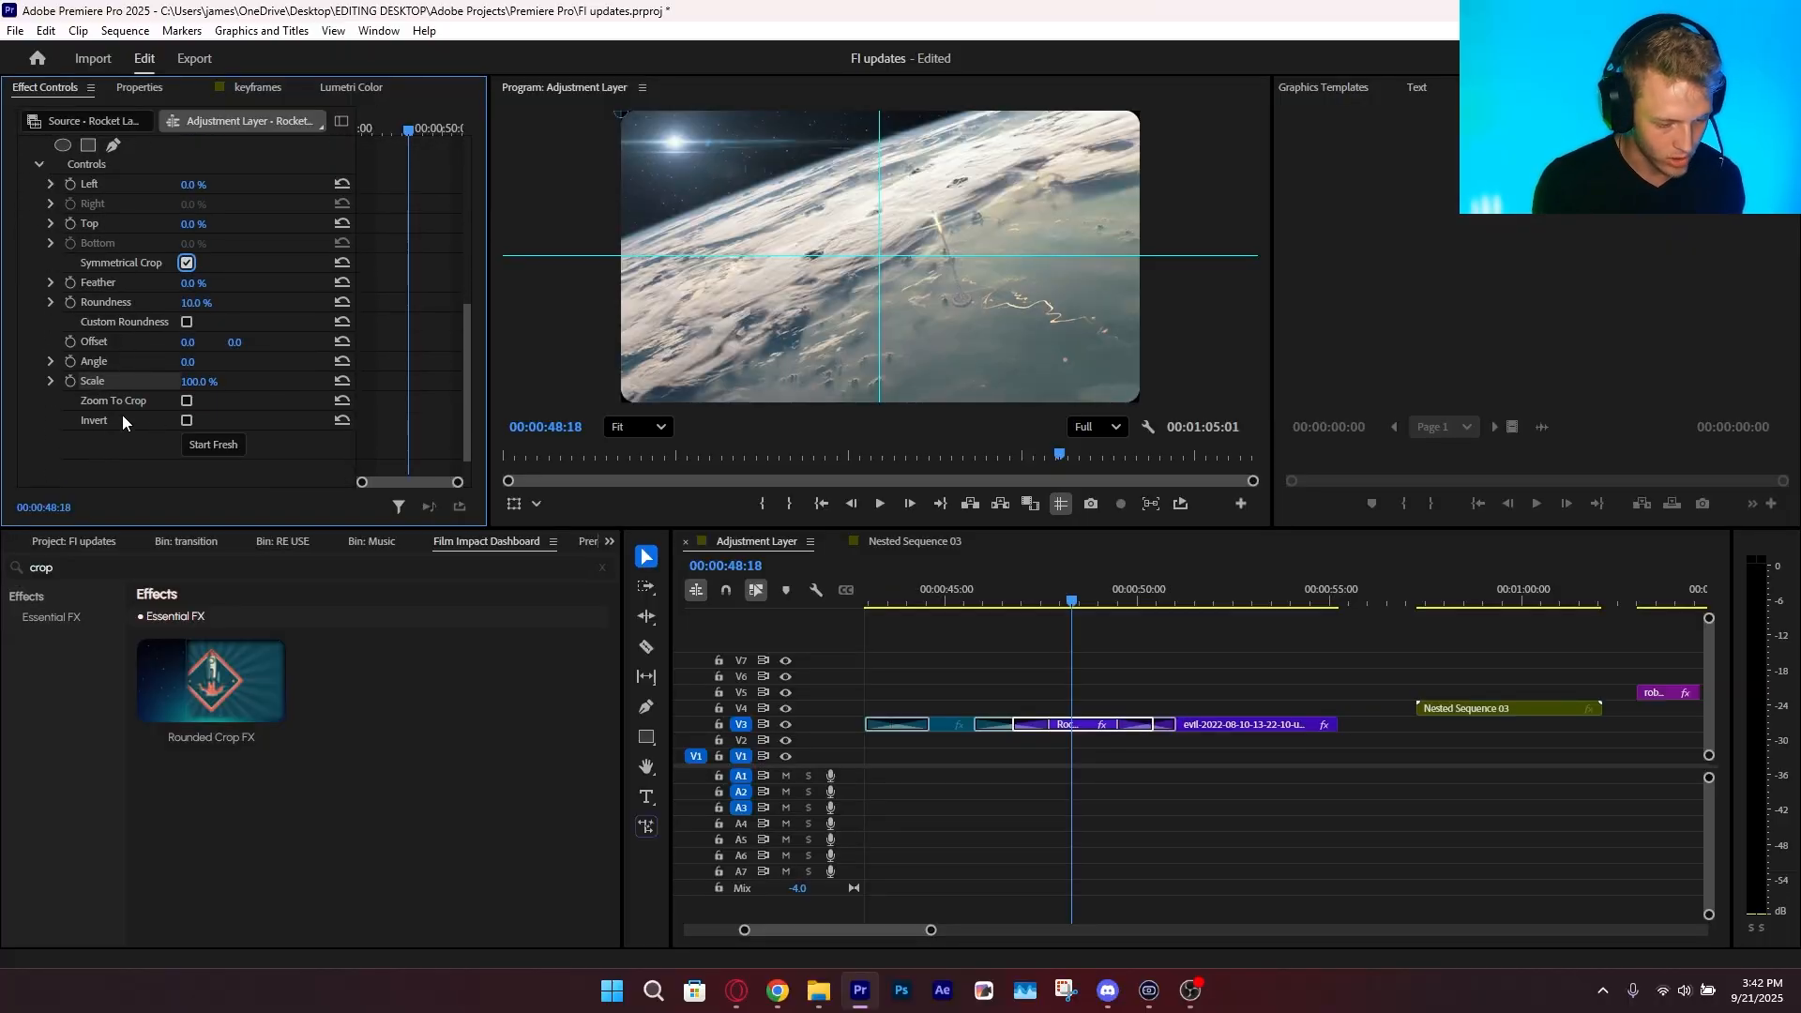
mouse_move(202, 382)
mouse_down()
mouse_move(134, 381)
mouse_move(171, 382)
mouse_up()
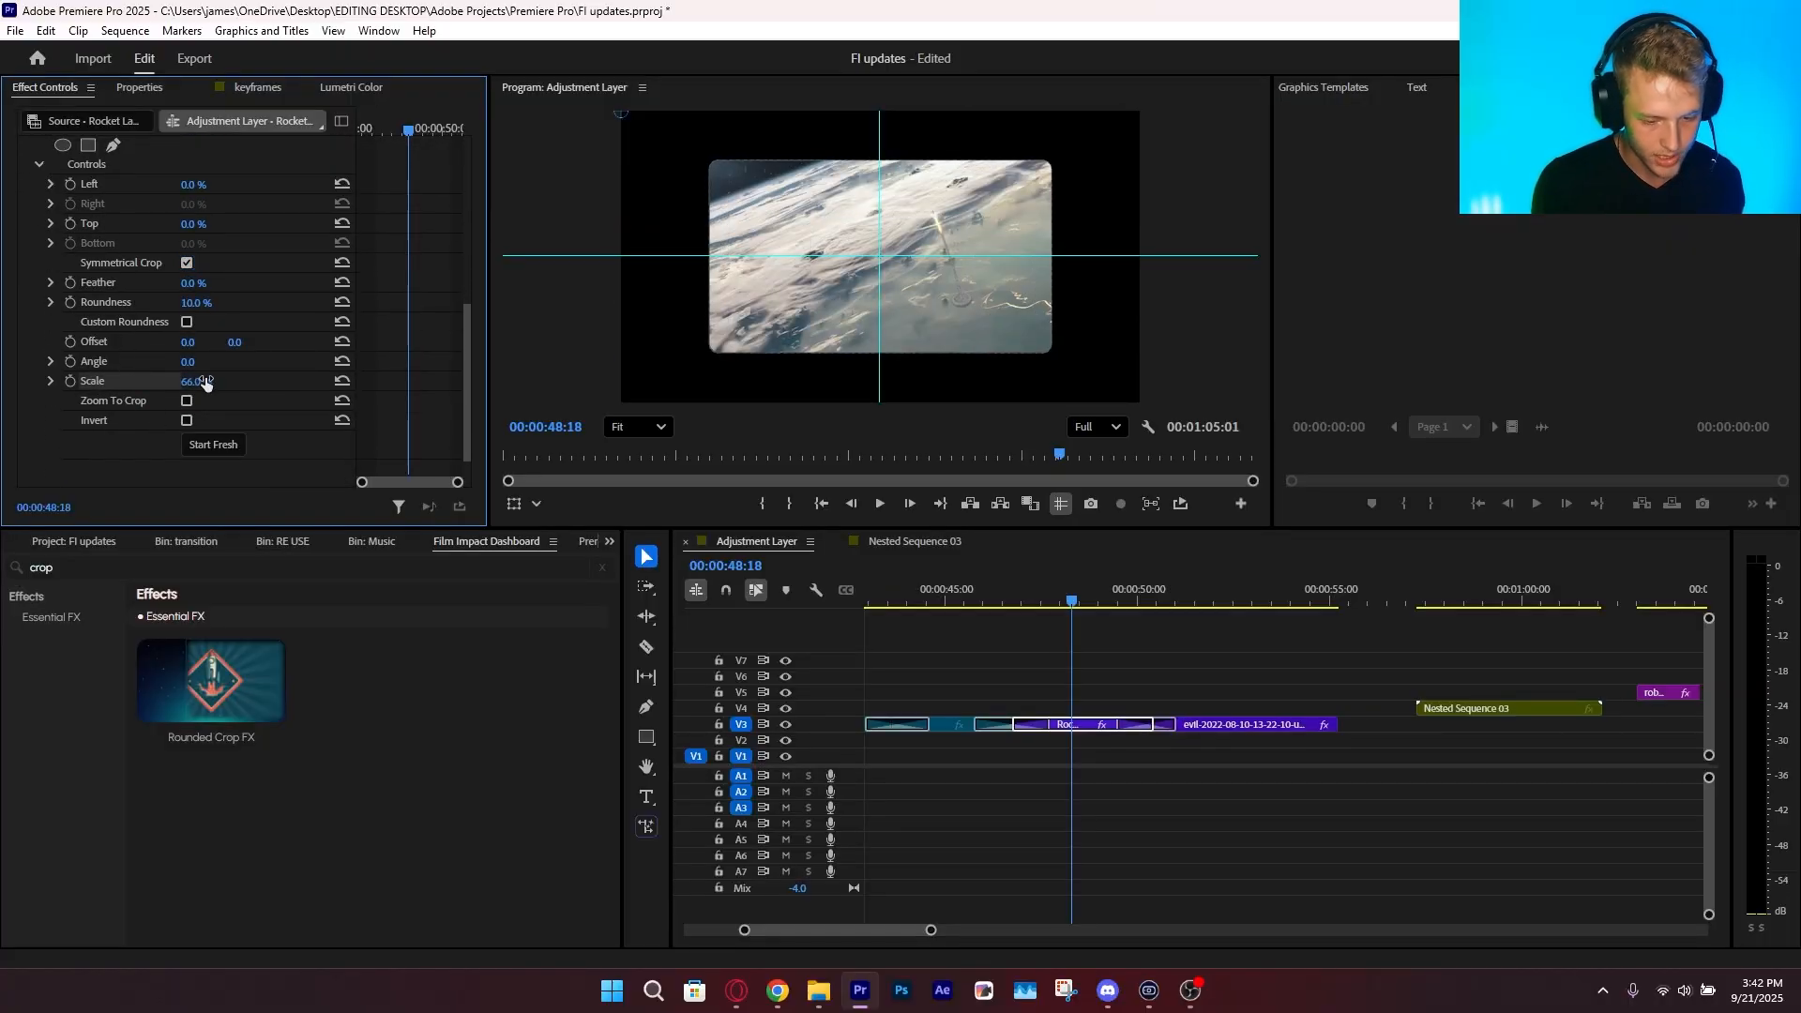
Shape the rounded crop into a circle with Roundness at 100% and the Left crop at 22.4%
scroll(173, 349, up, 4)
drag(189, 260, 215, 262)
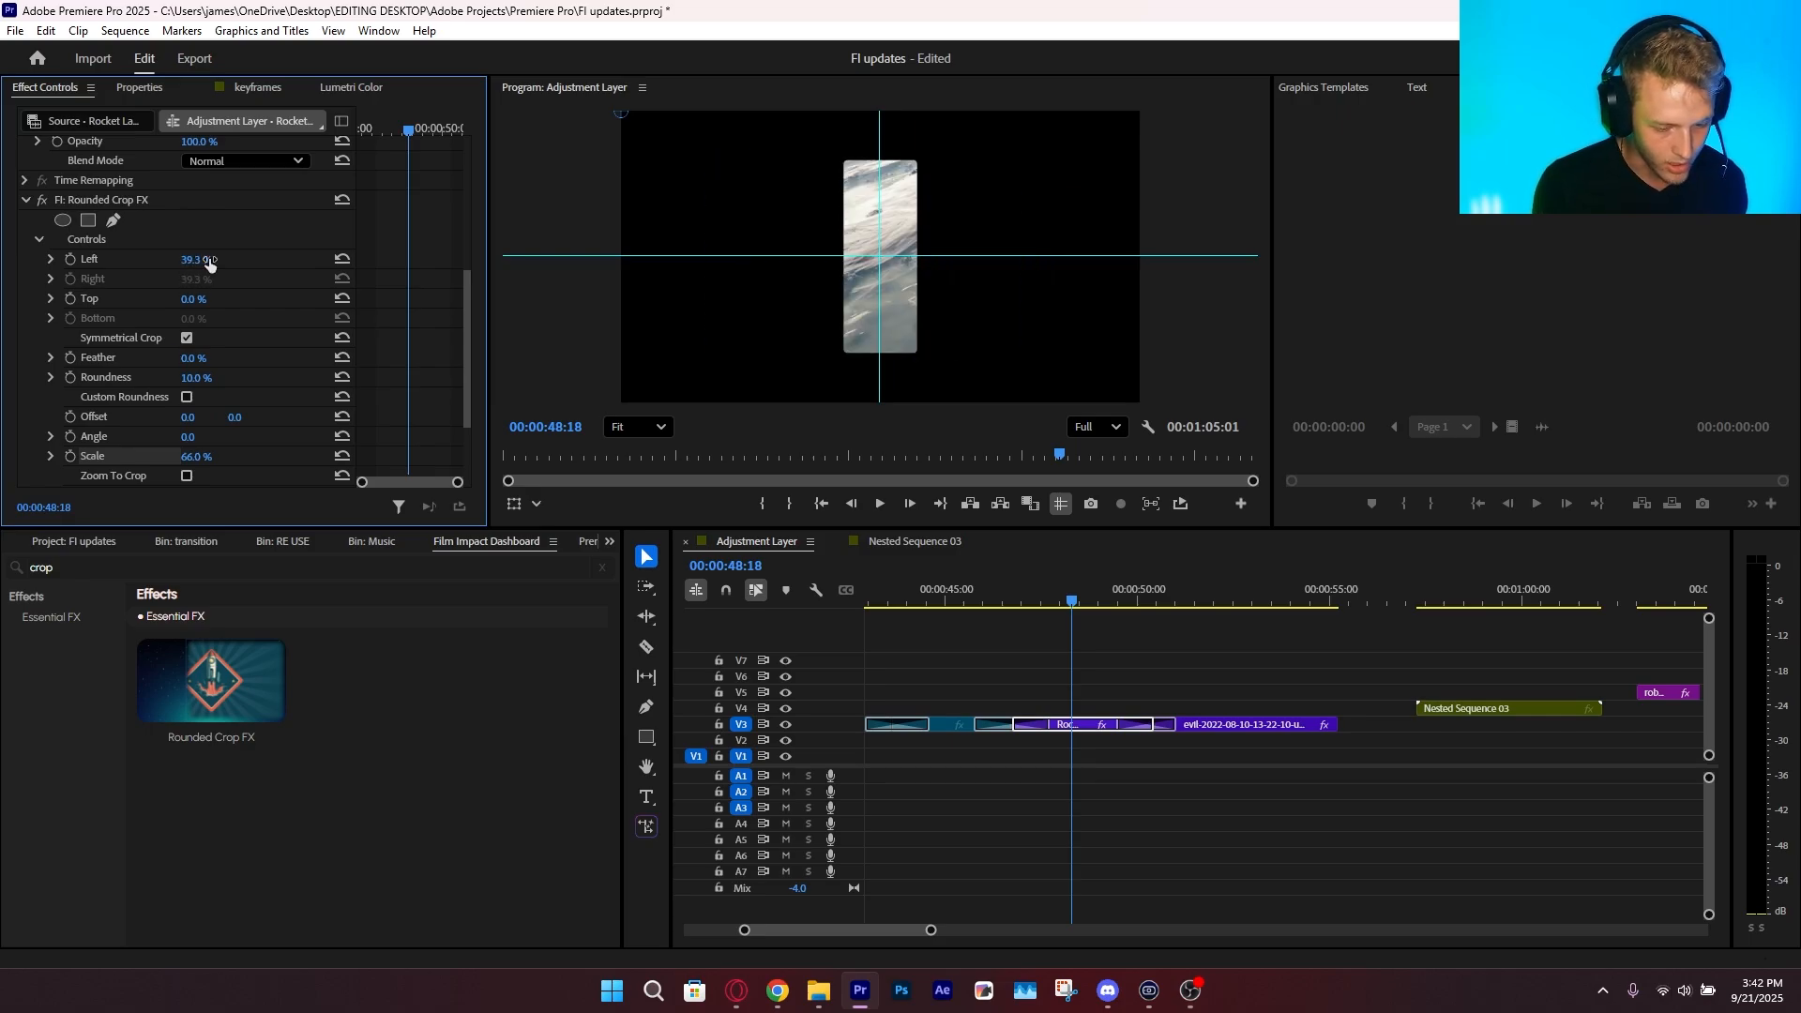
key(ctrl+z)
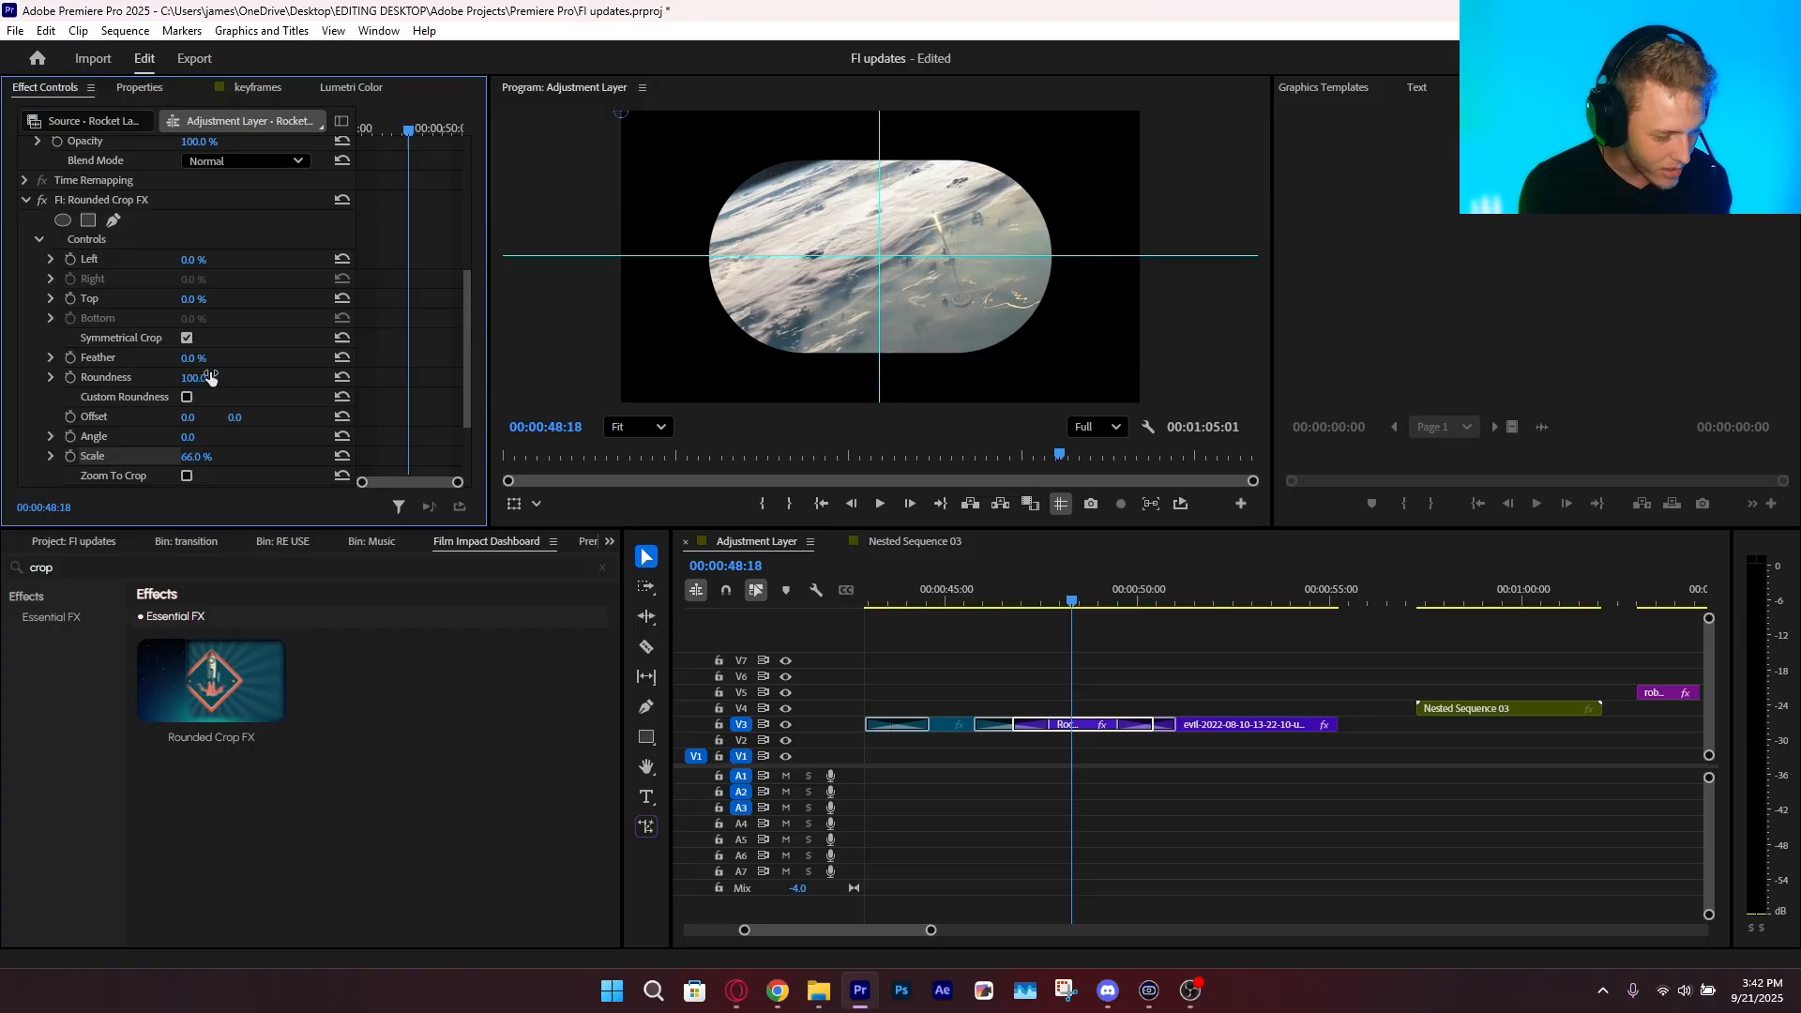
mouse_move(196, 259)
mouse_down()
mouse_move(233, 260)
mouse_move(211, 260)
mouse_up()
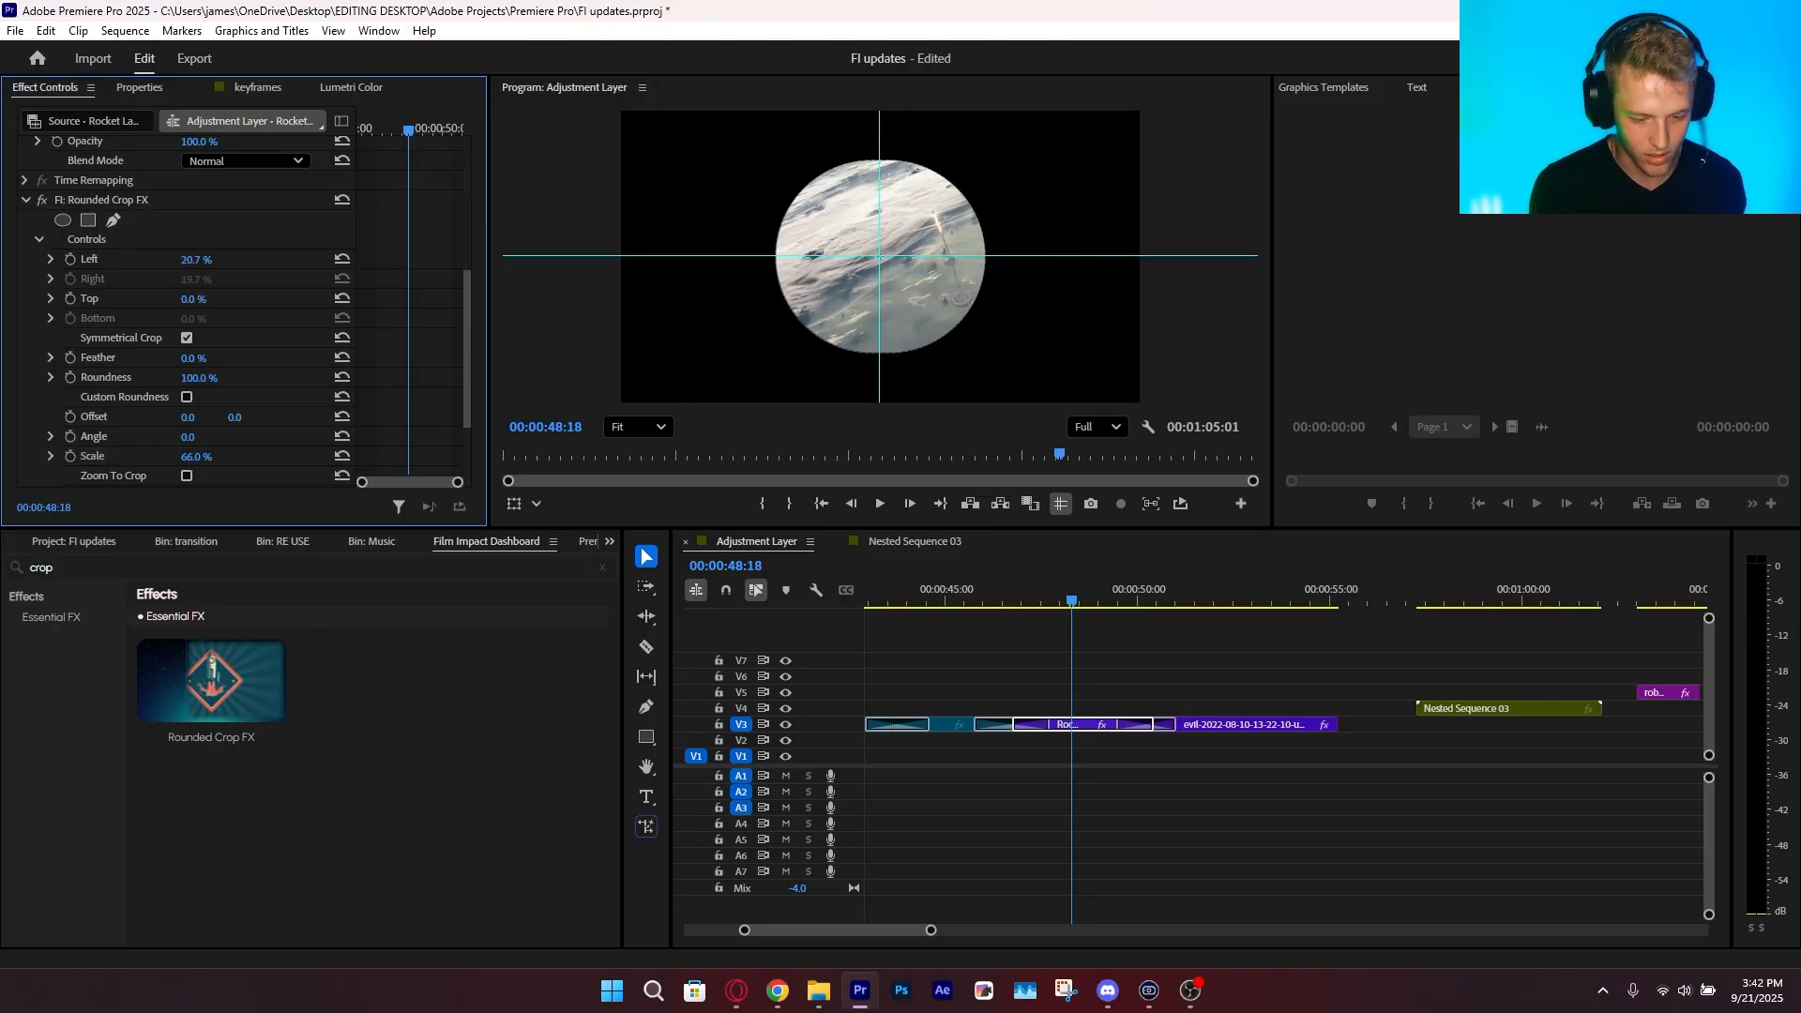
click(111, 354)
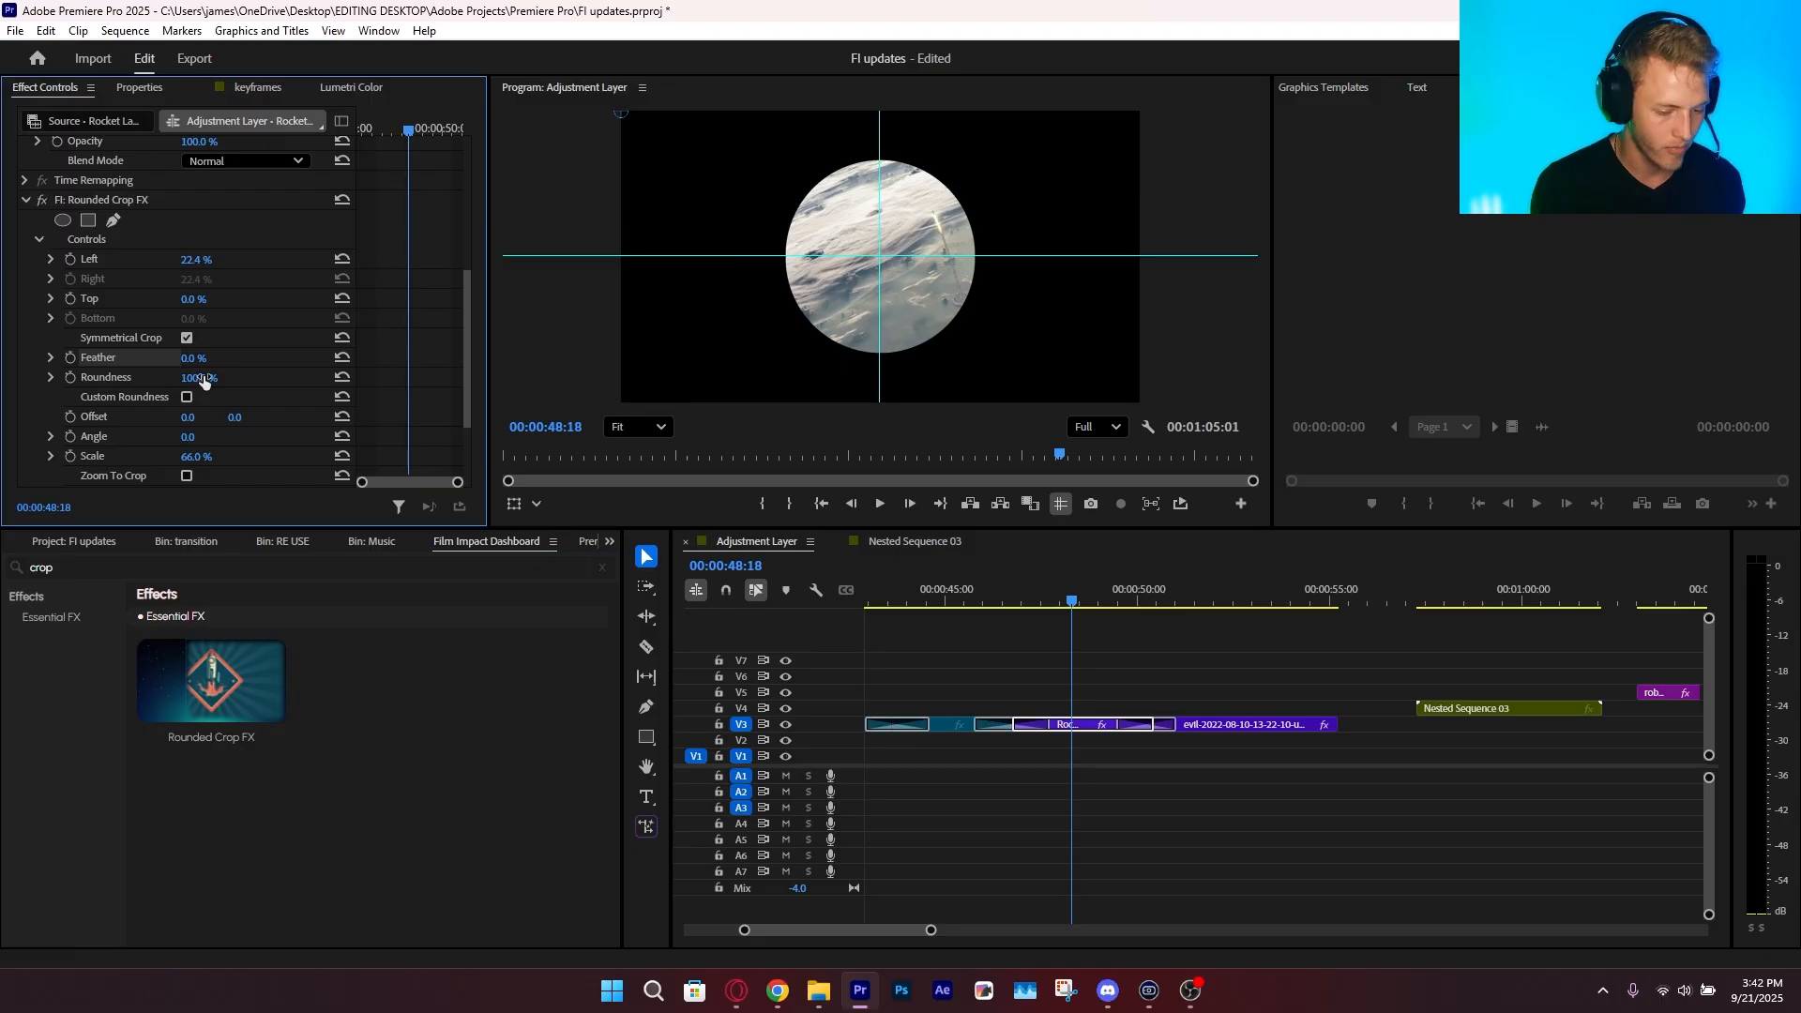
Delete Rounded Crop FX from the Rocket Launch clip
scroll(161, 267, up, 2)
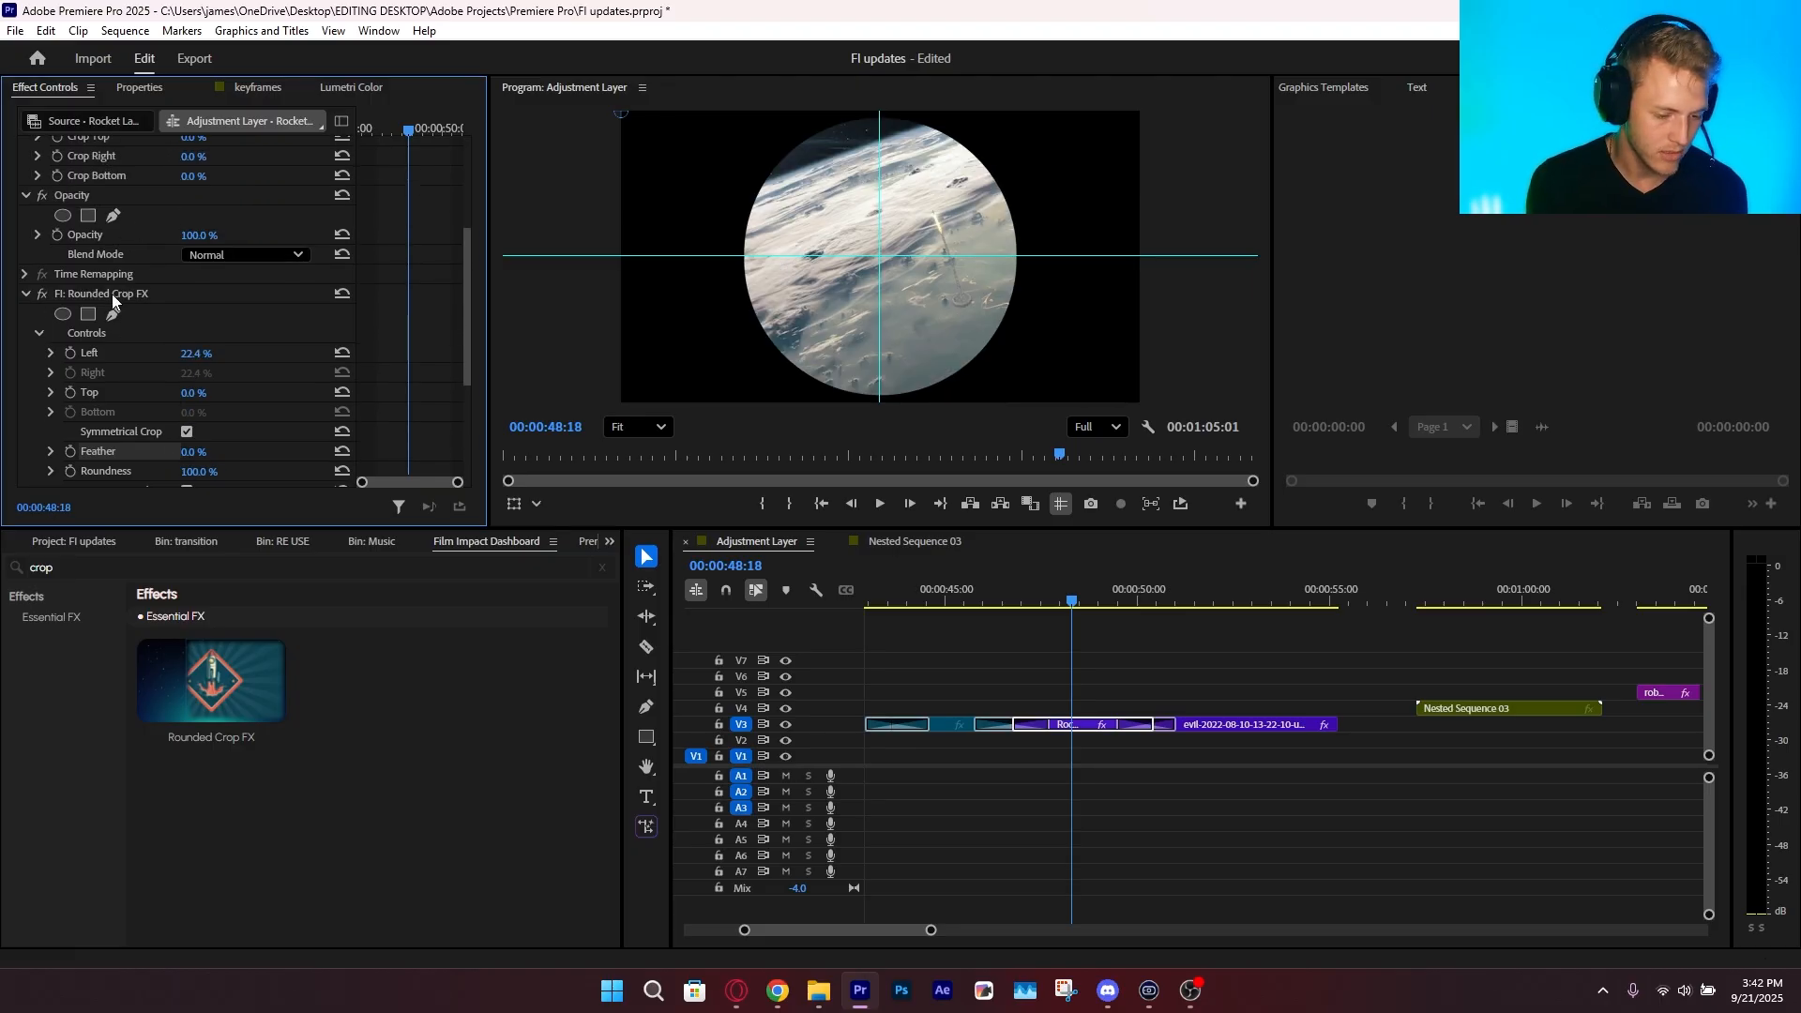
click(111, 295)
key(Delete)
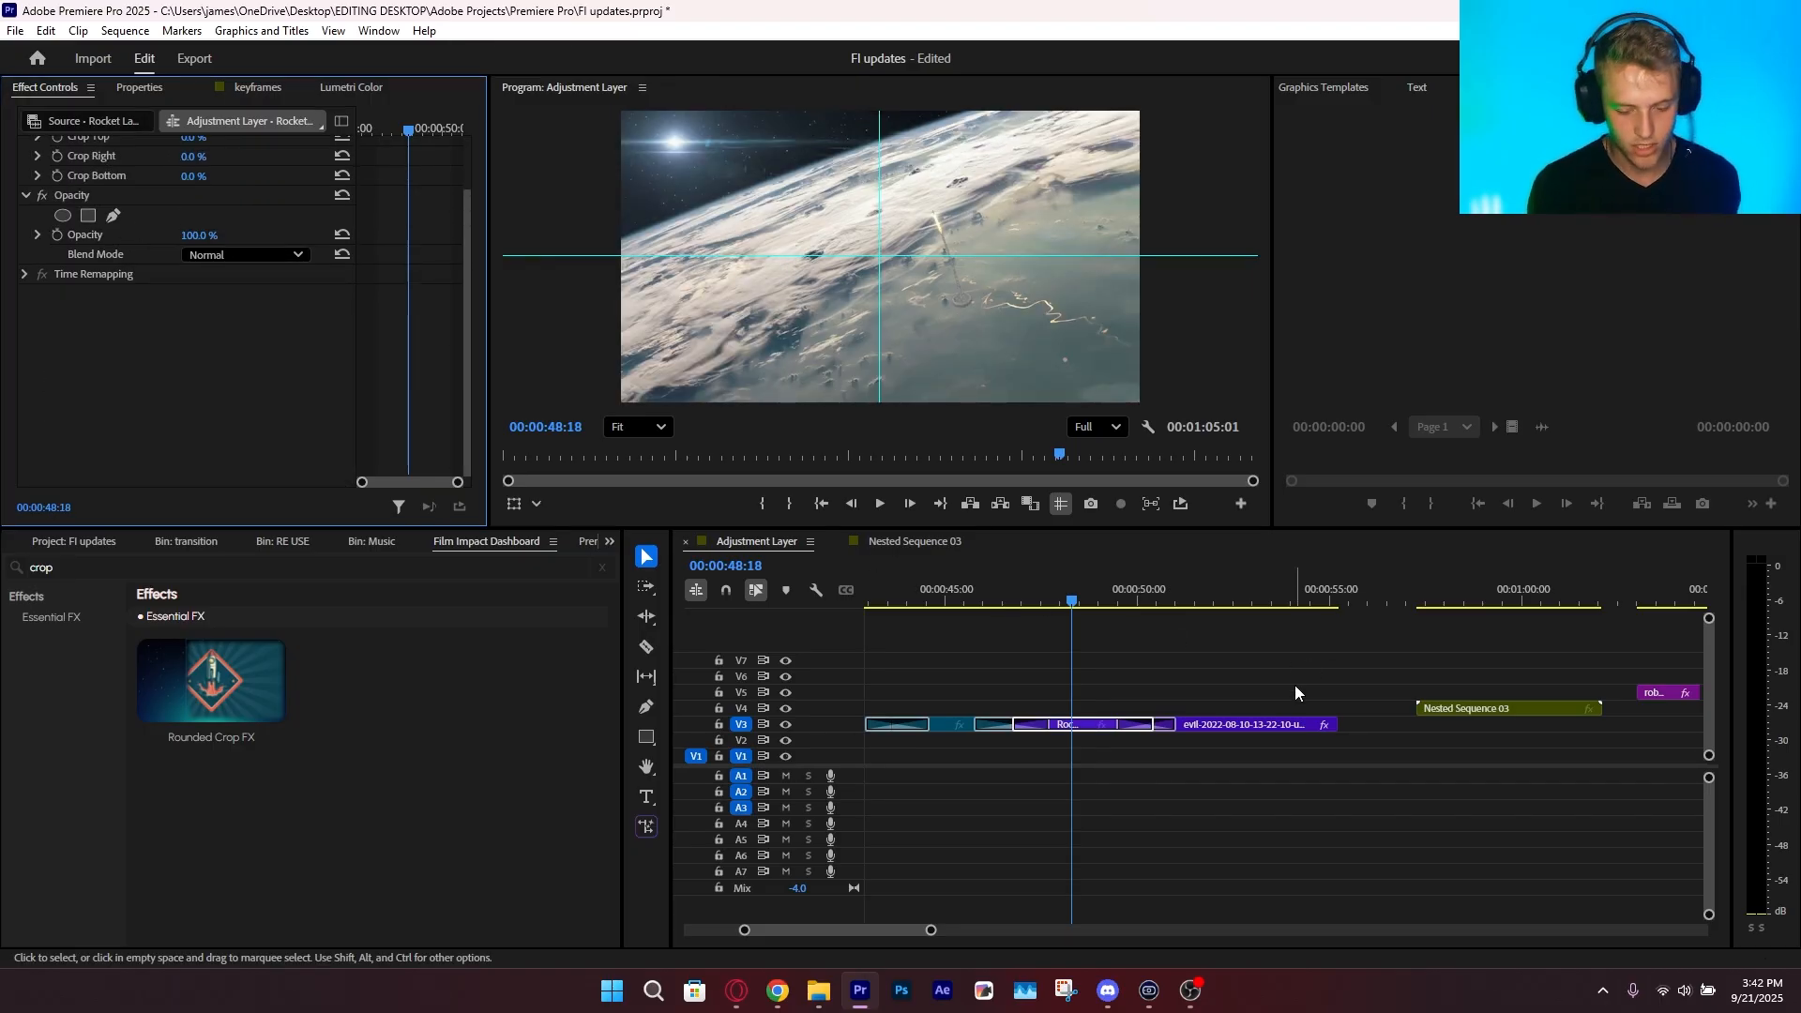
Deselect the clip, return to the start of the sequence and save the project
click(1295, 685)
drag(762, 635, 657, 698)
key(ctrl+s)
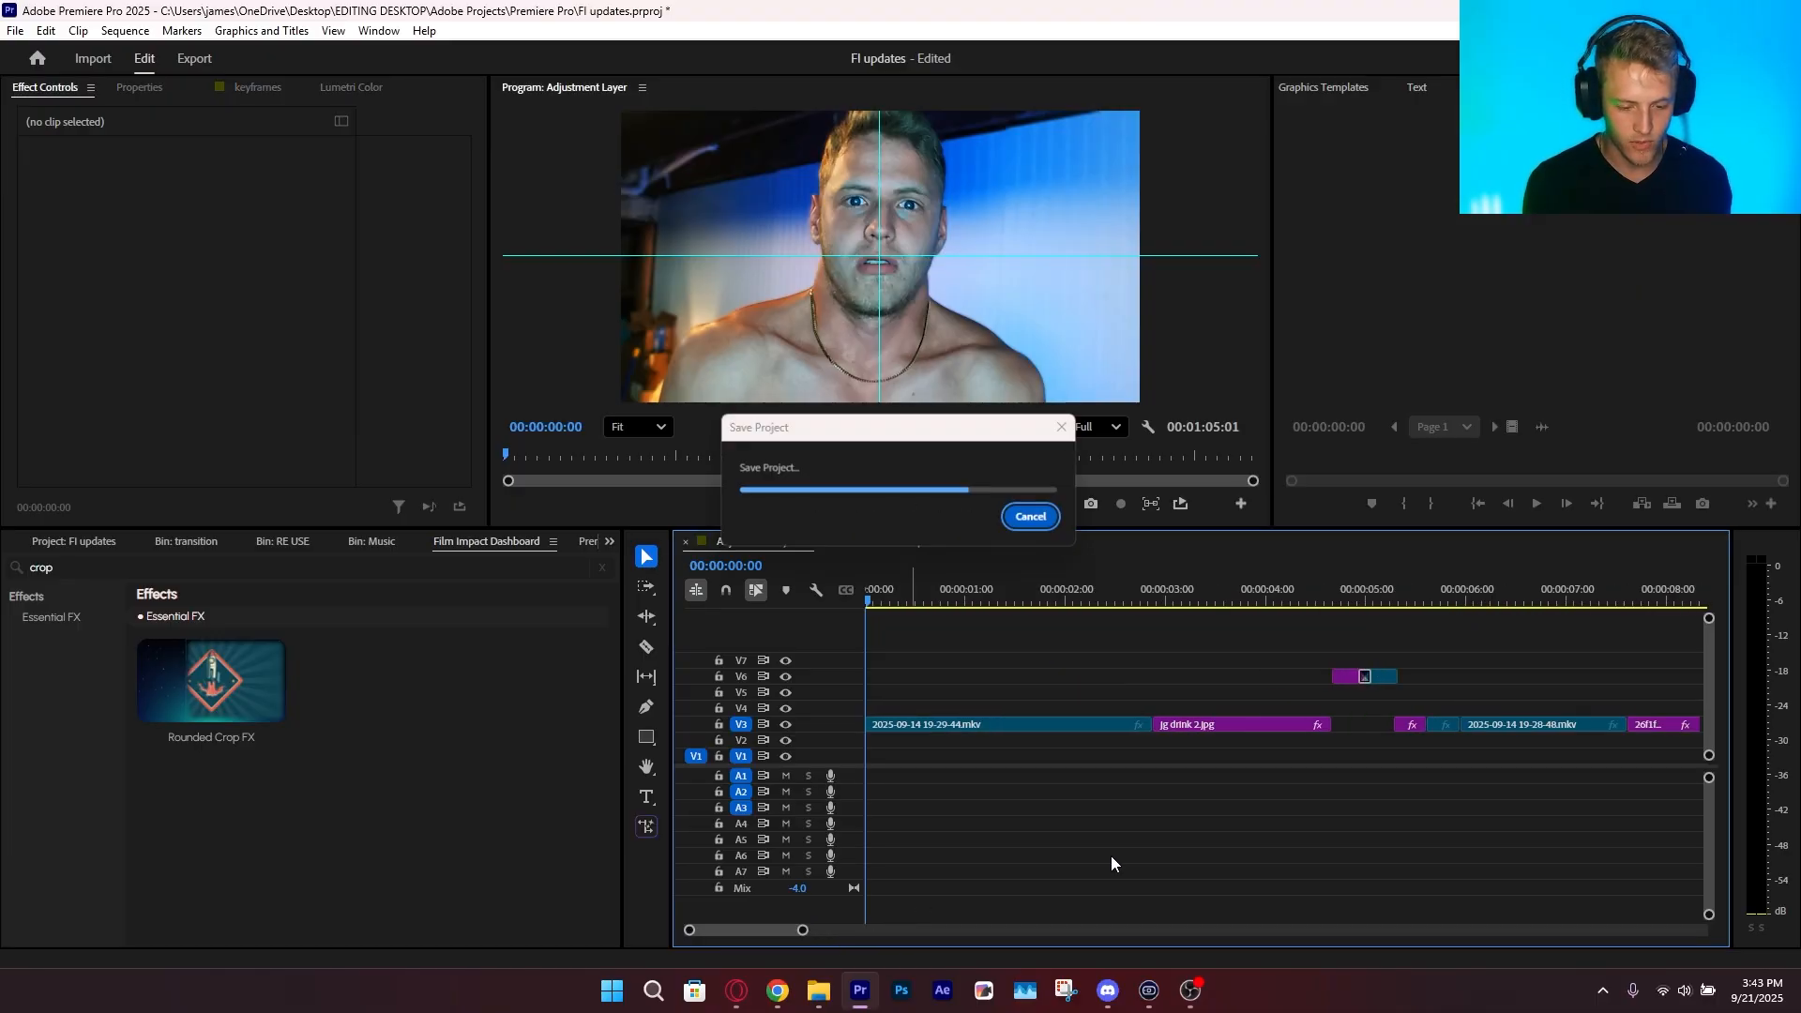
Play the opening clip from the sequence start in the maximized program monitor
key(grave)
key(space)
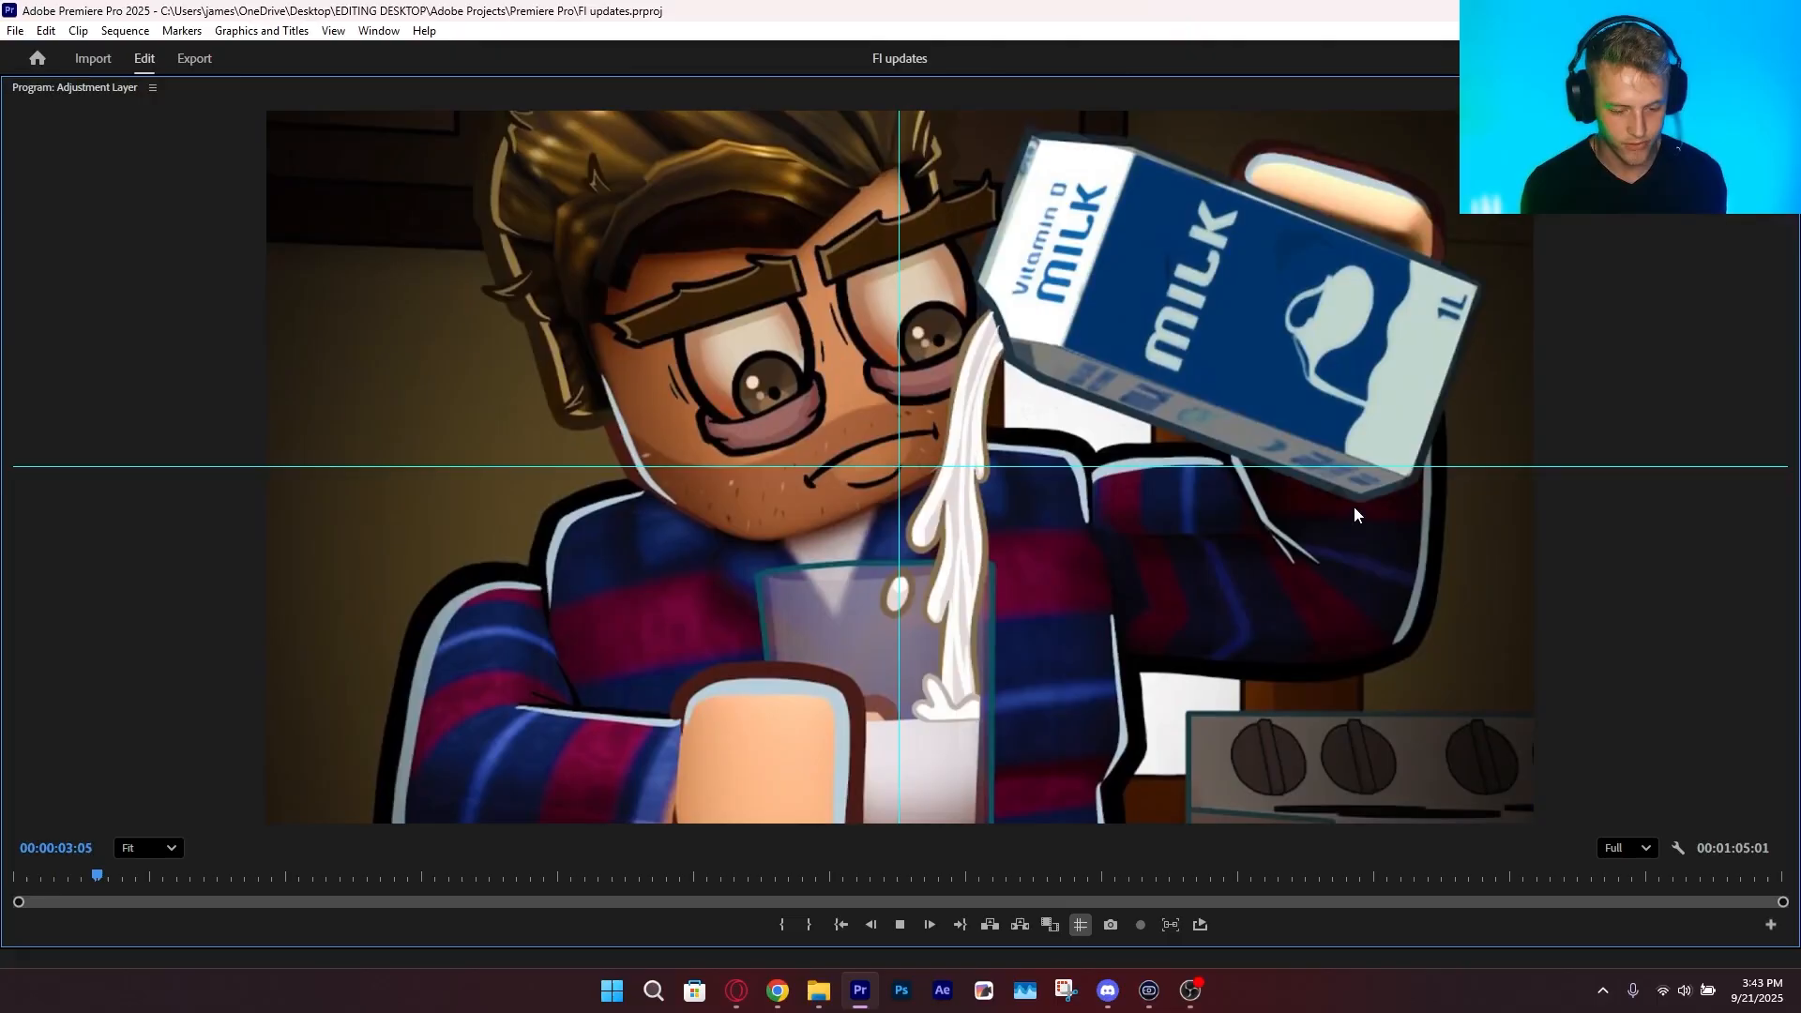
key(space)
key(grave)
Preview the opening clips again and view the jg drink 2.jpg clip near 3 seconds in the maximized program monitor
click(985, 600)
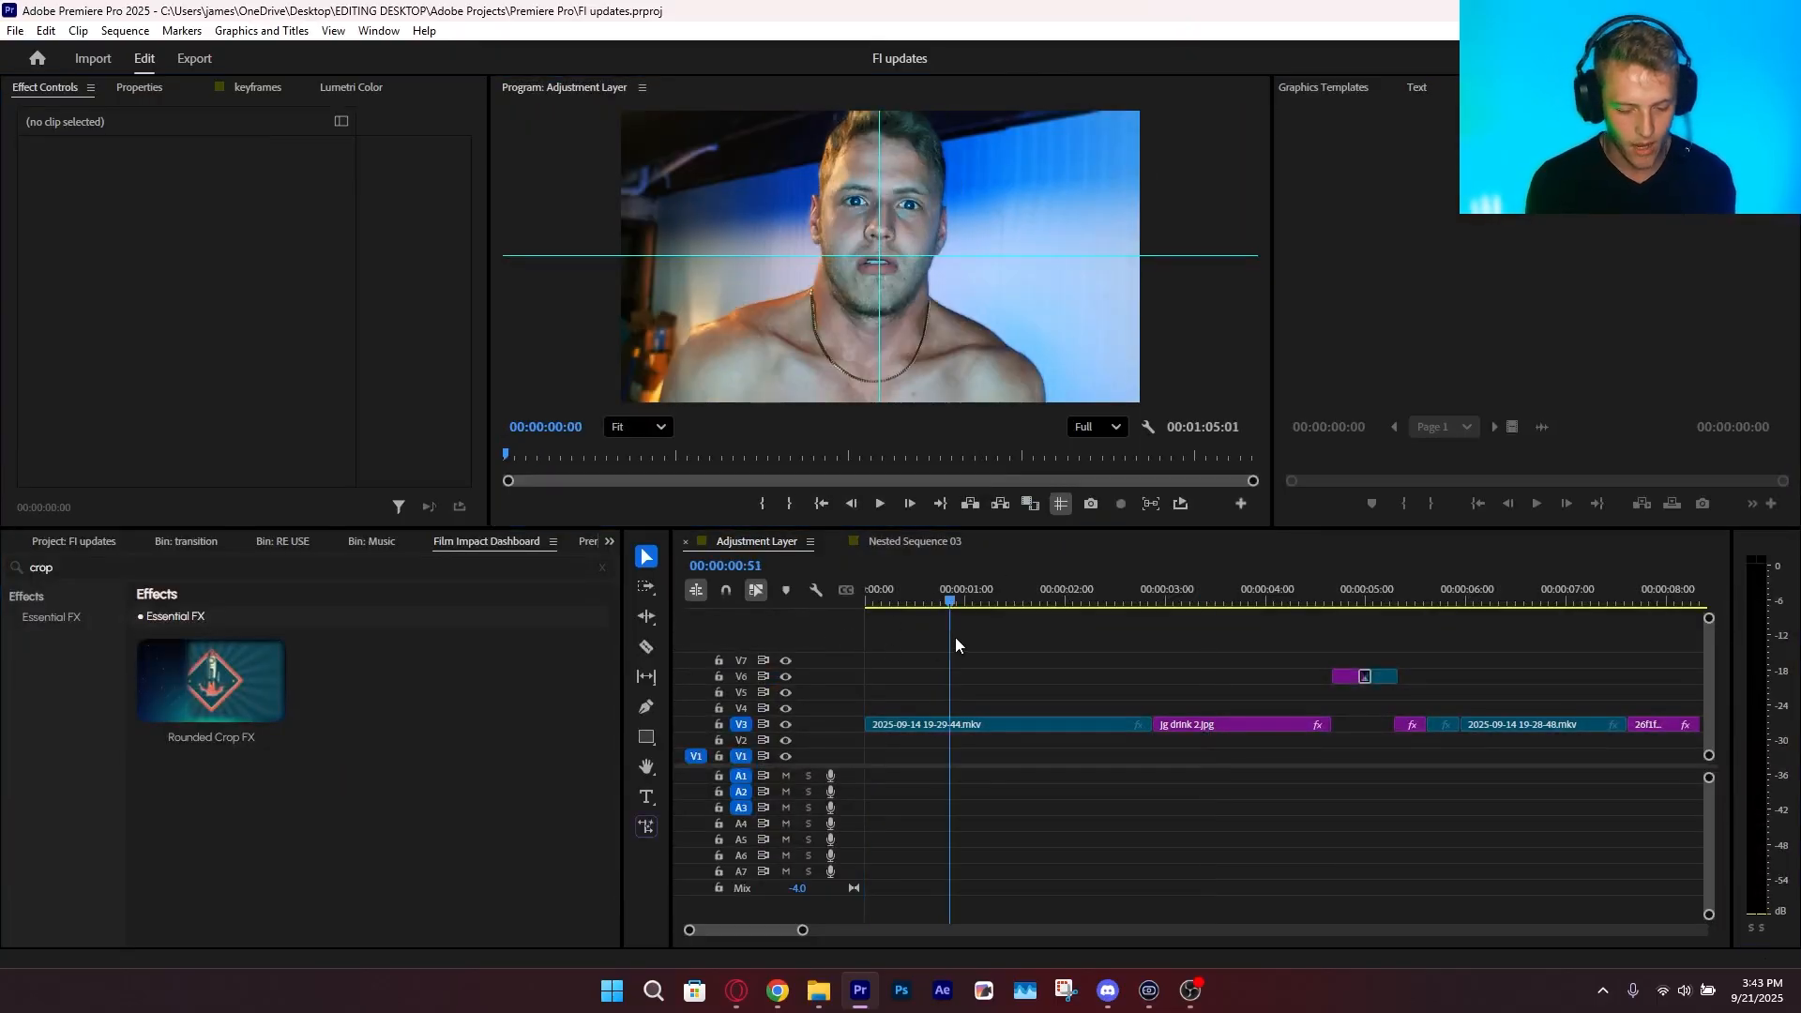
key(ctrl+s)
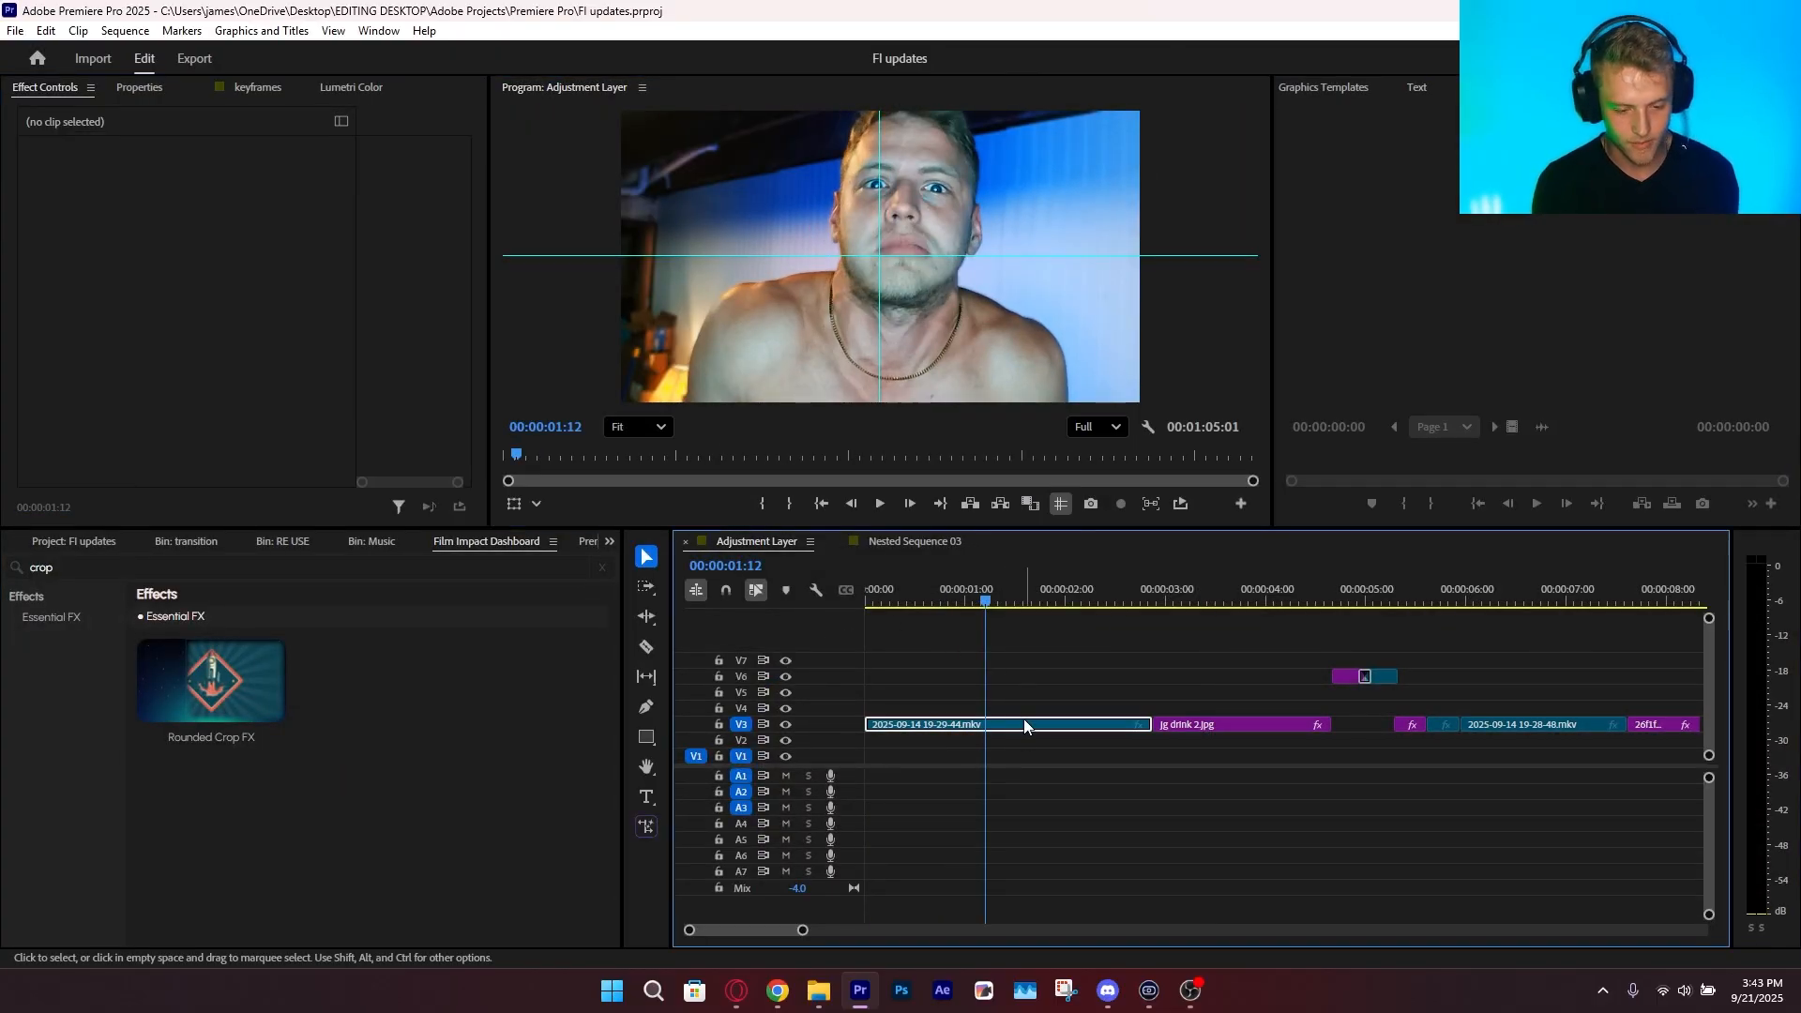
click(1128, 599)
key(space)
key(grave)
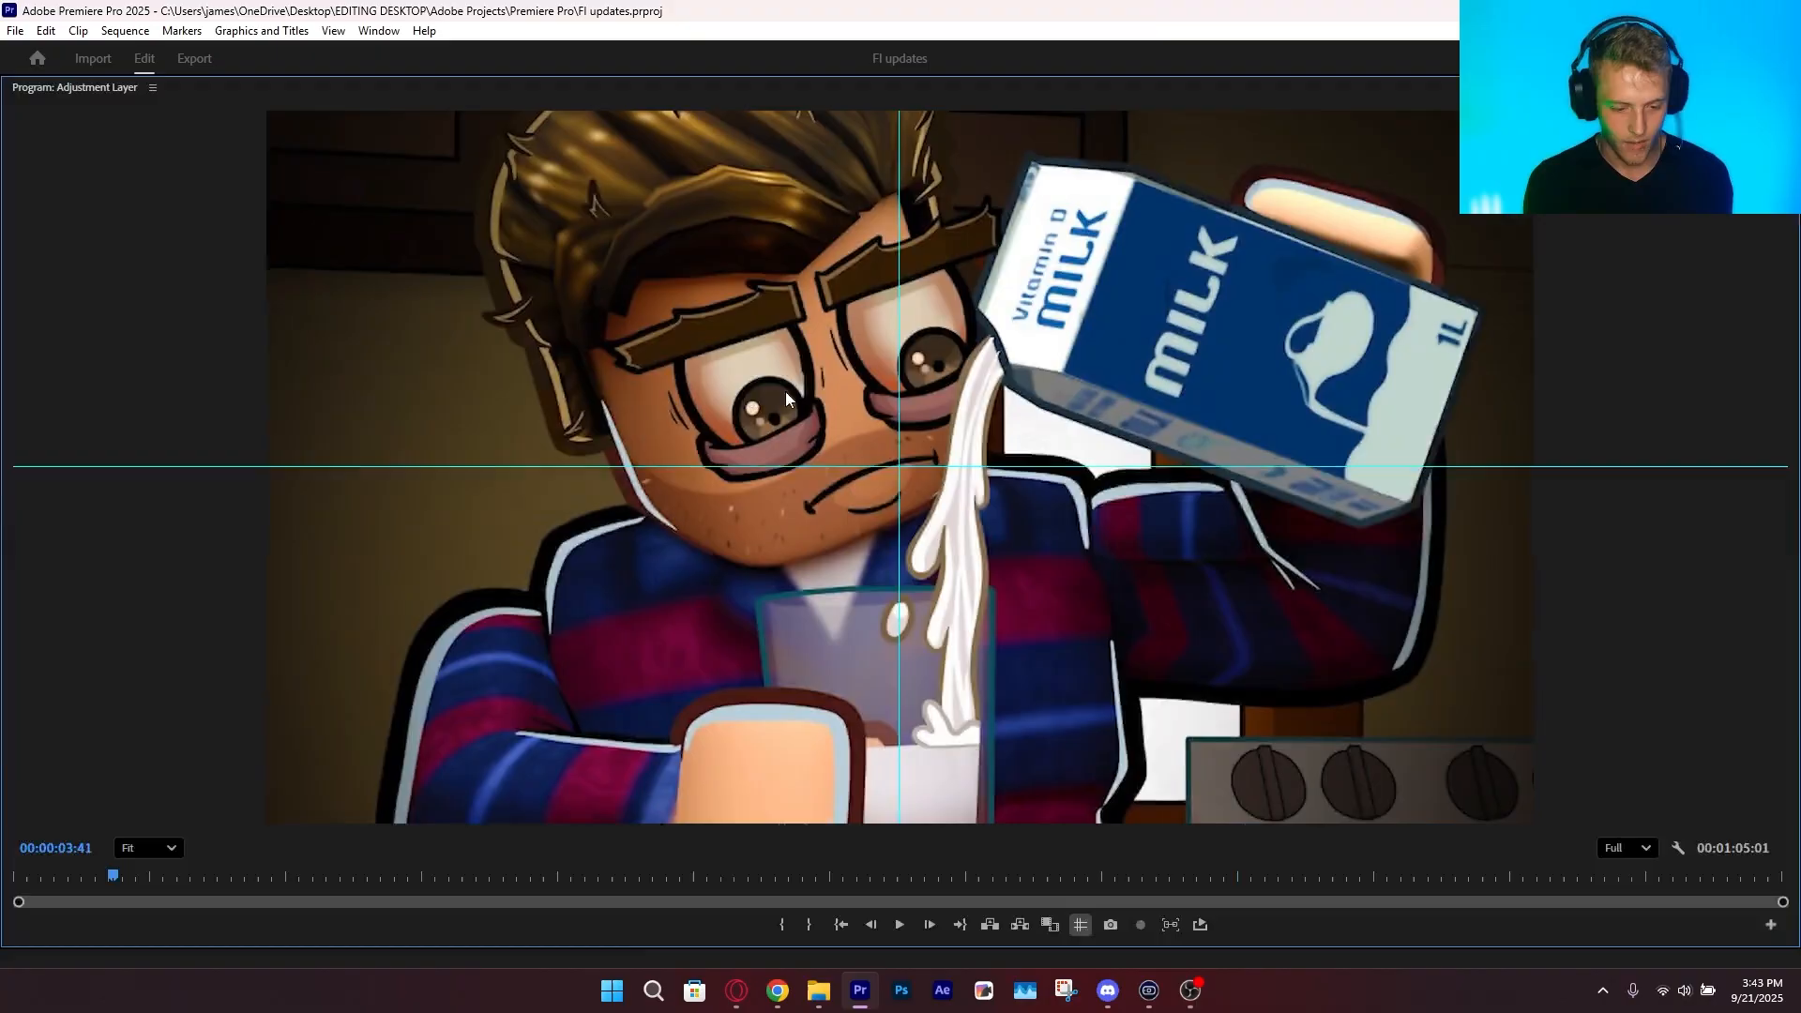
key(space)
key(grave)
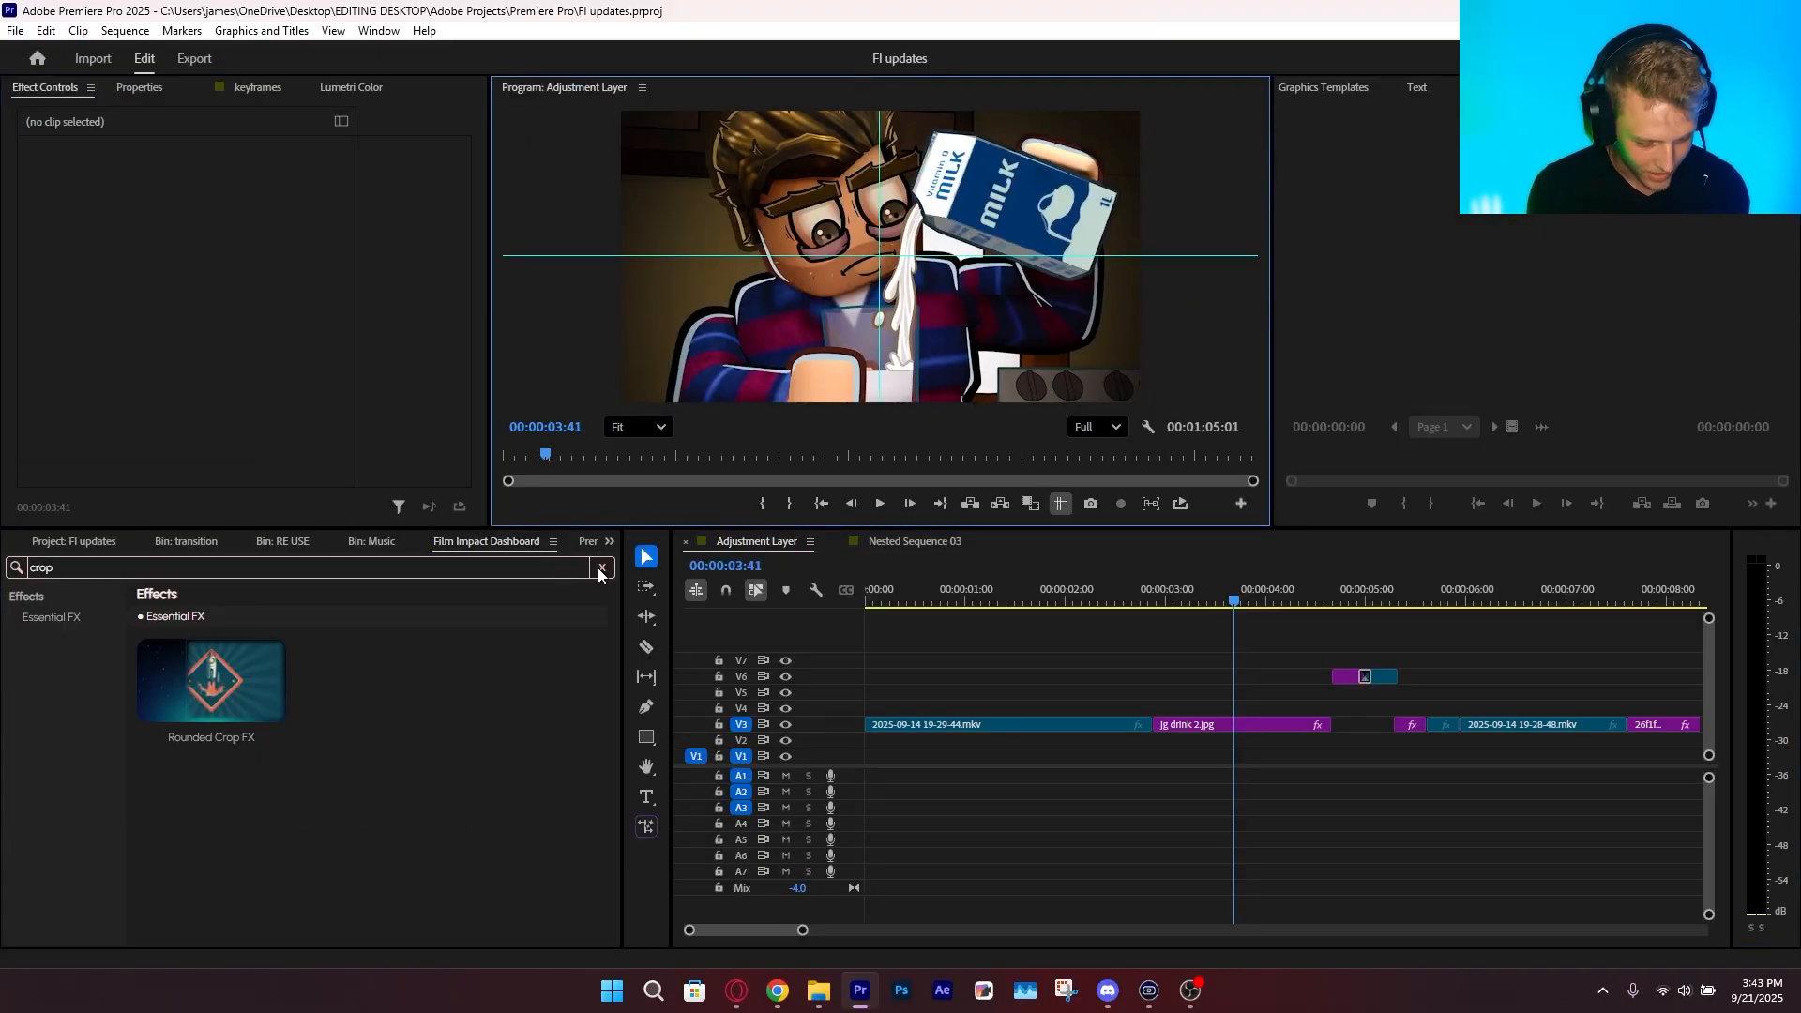
Clear the effect search and show the Lights & Blurs FX category of Film Impact effects
click(600, 568)
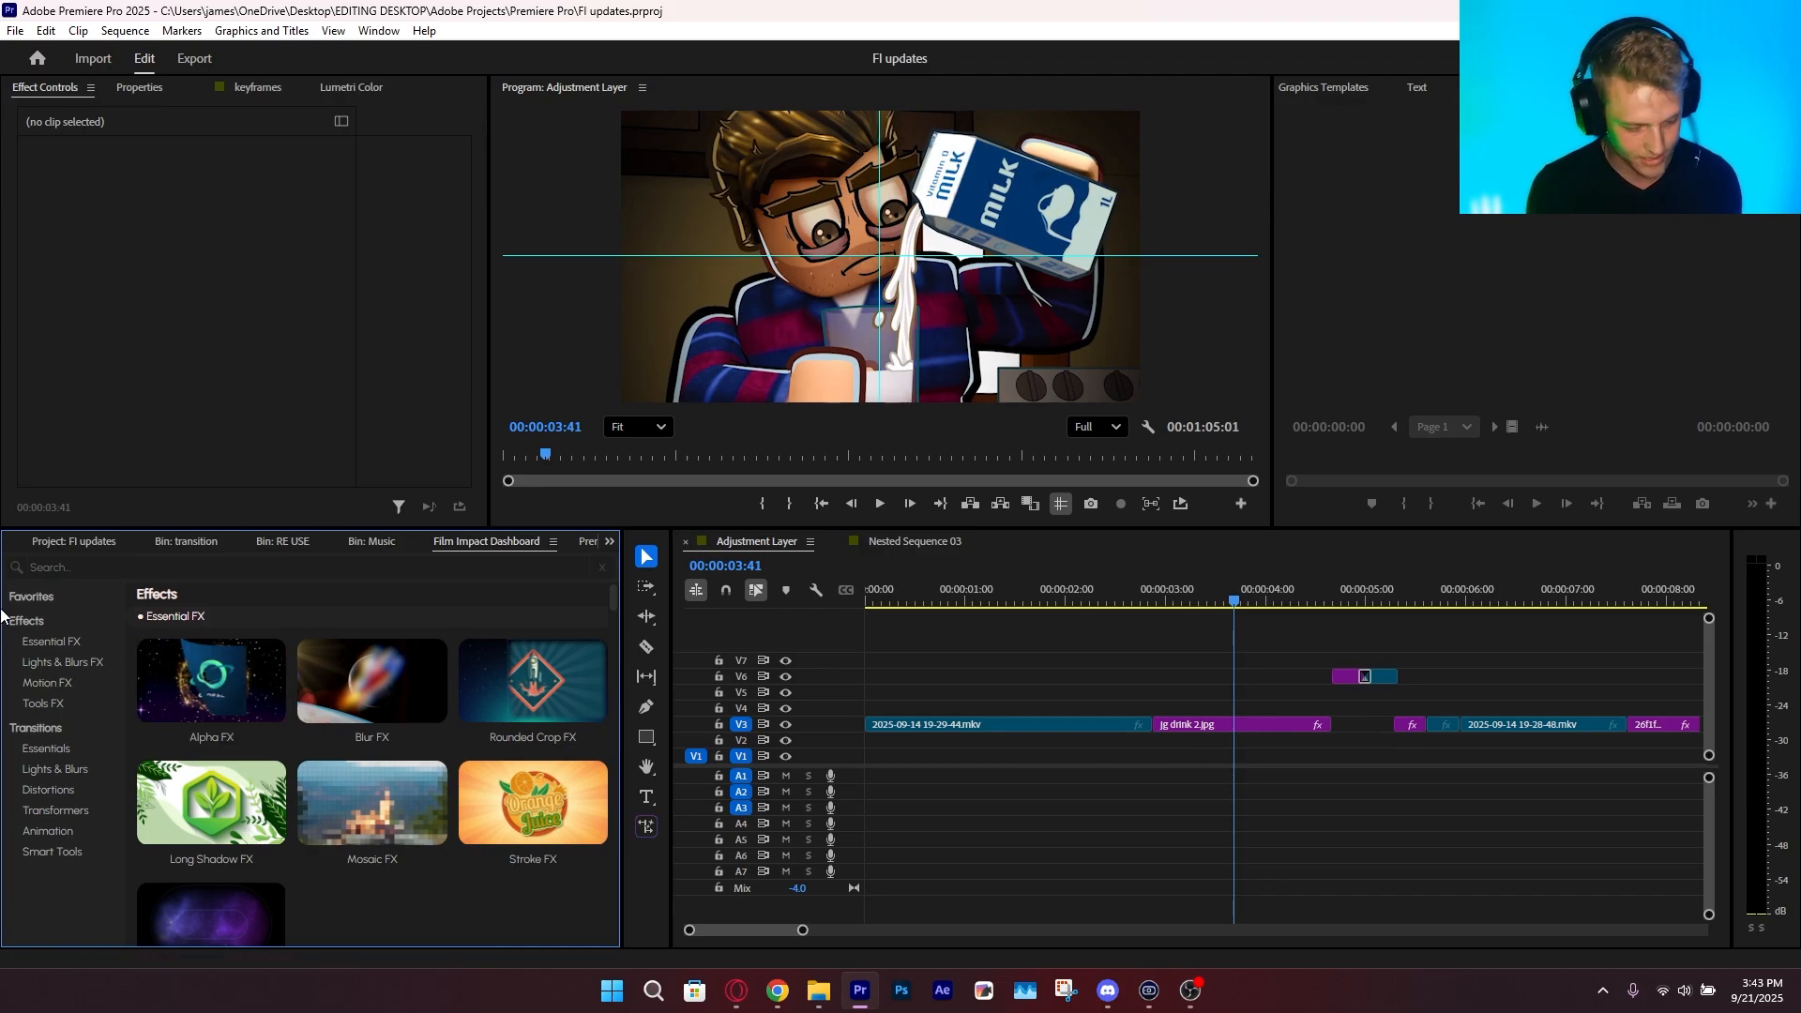
click(61, 662)
key(ctrl+s)
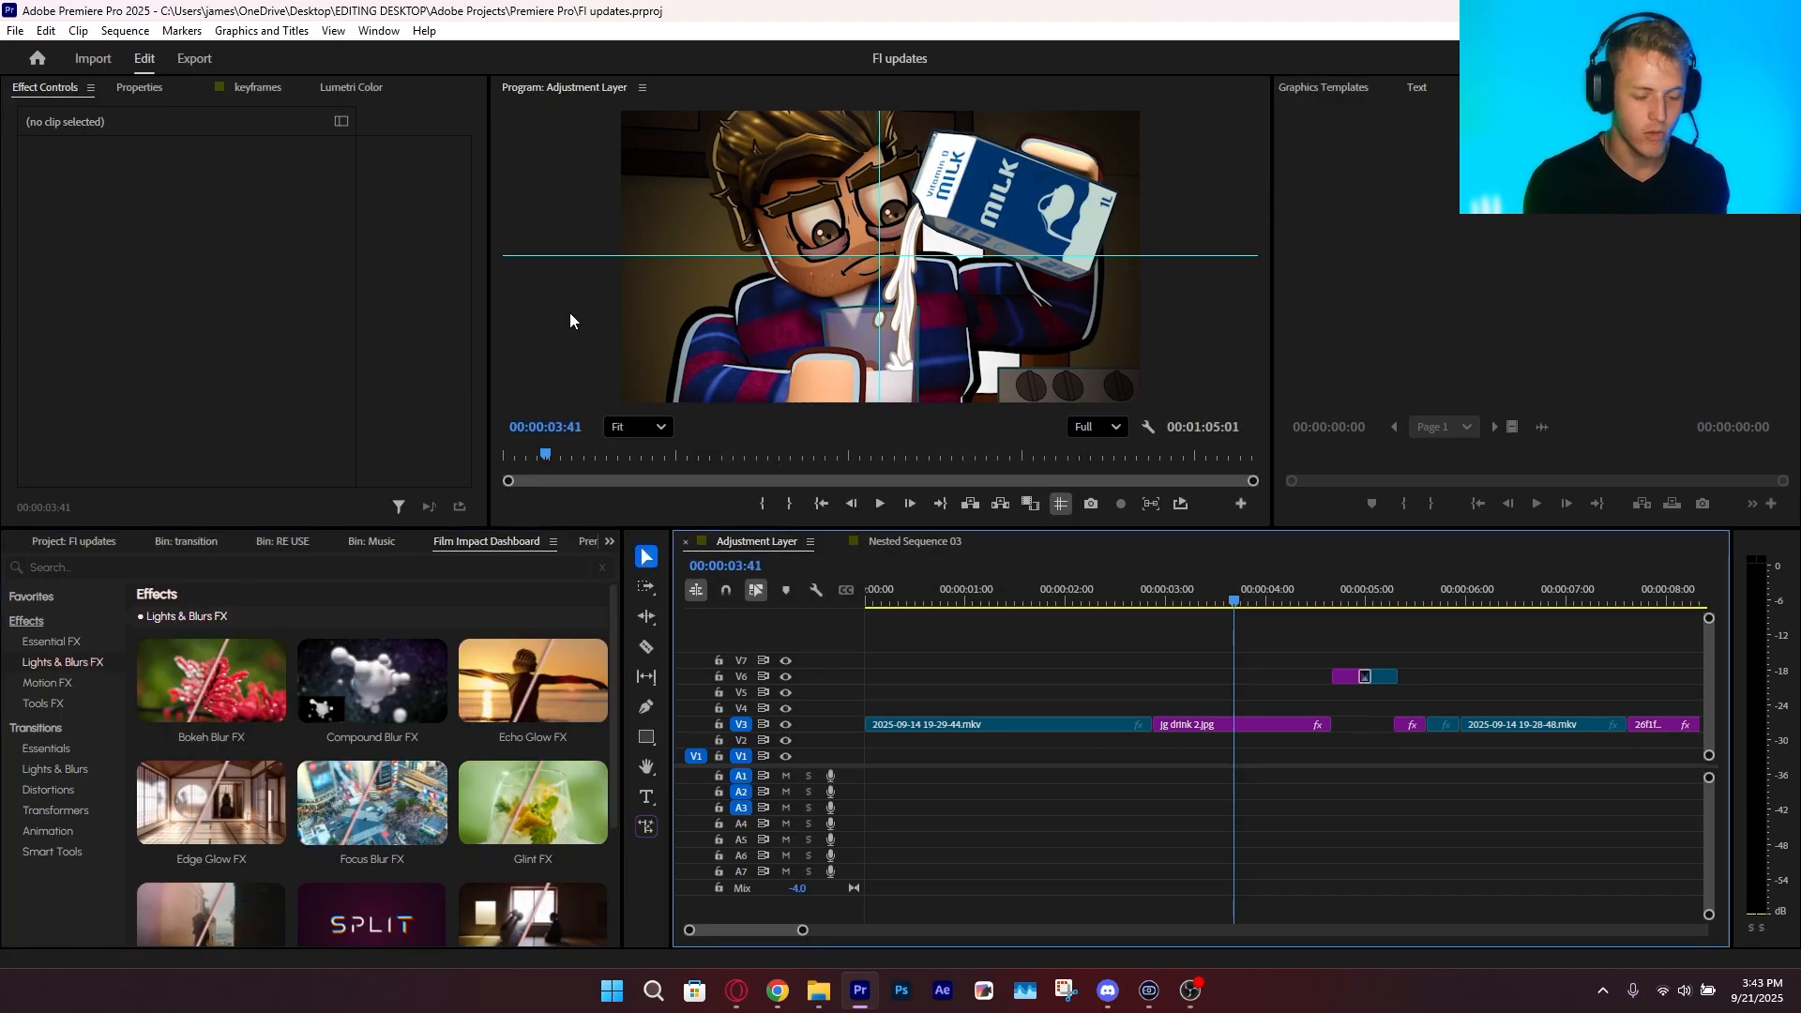
Examine the list of installed extensions that includes Film Impact Dashboard
click(378, 30)
mouse_move(404, 112)
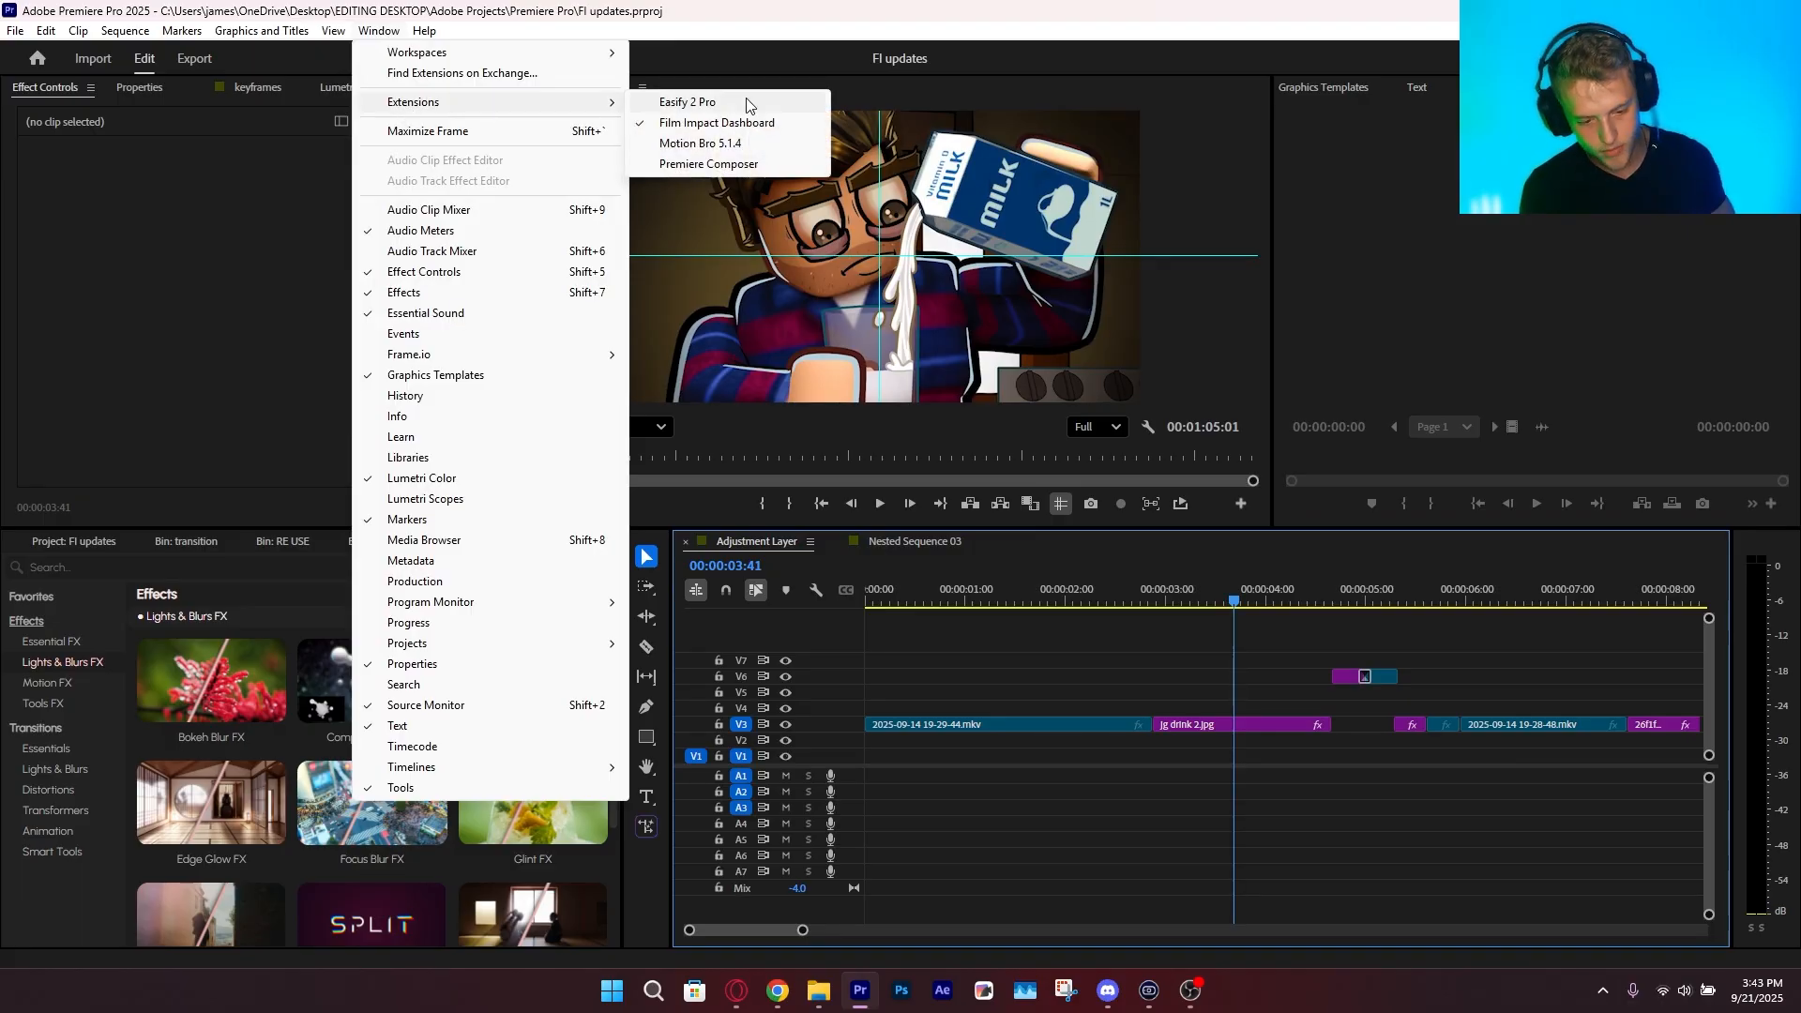
click(1032, 687)
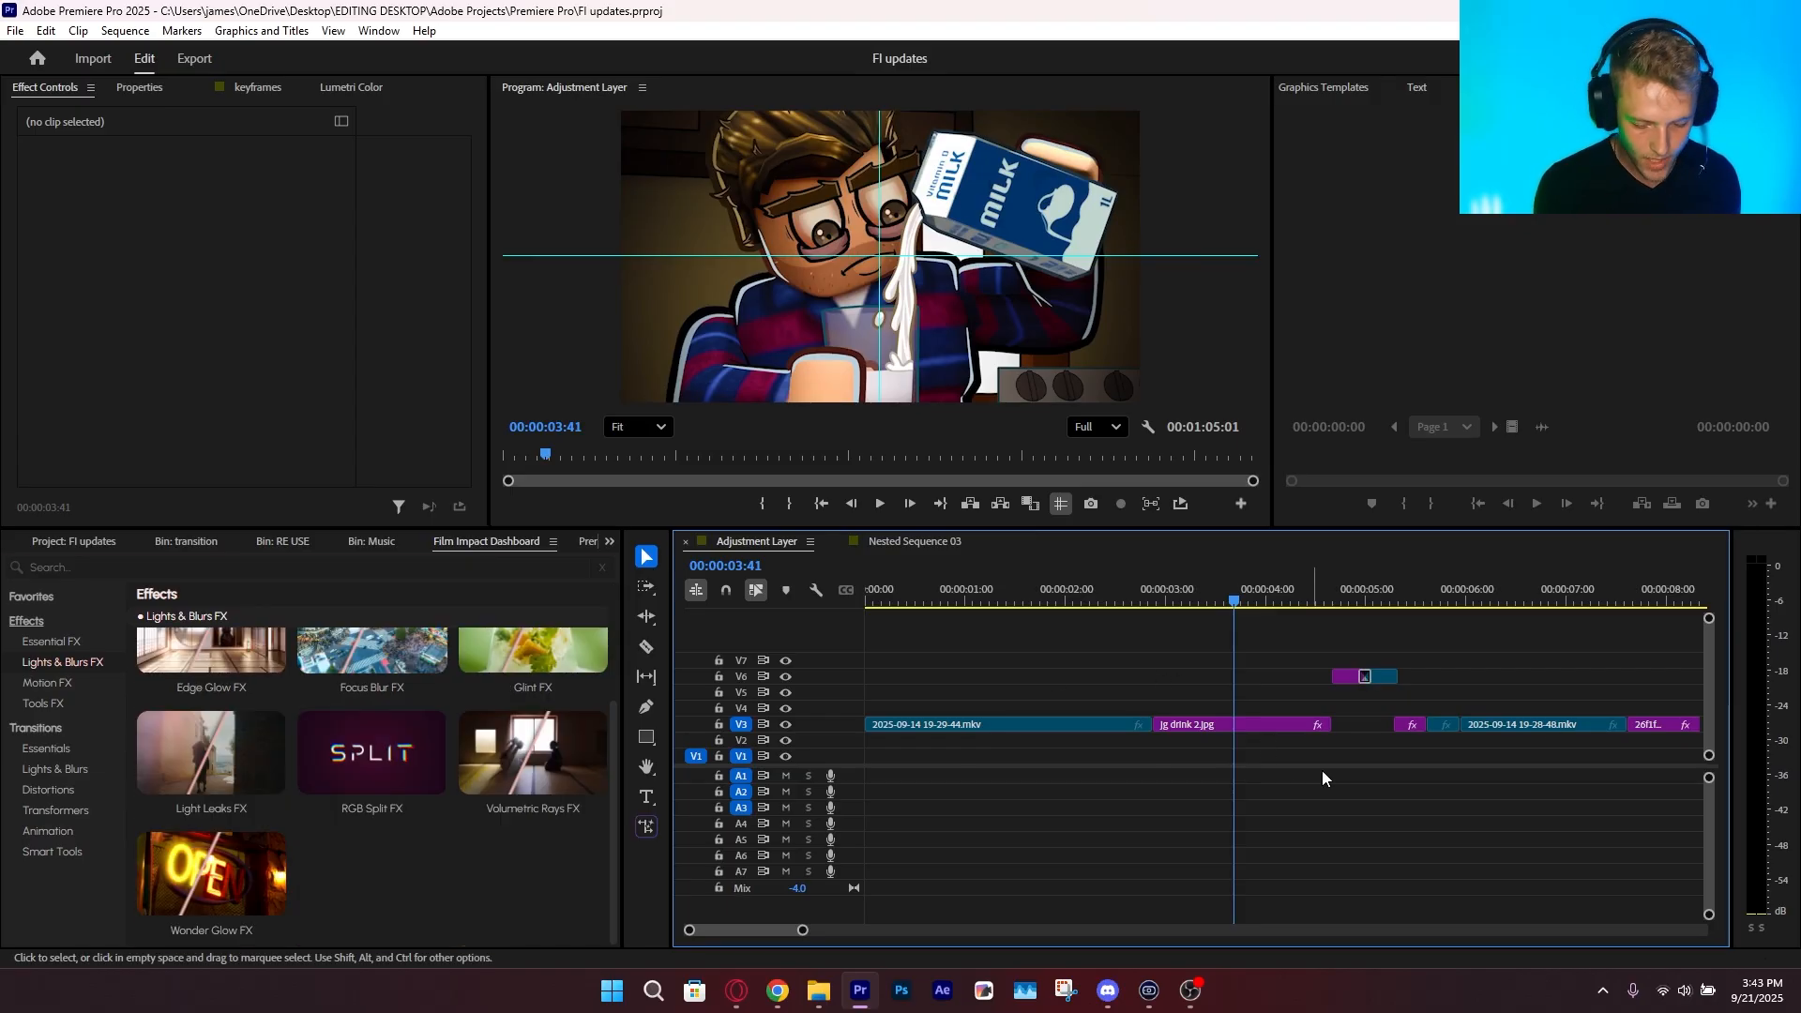
Apply RGB Split FX to the jg drink 2.jpg clip and try Vertigo at 68.2 with Feather at 27.5%
click(1234, 725)
click(368, 811)
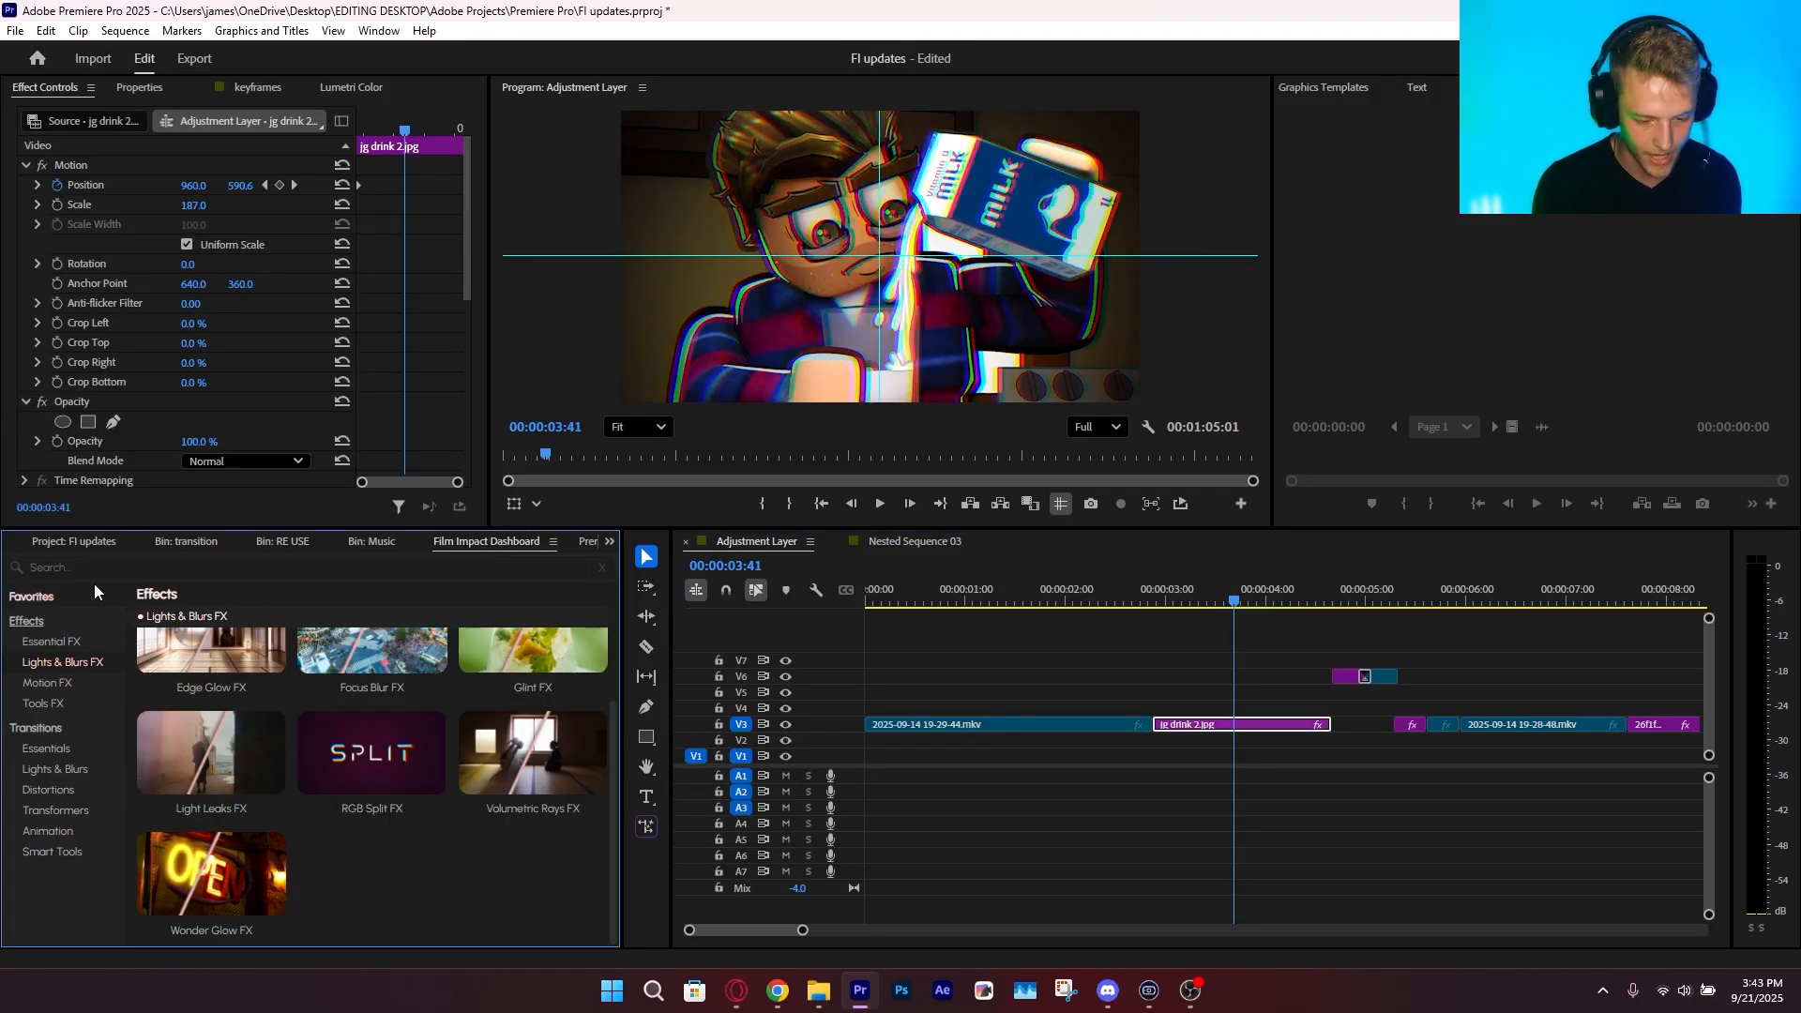
scroll(122, 363, down, 5)
drag(203, 327, 248, 367)
key(ctrl+z)
key(ctrl+z)
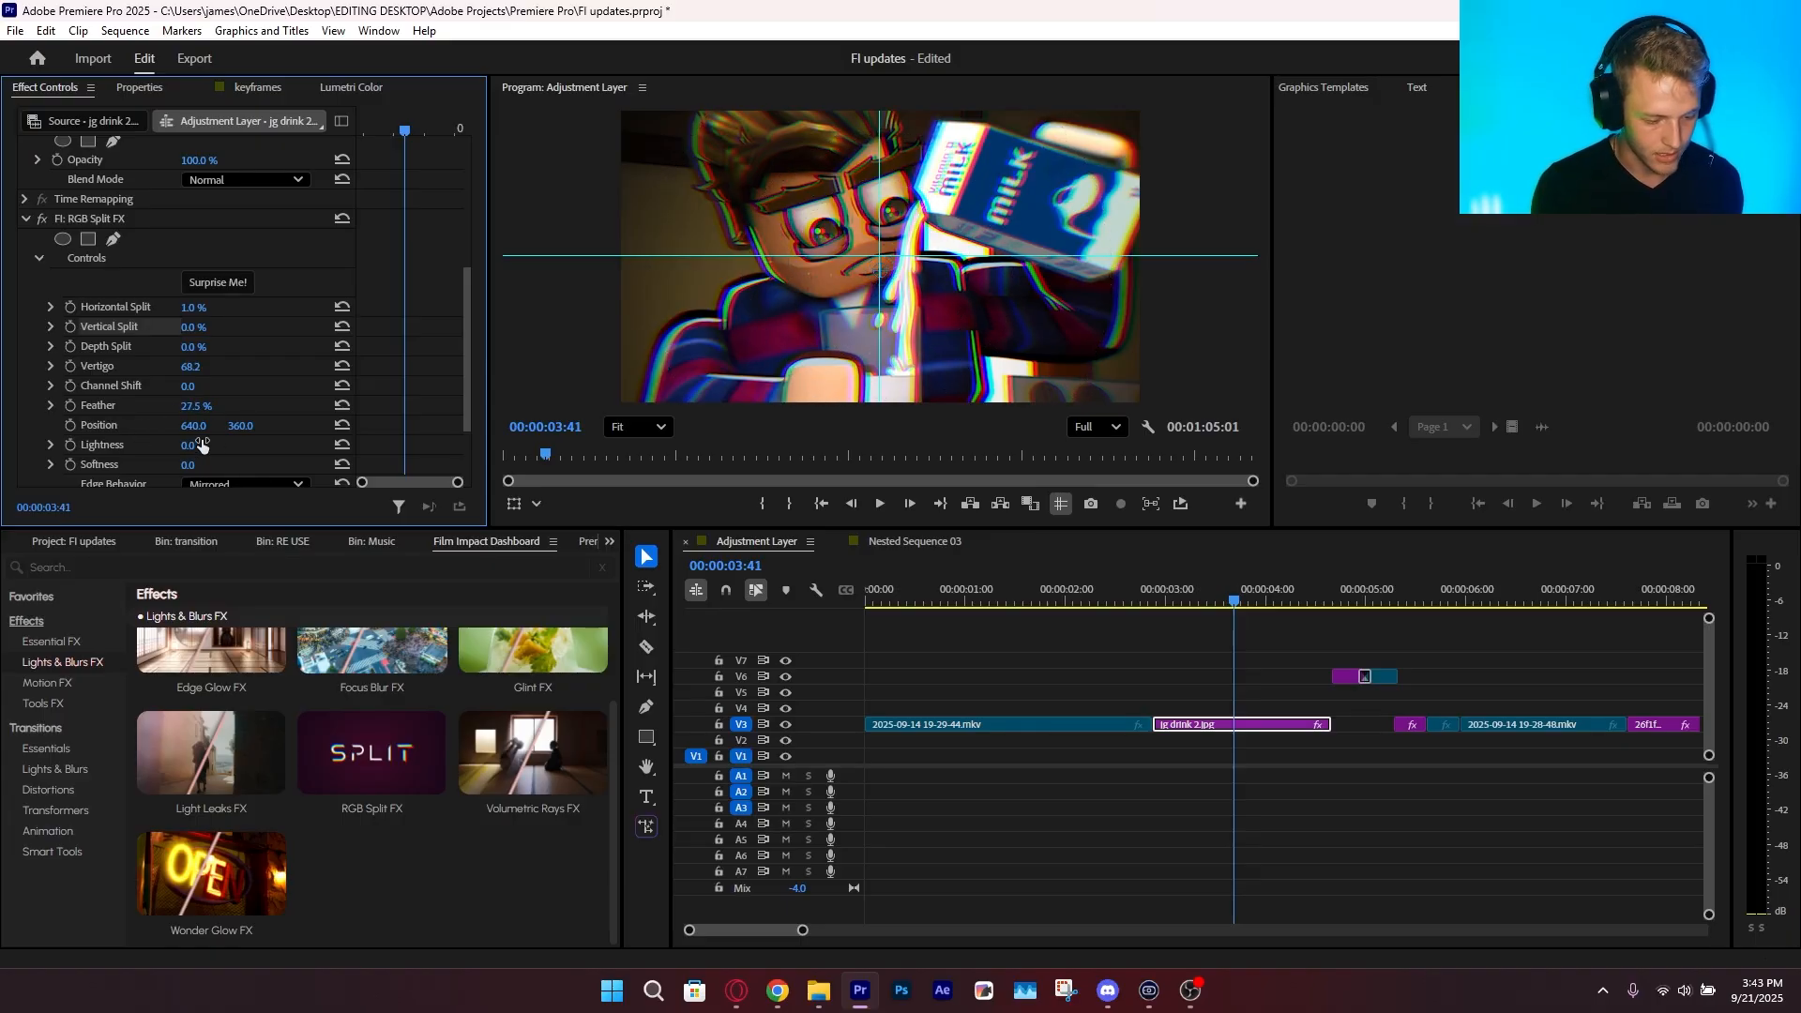
Try the RGB split with Lightness at 100, undo it, and set Softness to 90
drag(201, 445, 295, 446)
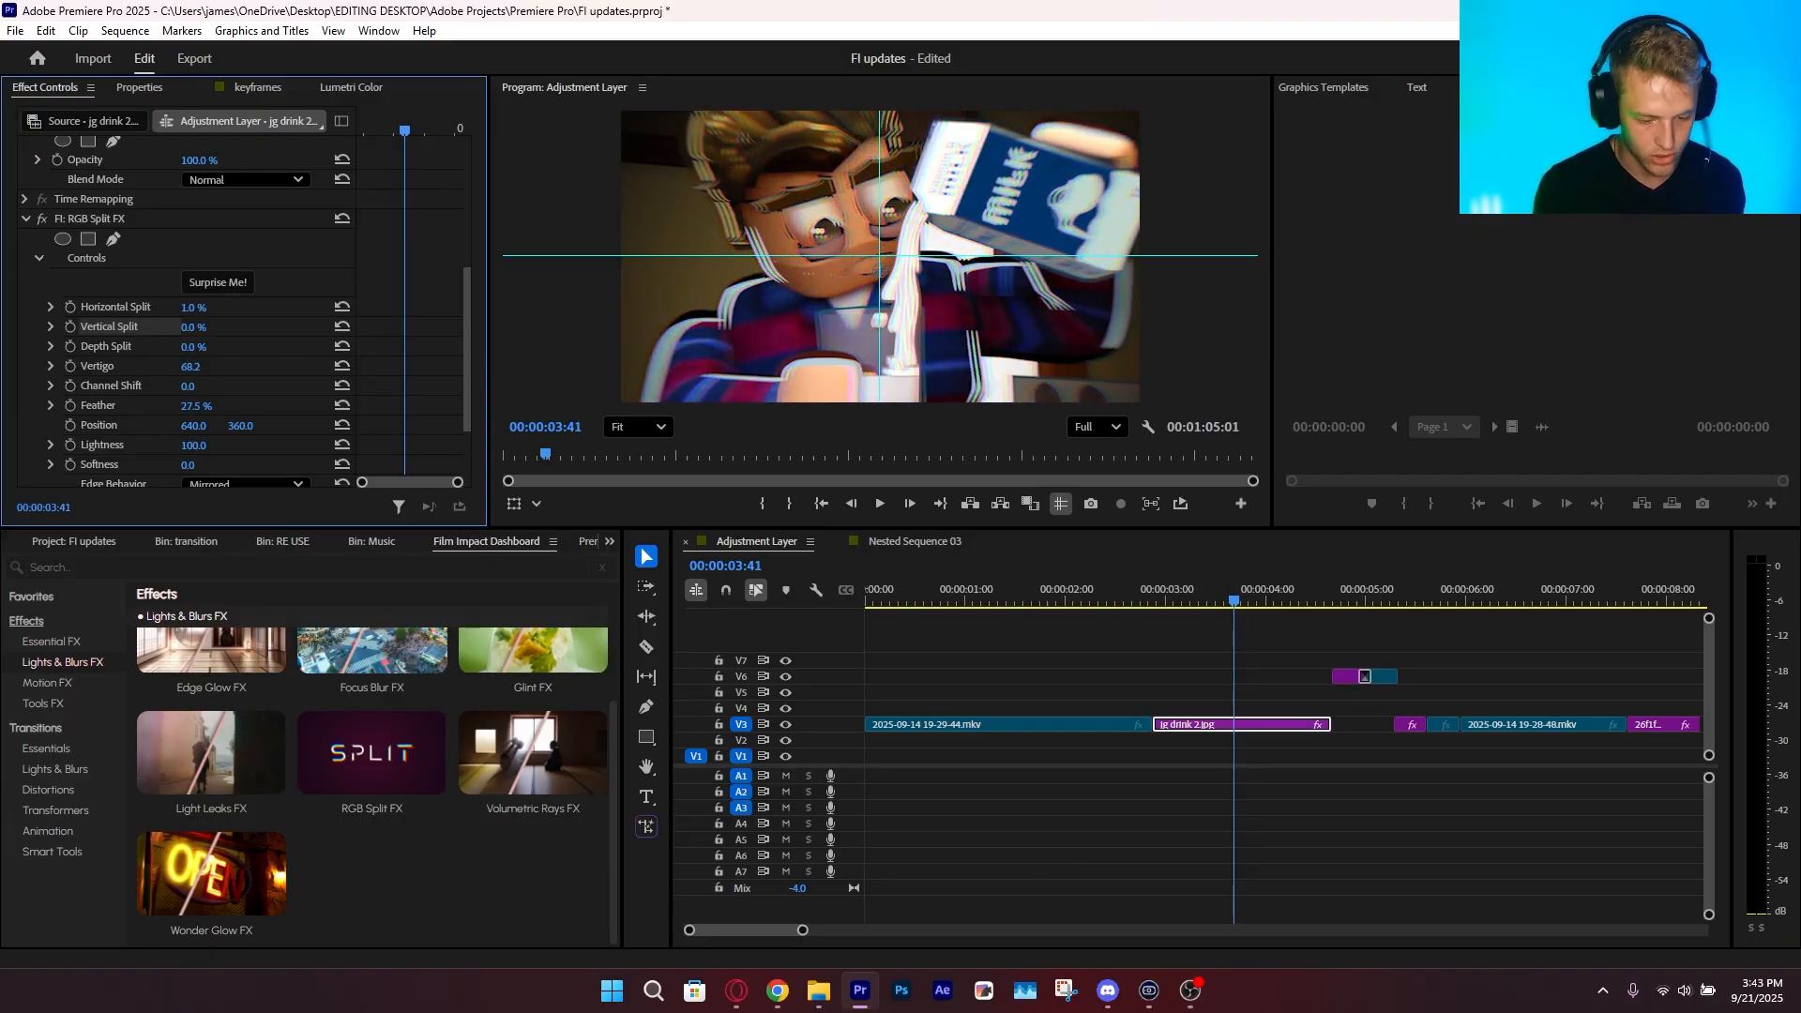
key(ctrl+z)
drag(188, 466, 132, 475)
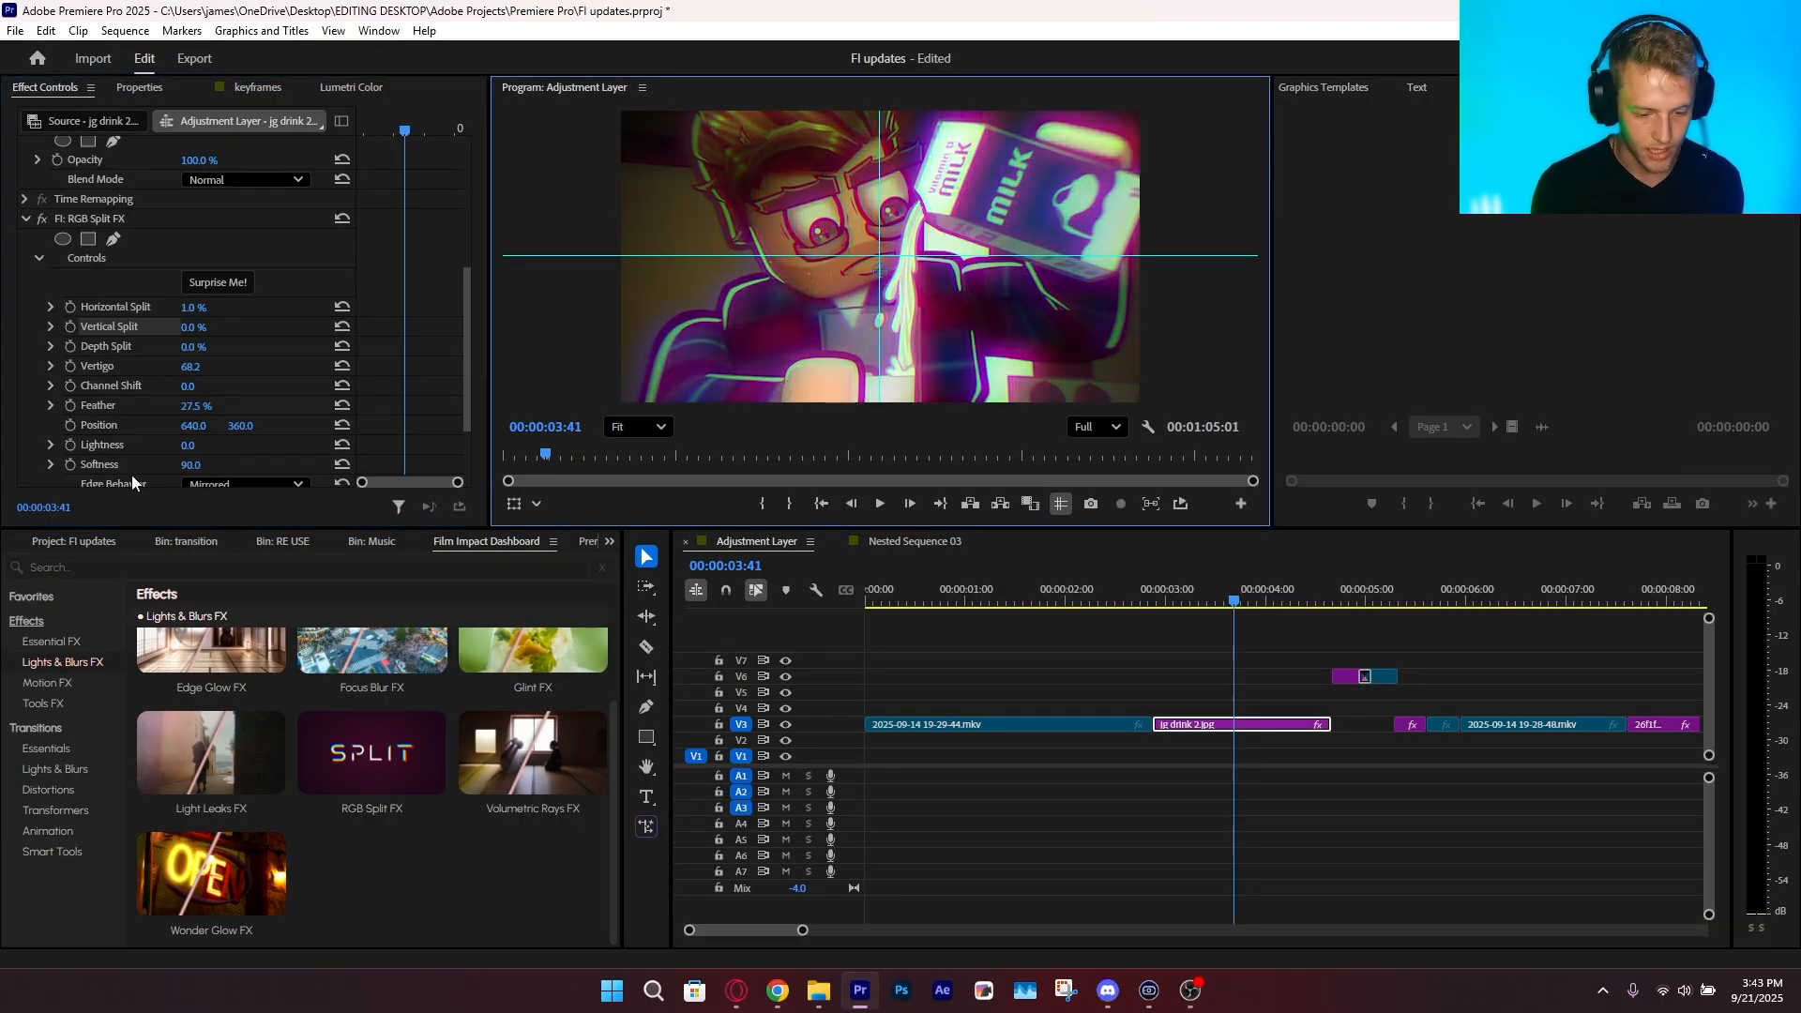
Randomize the RGB Split FX look several times with Surprise Me and delete the effect from the clip
click(228, 290)
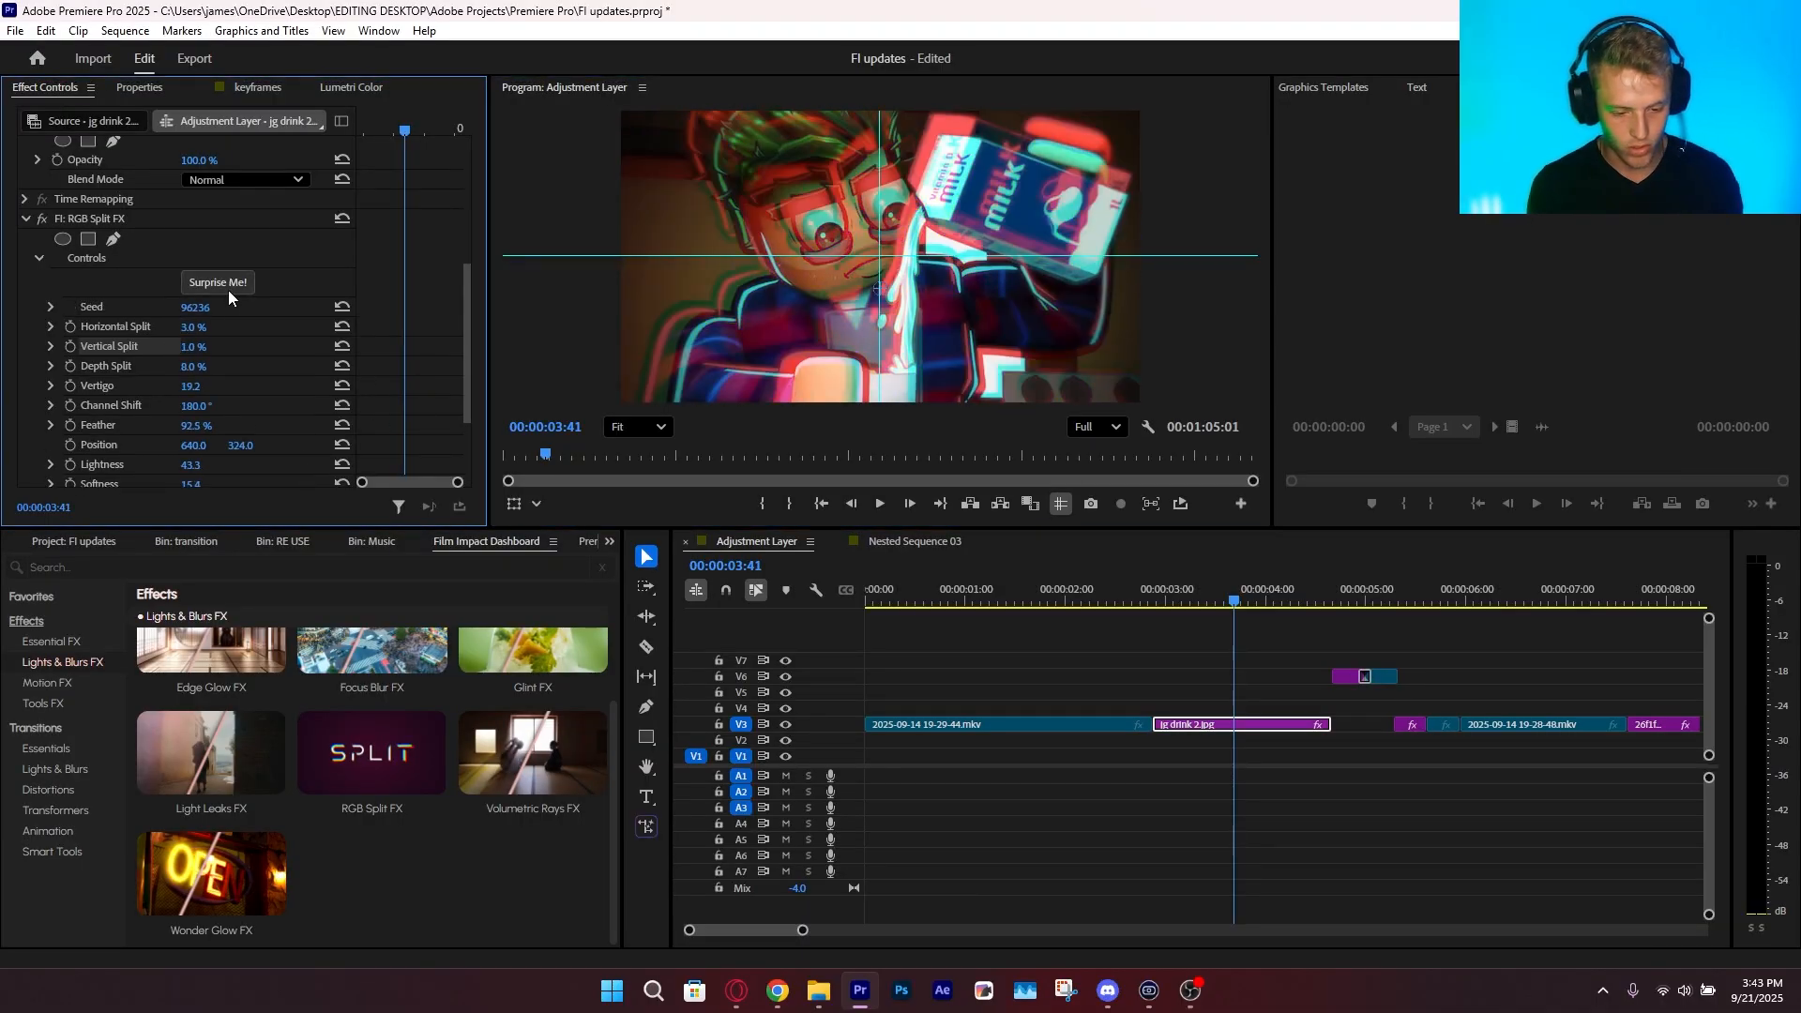
click(228, 290)
click(228, 290)
click(227, 290)
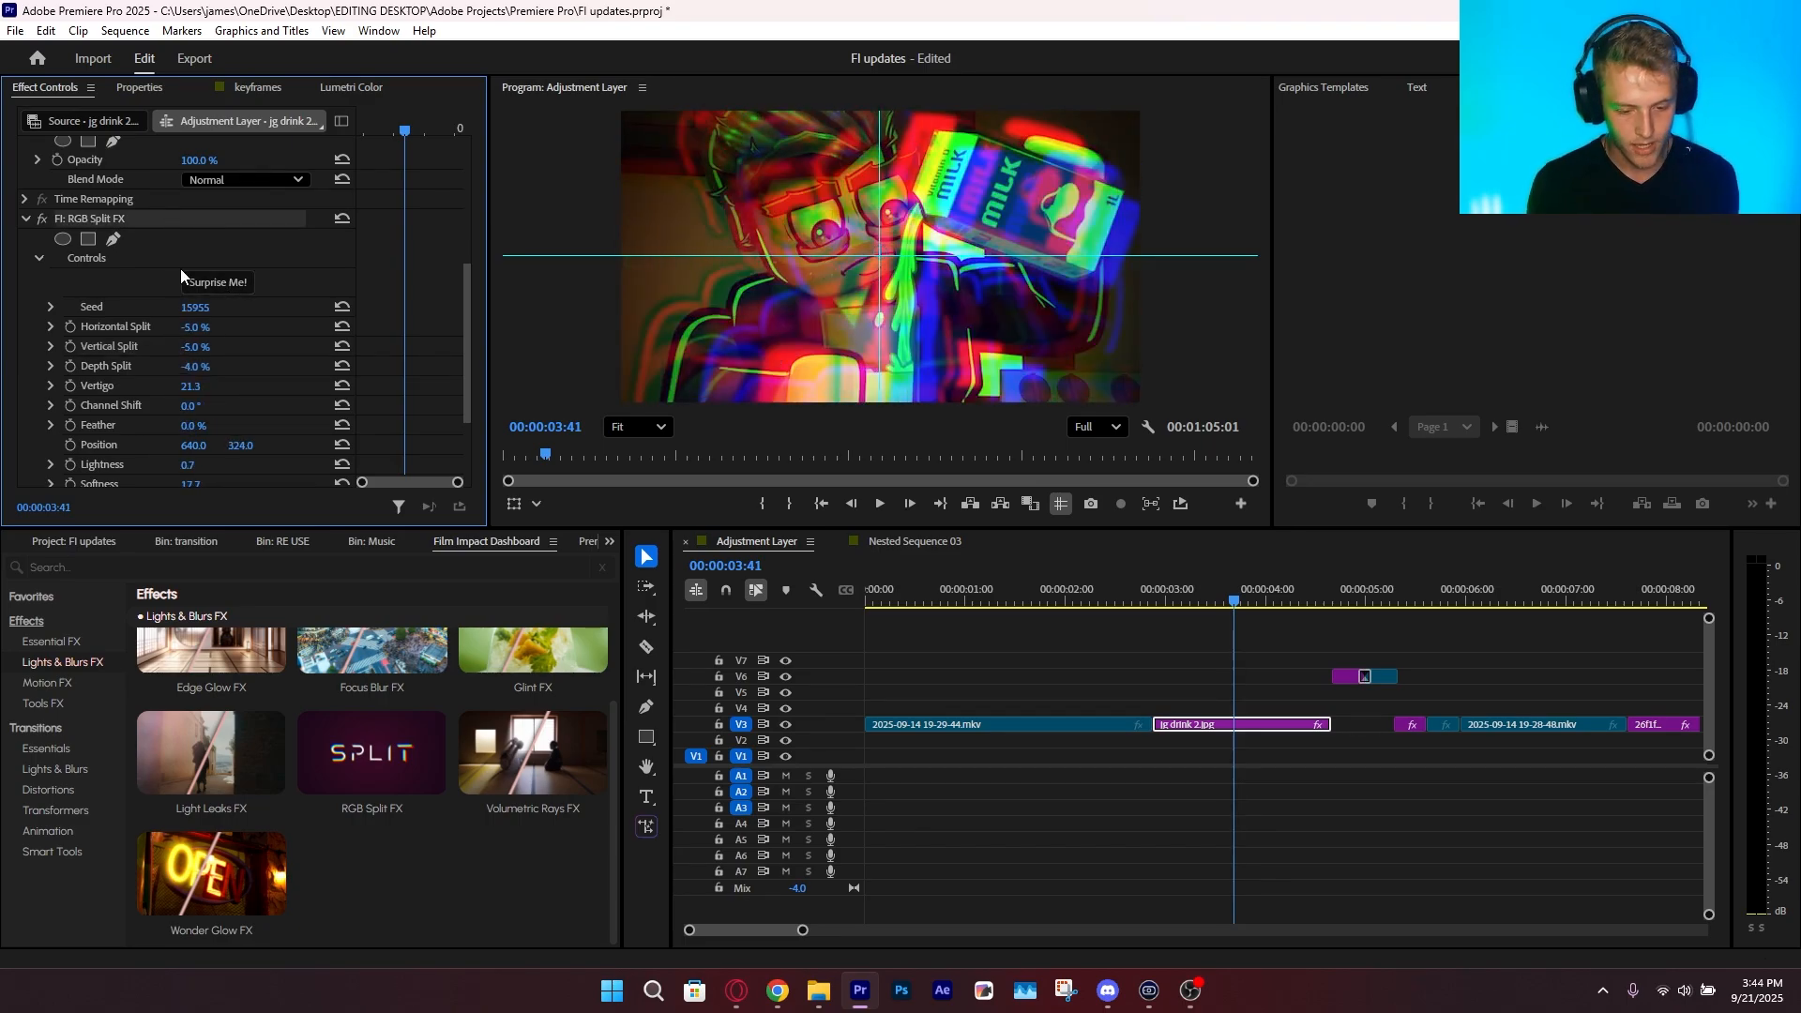
key(Delete)
Search the standard effects for "vr ch" and apply VR Chromatic Aberrations to the jg drink 2.jpg clip
click(53, 544)
scroll(52, 546, up, 1)
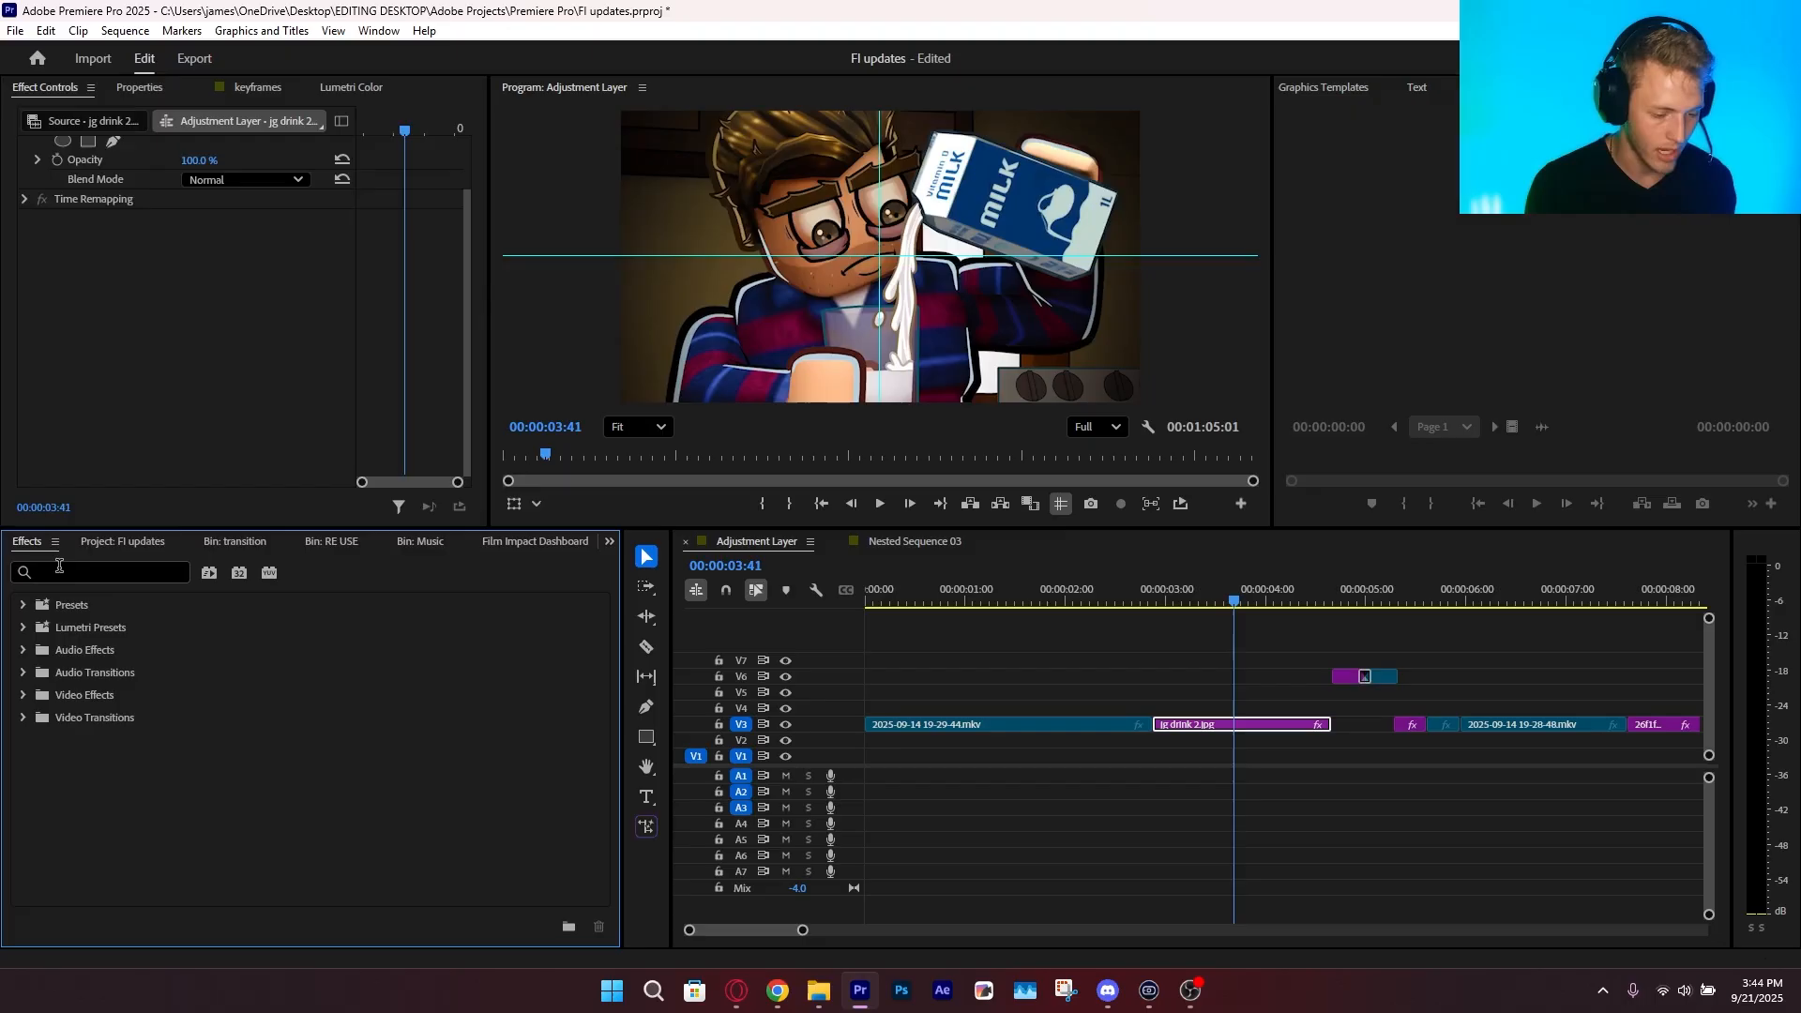
click(52, 574)
text(vr ch)
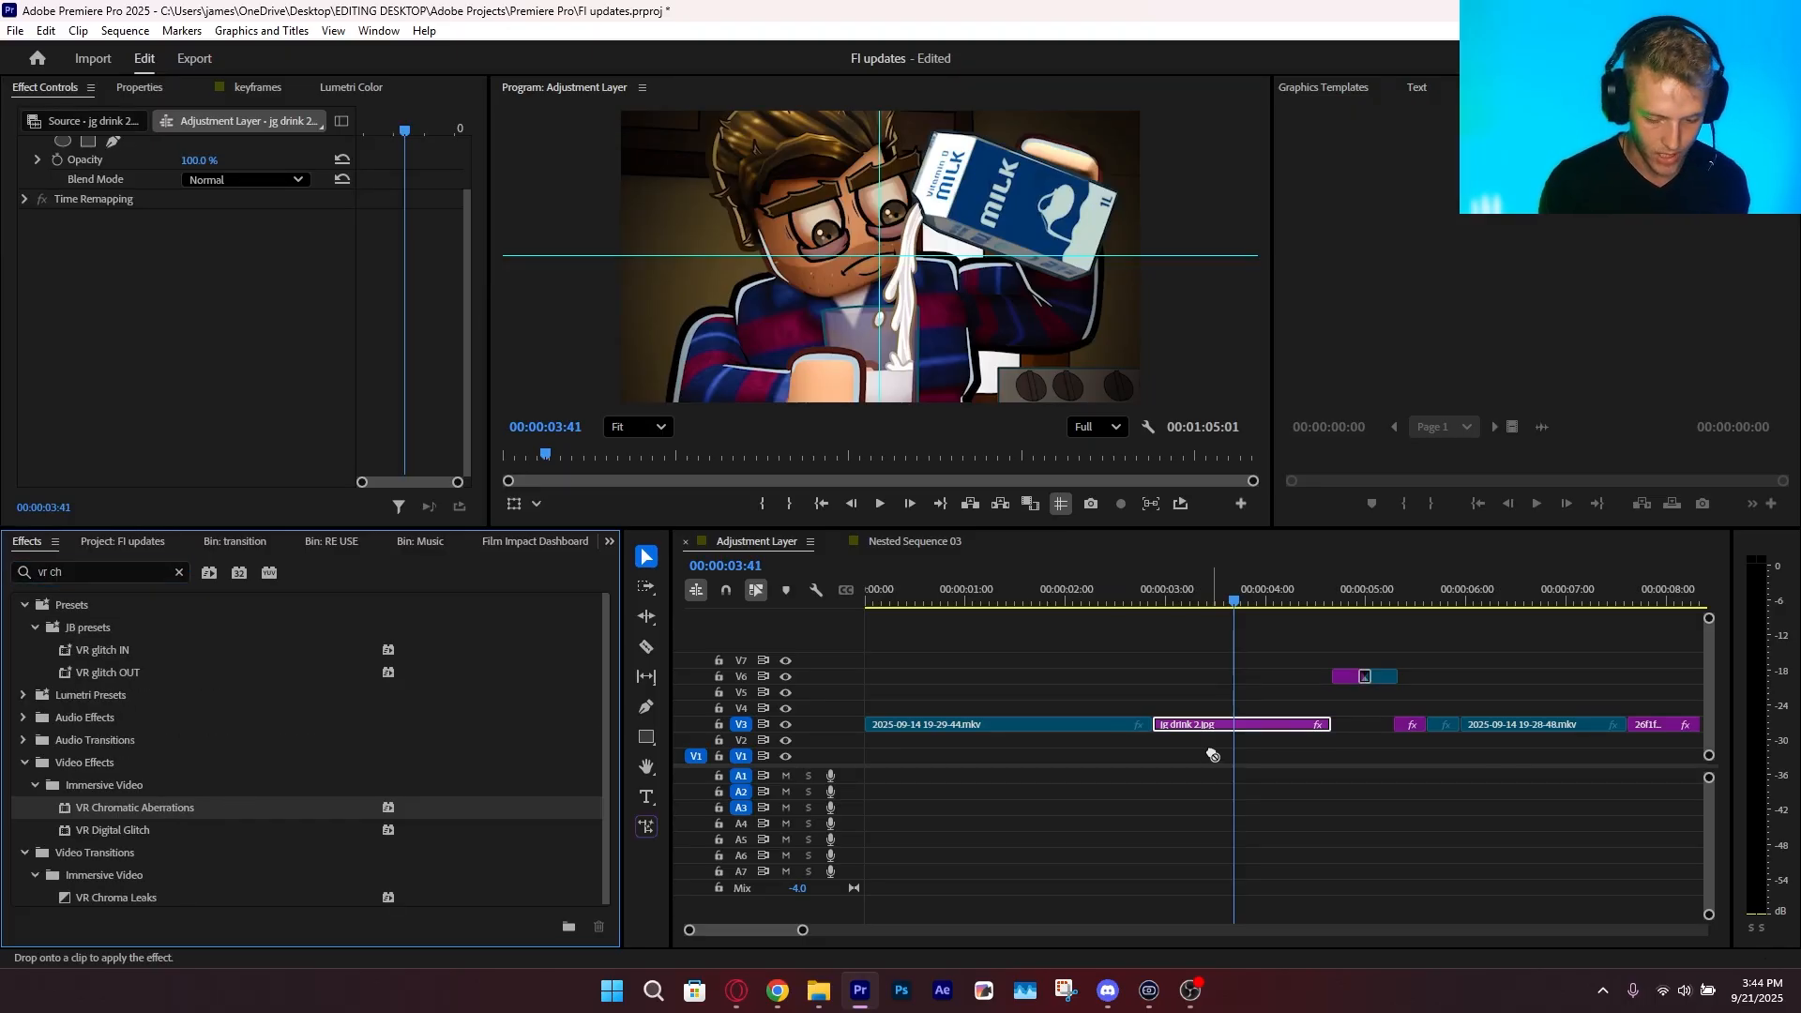
drag(1213, 755, 1213, 756)
Try an Aberration (Red) of about -93 in VR Chromatic Aberrations and undo it
scroll(87, 437, down, 2)
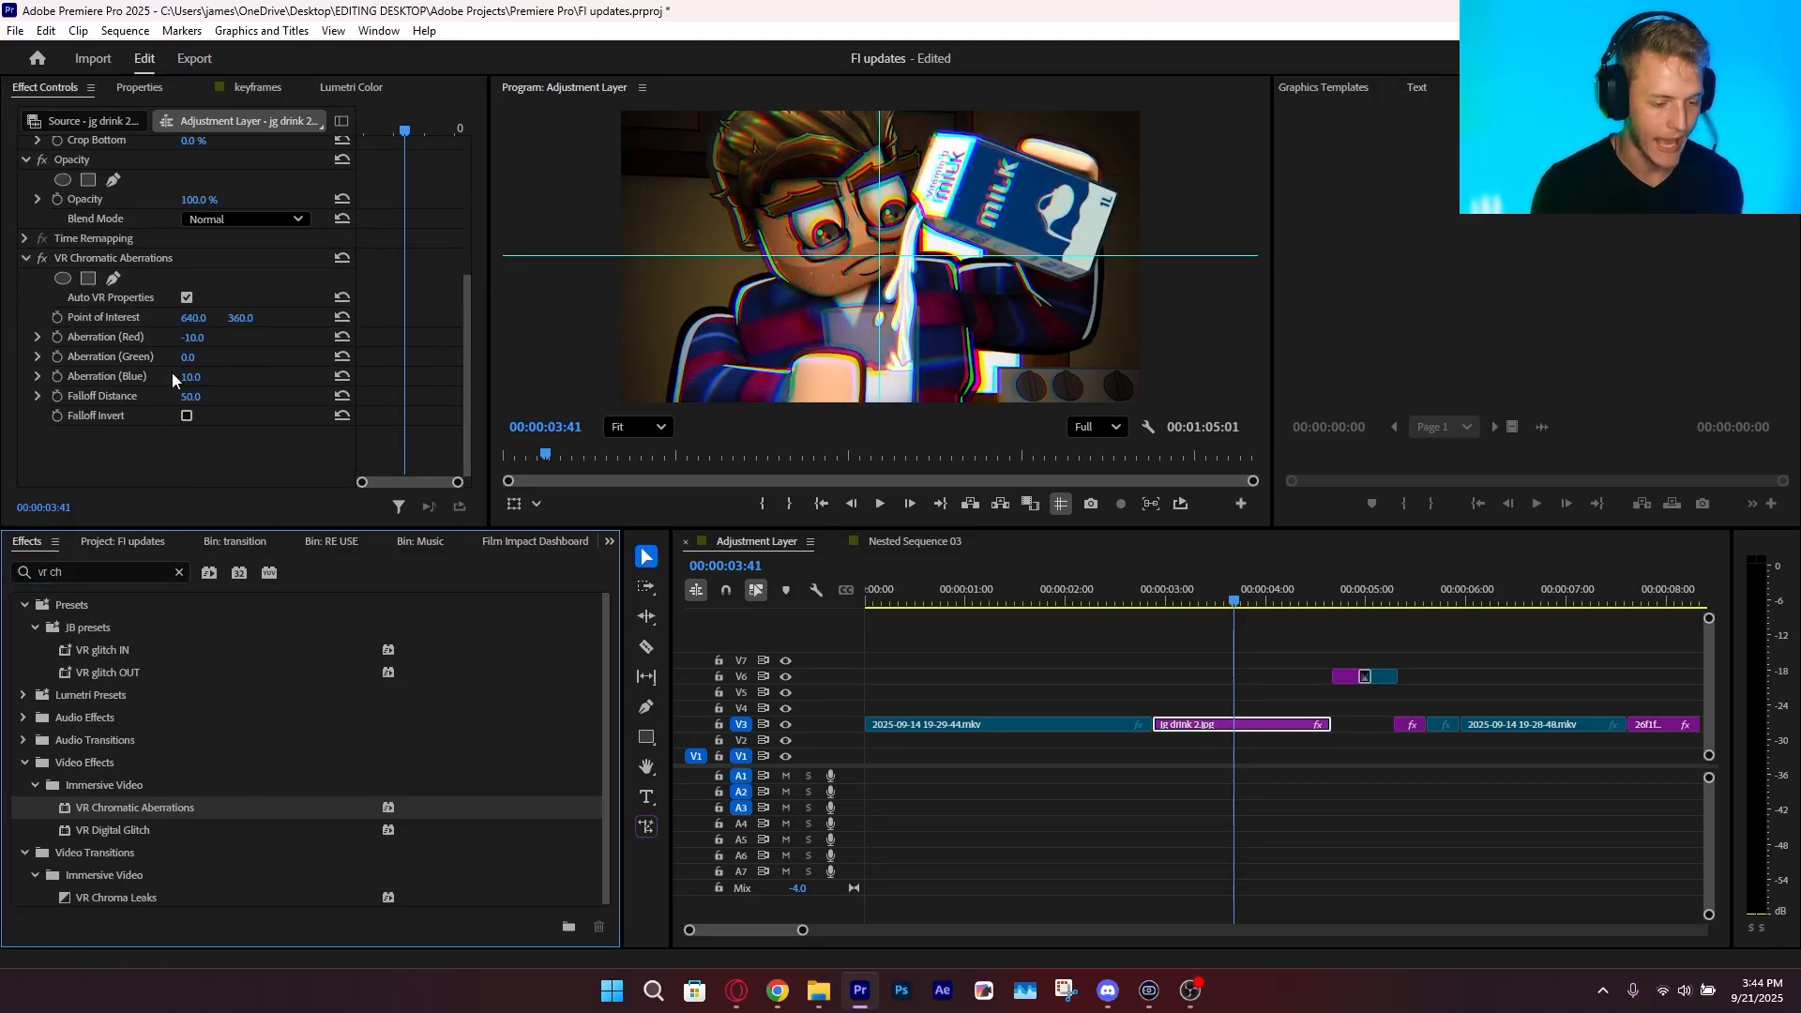
click(170, 319)
drag(195, 337, 205, 340)
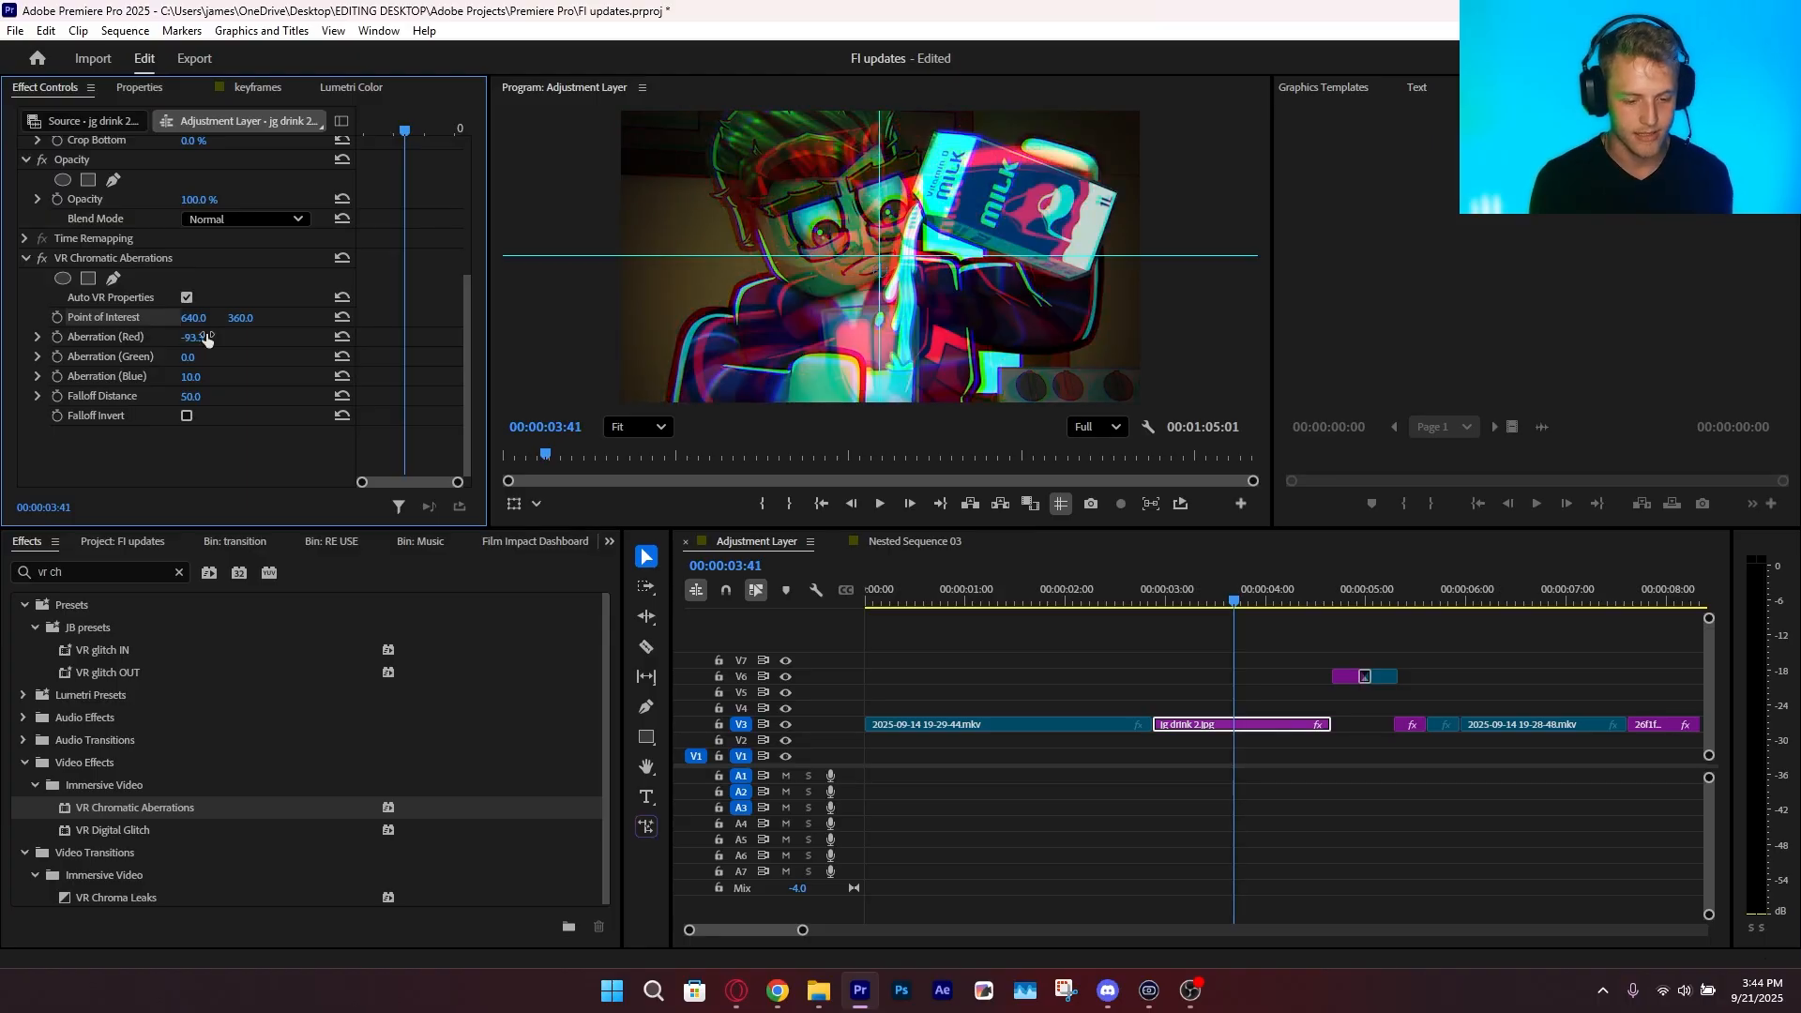
key(ctrl+z)
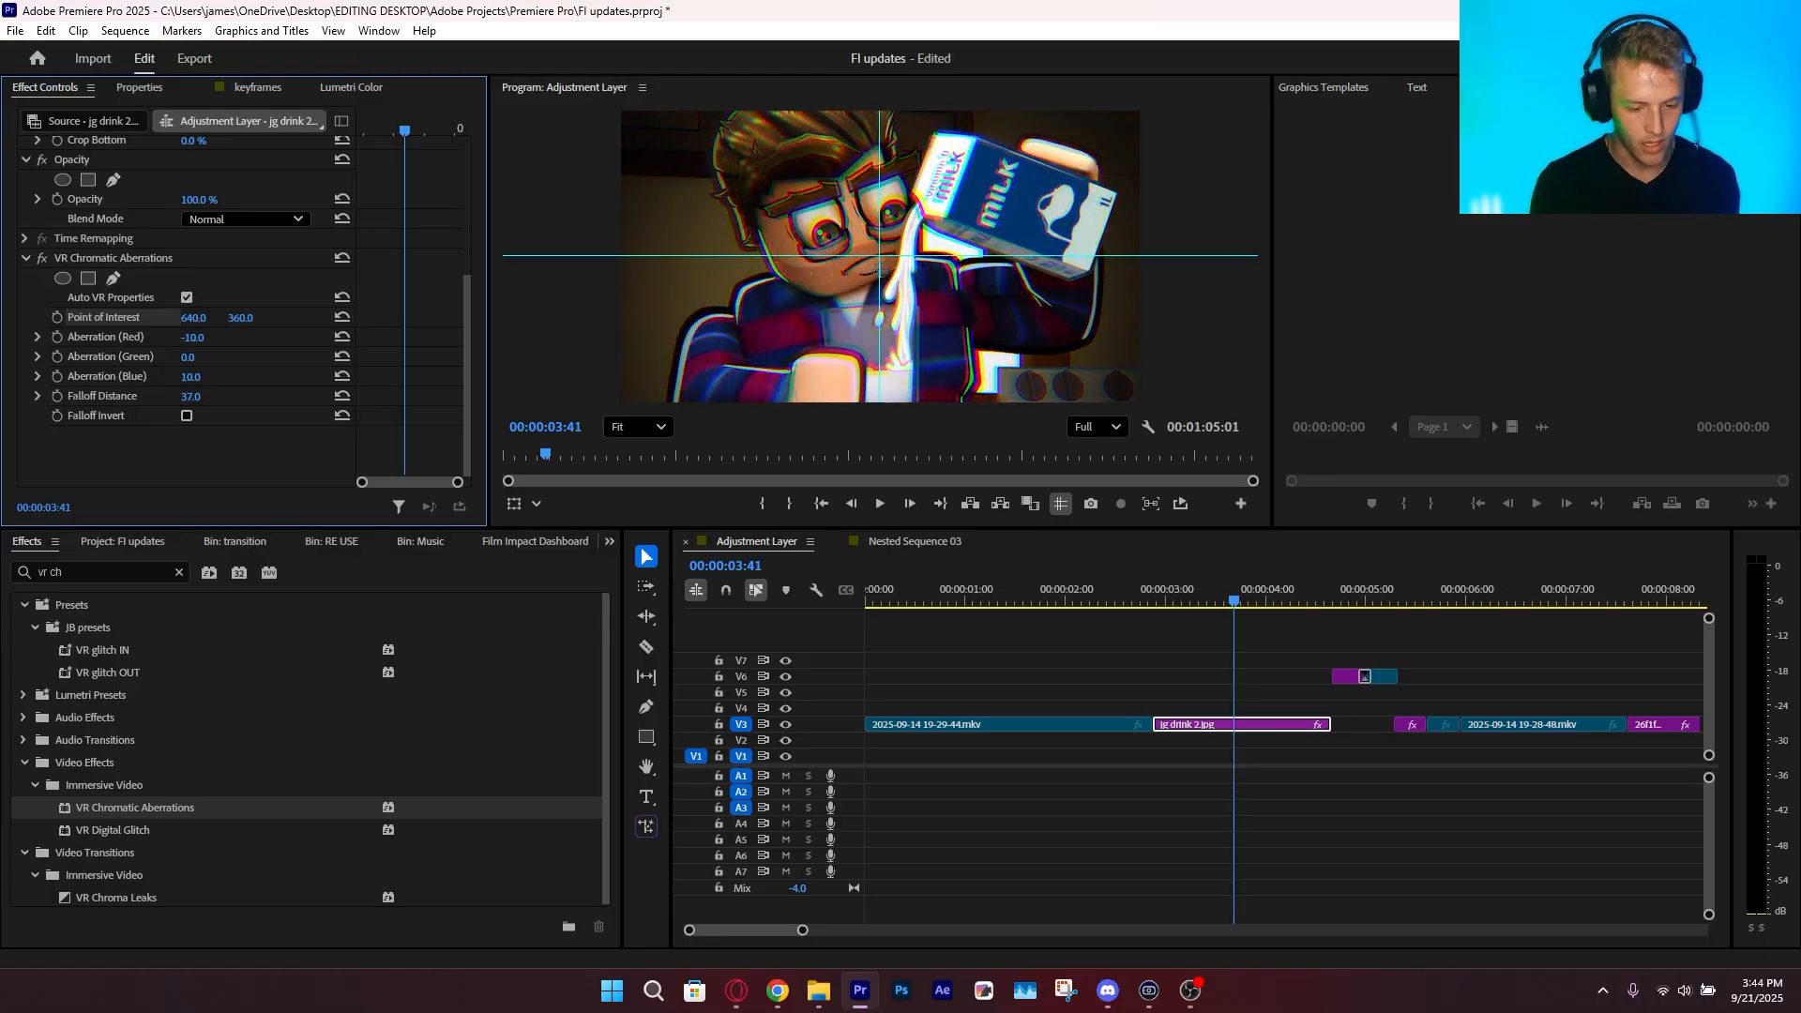
Set Falloff Distance to 100 and Aberration (Green) to 14, inspecting the color fringes on the picture up close
click(723, 370)
scroll(707, 122, up, 5)
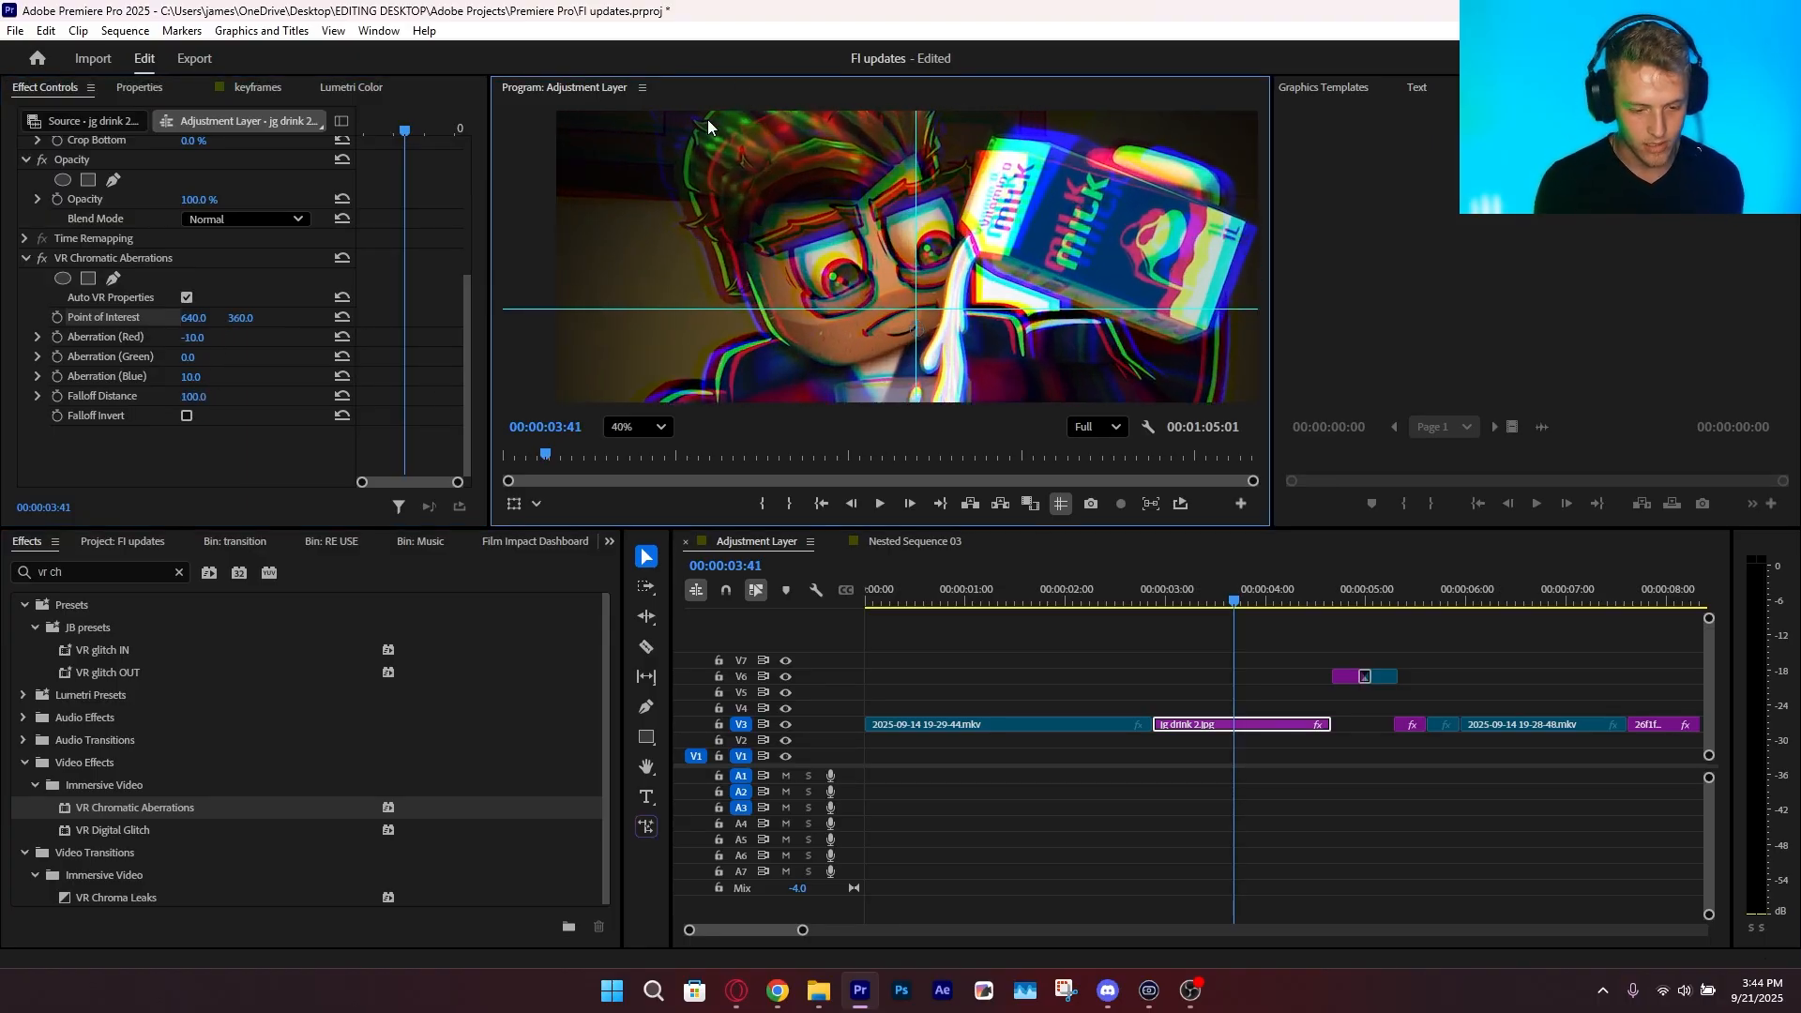
drag(708, 141, 670, 379)
drag(187, 357, 213, 357)
drag(849, 197, 1003, 219)
click(649, 435)
click(648, 469)
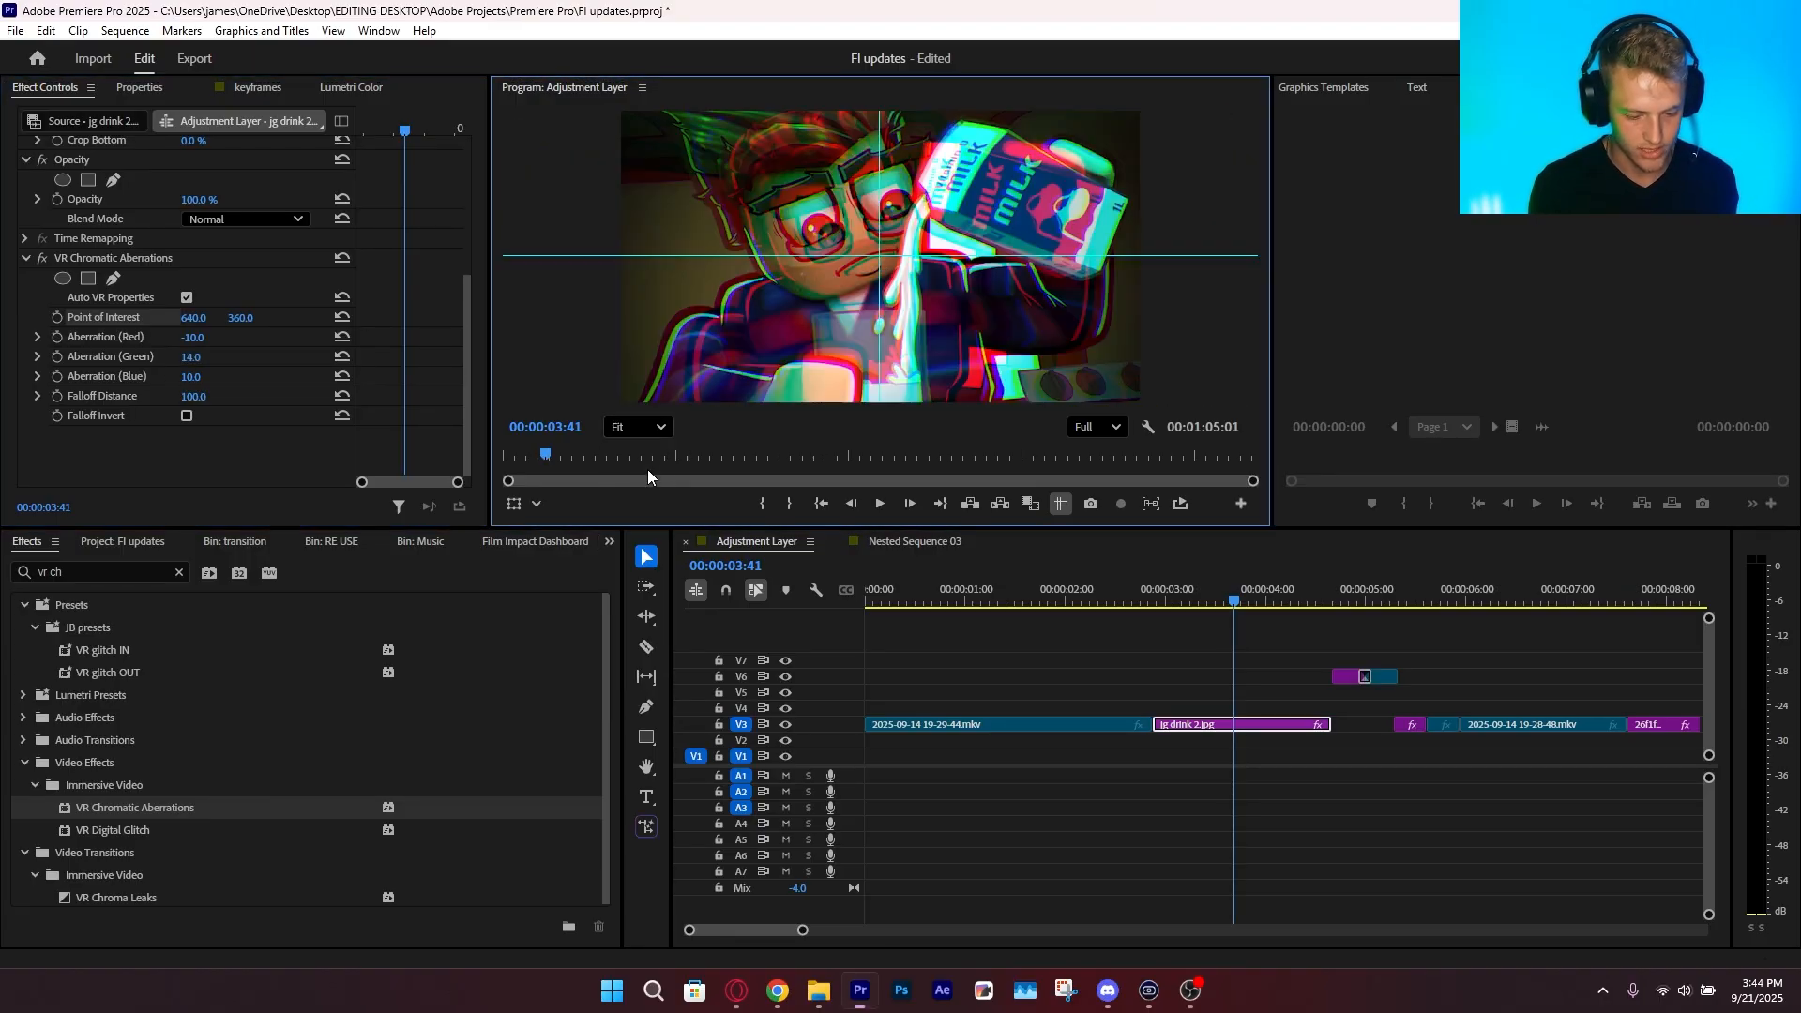
Delete VR Chromatic Aberrations from the jg drink 2.jpg clip
click(99, 258)
key(Delete)
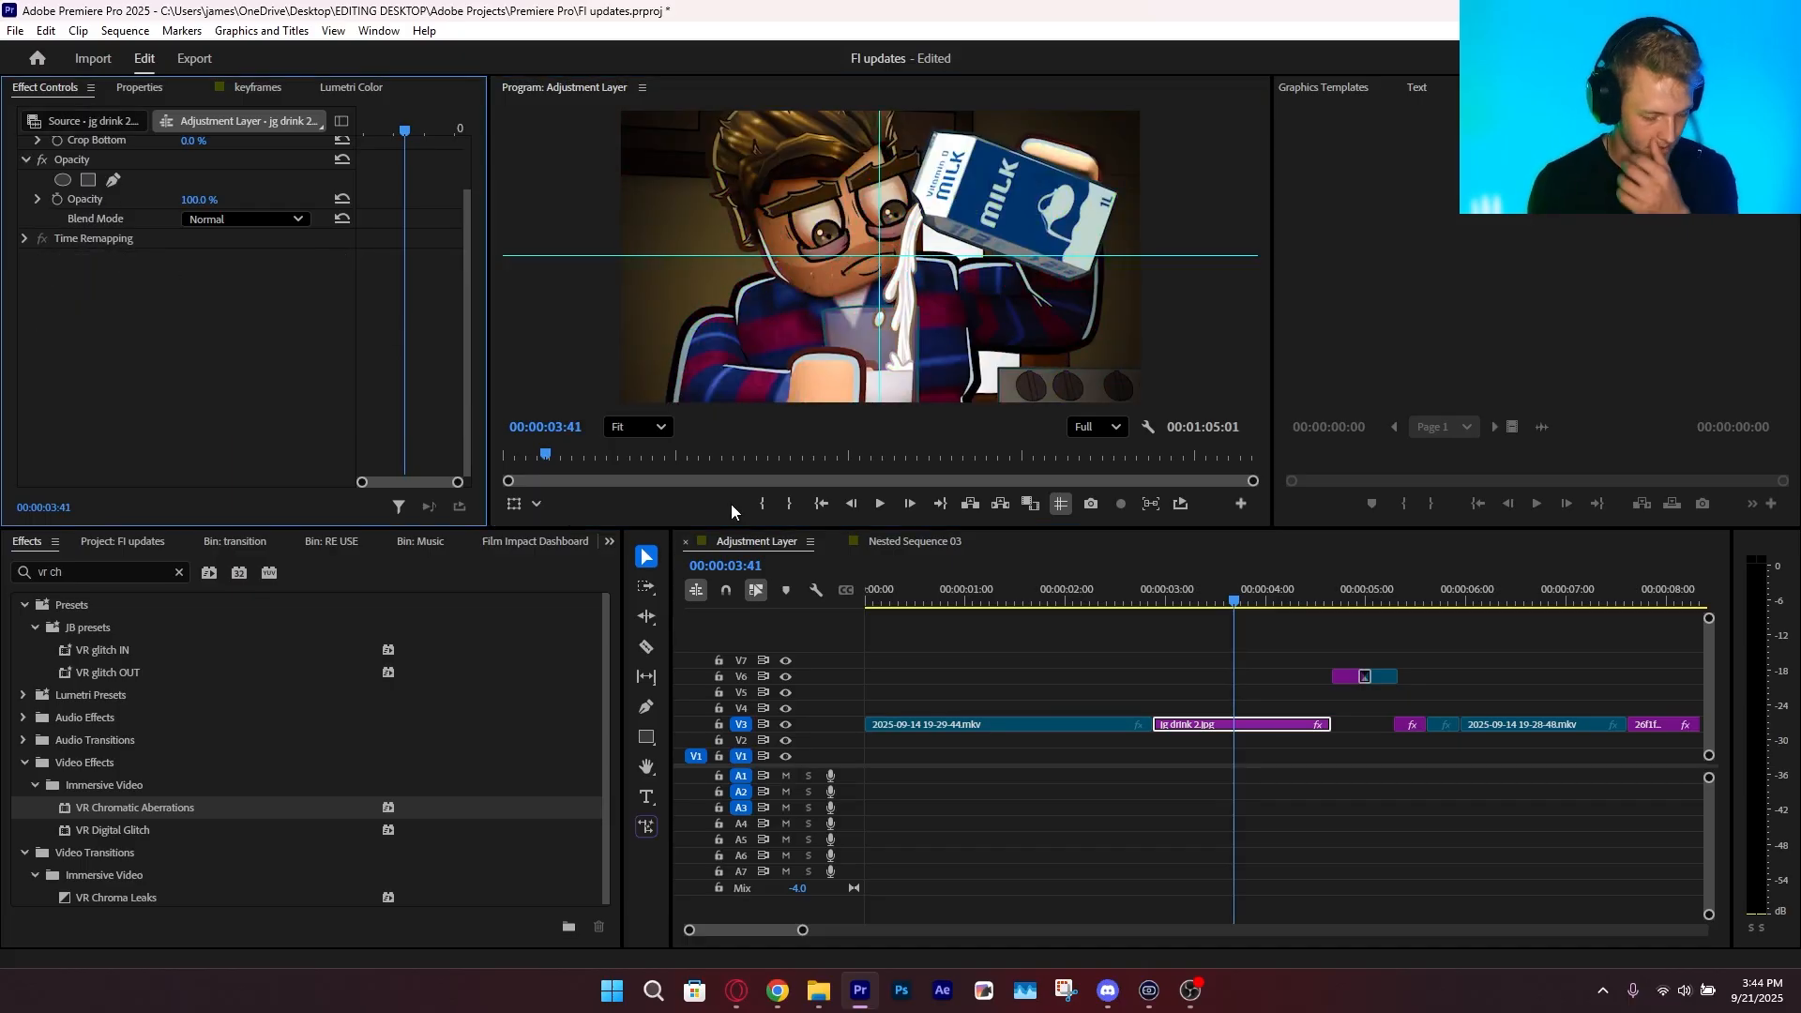
Apply Volumetric Rays FX from the Film Impact Dashboard to the jg drink 2.jpg clip and randomize its look with Surprise Me
click(527, 555)
click(516, 548)
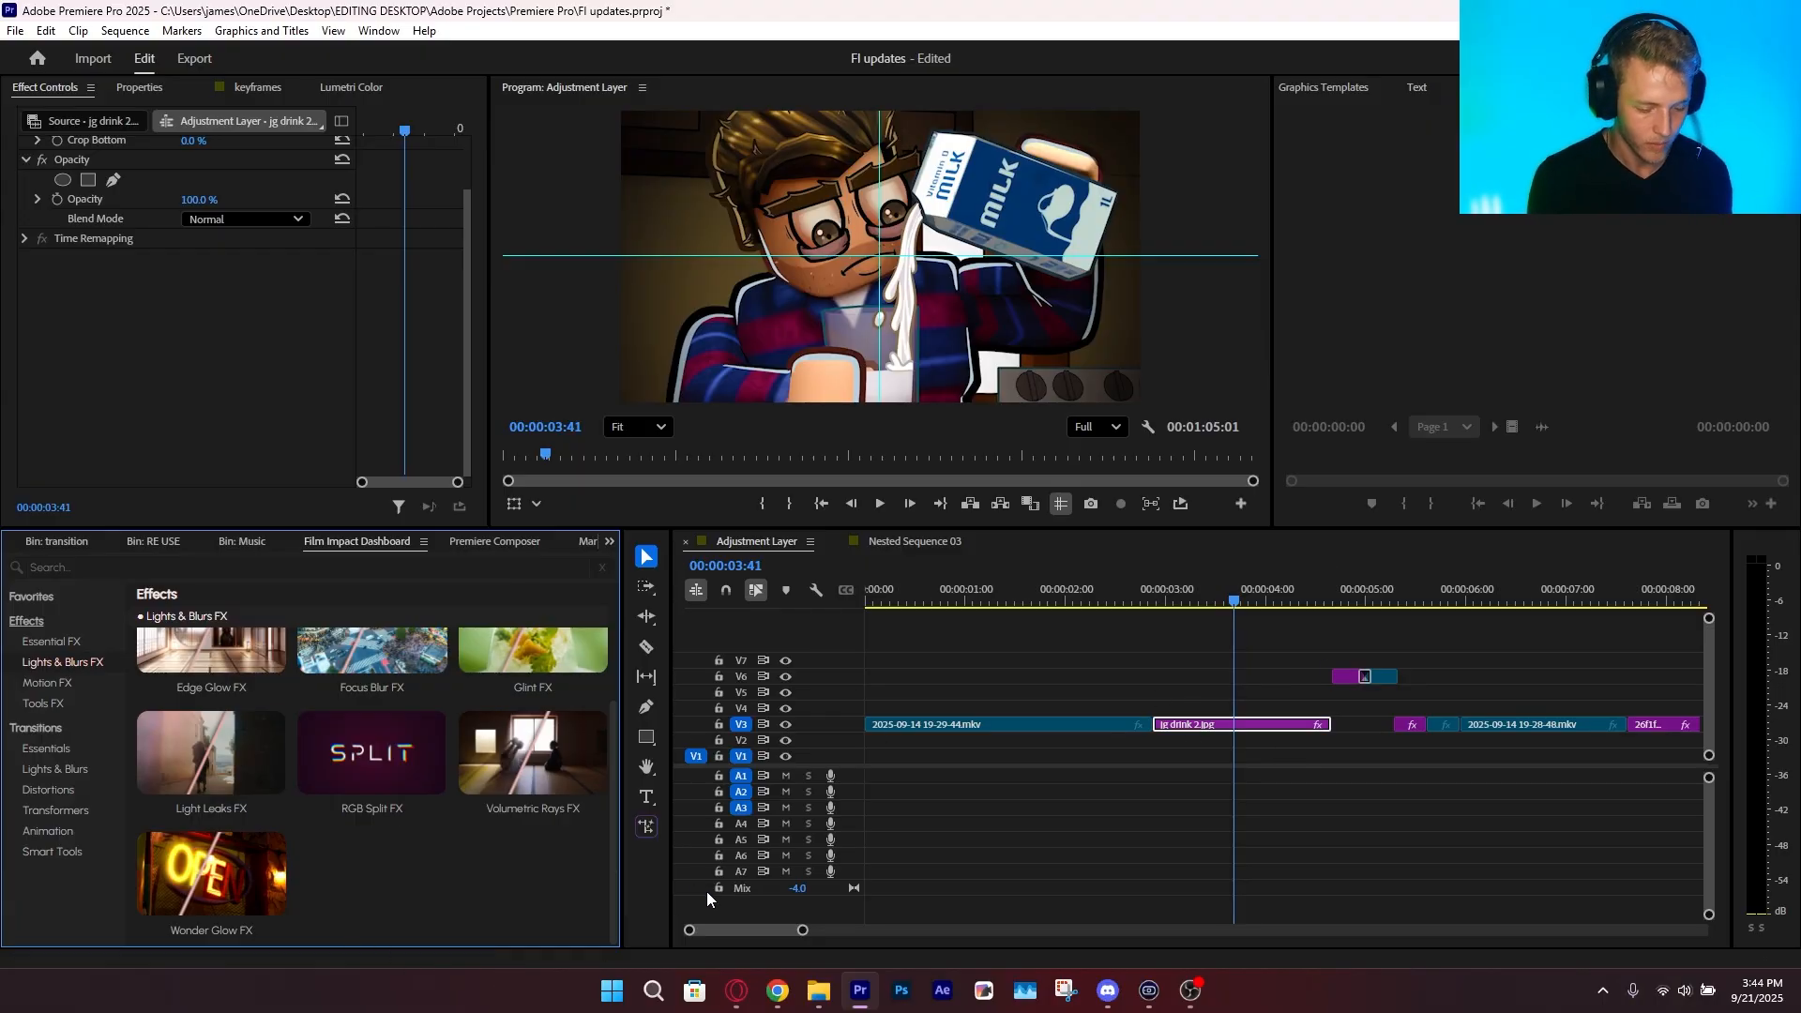
click(531, 810)
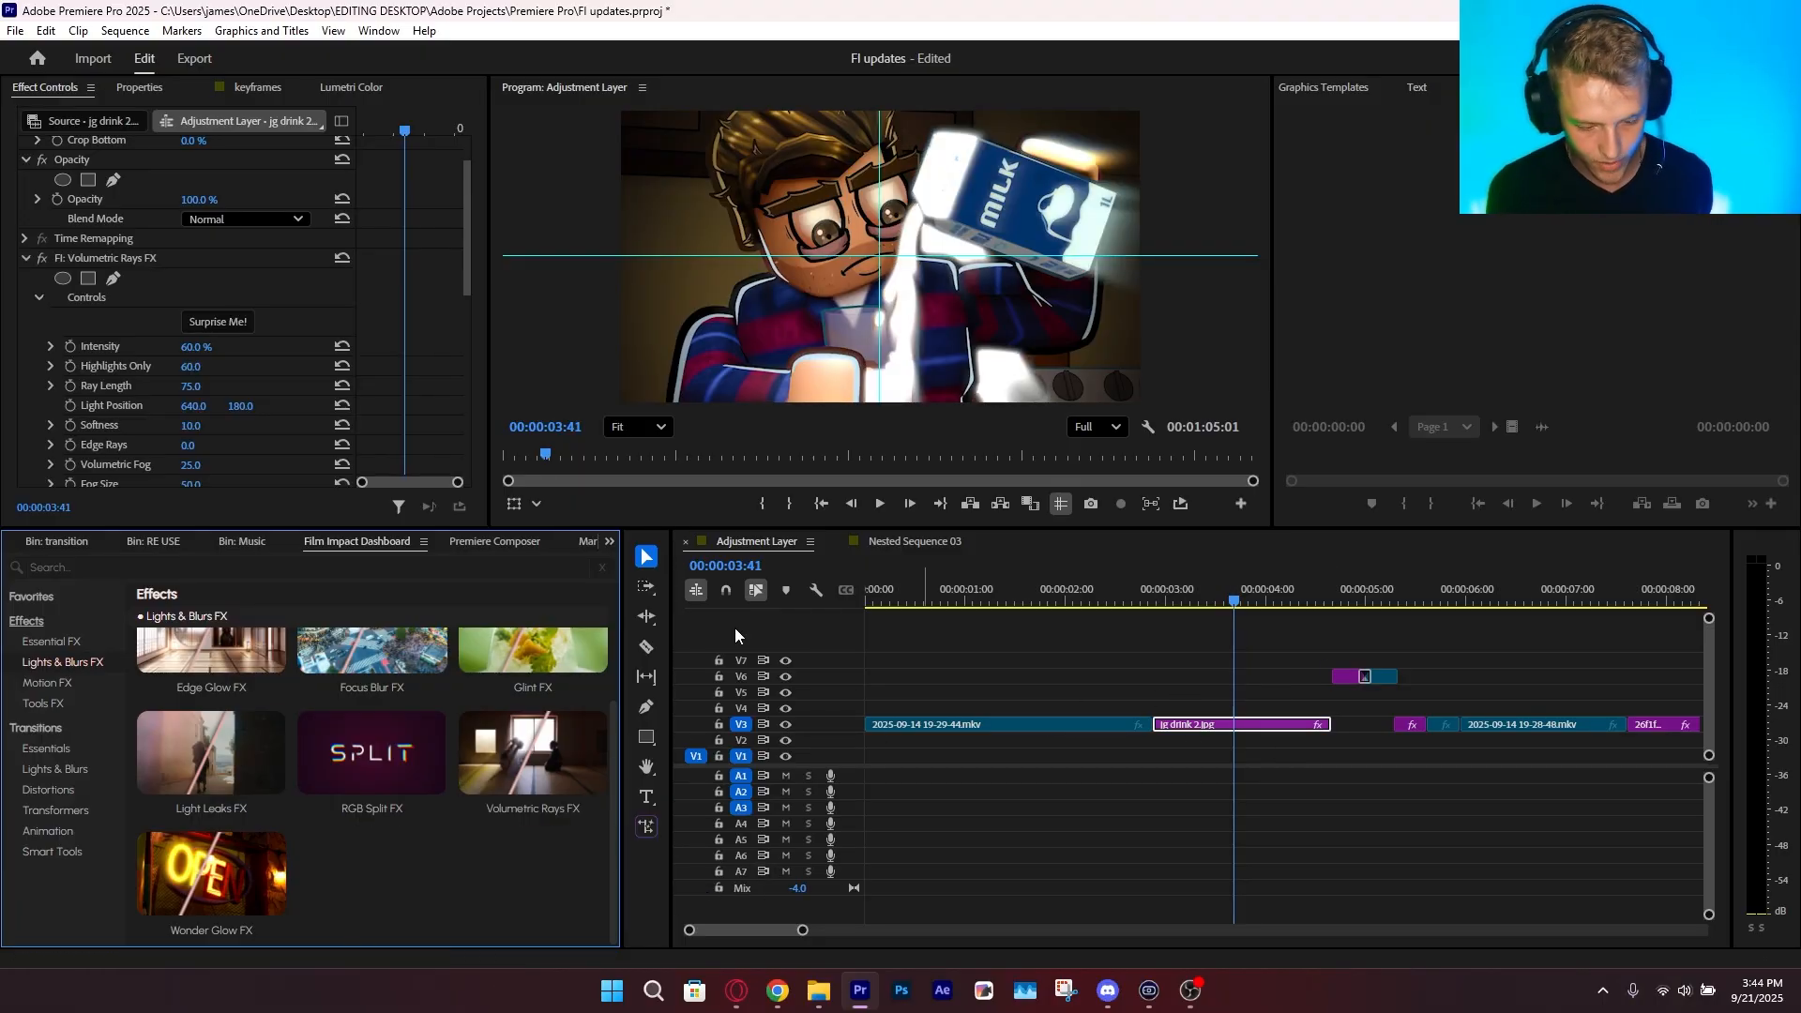
click(226, 329)
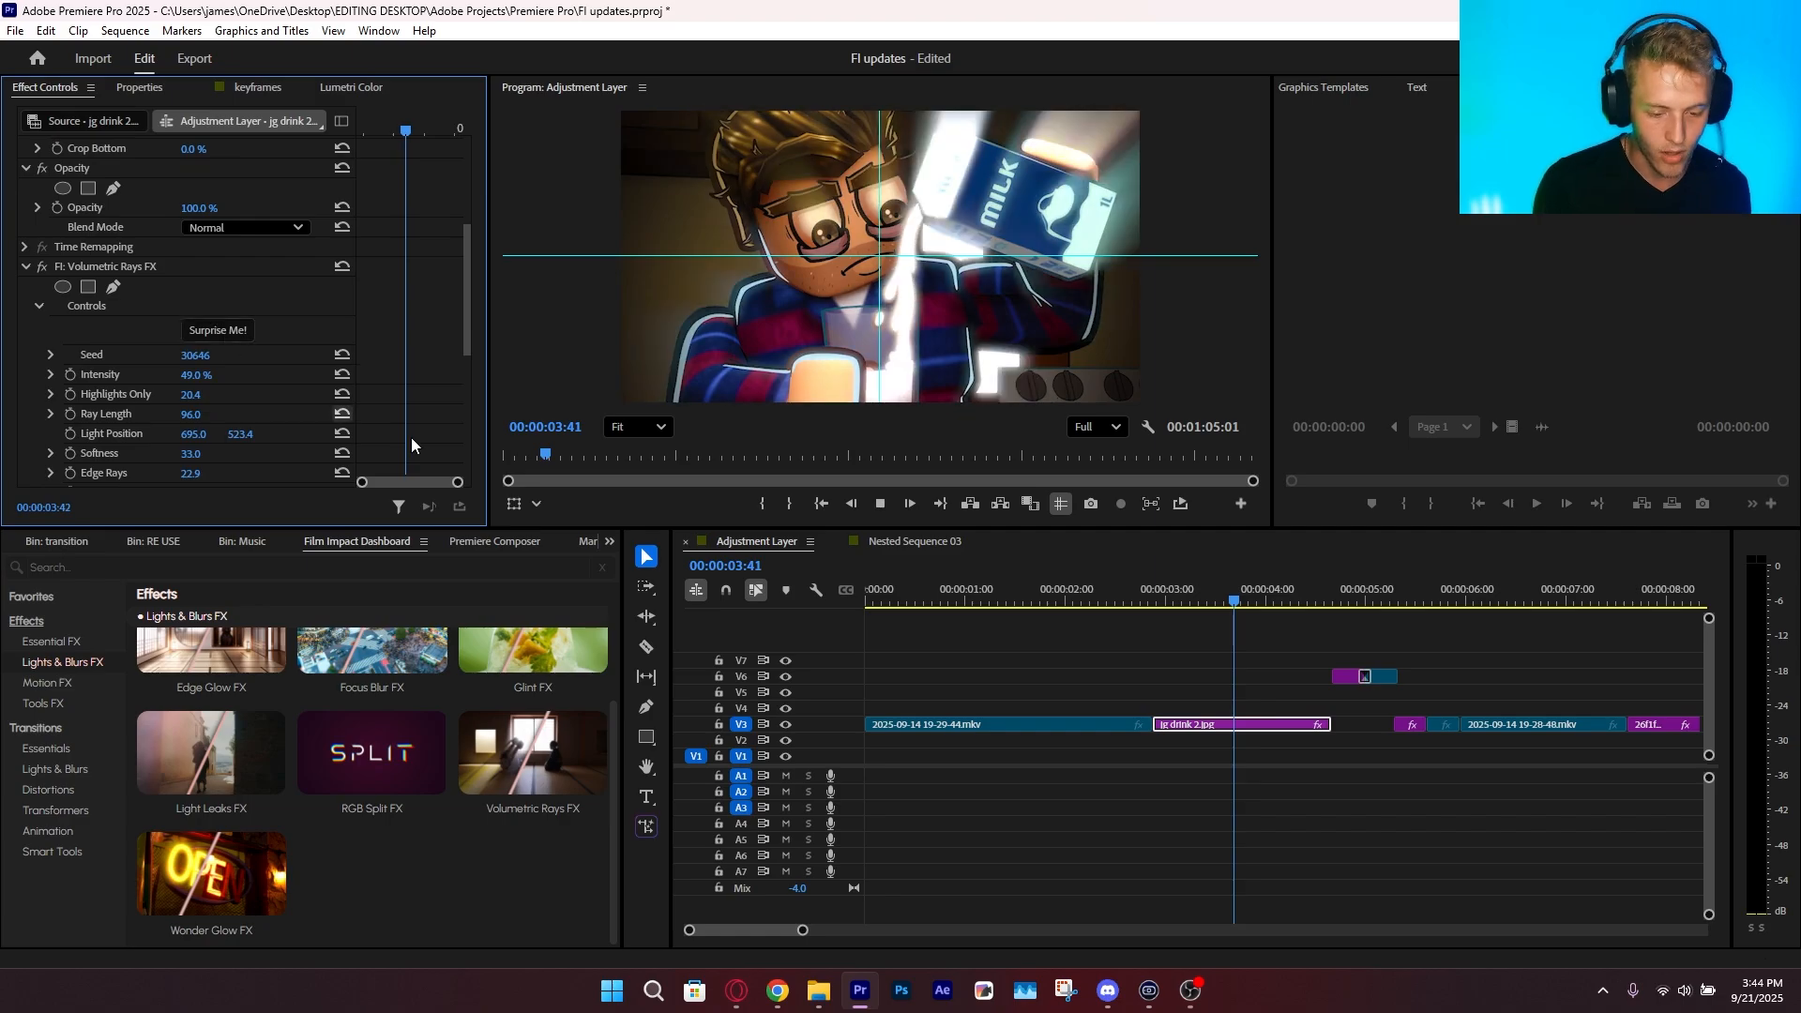
Stop playback, delete the short clips on track V6, reselect the jg drink 2.jpg clip and save the project
key(space)
drag(1223, 598, 1297, 662)
click(1377, 677)
key(Delete)
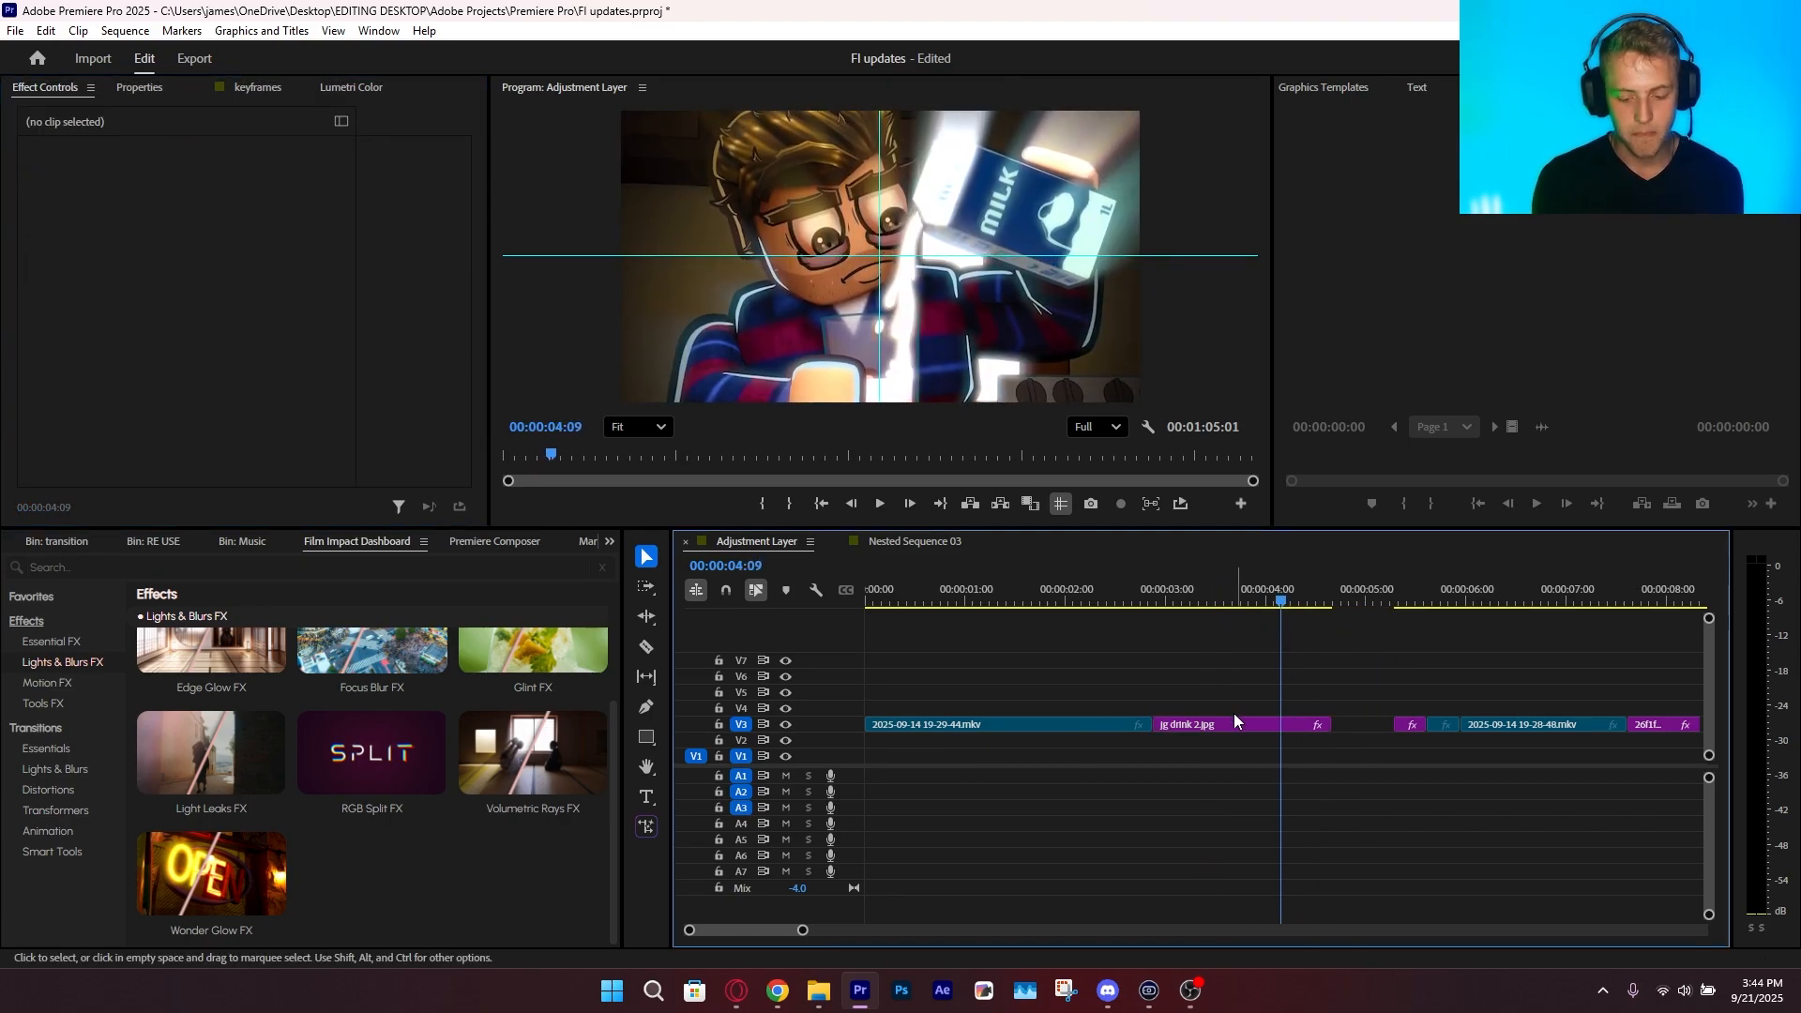
click(1241, 724)
click(1165, 597)
key(ctrl+s)
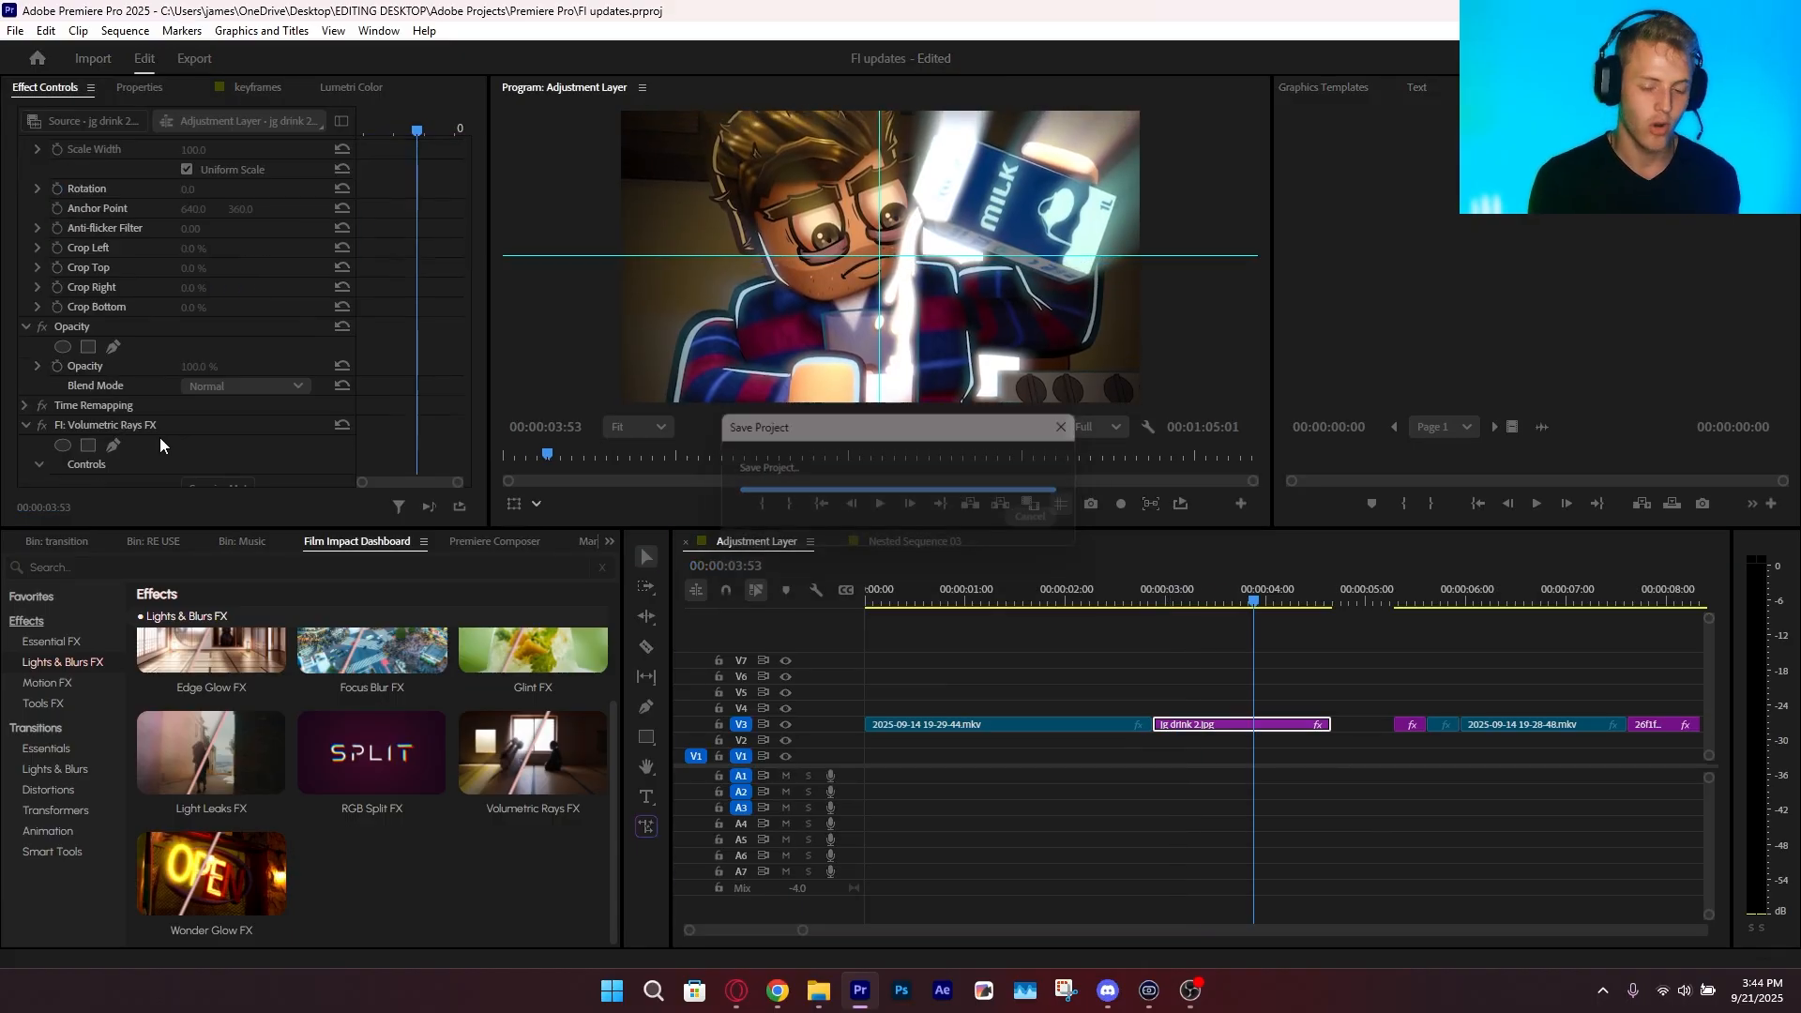
Try another random Volumetric Rays FX look with Surprise Me on the jg drink 2.jpg clip and undo it
scroll(210, 385, down, 5)
click(149, 381)
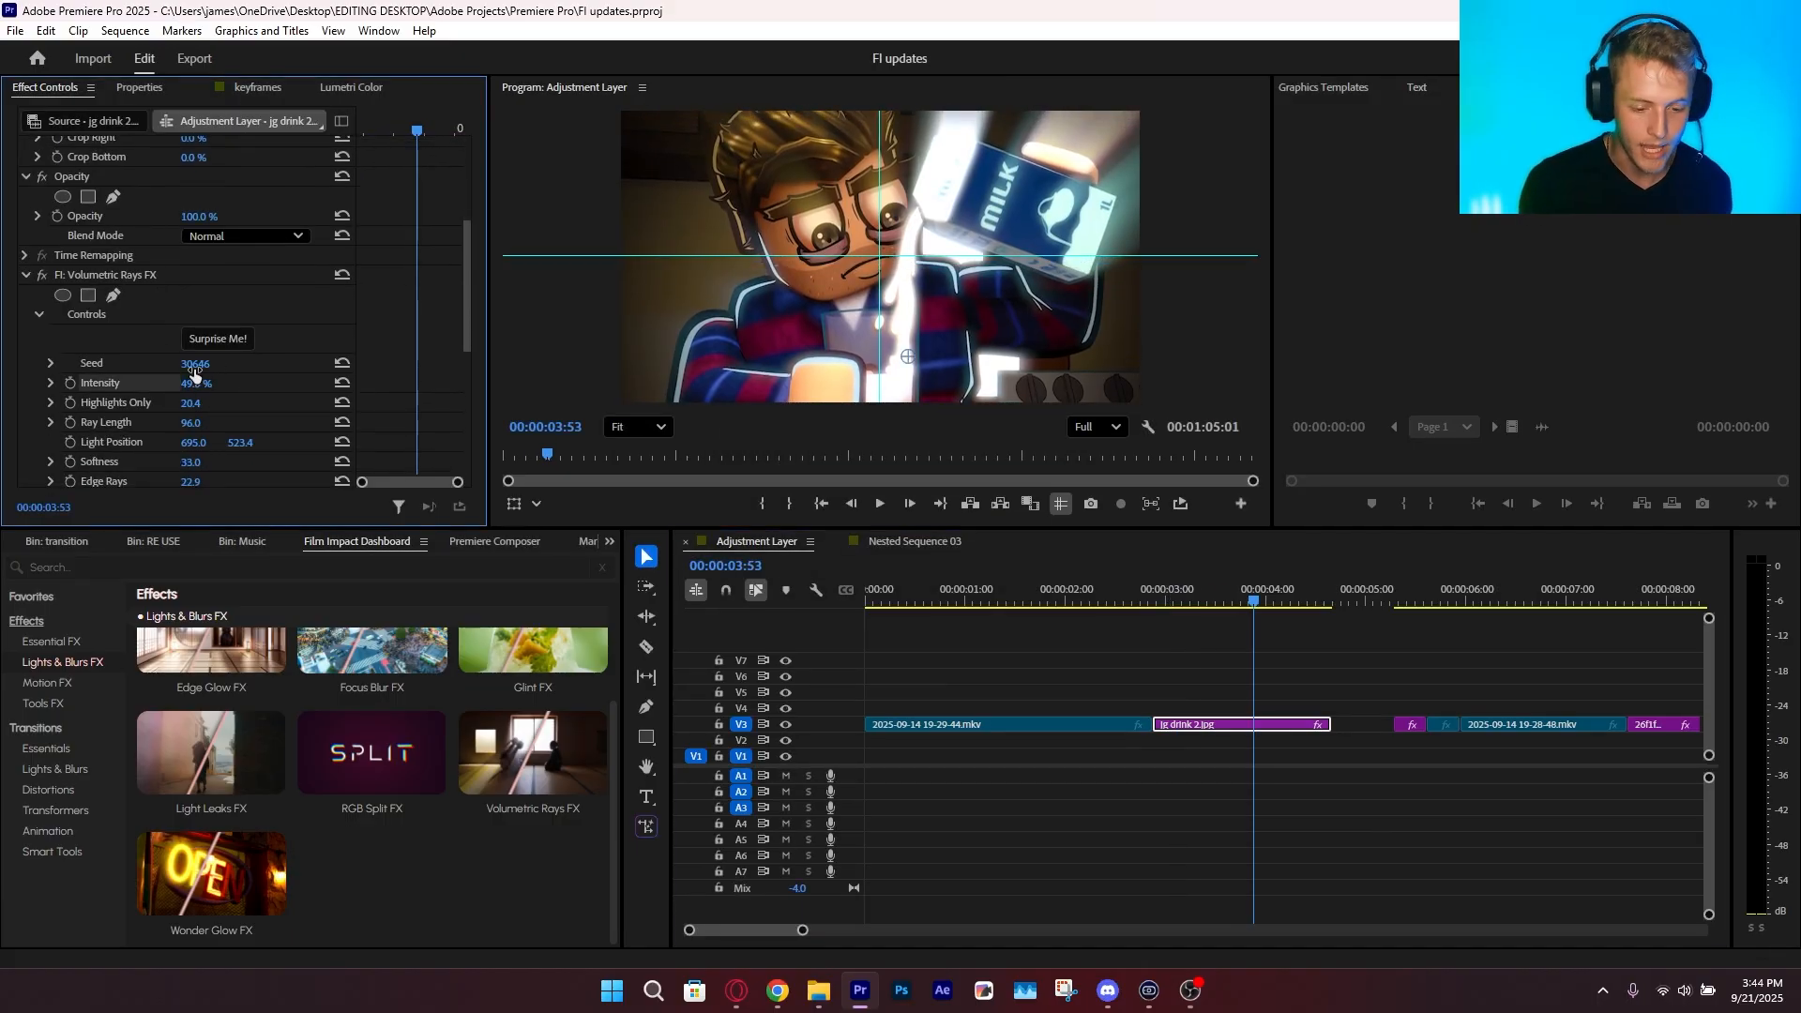
scroll(340, 455, up, 4)
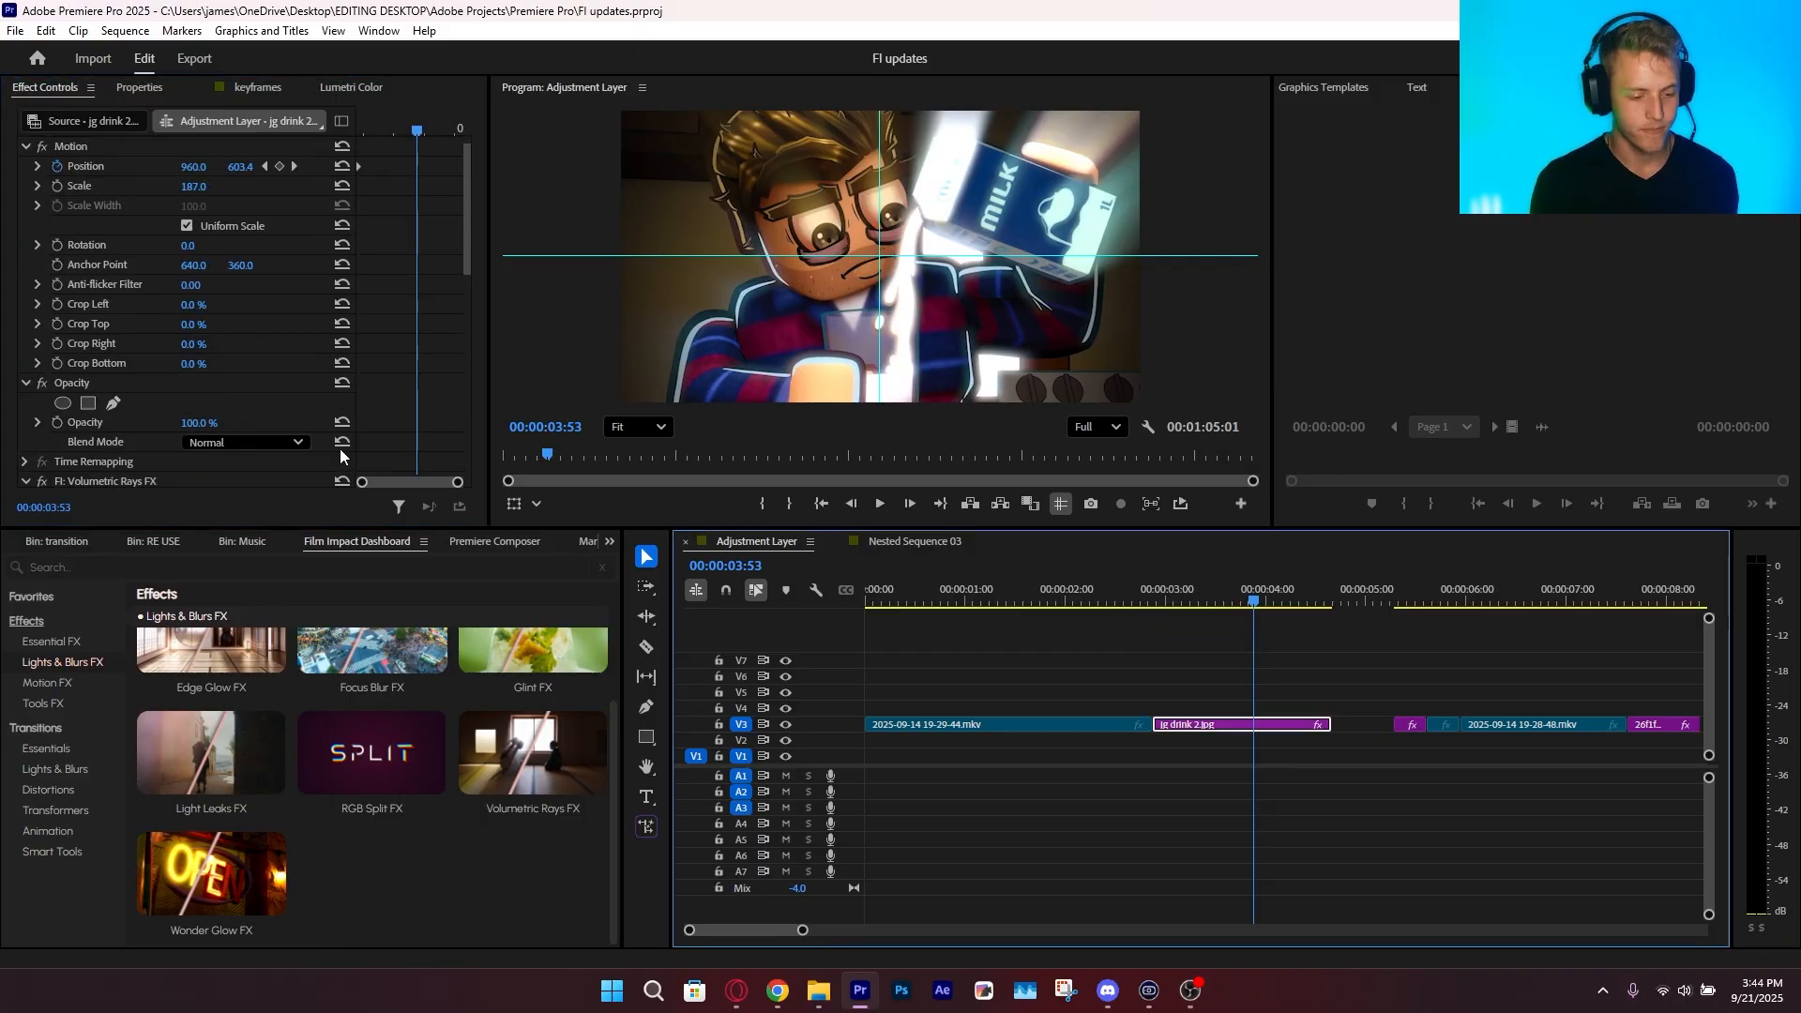
scroll(246, 424, down, 4)
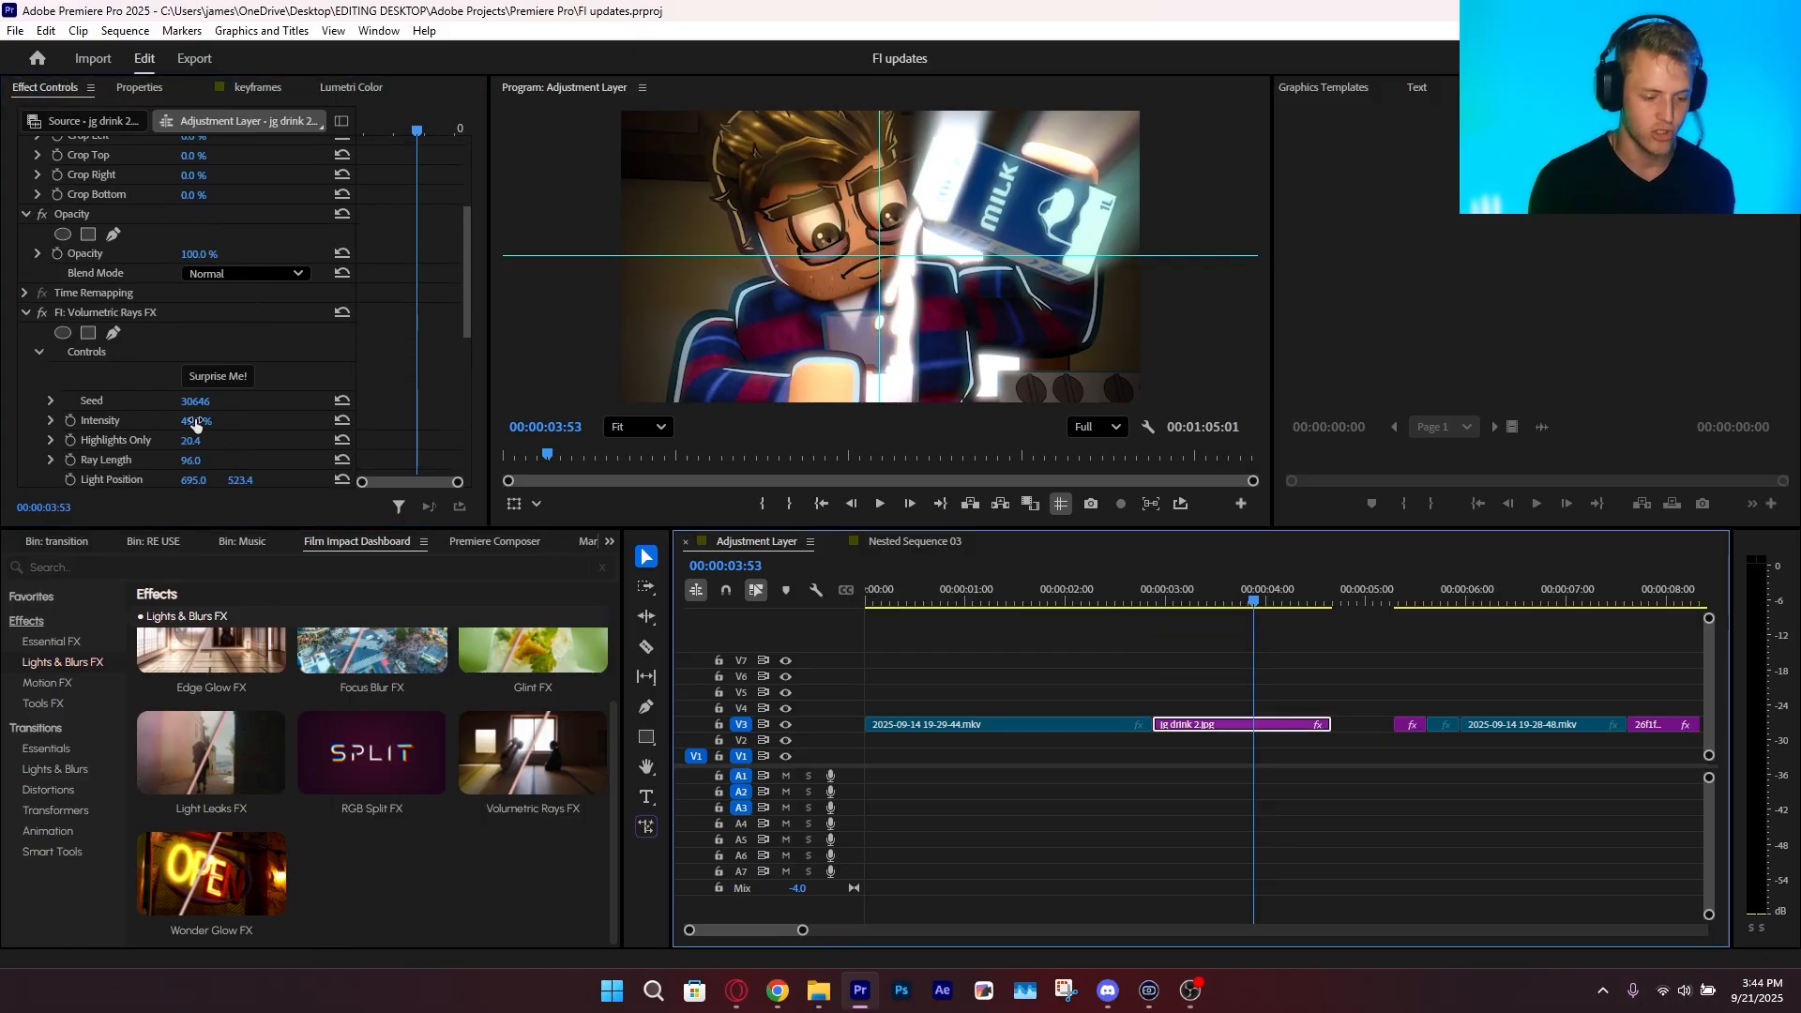
click(217, 376)
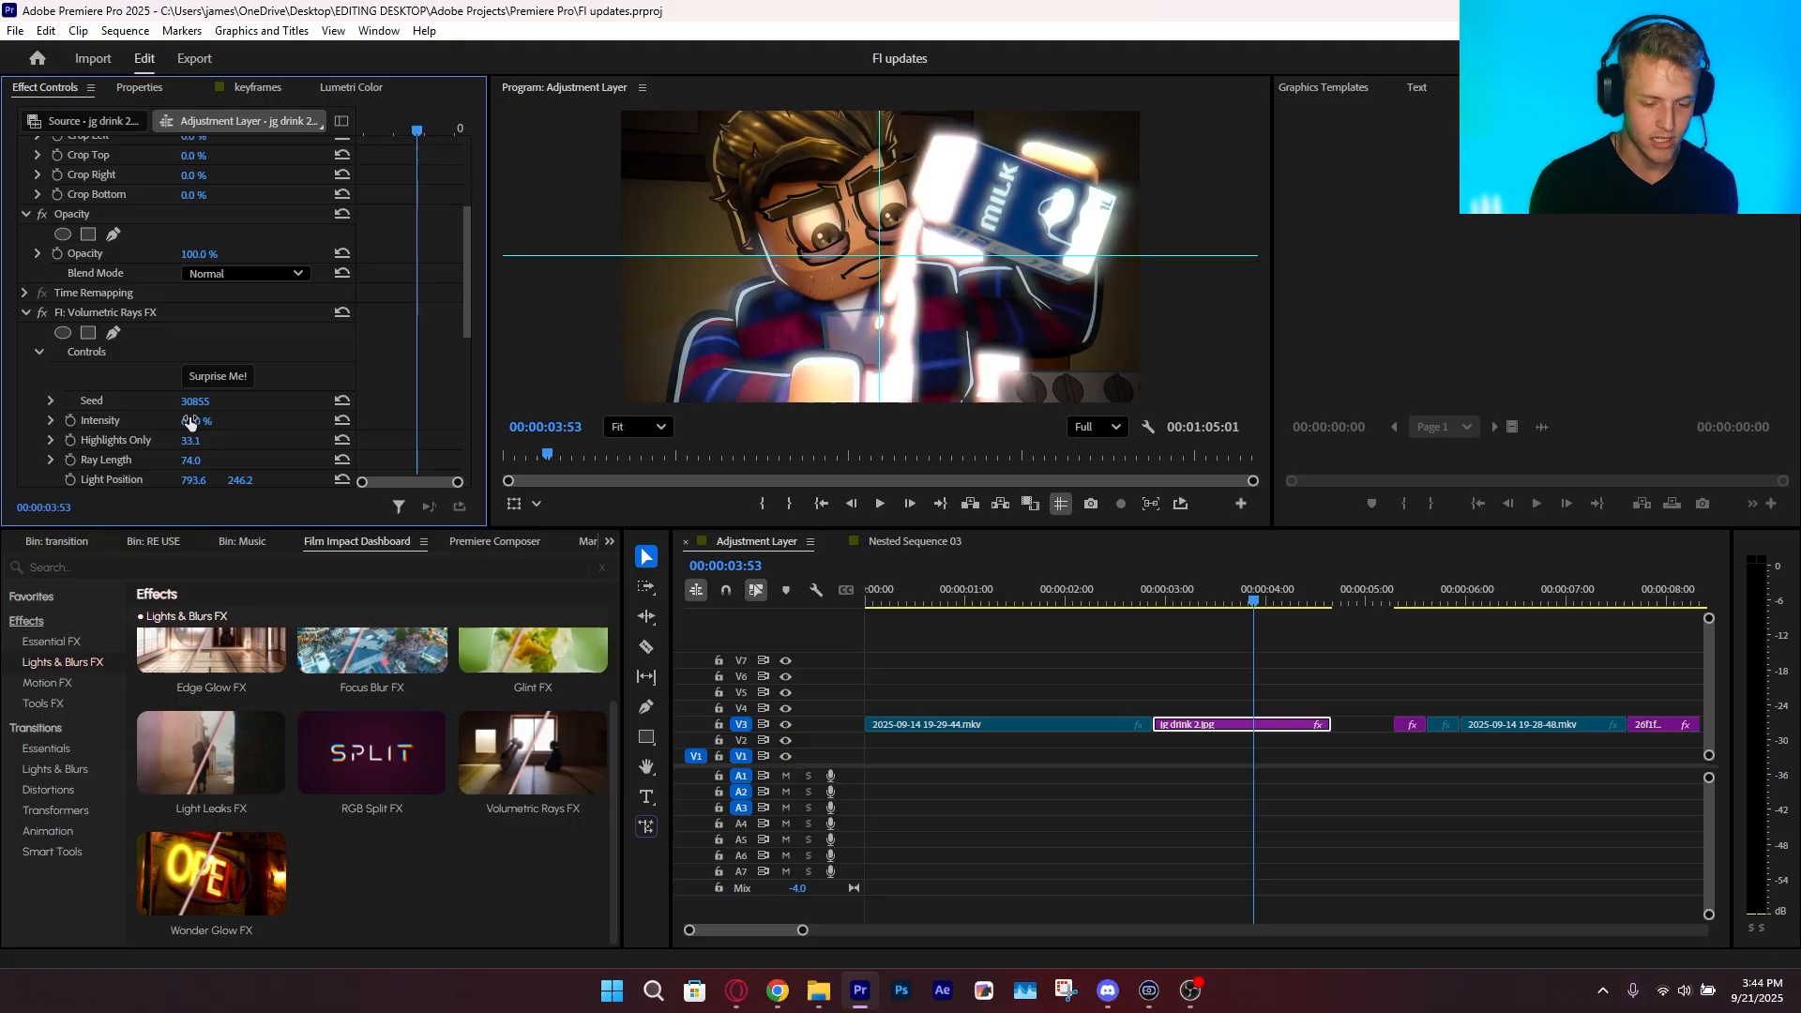
key(ctrl+s)
scroll(222, 431, down, 4)
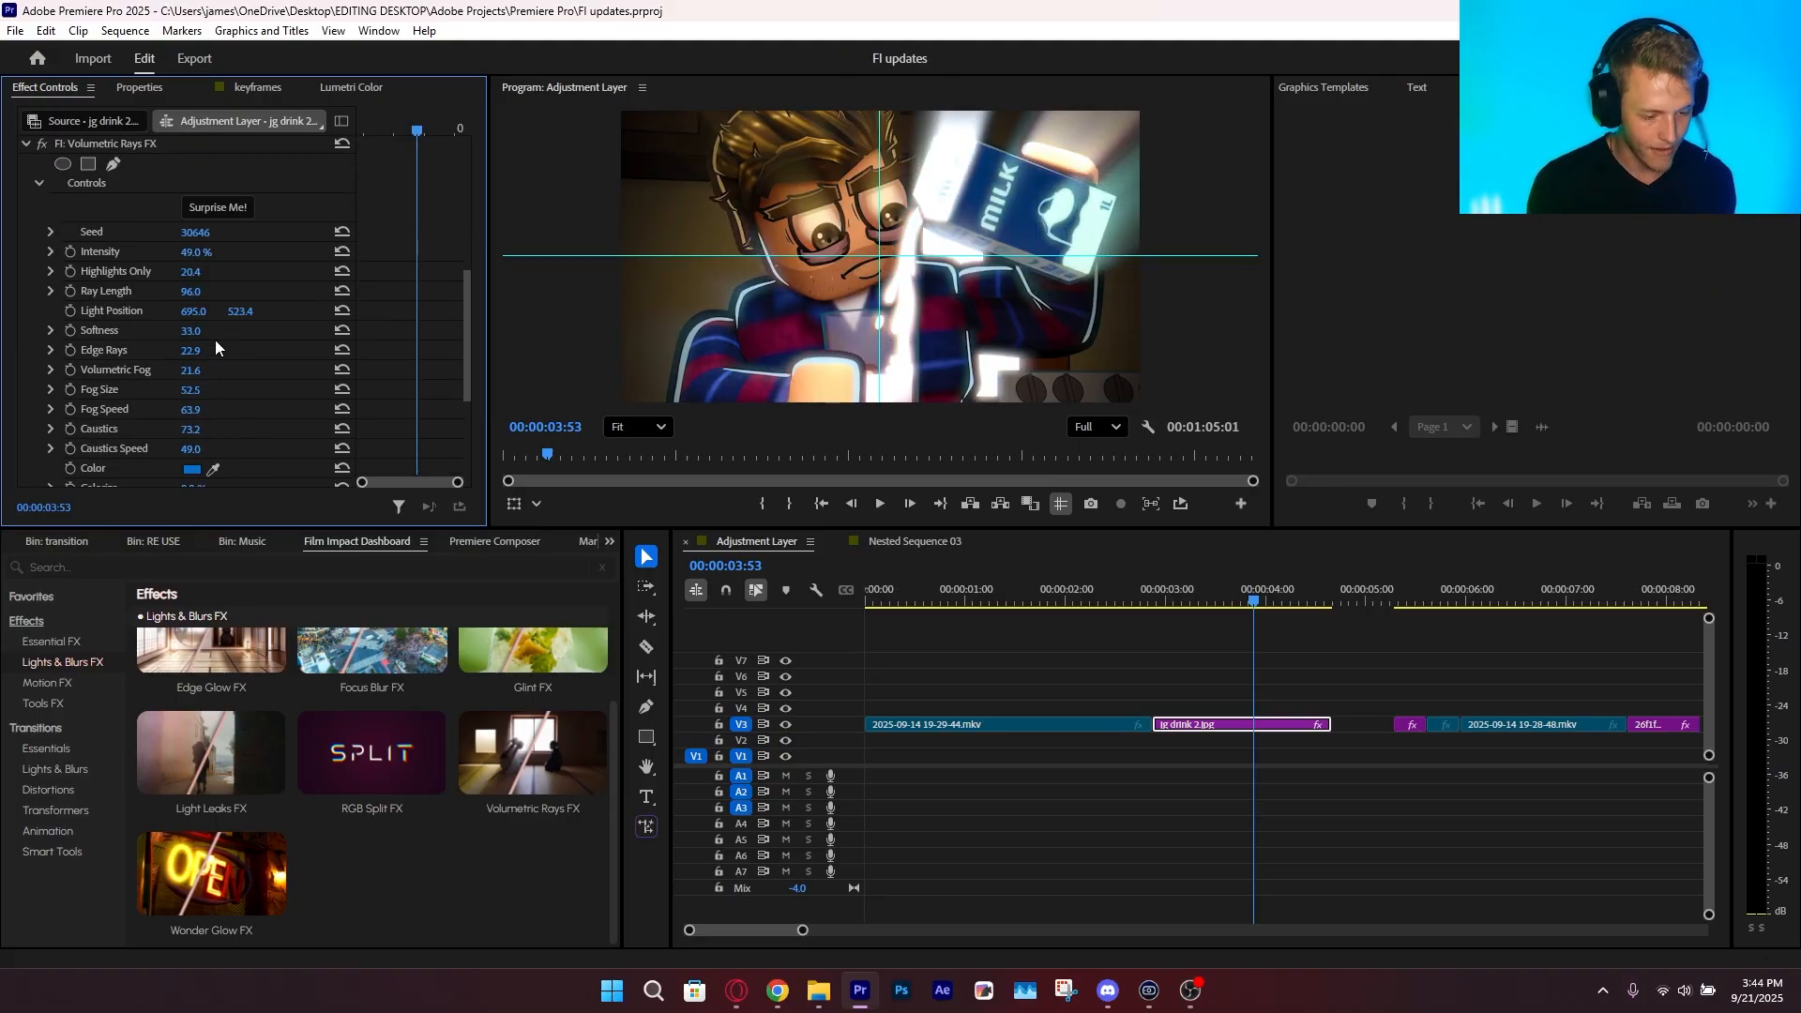
Randomize Volumetric Rays FX several times with Surprise Me to compare different ray looks on the jg drink 2.jpg clip
click(212, 208)
click(207, 230)
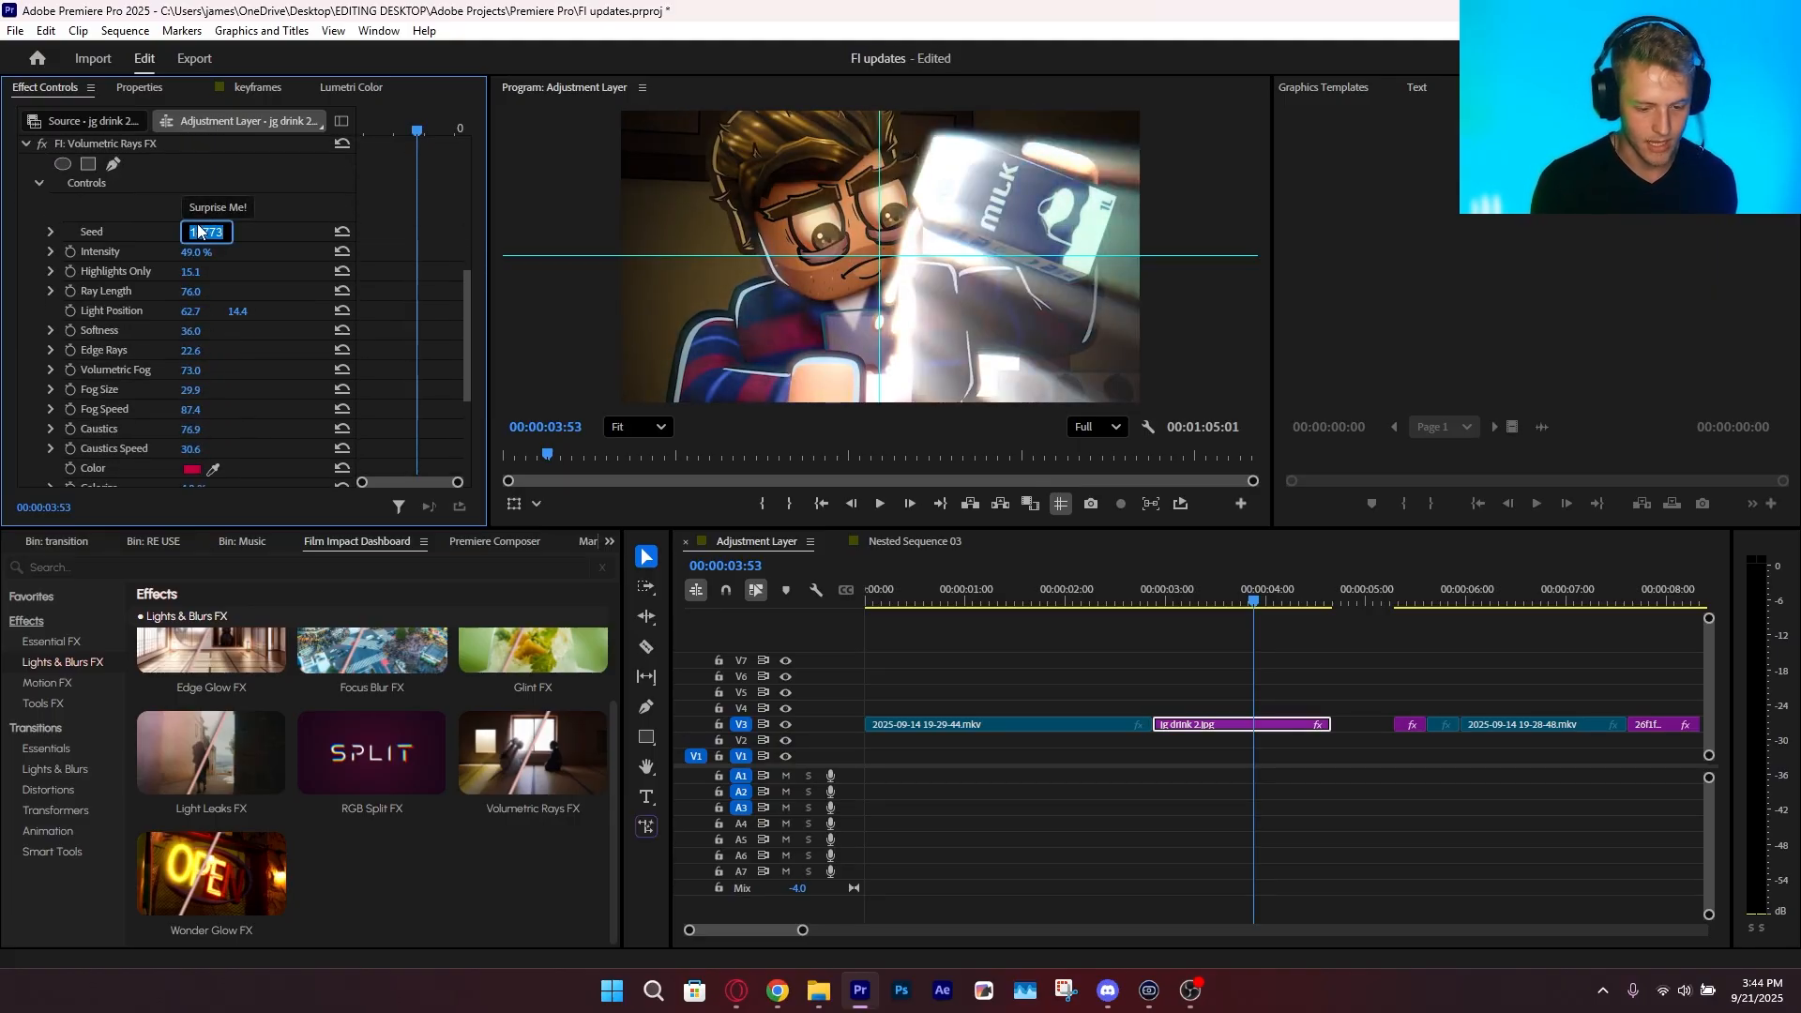
click(212, 207)
click(212, 206)
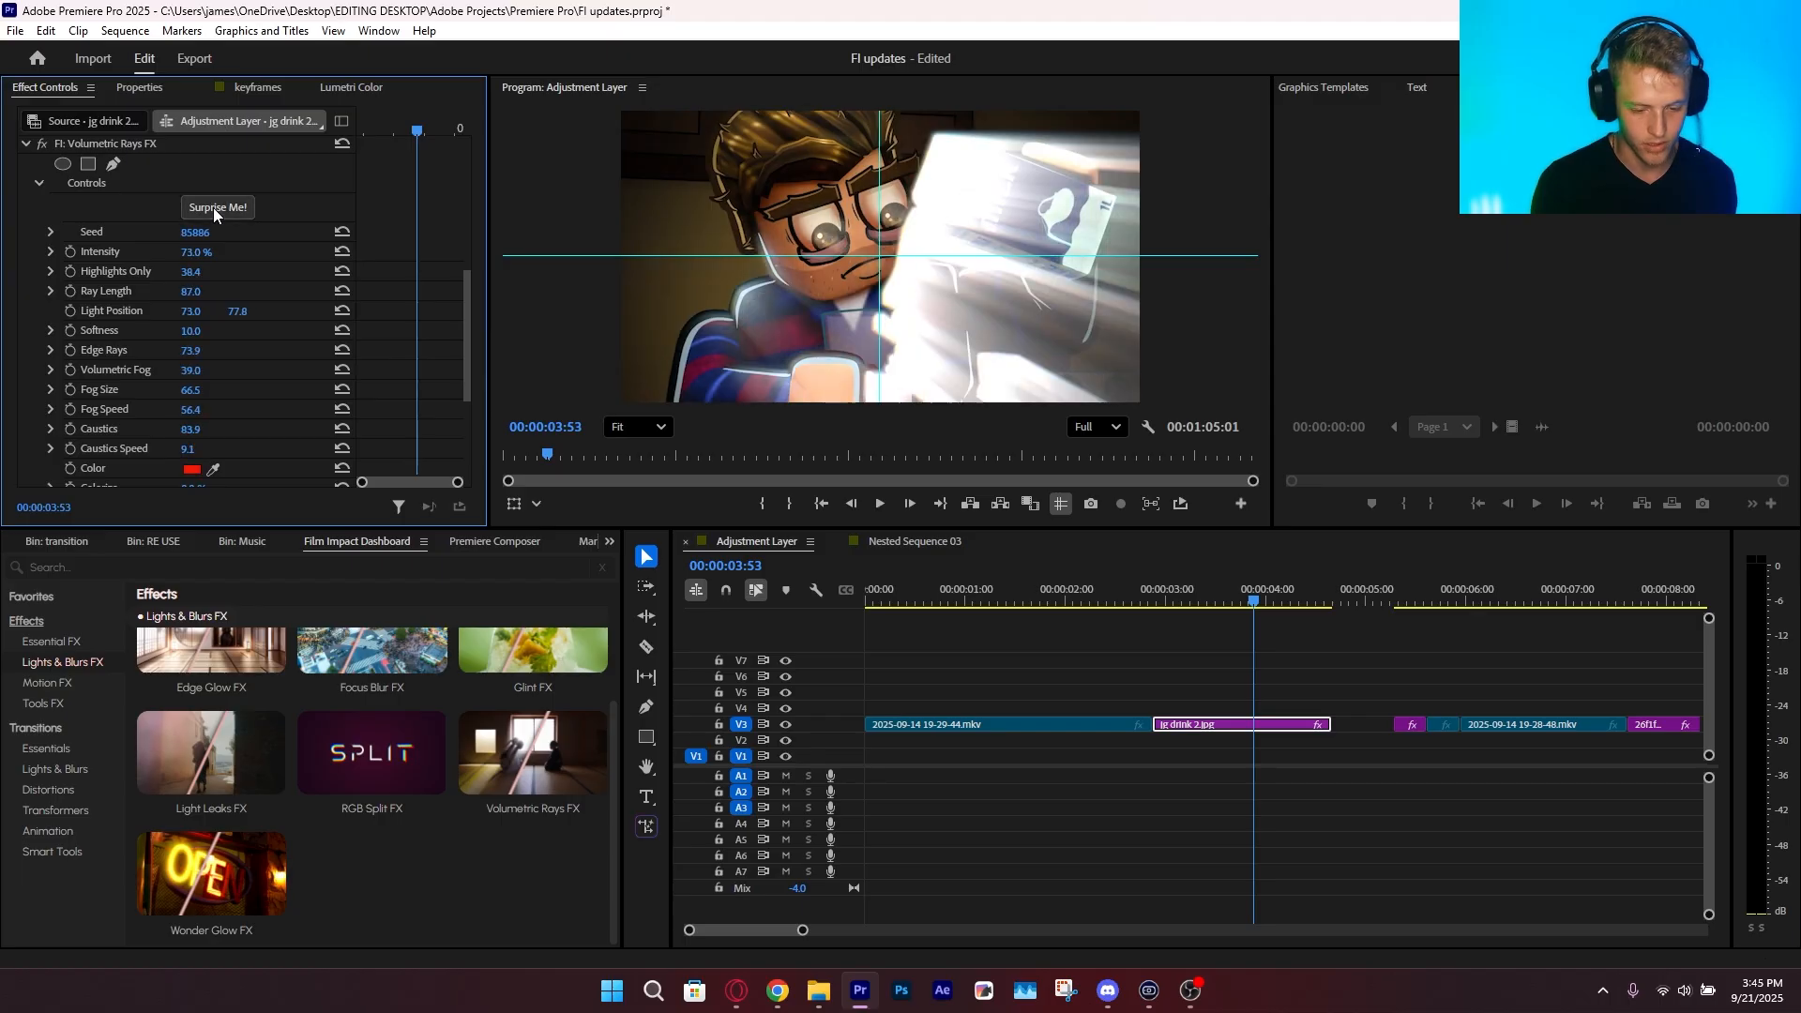
scroll(195, 403, down, 4)
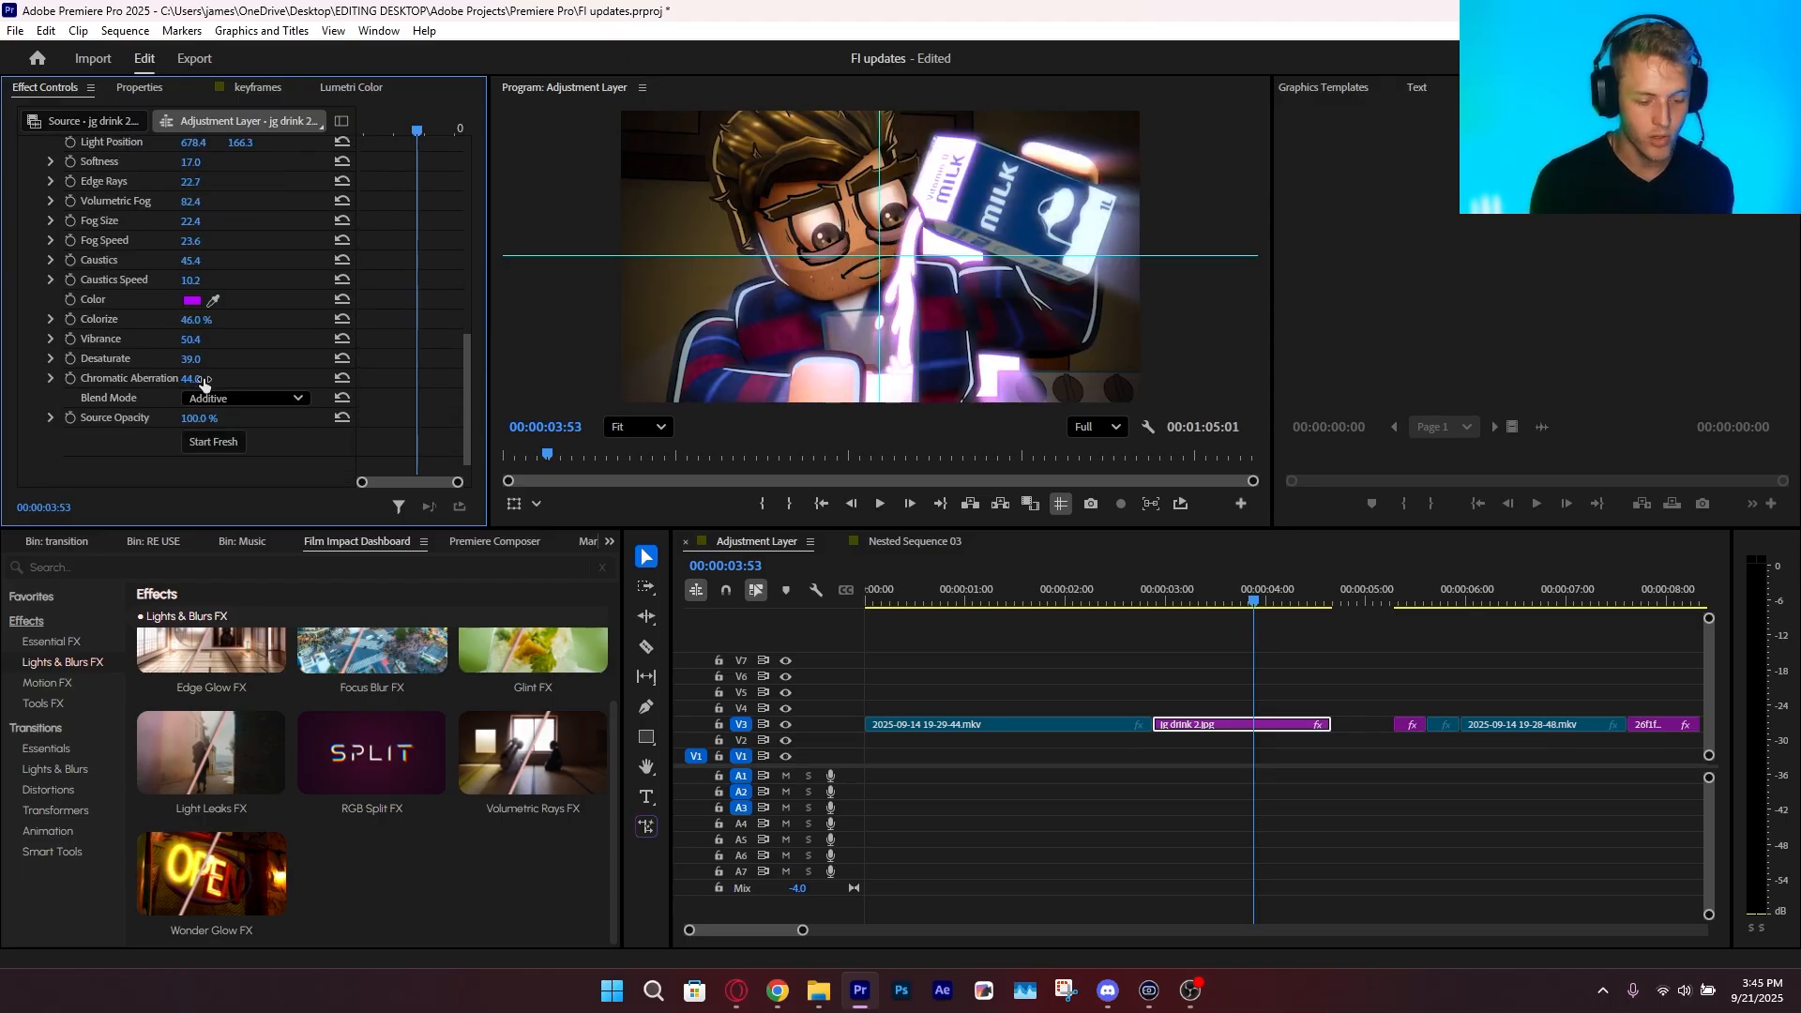
Set Chromatic Aberration in Volumetric Rays FX to 85, inspect the milk carton up close and fit the preview again
drag(192, 379, 225, 358)
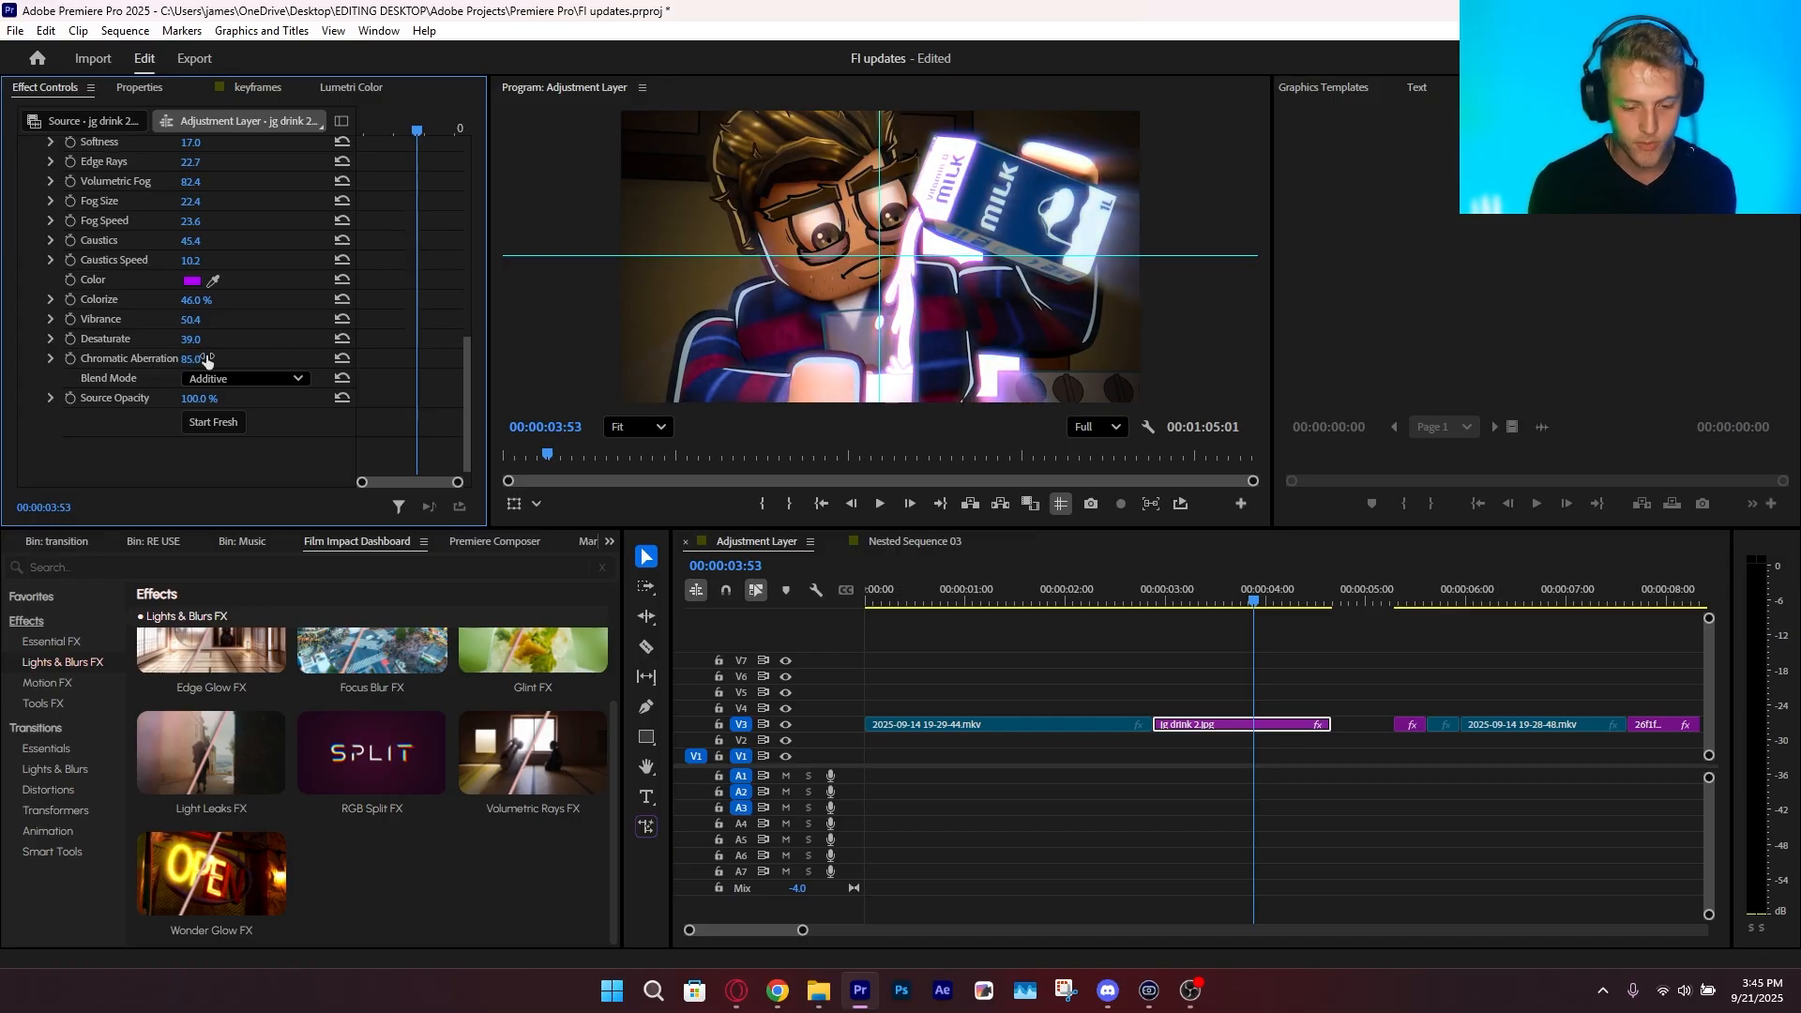
scroll(982, 158, up, 7)
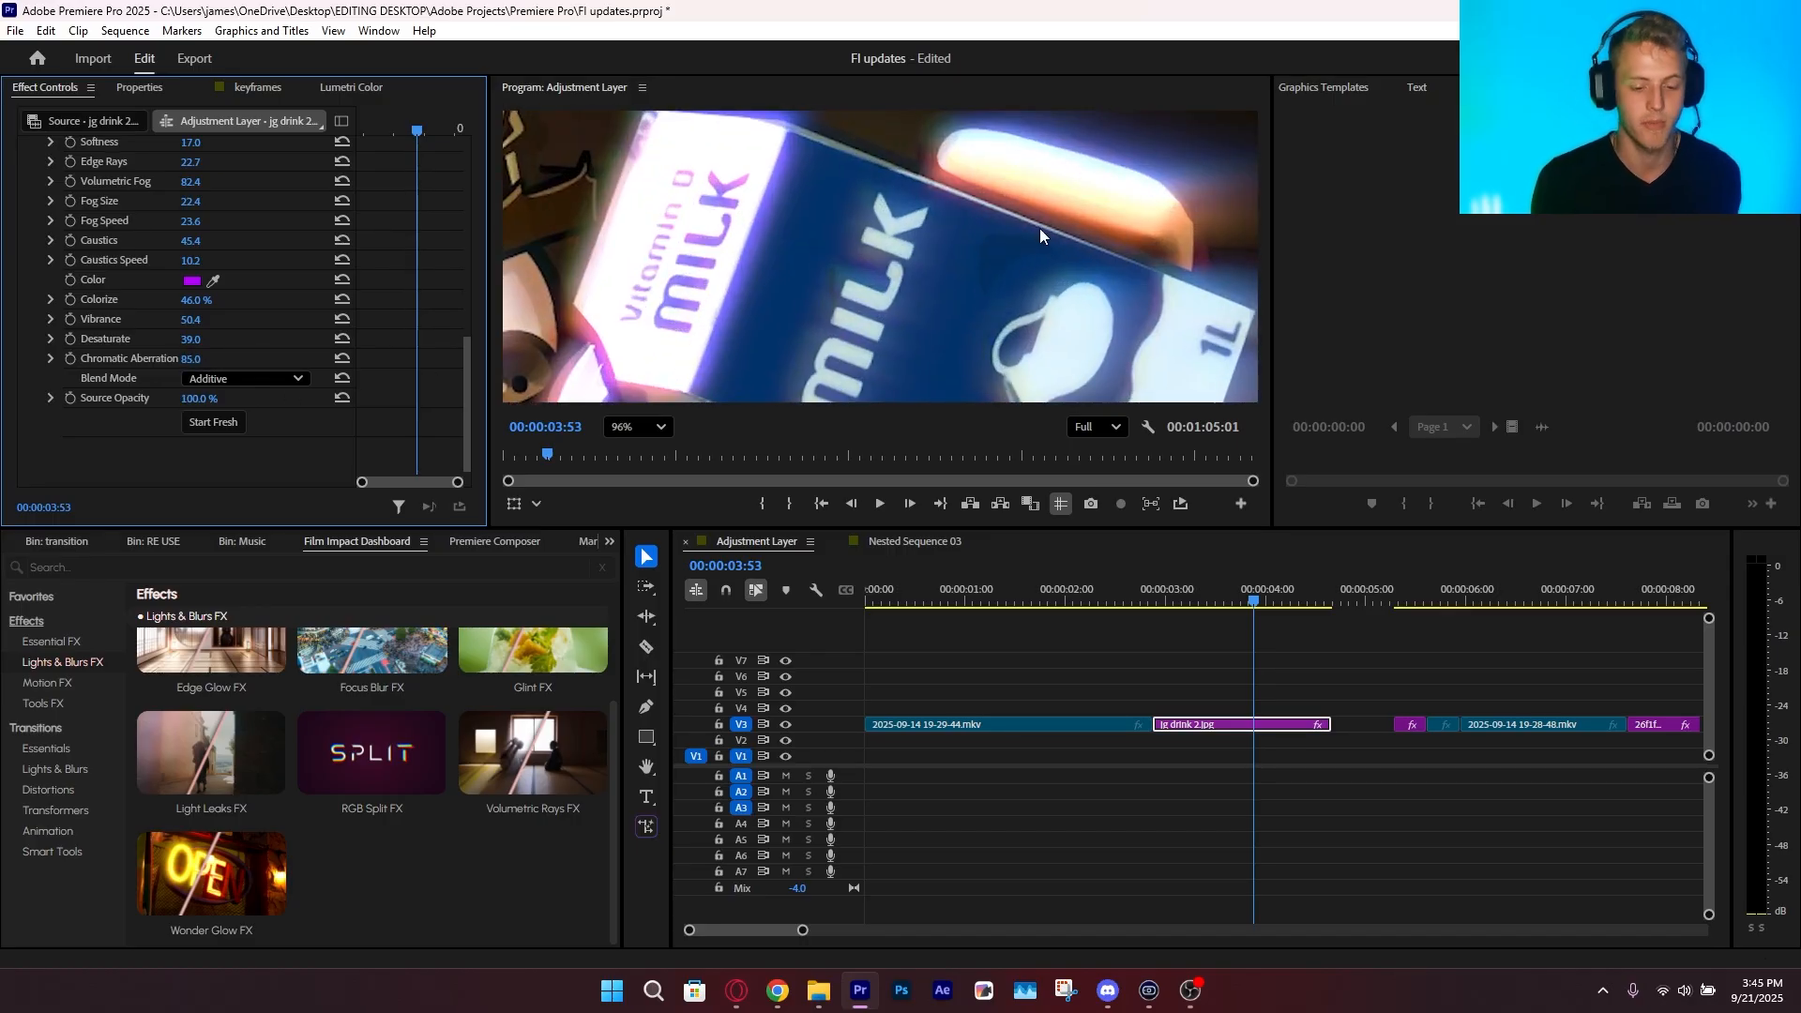
drag(1039, 228, 1008, 266)
click(637, 427)
click(629, 449)
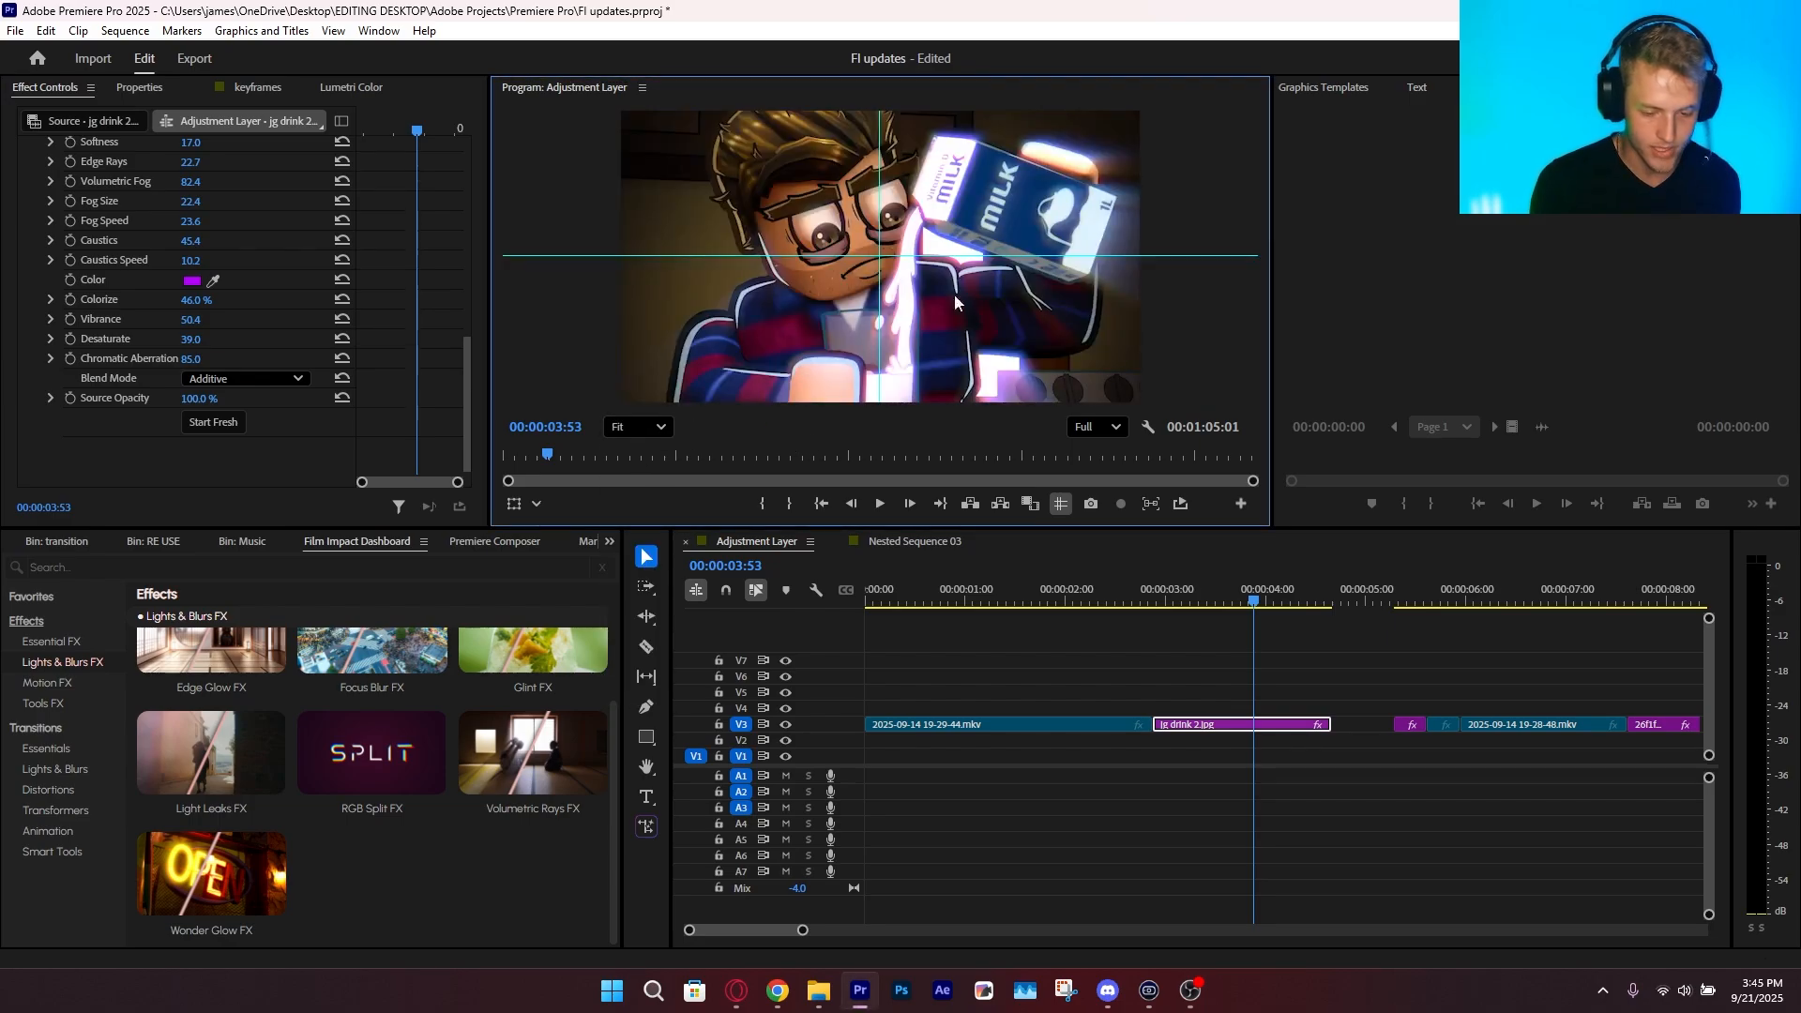
Replace Volumetric Rays FX with Wonder Glow FX on the jg drink 2.jpg clip
key(Delete)
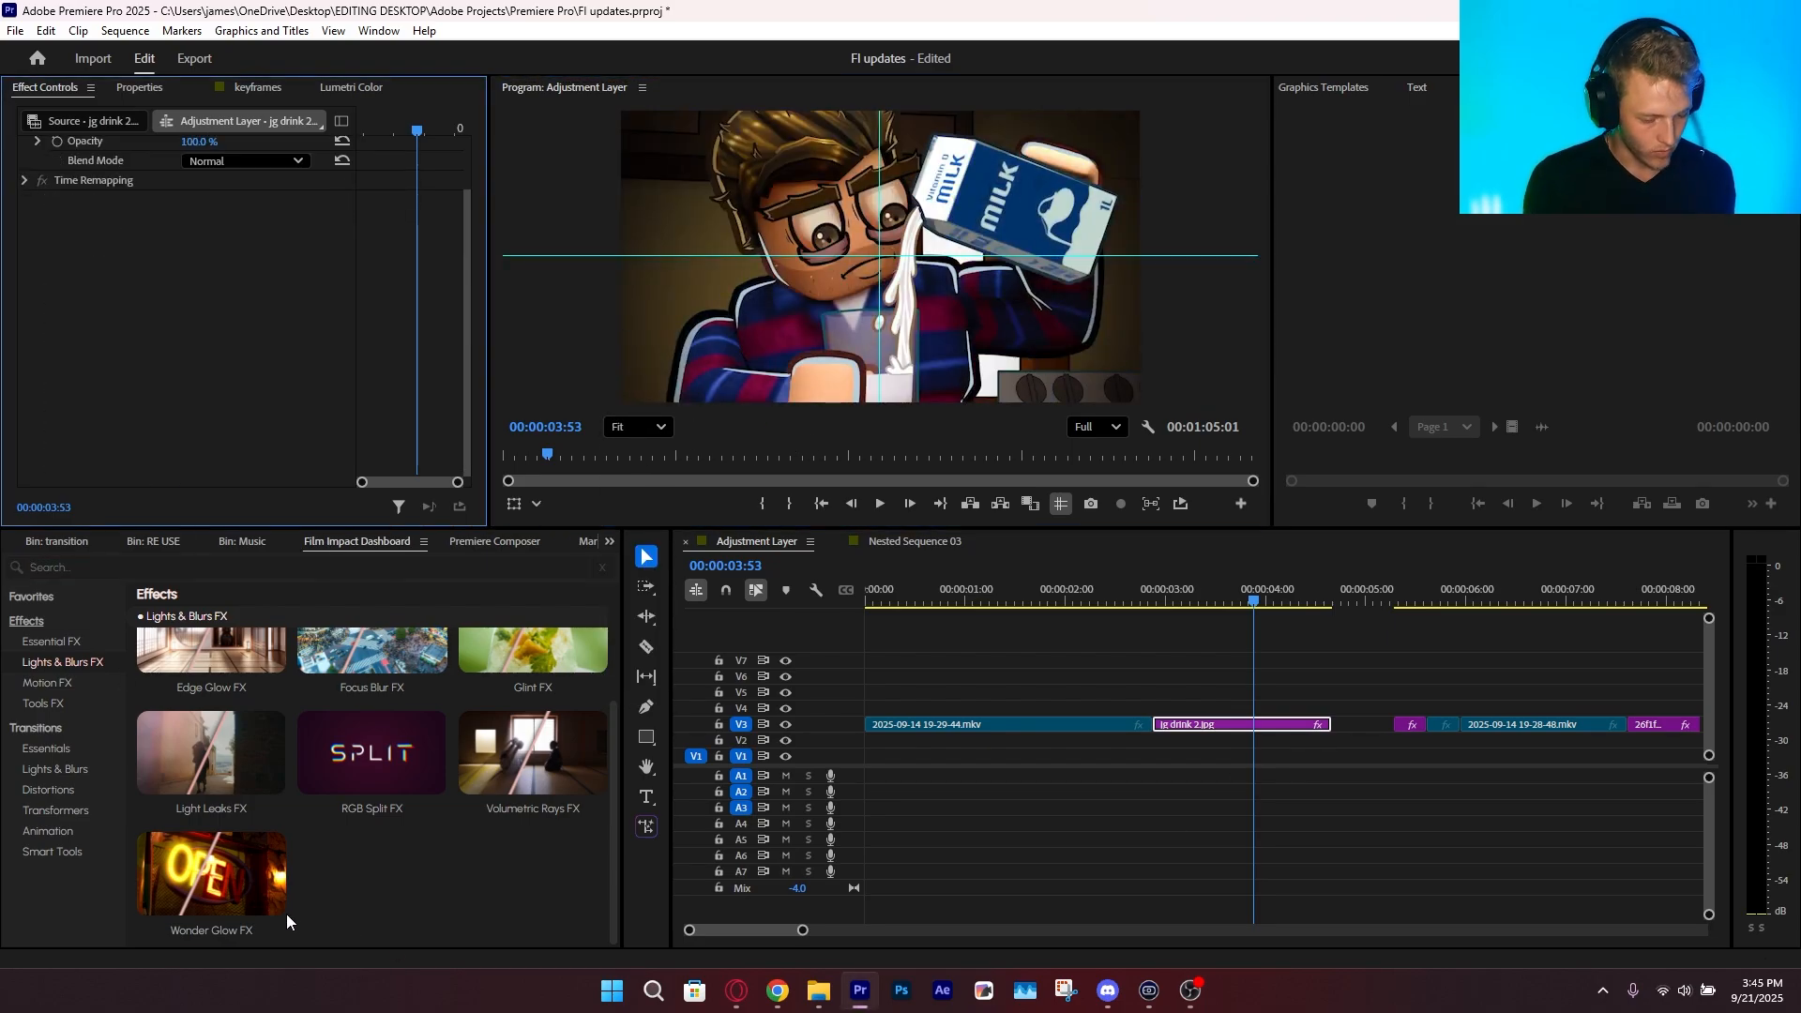
click(223, 938)
scroll(142, 458, up, 6)
scroll(147, 455, down, 5)
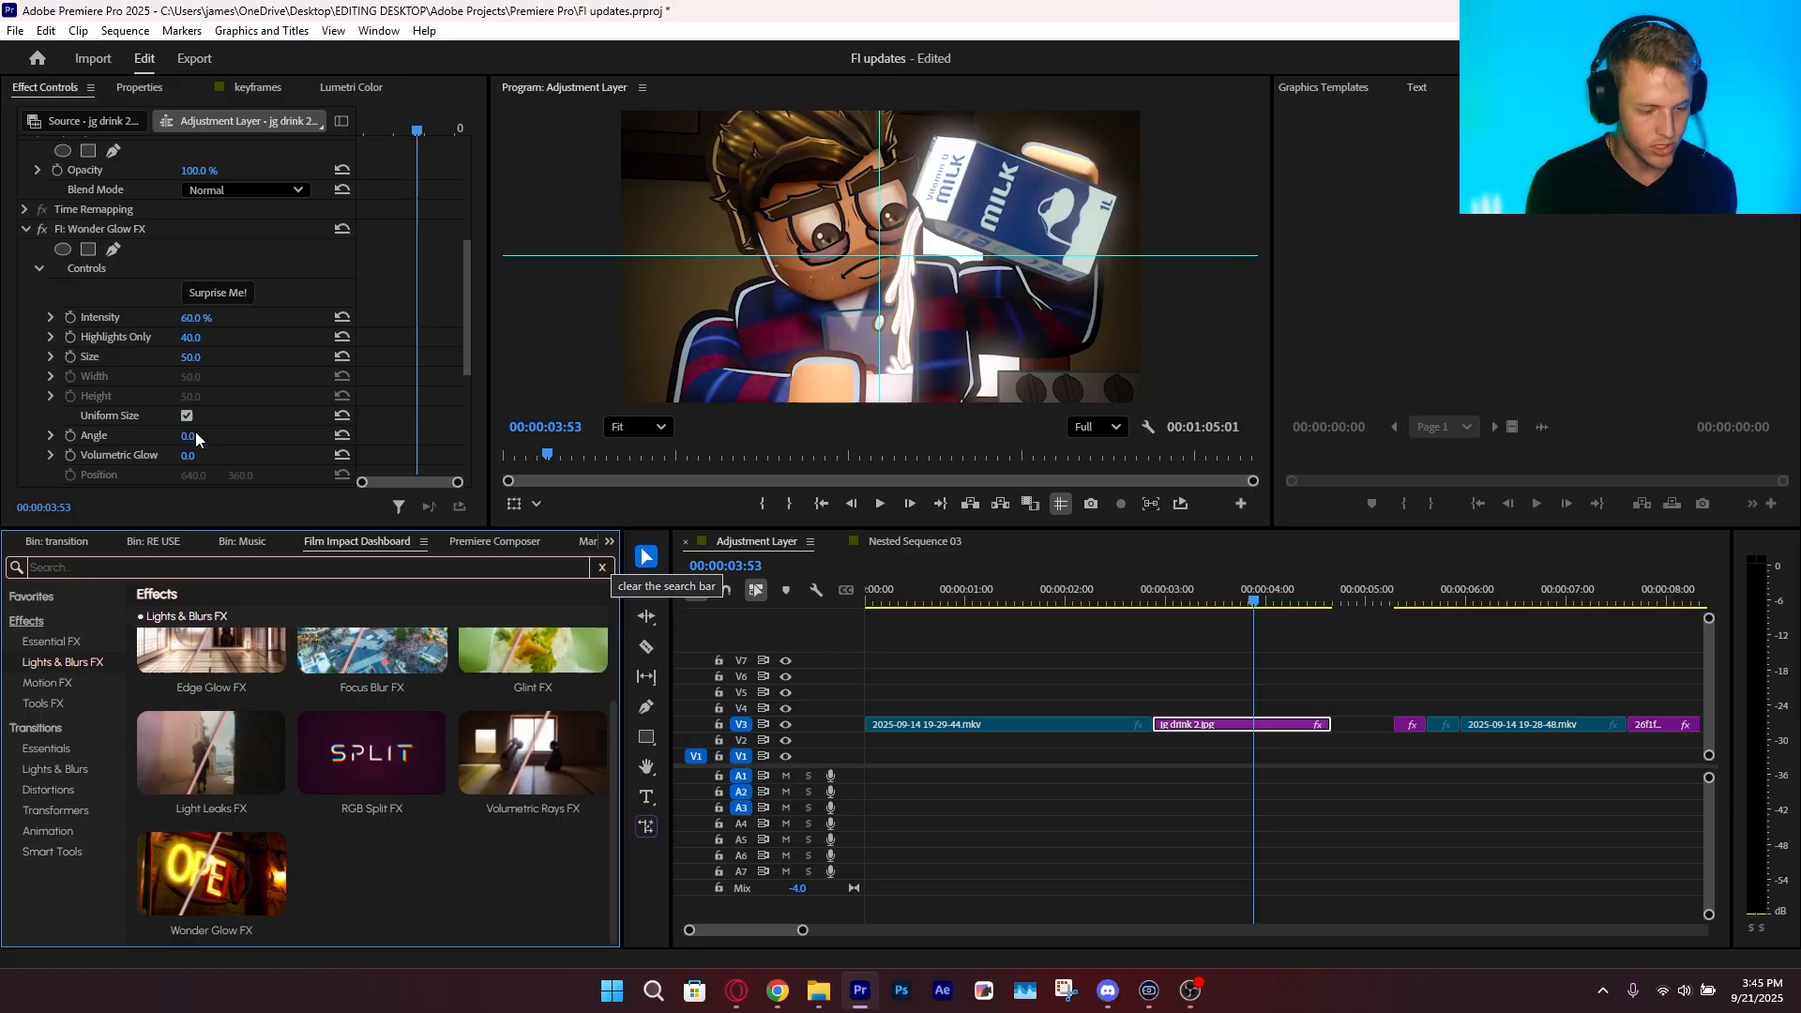
Randomize Wonder Glow FX several times with Surprise Me and review its glow and color settings
click(244, 293)
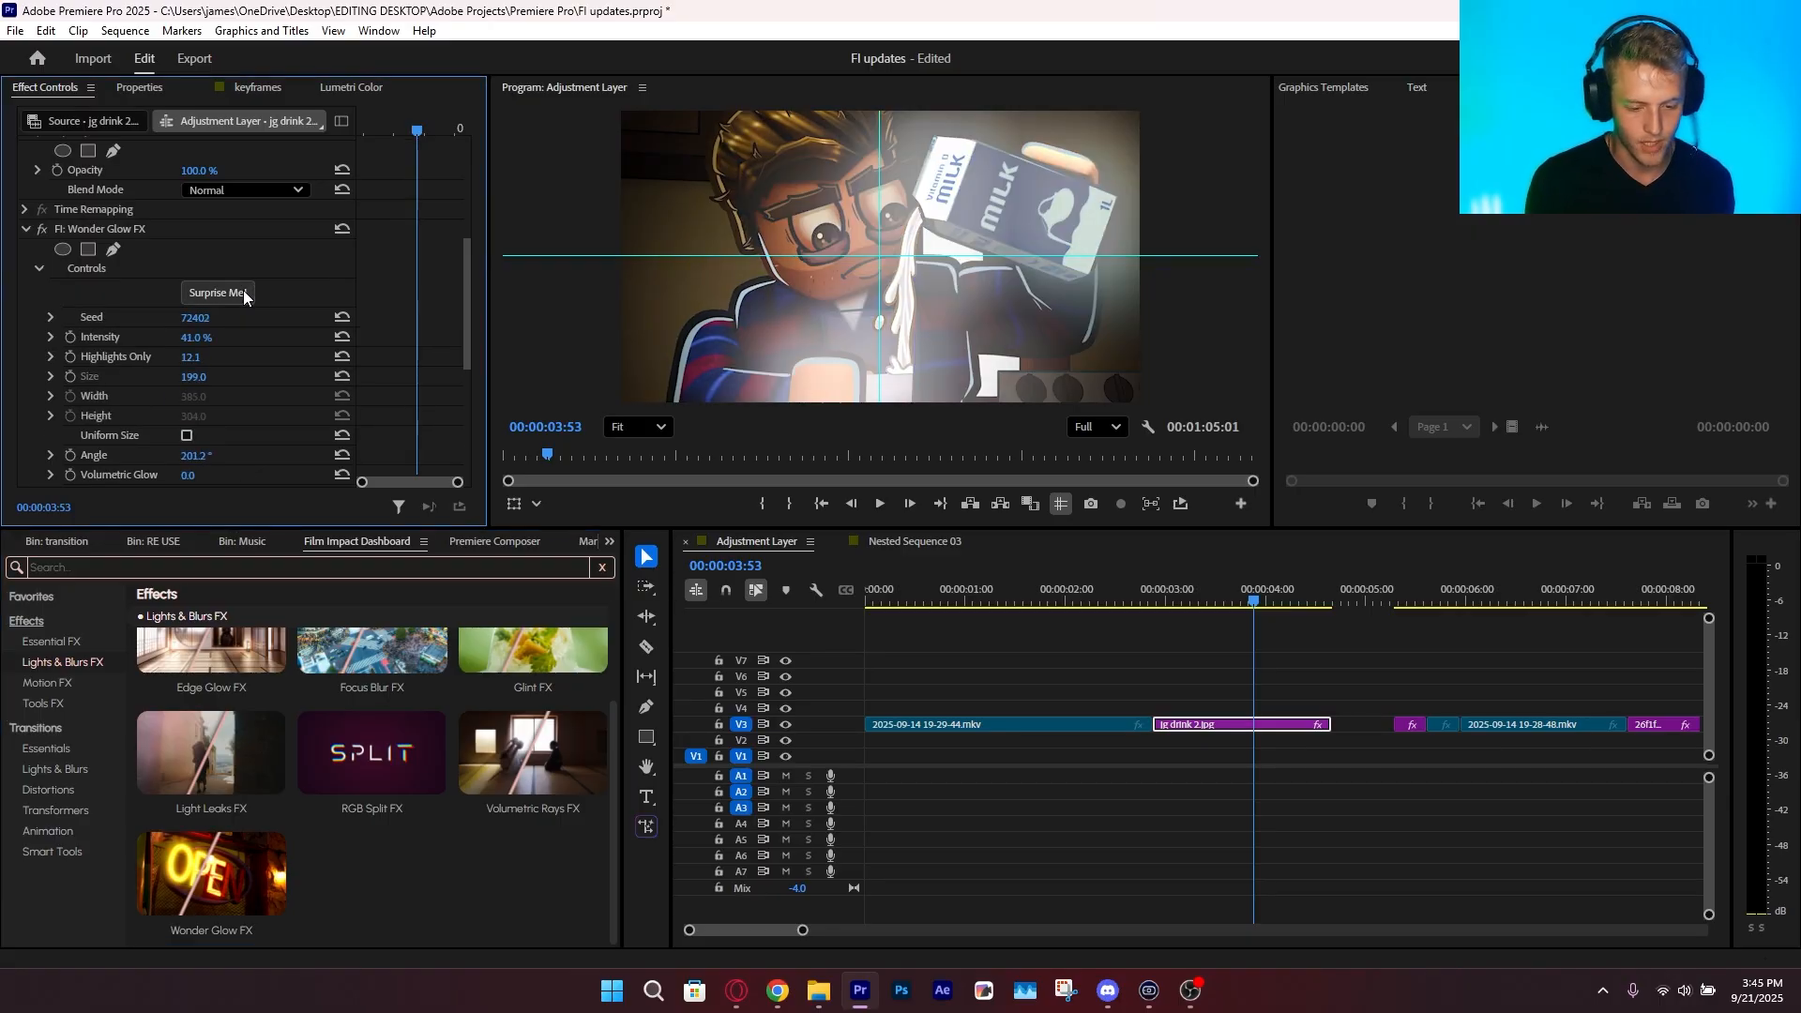
click(244, 291)
click(243, 292)
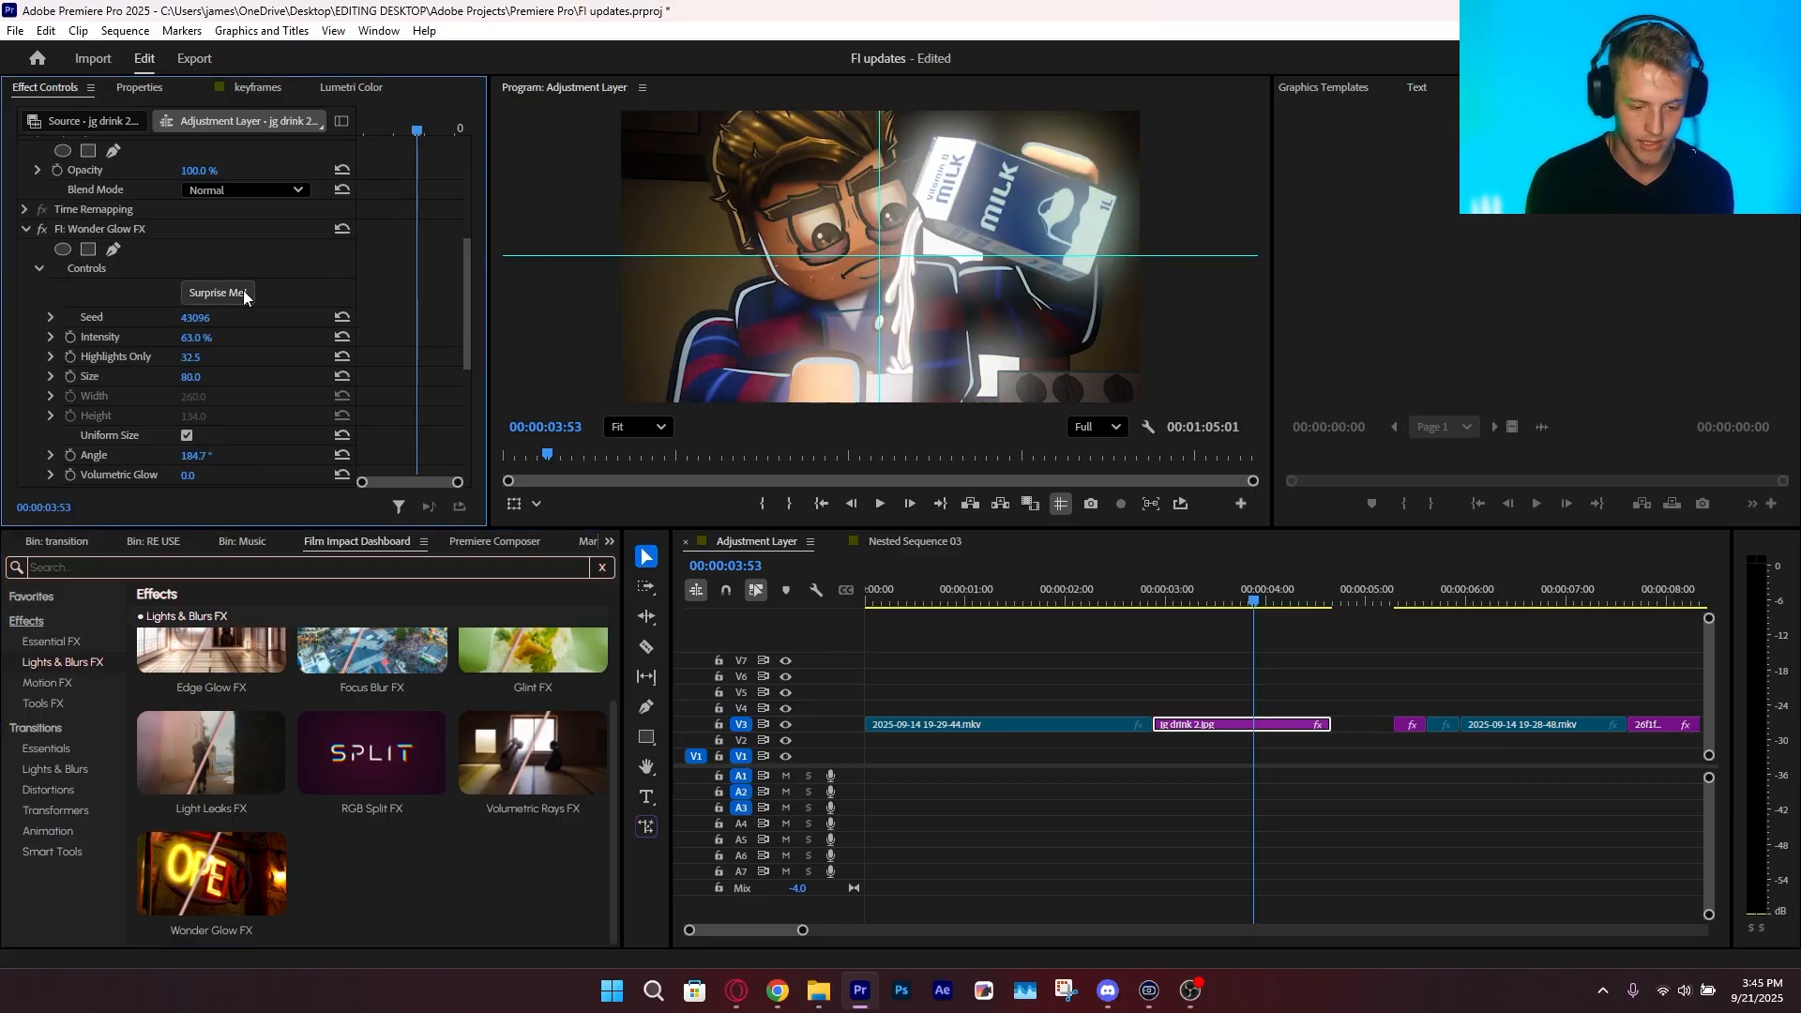
click(244, 293)
scroll(223, 399, down, 3)
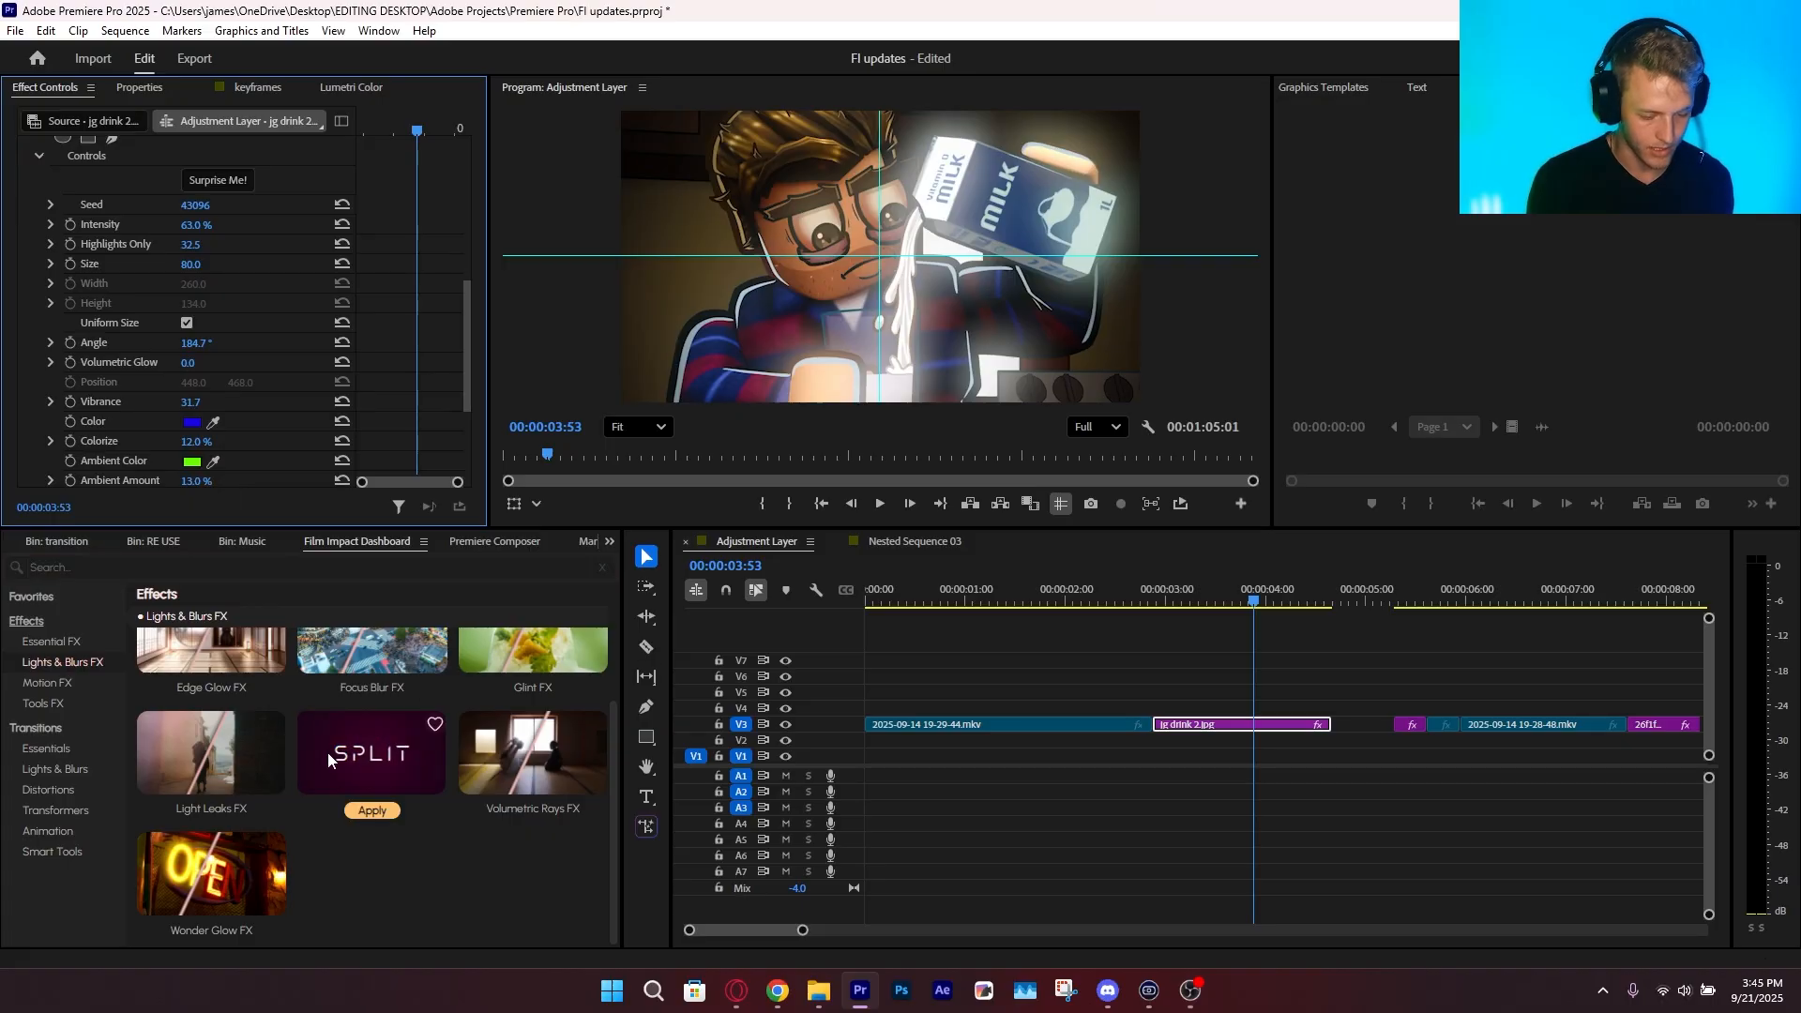
Replace Wonder Glow FX with Light Leaks FX on the jg drink 2.jpg clip and scrub through the result
click(212, 884)
click(205, 809)
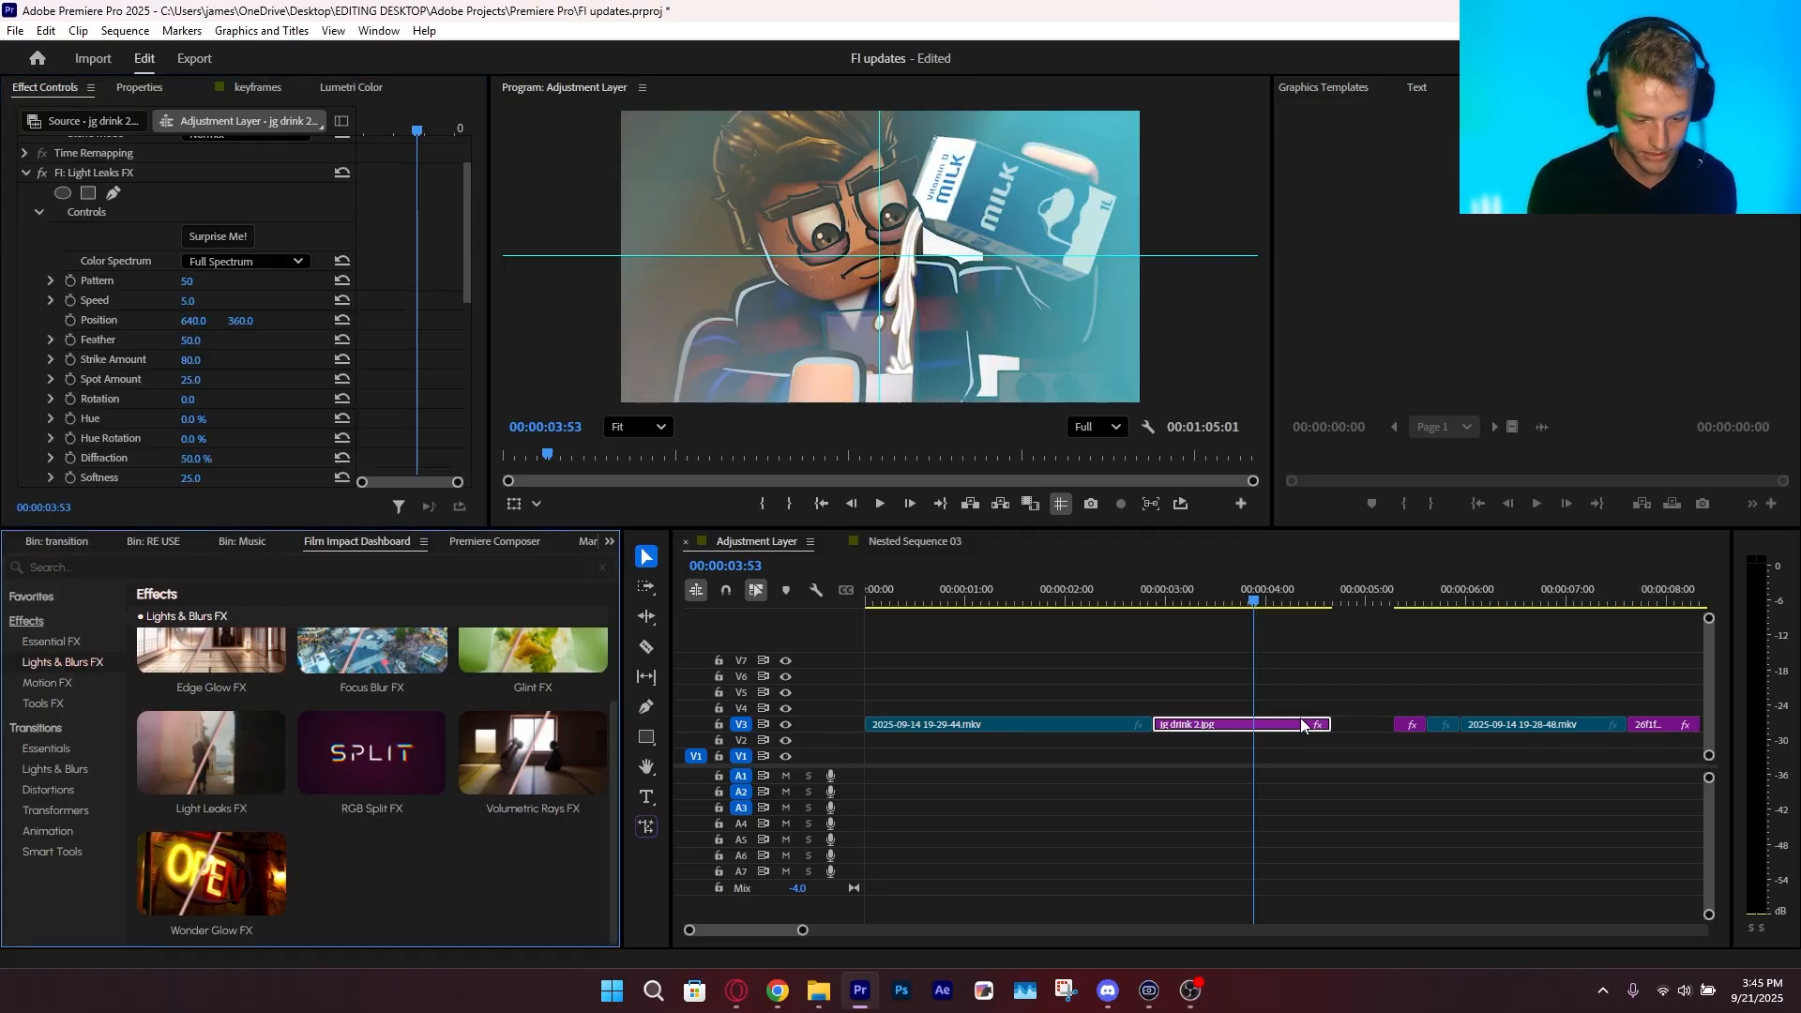
drag(1235, 593, 1225, 656)
Randomize the Light Leaks FX look with Surprise Me and scrub the clip to compare how the leaks move
scroll(200, 244, up, 5)
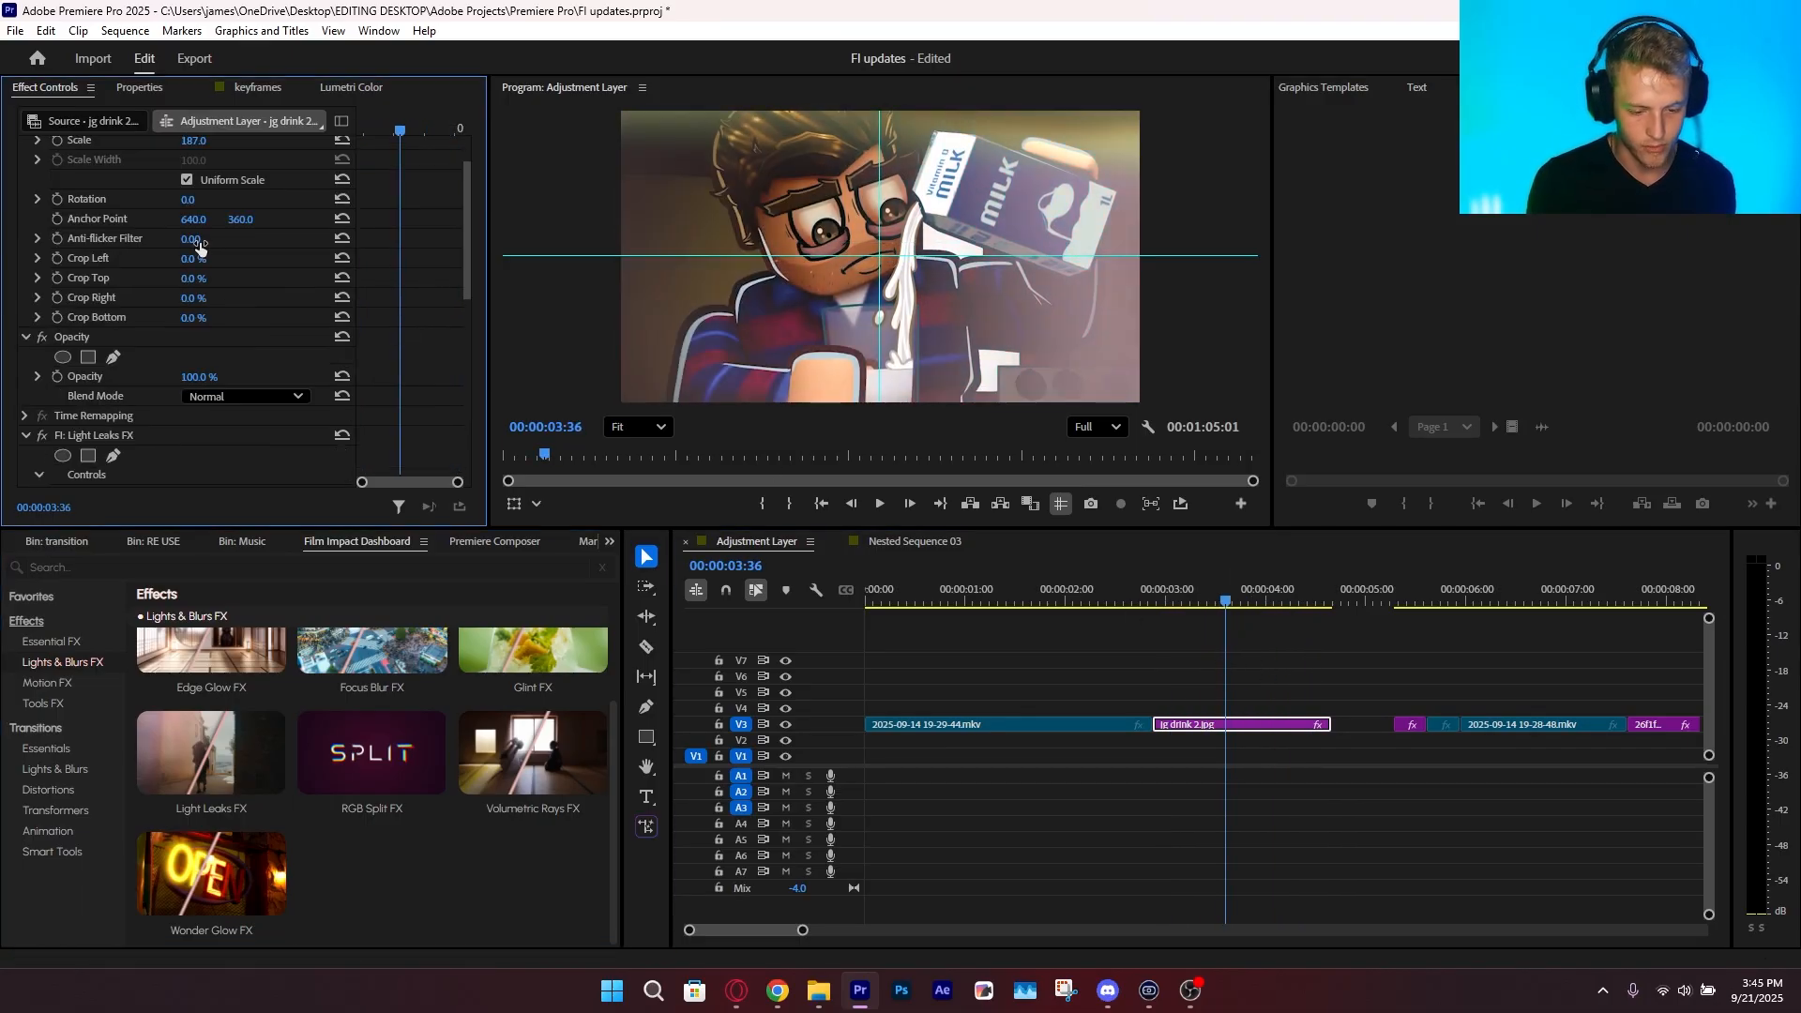
mouse_move(1210, 595)
mouse_down()
mouse_move(1359, 618)
mouse_move(1196, 592)
mouse_move(1275, 621)
mouse_move(1192, 614)
mouse_up()
scroll(130, 407, down, 4)
scroll(125, 439, down, 4)
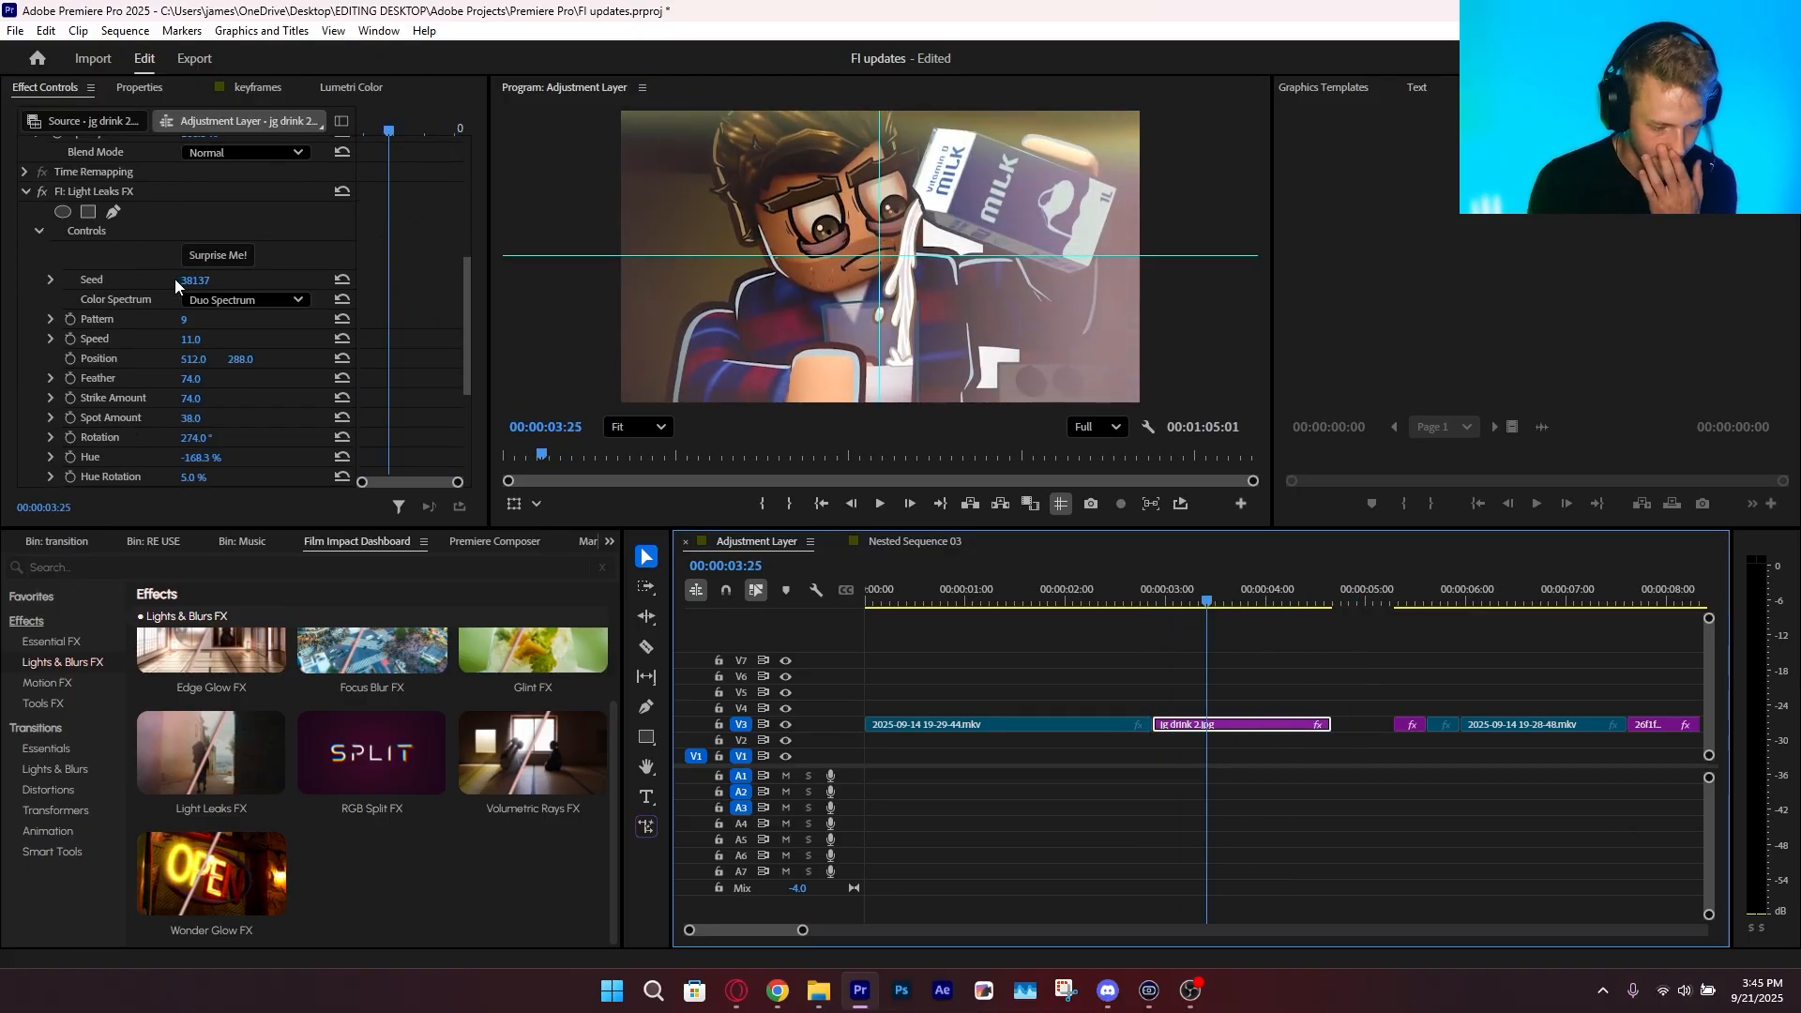
click(221, 261)
Set the Light Leaks FX Color Spectrum to Full Spectrum and Speed to 100, and play the clip to preview it
click(233, 300)
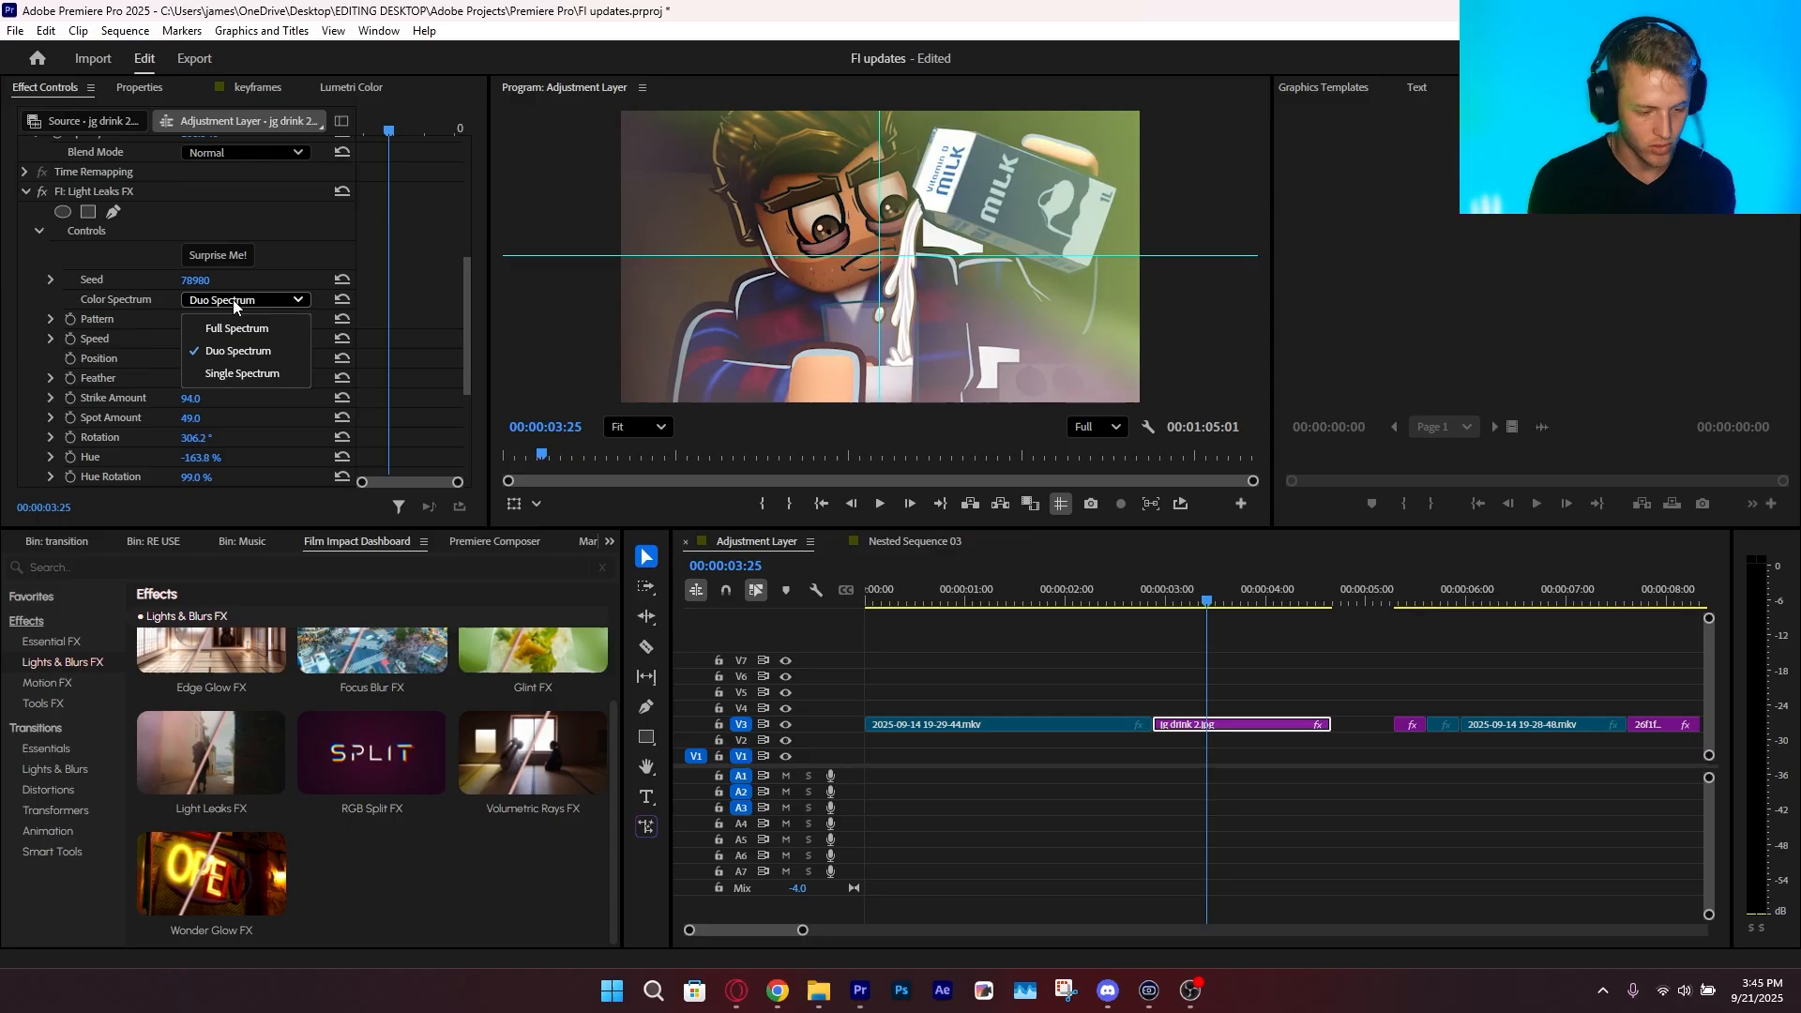
click(238, 328)
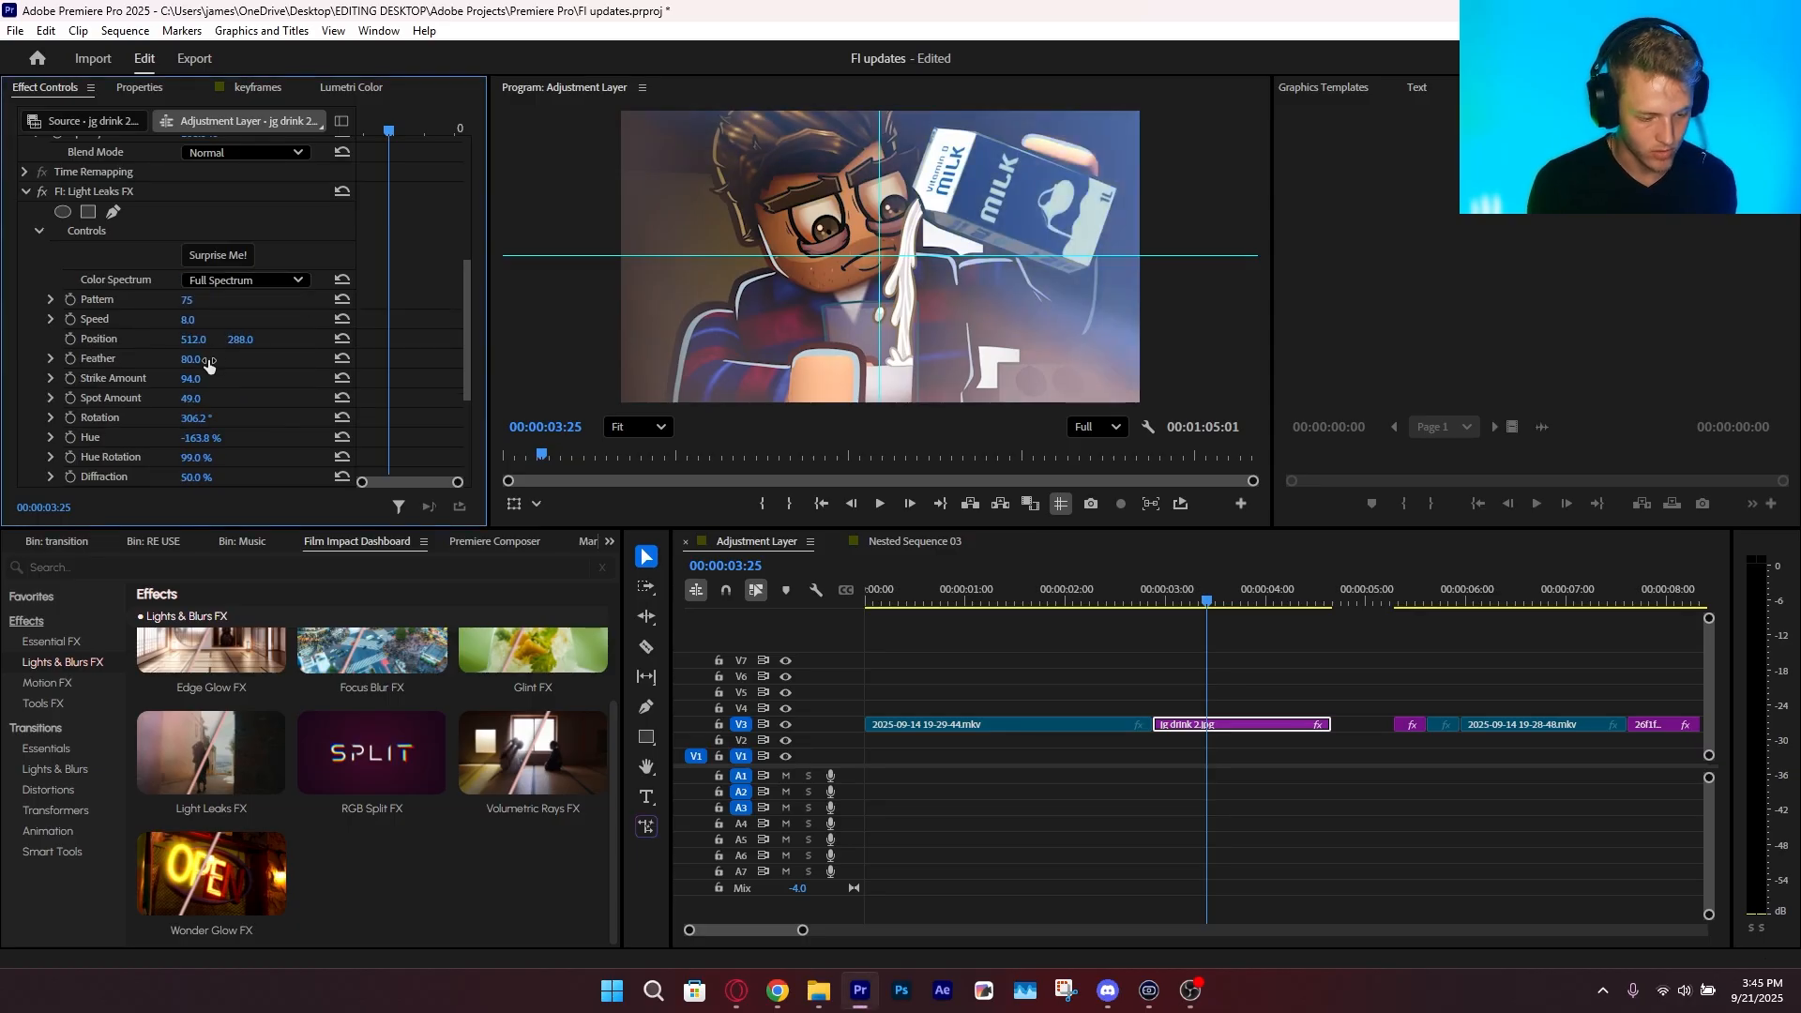
scroll(197, 373, down, 2)
drag(192, 245, 274, 245)
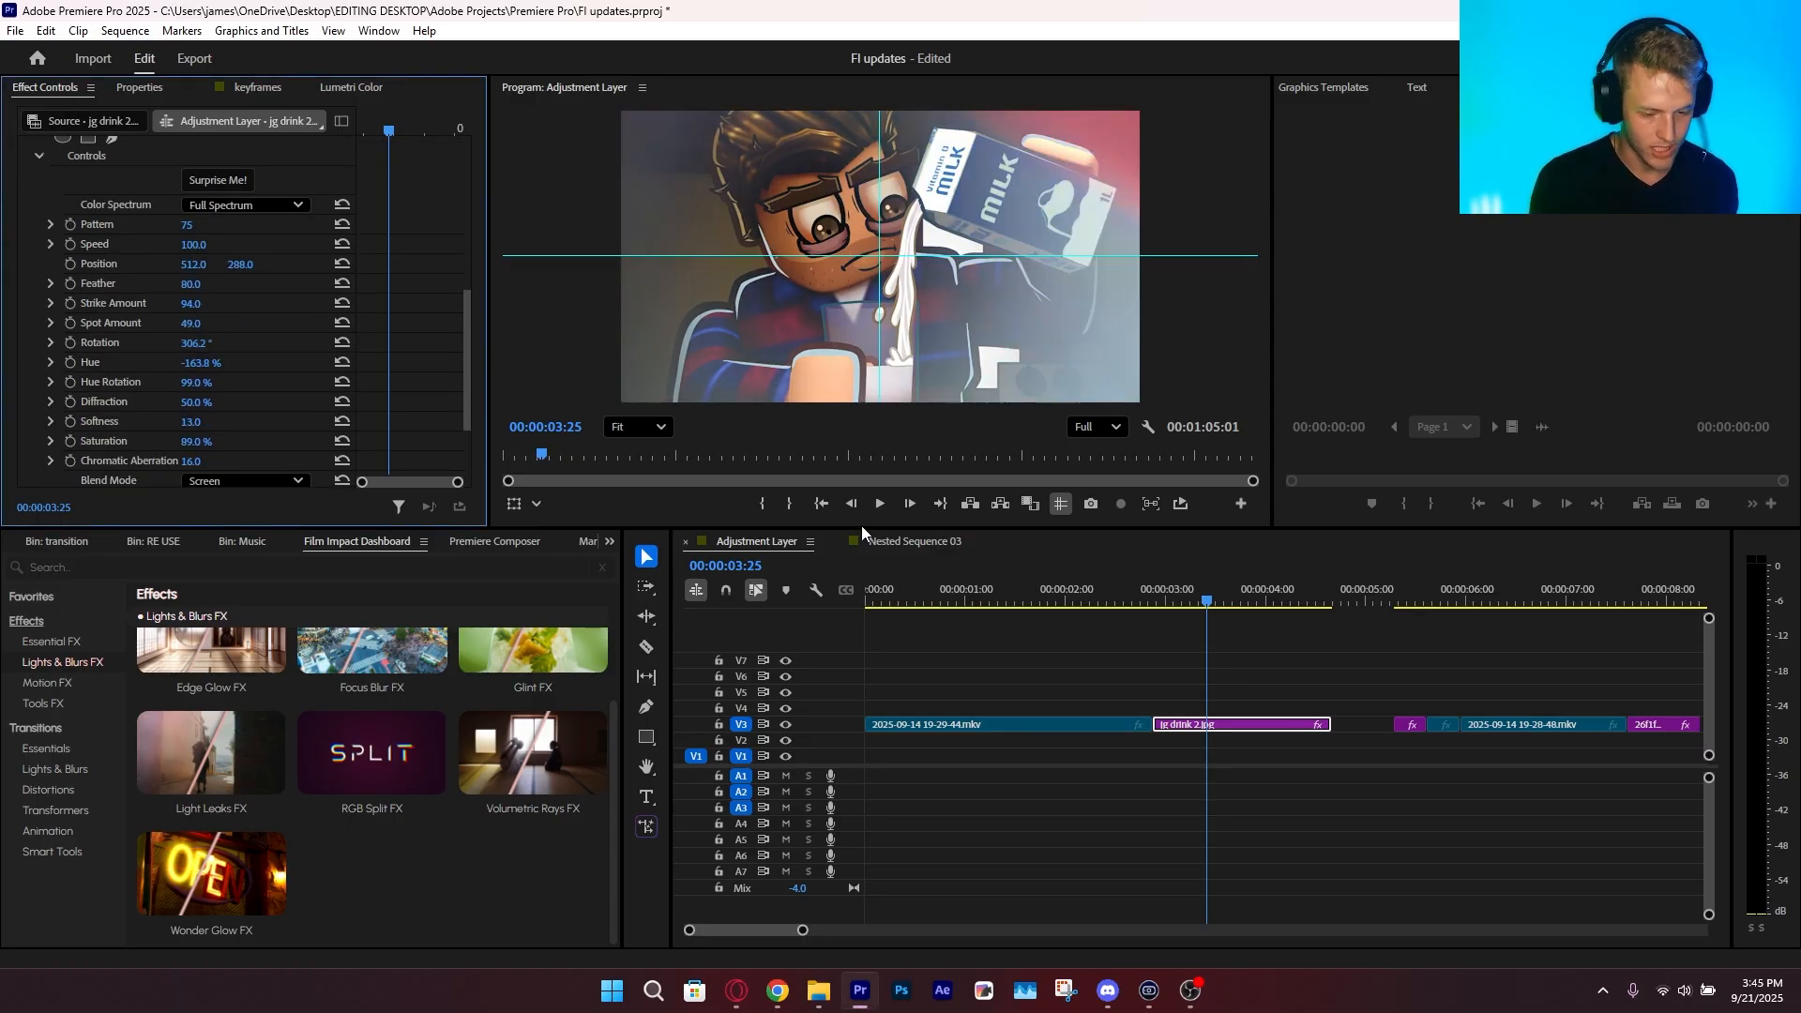
mouse_move(1184, 591)
mouse_down()
mouse_move(1273, 619)
mouse_move(1197, 612)
mouse_up()
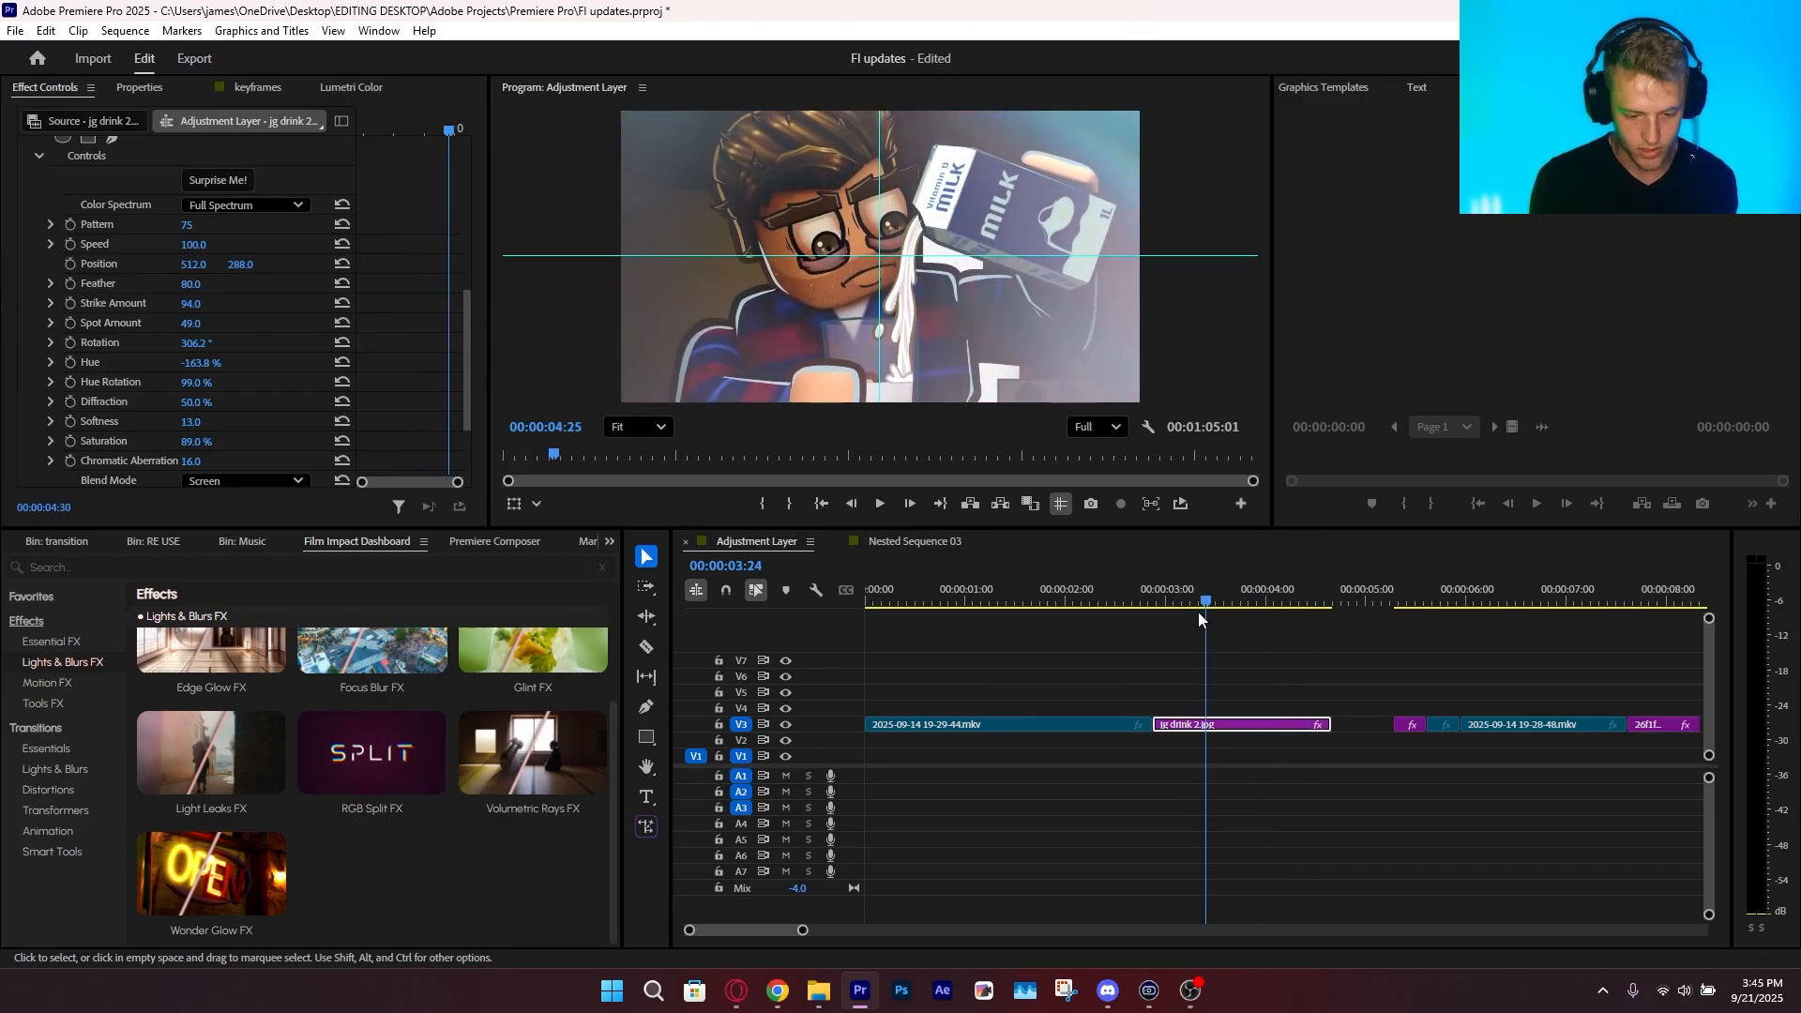
key(space)
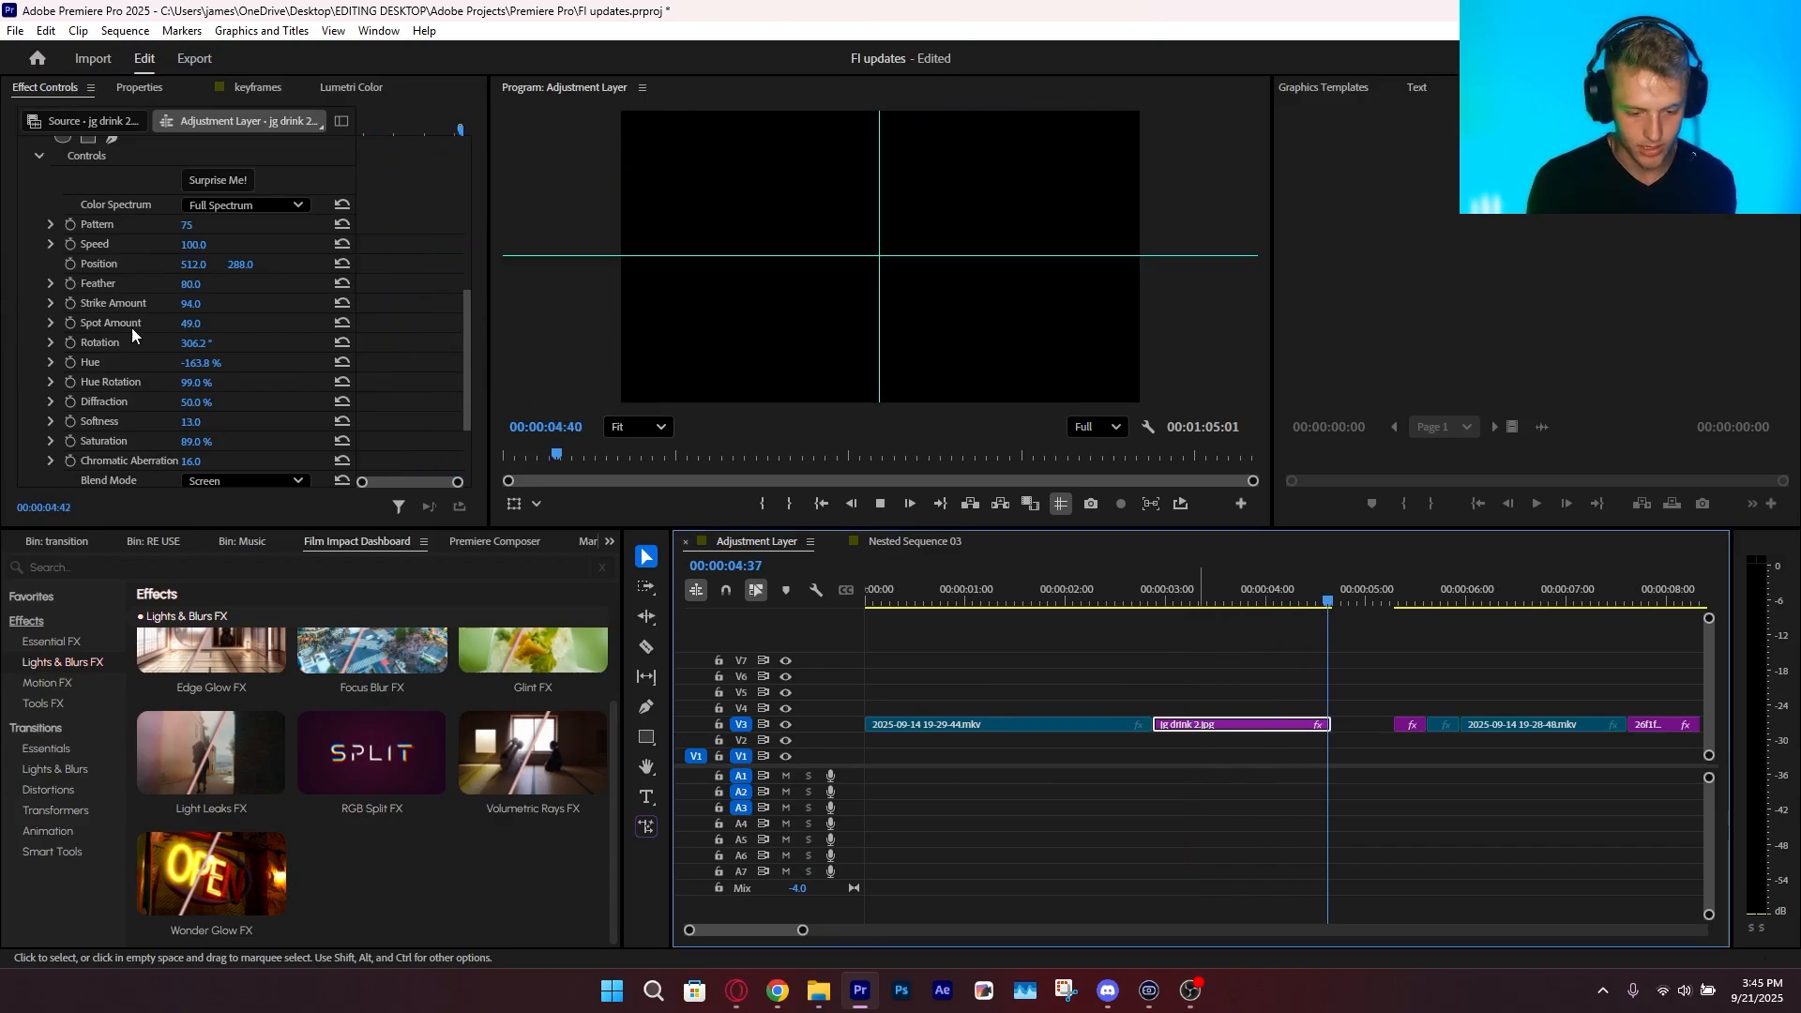
key(space)
click(1214, 591)
Replace Light Leaks FX with Focus Blur FX on the jg drink 2.jpg clip
scroll(385, 852, up, 2)
drag(386, 851, 1272, 735)
scroll(211, 423, down, 2)
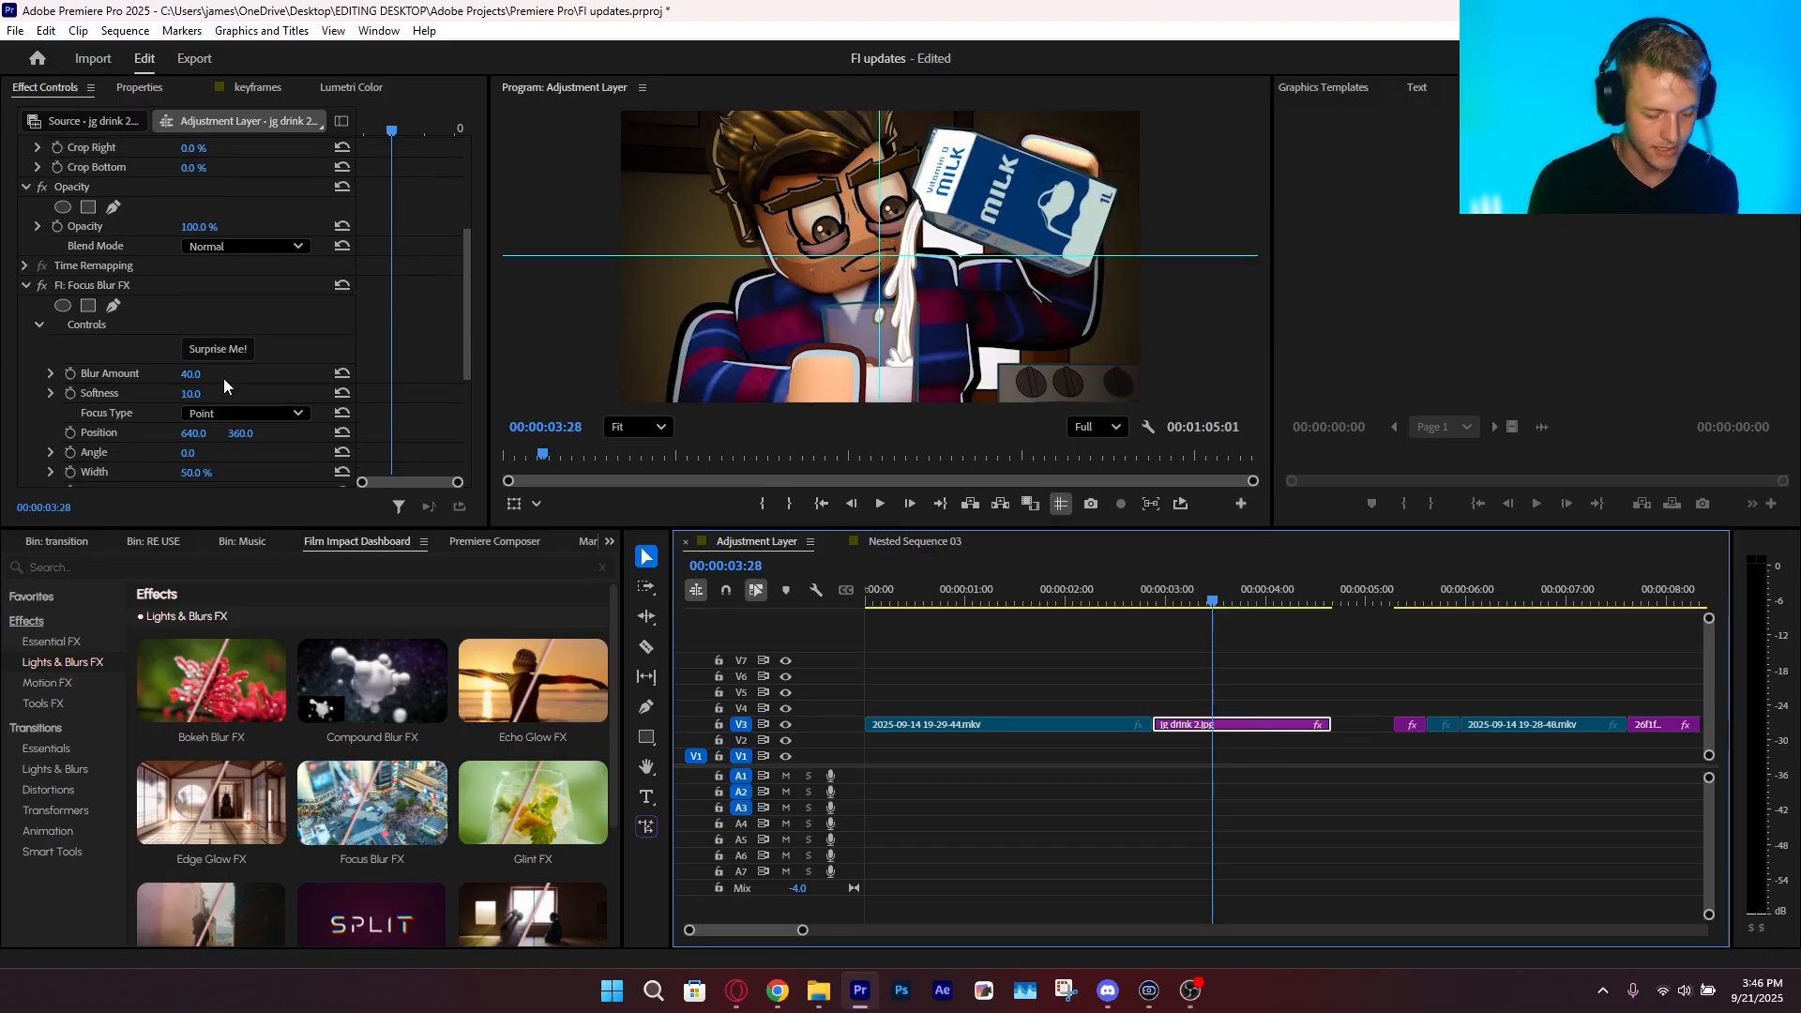
Delete Focus Blur FX and nest the jg drink 2.jpg clip as Nested Sequence 05
click(192, 285)
key(Delete)
click(1240, 725)
key(alt+n)
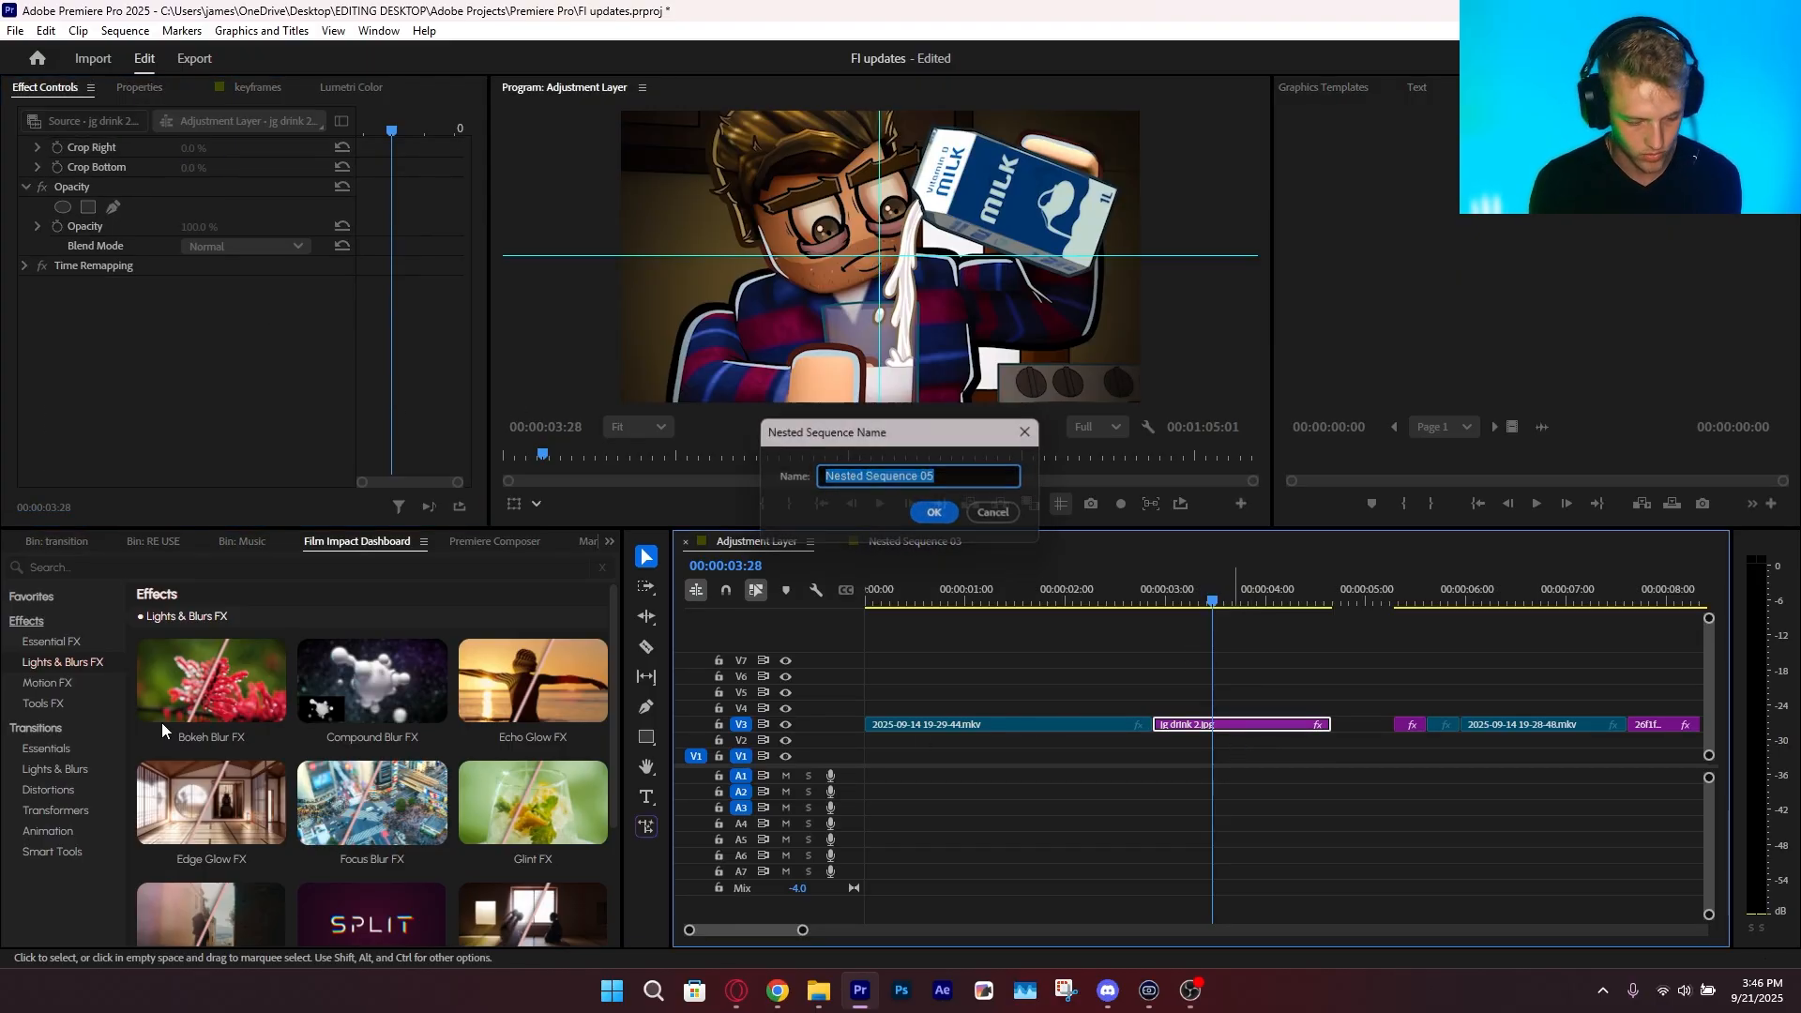
key(Return)
Search the effects for "lens" and apply the Lens blur and vig preset to Nested Sequence 05
key(shift+7)
text(lens)
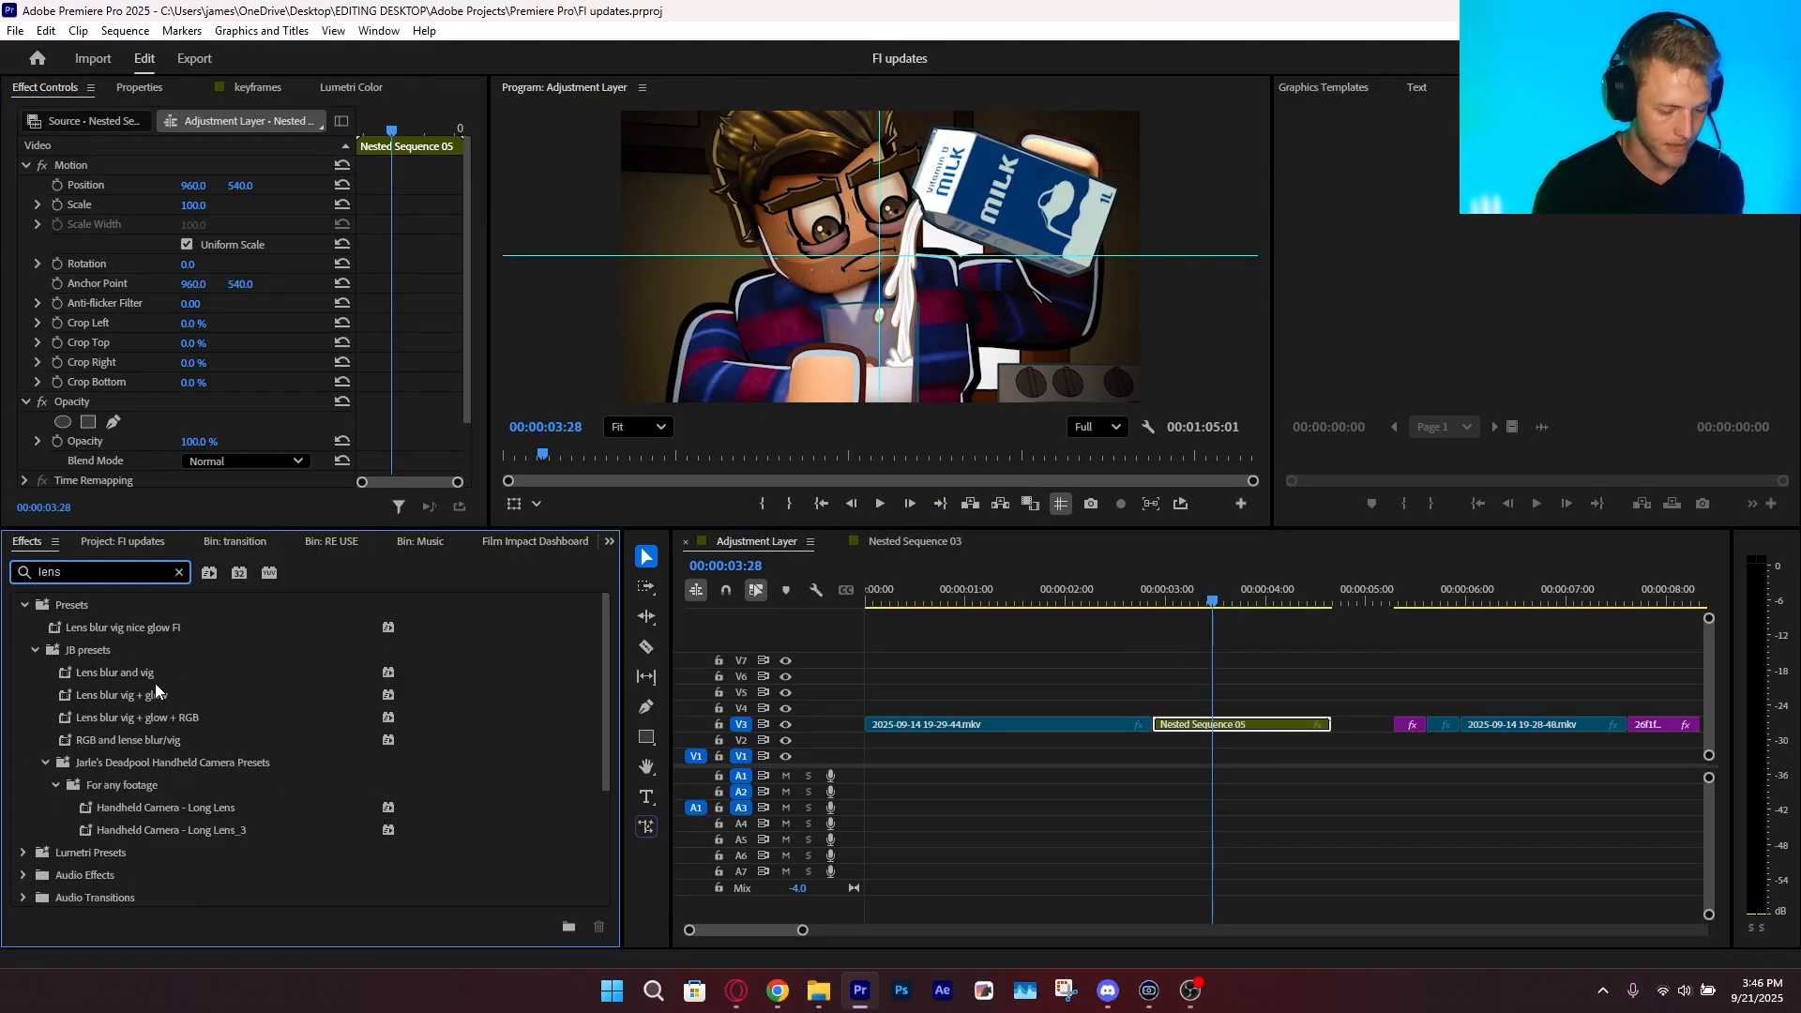
drag(155, 677, 698, 306)
scroll(698, 306, down, 3)
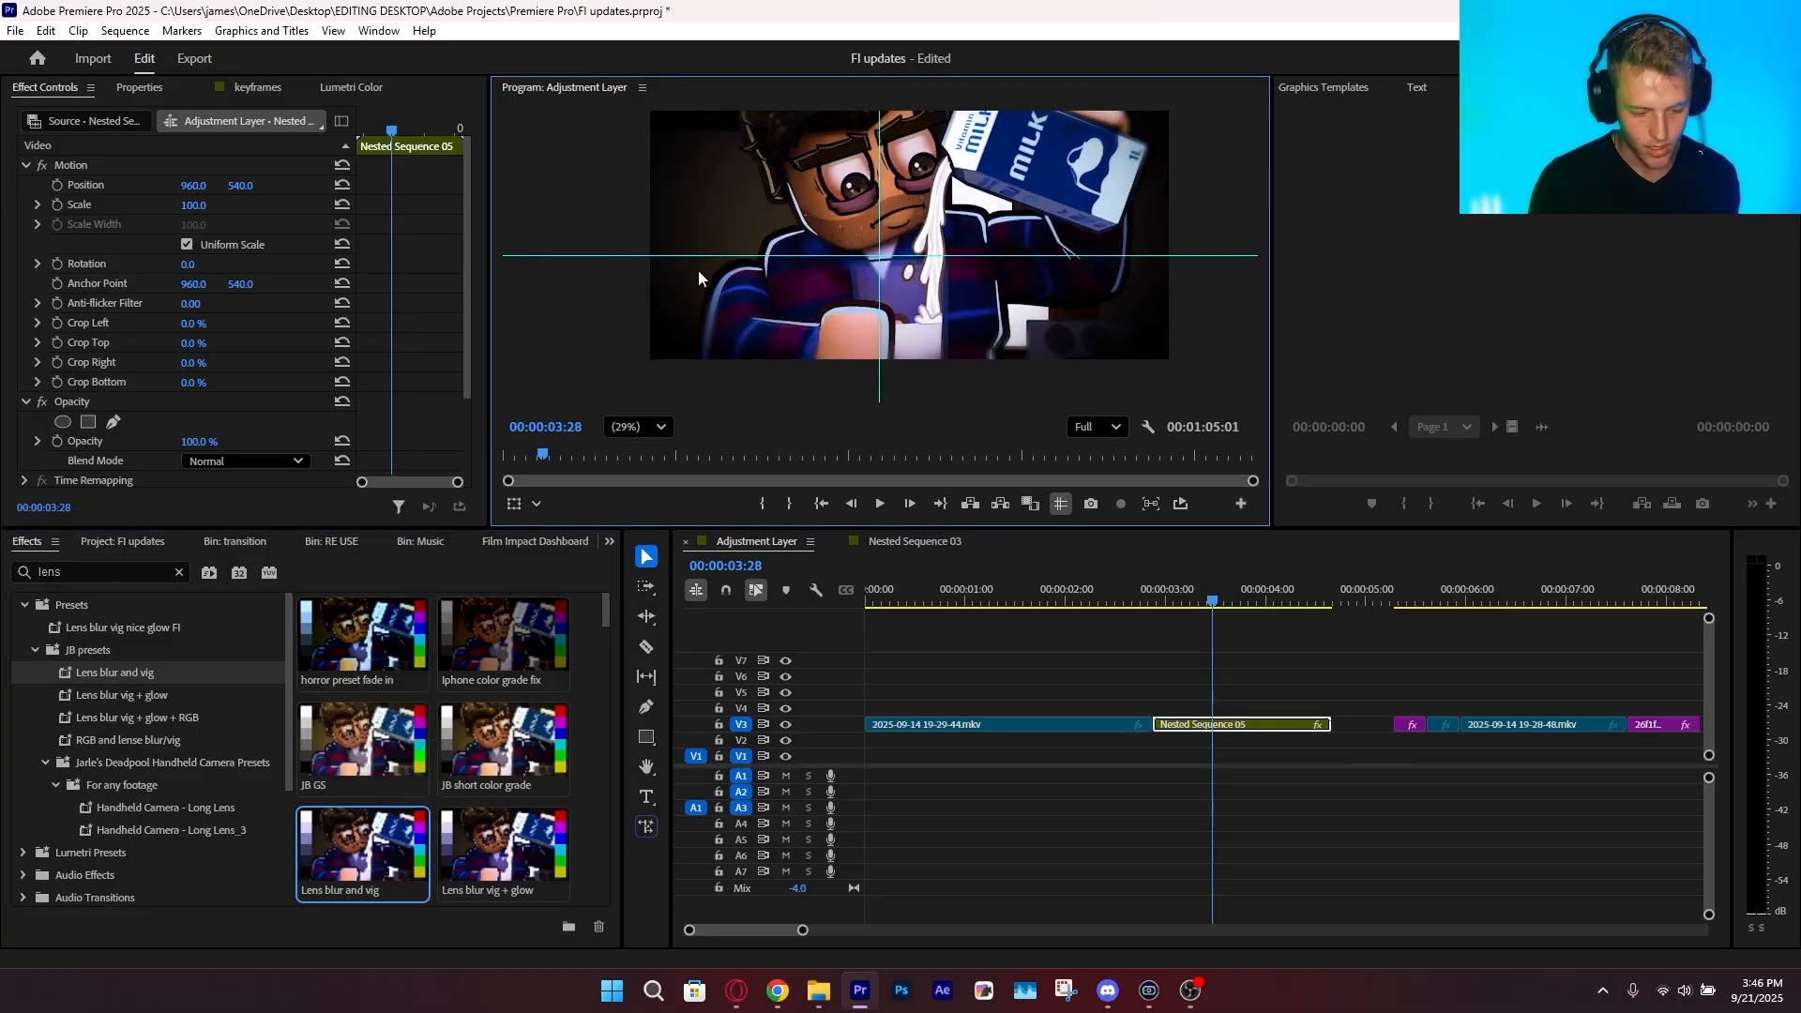
Expand the preset's Gaussian Blur, select its Mask (1) and examine the blurred picture edge up close
scroll(77, 418, down, 2)
click(25, 415)
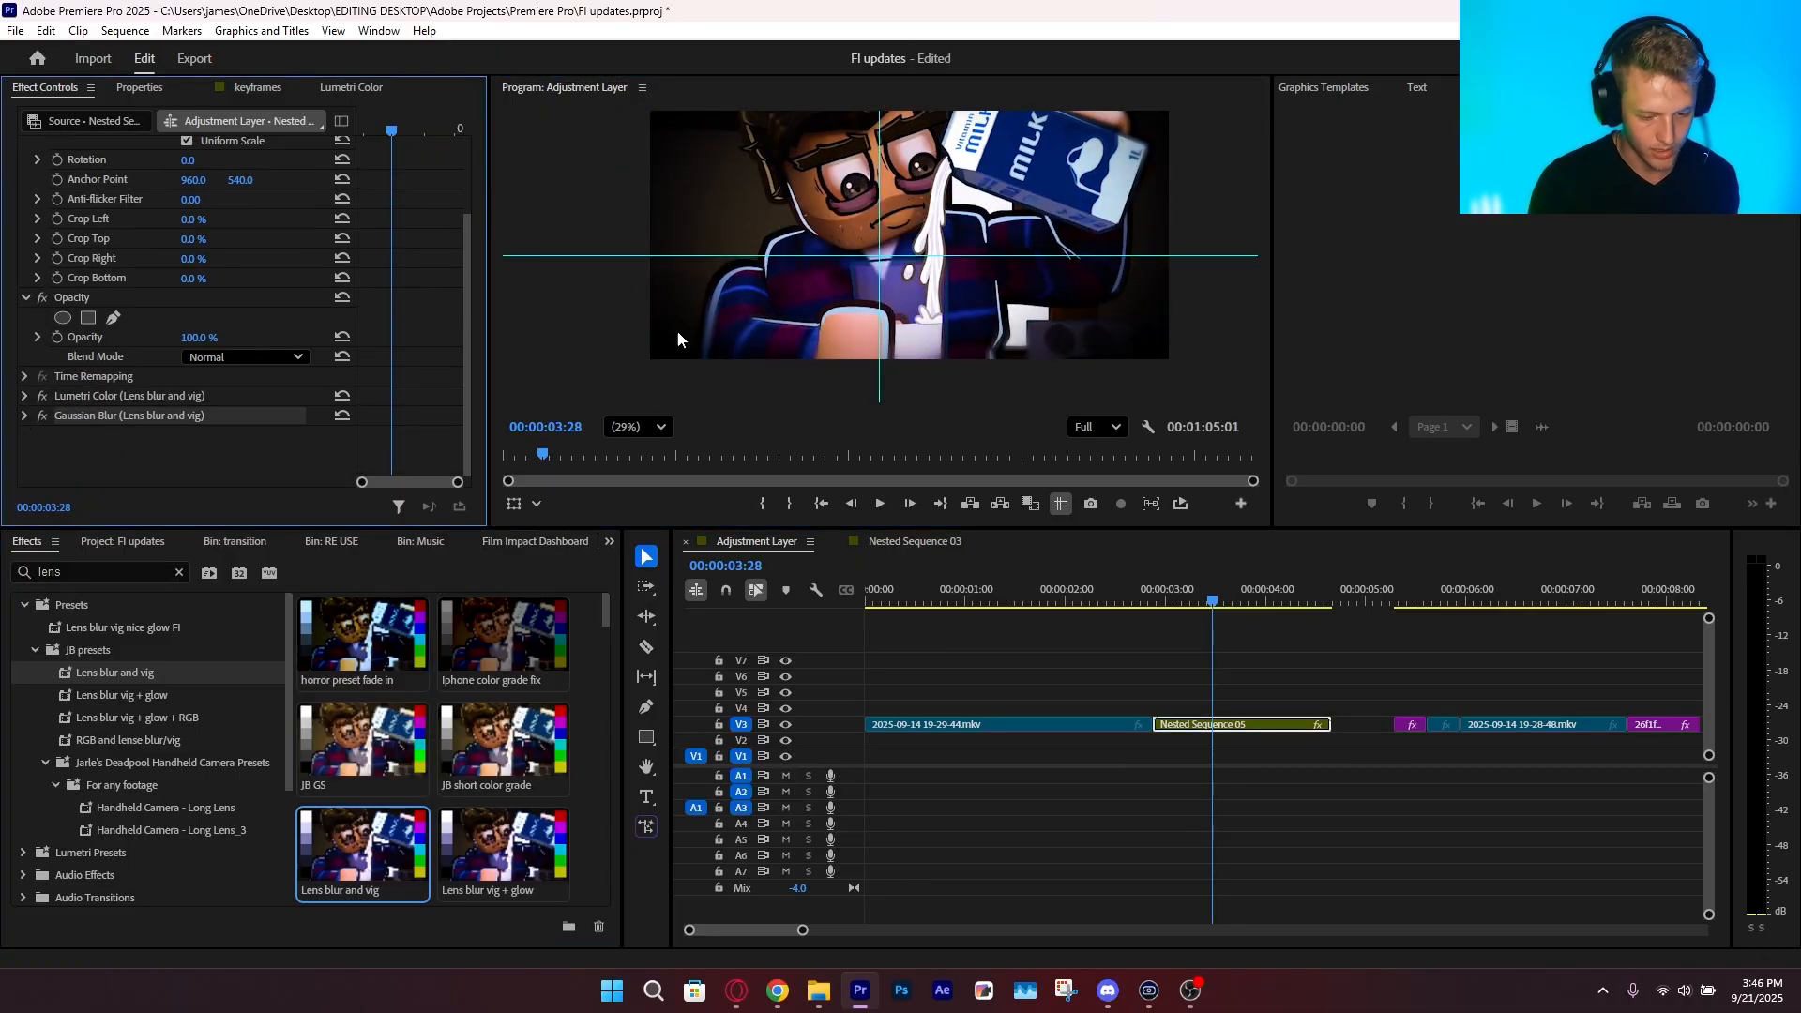
scroll(677, 333, up, 5)
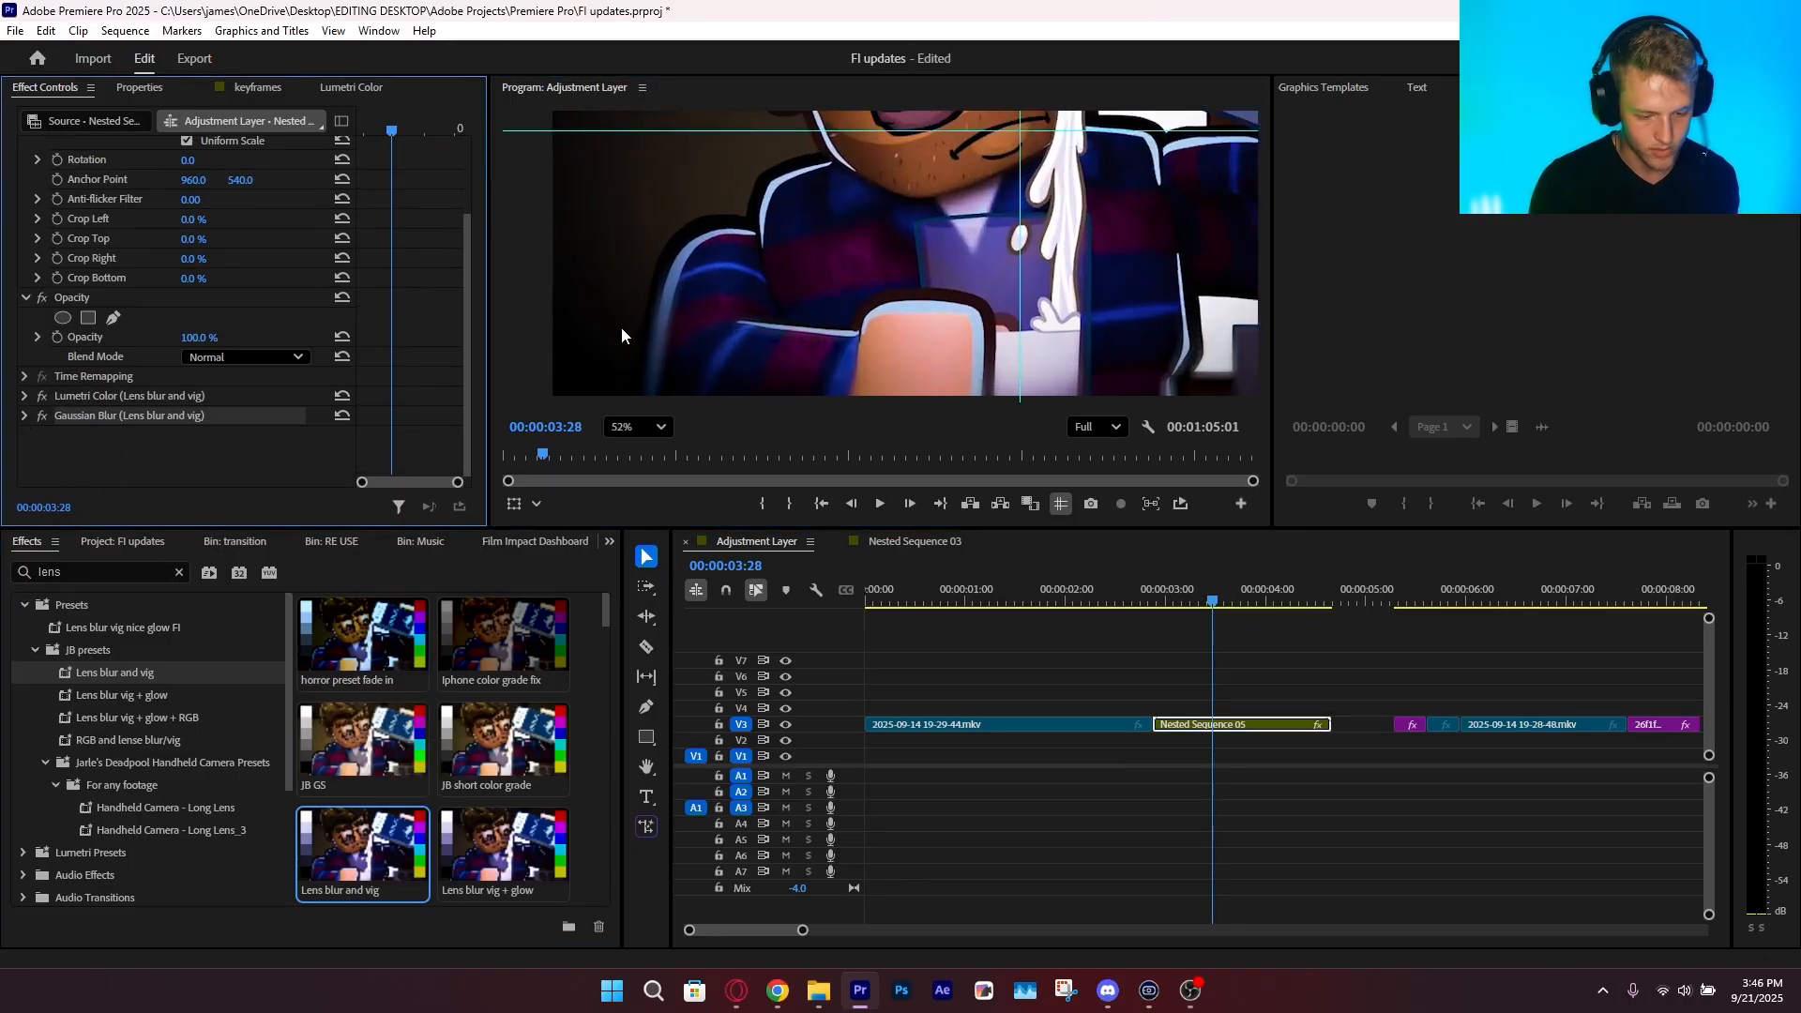
click(24, 427)
click(25, 416)
click(111, 454)
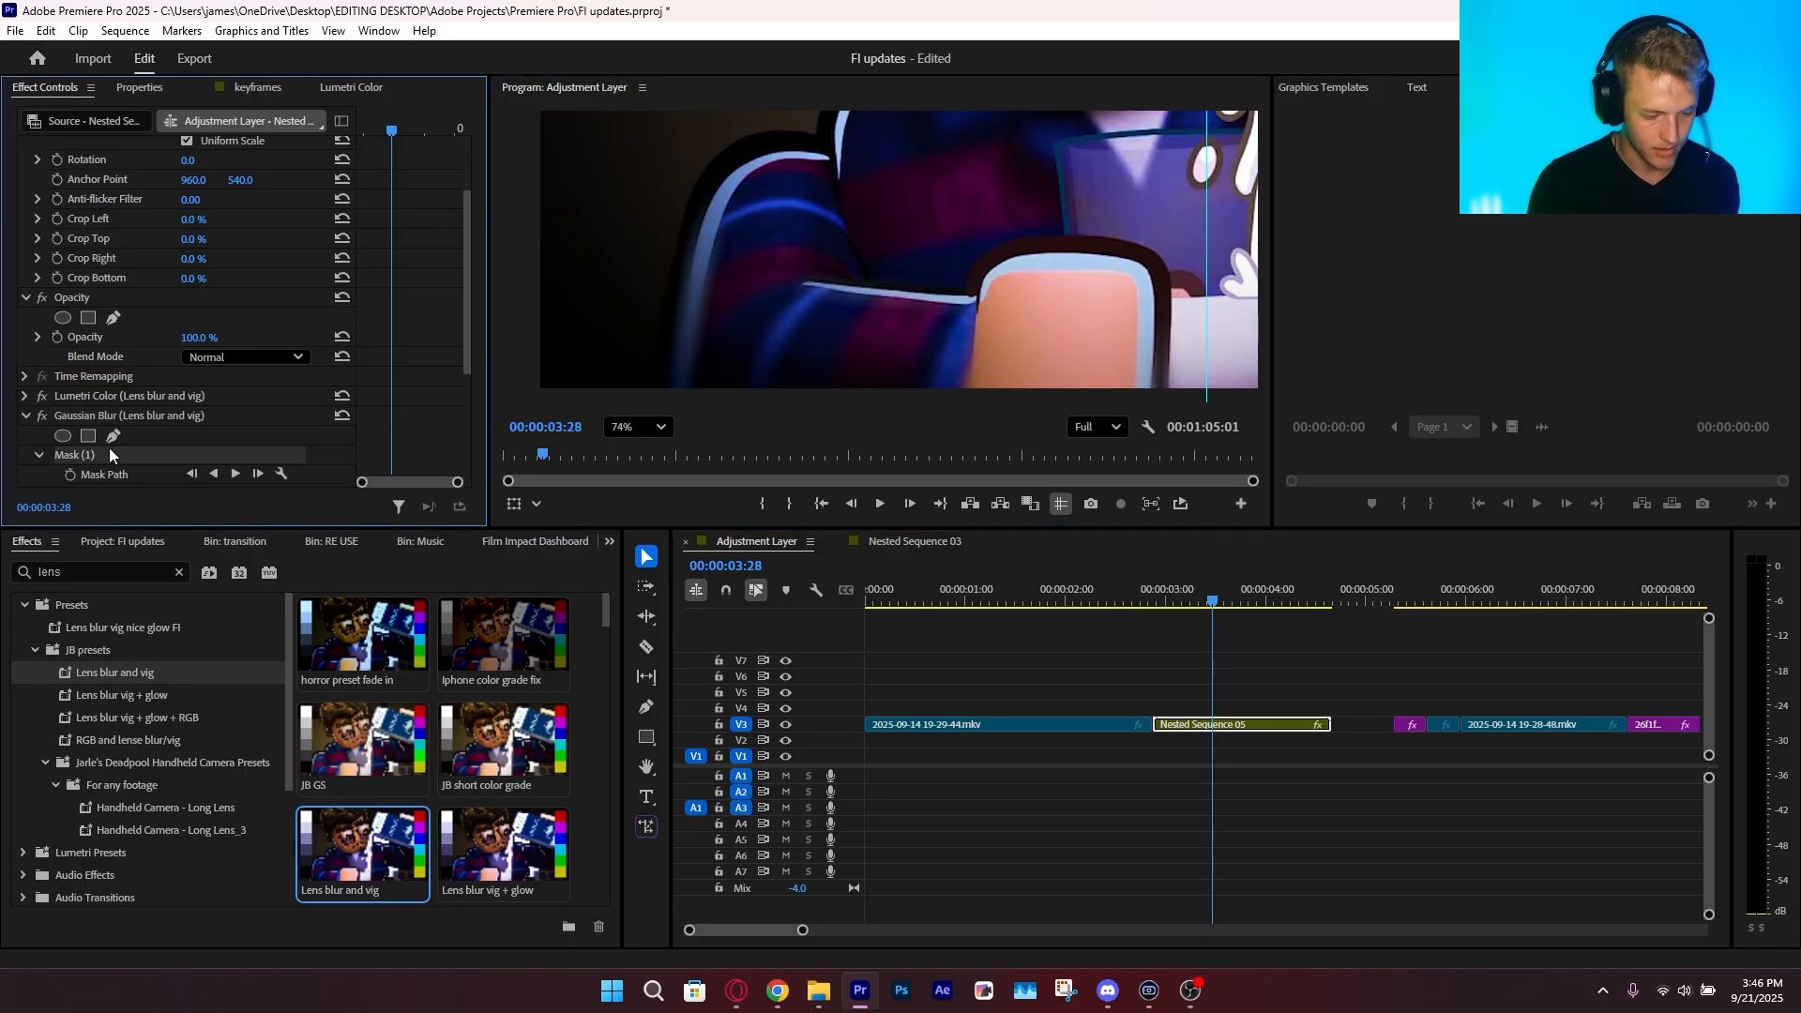
Inspect the mask's feathered edge on the picture and try a higher Gaussian Blur Blurriness
drag(1066, 213, 988, 374)
drag(902, 274, 779, 188)
drag(1160, 353, 633, 357)
scroll(167, 449, down, 3)
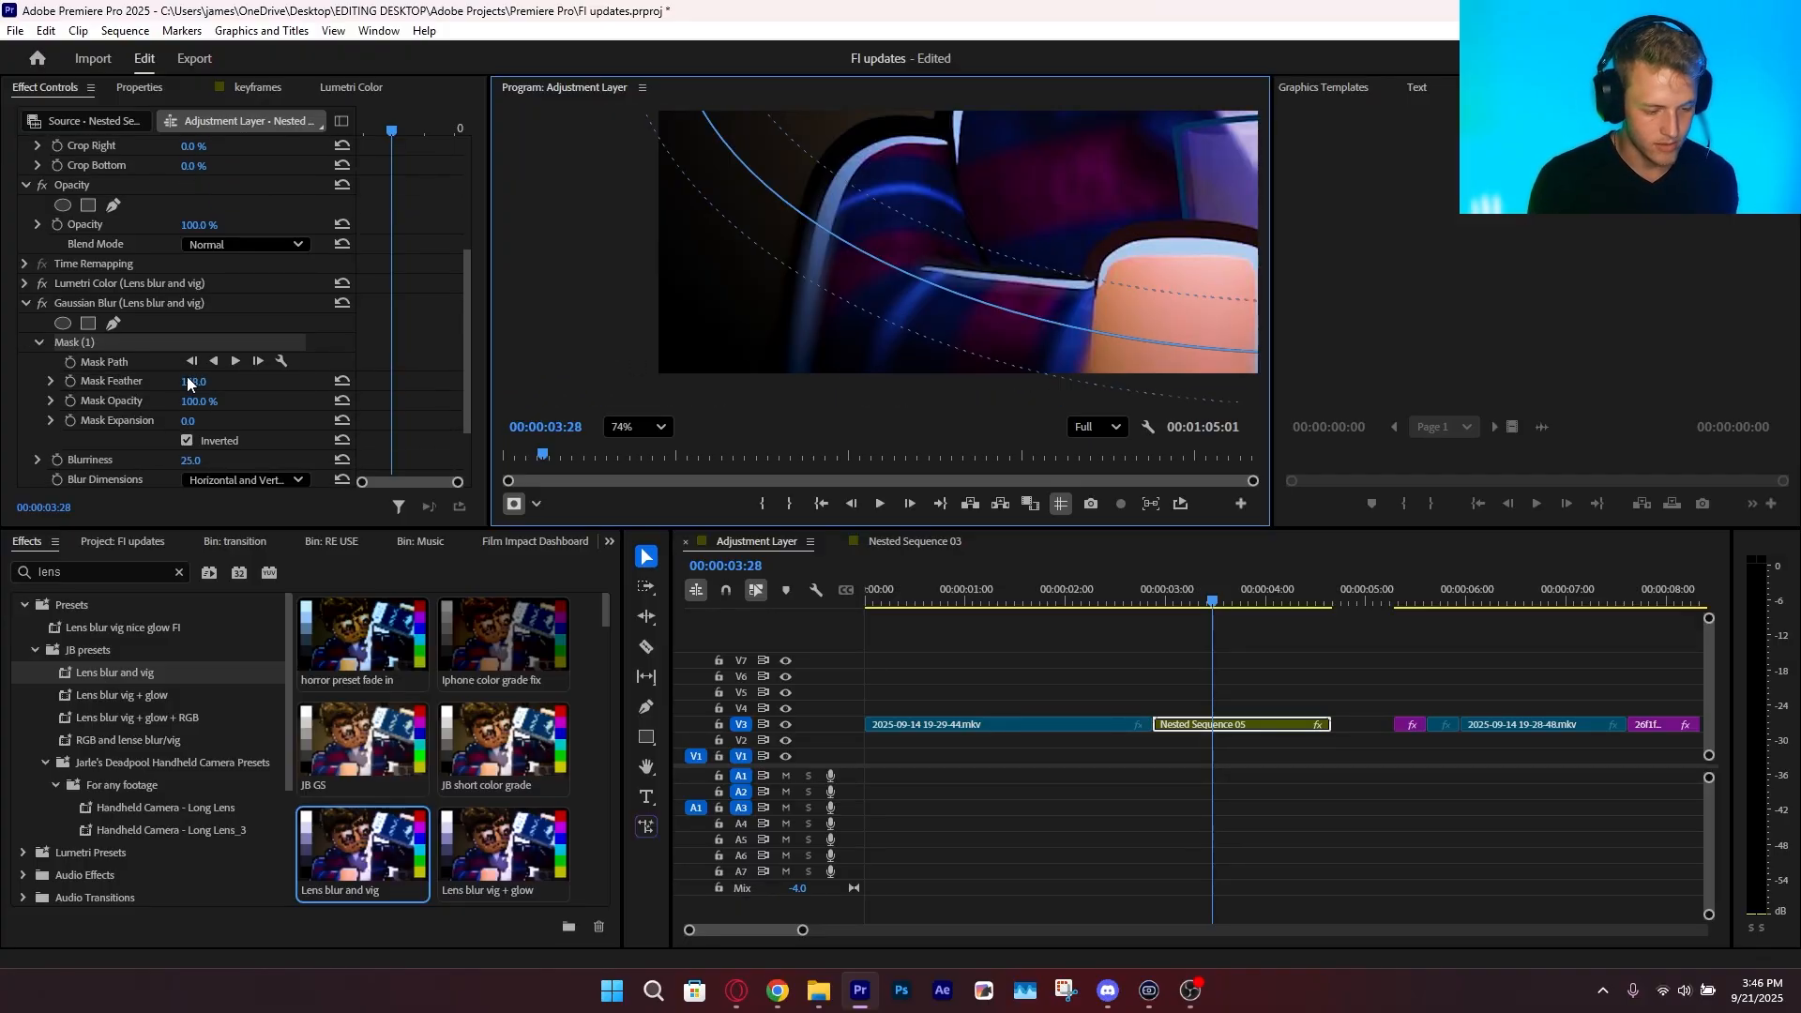
drag(192, 462, 272, 462)
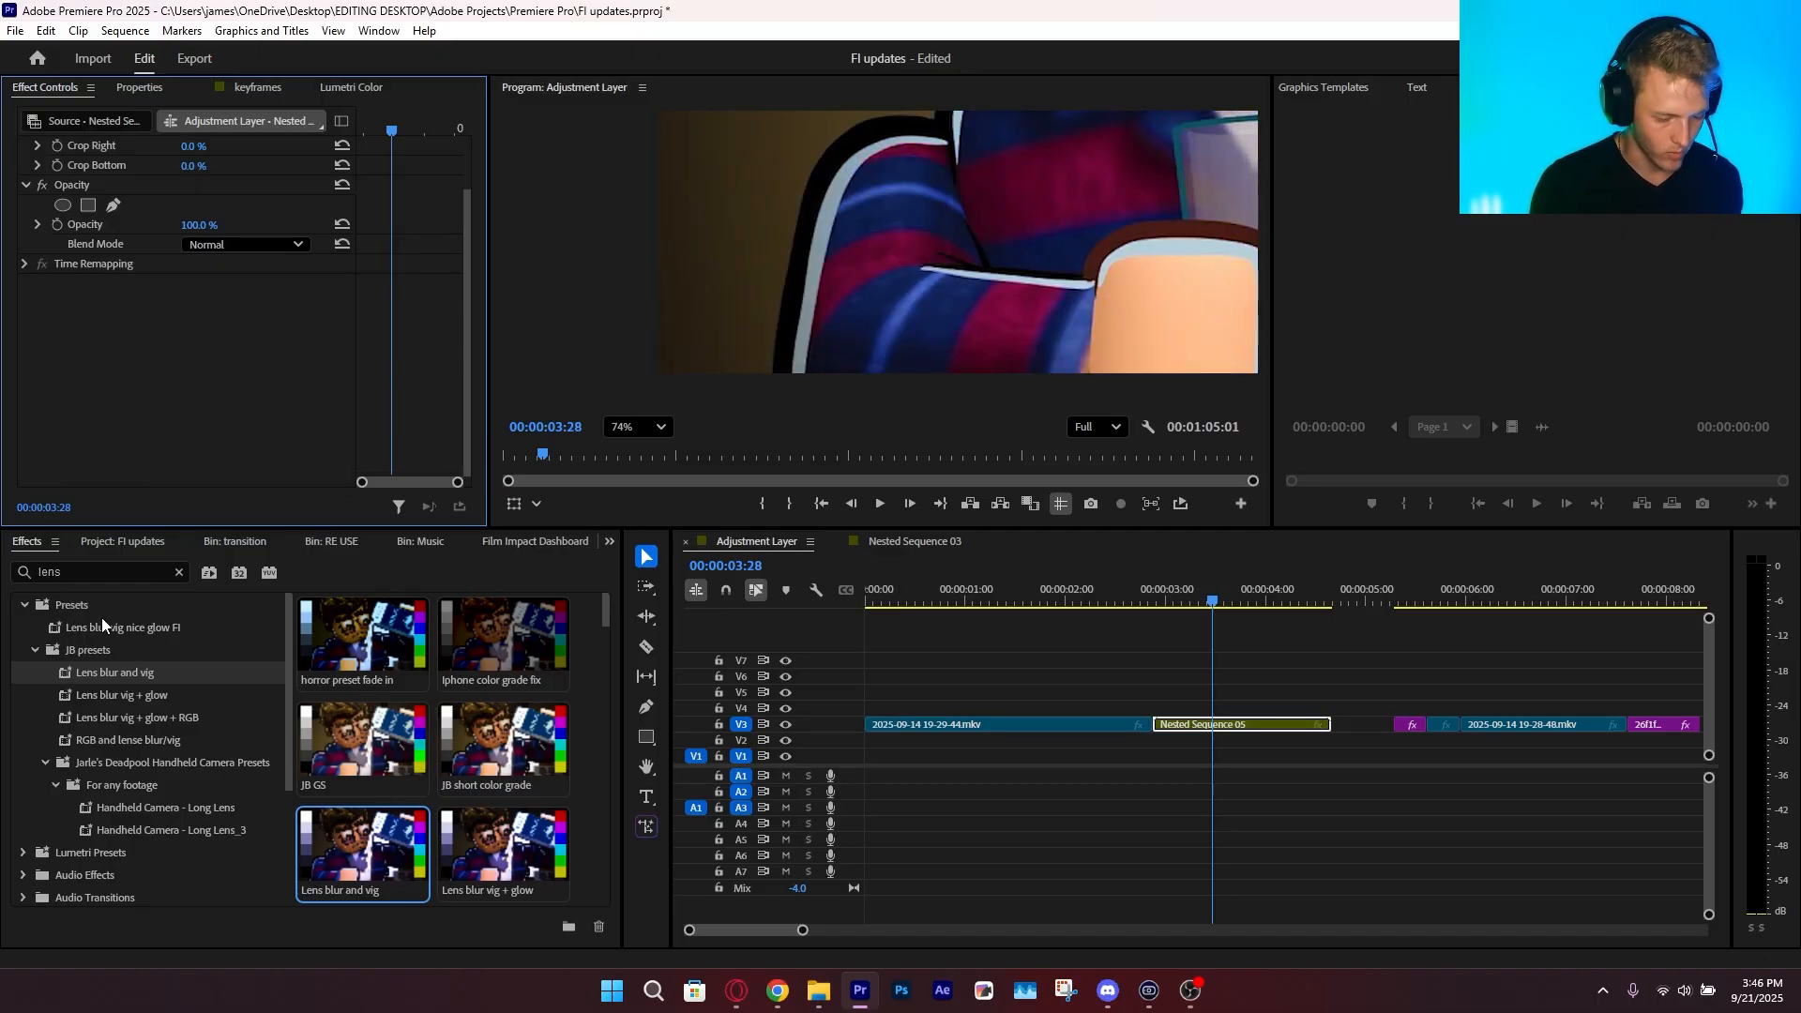
Search the effects for "focus" and apply FI: Focus Blur FX to Nested Sequence 05
click(80, 574)
click(514, 542)
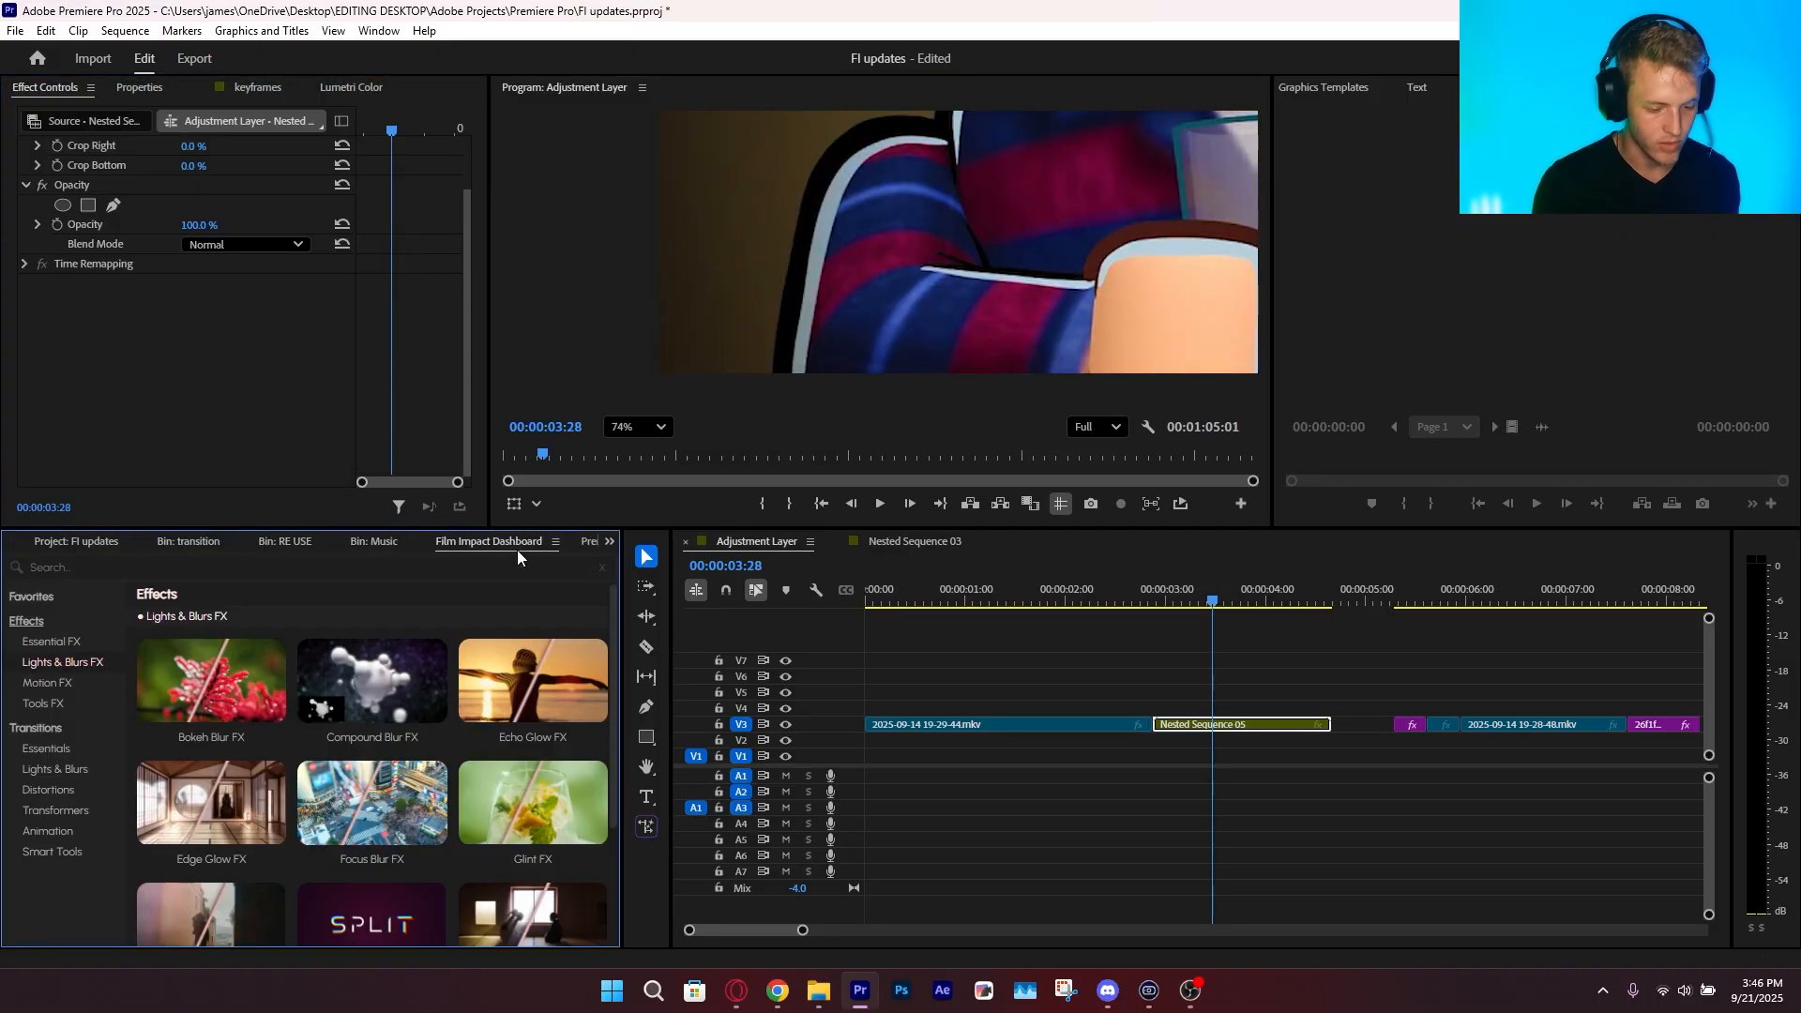
scroll(81, 545, up, 5)
click(98, 571)
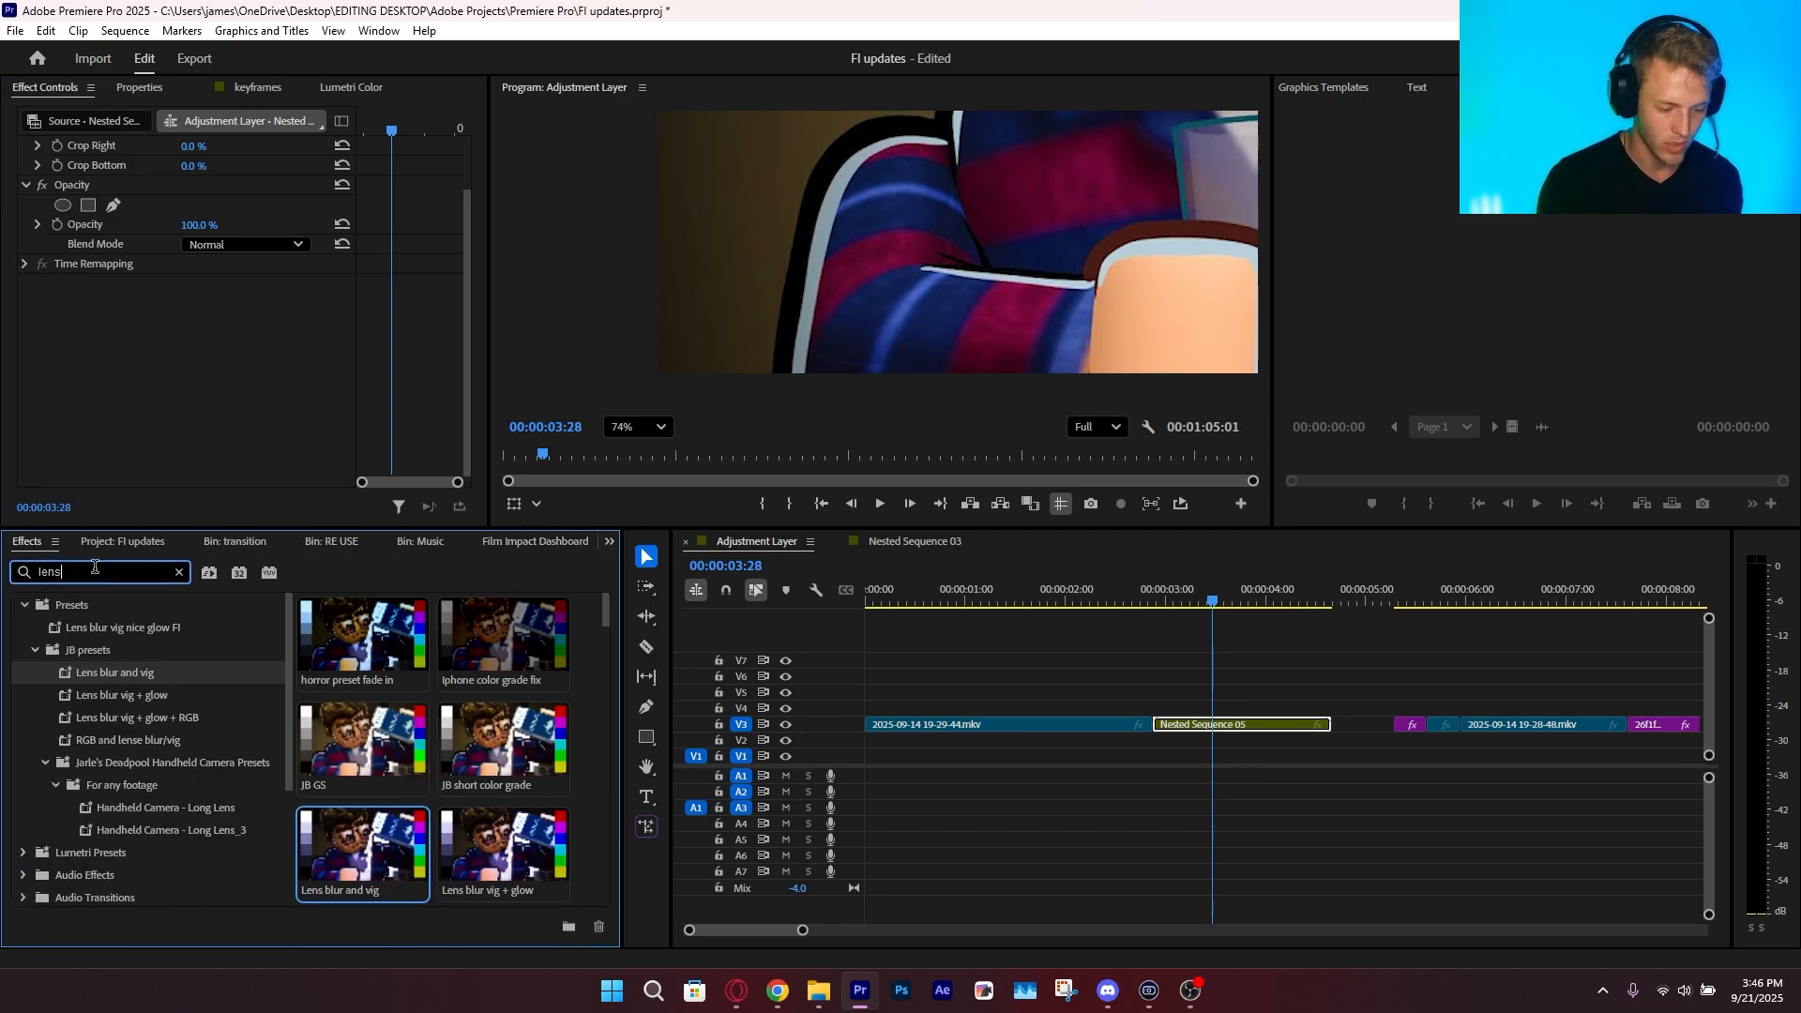
text(focus)
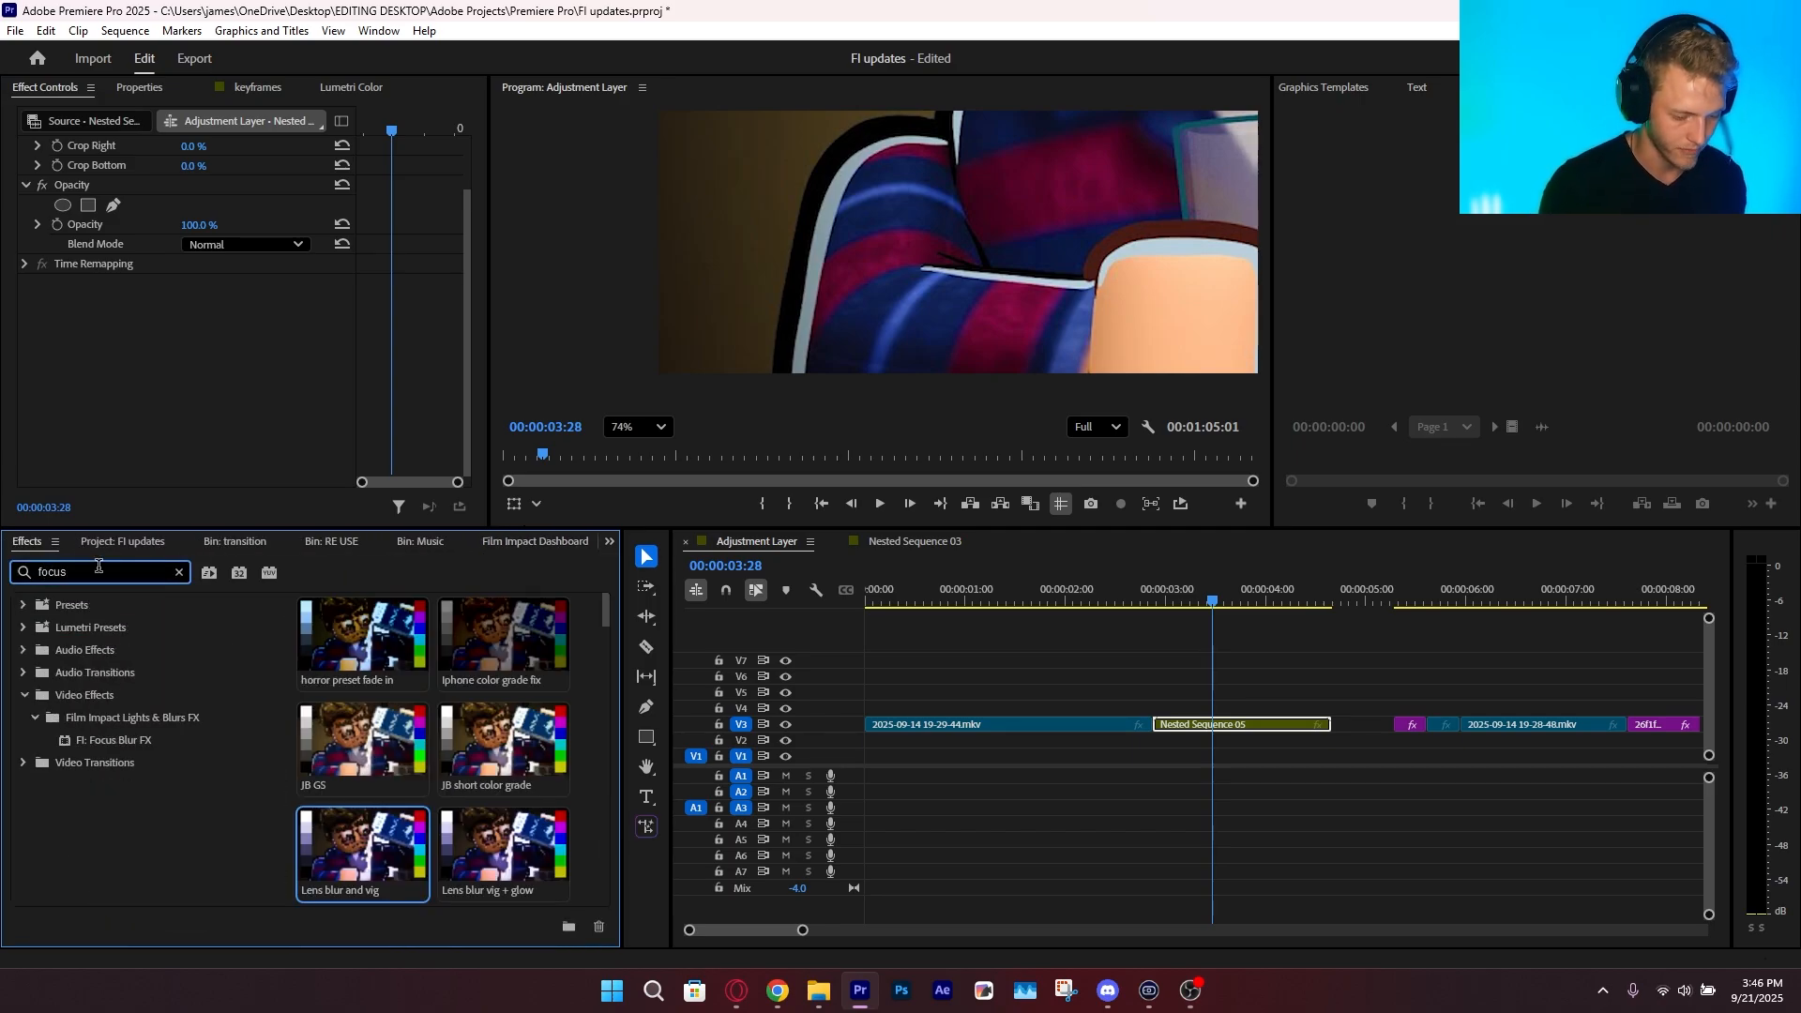
drag(109, 743, 969, 681)
drag(1207, 731, 1207, 731)
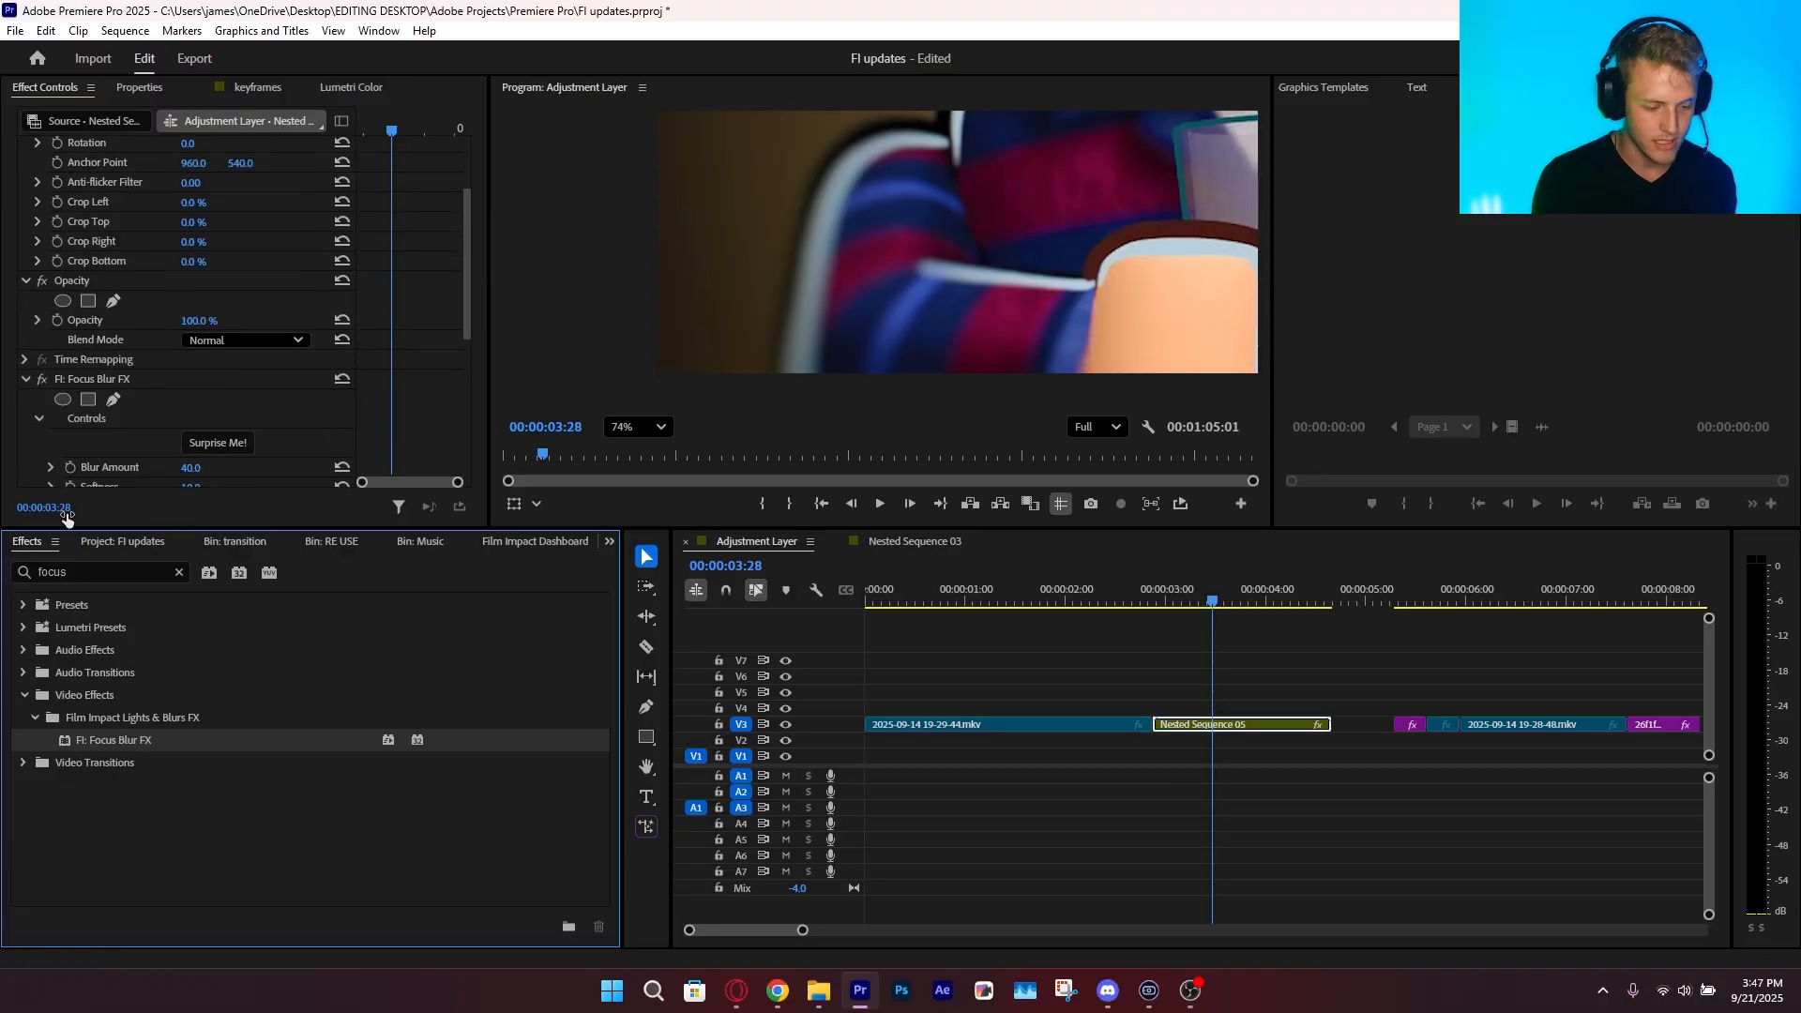
Set the Focus Blur FX Blur Amount to 78 and Chromatic Aberration to 100, checking the blurred picture edge up close
scroll(107, 427, down, 3)
drag(194, 358, 231, 357)
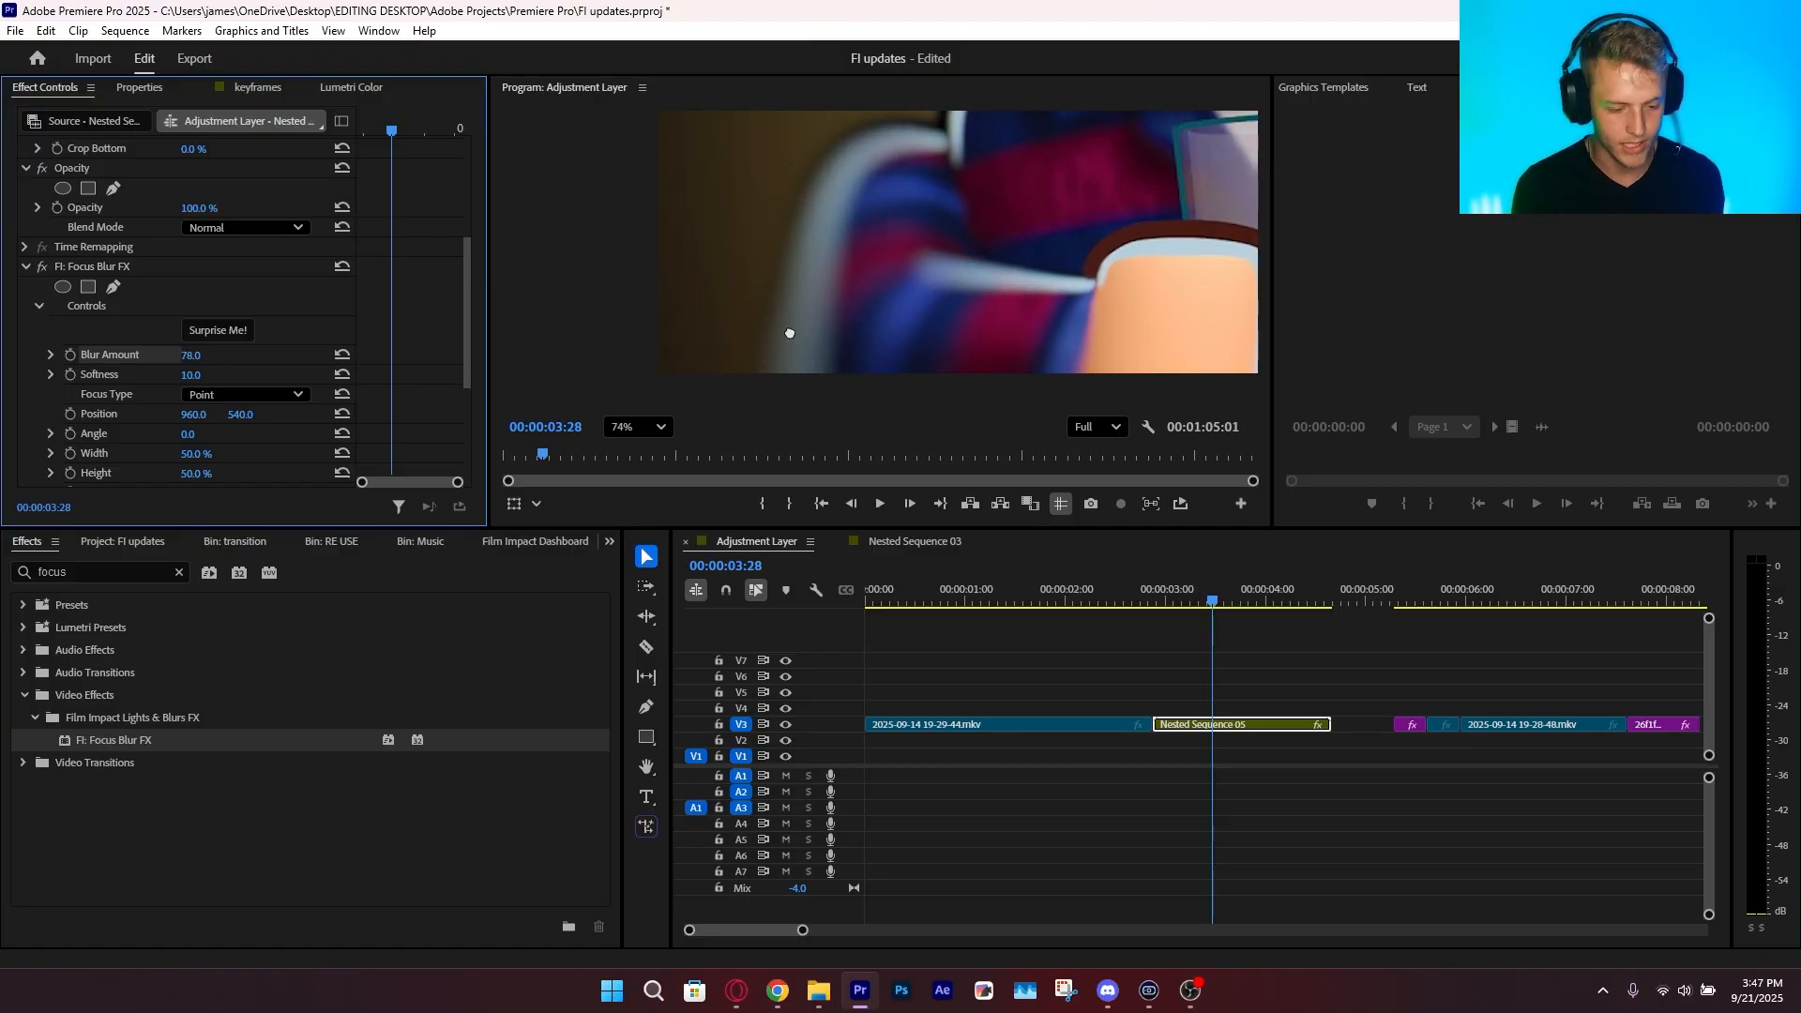
scroll(772, 319, down, 4)
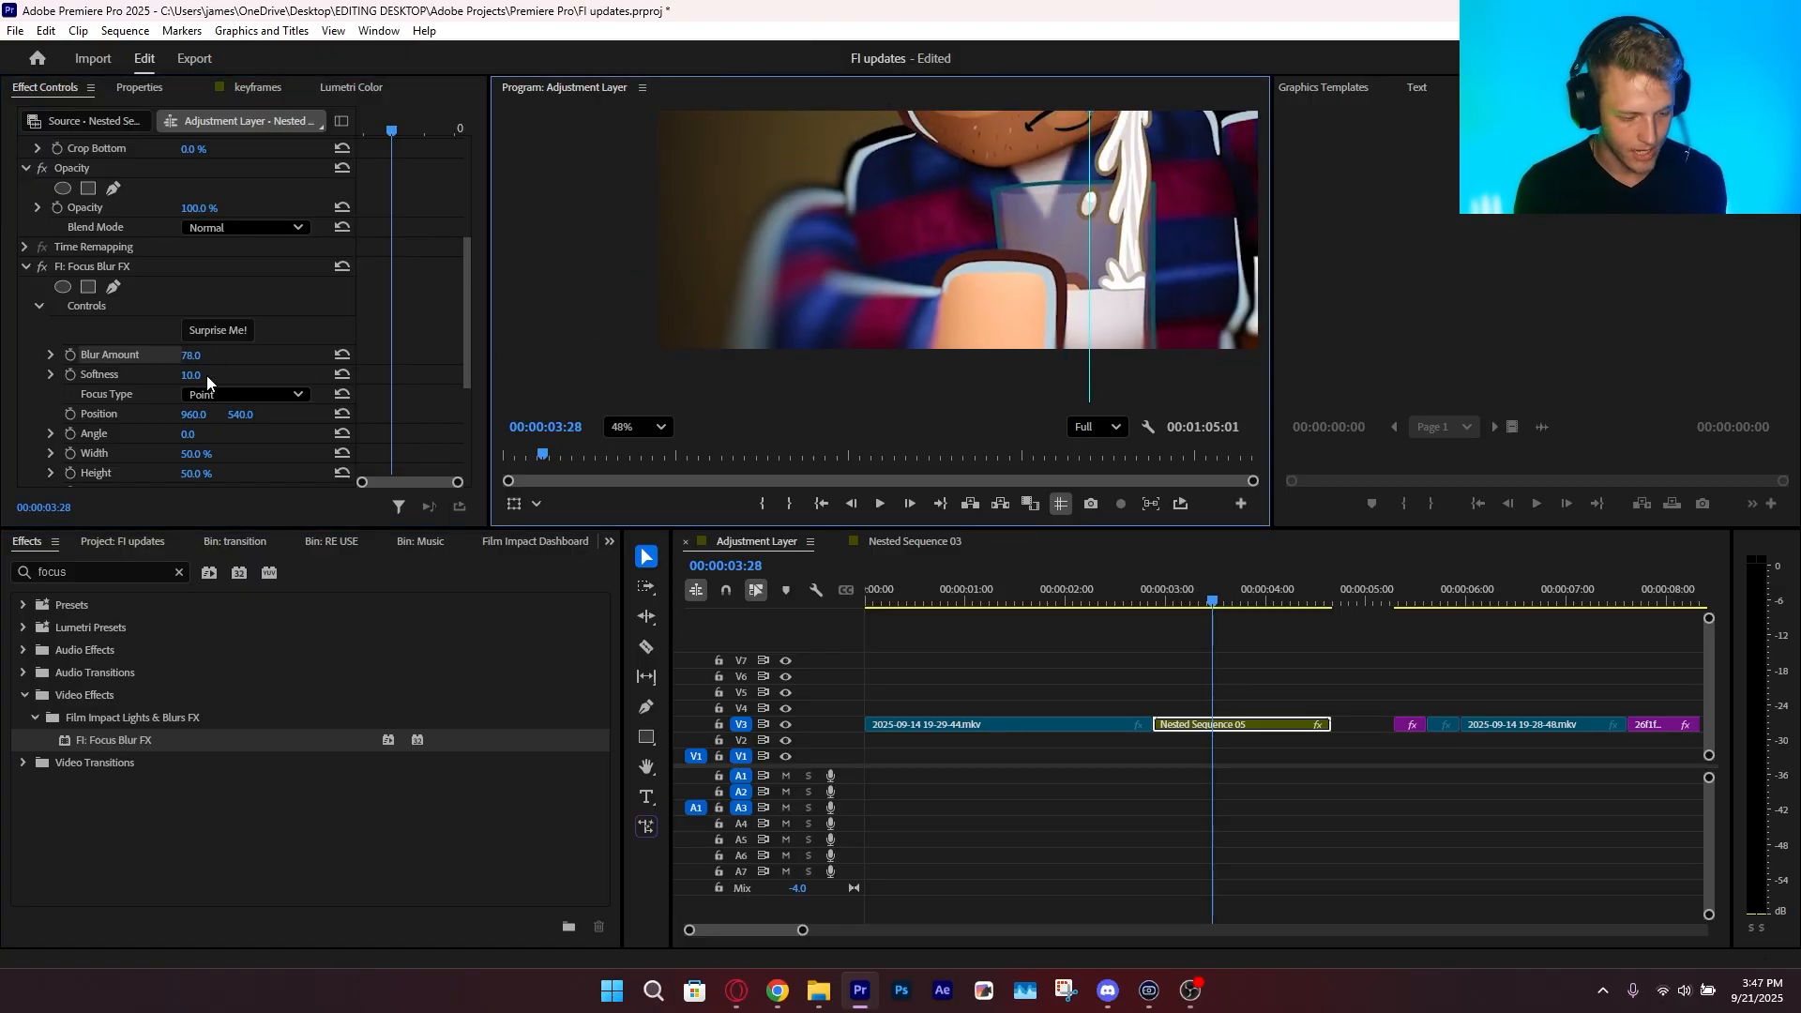
scroll(188, 413, down, 3)
drag(198, 428, 202, 429)
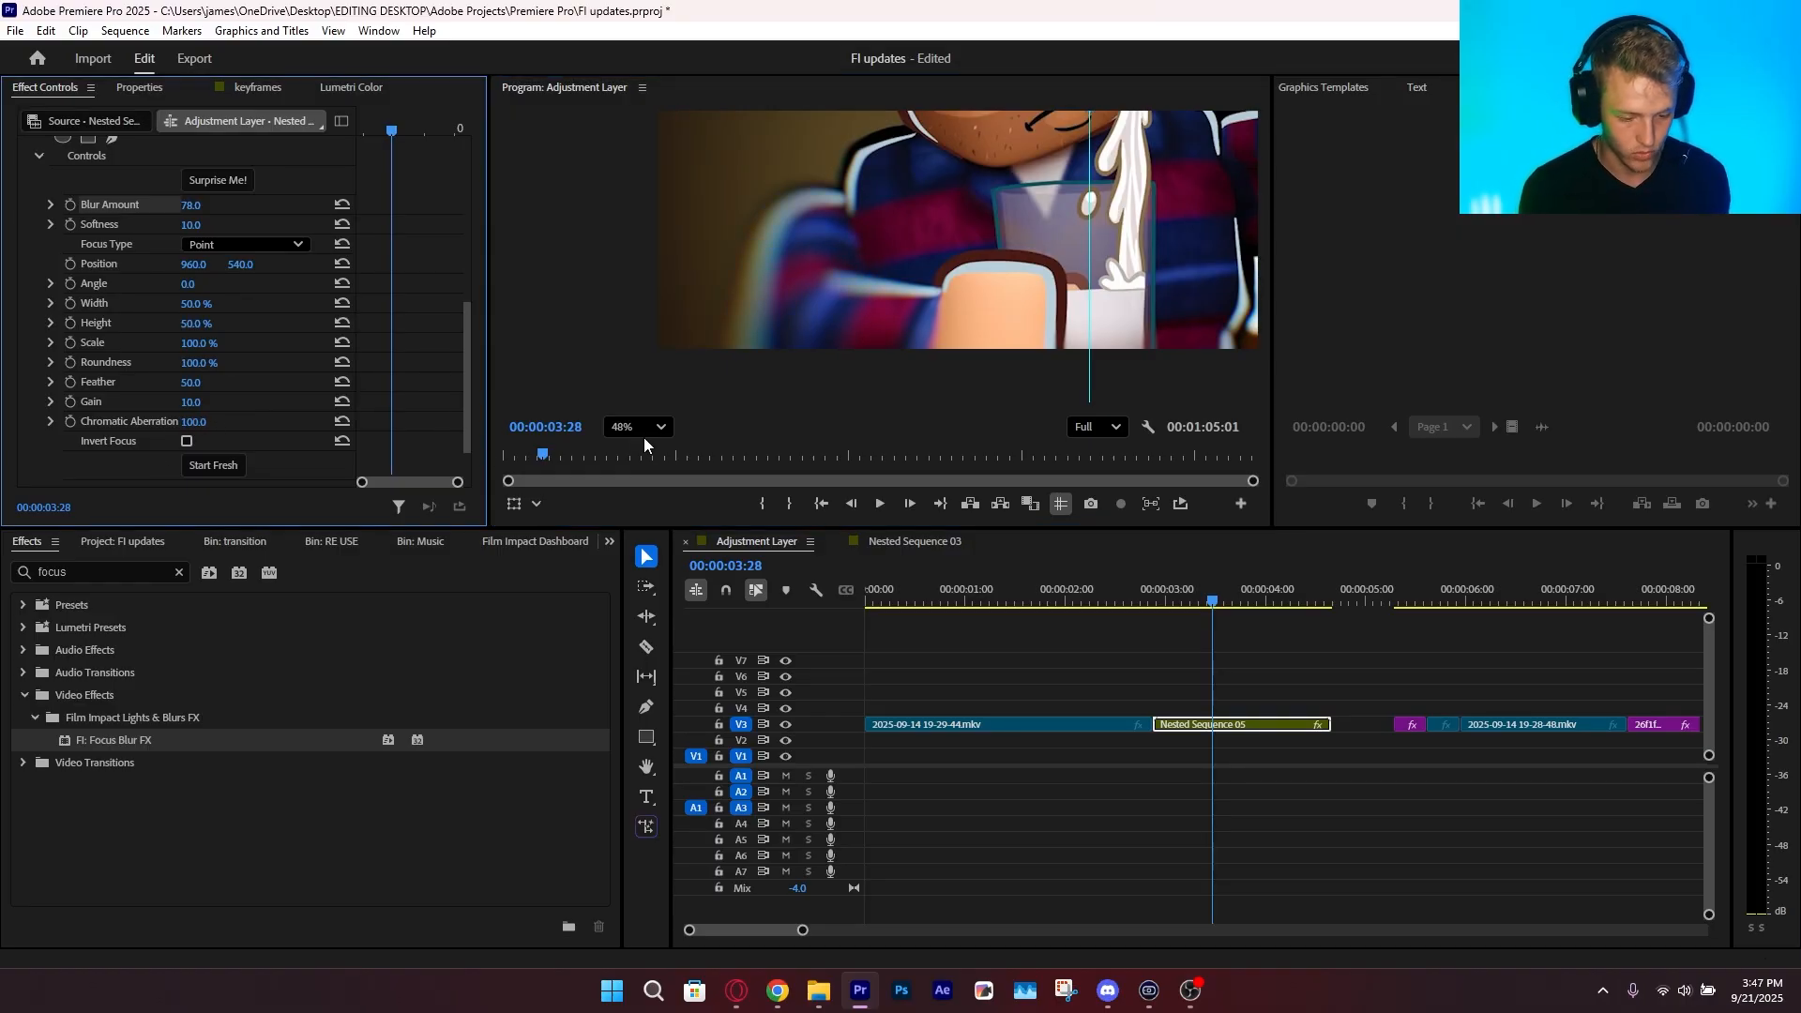
Set the focus area's Width to 86.3% and try a Gain of 100
click(70, 302)
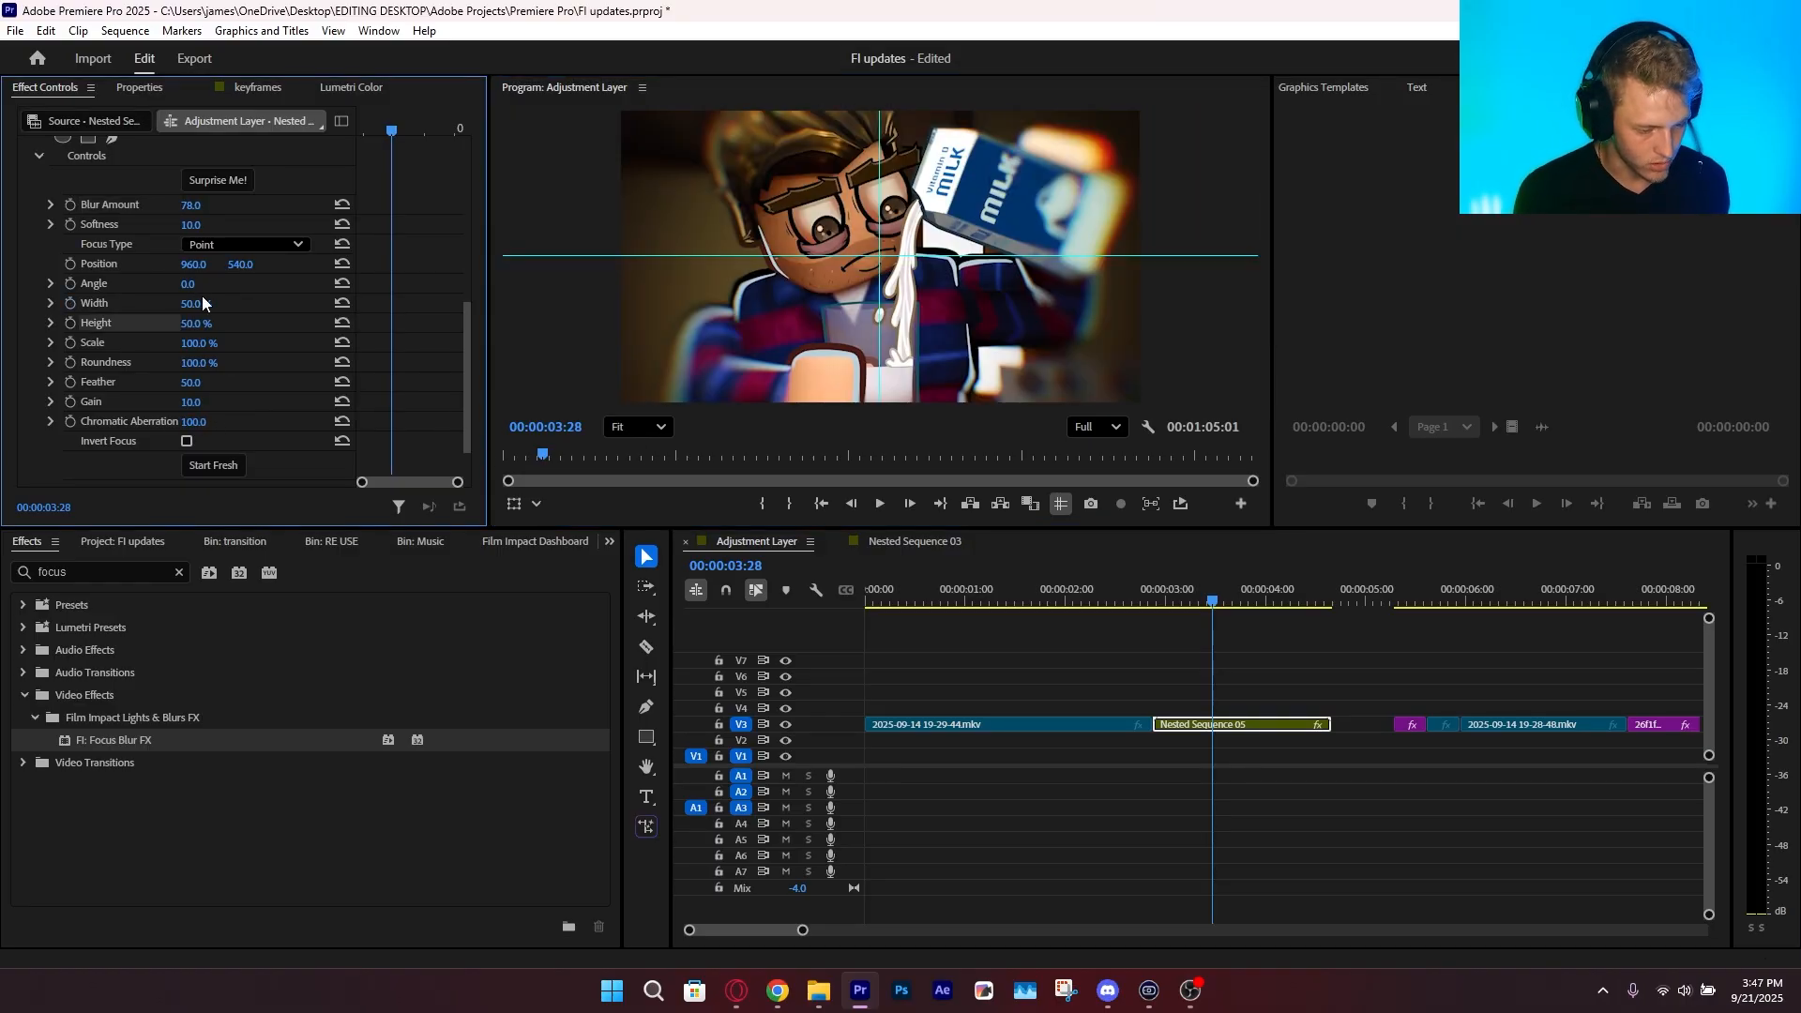
drag(201, 298, 236, 298)
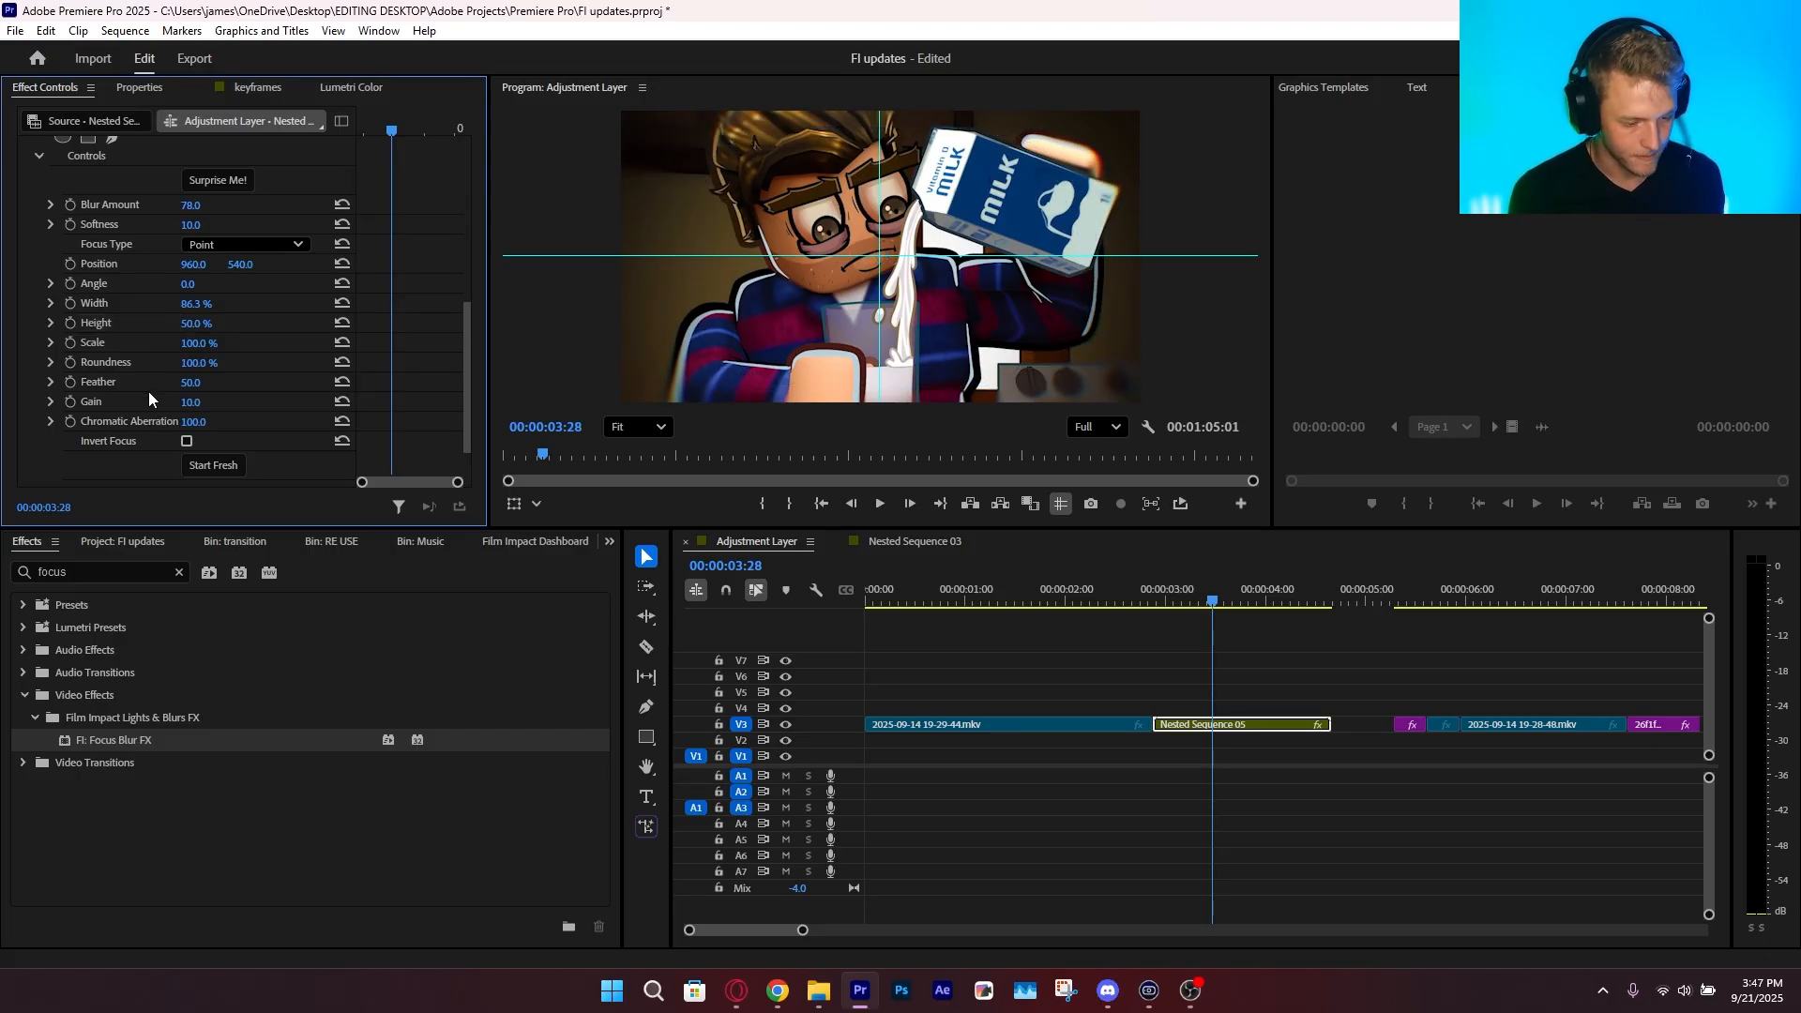
drag(192, 407, 275, 407)
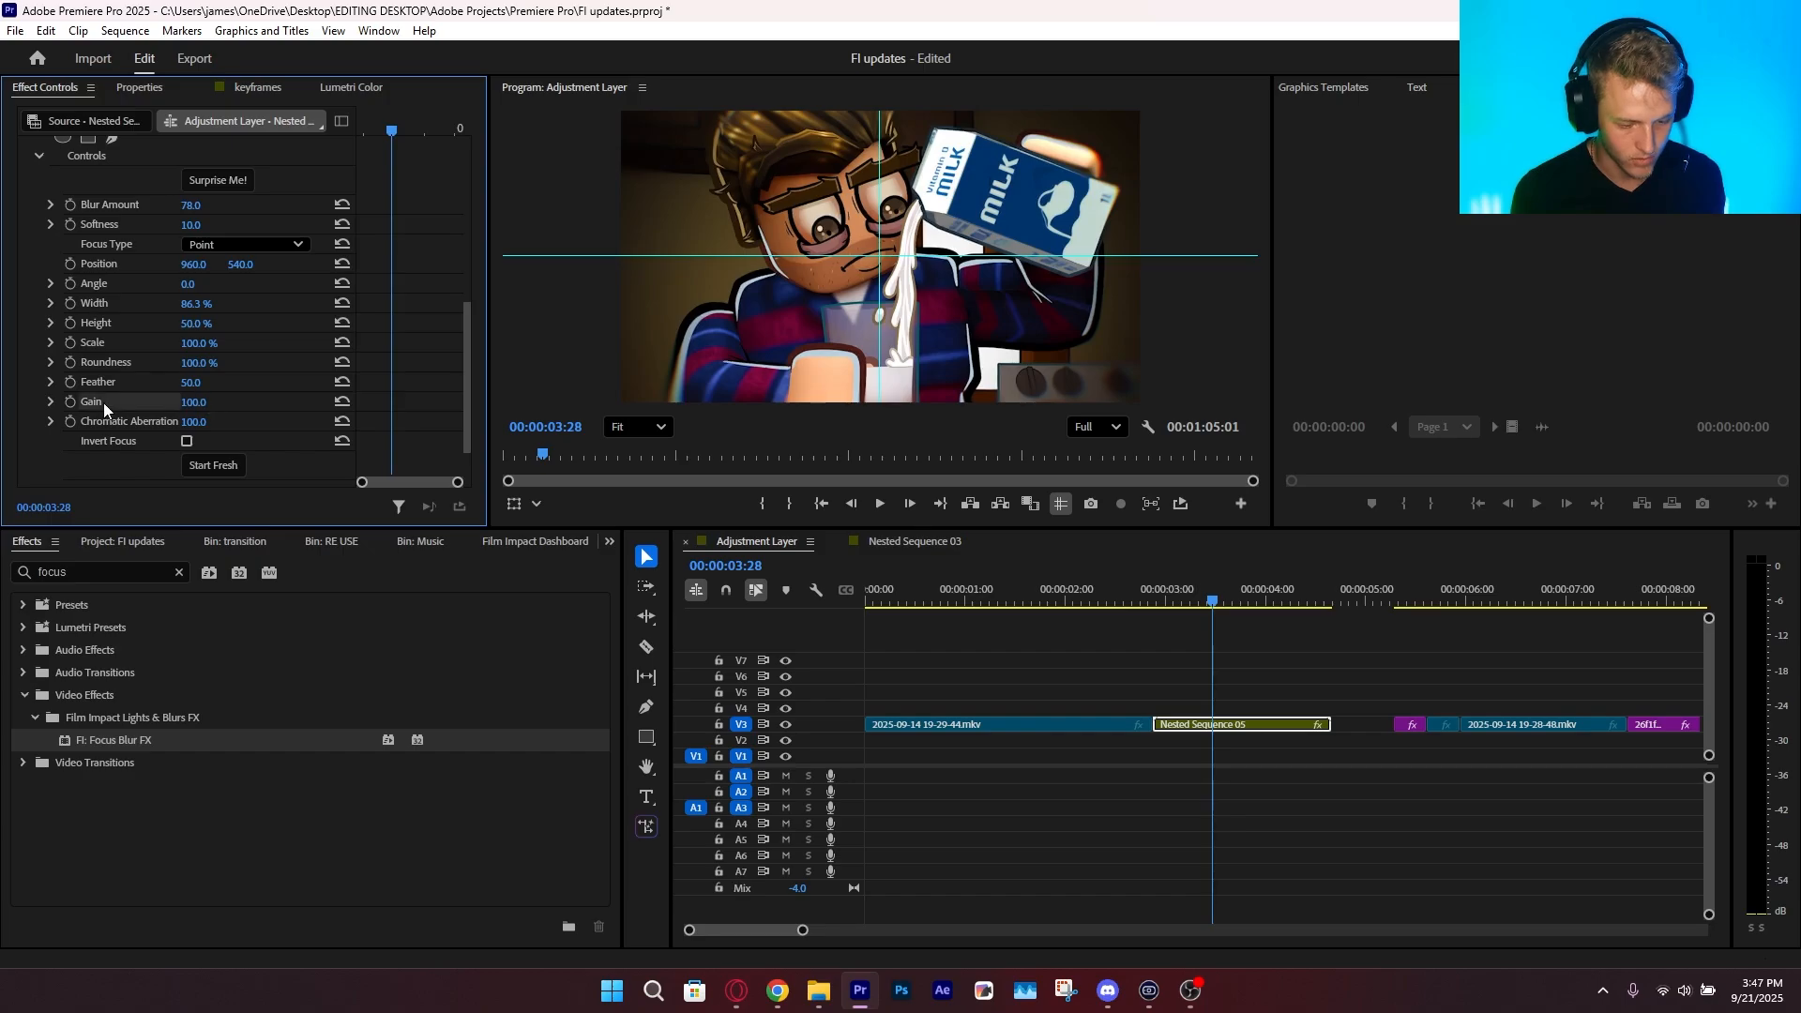
key(ctrl+z)
Randomize the Focus Blur FX settings several times with Surprise Me
scroll(135, 405, up, 2)
click(246, 254)
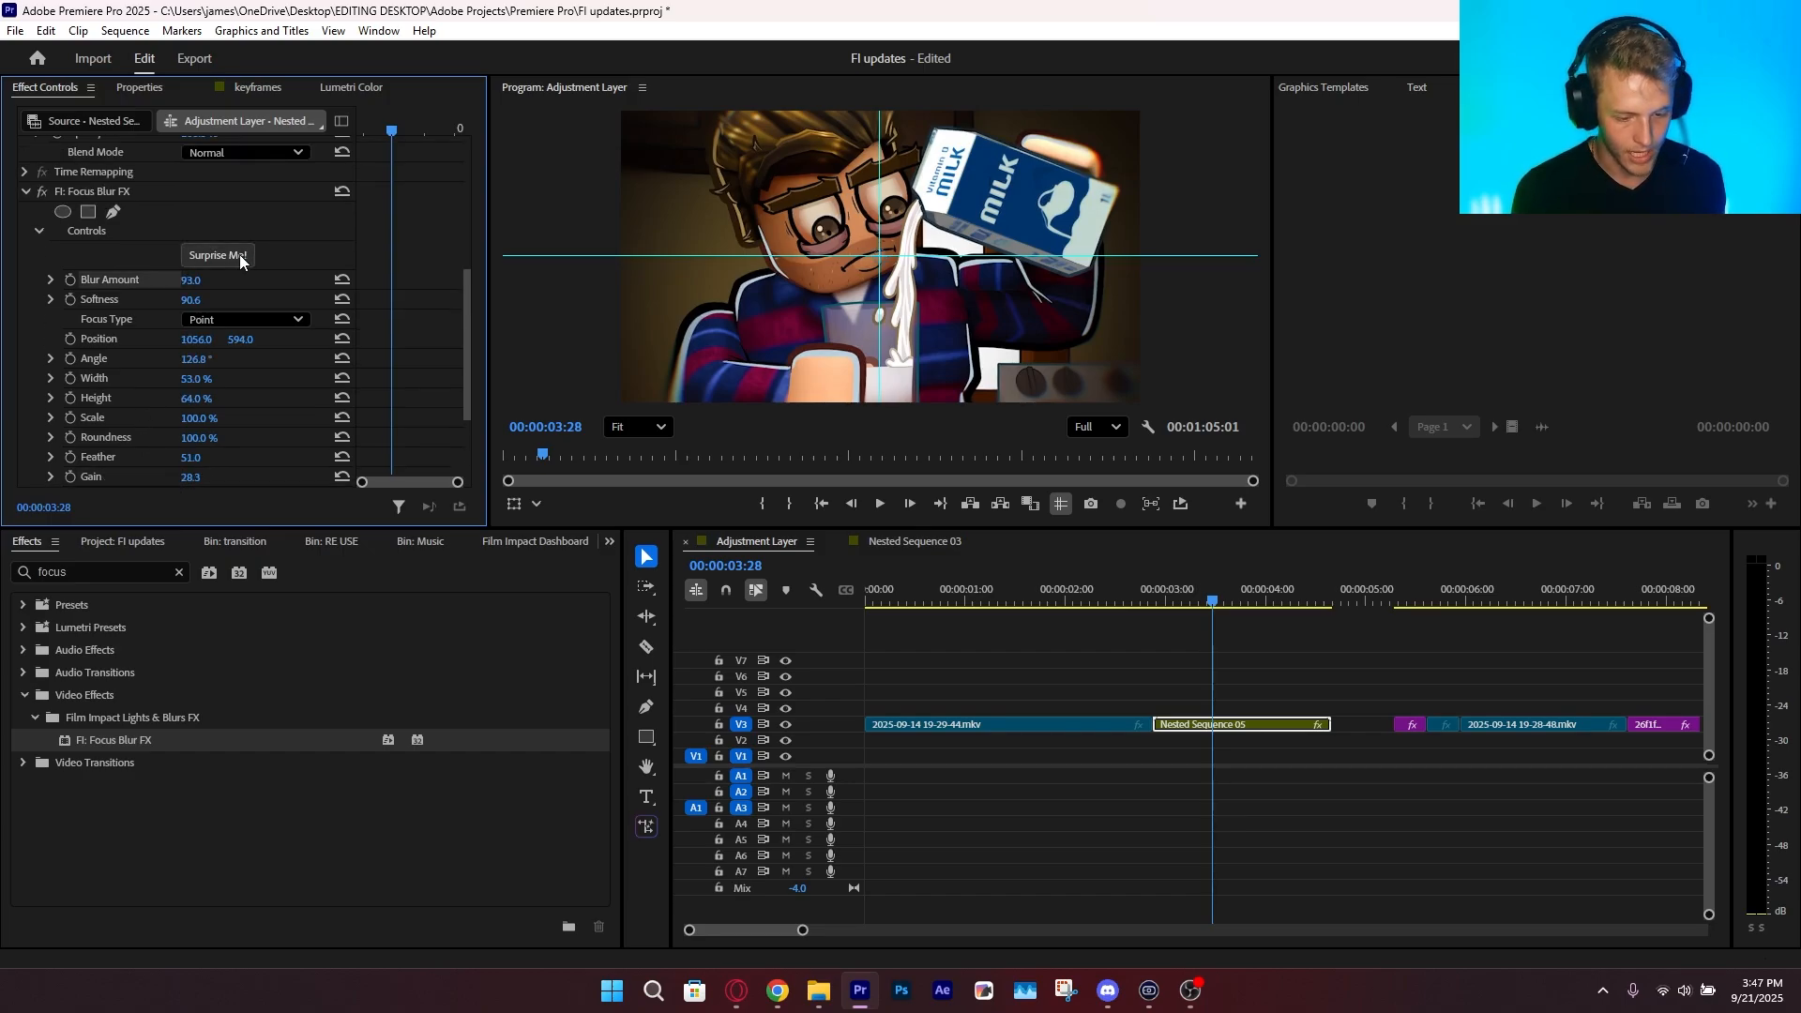
click(239, 255)
click(236, 259)
click(235, 263)
click(235, 265)
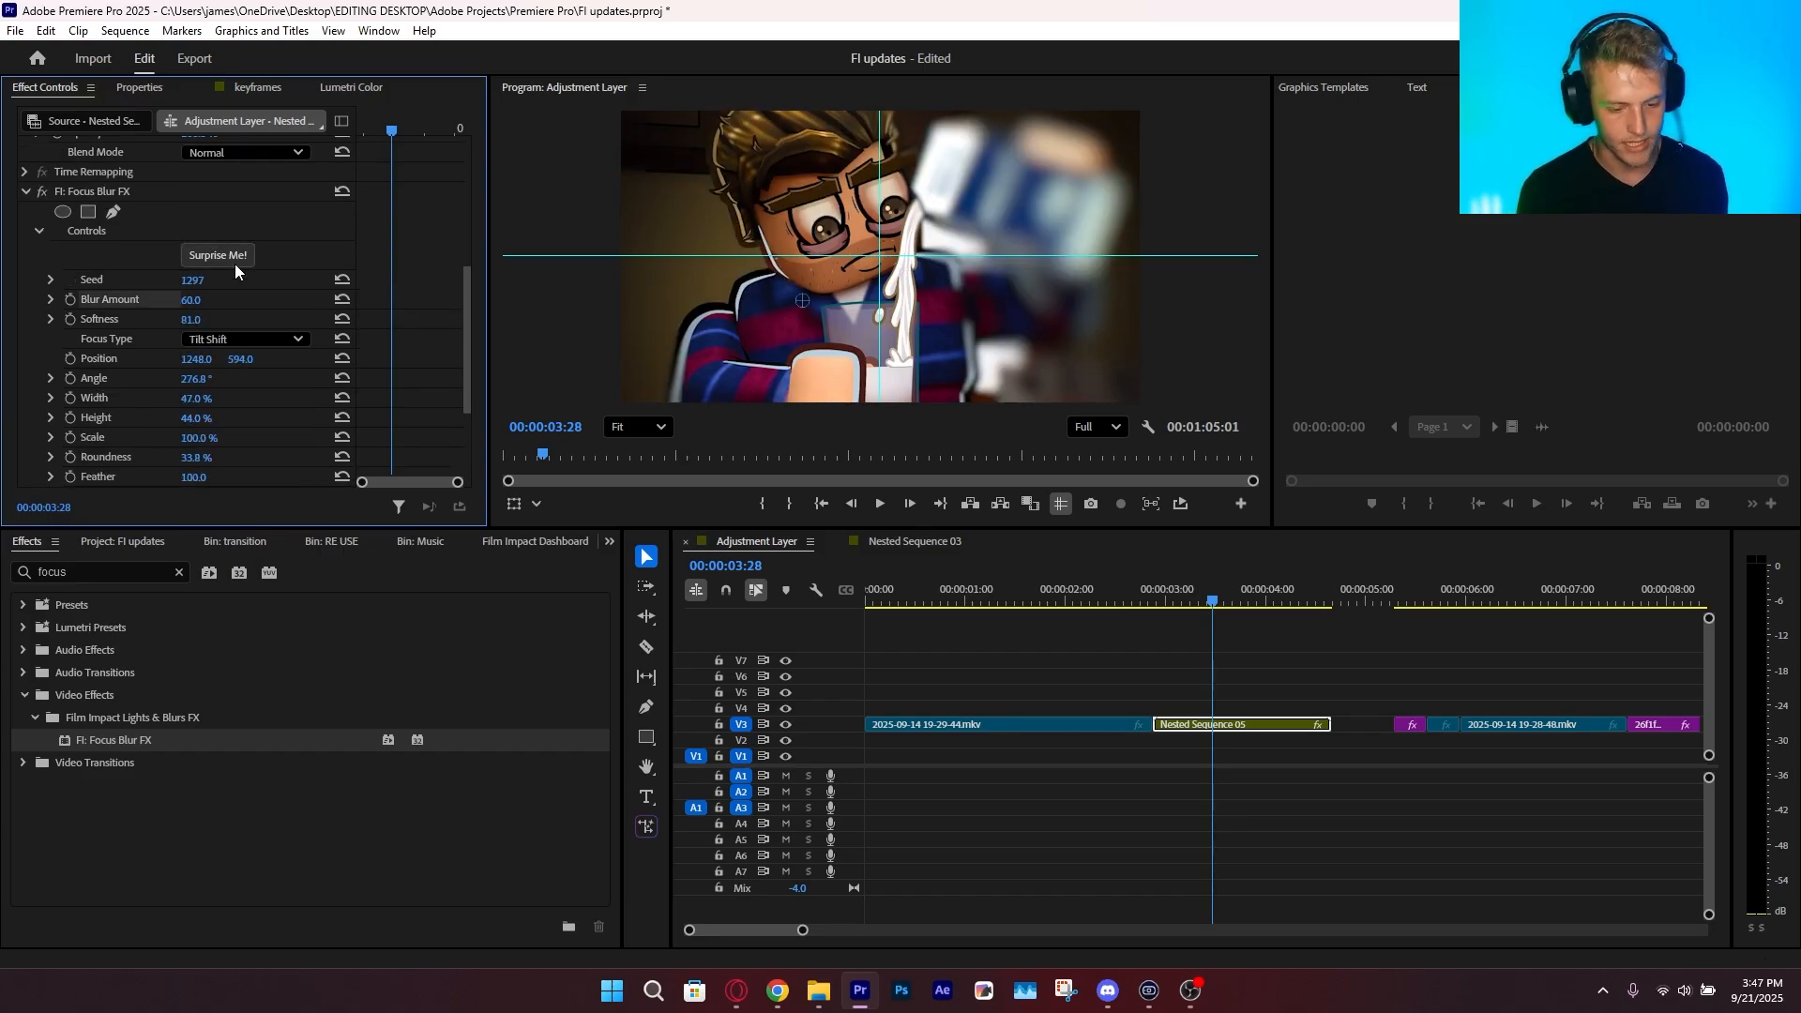
click(1289, 662)
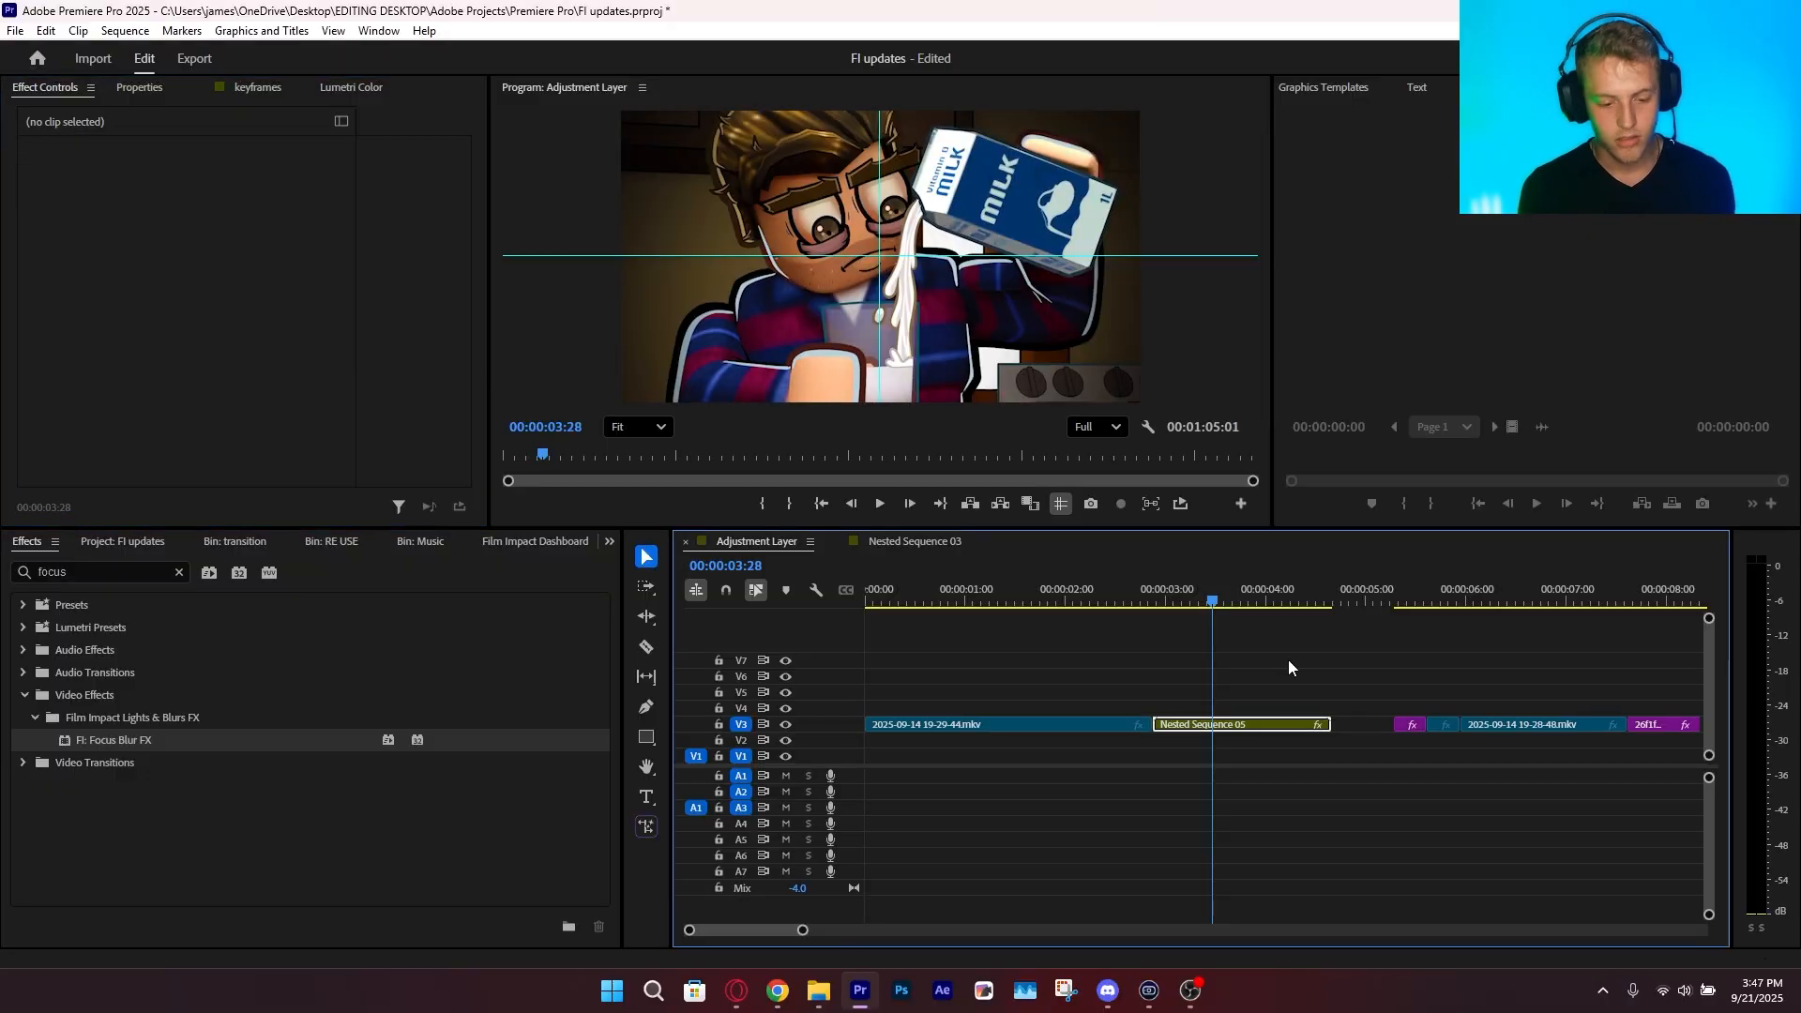
Search the effects for "fi", apply the FI nice blur and glow preset to Nested Sequence 05, and play the clip
click(72, 574)
text(fi)
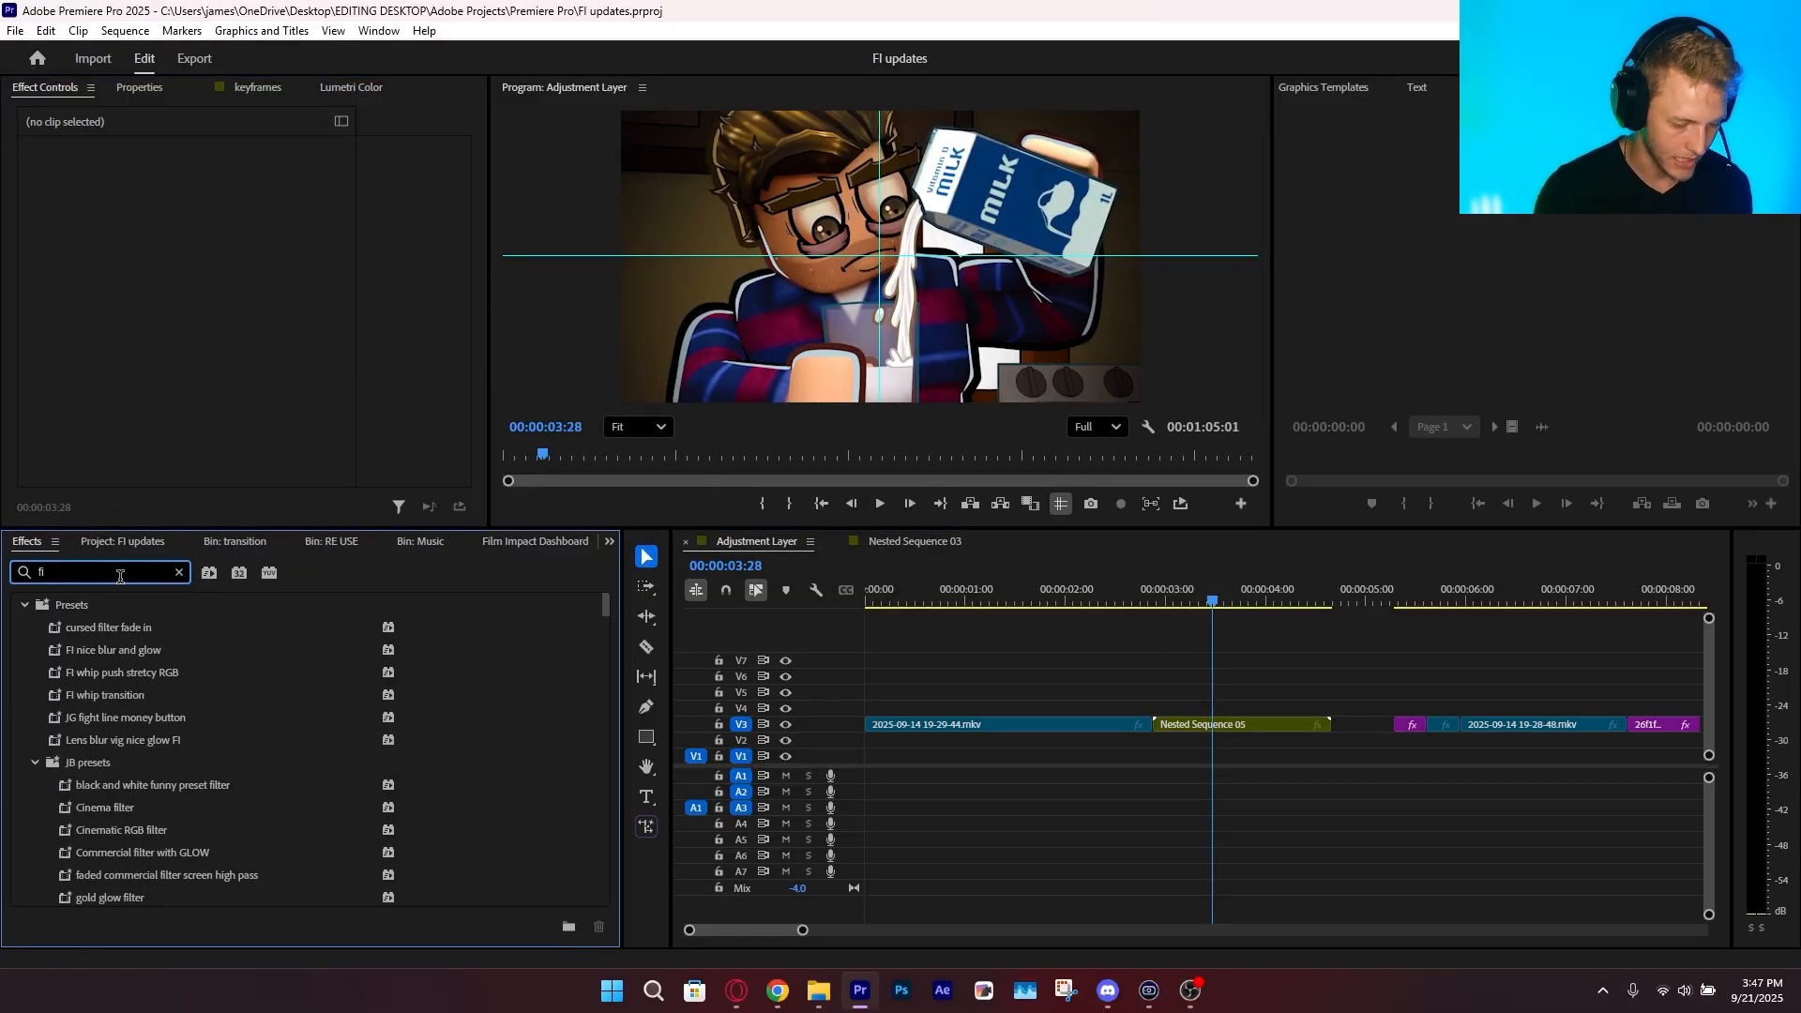
drag(116, 651, 295, 680)
drag(1243, 725, 1253, 724)
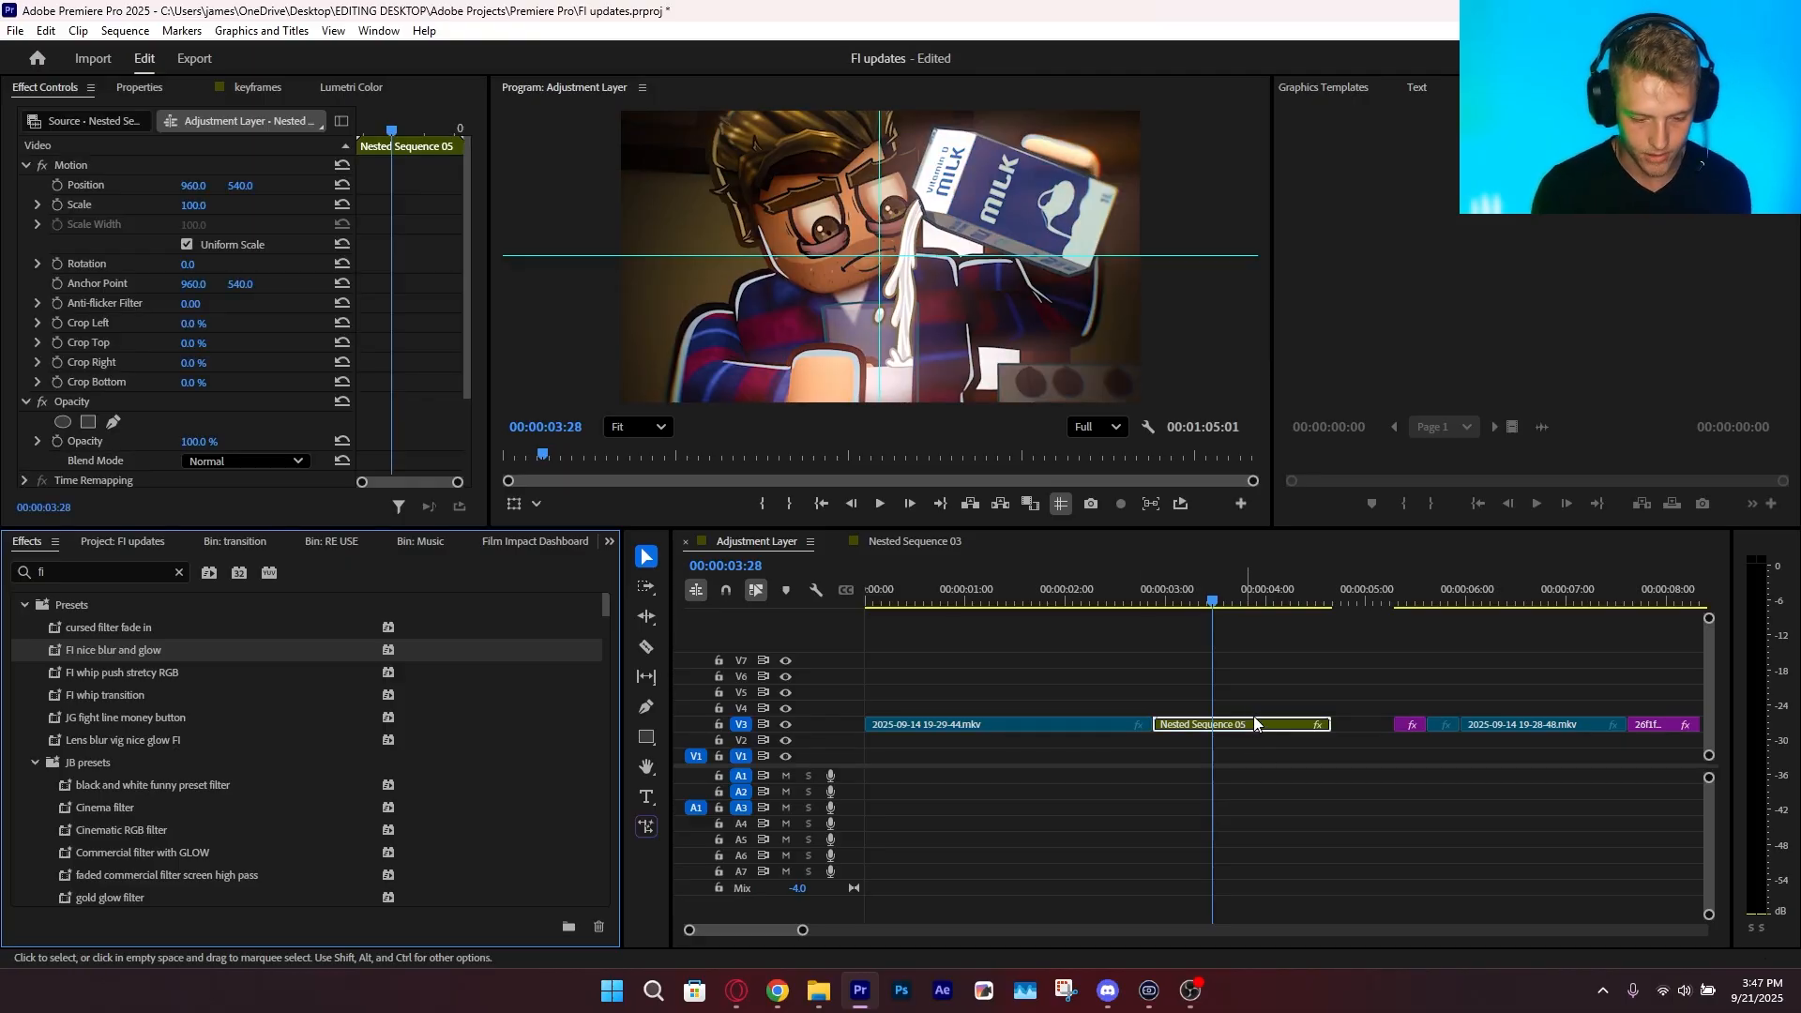
scroll(95, 179, down, 2)
key(space)
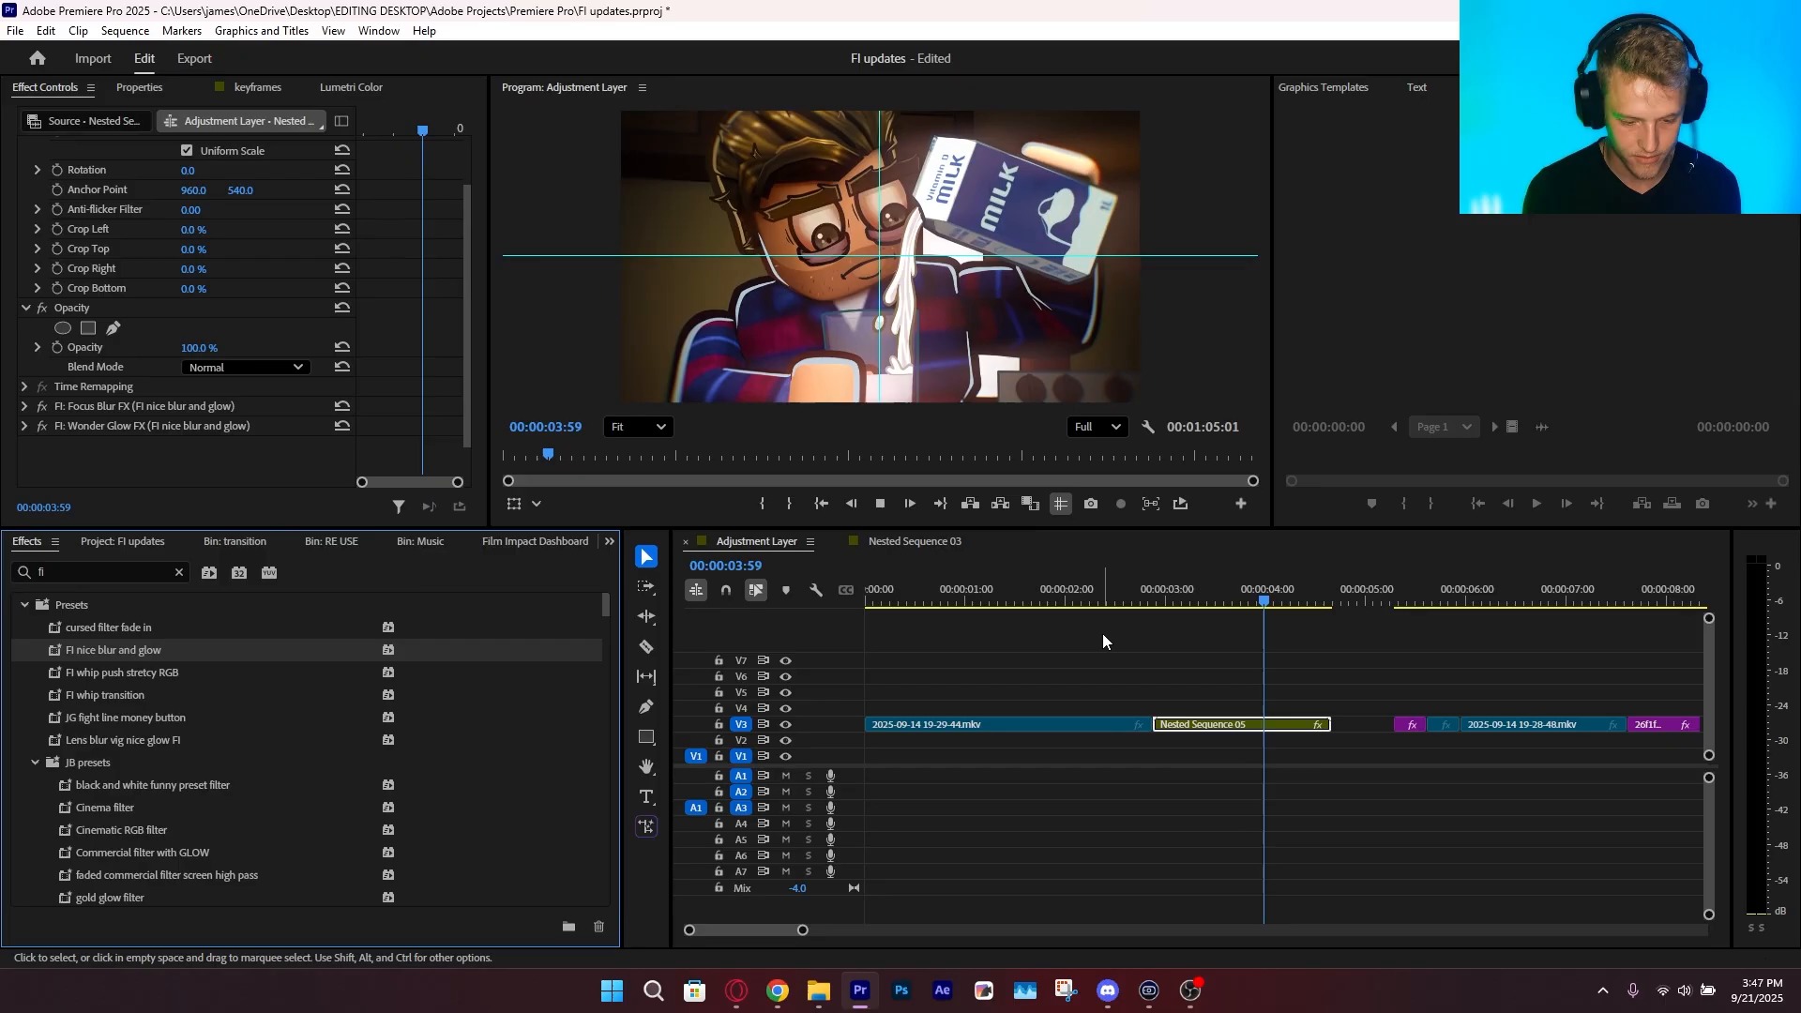
key(space)
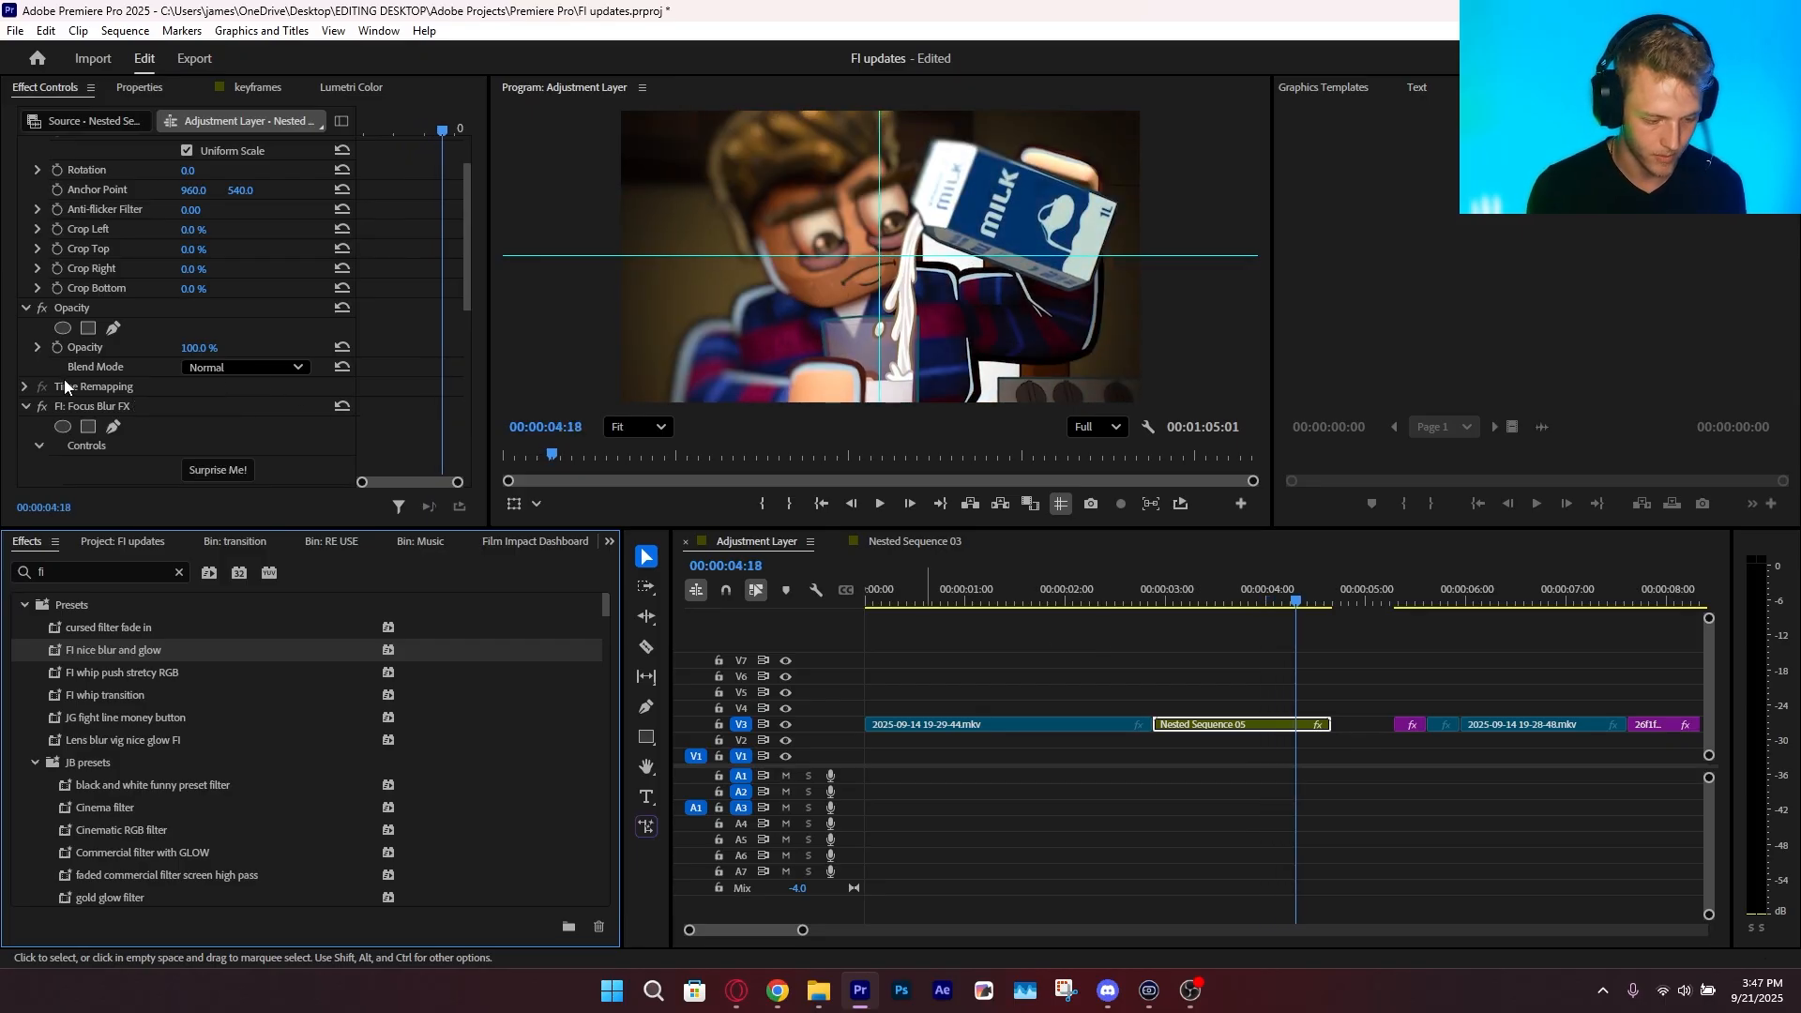
Delete FI: Focus Blur FX from Nested Sequence 05
click(81, 405)
key(Delete)
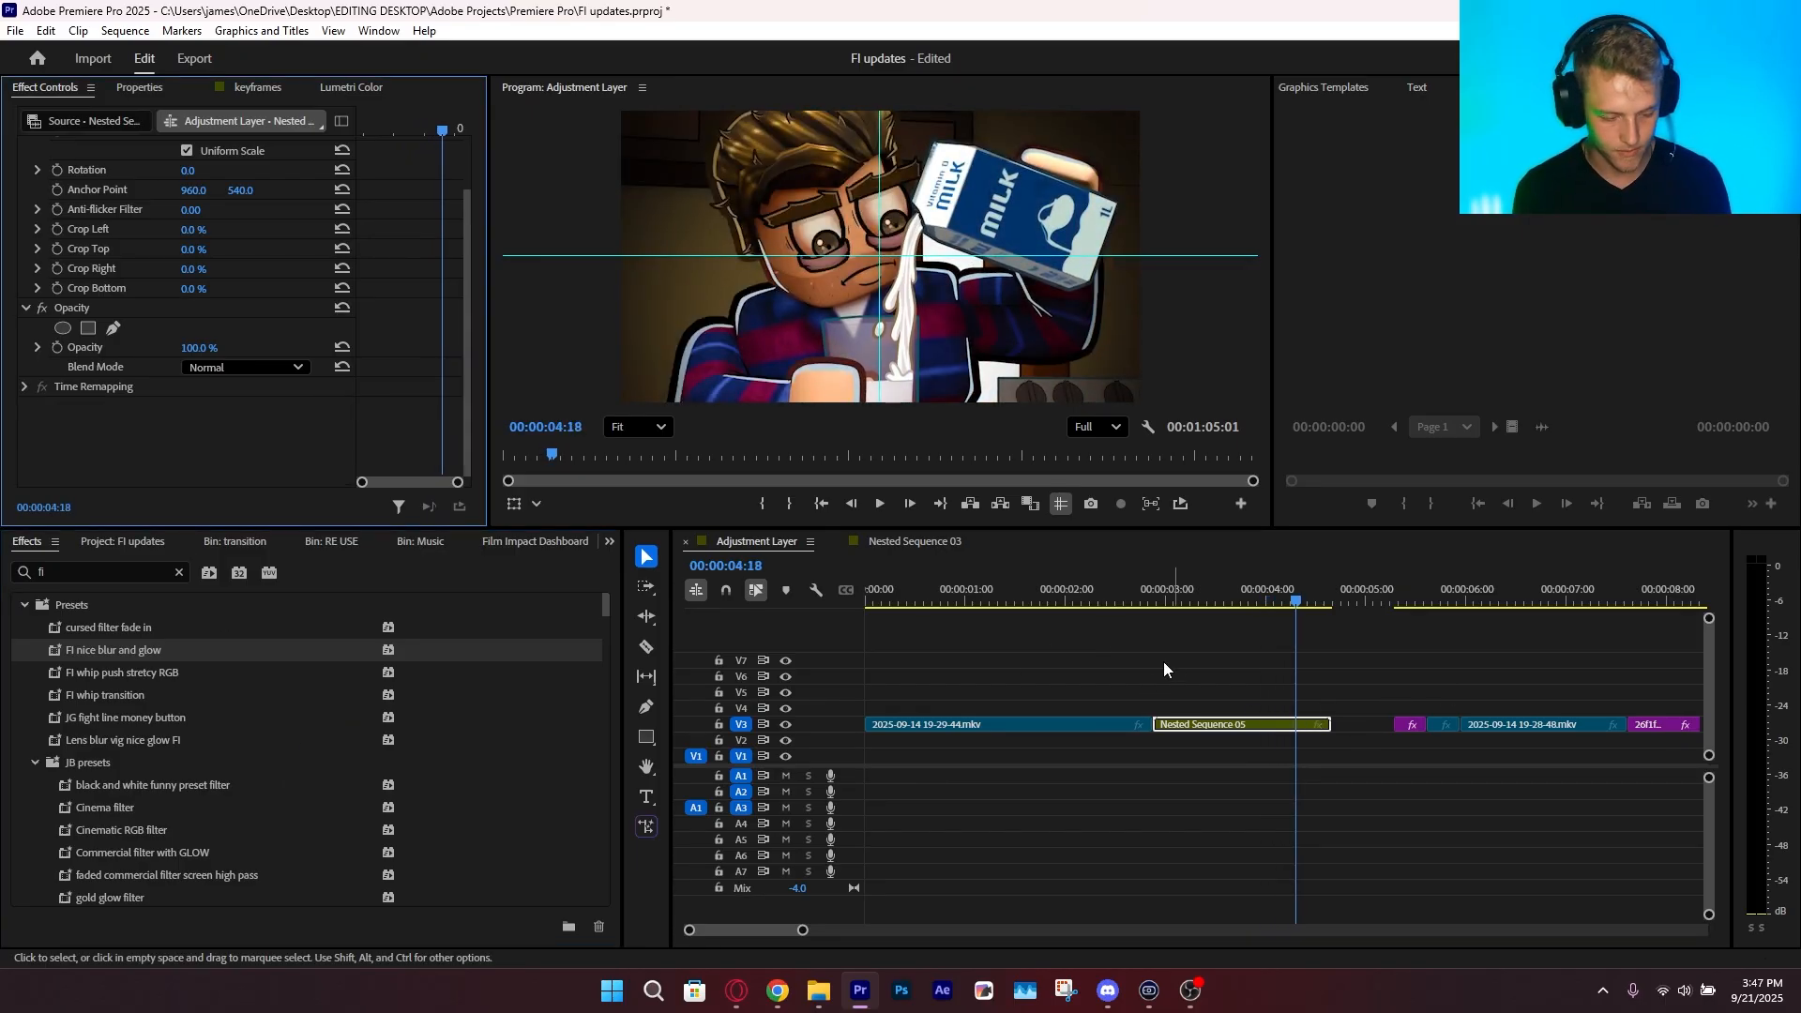
scroll(246, 741, down, 2)
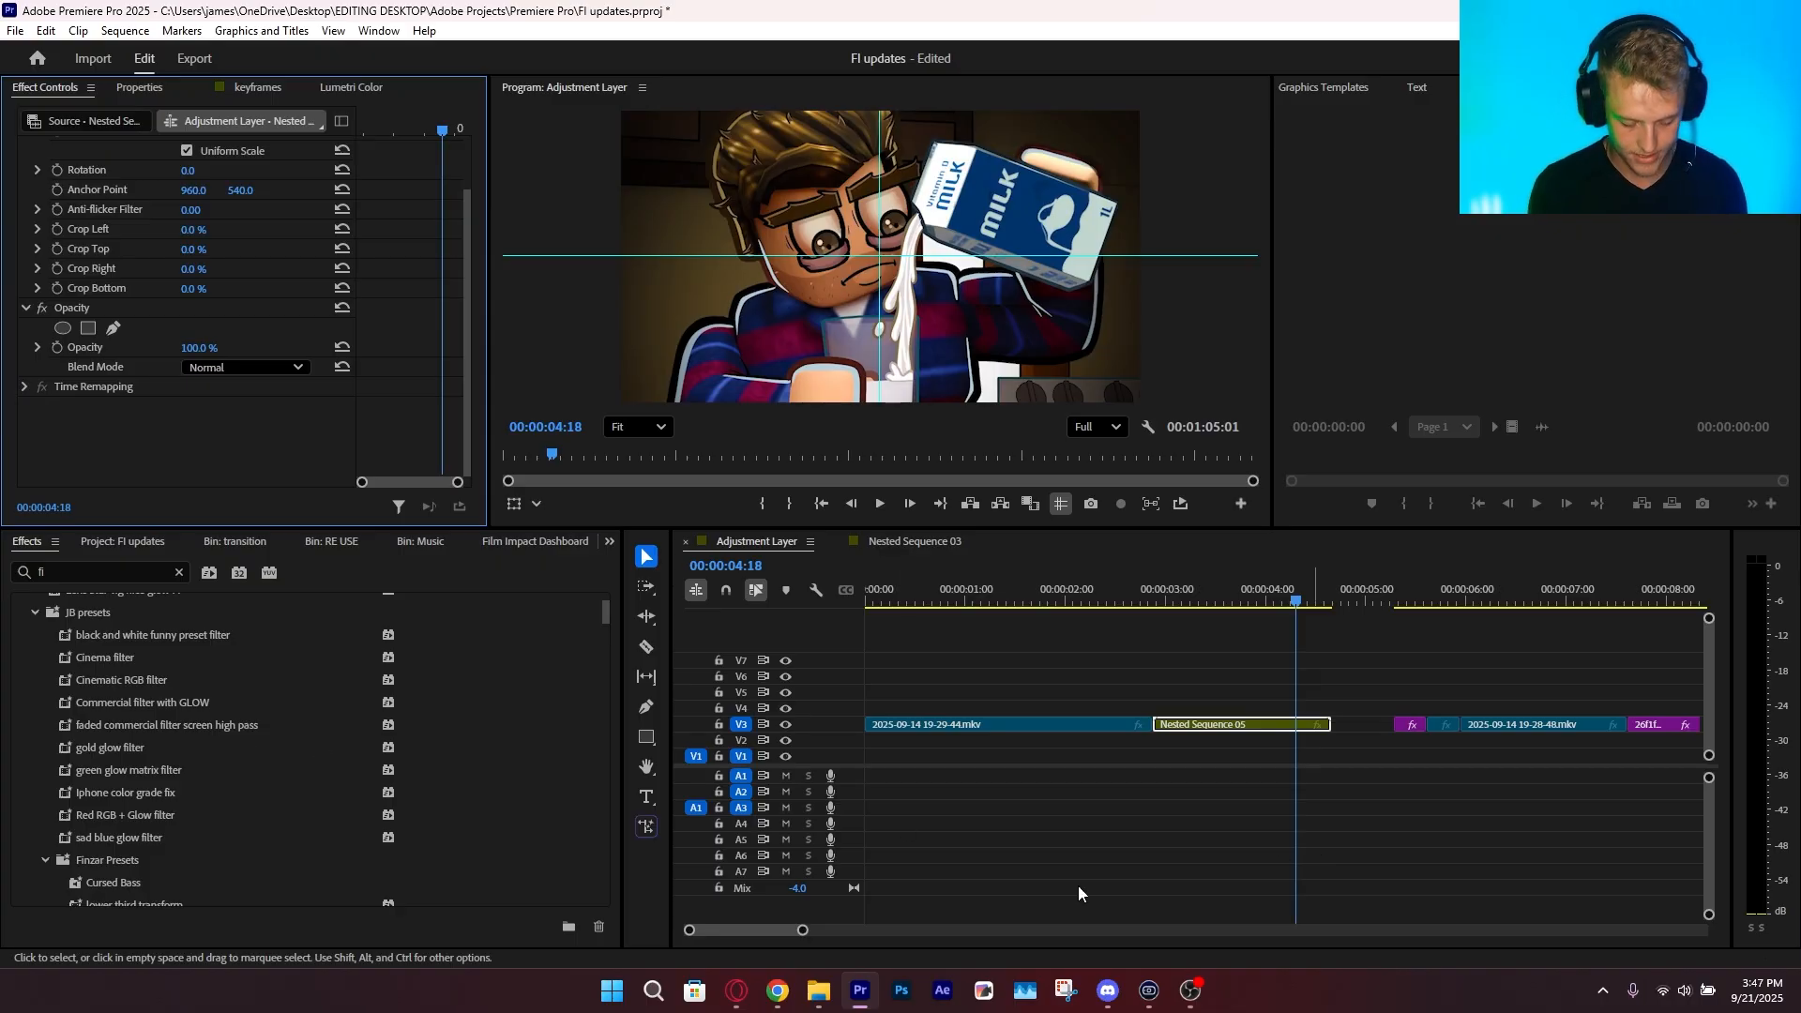
drag(799, 929, 879, 929)
drag(977, 615, 1086, 640)
key(space)
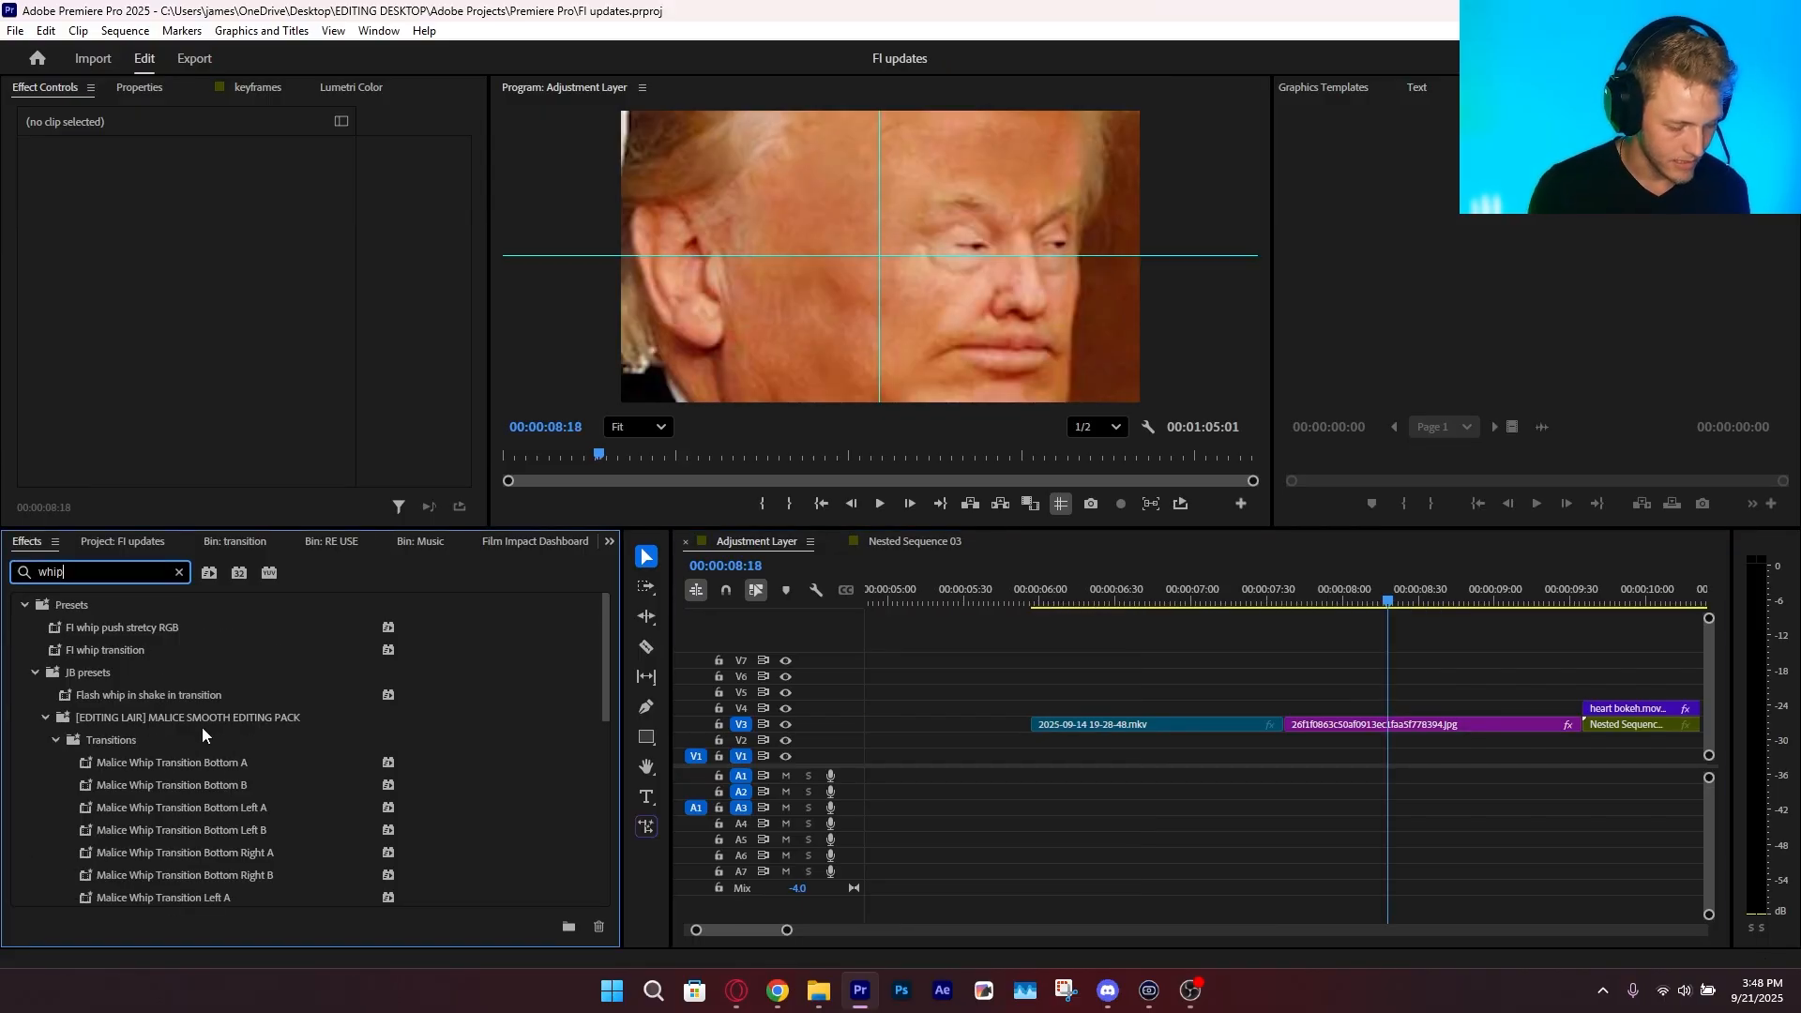
scroll(291, 830, down, 10)
drag(88, 895, 886, 813)
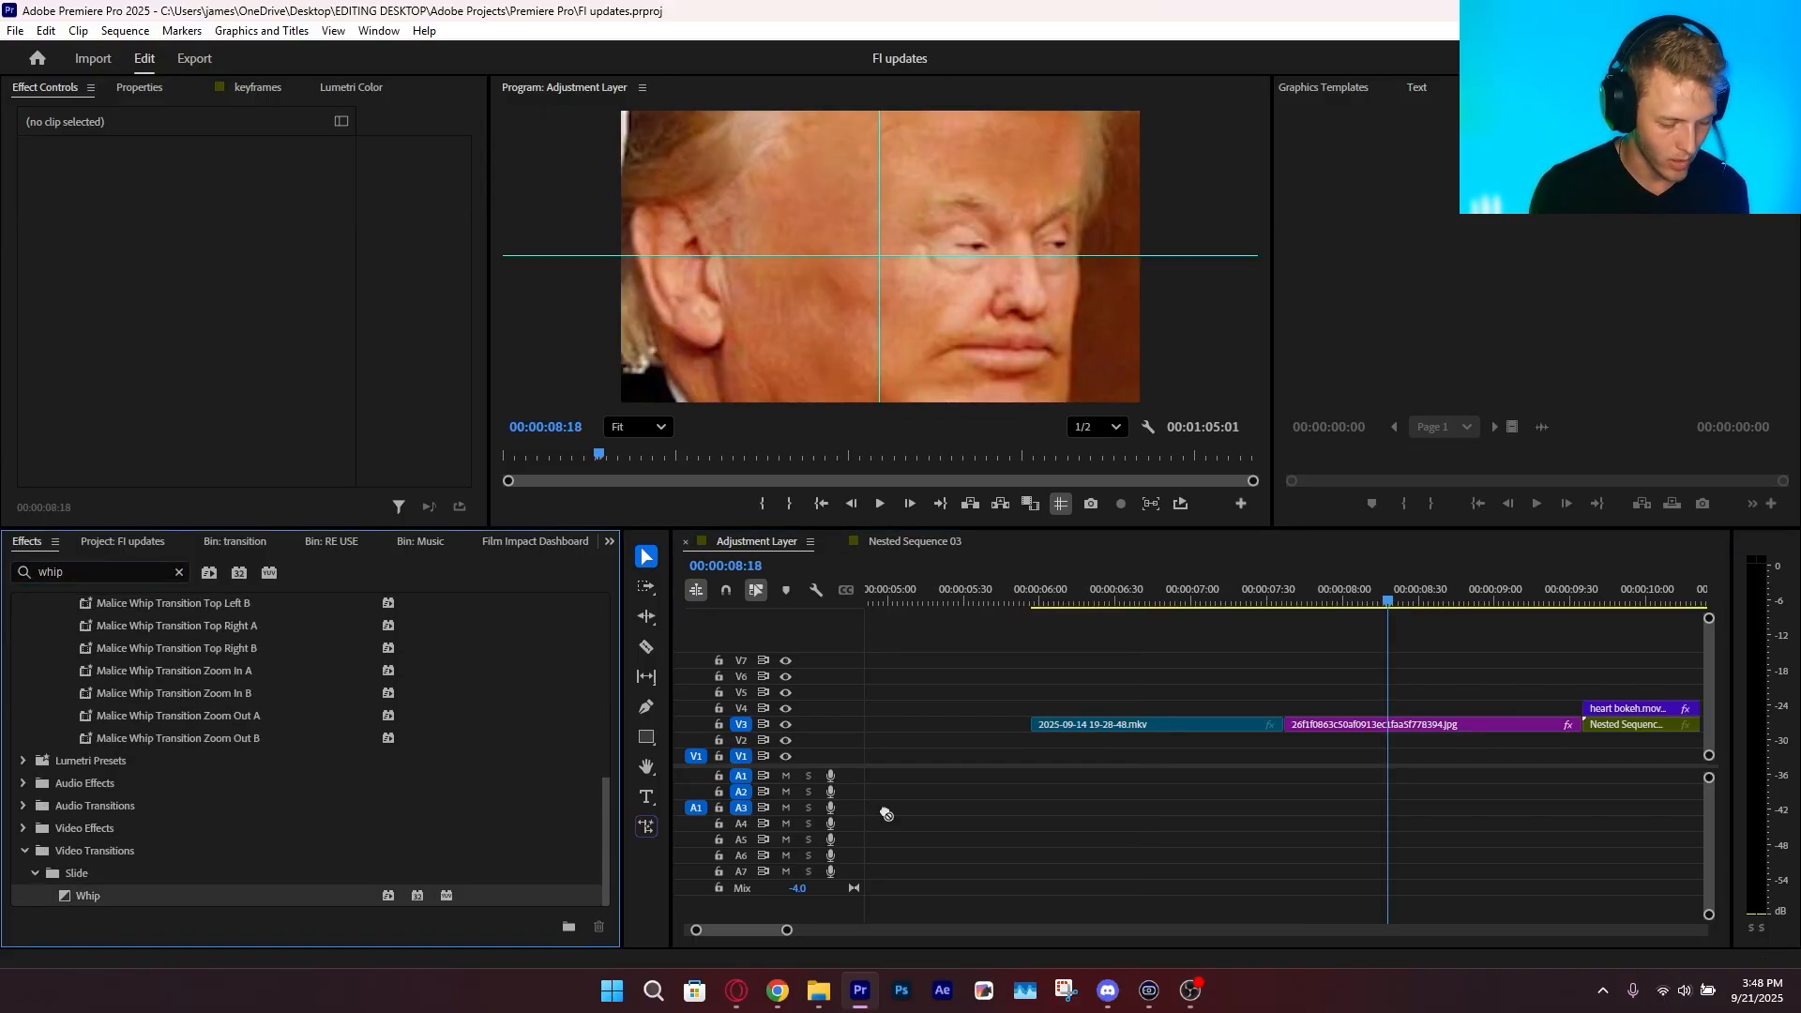
drag(1301, 736, 1301, 736)
Play and scrub through the Whip transition to examine its motion
click(1272, 582)
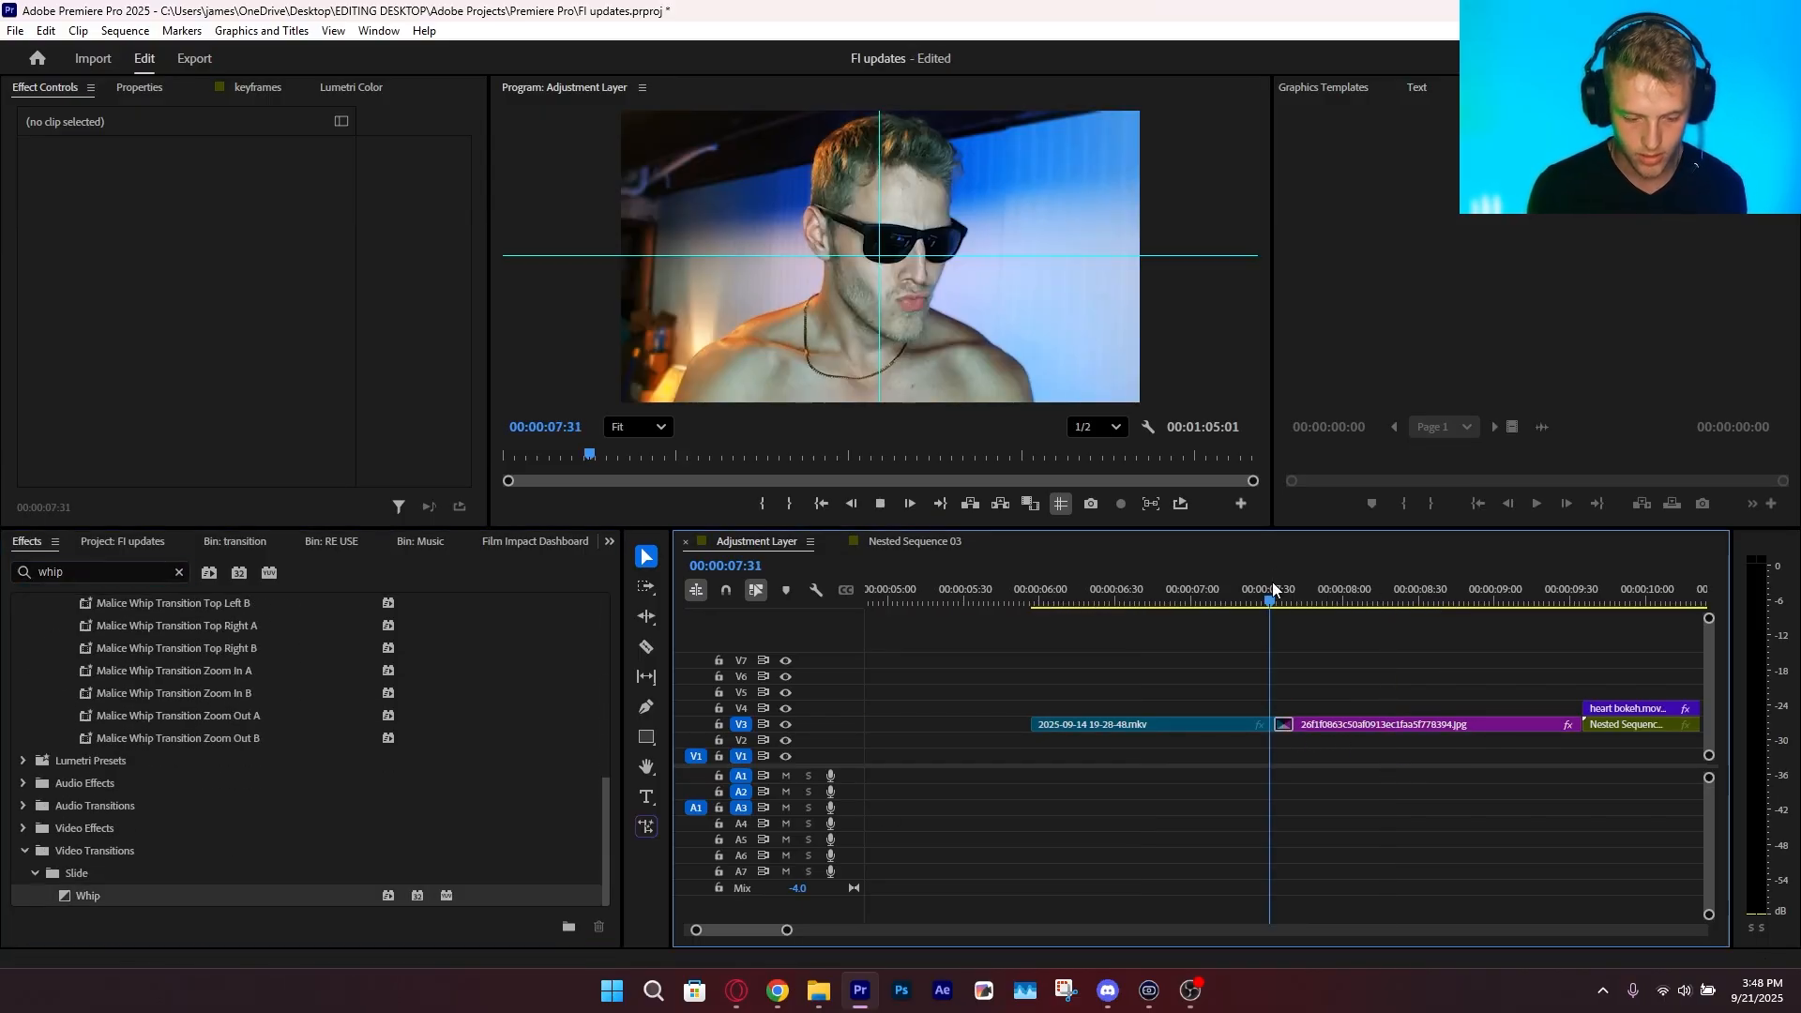
key(space)
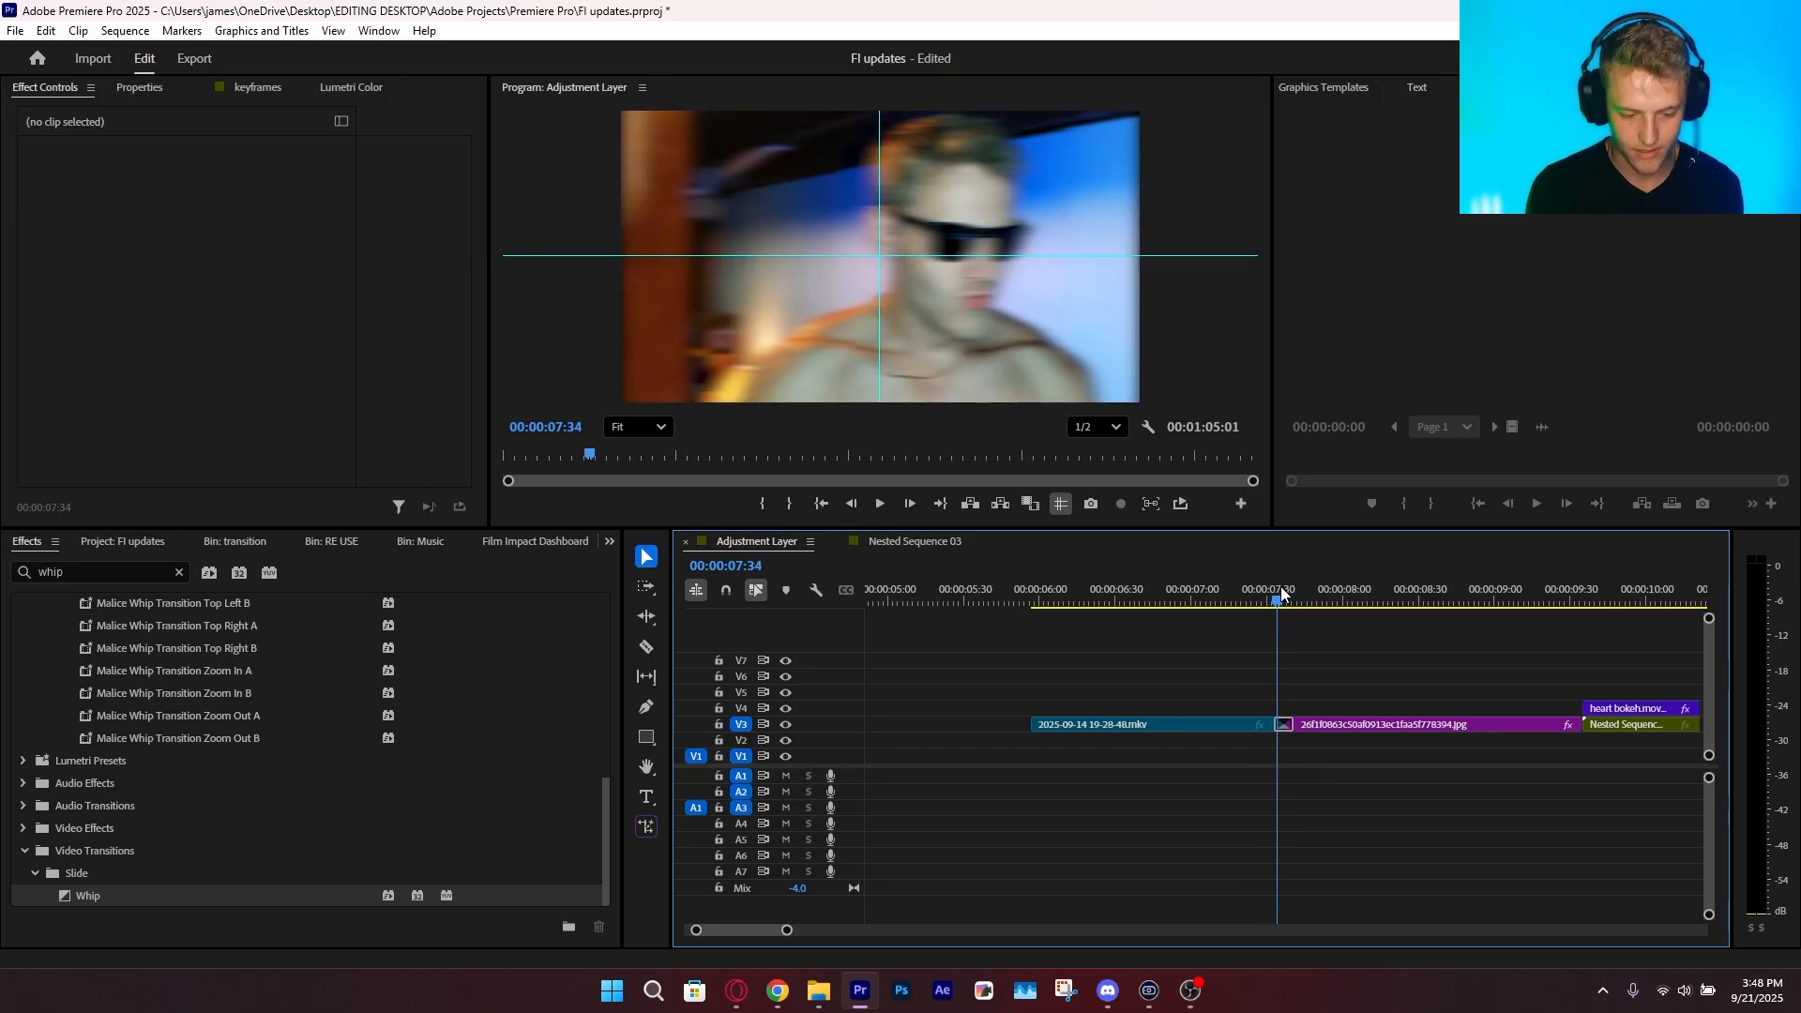
click(1297, 593)
drag(1298, 593, 1283, 589)
Duplicate the mkv and jpg clips with their transition onto V5, turn on snapping and align the copies with the originals
drag(1305, 704, 1351, 681)
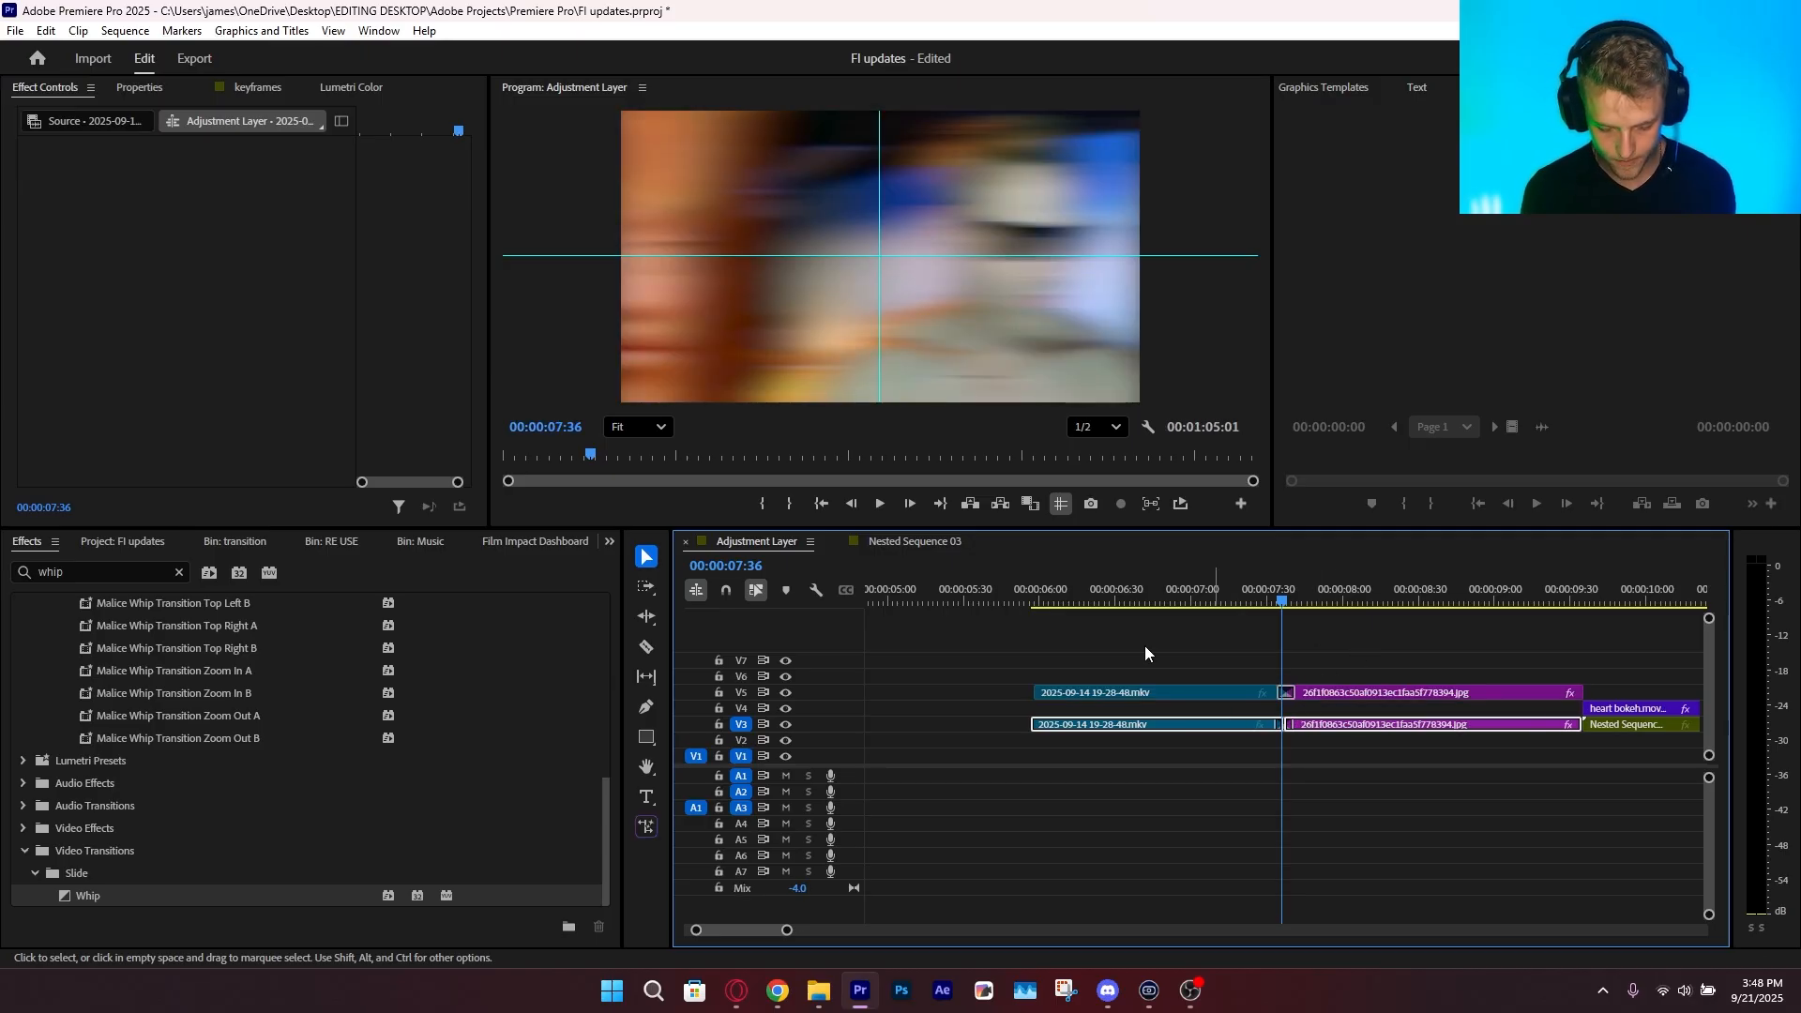
drag(1126, 648, 1433, 706)
key(s)
drag(1089, 693, 1101, 679)
click(1315, 668)
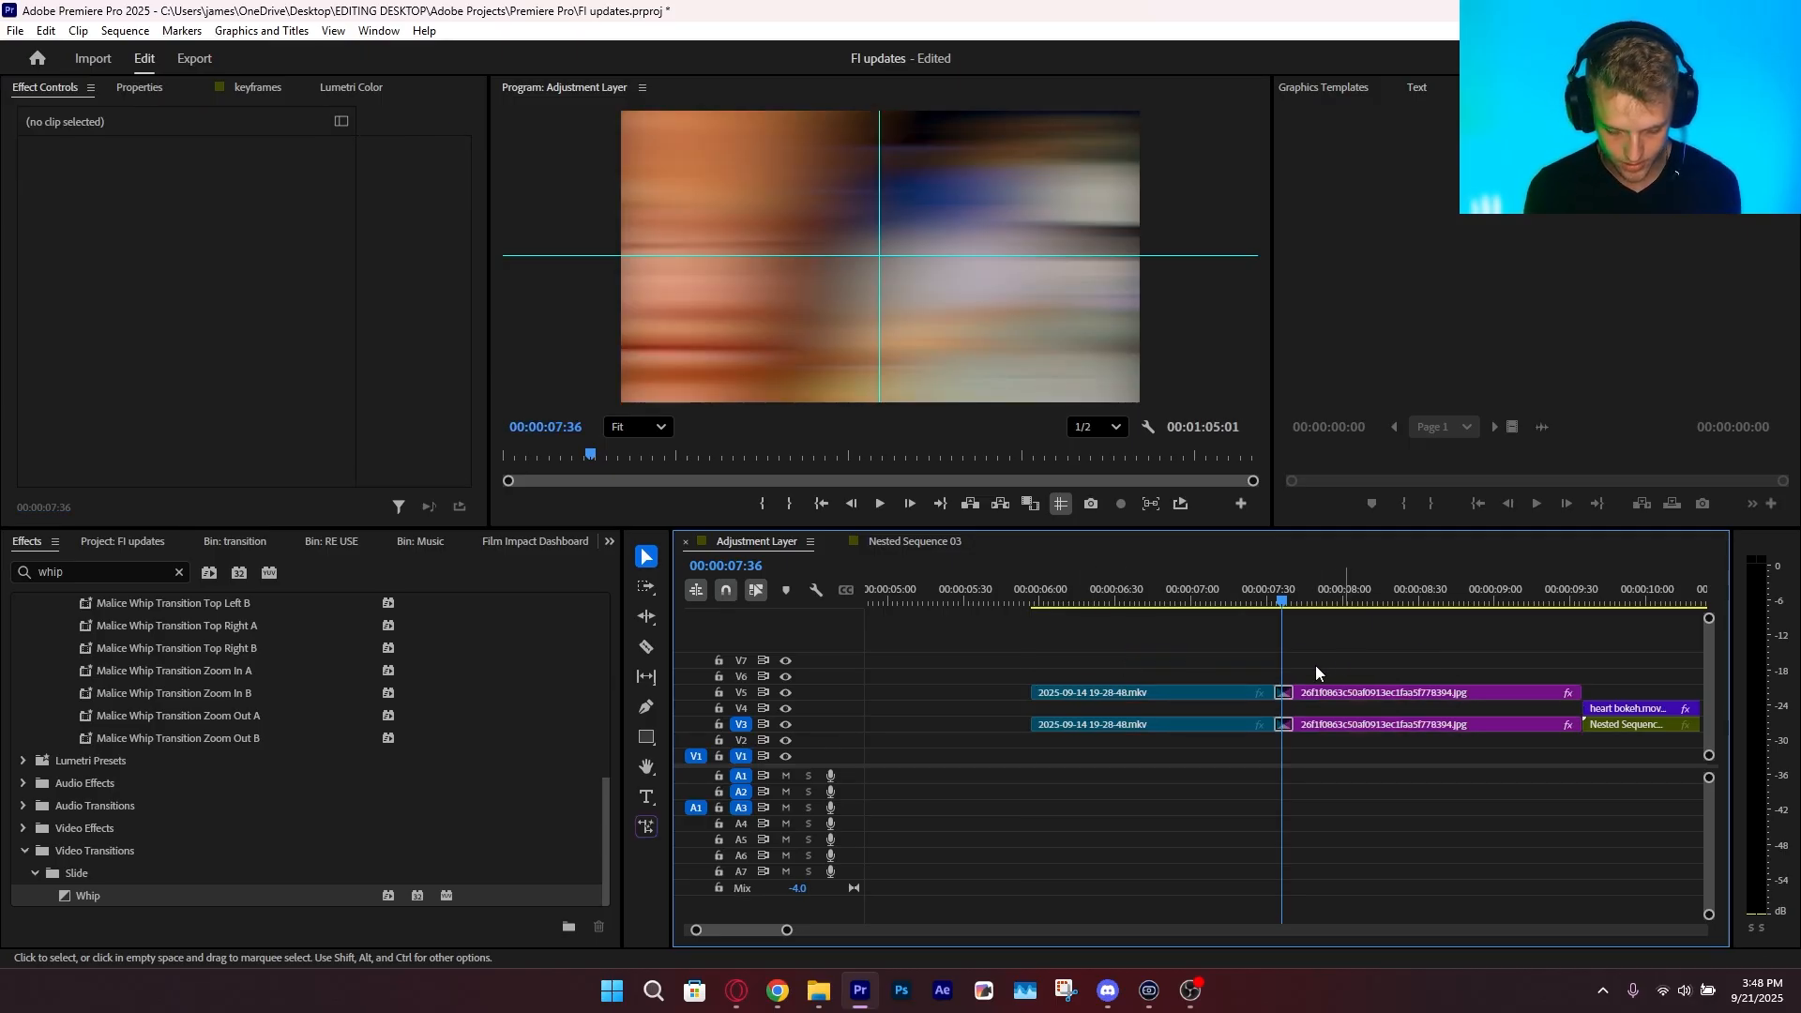
Replace the Whip transition between the V5 copies with FI: Push Impacts, found by searching for "push"
key(Delete)
drag(1345, 659, 1259, 694)
click(106, 569)
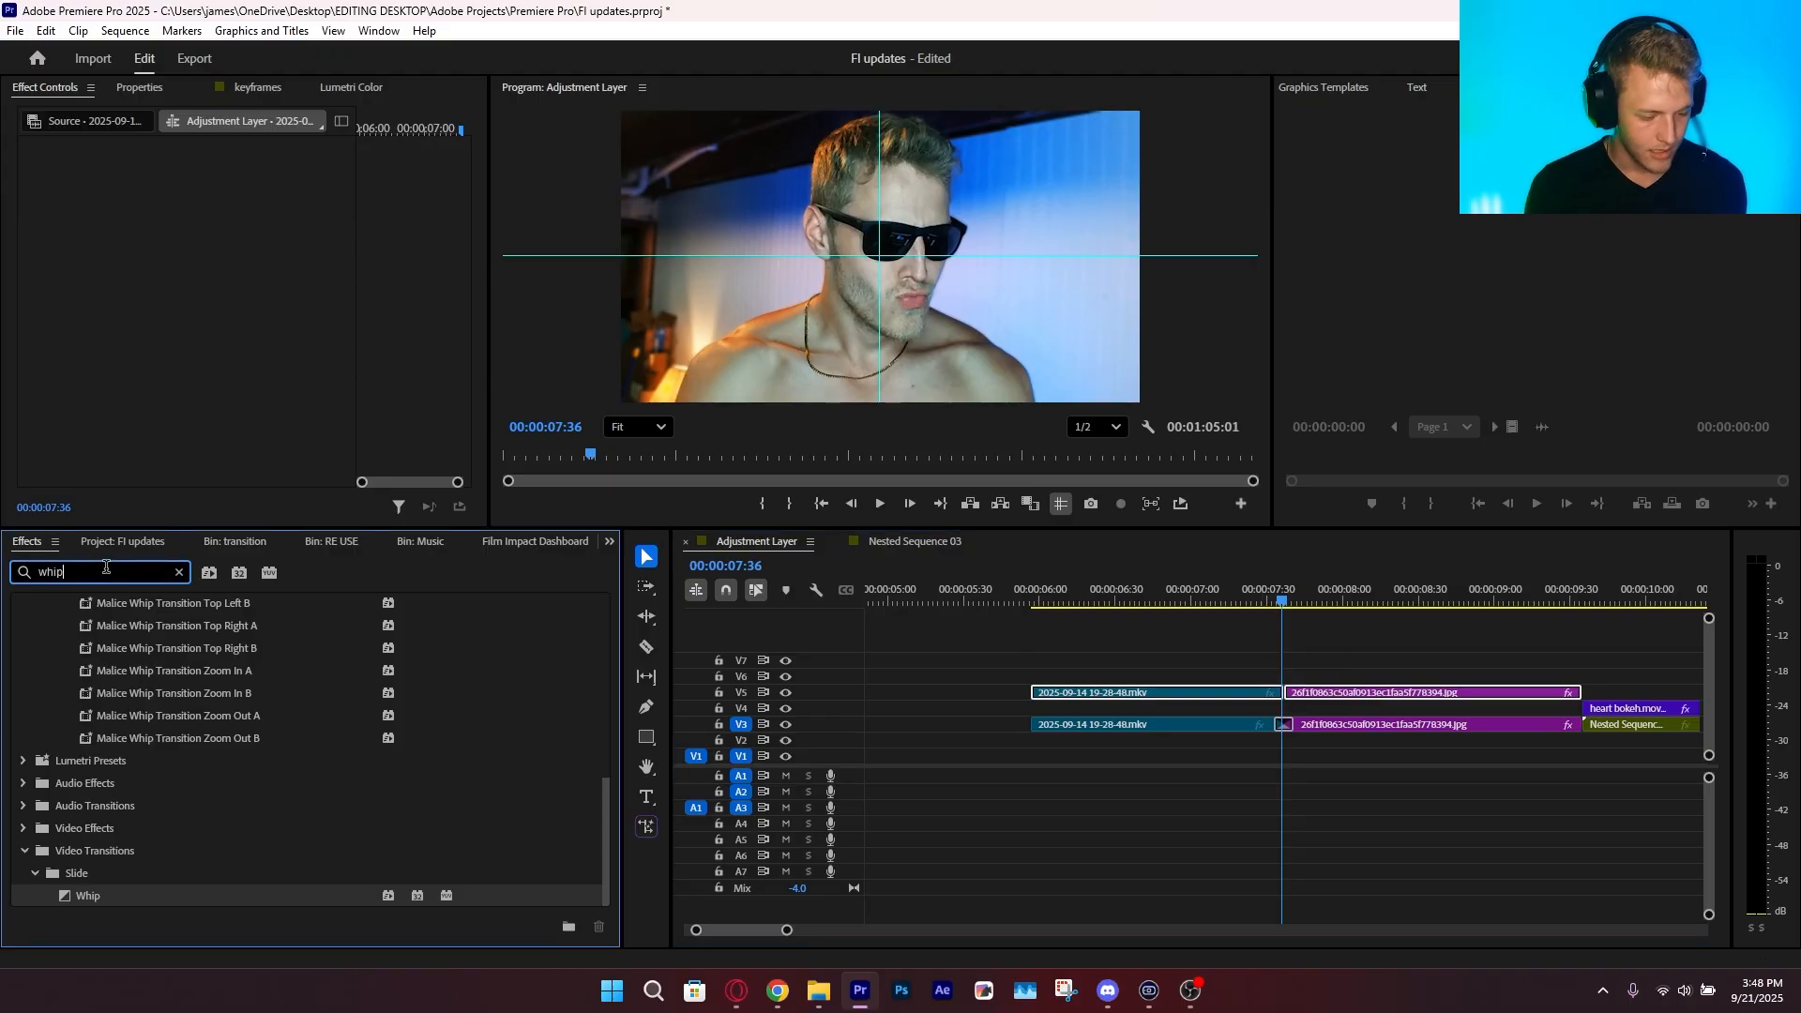
text(push)
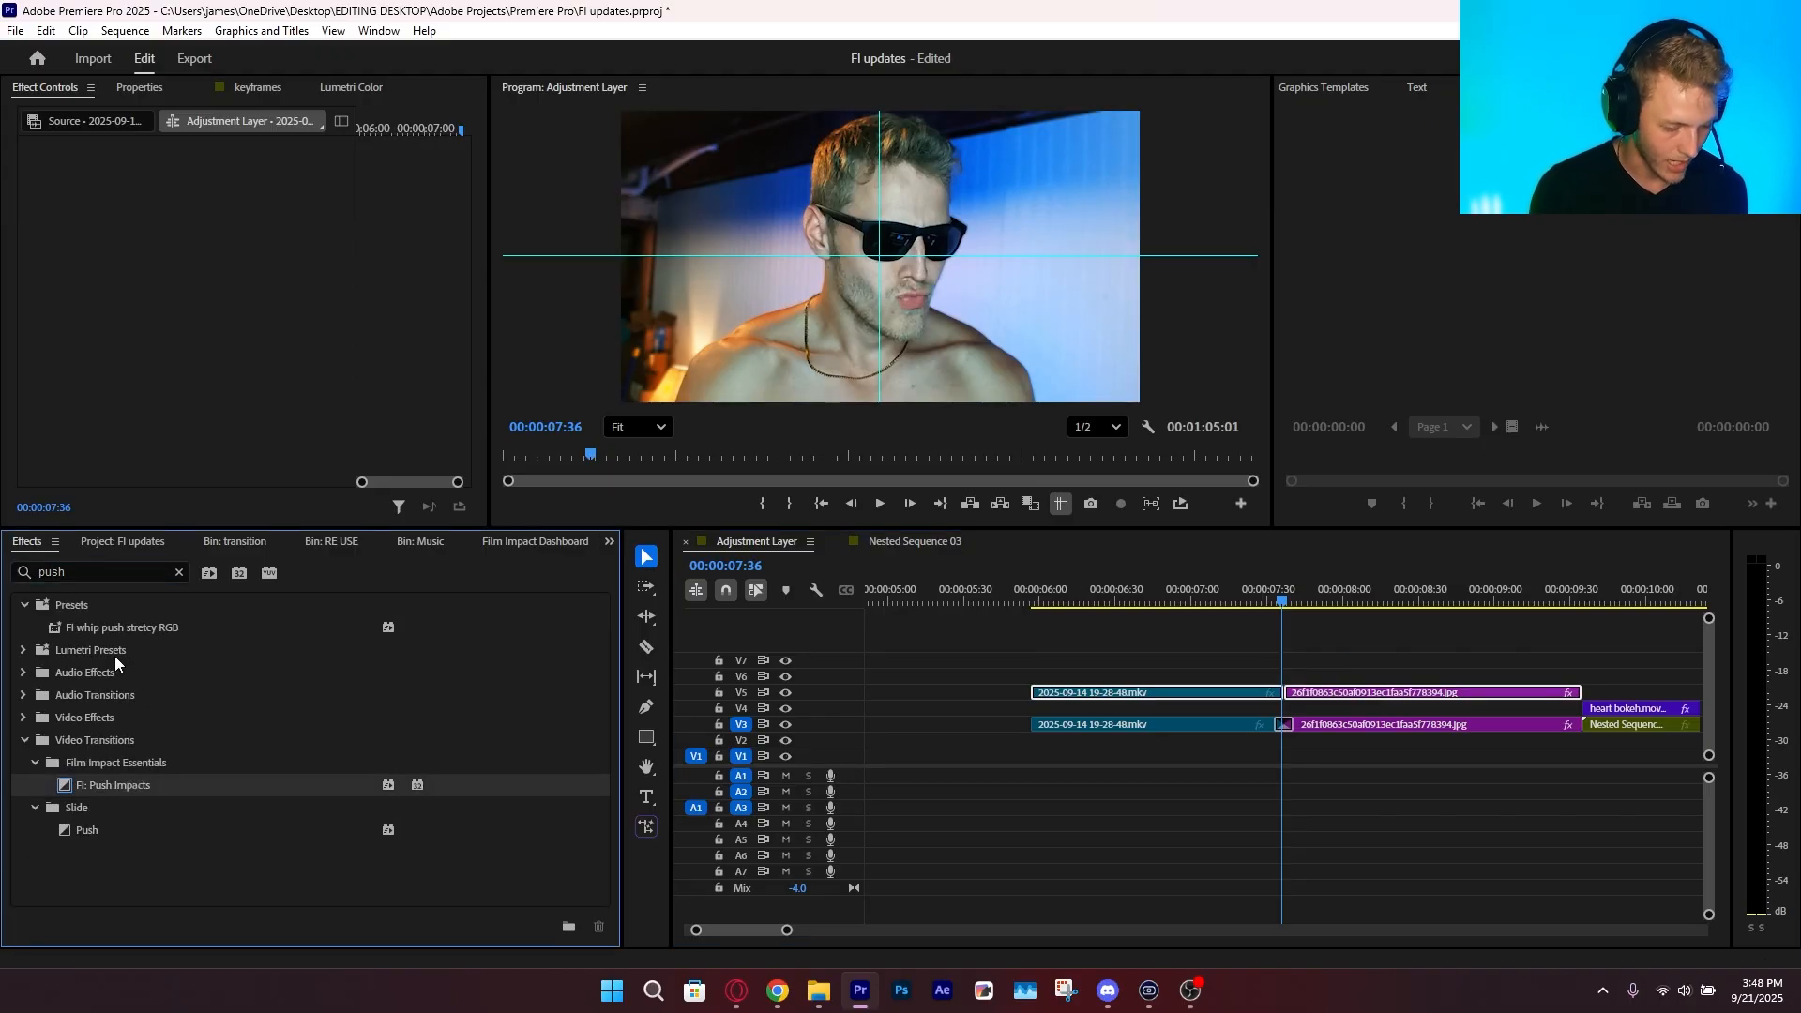
click(114, 636)
click(112, 785)
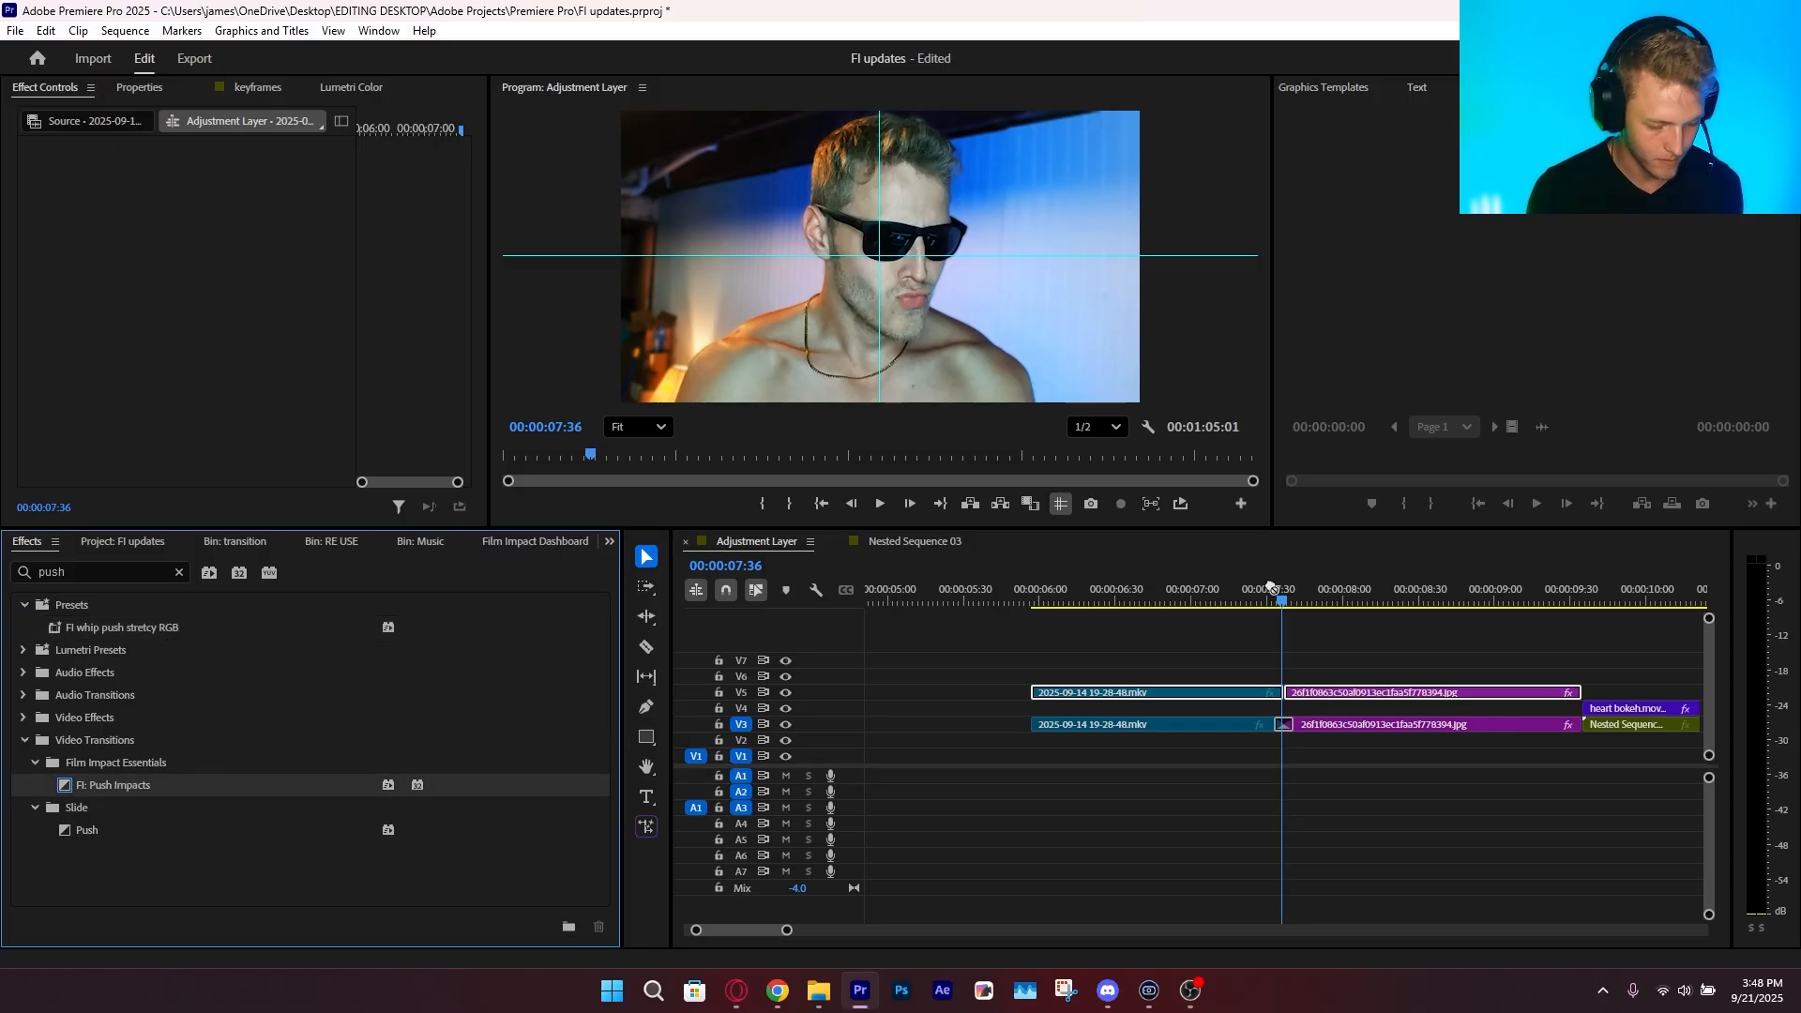
drag(1260, 709, 1266, 721)
Play and scrub through the Push Impacts transition on V5, and lengthen it slightly
key(space)
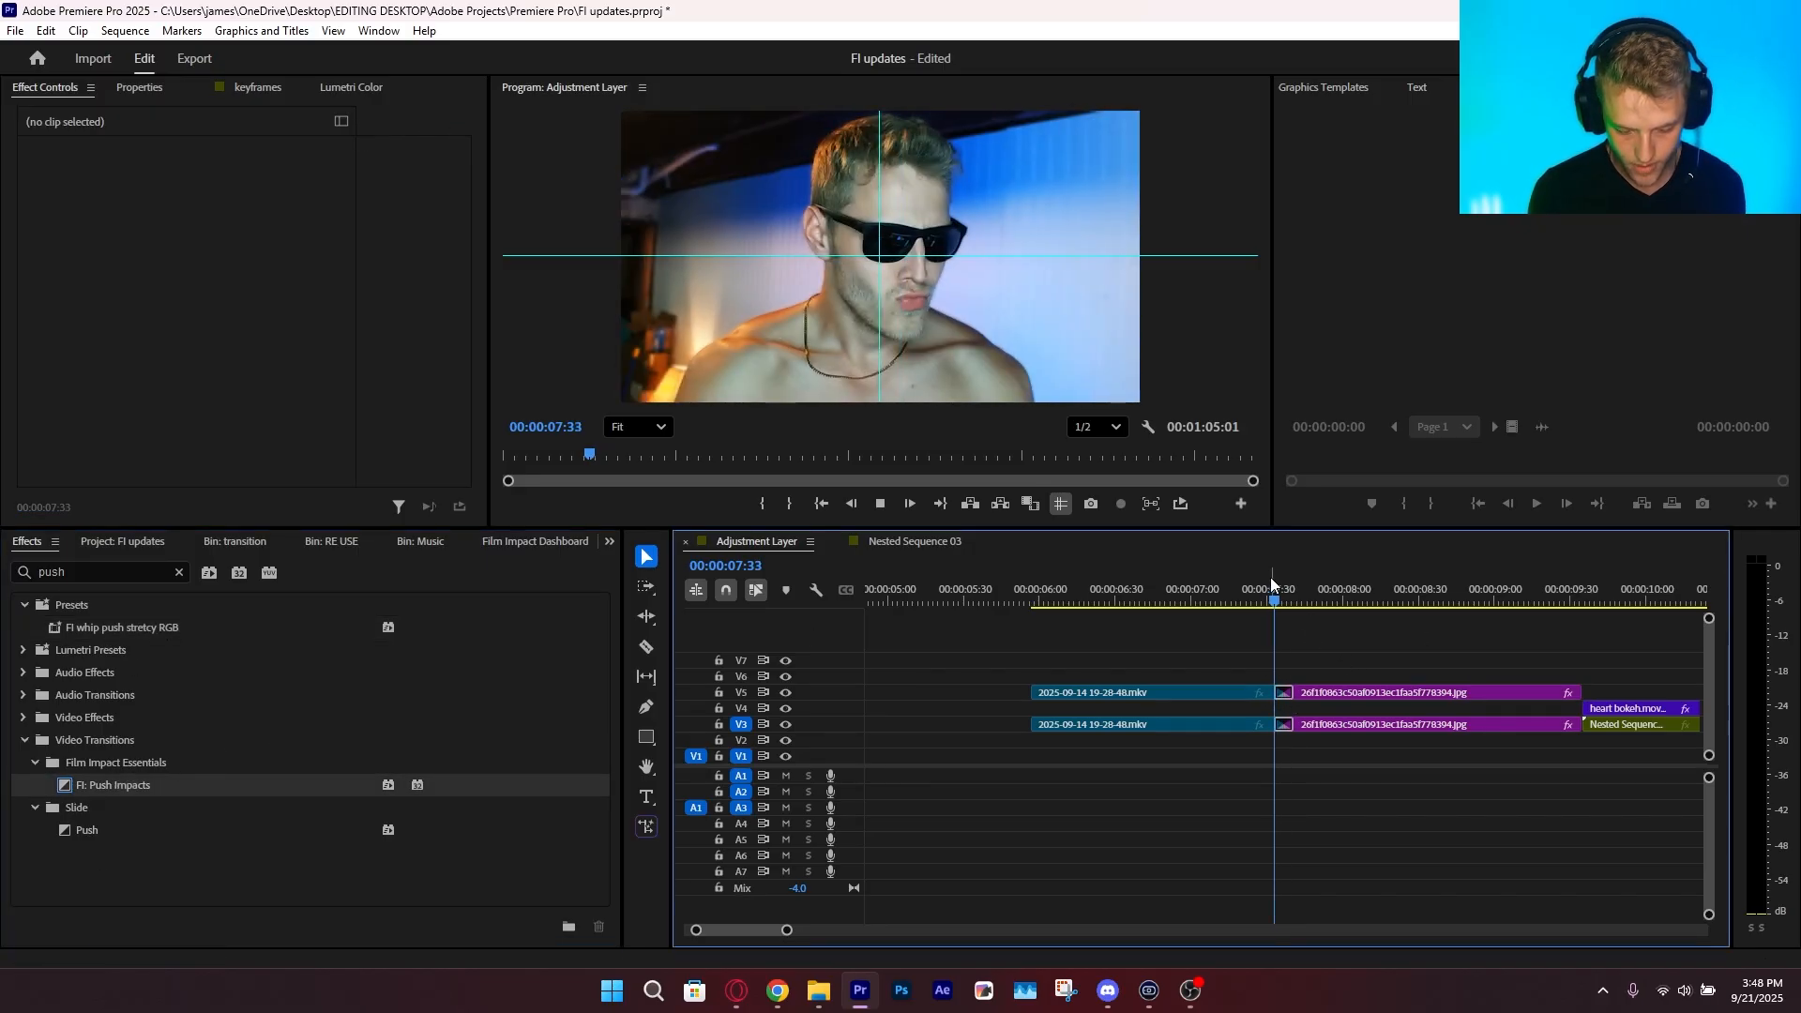
drag(1279, 580, 1277, 602)
drag(787, 931, 748, 930)
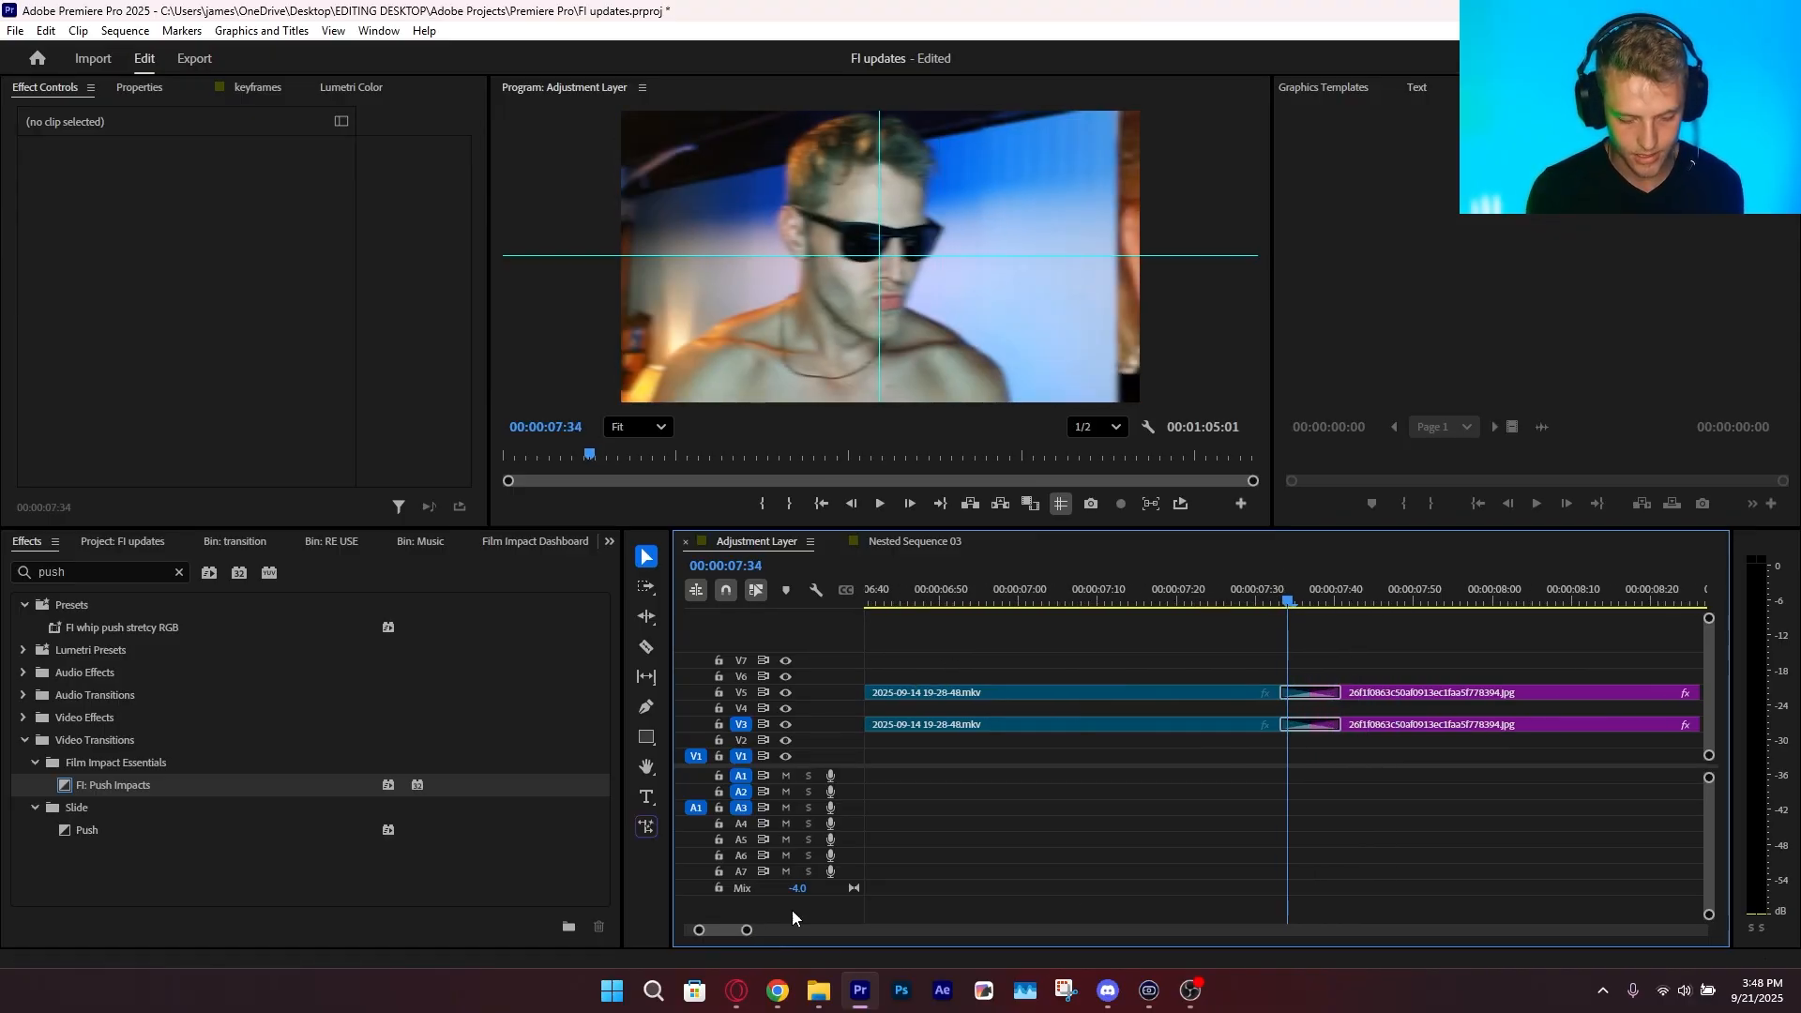
drag(1338, 693, 1347, 695)
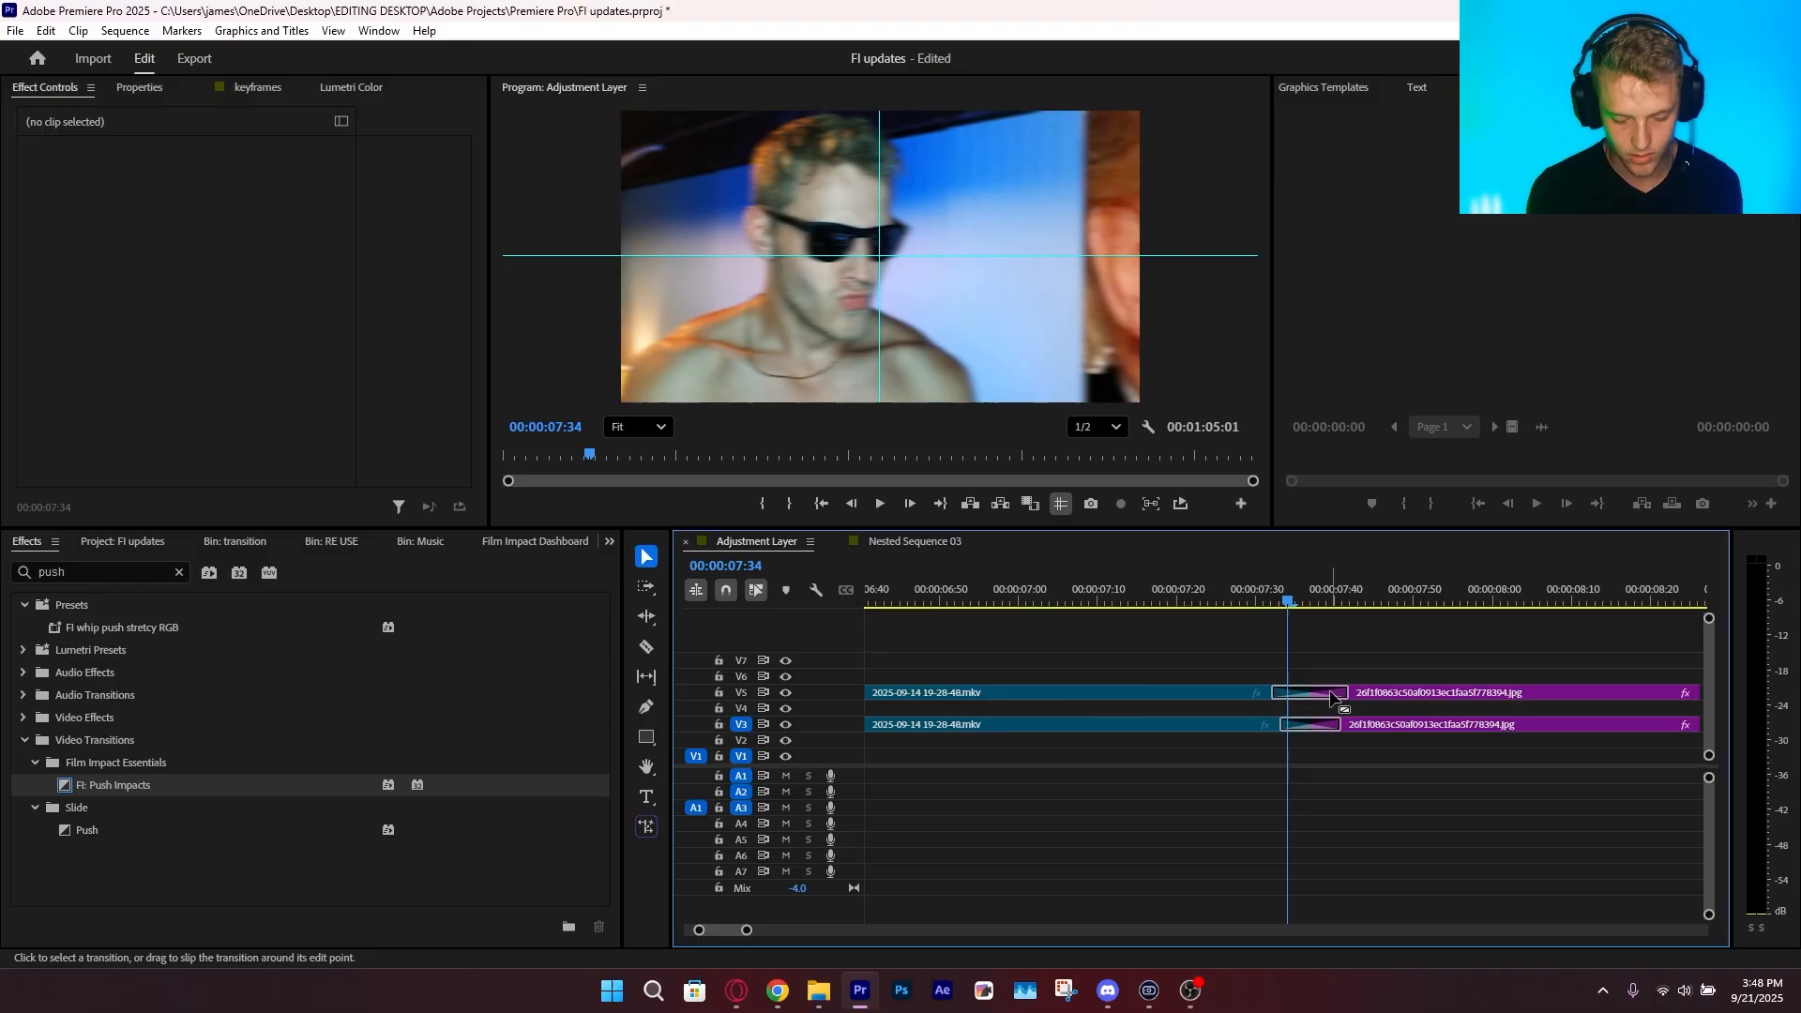
Select the Push Impacts transition and examine its Visual Curve Editor settings
click(1332, 693)
scroll(234, 479, down, 5)
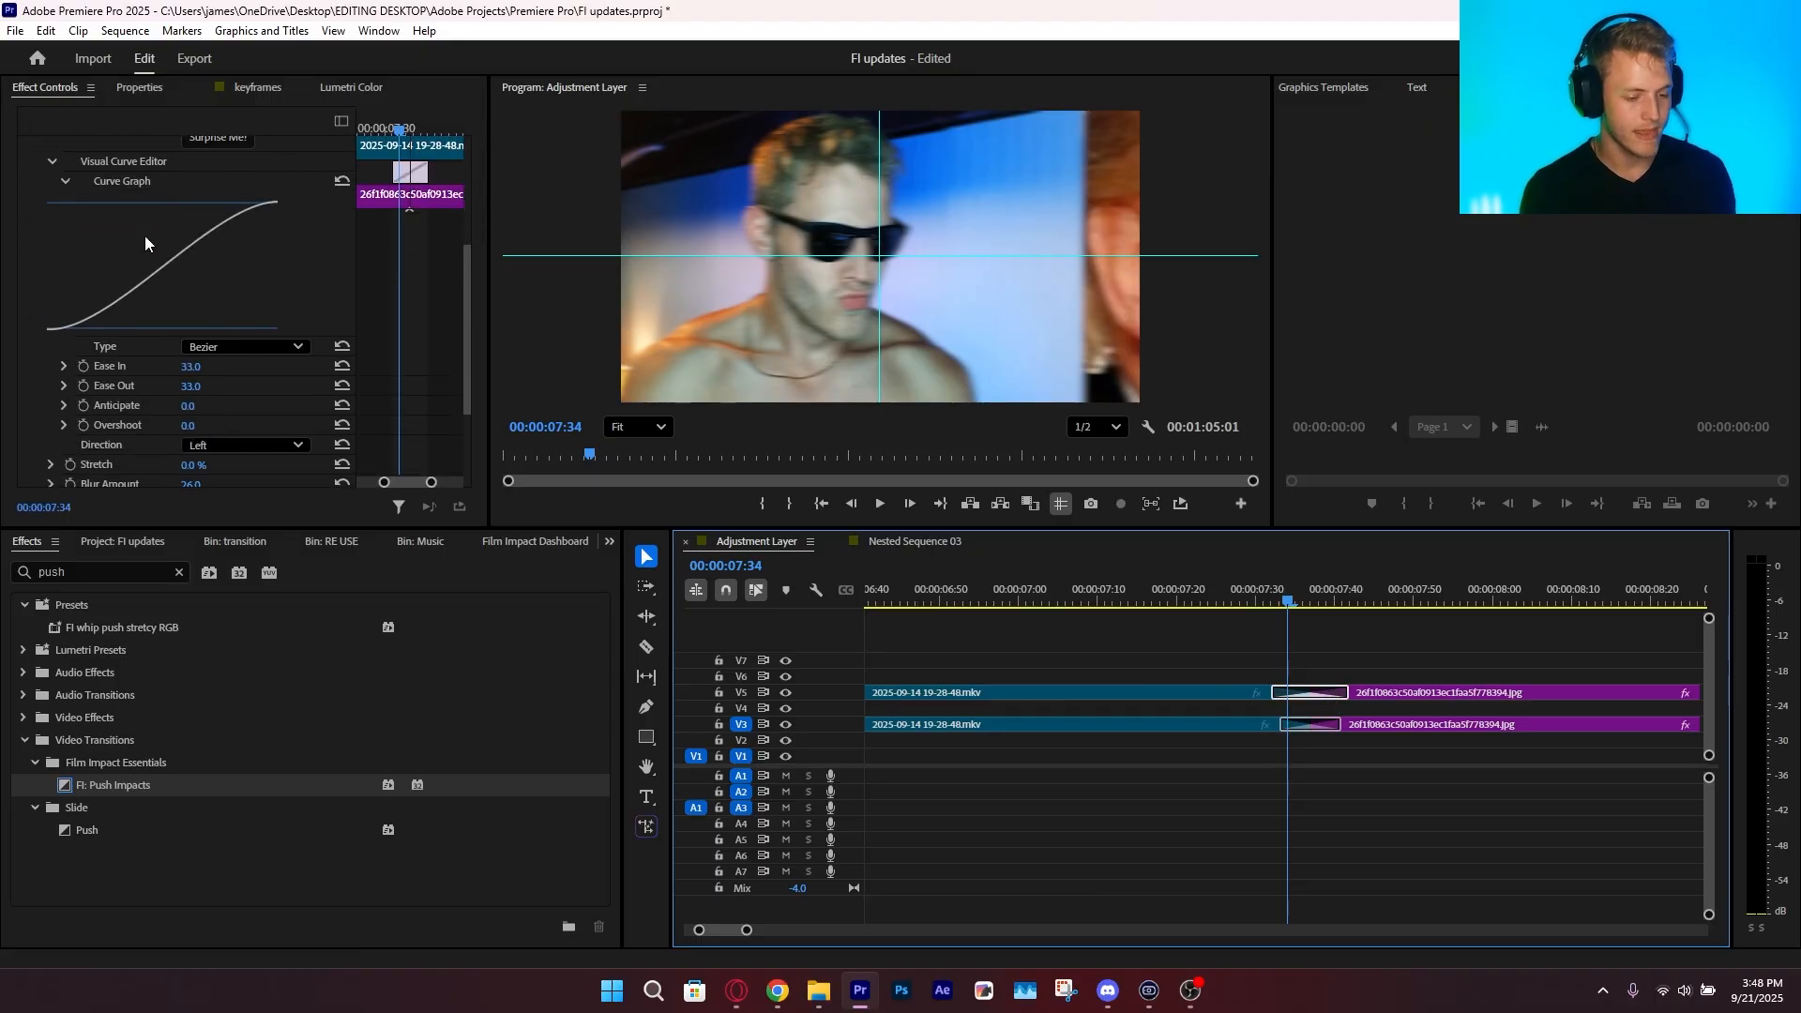
scroll(170, 297, up, 1)
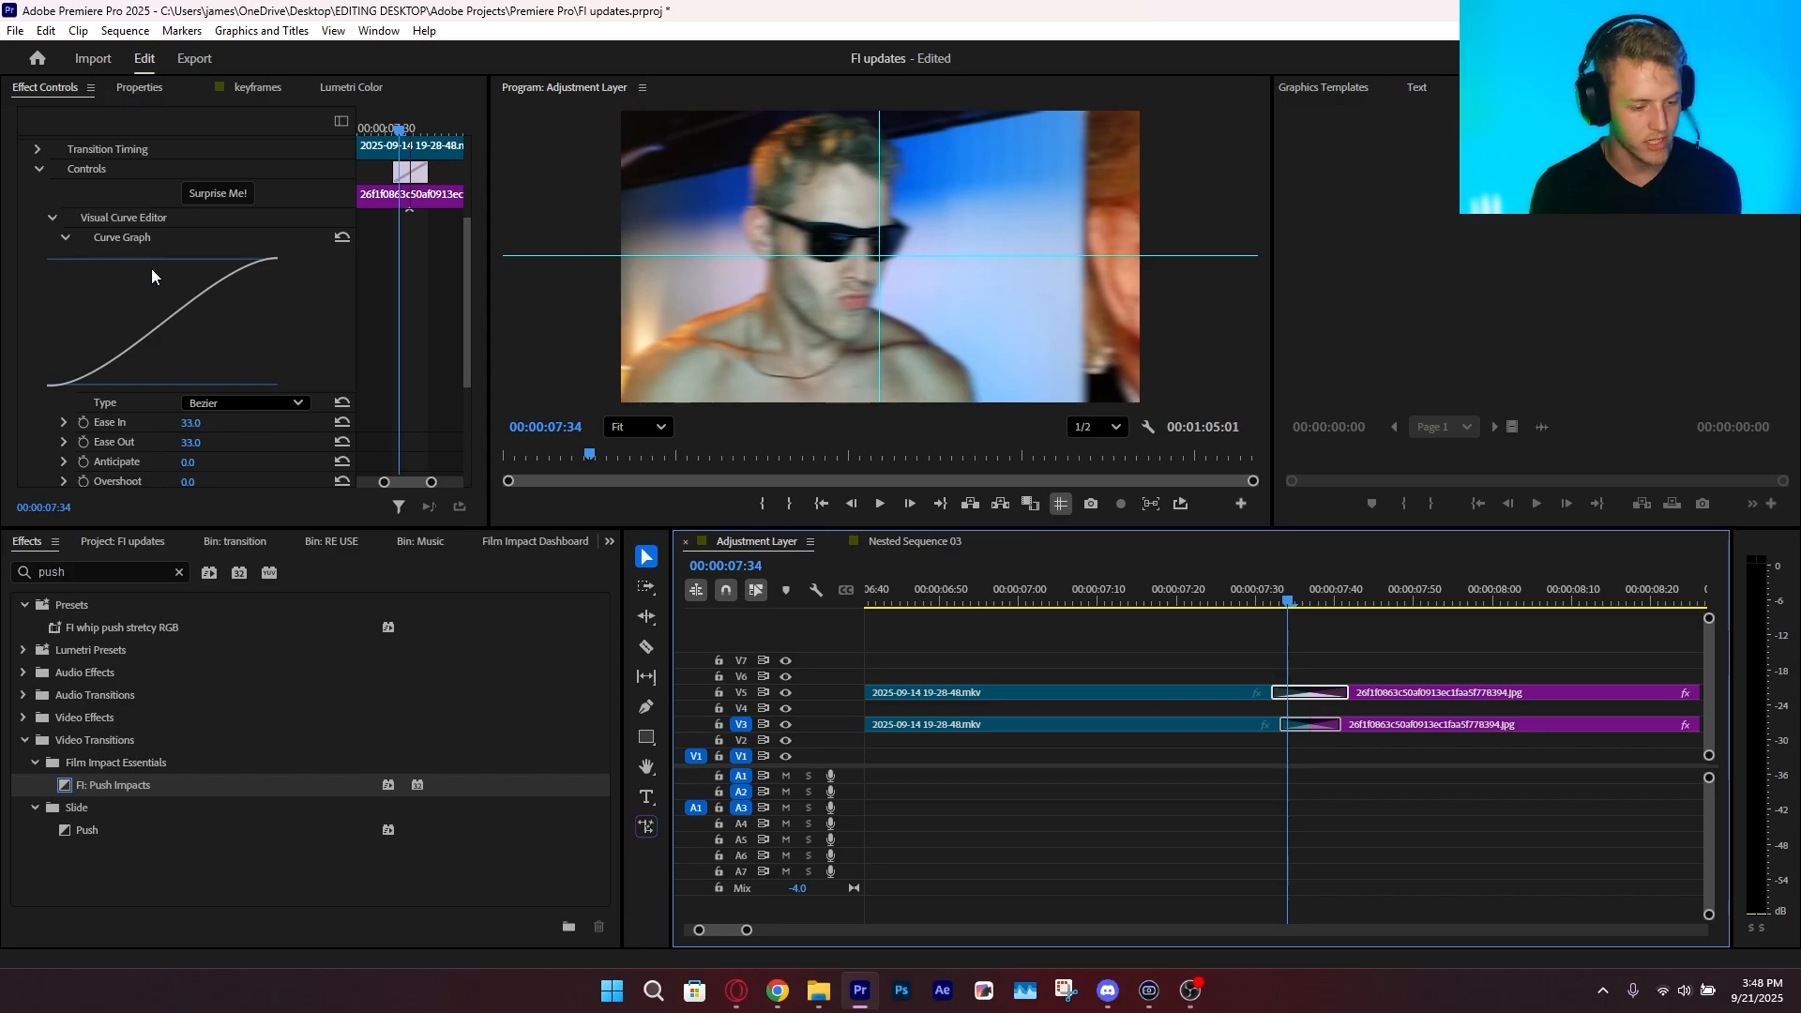
scroll(92, 414, down, 1)
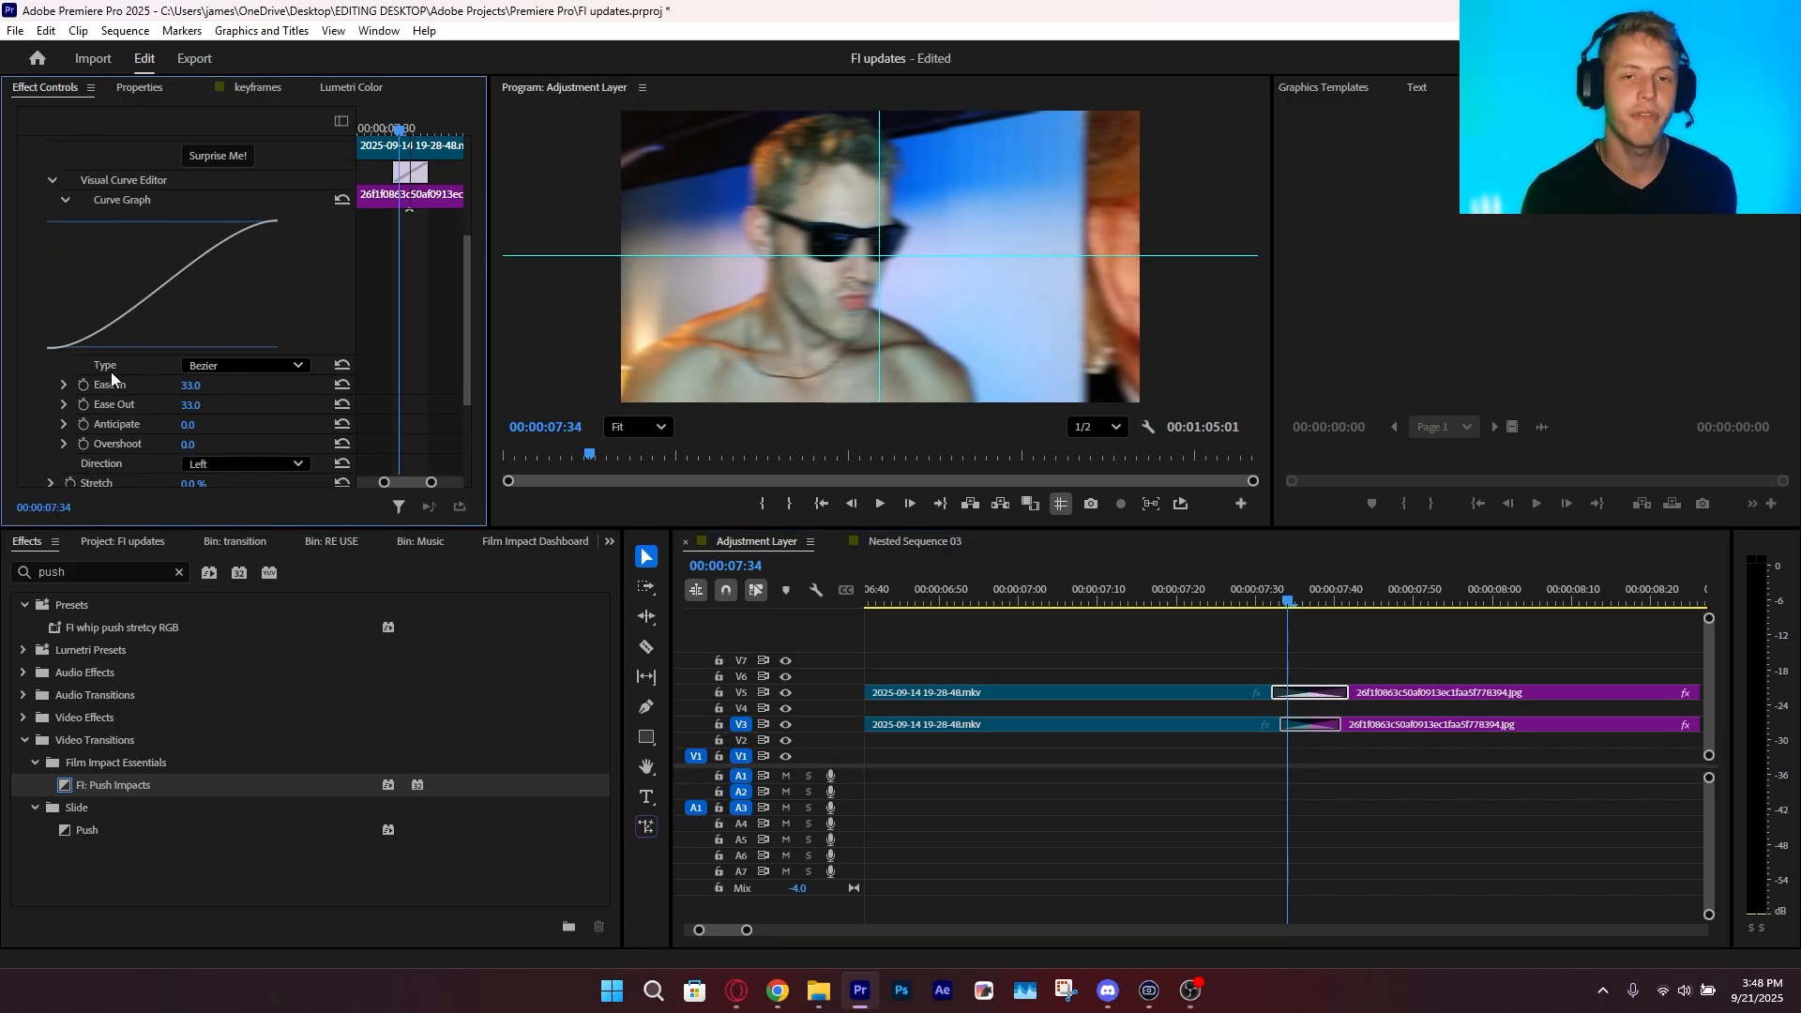
Try a different Ease In on Push Impacts, set Ease Out to 87.3 and play back the transition
drag(201, 388, 267, 388)
key(ctrl+z)
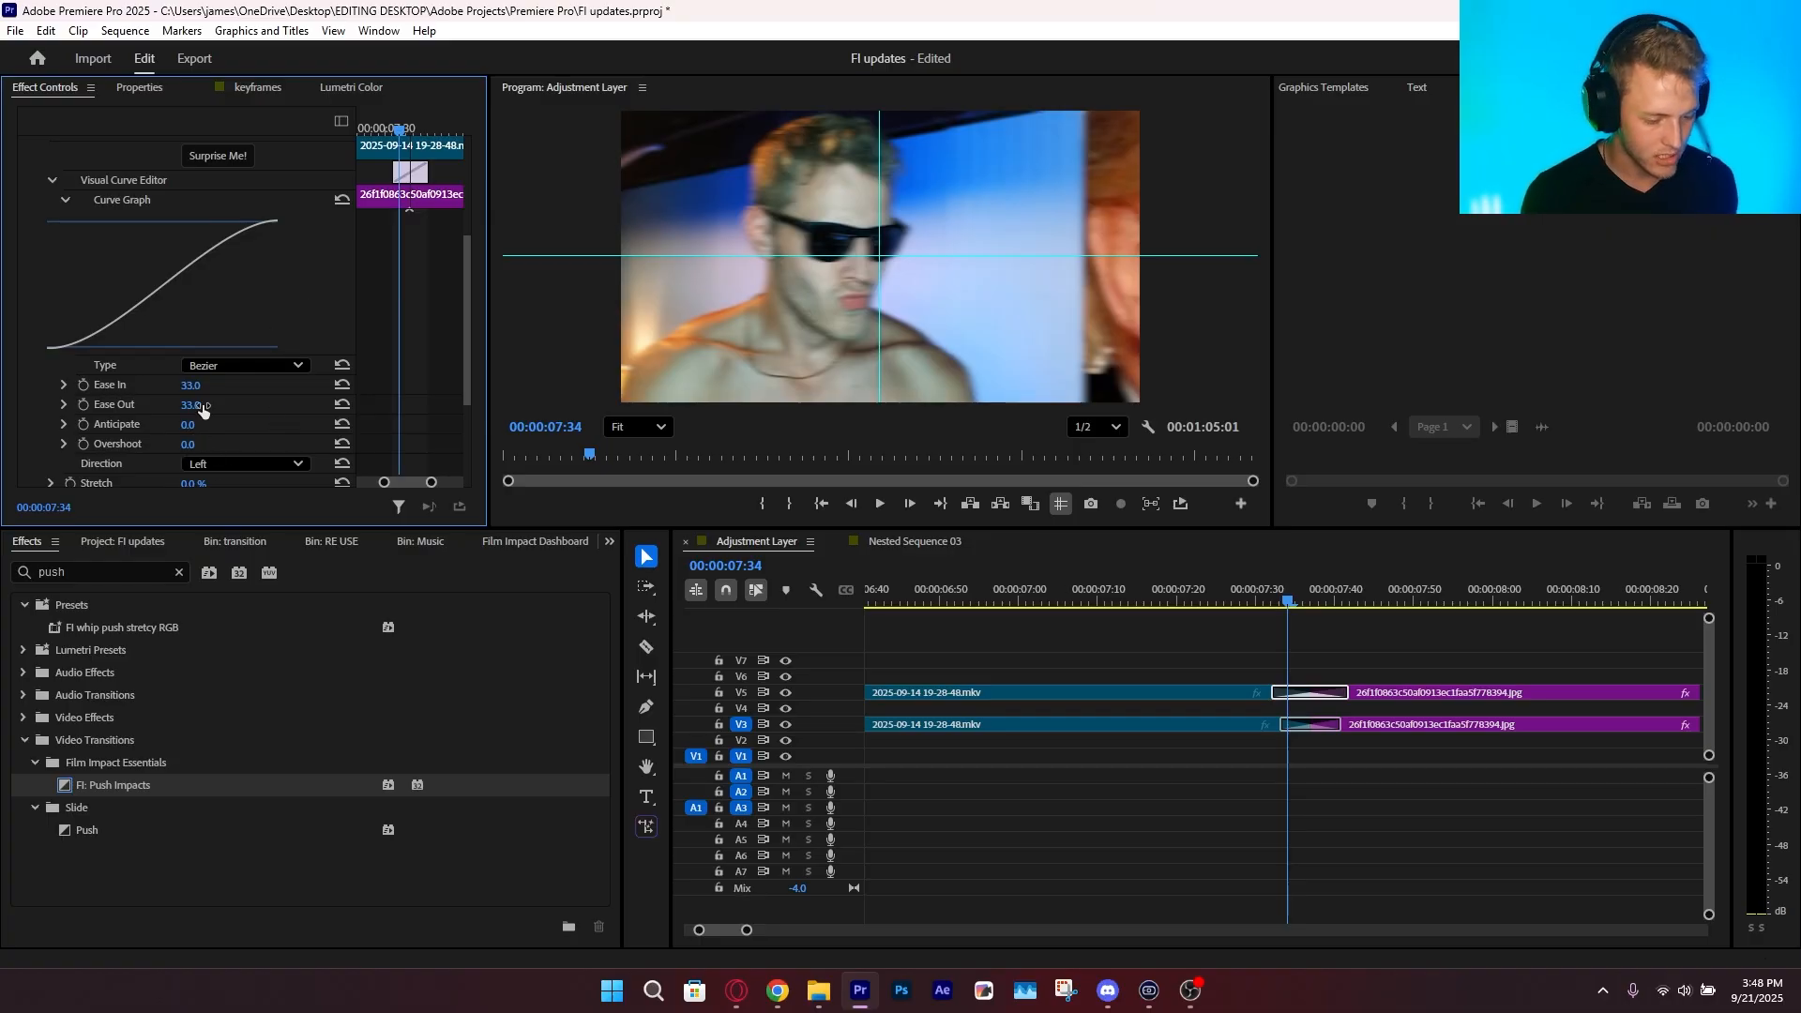
mouse_move(195, 386)
mouse_down()
mouse_move(259, 409)
mouse_move(206, 404)
mouse_up()
key(ctrl+z)
key(ctrl+z)
click(1265, 591)
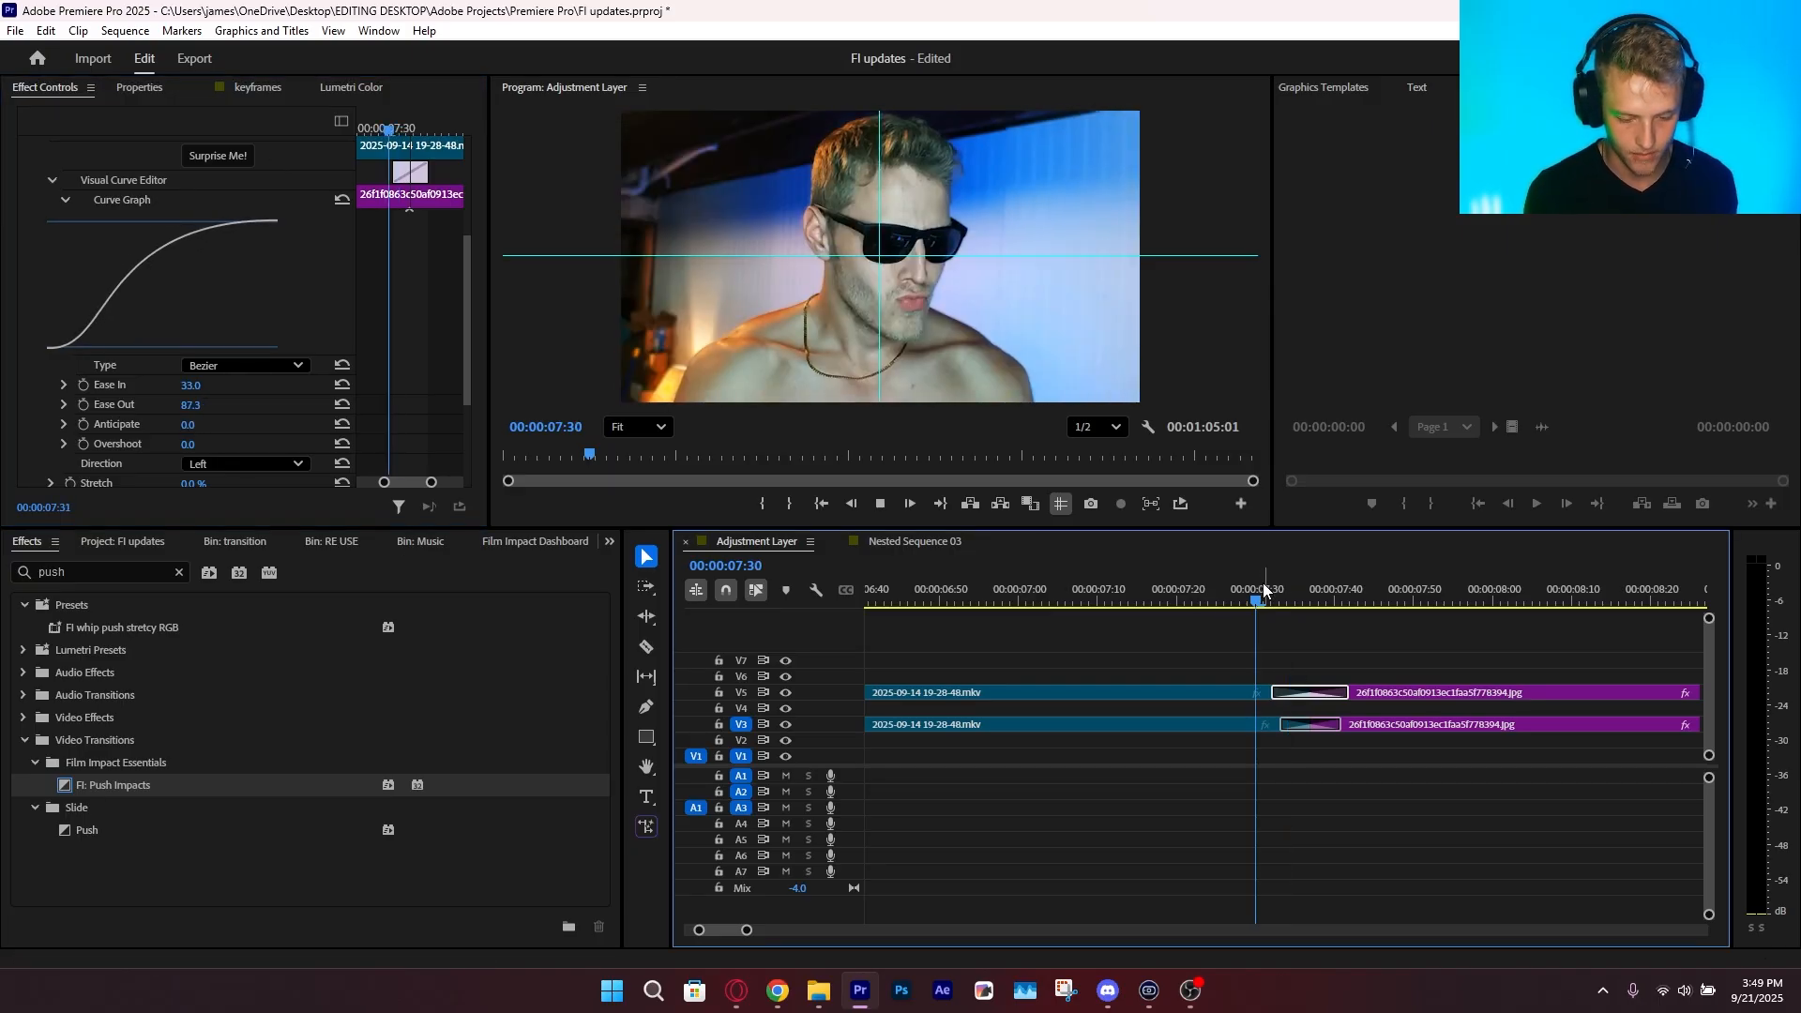
Lengthen the Push Impacts transition on V5 to 23 frames and play it back
key(space)
drag(1348, 692, 1399, 690)
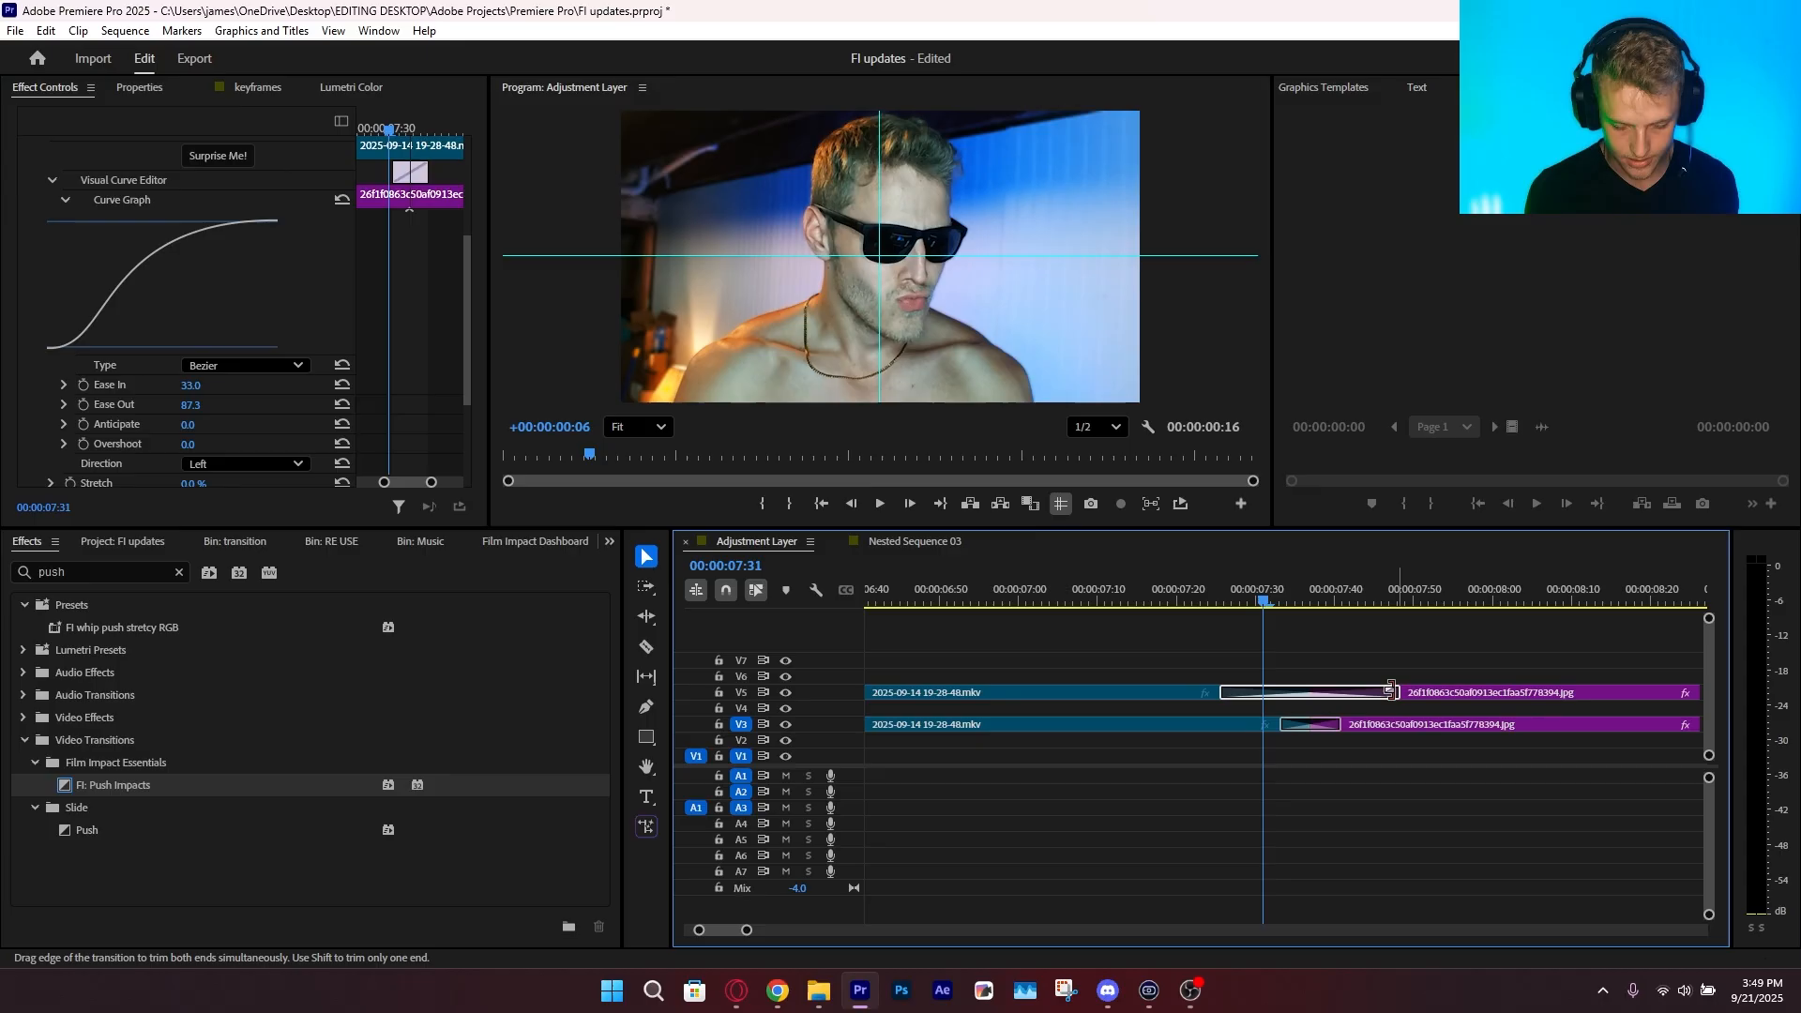
click(1220, 597)
key(space)
click(1218, 598)
key(space)
click(1220, 597)
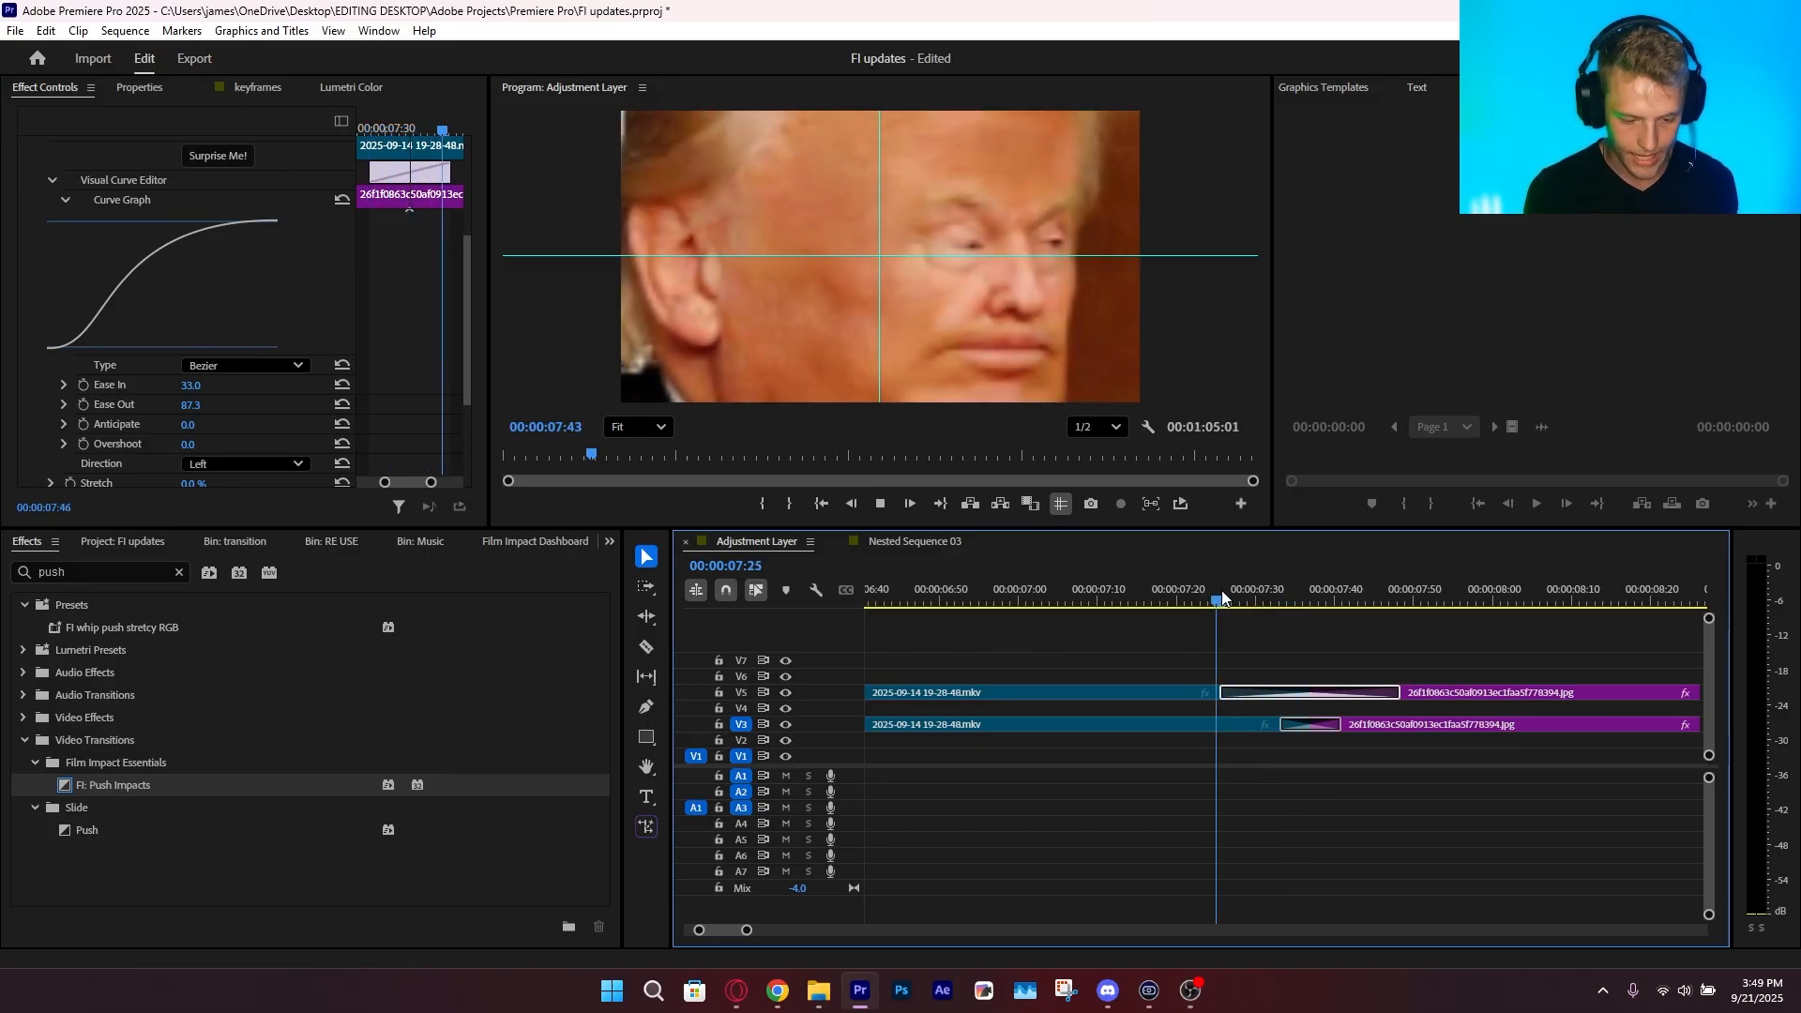
Try an Overshoot of 46.7 on the Push Impacts transition while stopped partway through it
key(Right)
key(Right)
key(Right)
key(Right)
scroll(229, 373, down, 1)
click(197, 348)
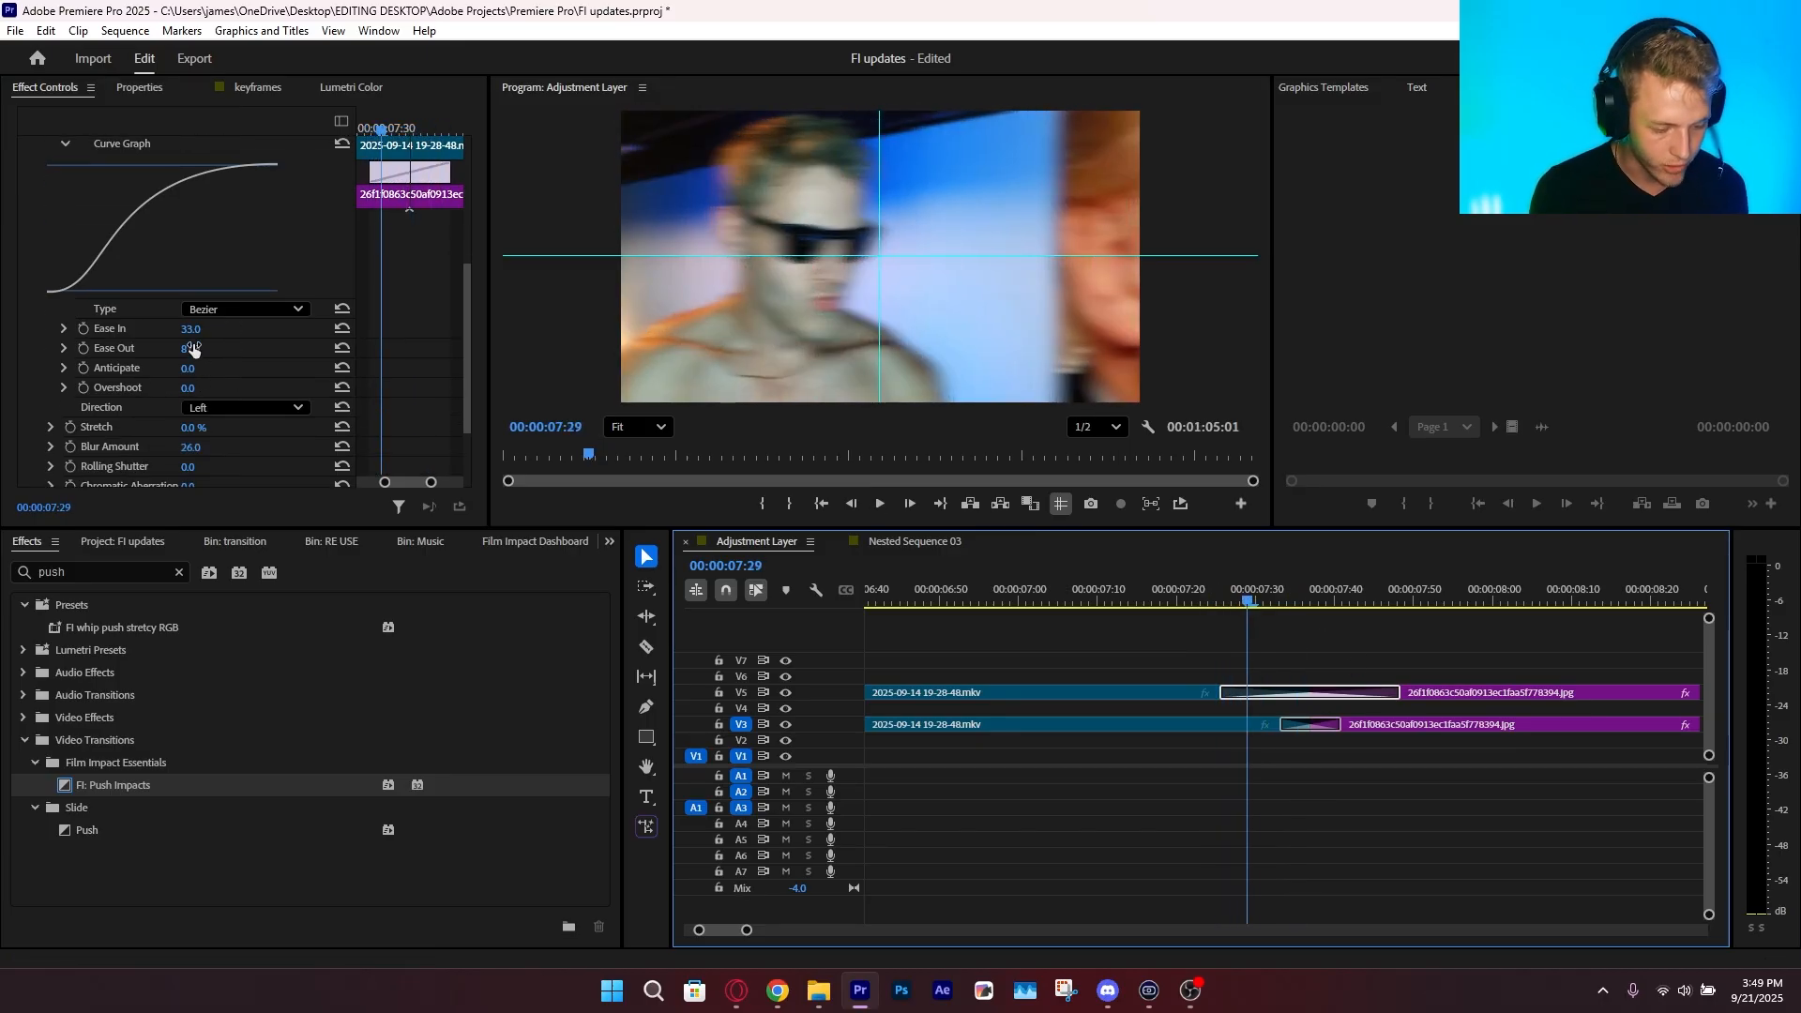
drag(196, 388, 226, 387)
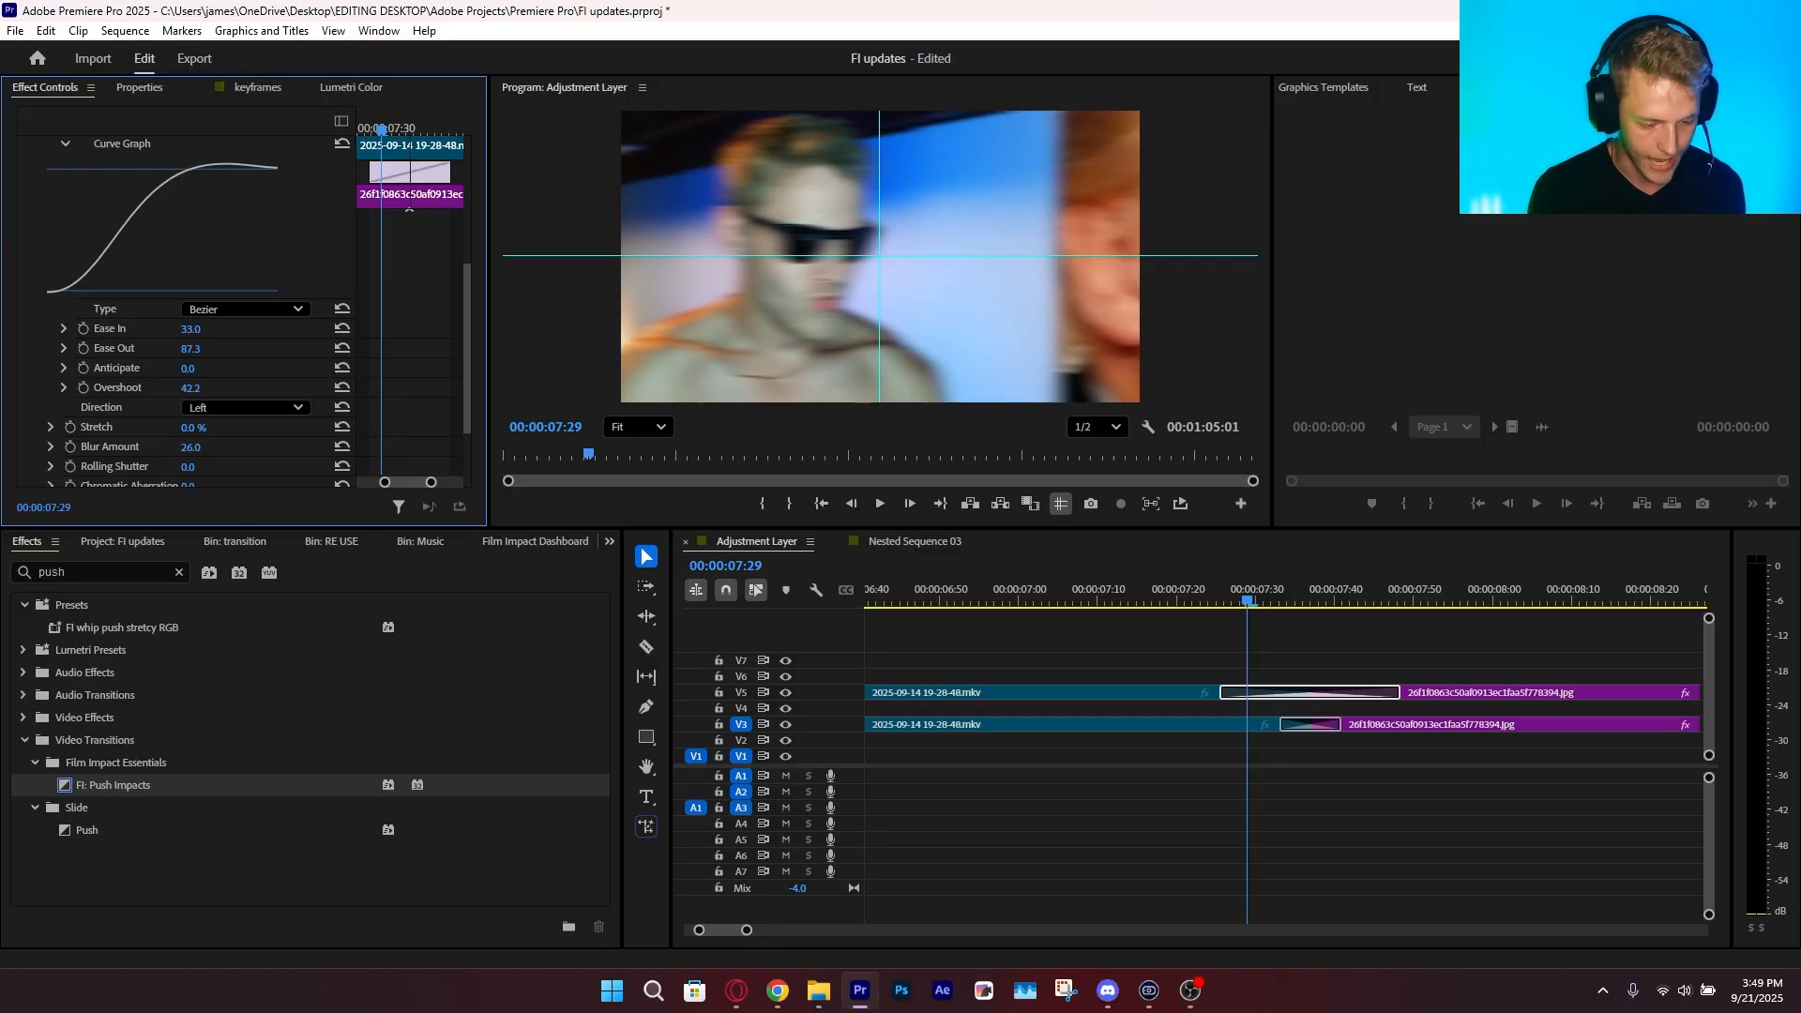
click(1221, 580)
key(Right)
key(Right)
key(Right)
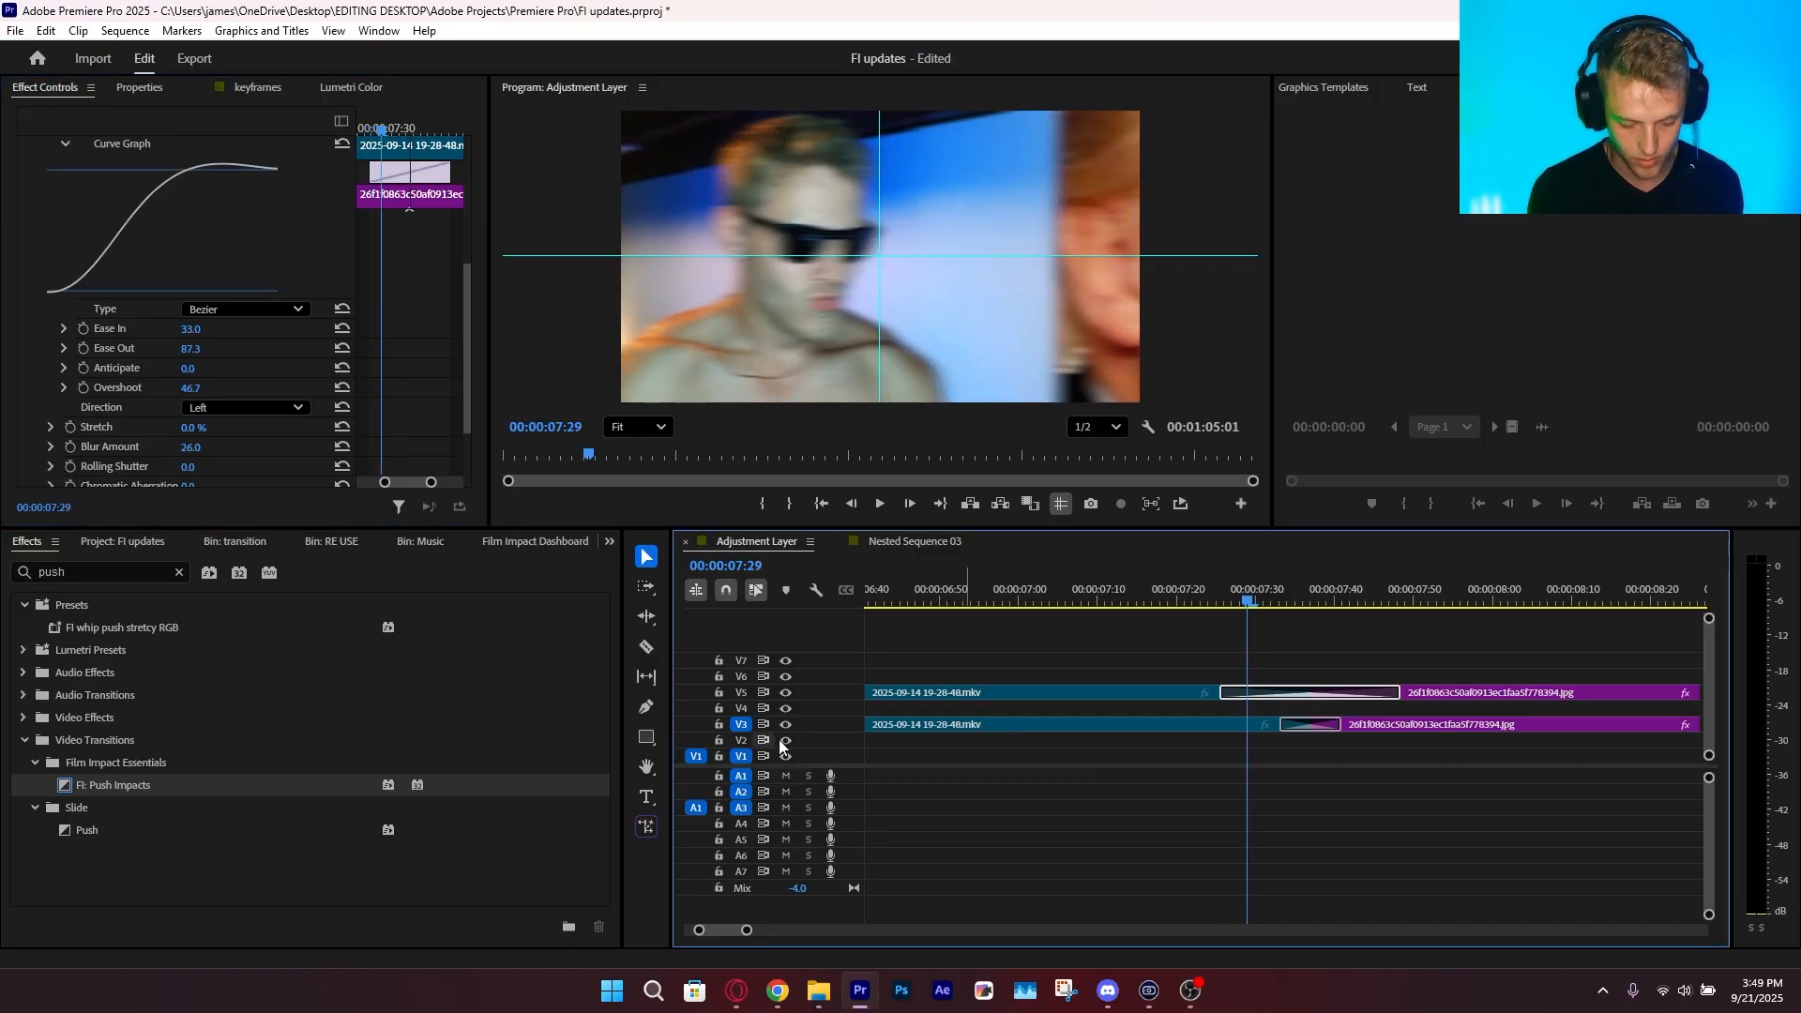
Preview Push Impacts with track V3 hidden, undo the Overshoot change and save the project
click(786, 725)
click(1180, 596)
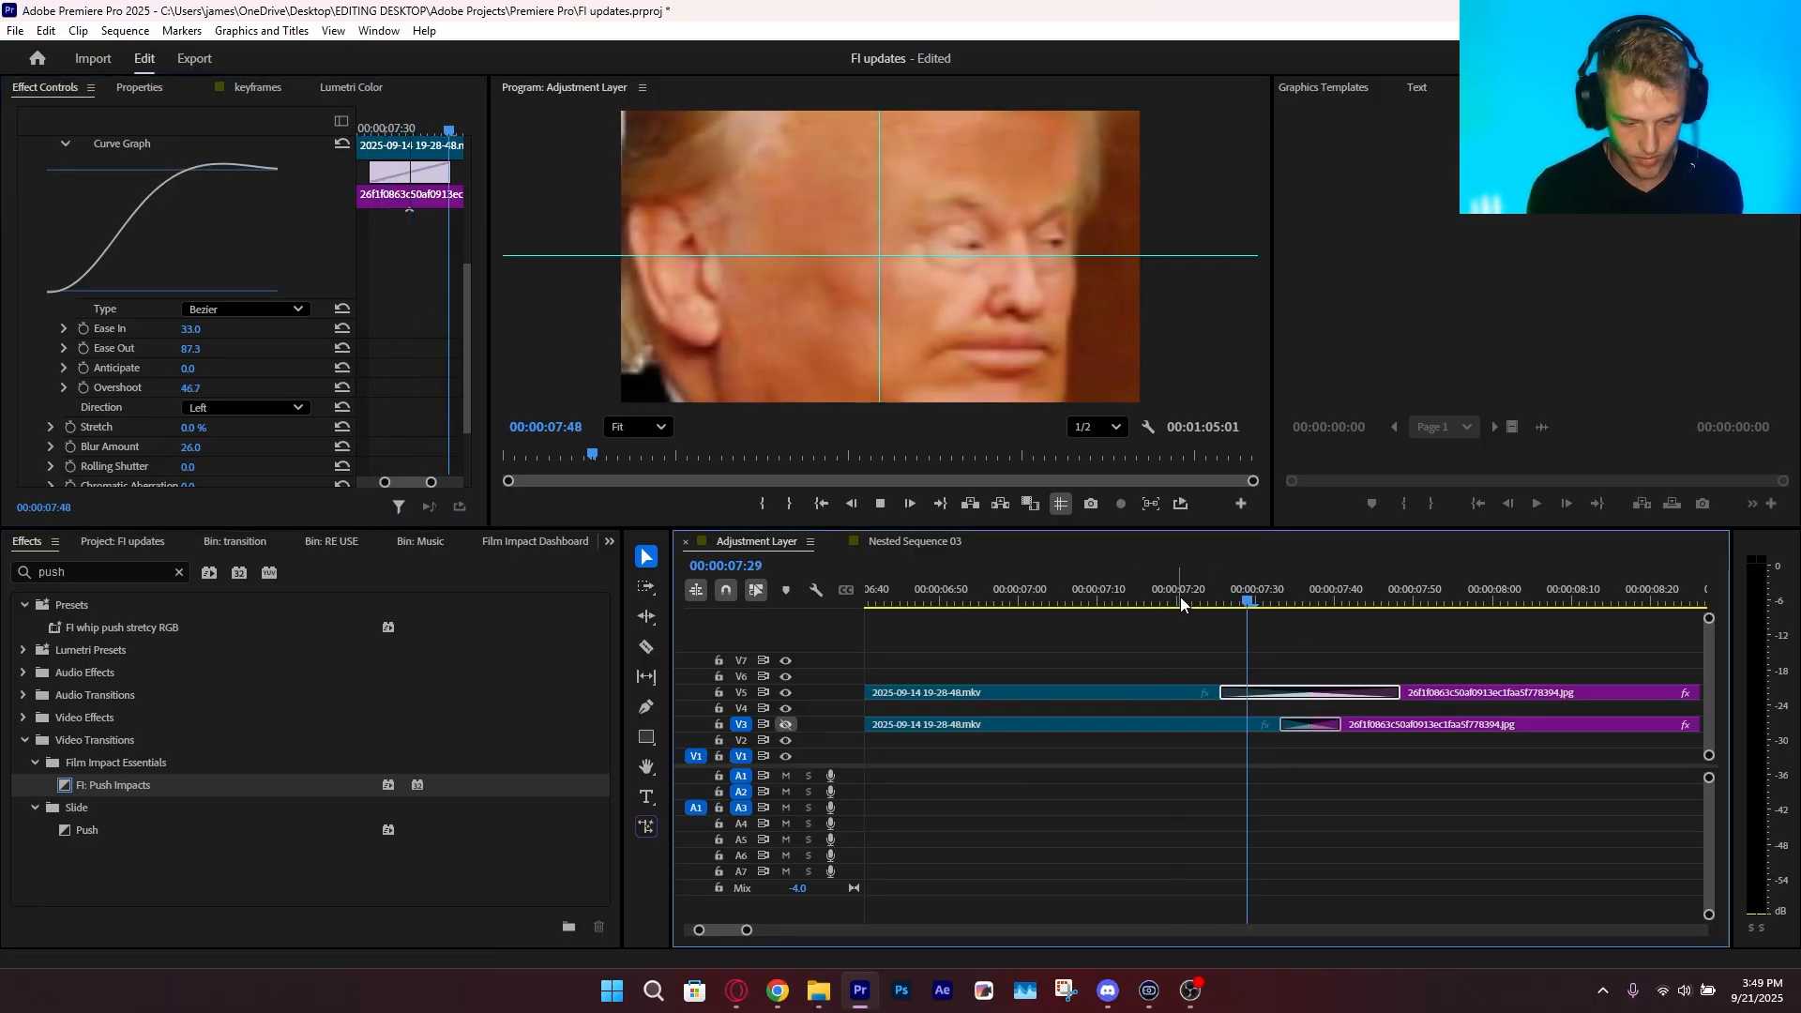
drag(1252, 600, 1309, 628)
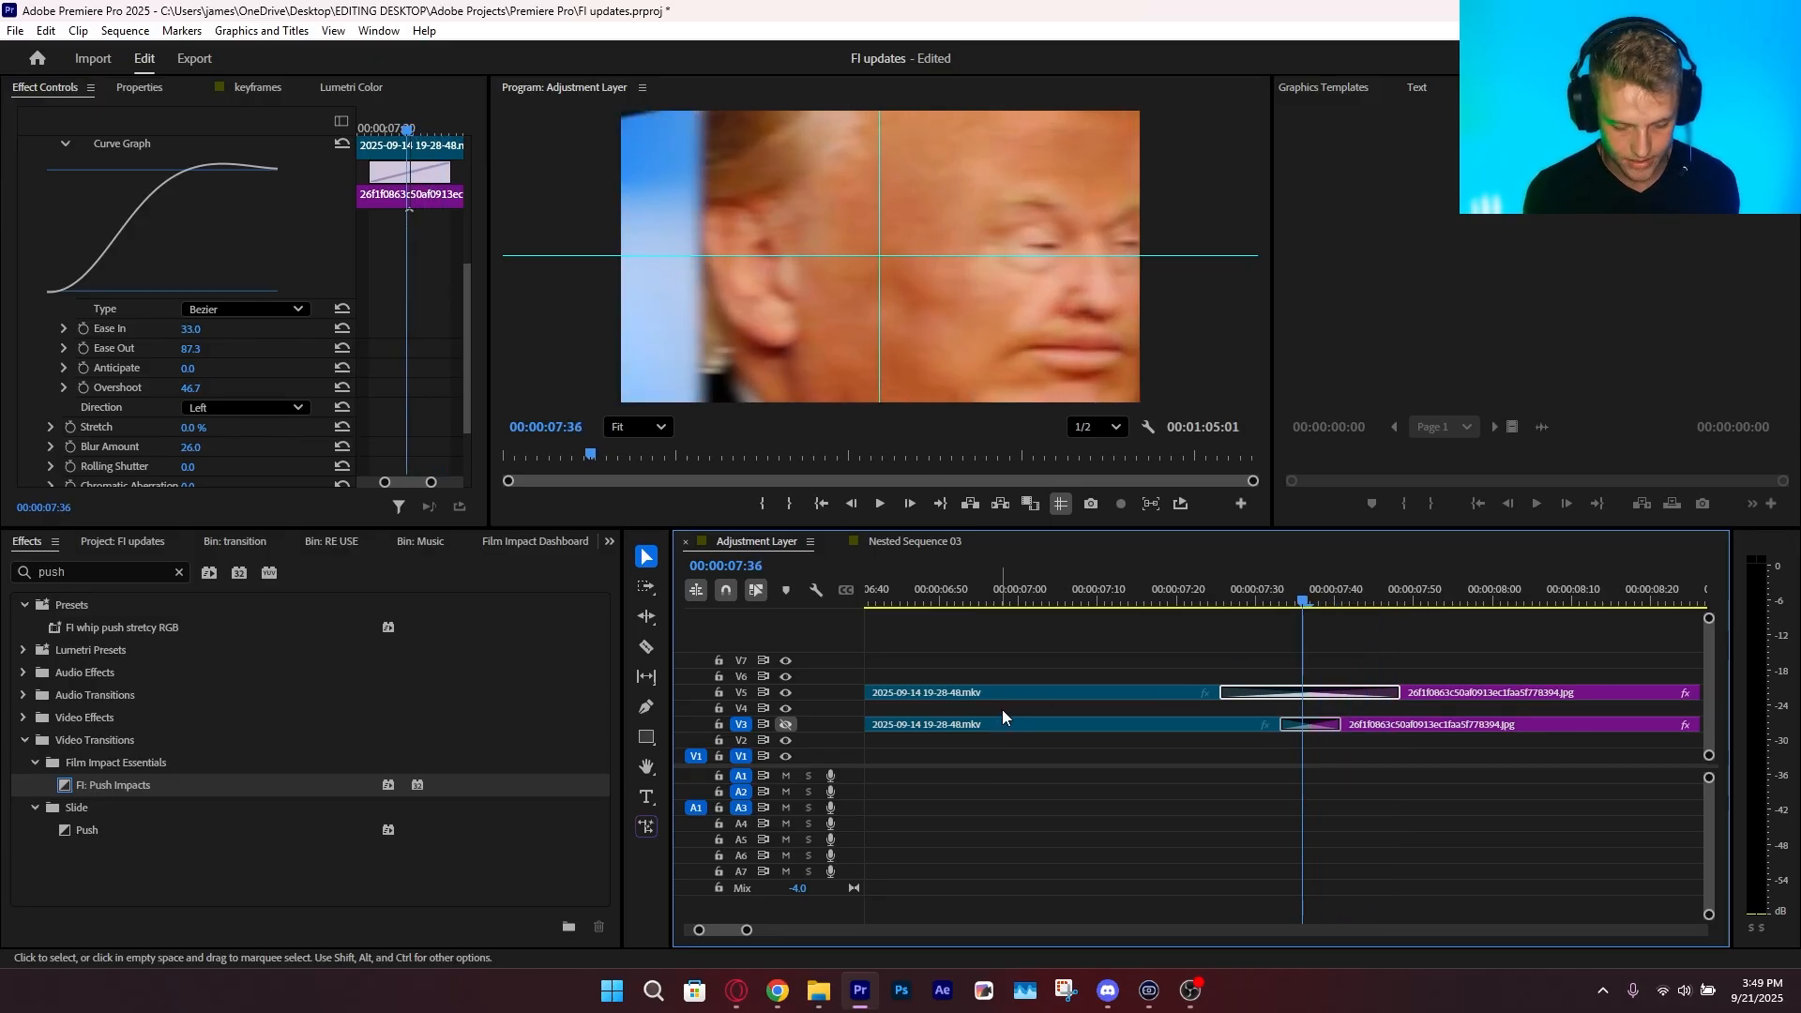
key(ctrl+z)
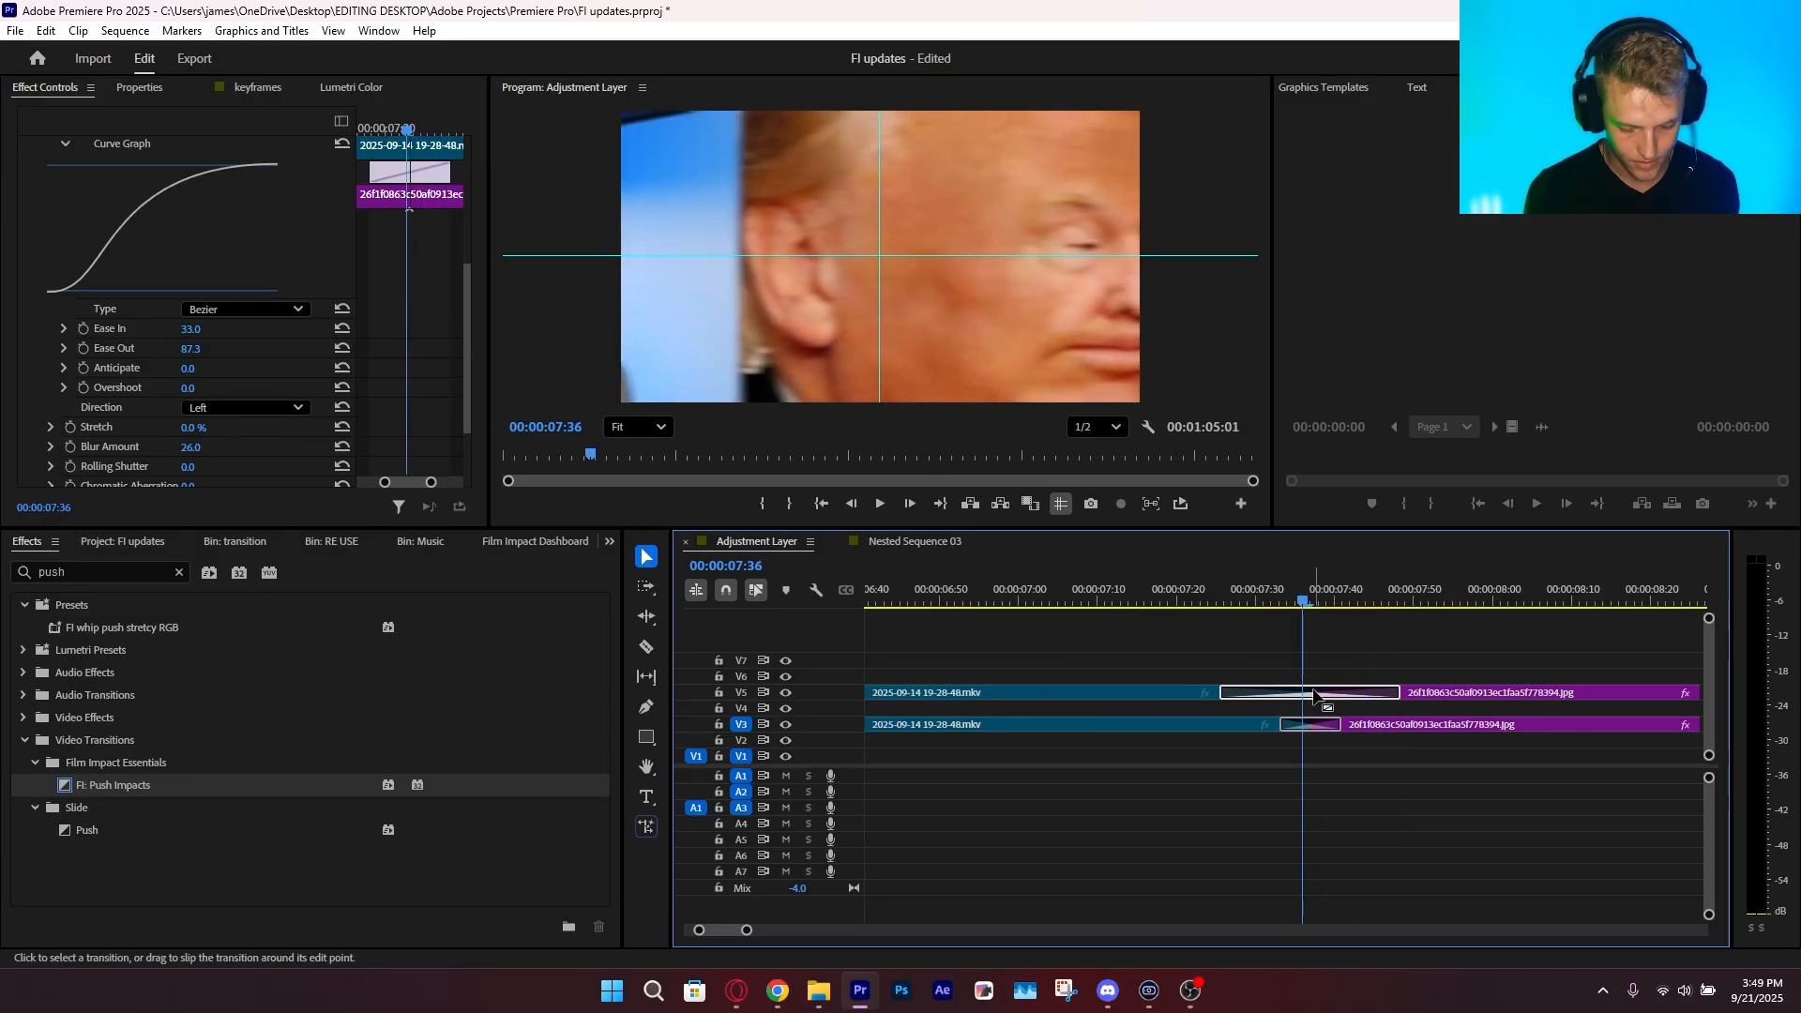
key(ctrl+s)
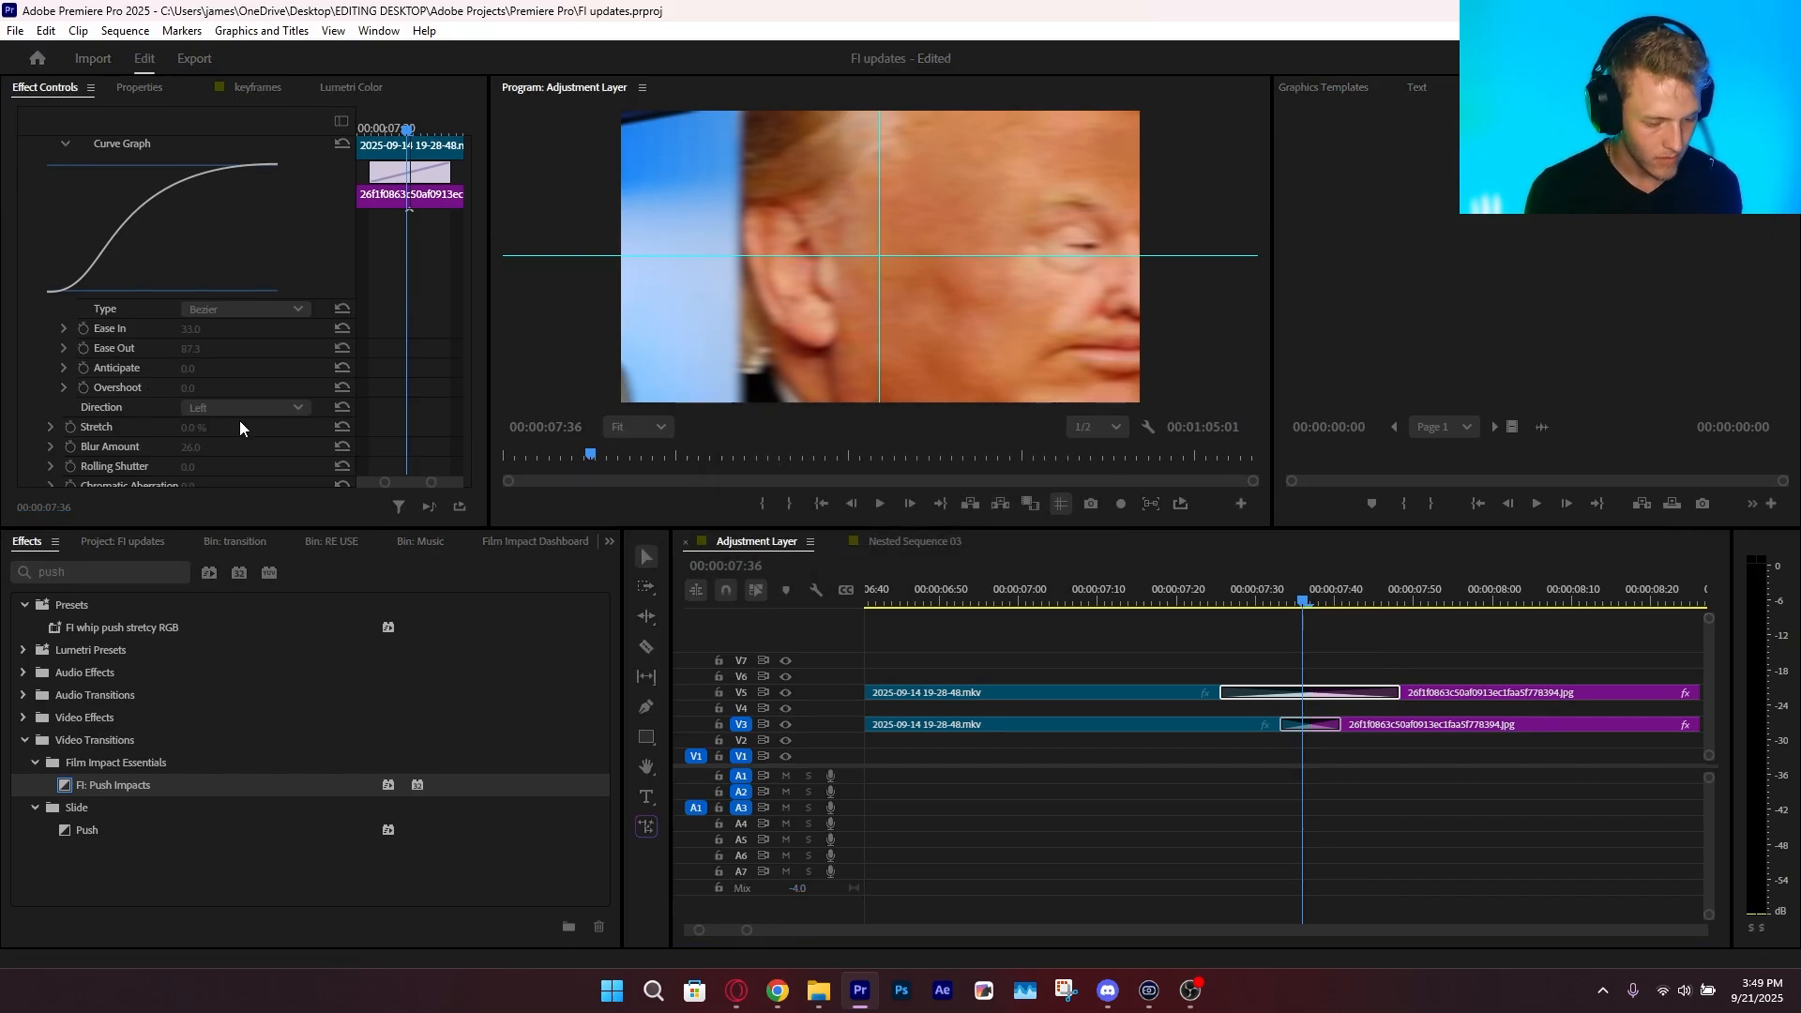
Try the Incoming slide option on Push Impacts, scrub through the transition and return Slide to None
click(227, 407)
click(171, 373)
scroll(171, 375, down, 4)
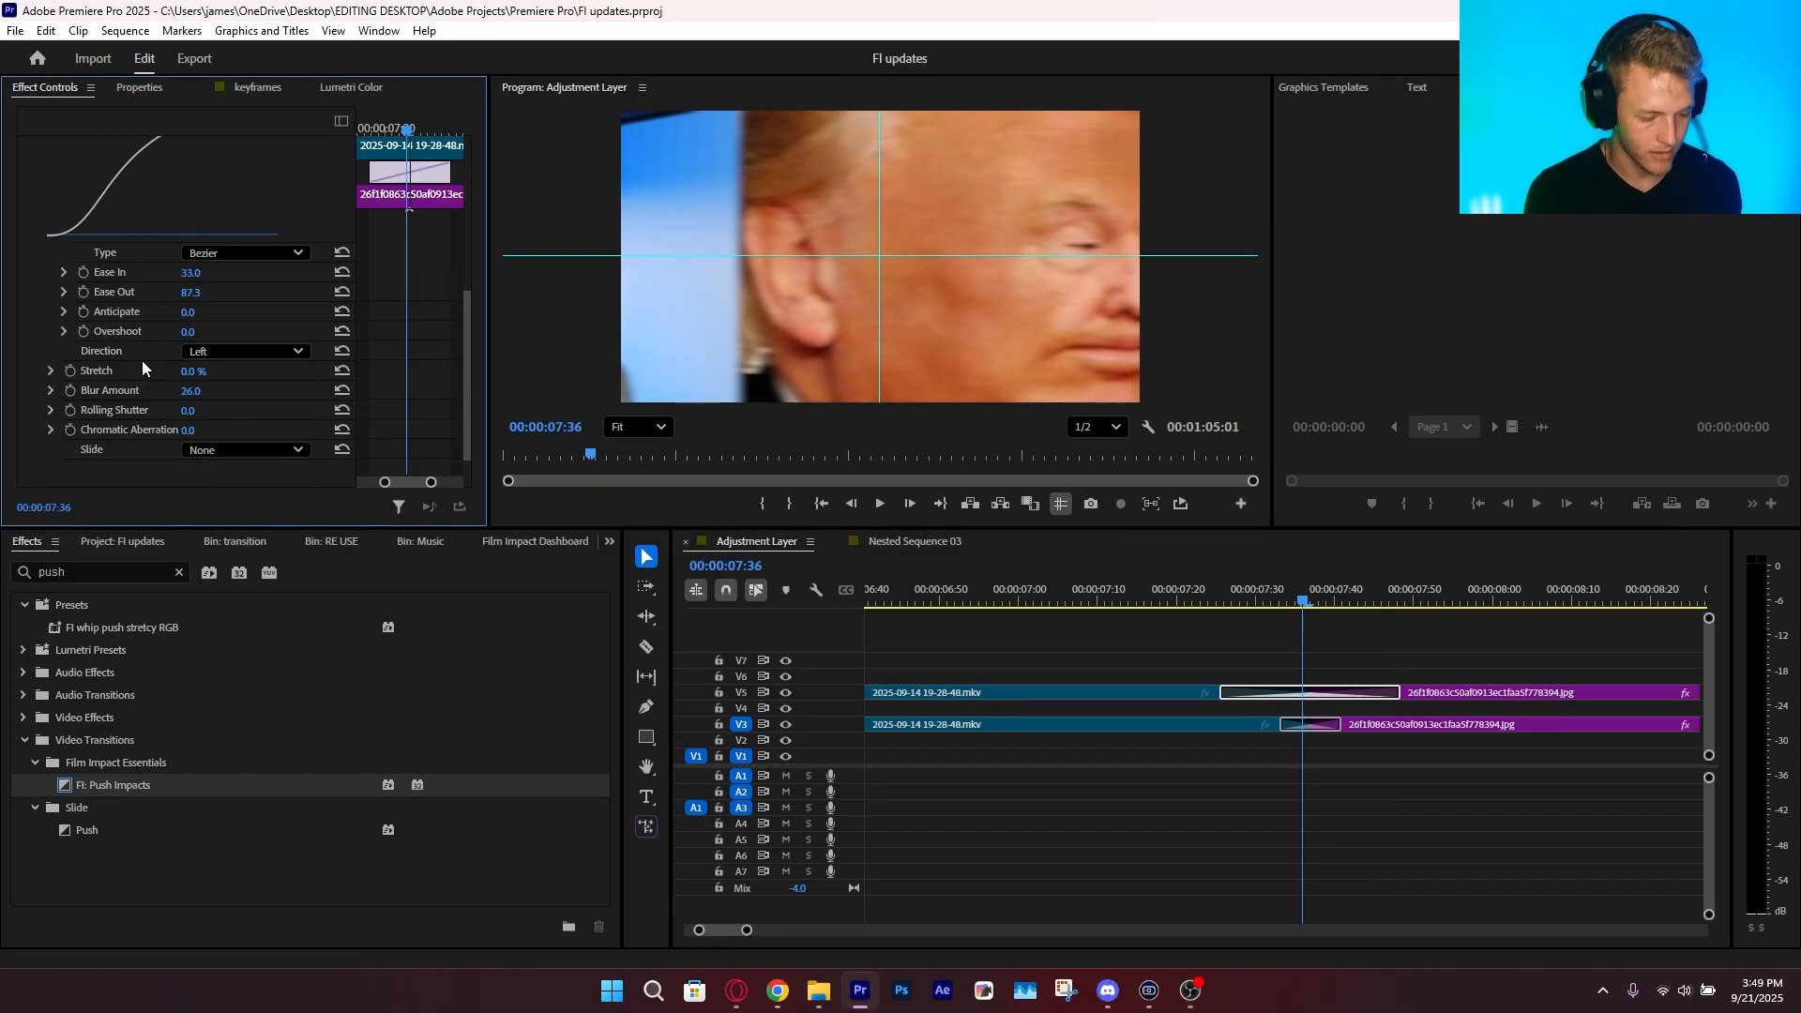
click(244, 431)
click(228, 470)
drag(1236, 604, 1285, 628)
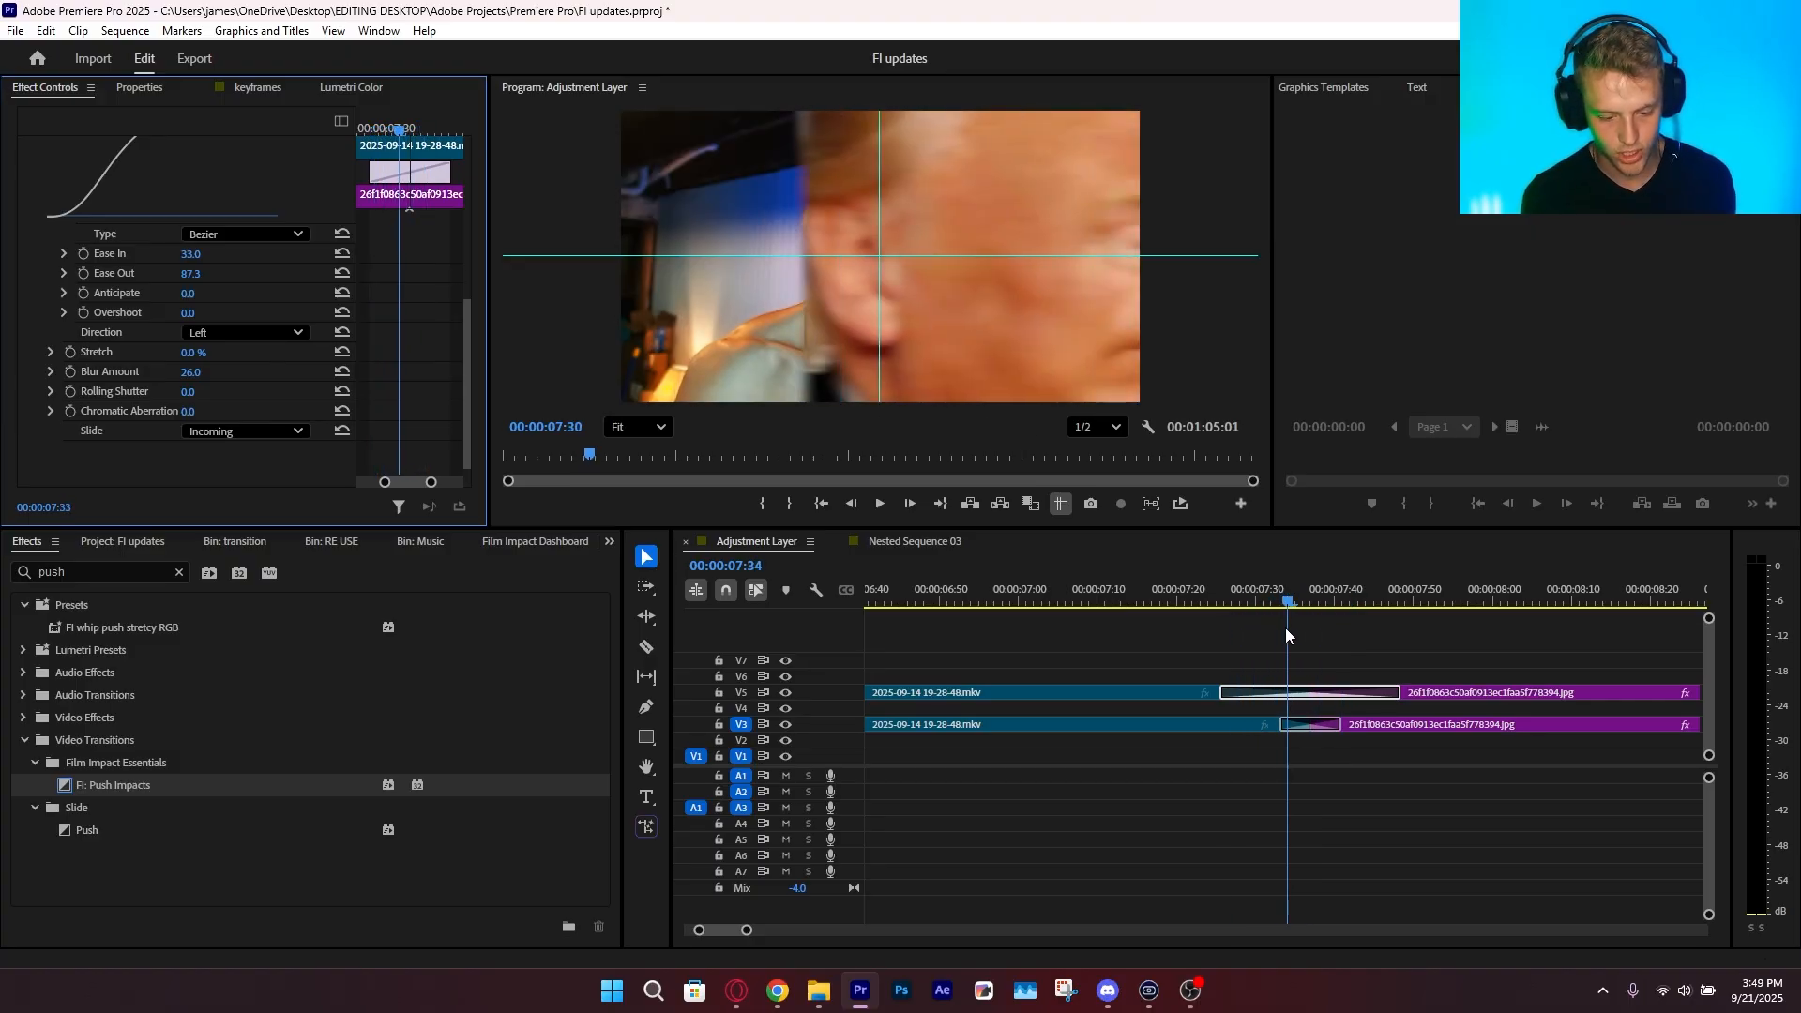
click(238, 433)
click(249, 465)
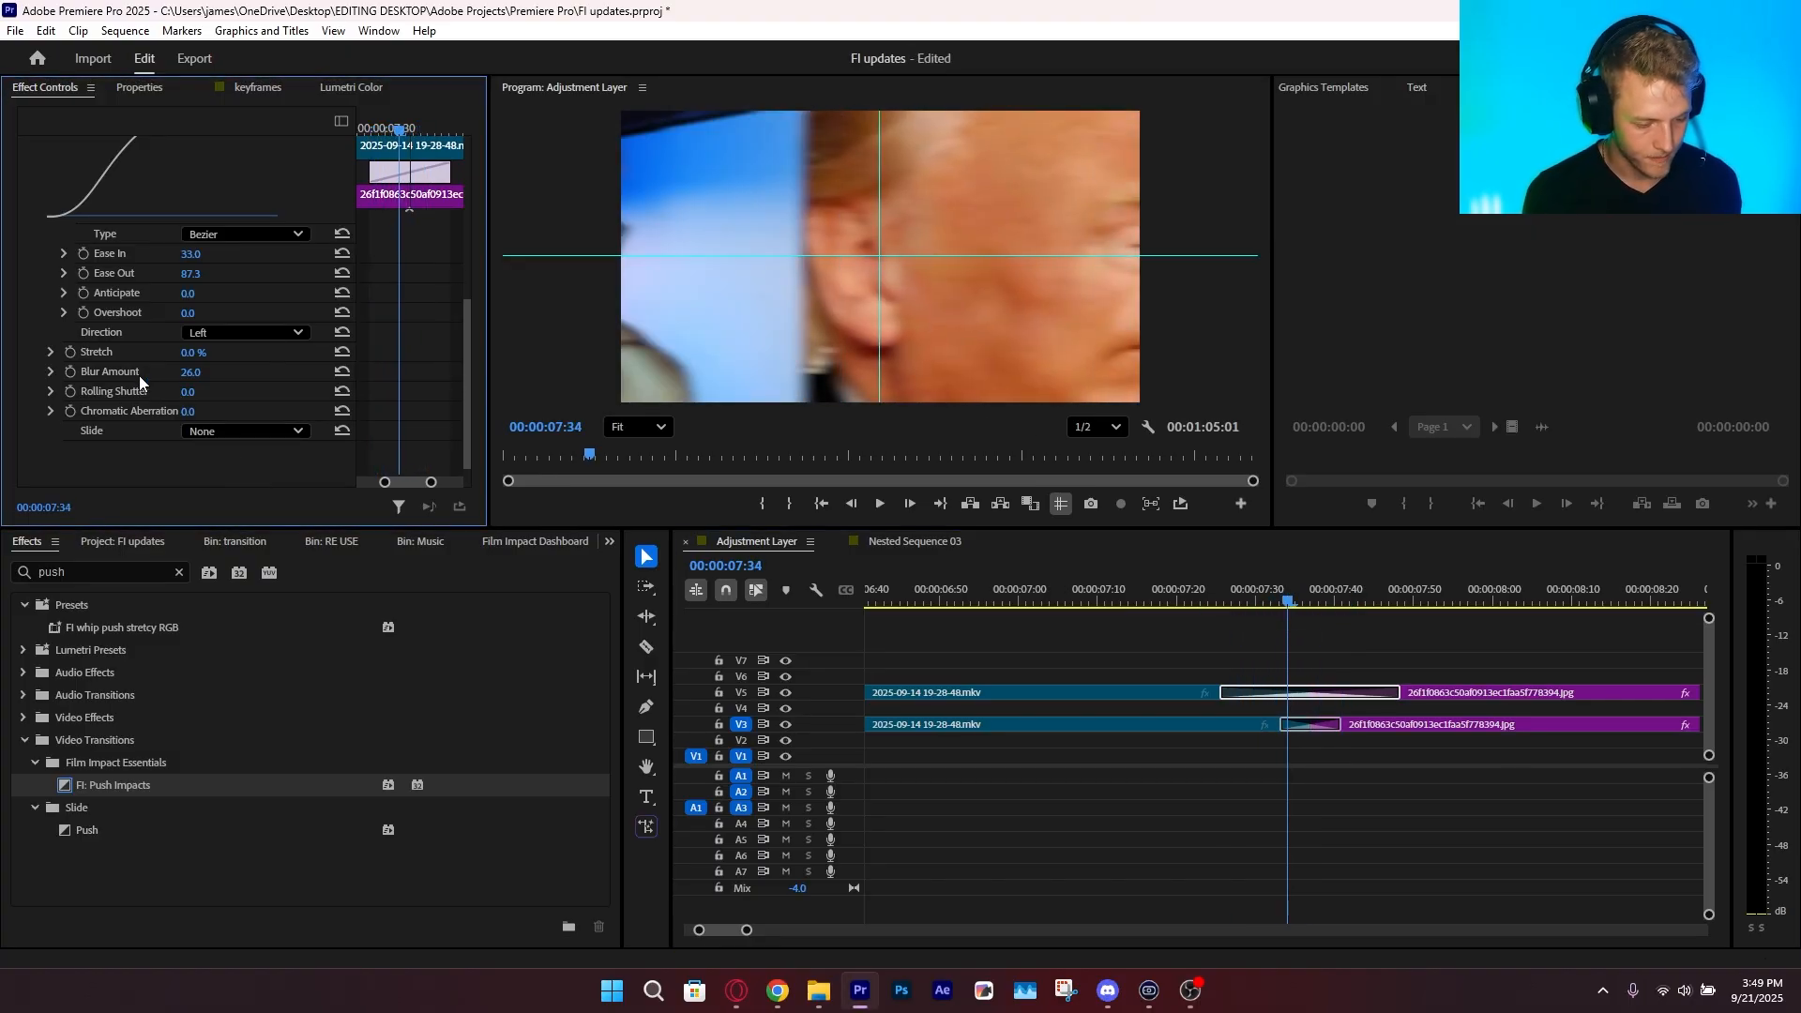
Set Rolling Shutter to 134.7, Chromatic Aberration to 99.0 and Stretch to 55.0 % on Push Impacts, and play back the transition
drag(191, 393, 282, 412)
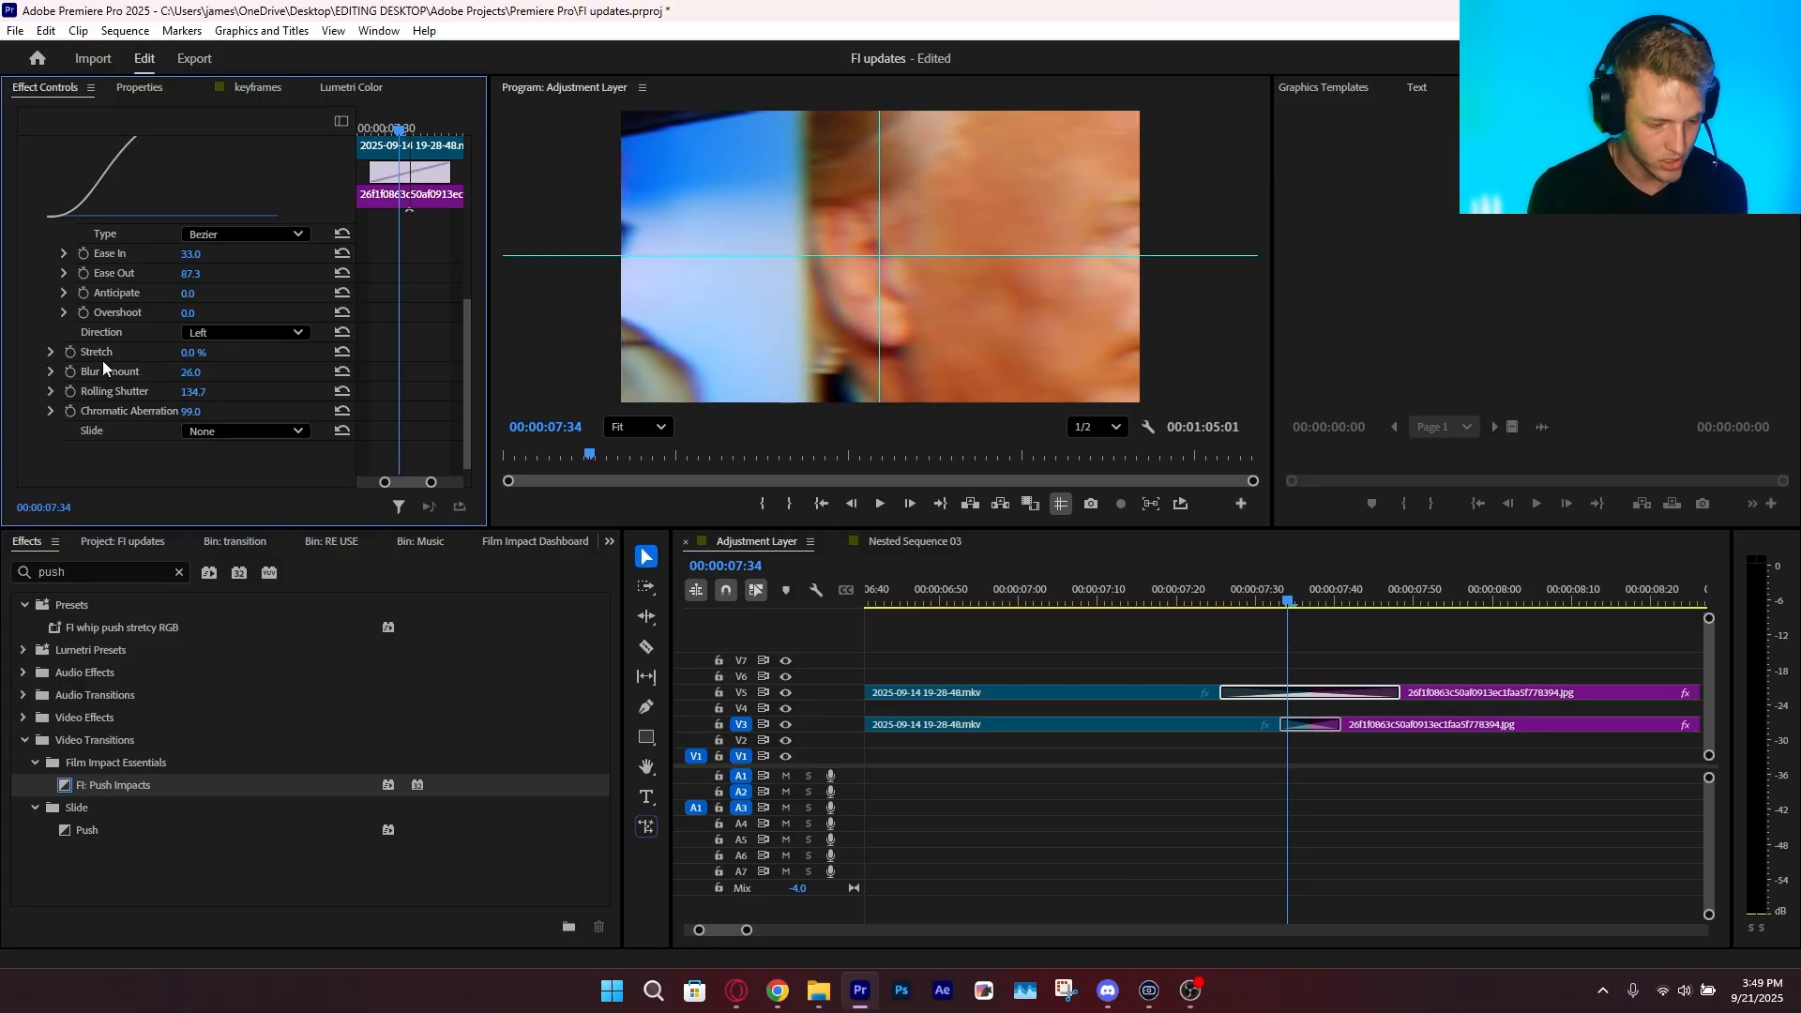
drag(196, 352, 228, 352)
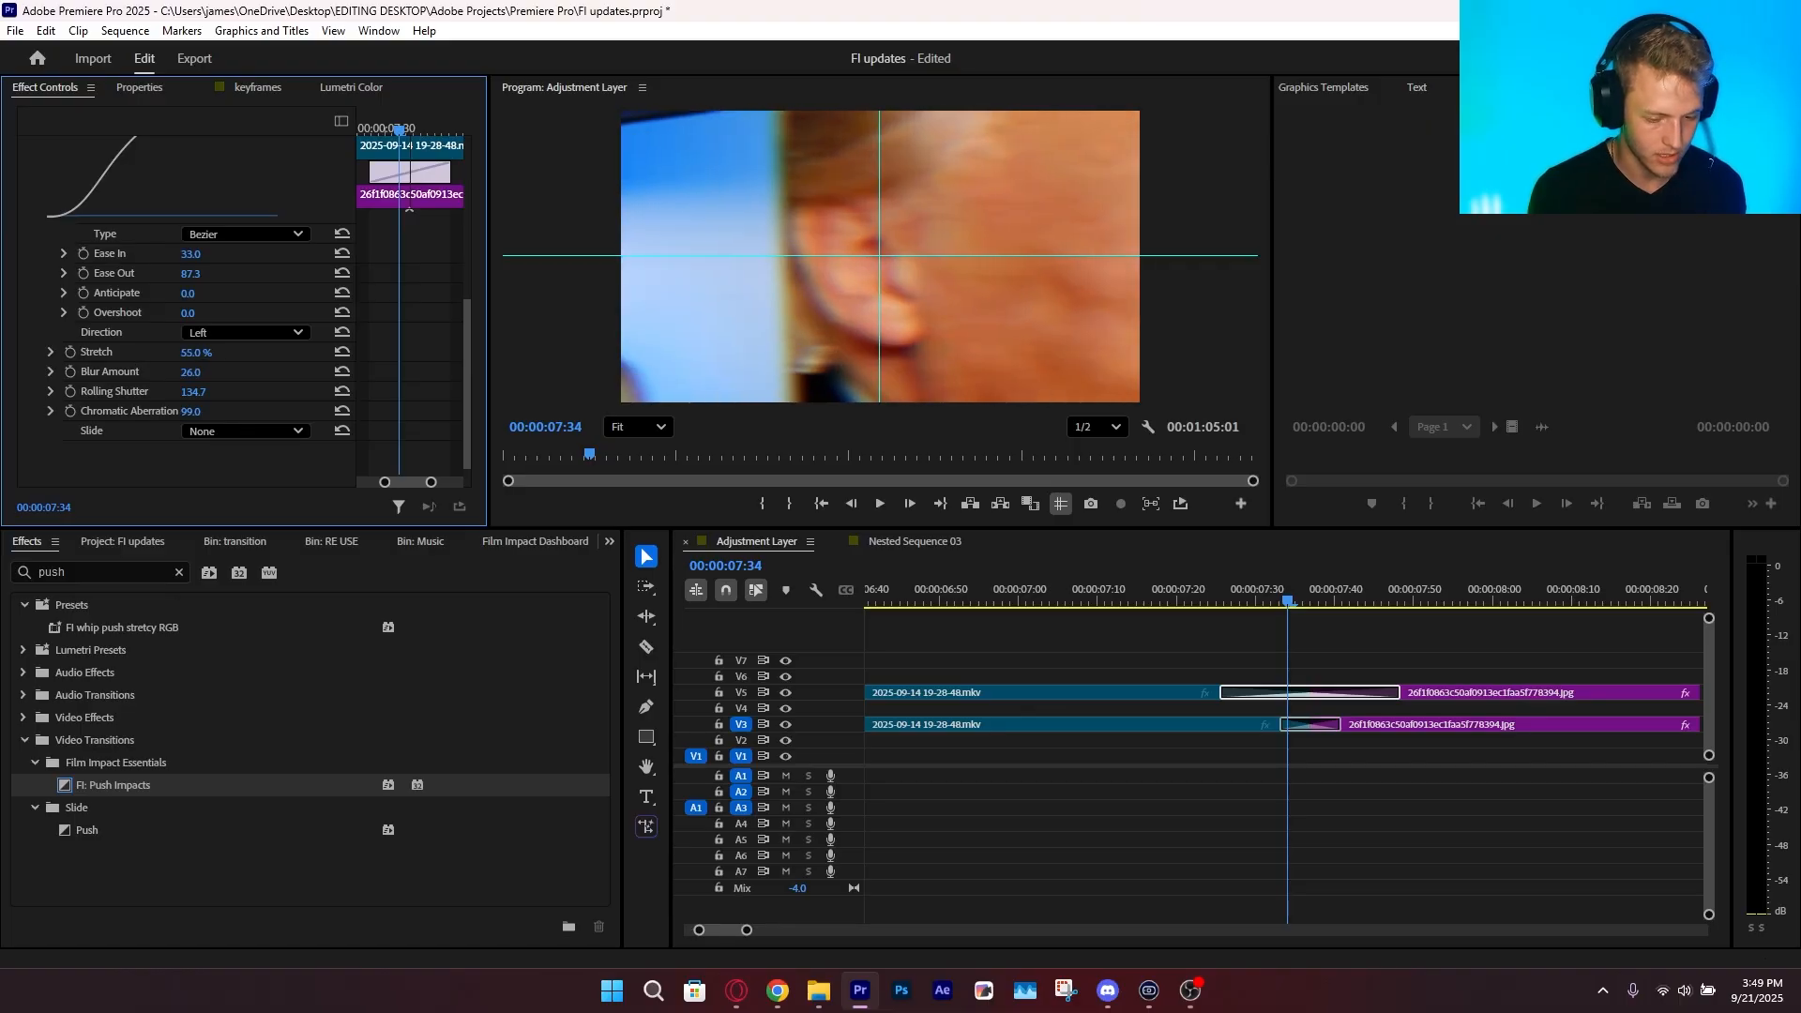
drag(1291, 601, 1225, 591)
key(space)
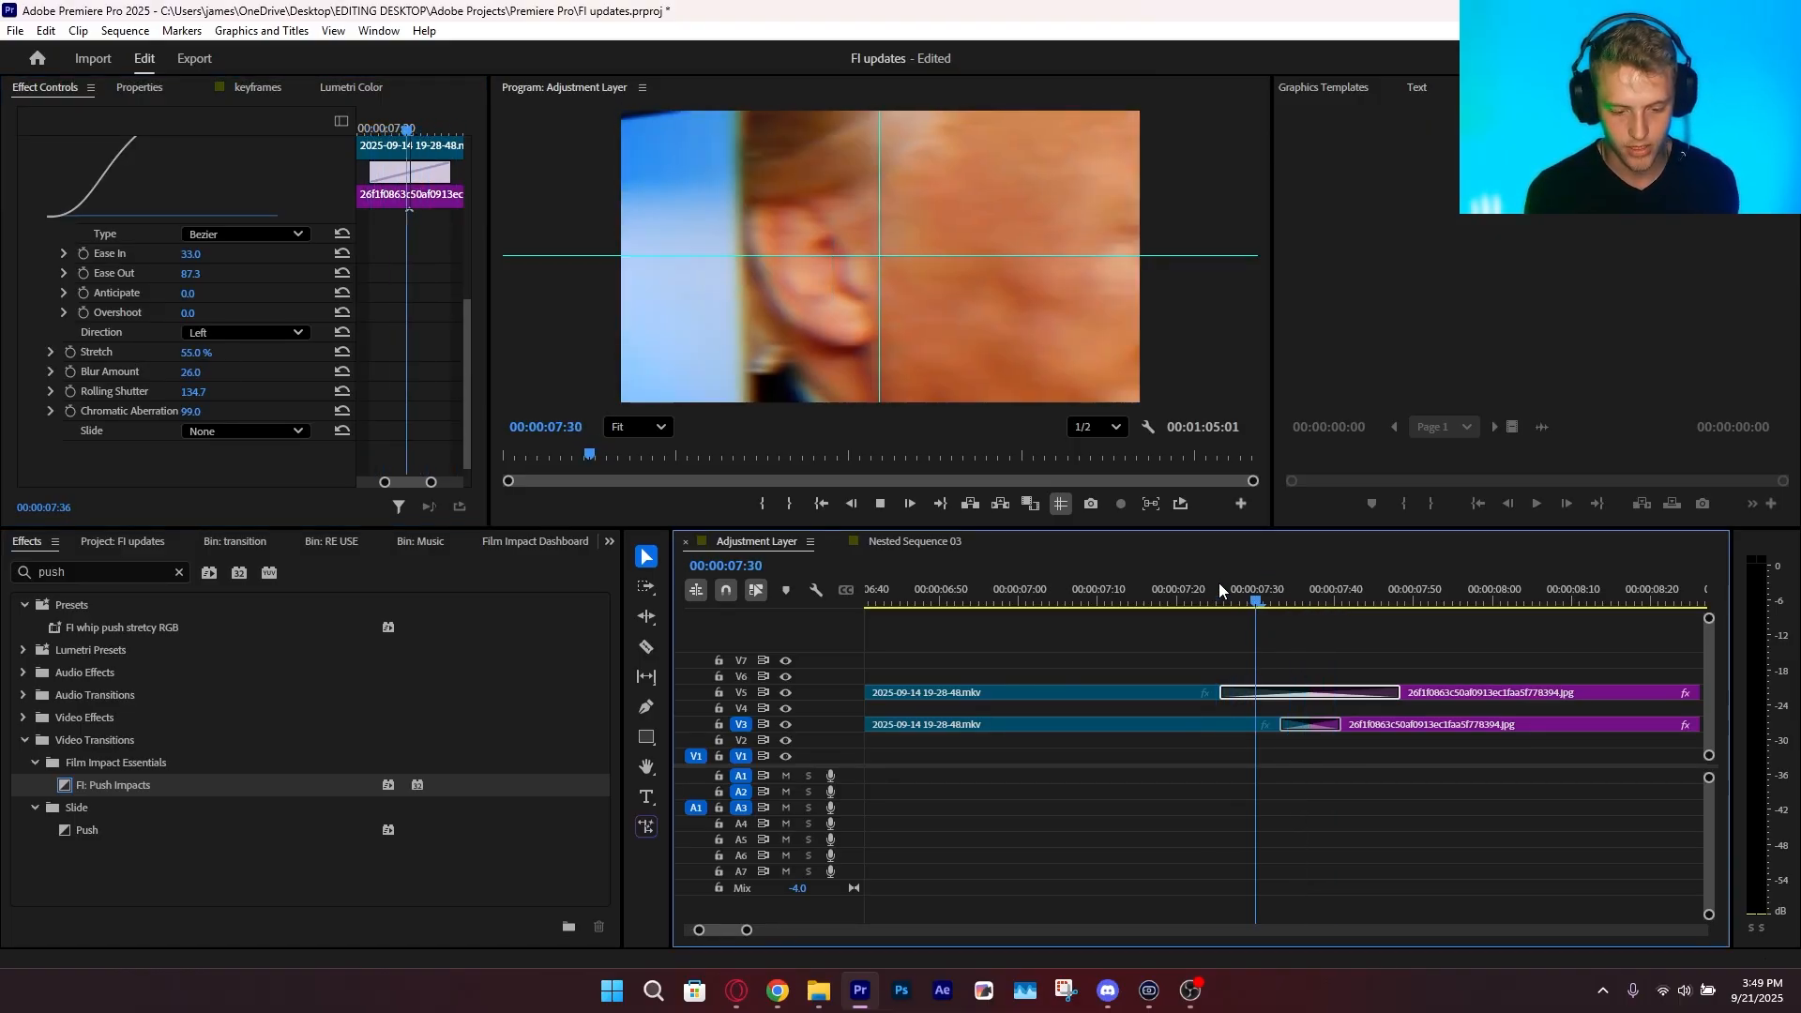
key(space)
Hide track V5, lengthen the transition on V3 to 19 frames and play it for comparison
click(786, 694)
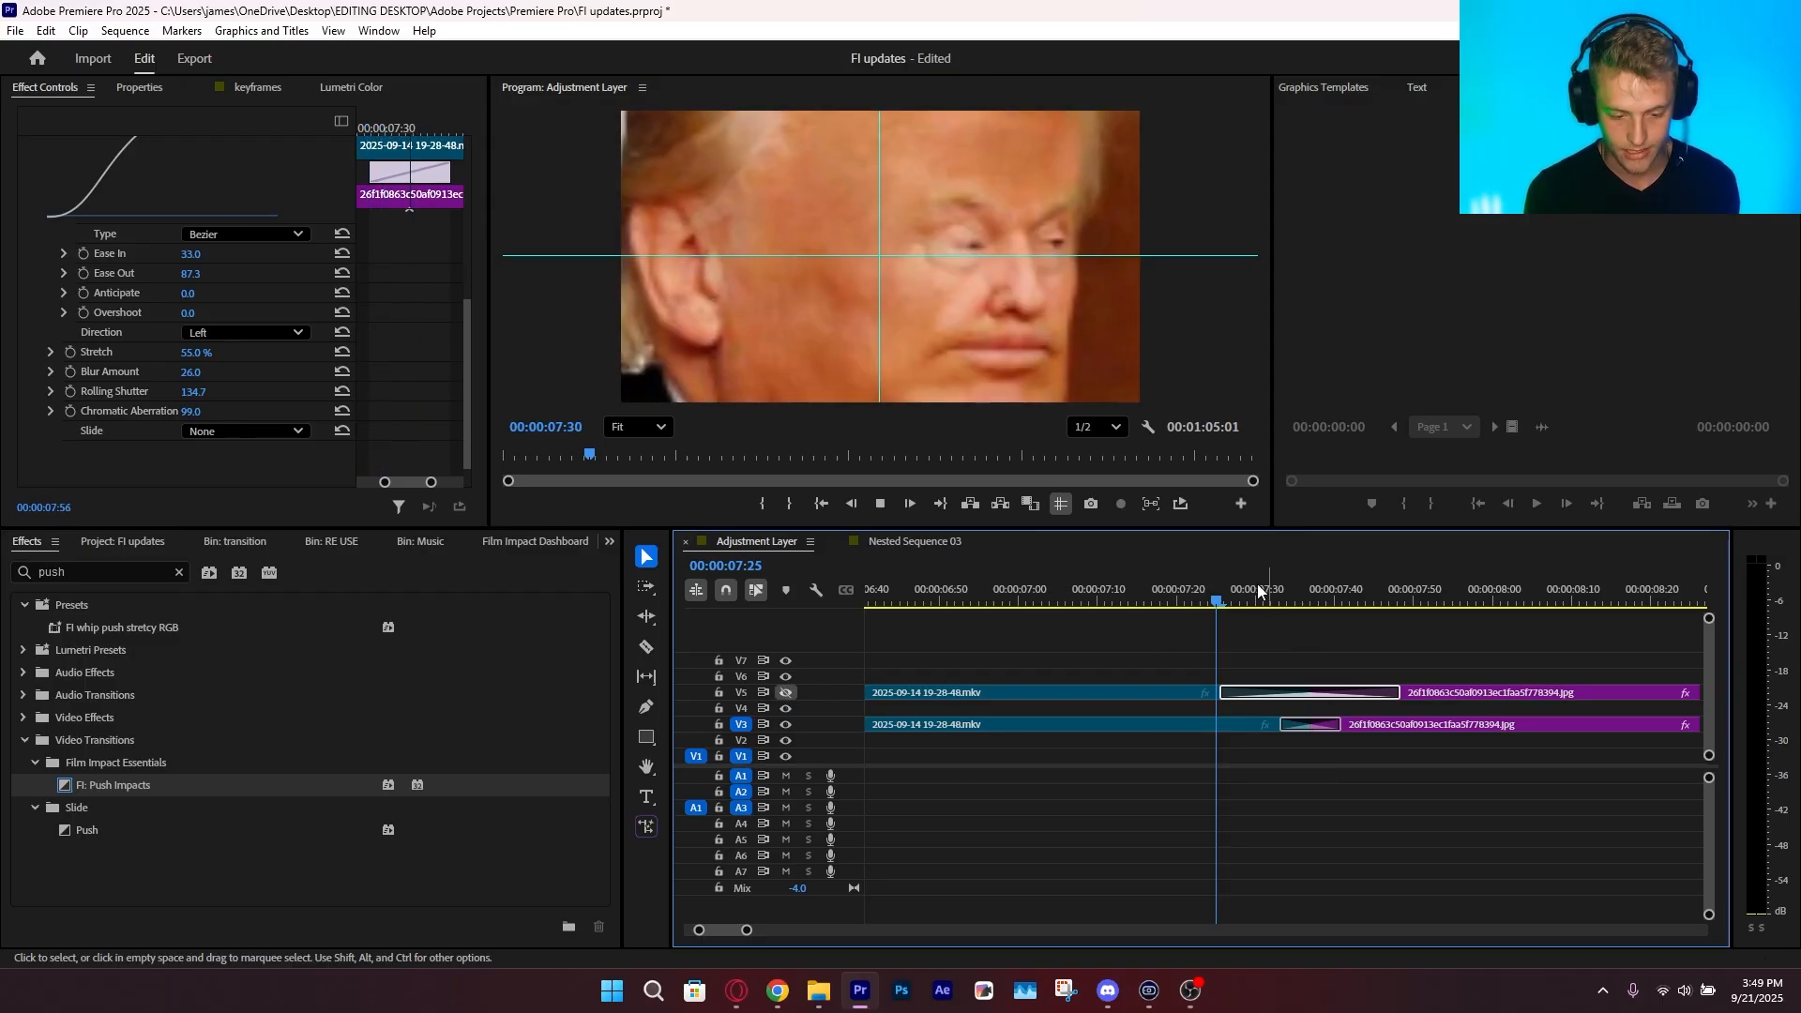
click(1258, 591)
click(1290, 724)
drag(1290, 723, 1243, 723)
click(1205, 595)
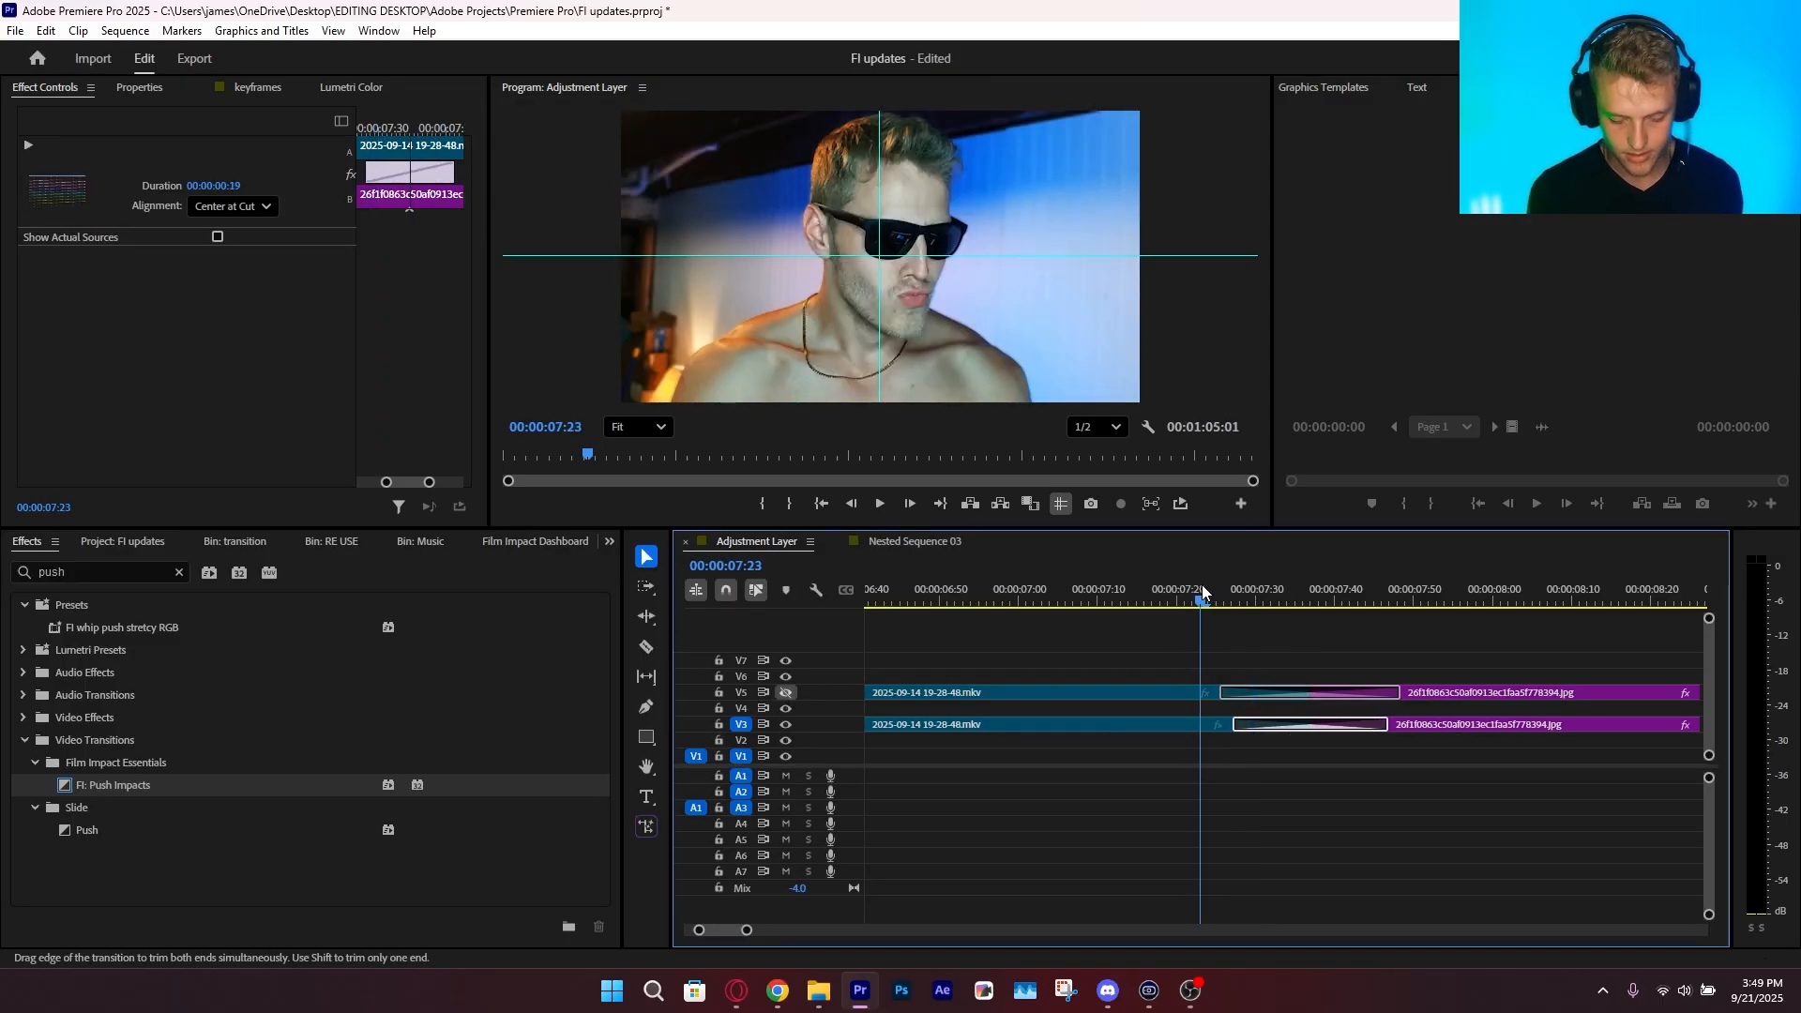
key(space)
key(space)
Delete the V3 copies and replace the Push Impacts transition on V5 with the FI whip push stretcy RGB preset
click(1290, 731)
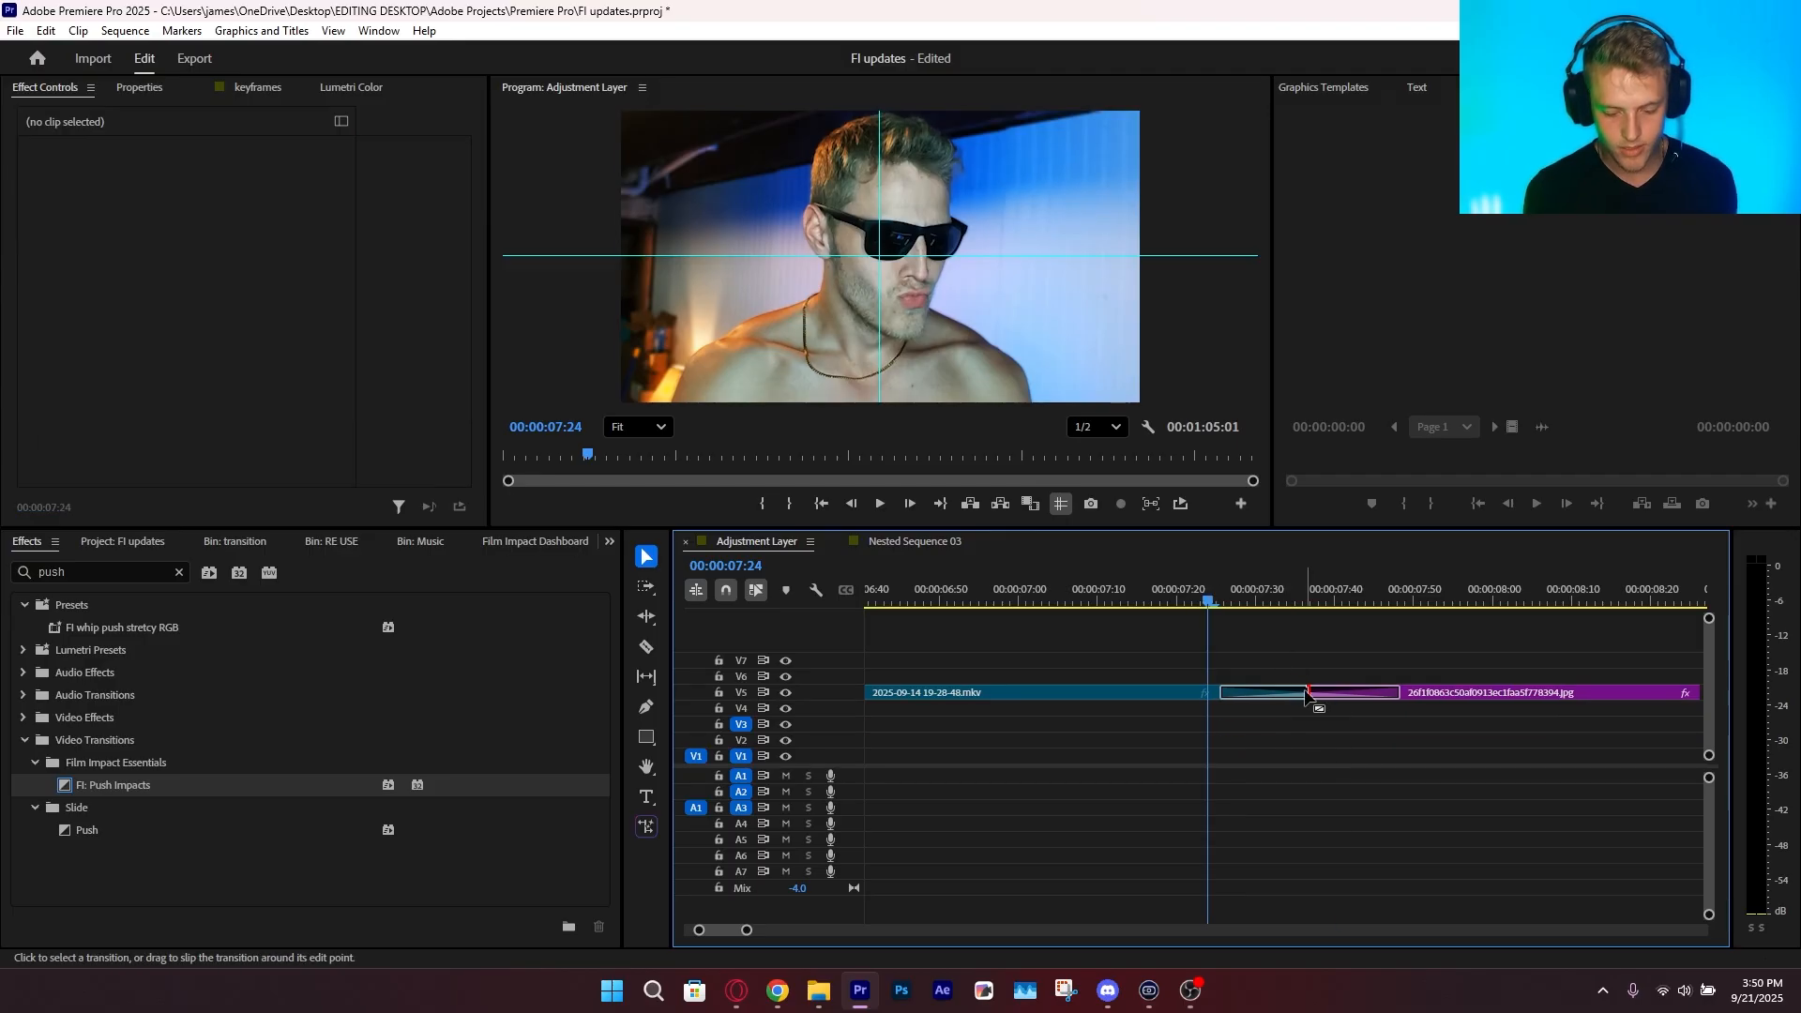
click(1306, 695)
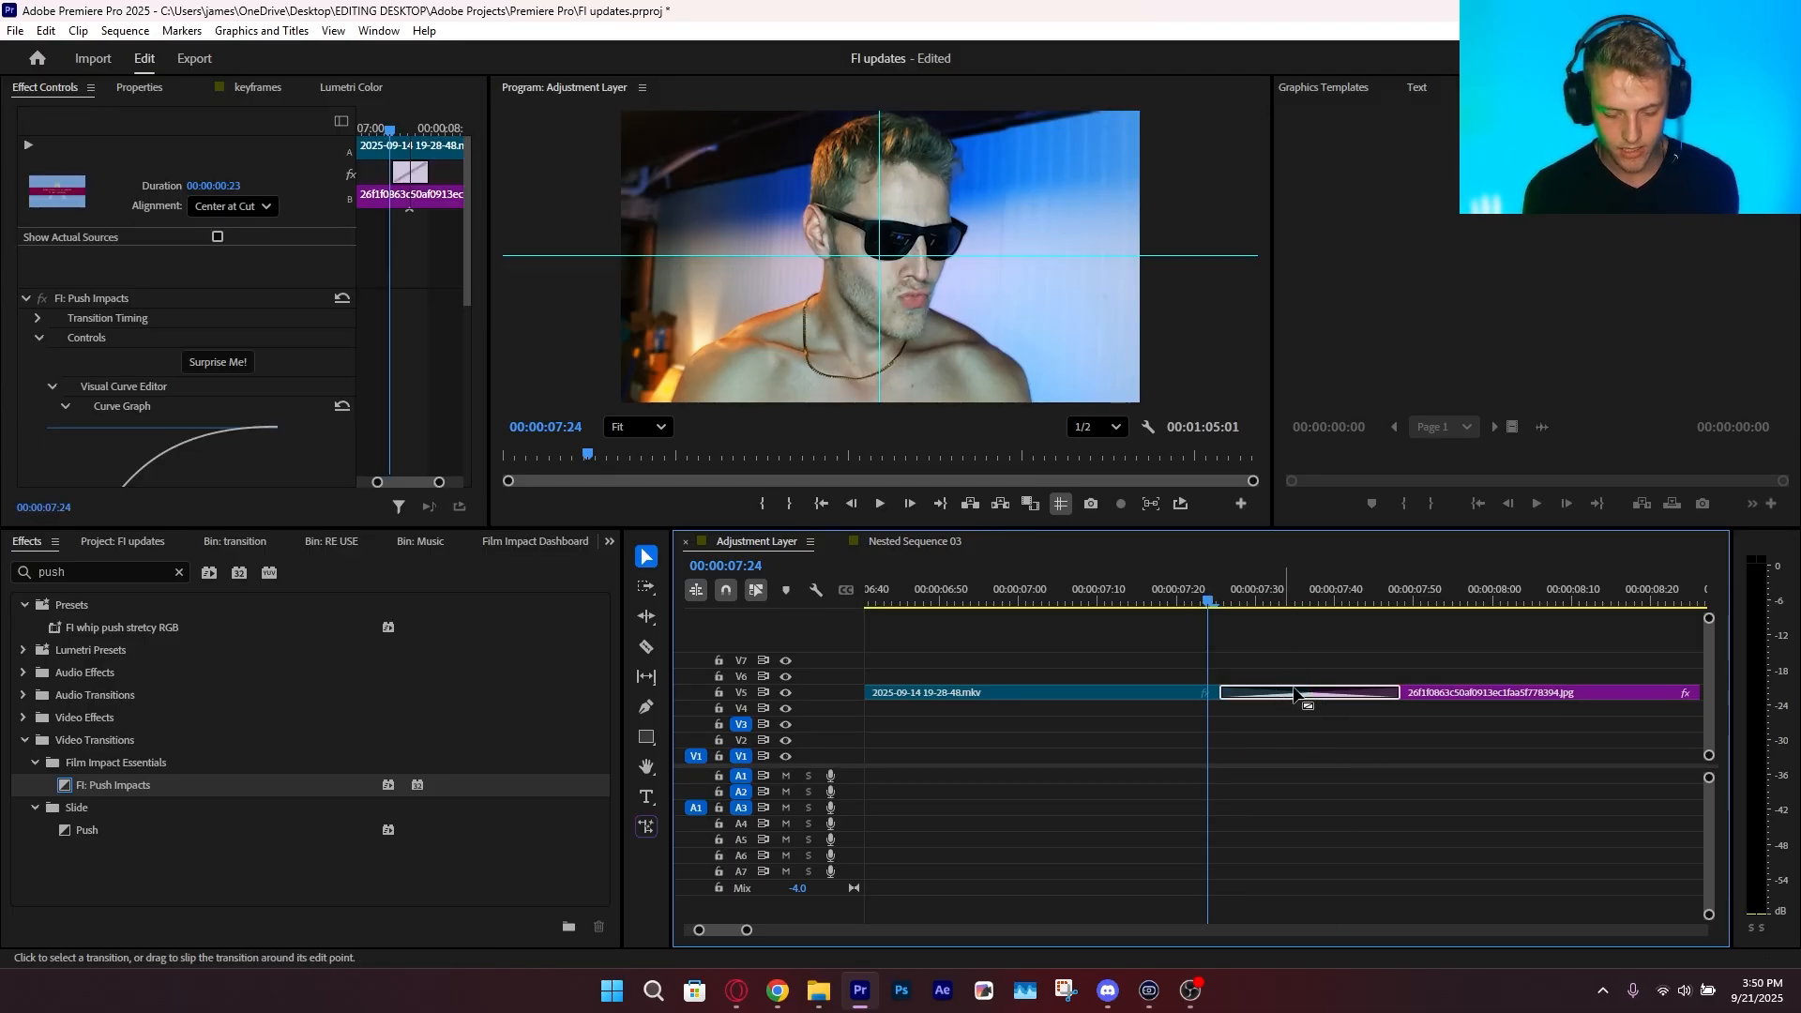
key(Delete)
drag(106, 628, 127, 642)
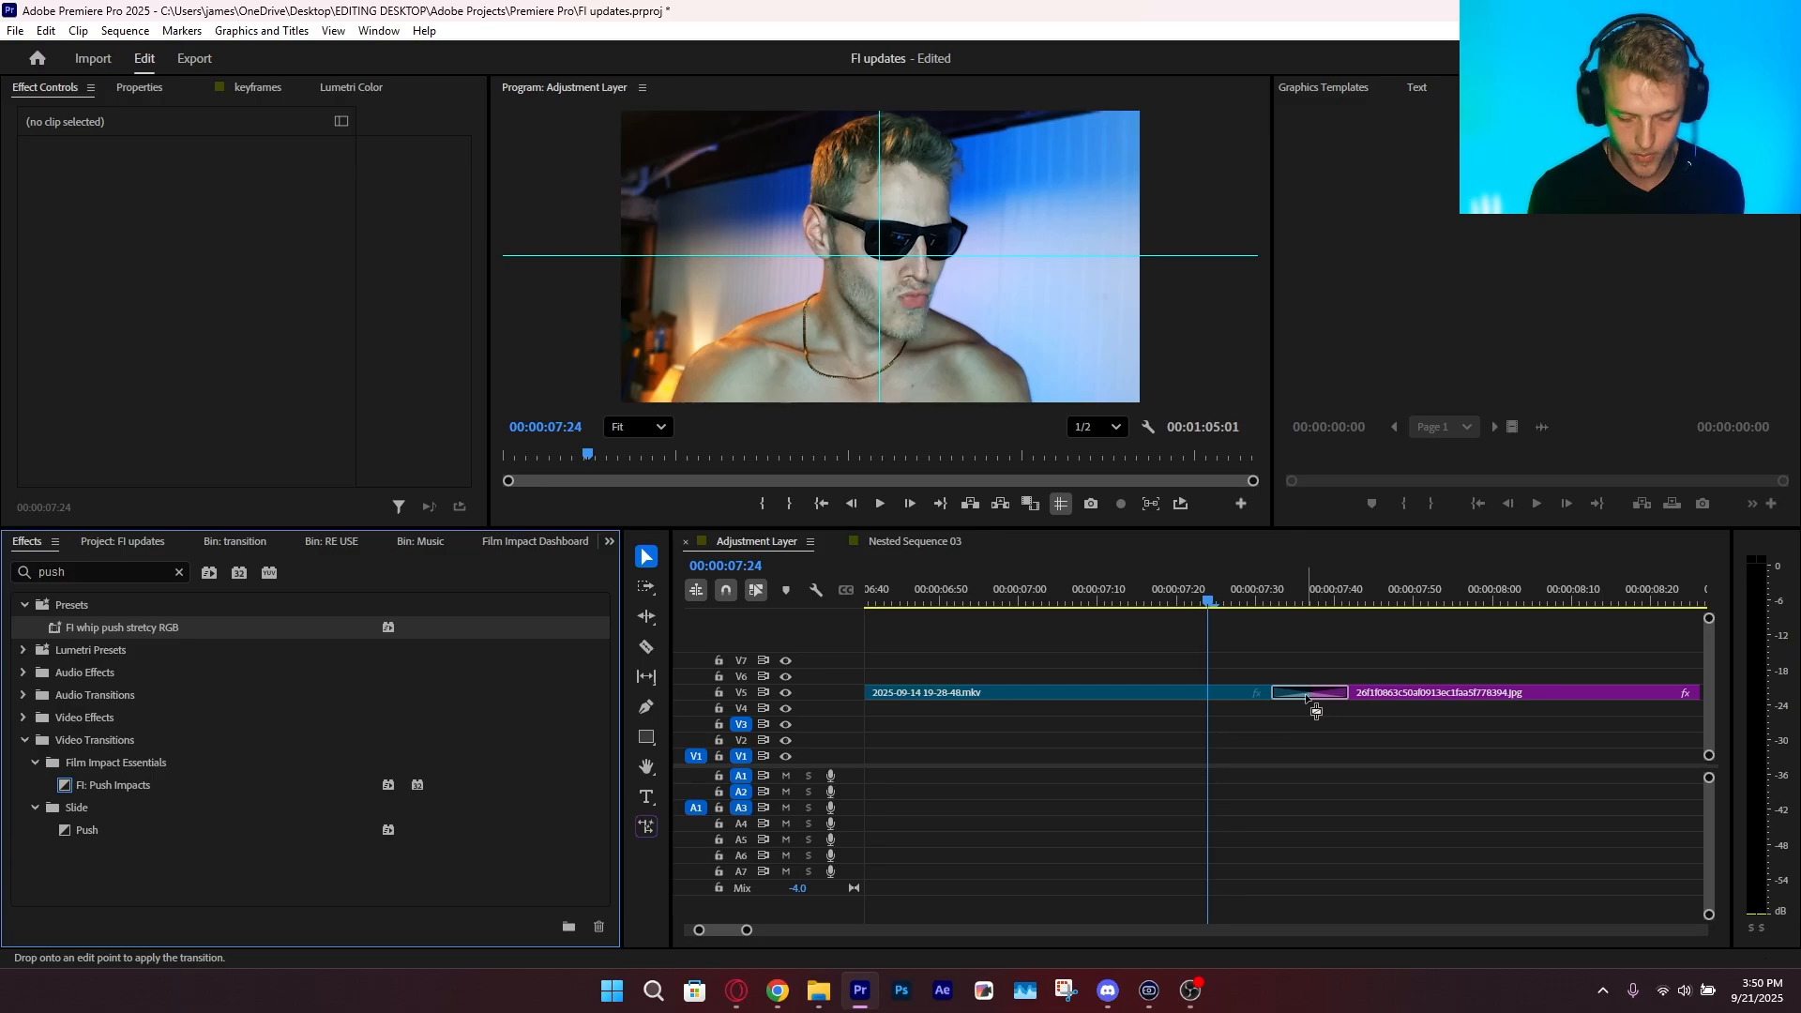
Play the FI whip push stretcy RGB transition on V5 repeatedly and scrub back before it
click(1256, 591)
key(space)
click(1264, 594)
key(space)
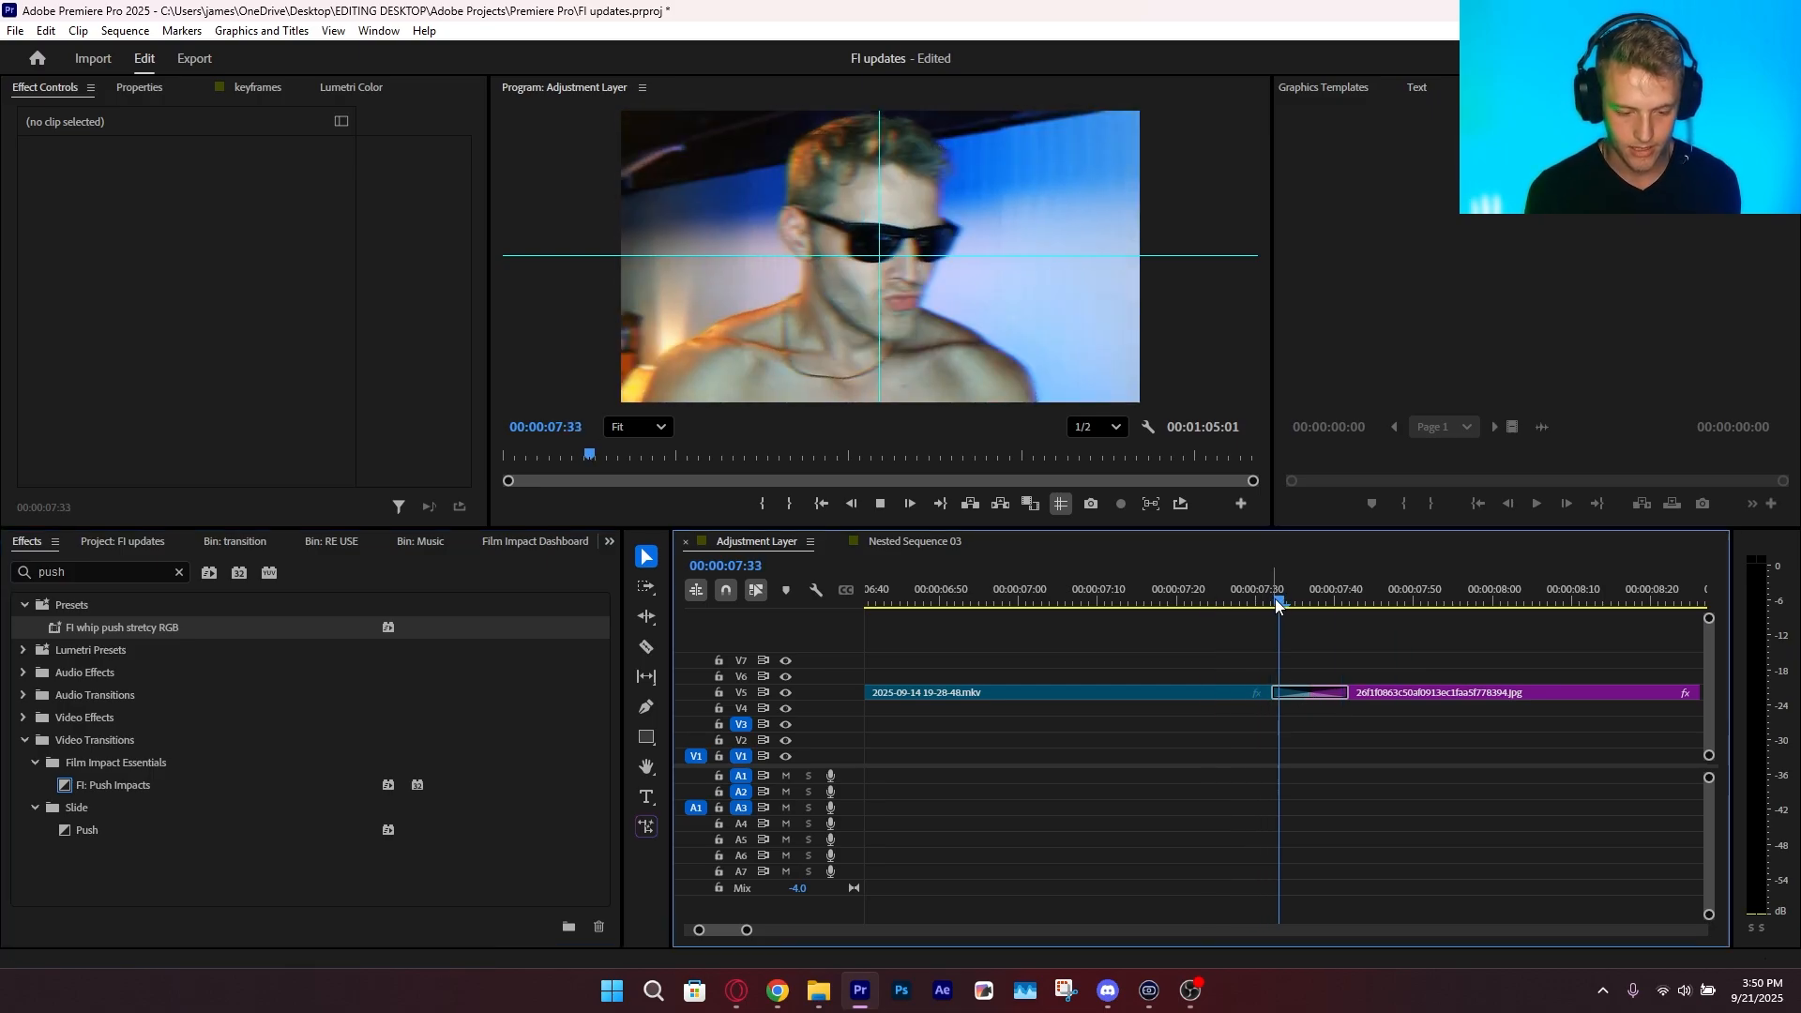
click(1265, 597)
key(space)
click(1265, 597)
key(space)
click(1267, 598)
key(space)
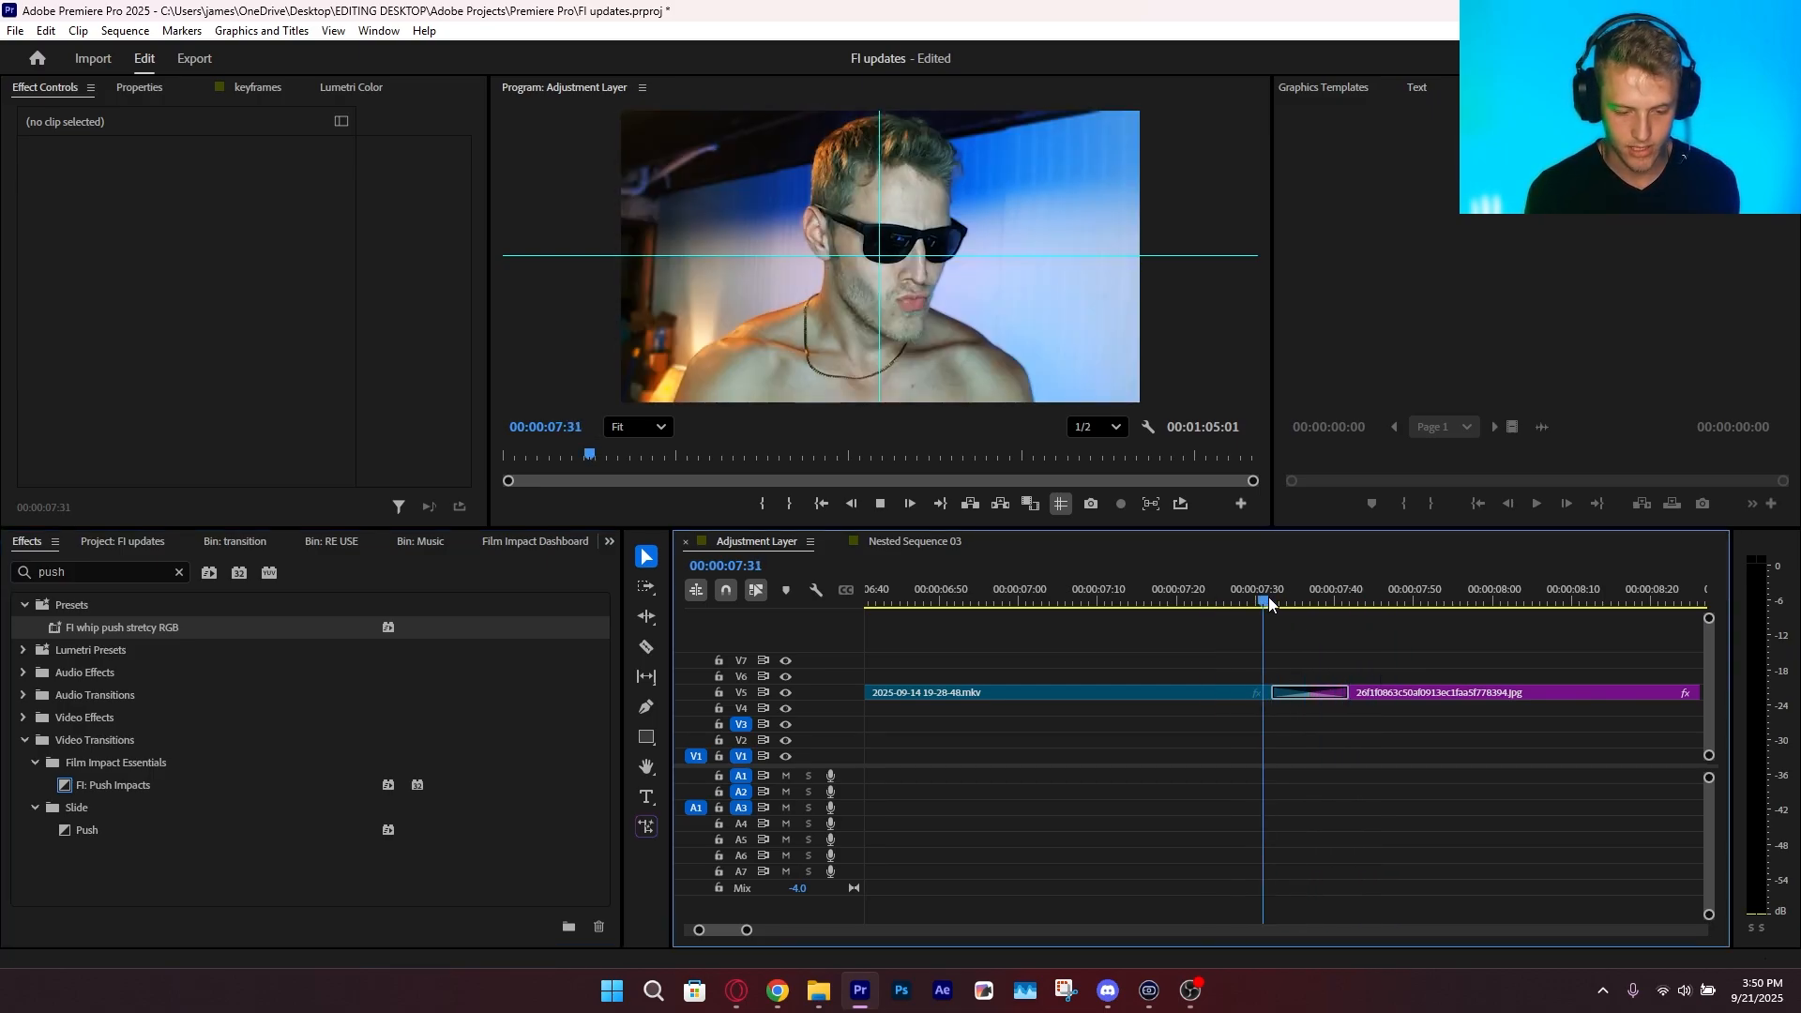
drag(1268, 597, 1242, 605)
Select the preset transition on V5 and examine its Push Impacts settings and curve
click(1313, 694)
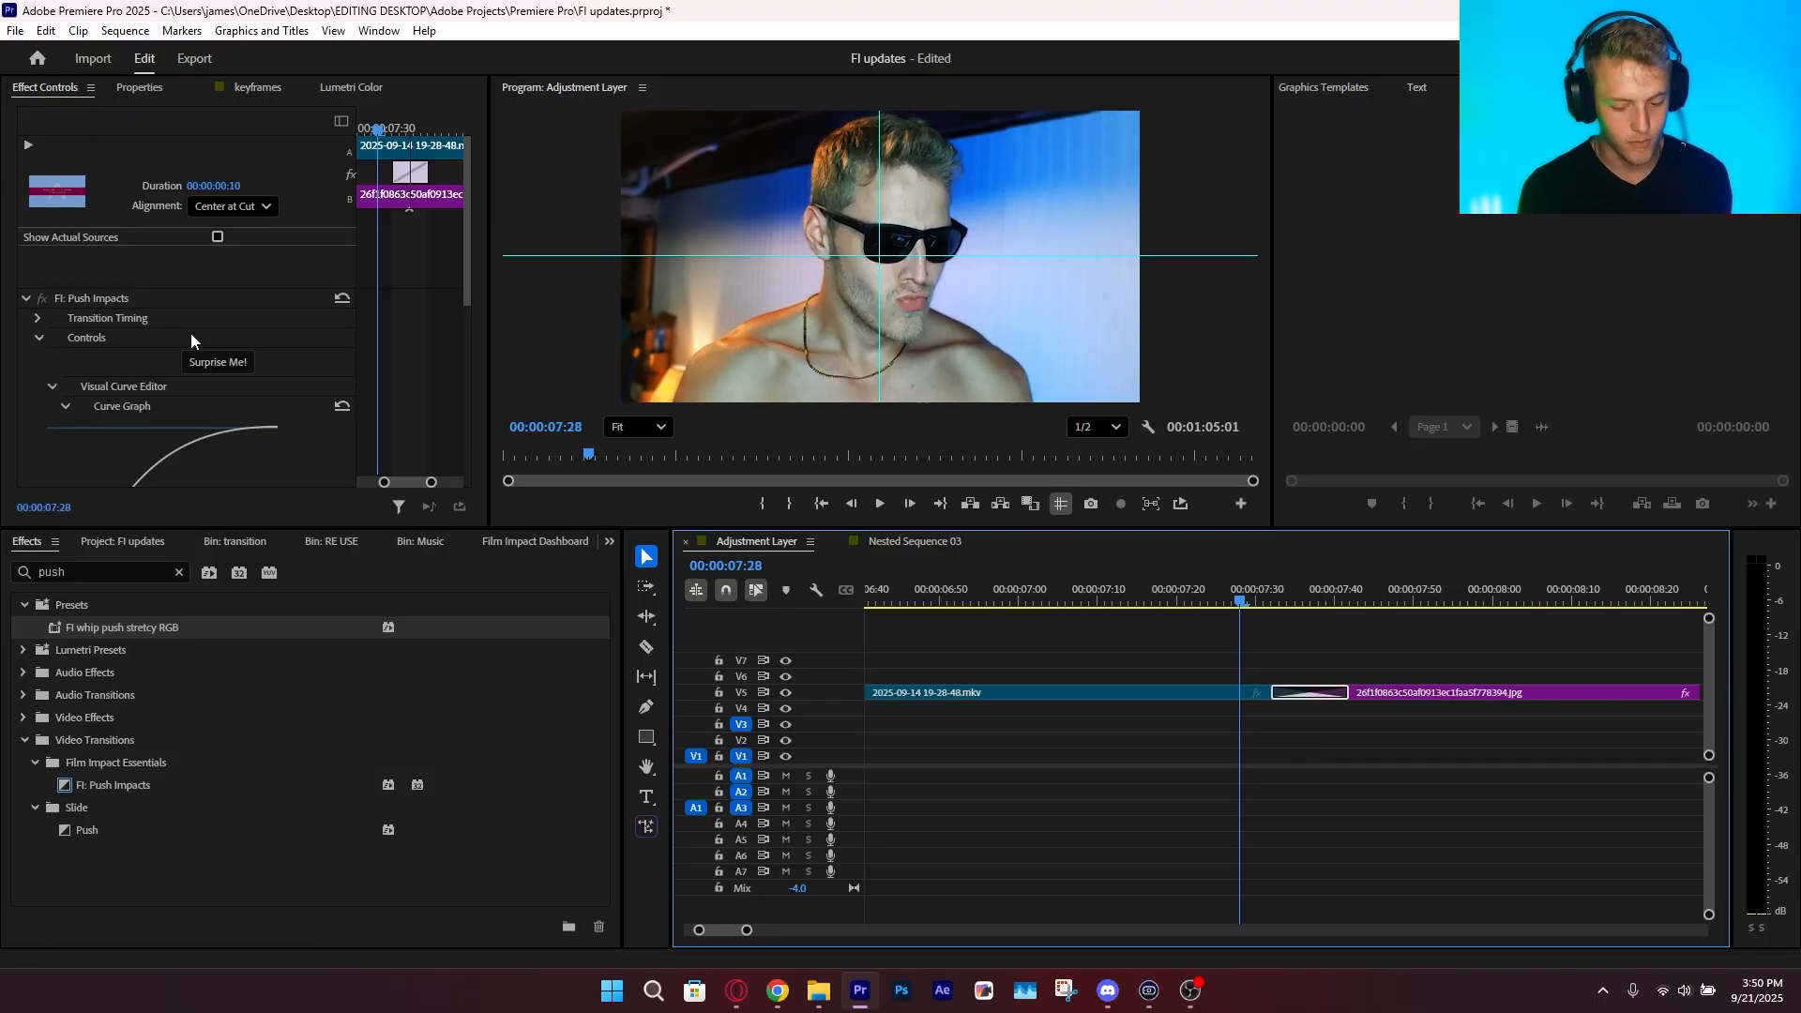
scroll(225, 357, down, 2)
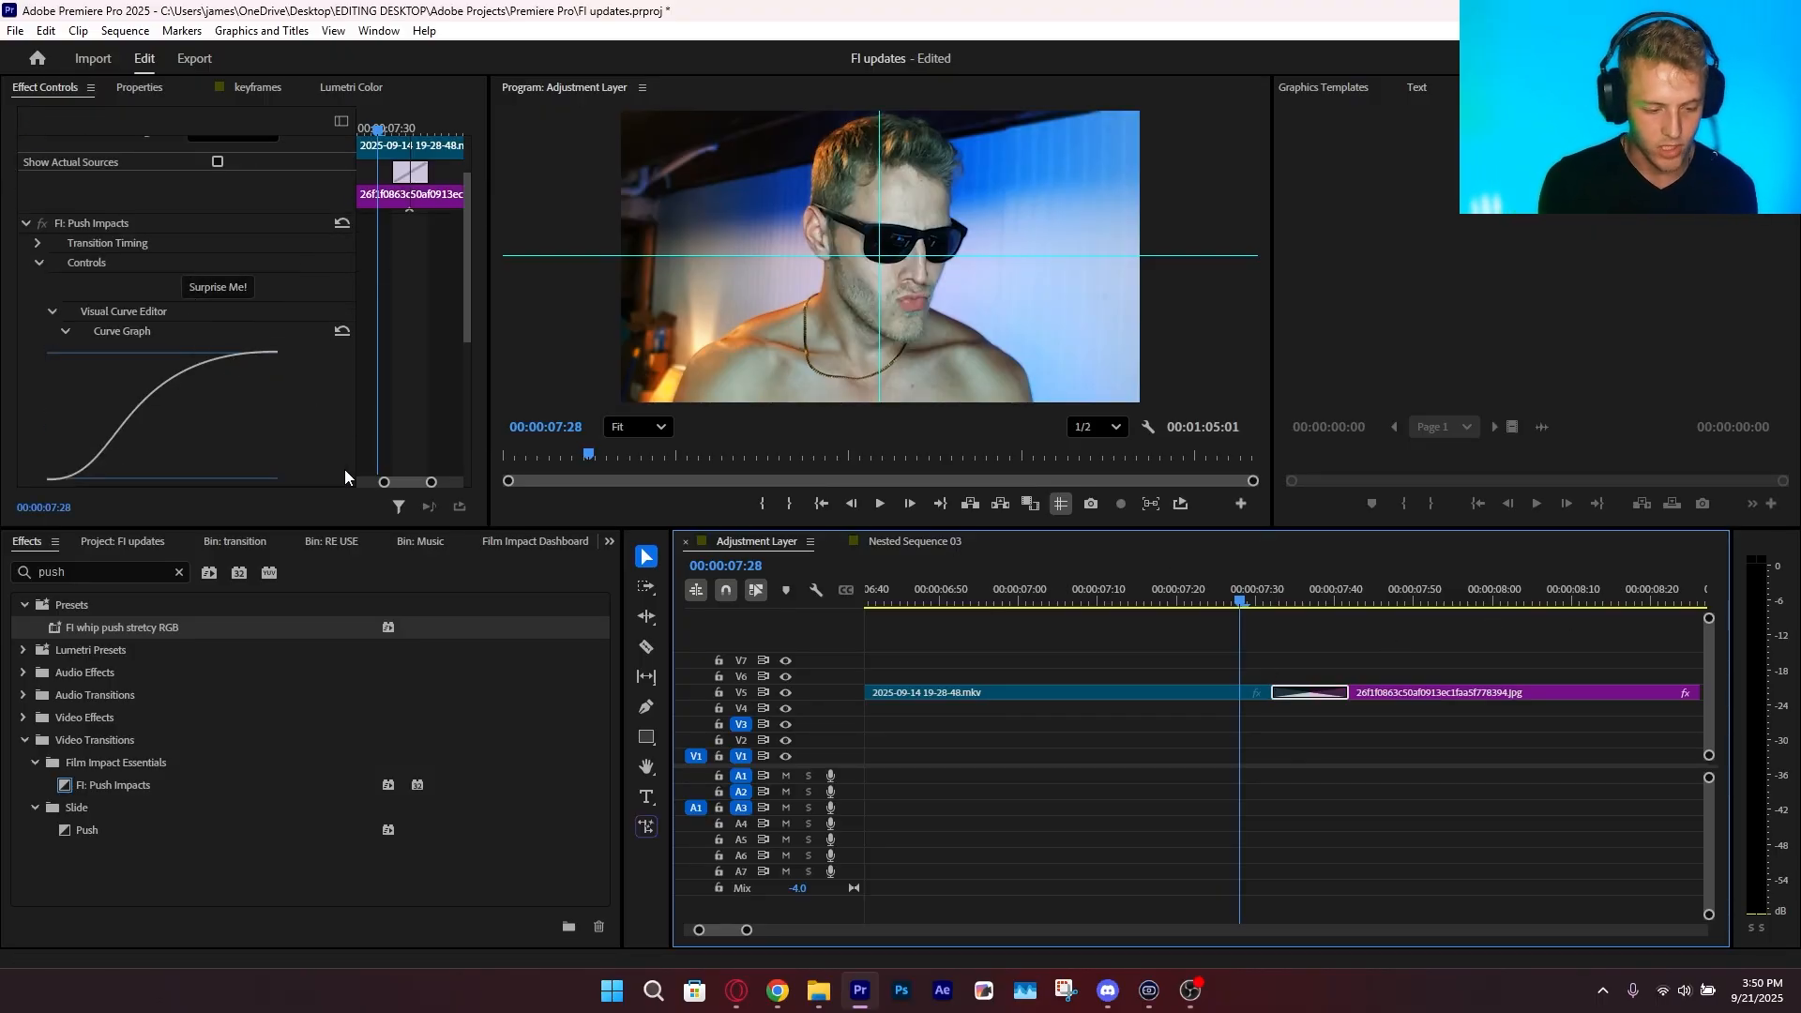
scroll(351, 375, up, 2)
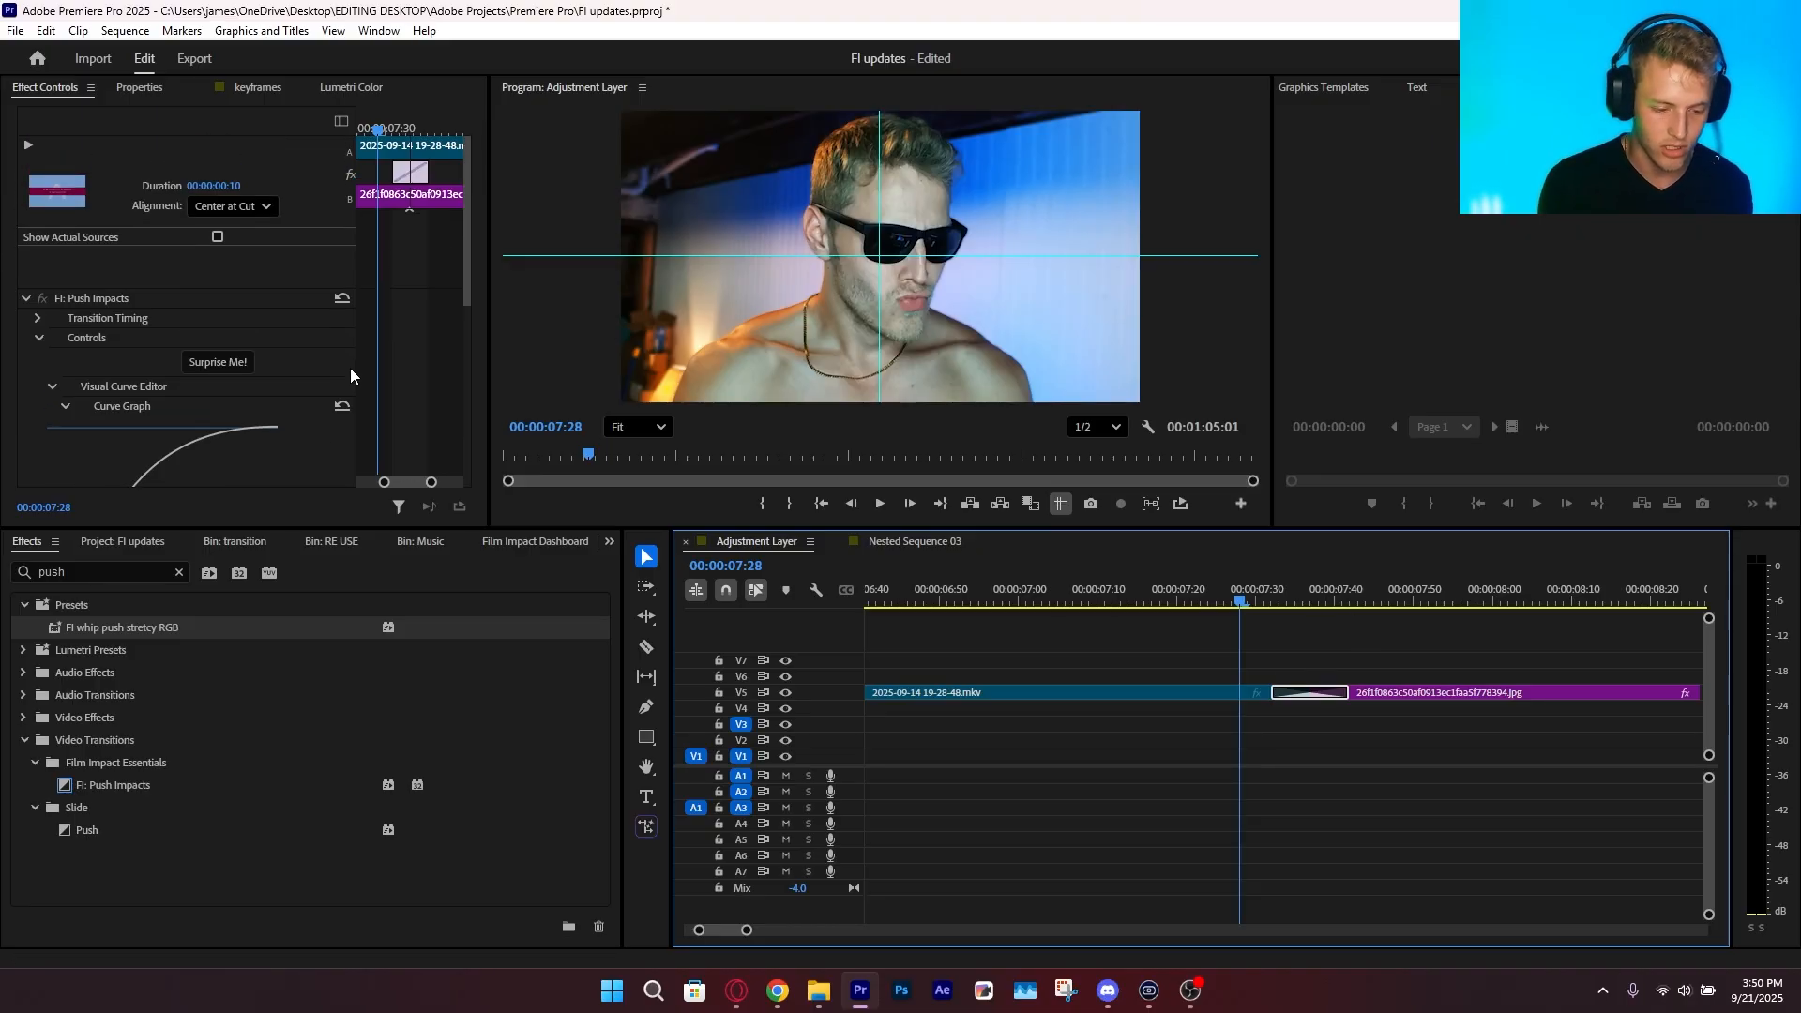
Marquee-select the clips around the V5 transition in turn, clear the selection and save the project
drag(1193, 661, 1251, 708)
drag(1387, 643, 1354, 713)
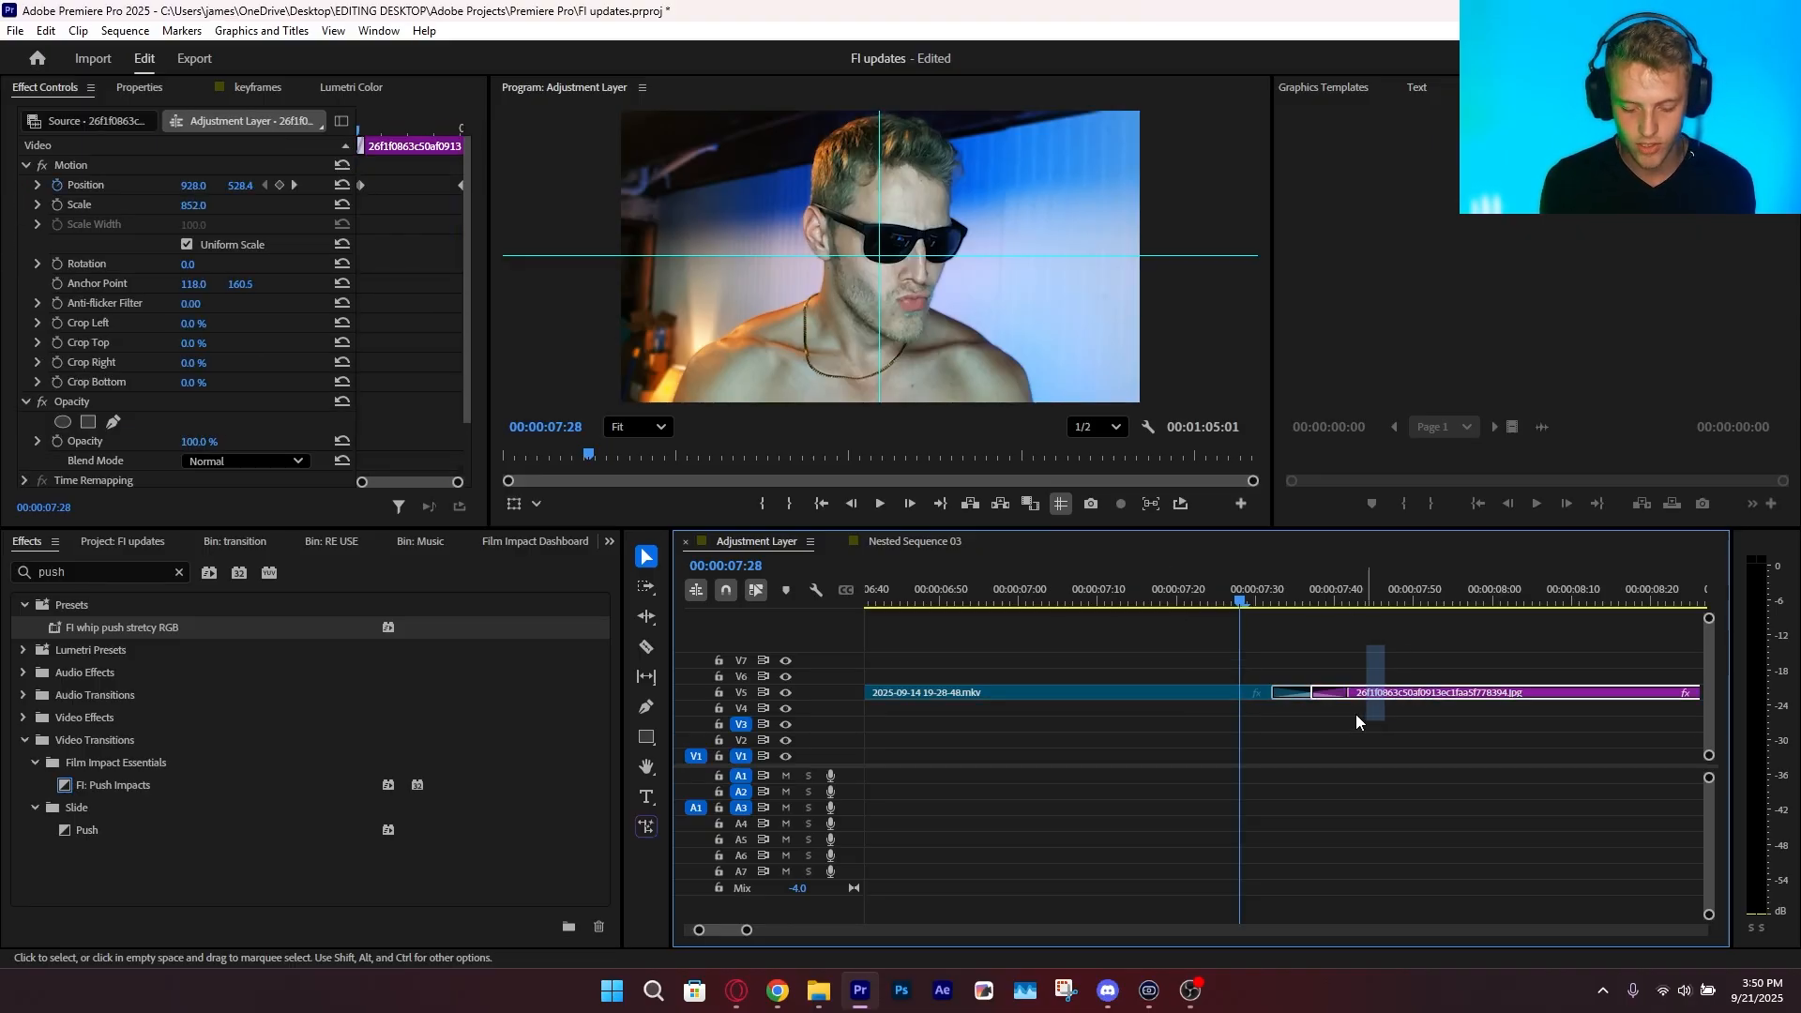
click(1374, 649)
key(ctrl+s)
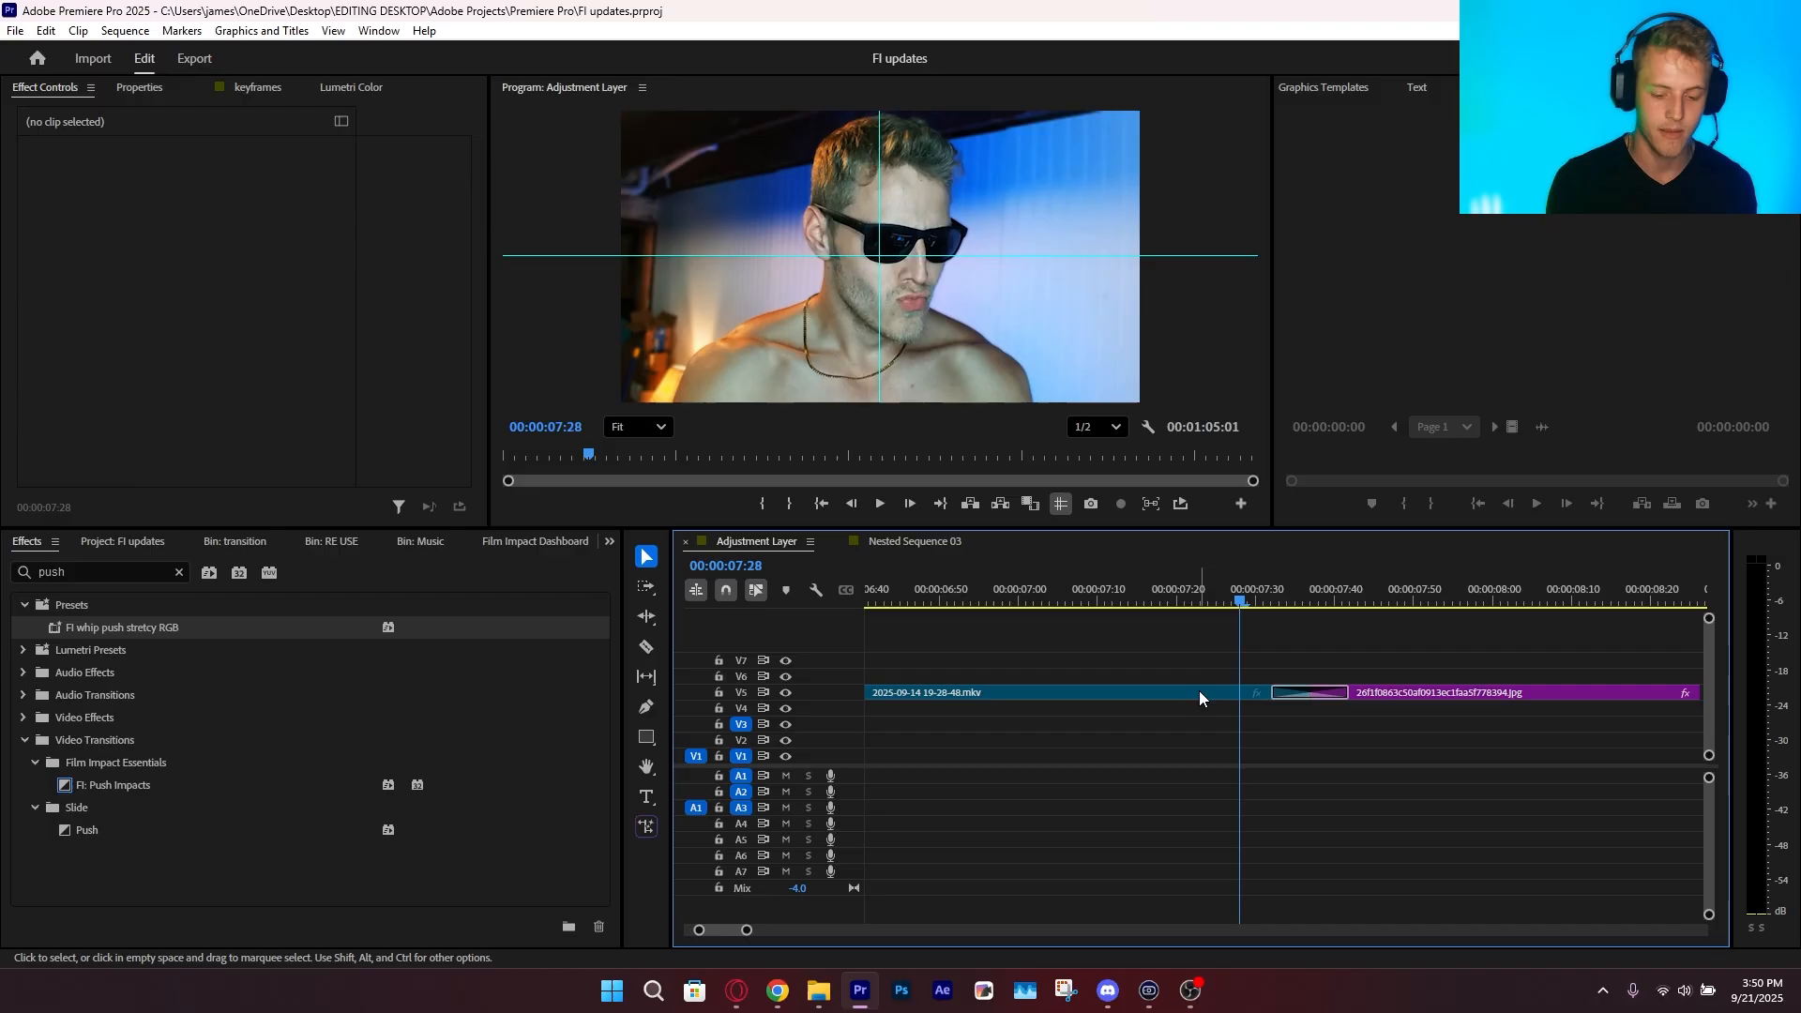
Lengthen the preset transition on V5 slightly and move the playhead back before it
click(1197, 699)
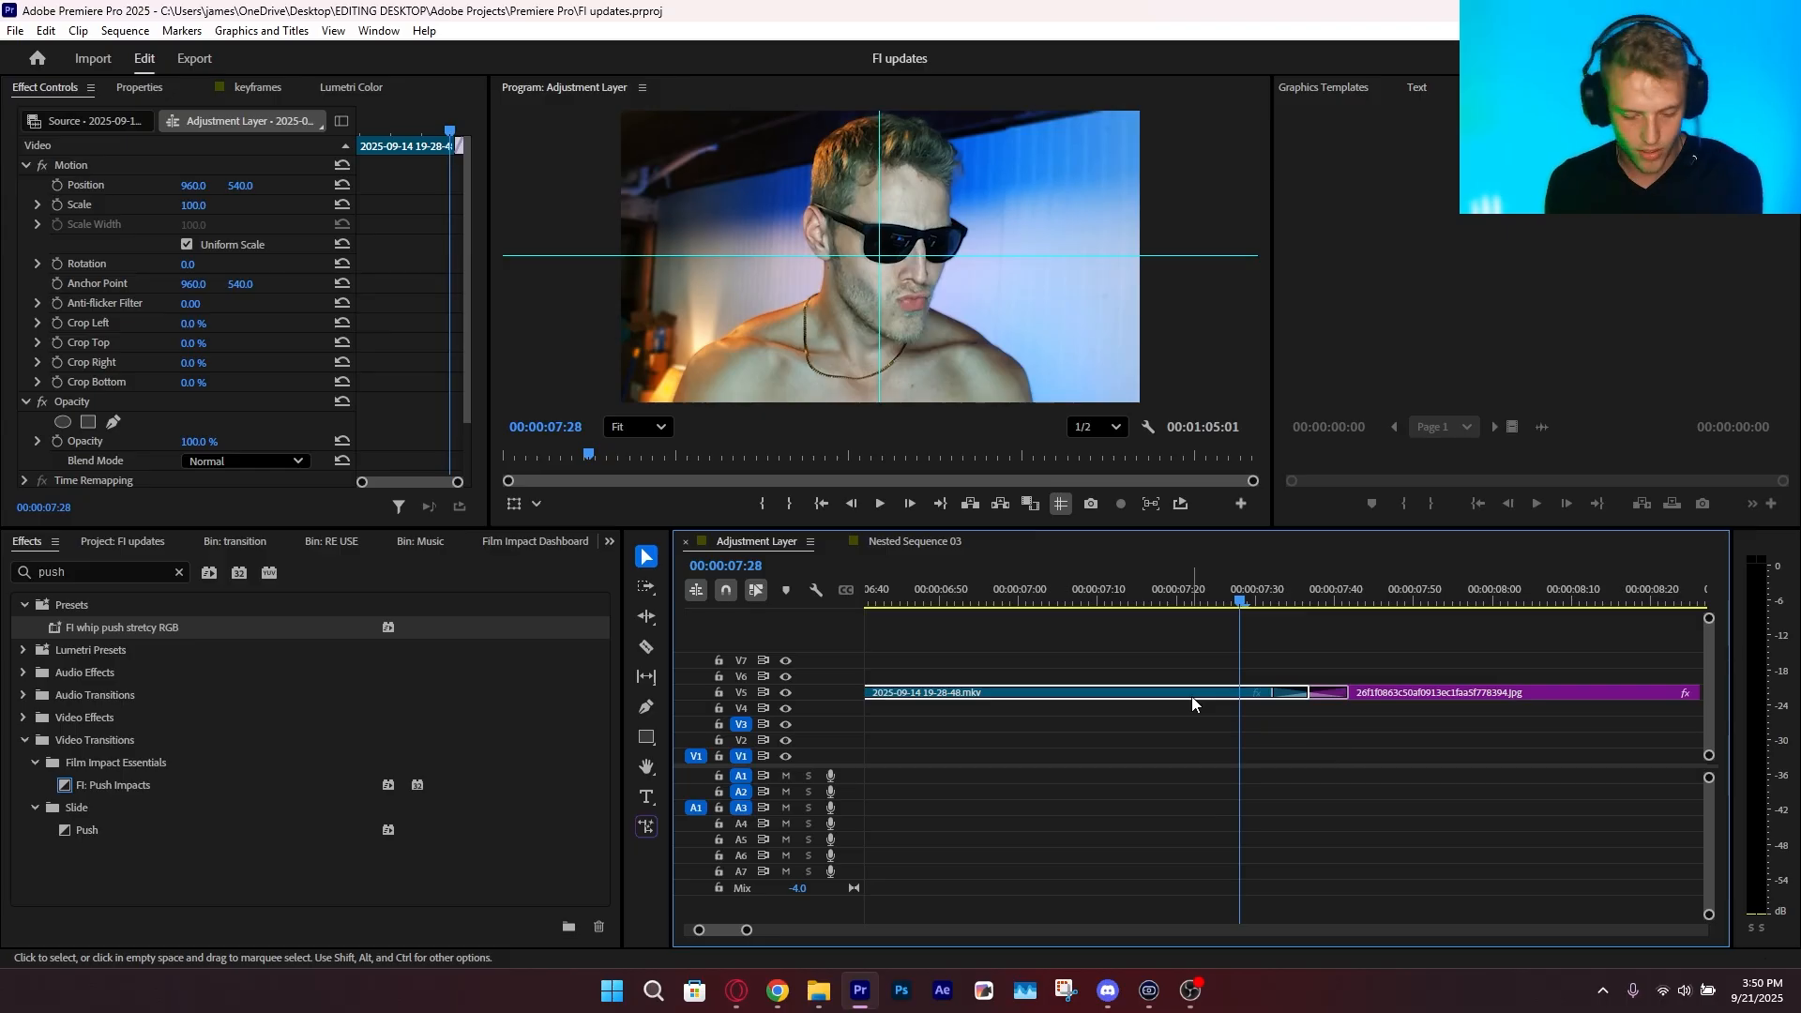
click(1299, 692)
click(1272, 598)
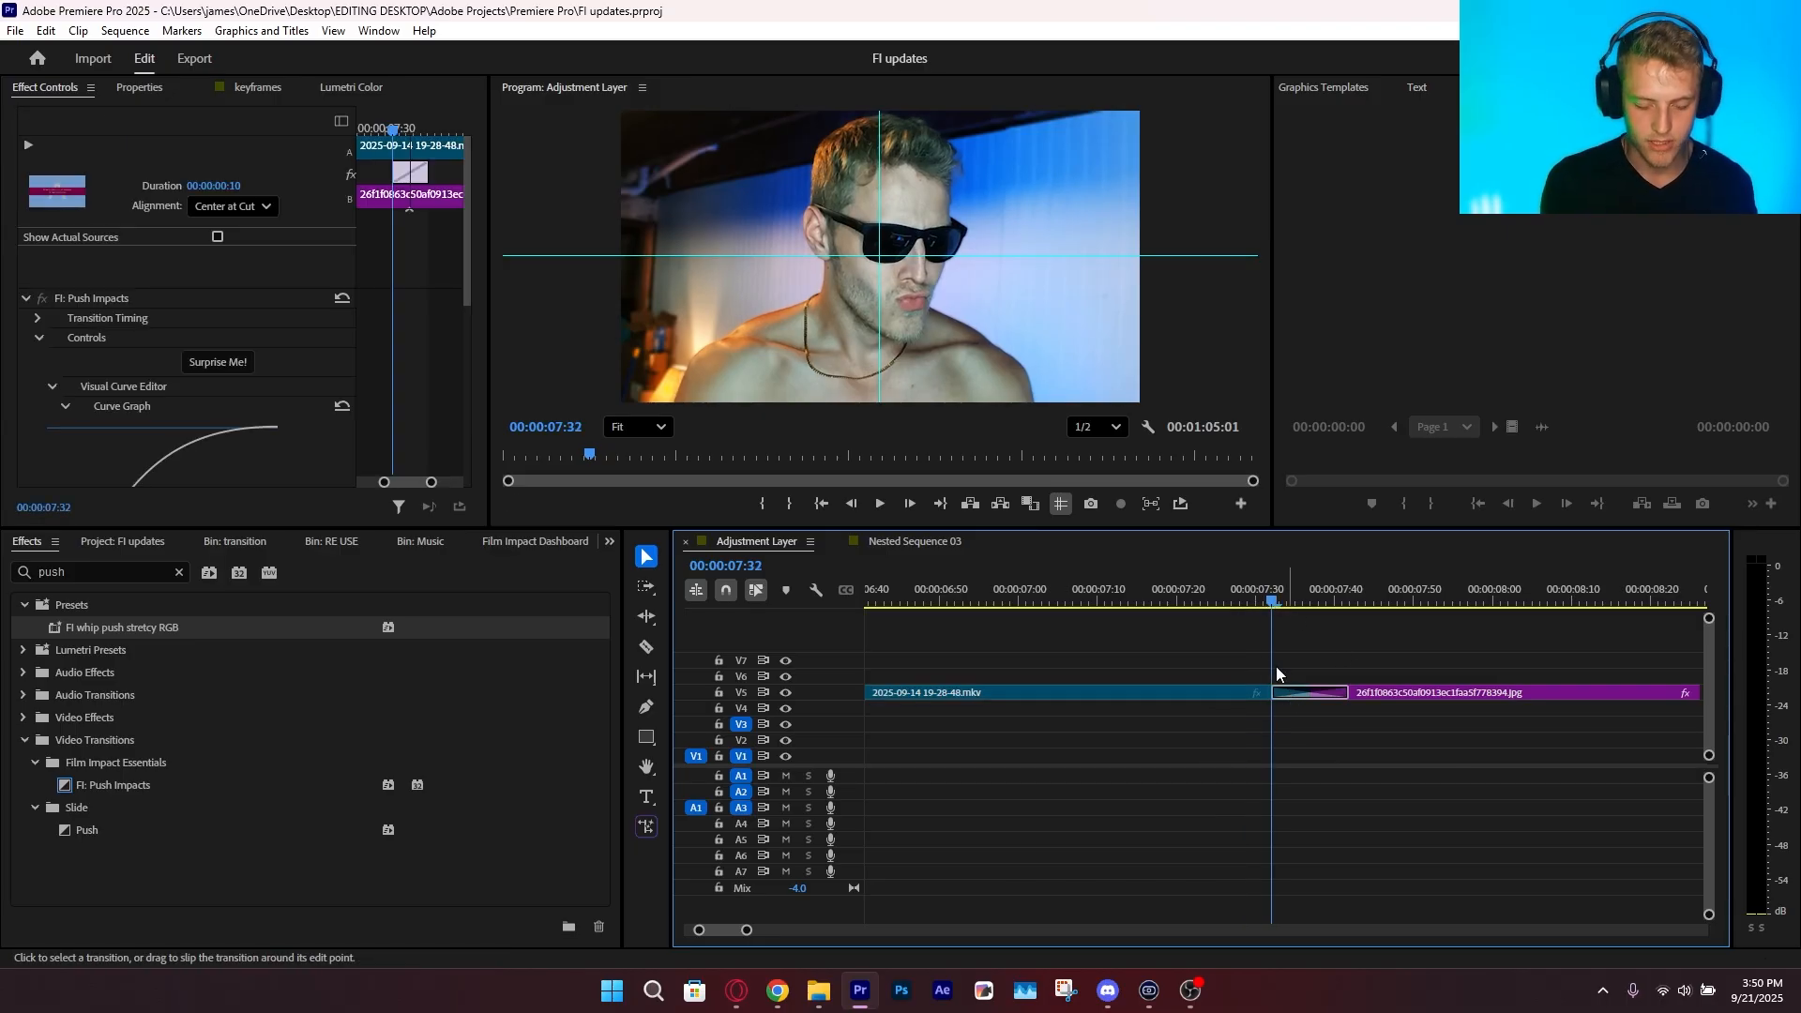
click(1255, 586)
drag(1346, 692, 1362, 666)
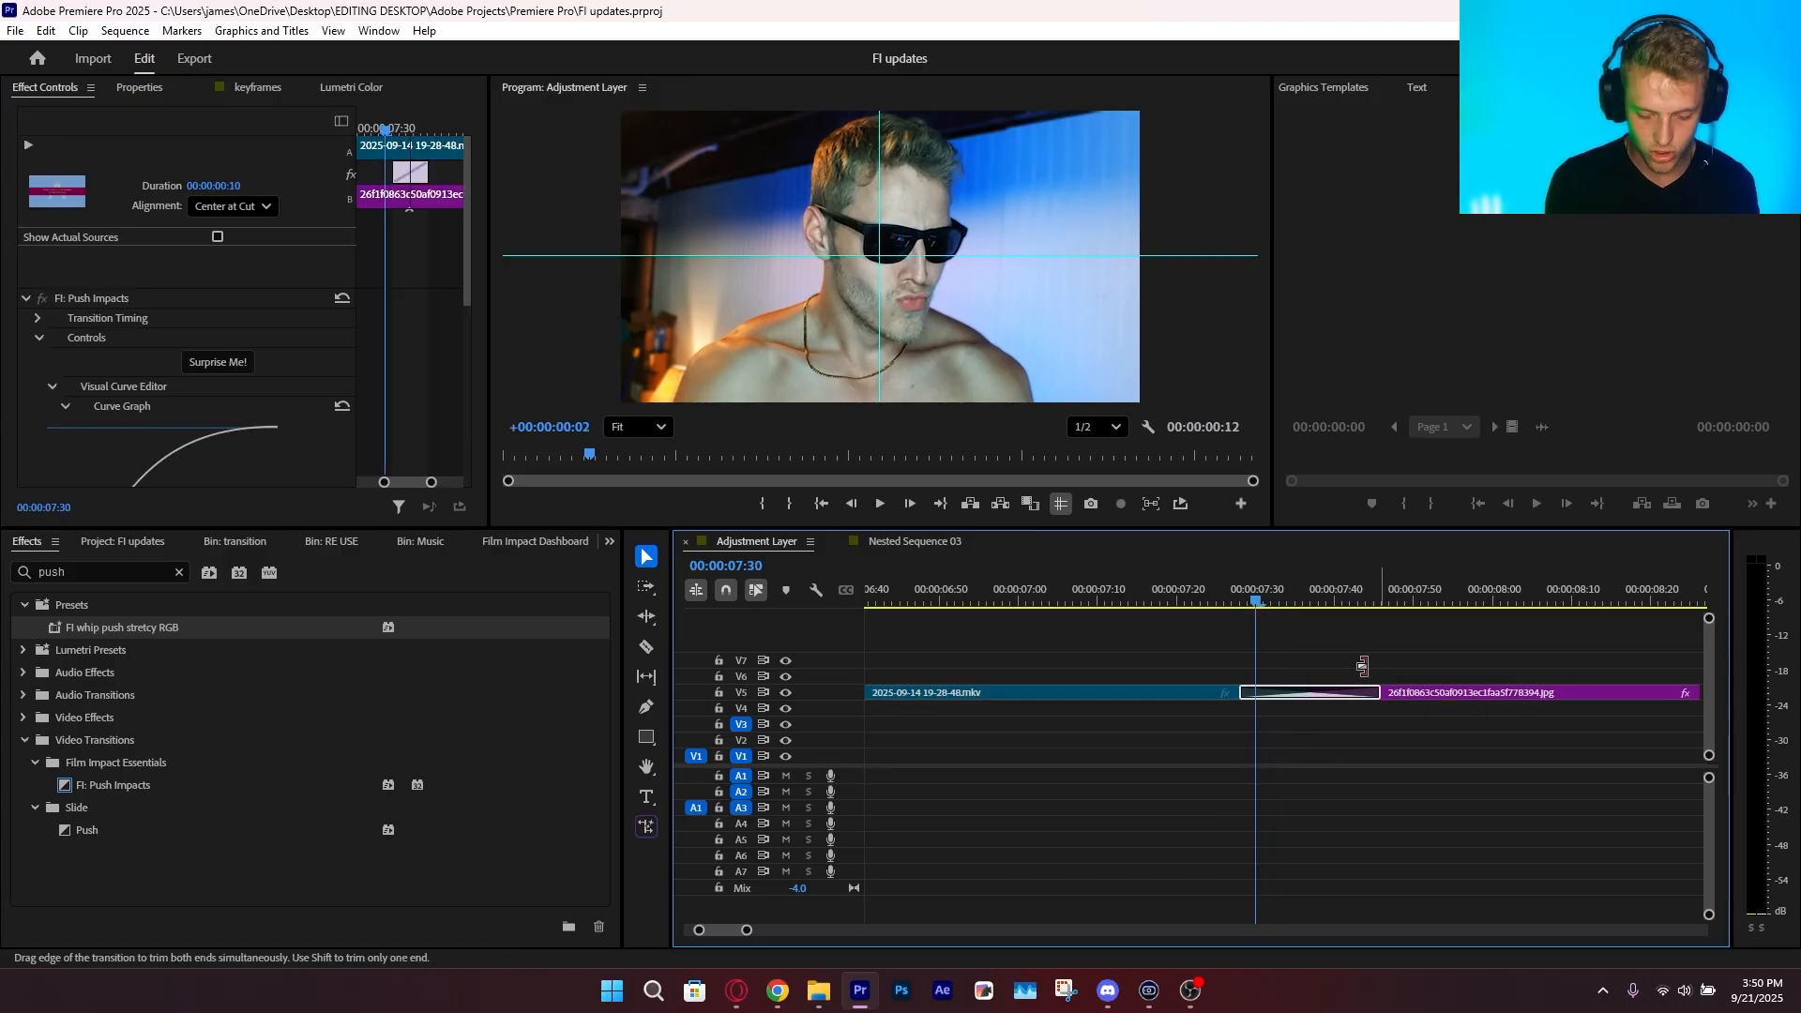
drag(1234, 589, 1190, 572)
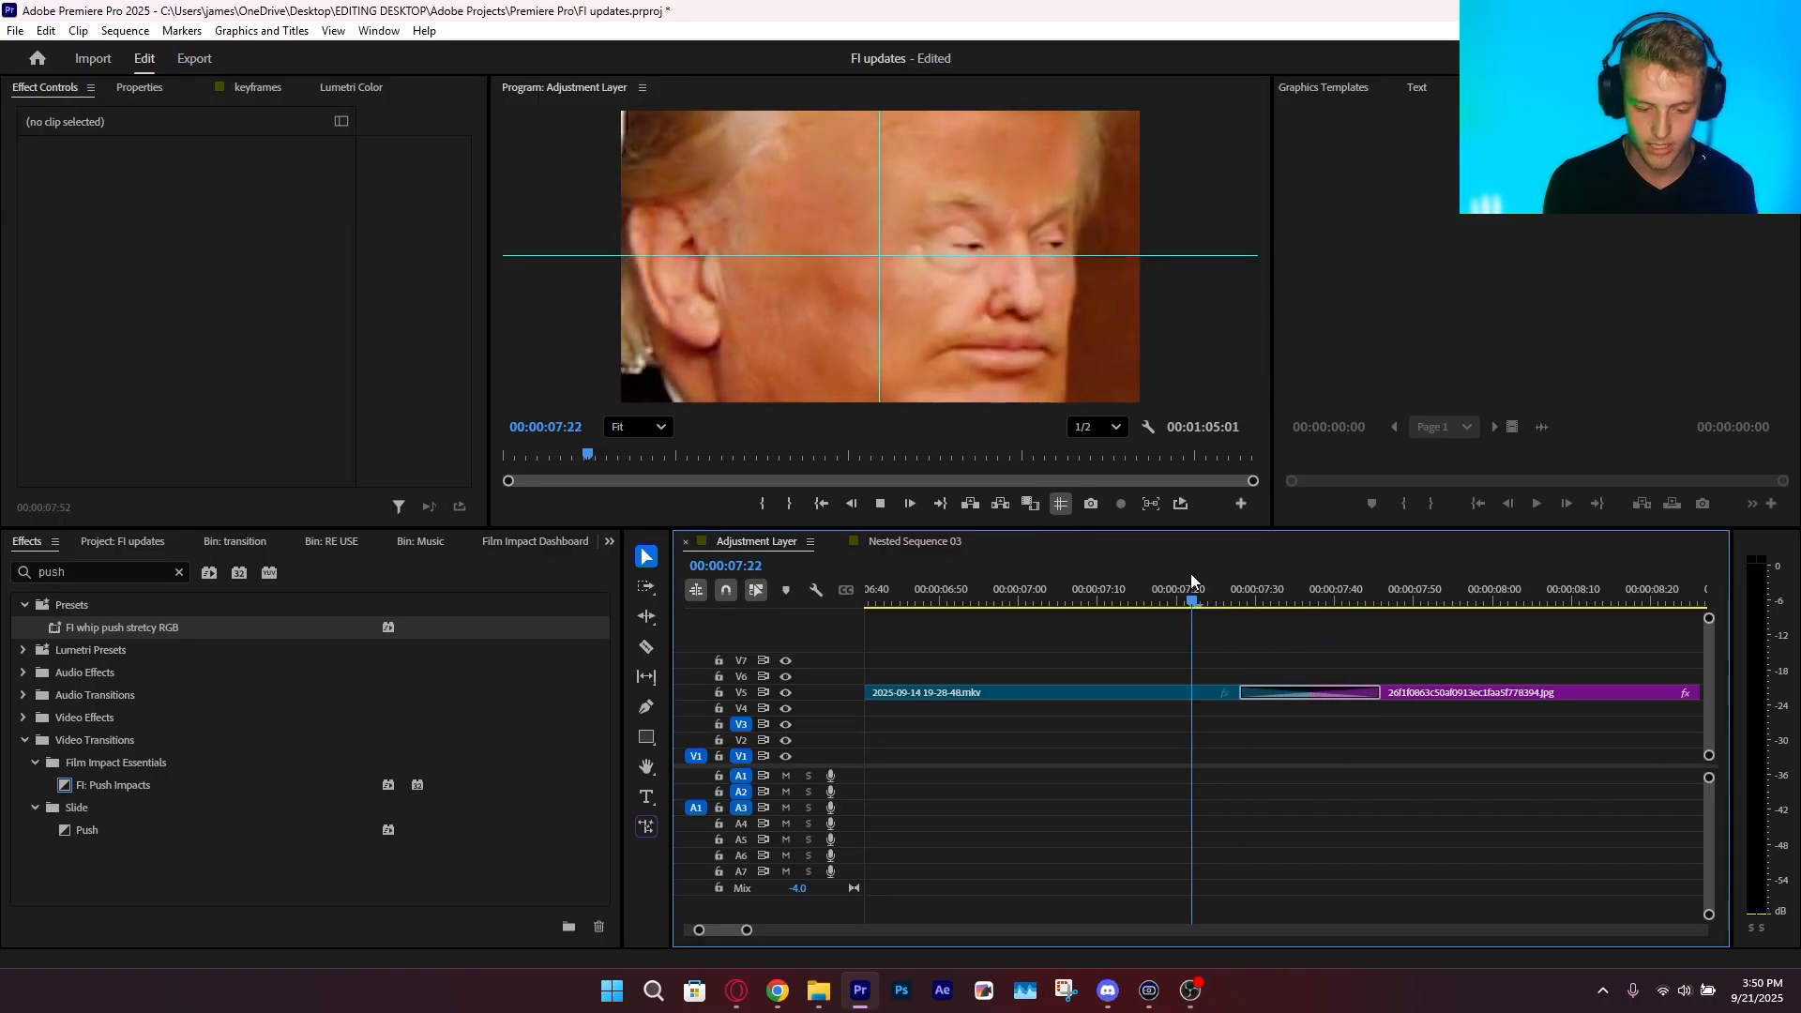
Delete the transition on V5 and the one between the Nested Sequence 04 clips on V3
click(1285, 697)
key(Delete)
drag(747, 929, 930, 906)
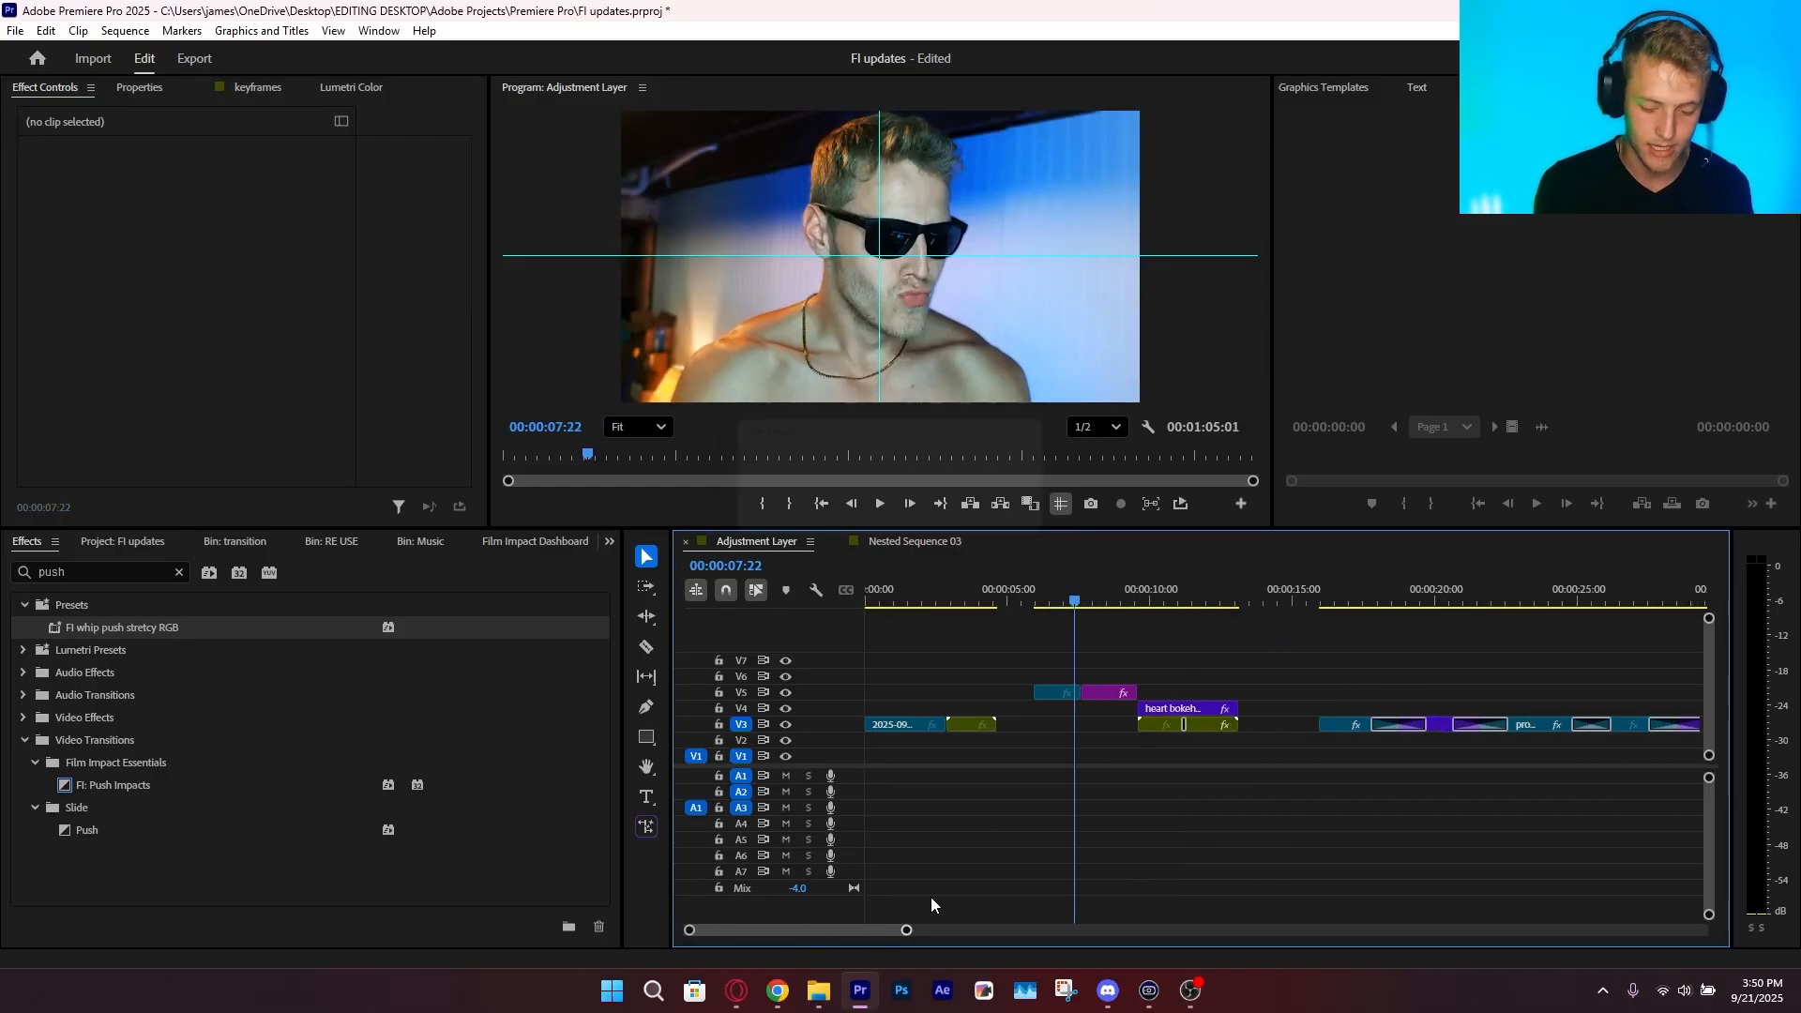
click(1150, 602)
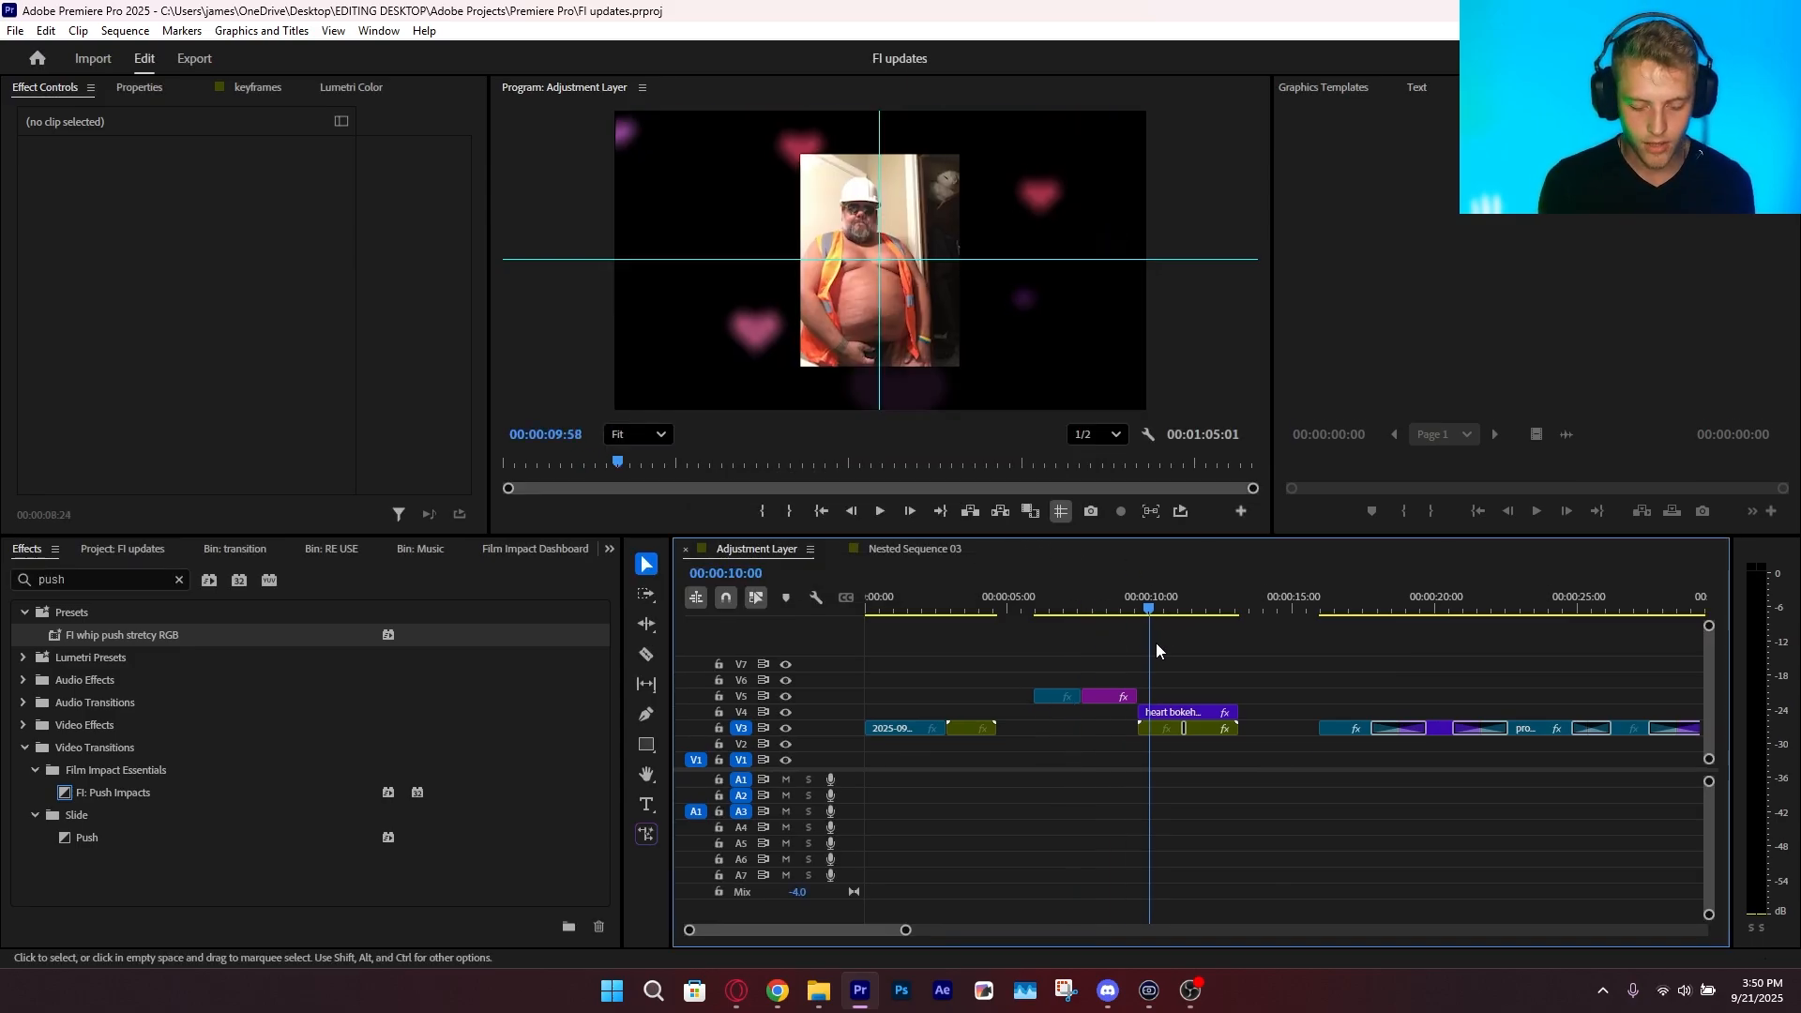
drag(905, 930, 817, 930)
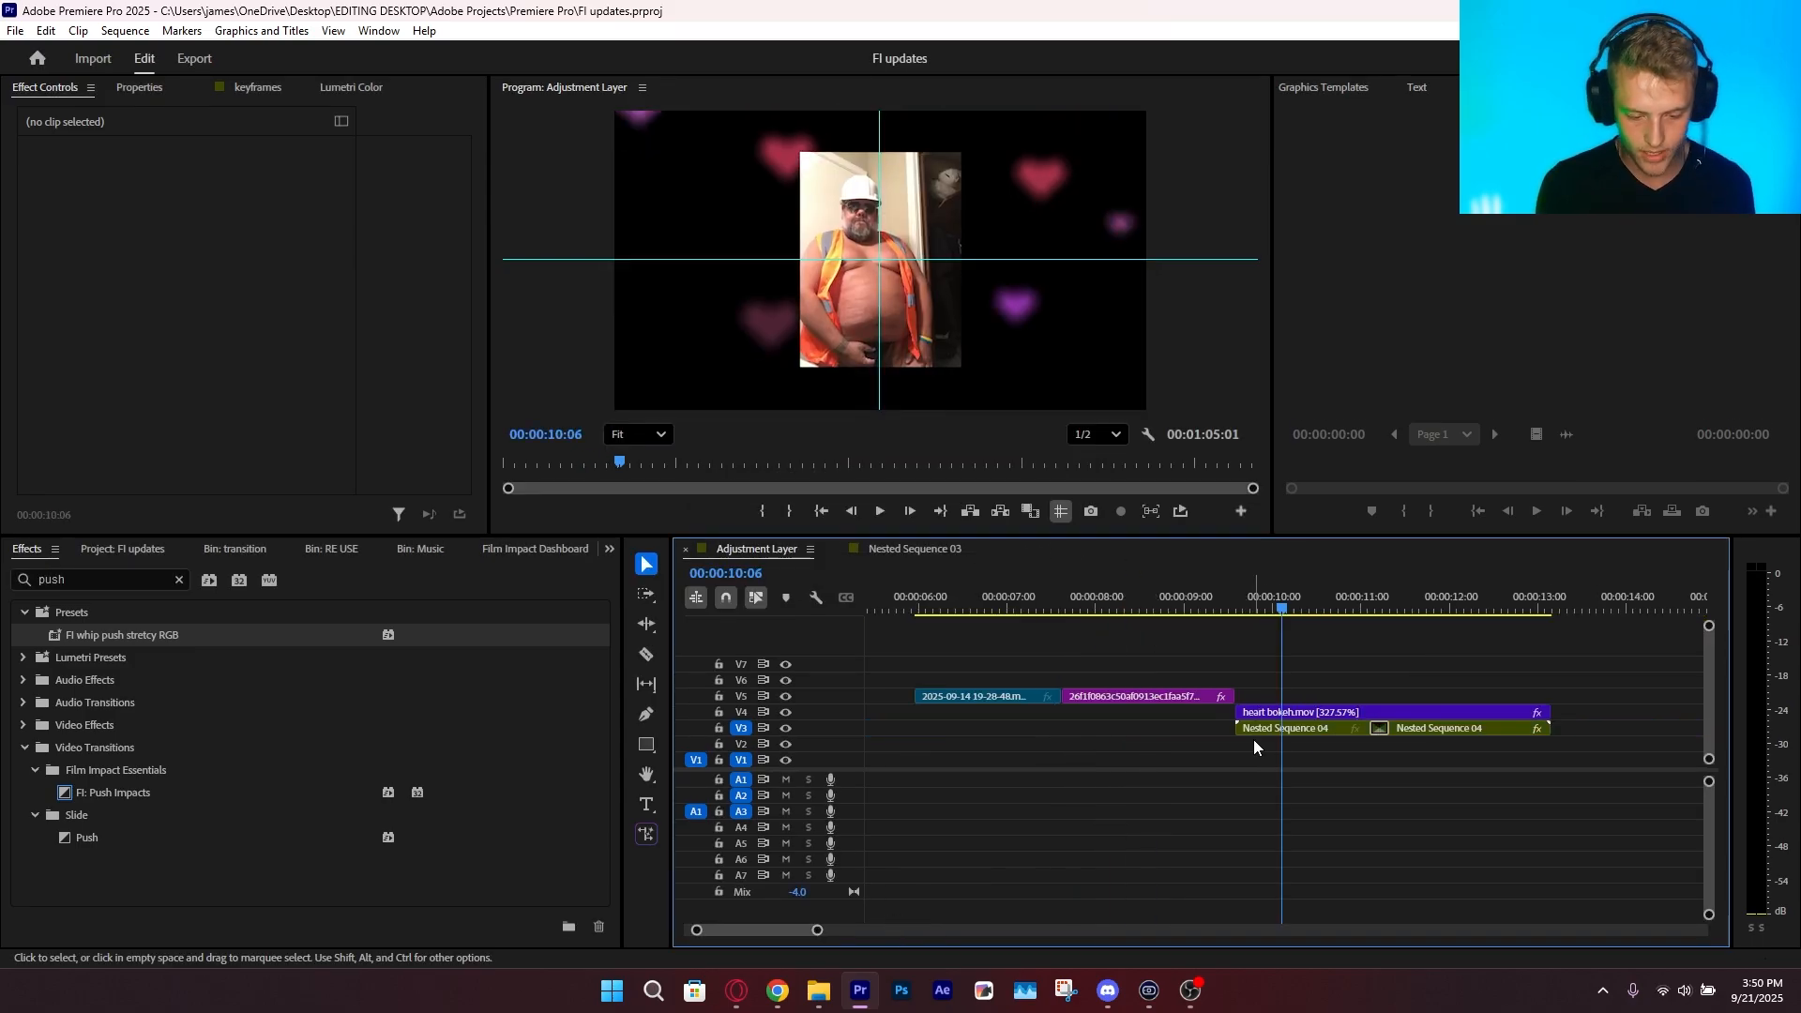
click(1380, 729)
key(Delete)
click(1203, 581)
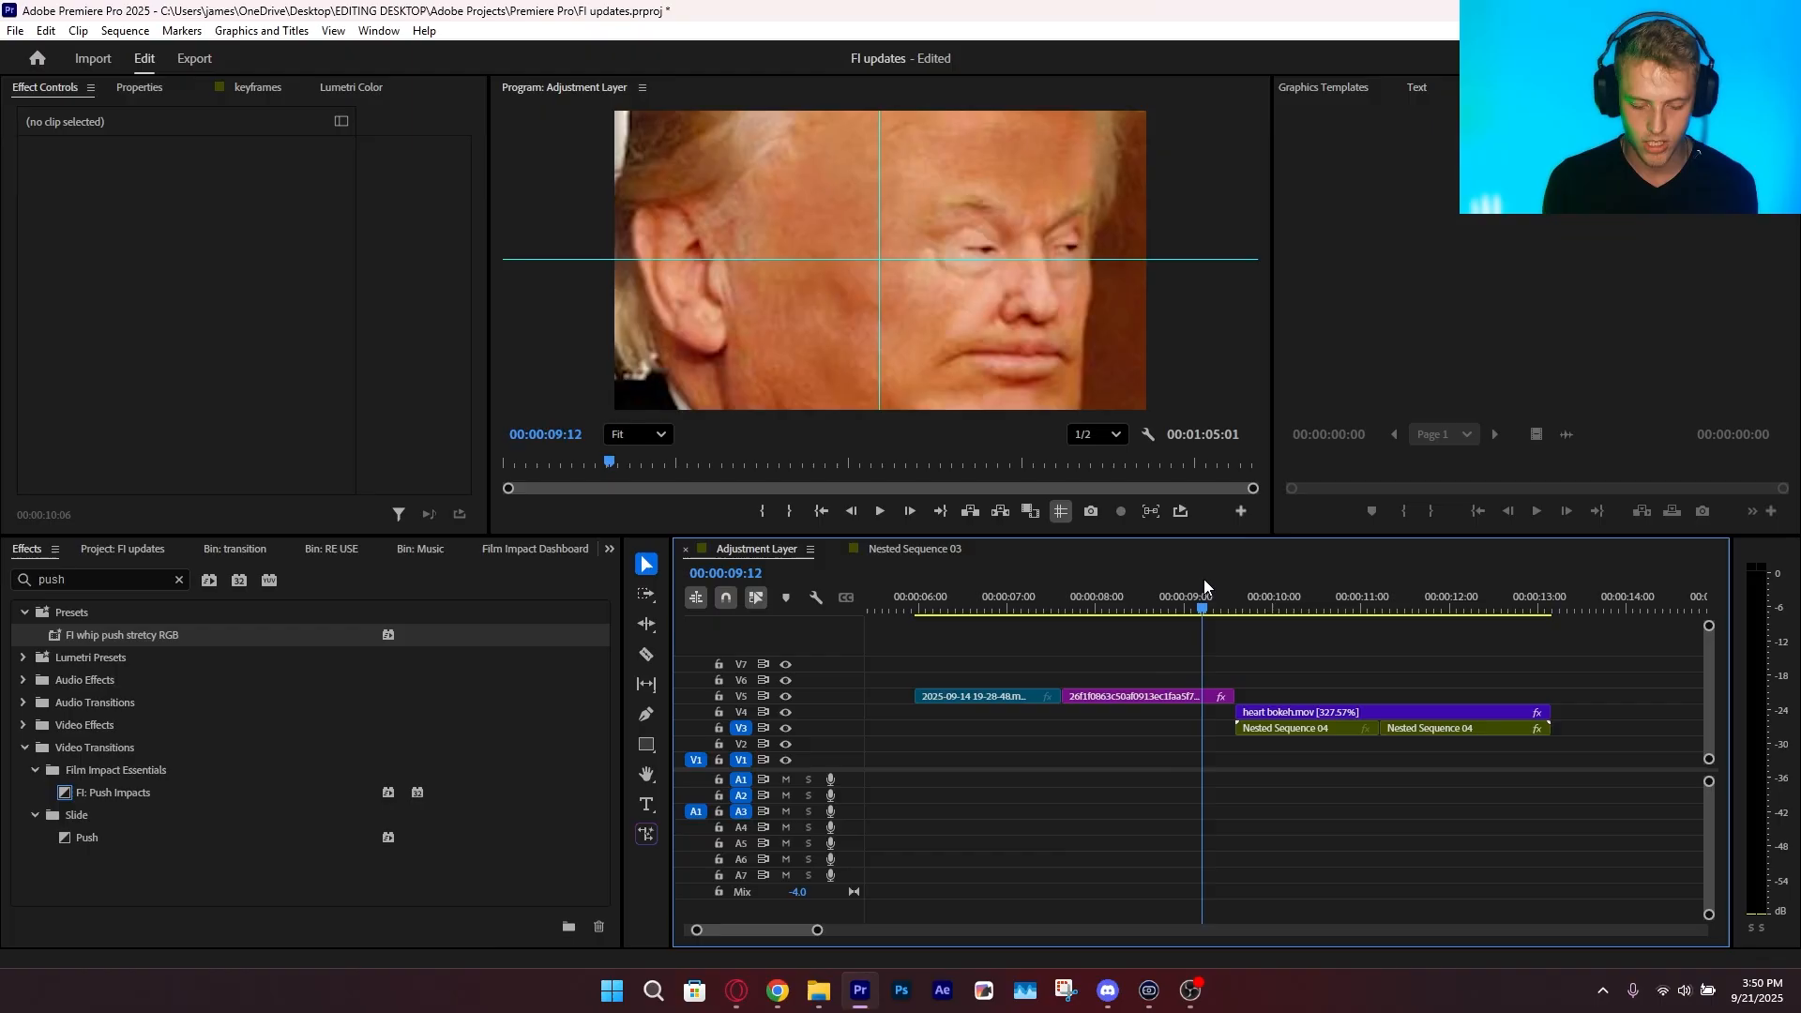
Play back the sequence to the cut between the Nested Sequence 04 clips on V3 and park the playhead at 00:00:11:09
key(space)
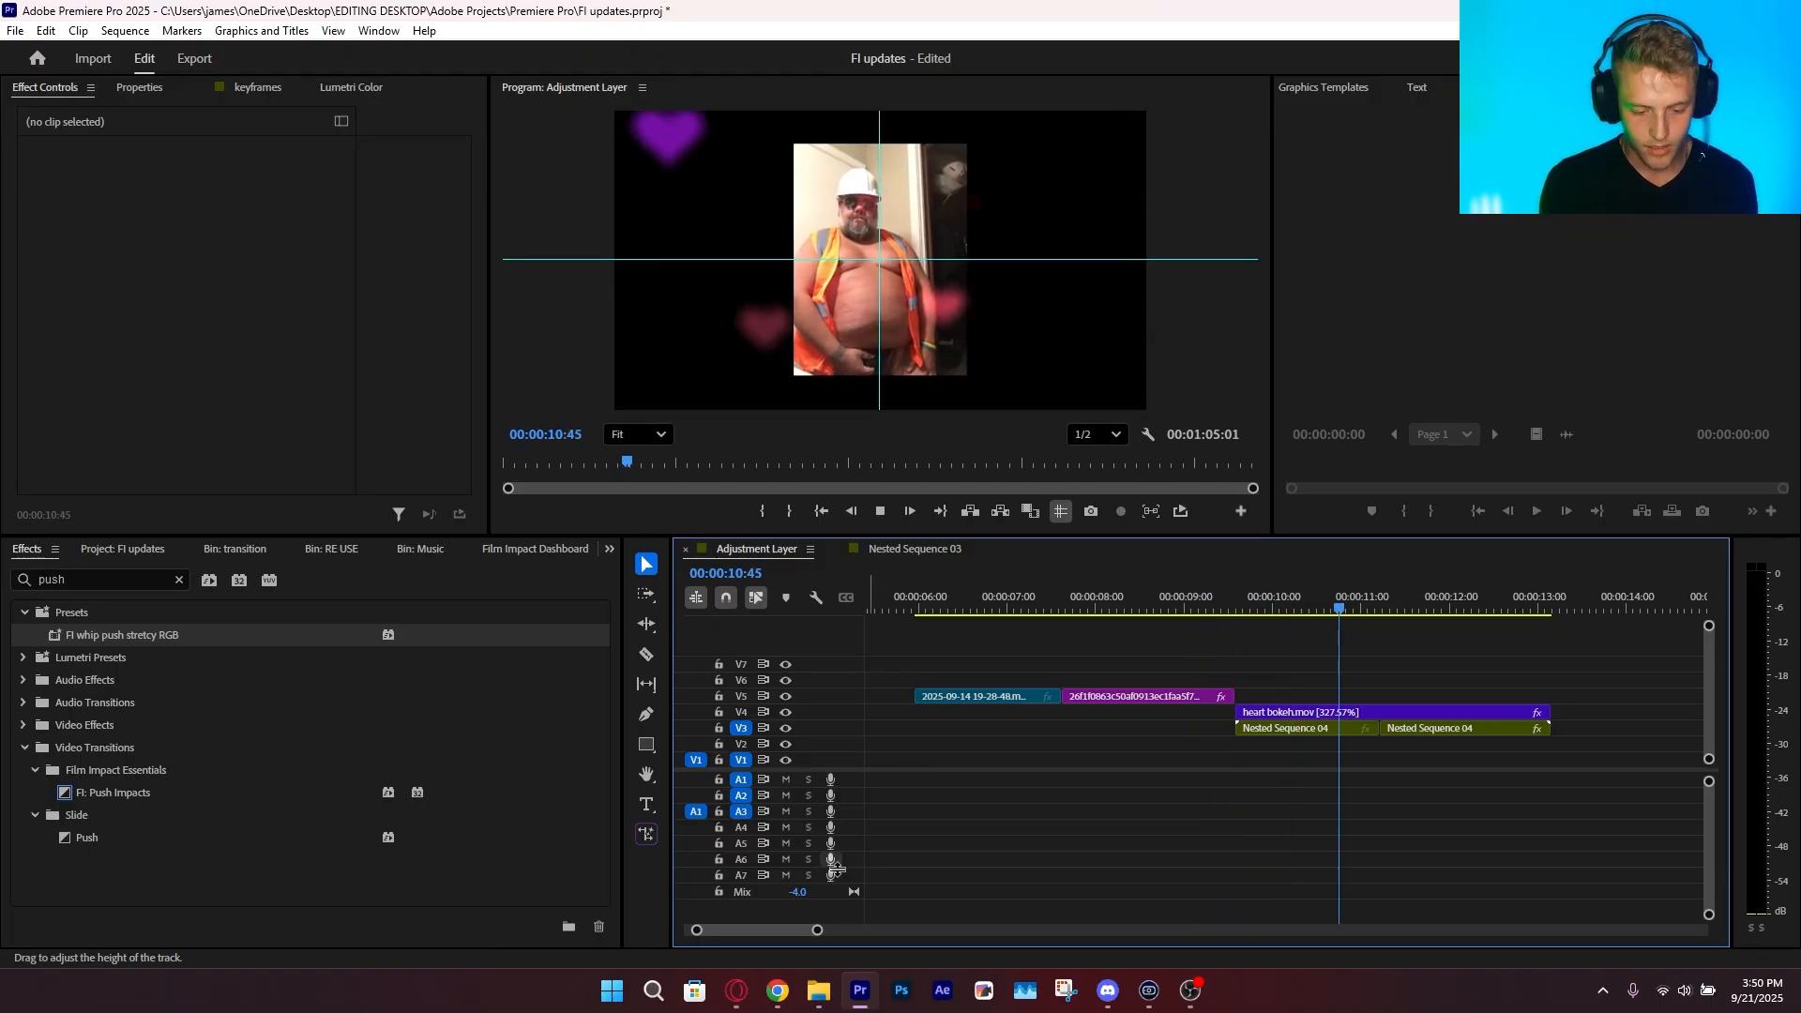
drag(816, 931, 784, 931)
click(1164, 604)
key(space)
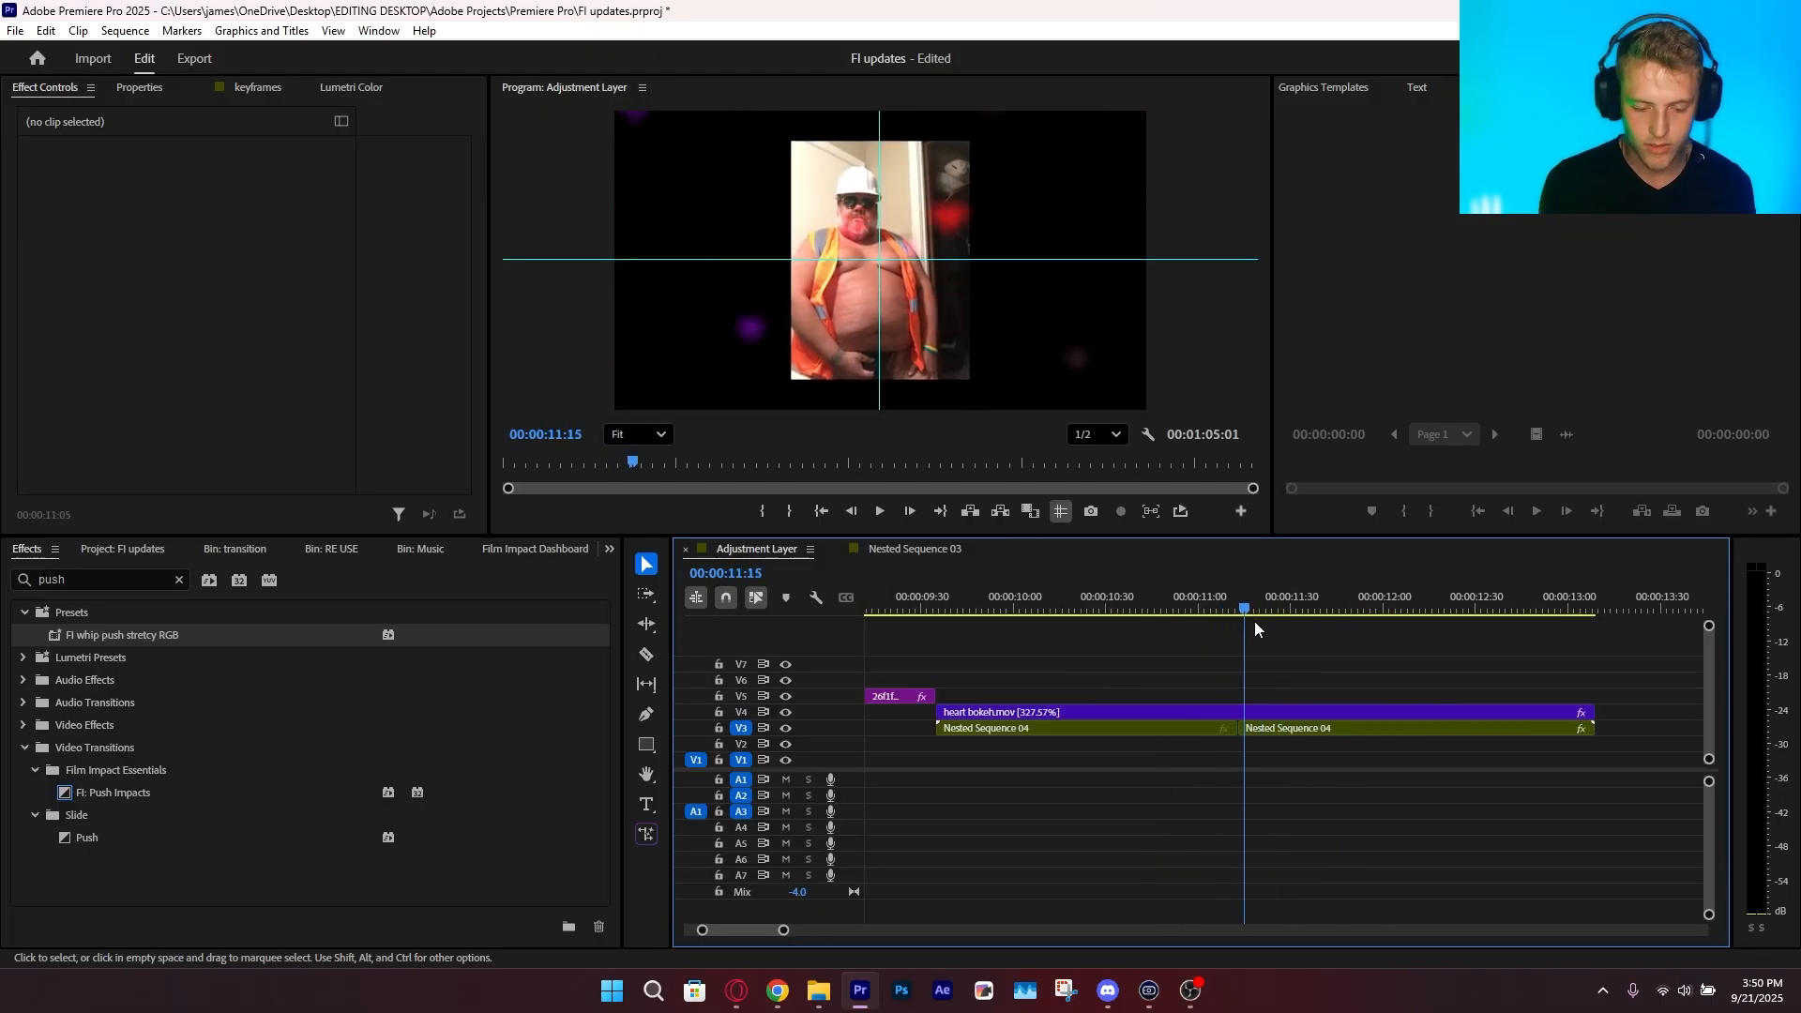
key(space)
mouse_move(1248, 641)
mouse_down()
mouse_move(1279, 657)
mouse_move(1226, 659)
mouse_up()
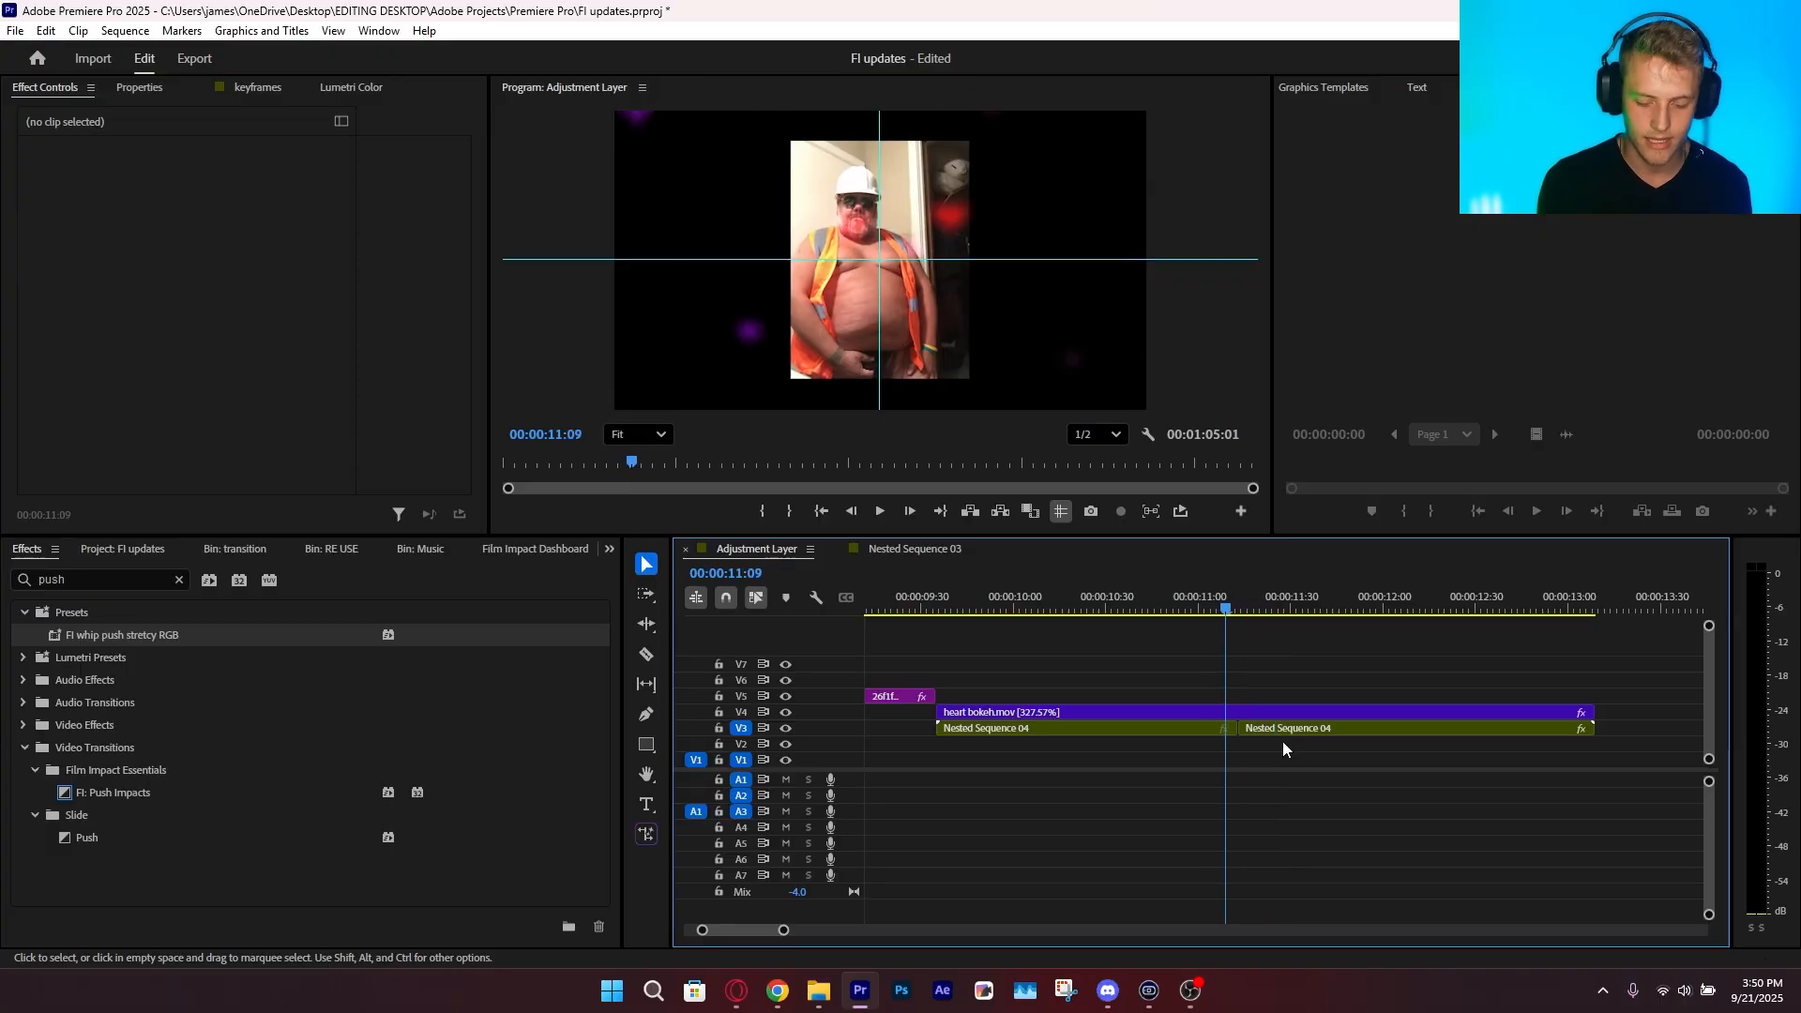
Delete the second Nested Sequence 04 clip on V3, extend the first one over its place and select it
click(1283, 726)
click(1147, 738)
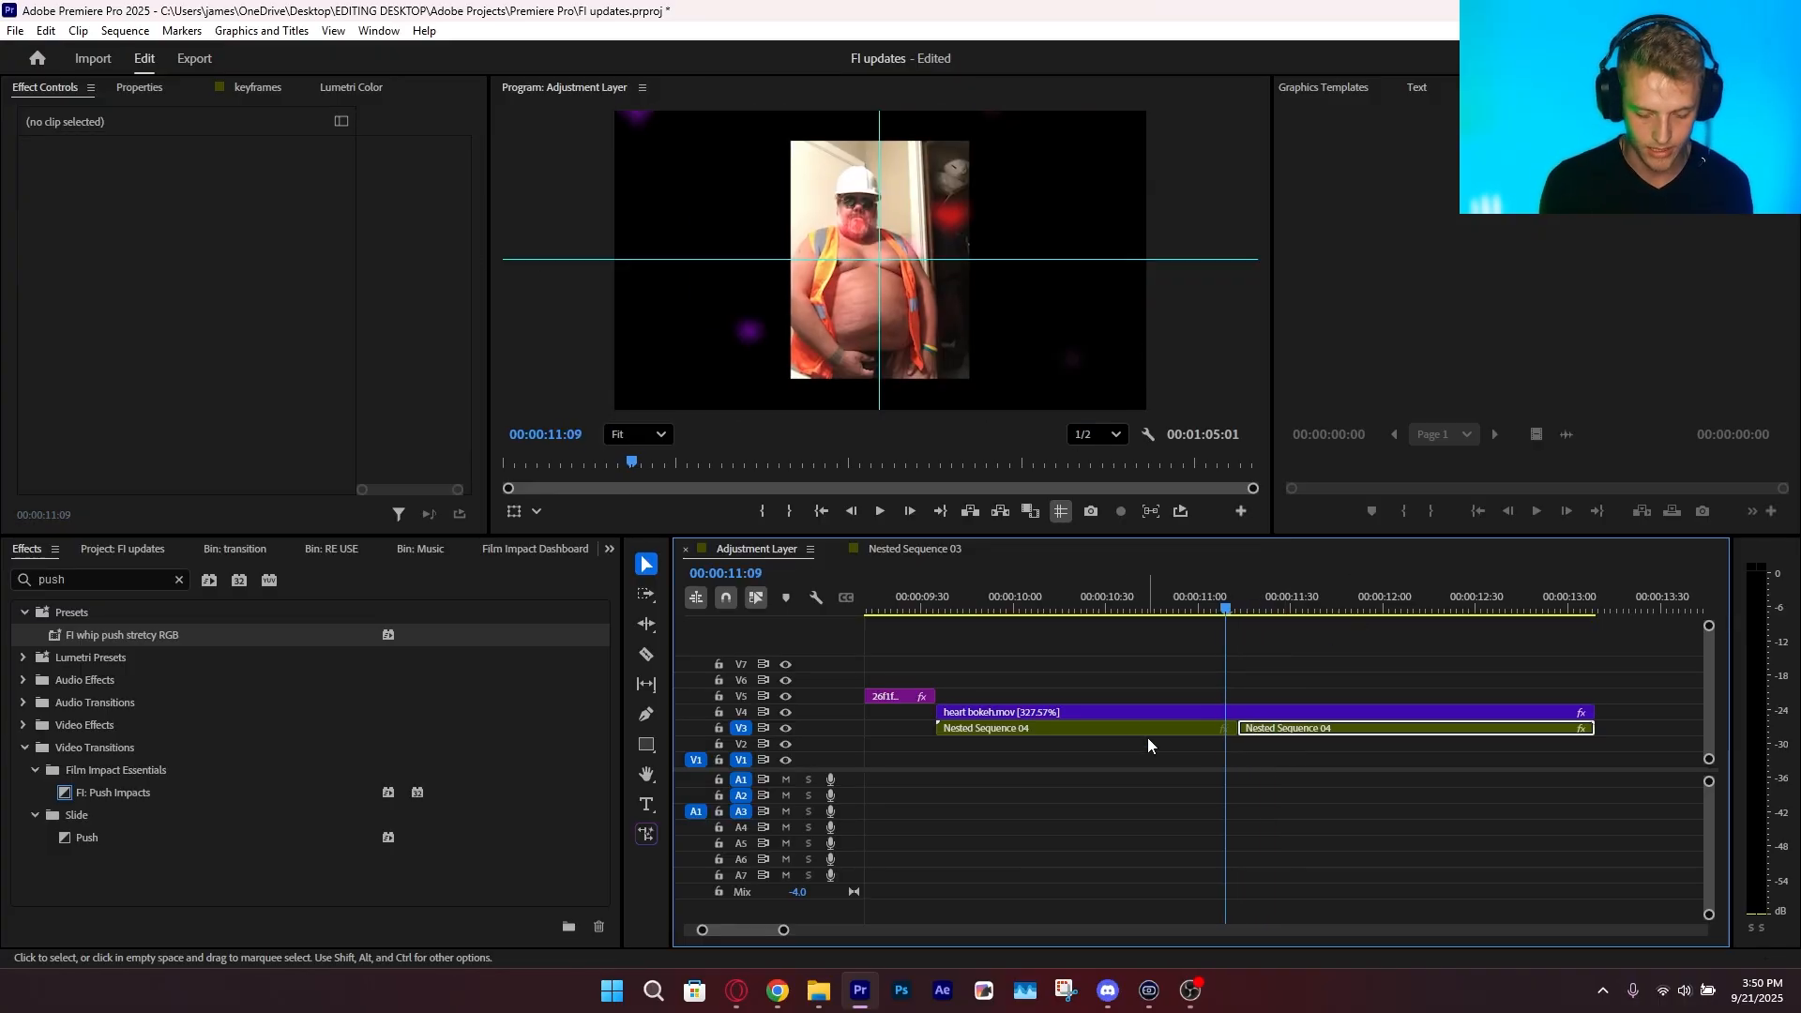
key(Delete)
drag(1237, 728, 1595, 728)
click(1459, 728)
Keyframe the clip's Position and Scale at 00:00:11:09, and at 00:00:11:14 with Scale 232 and Position 997.2, 577.2
click(57, 204)
click(57, 186)
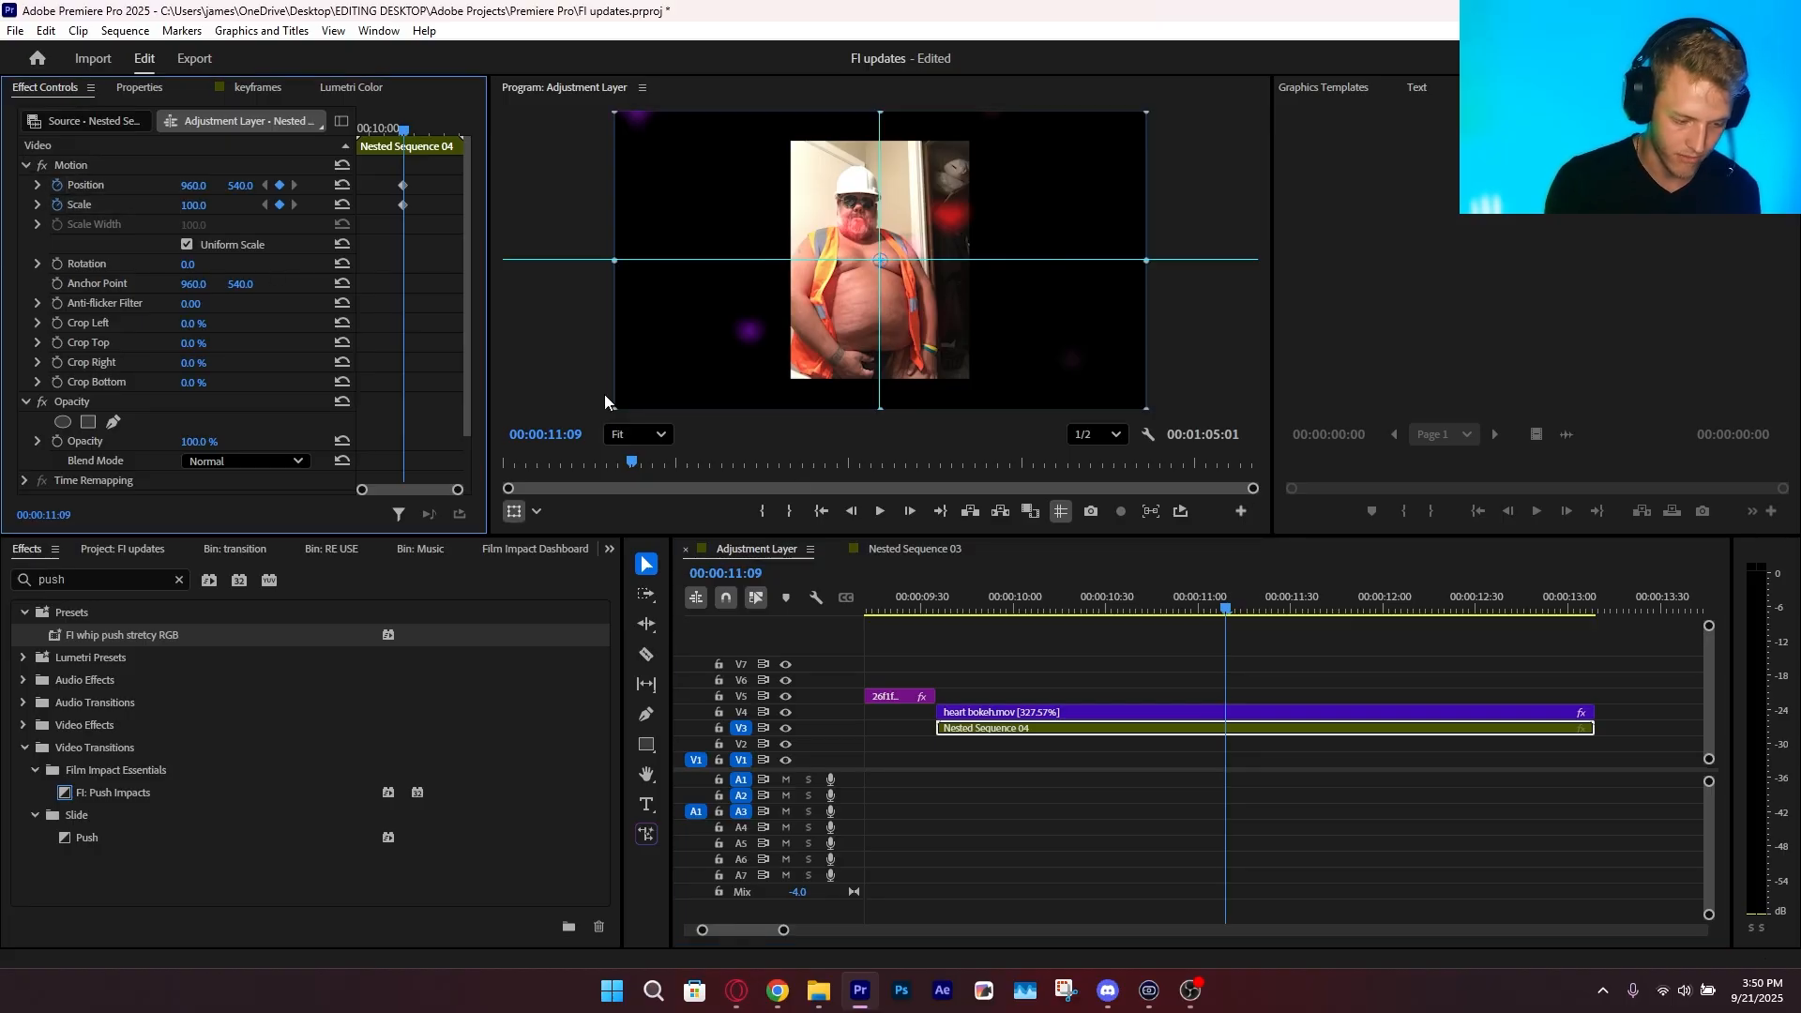
key(Right)
key(Right)
key(Right)
key(Right)
key(Right)
drag(195, 205, 321, 210)
drag(757, 306, 758, 312)
drag(700, 375, 709, 379)
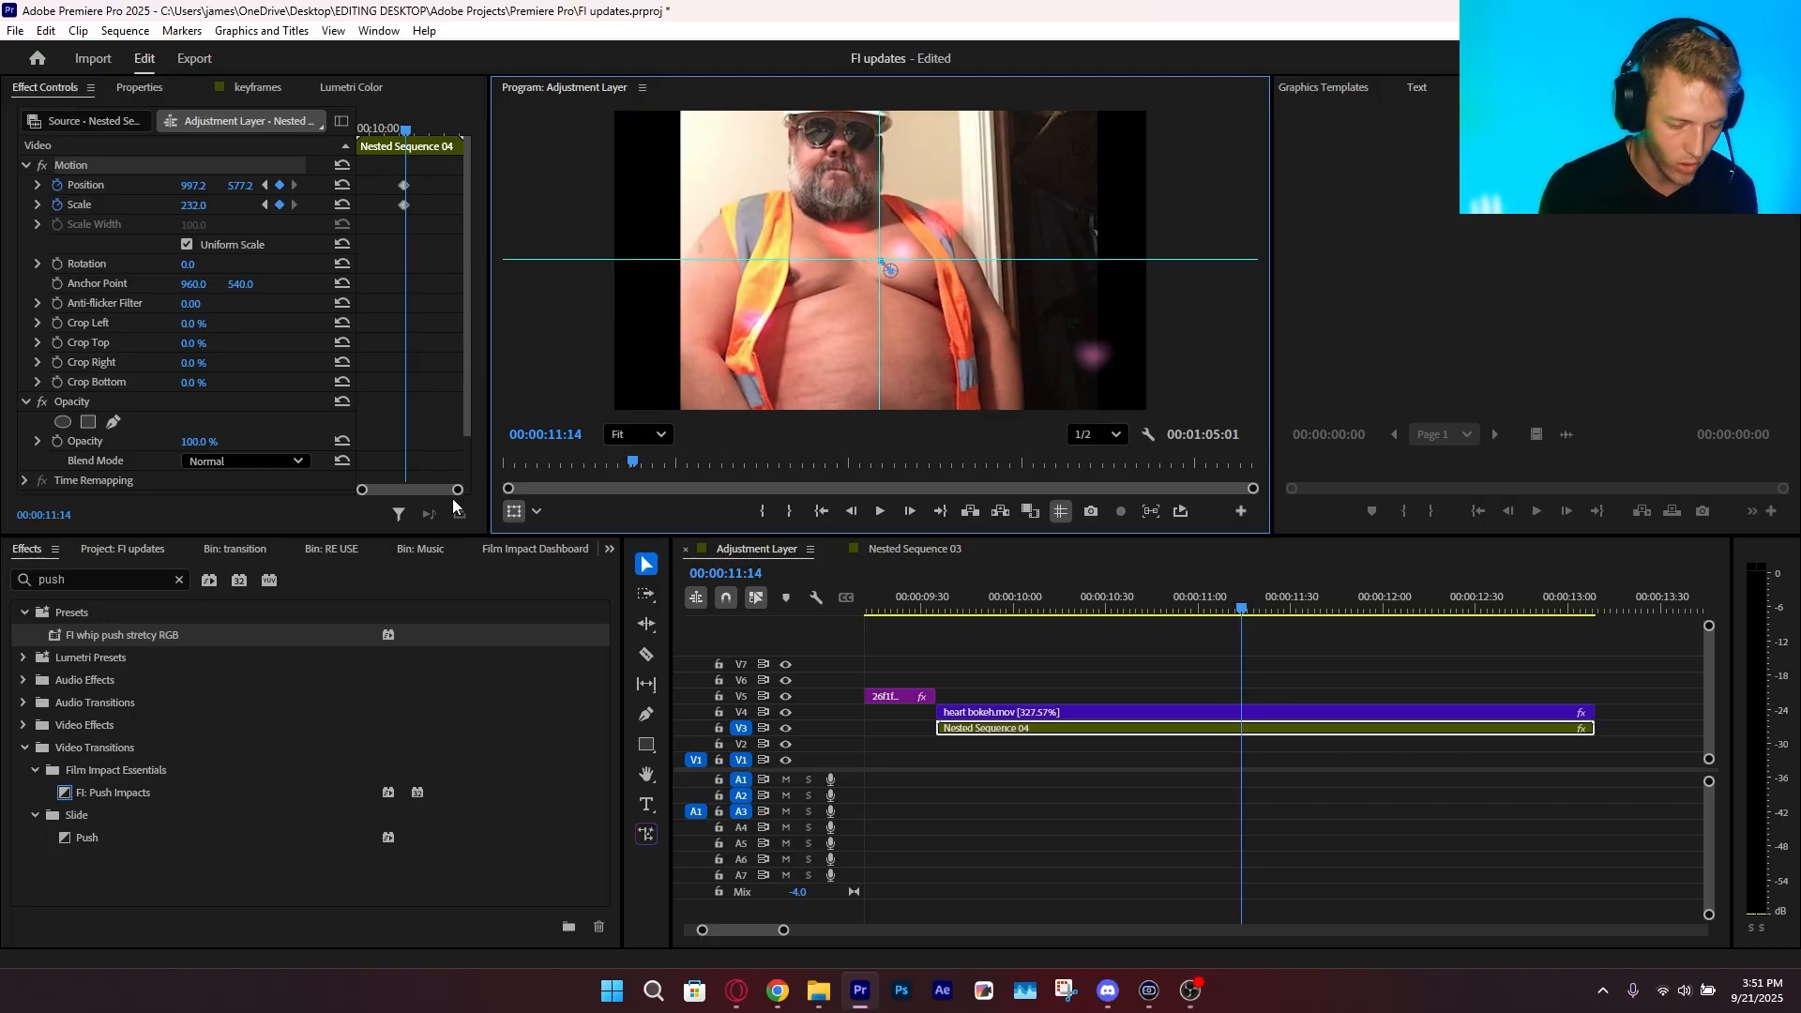
Expand the Position and Scale velocity graphs, ease the keyframes and play back the animated zoom
drag(457, 489, 429, 489)
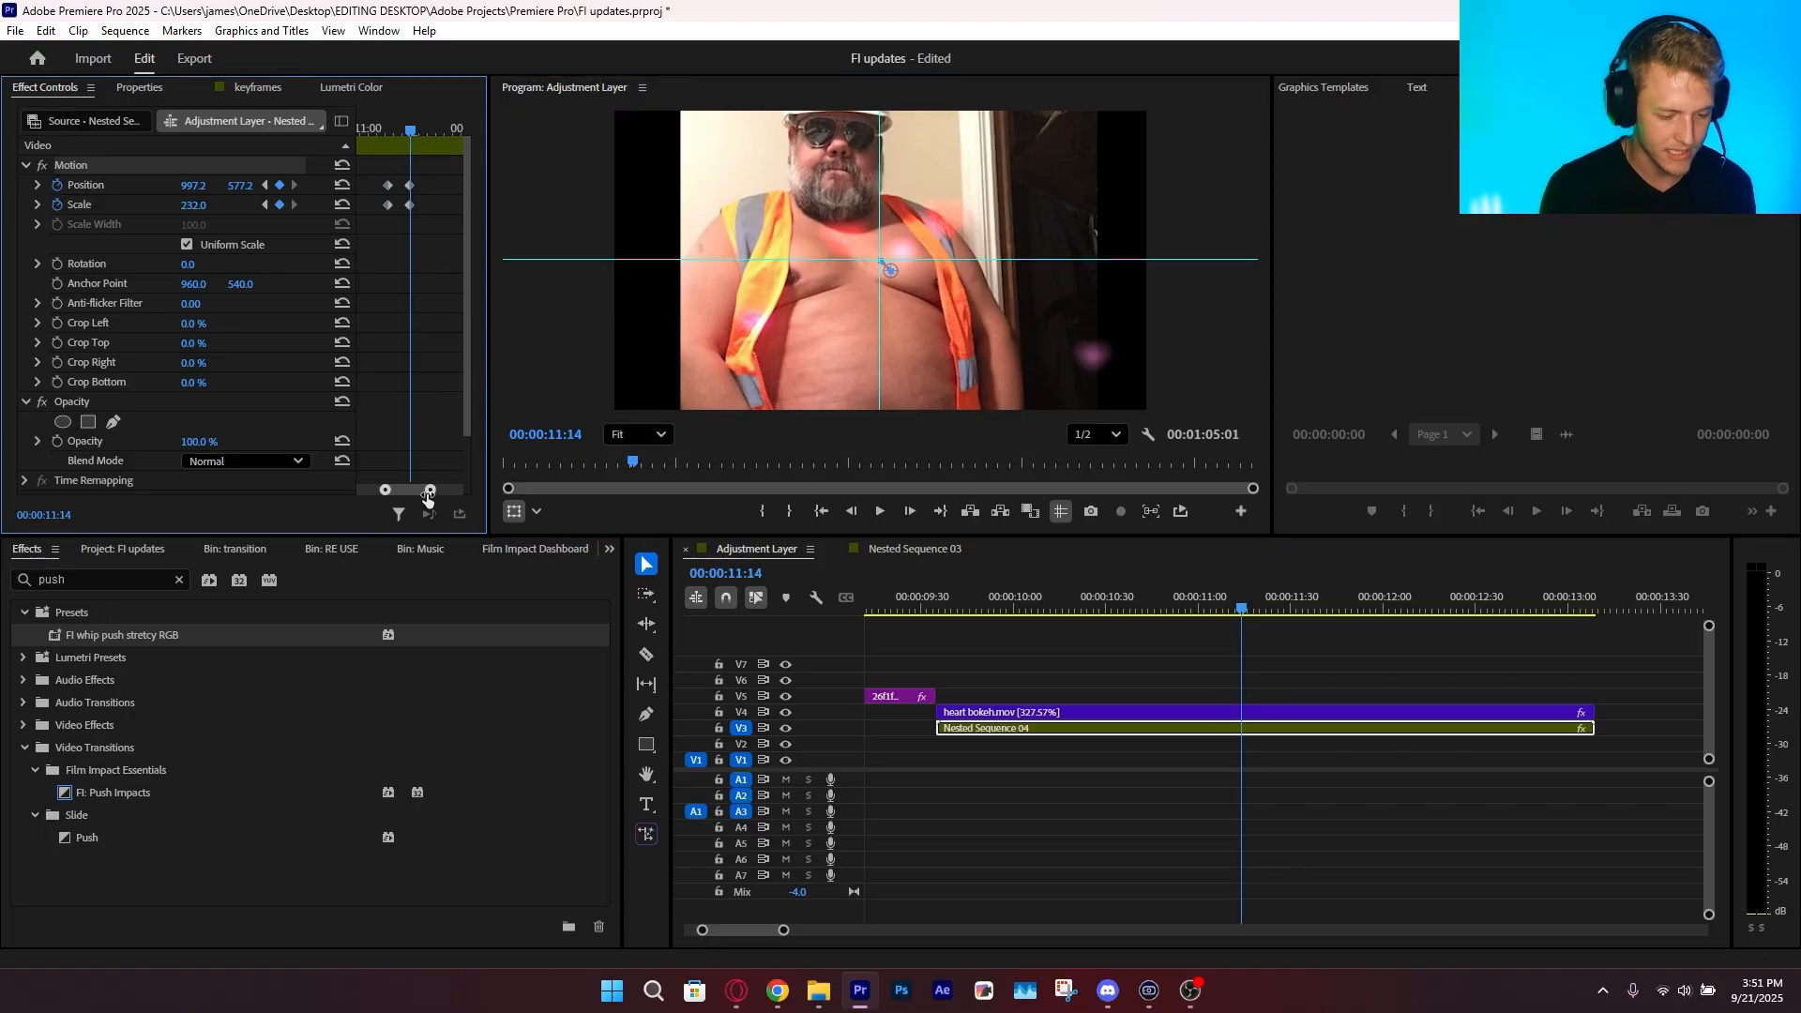
click(36, 187)
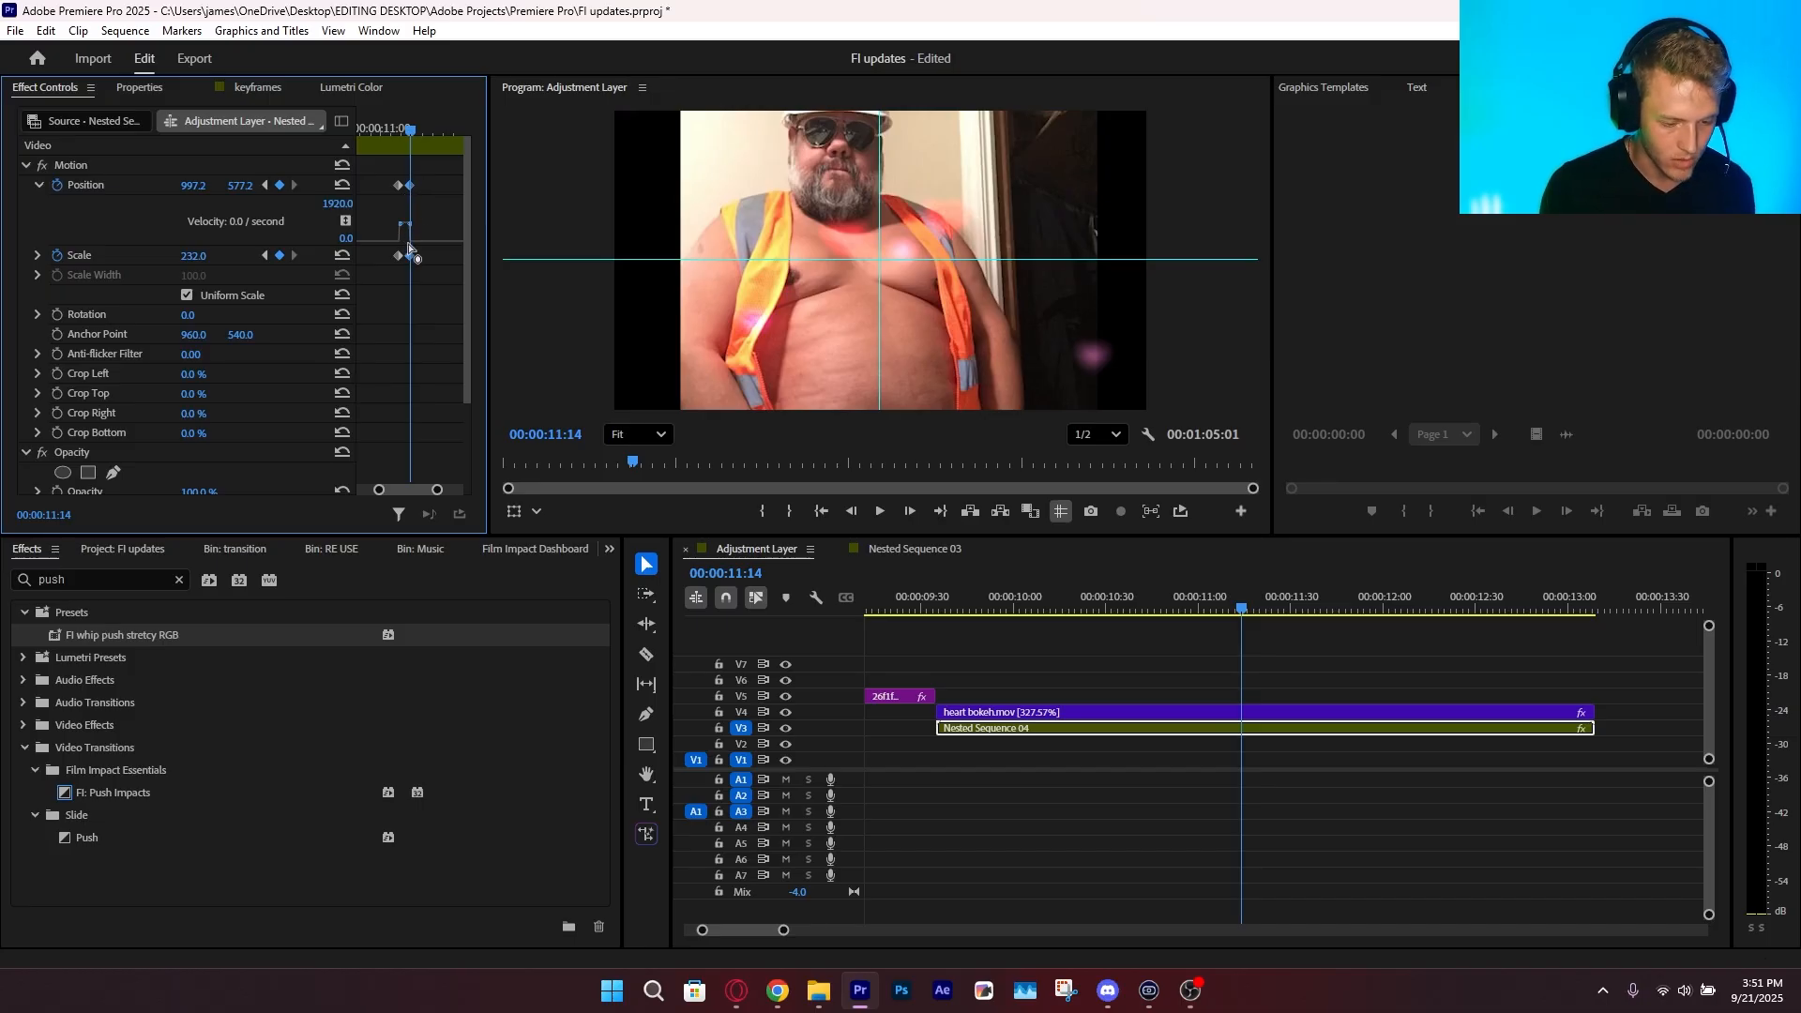
click(37, 256)
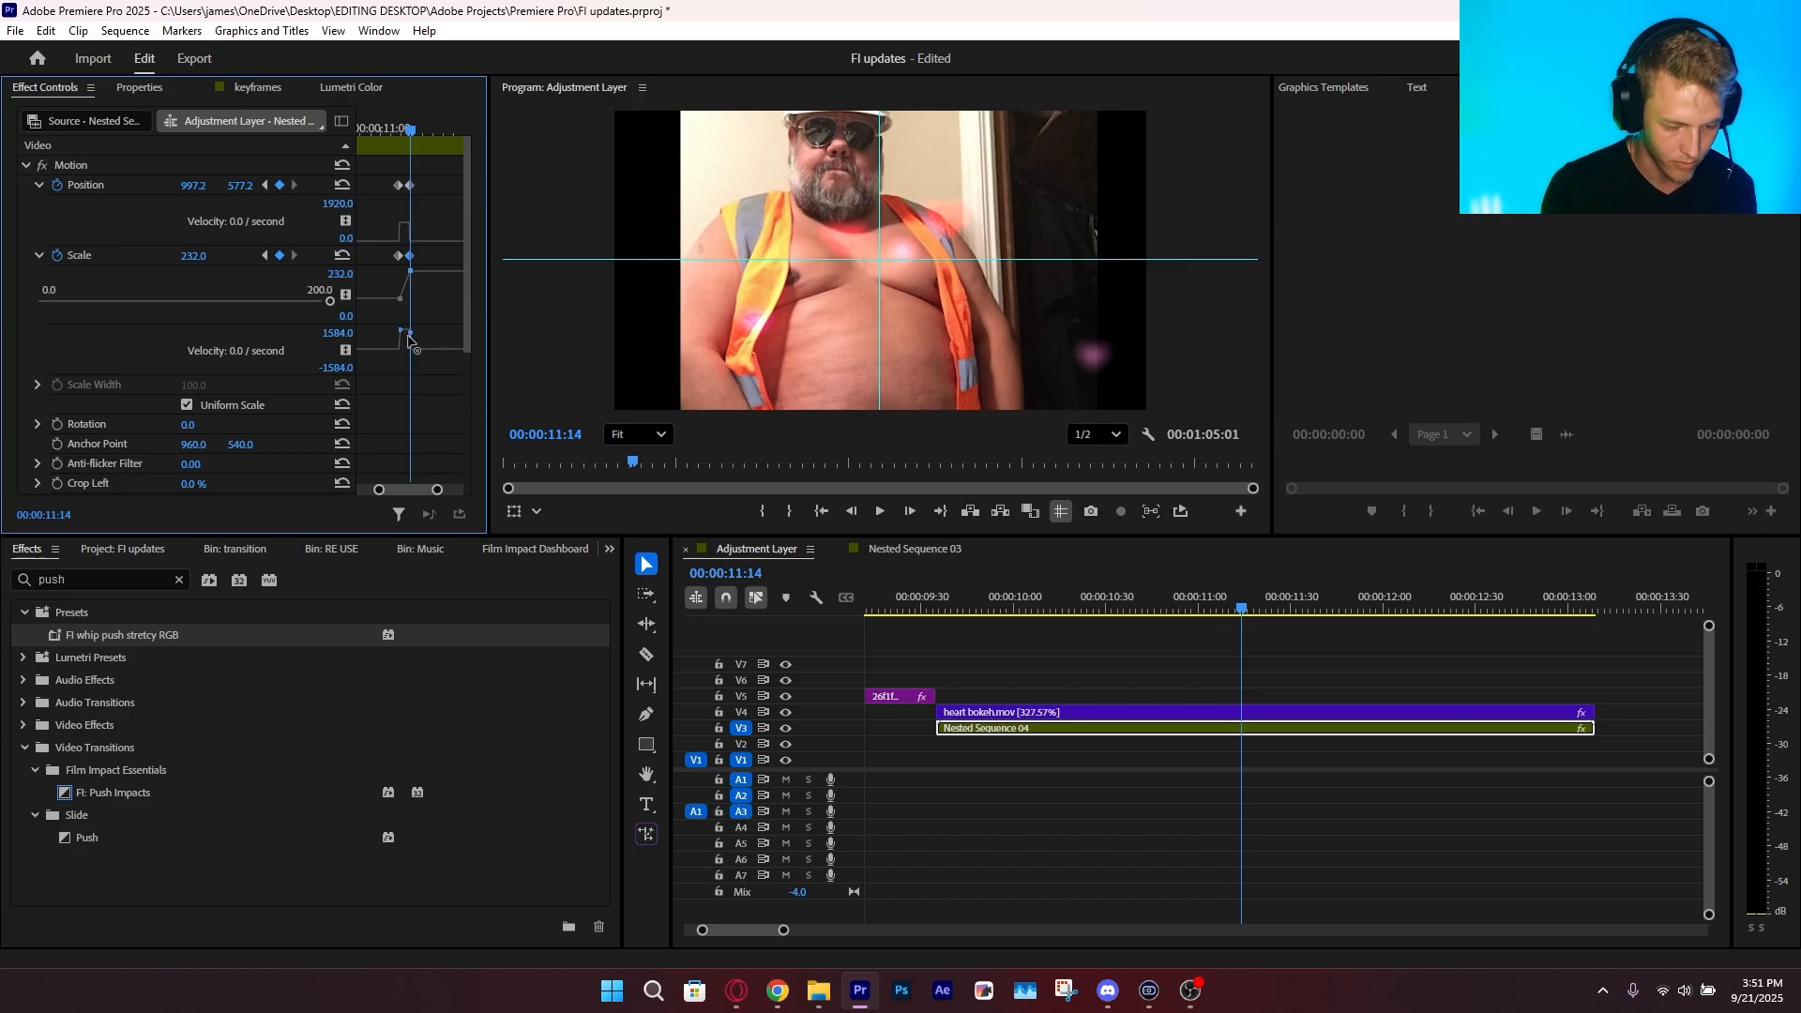
click(374, 129)
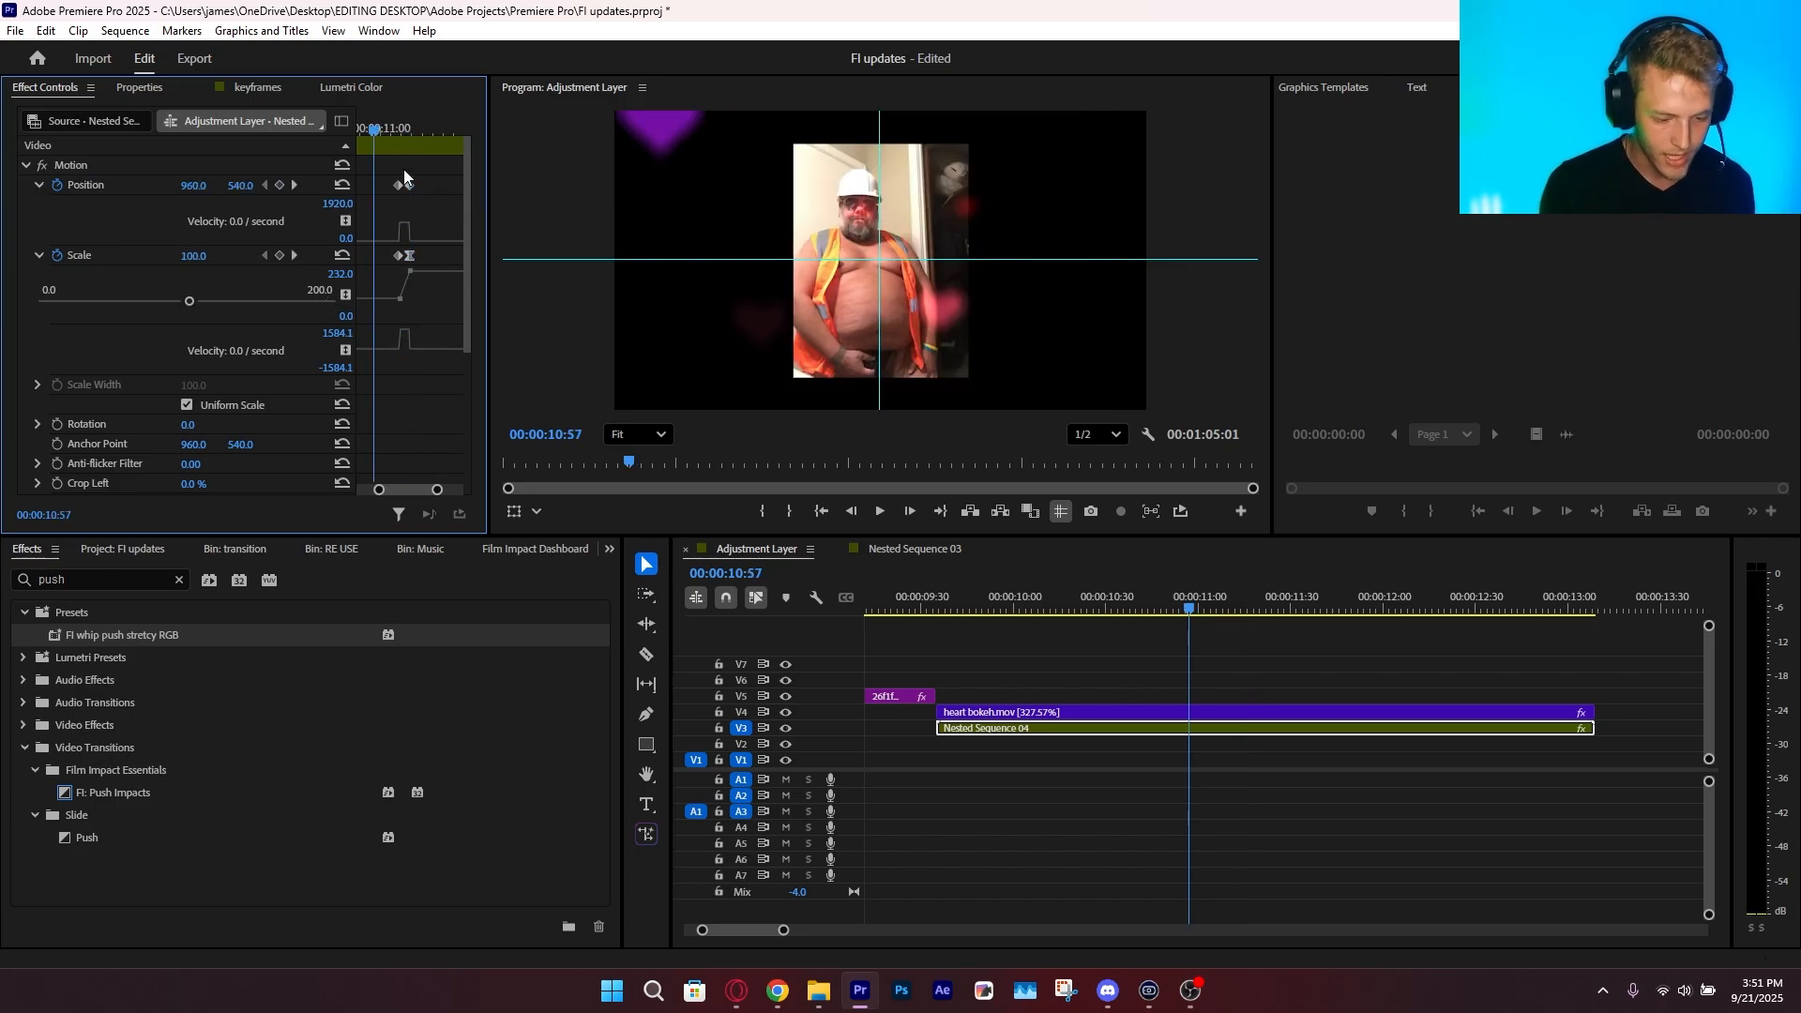
key(space)
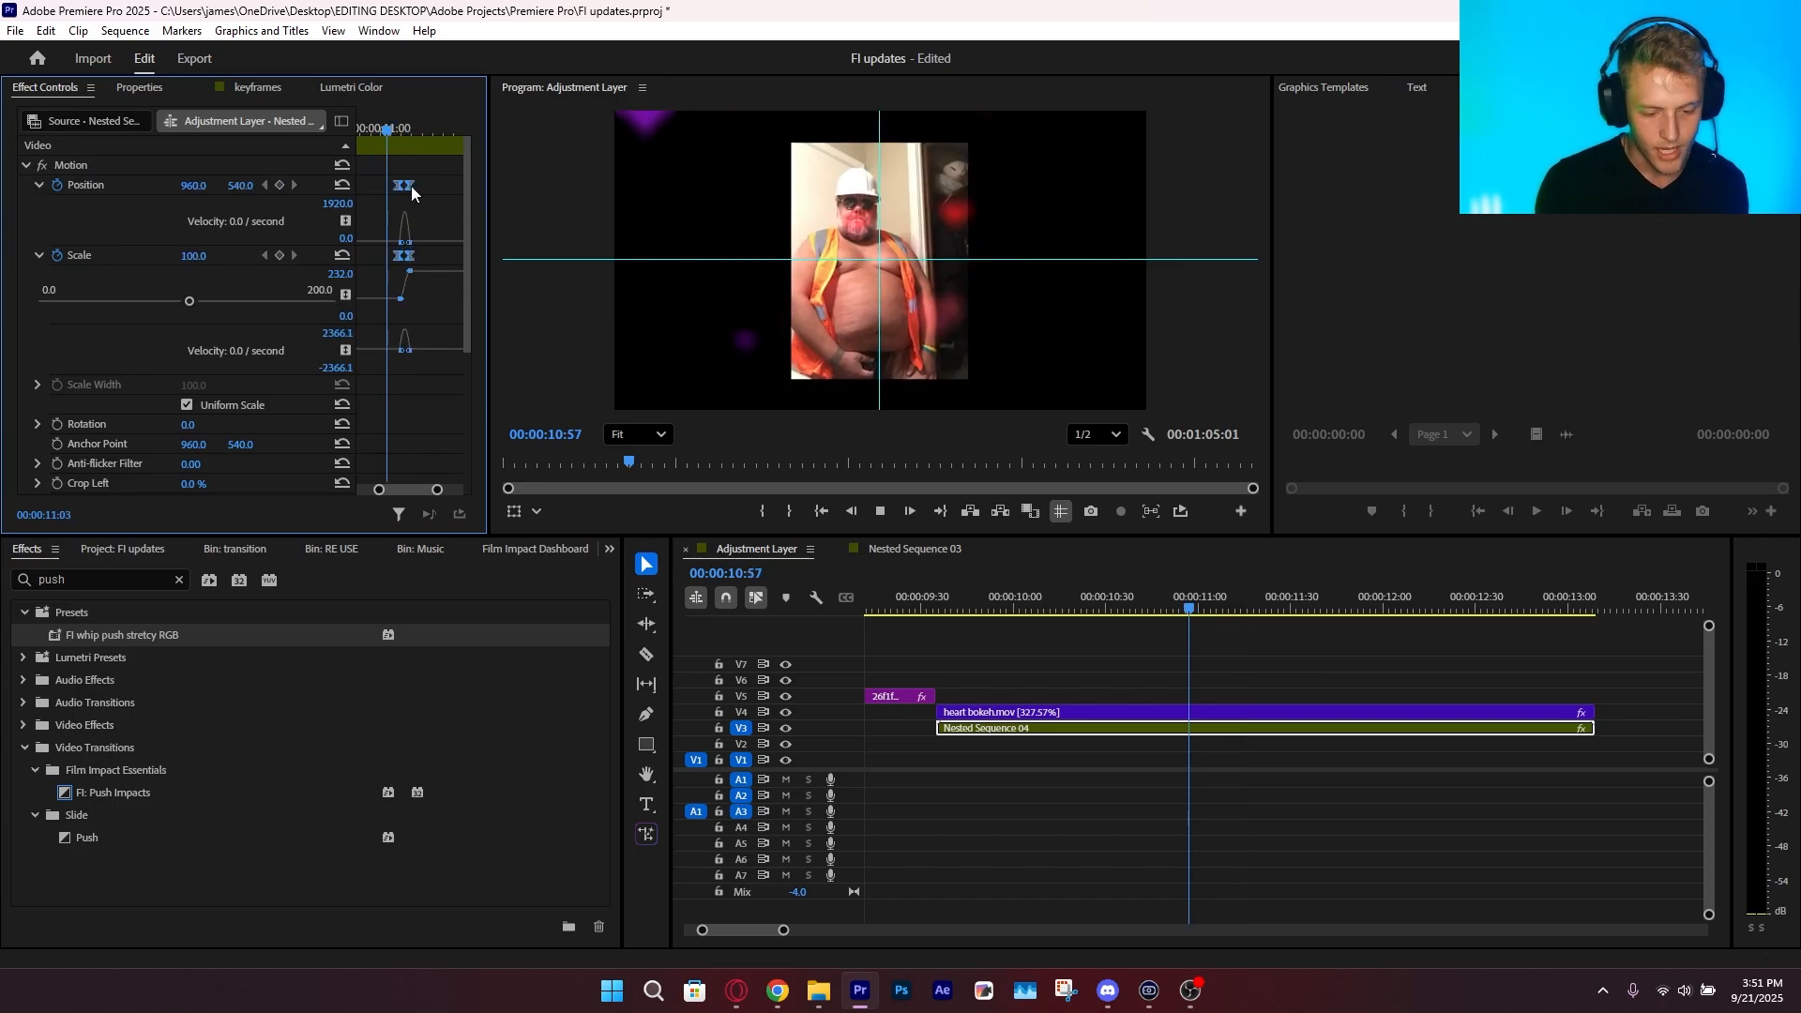
click(392, 130)
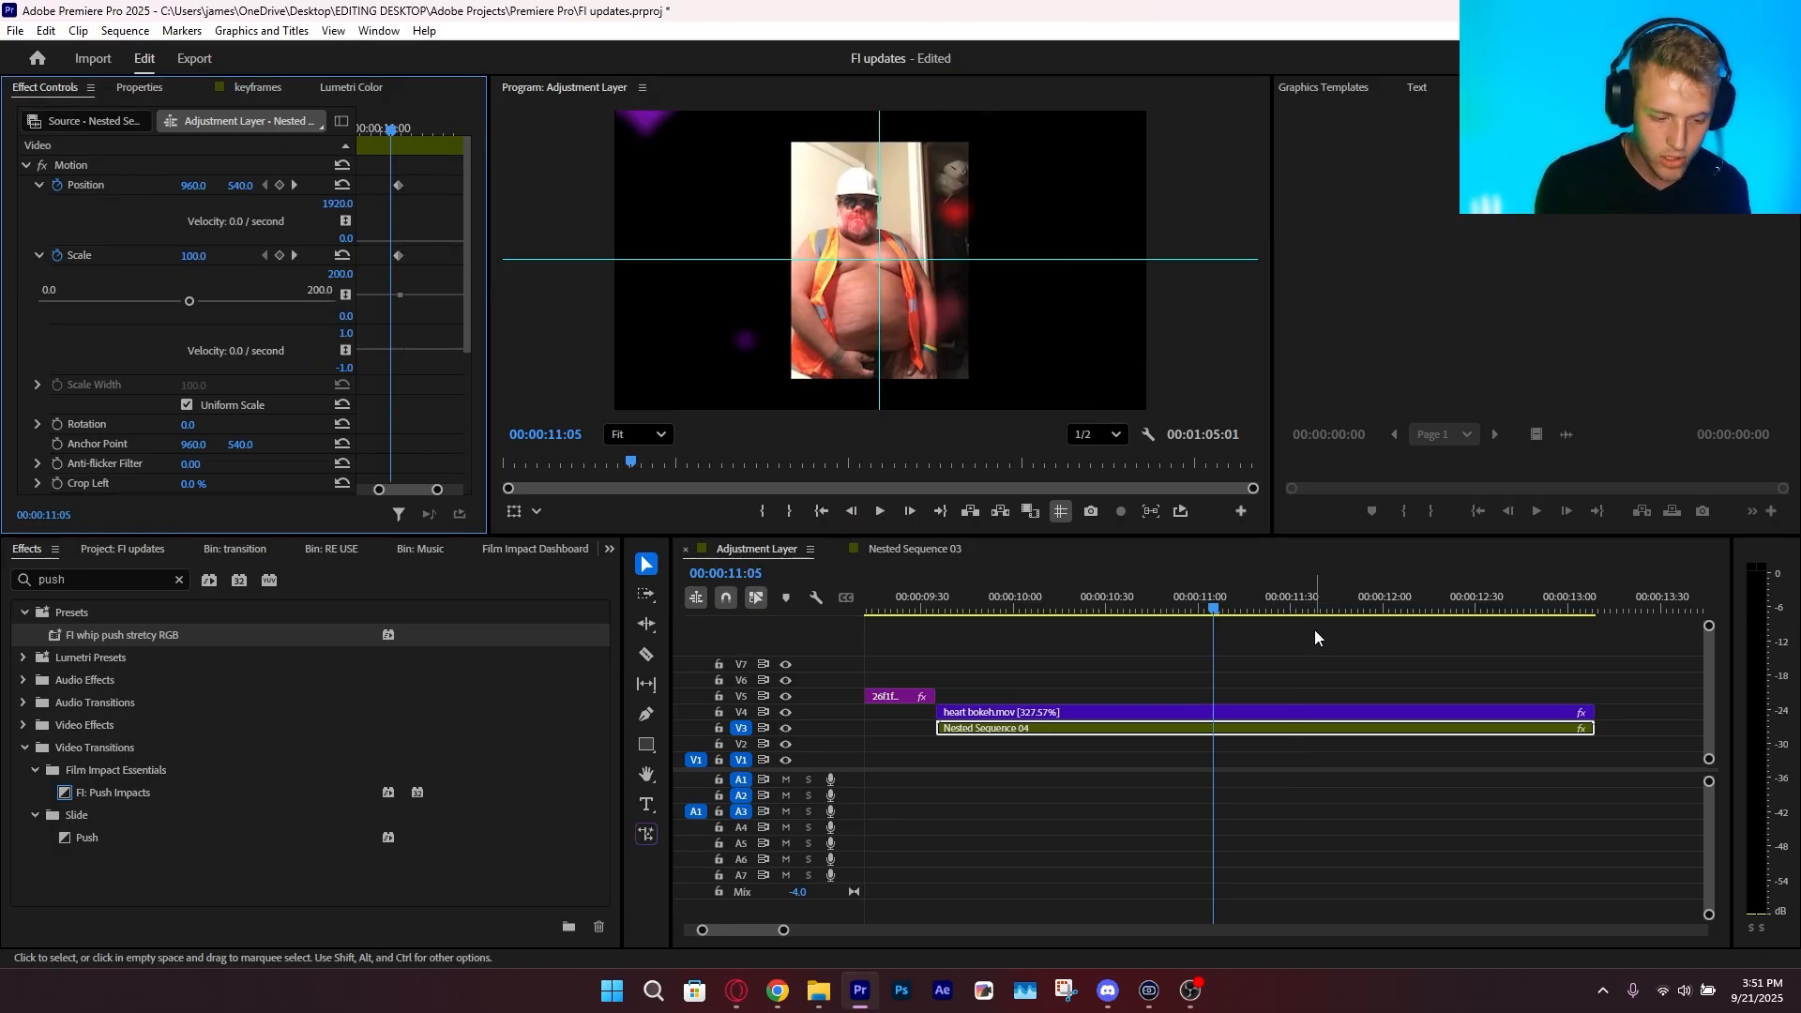
Undo the keyframe animation and the clip extension on V3, and save the project
click(1324, 655)
key(ctrl+k)
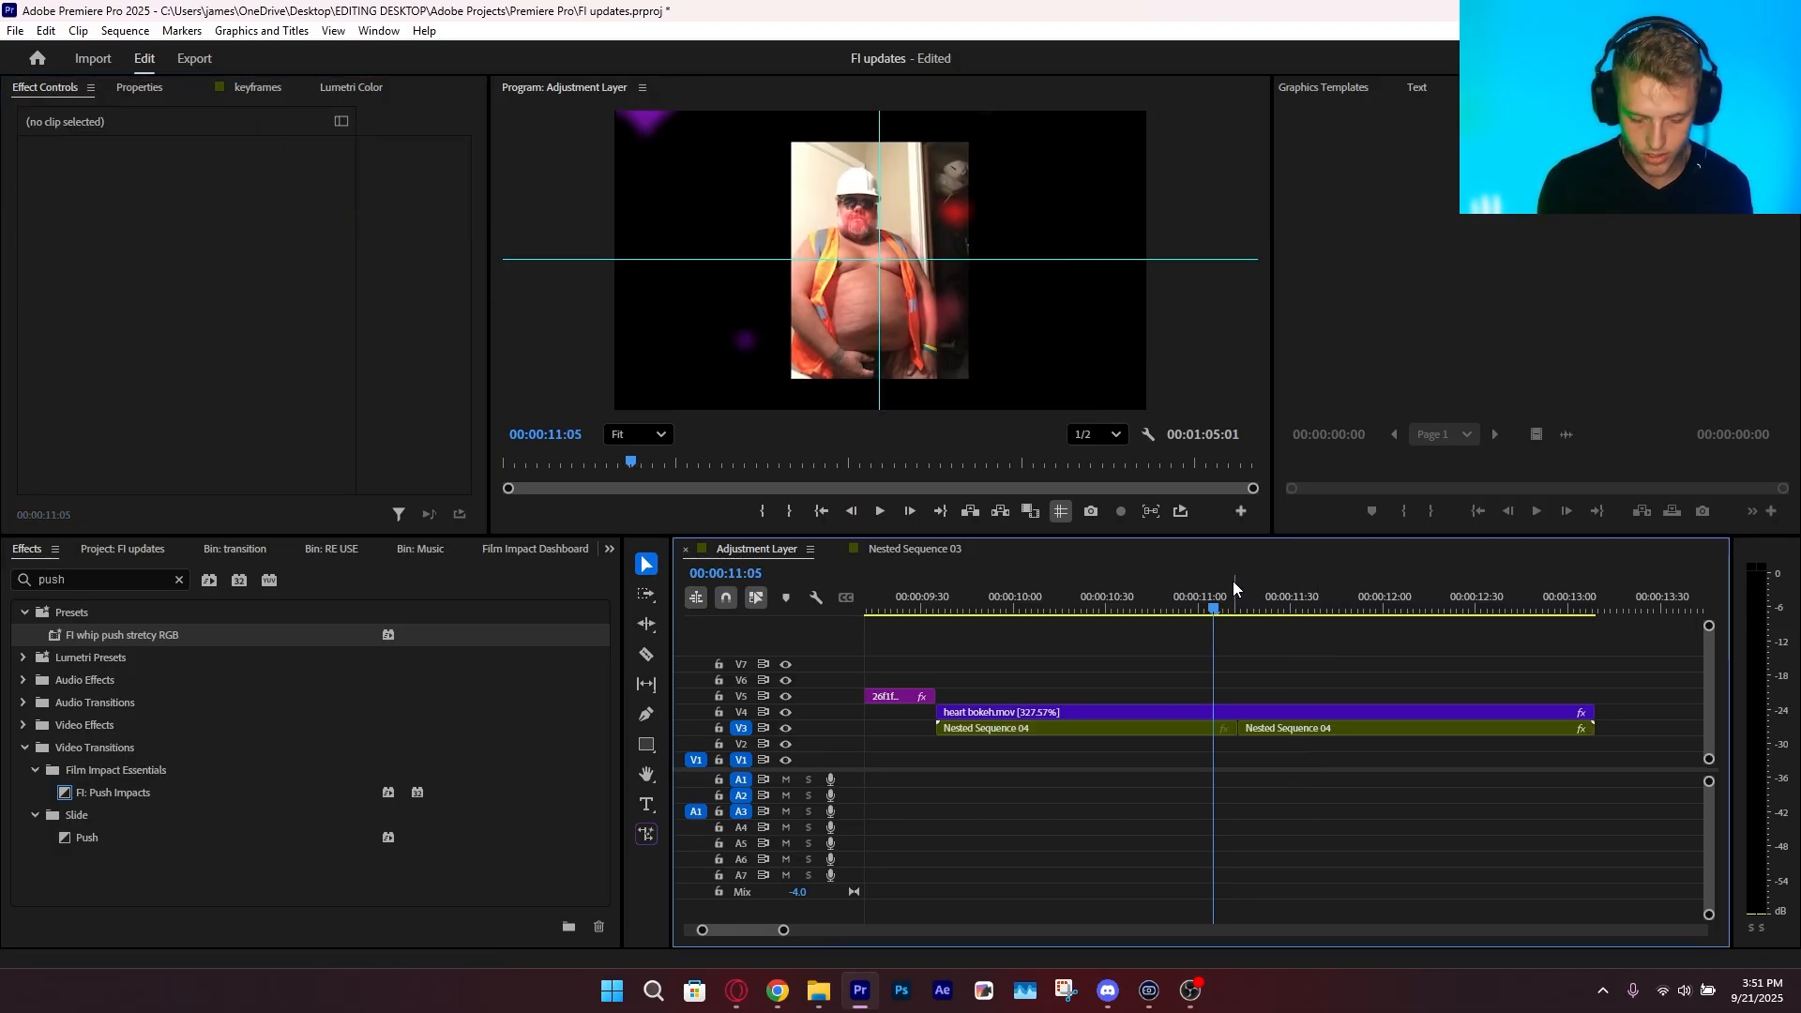
key(ctrl+s)
Find Motion Tween in the Film Impact Dashboard and apply it between the two Nested Sequence 04 clips on V3
click(543, 552)
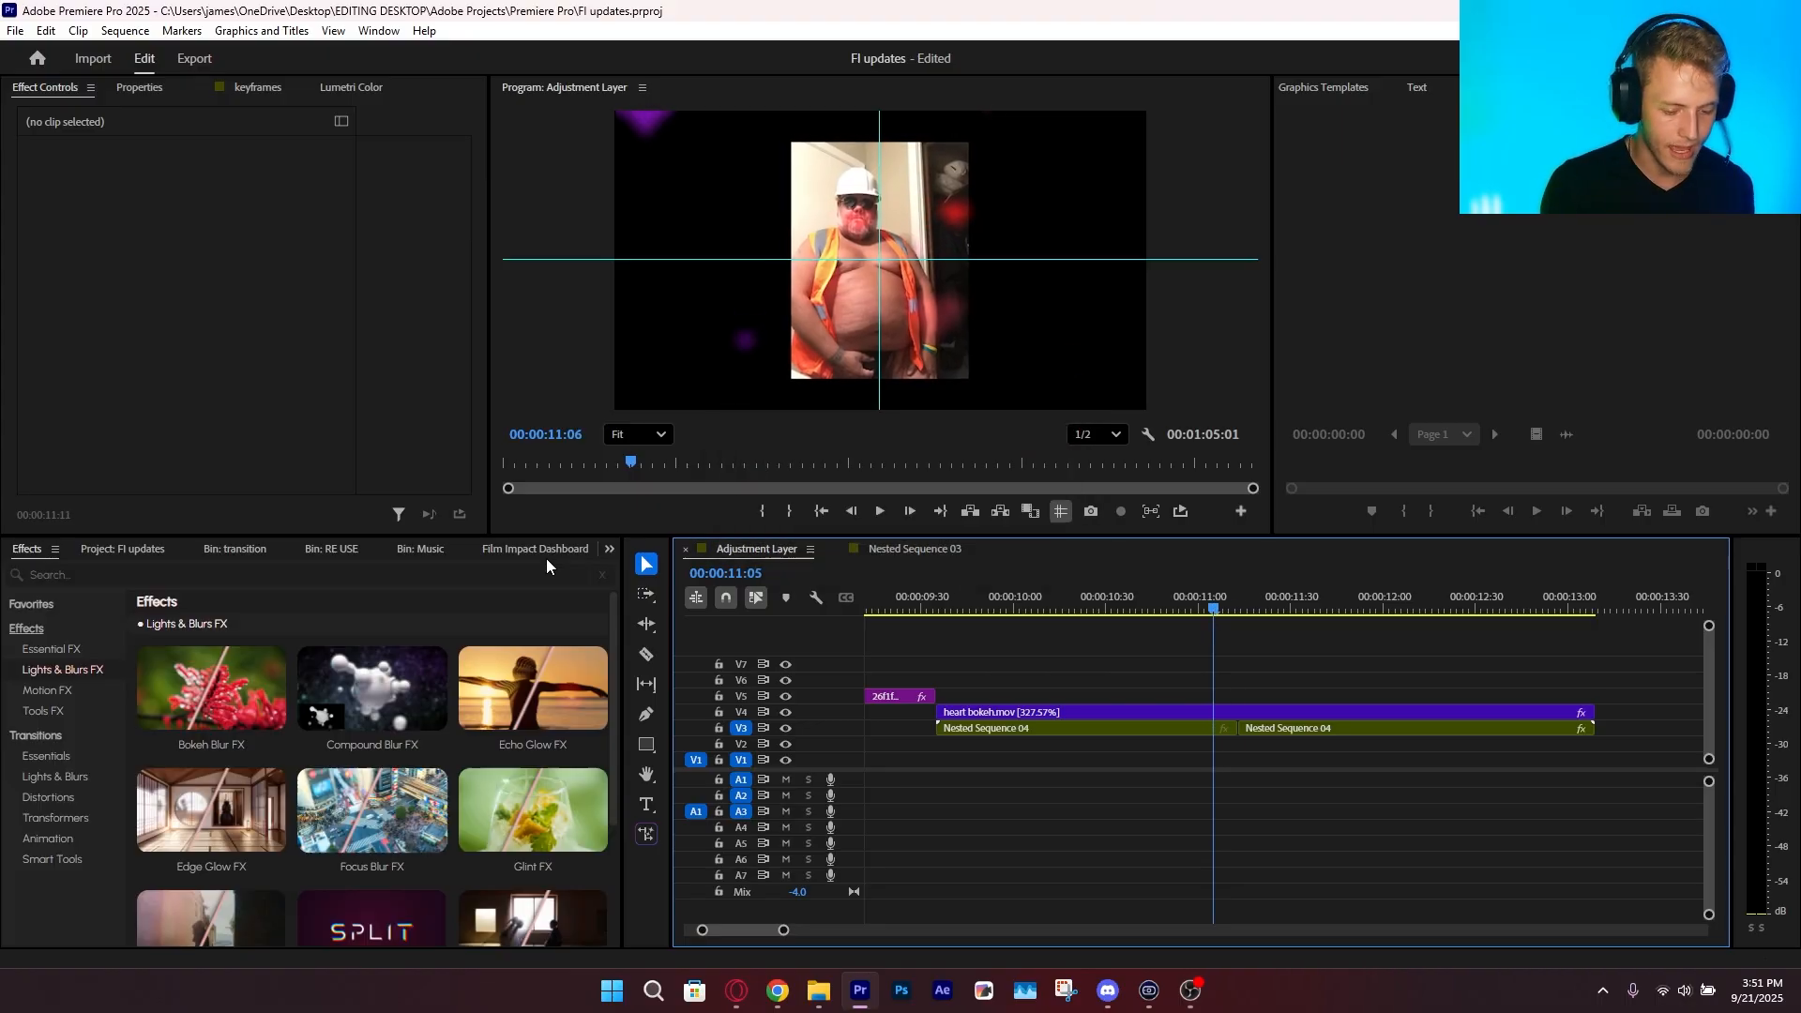
scroll(531, 545, down, 2)
scroll(531, 544, up, 4)
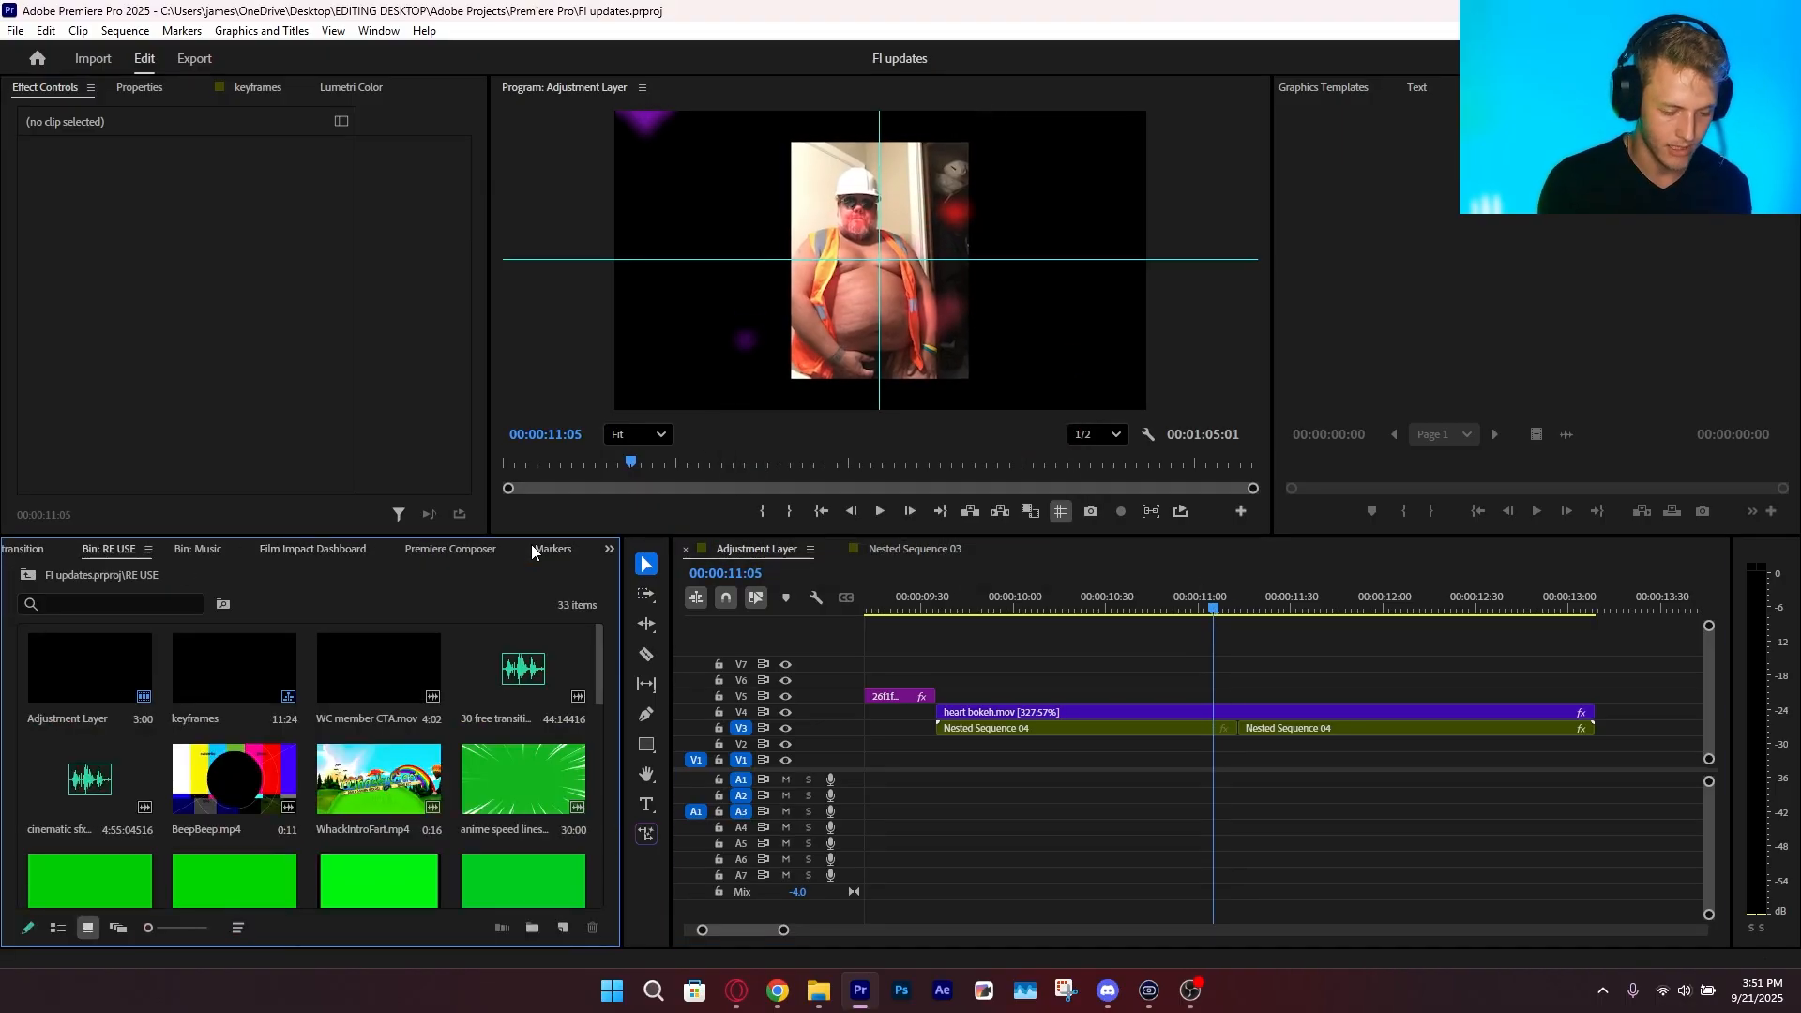
scroll(531, 544, down, 2)
click(86, 577)
text(m)
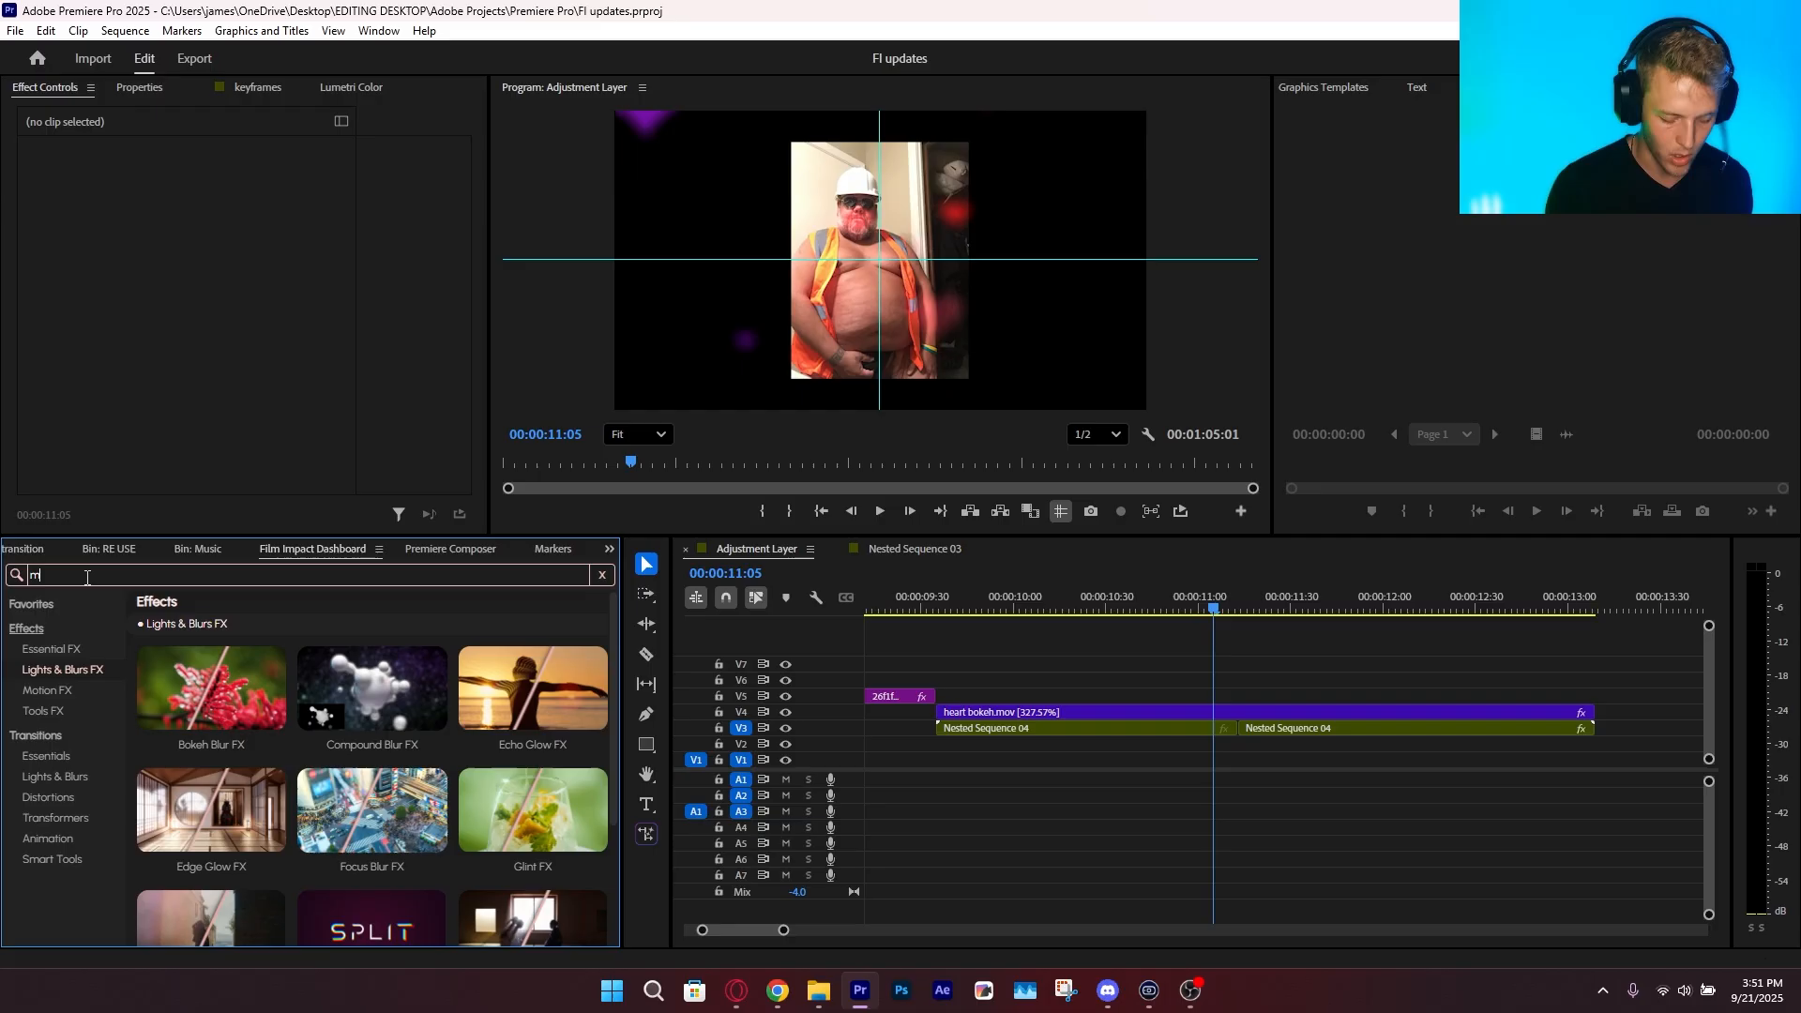
text(otion twee)
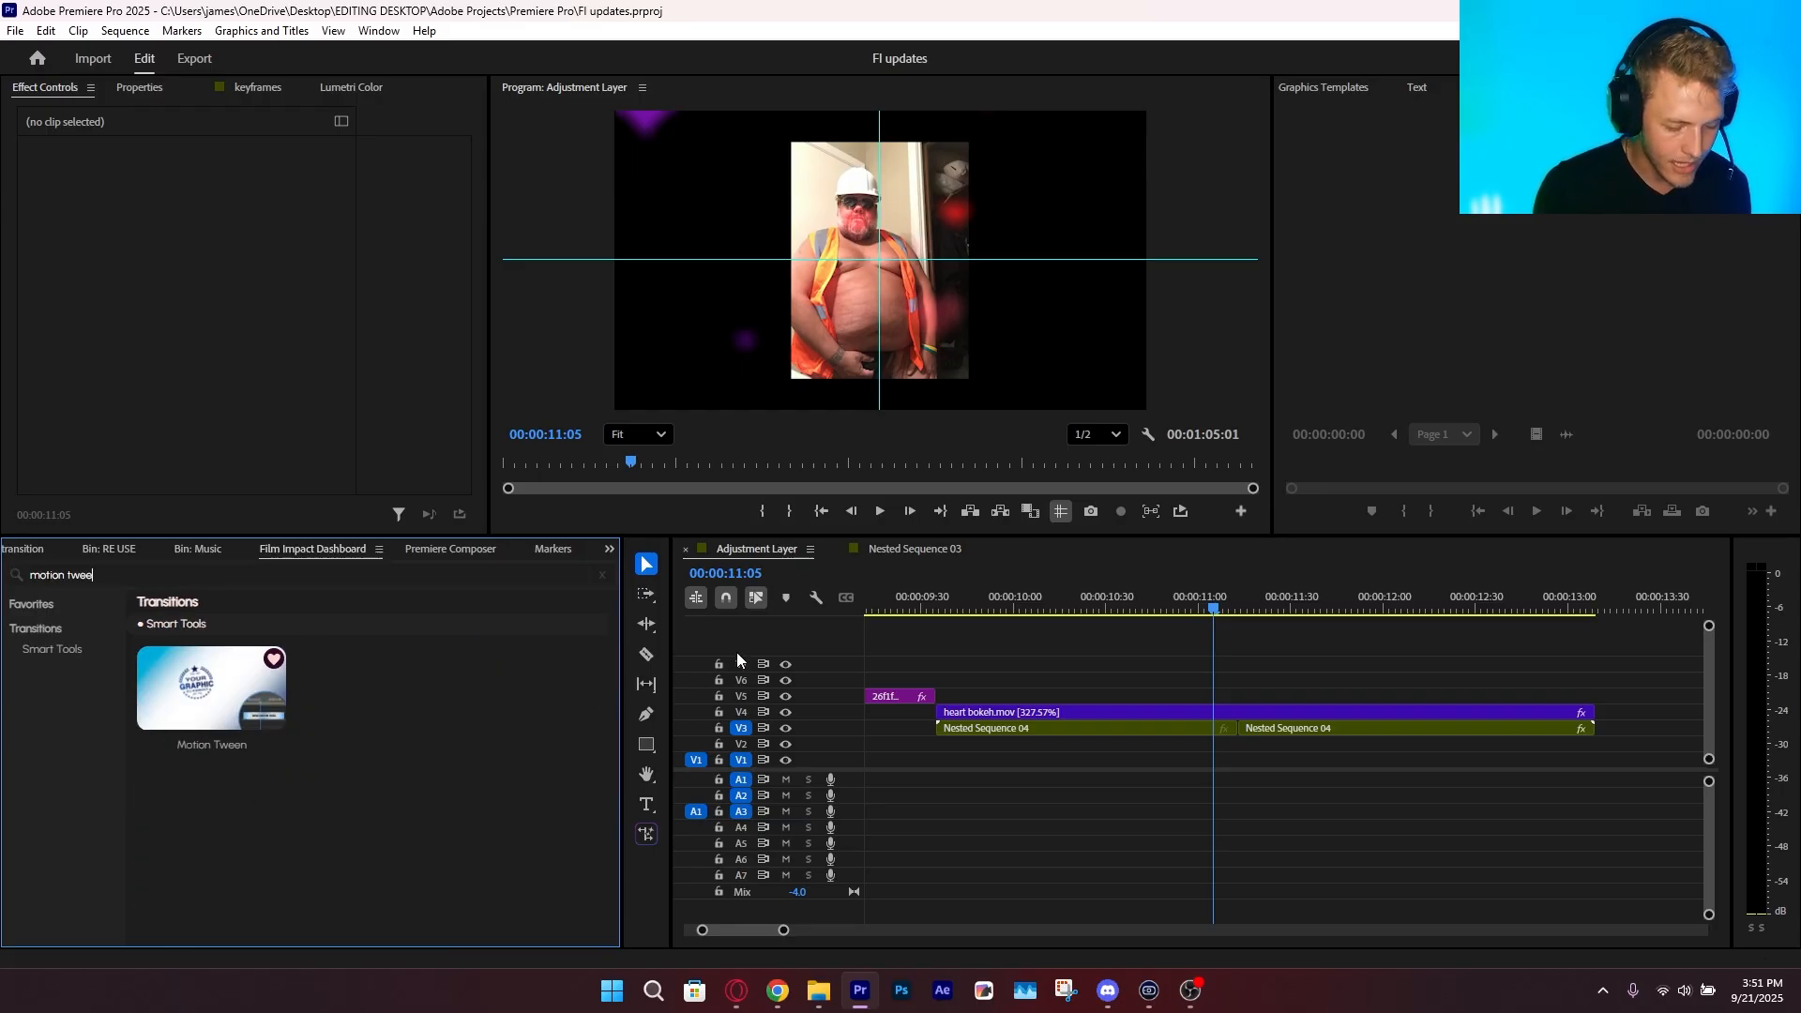
drag(1196, 792, 1203, 722)
click(214, 753)
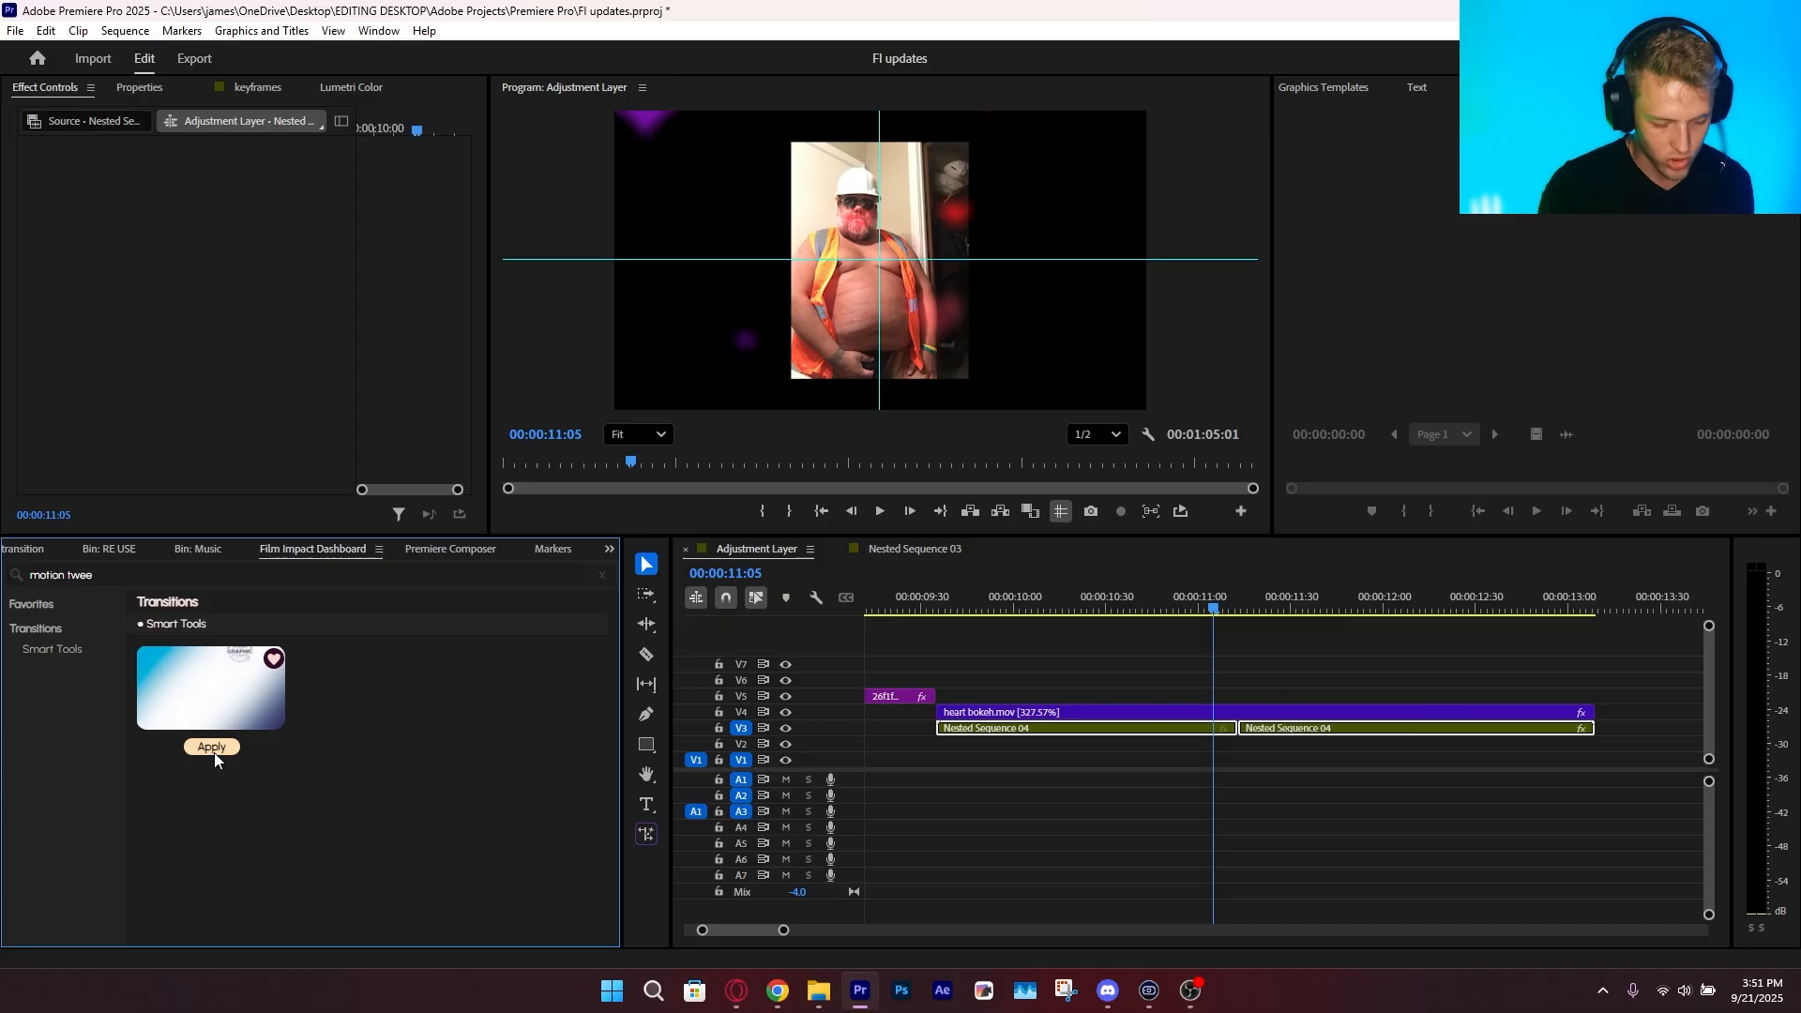
Shorten the Motion Tween transition to 12 frames, select it and move the playhead to its middle
click(1086, 863)
click(1090, 611)
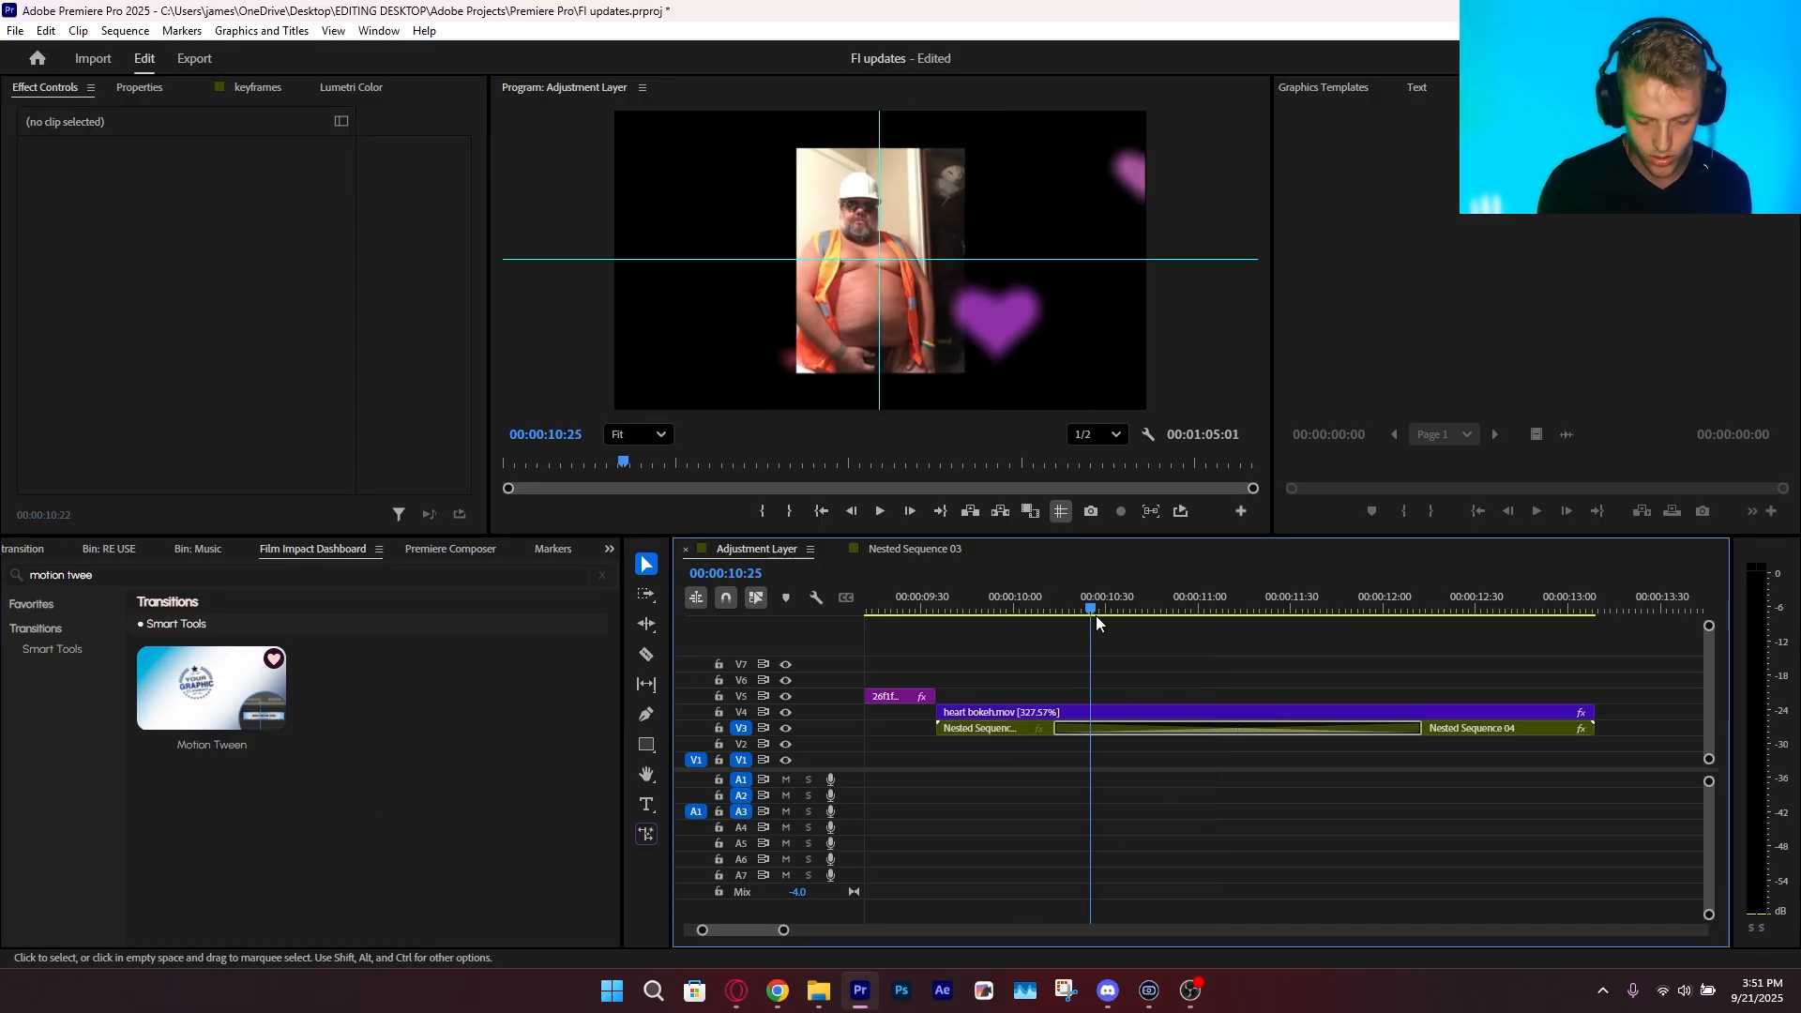
drag(1095, 615, 1155, 664)
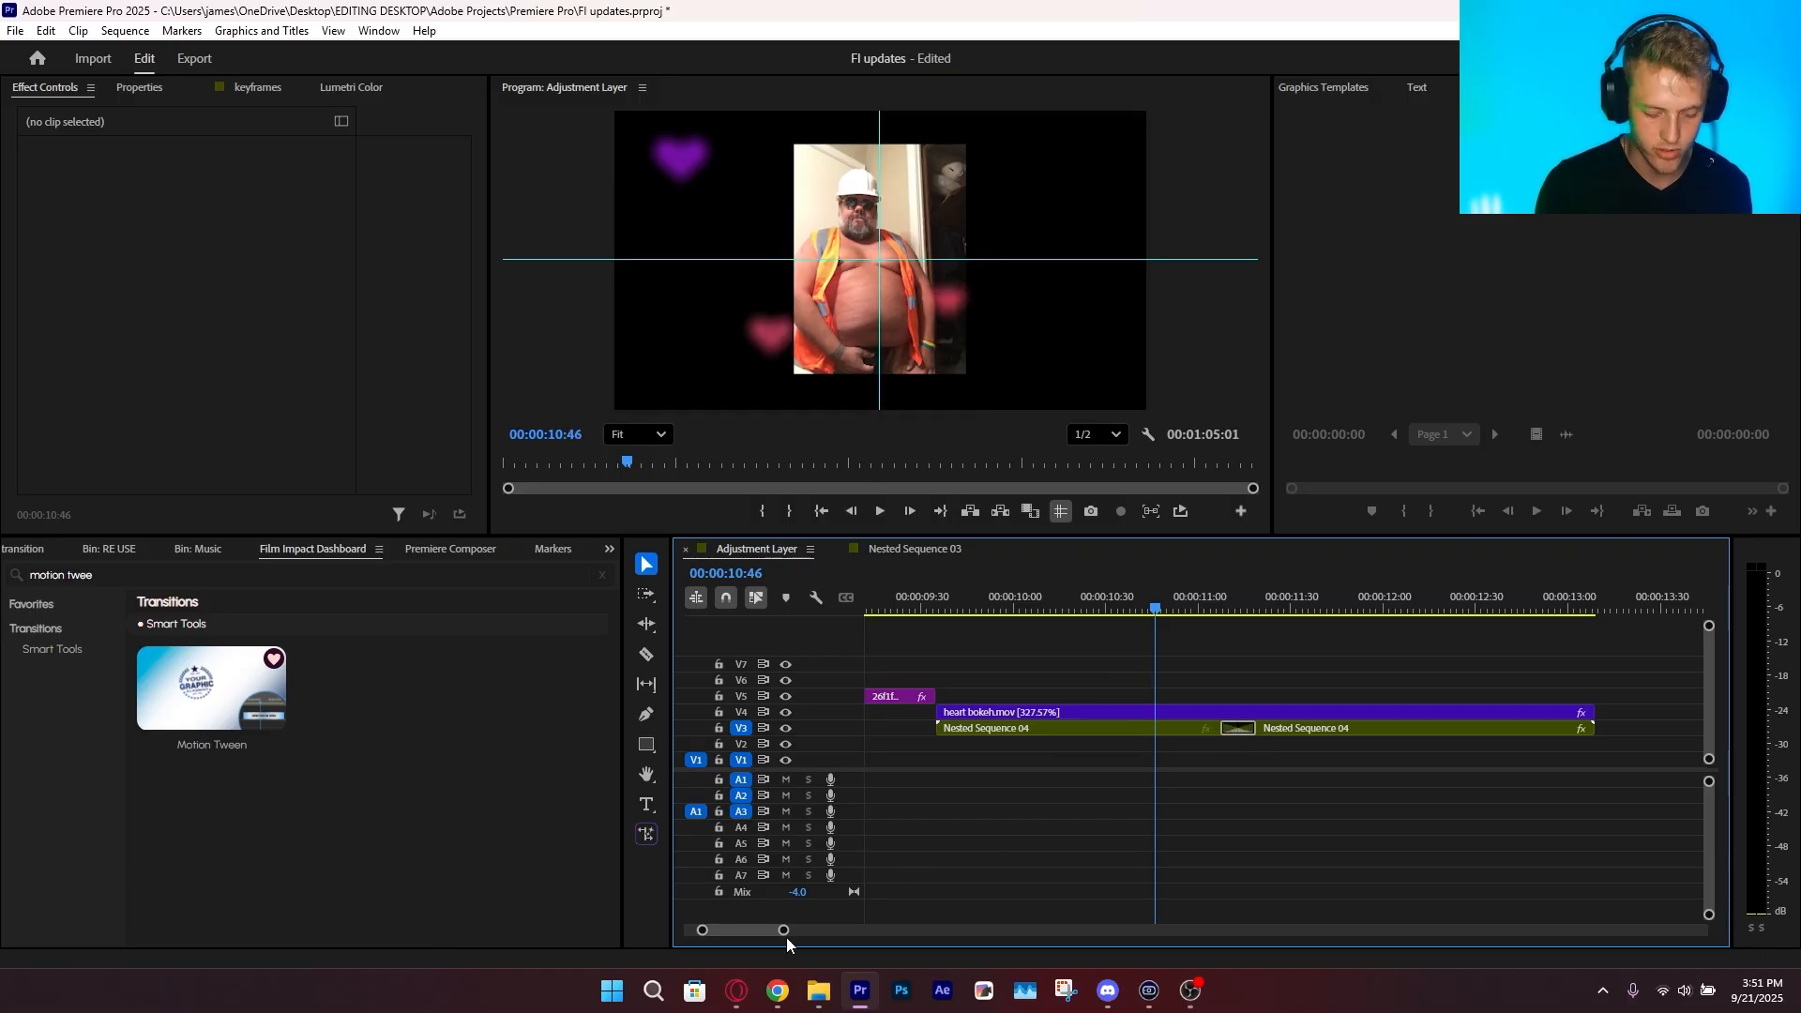
mouse_move(784, 931)
mouse_down()
mouse_move(749, 930)
mouse_move(767, 923)
mouse_up()
click(1370, 728)
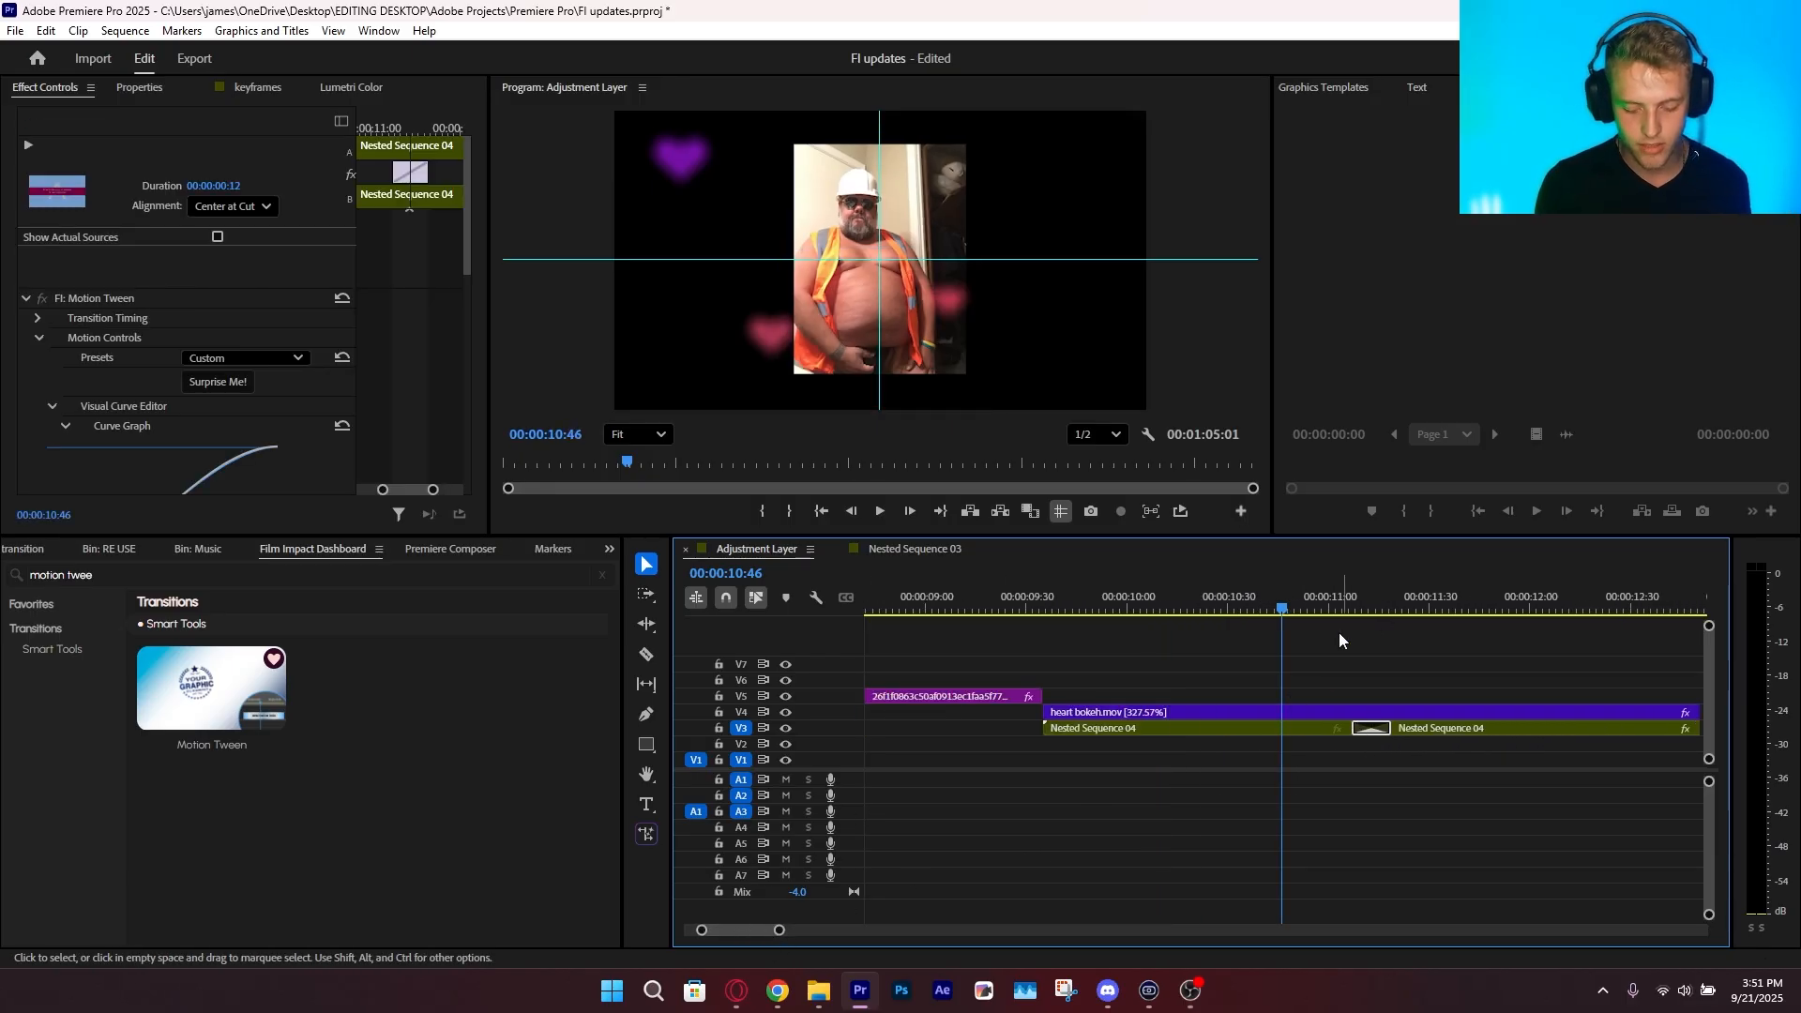
drag(1340, 634, 1376, 683)
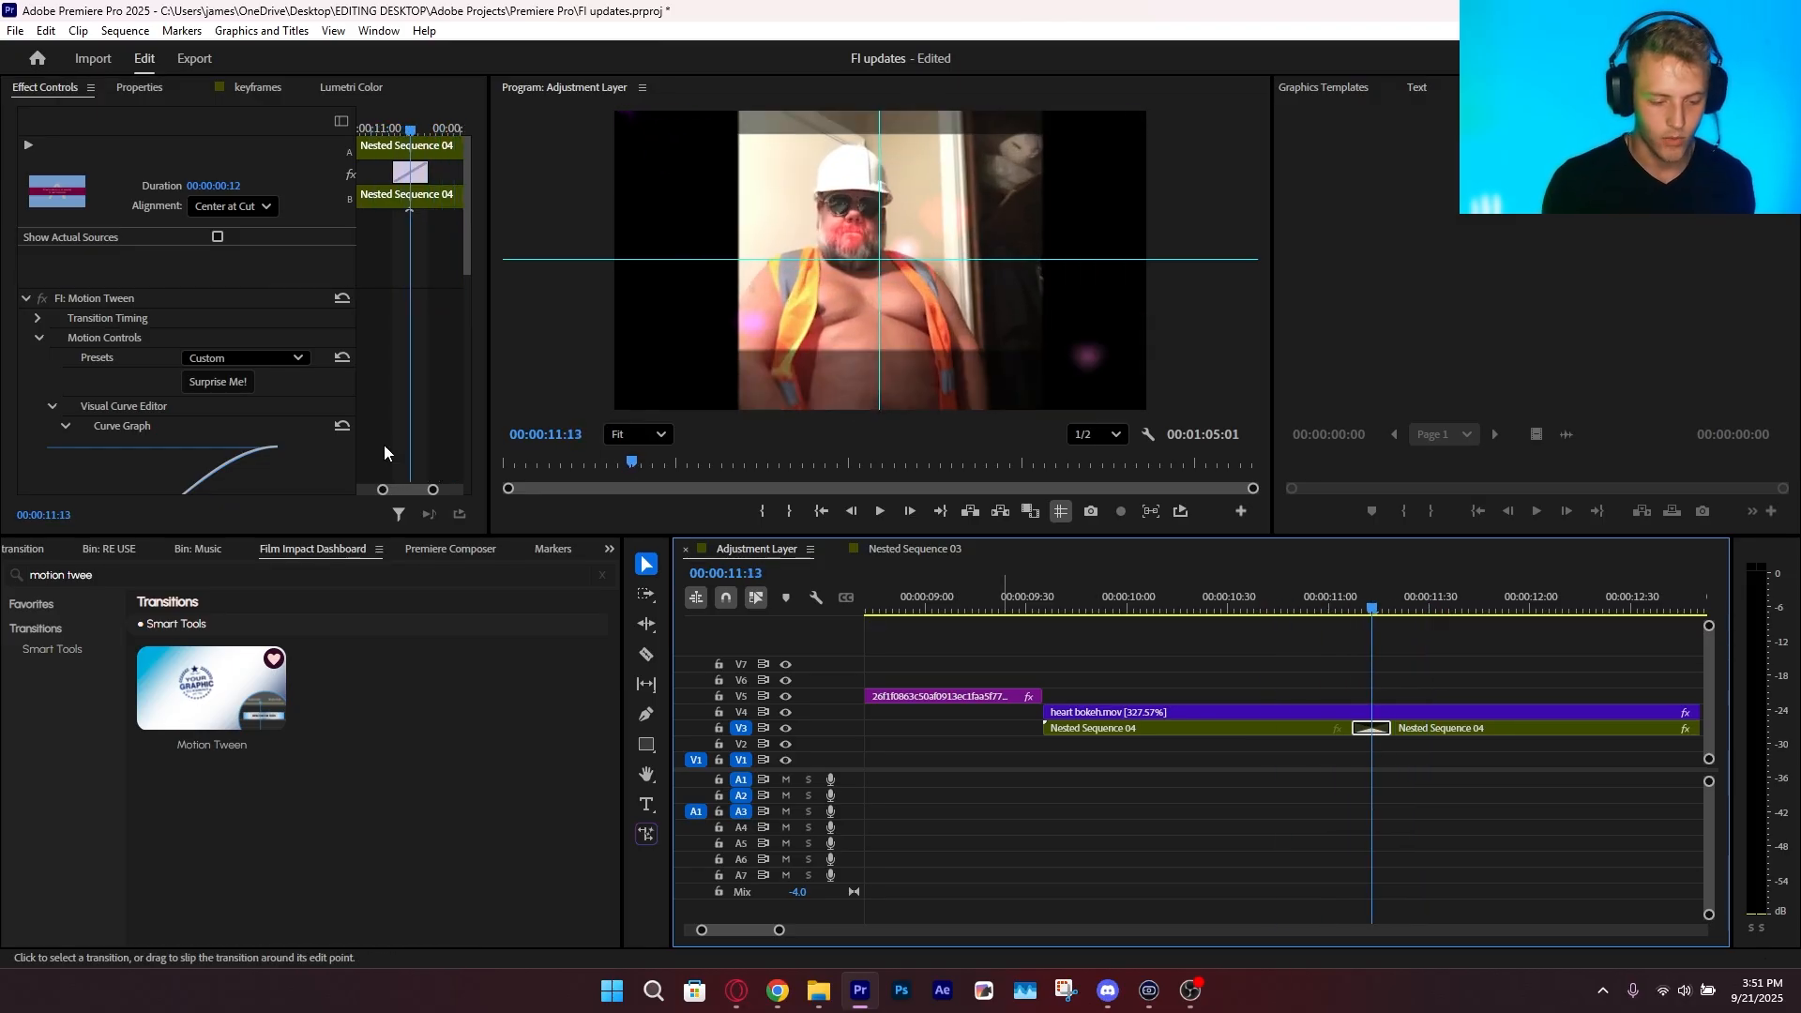
Choose the Recover Out Of Screen Image Data preset for the Motion Tween transition and play it back
click(263, 357)
scroll(311, 852, down, 1)
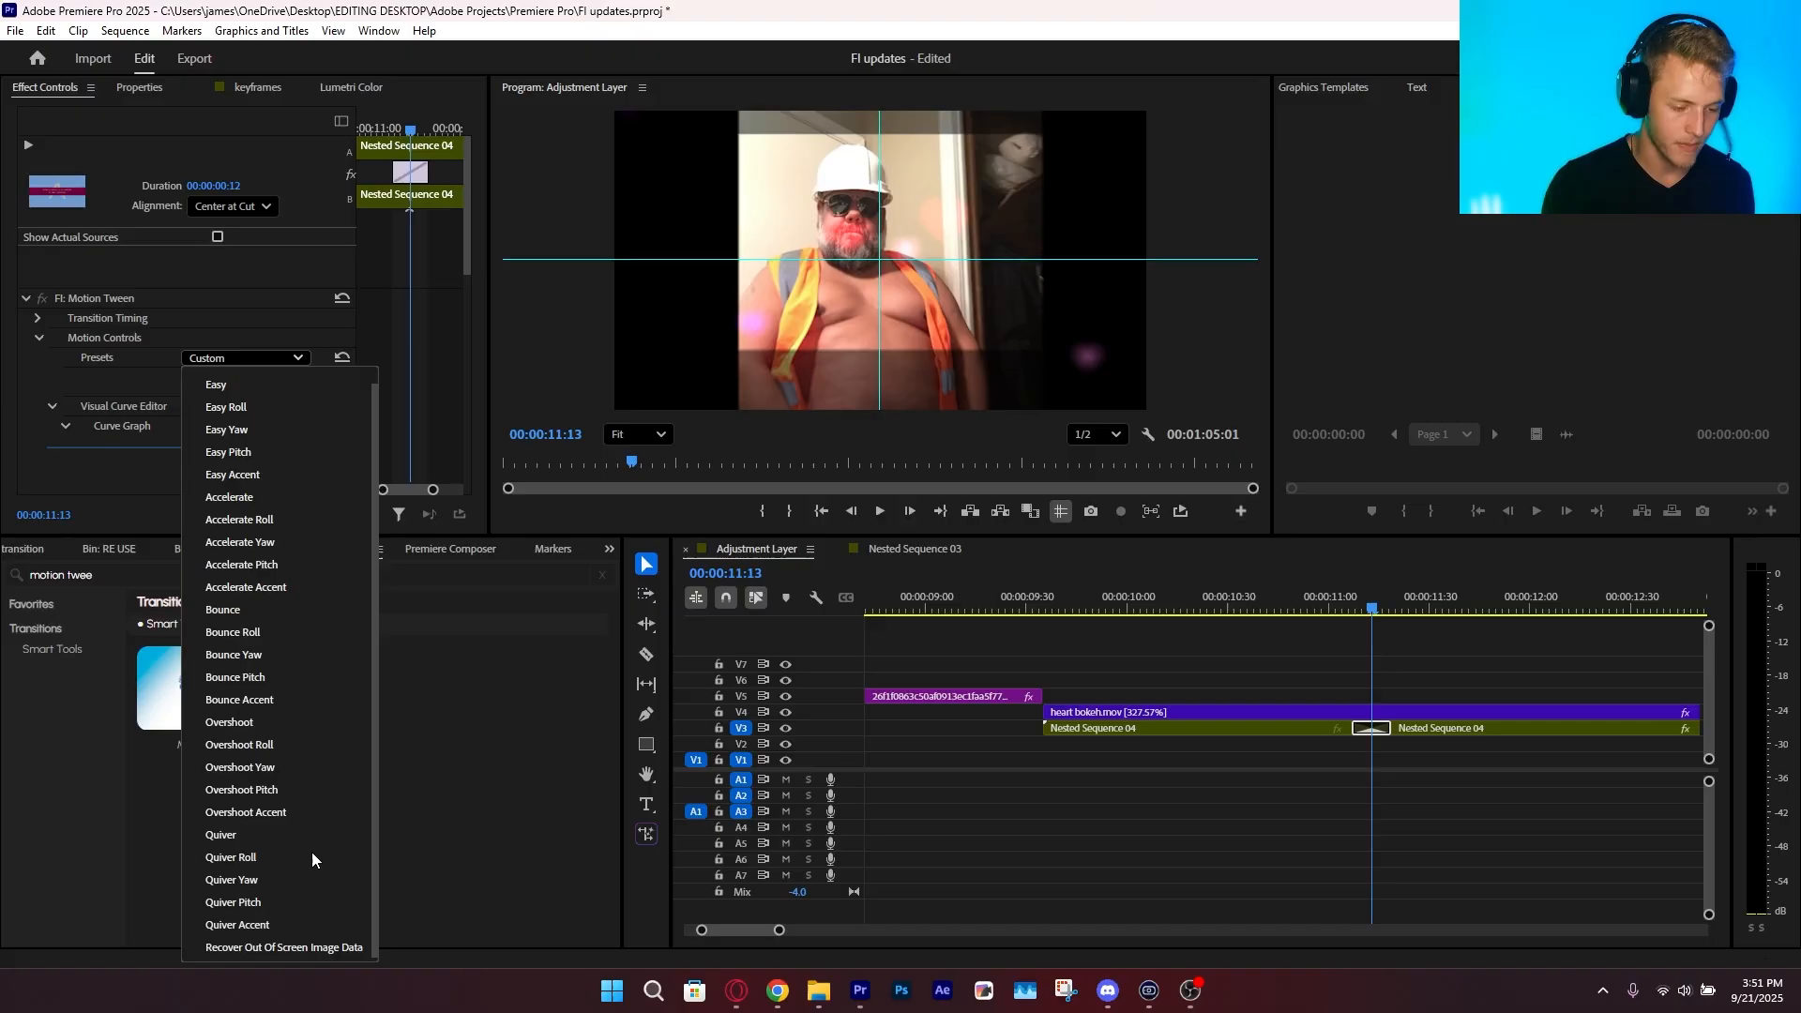
click(289, 951)
click(1360, 607)
mouse_move(1365, 605)
mouse_down()
mouse_move(1399, 614)
mouse_move(1352, 592)
mouse_up()
key(space)
click(1350, 591)
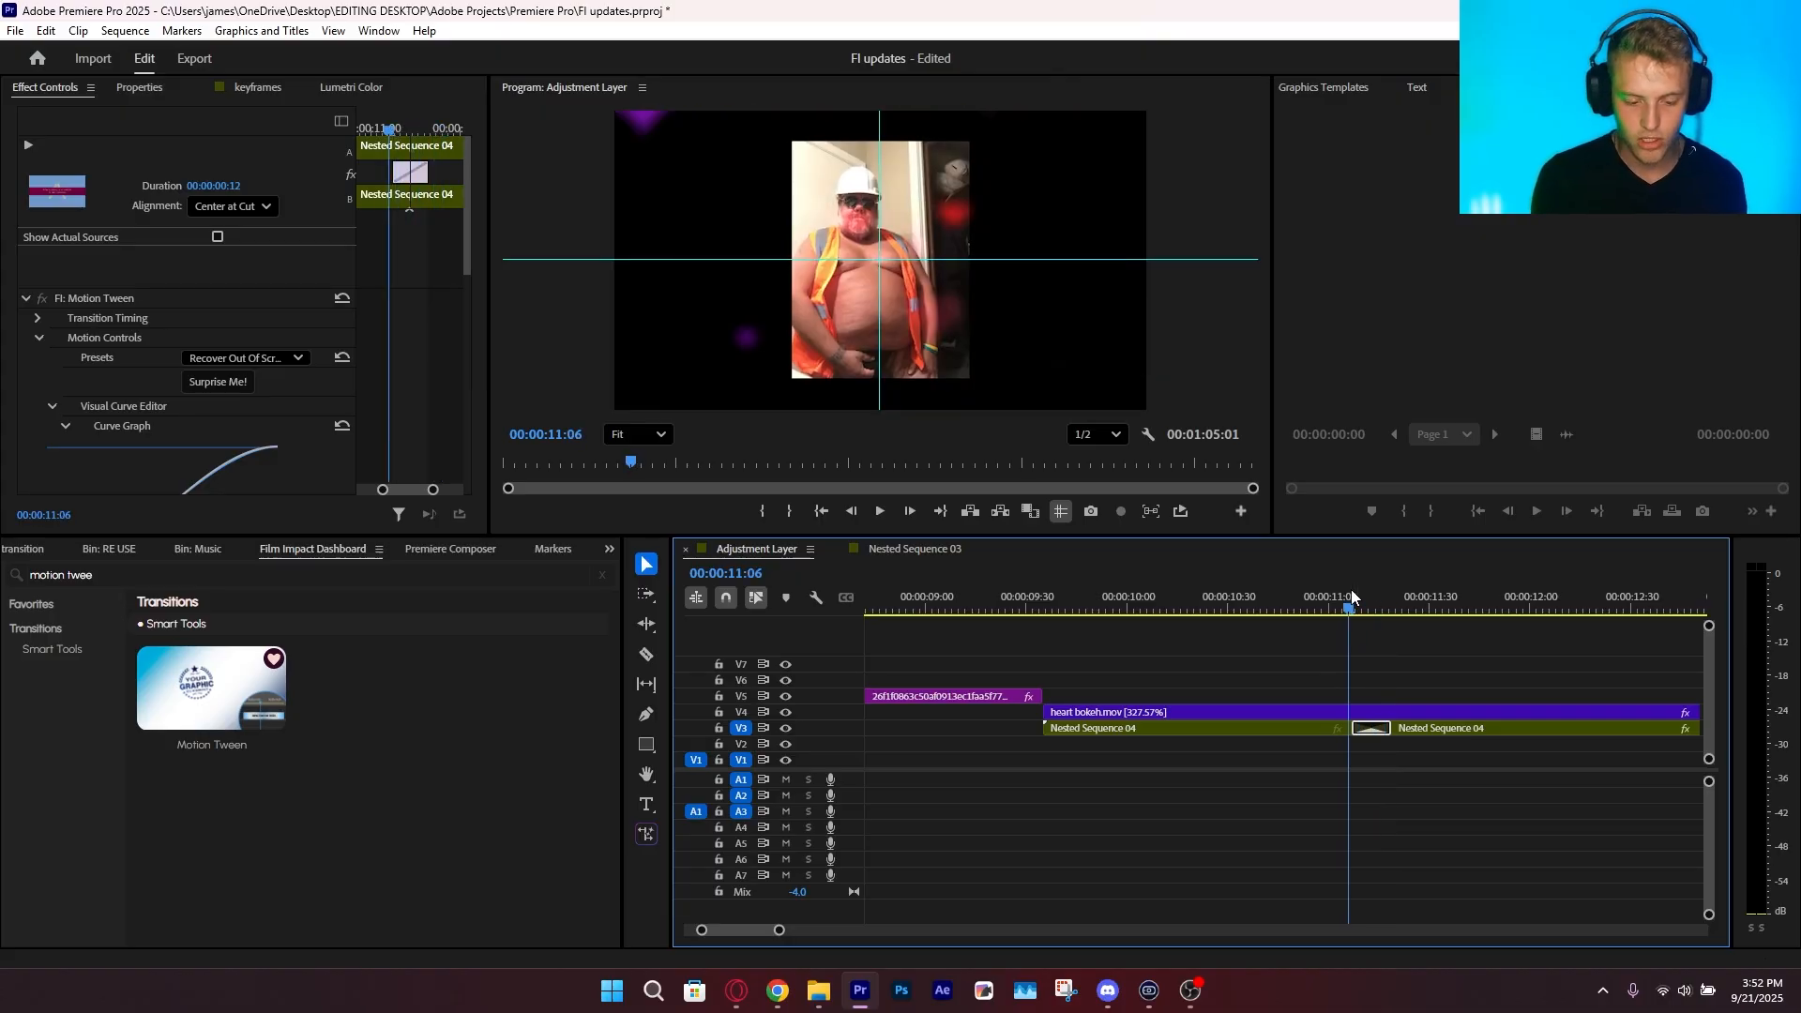
key(space)
key(space)
Set the transition's Ease Out to 74.7 and Overshoot to 99.6, and play back the result
scroll(282, 446, down, 3)
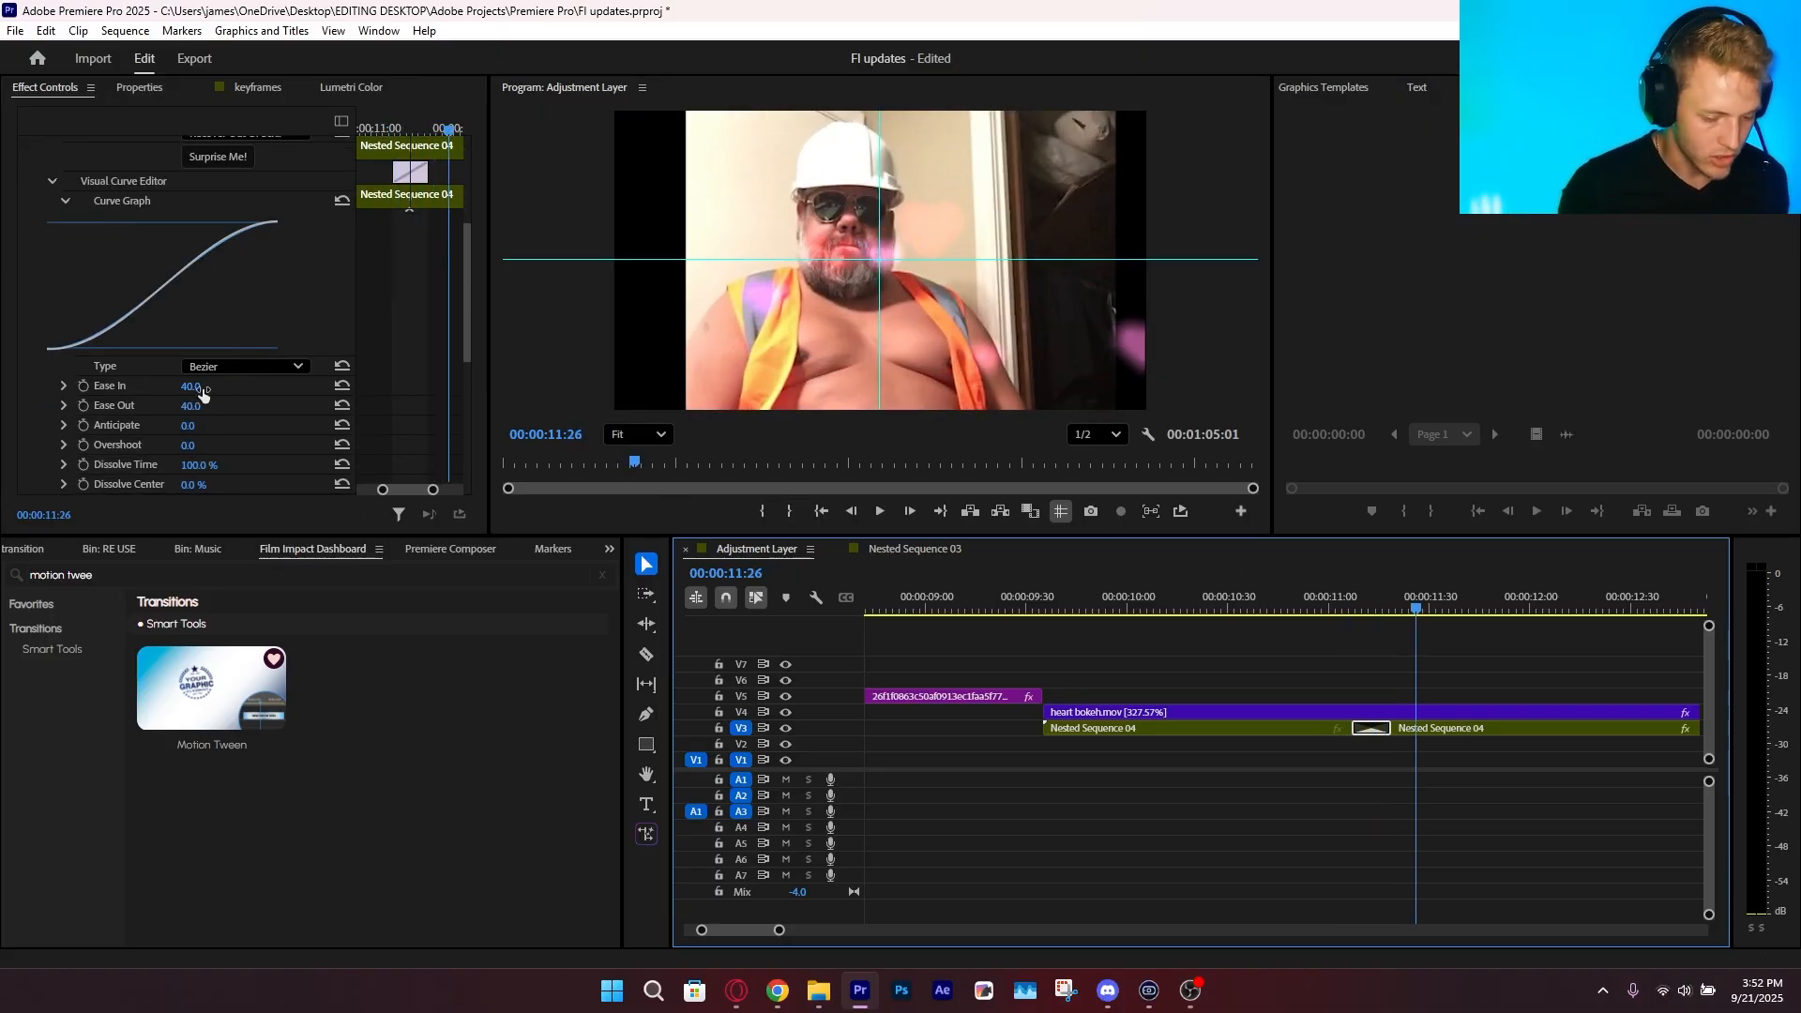
drag(194, 405, 235, 446)
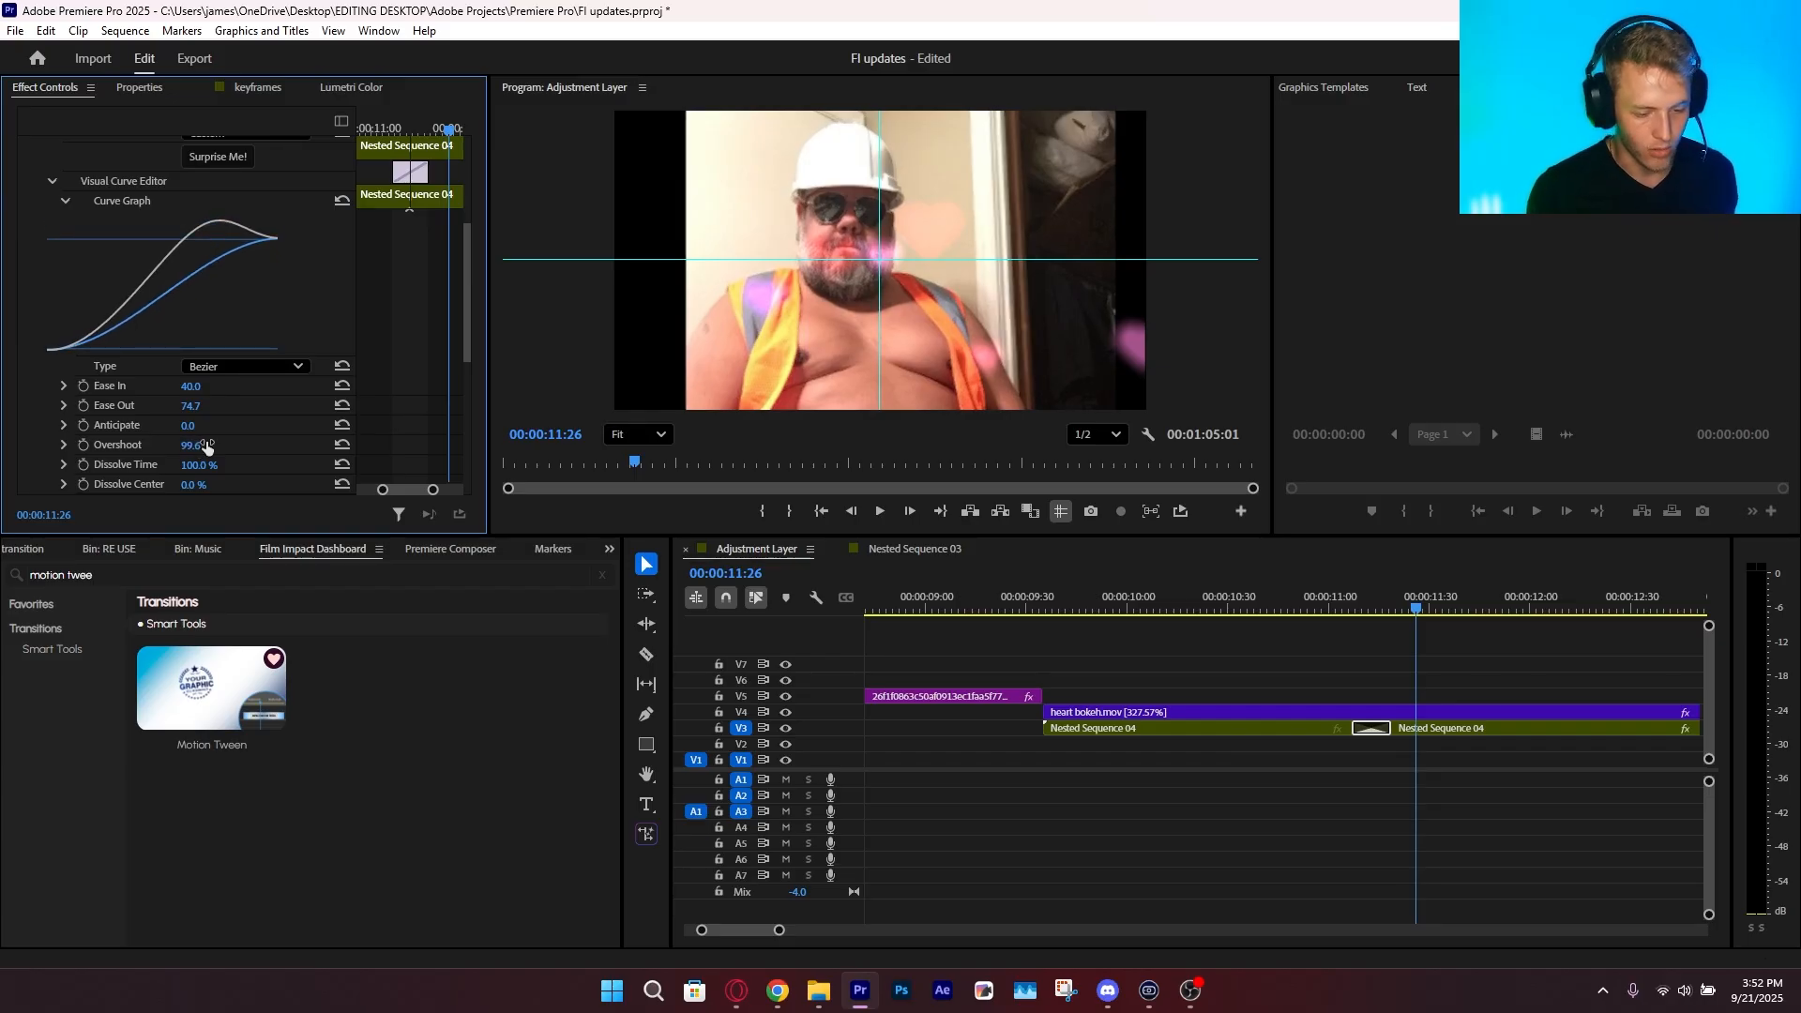
click(1336, 609)
key(space)
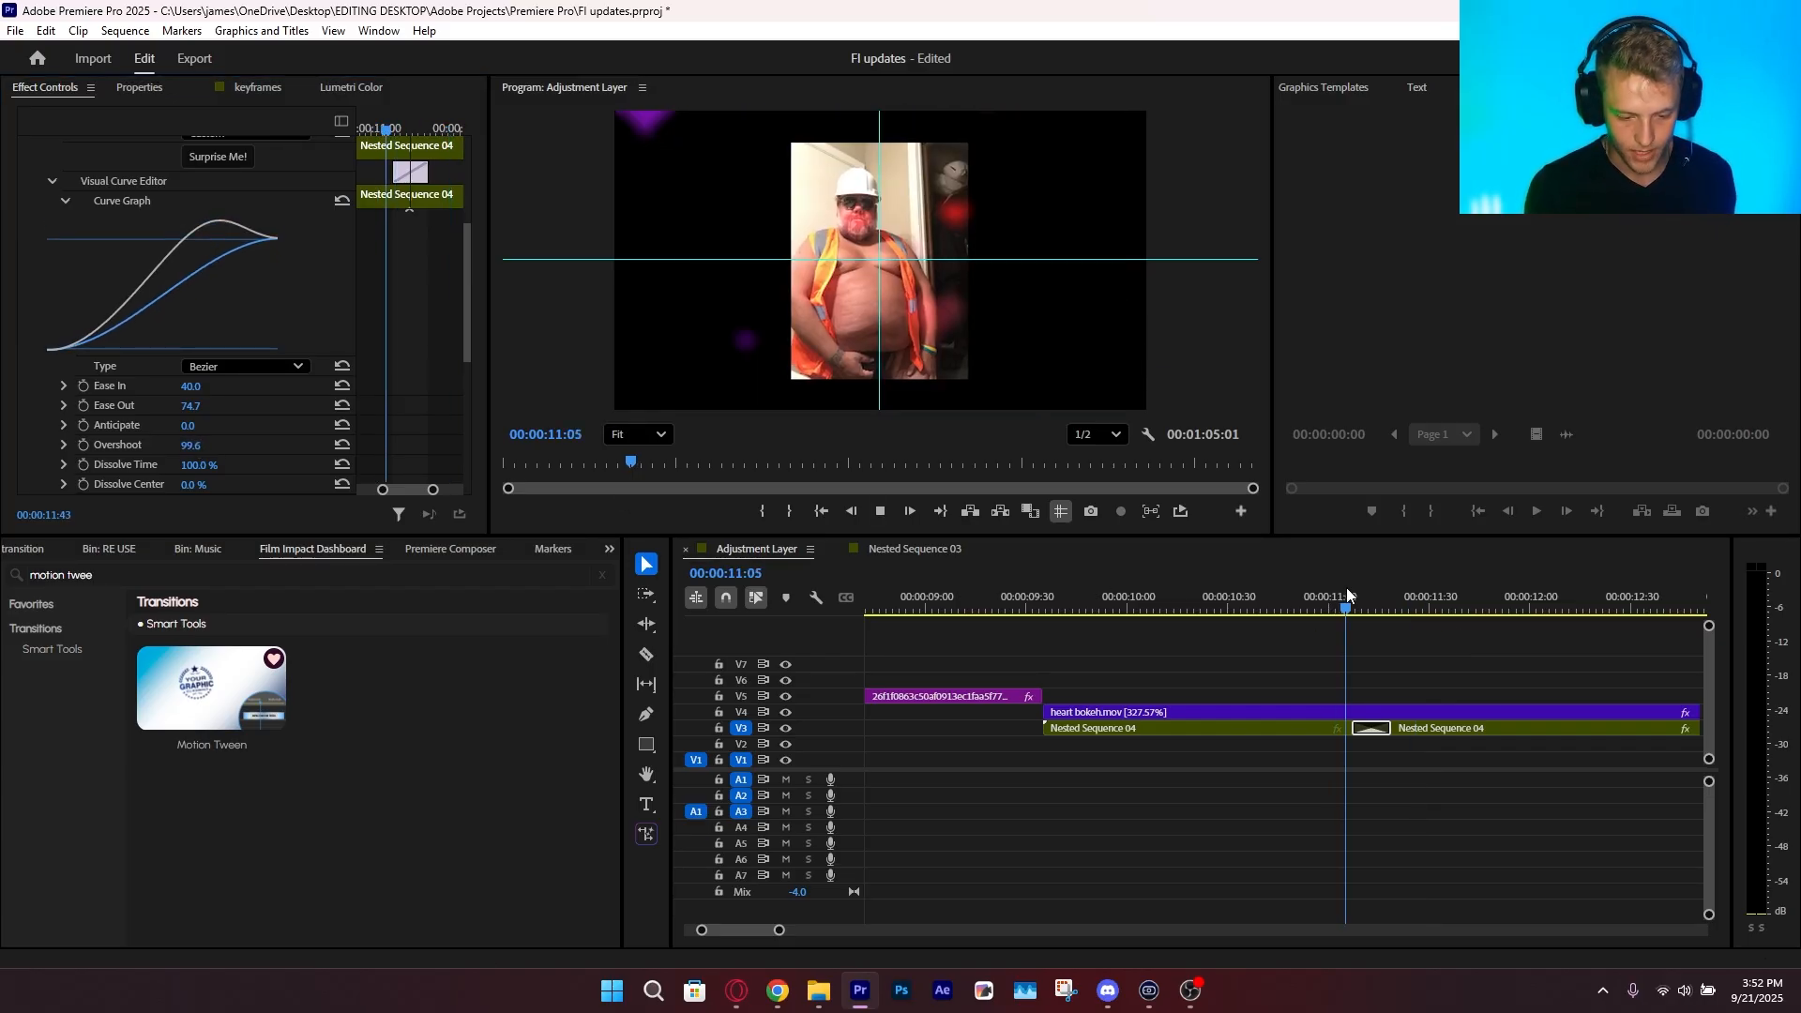
click(1348, 593)
key(space)
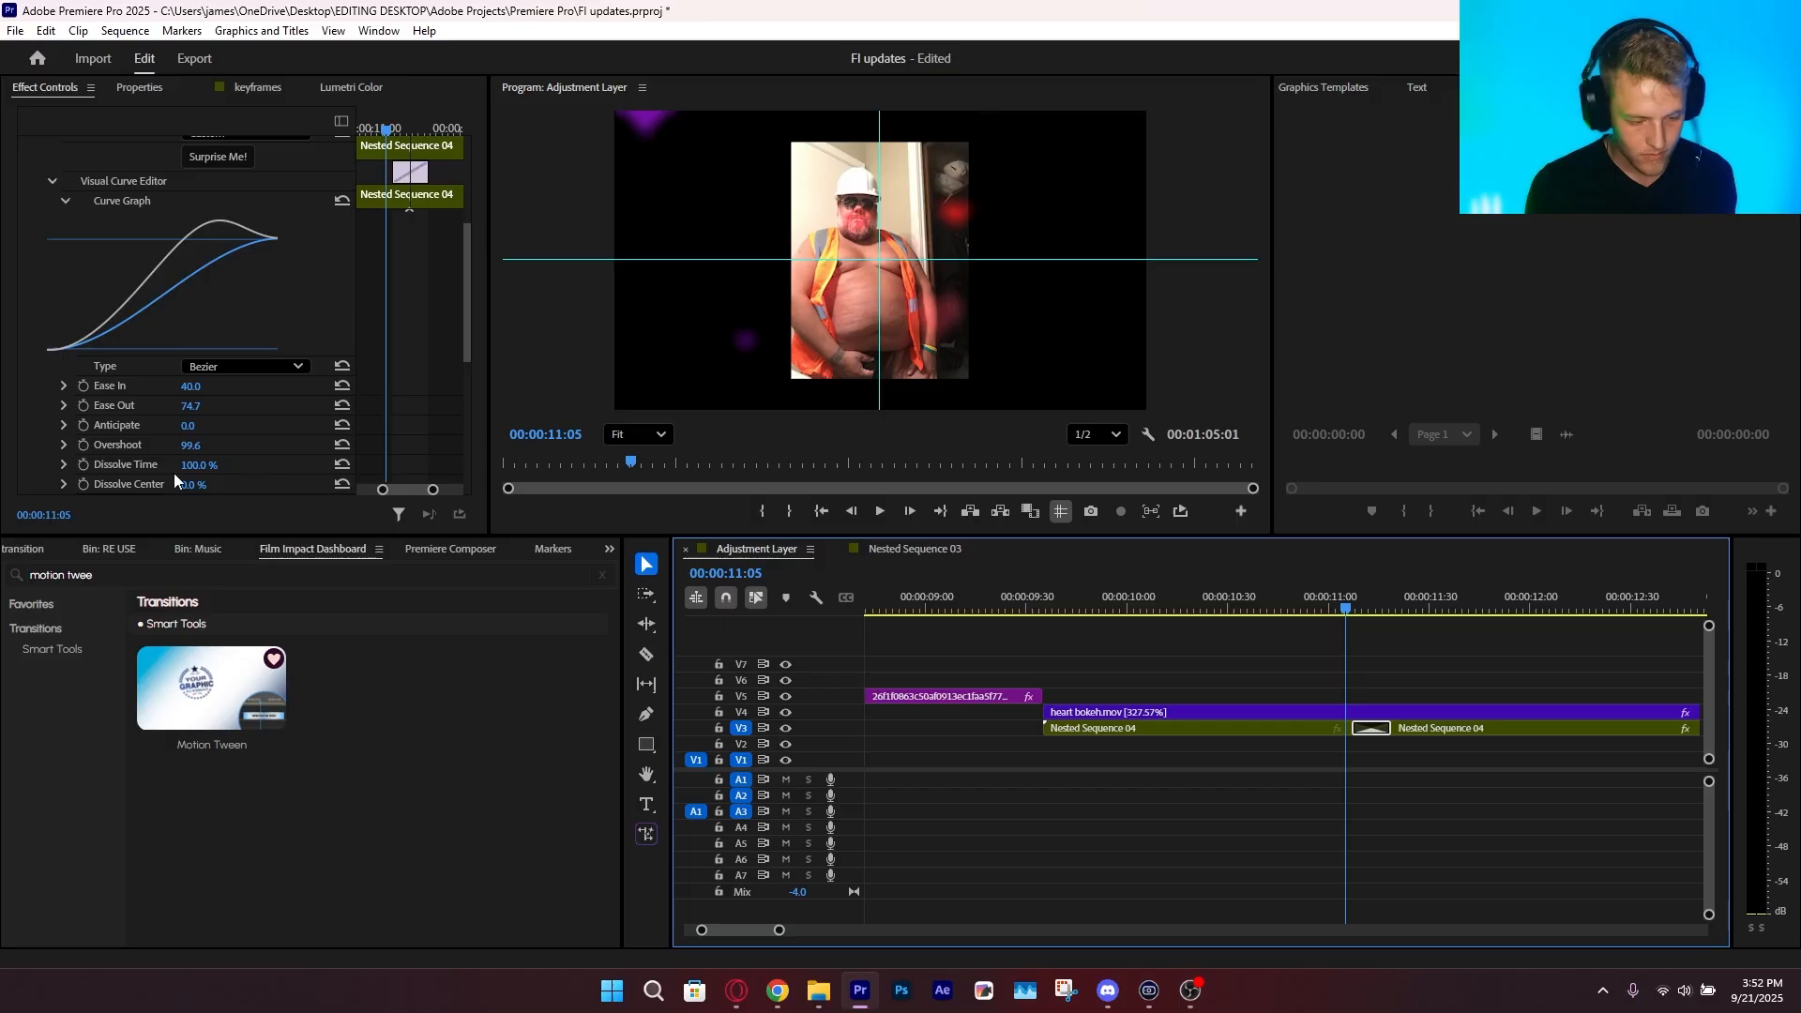
Reset the transition's Overshoot and play back the Motion Tween zoom several times
click(343, 444)
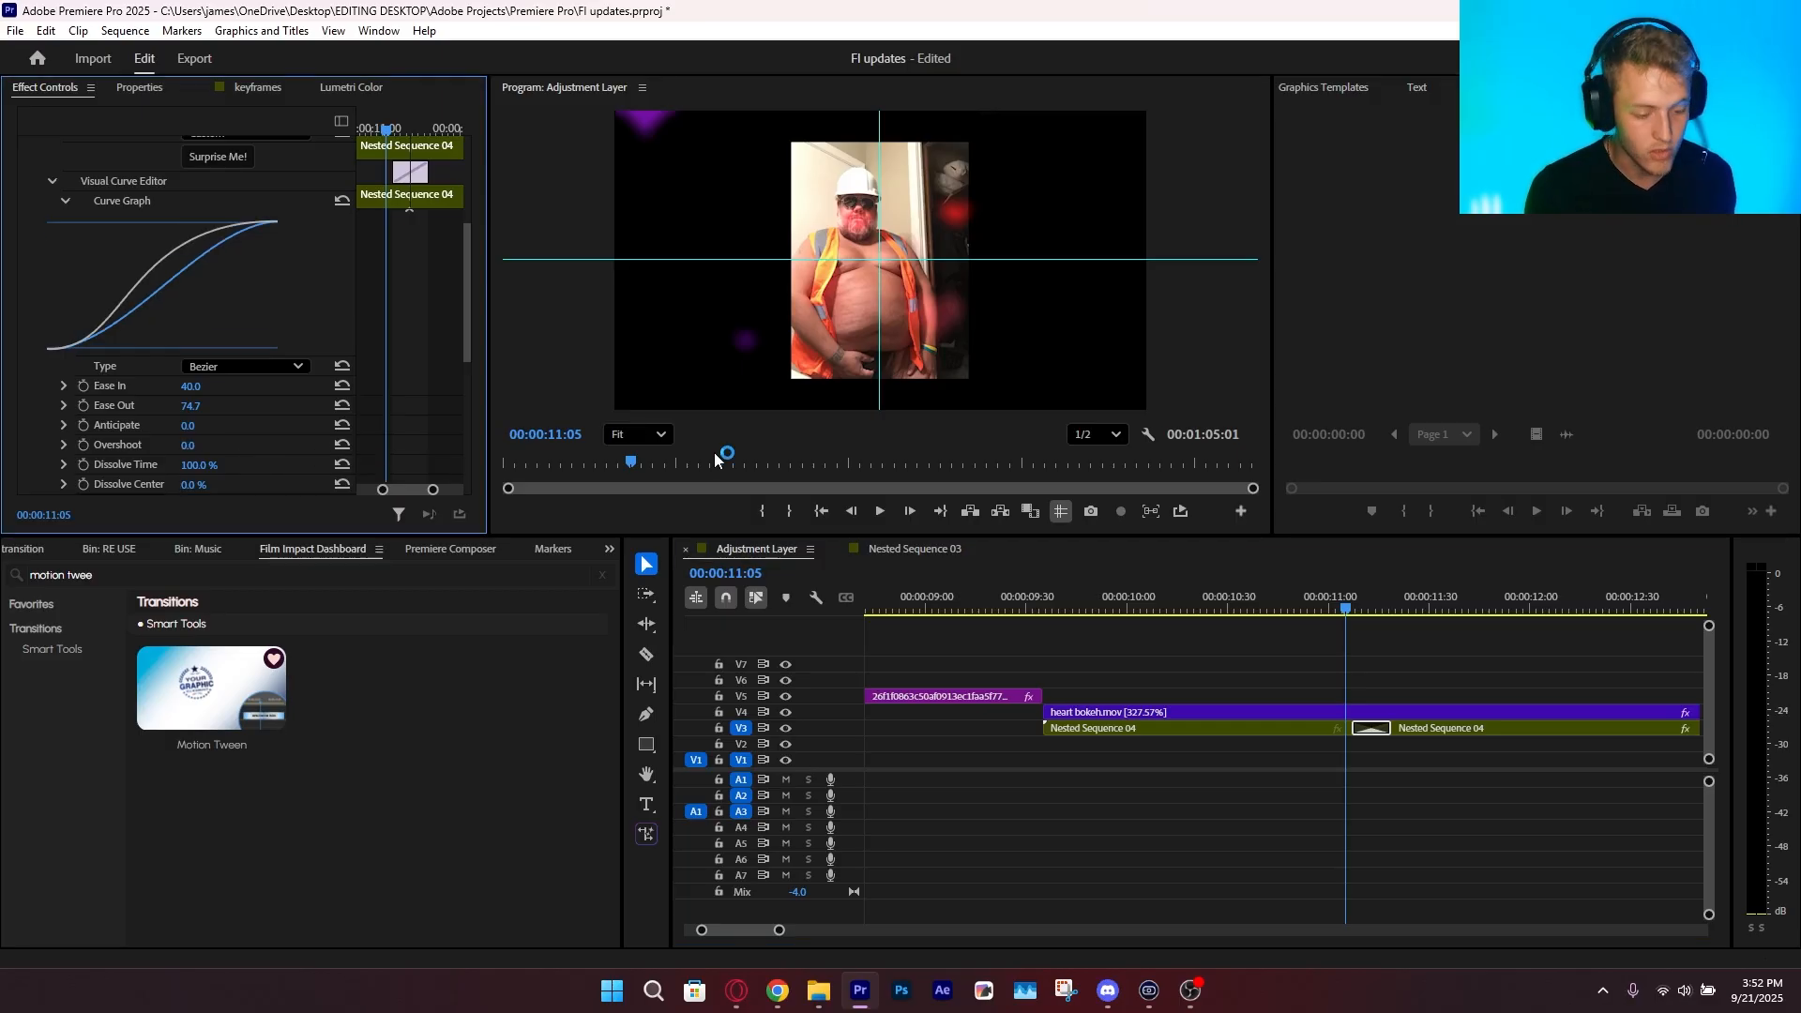
click(1328, 601)
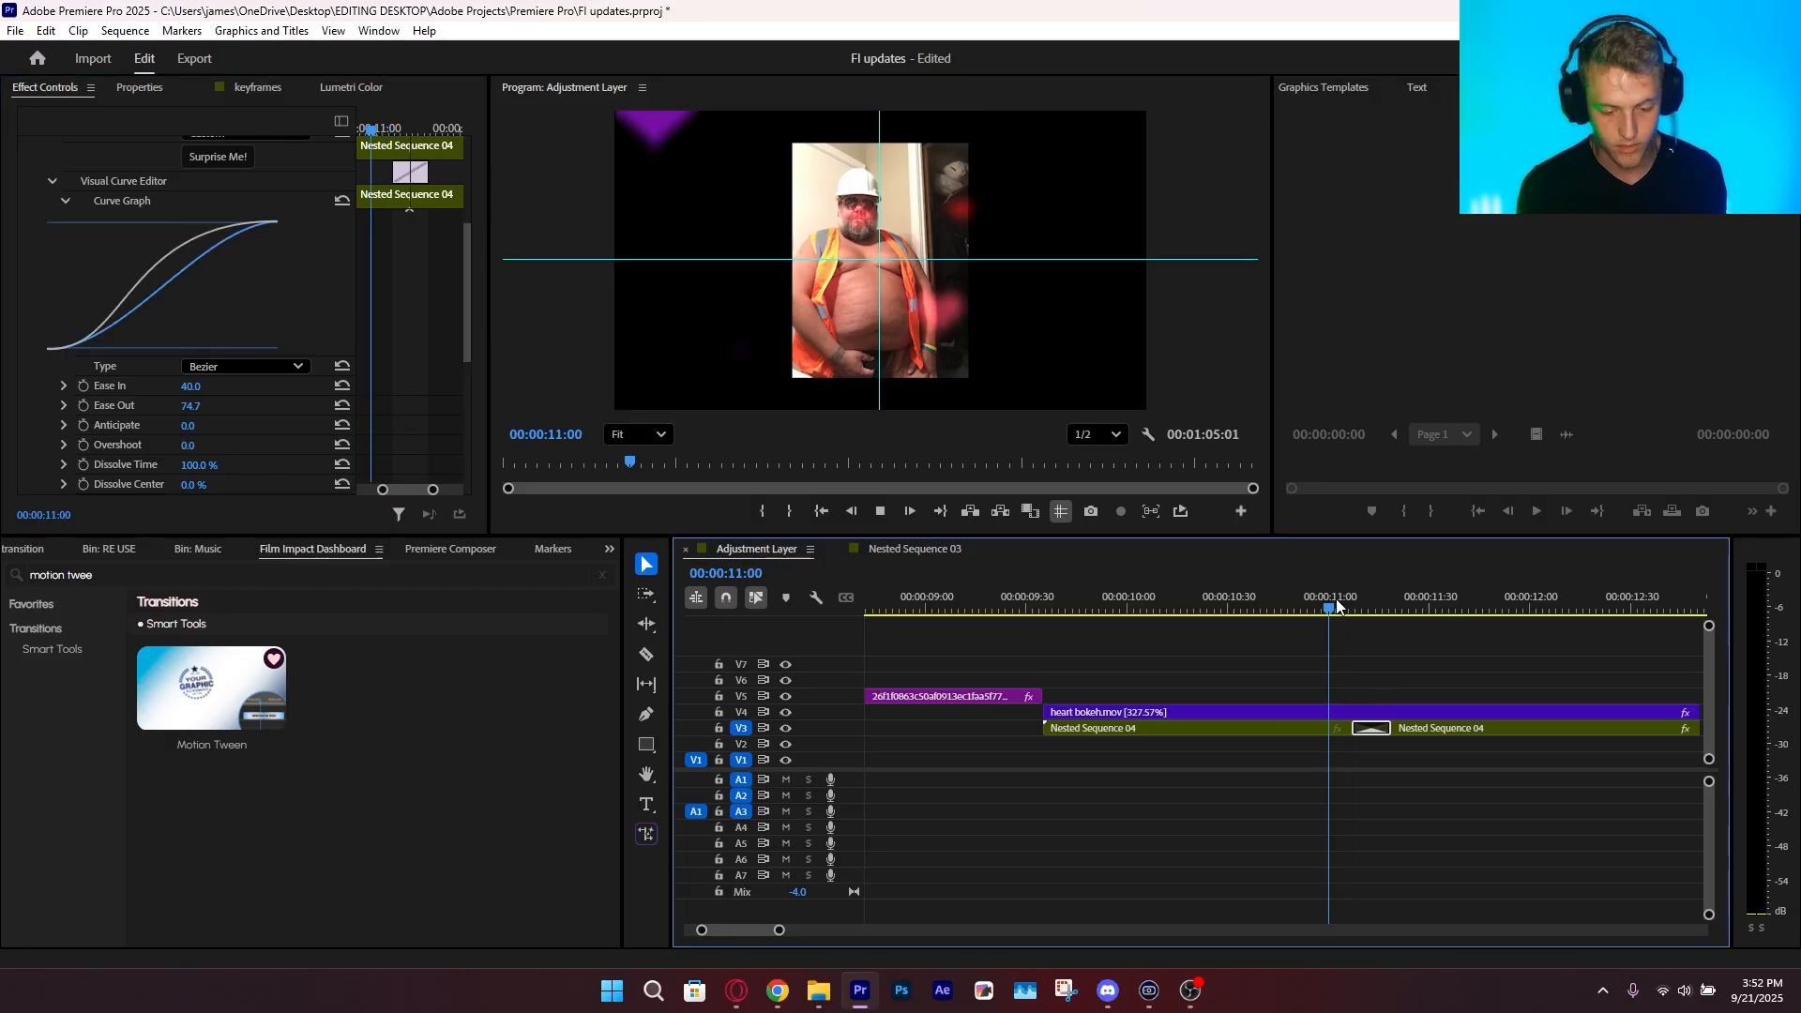
key(space)
click(1341, 600)
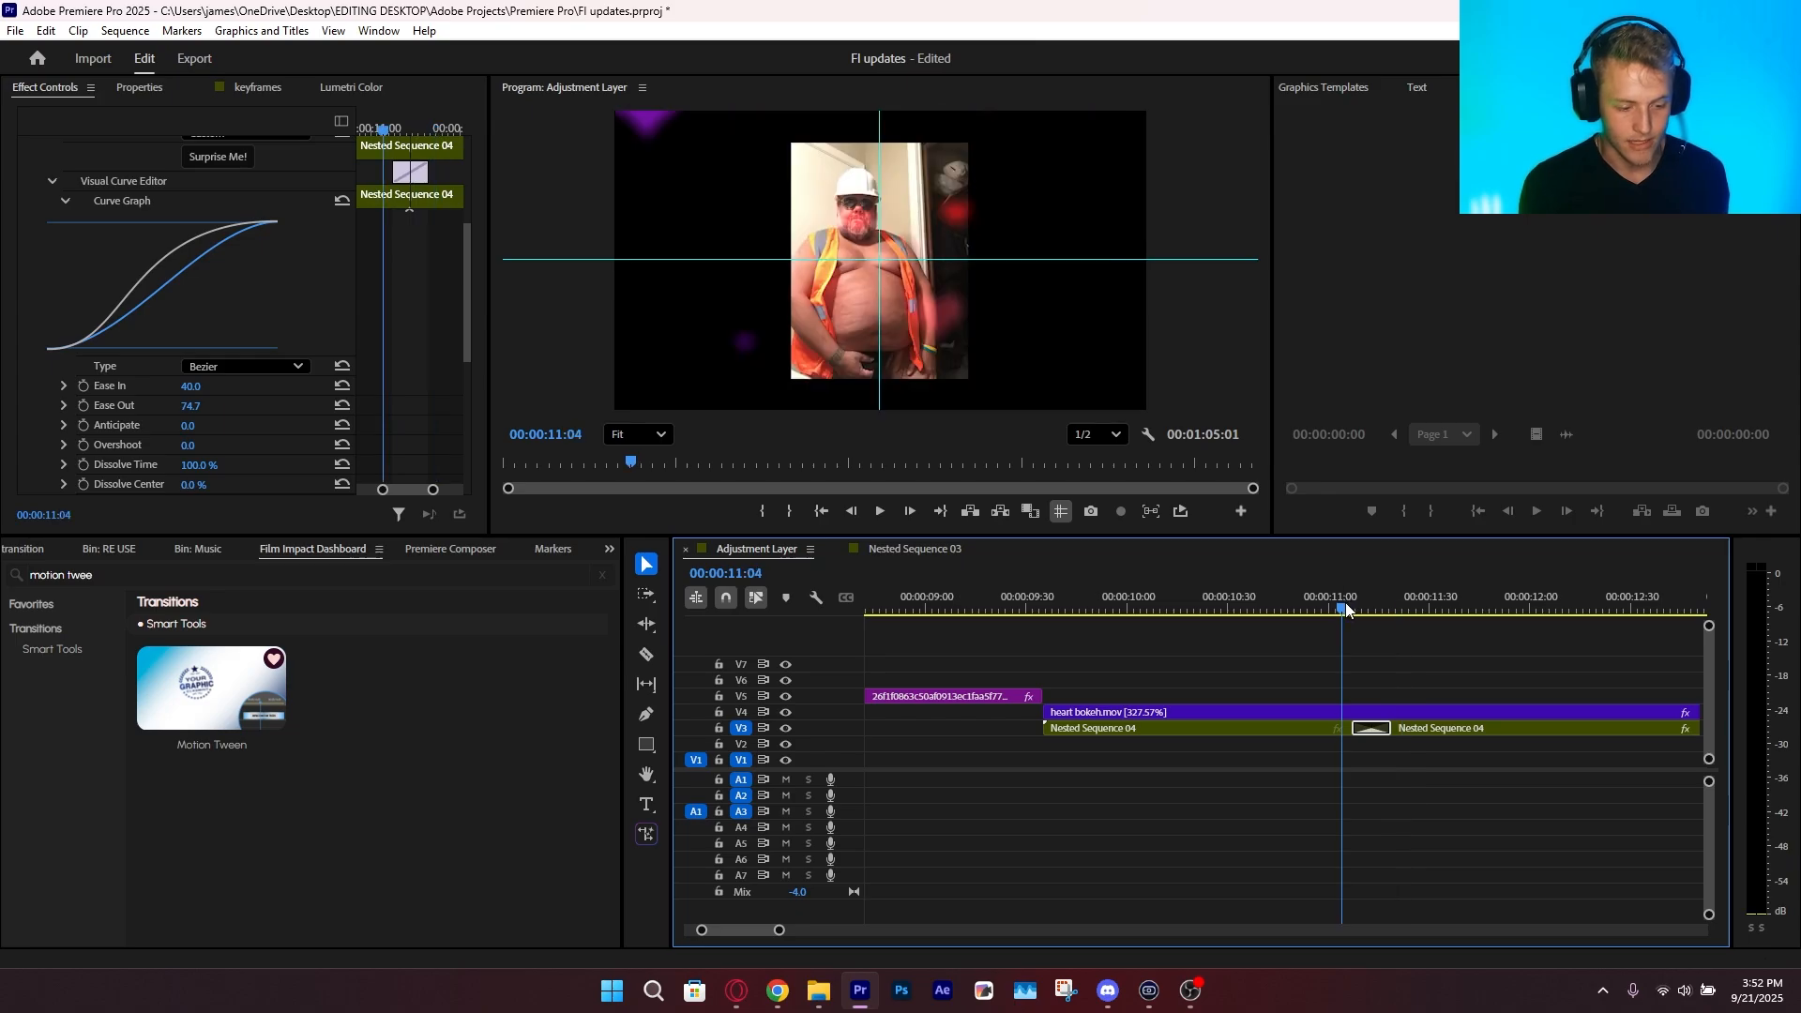
key(space)
click(1349, 604)
key(space)
click(1349, 604)
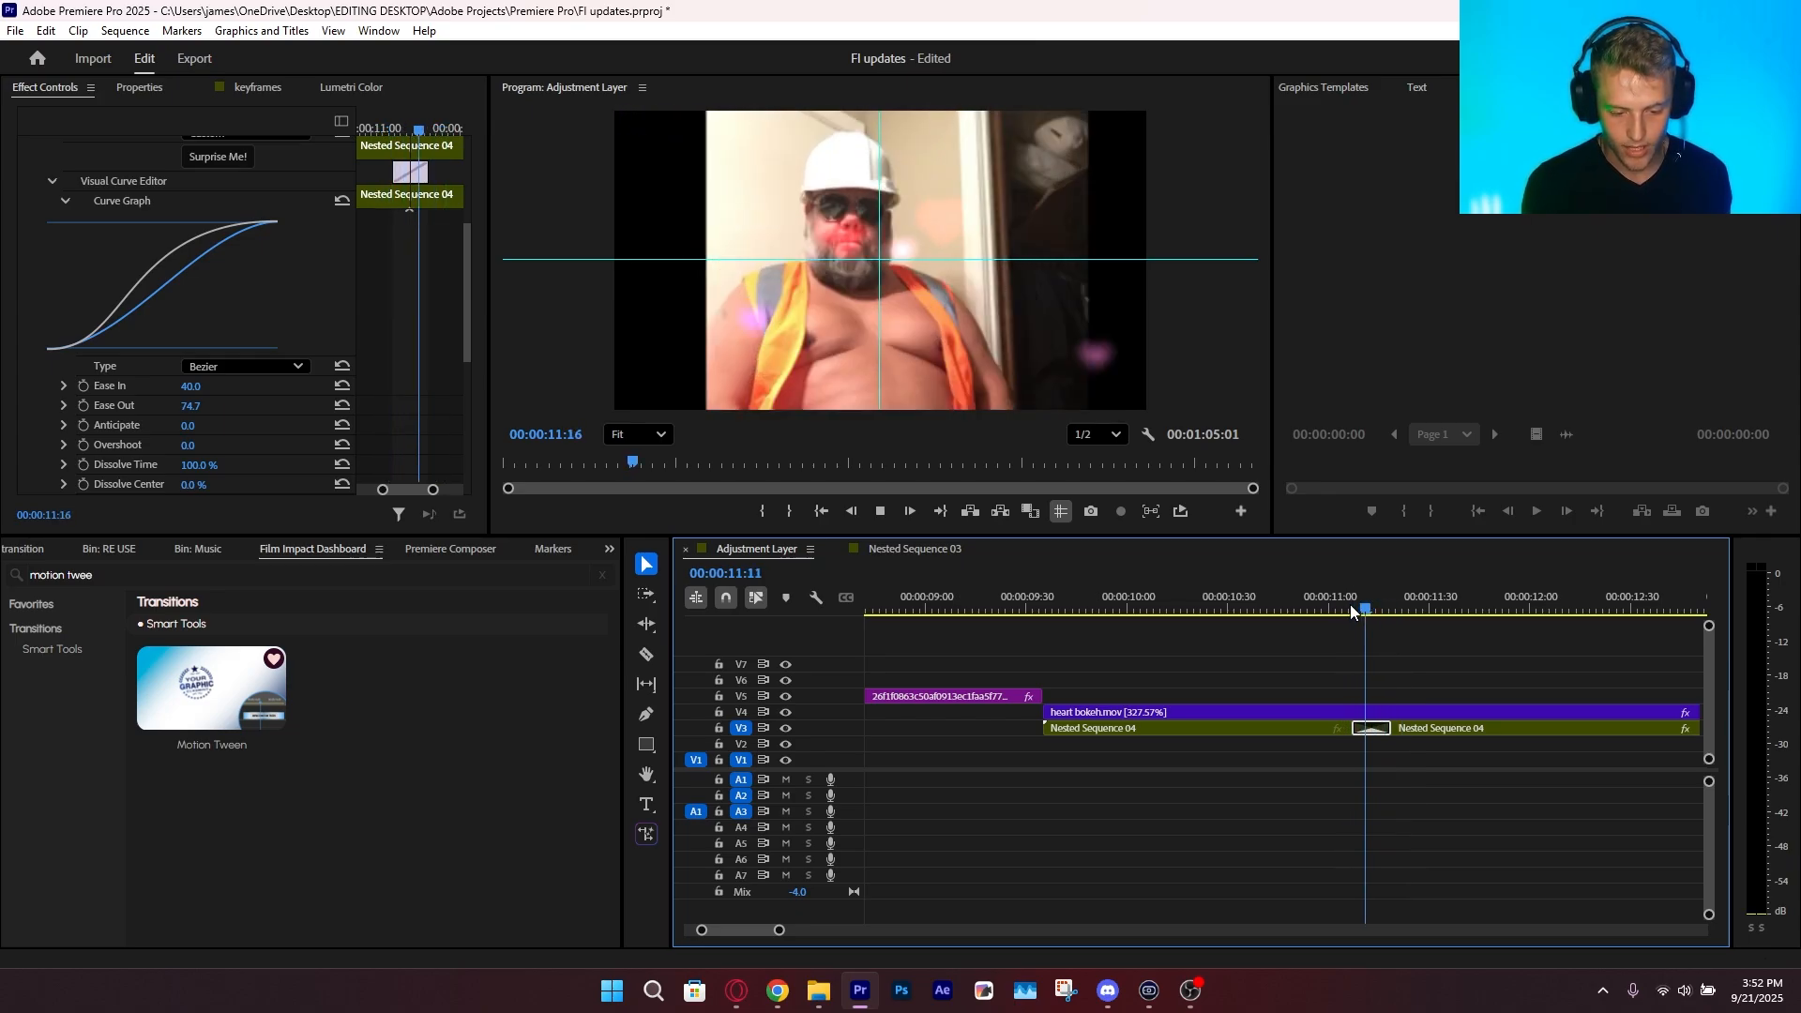
click(1349, 604)
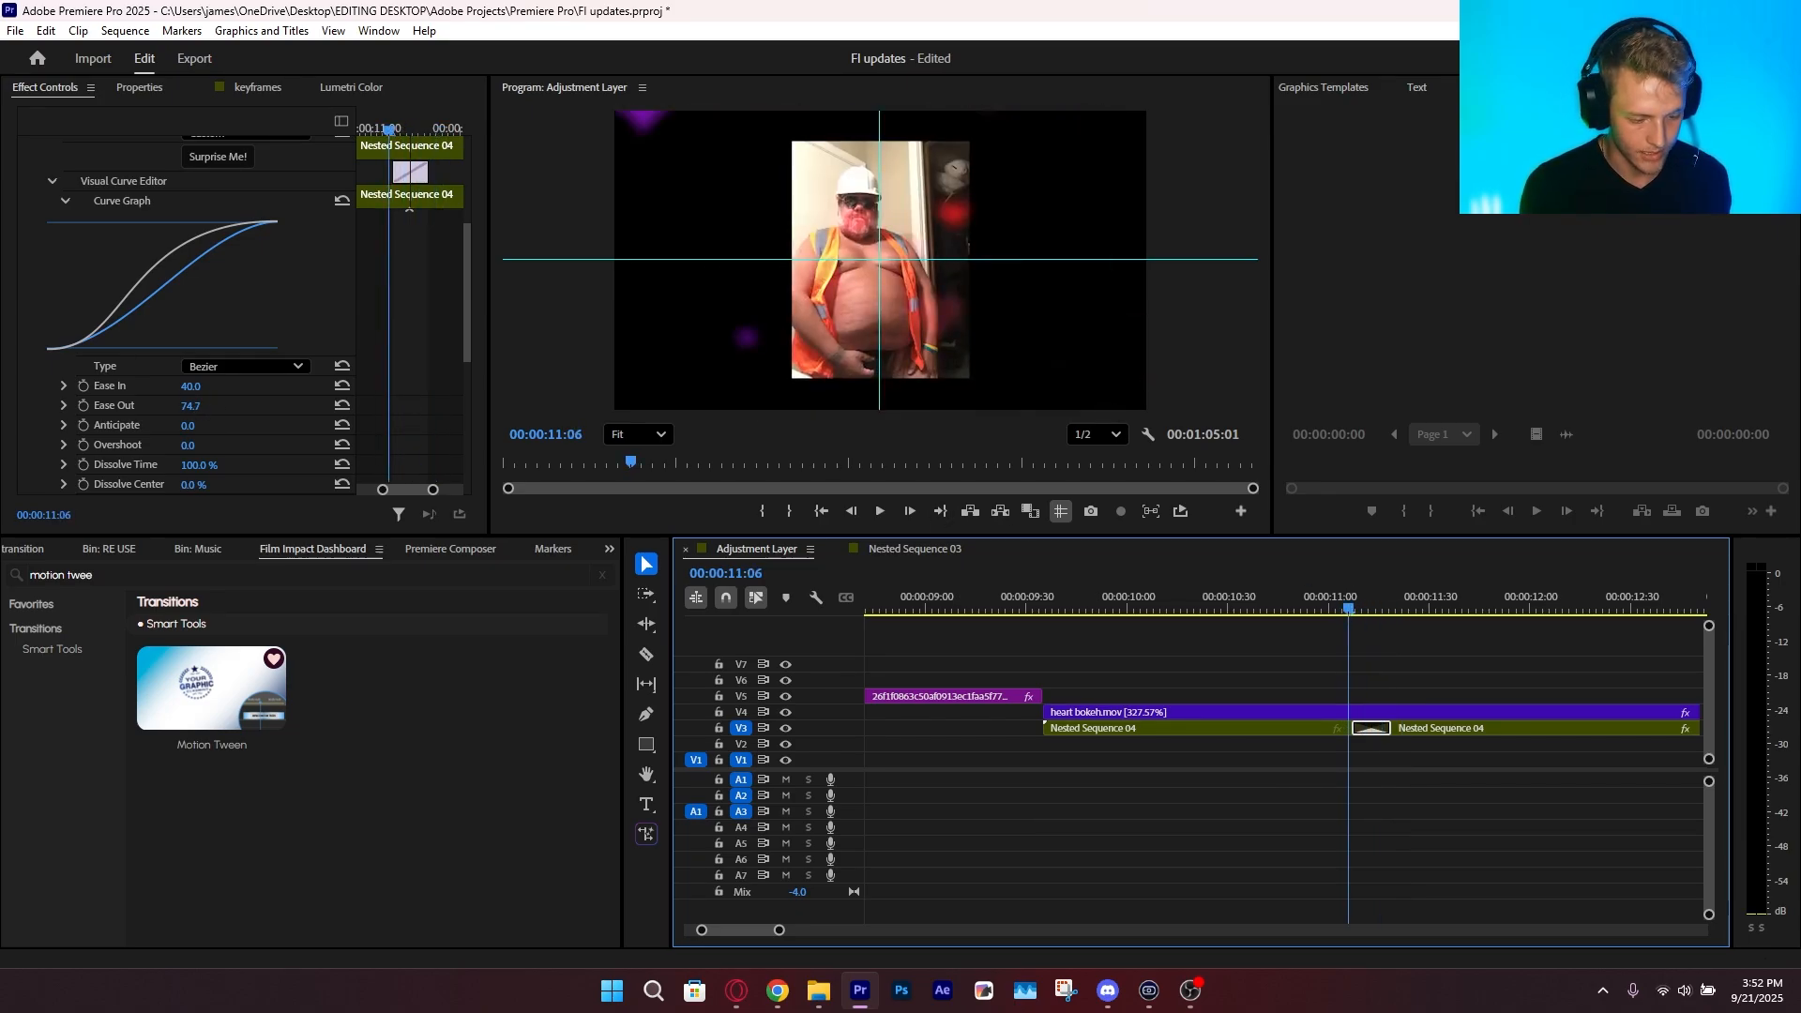
Set the transition's Ease Out to 96.8, check a frame inside the transition and save the project
drag(190, 406, 211, 405)
mouse_move(1362, 605)
mouse_down()
mouse_move(1342, 583)
mouse_move(1364, 589)
mouse_up()
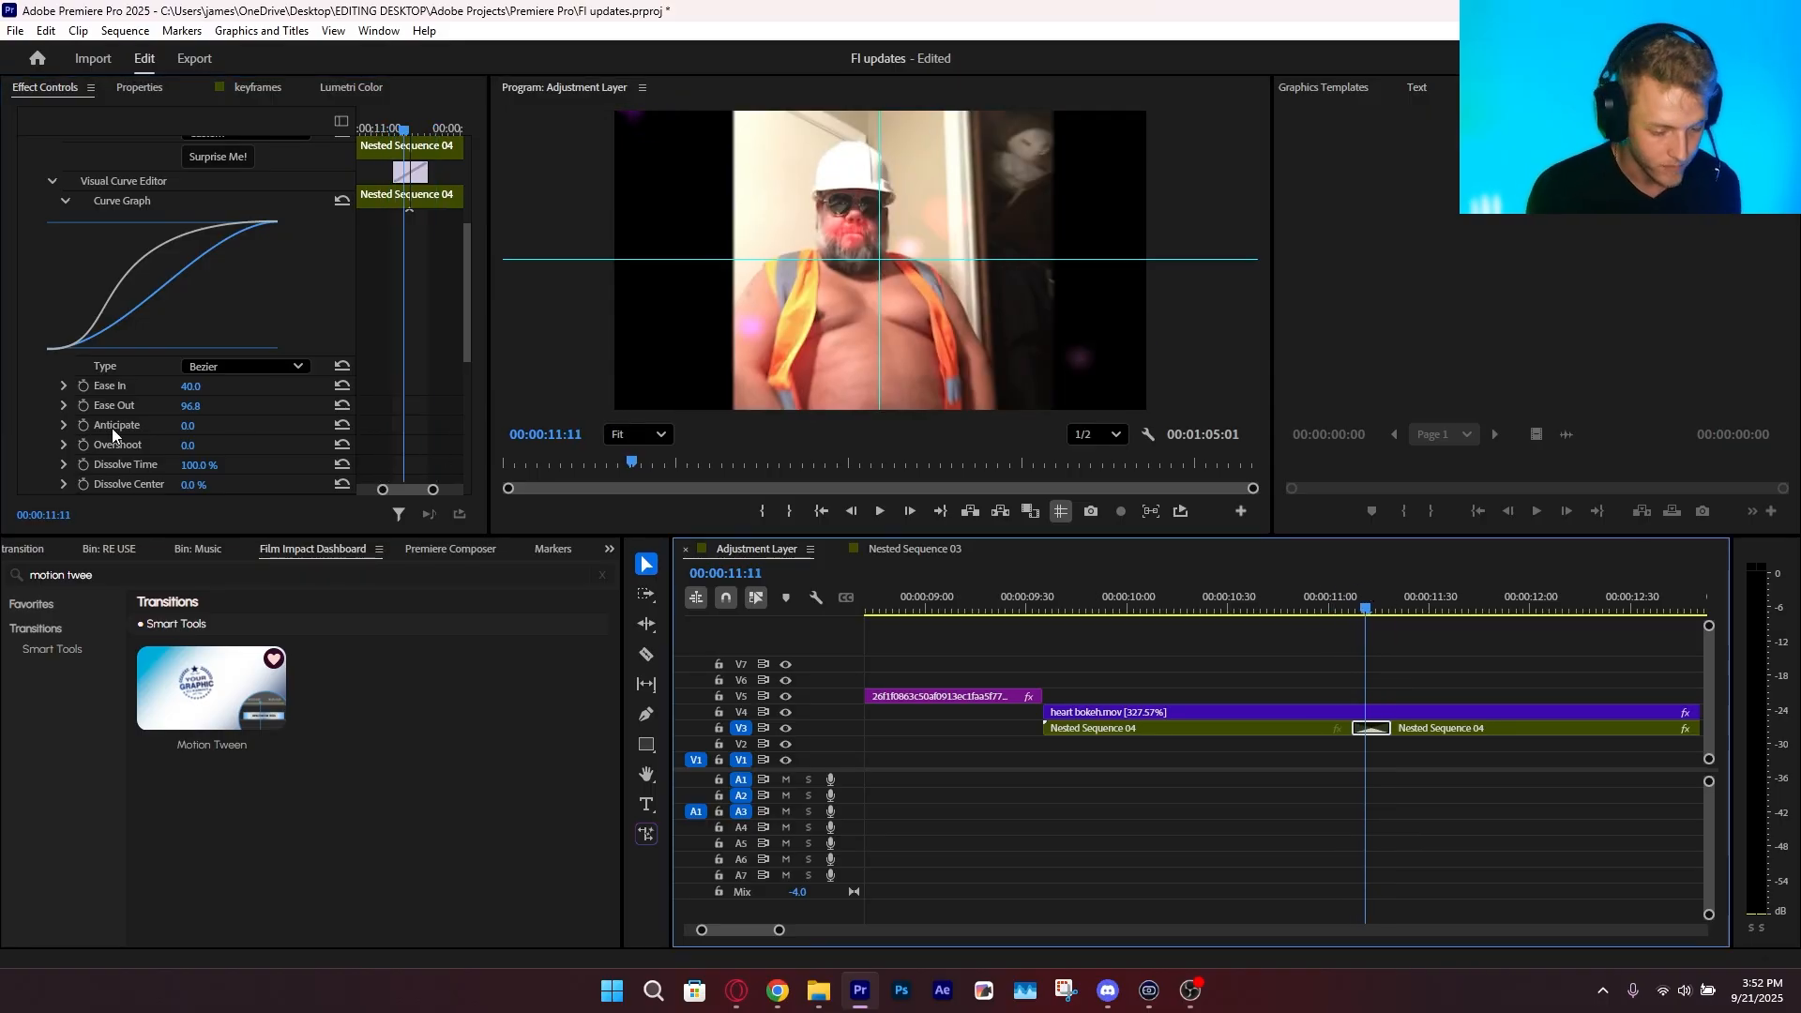
key(ctrl+s)
Set Motion Blur to 100 in the transition's FI Motion Blur Engine and play back the result
scroll(163, 448, down, 5)
drag(186, 403, 780, 431)
key(space)
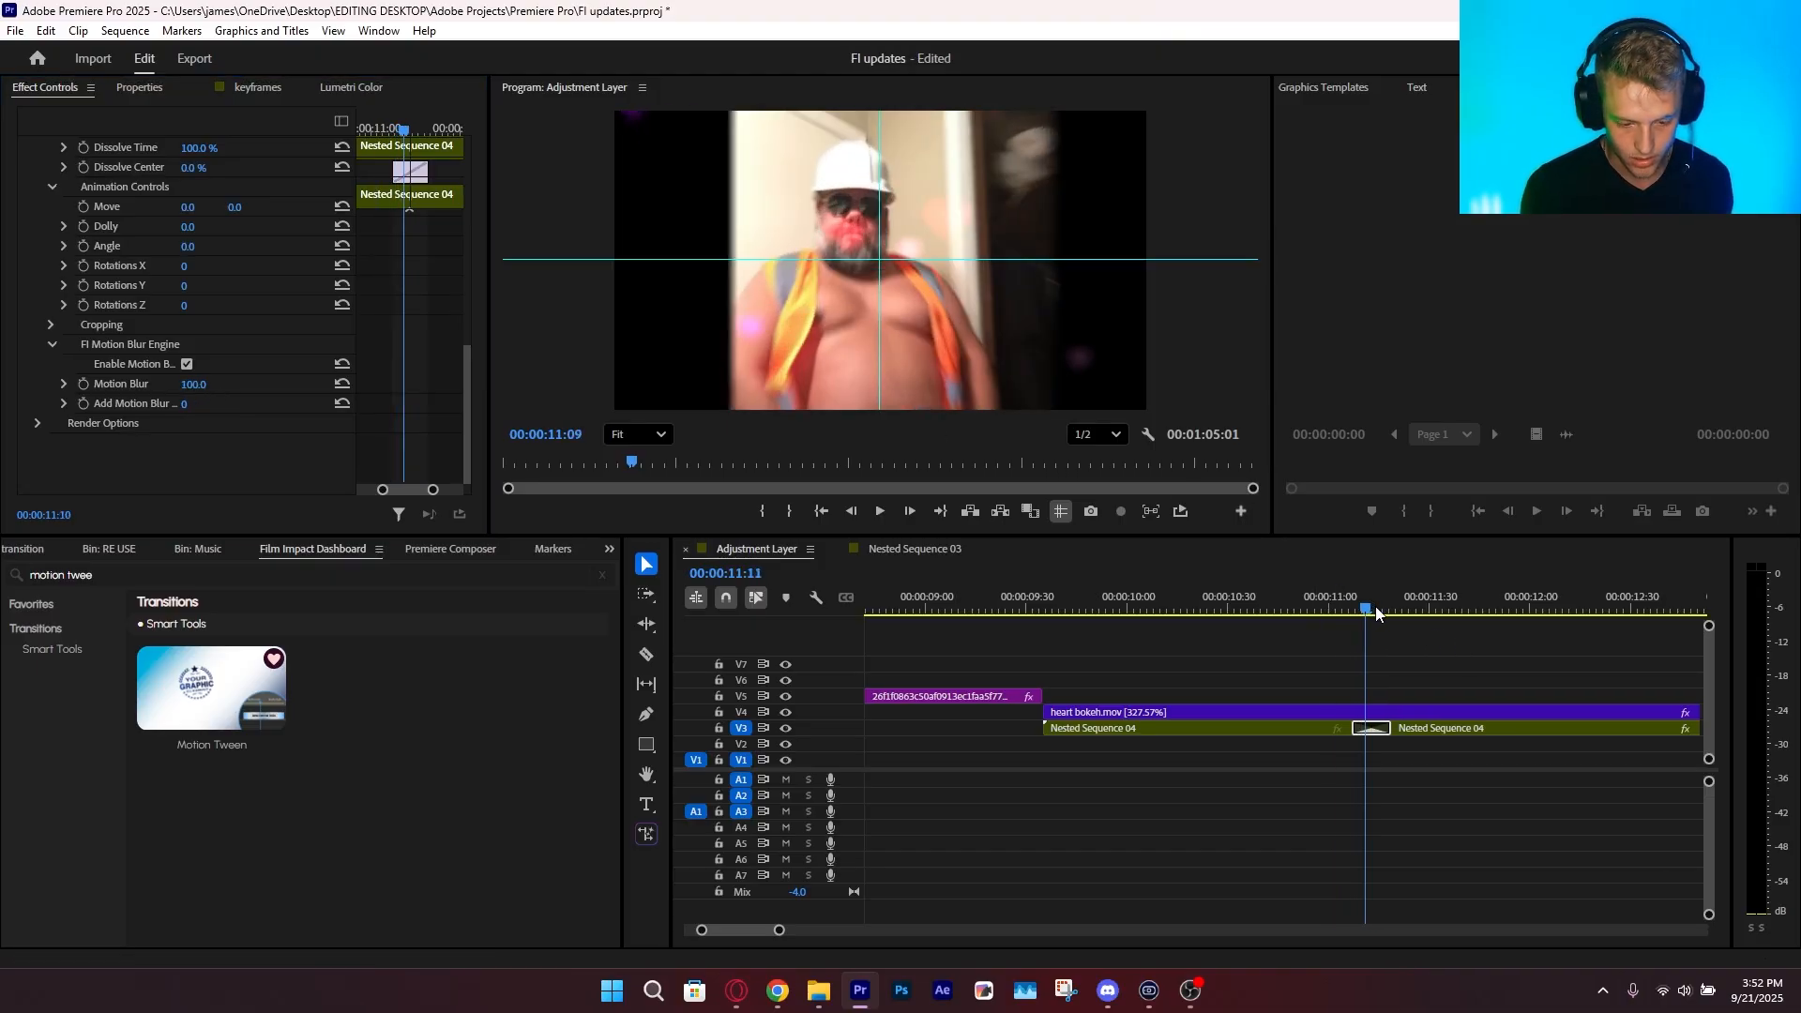
Play back the motion-blurred zoom from just before the Motion Tween transition and save the project
click(1343, 591)
key(ctrl+s)
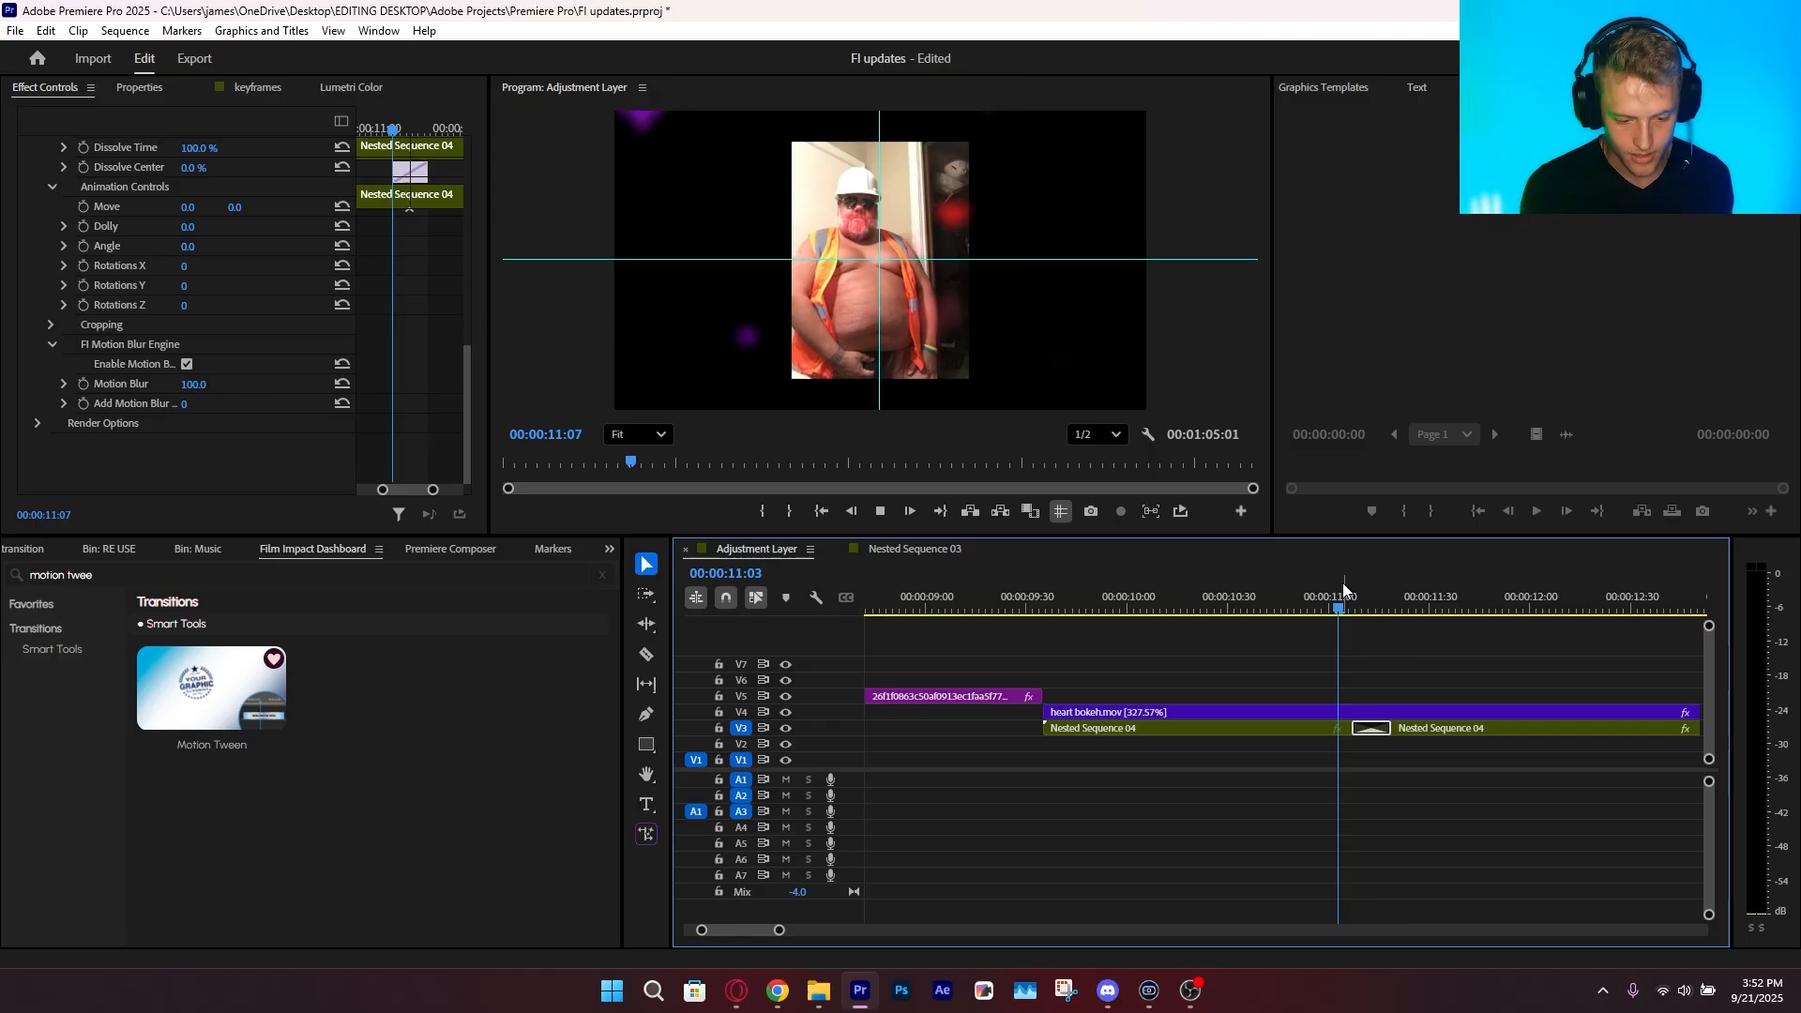
click(1369, 728)
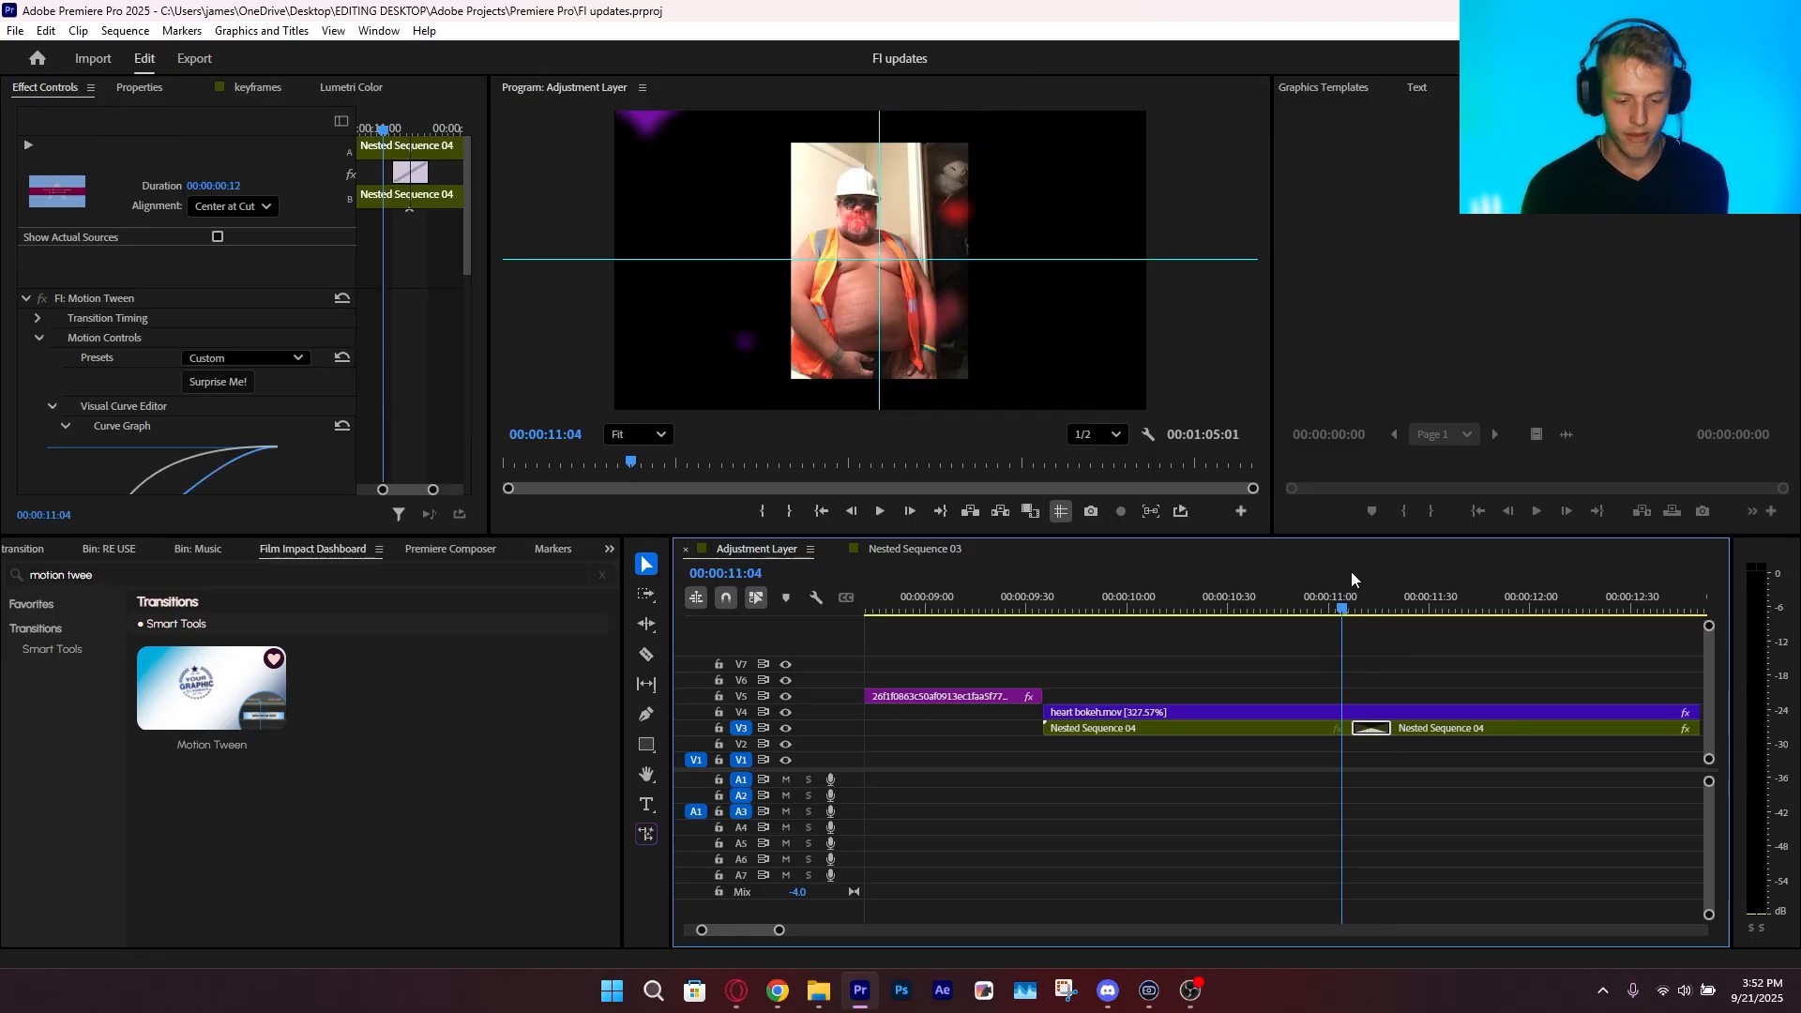
click(1232, 762)
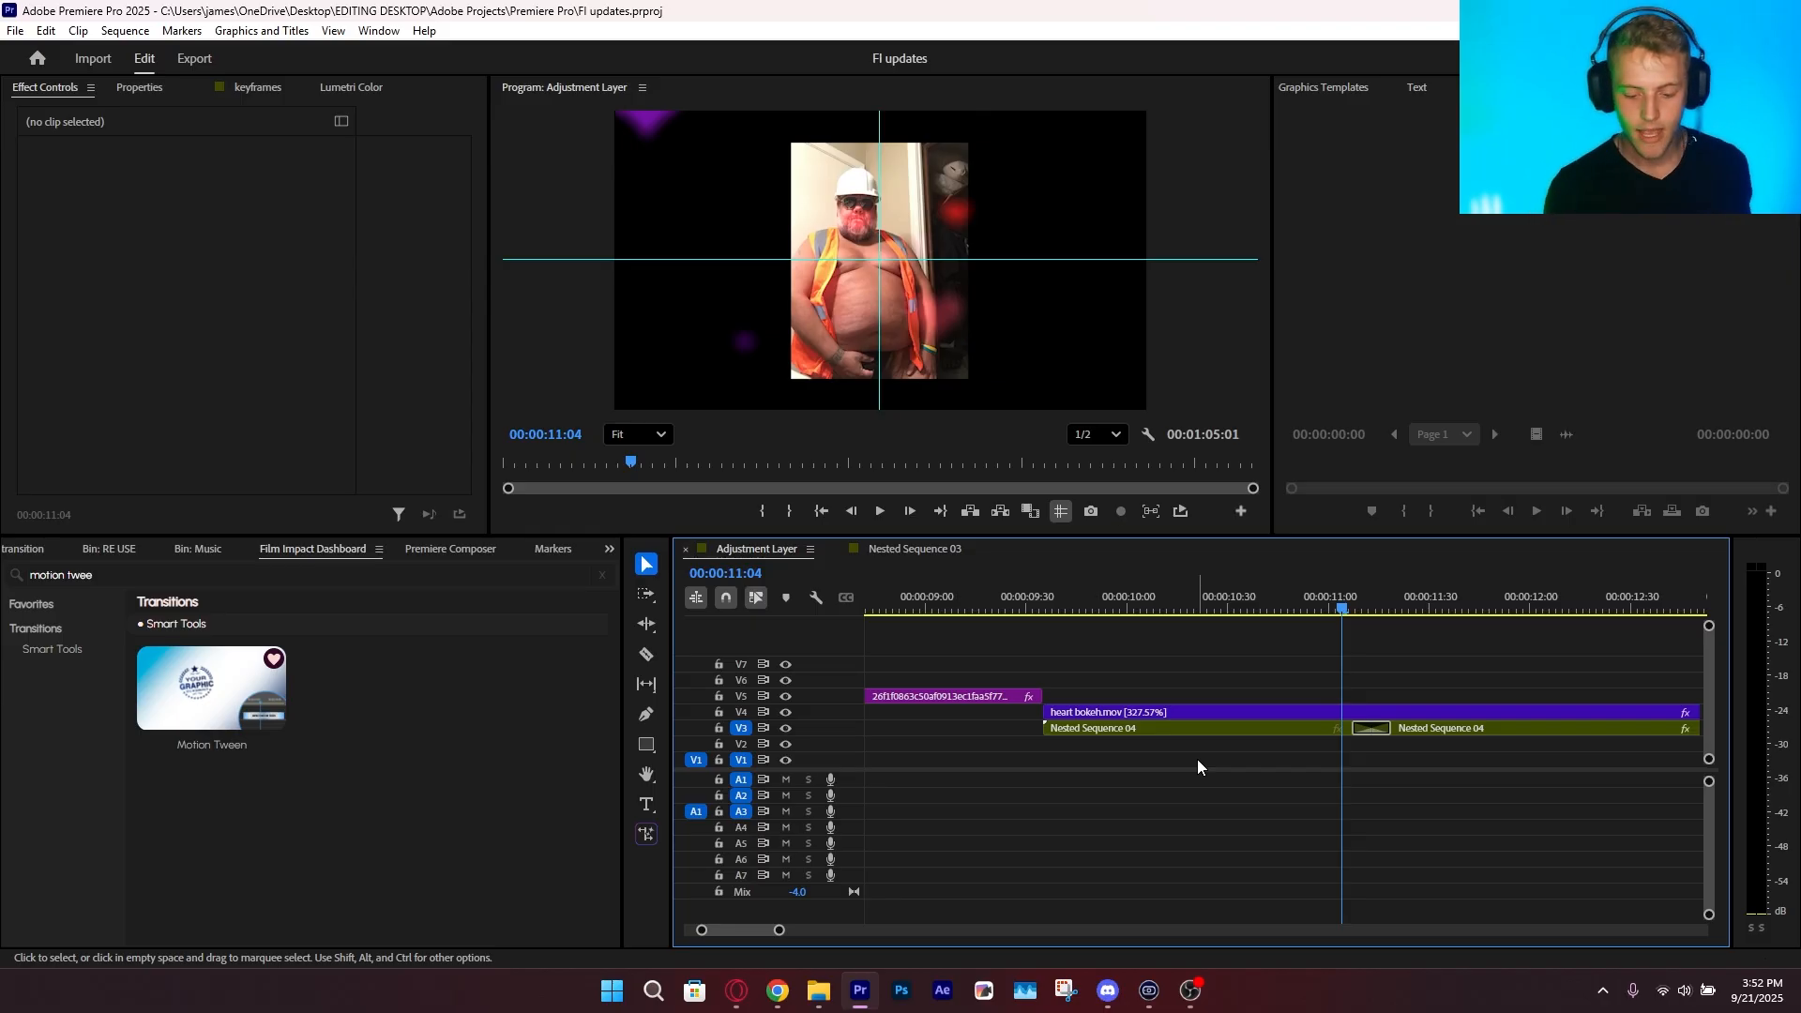
Lengthen the Motion Tween transition between the two Nested Sequence 04 clips to 24 frames
click(1370, 728)
click(1337, 586)
drag(1340, 585, 1358, 628)
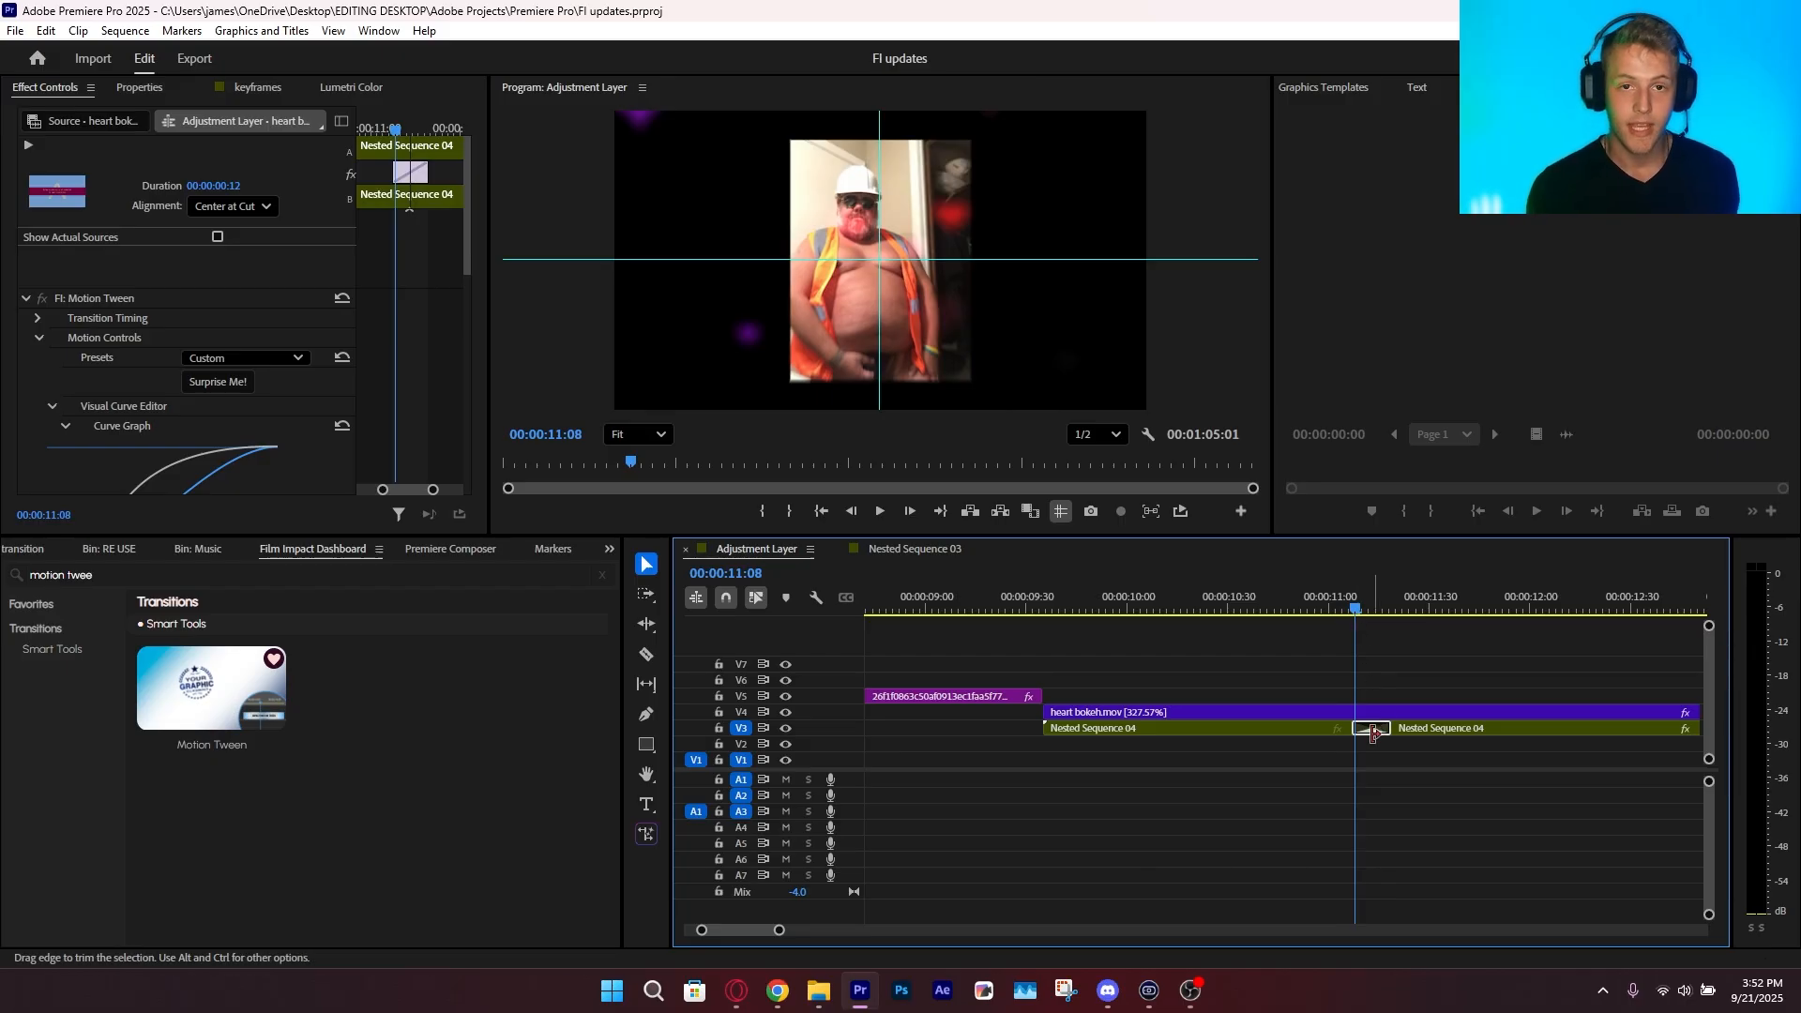
mouse_move(1386, 728)
mouse_down()
mouse_move(1438, 737)
mouse_move(1387, 734)
mouse_move(1410, 730)
mouse_up()
Play back the lengthened Motion Tween zoom several times from just before the transition
click(1332, 612)
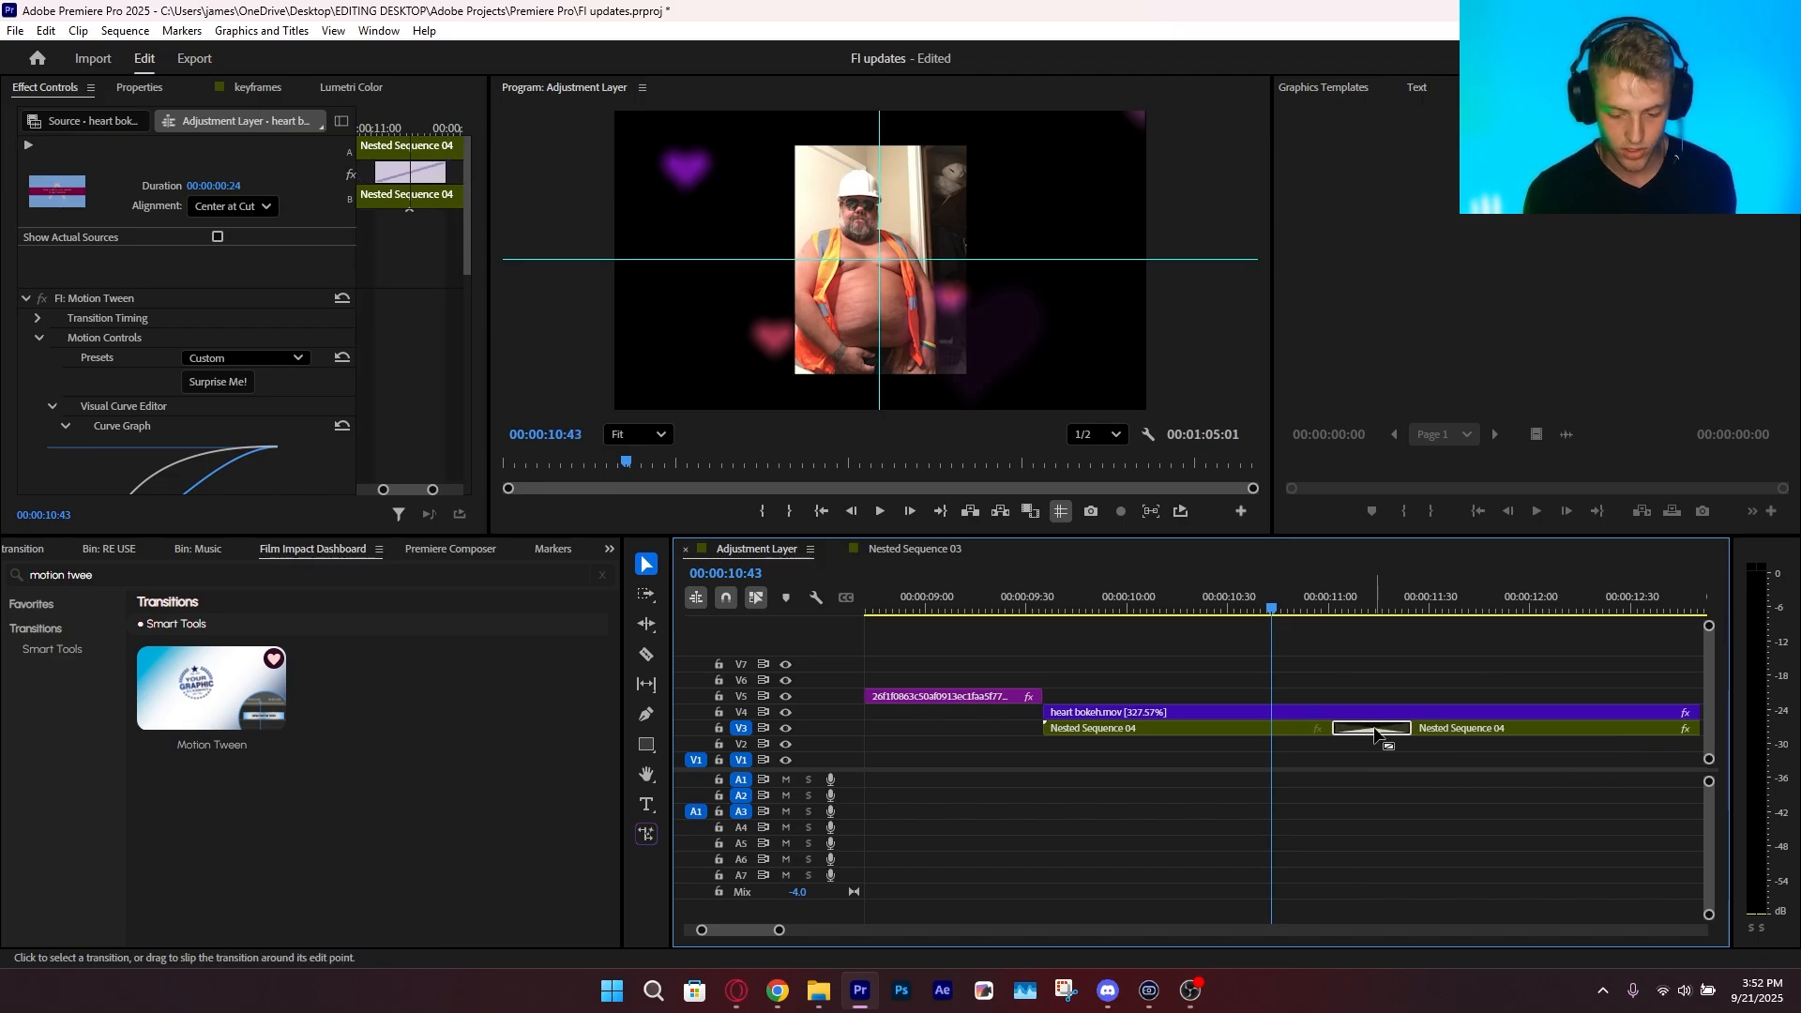
drag(1380, 609, 1308, 684)
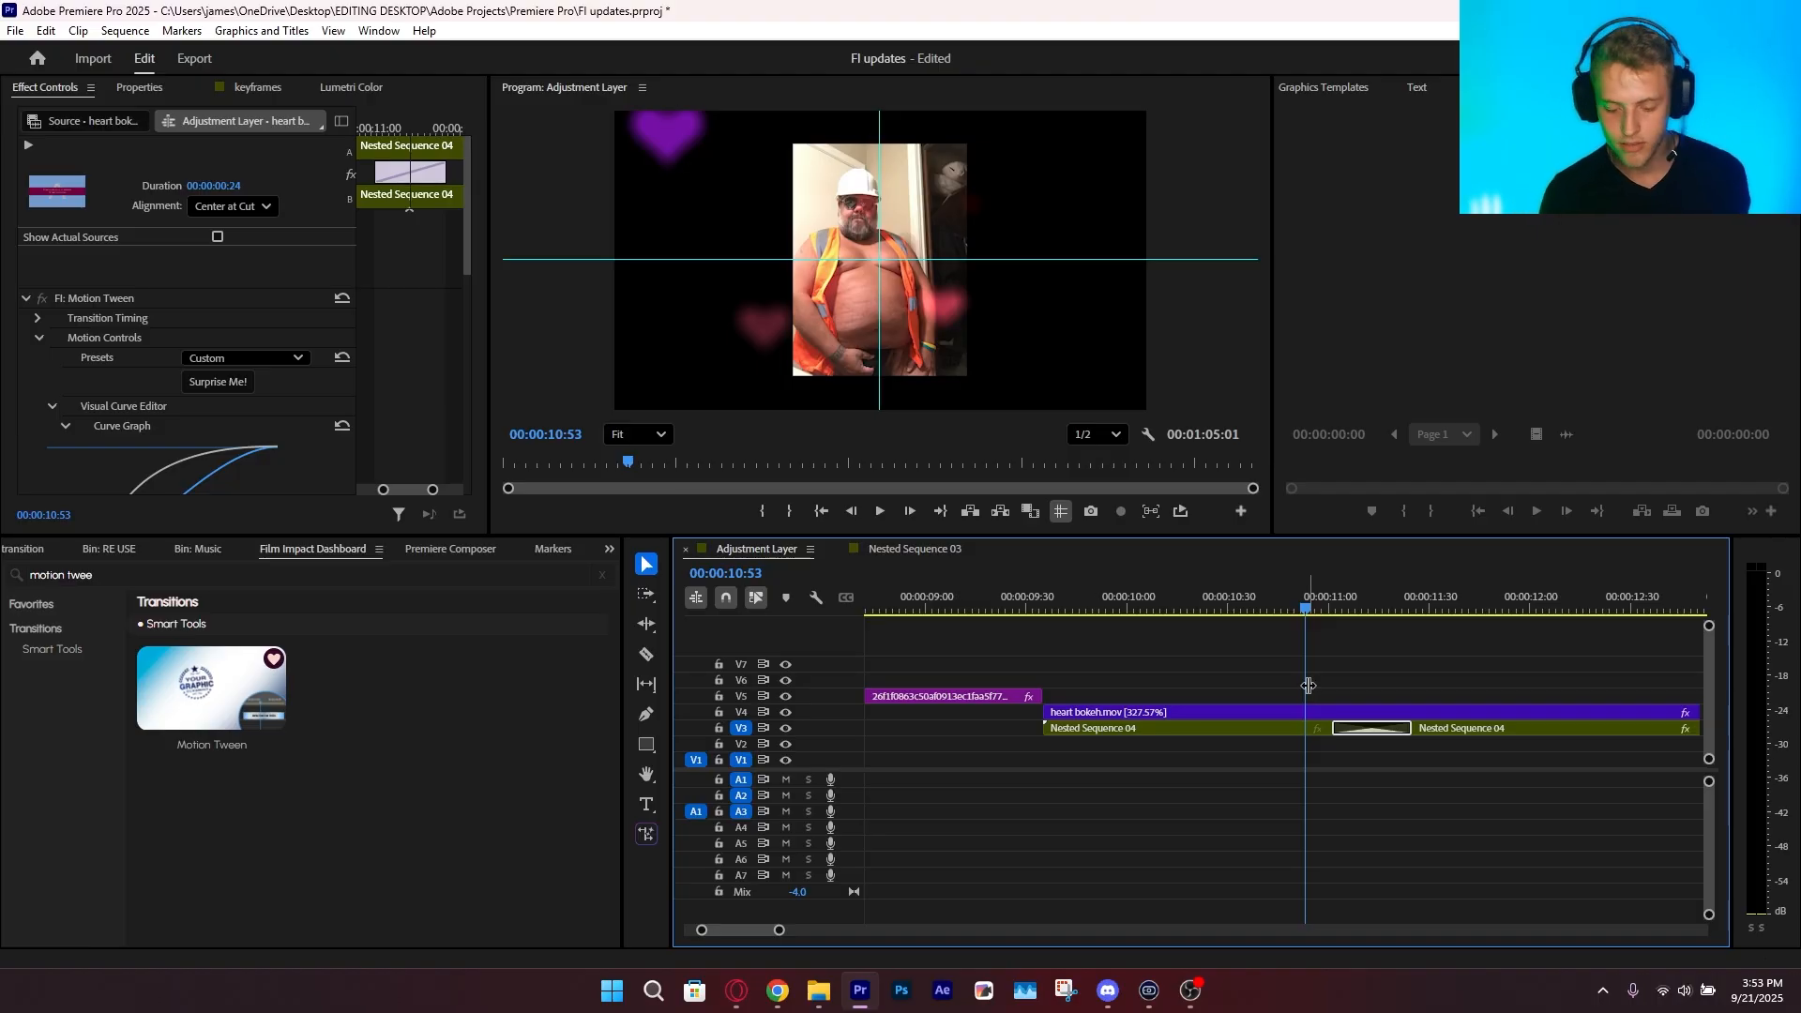
key(space)
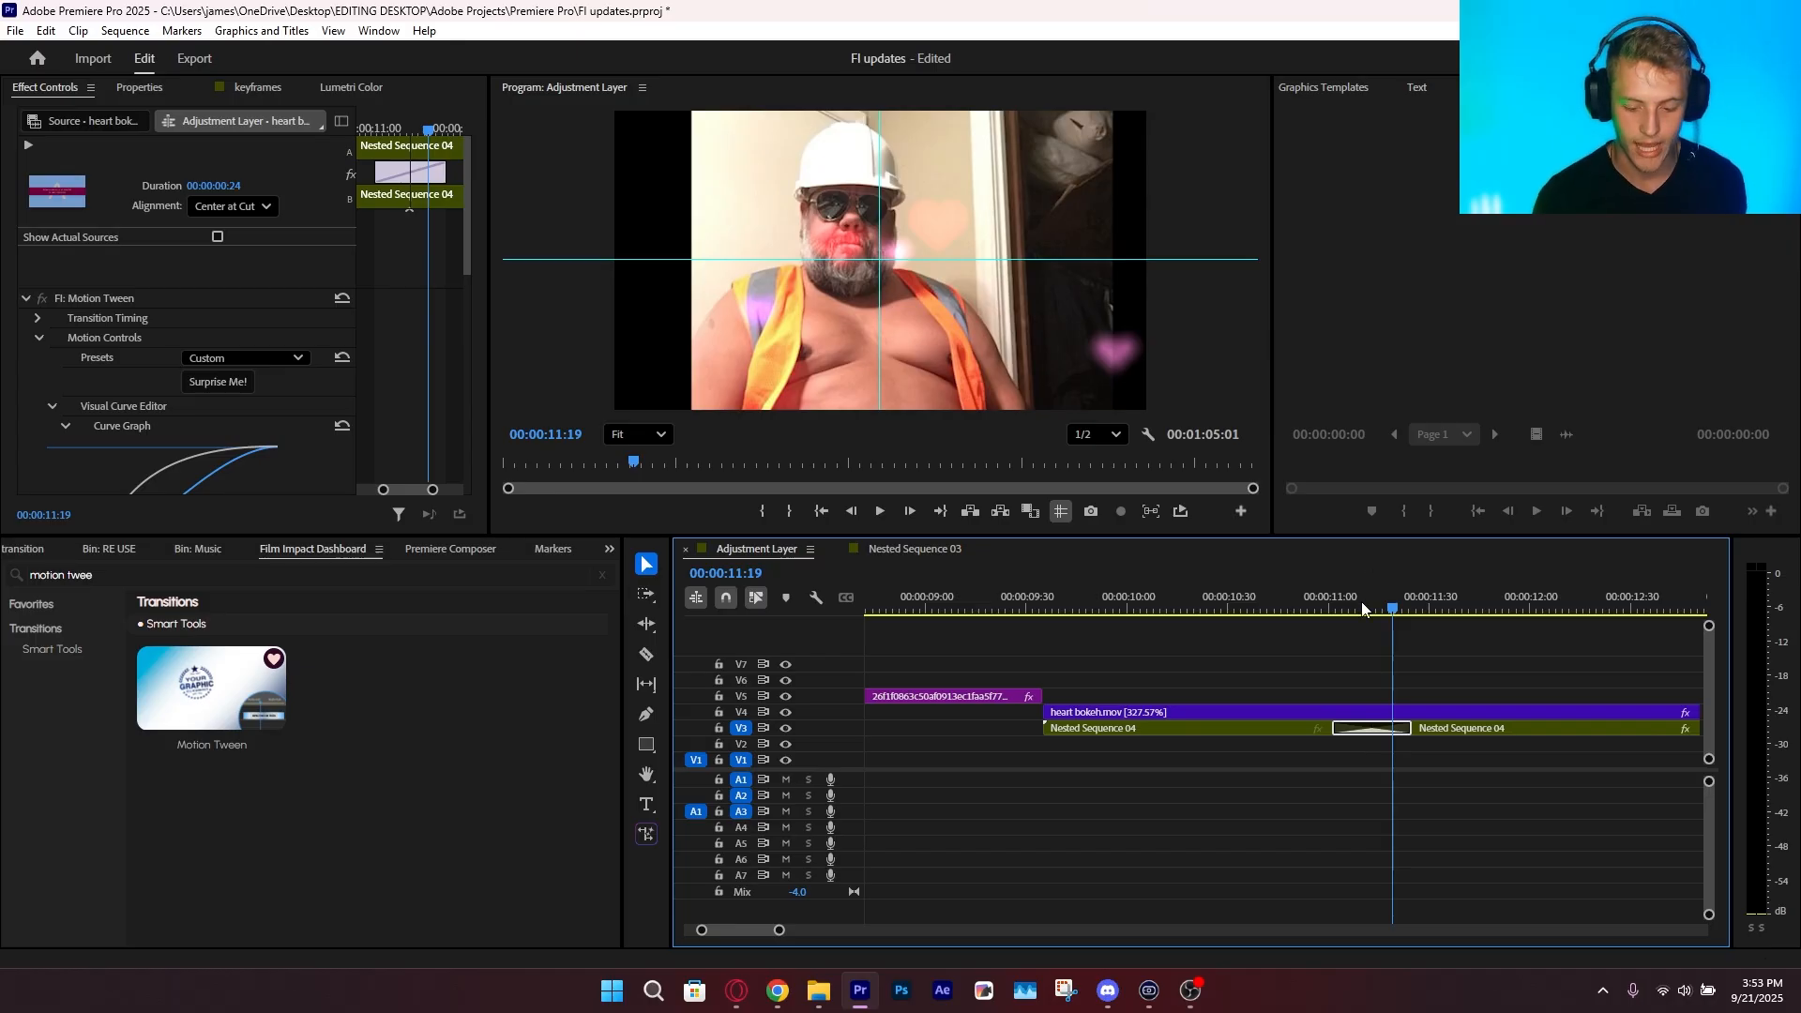
click(1334, 603)
key(space)
key(space)
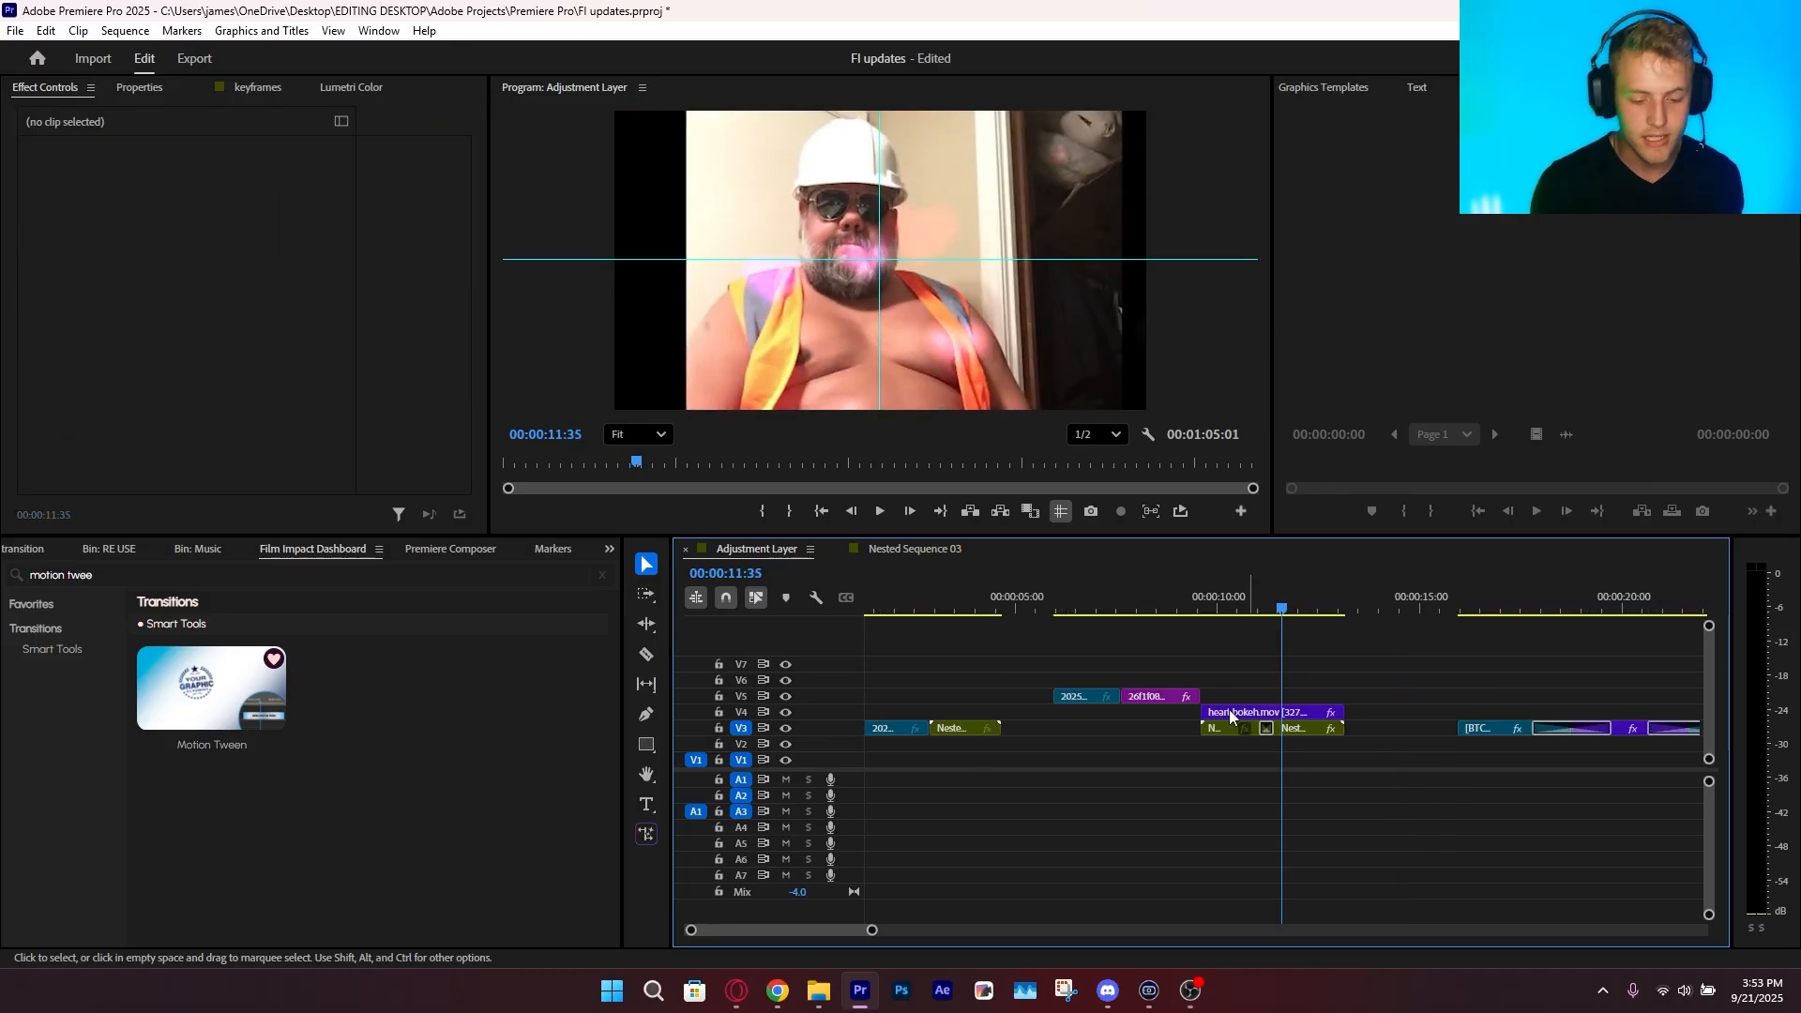
click(1259, 597)
key(space)
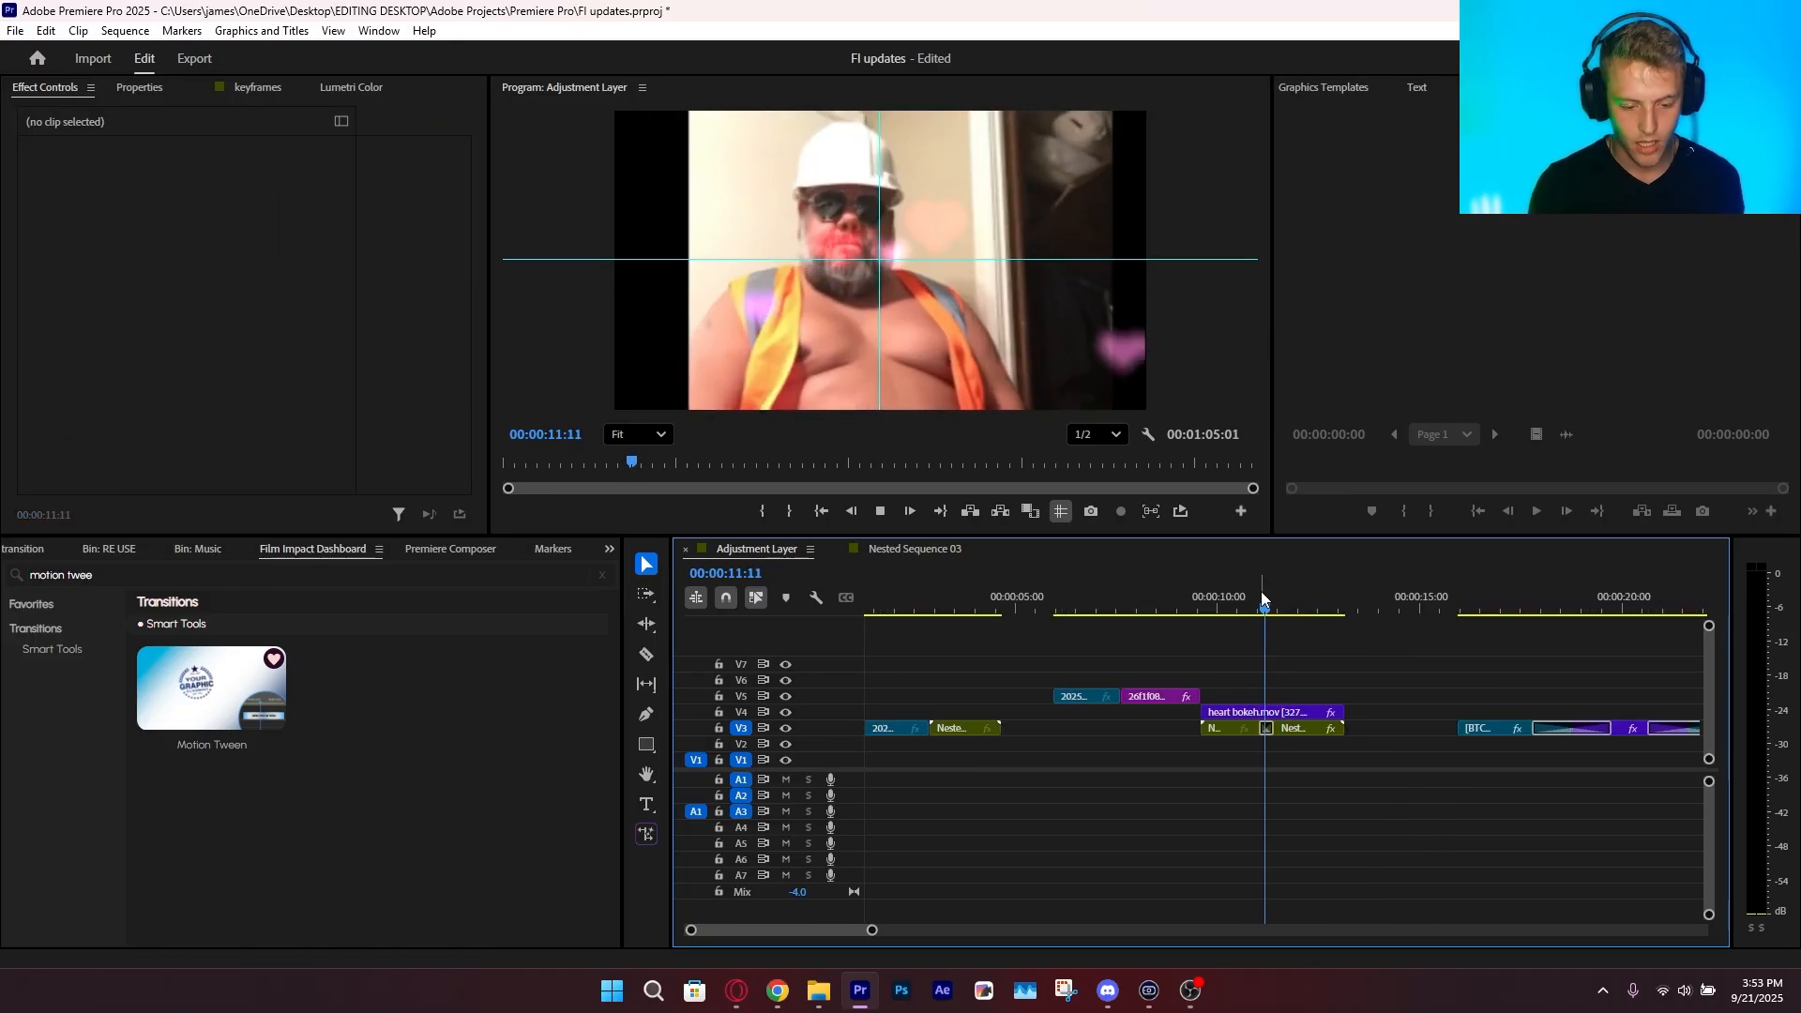
Save the project and preview the transition that follows the car clip at about 17 seconds
drag(1272, 592, 1510, 634)
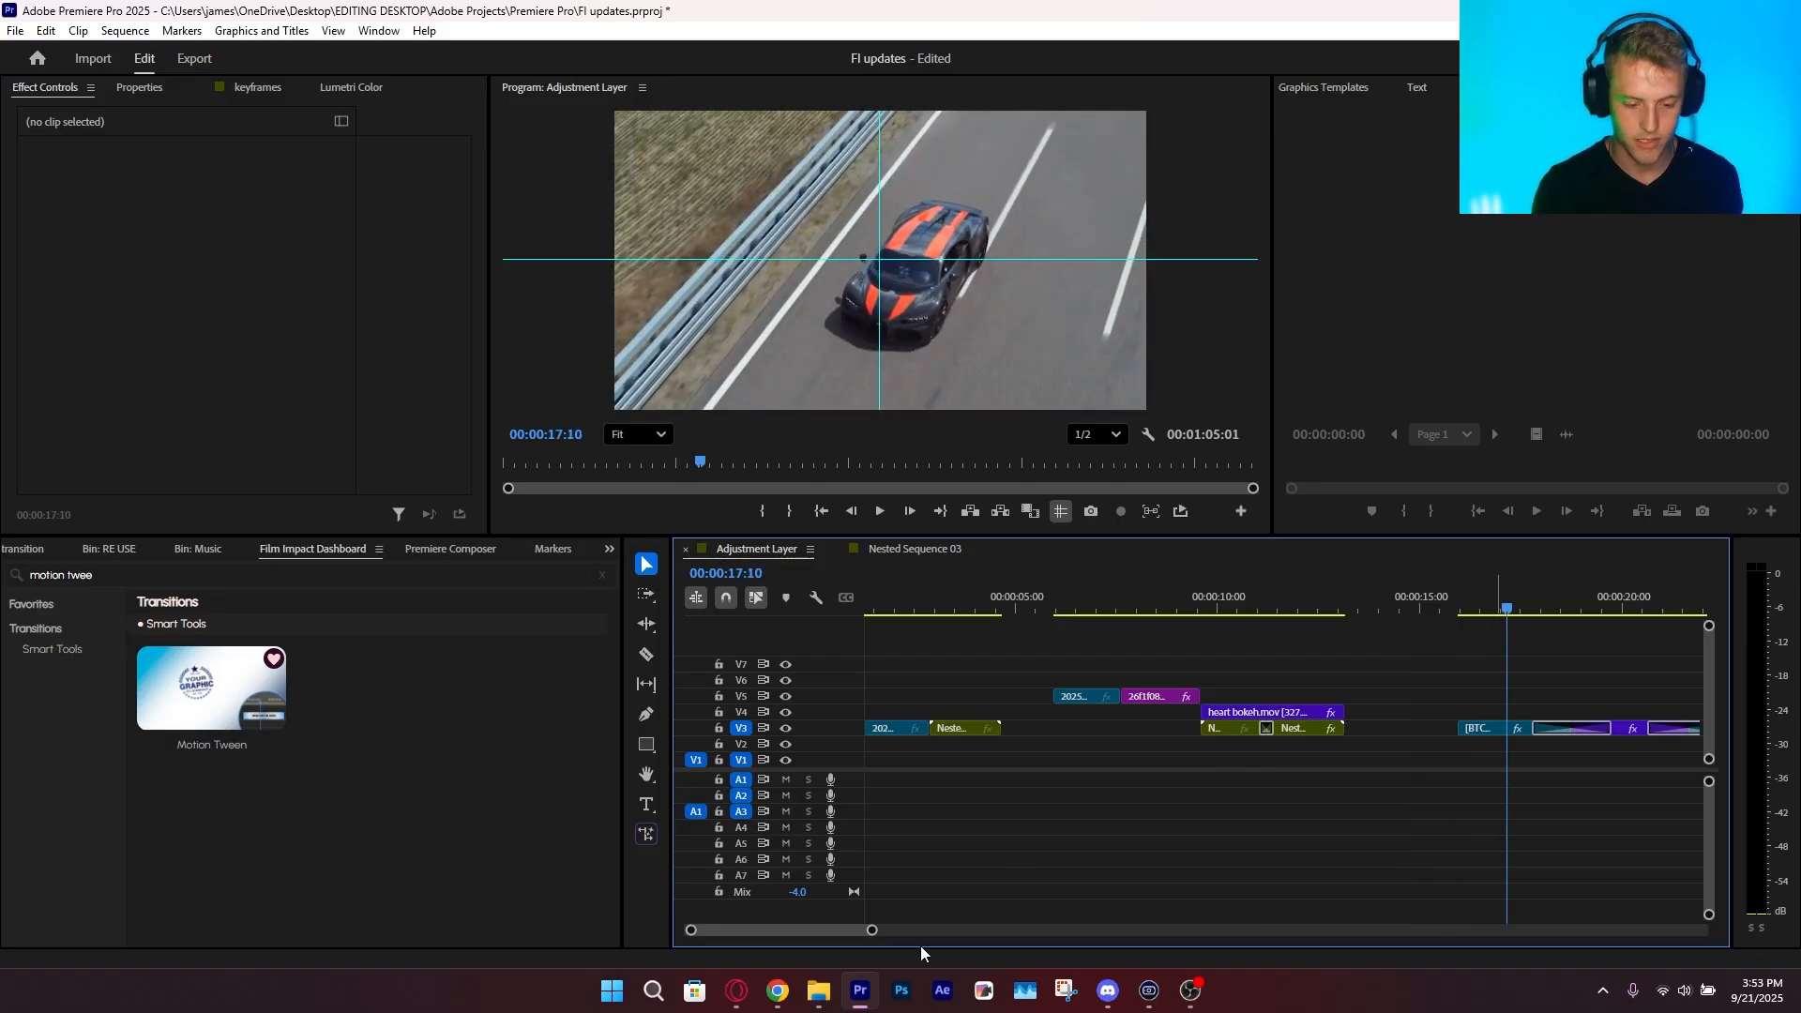
key(ctrl+s)
key(space)
drag(872, 931, 1017, 930)
key(space)
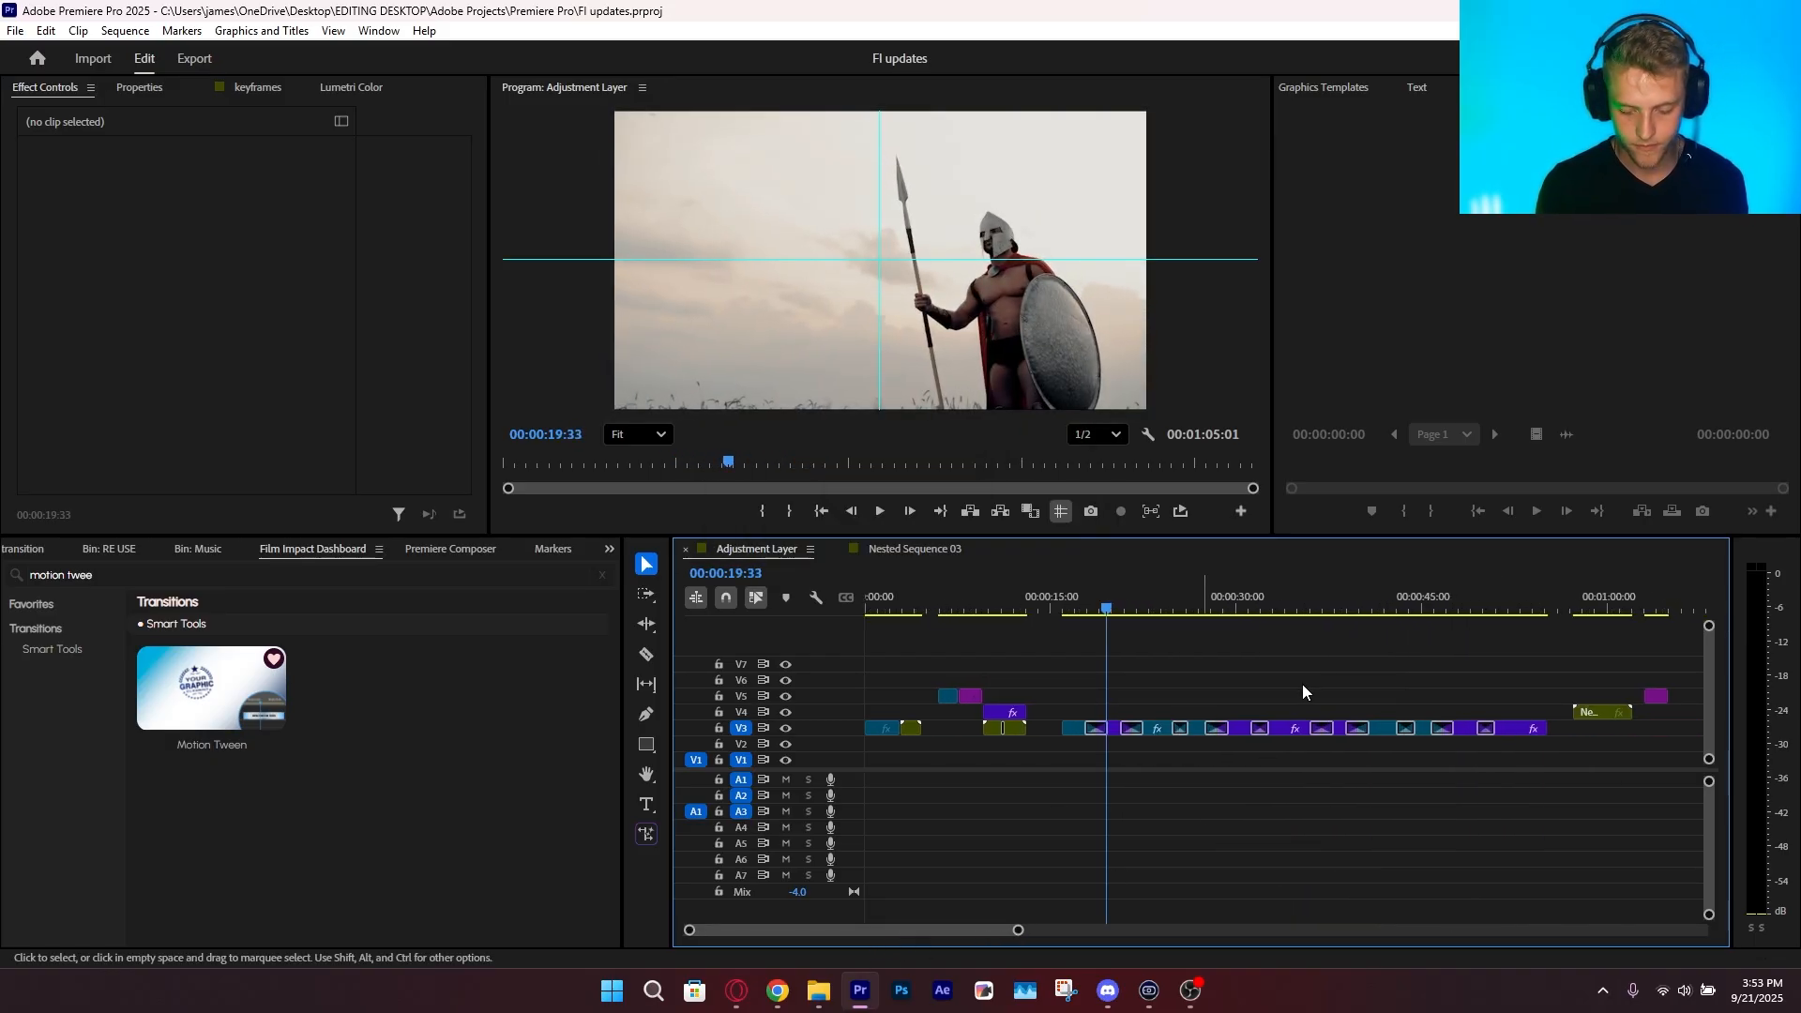
Randomize all settings of the Grunge Impacts transition between the spartan and housing street clips, and play back the result
drag(1433, 606, 1348, 647)
key(space)
drag(1018, 931, 926, 948)
drag(1272, 607, 1320, 747)
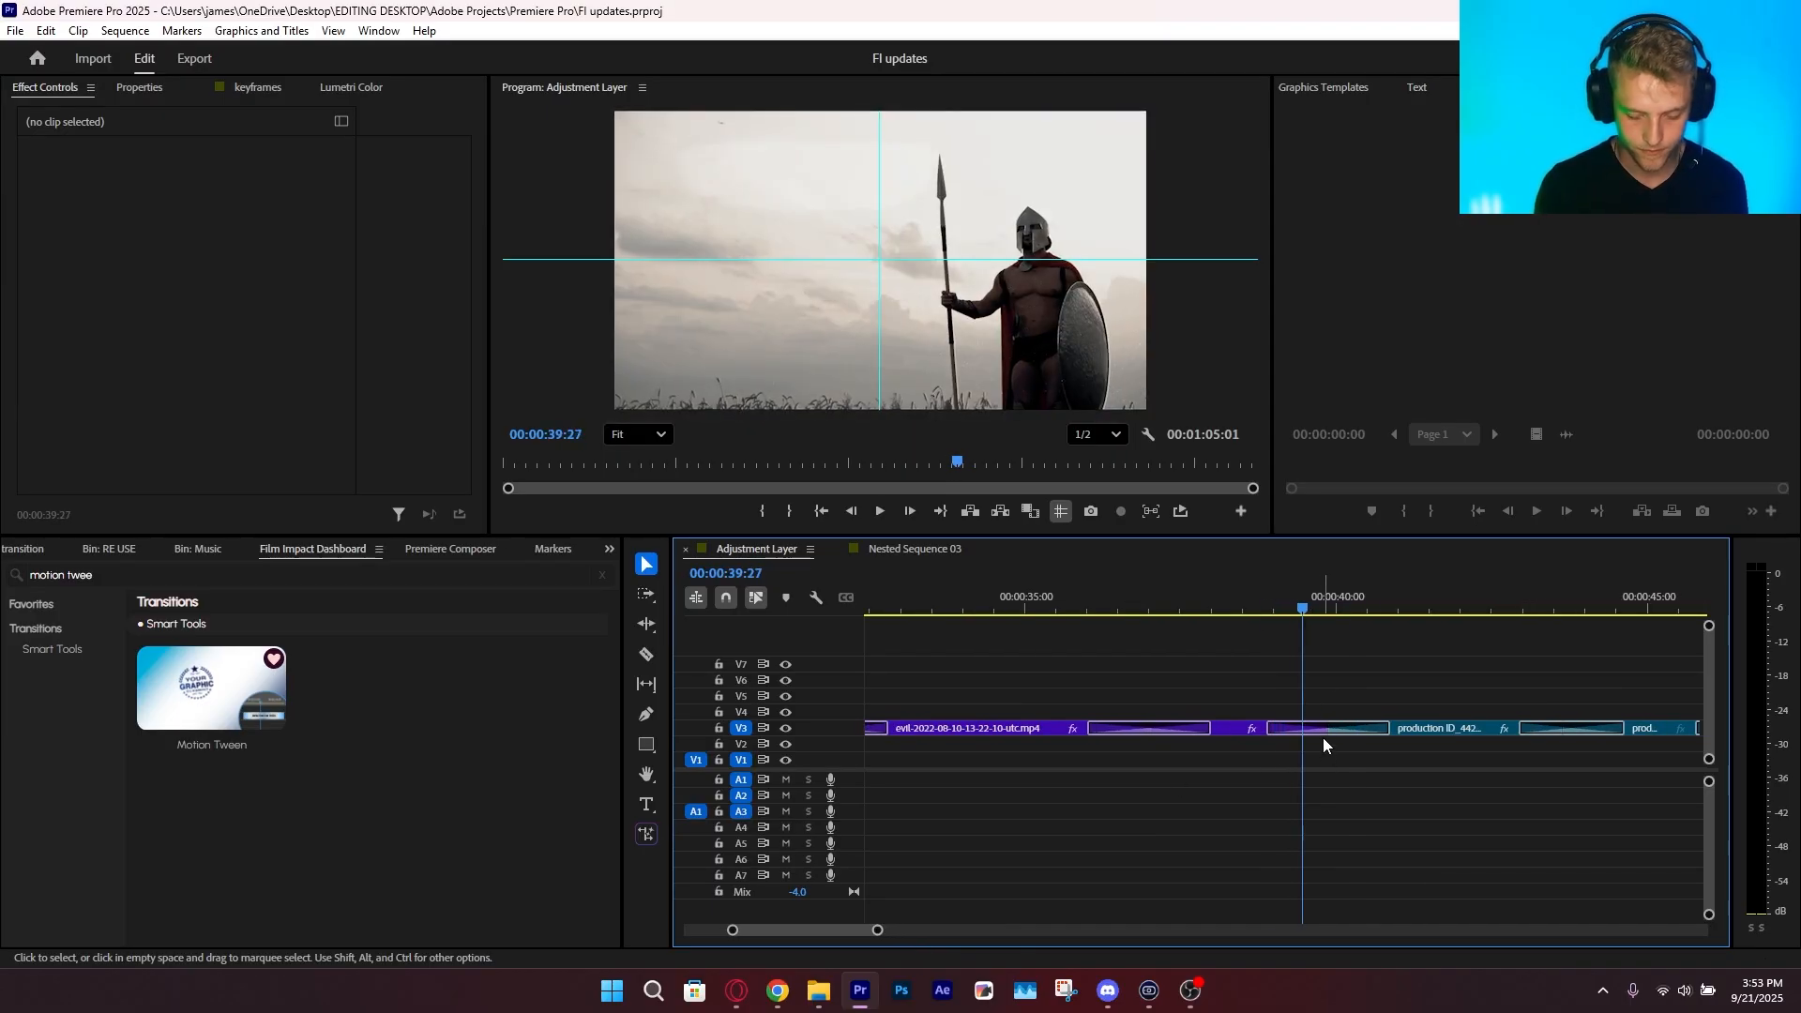
click(1329, 733)
drag(1313, 610, 1322, 612)
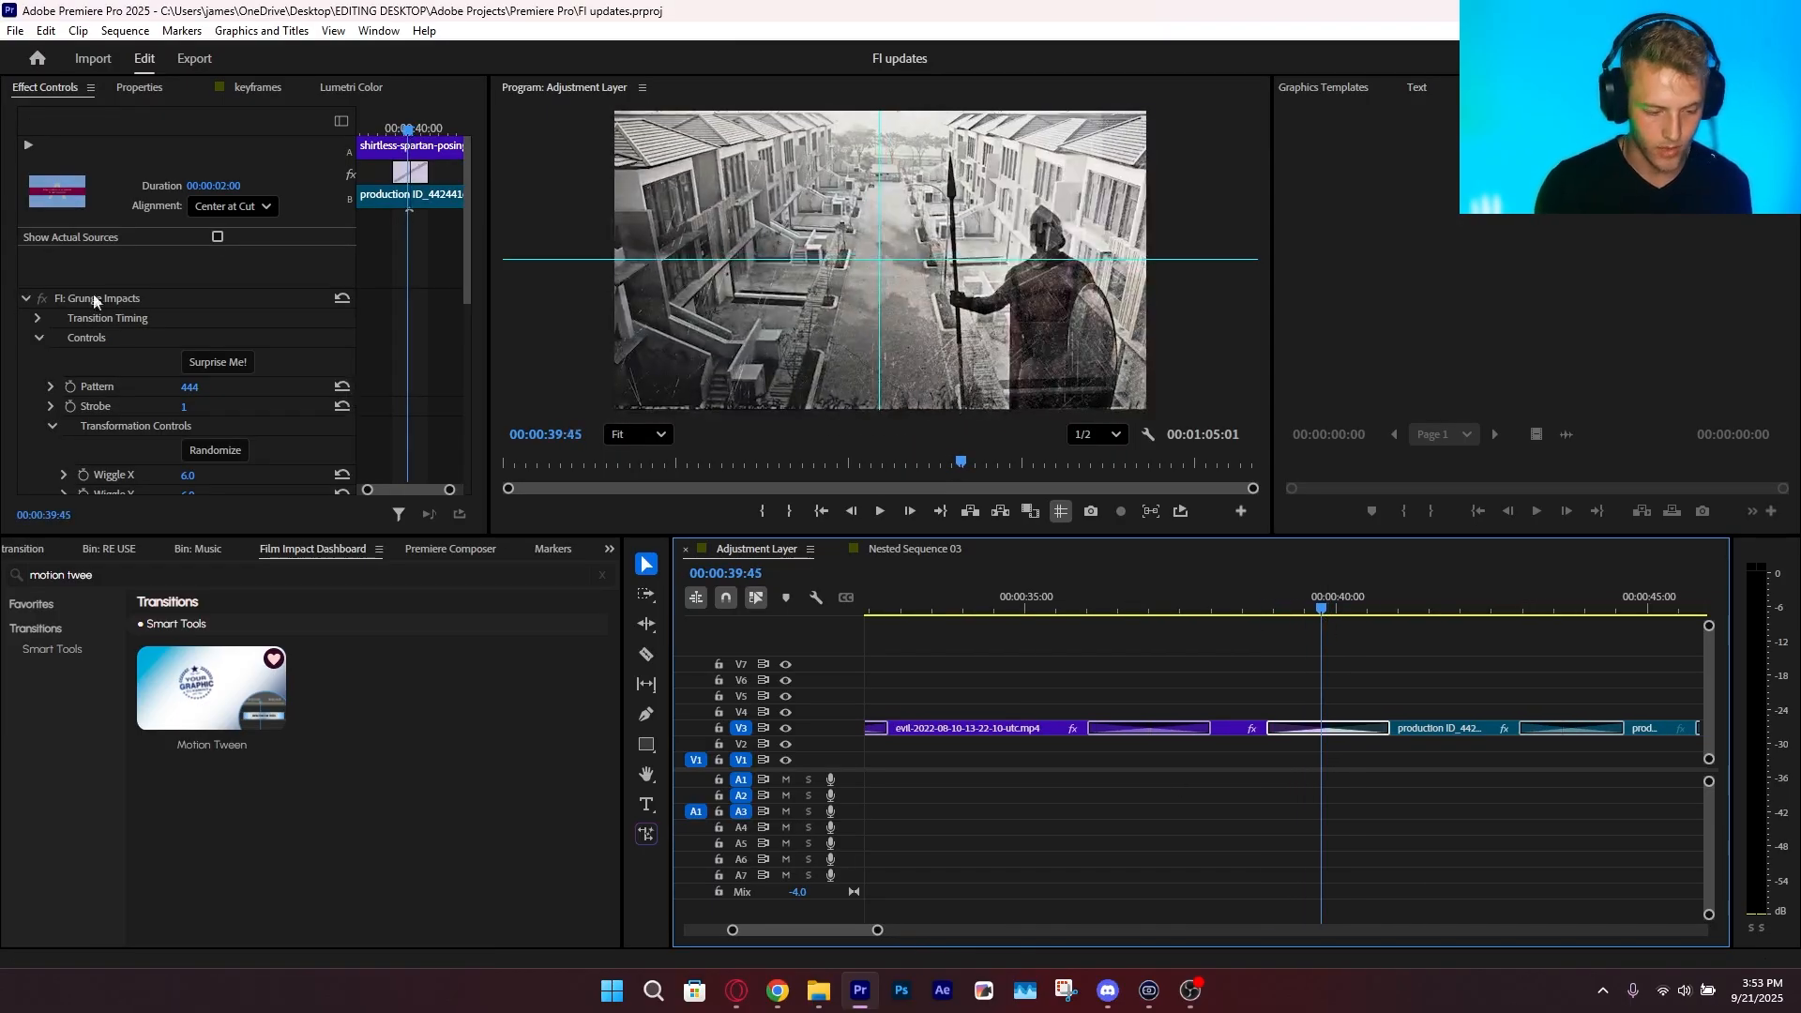
click(200, 363)
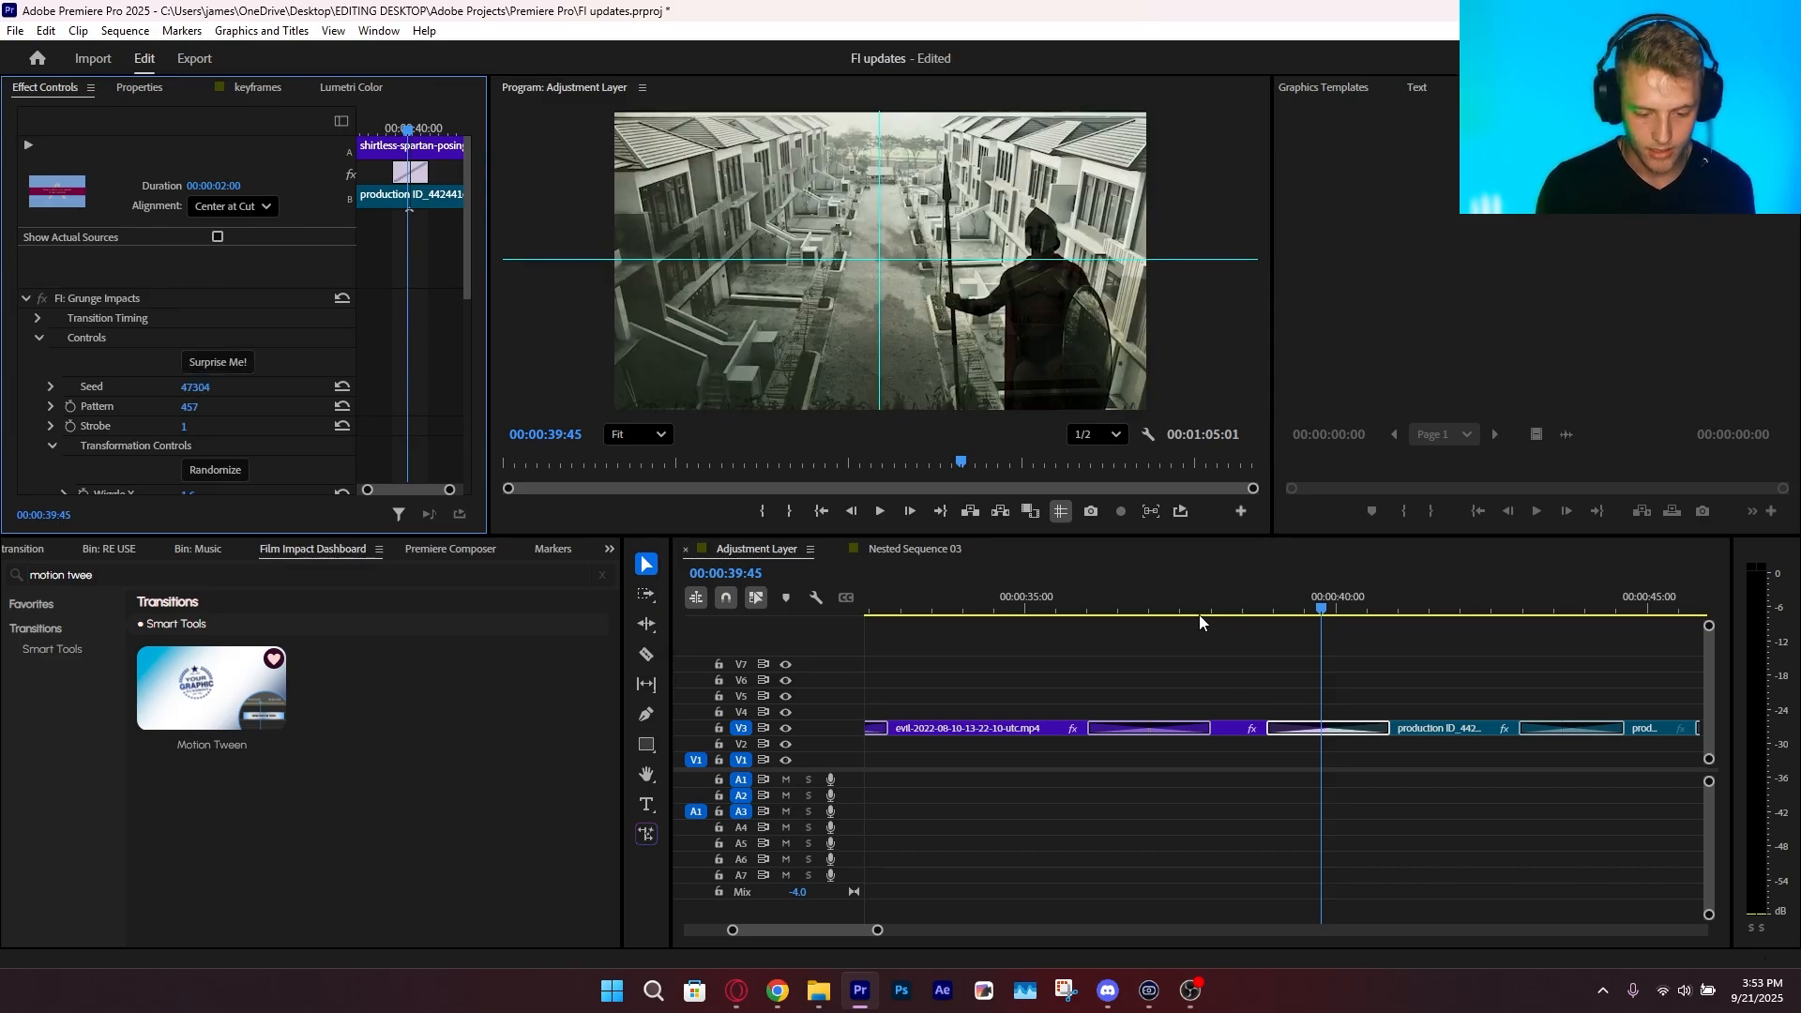
key(space)
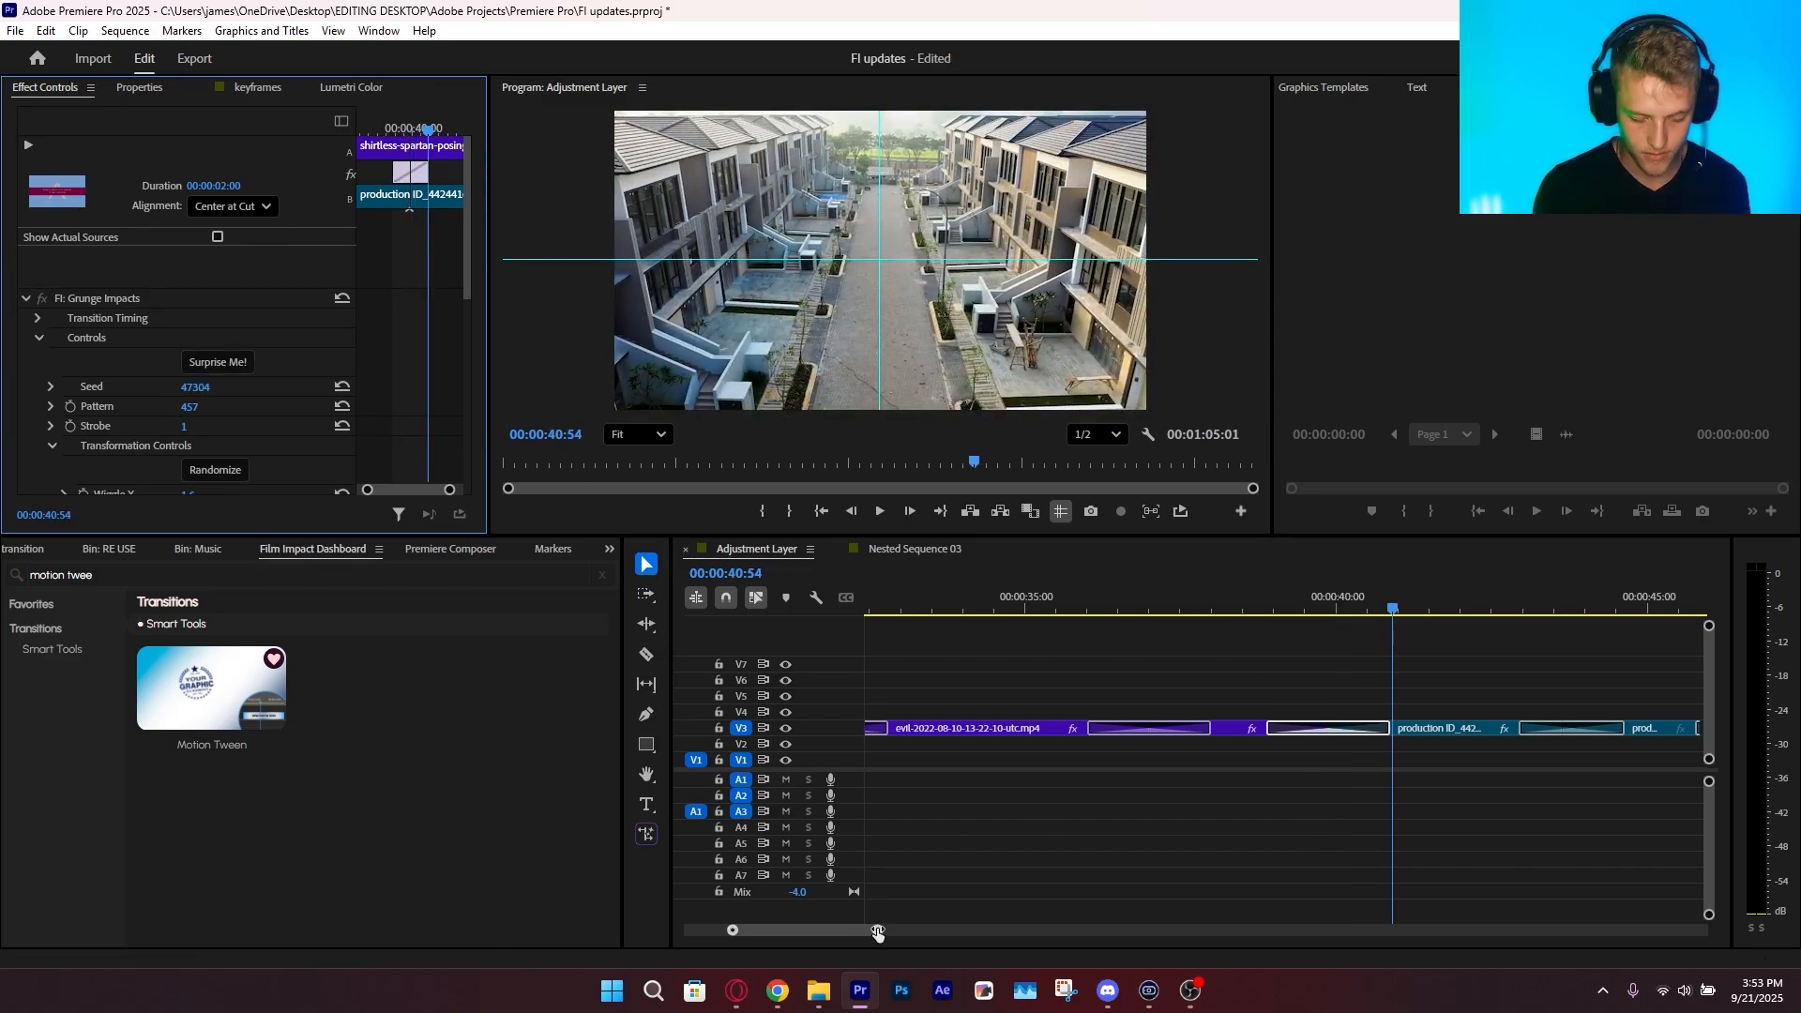
Preview the Glitch 2.0 Impacts transition after the housing street clip and randomize all its settings
drag(877, 930, 918, 930)
key(space)
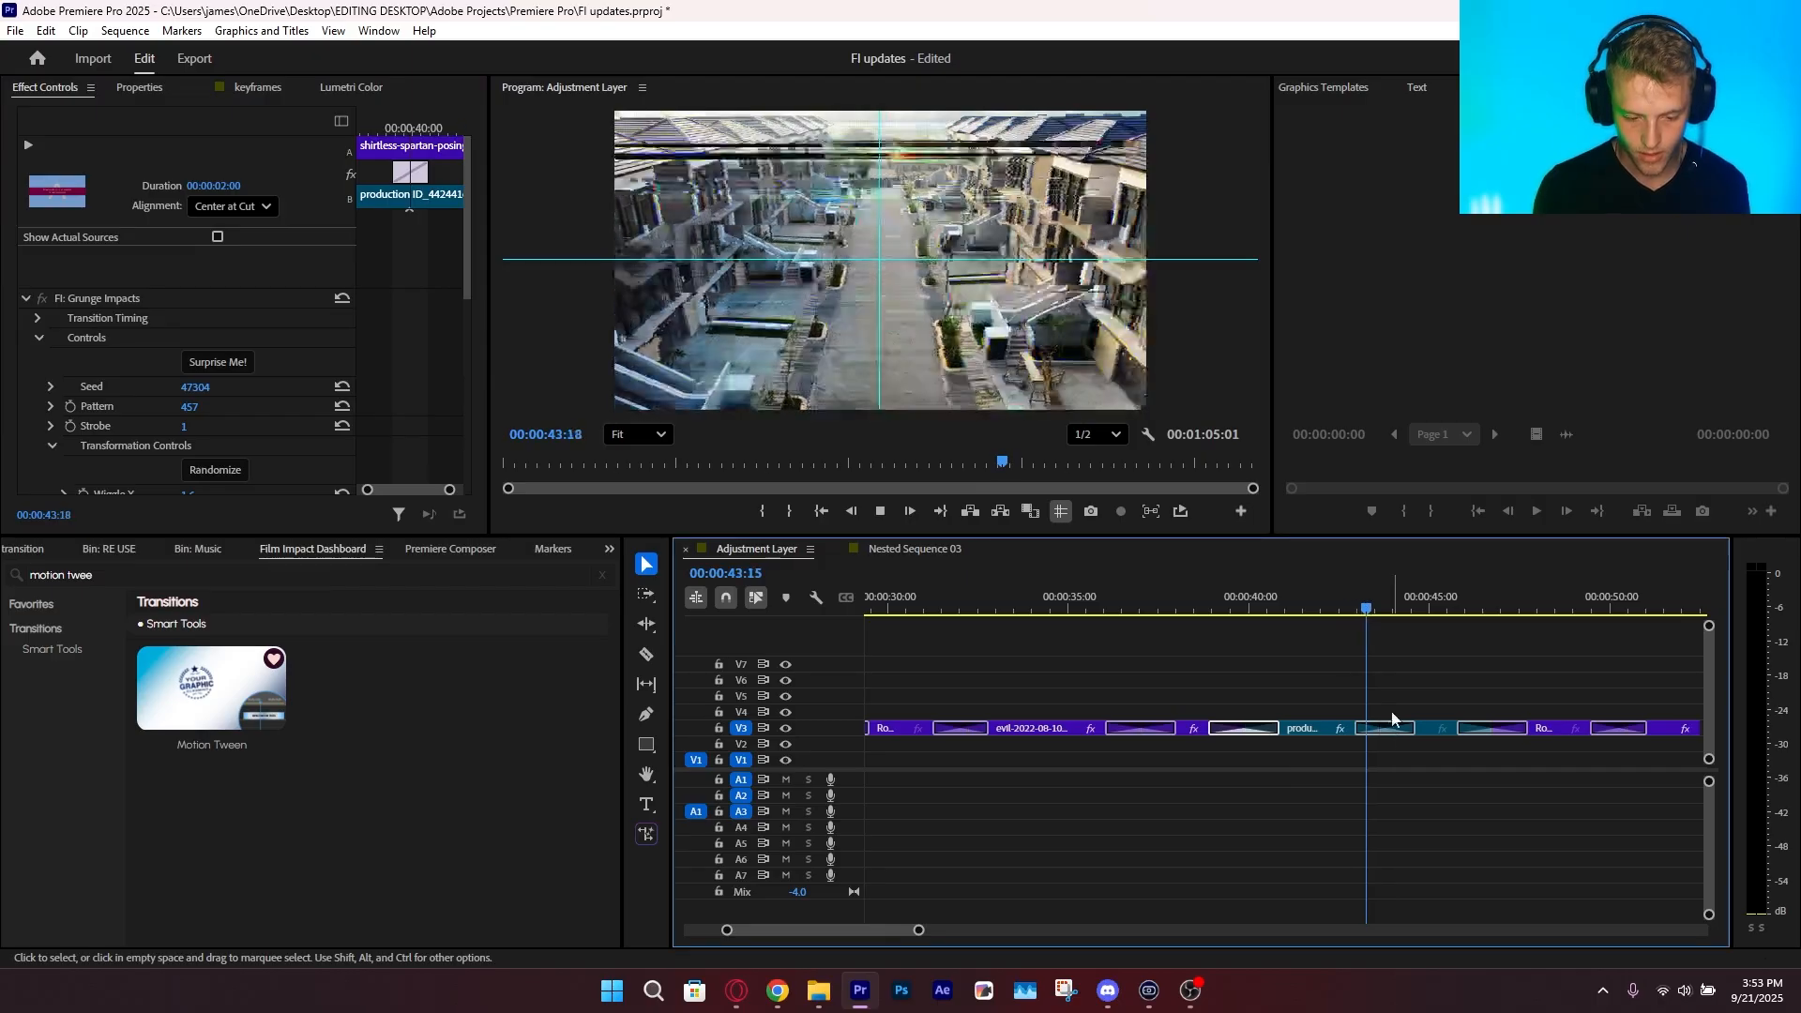
click(1358, 743)
key(space)
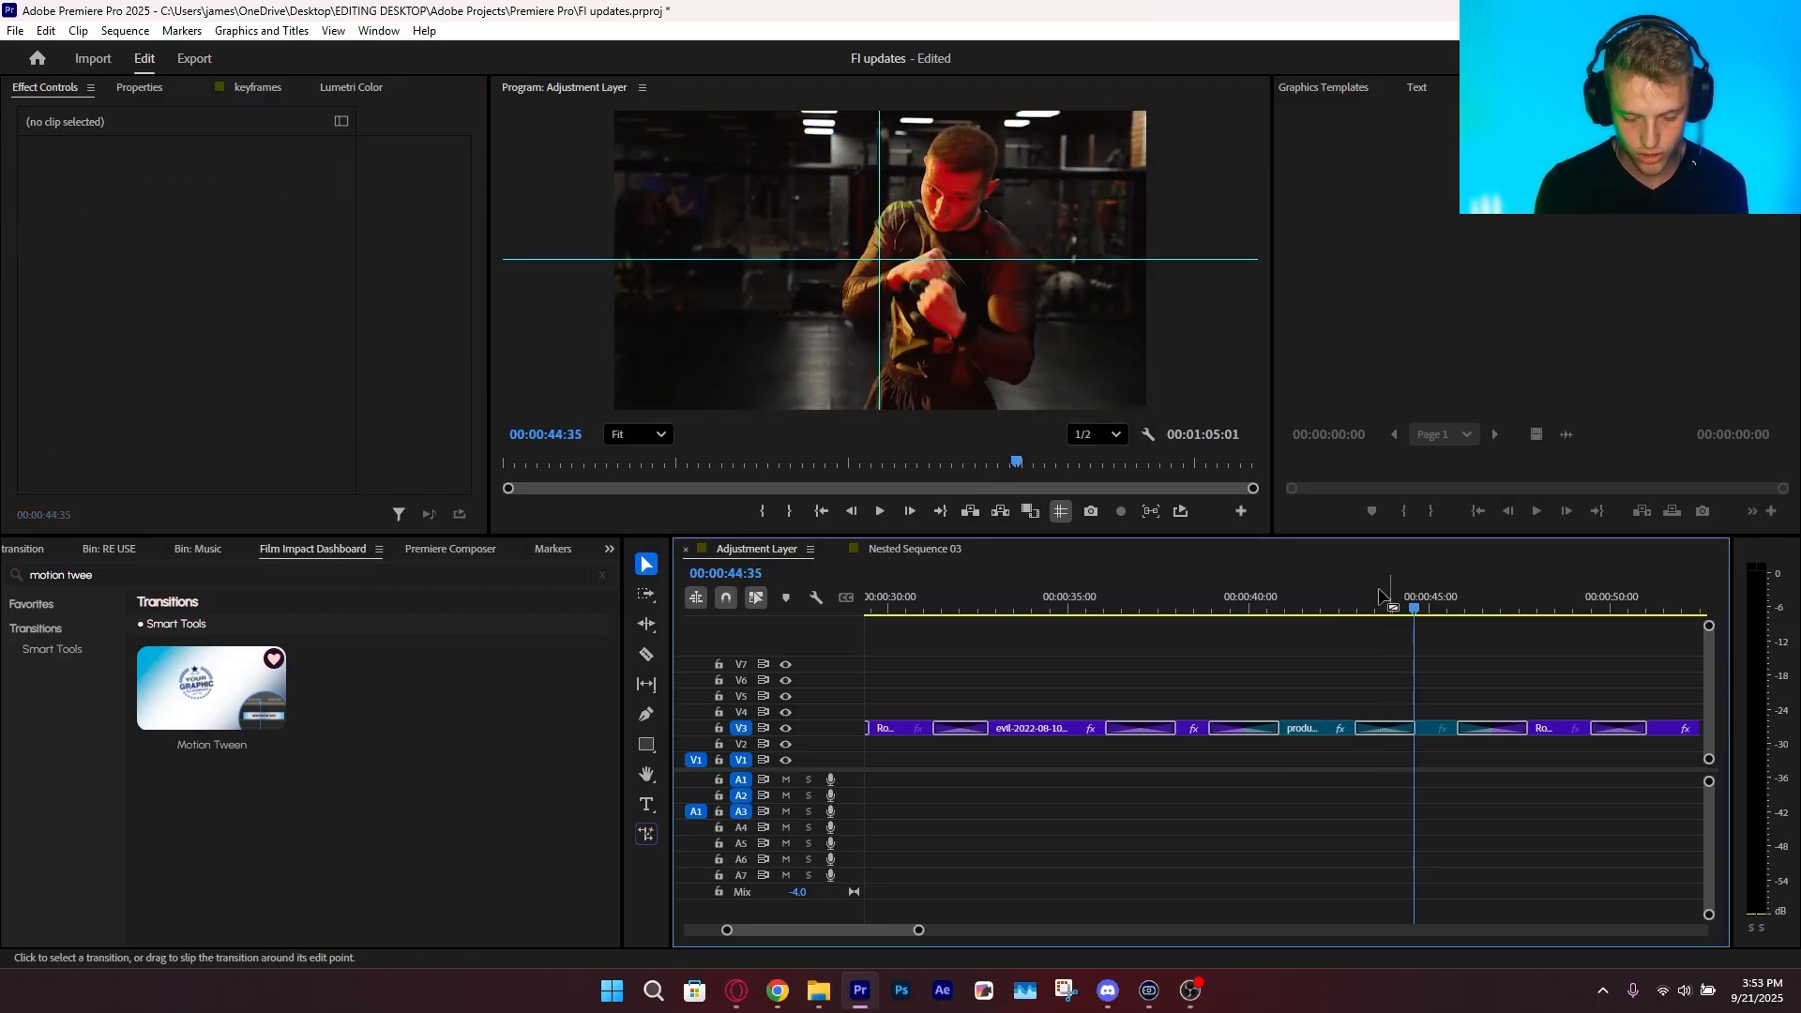
click(1385, 729)
click(238, 362)
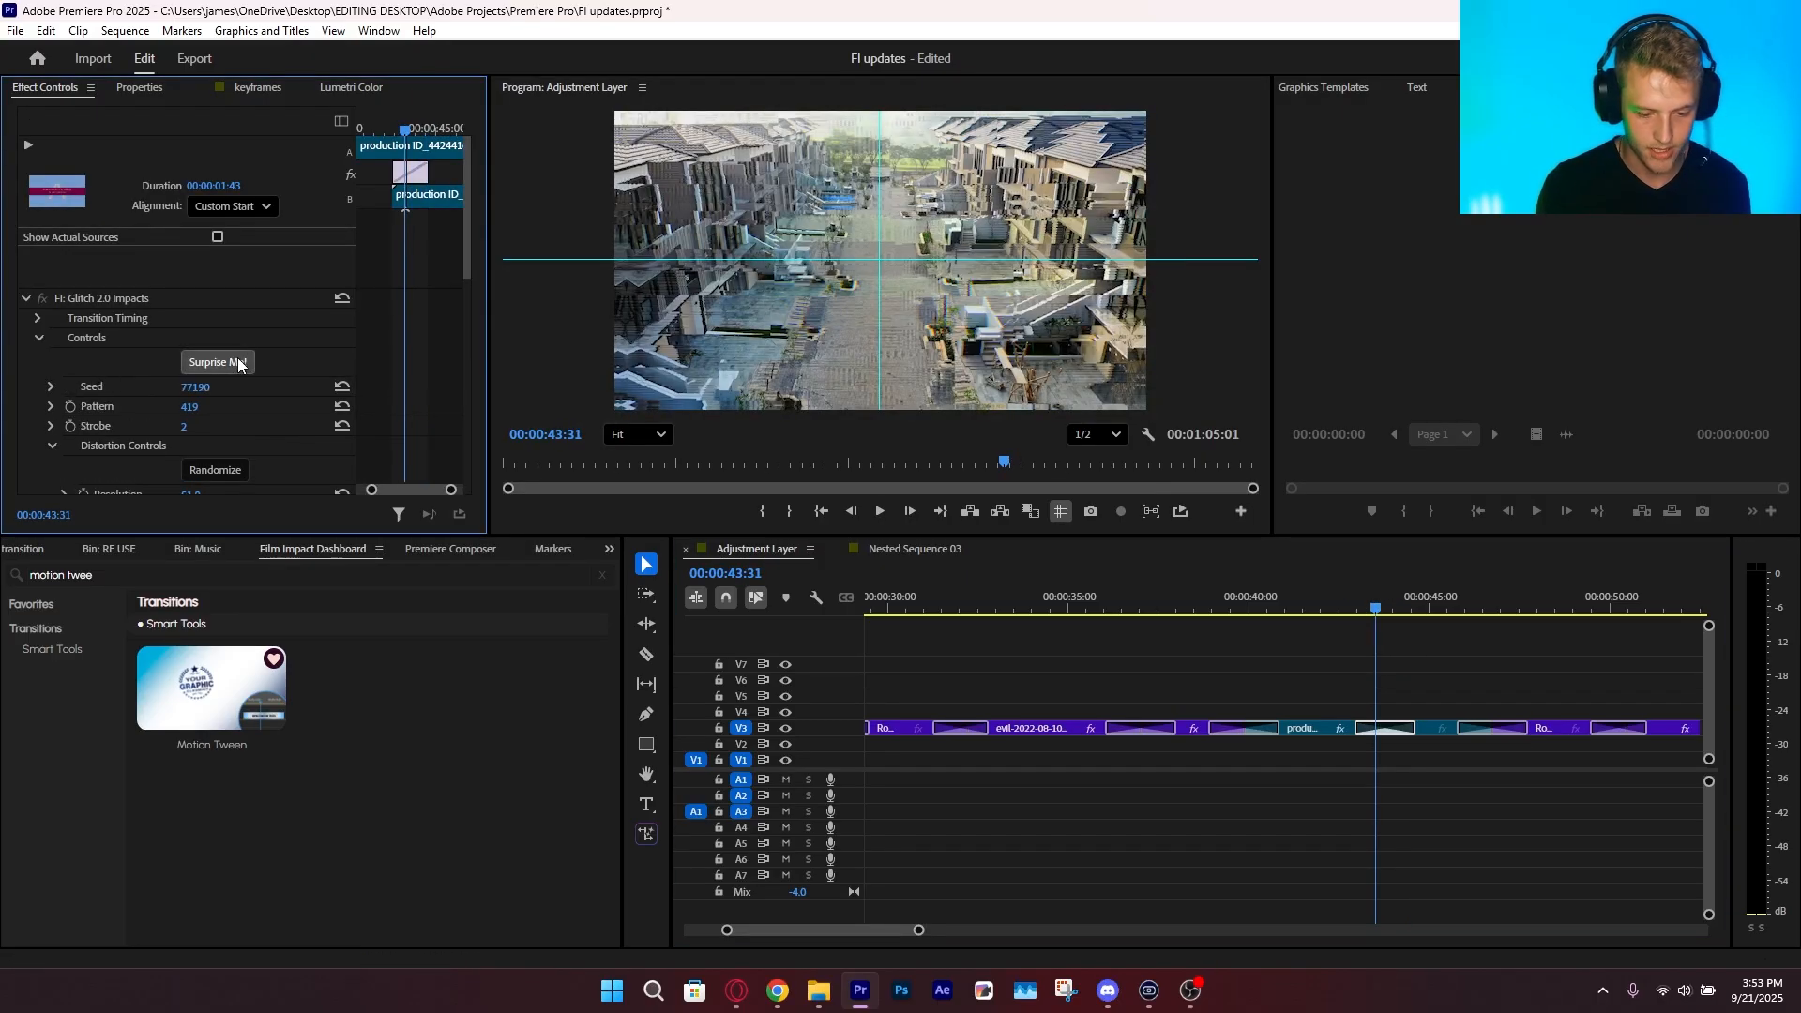
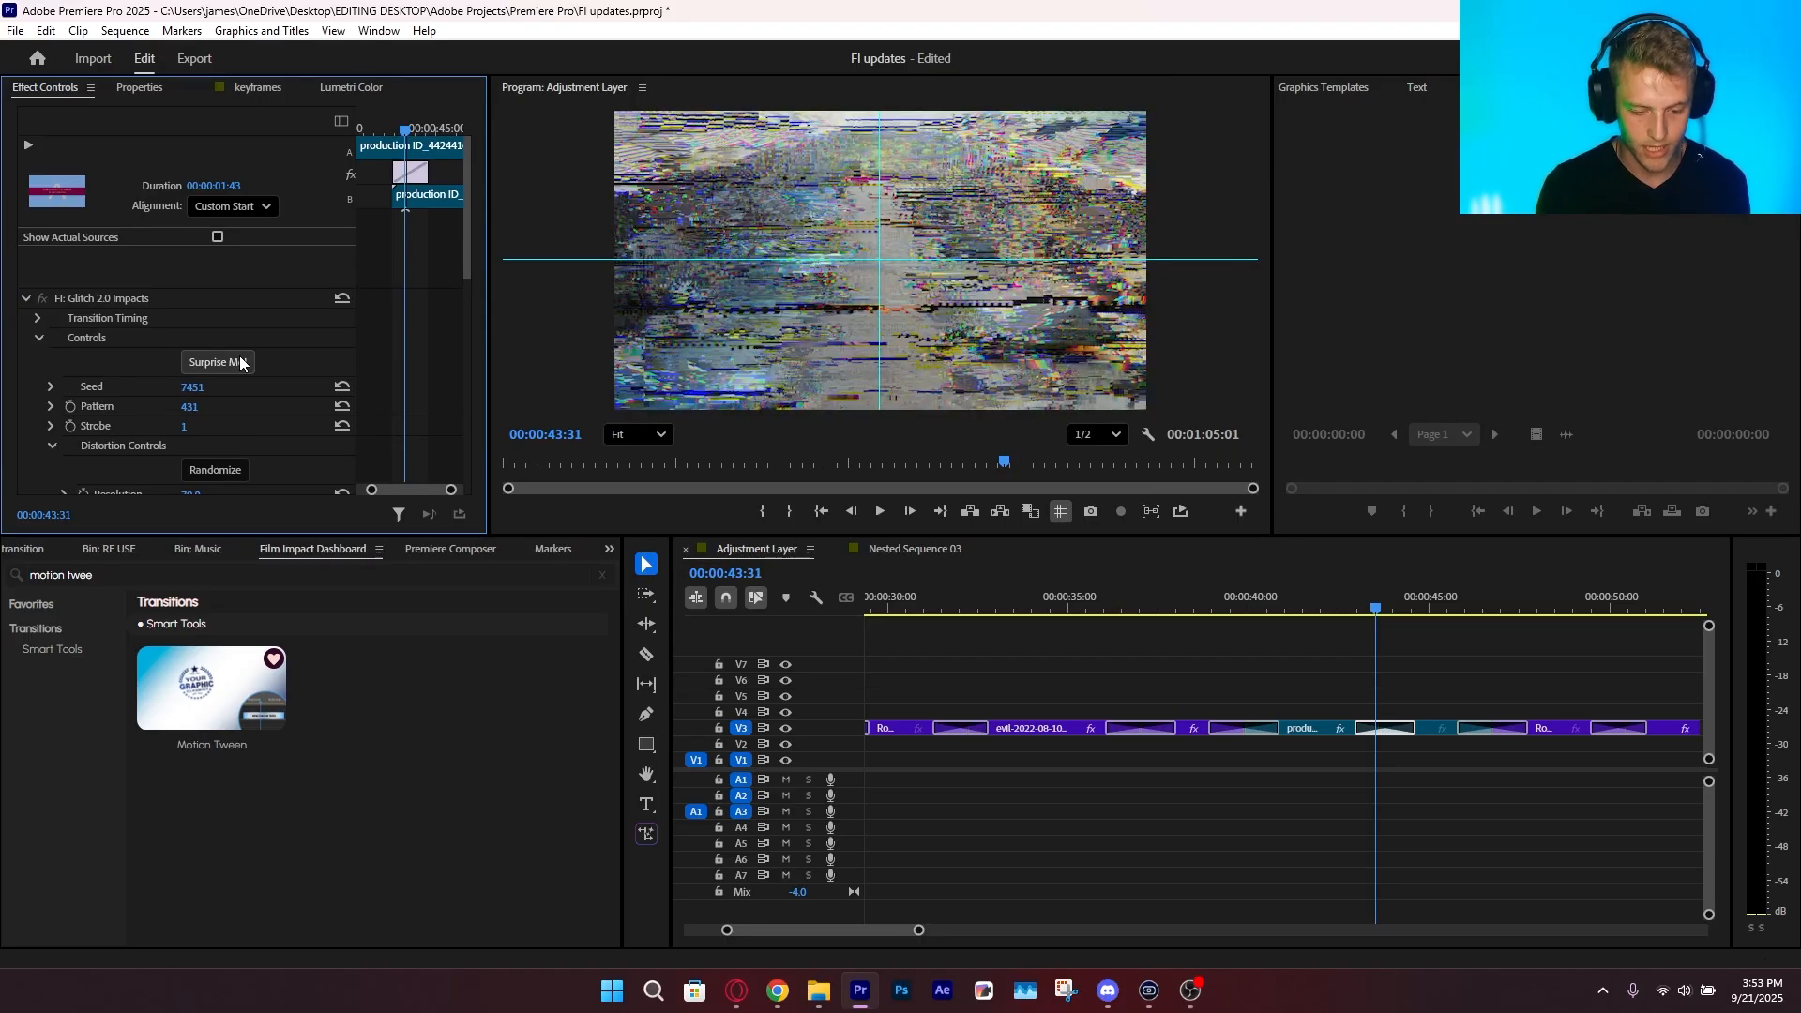
Play on past the Glitch 2.0 Impacts transition and stop inside the Rocket Launch to evil clip transition at about 50 seconds
key(space)
click(1442, 656)
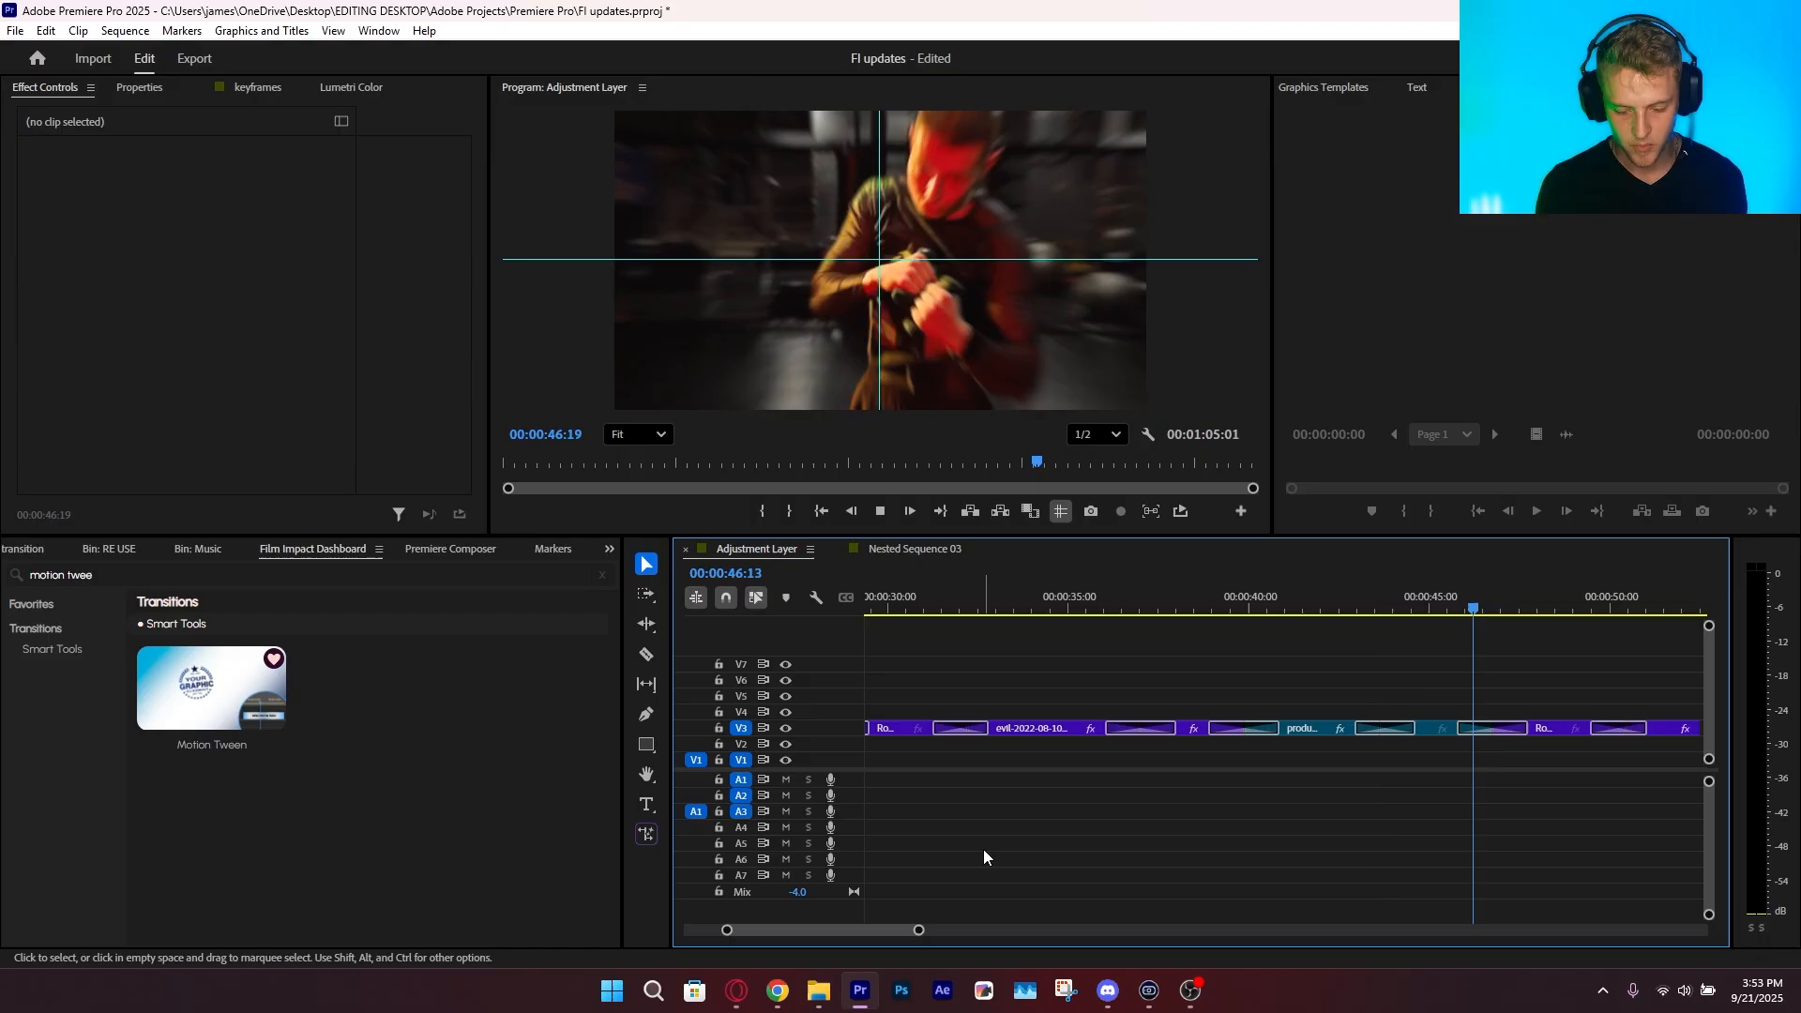
drag(909, 934, 967, 932)
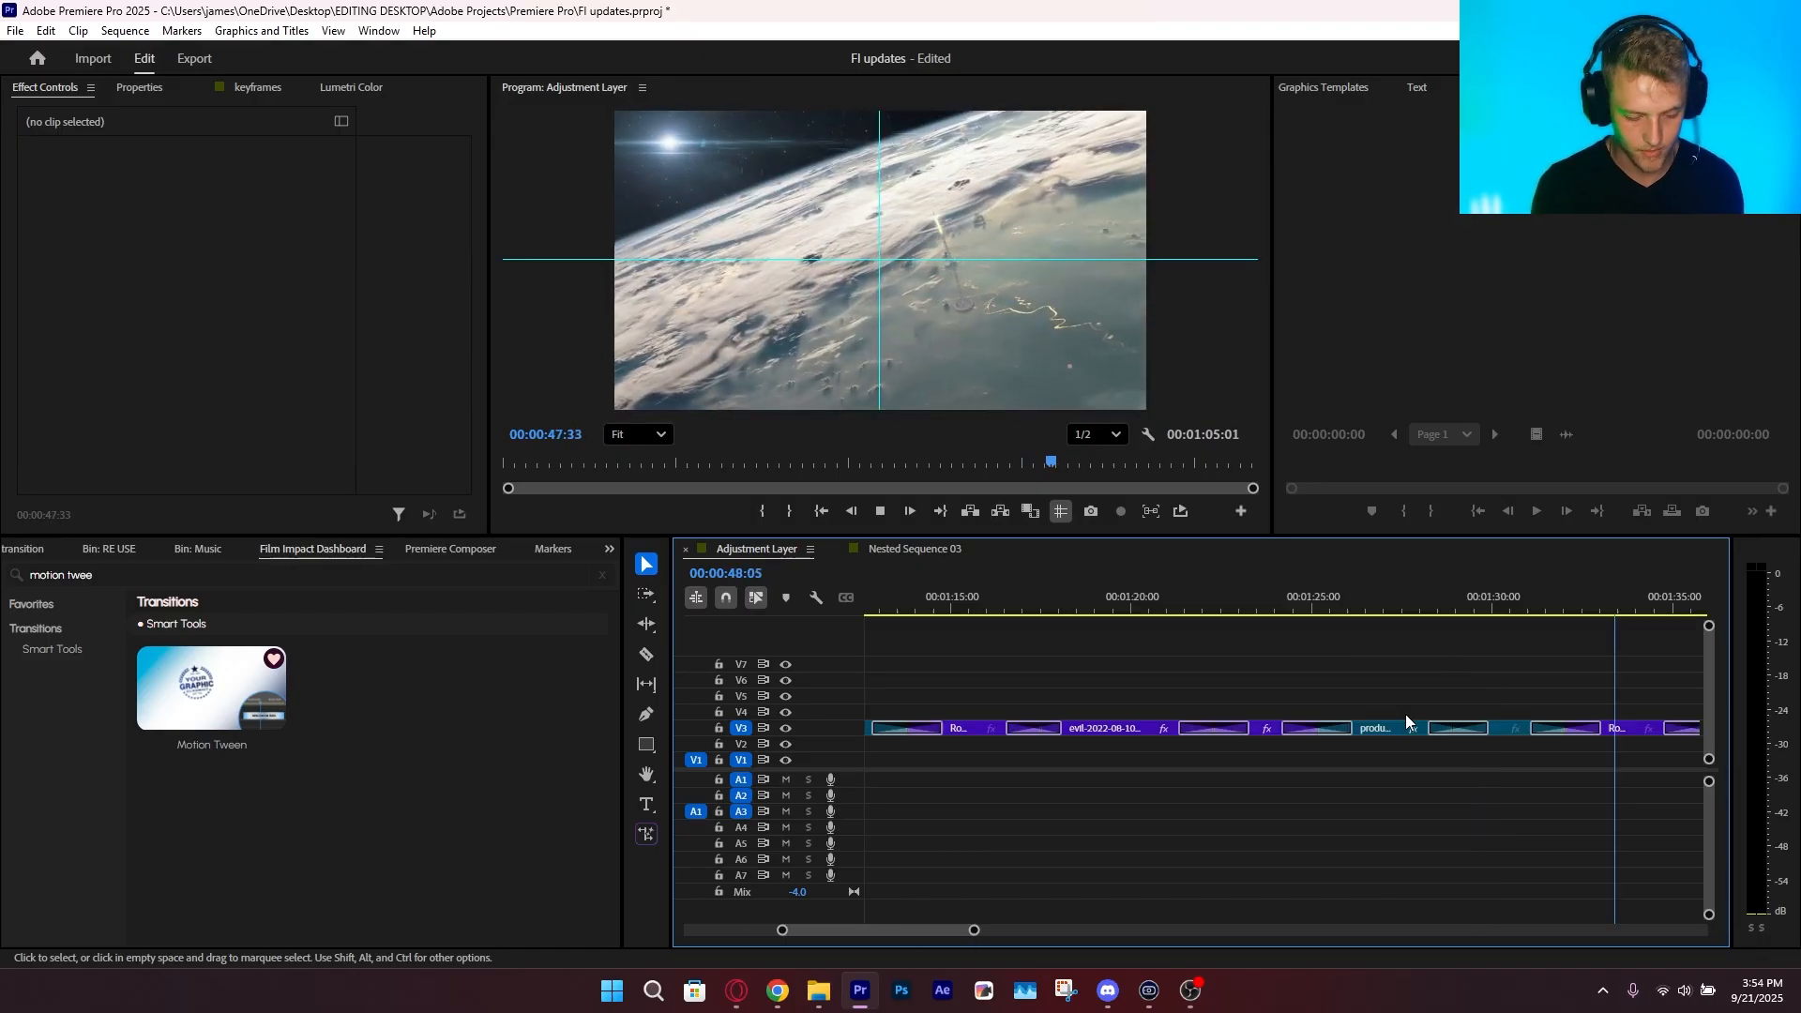
key(minus)
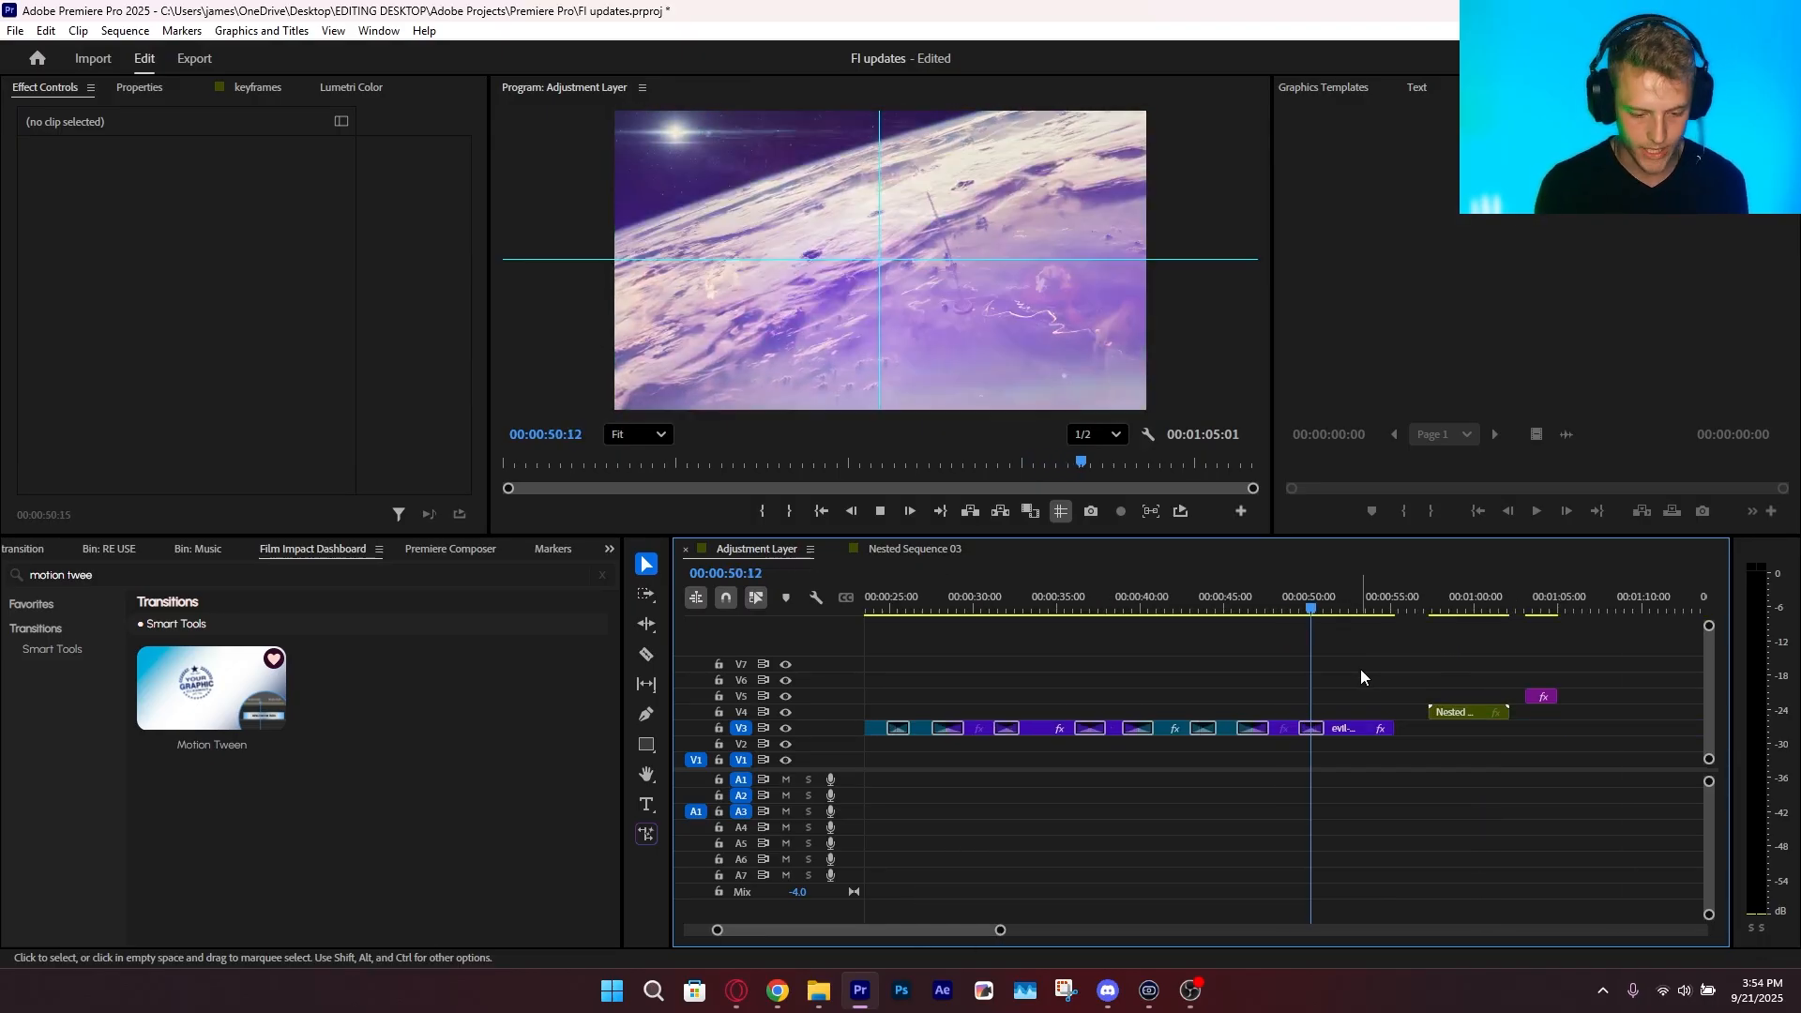
click(1313, 606)
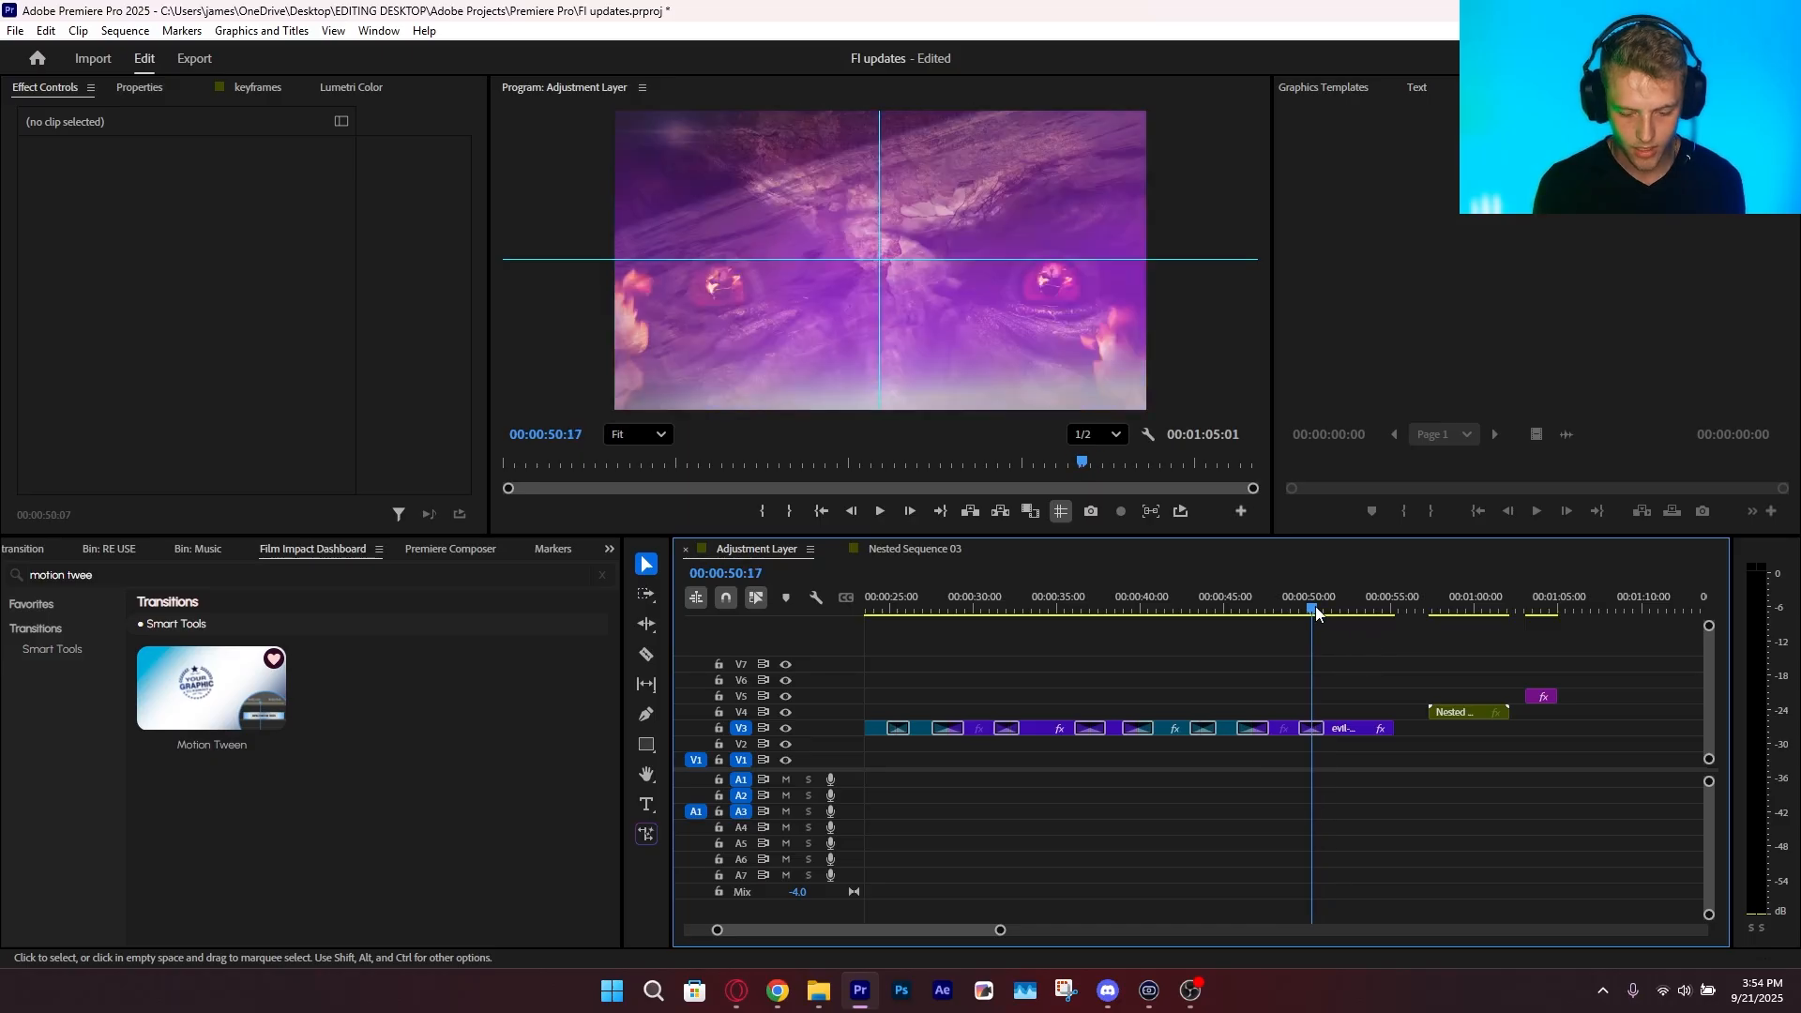
Randomize all settings of the Light Leak Impacts transition between the Rocket Launch and evil clips twice, and save the project
click(1310, 729)
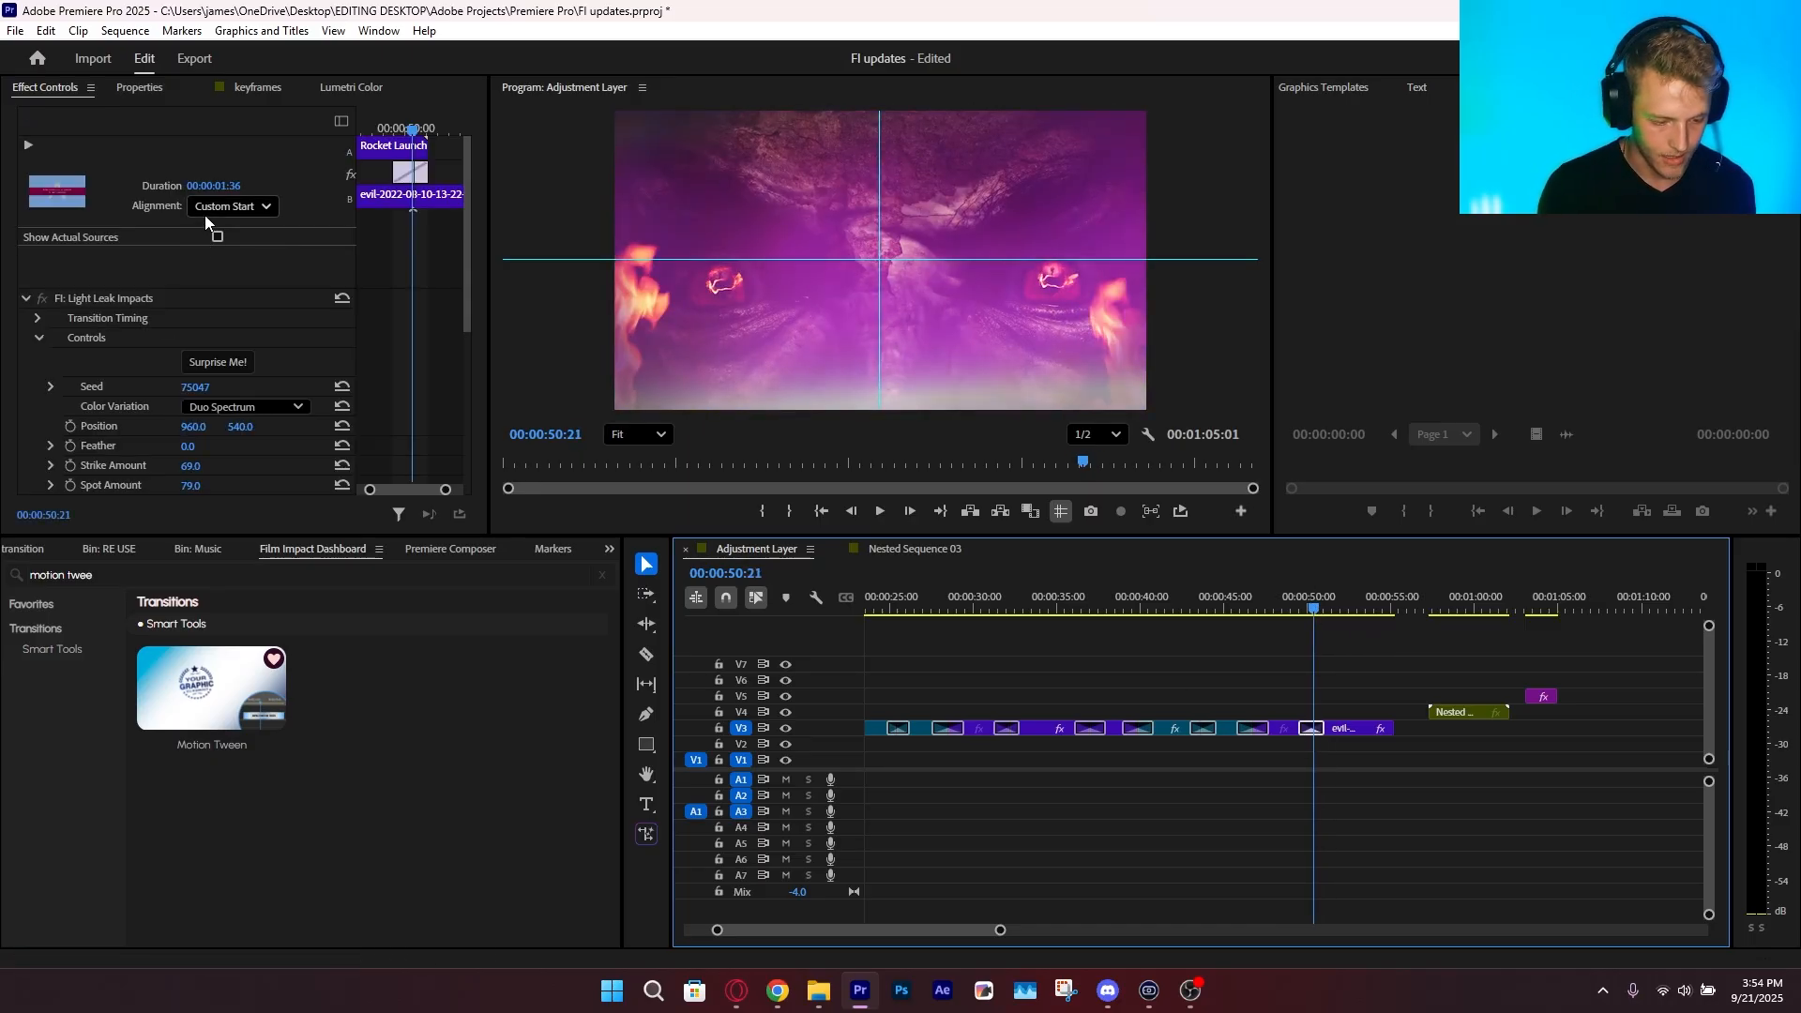
click(222, 361)
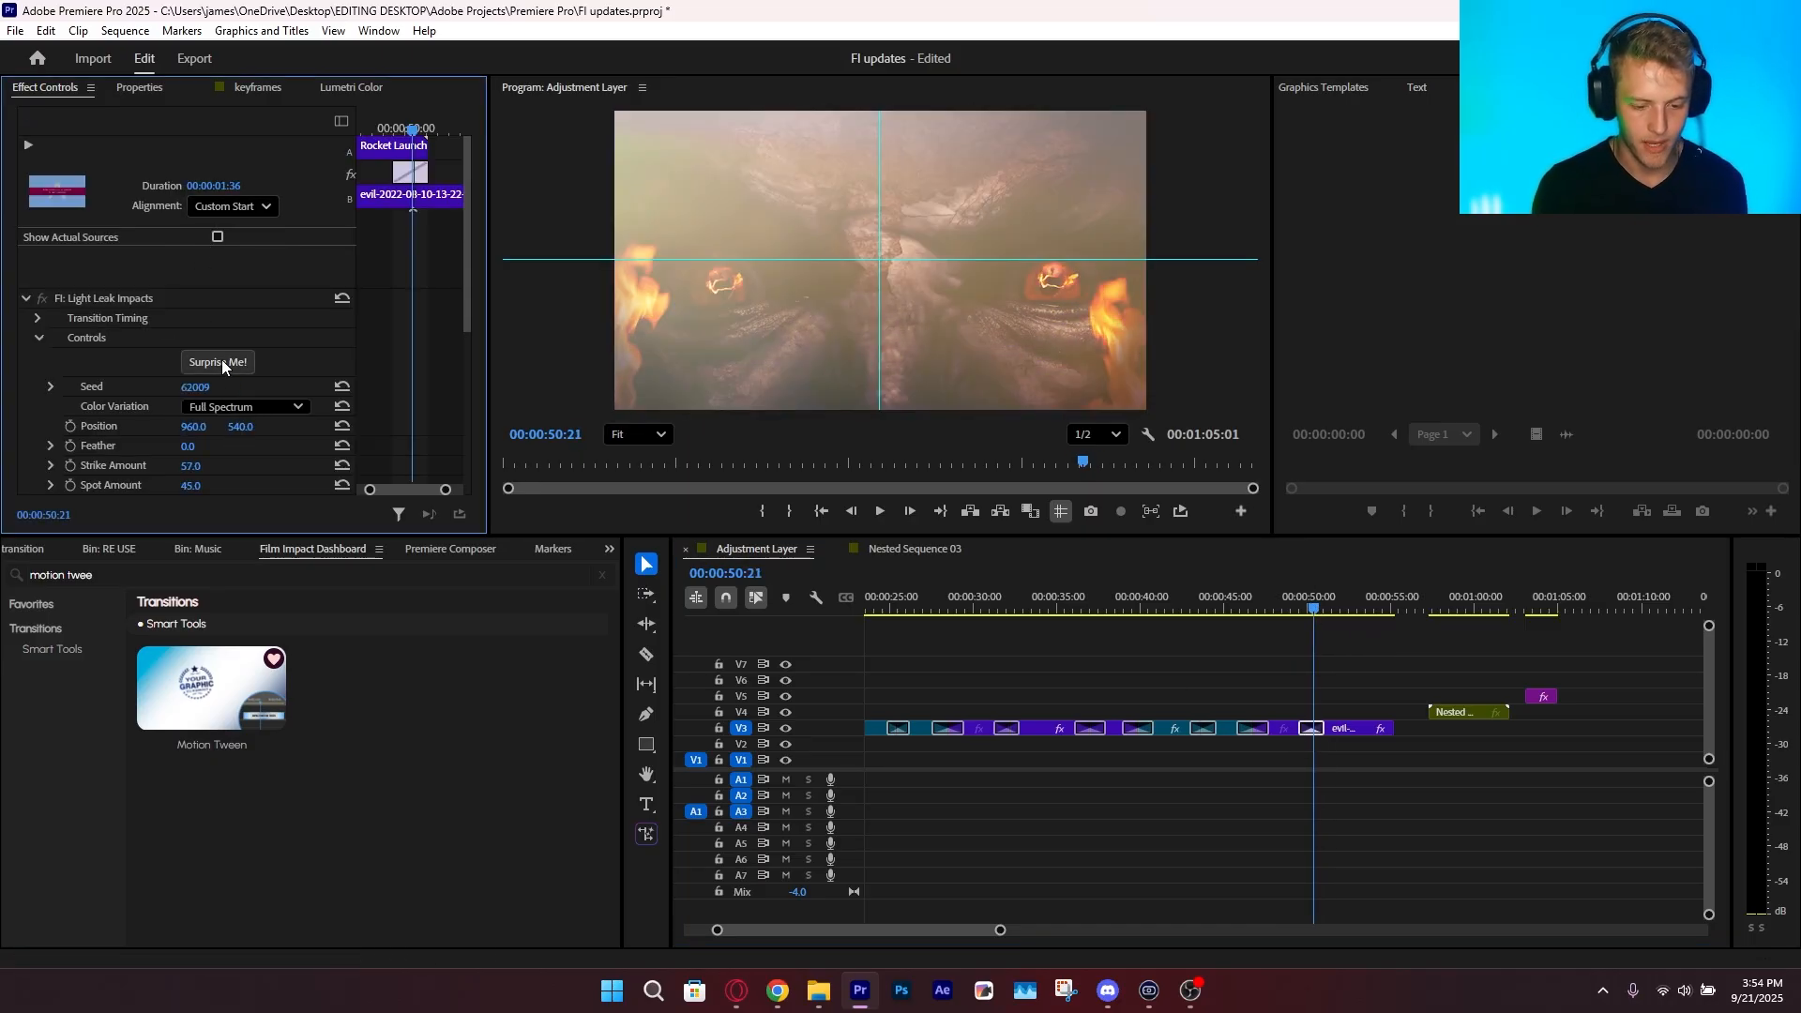
click(222, 365)
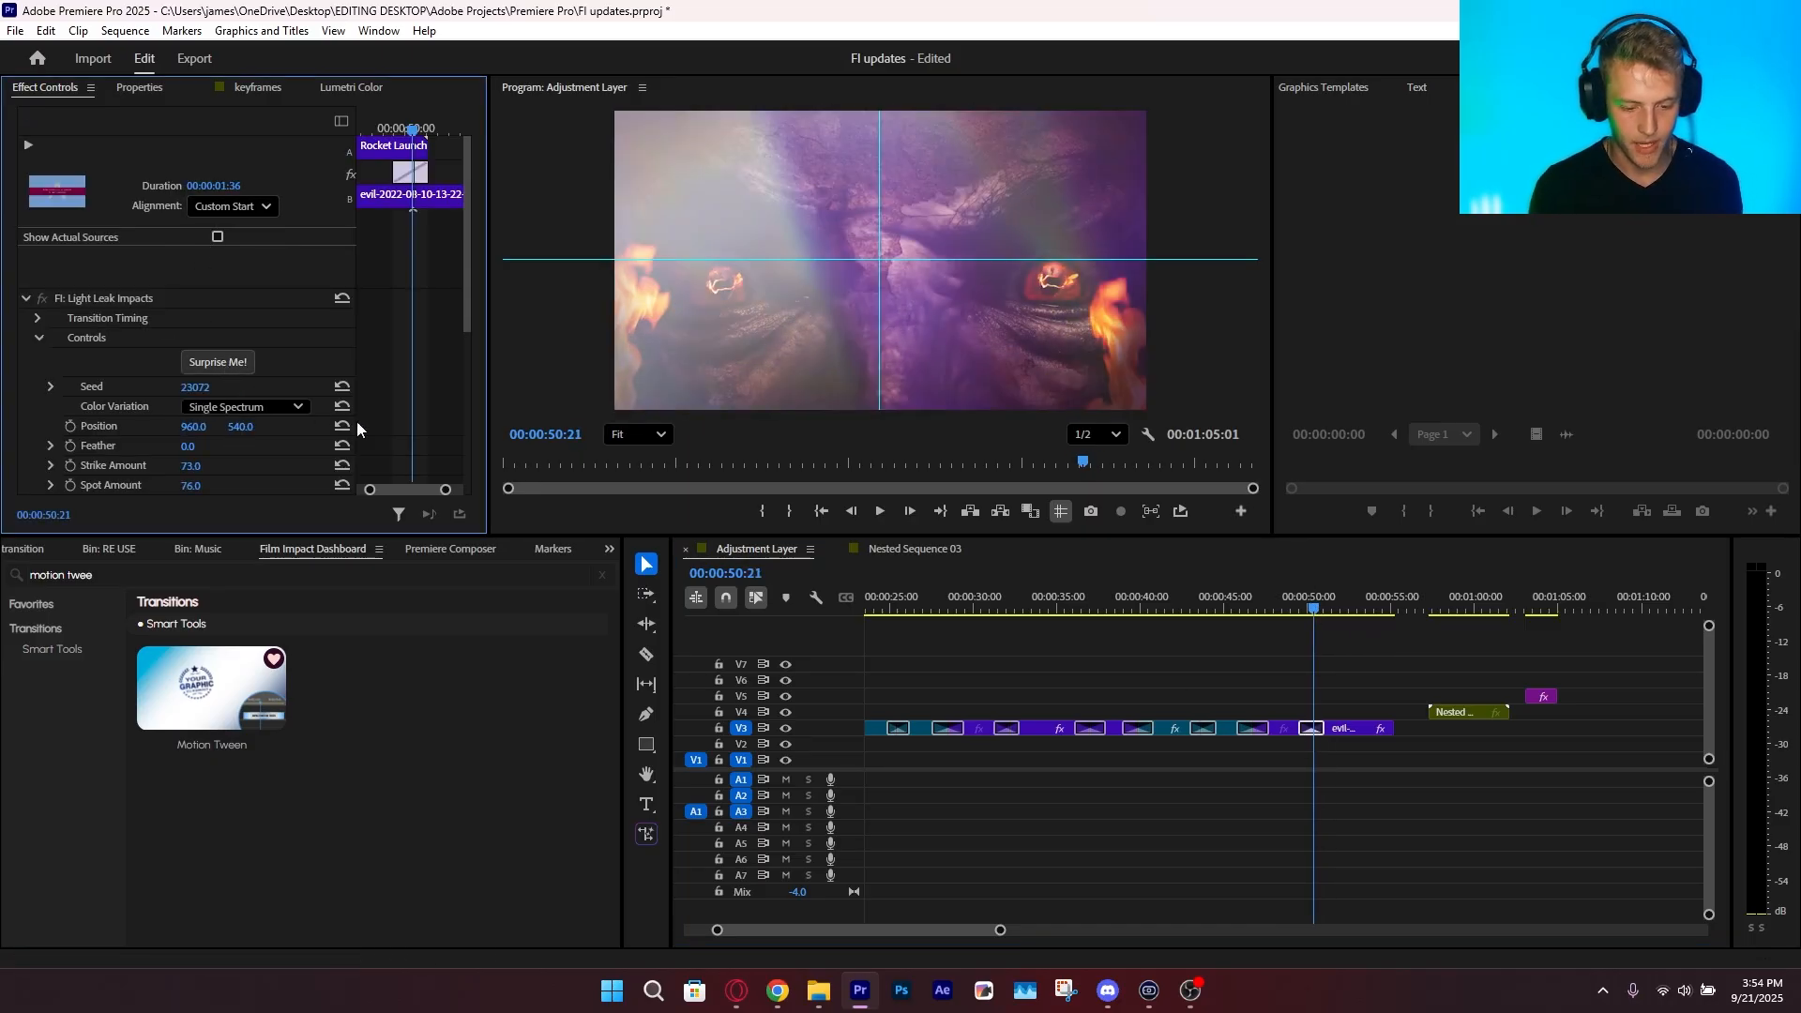
click(1234, 681)
key(ctrl+s)
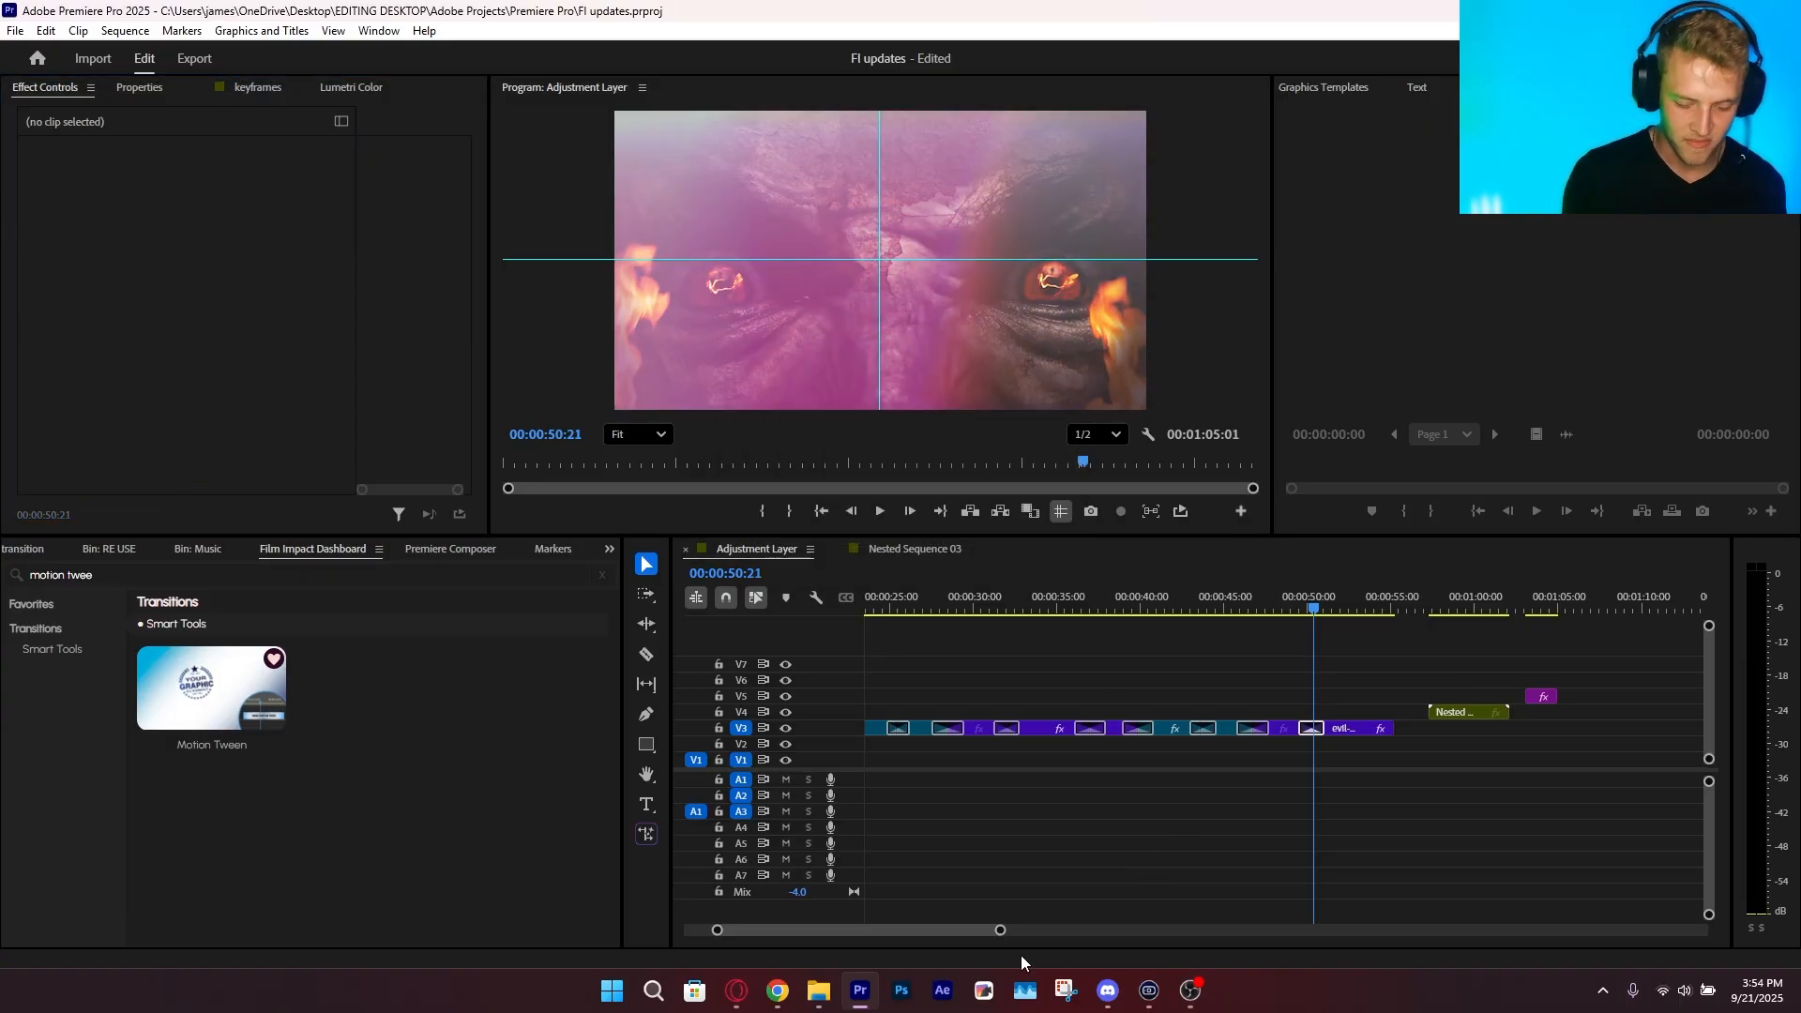
Move the playhead to the start of Nested Sequence 03, save the project, and open that nested sequence
drag(1000, 930, 958, 931)
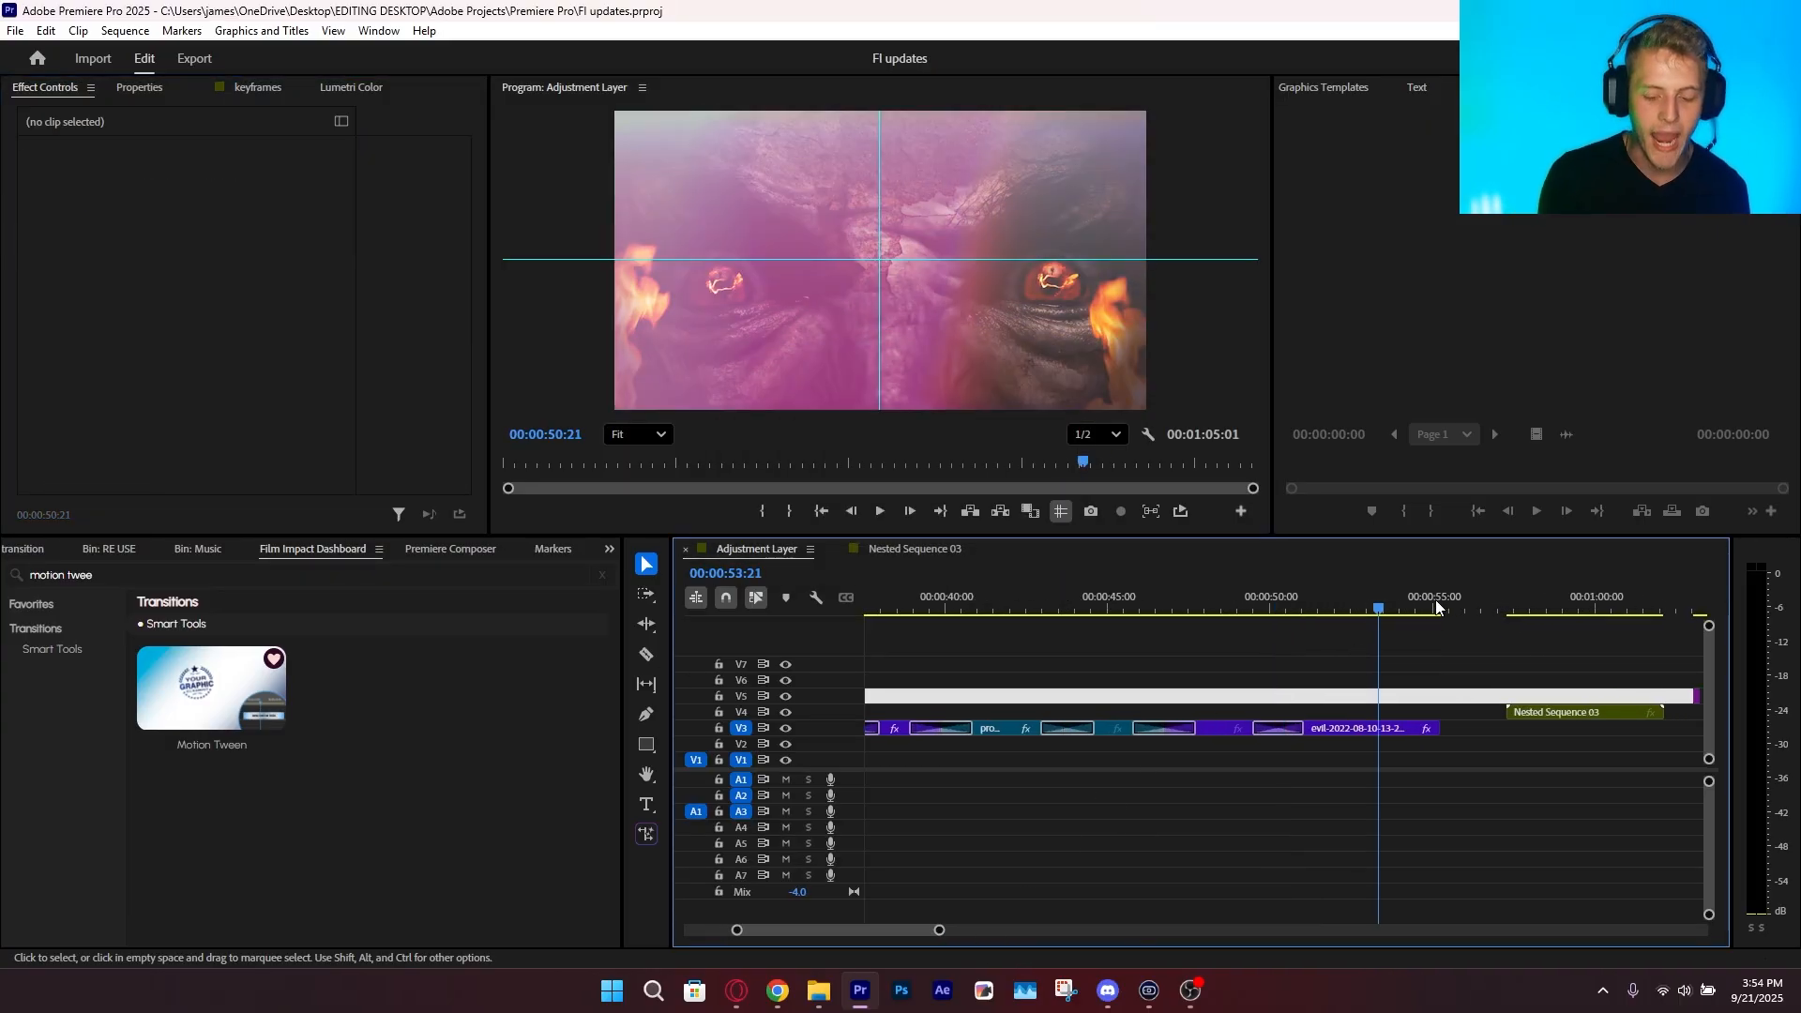
drag(1435, 607, 1542, 726)
key(ctrl+s)
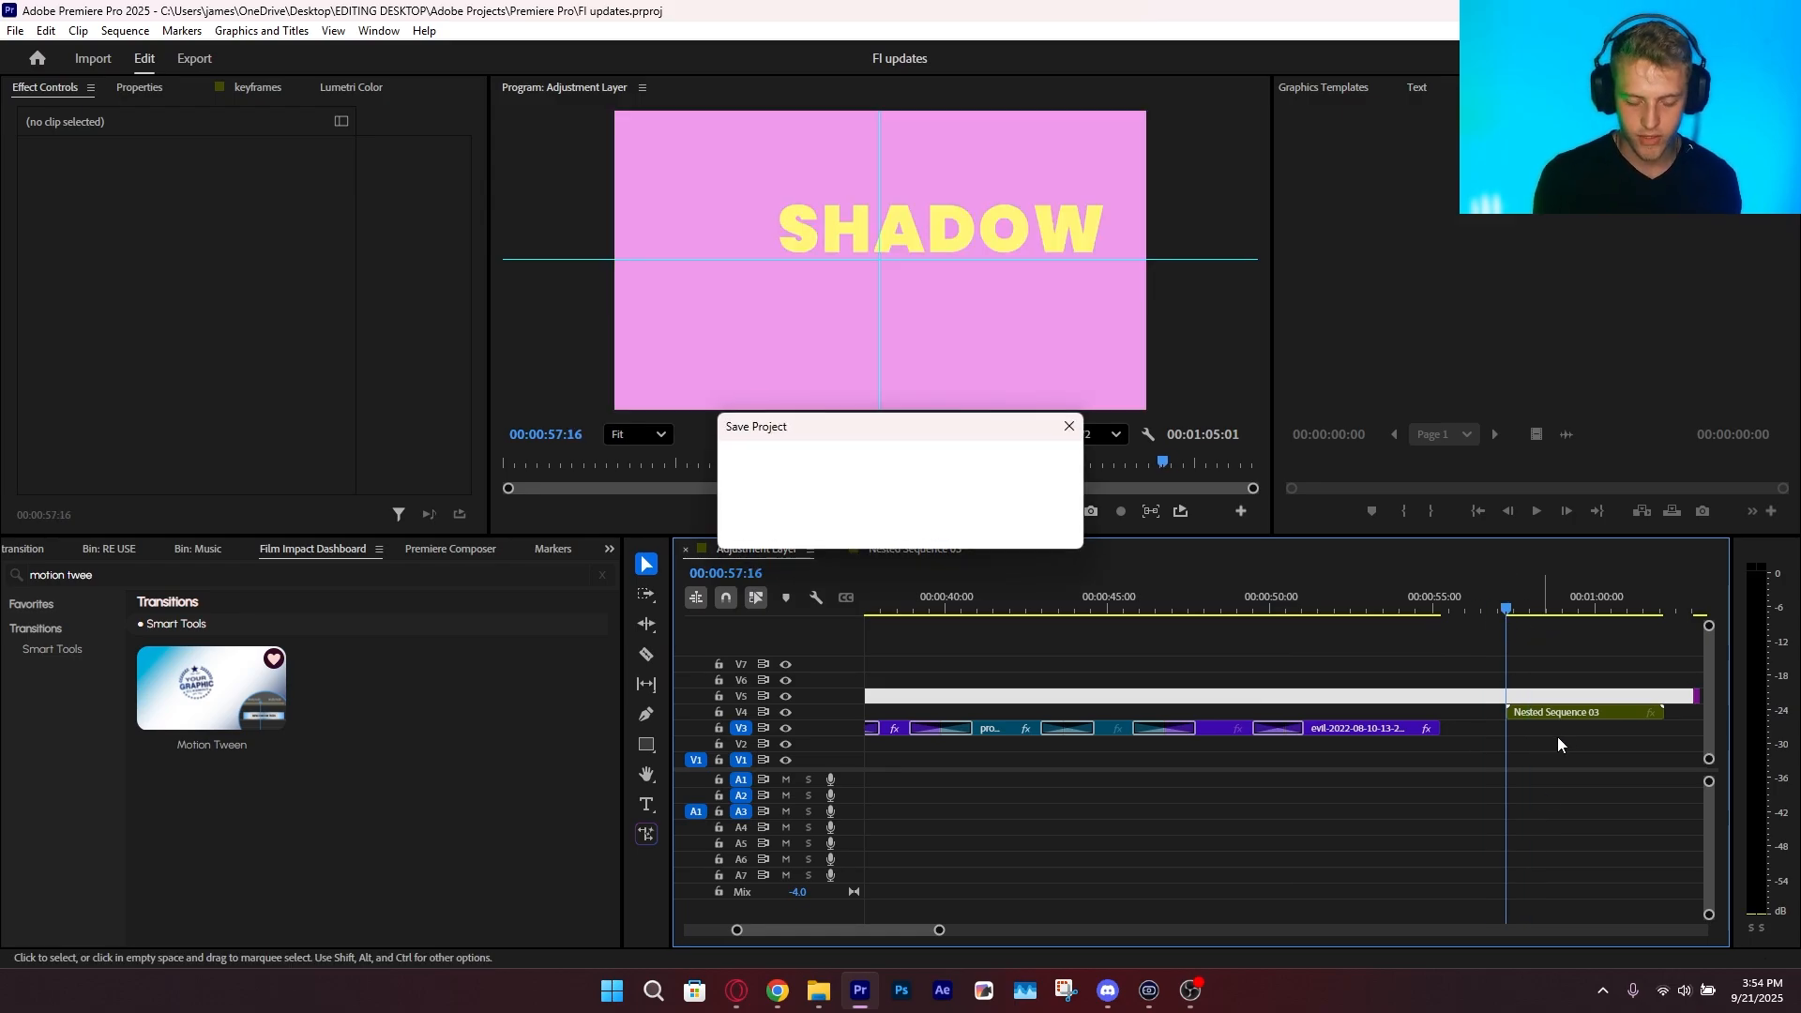
double_click(1547, 710)
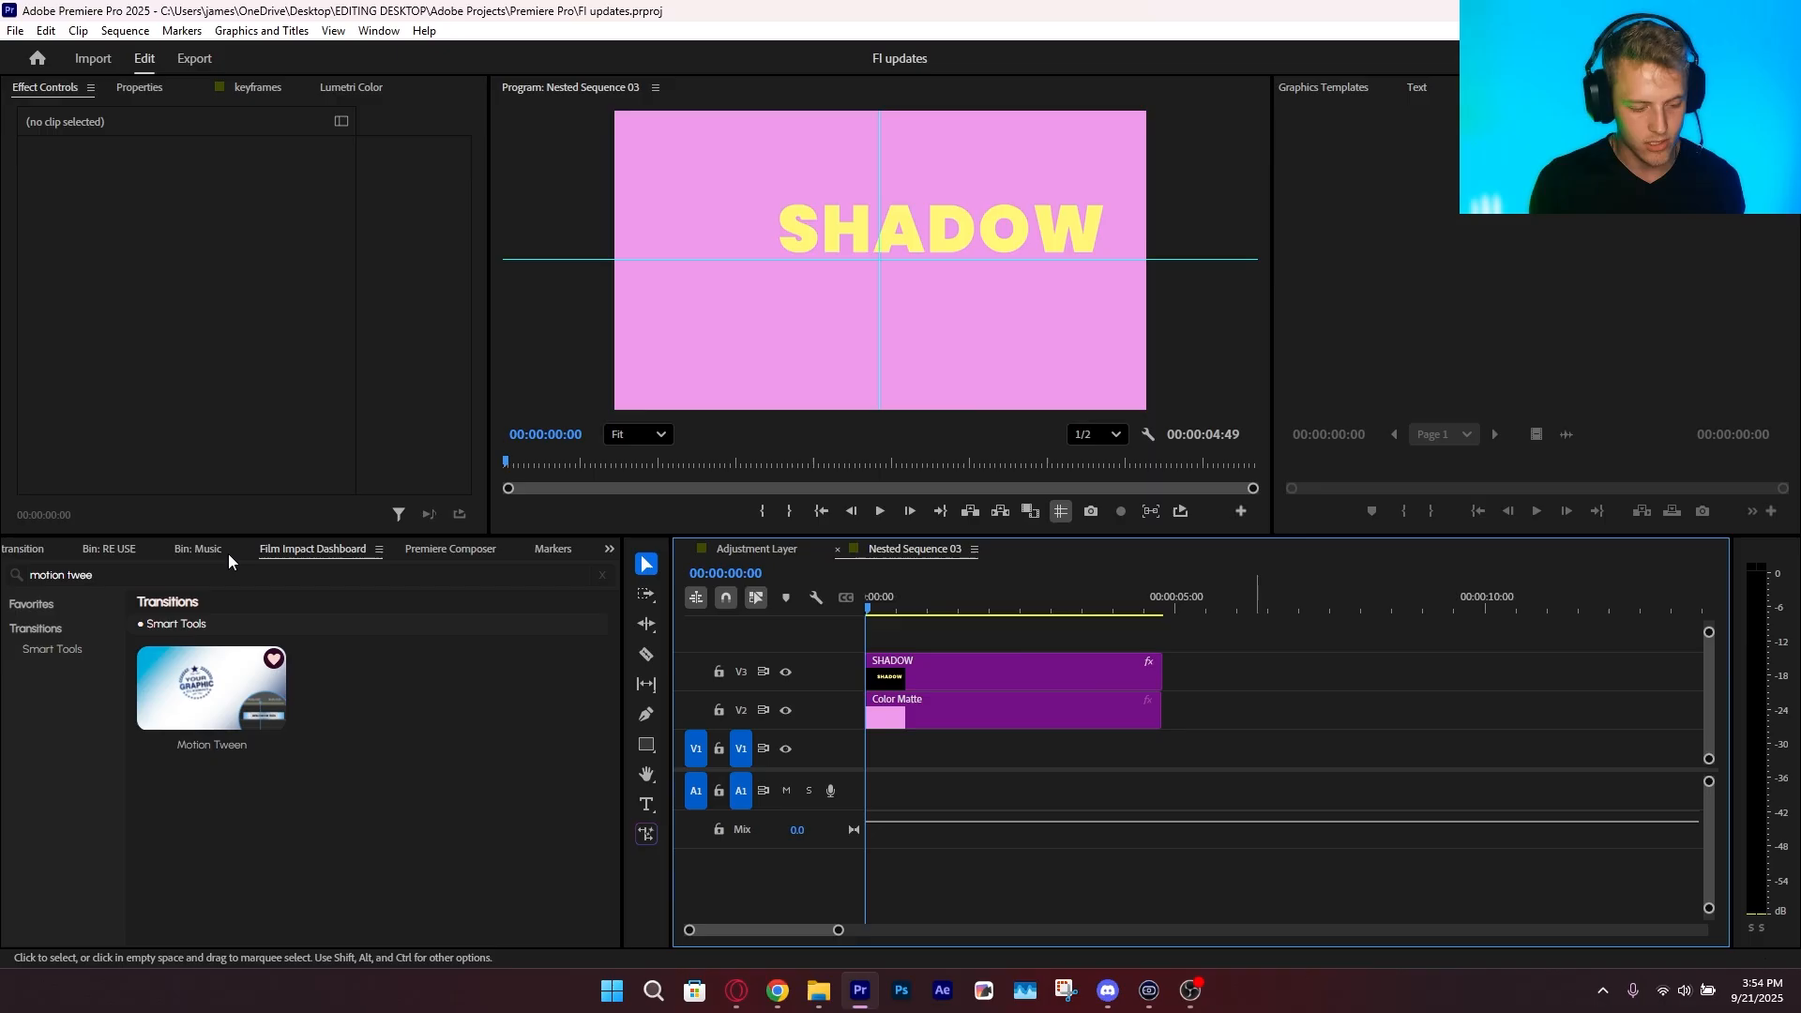
Duplicate the text layer in the SHADOW clip and place the copy below and to the left of the original
click(985, 702)
click(937, 677)
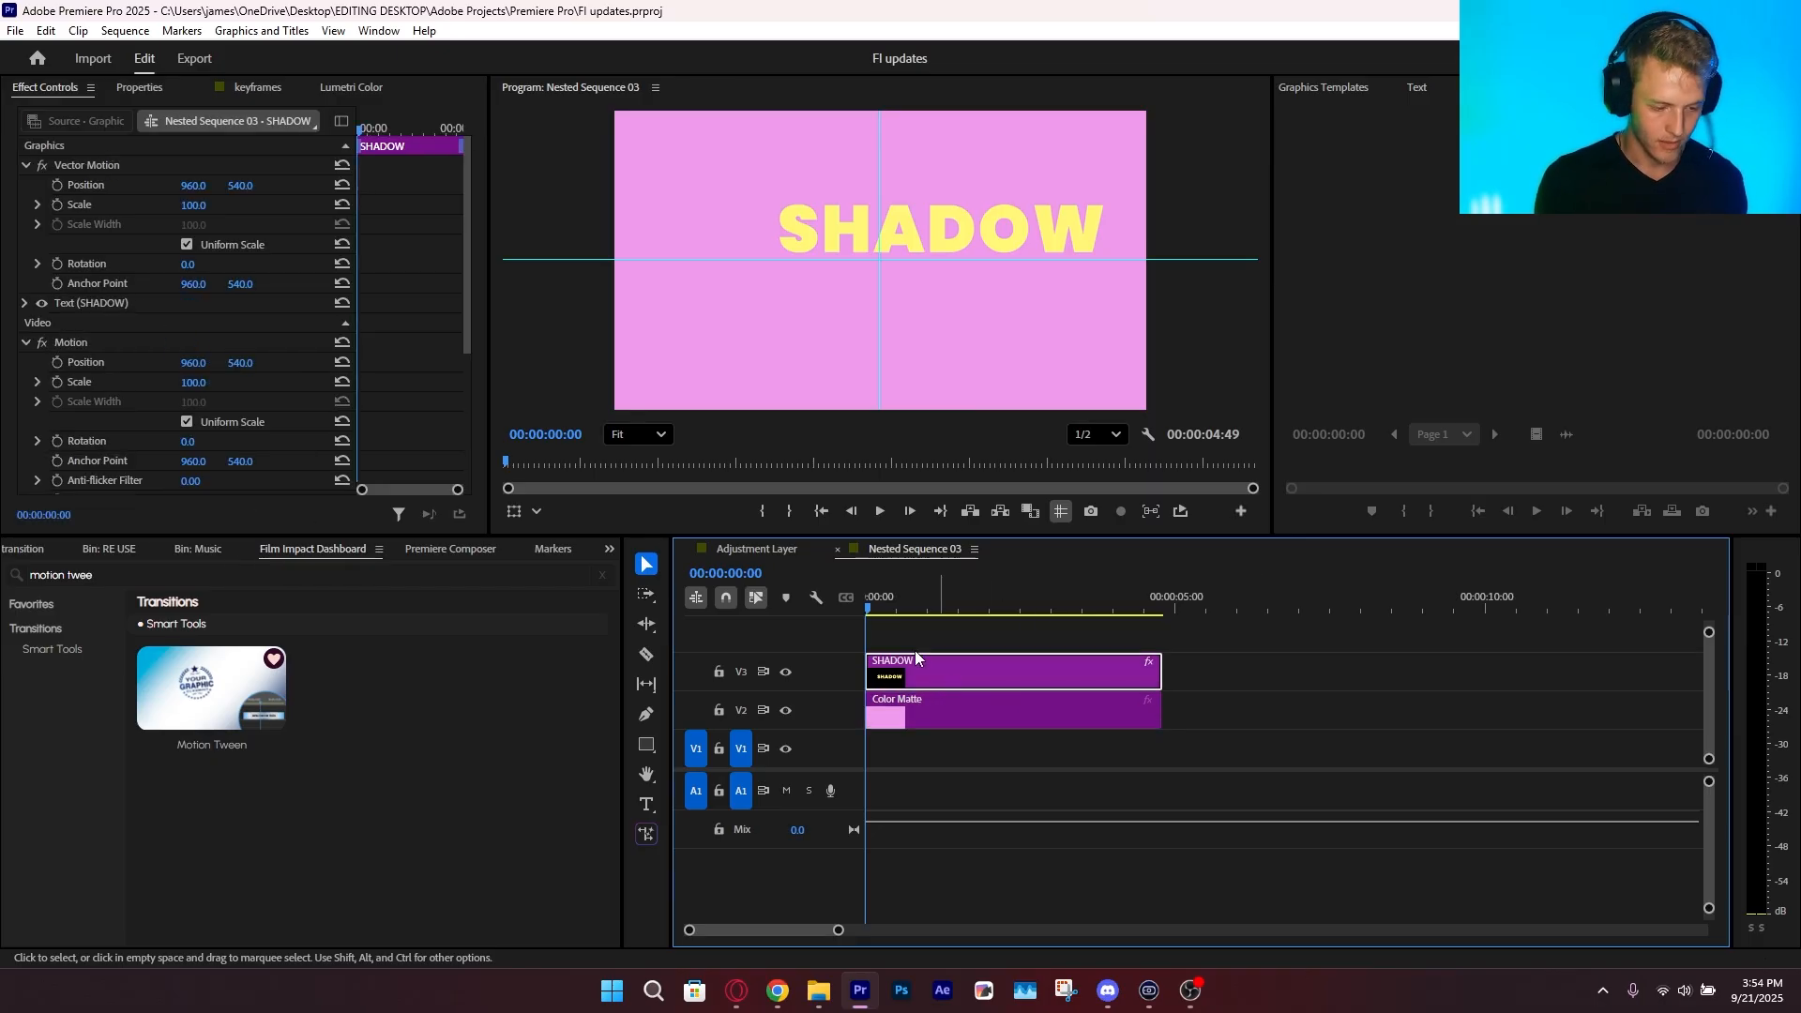
click(138, 87)
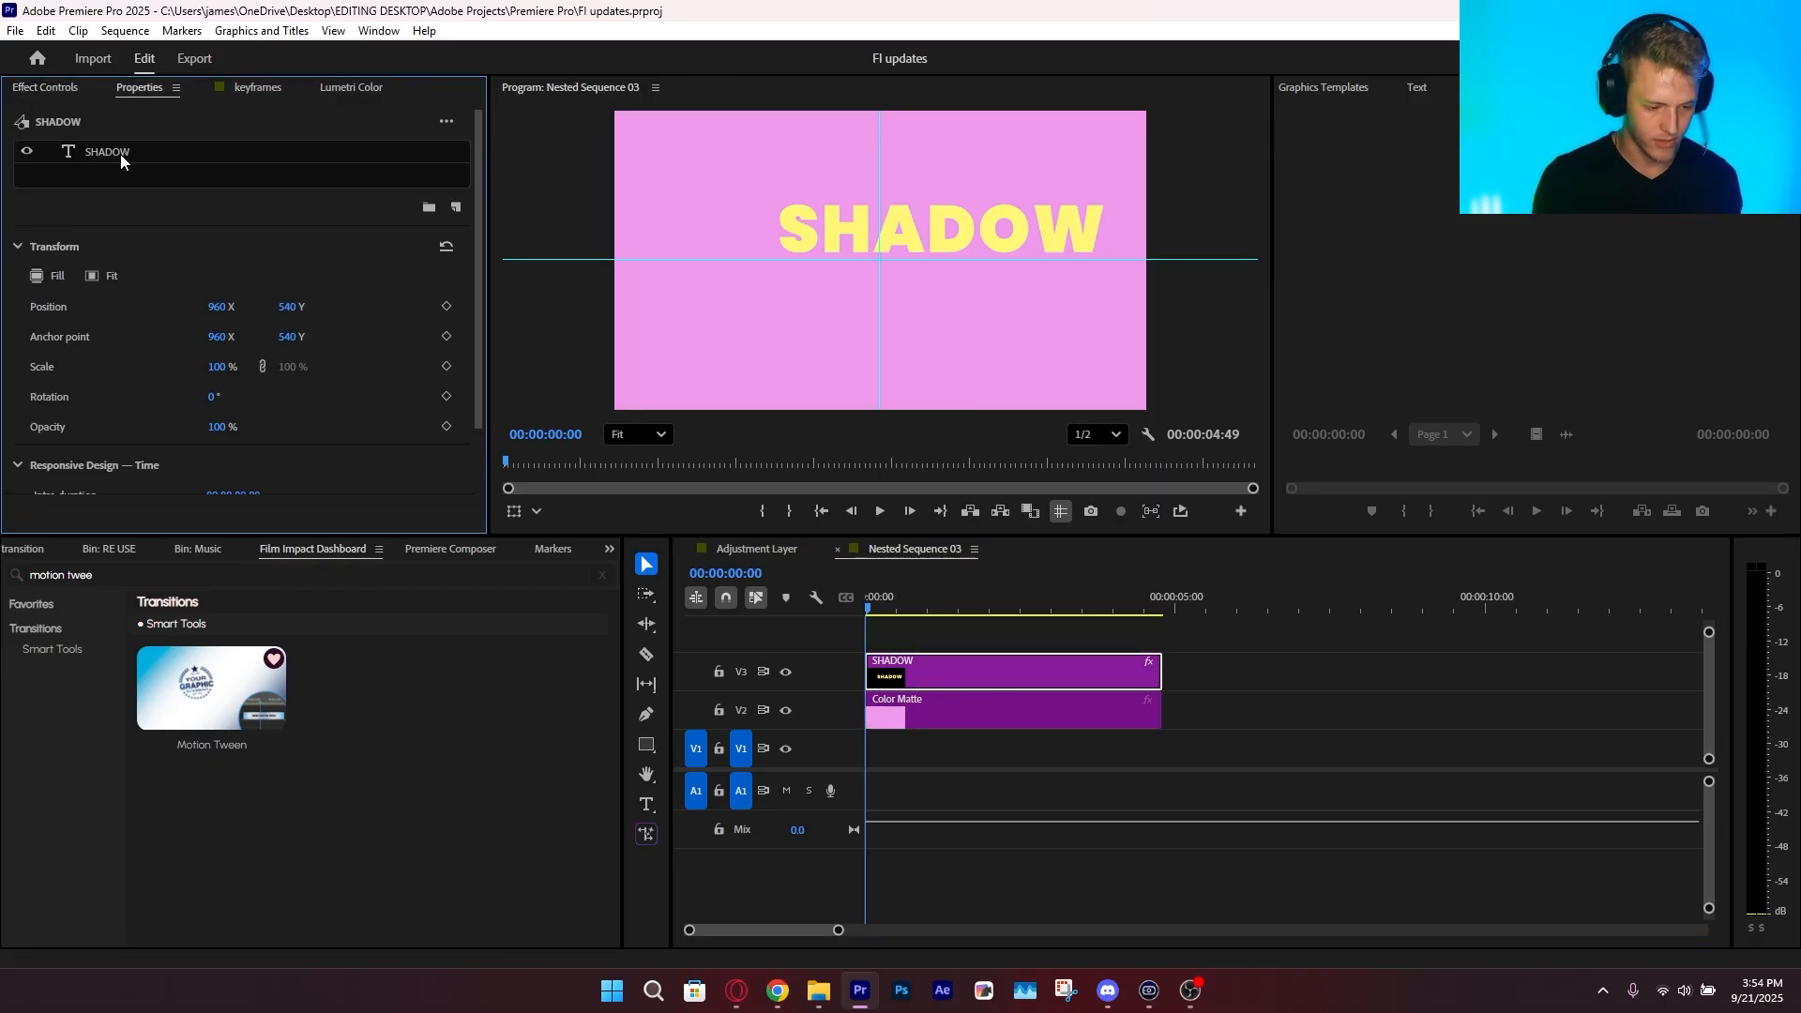
click(118, 159)
drag(914, 251, 796, 329)
Add a third, smaller SHADOW text copy above the other two within the same clip, and save the project
click(127, 147)
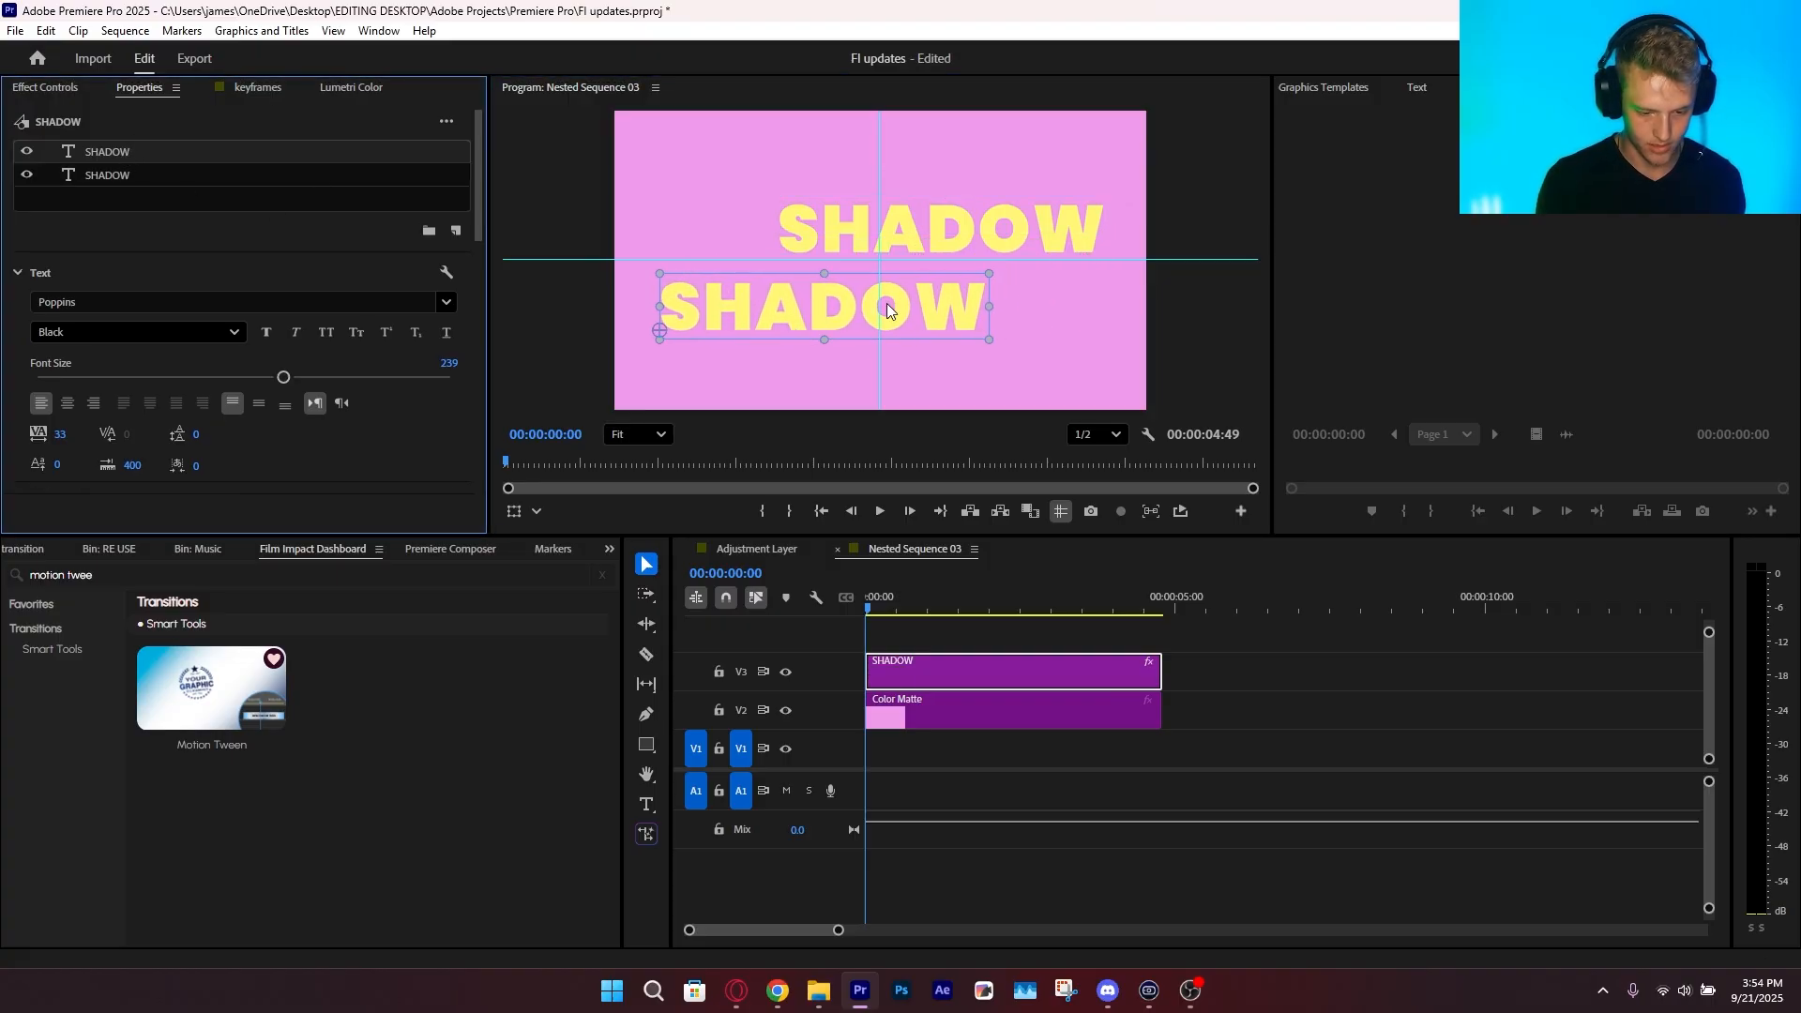
key(ctrl+c)
key(ctrl+v)
drag(920, 233, 806, 168)
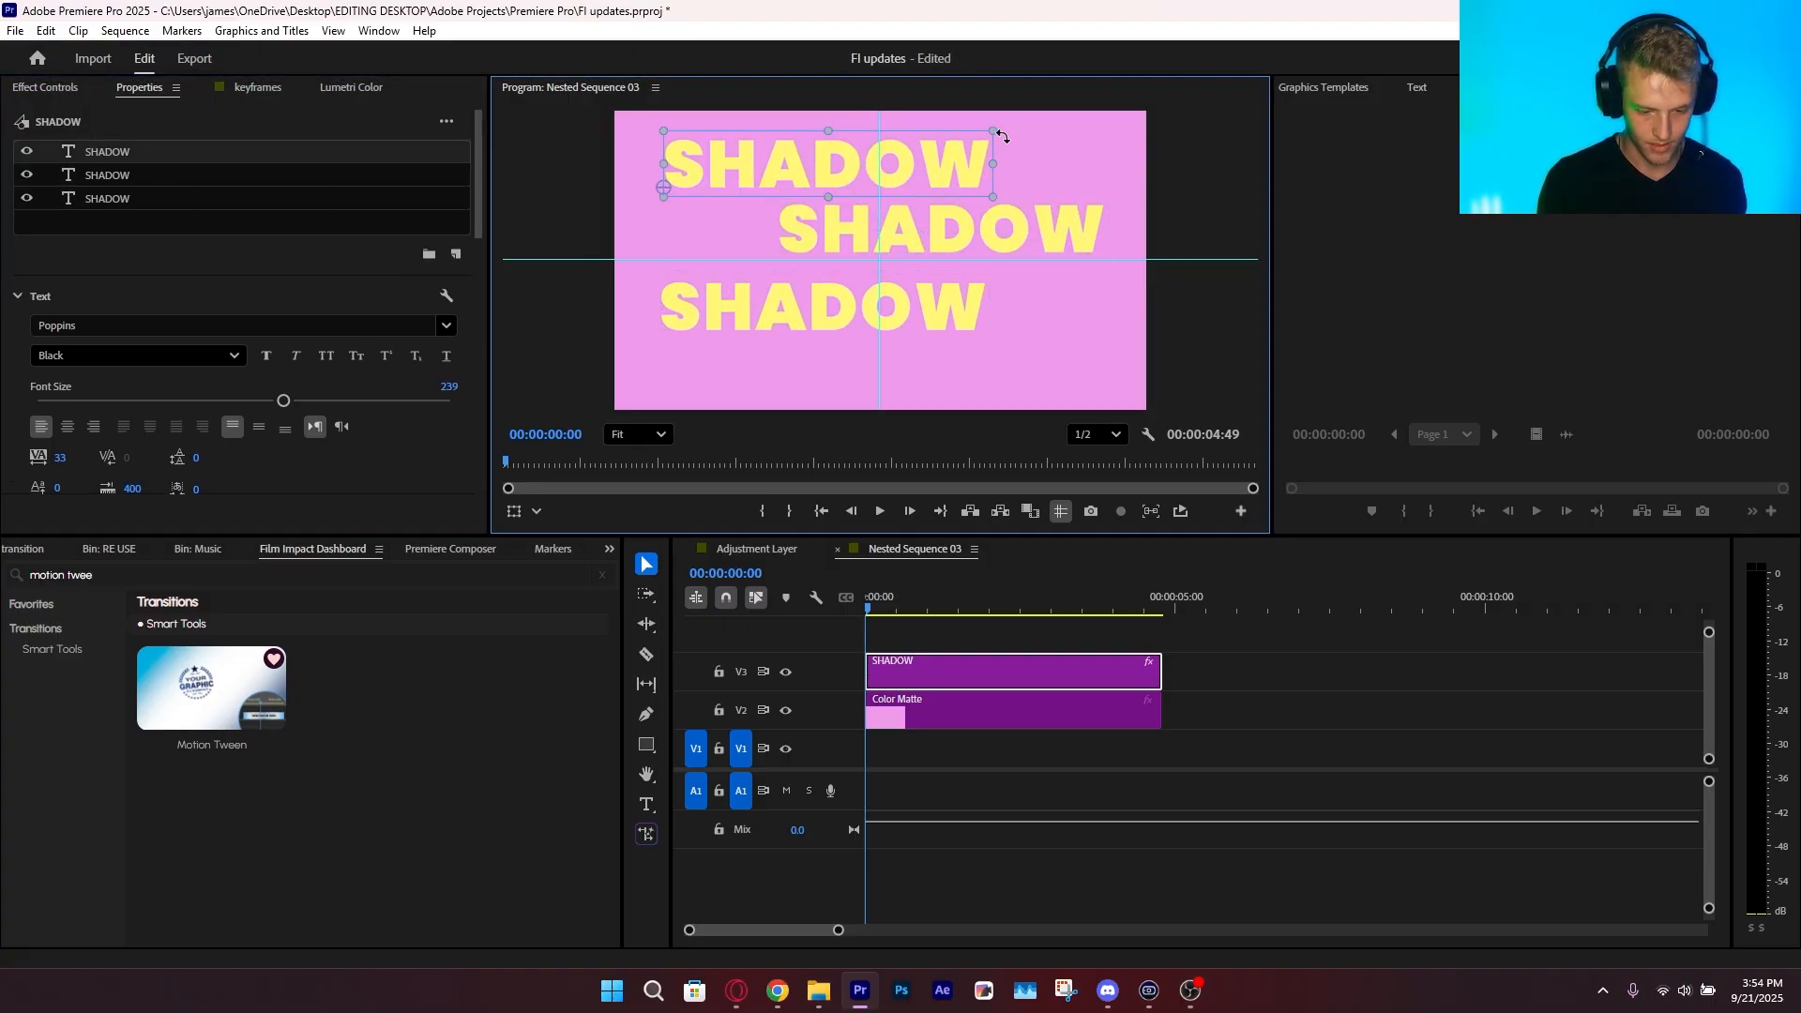
click(971, 146)
click(1283, 602)
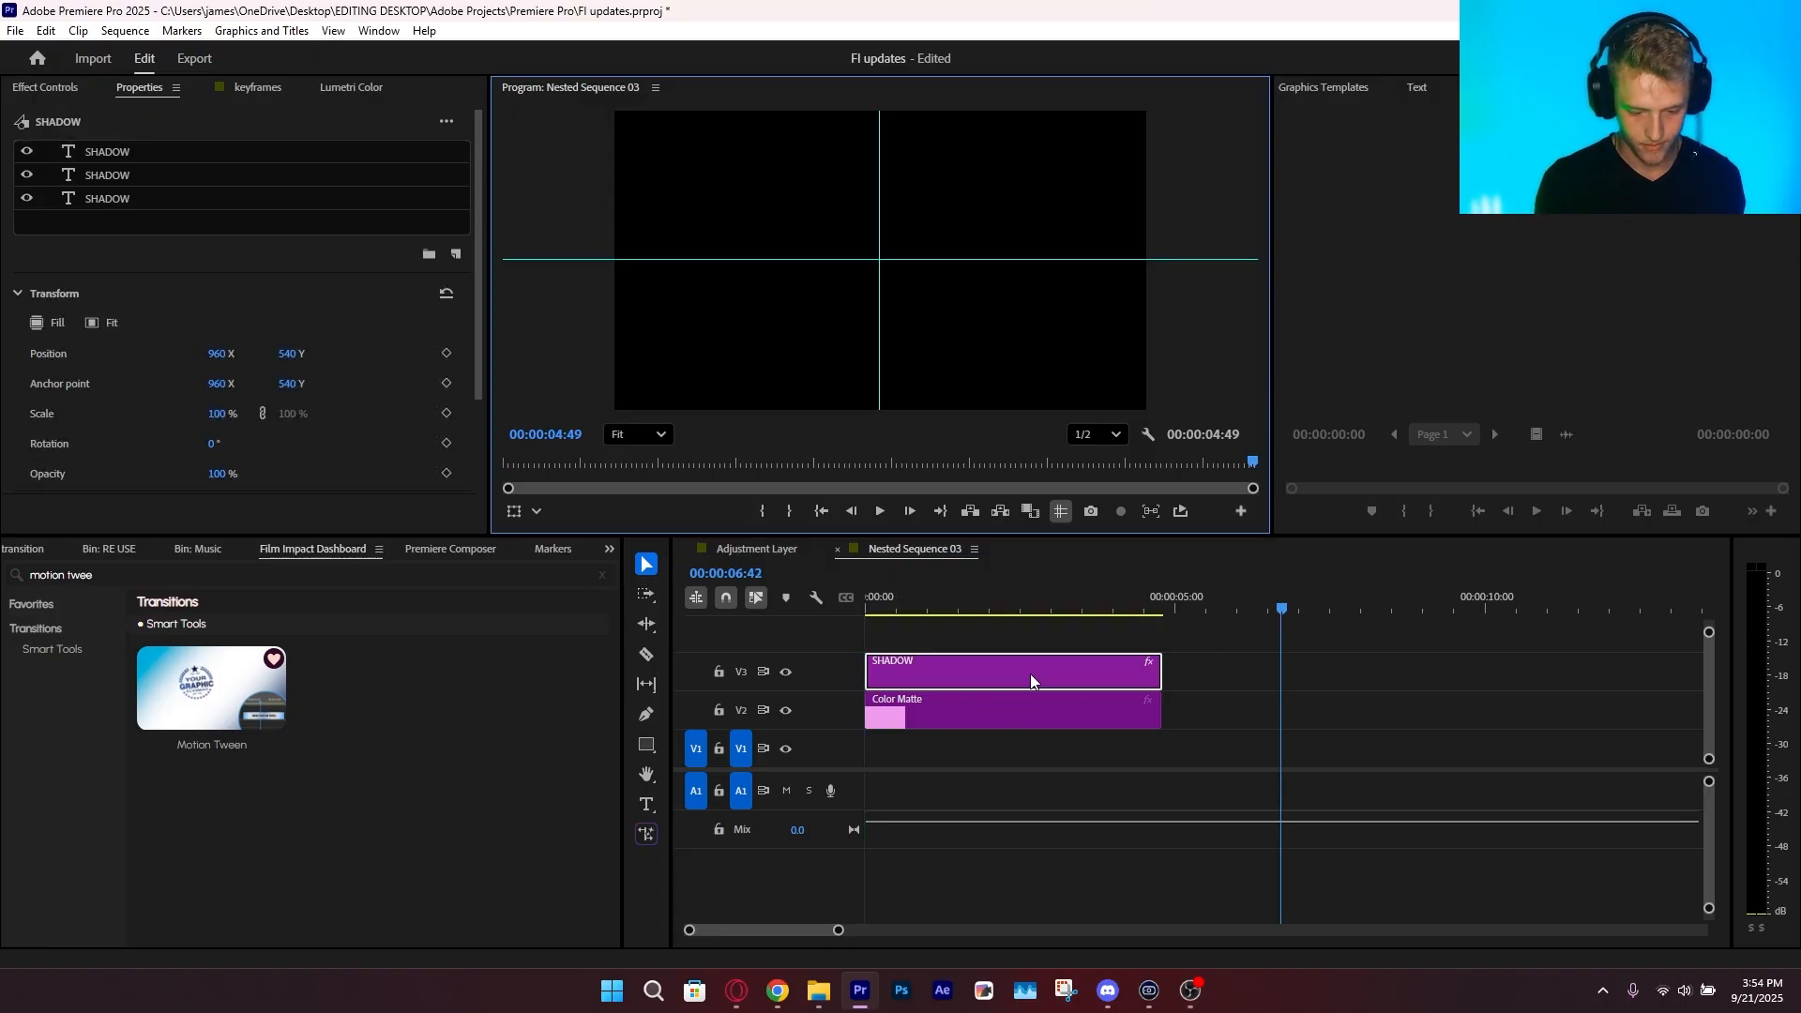
key(ctrl+s)
drag(915, 600, 837, 606)
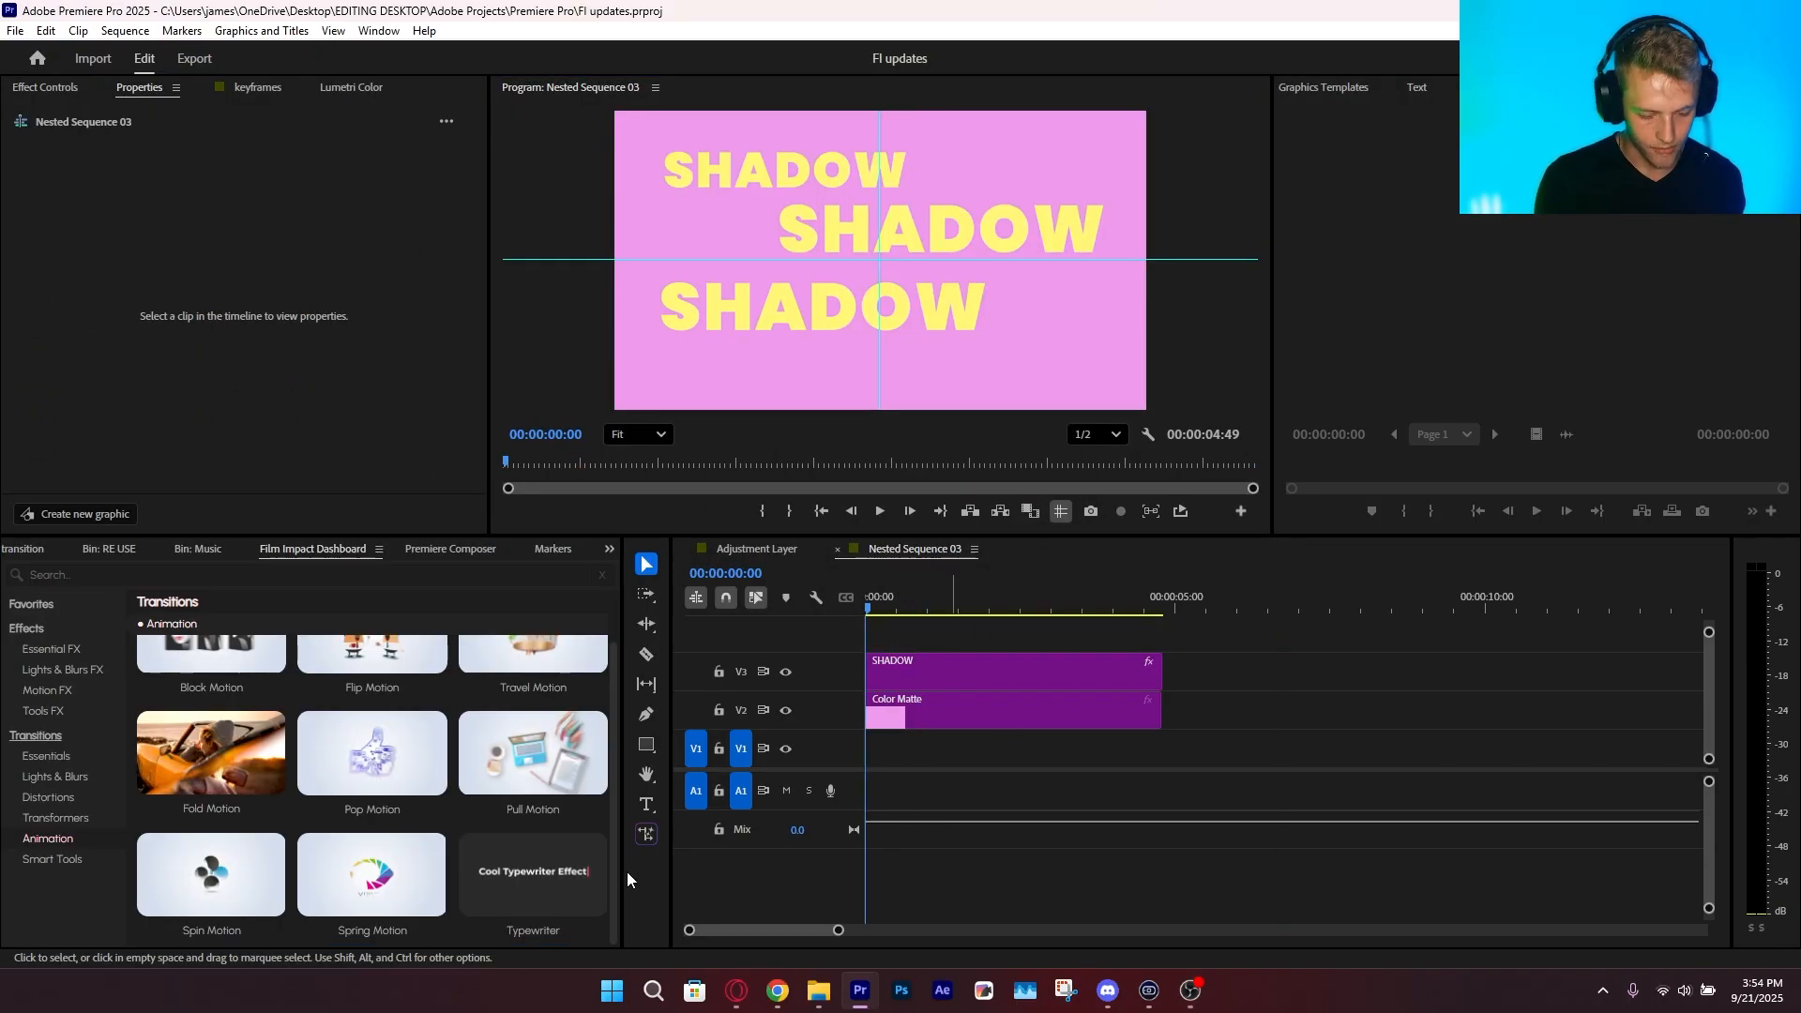
Try the Typewriter transition on both ends of the SHADOW clip, and undo it after a short preview
click(531, 931)
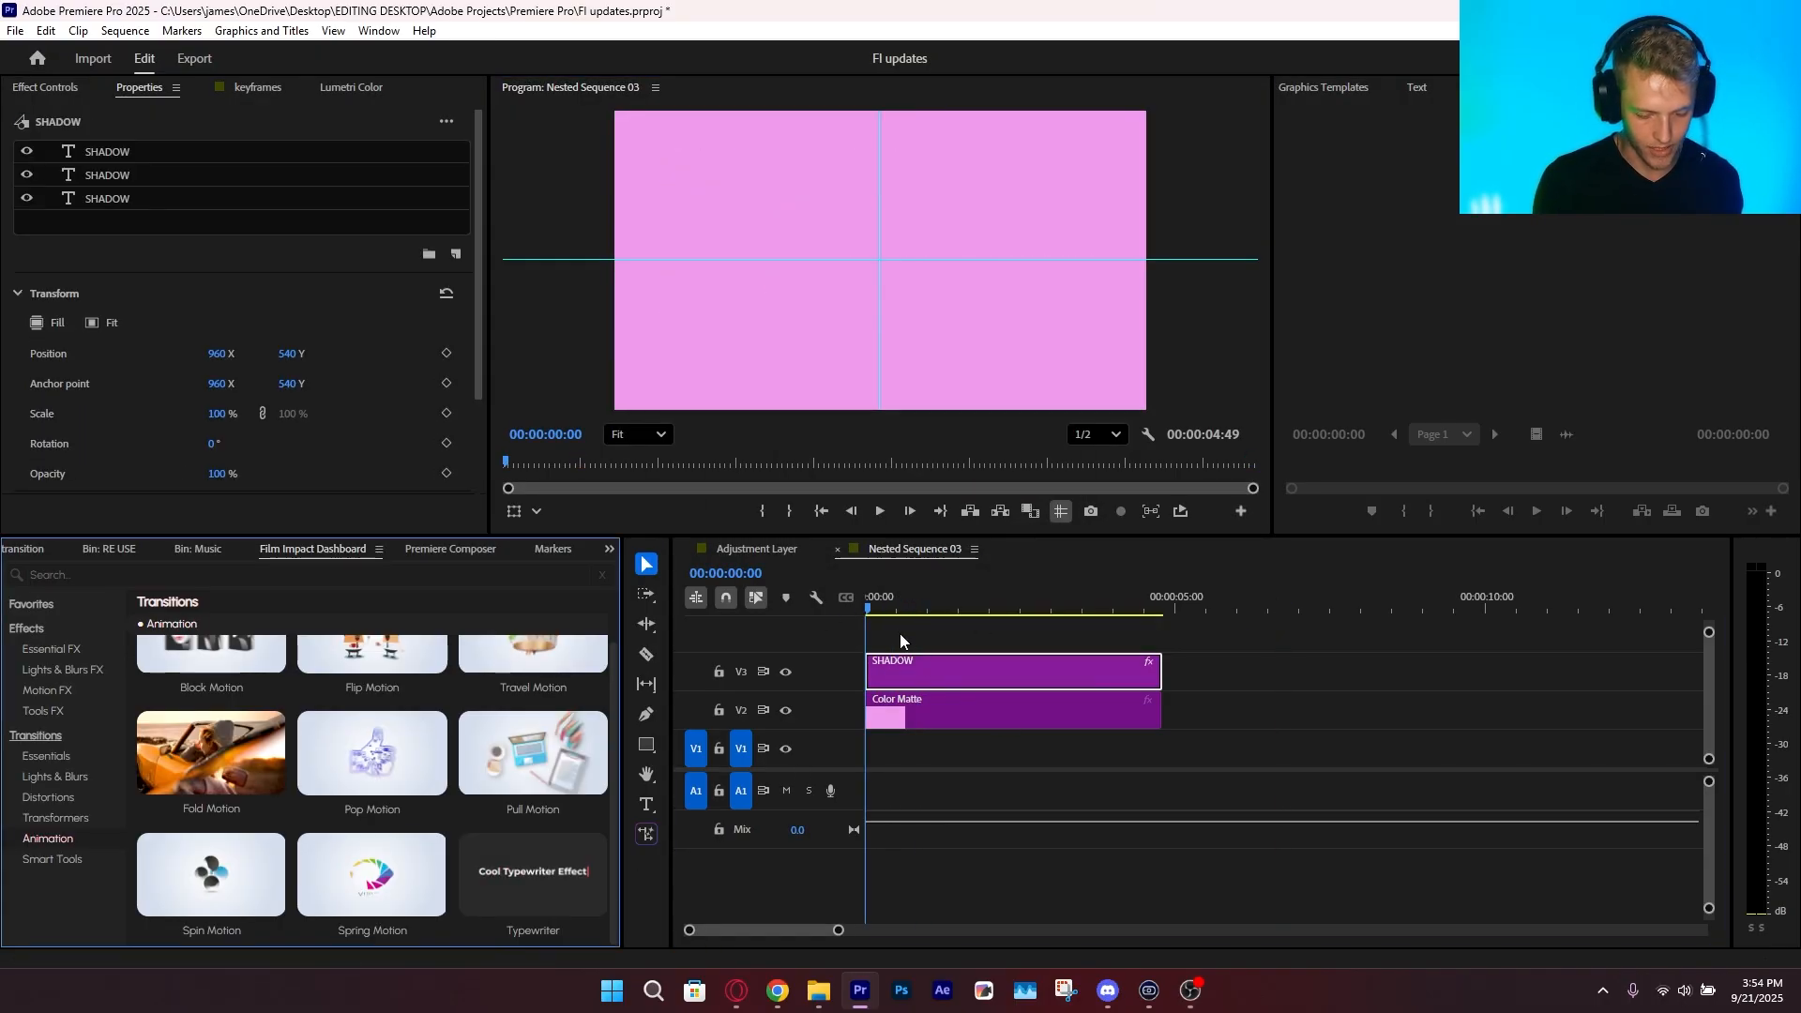
click(1269, 706)
key(space)
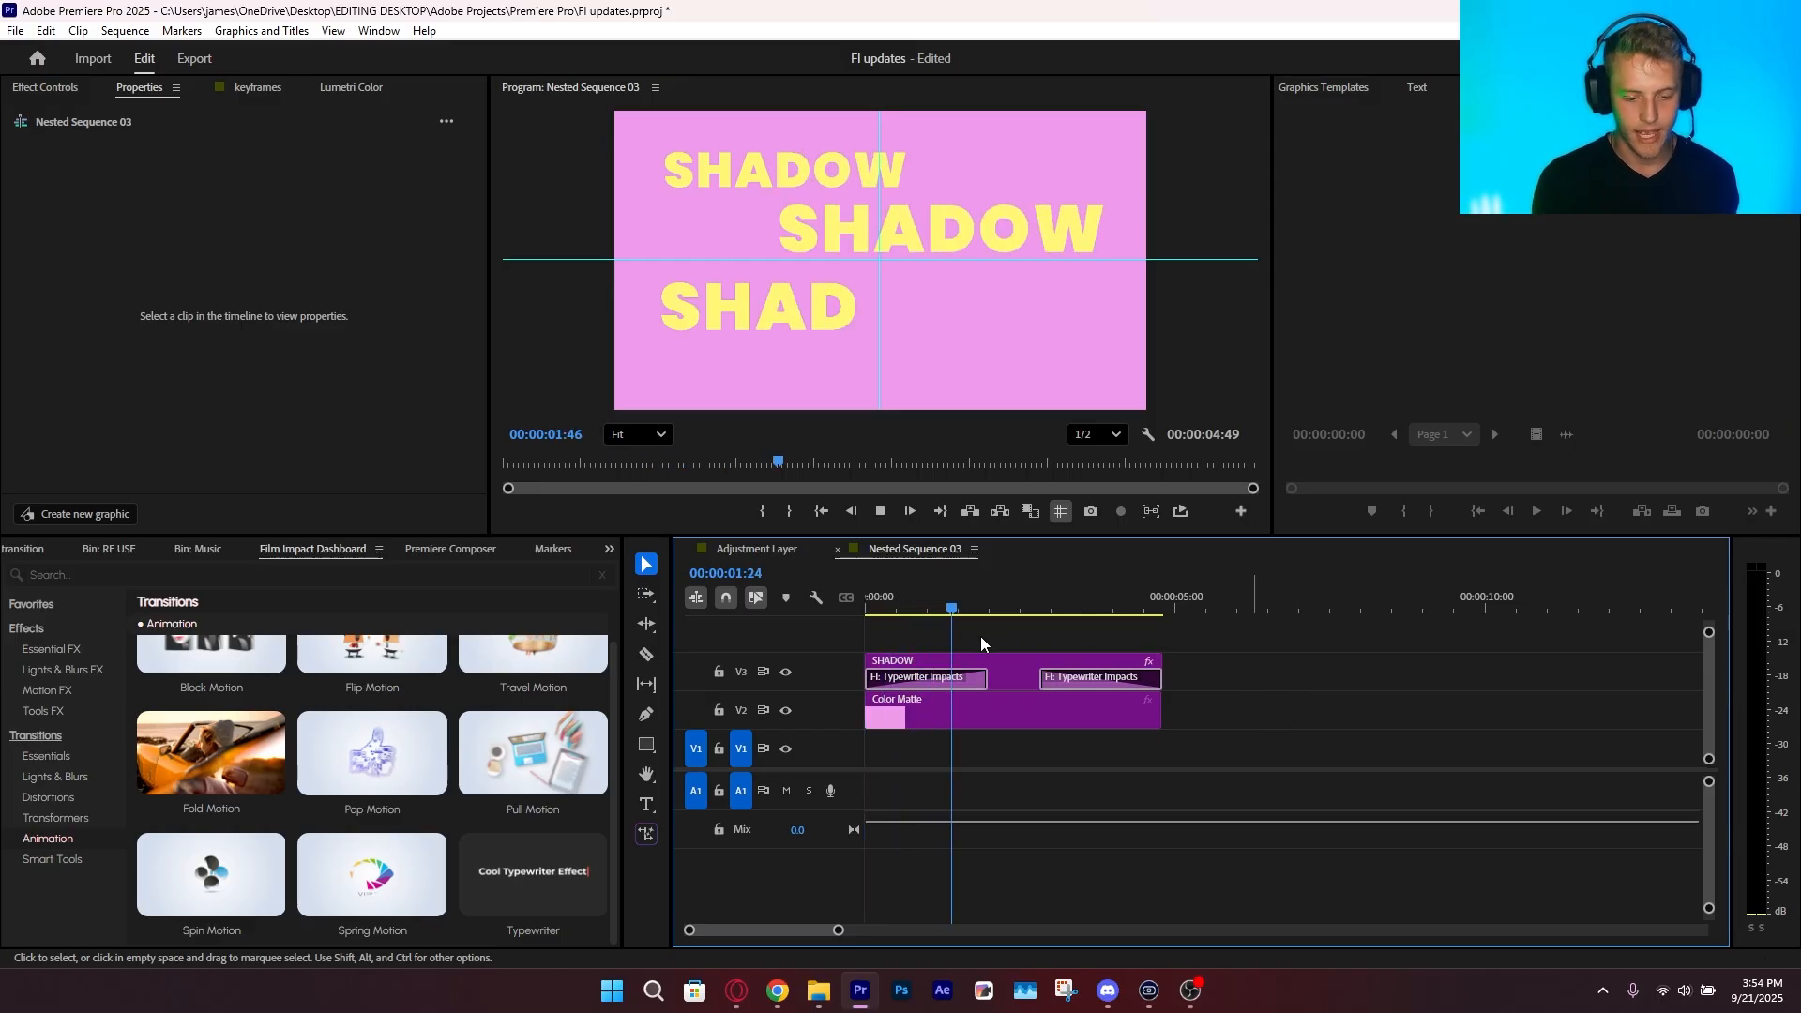
key(ctrl+z)
key(Home)
key(ctrl+z)
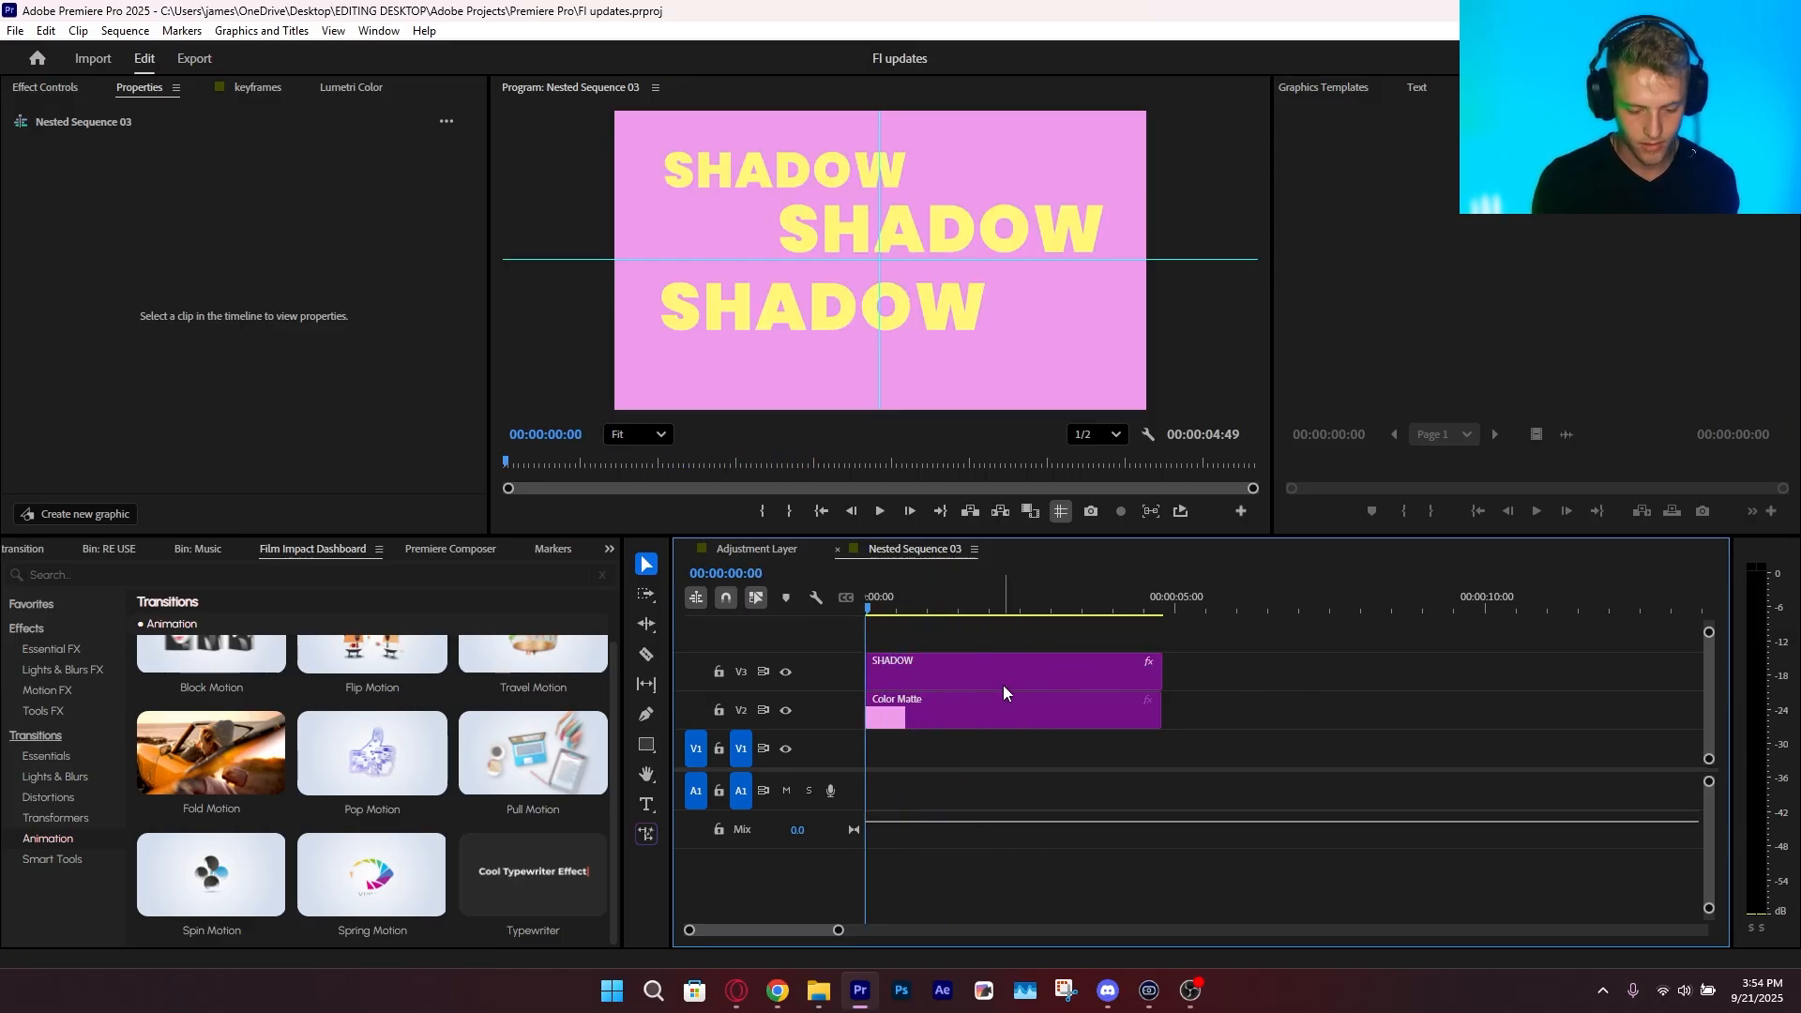
Save the project, reapply the Typewriter transition to both ends of the SHADOW clip, and play the text reveal
click(971, 677)
key(ctrl+s)
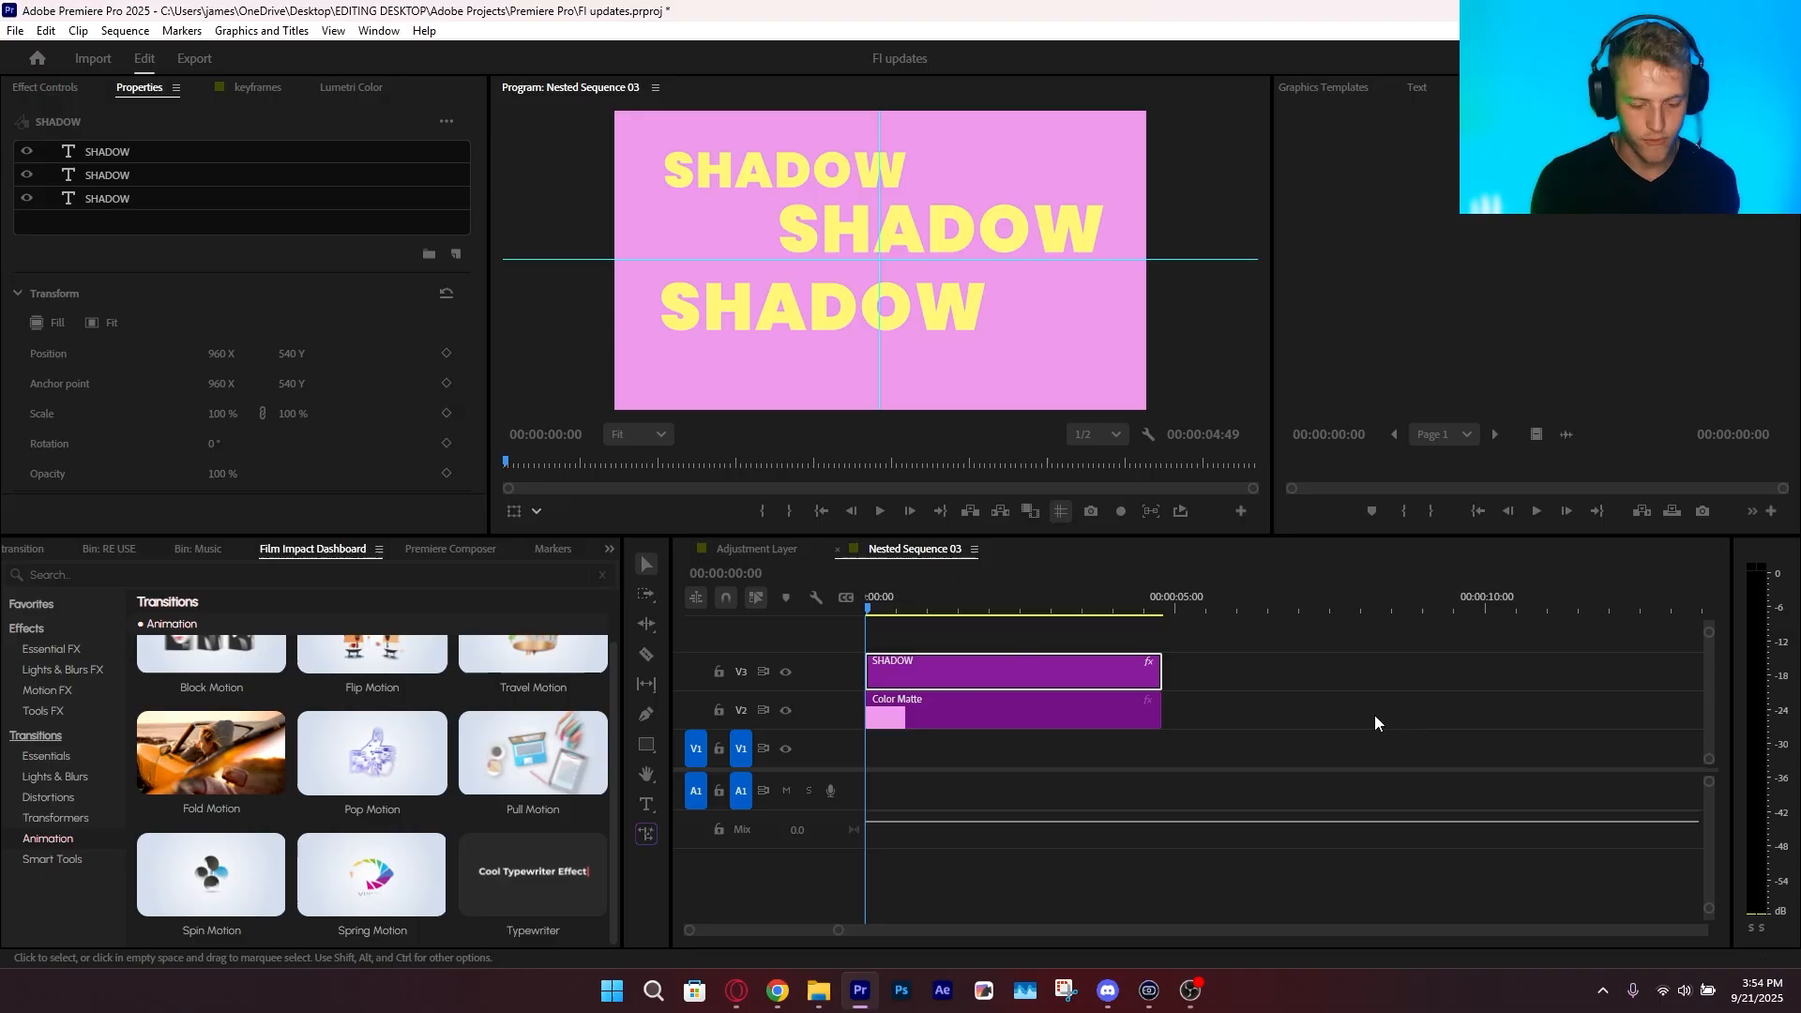
key(ctrl+d)
drag(902, 610, 960, 645)
key(space)
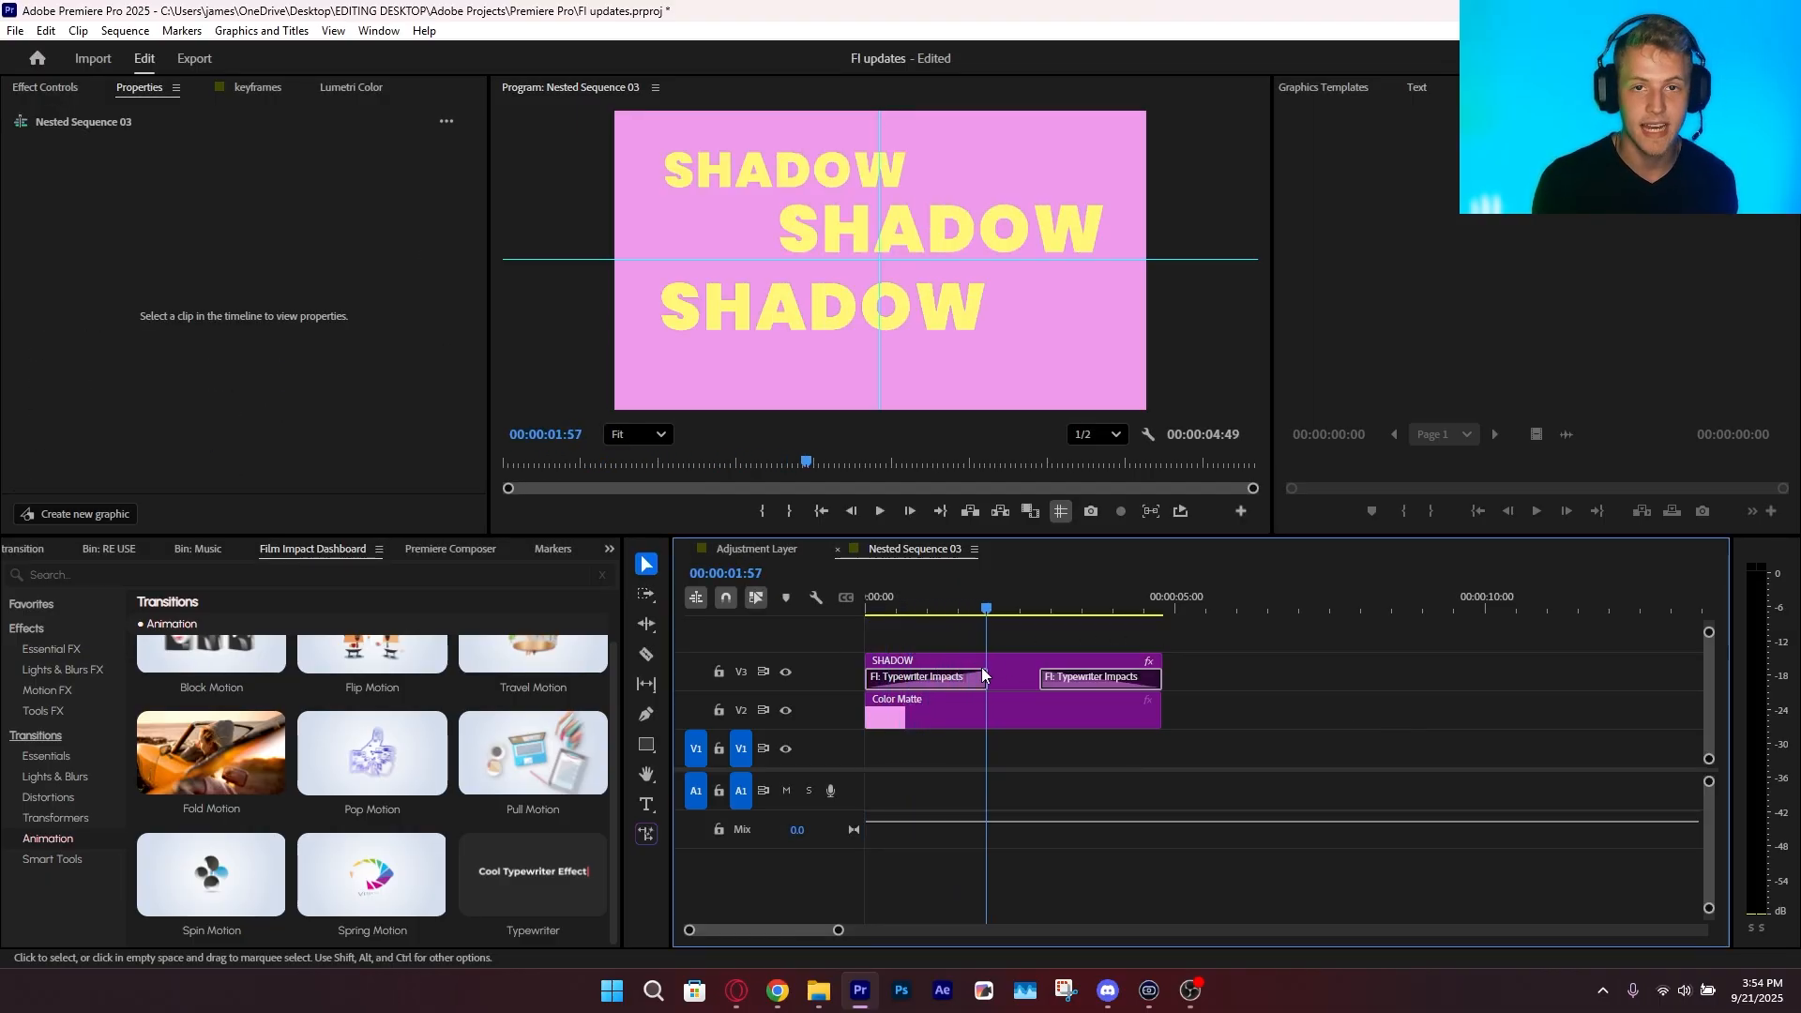
Replay the Typewriter animation from the start of the nested sequence and examine how each text line is revealed
key(Home)
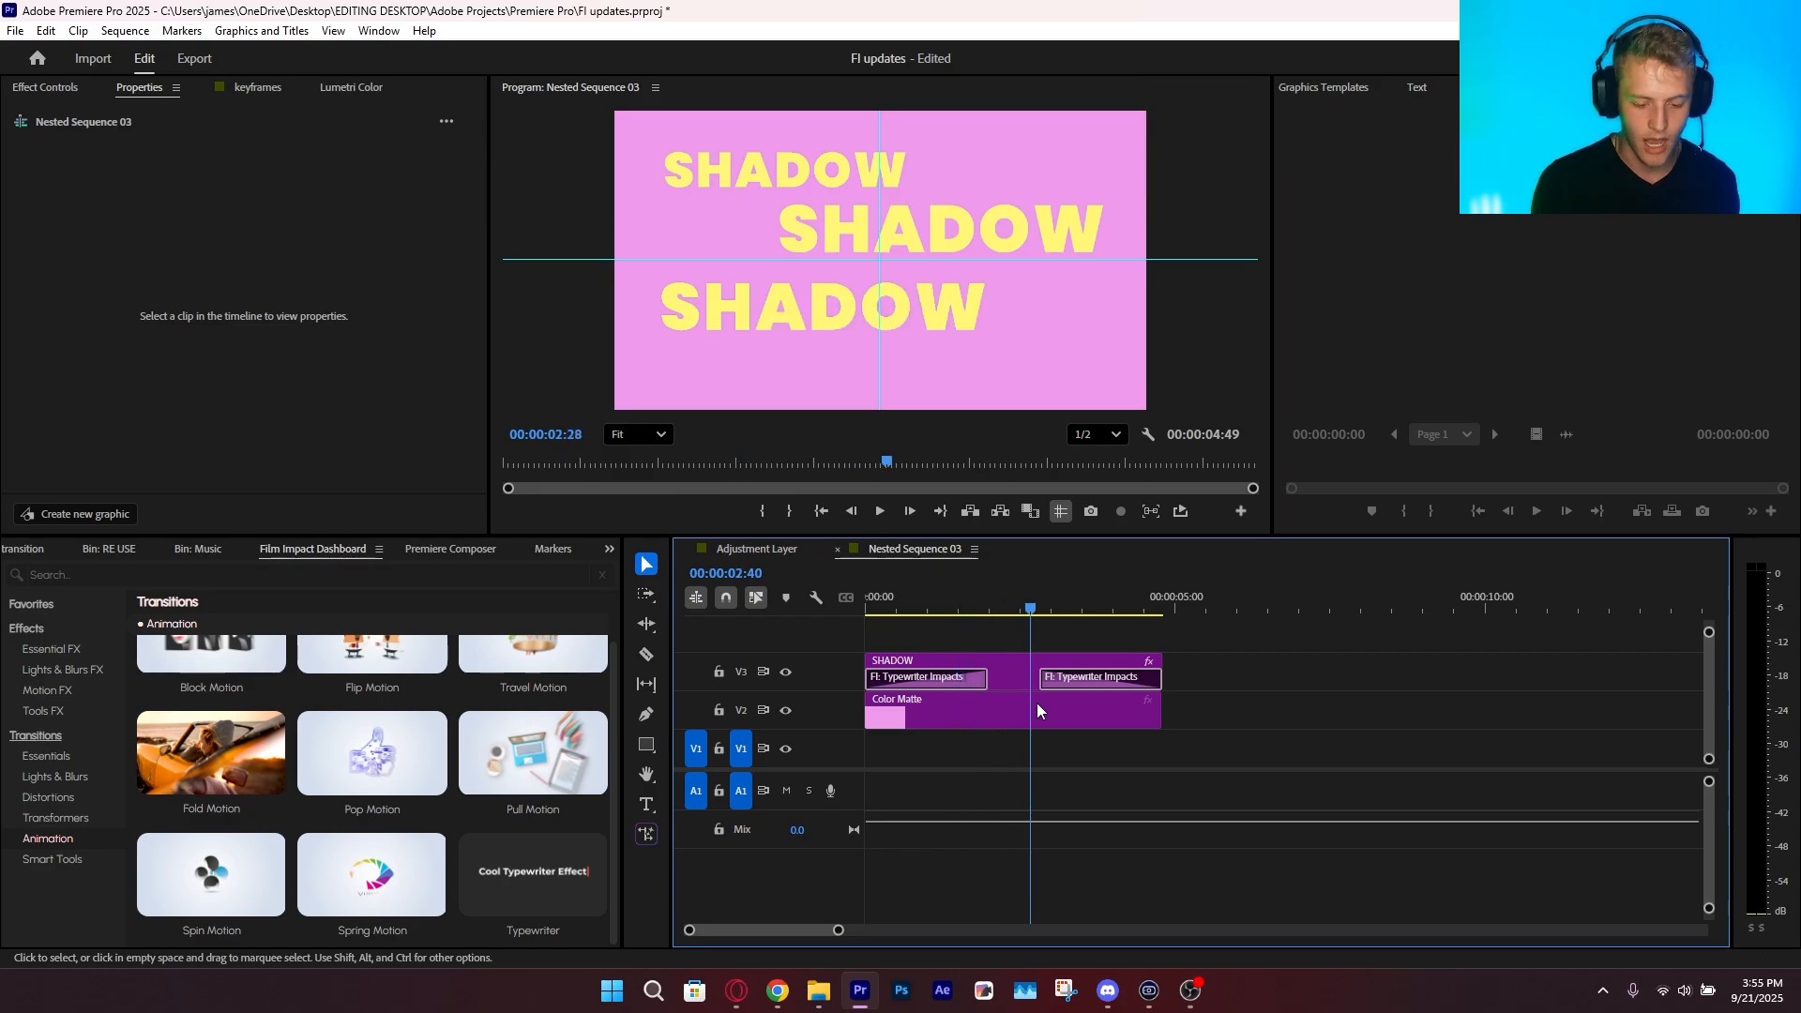
key(Home)
key(space)
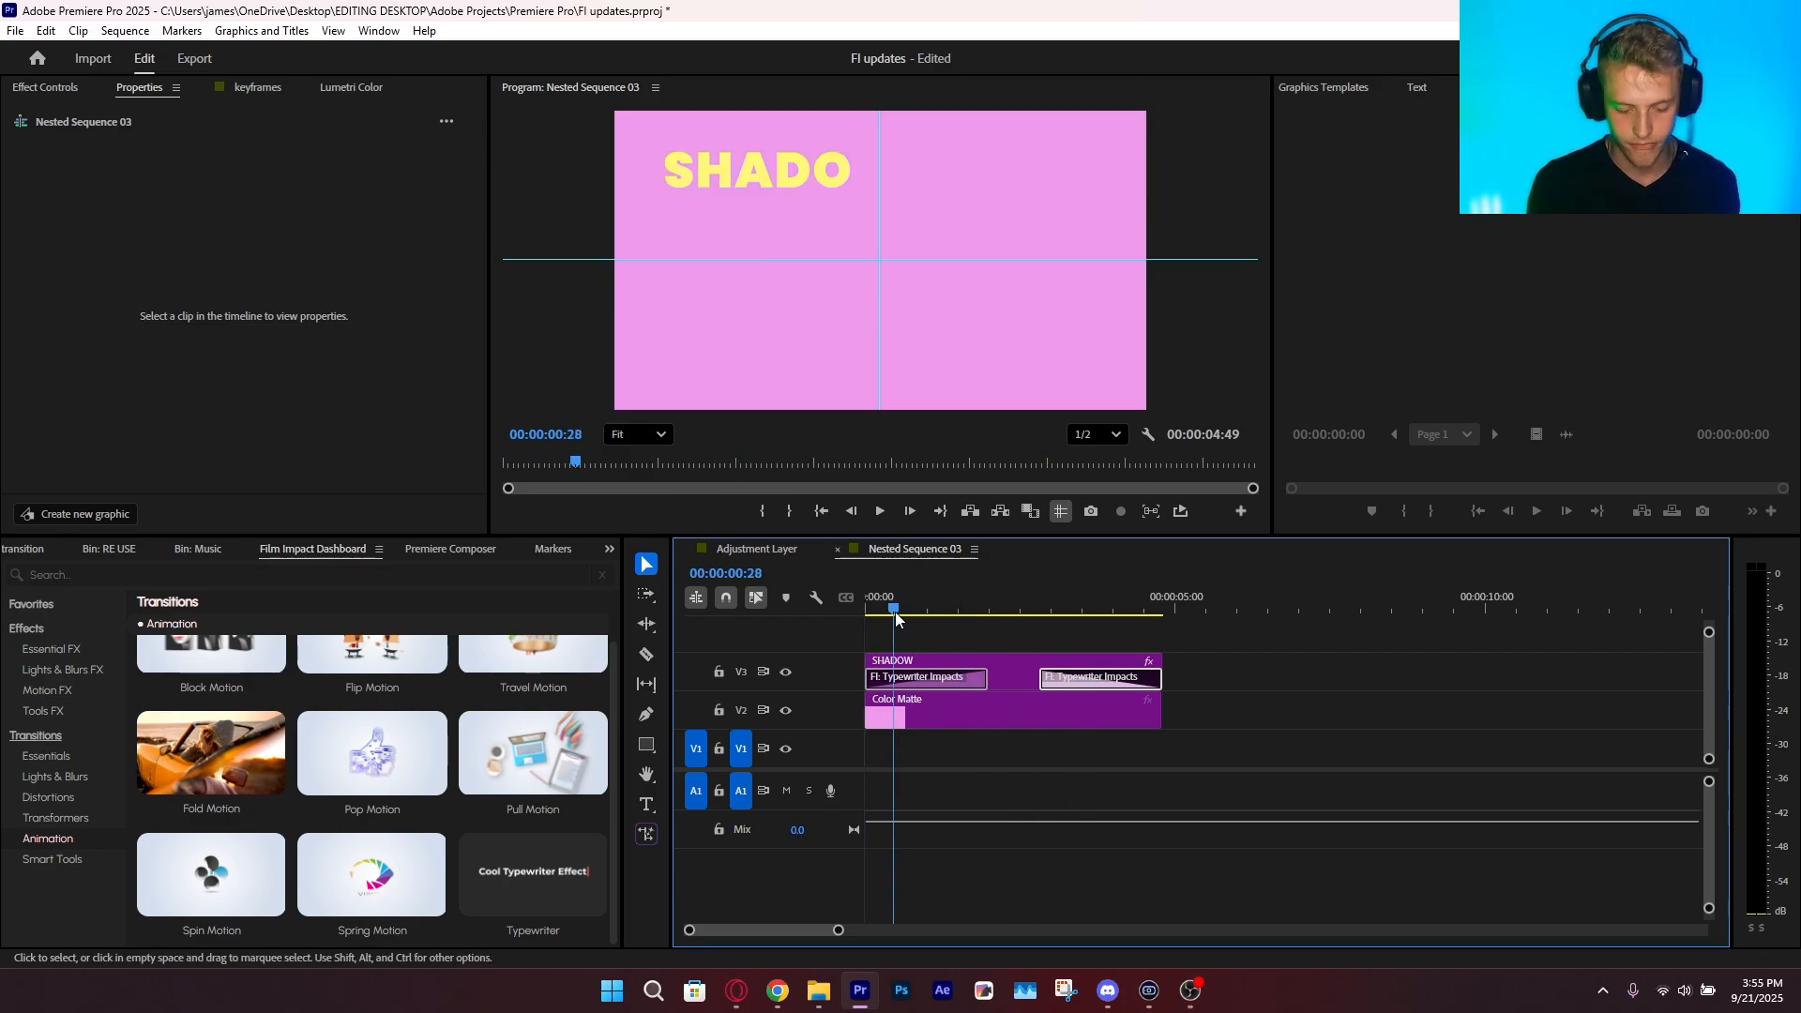
key(space)
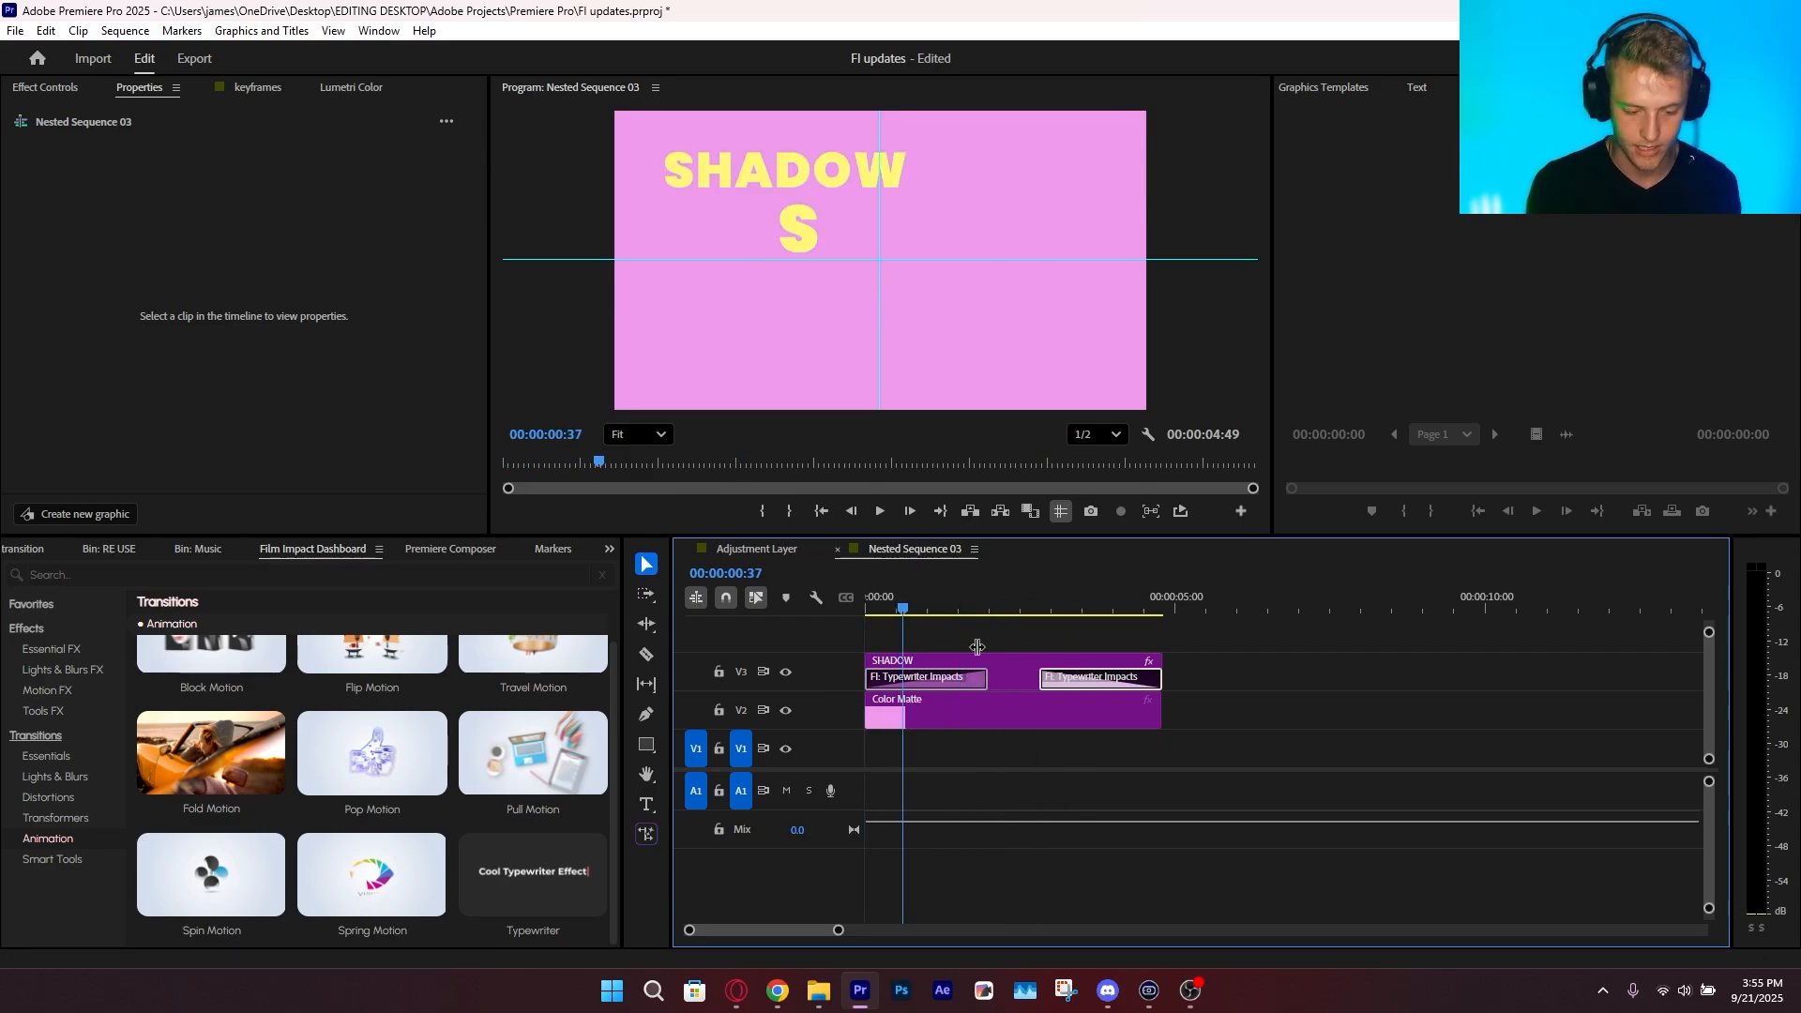
click(1089, 685)
click(1285, 725)
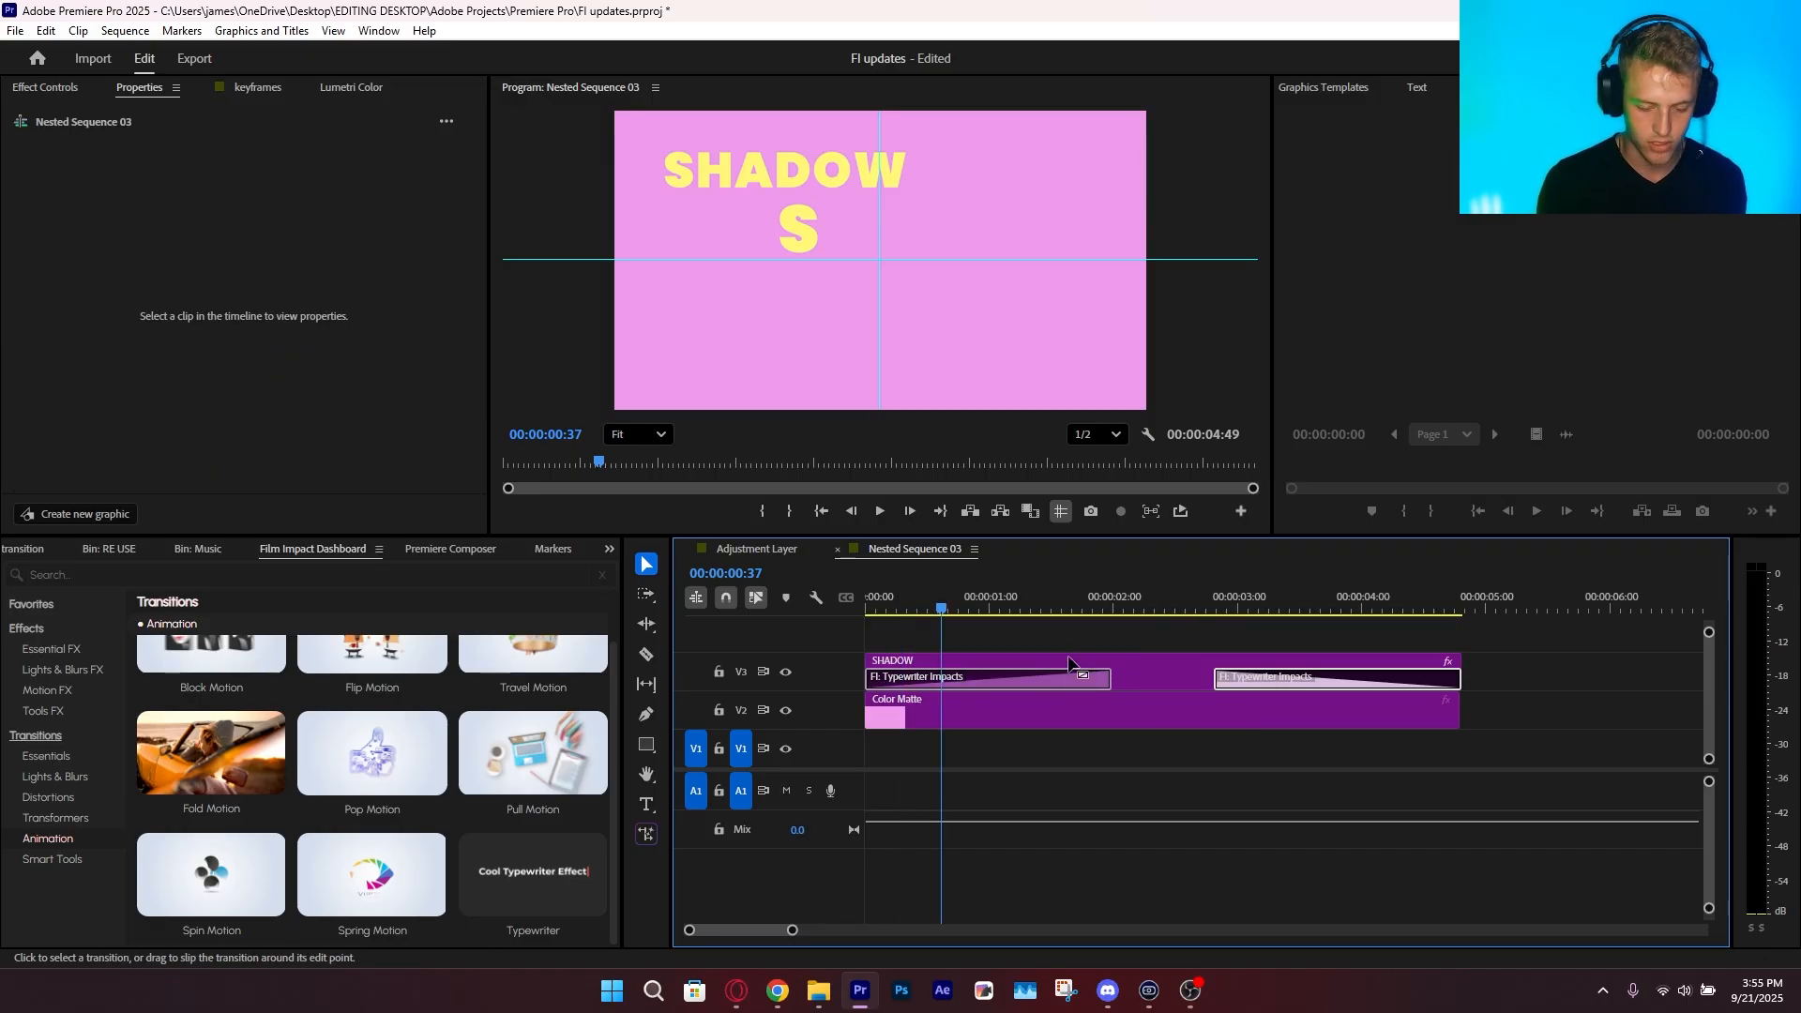
Replace the Typewriter transitions on the SHADOW clip with Block Motion and play them back from the start
drag(880, 600, 892, 600)
scroll(190, 705, up, 1)
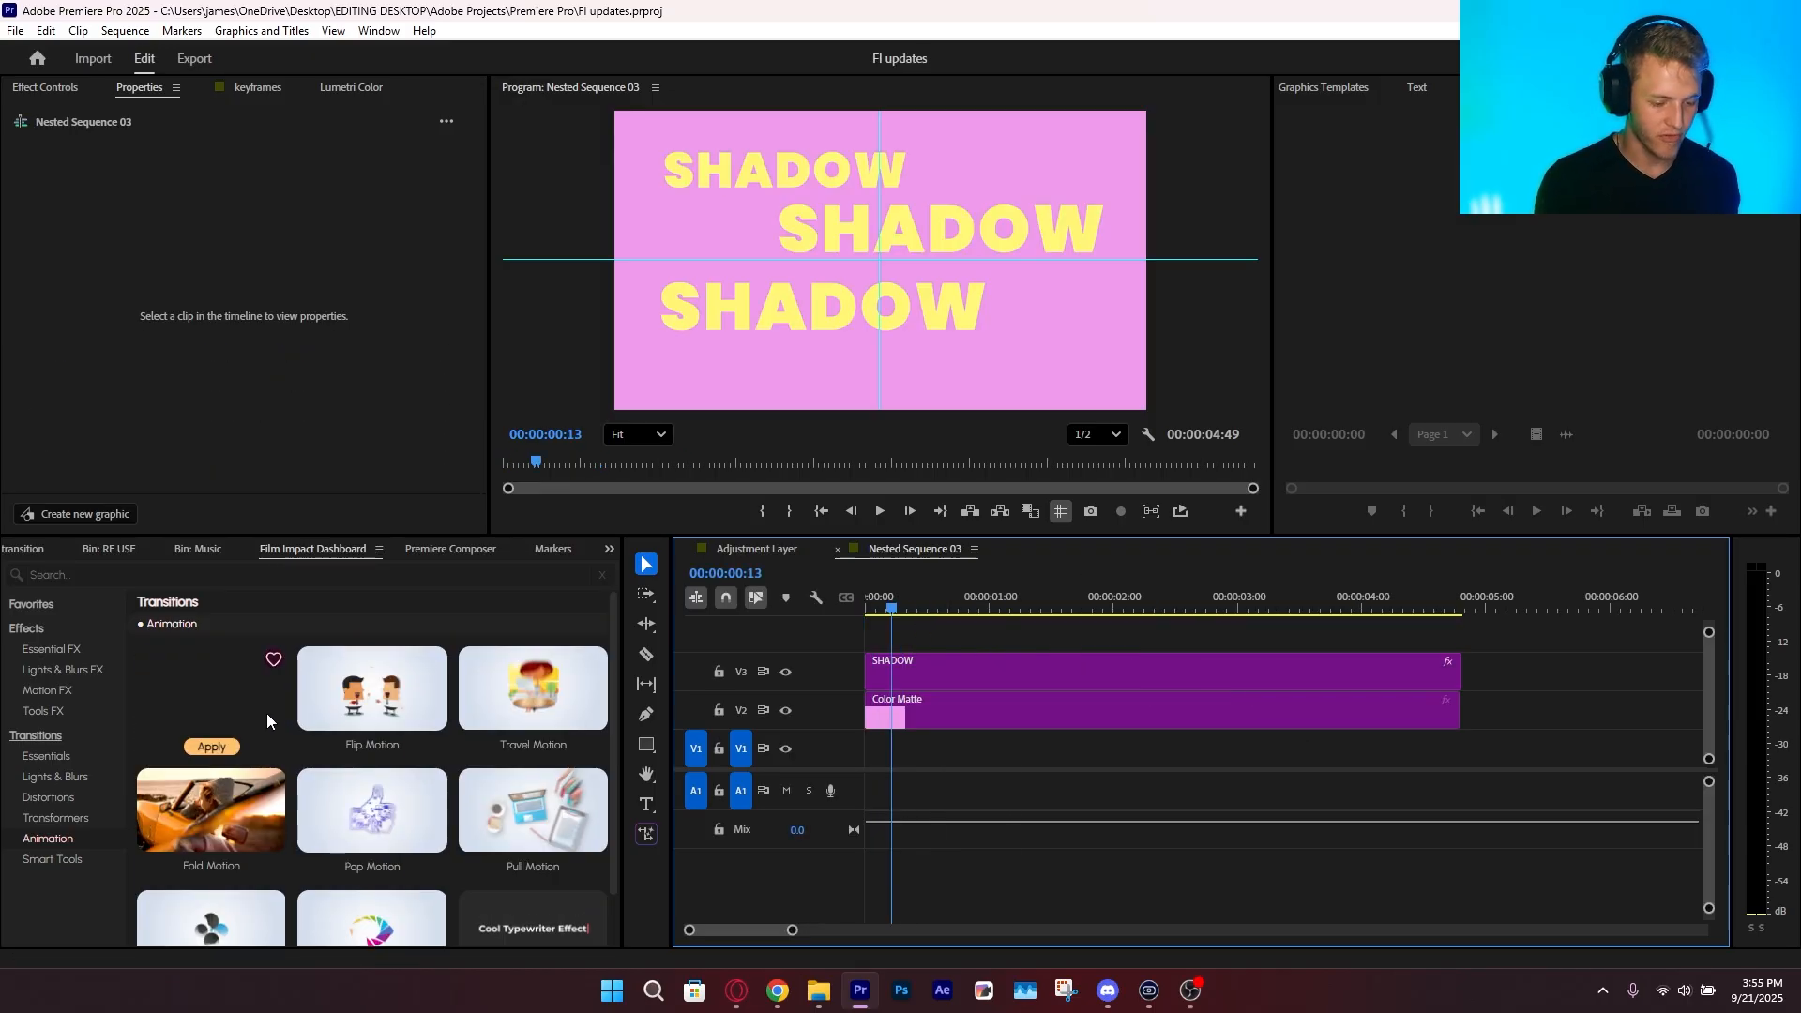
click(211, 747)
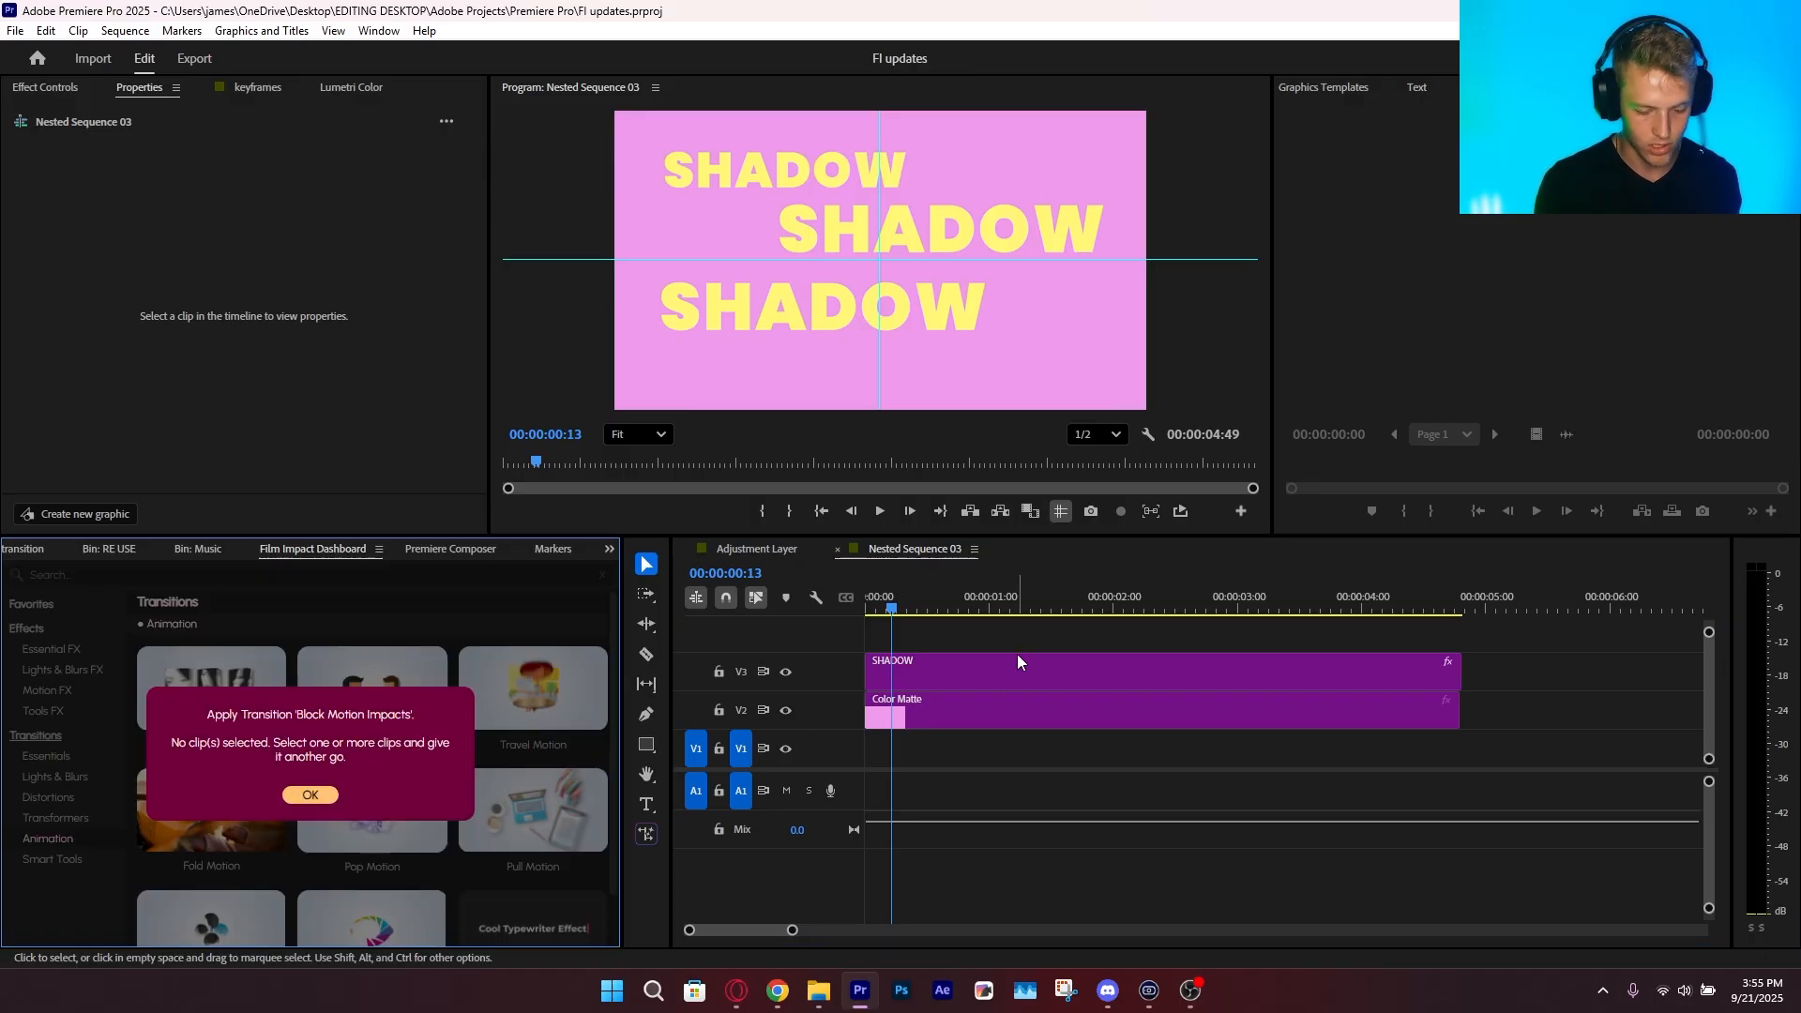
click(916, 680)
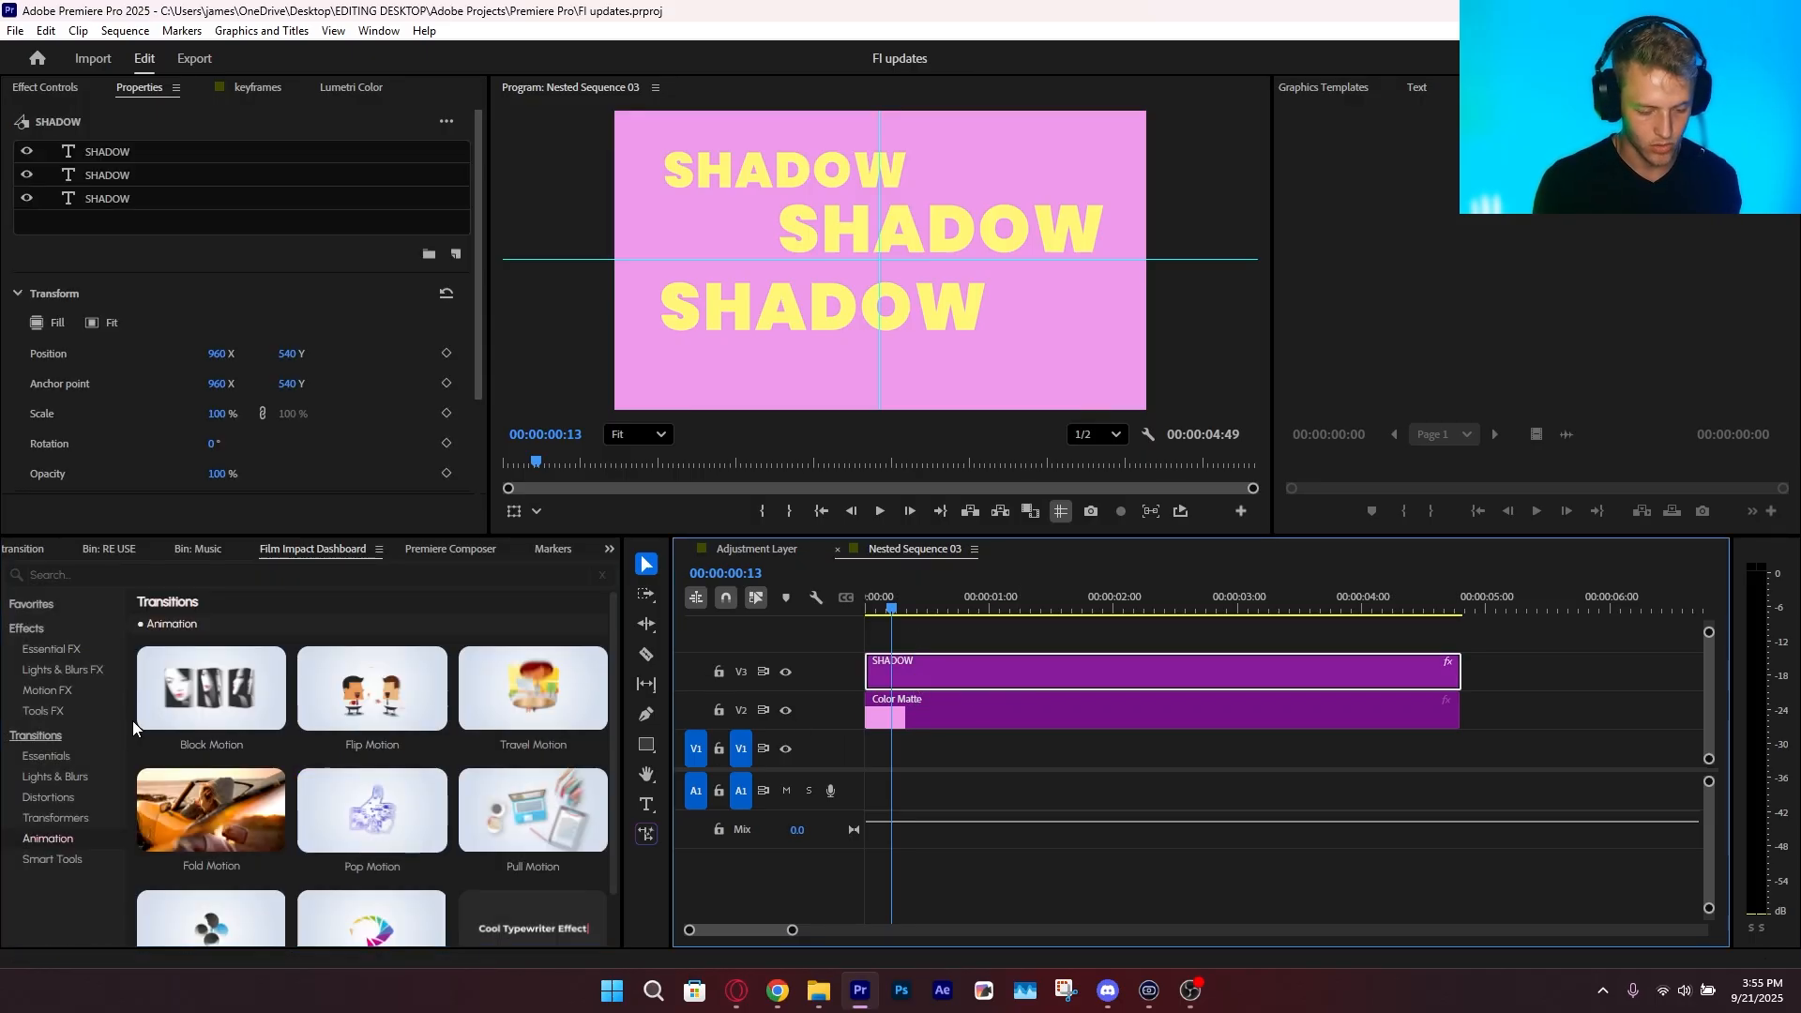
click(213, 746)
click(883, 612)
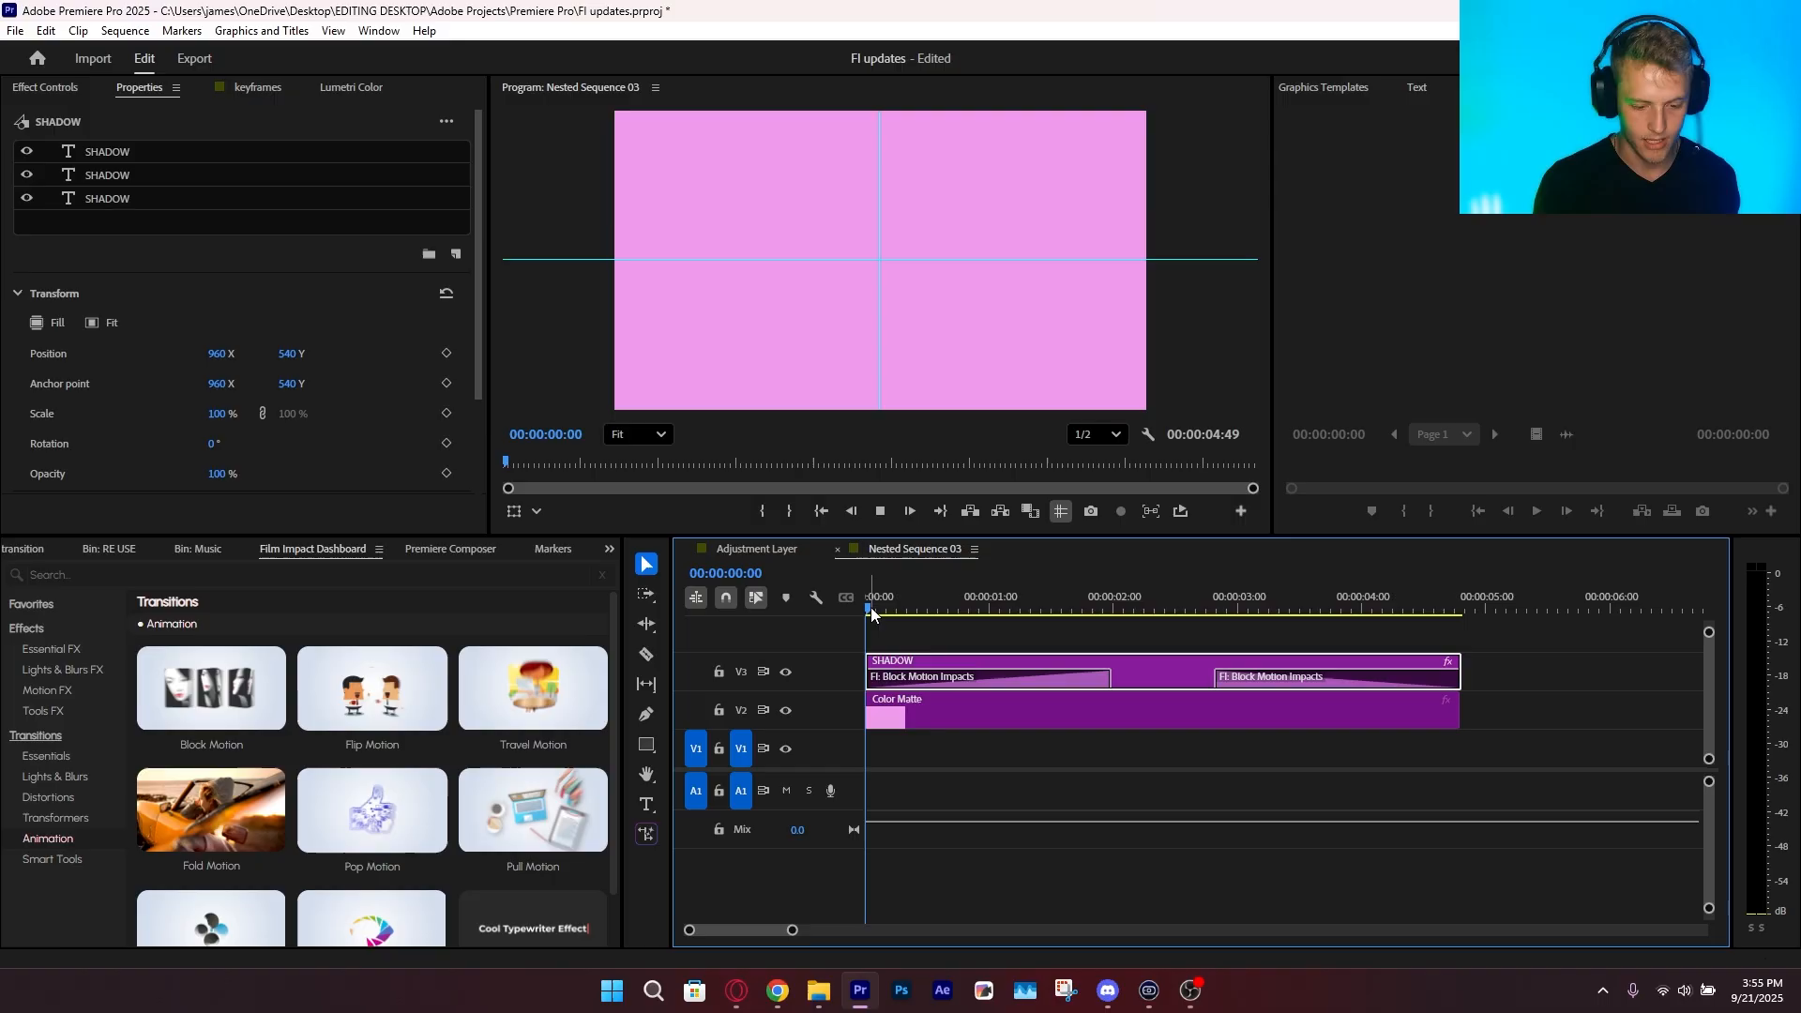
key(space)
key(space)
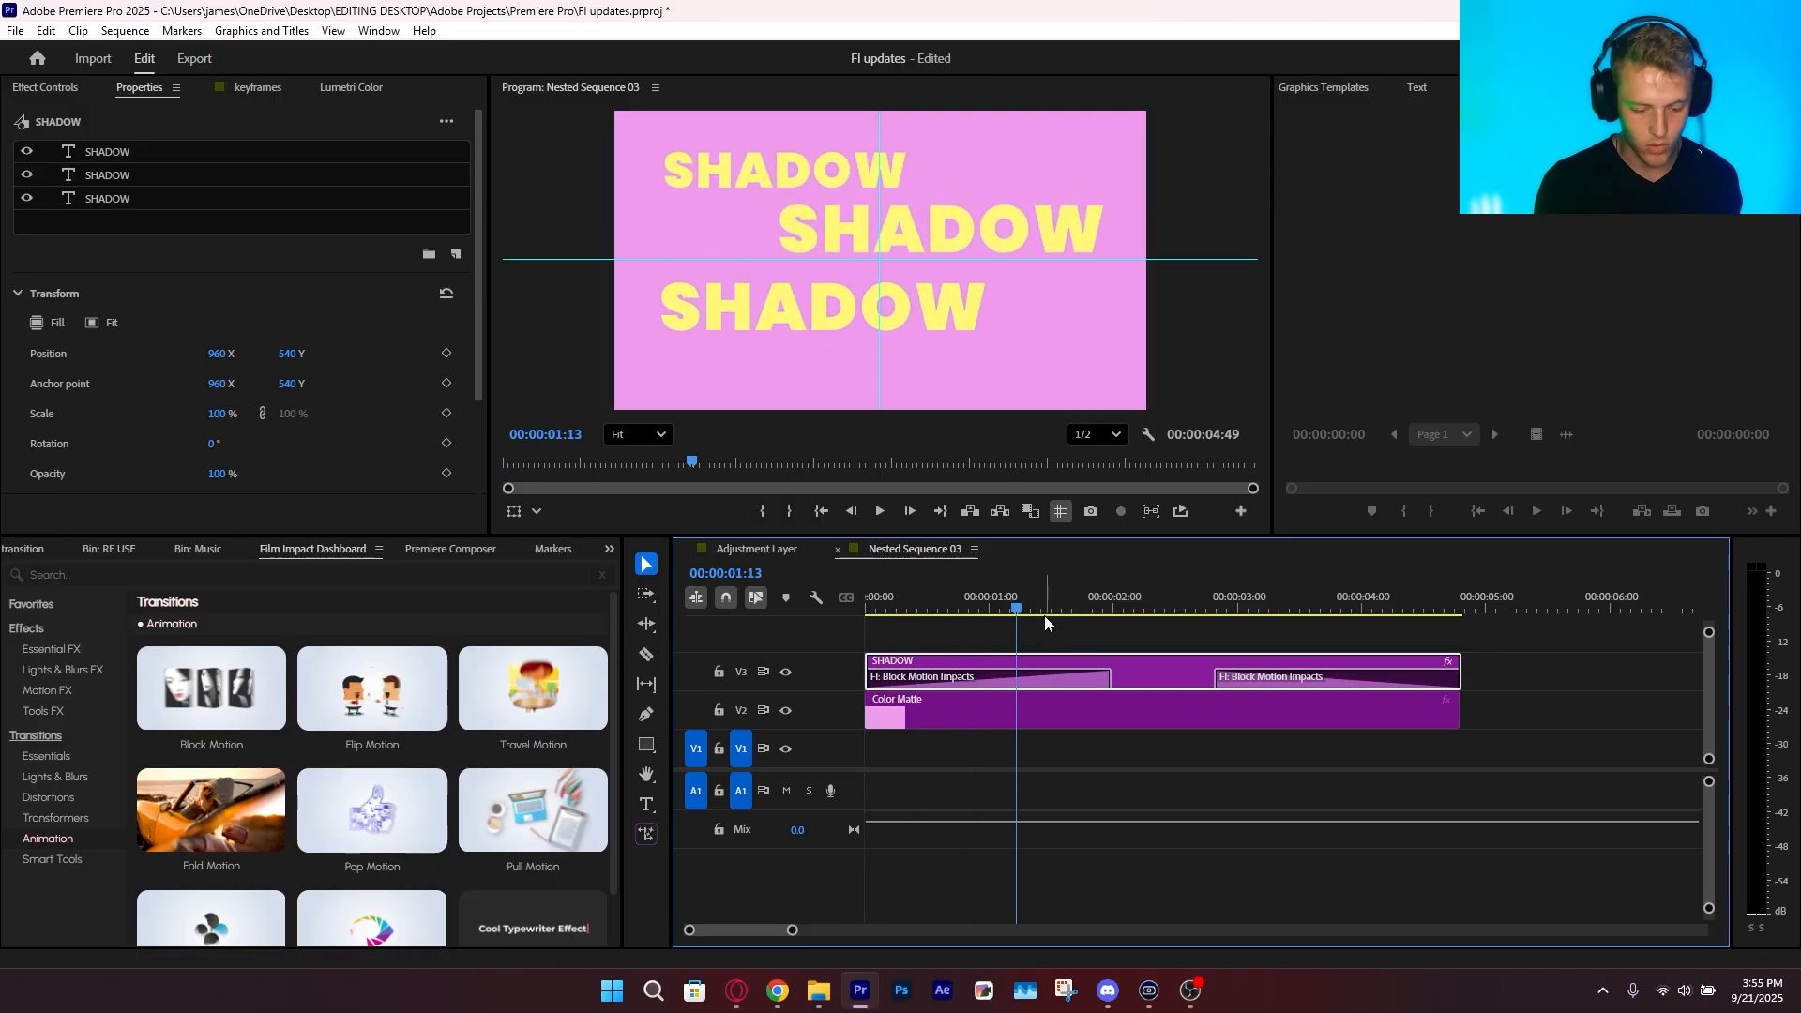
Switch the SHADOW clip's start and end transitions to Travel Motion and preview them from the start
key(ctrl+z)
drag(1010, 611, 824, 609)
click(533, 746)
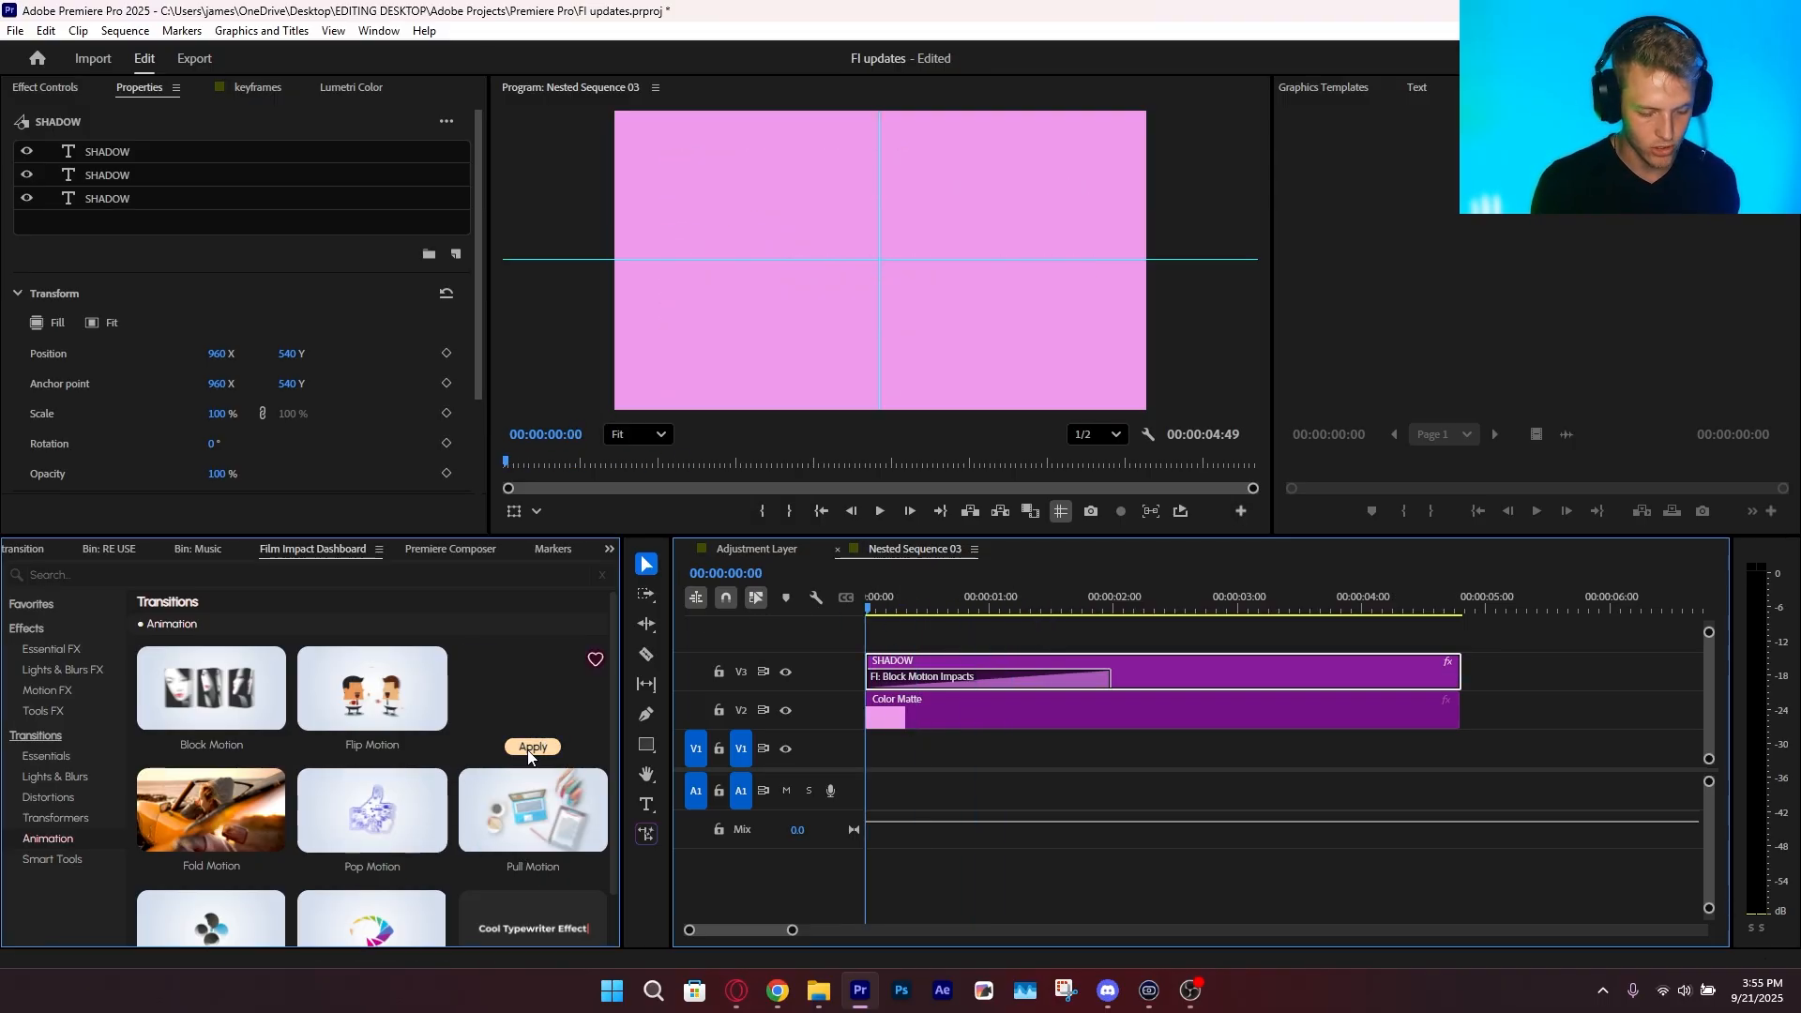
key(space)
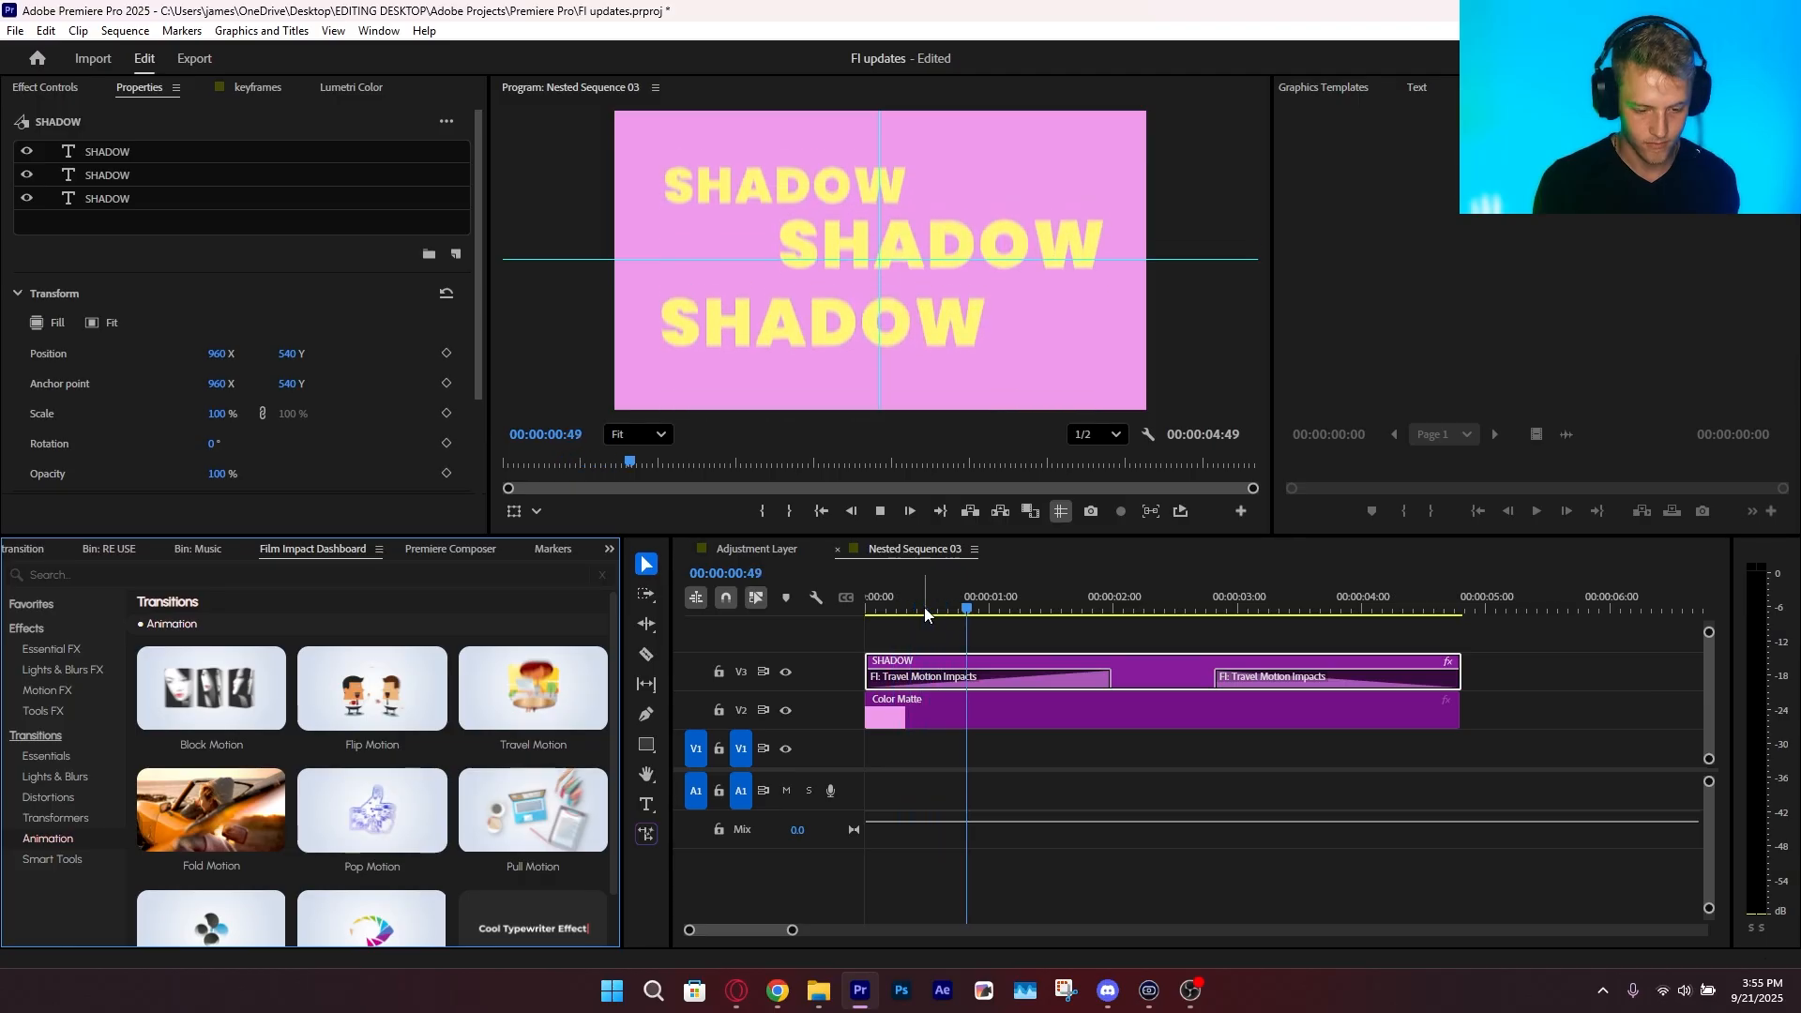
key(space)
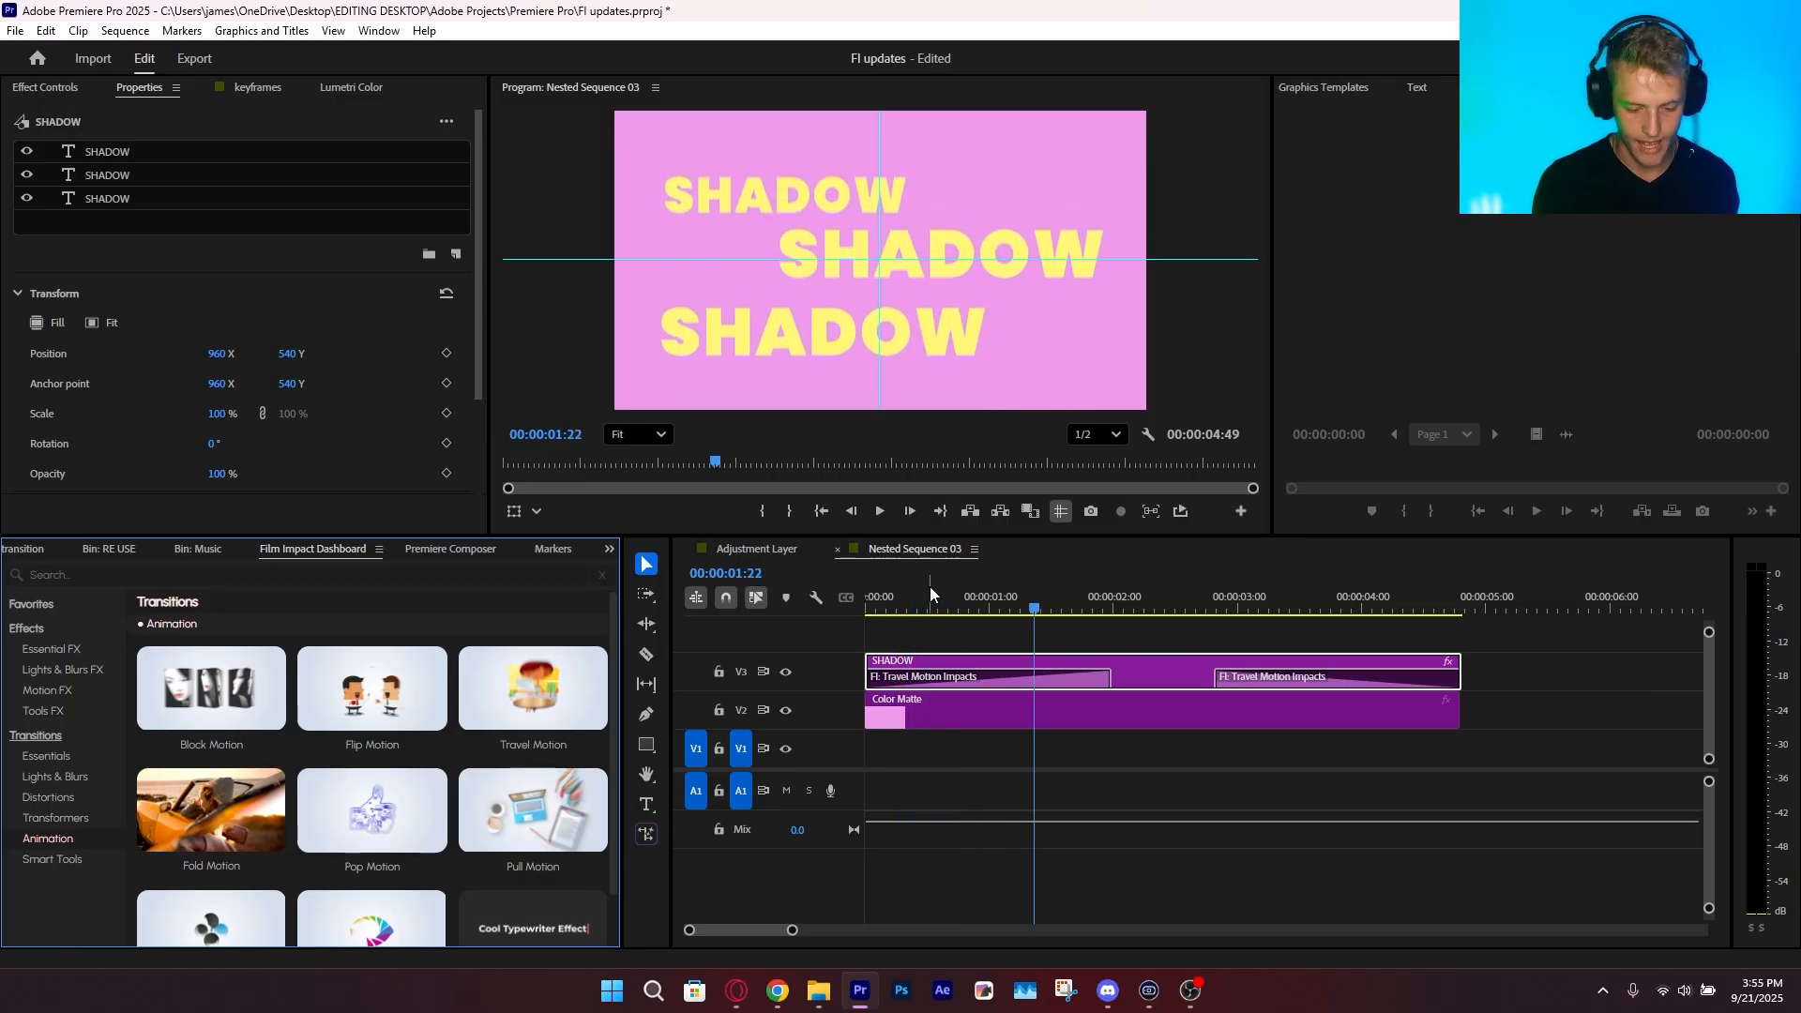
Remove the Travel Motion transition from the end of the SHADOW clip
click(1144, 639)
key(ctrl+z)
click(1045, 685)
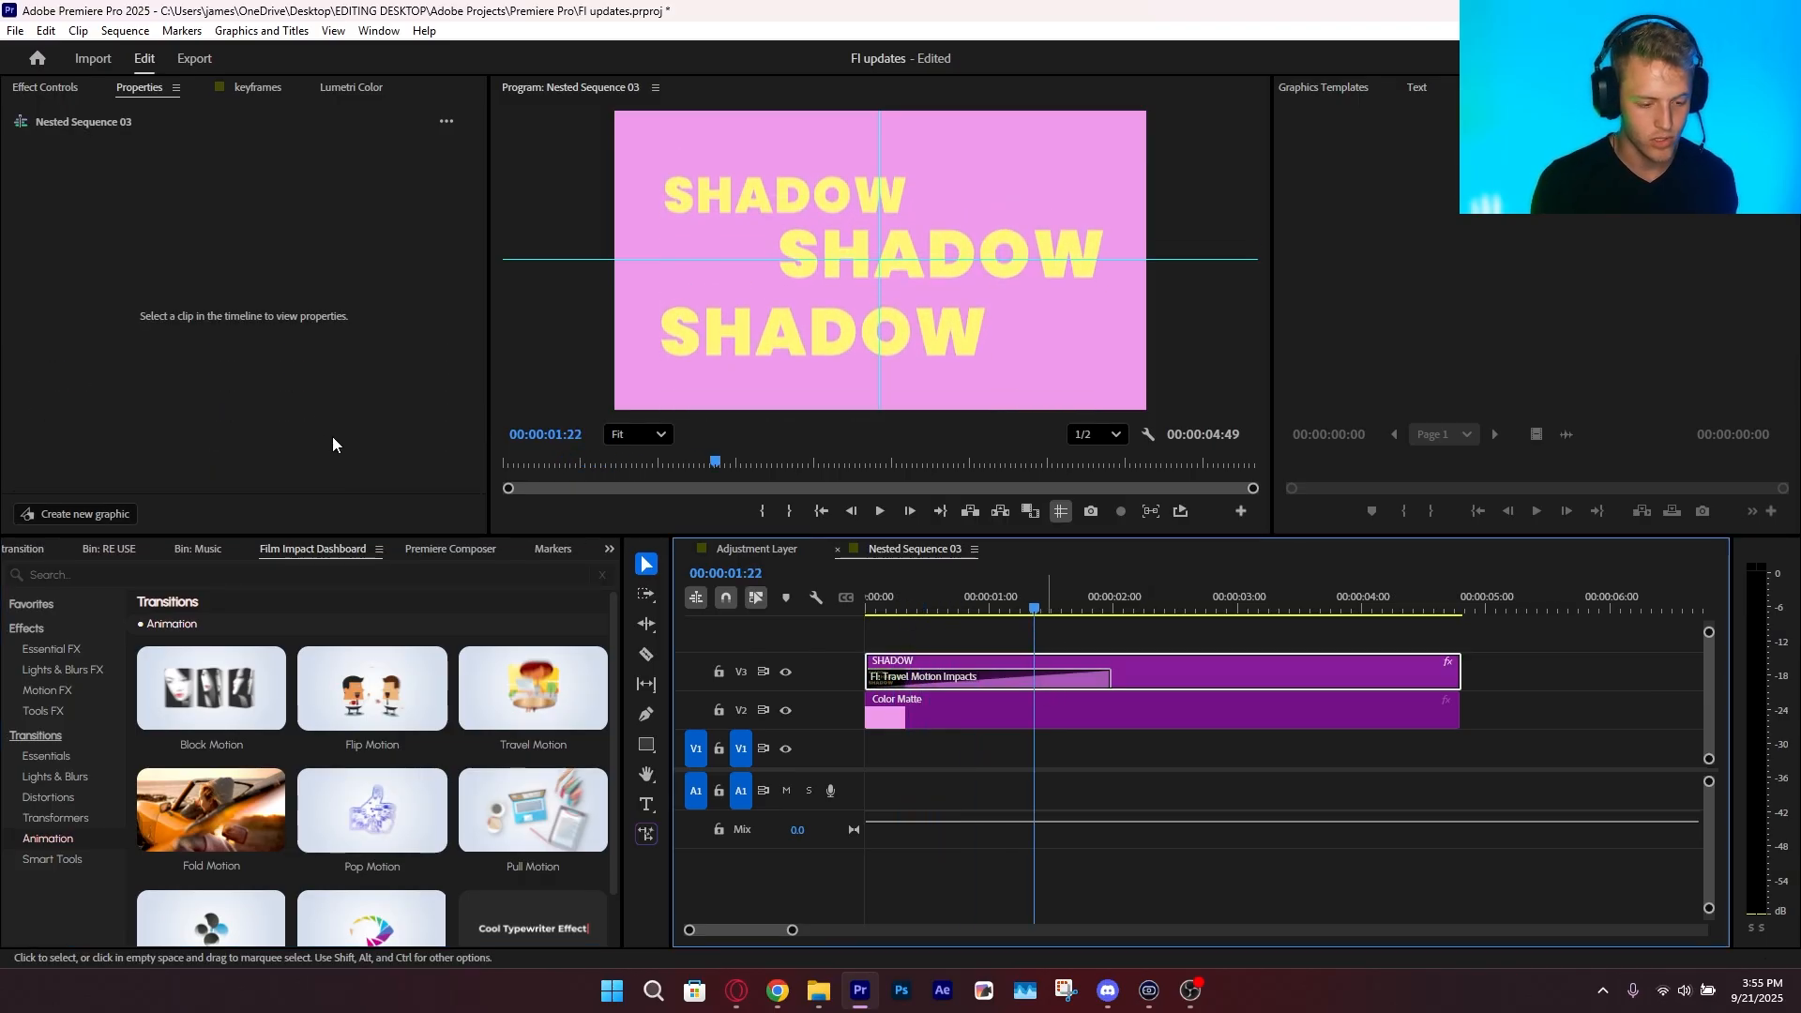
Randomize the SHADOW clip's start Travel Motion transition with Surprise Me! and play it from the start of the sequence
click(970, 683)
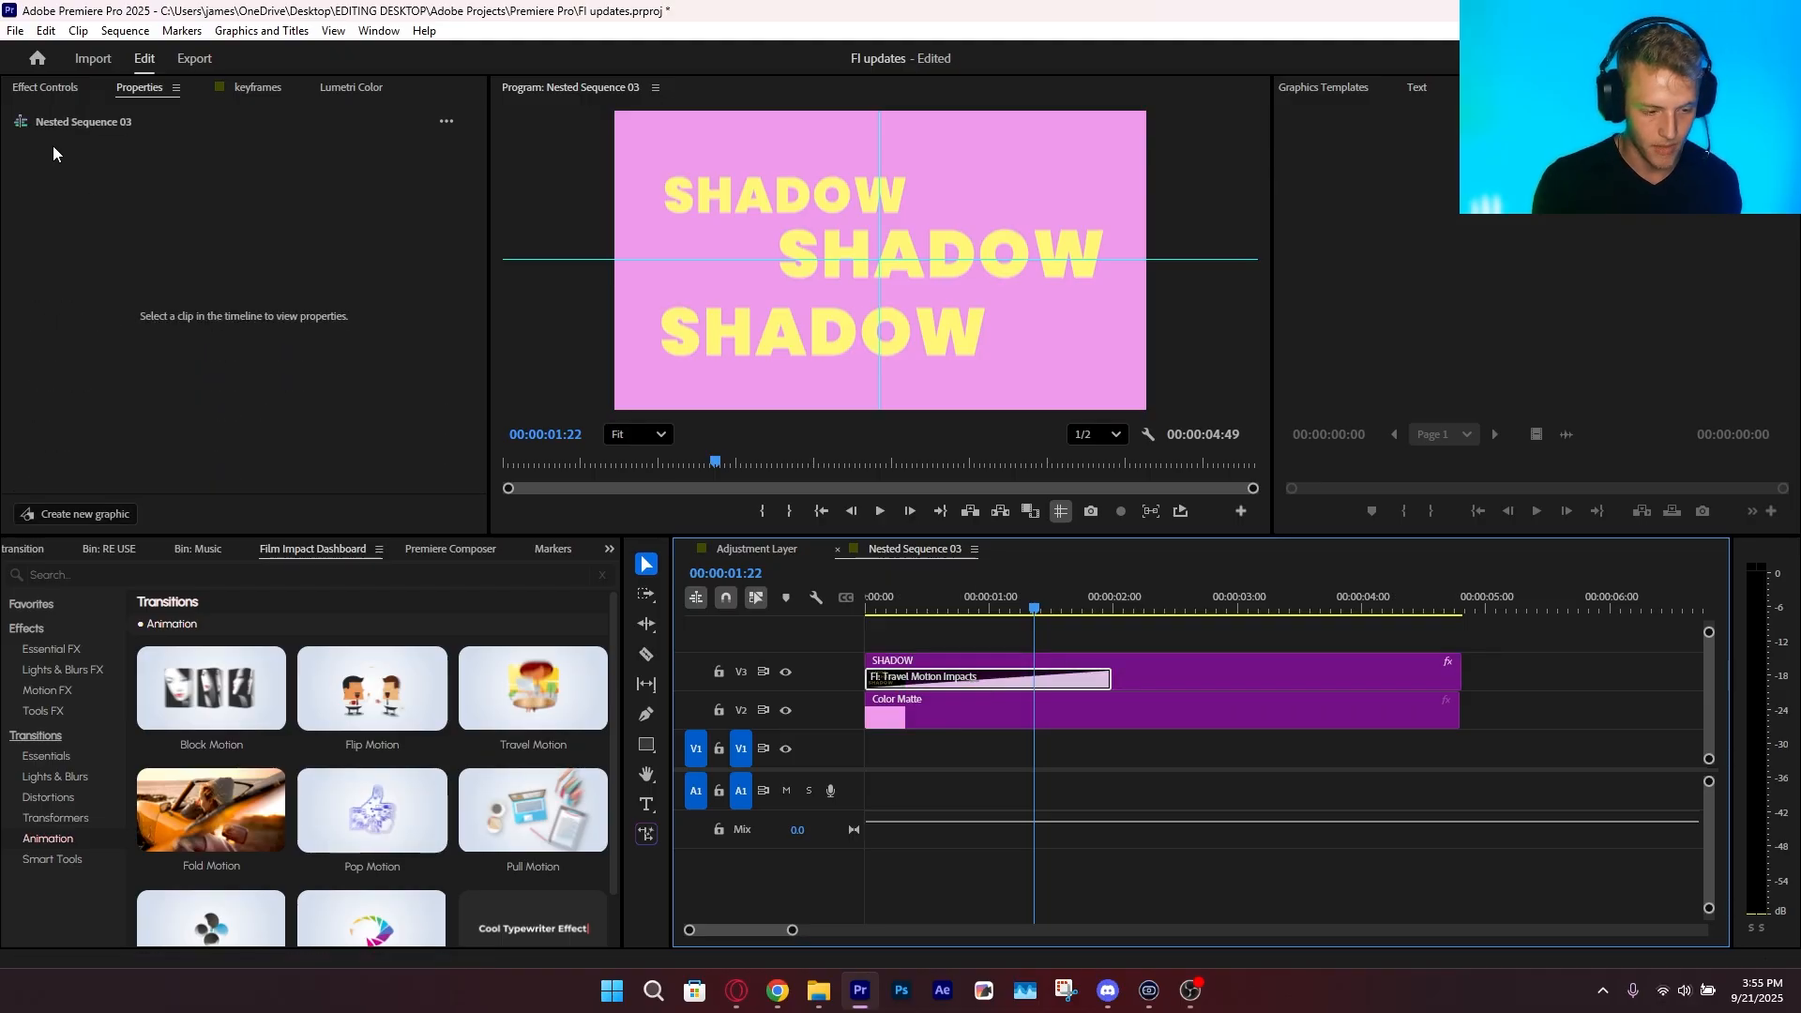
click(58, 86)
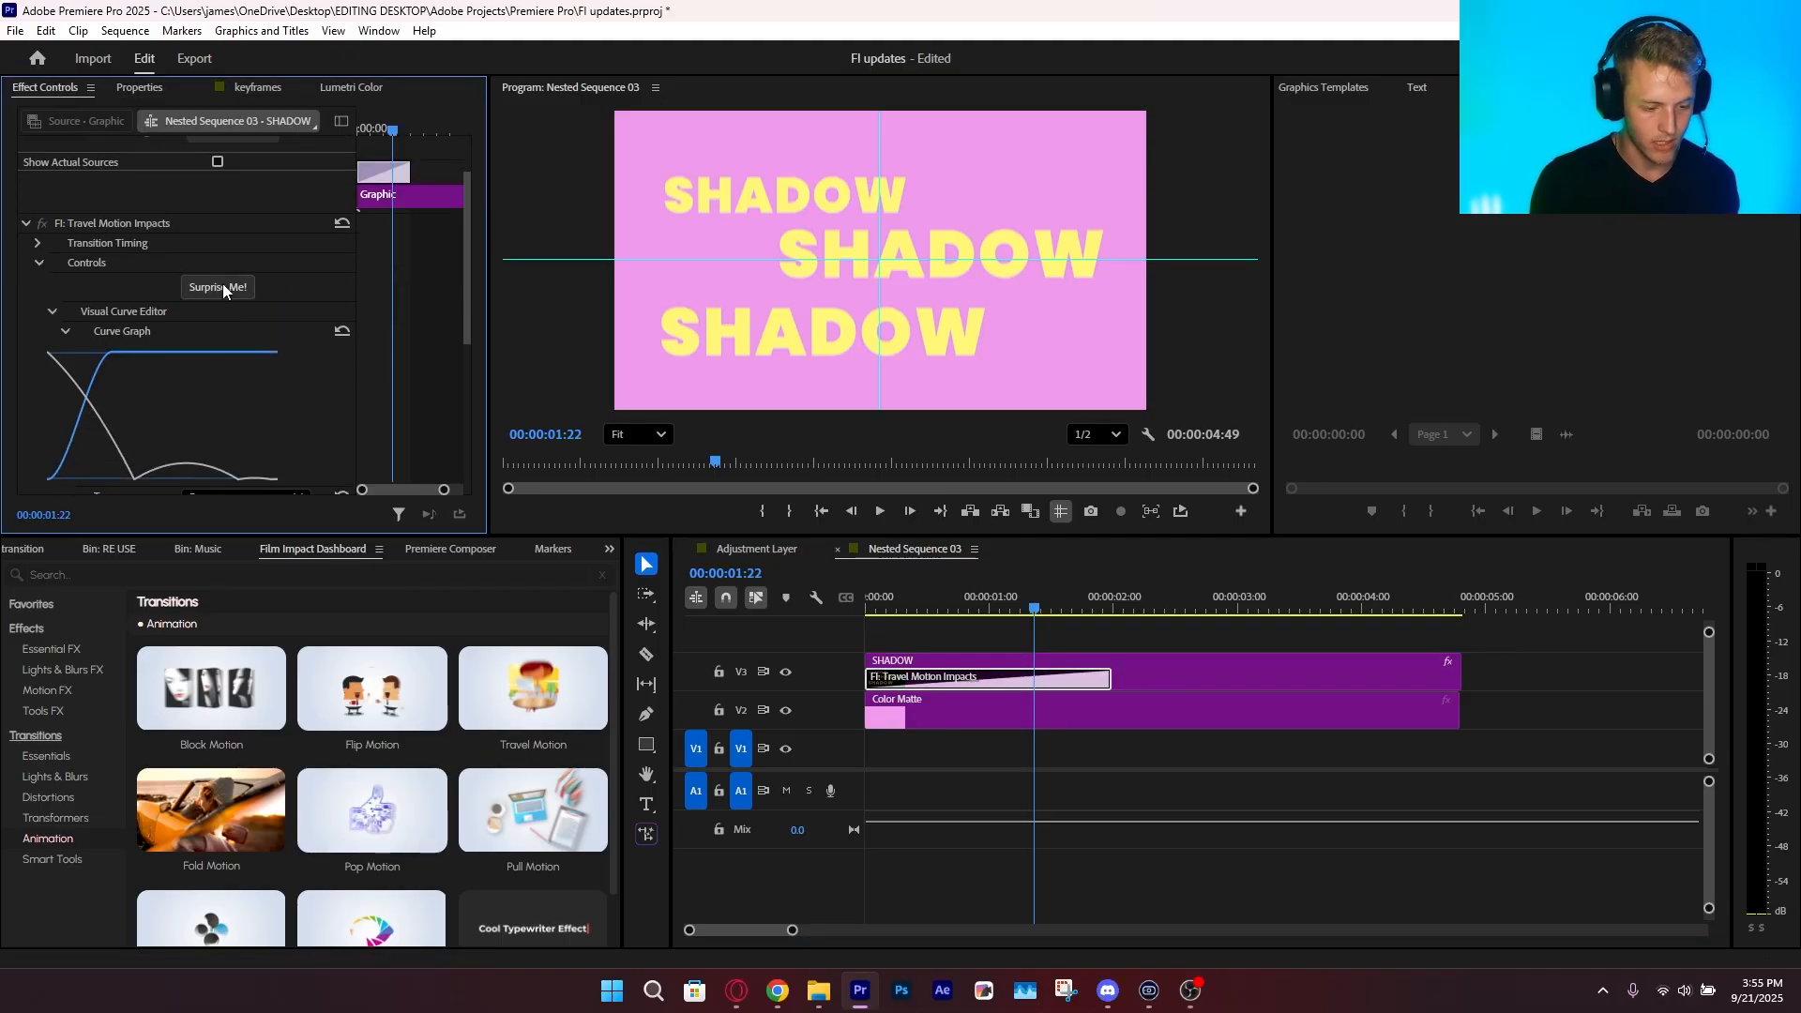
click(224, 292)
drag(971, 592, 863, 603)
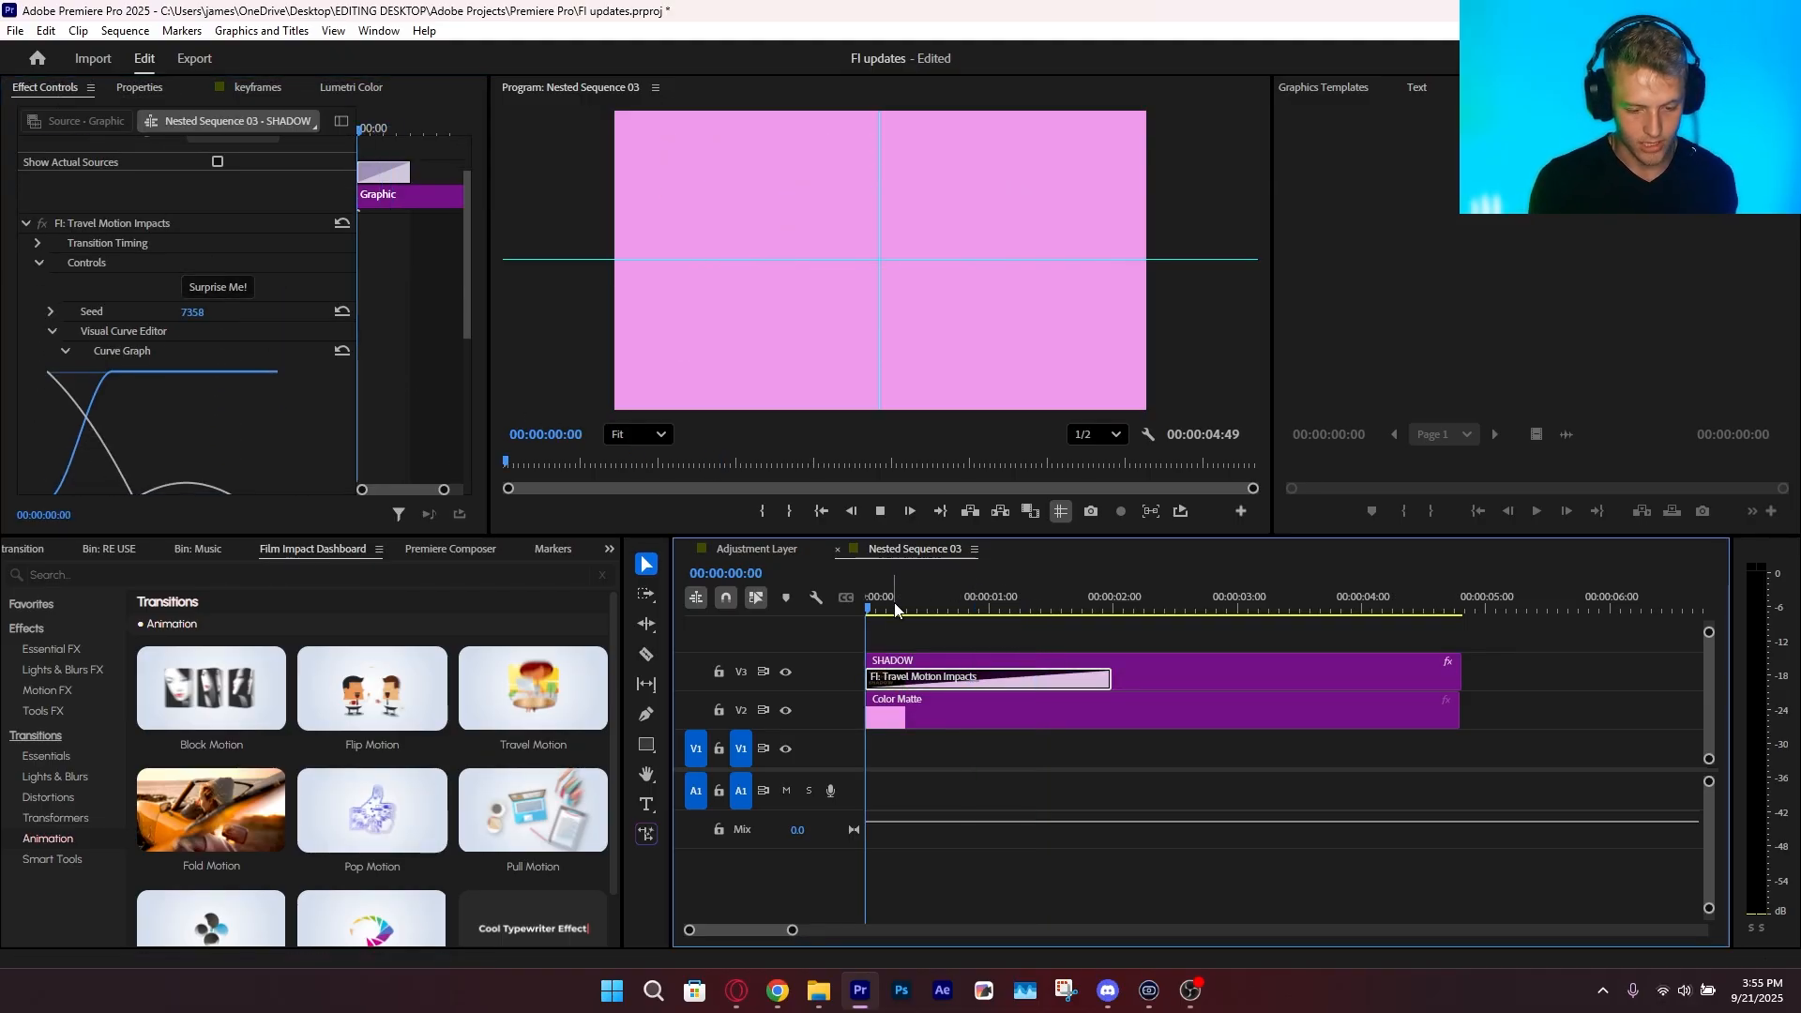
key(space)
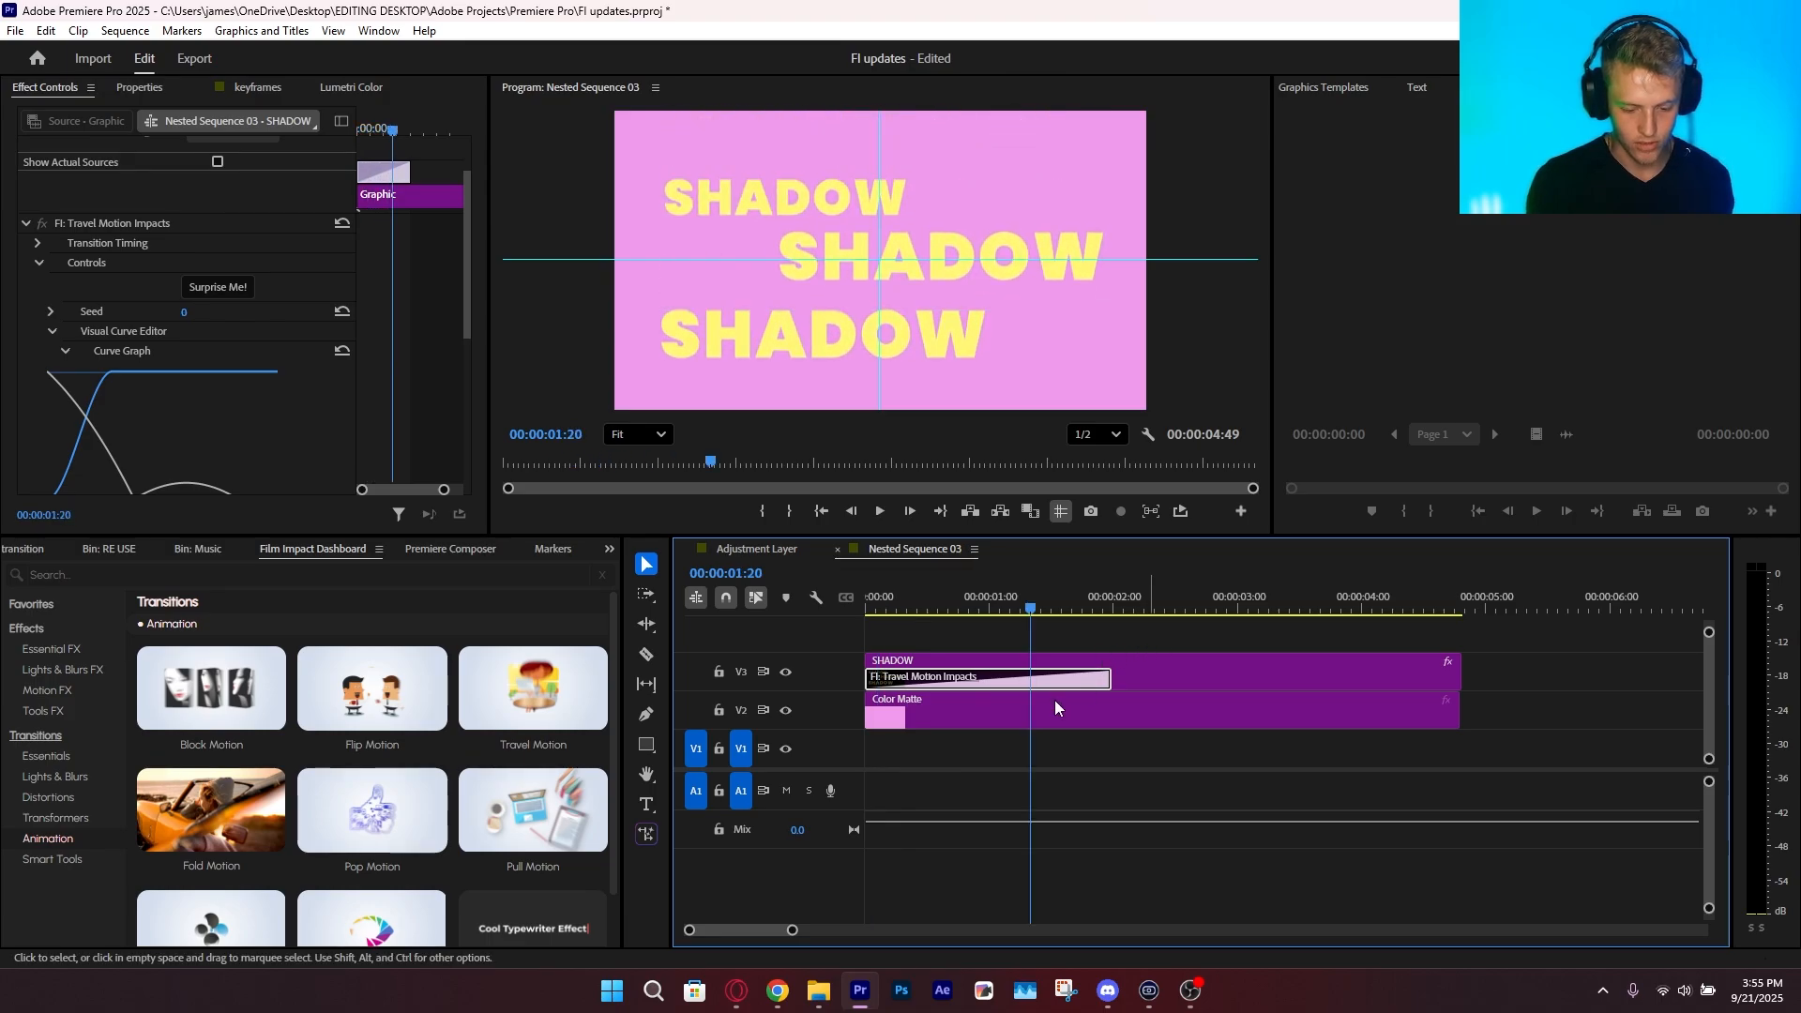
key(space)
Remove the start Travel Motion transition from the SHADOW clip and bring up the Tools FX effects in the Film Impact Dashboard
key(Delete)
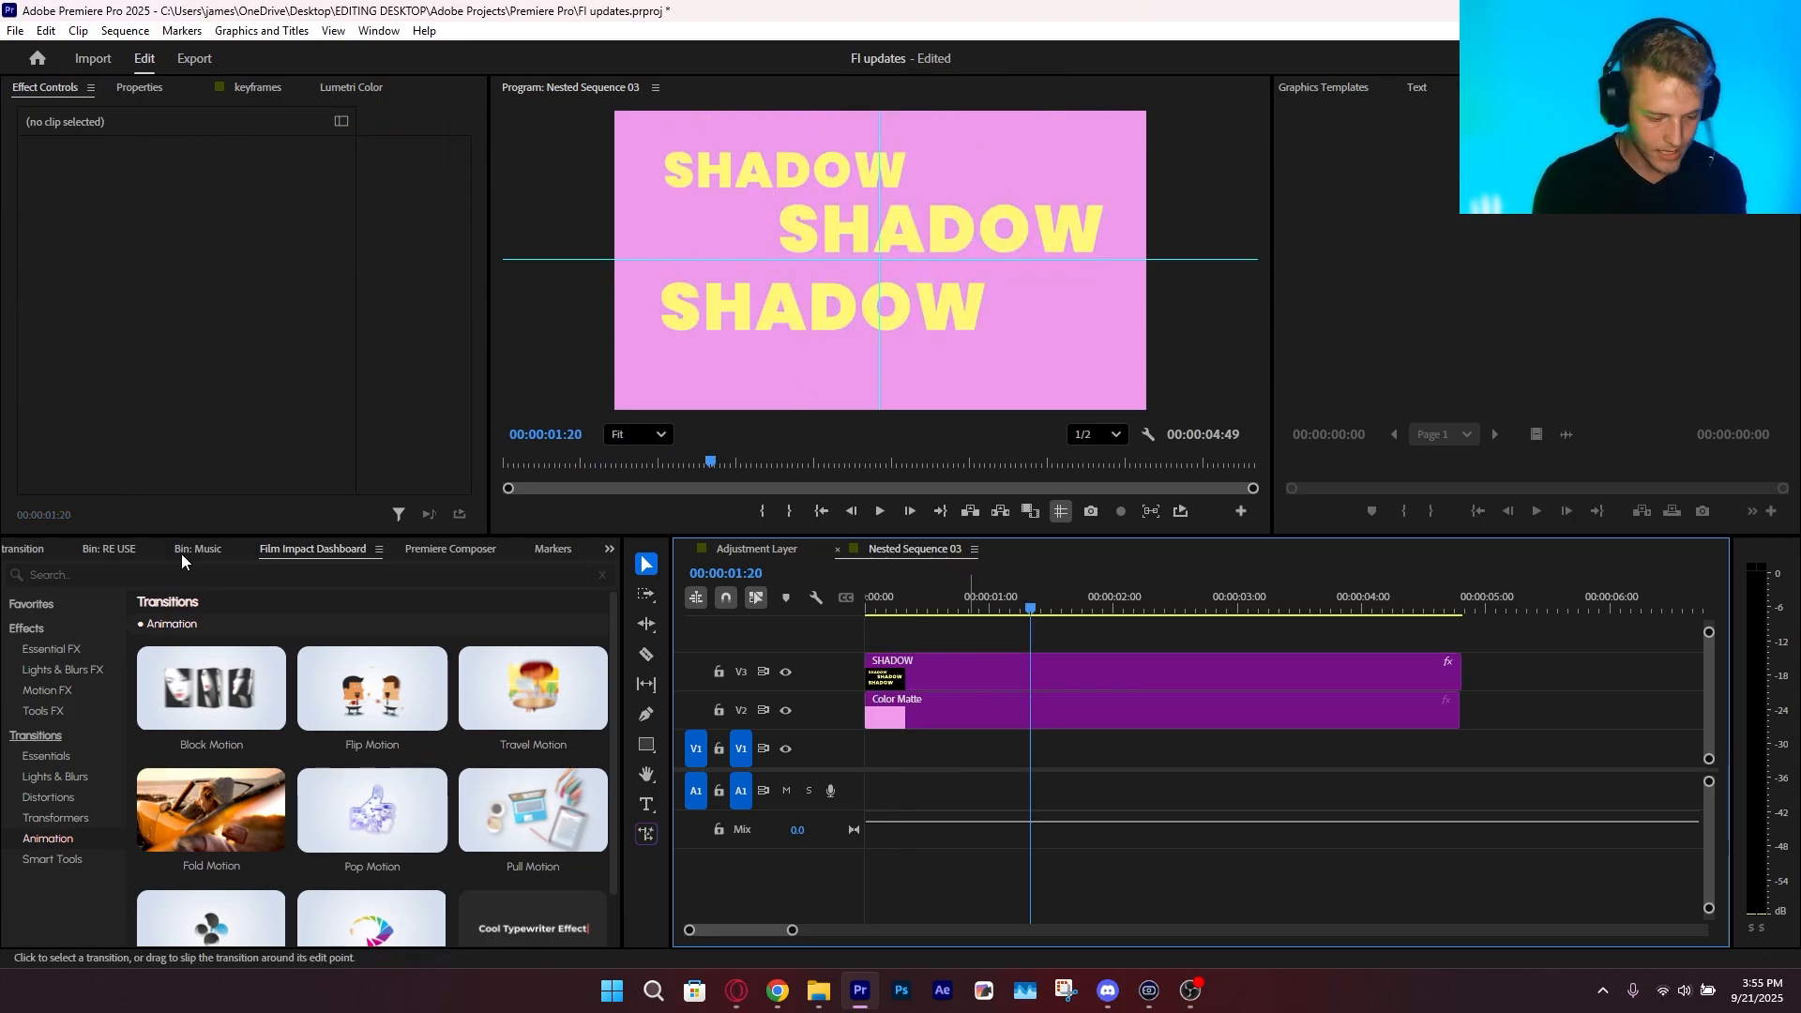
click(84, 817)
scroll(279, 726, down, 2)
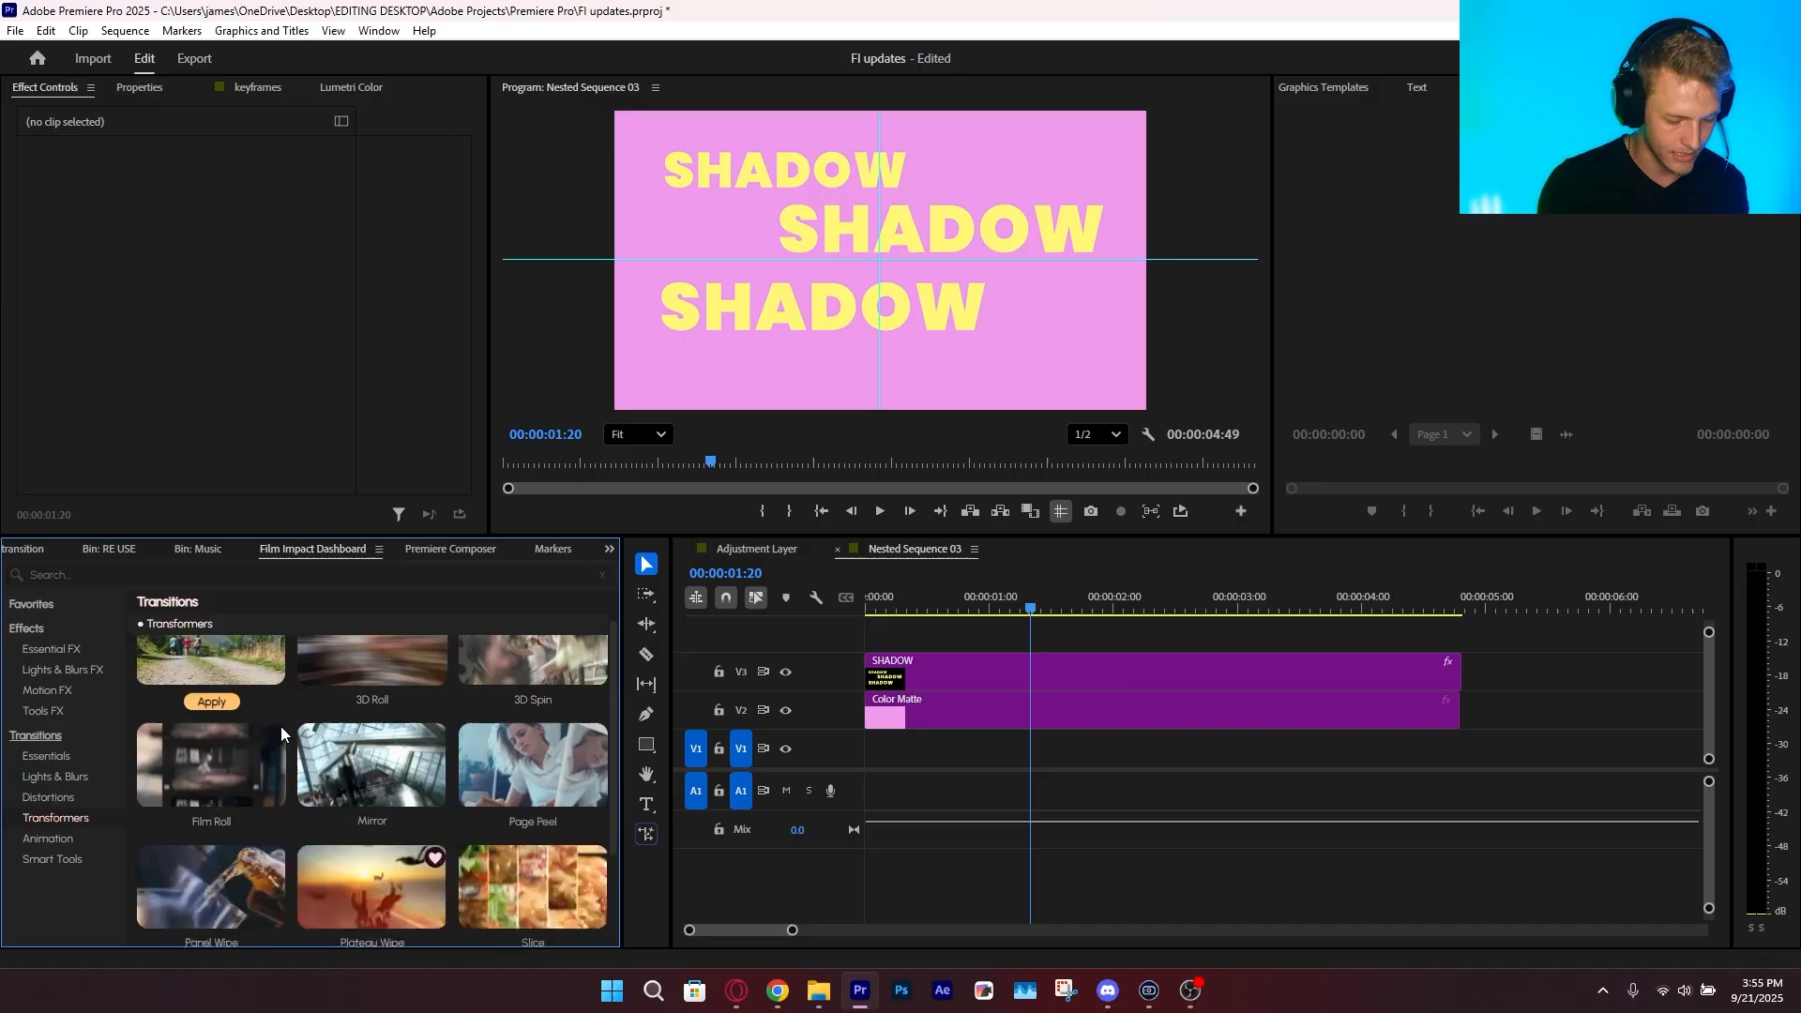
click(58, 711)
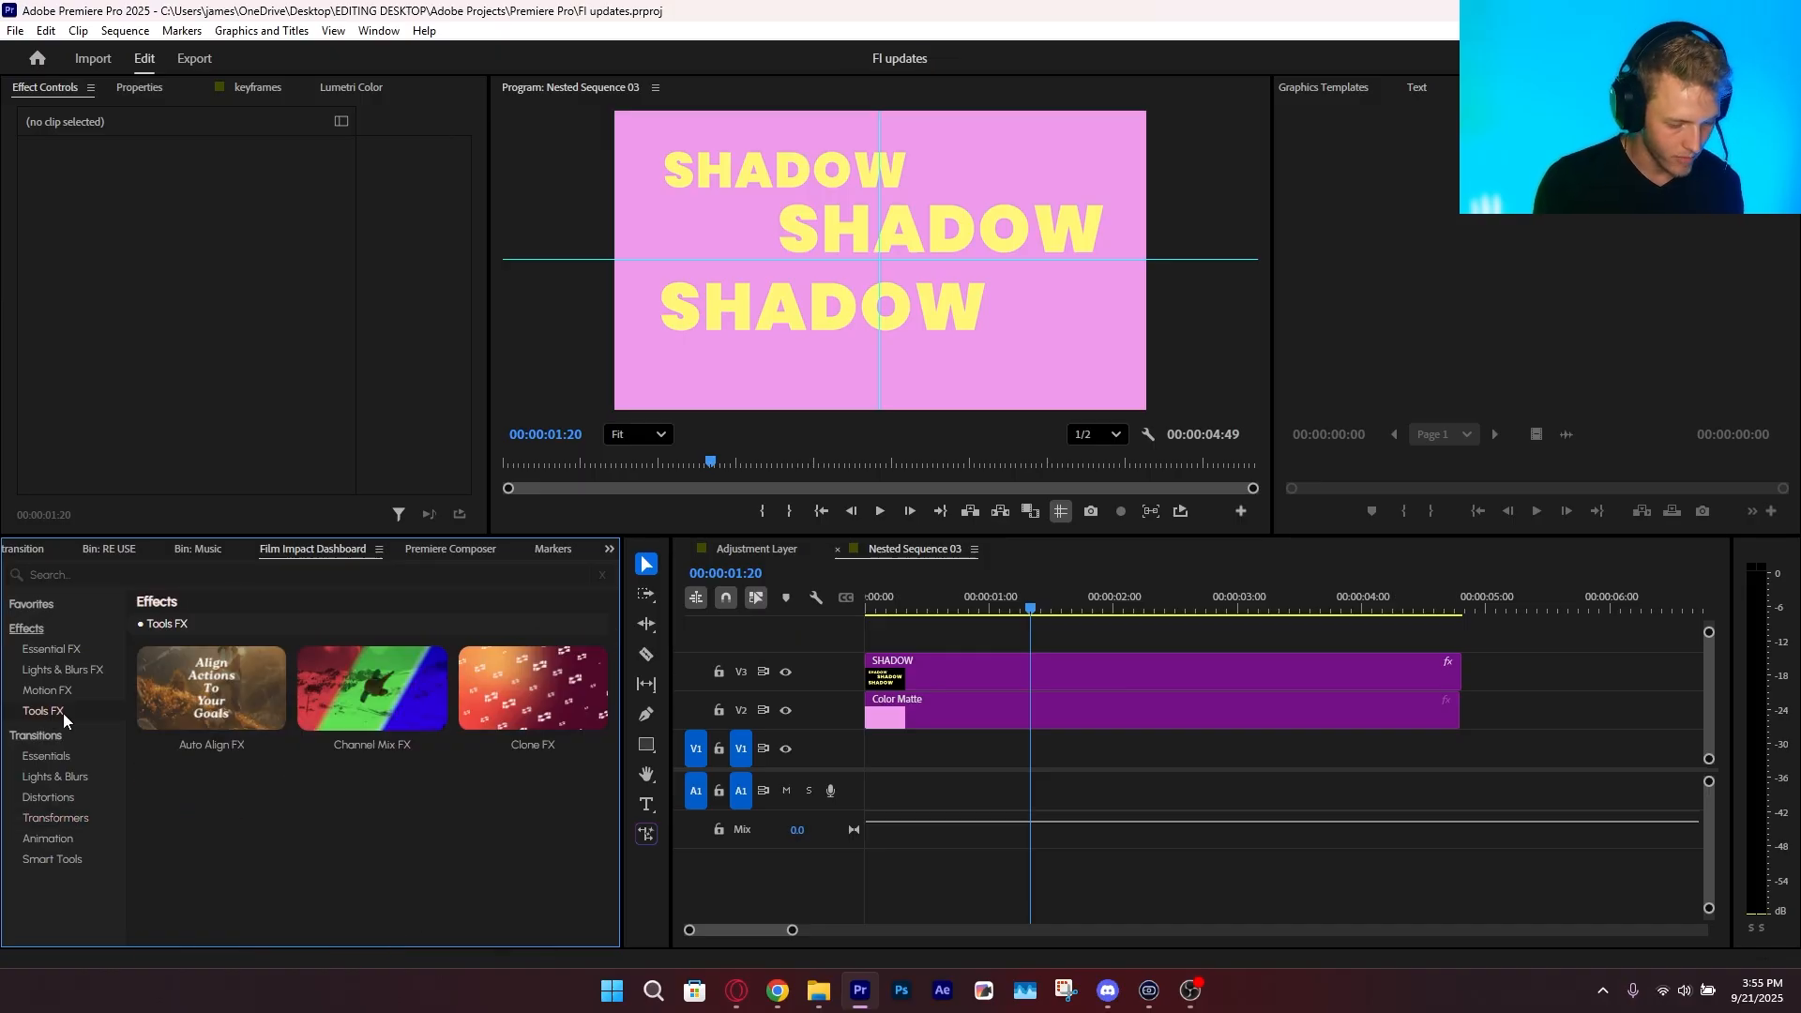
Apply the Auto Align FX effect to the SHADOW clip
click(937, 678)
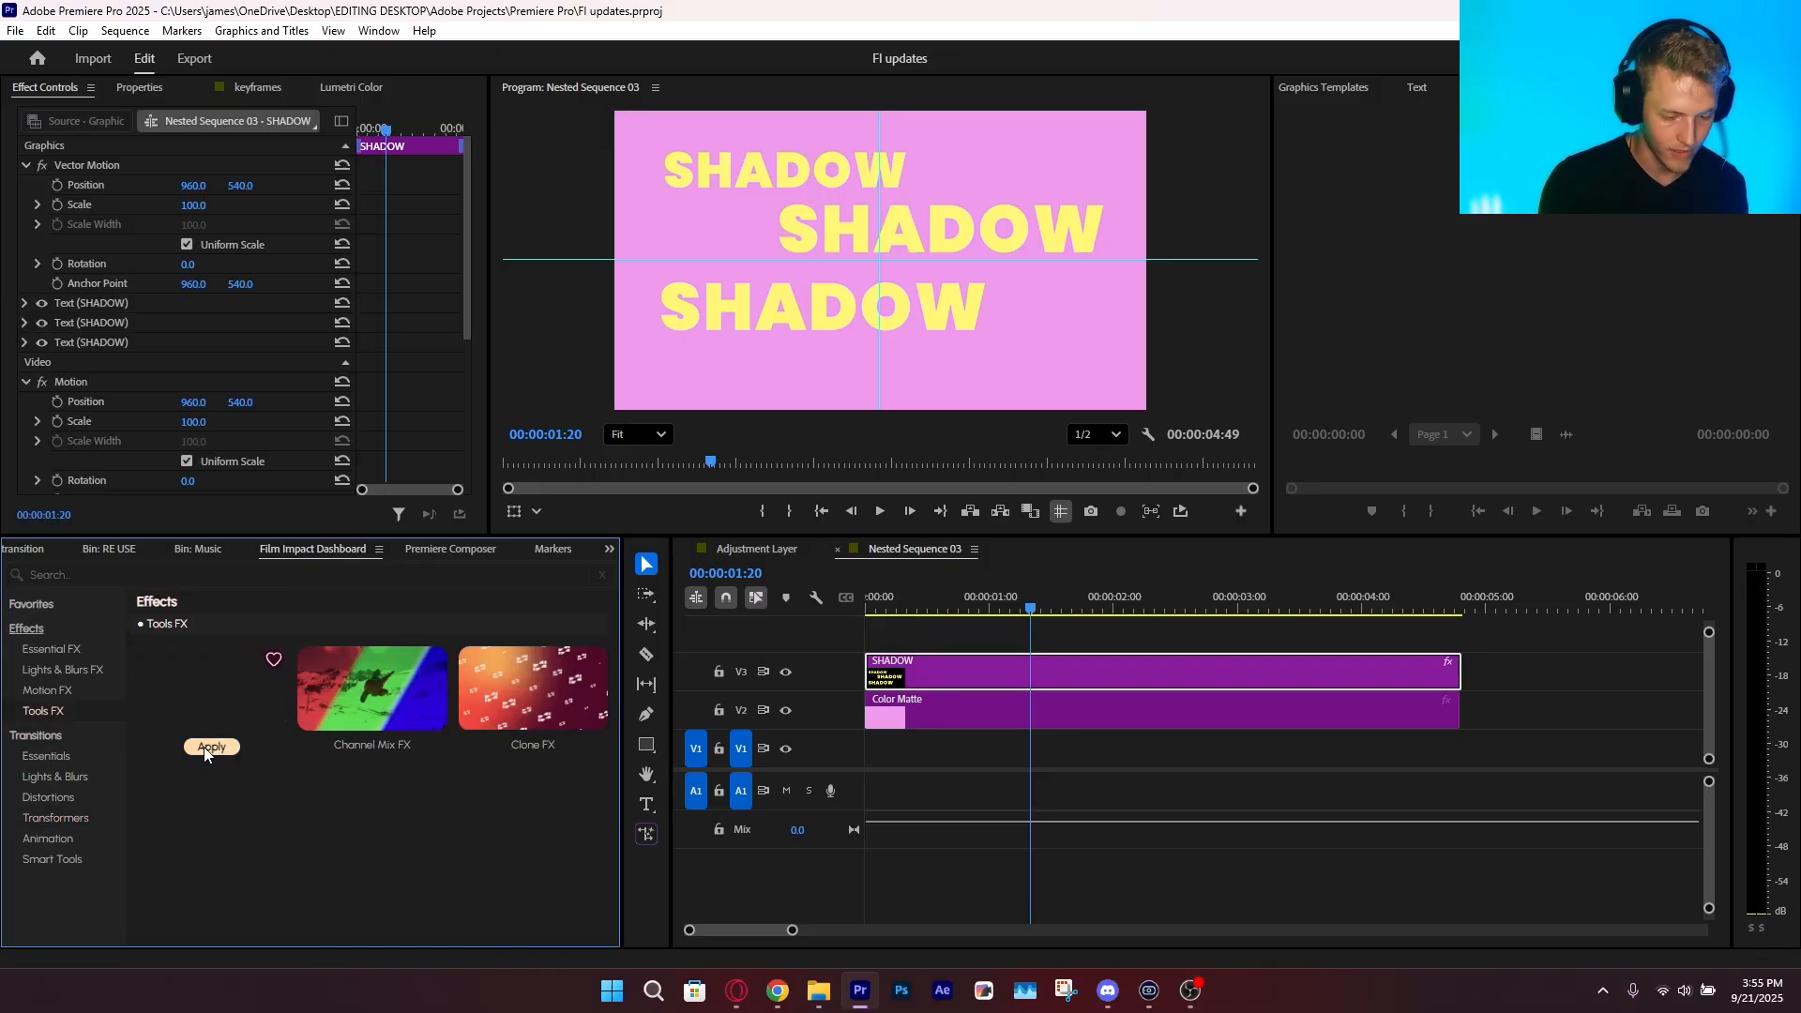
click(206, 747)
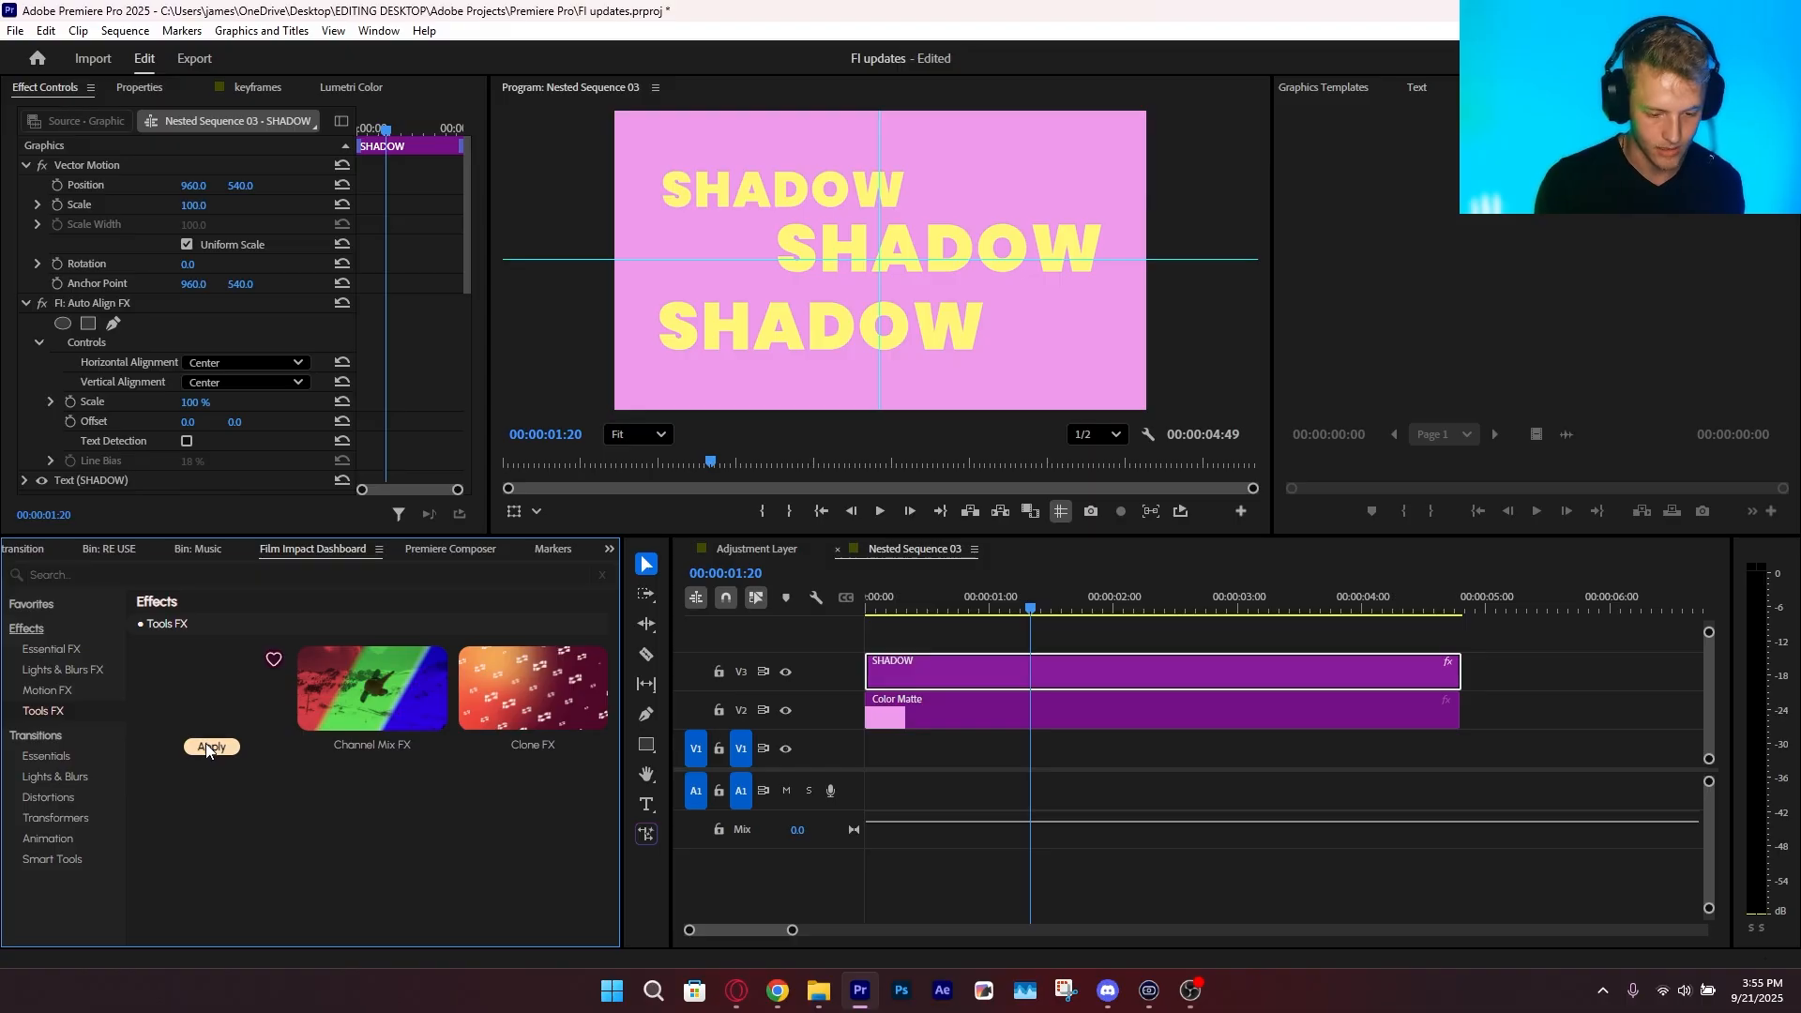
click(206, 746)
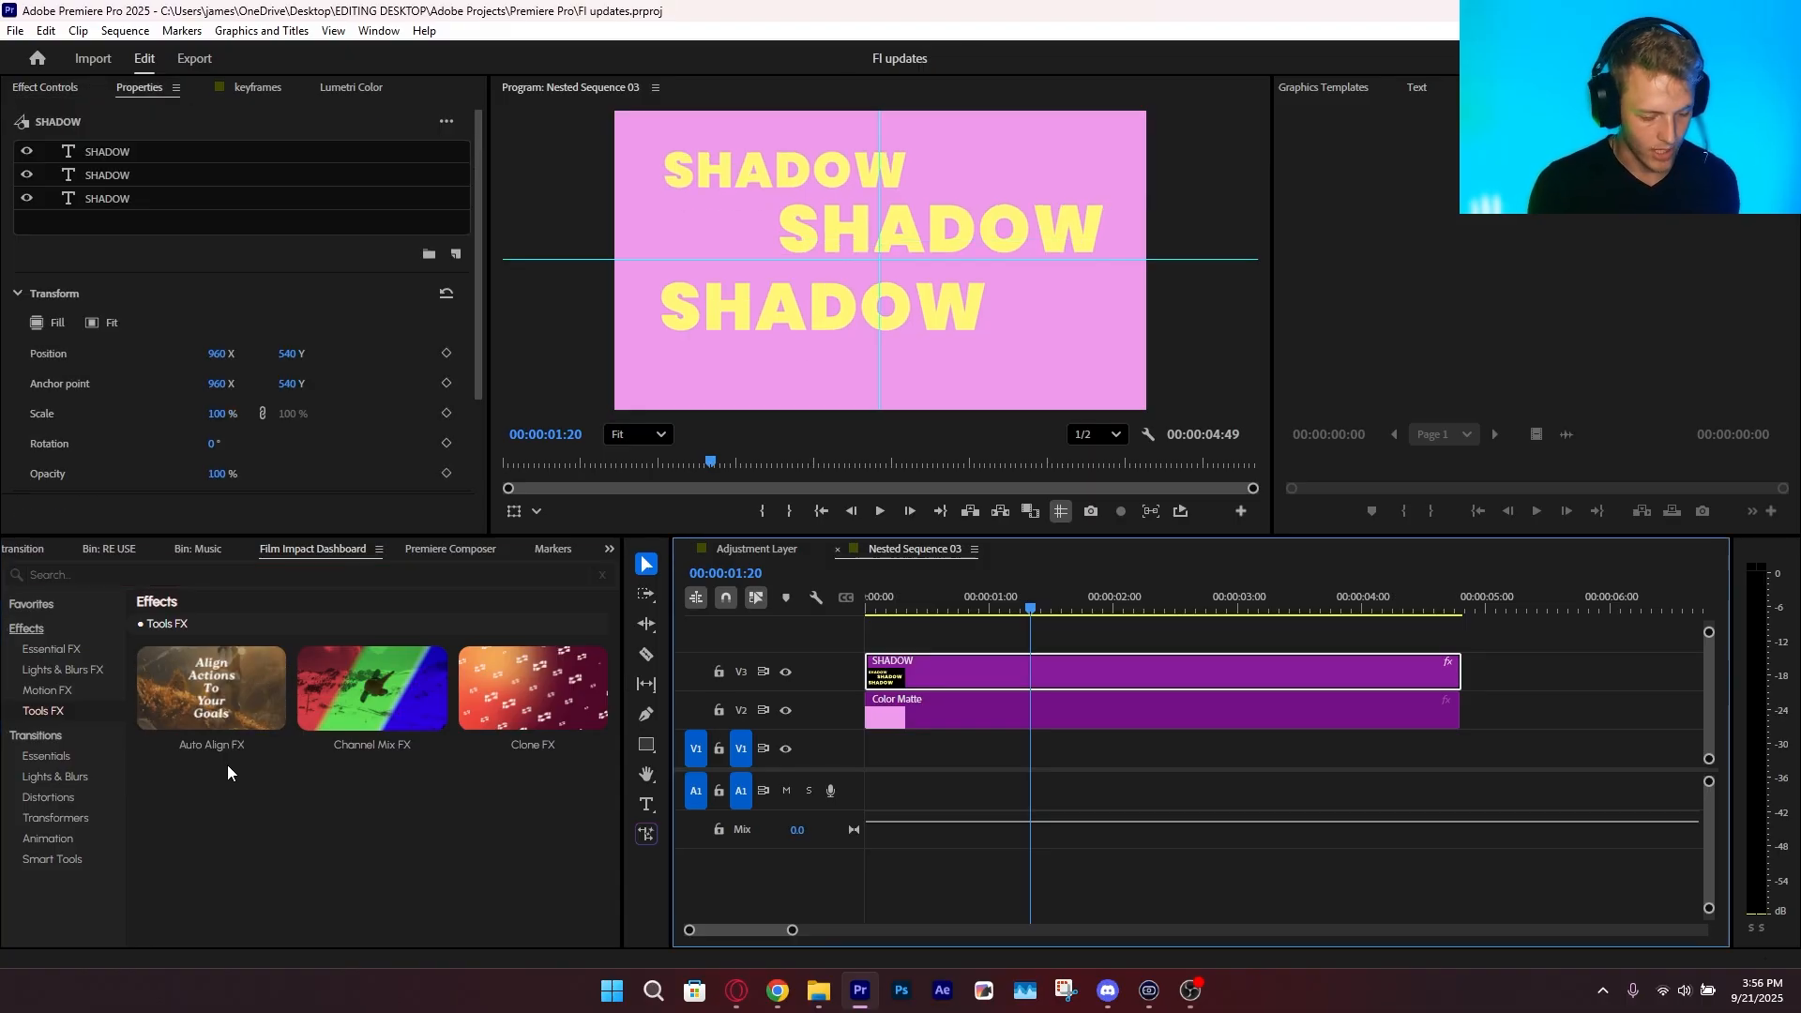
click(214, 749)
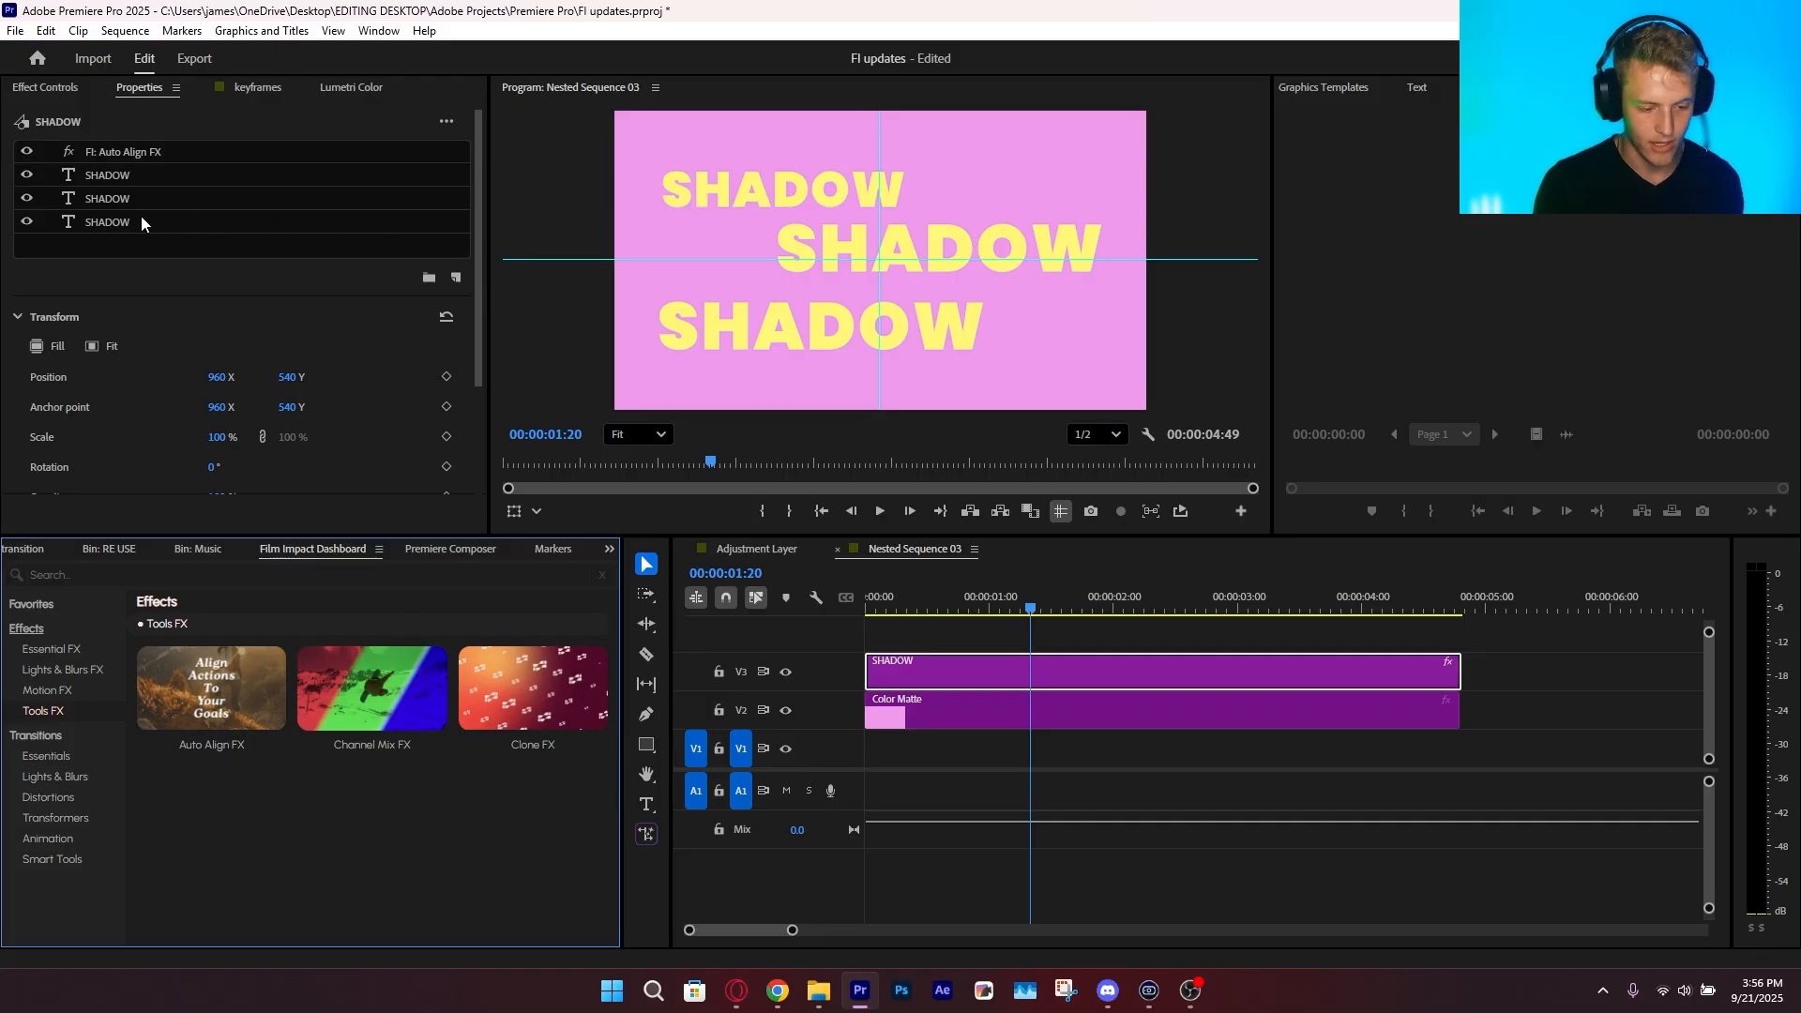
Delete the upper and middle SHADOW text layers and the Auto Align FX effect, keeping only the lowest text line
click(141, 222)
key(Delete)
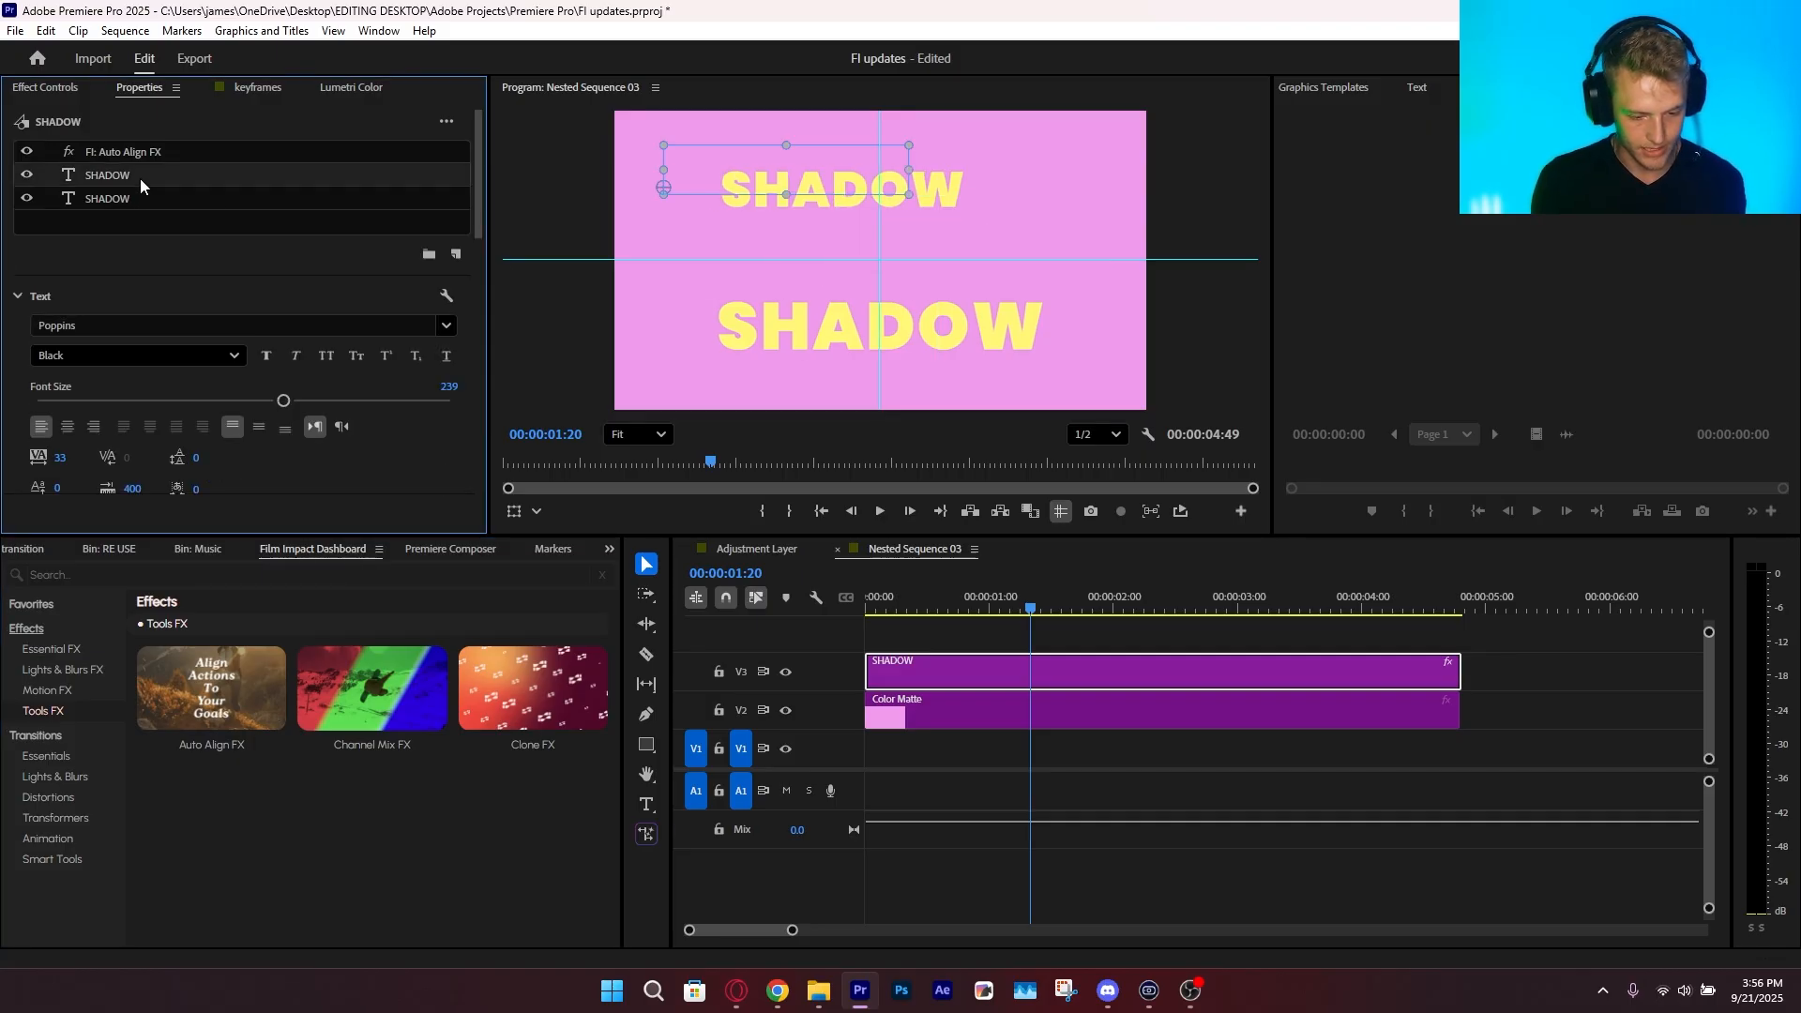
key(Delete)
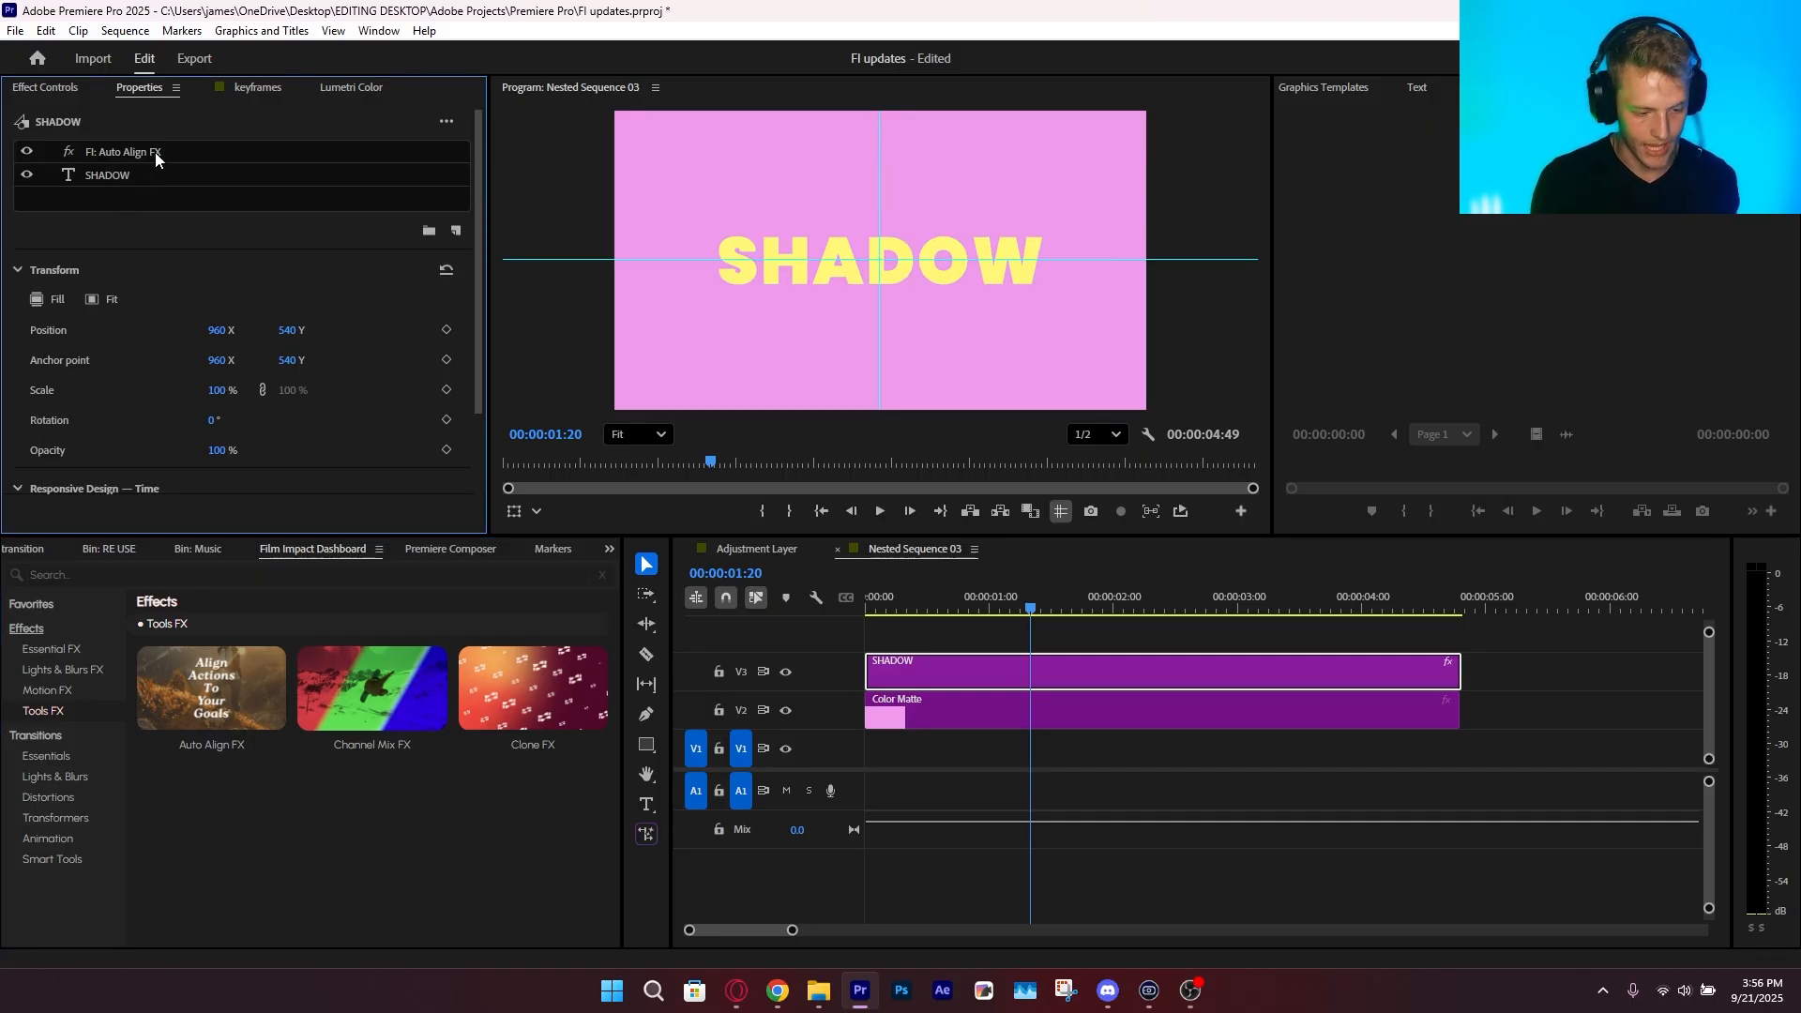
click(154, 152)
key(Delete)
click(148, 157)
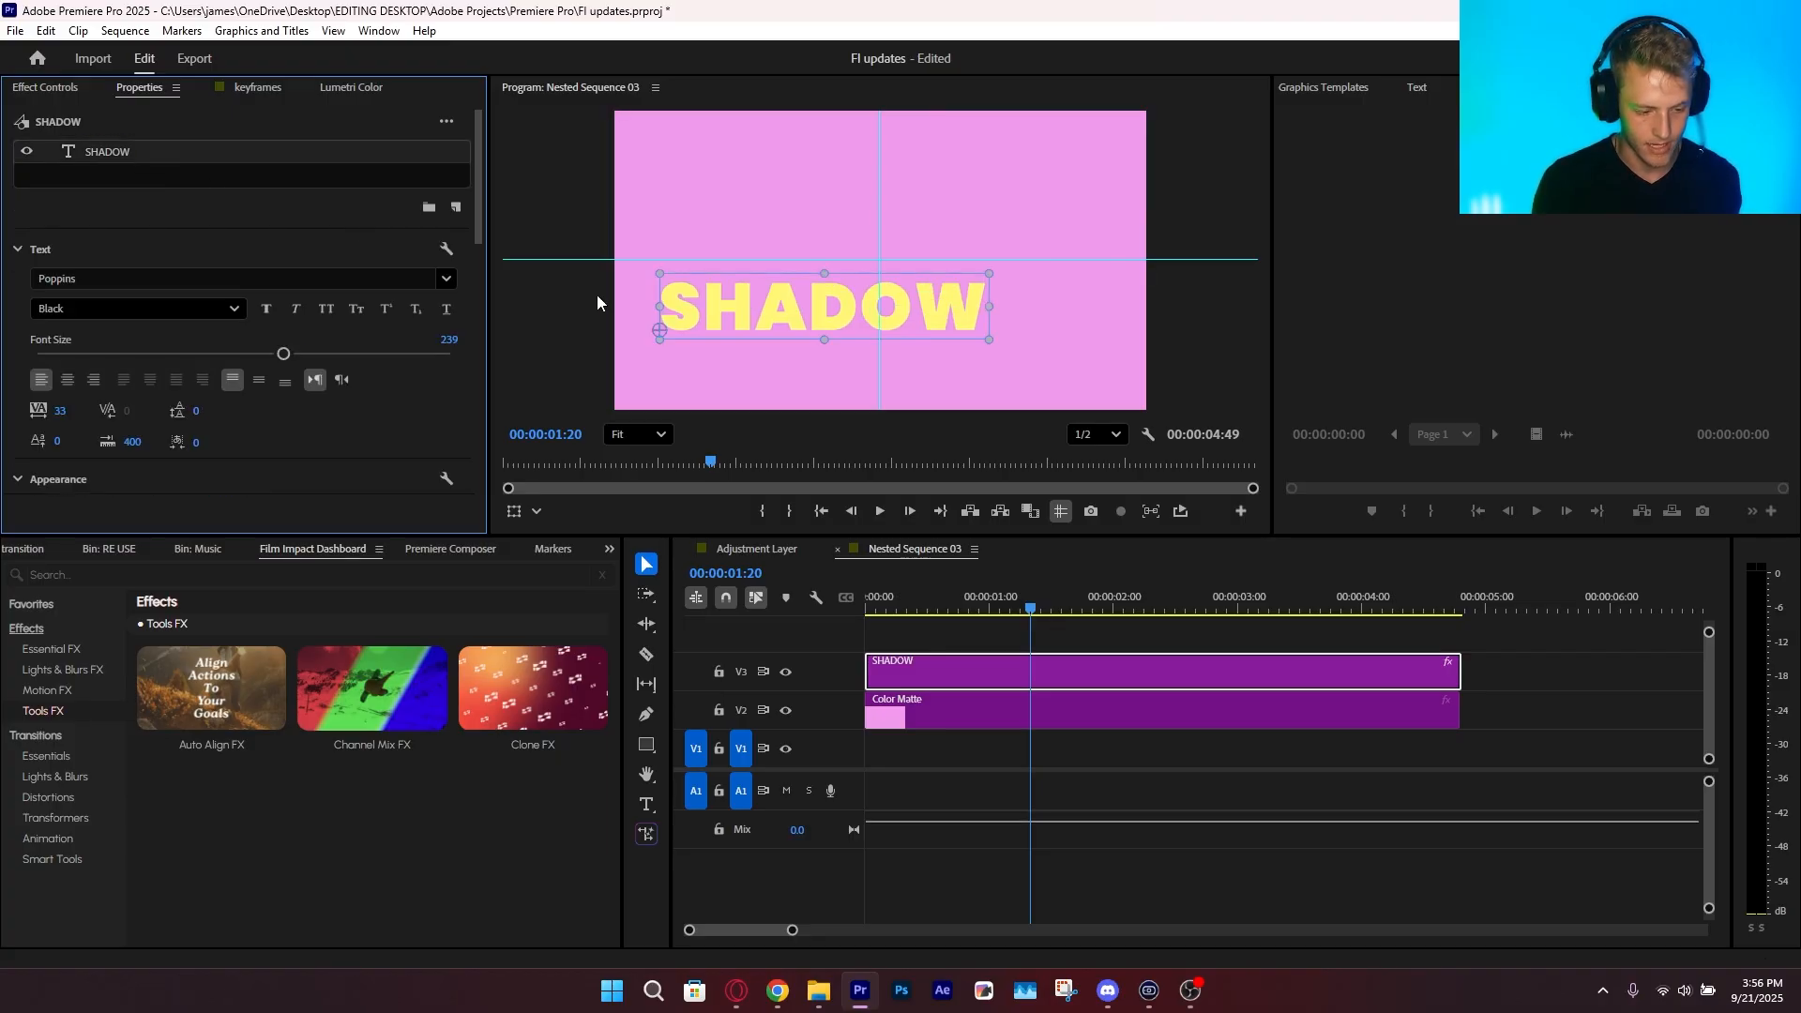
Move the SHADOW text up and partly off the frame's left edge, and apply Auto Align FX to the clip
drag(816, 300, 759, 172)
click(953, 807)
click(211, 746)
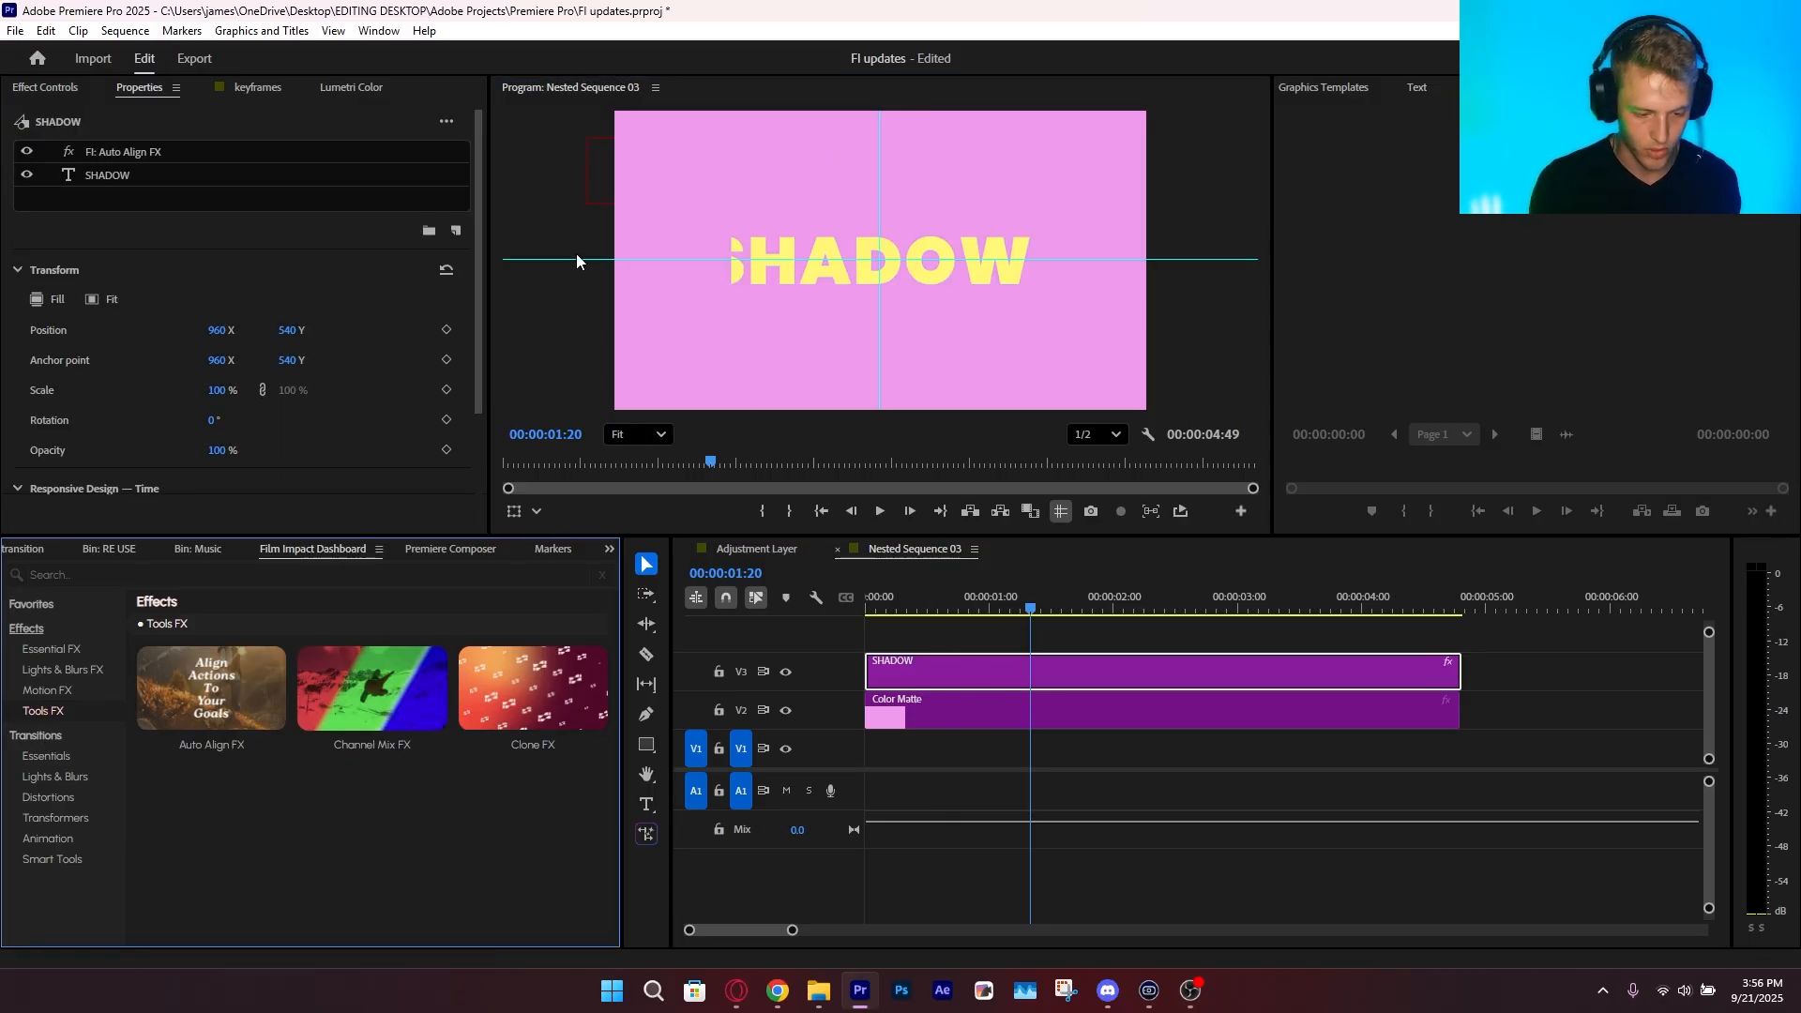
Remove Auto Align FX from the SHADOW clip and place the text at the center of the frame
click(957, 668)
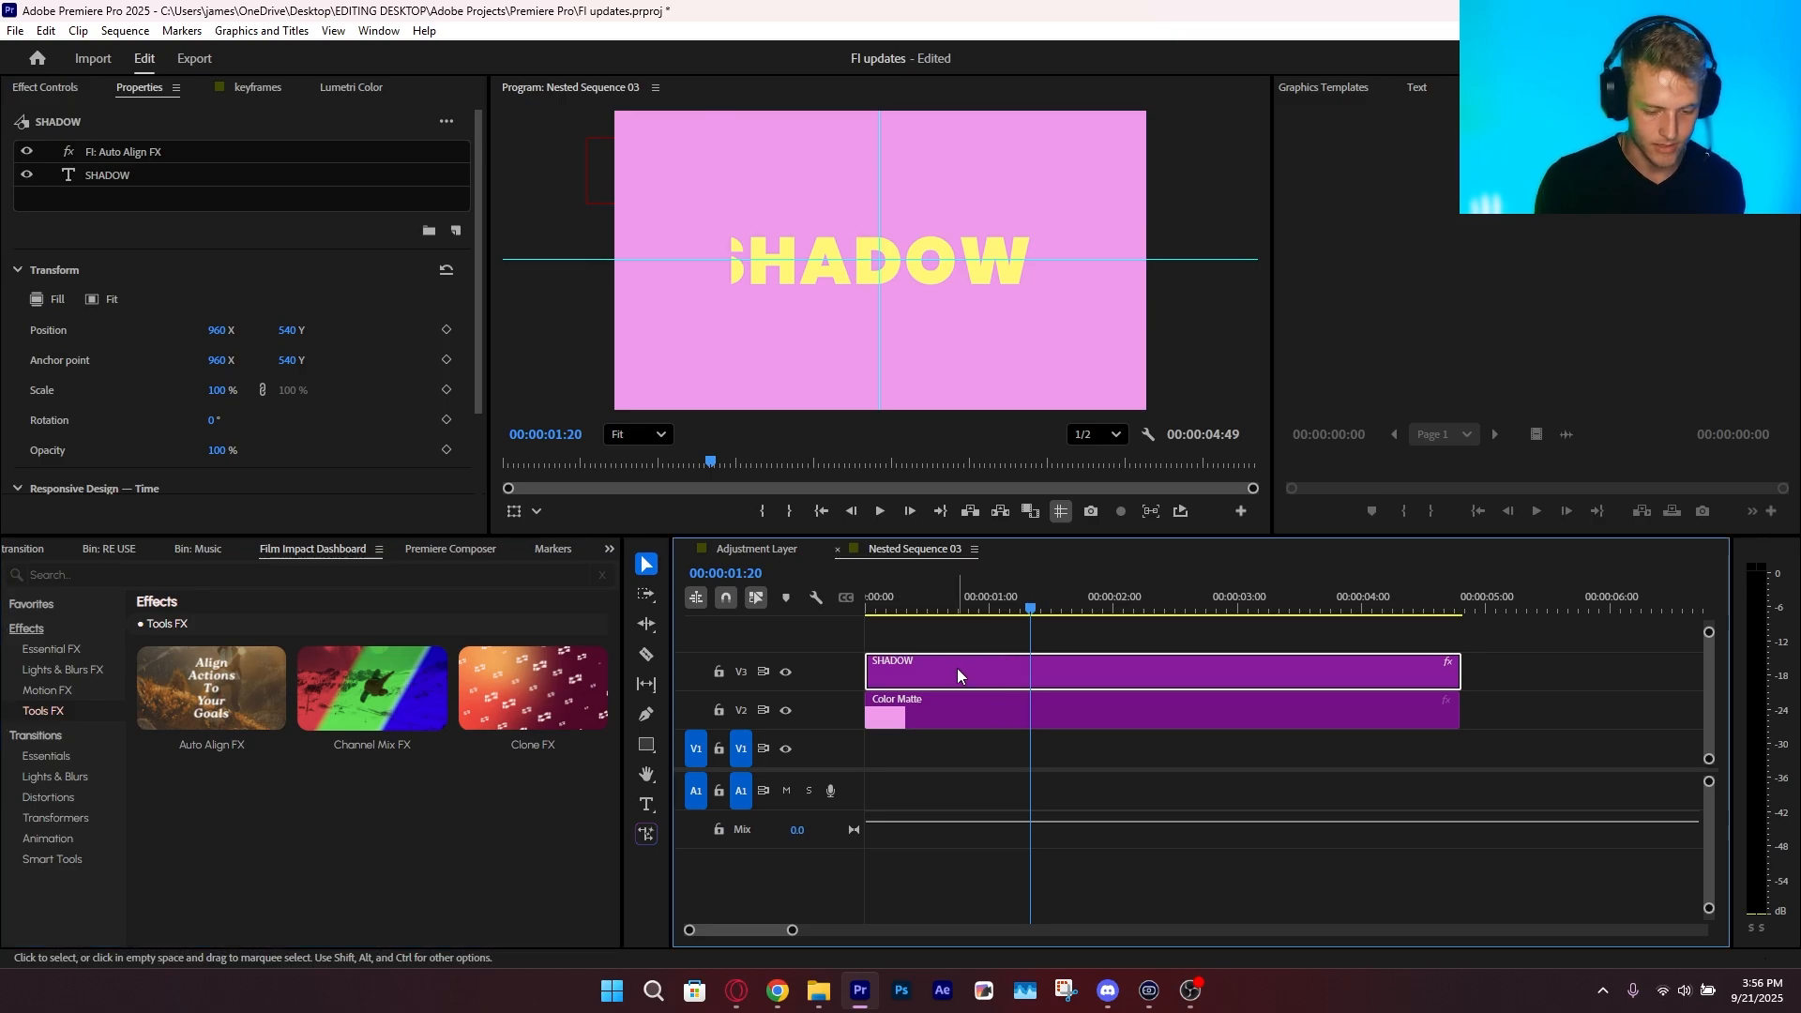
click(144, 152)
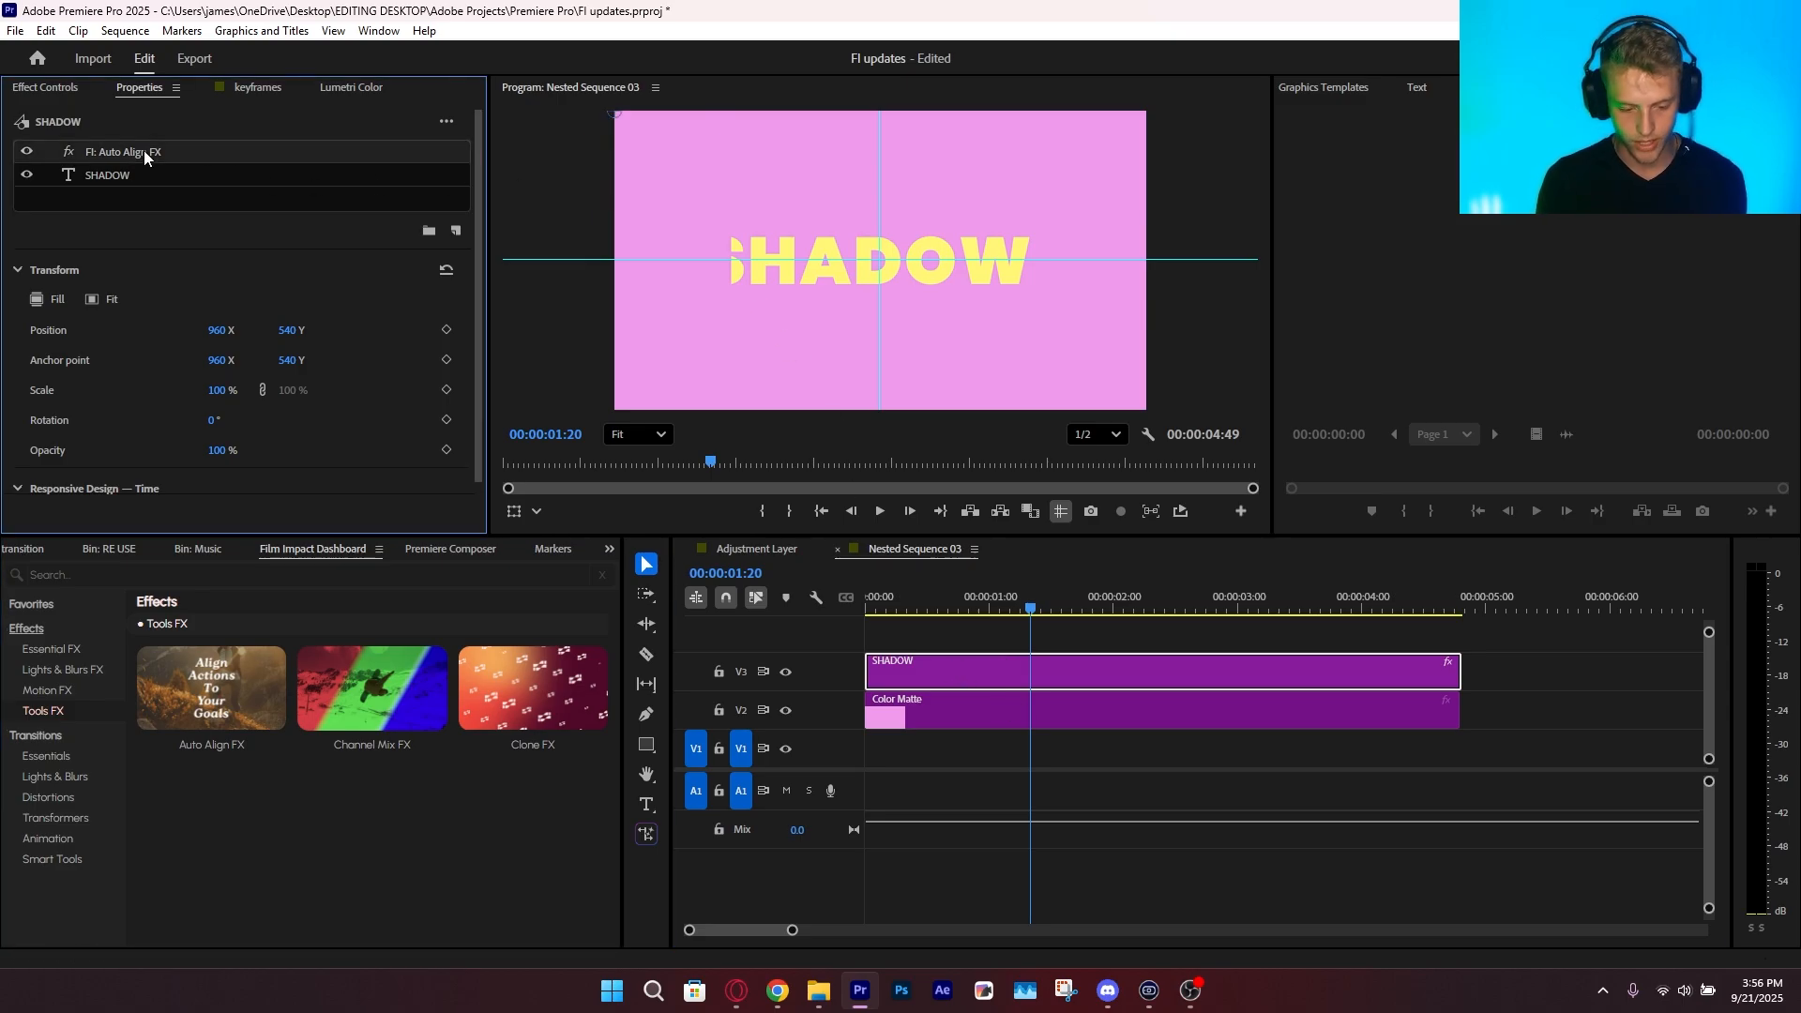
key(Delete)
drag(727, 180, 855, 268)
click(1101, 779)
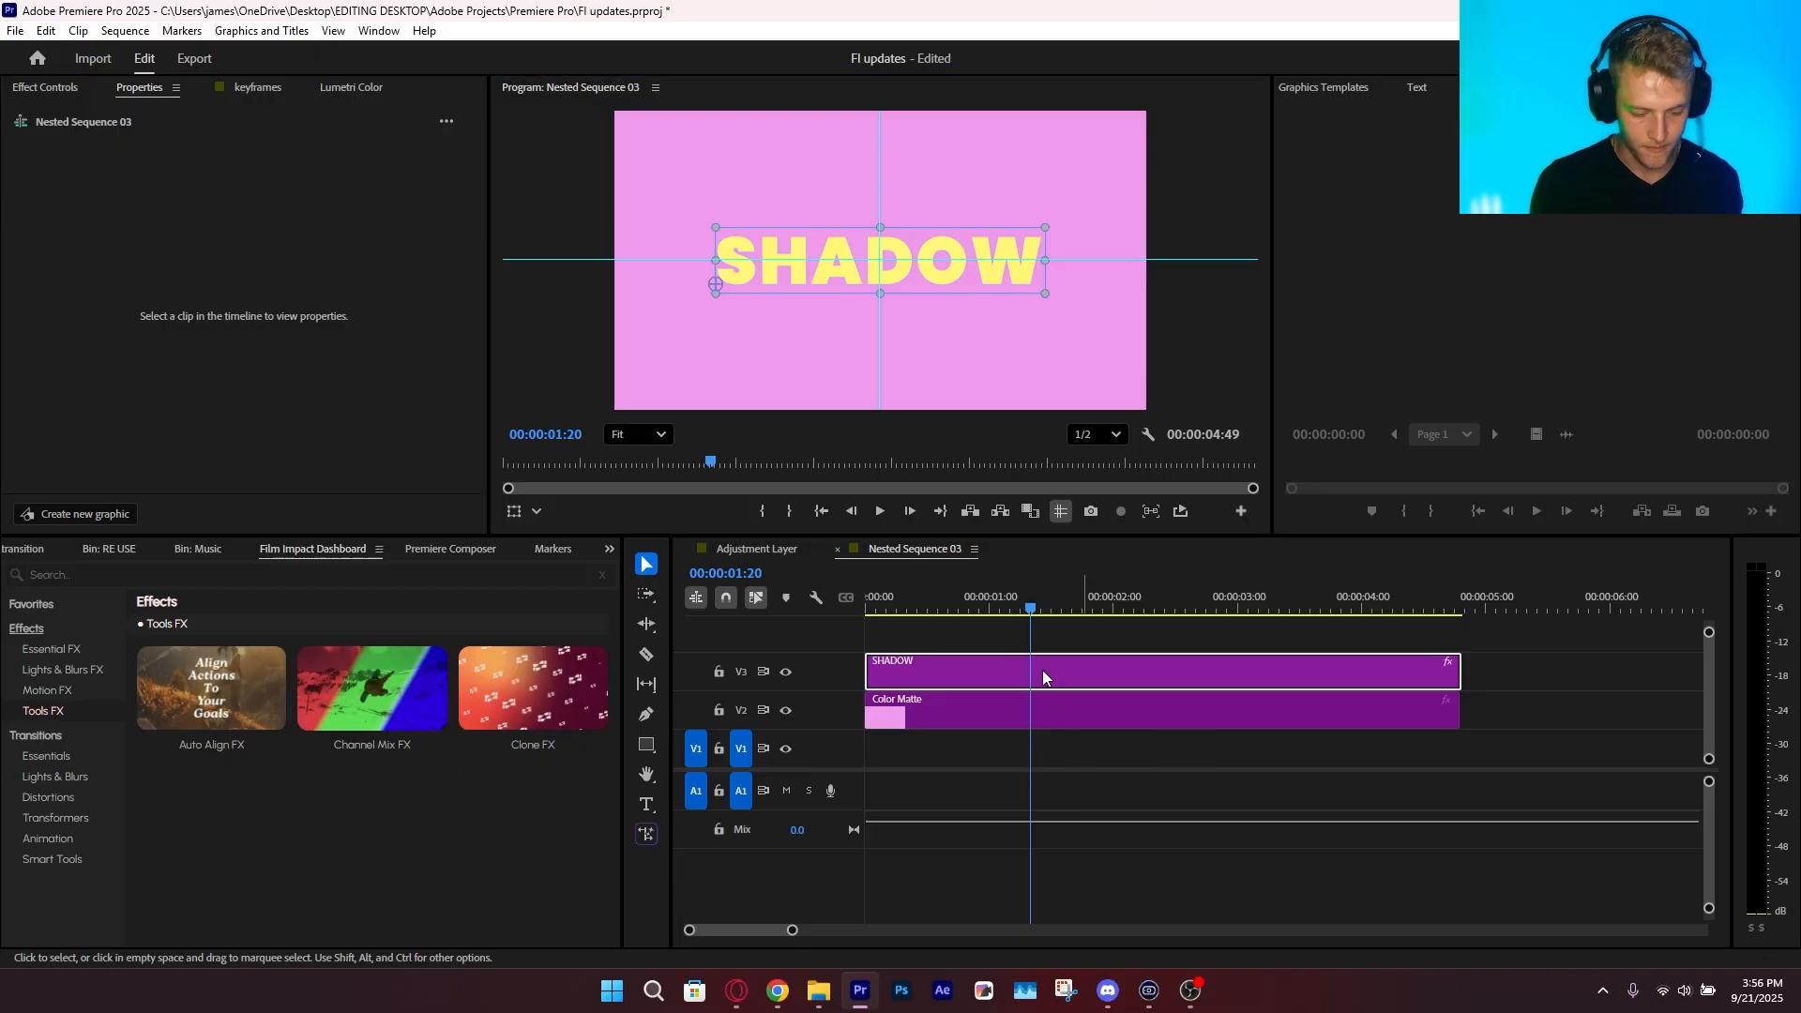
Save the project with the centered SHADOW text
click(1041, 669)
key(ctrl+s)
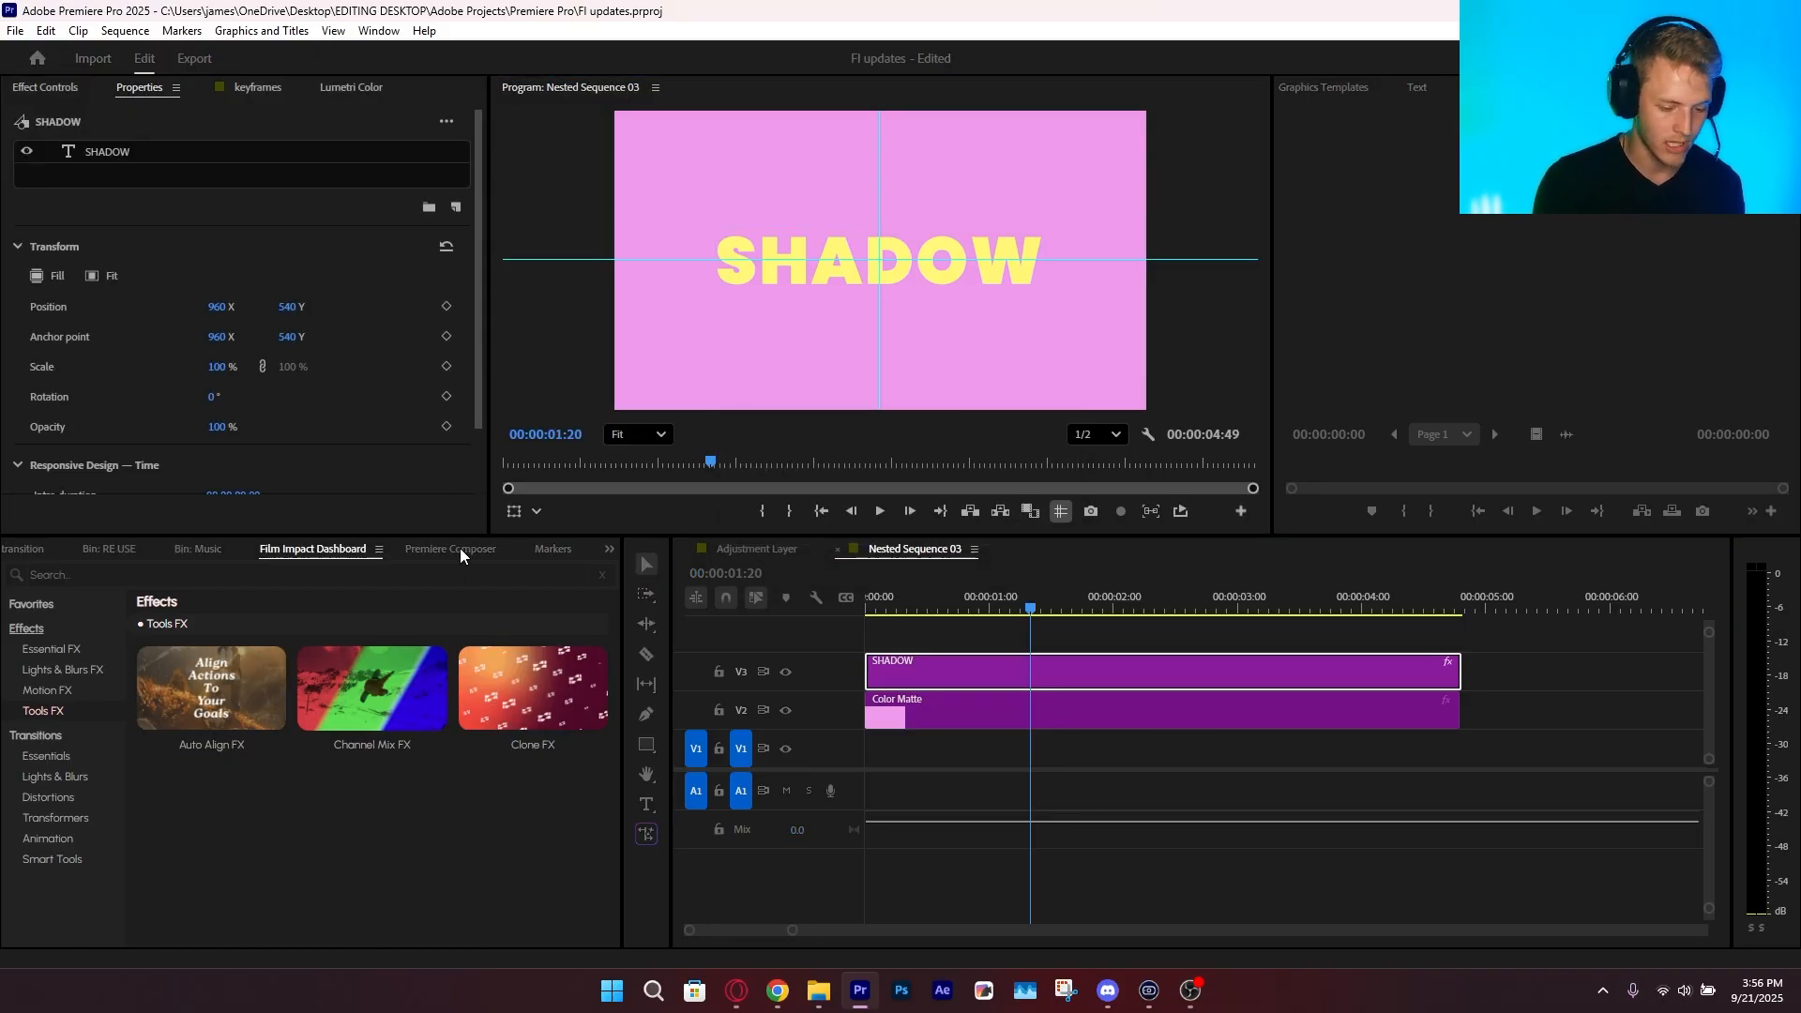
scroll(464, 549, down, 2)
scroll(463, 548, up, 2)
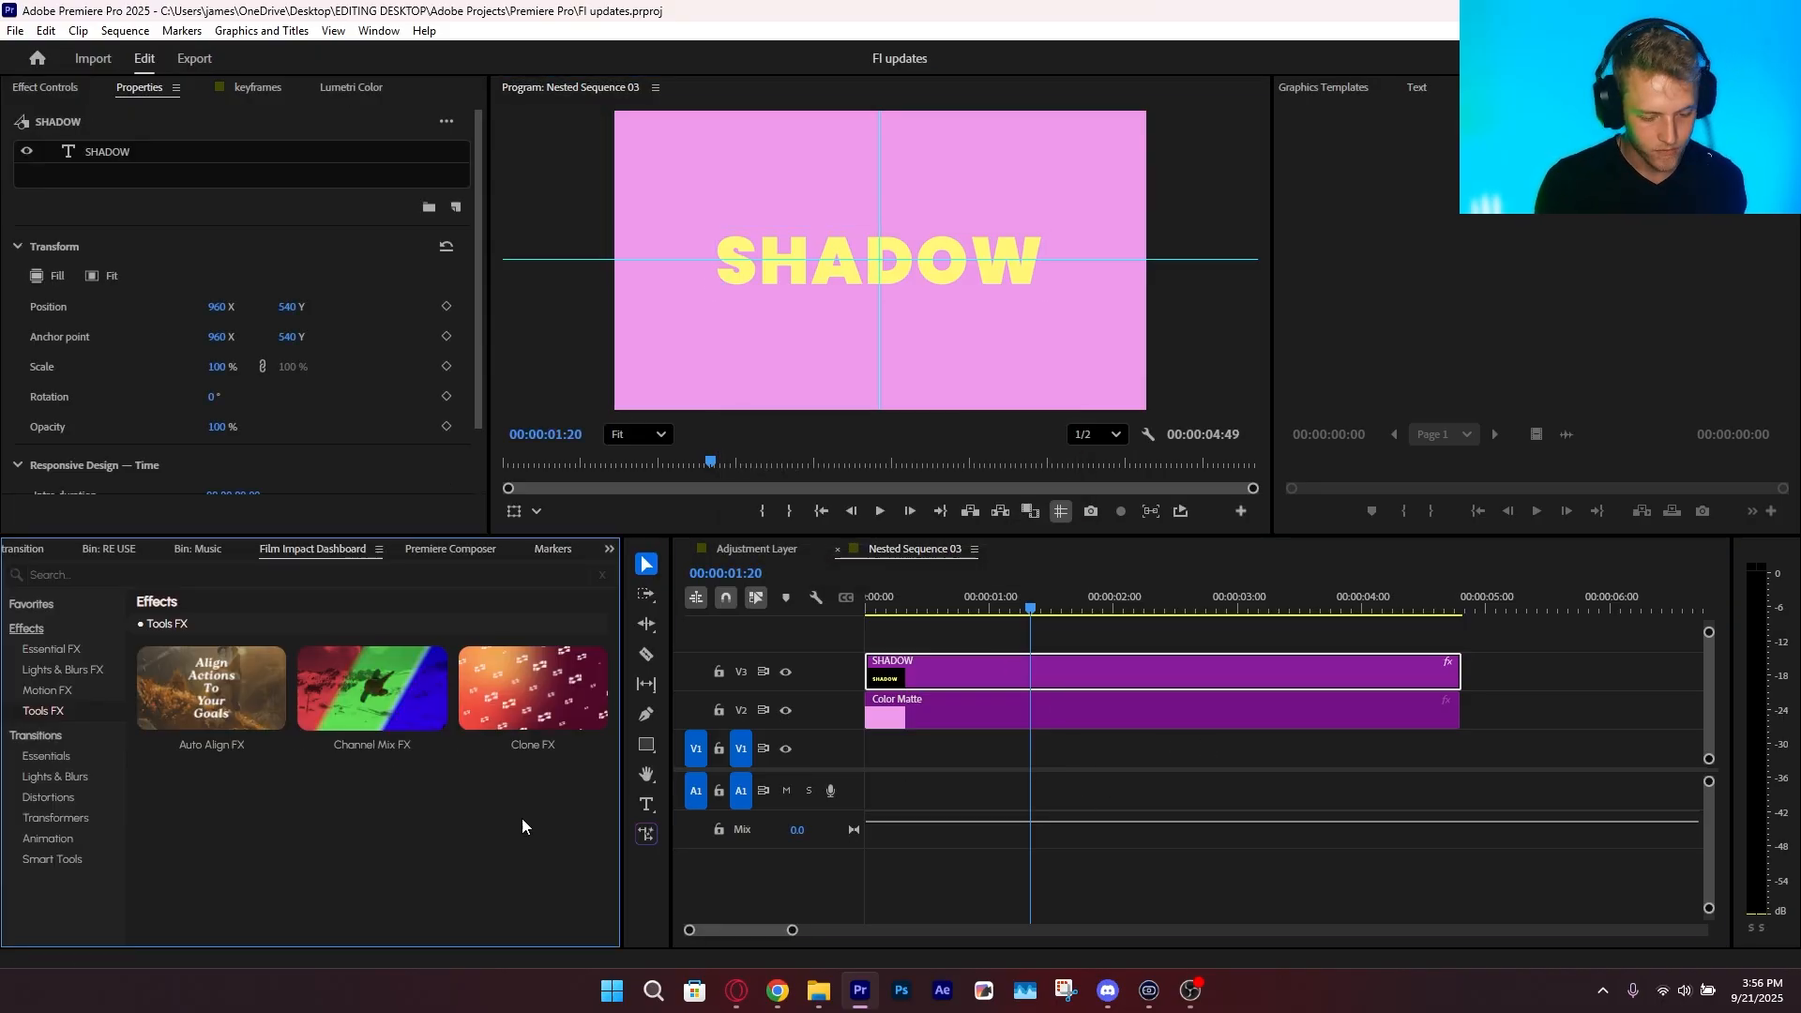
Try Clone FX on the SHADOW text with 32 clones and adjusted spacing, and remove the effect
click(1084, 682)
click(533, 743)
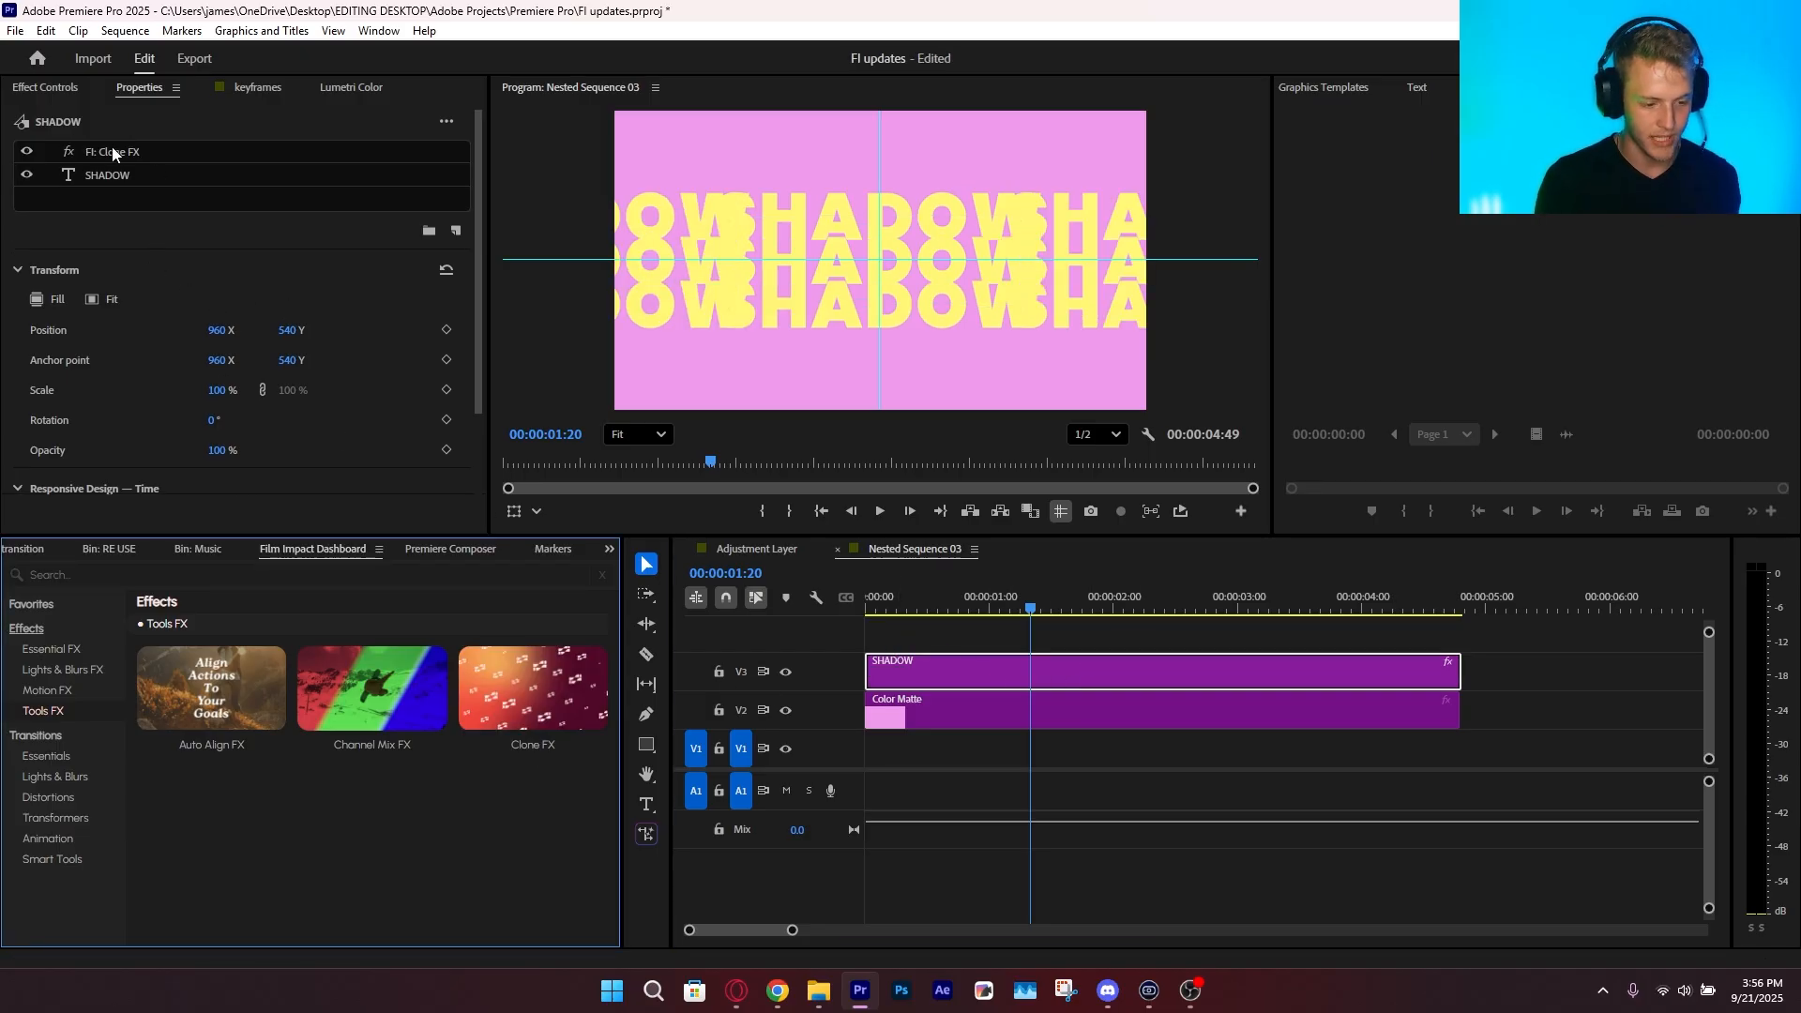
click(111, 152)
drag(194, 343, 214, 343)
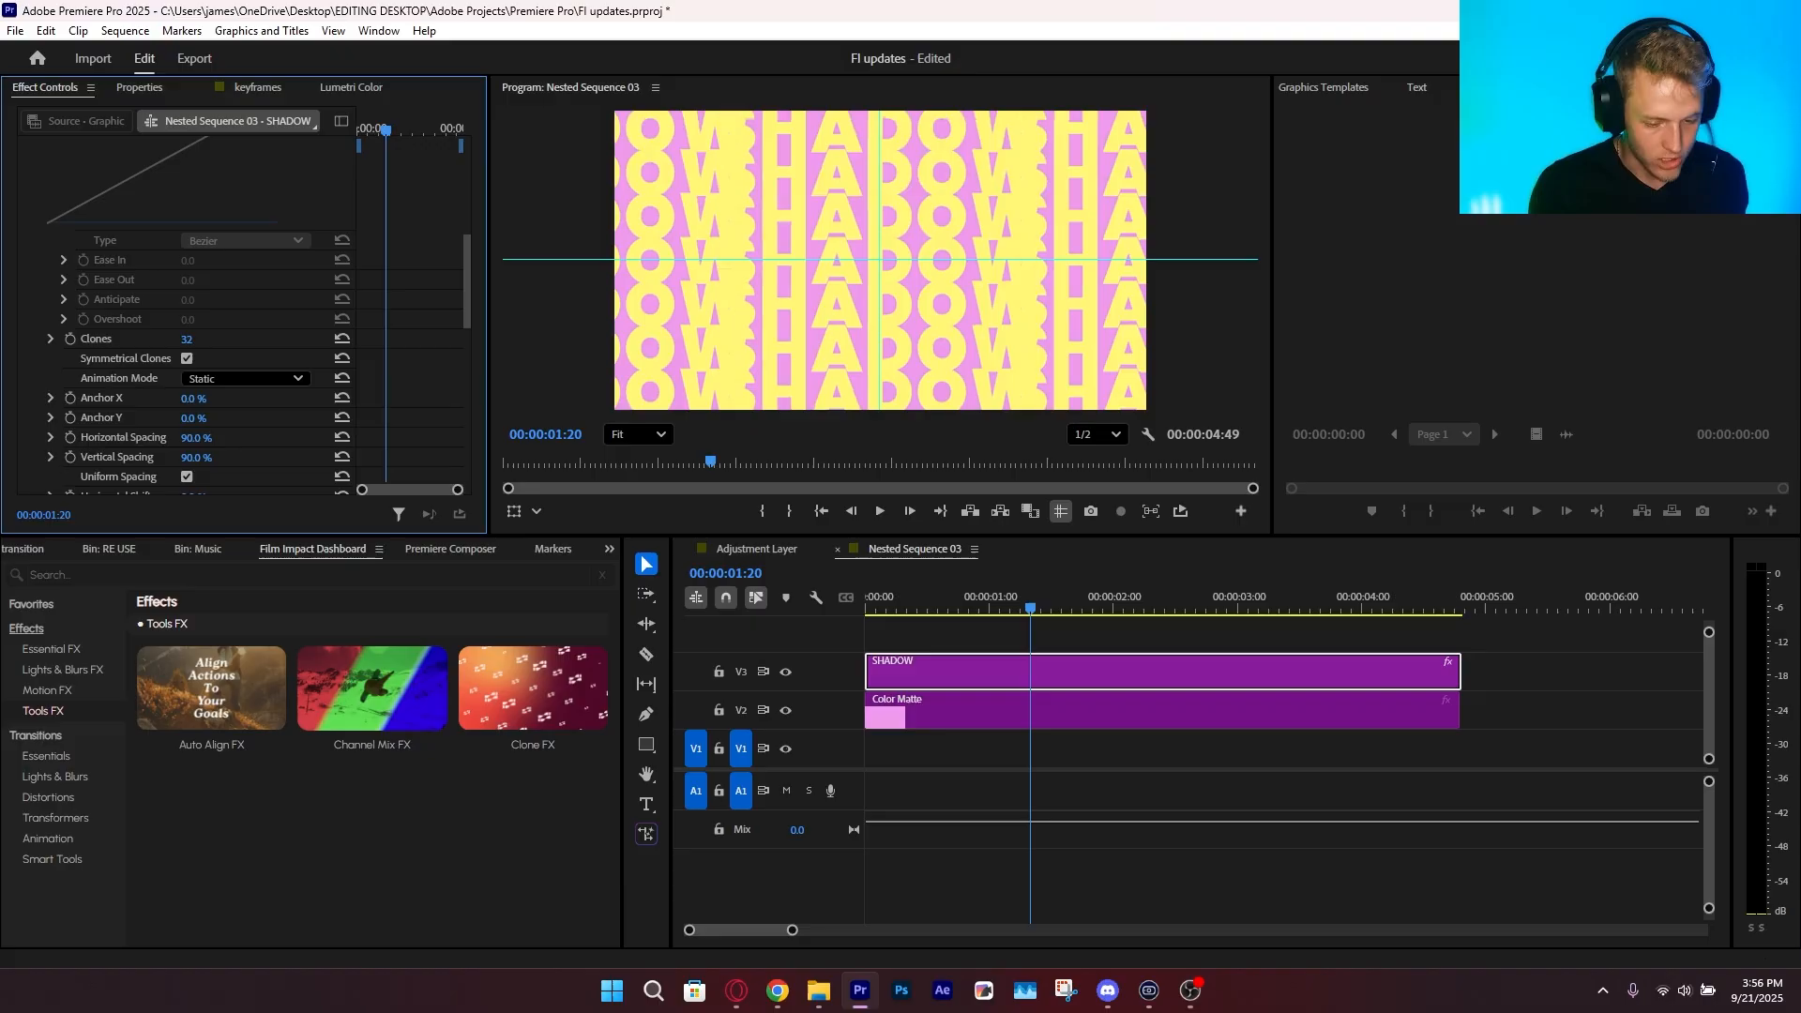
drag(192, 437, 152, 458)
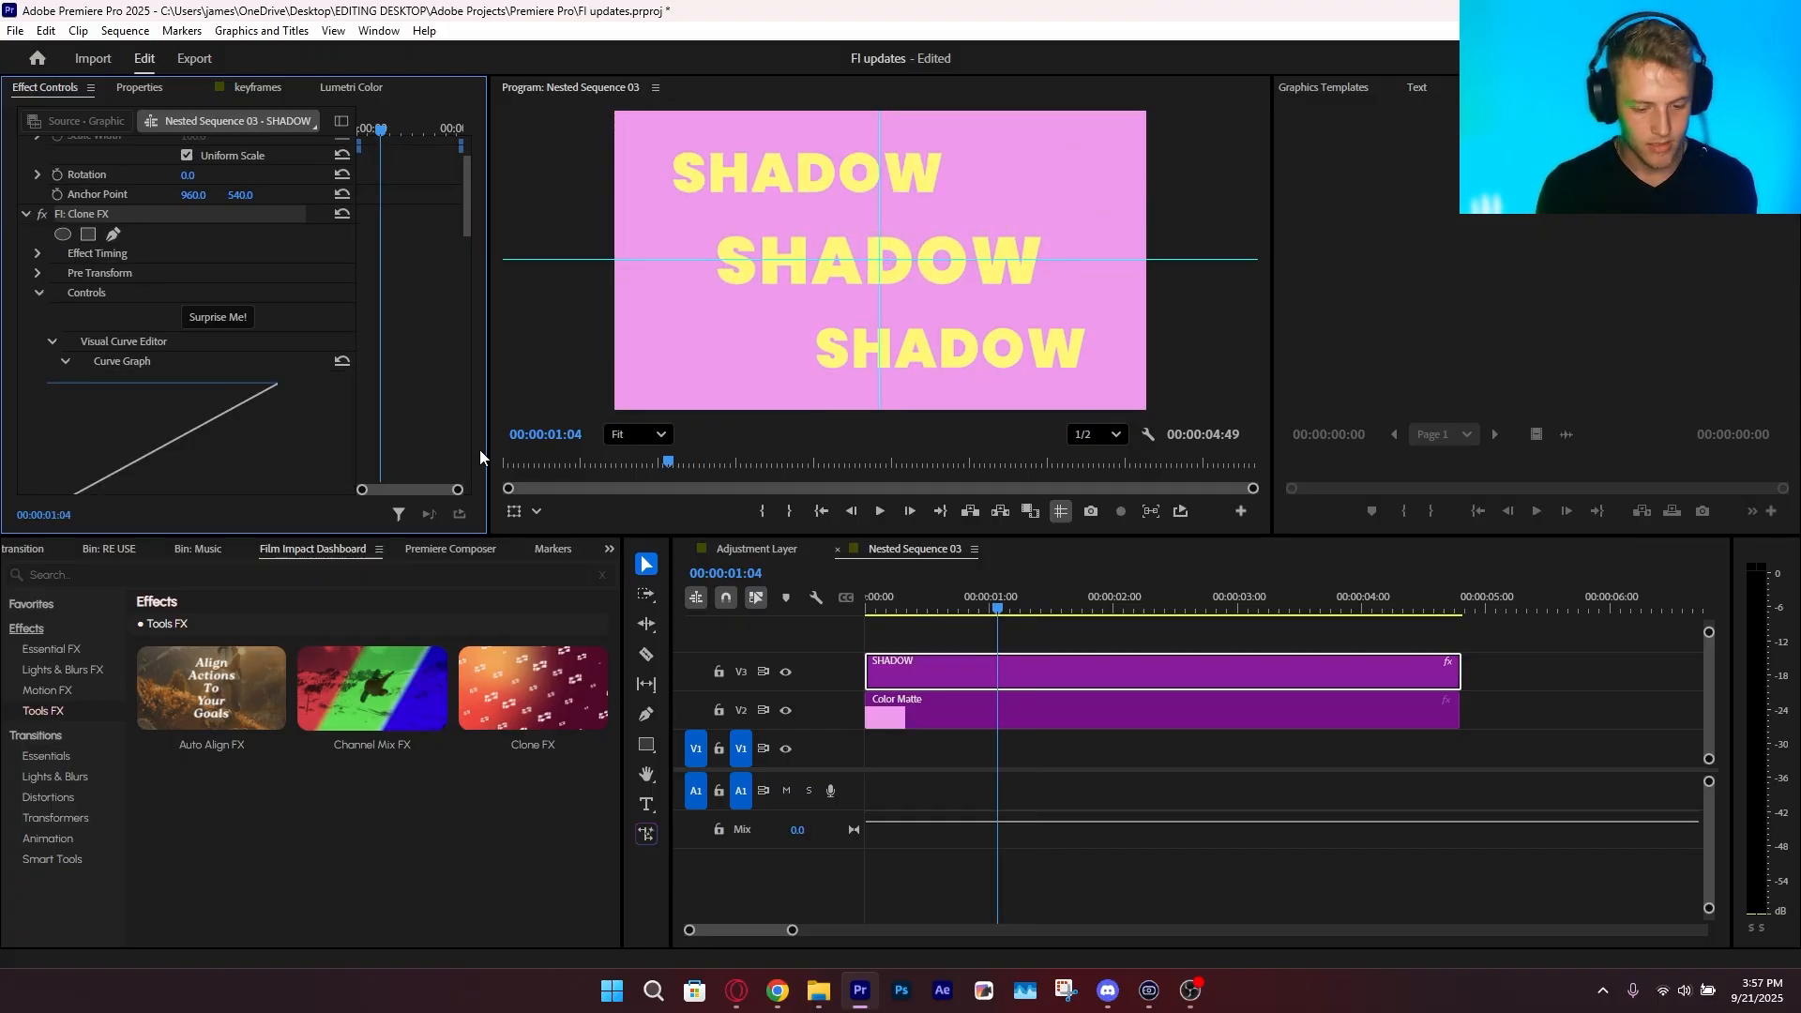
key(Delete)
click(1130, 739)
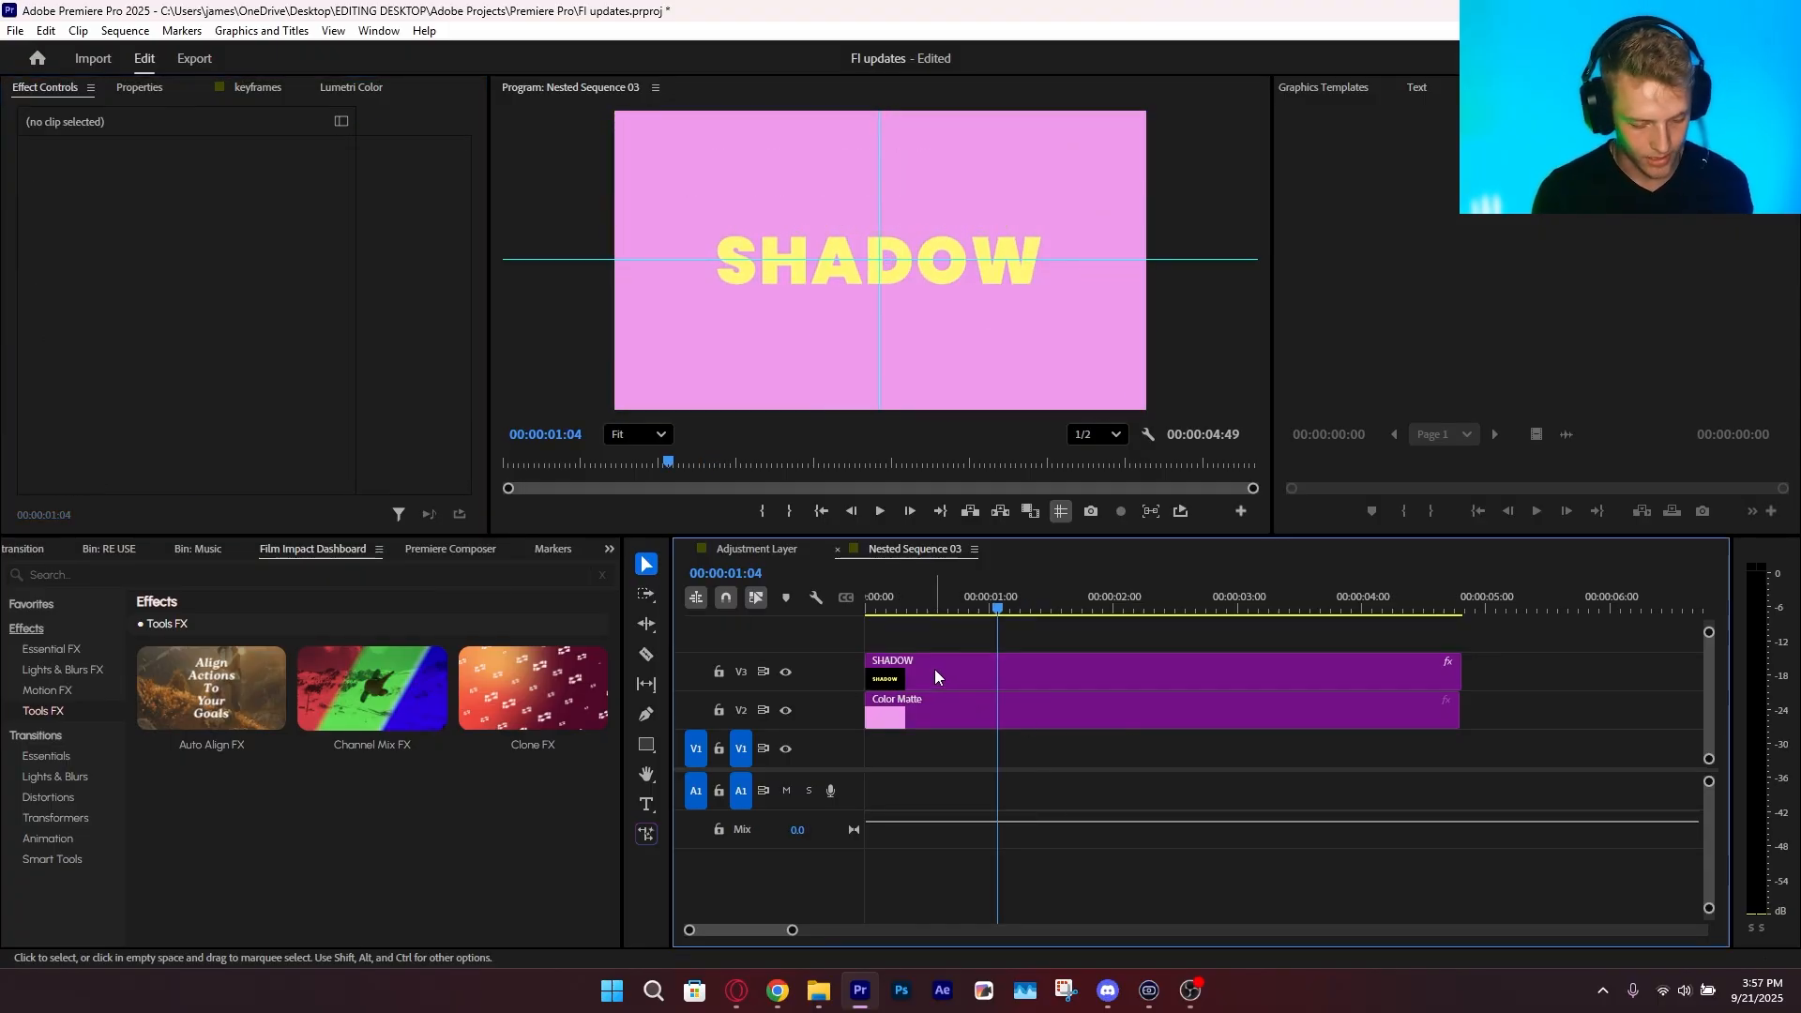
Apply the Long Shadow FX effect to the SHADOW clip and set the shadow's length to 420
click(934, 670)
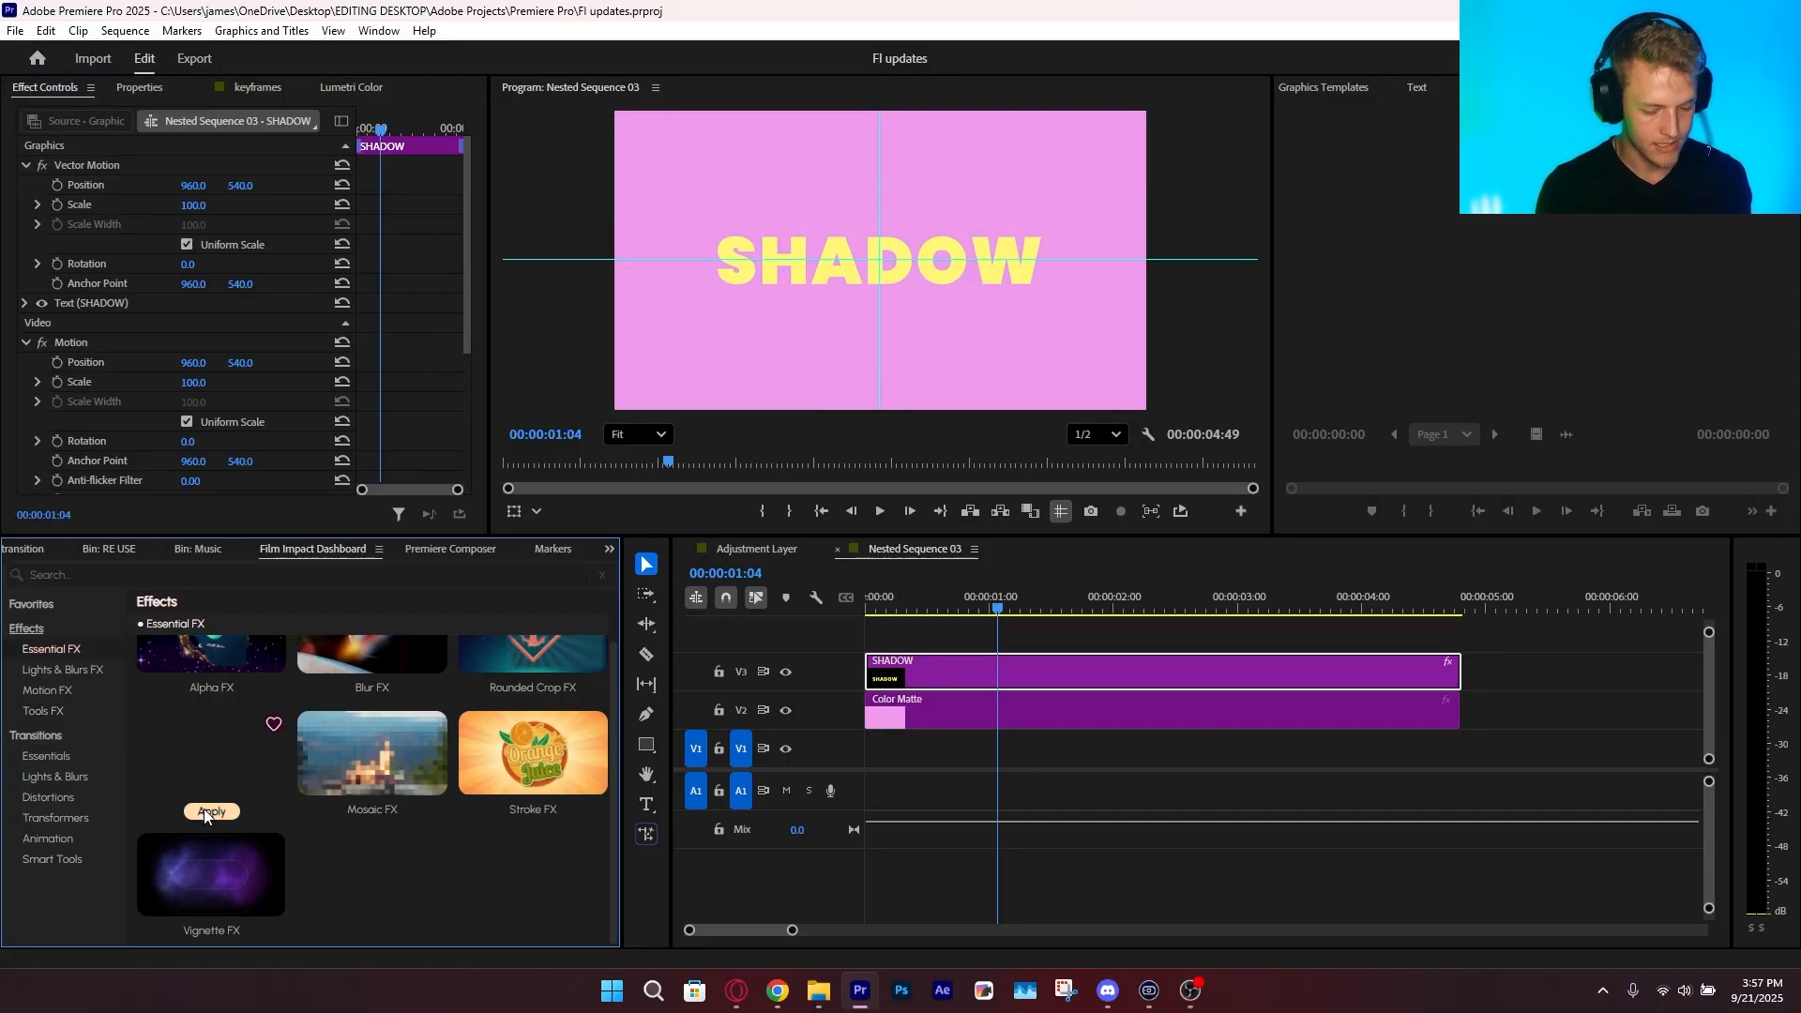
click(210, 810)
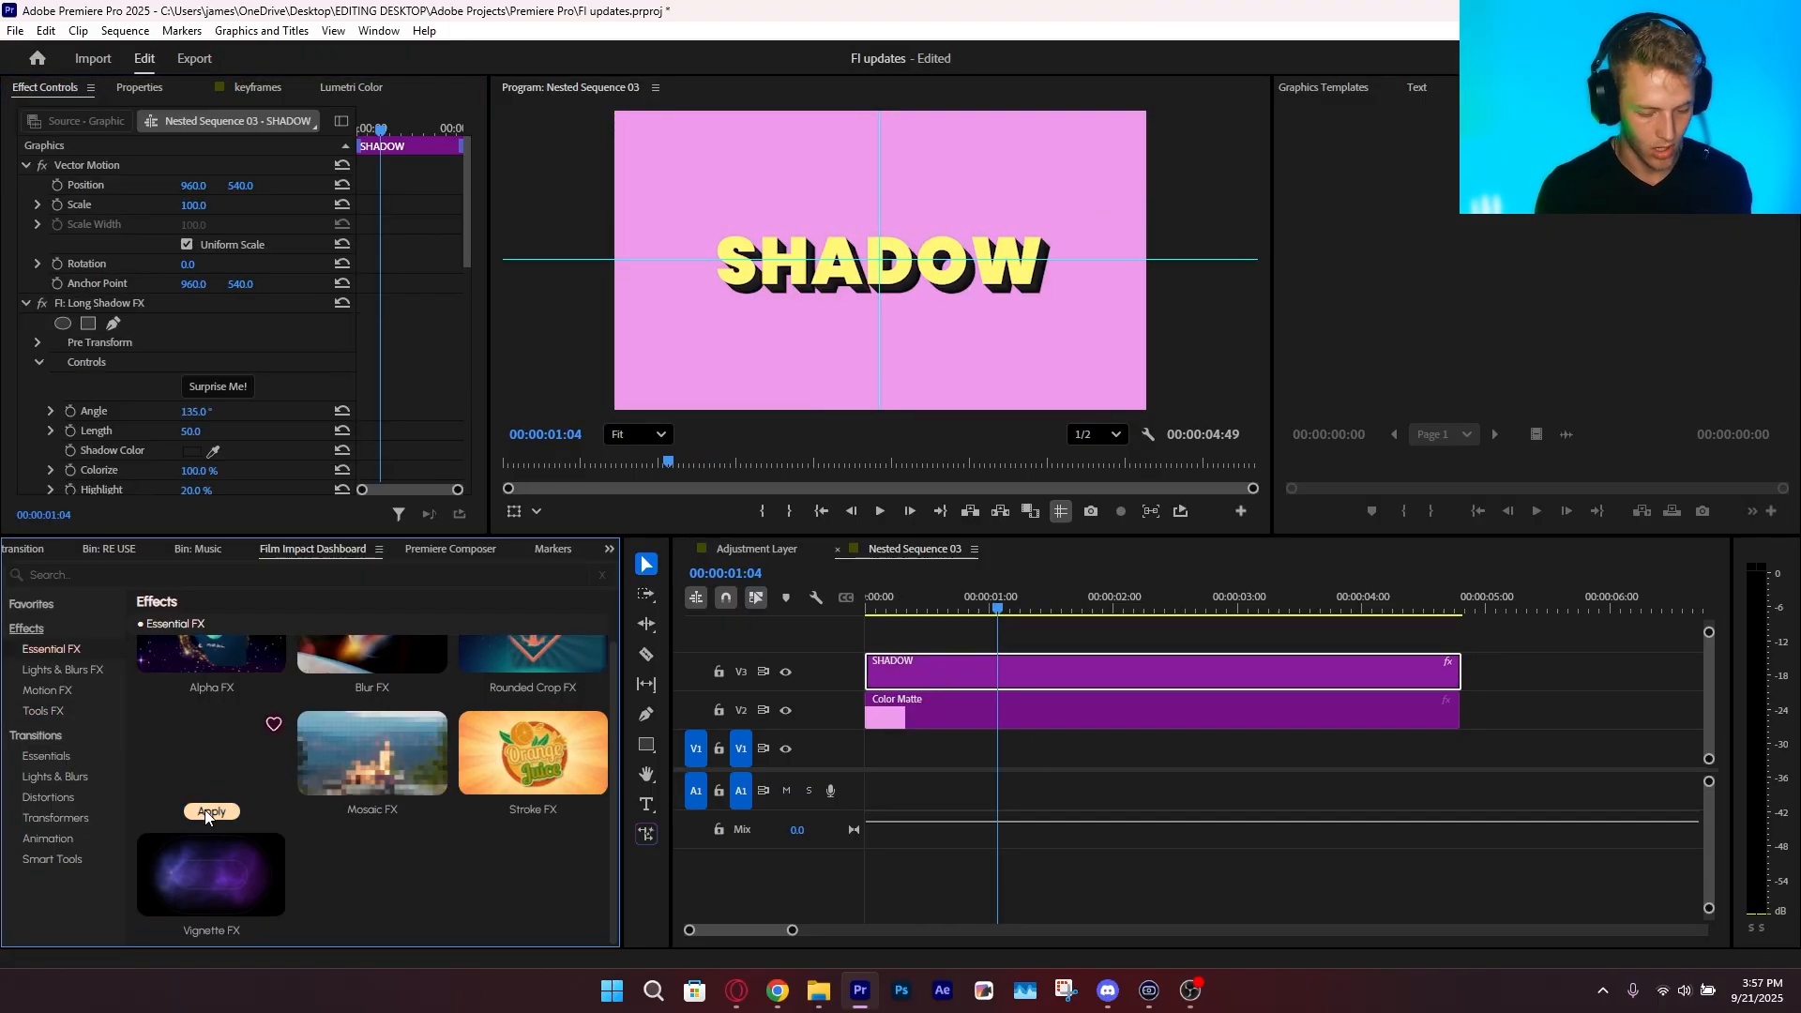
scroll(186, 400, down, 6)
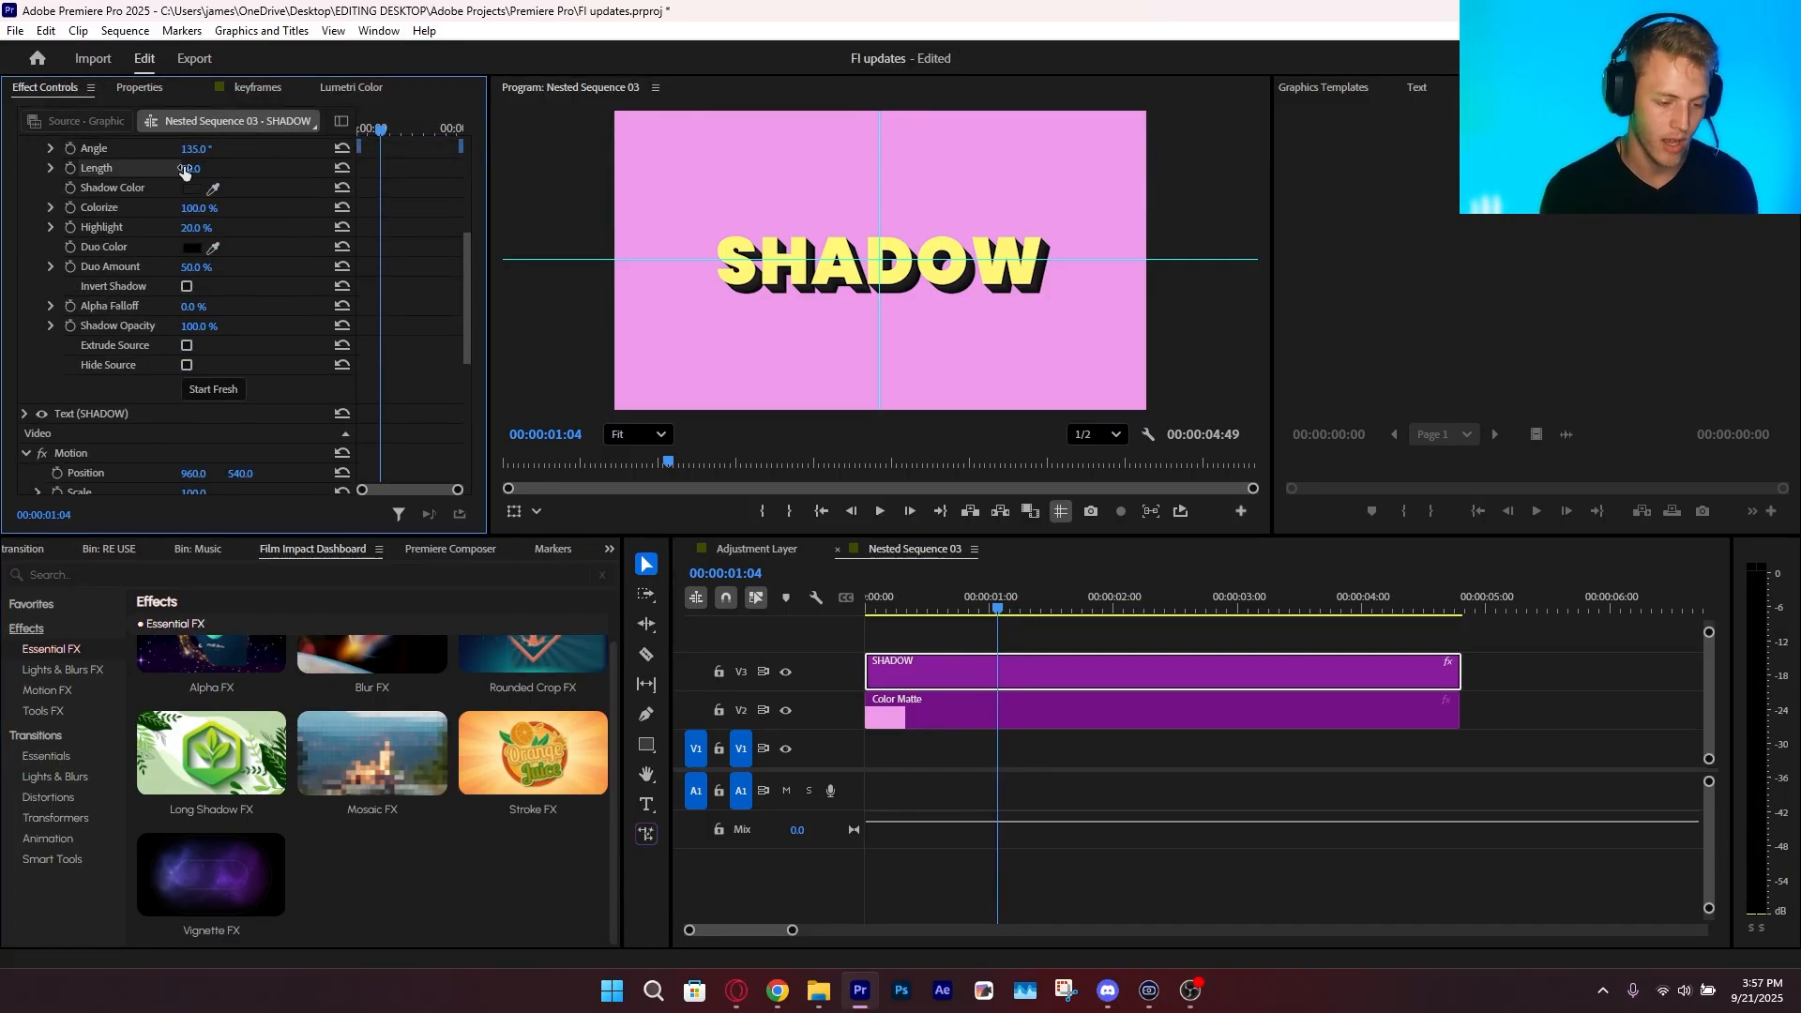
drag(194, 168, 865, 216)
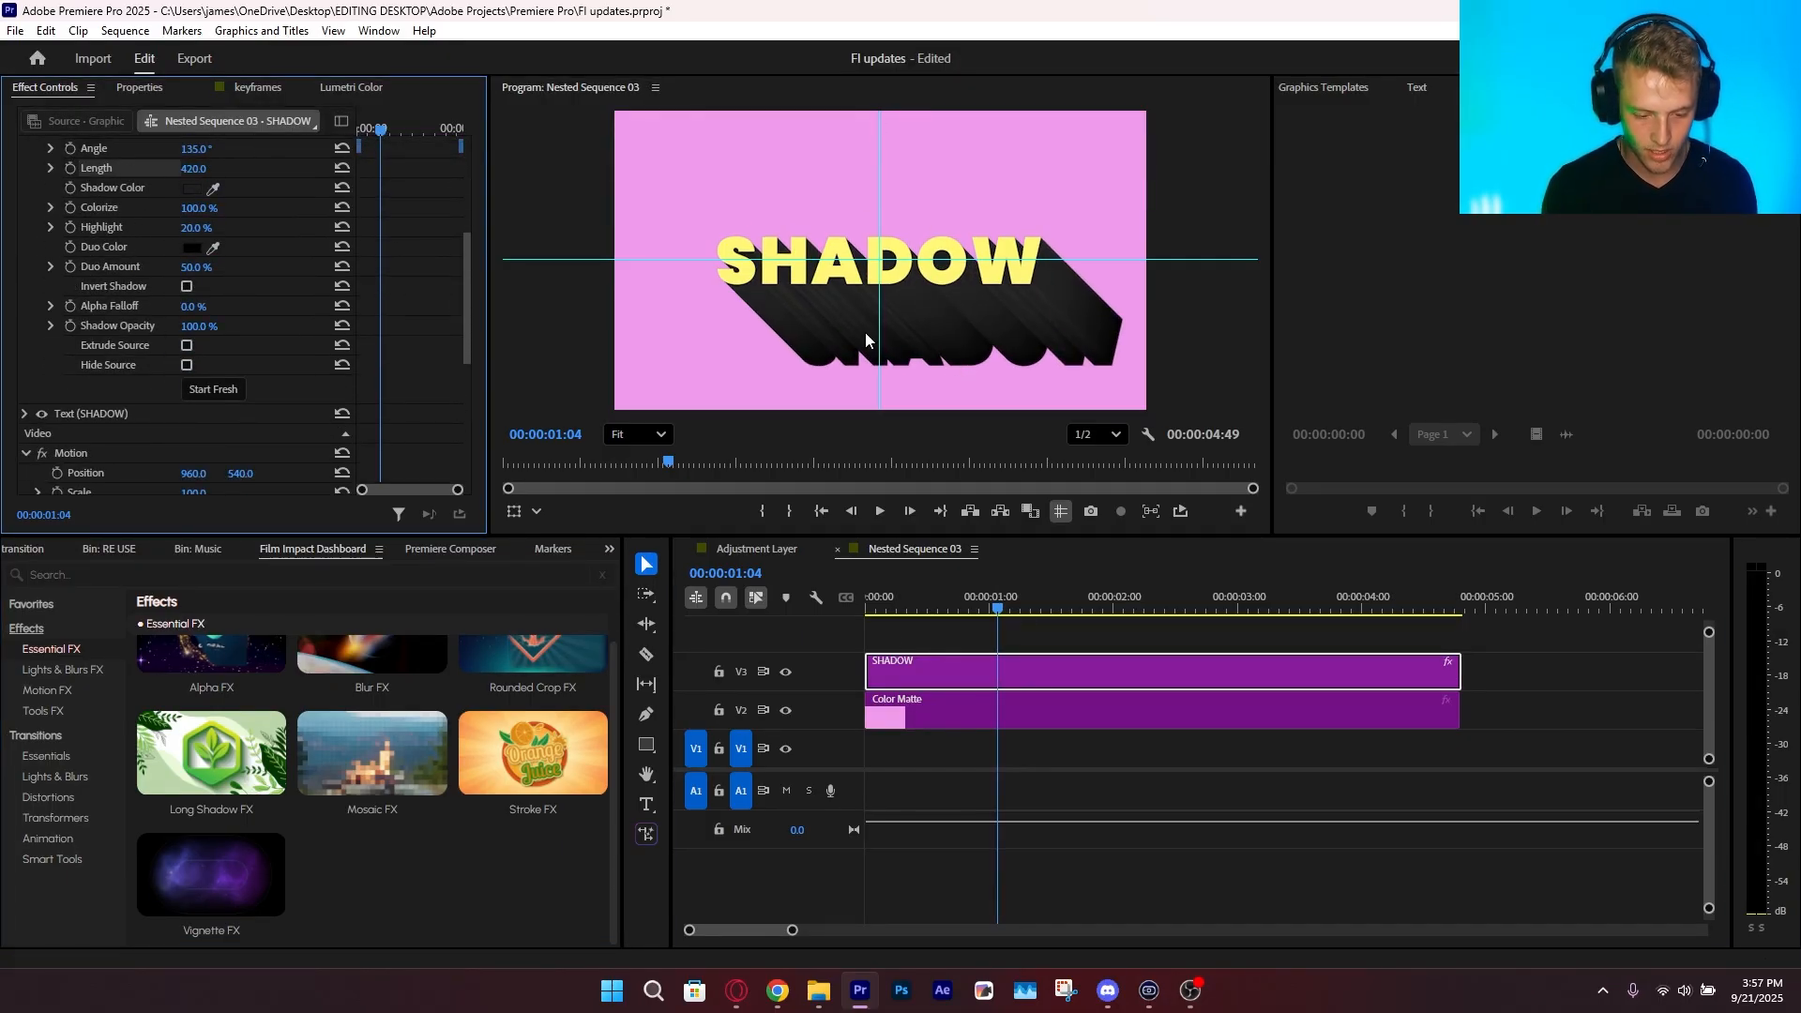
Examine the long shadow's shading and edges up close in the program monitor, along with its effect settings
scroll(865, 332, up, 5)
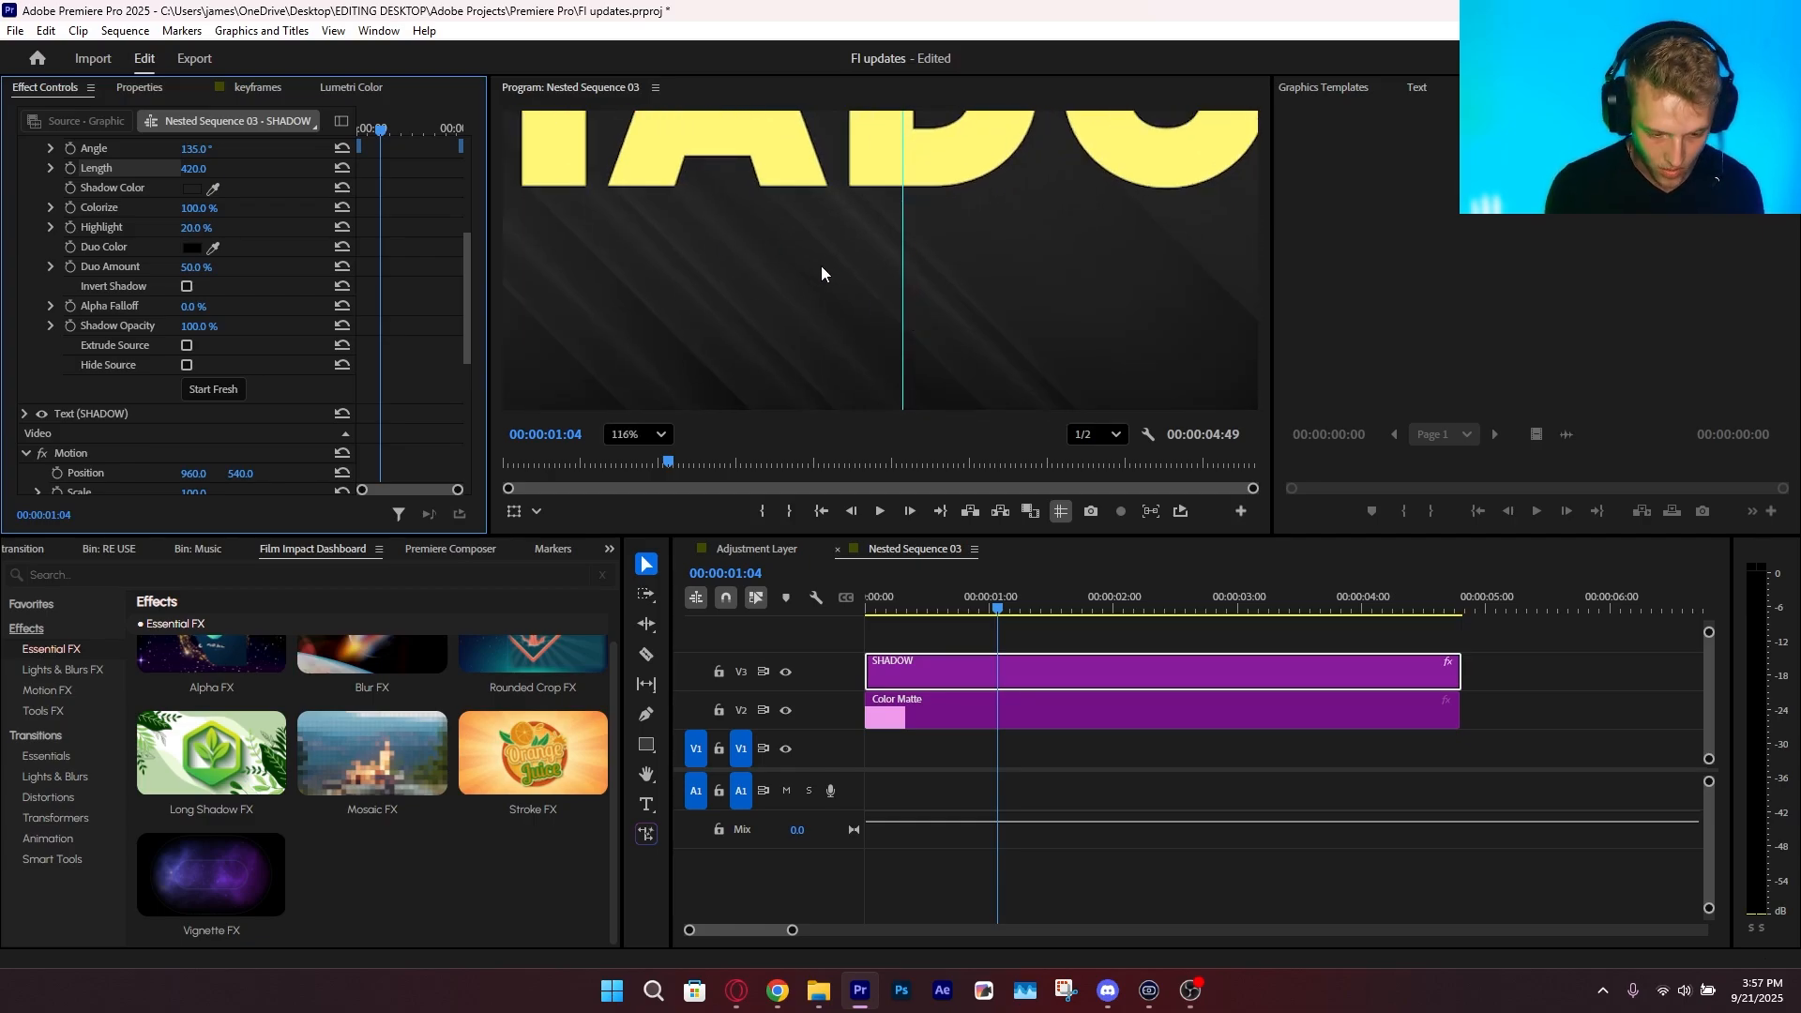
scroll(829, 272, down, 3)
scroll(798, 276, up, 3)
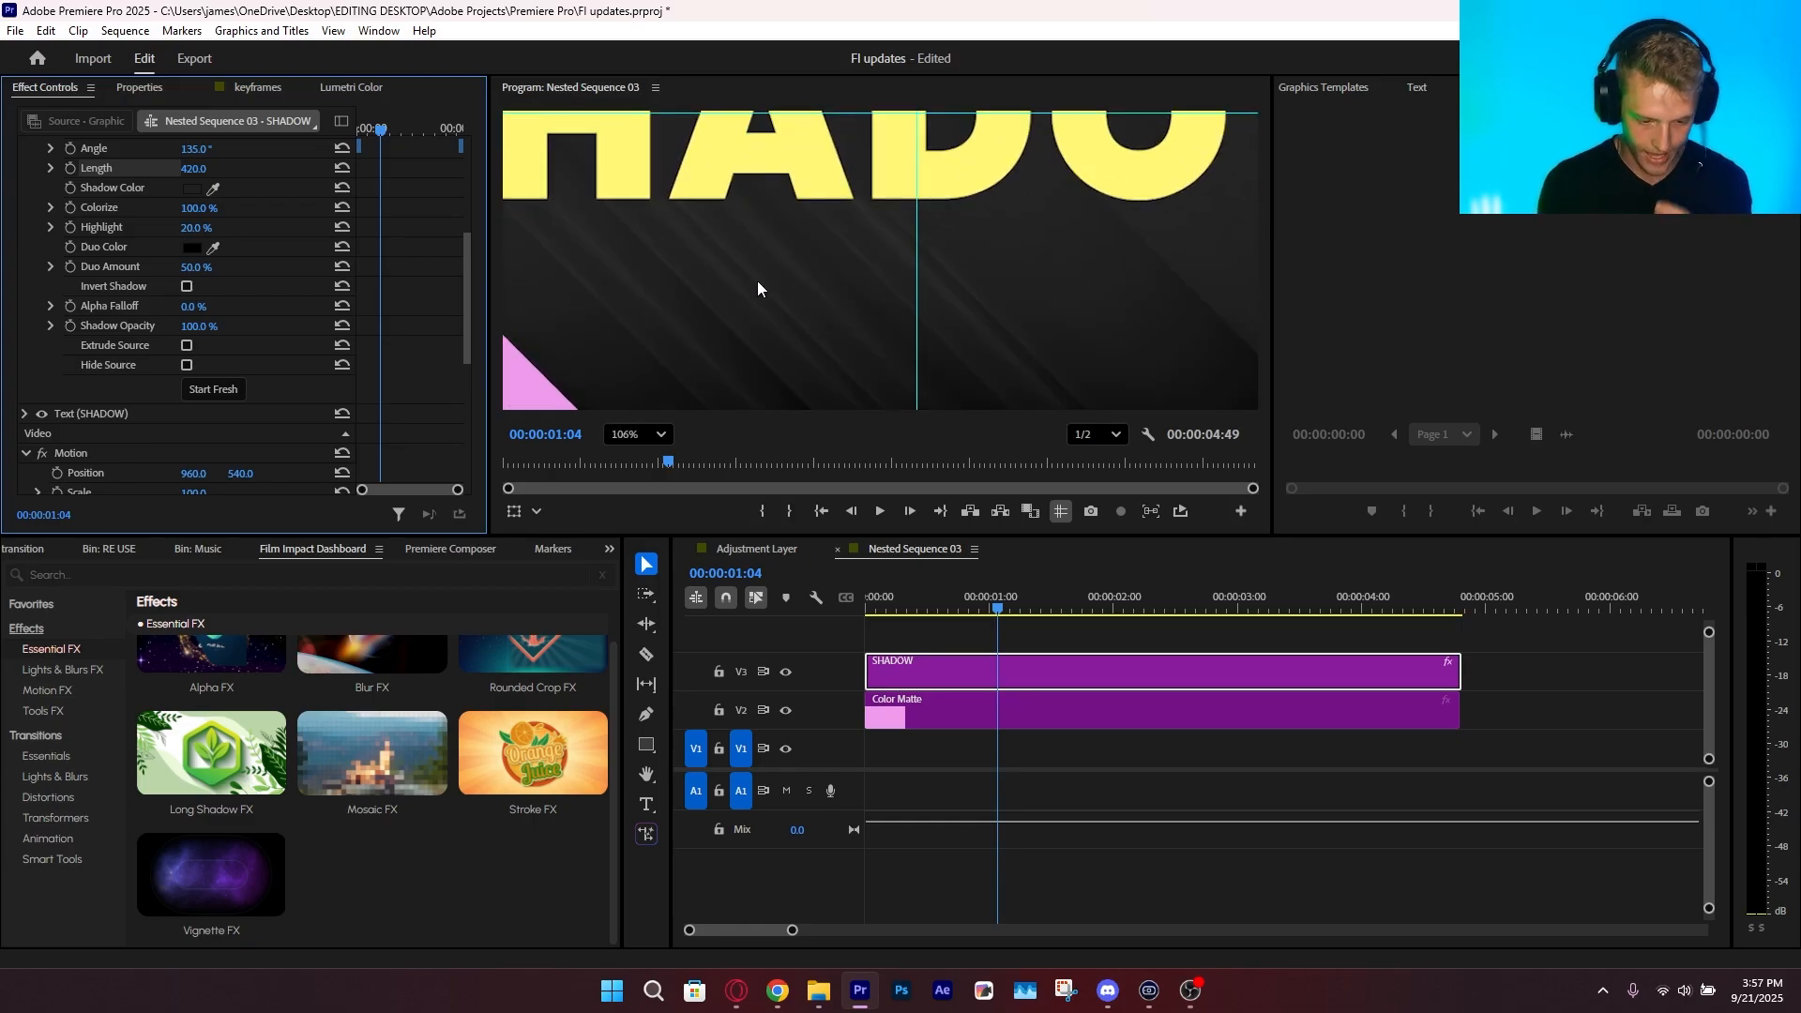
scroll(755, 280, down, 4)
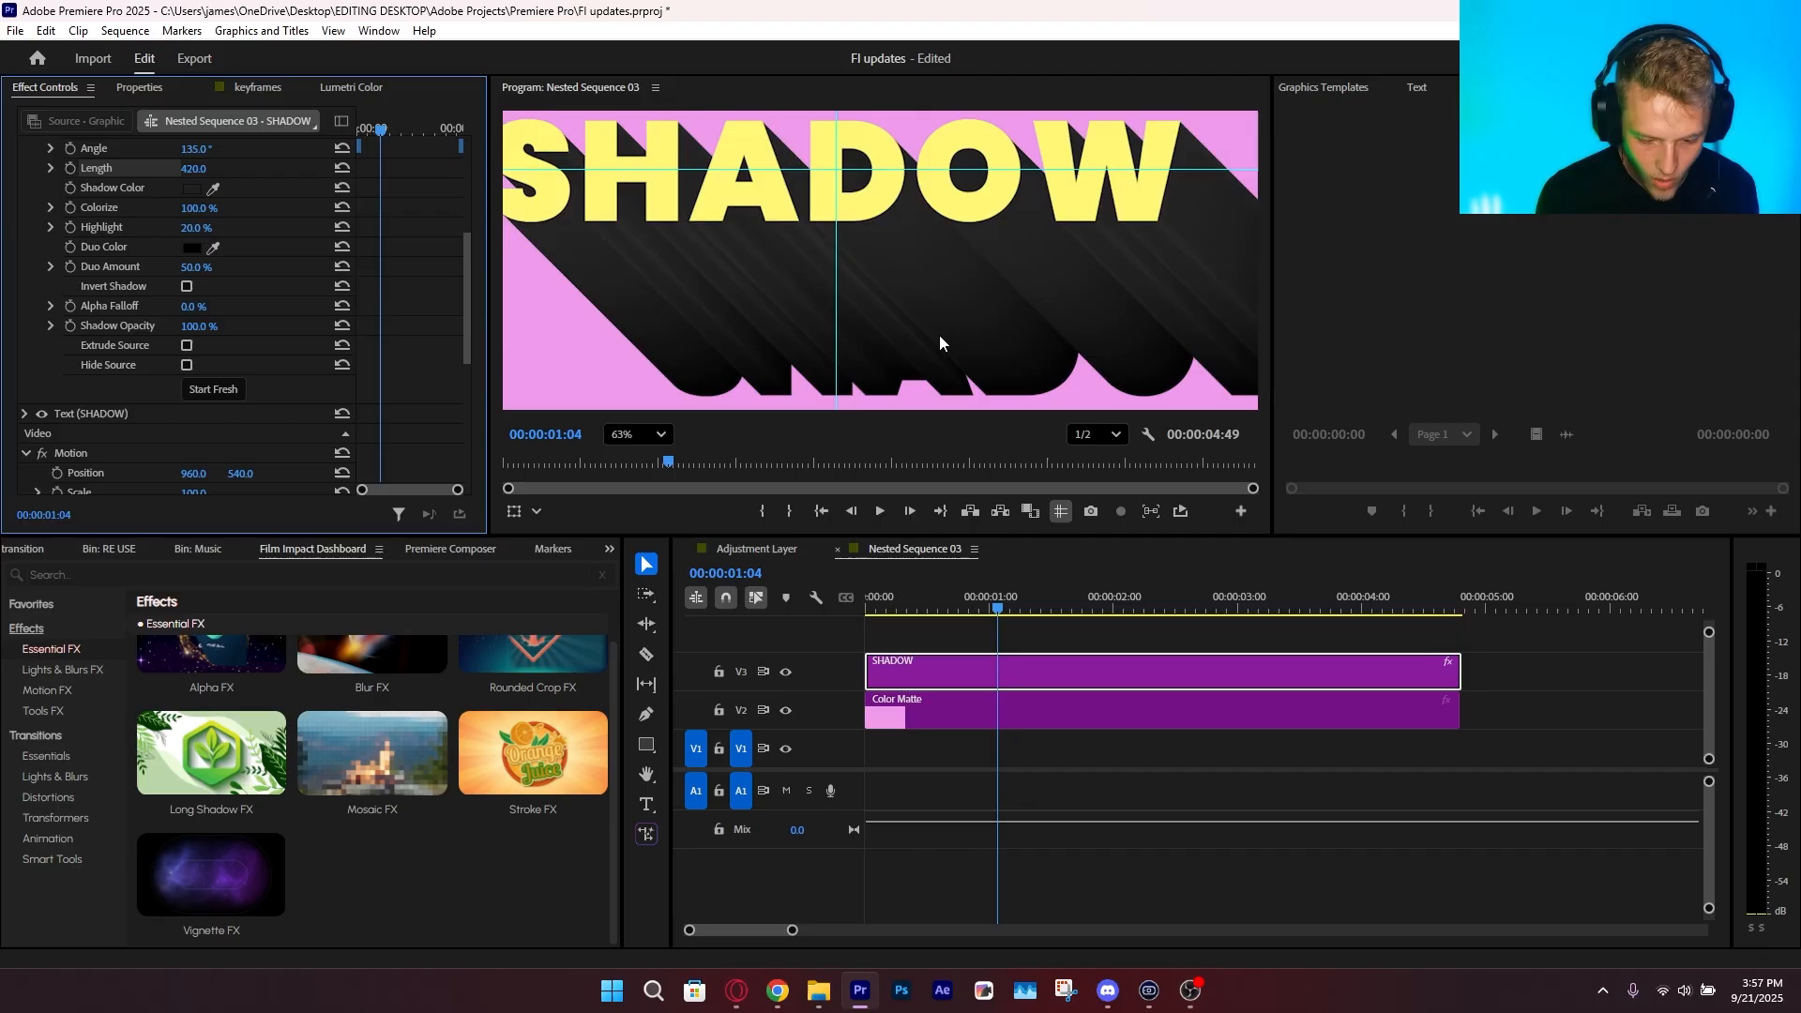
drag(939, 342, 856, 330)
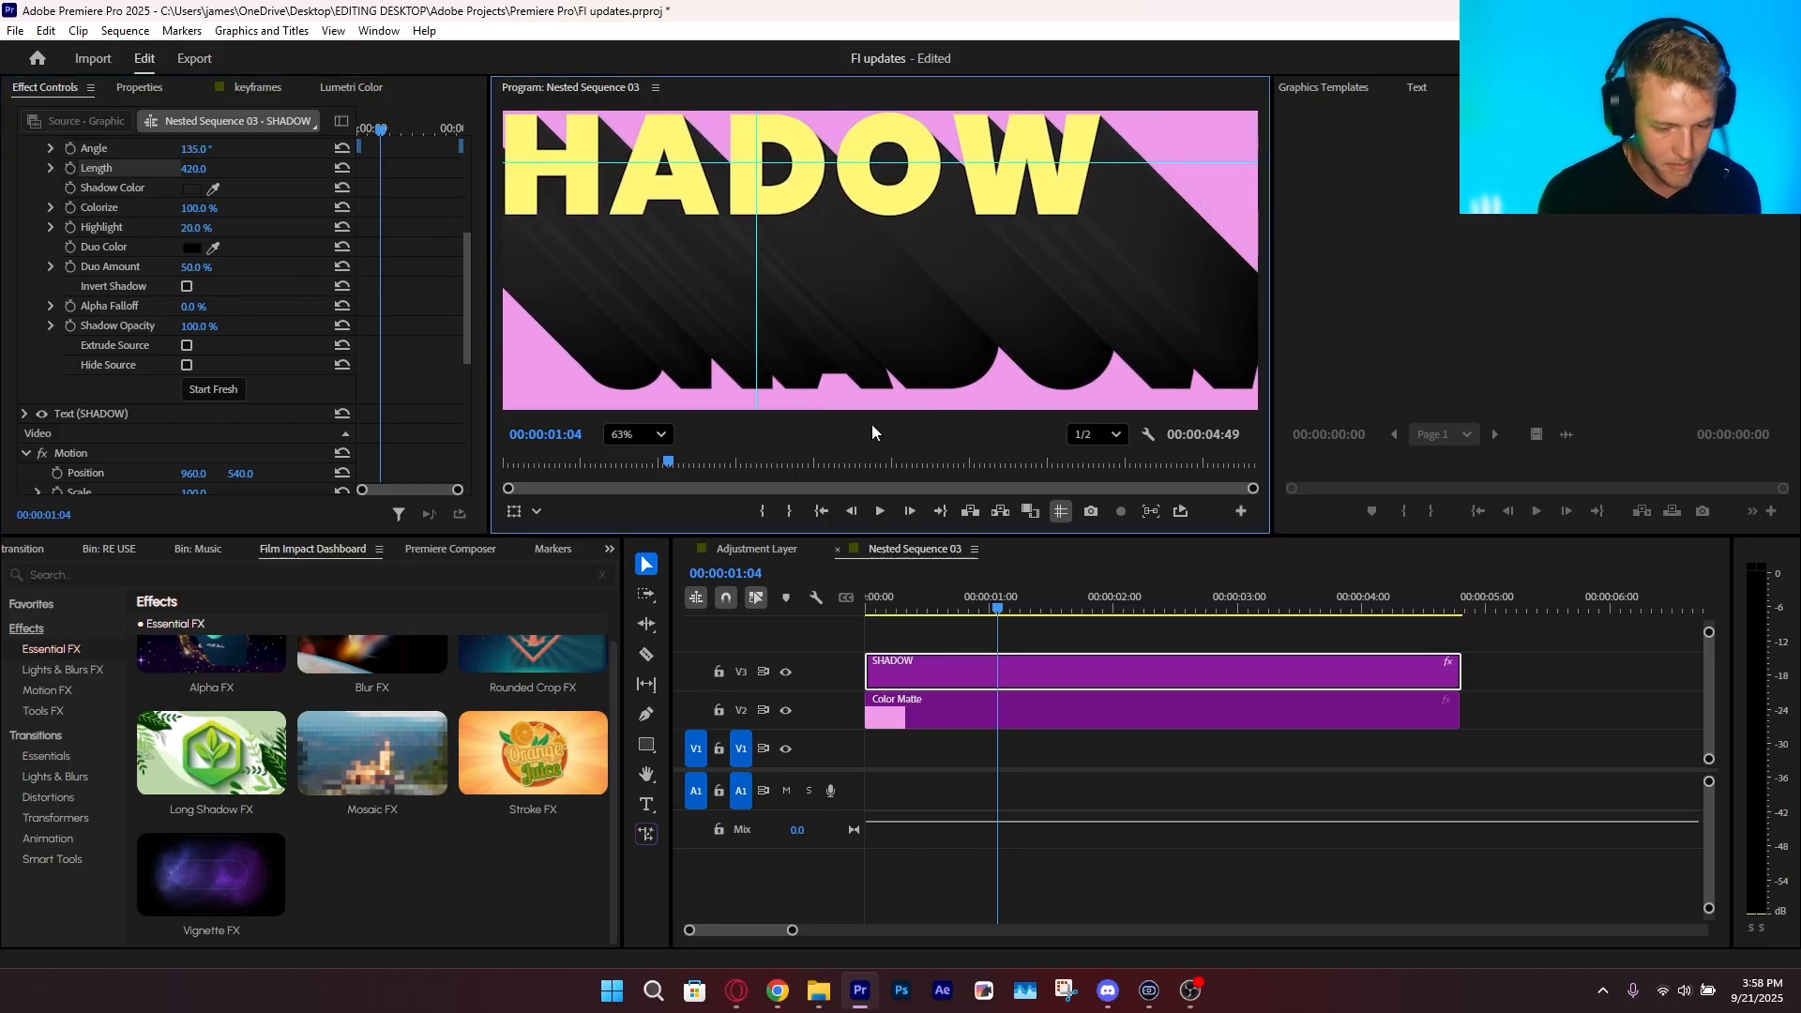
scroll(847, 318, down, 1)
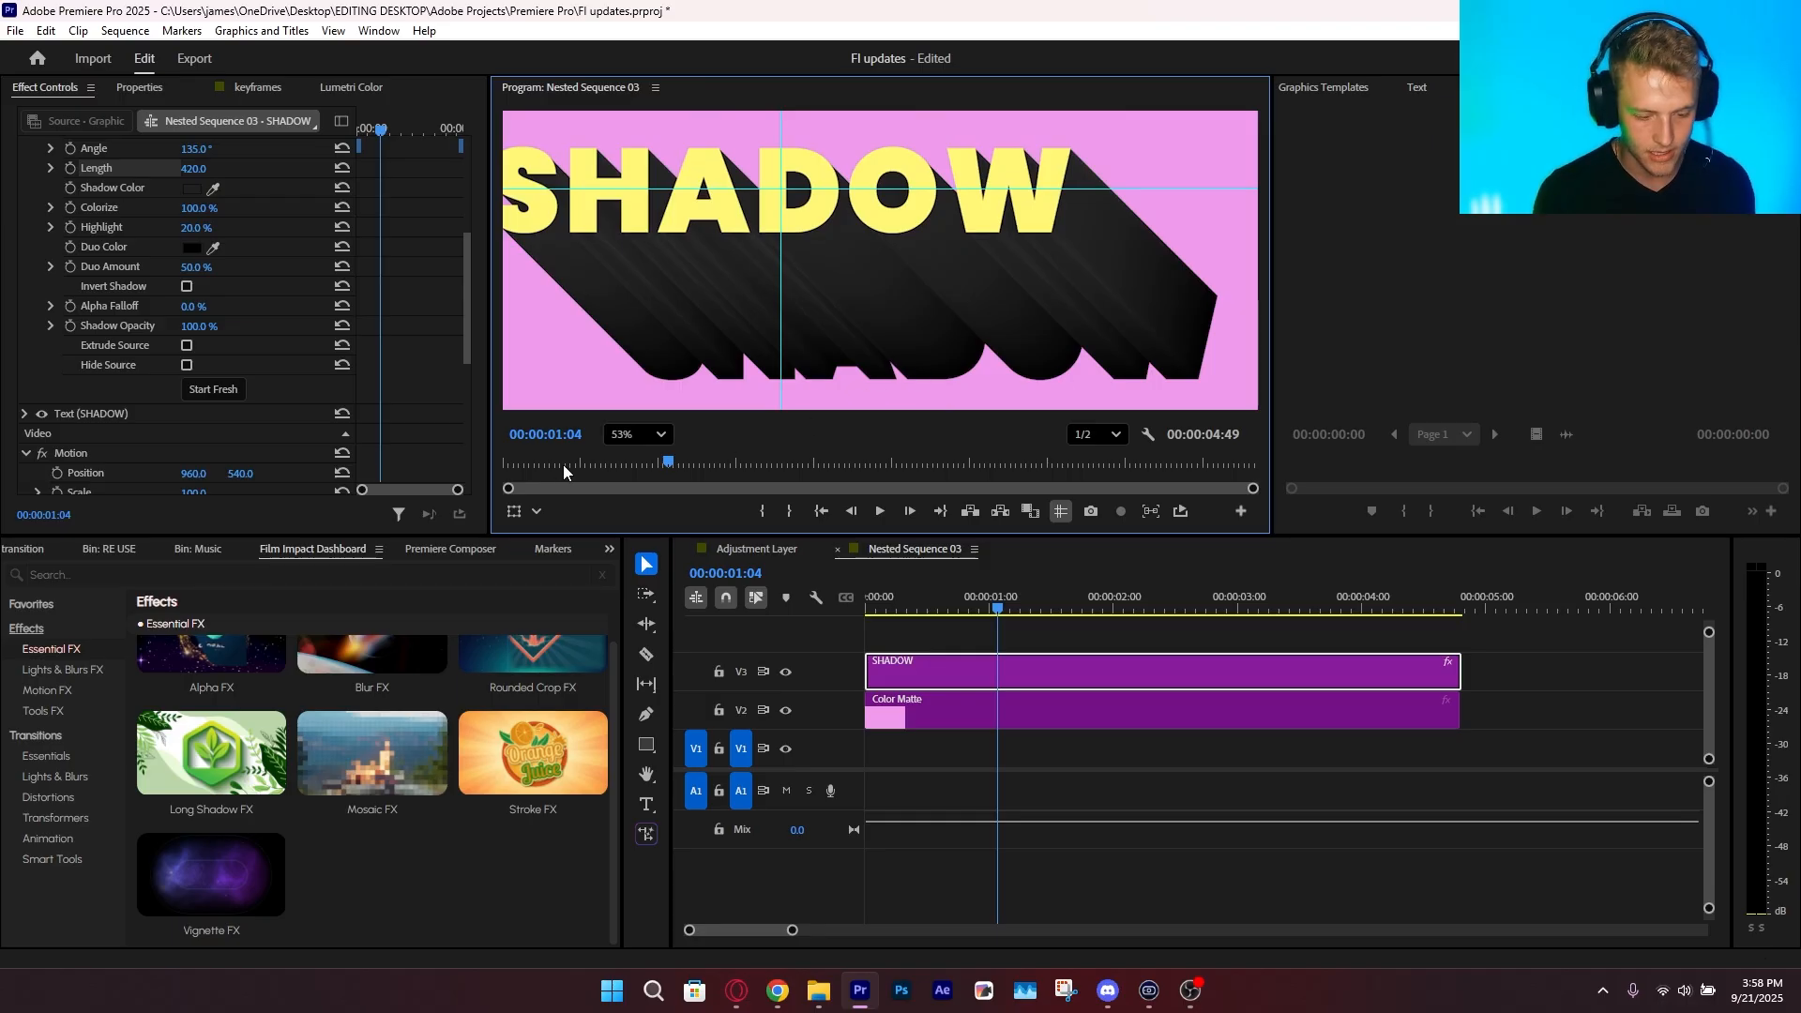
click(636, 435)
click(631, 472)
scroll(911, 346, up, 3)
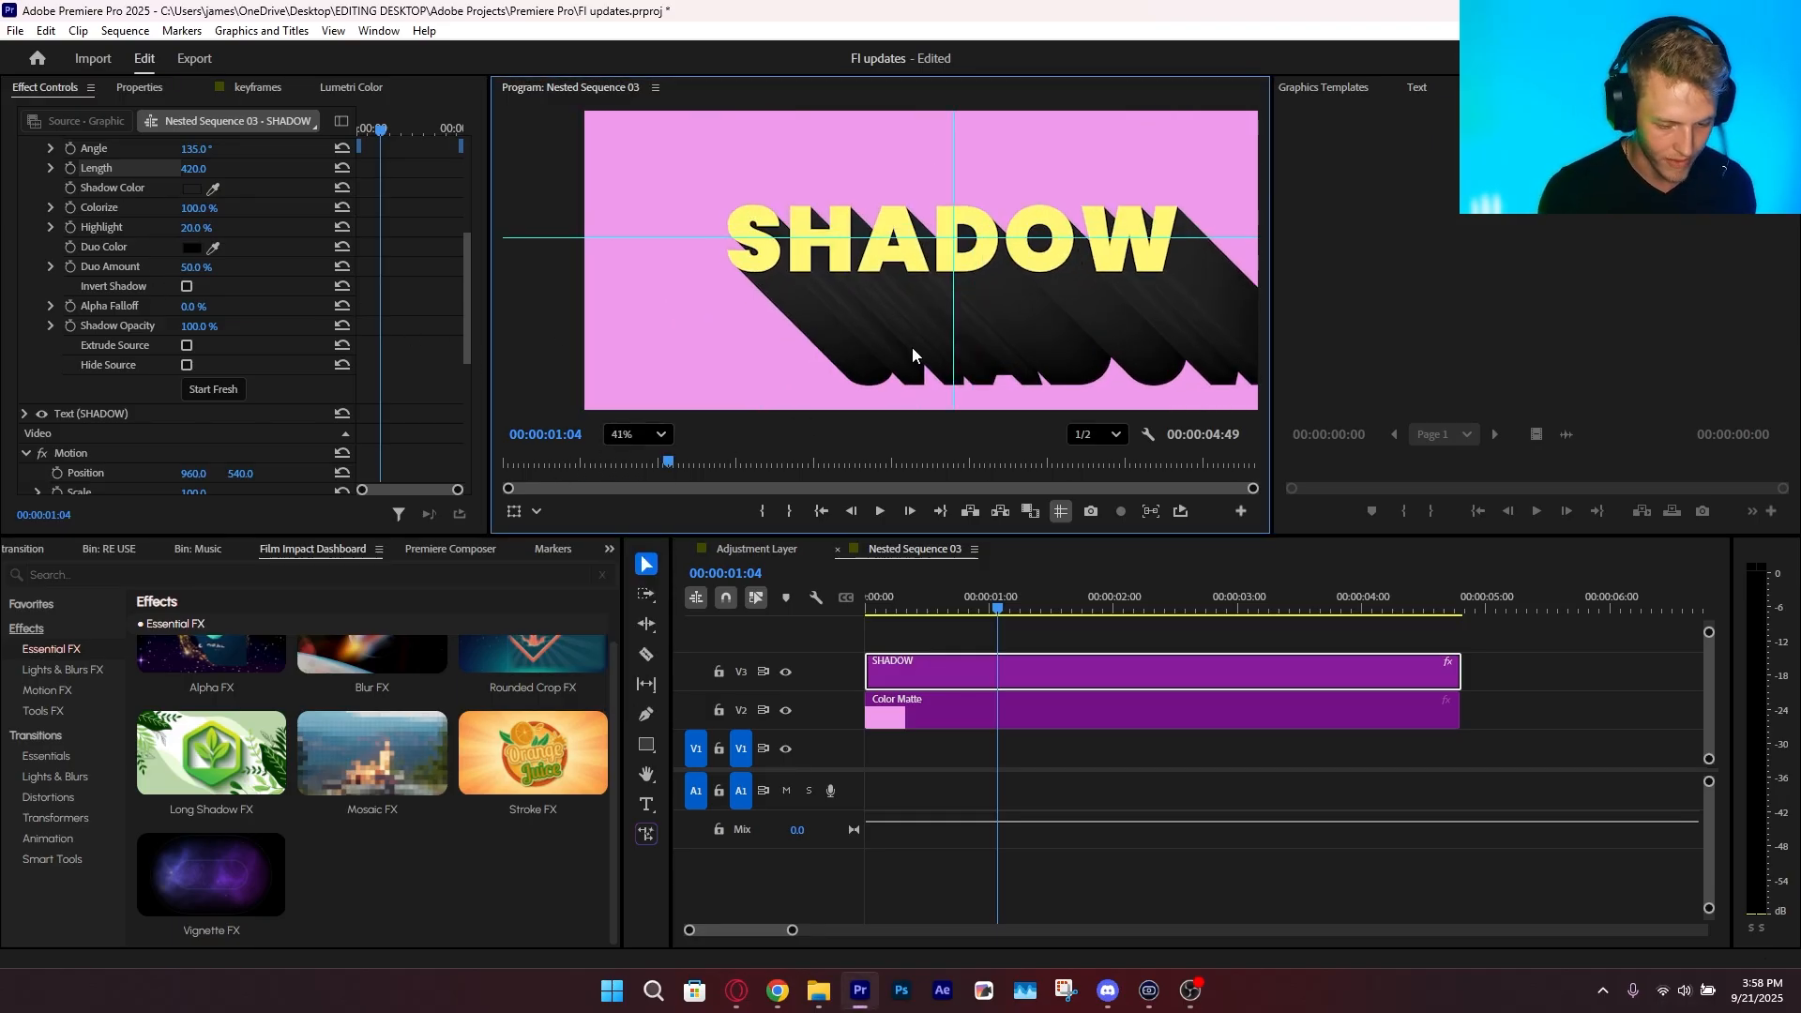
drag(673, 316, 675, 316)
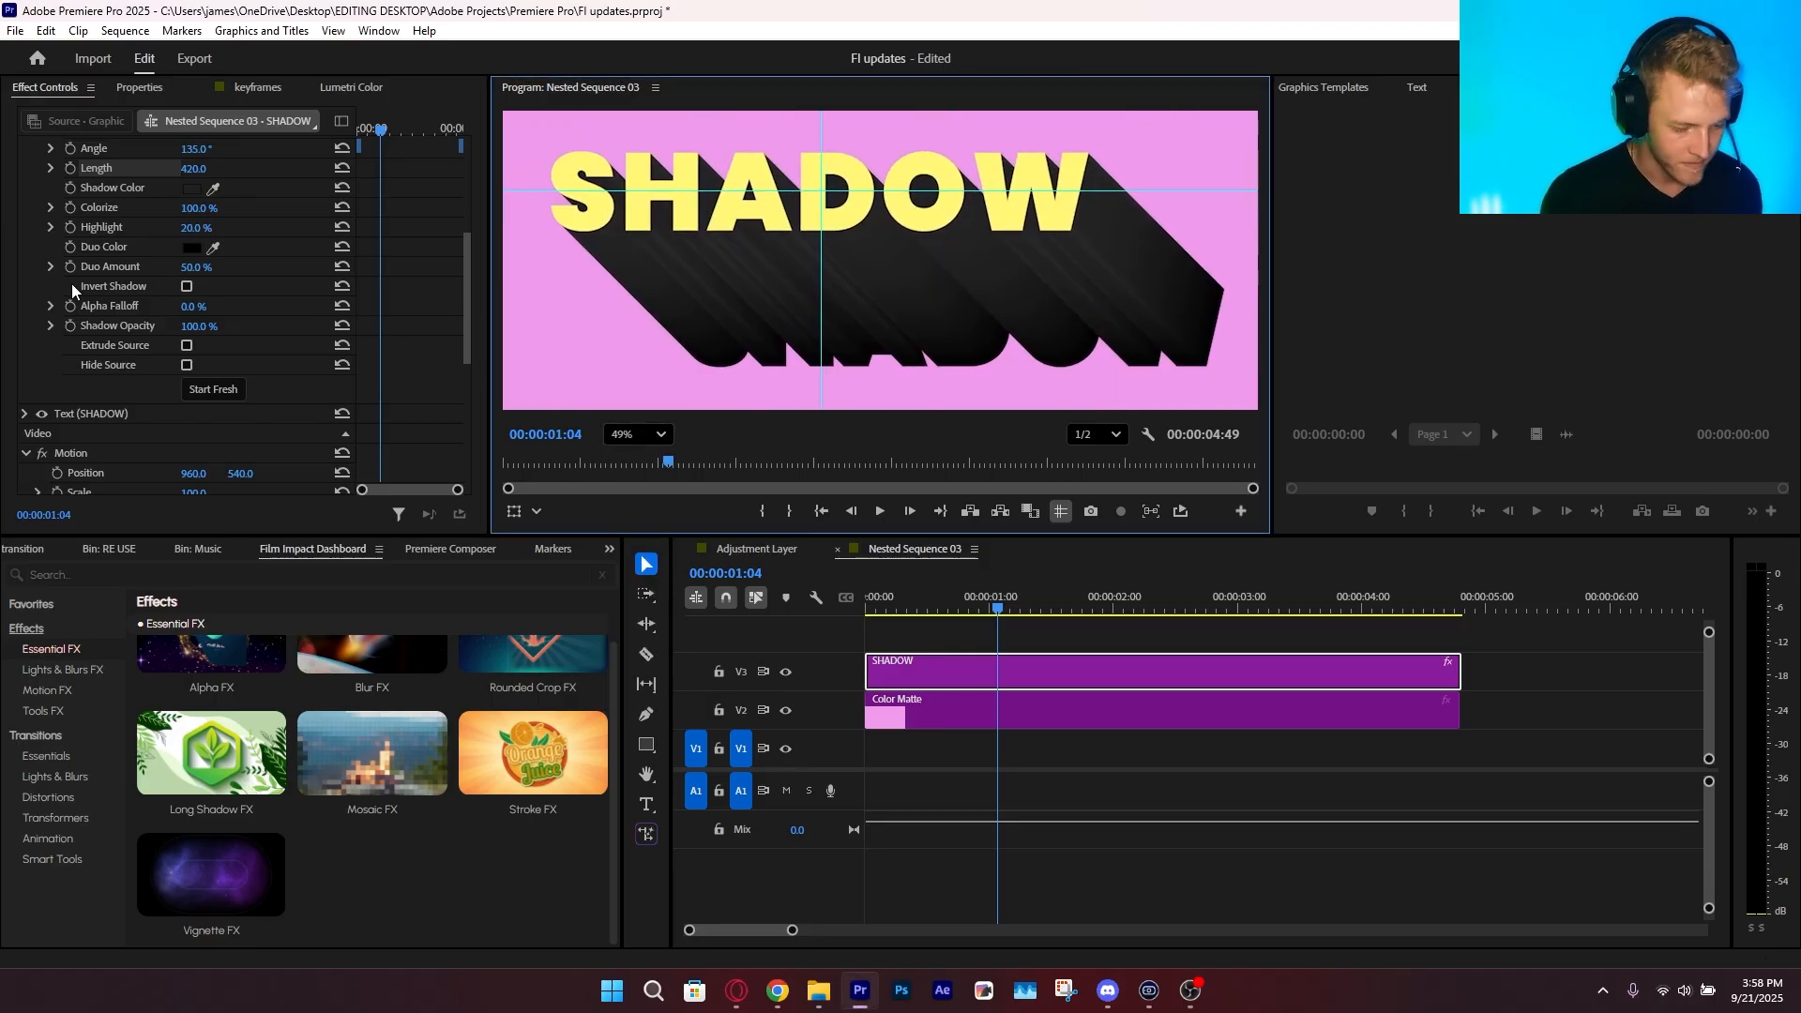
click(208, 310)
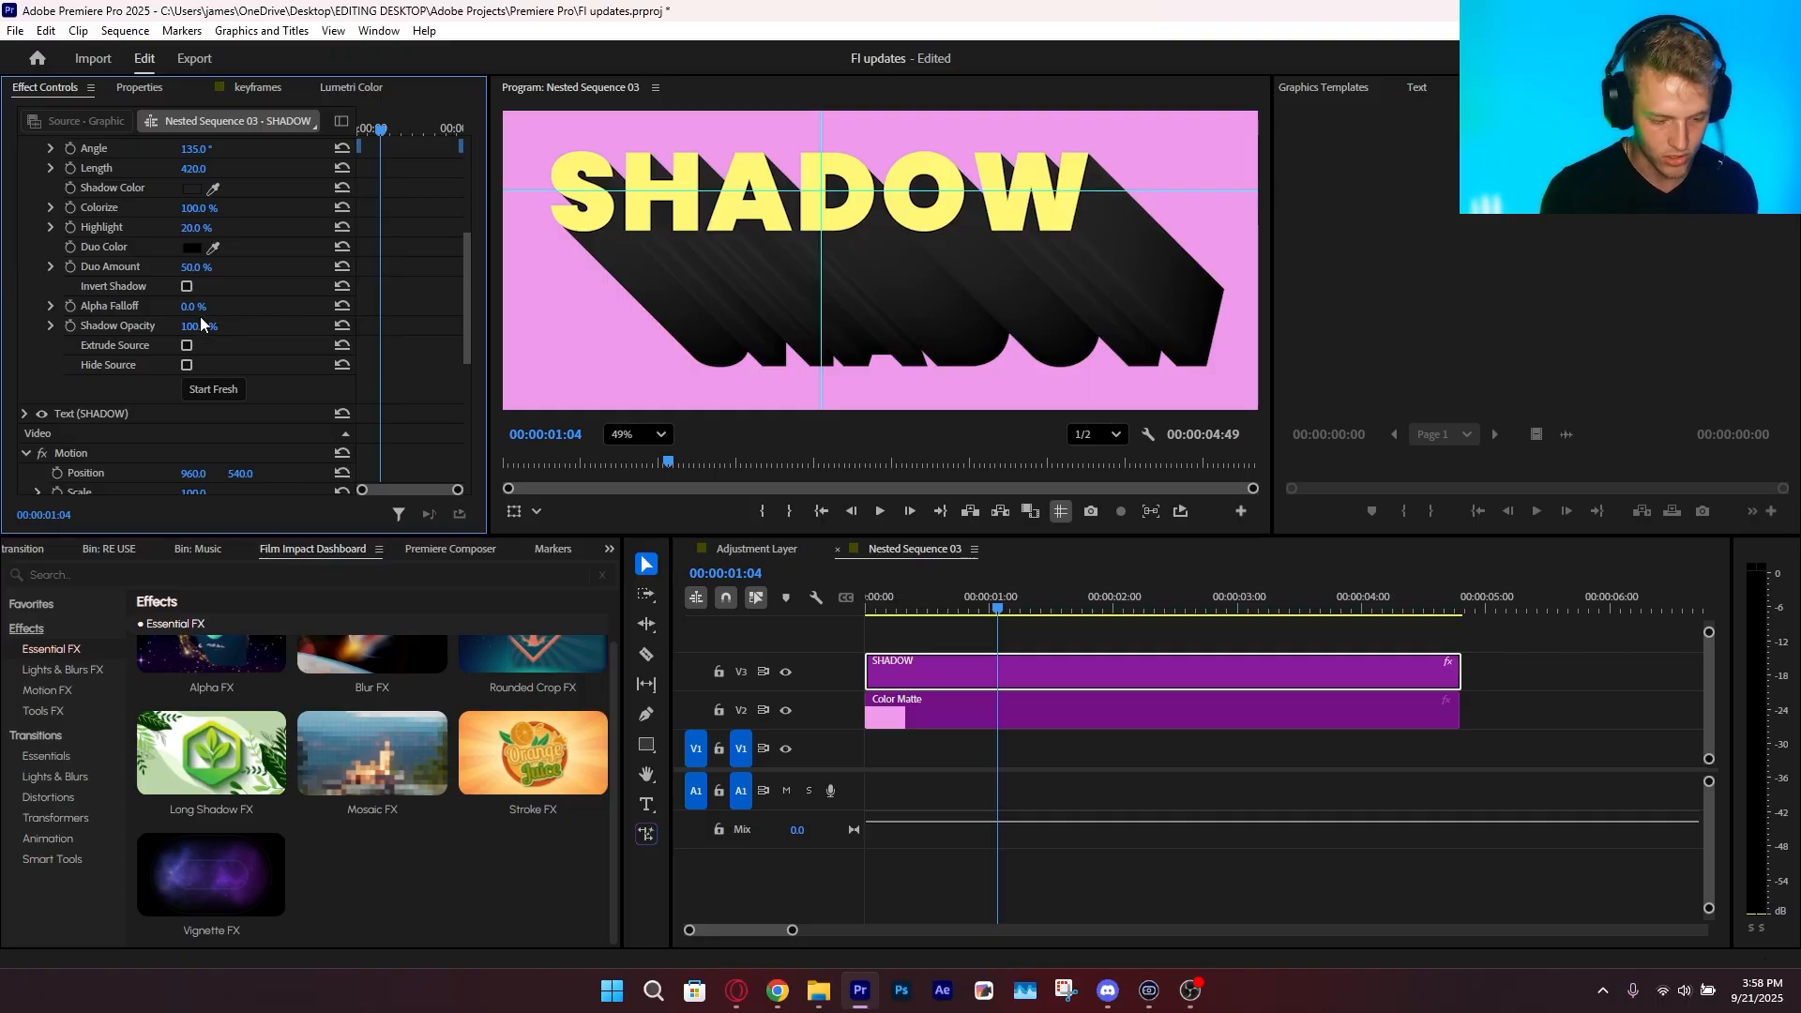
Try a 23% alpha falloff and the Hide Source option on the SHADOW clip's long shadow
drag(193, 307, 206, 307)
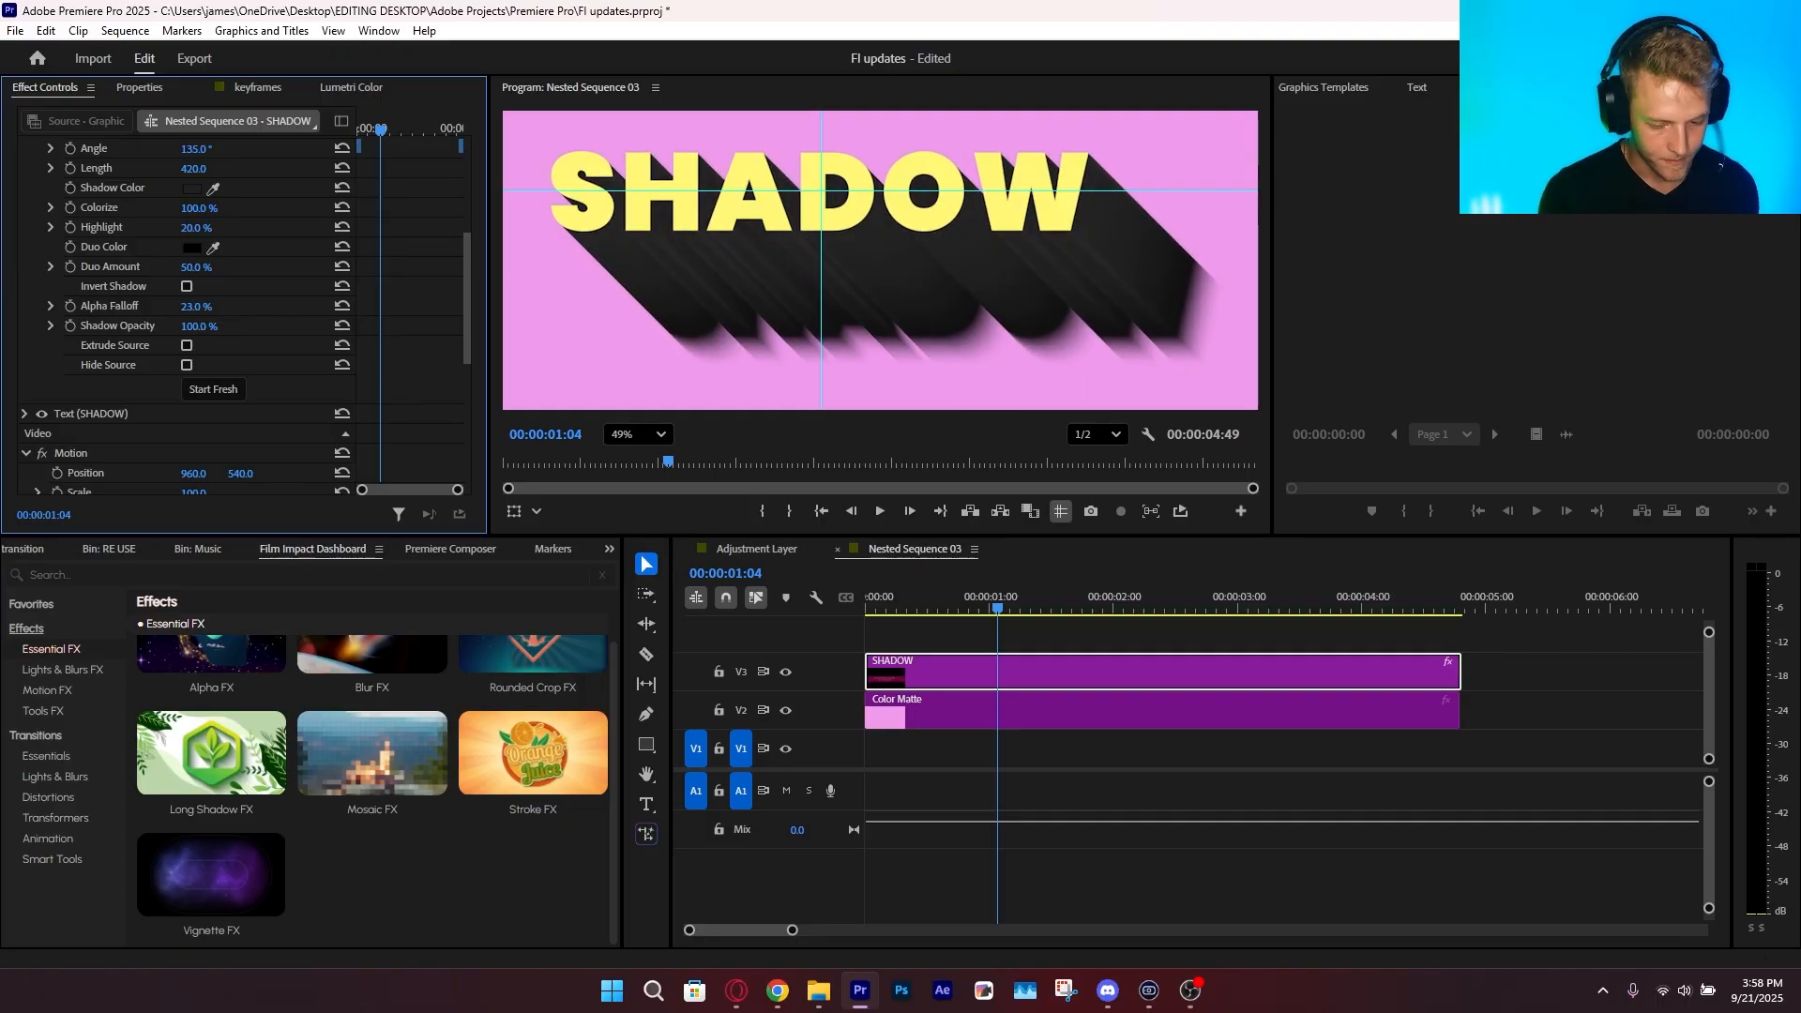
key(ctrl+z)
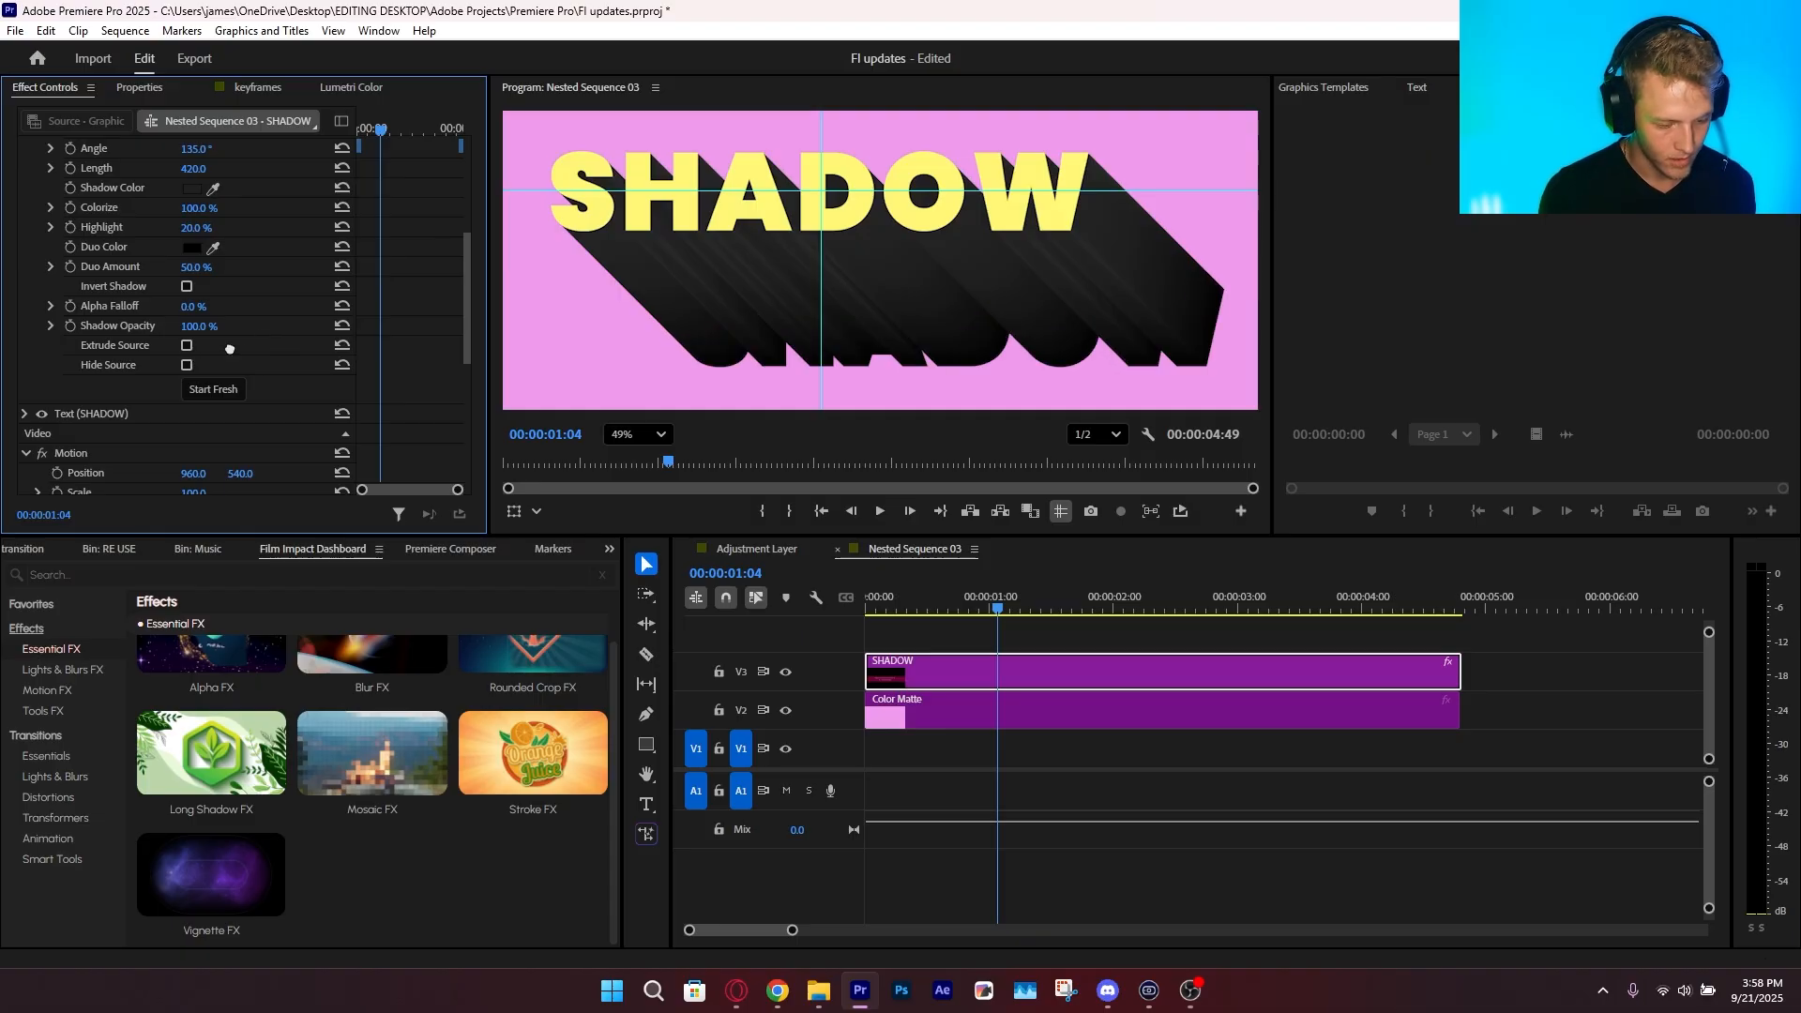
click(185, 367)
click(185, 367)
Try the Extrude Source option on the long shadow with the whole frame fitted in the program monitor
click(183, 346)
click(185, 347)
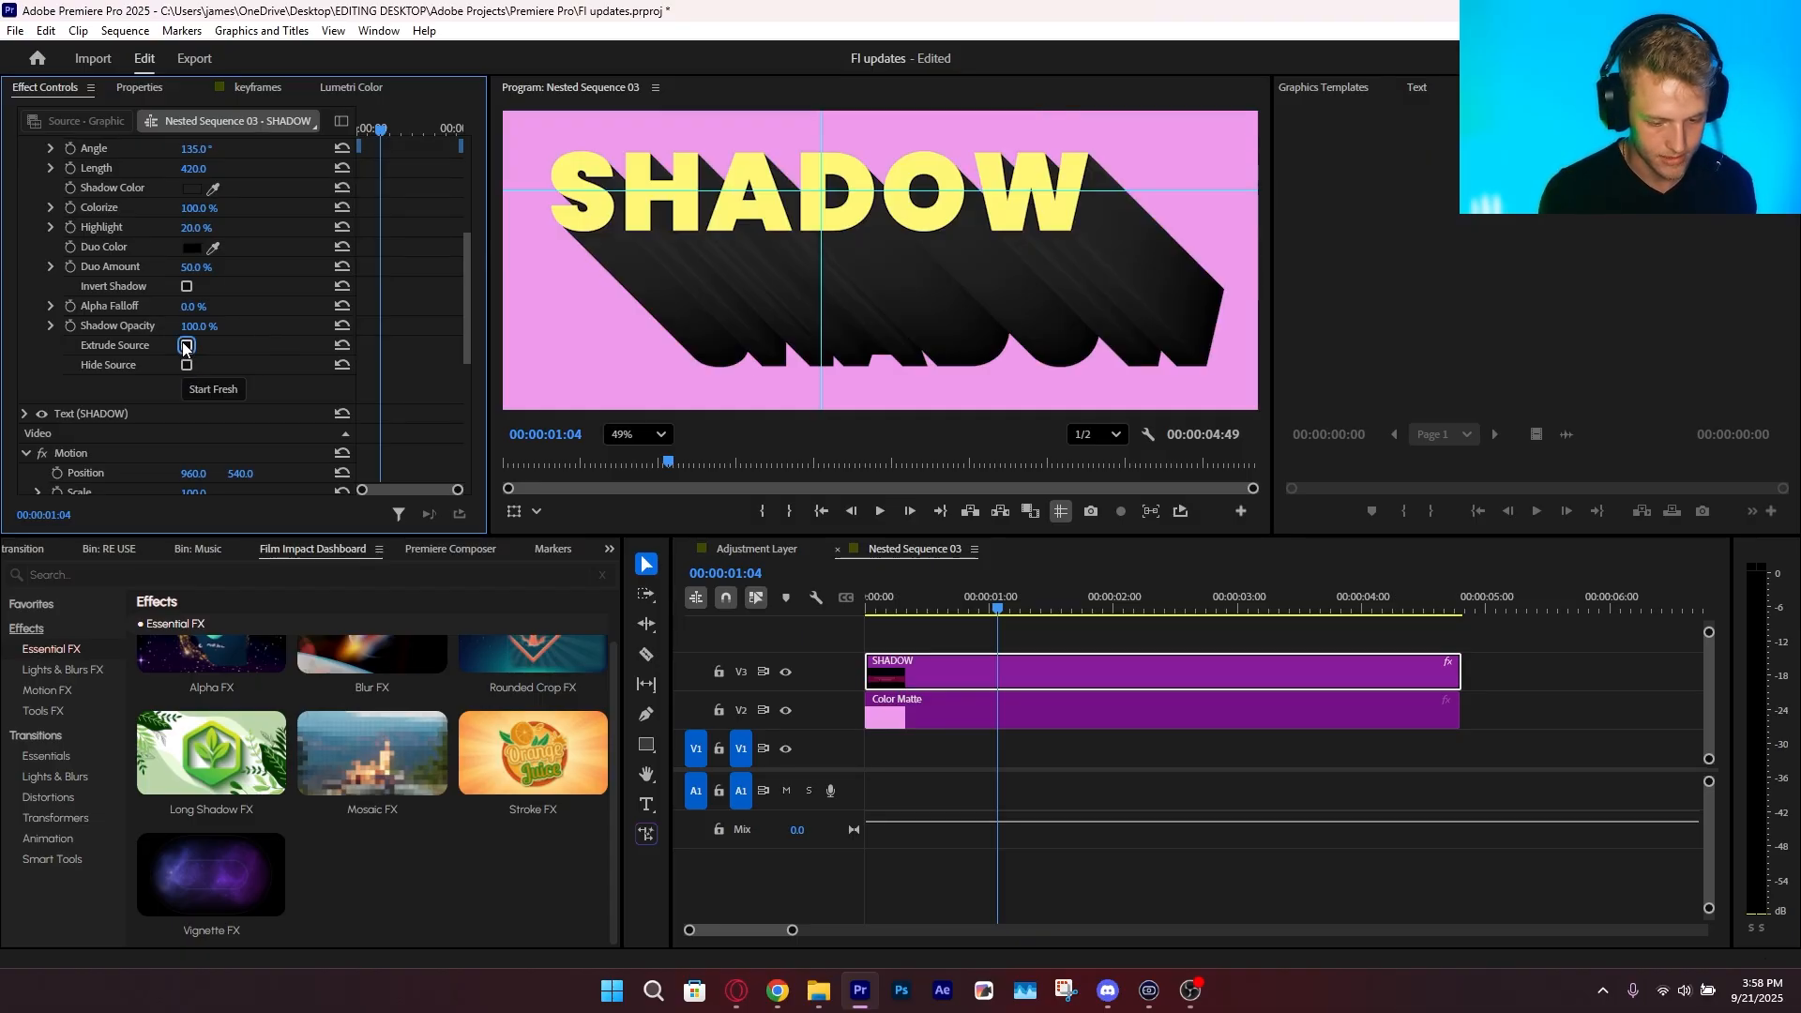
click(185, 348)
scroll(756, 311, down, 5)
click(634, 433)
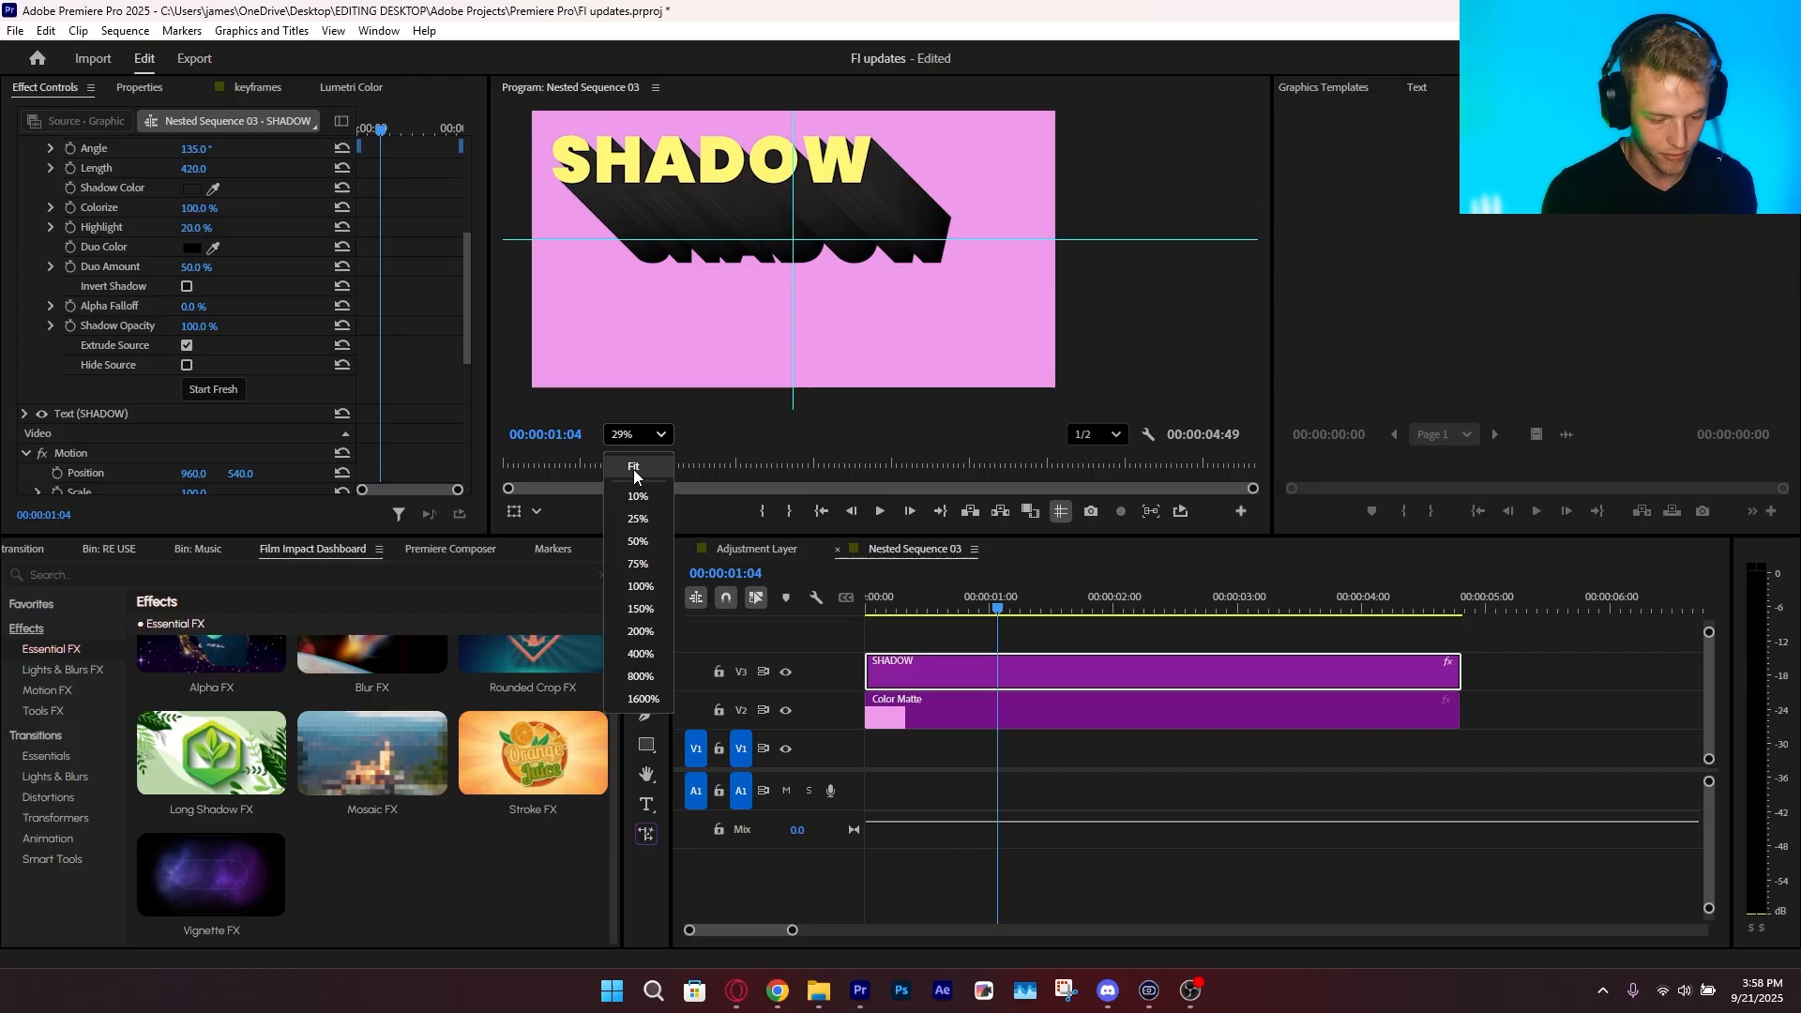
click(633, 469)
click(193, 349)
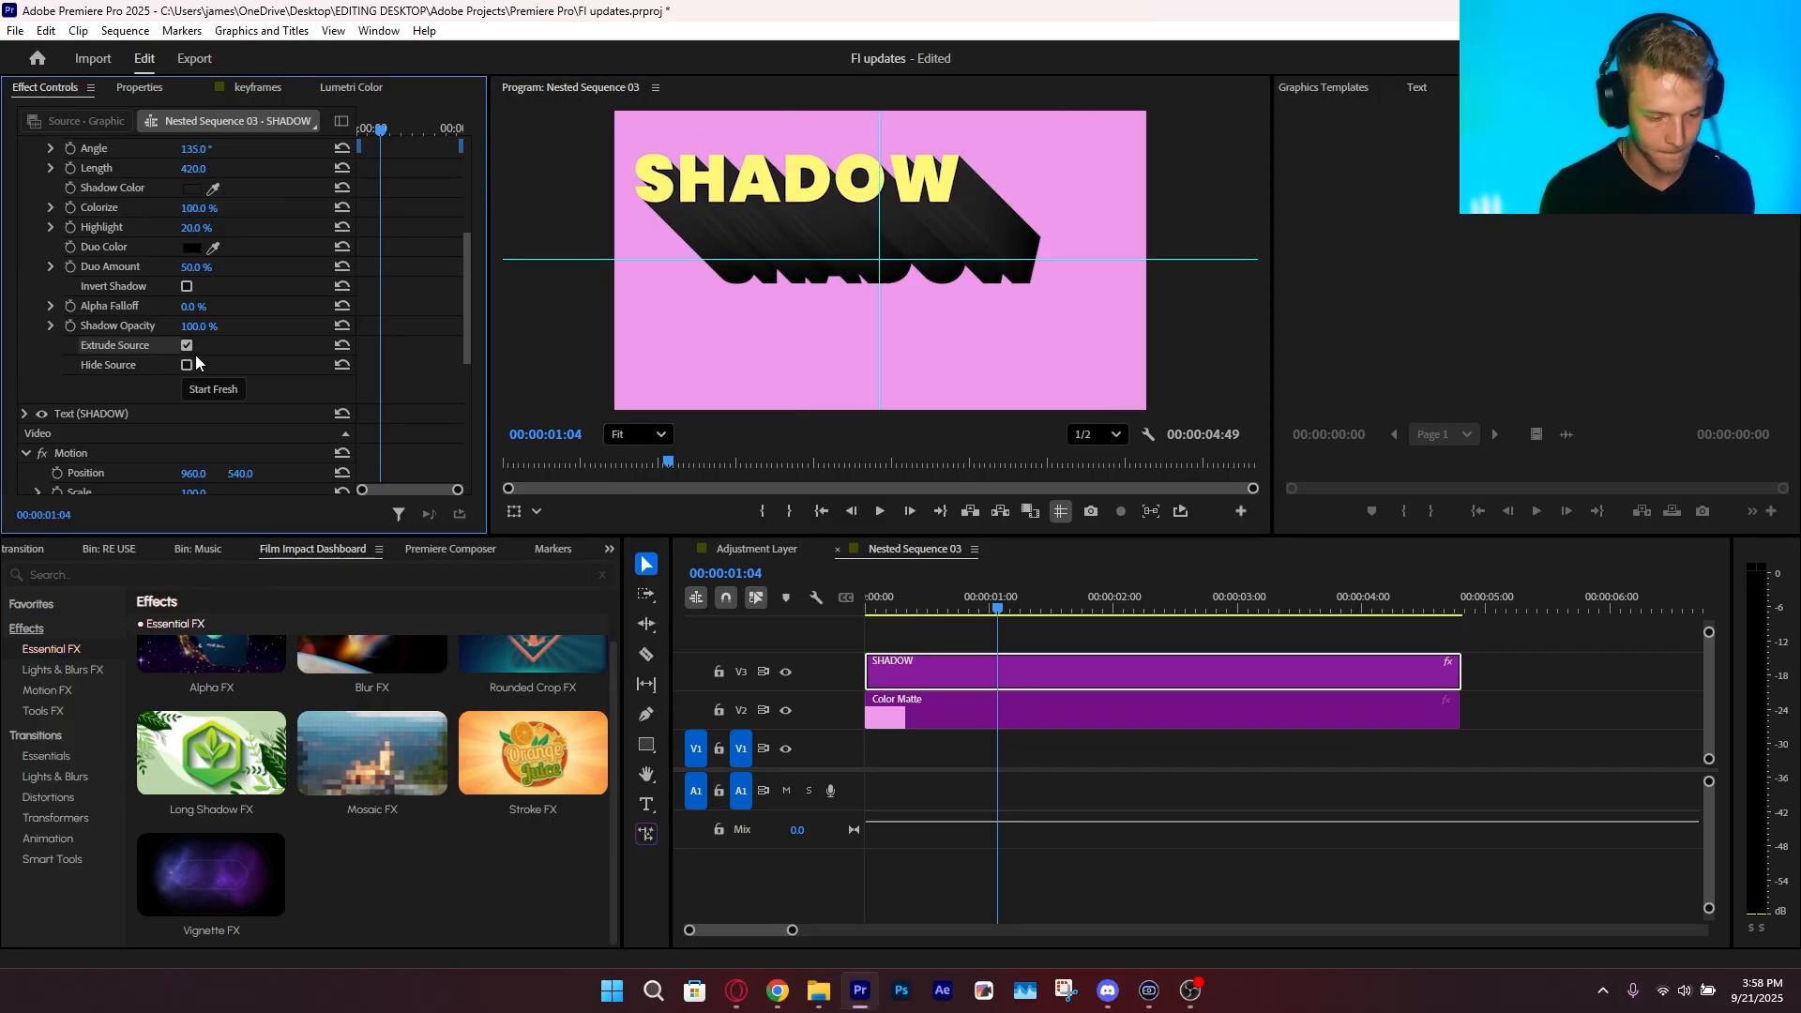
click(191, 349)
Set the long shadow's Colorize to 92% and its angle to 133°
scroll(133, 366, up, 2)
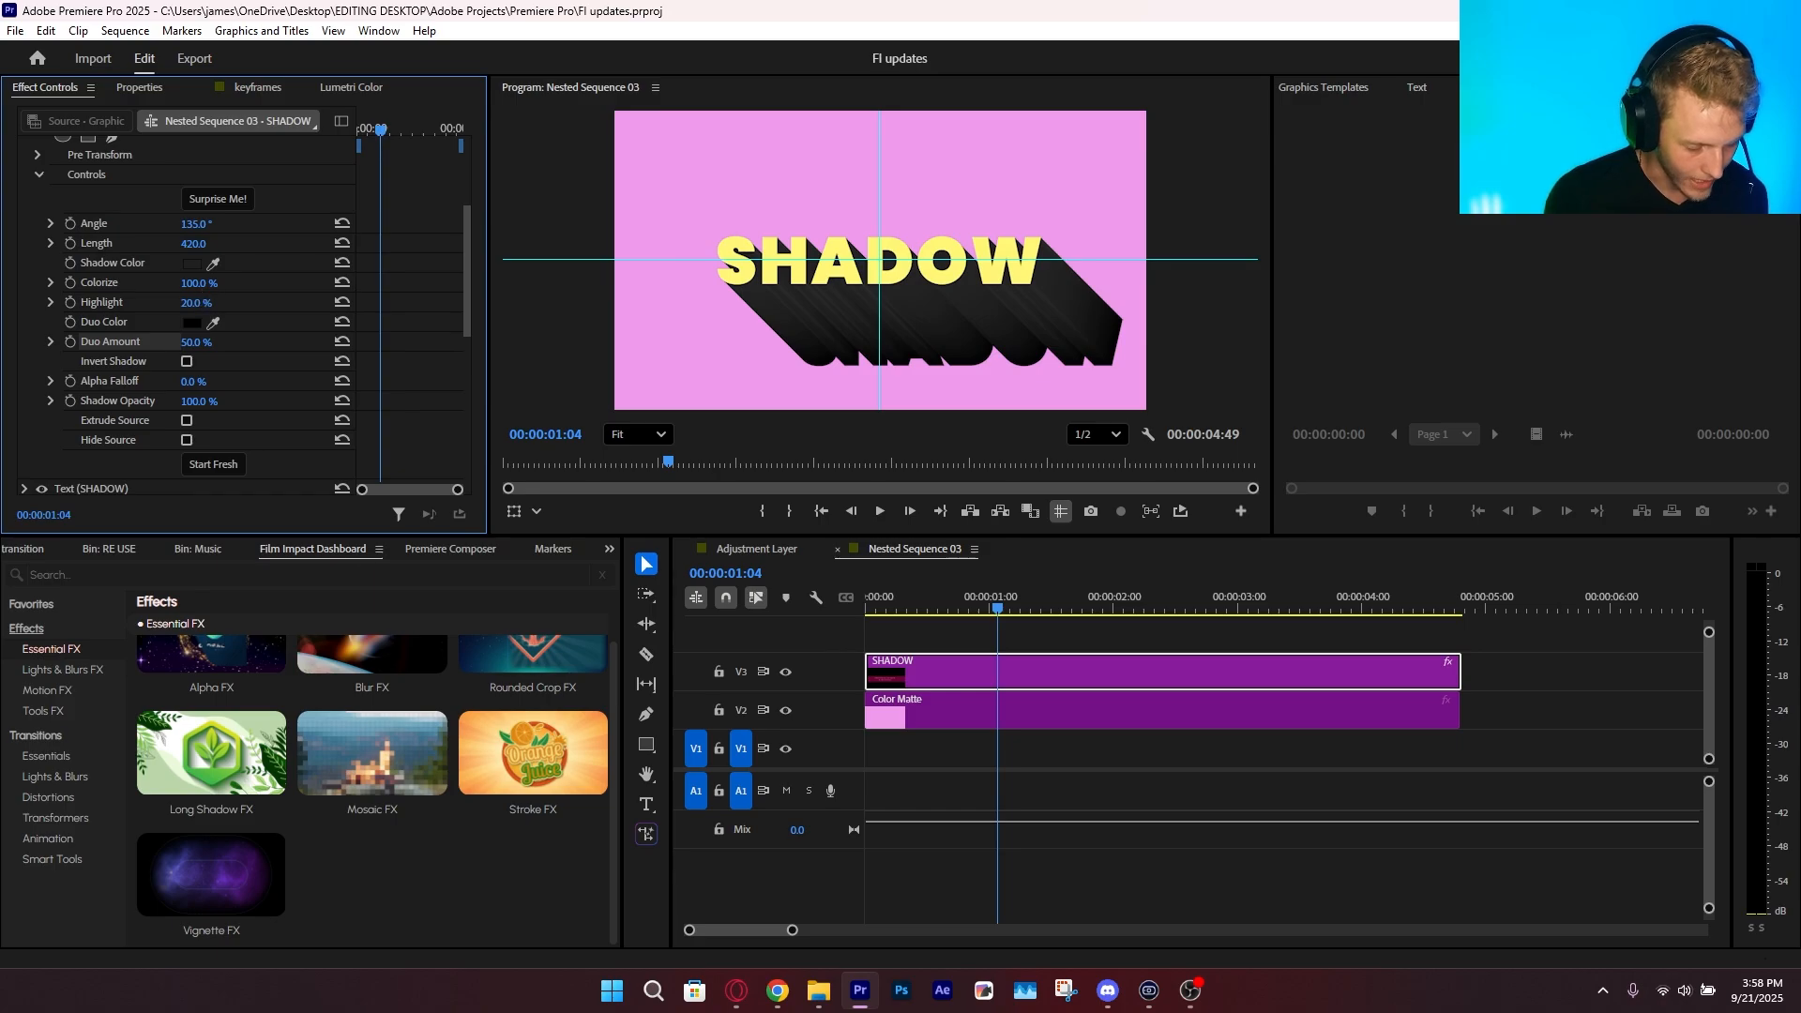
mouse_move(198, 284)
mouse_down()
mouse_move(104, 283)
mouse_move(191, 283)
mouse_up()
scroll(923, 358, up, 3)
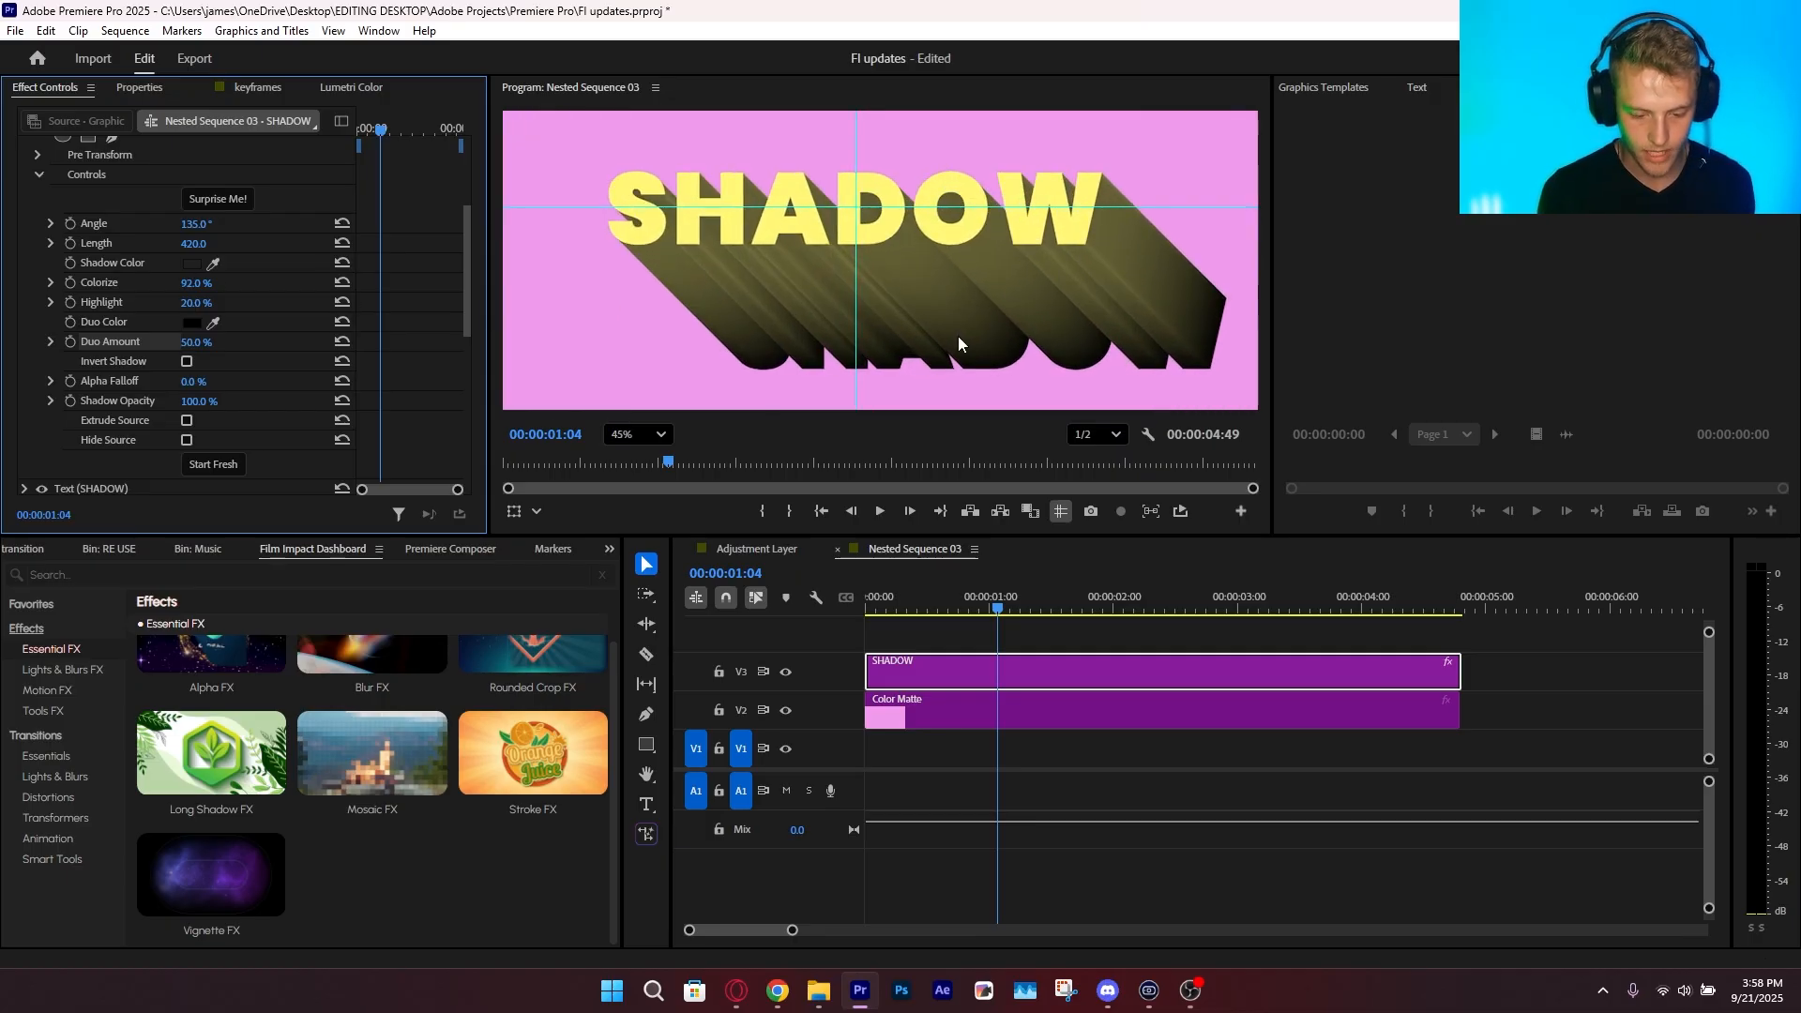
drag(959, 336, 888, 351)
scroll(131, 289, up, 2)
click(120, 287)
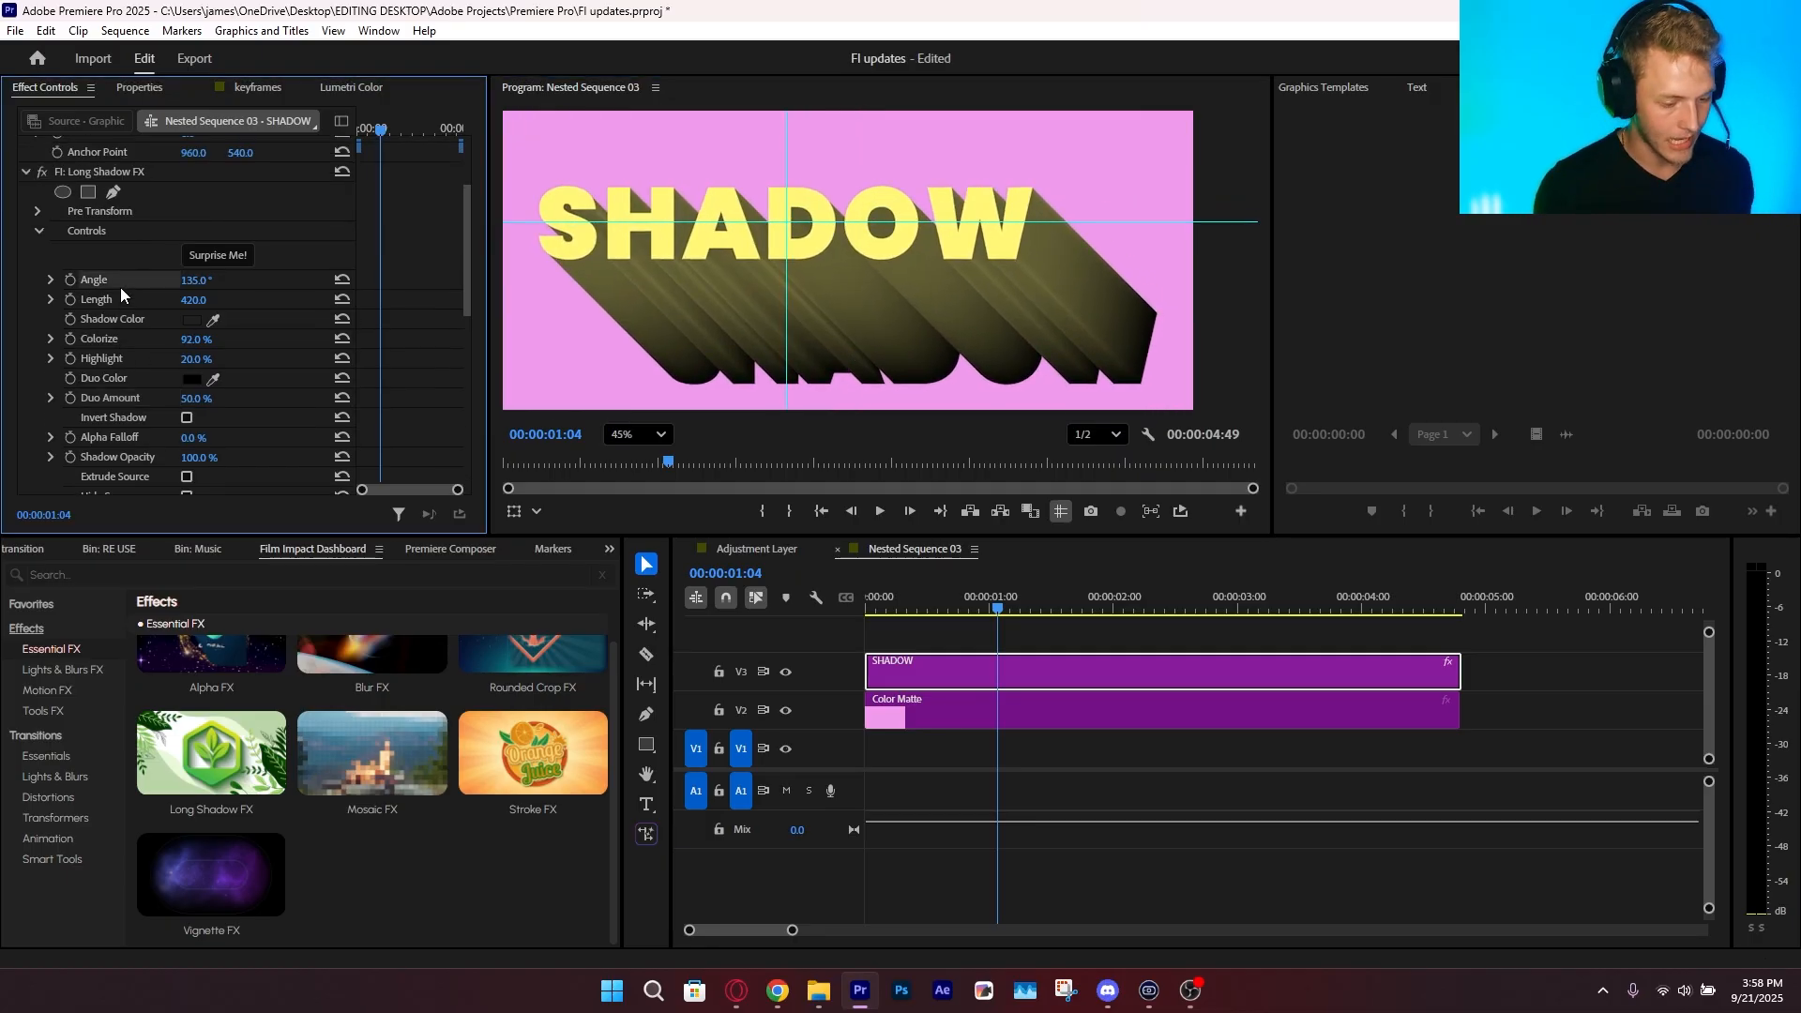
mouse_move(196, 280)
mouse_down()
mouse_move(293, 280)
mouse_move(190, 280)
mouse_up()
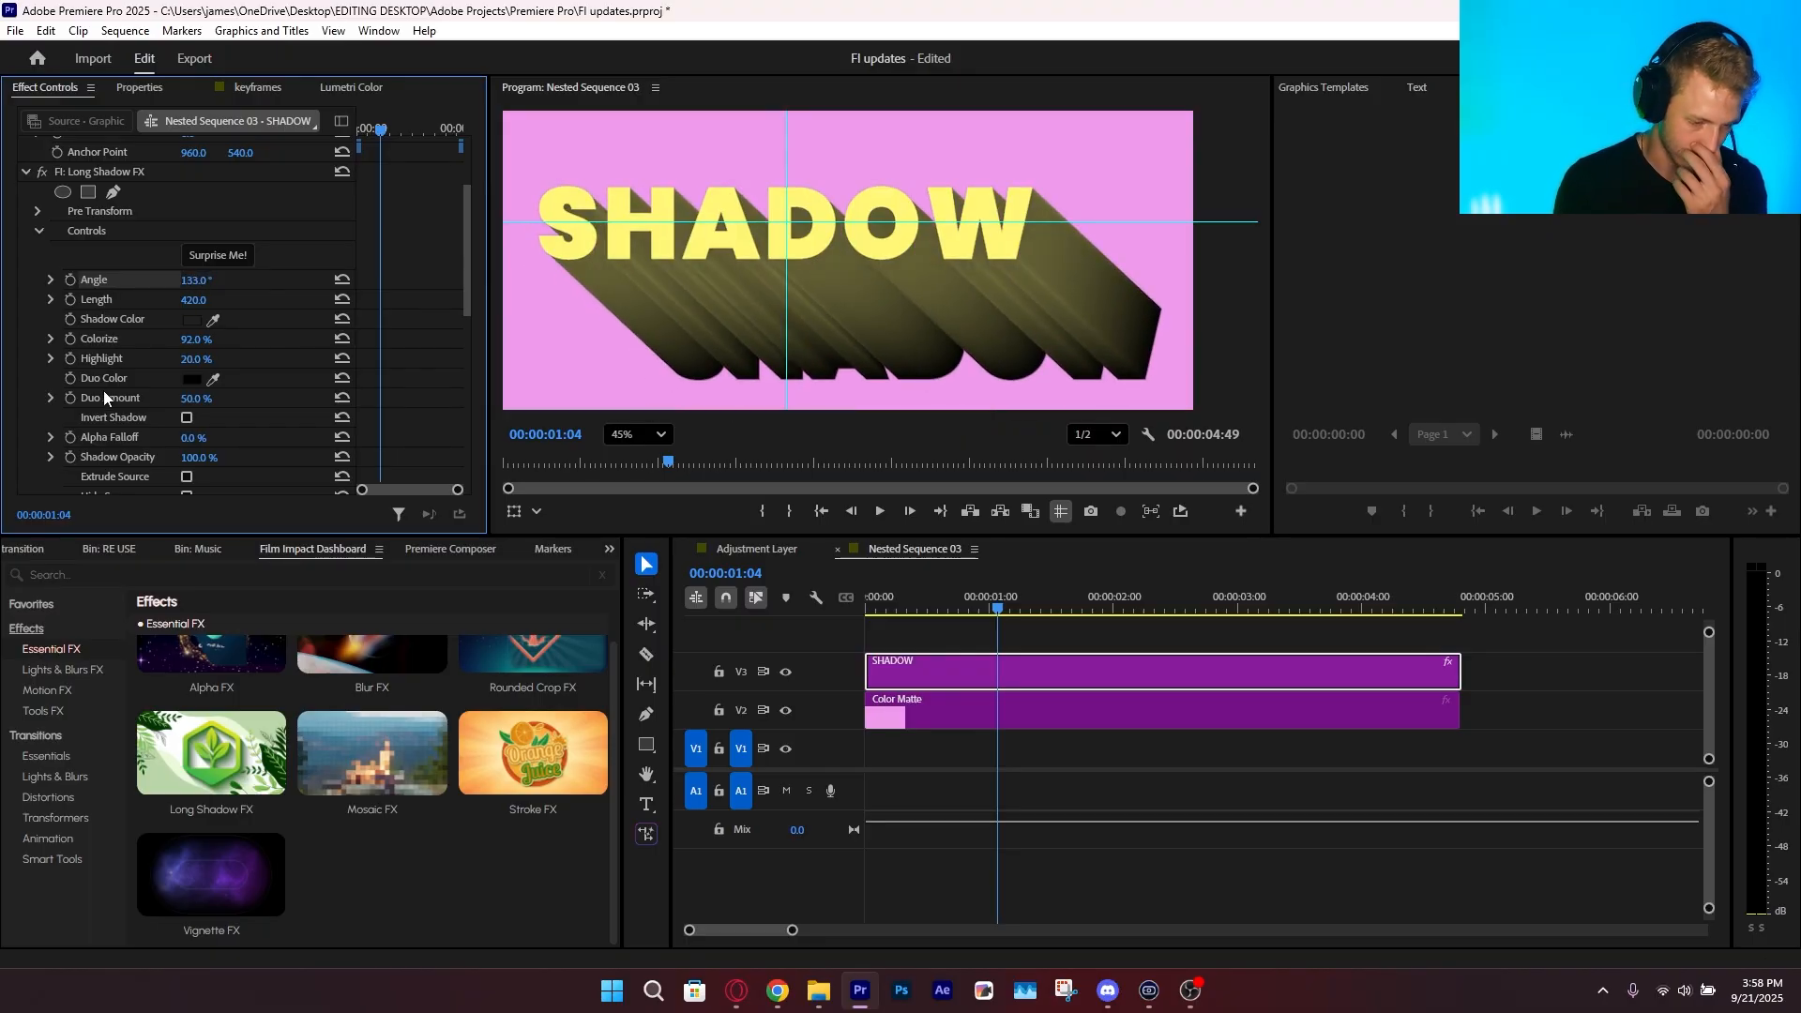
Change the long shadow's Shadow Color to bright red
click(192, 320)
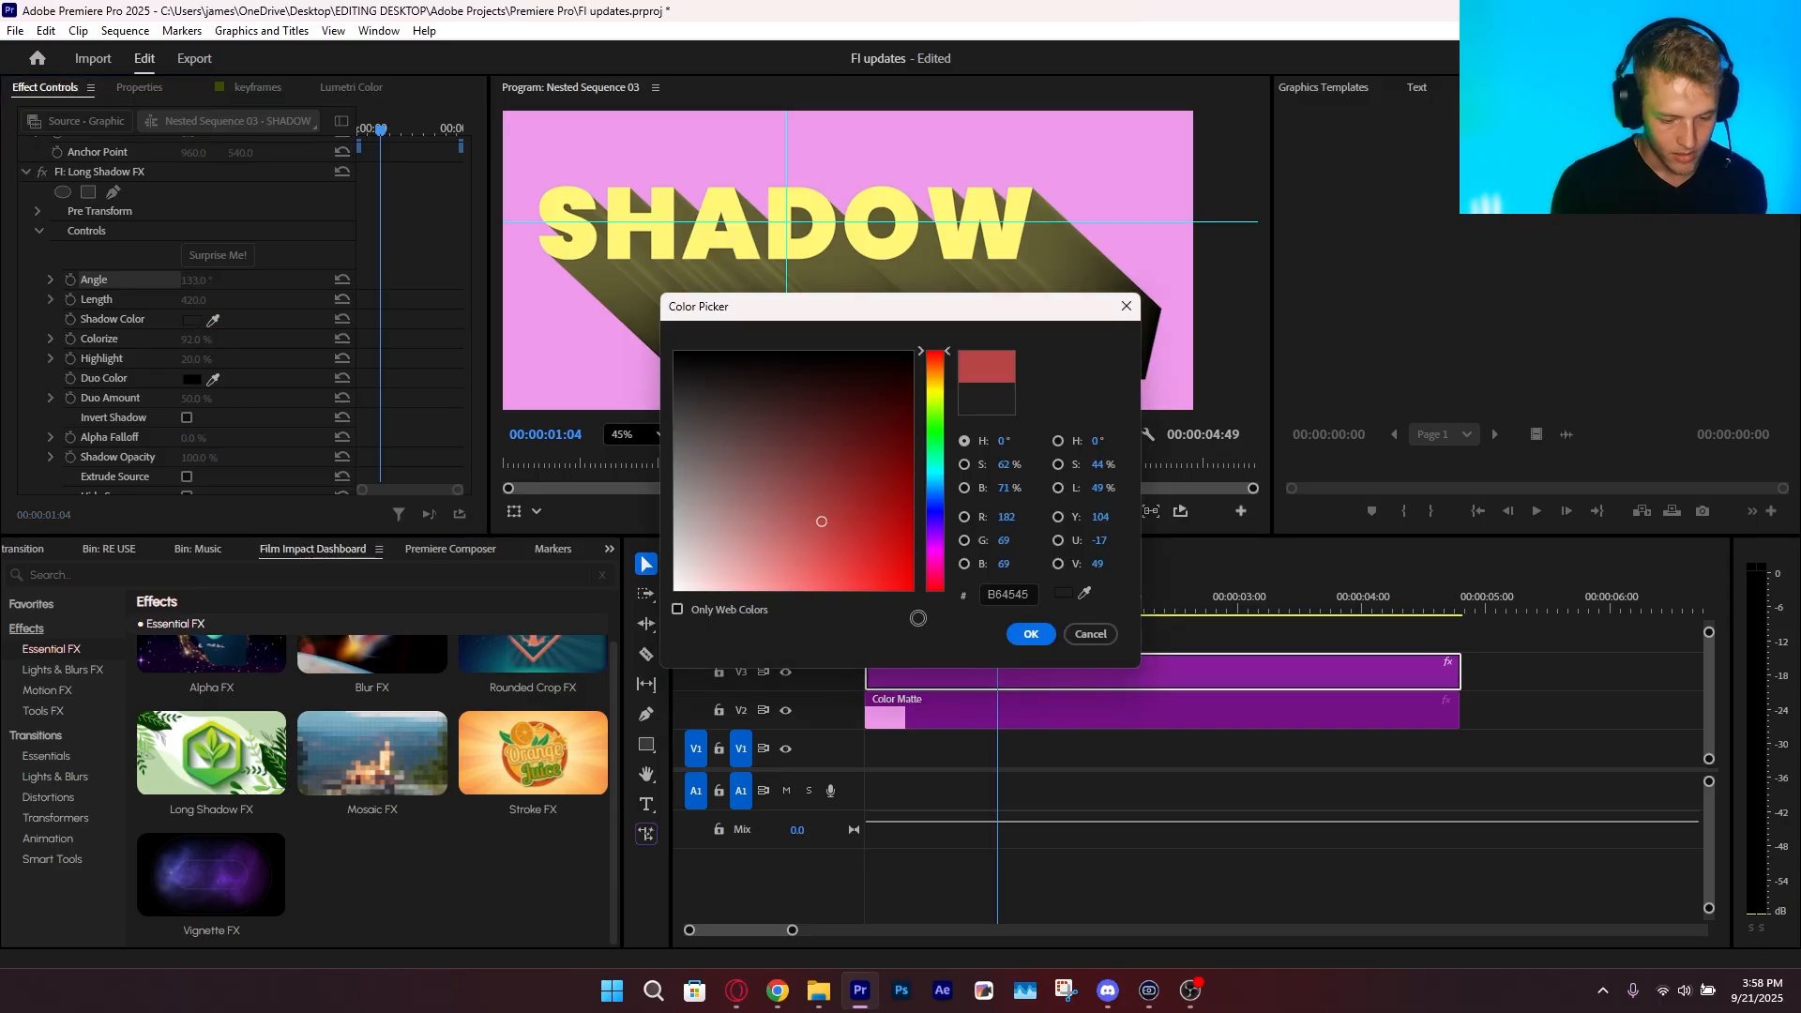
click(910, 357)
click(1032, 638)
Set the long shadow's Duo Amount to 68% and its Duo Color to vivid blue
scroll(104, 381, down, 3)
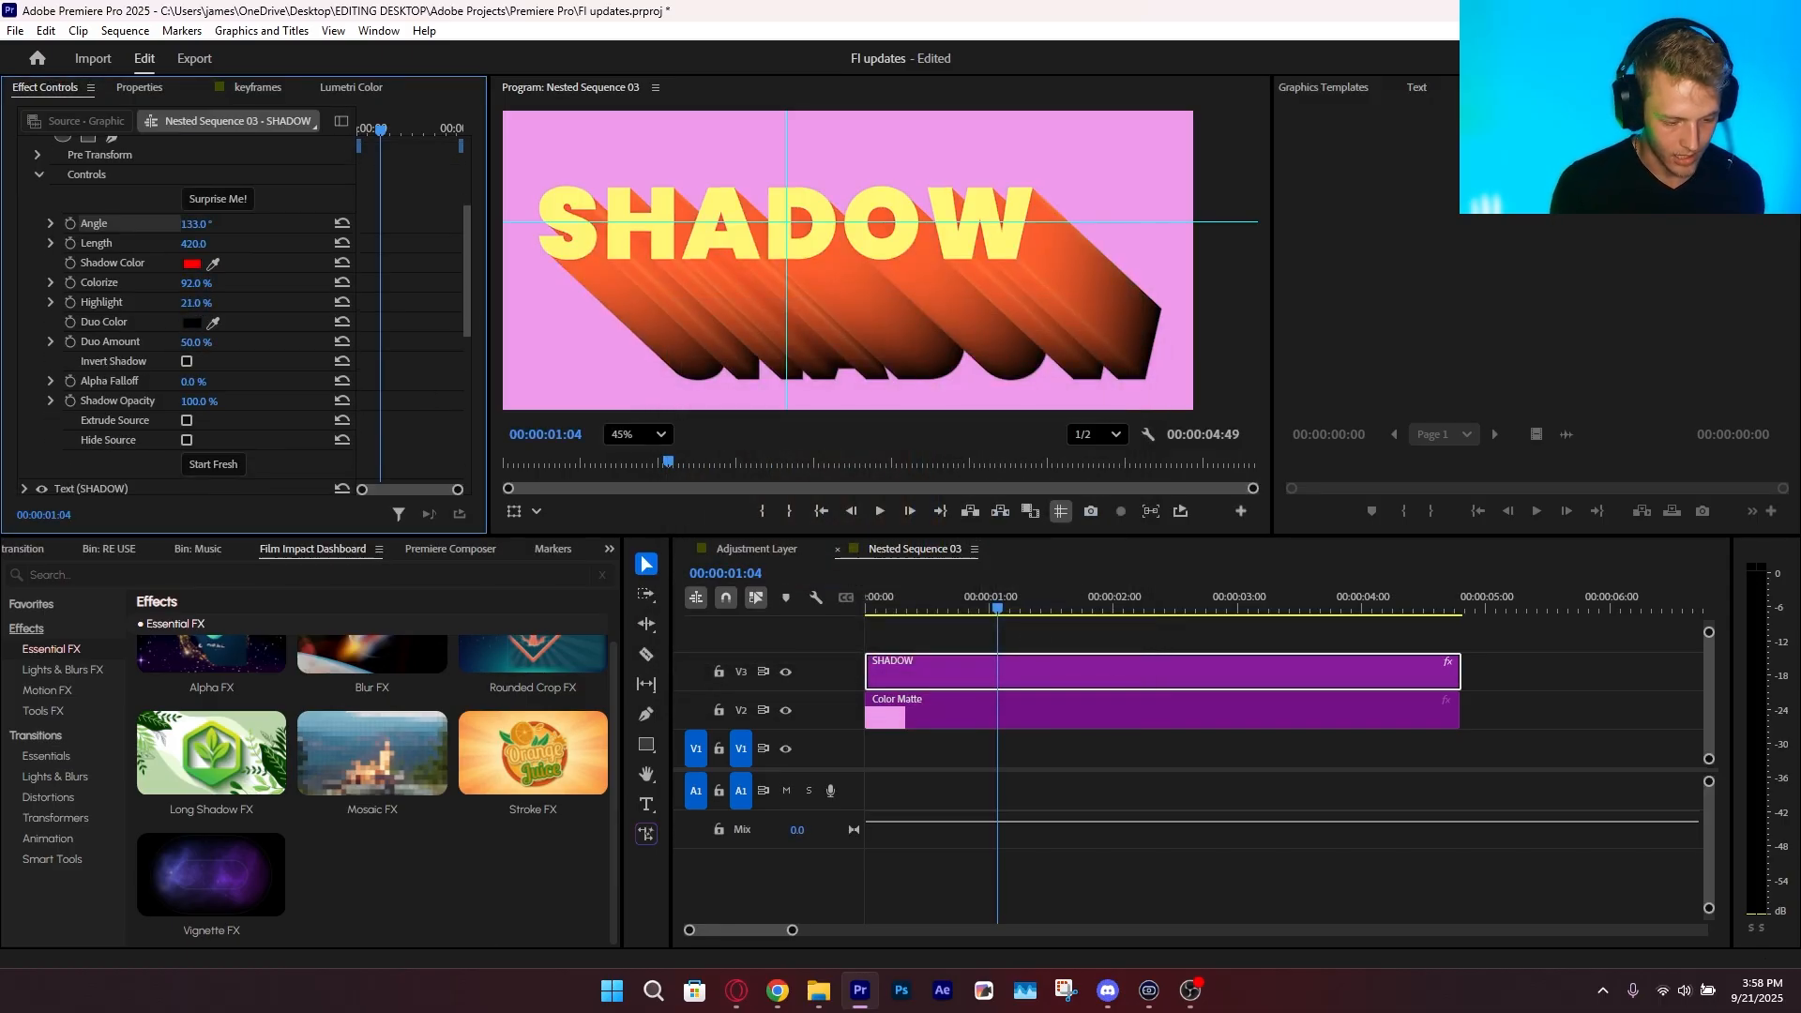
mouse_move(200, 348)
mouse_down()
mouse_move(246, 352)
mouse_move(198, 352)
mouse_move(207, 340)
mouse_up()
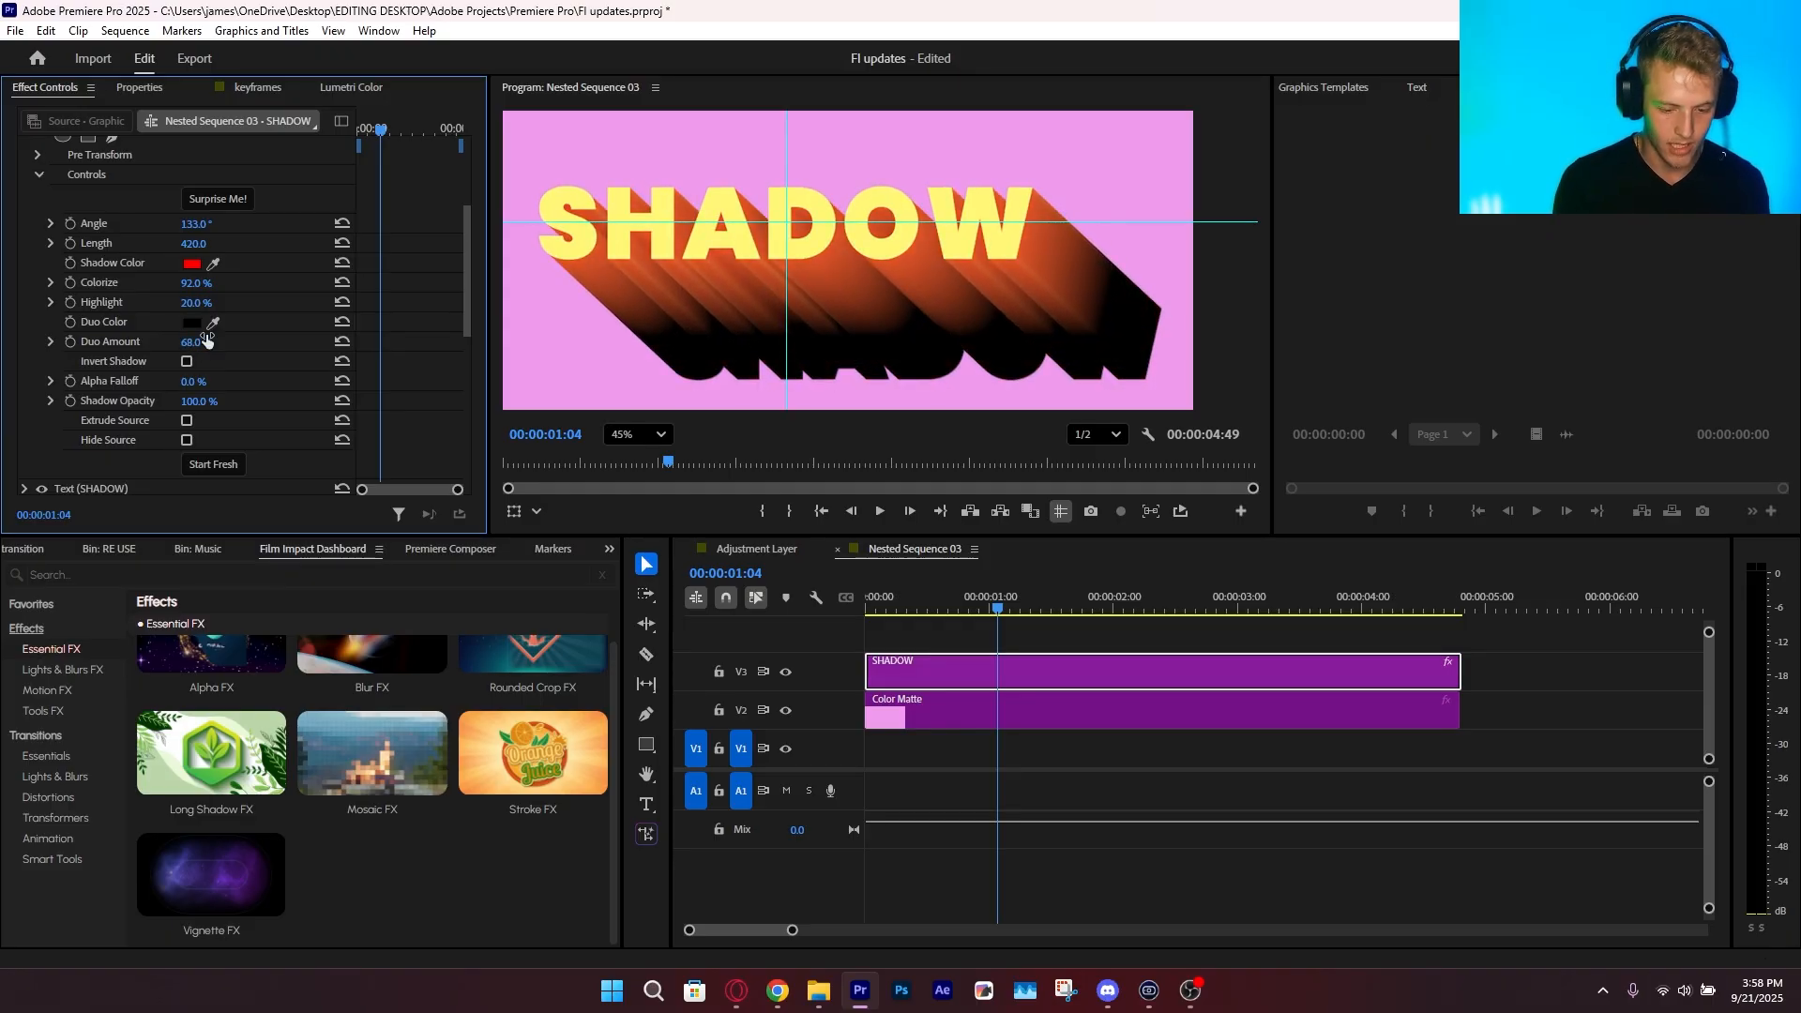
click(197, 324)
drag(942, 474, 941, 519)
click(855, 568)
click(1039, 637)
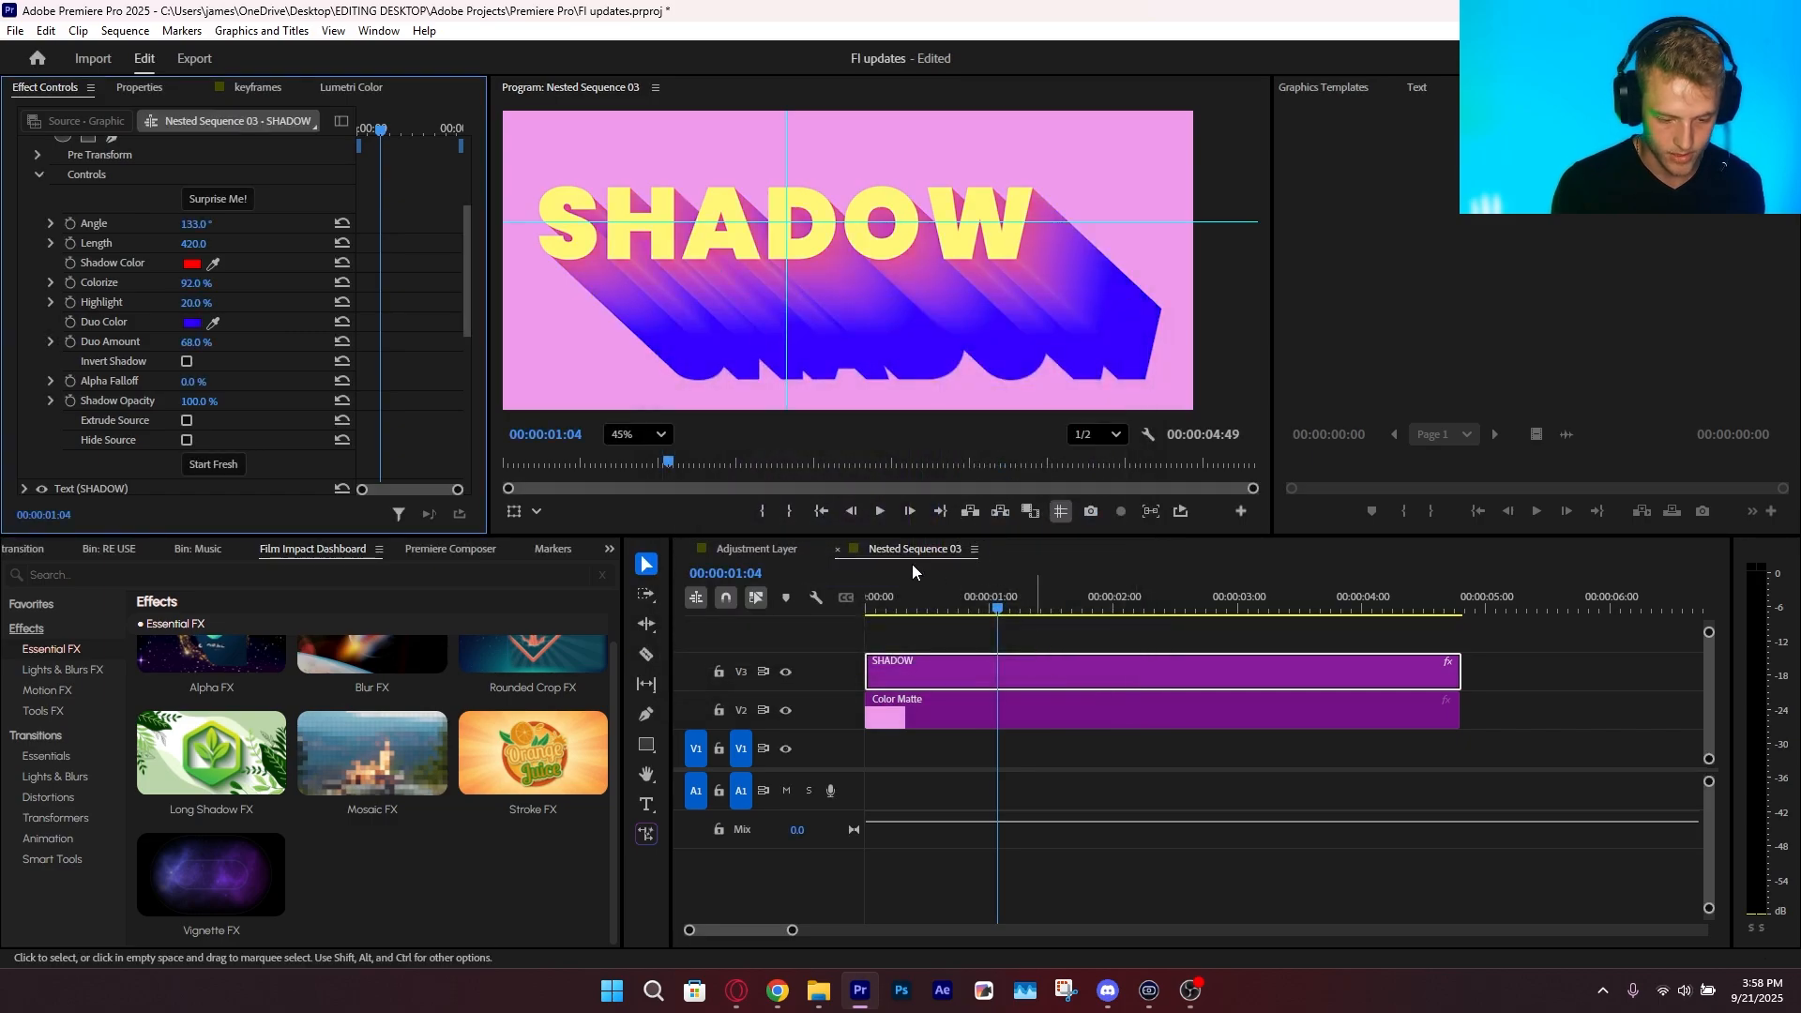
scroll(798, 341, up, 3)
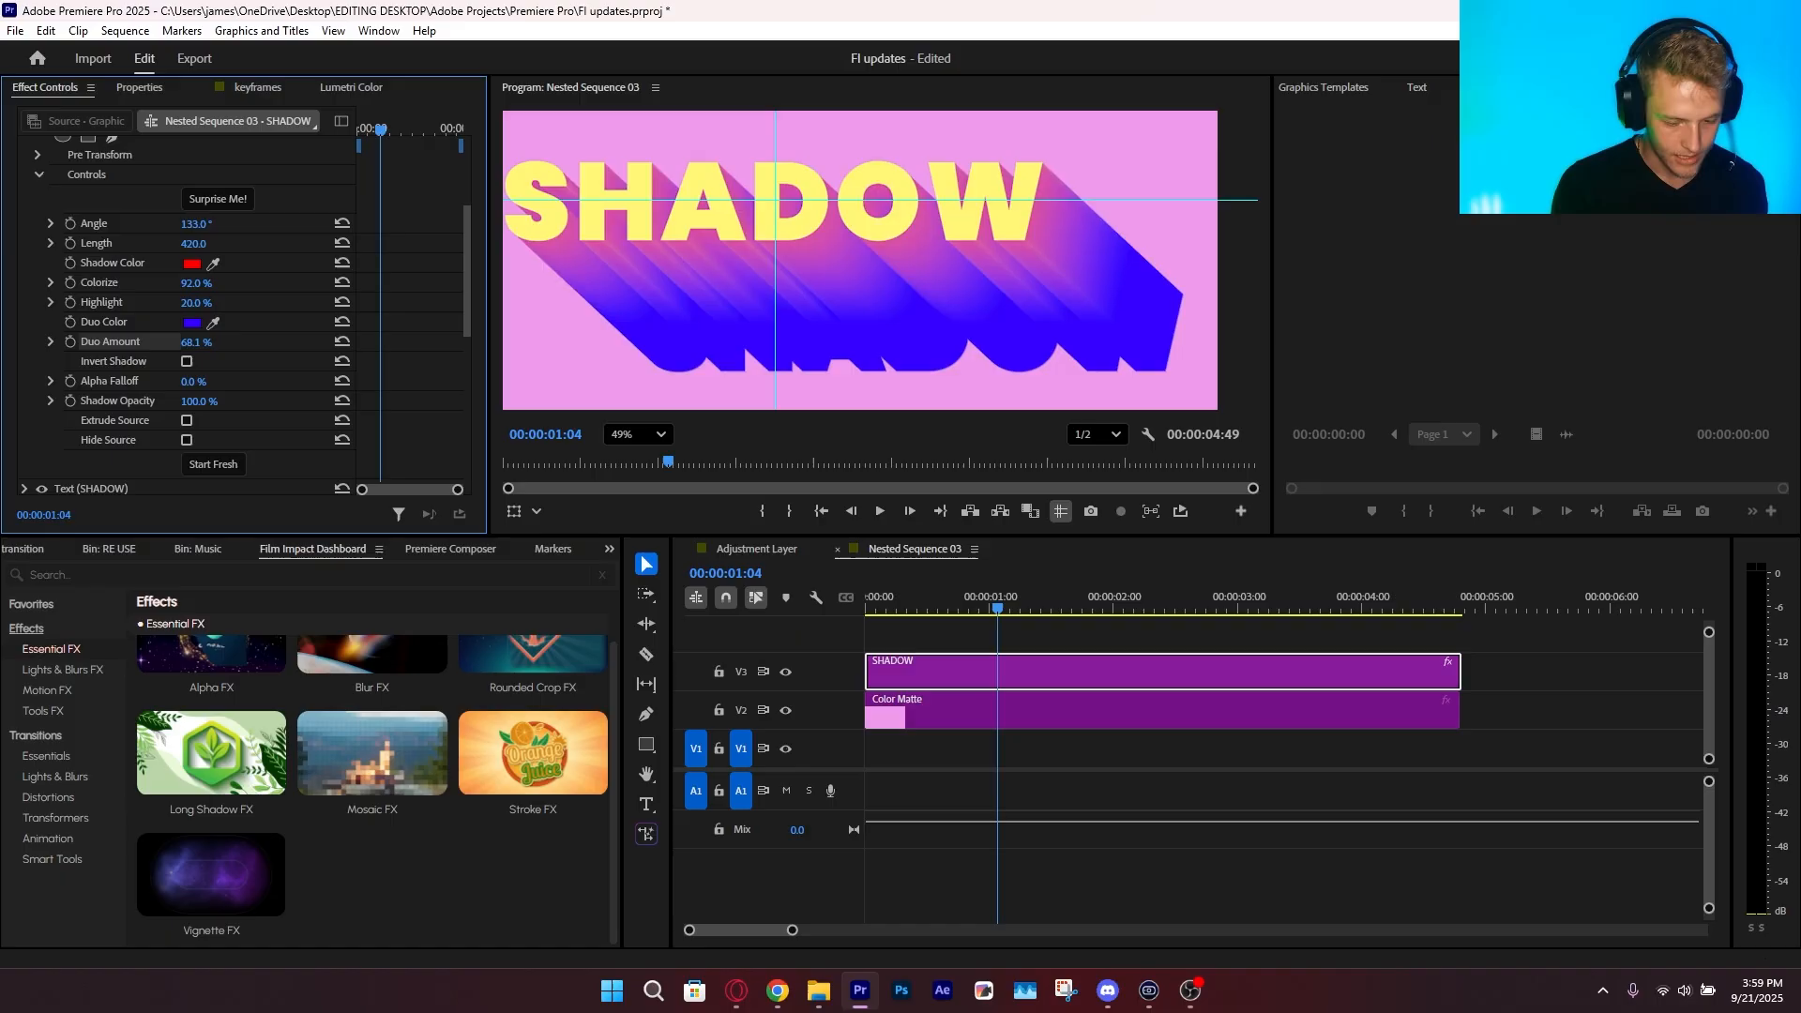
Set the Duo Amount to 46.2% and darken the Duo Color to a deep blue
mouse_move(196, 343)
mouse_down()
mouse_move(215, 342)
mouse_move(191, 342)
mouse_up()
click(193, 323)
click(872, 545)
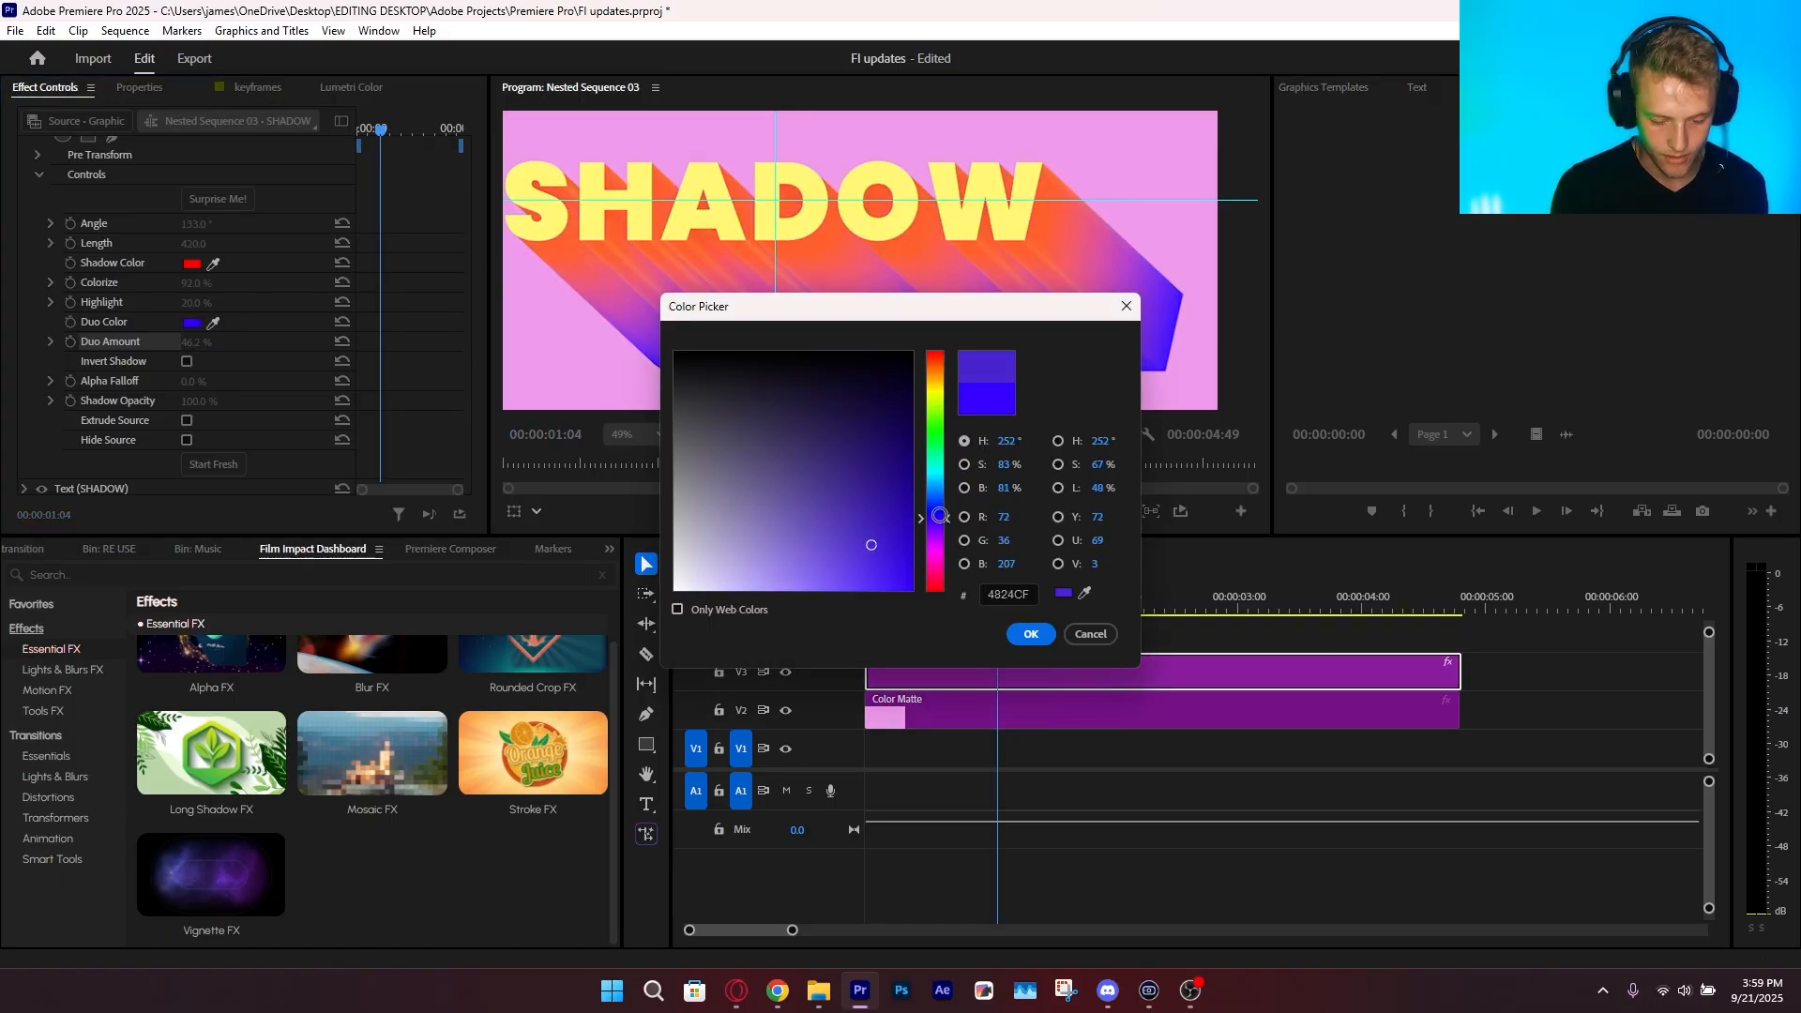
click(910, 476)
click(1029, 635)
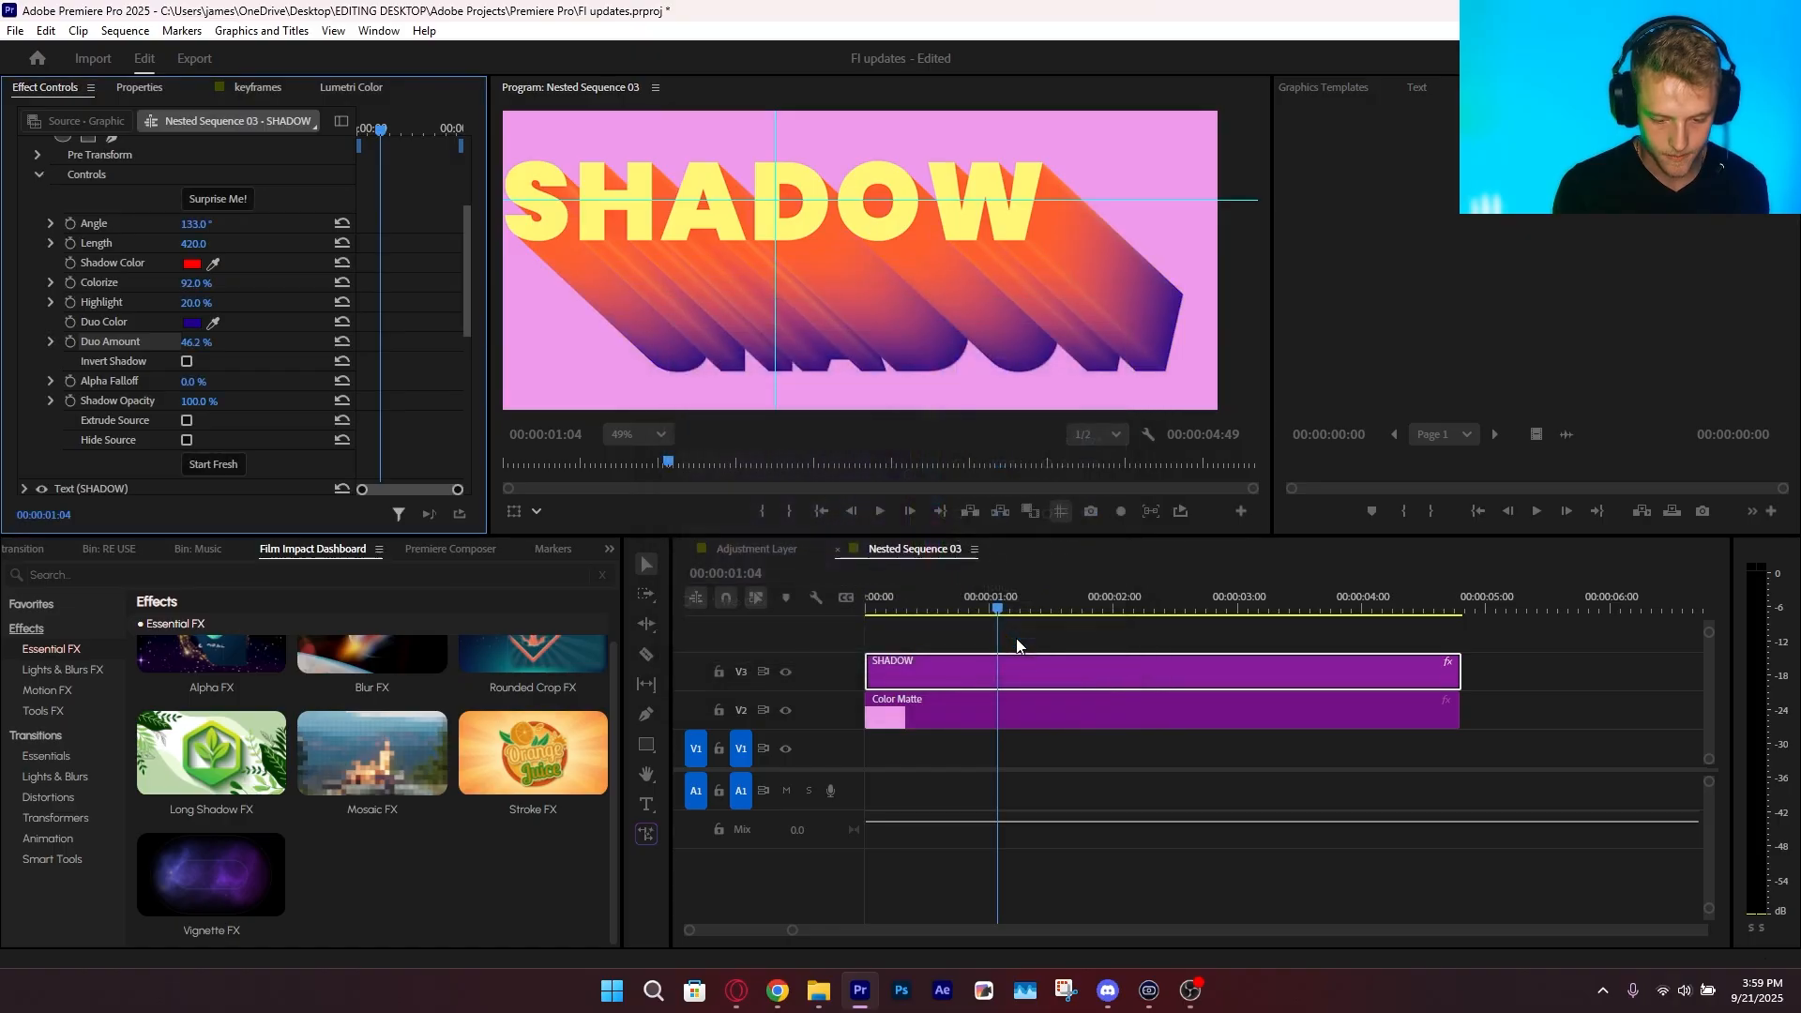
Fit the frame in view, save the project and set the long shadow's length to 74
click(636, 436)
click(626, 475)
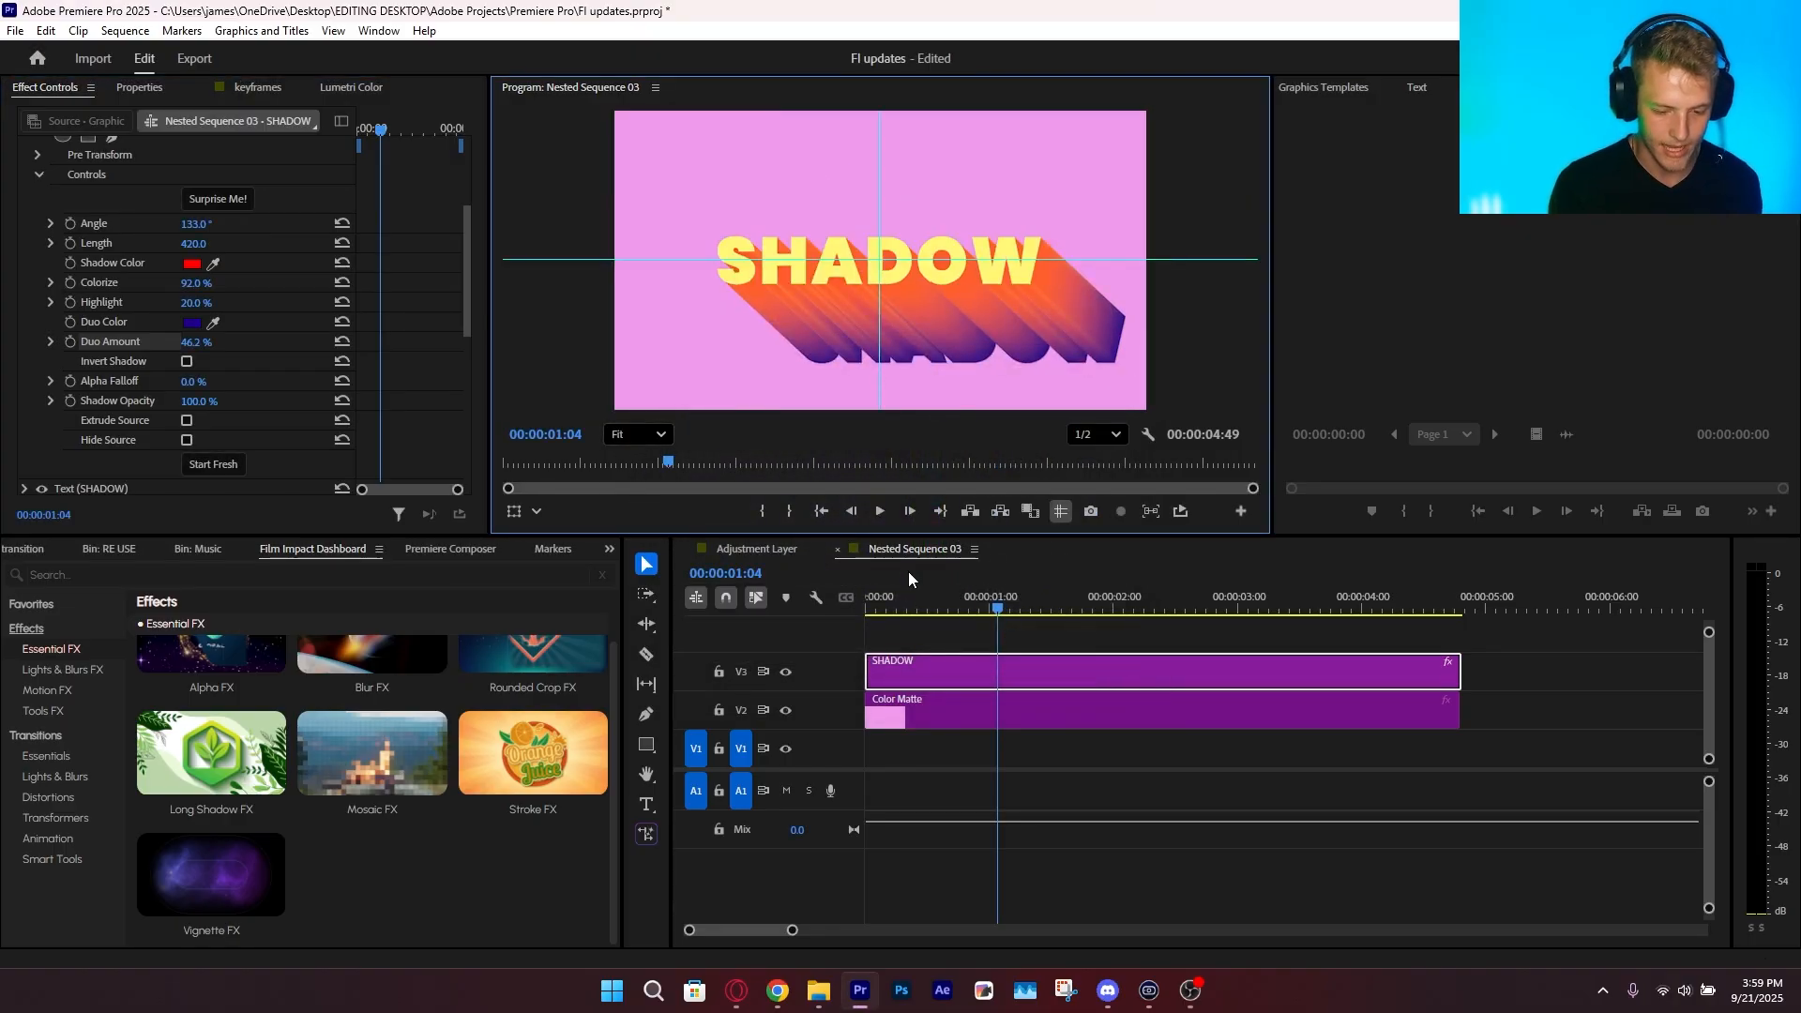
key(ctrl+s)
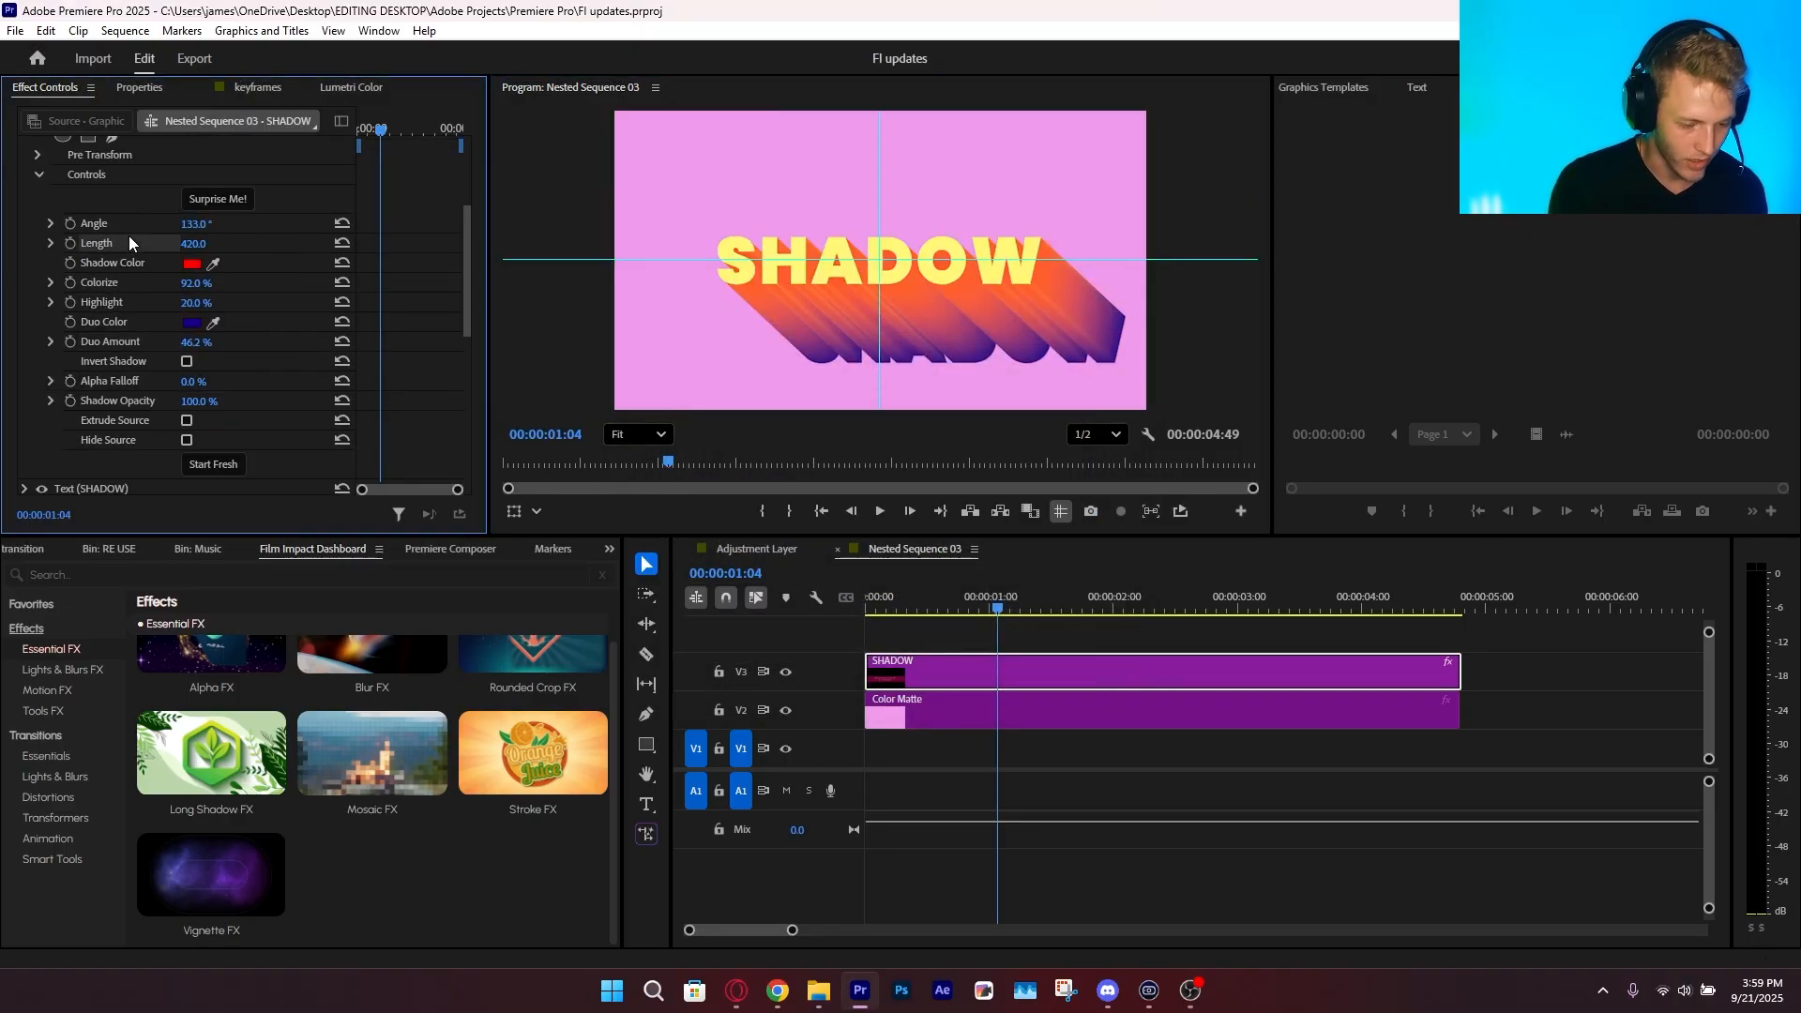
drag(190, 246, 212, 349)
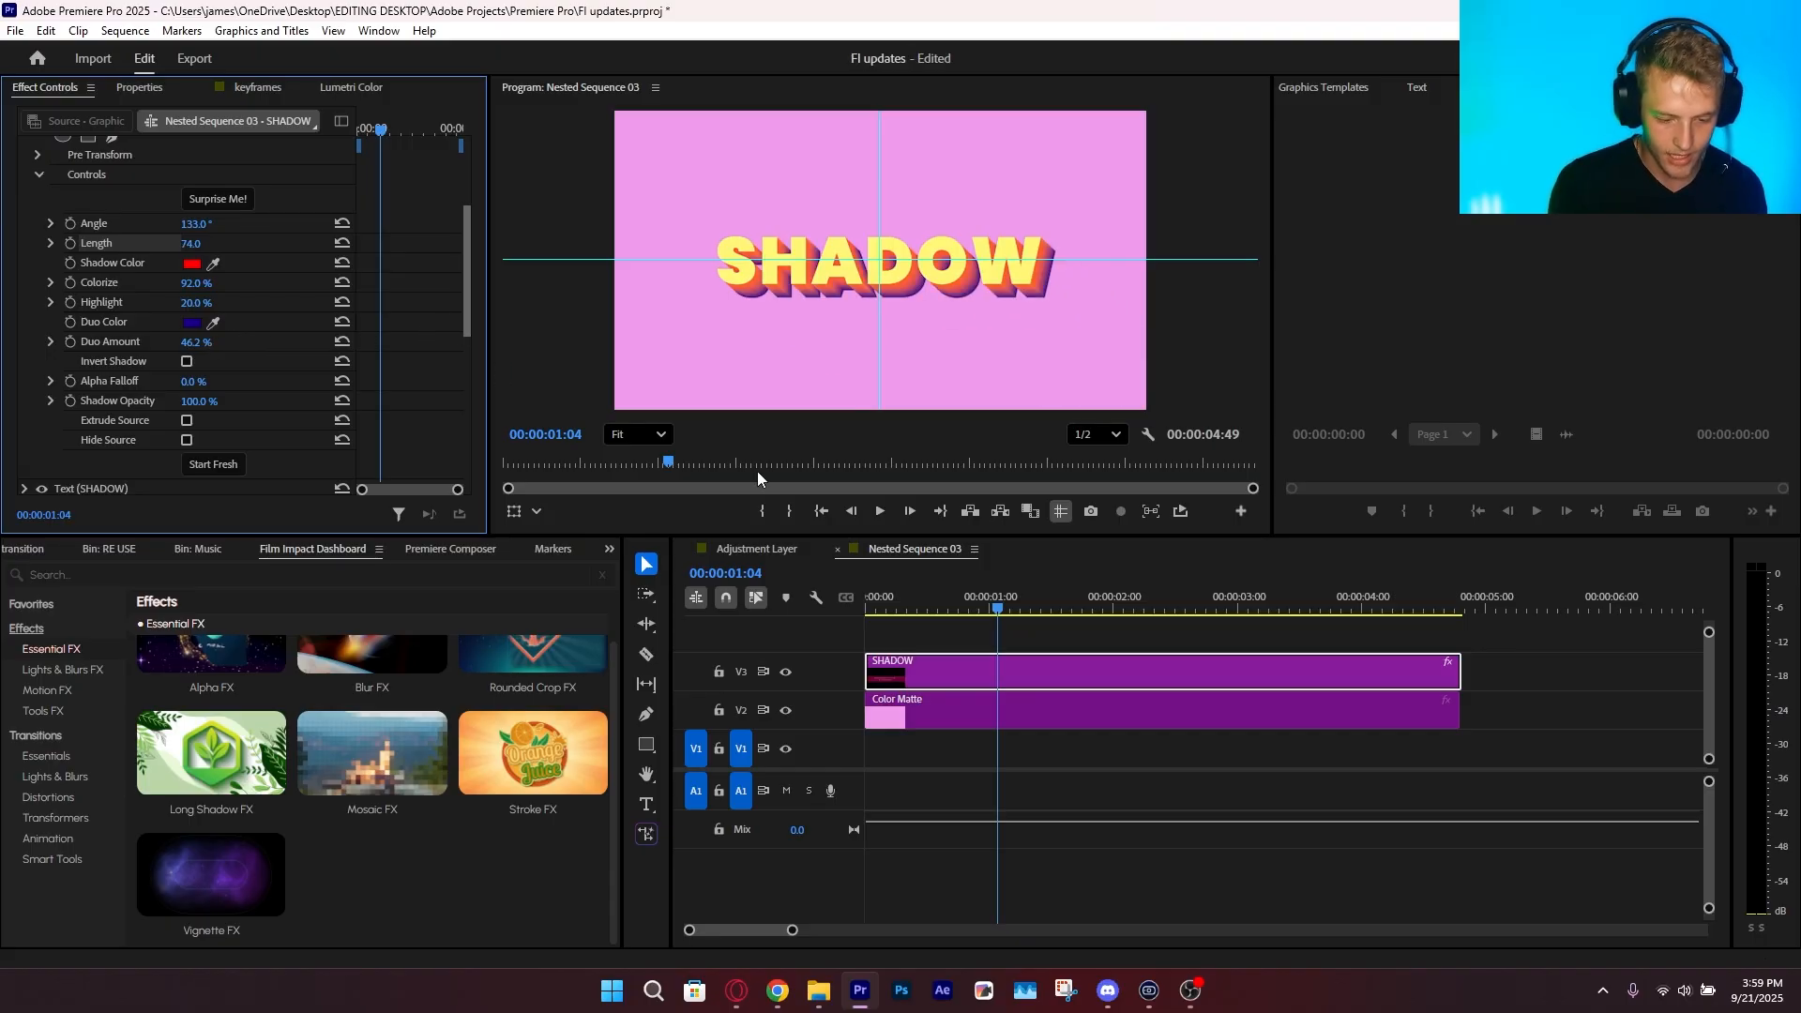
Randomize the long shadow's look repeatedly with Surprise Me until it has a greenish-gray shaded shadow
scroll(101, 300, up, 2)
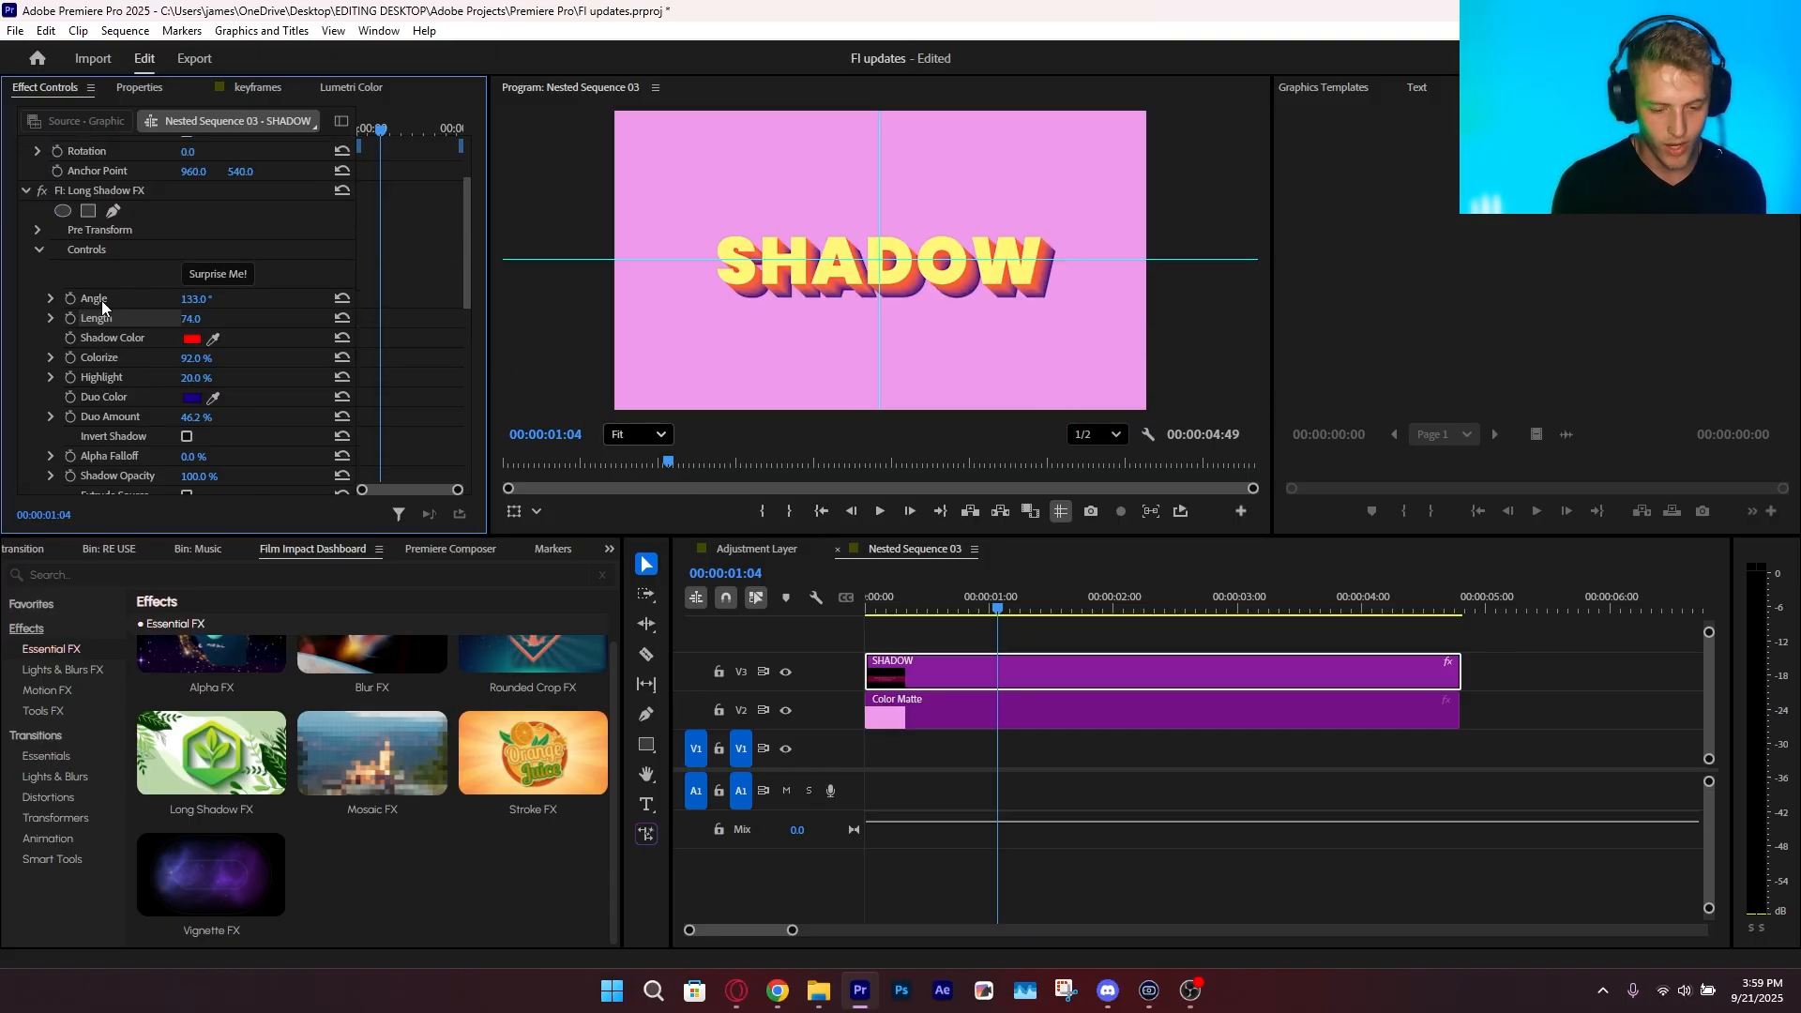
click(214, 278)
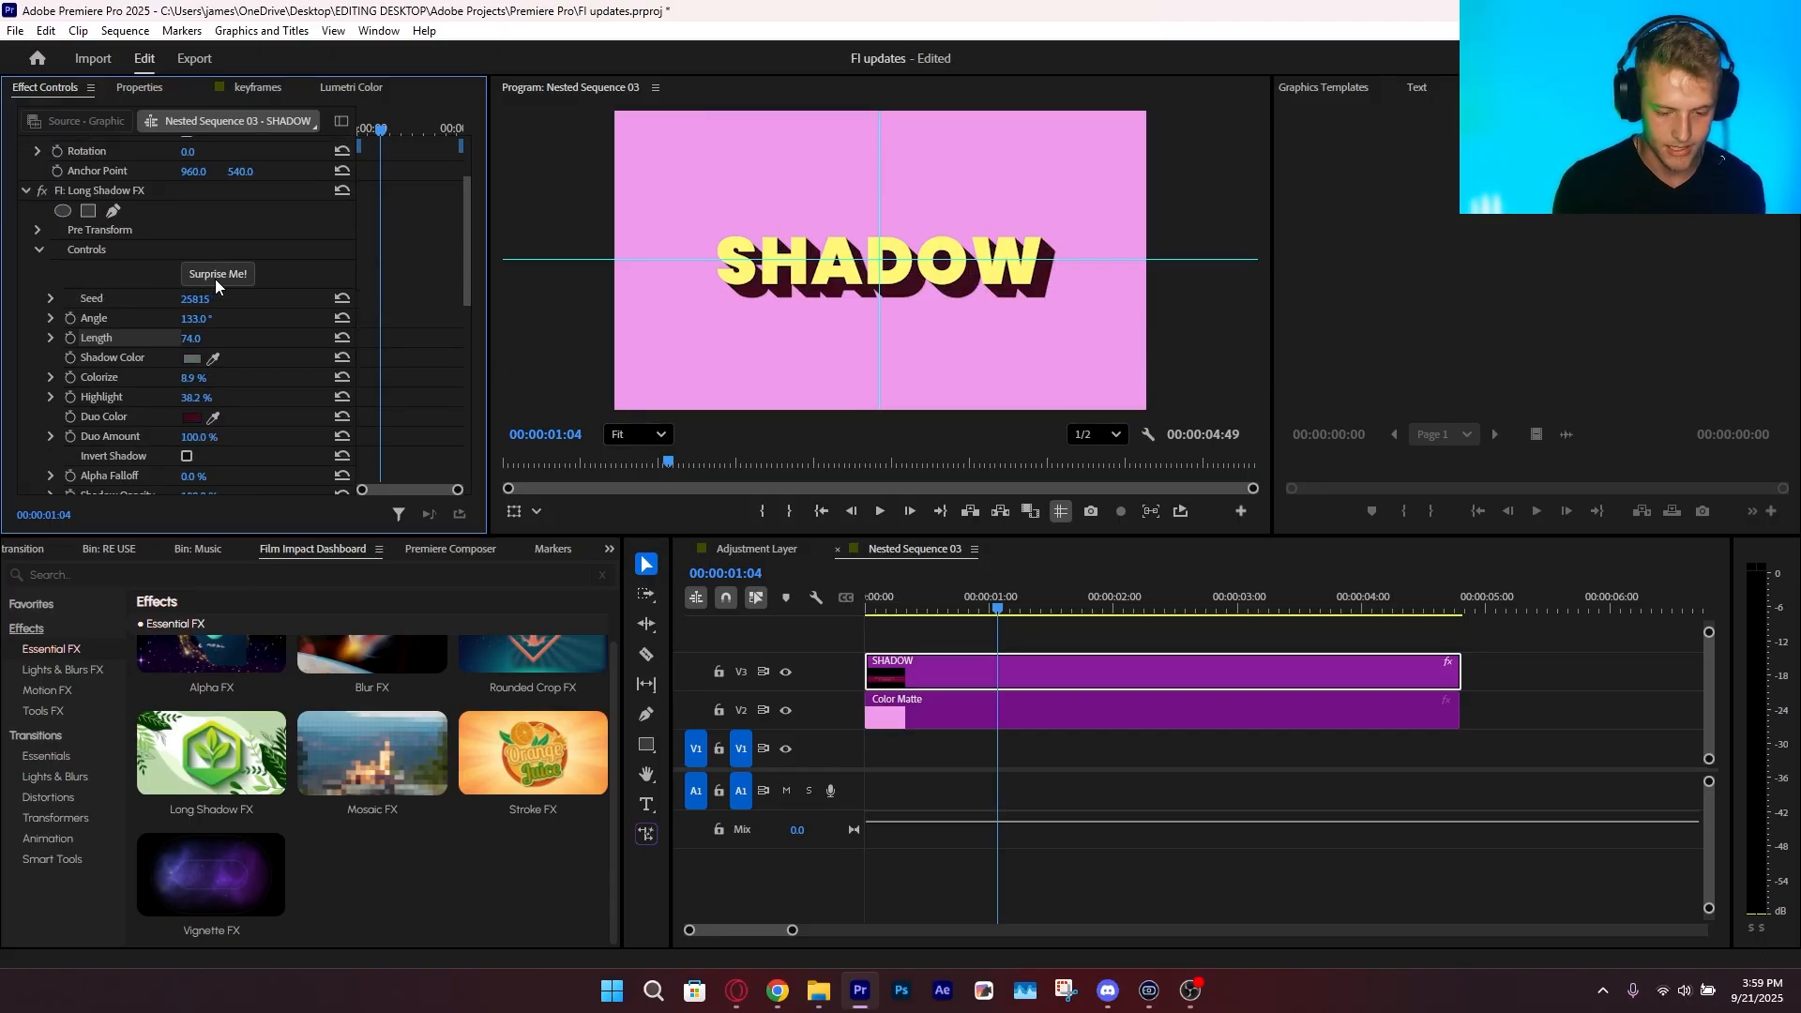
click(216, 279)
click(215, 278)
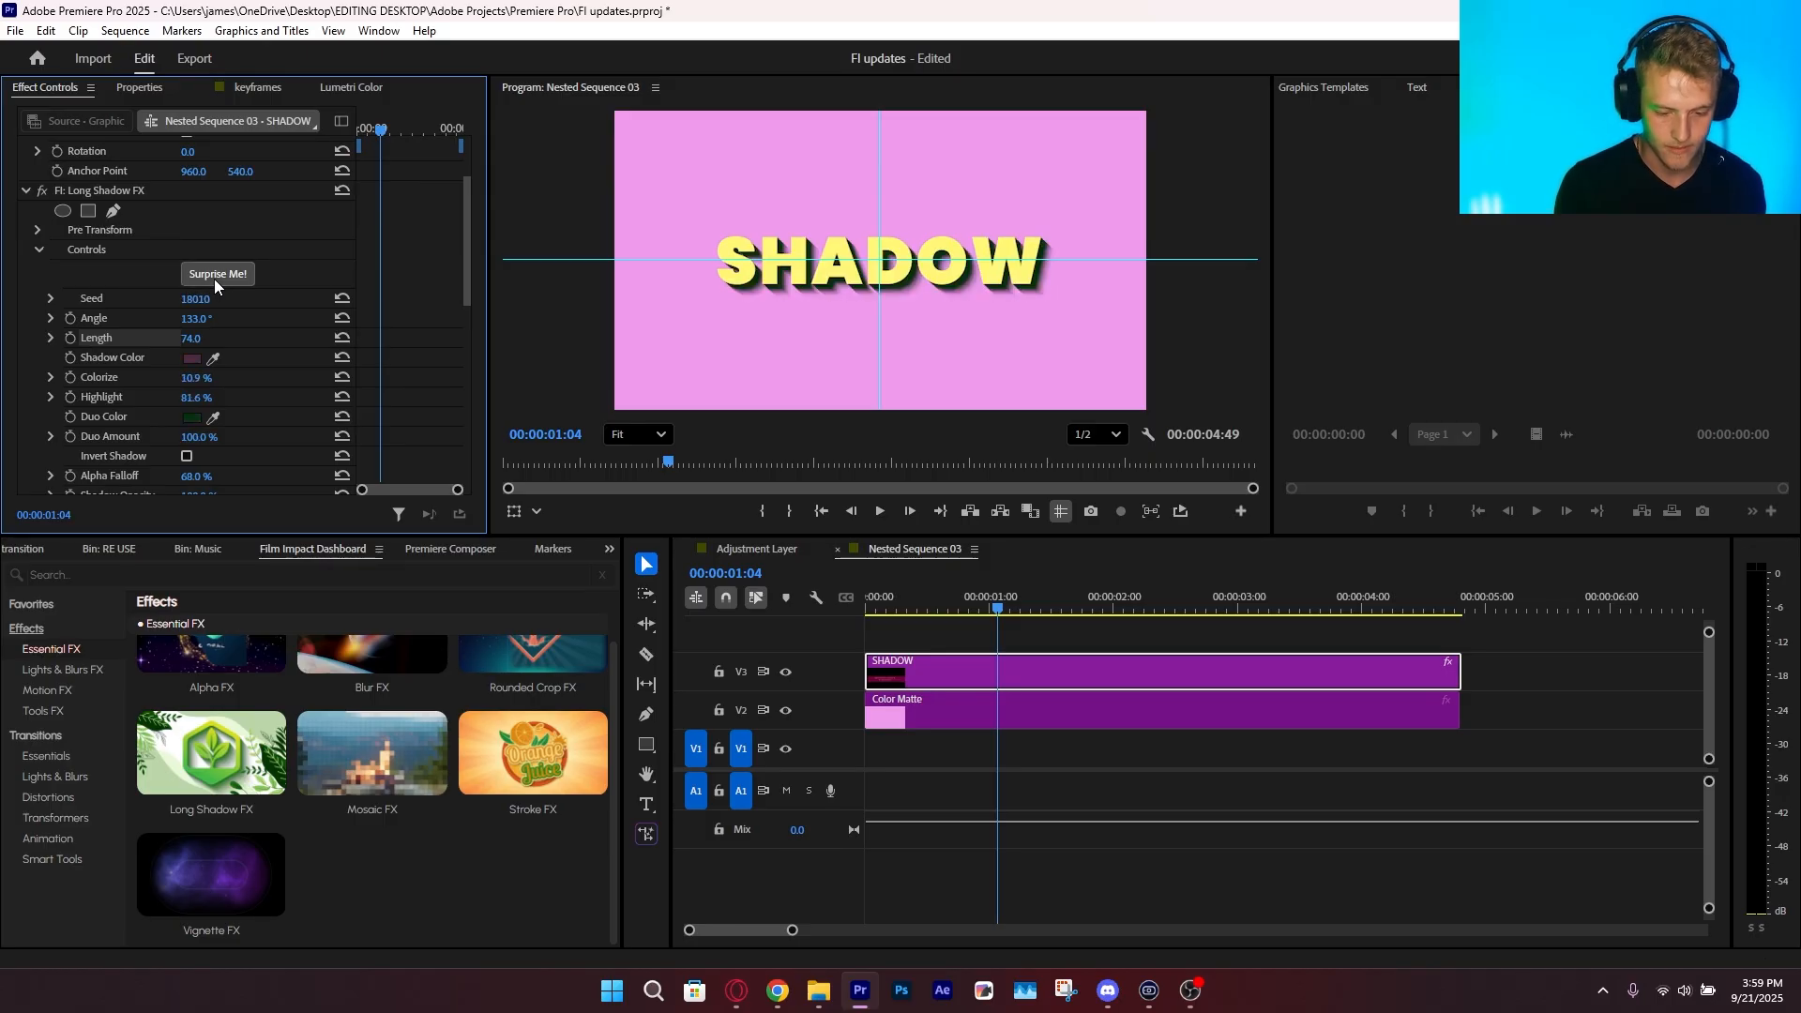
click(214, 279)
click(214, 279)
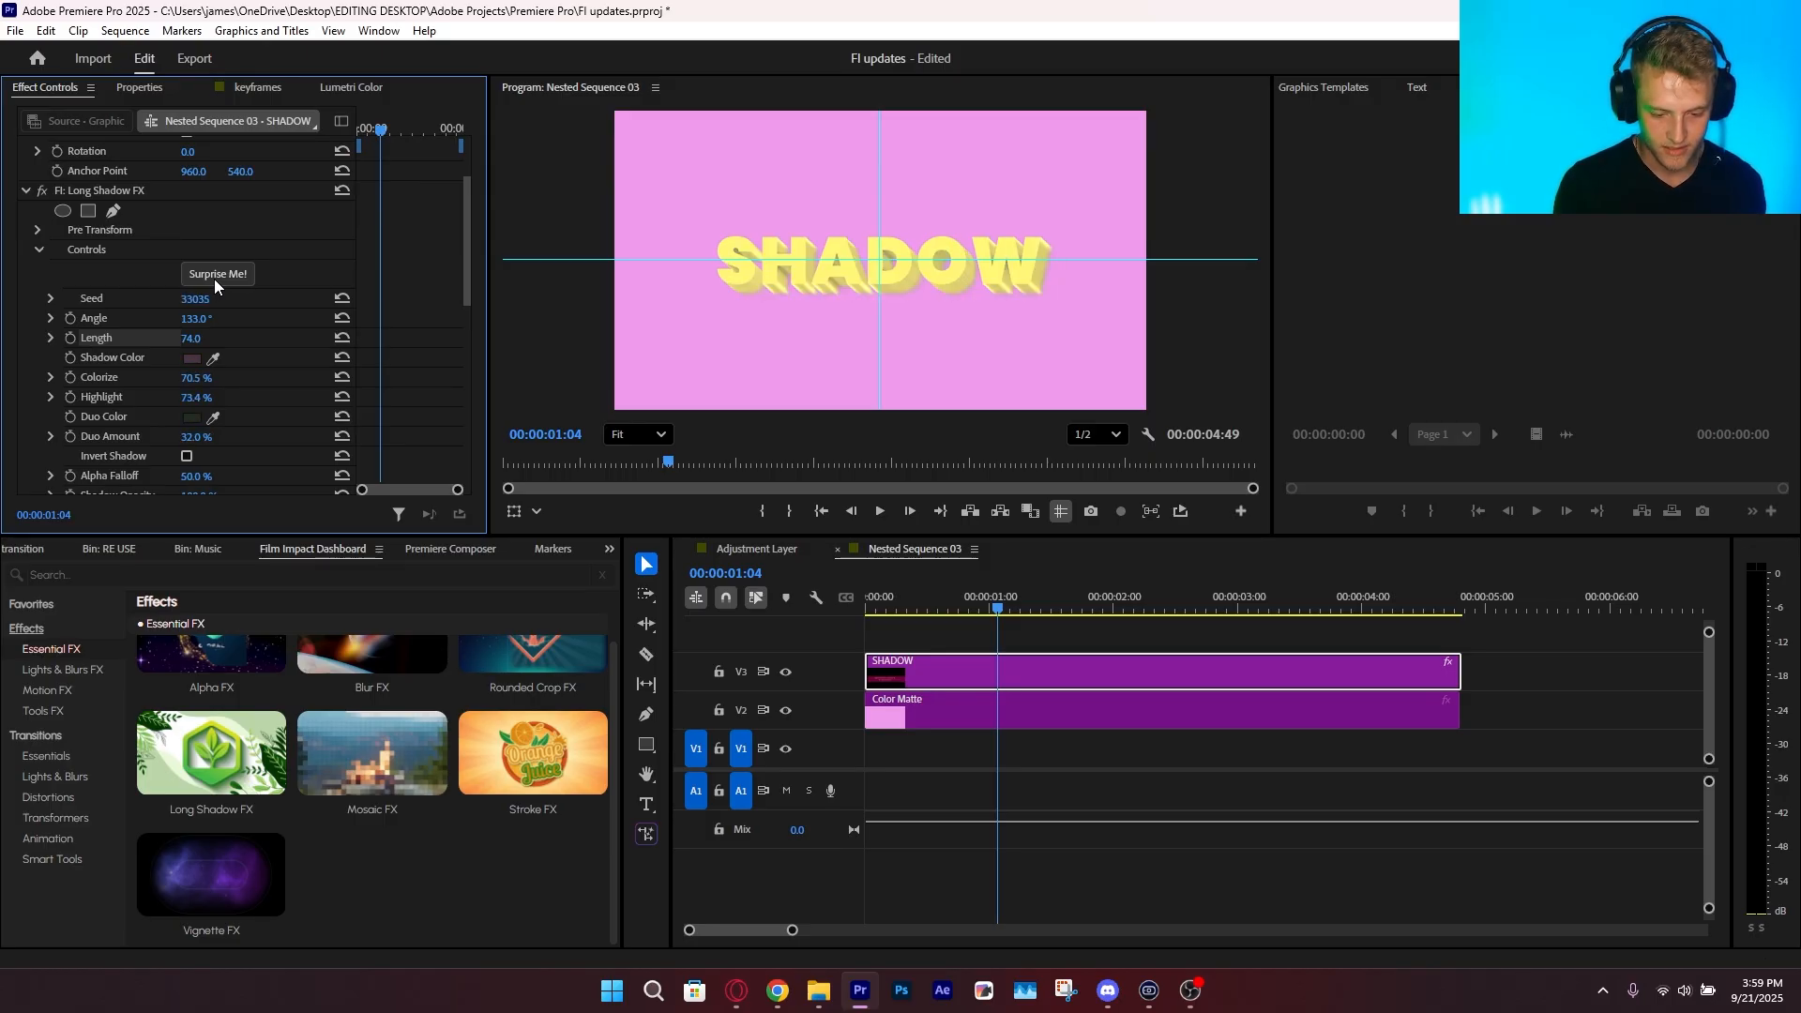
click(214, 279)
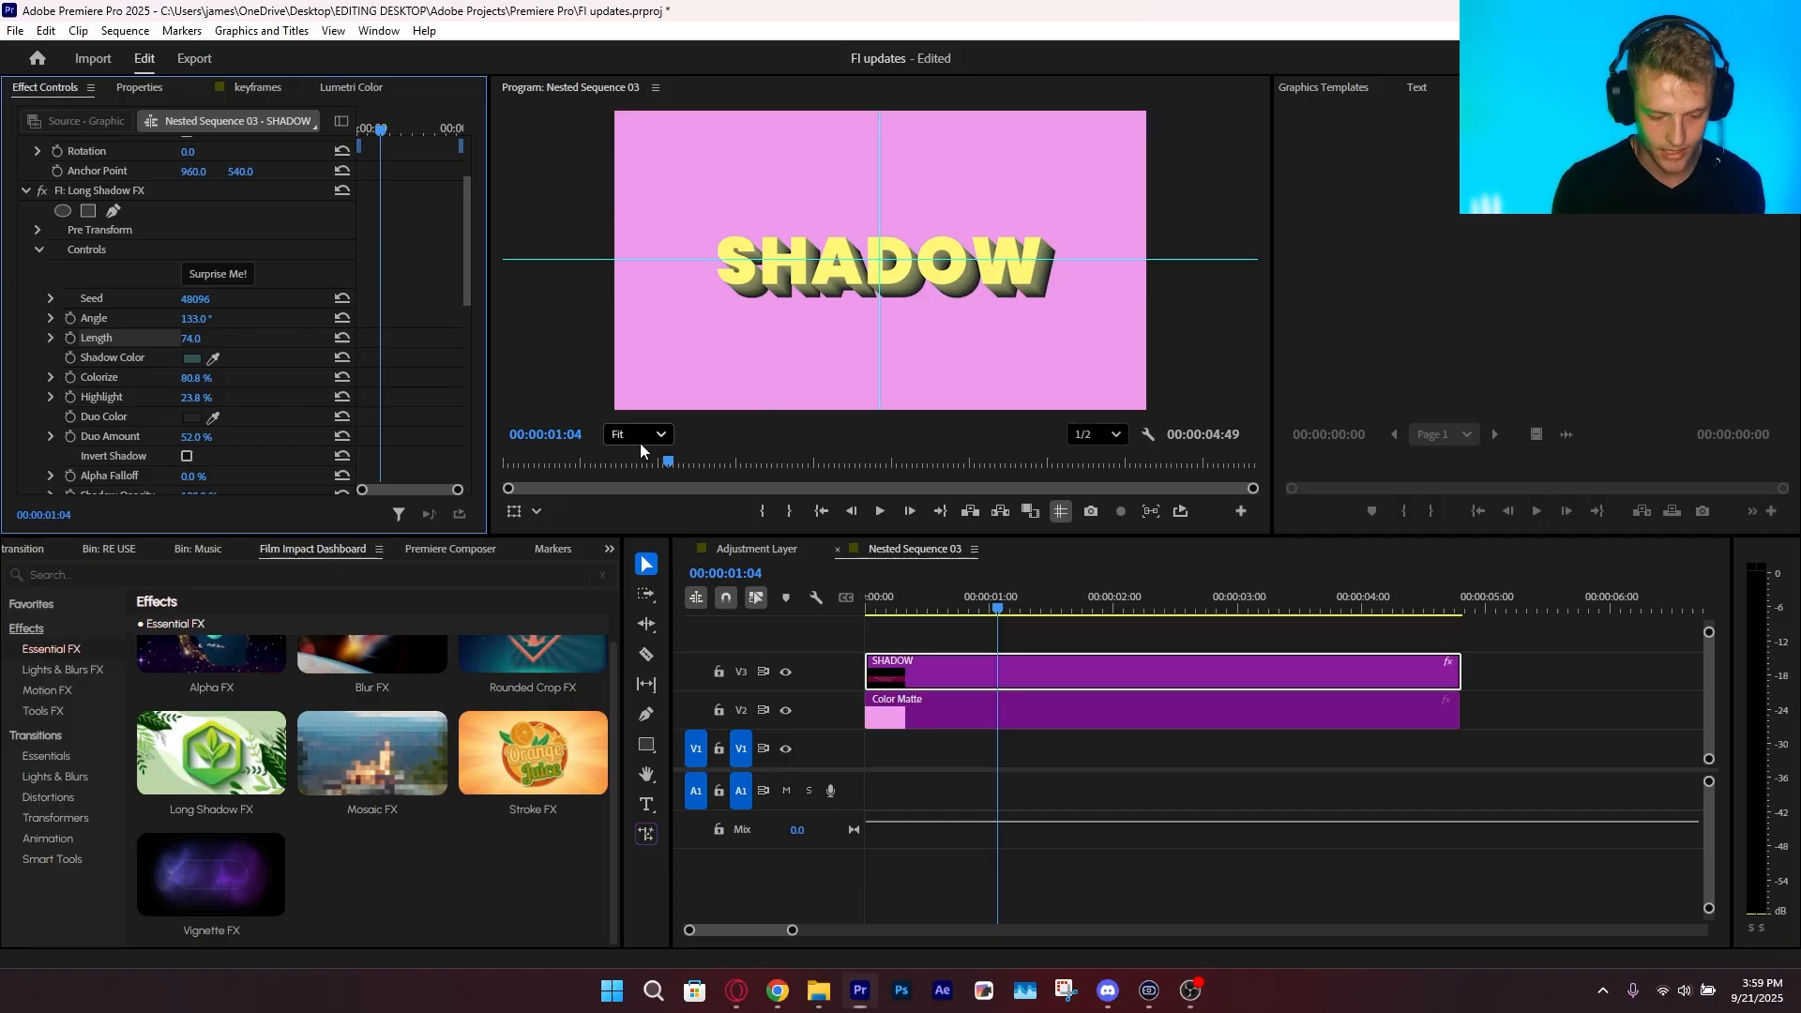
click(630, 470)
Place the Adjustment Layer from the RE USE bin above the SHADOW clip and extend it to the clip's end
click(914, 733)
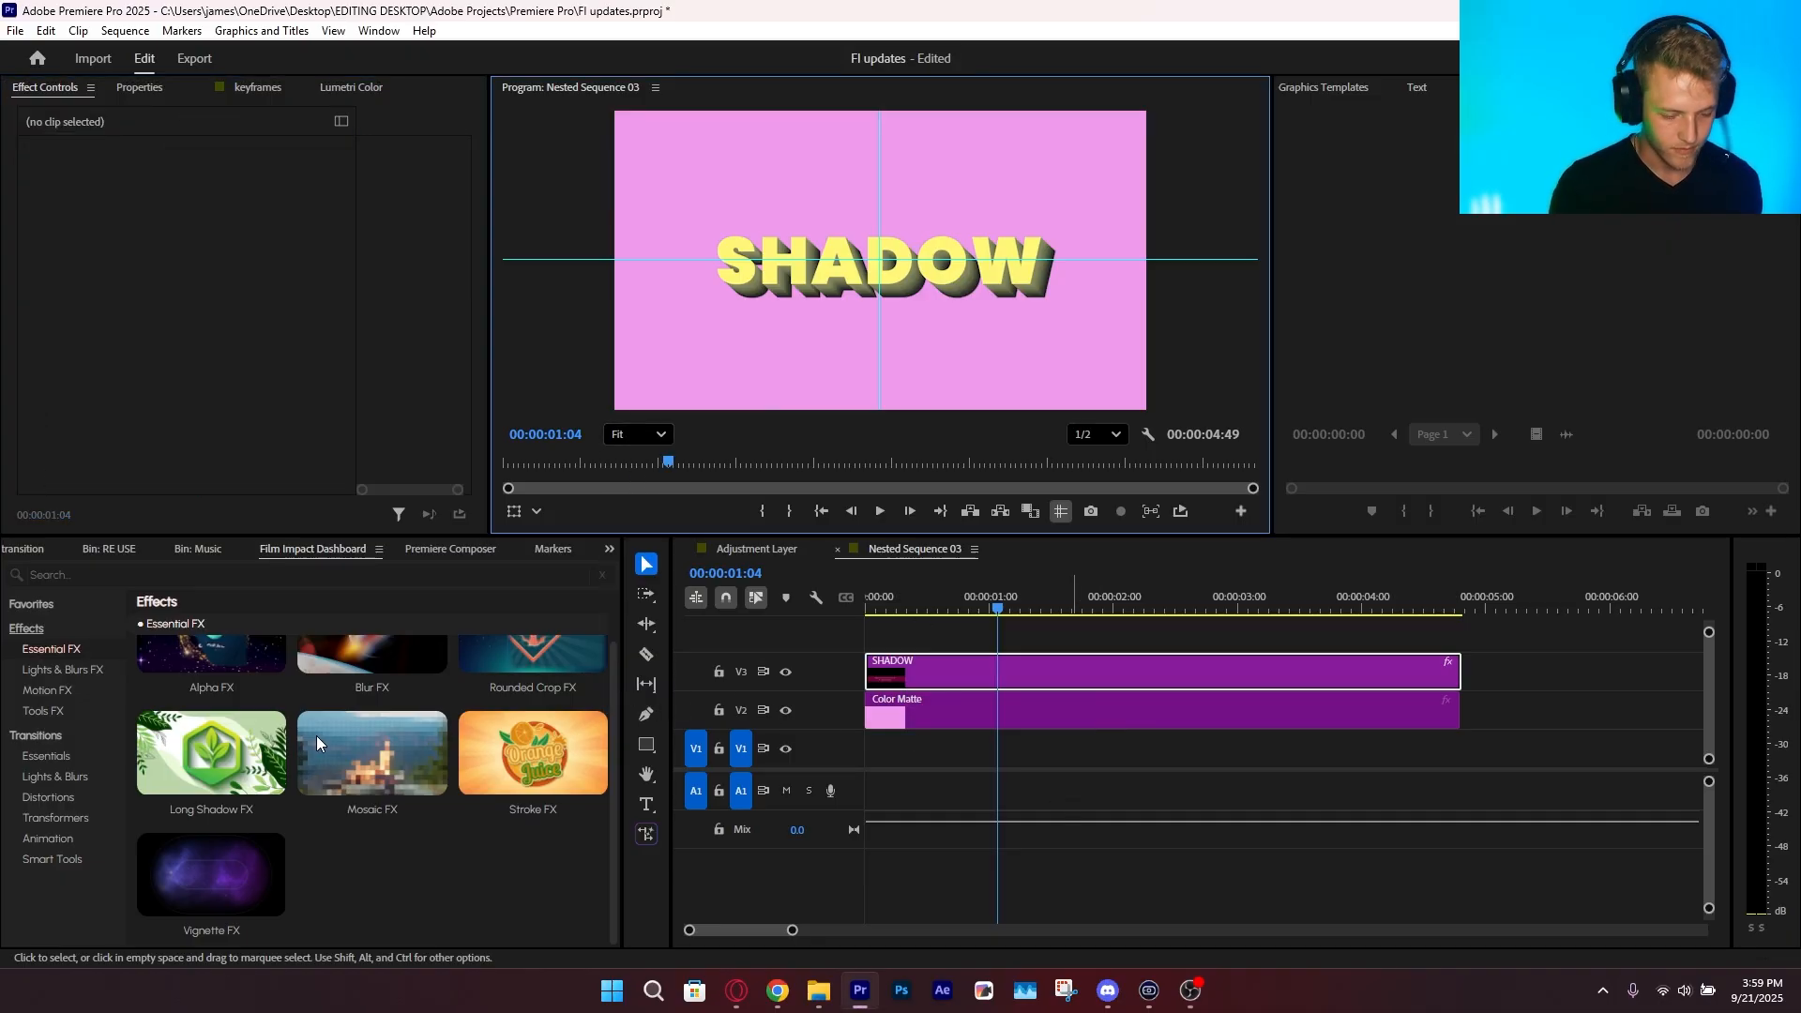
click(109, 549)
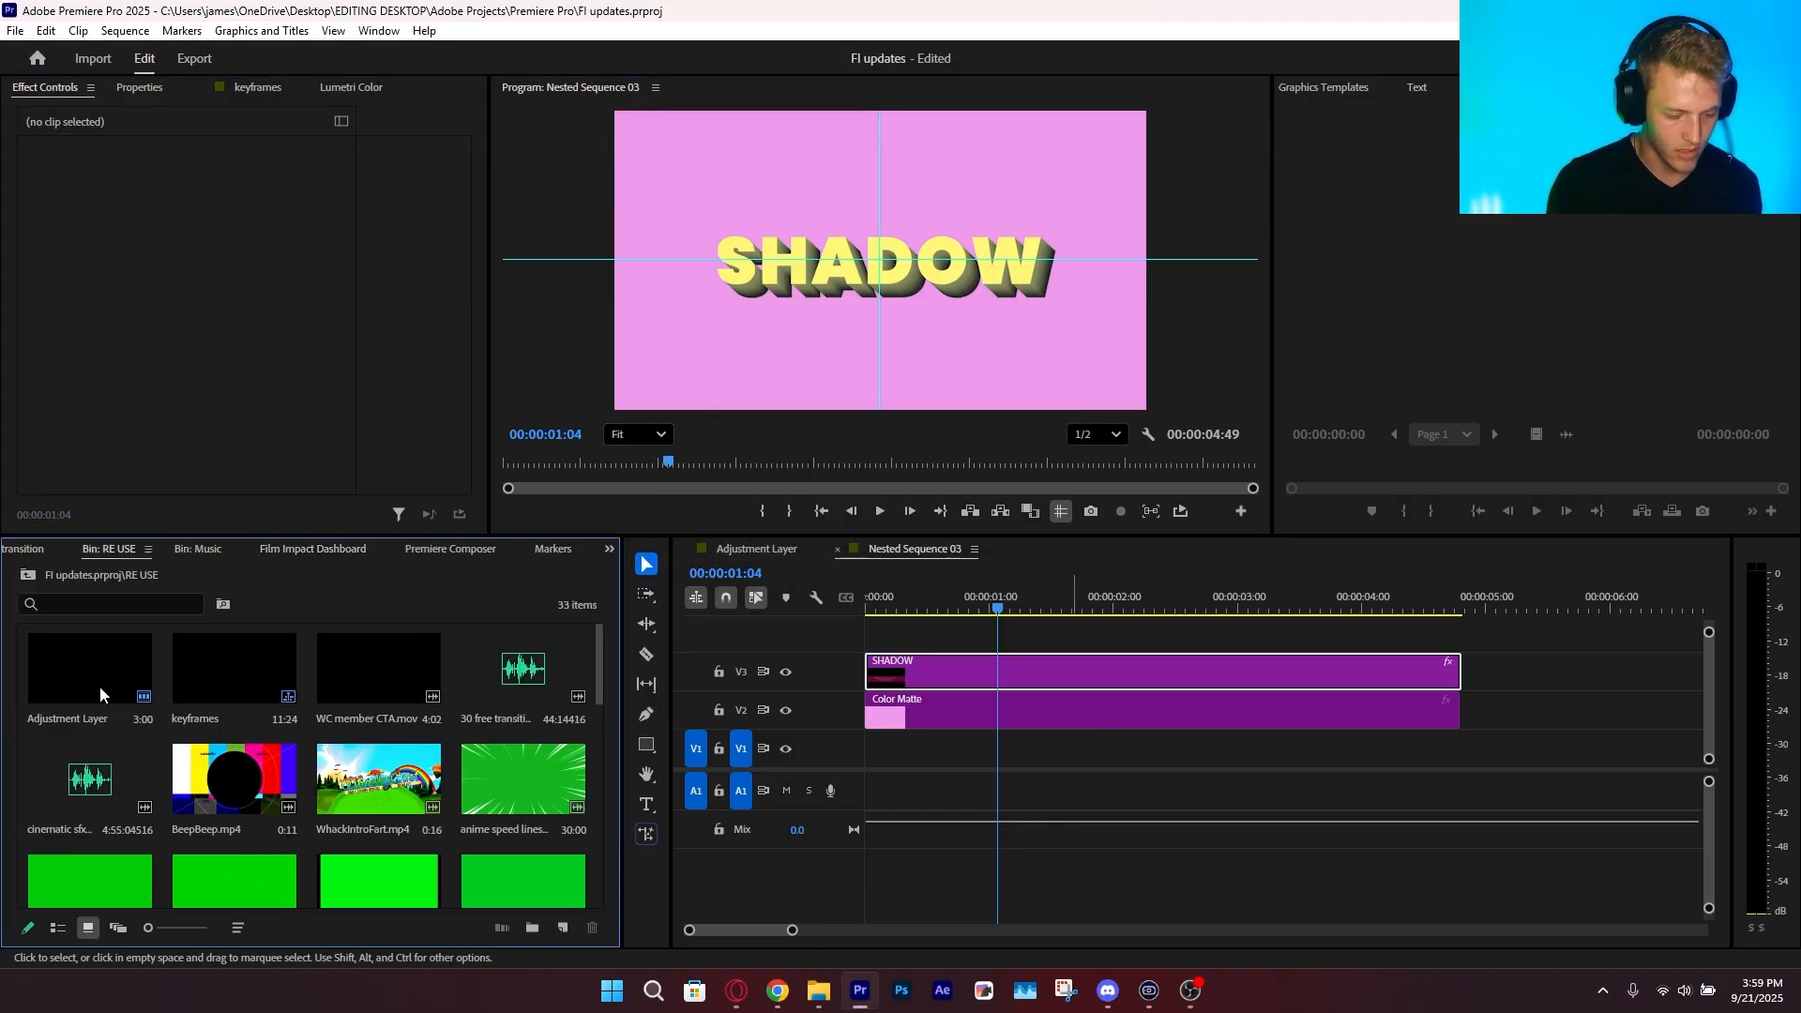
drag(94, 671, 867, 637)
drag(1236, 636, 1476, 686)
click(1116, 672)
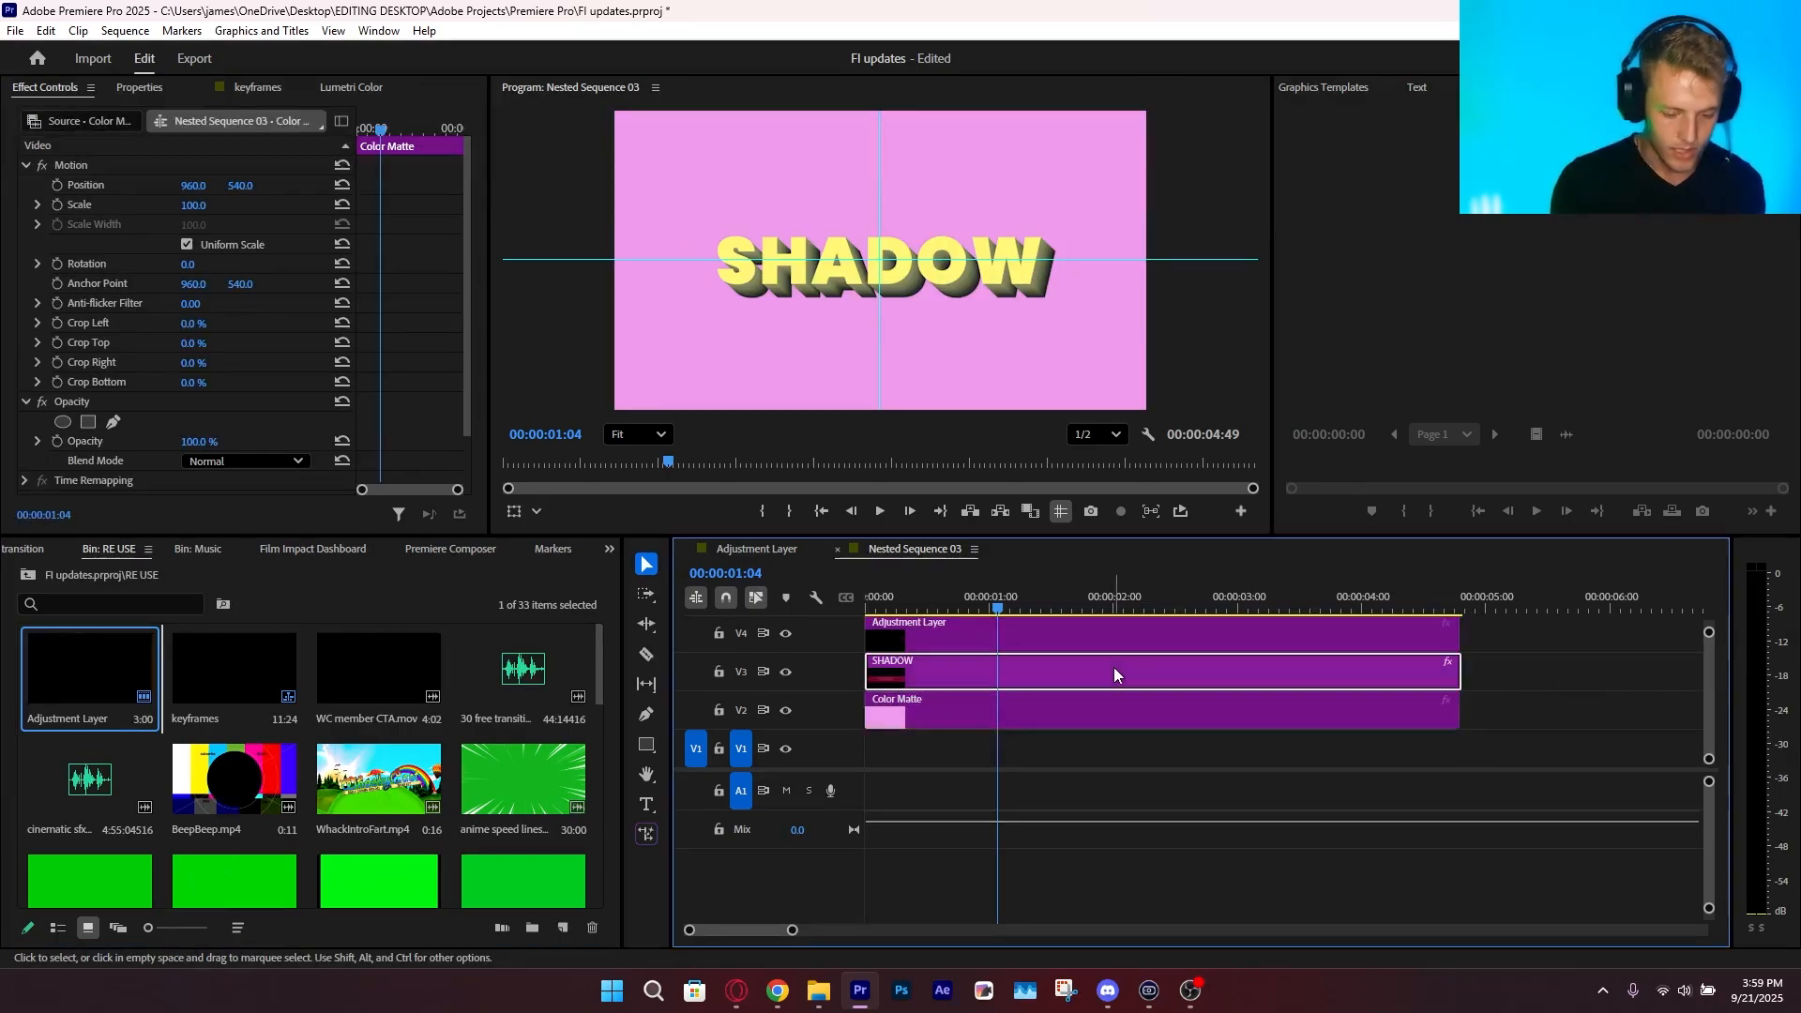
Search the effects for "fi" and try the "FI nice blur and glow" preset on the adjustment layer
key(shift+7)
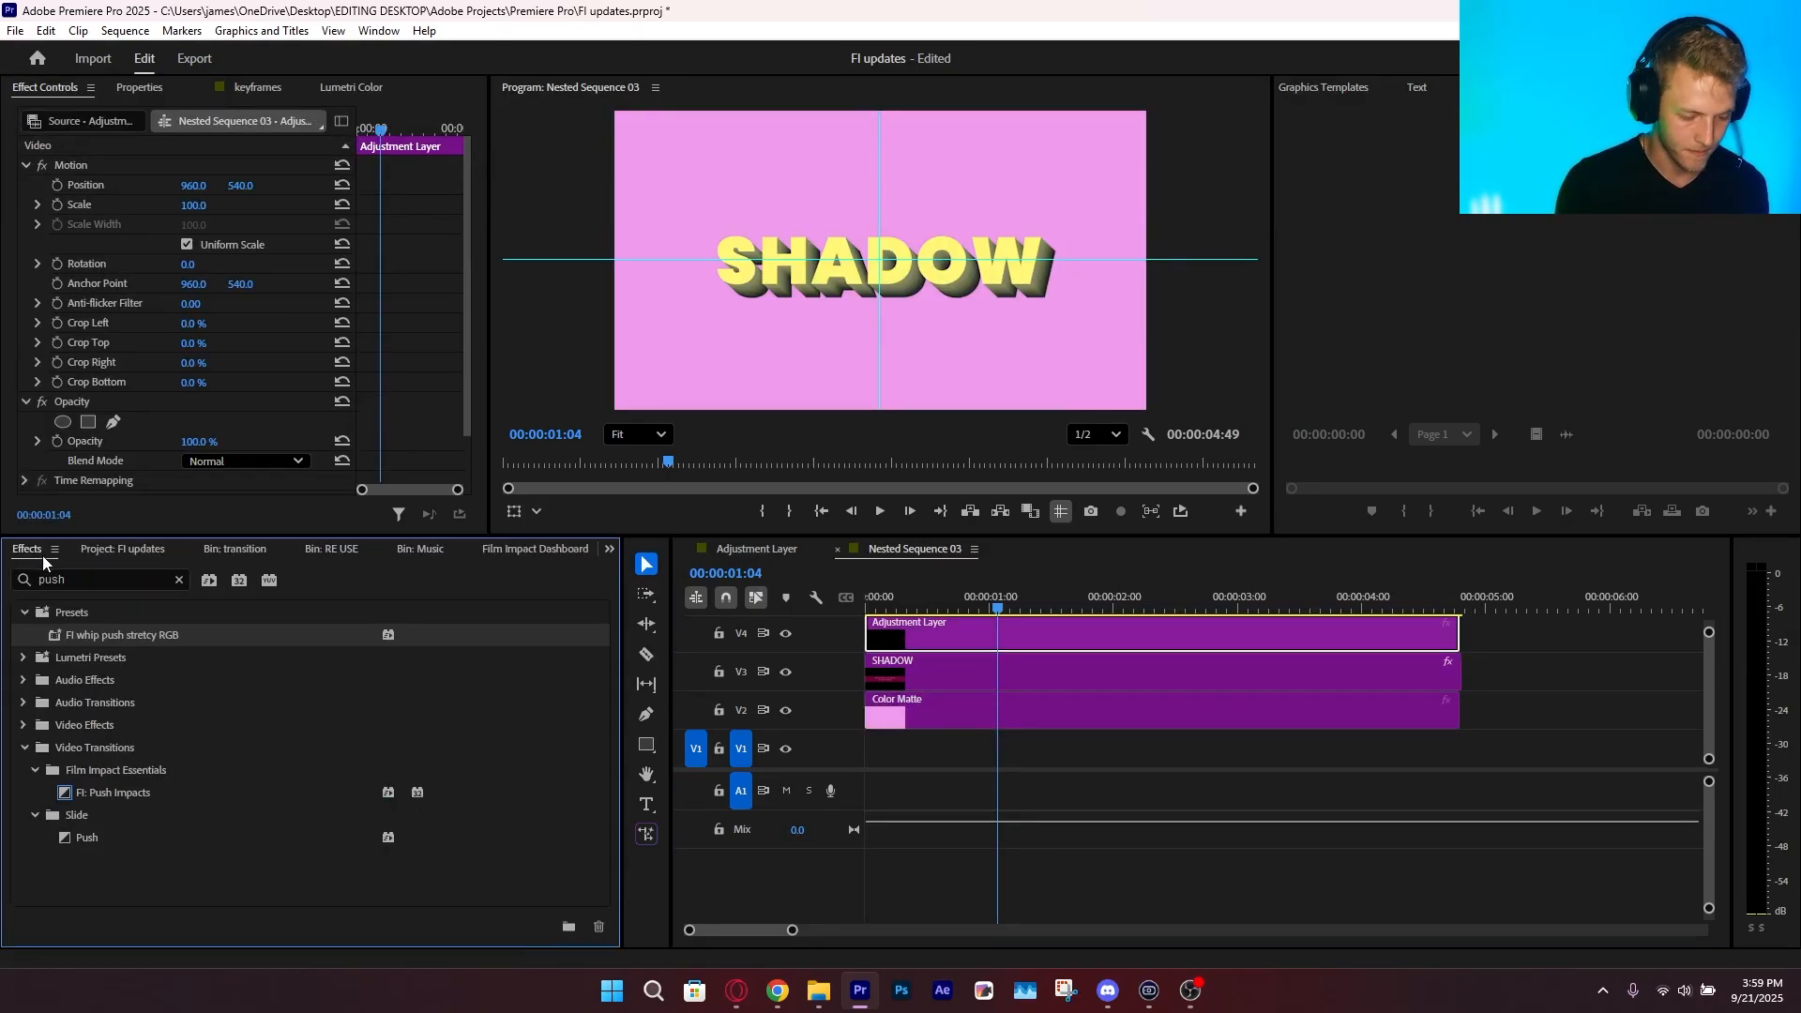
click(43, 578)
text(fi)
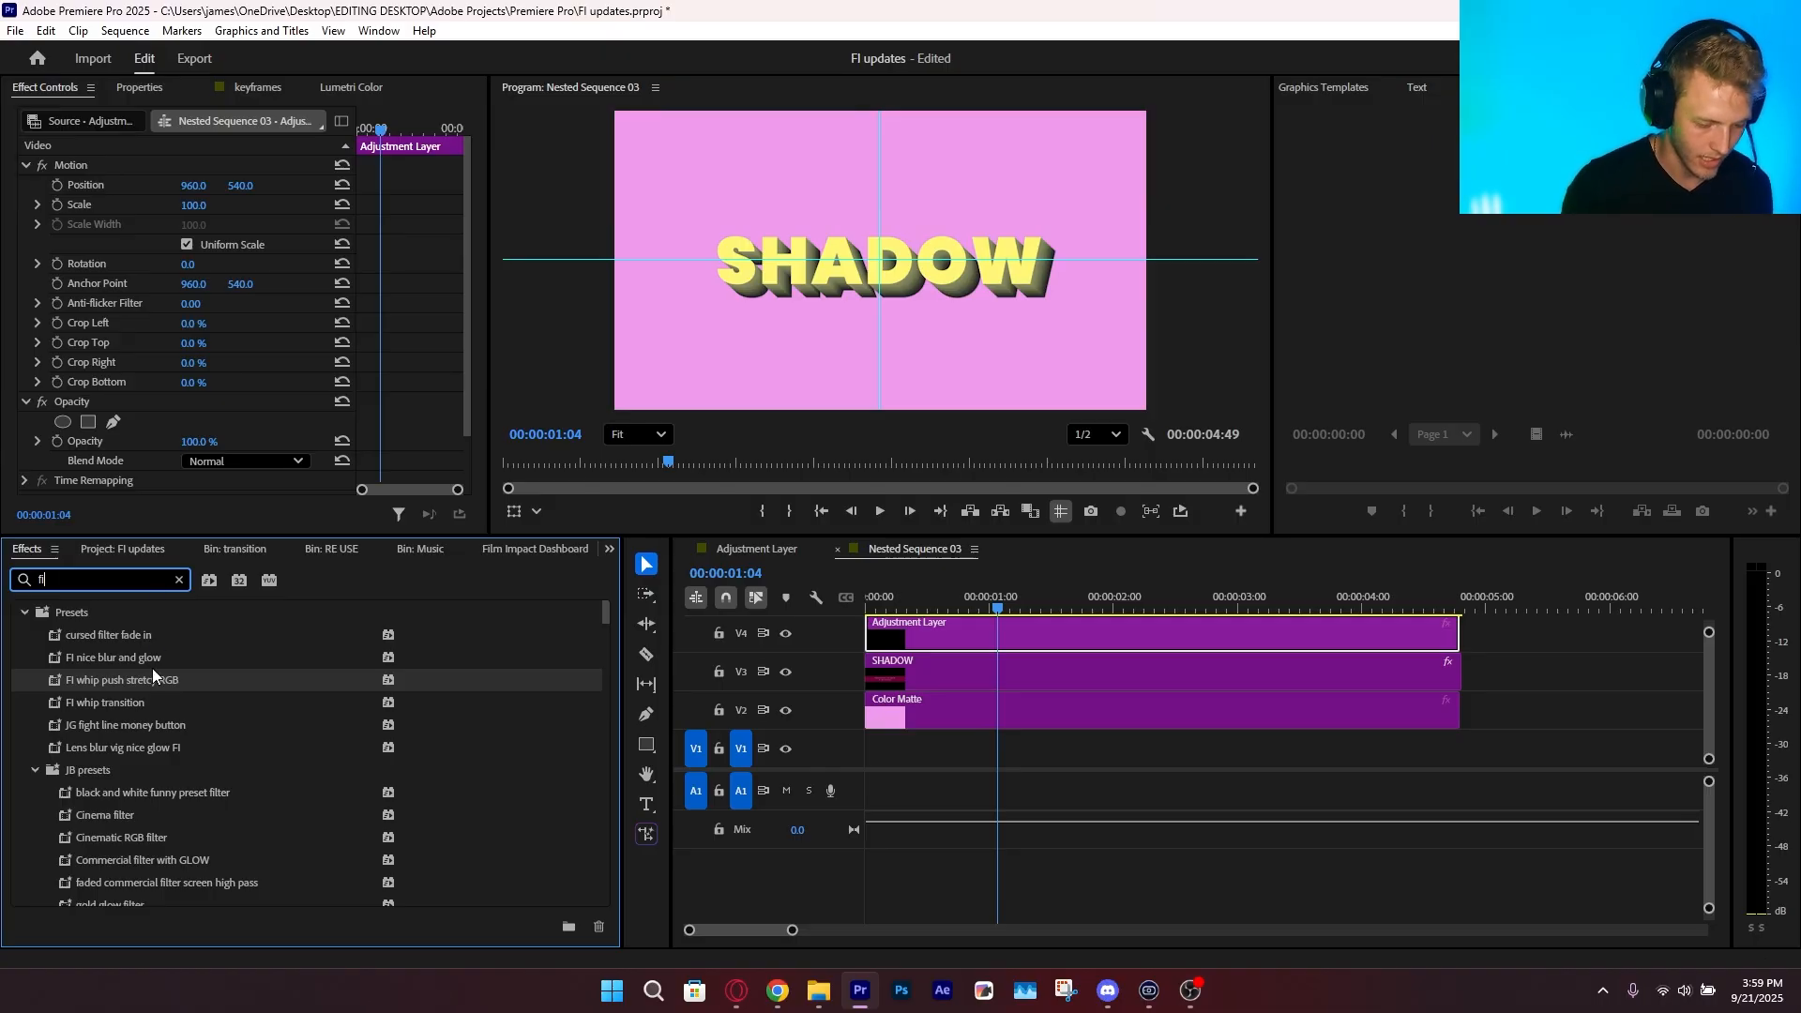
click(236, 667)
drag(210, 661, 1079, 628)
Apply Stroke FX to the SHADOW clip and set the stroke size to 17
scroll(64, 373, down, 2)
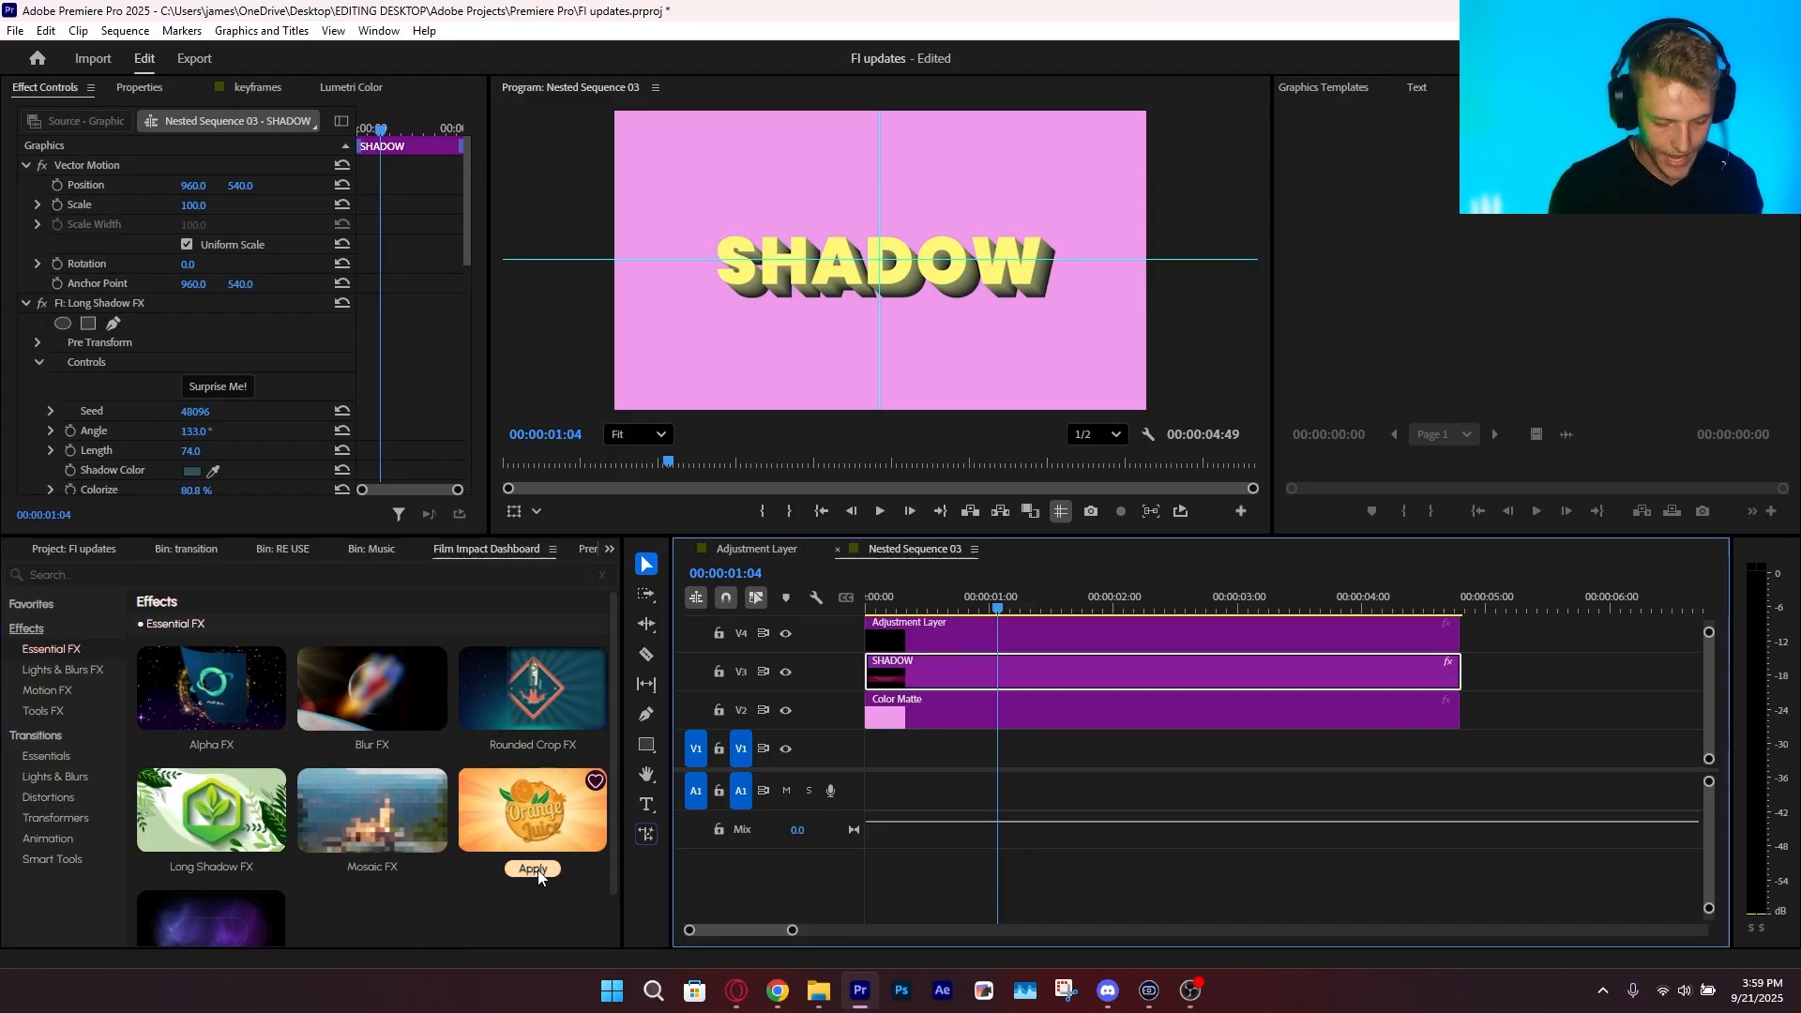
click(533, 870)
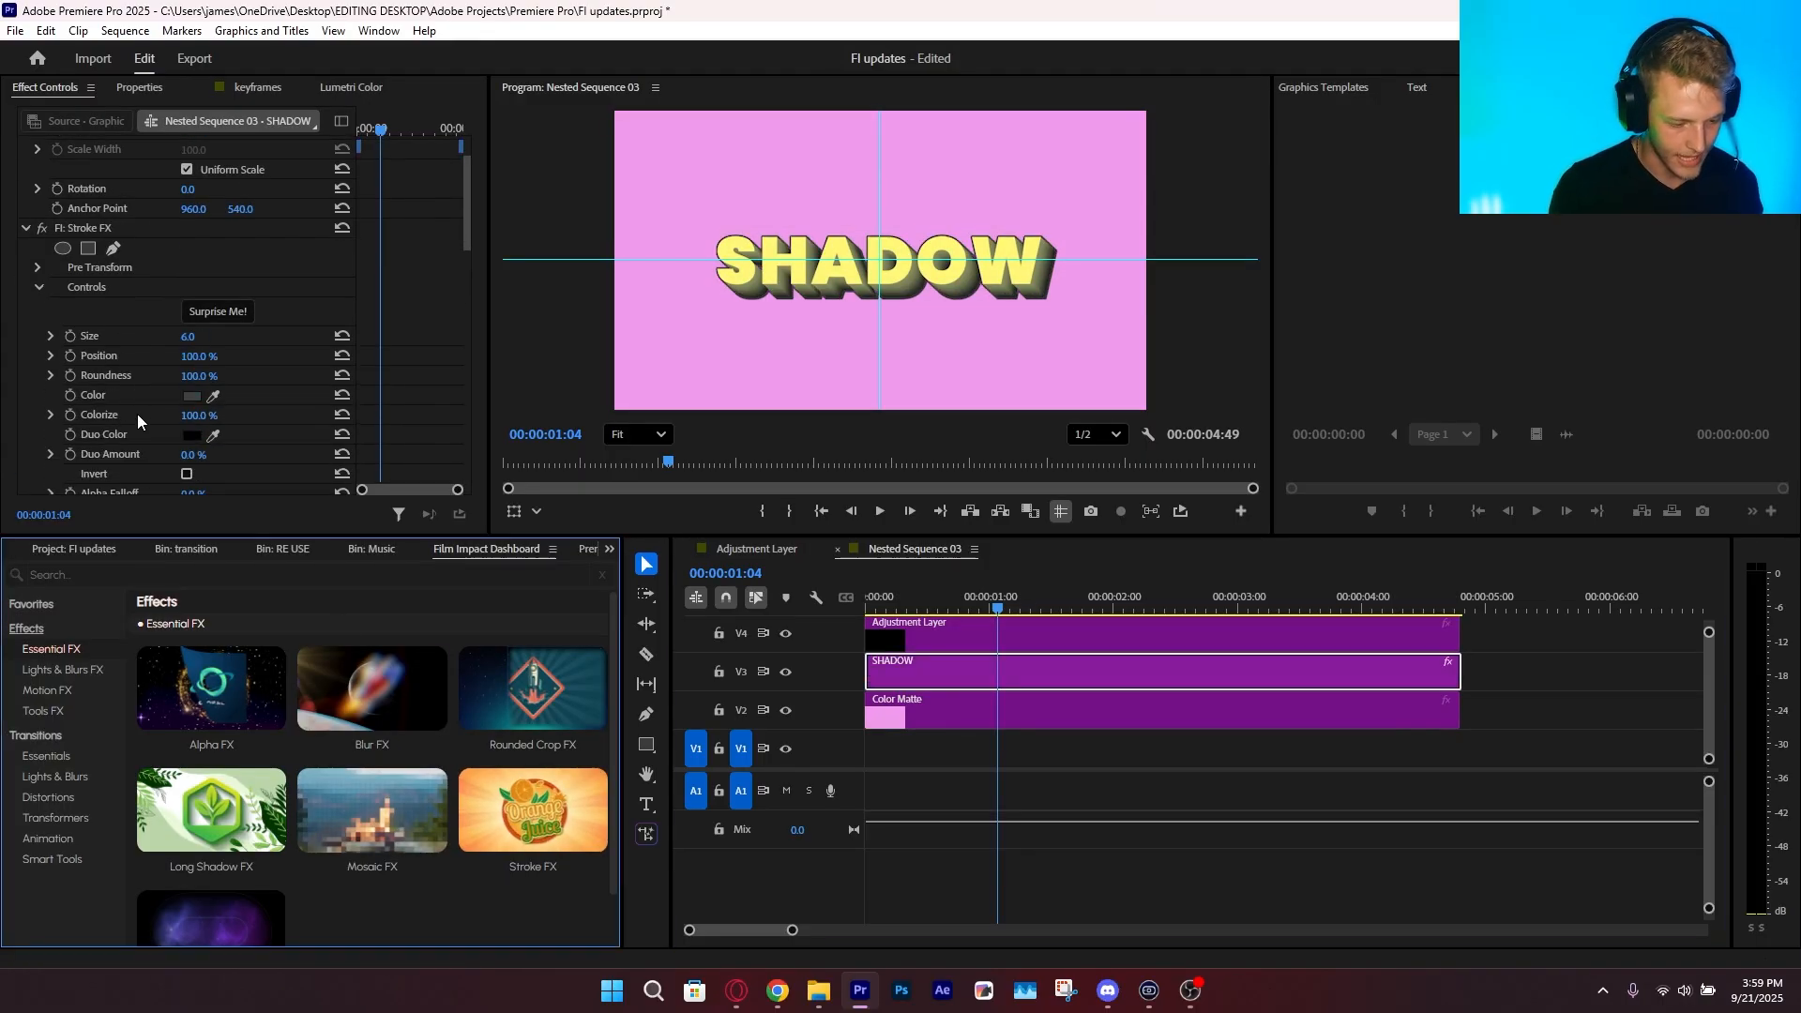
scroll(137, 414, down, 3)
click(177, 171)
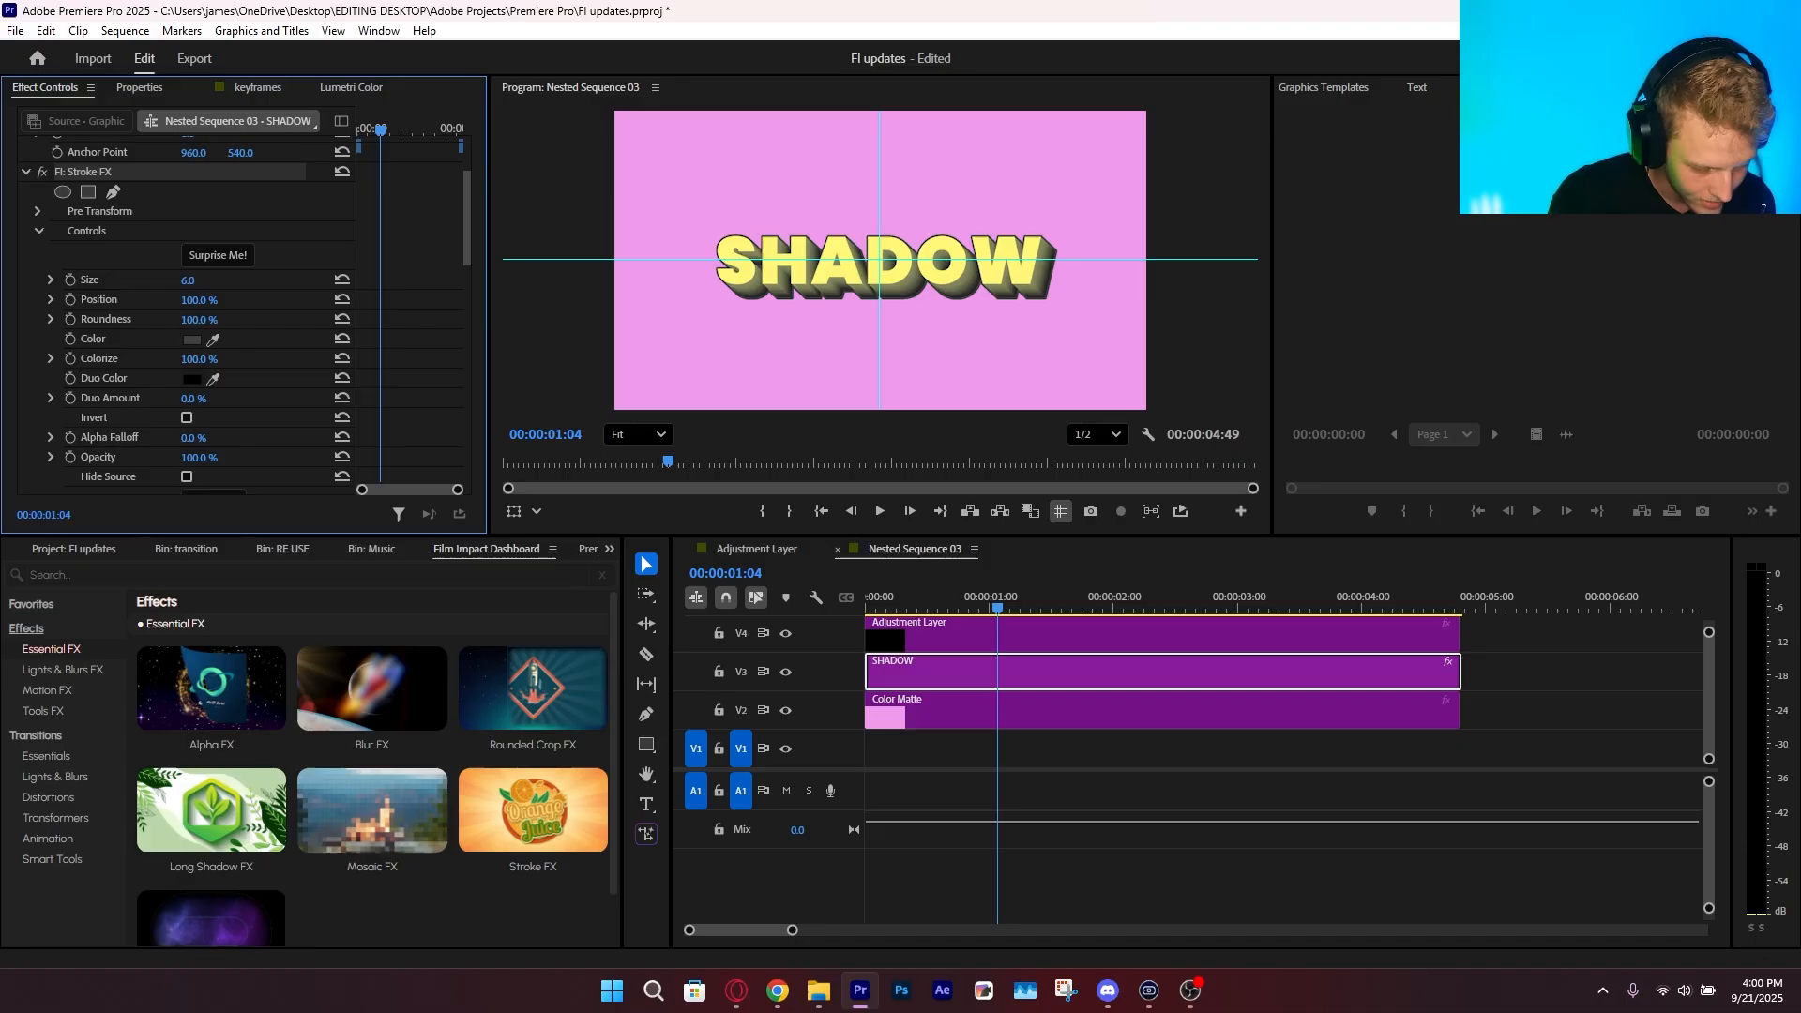
mouse_move(188, 280)
mouse_down()
mouse_move(246, 280)
mouse_move(198, 280)
mouse_up()
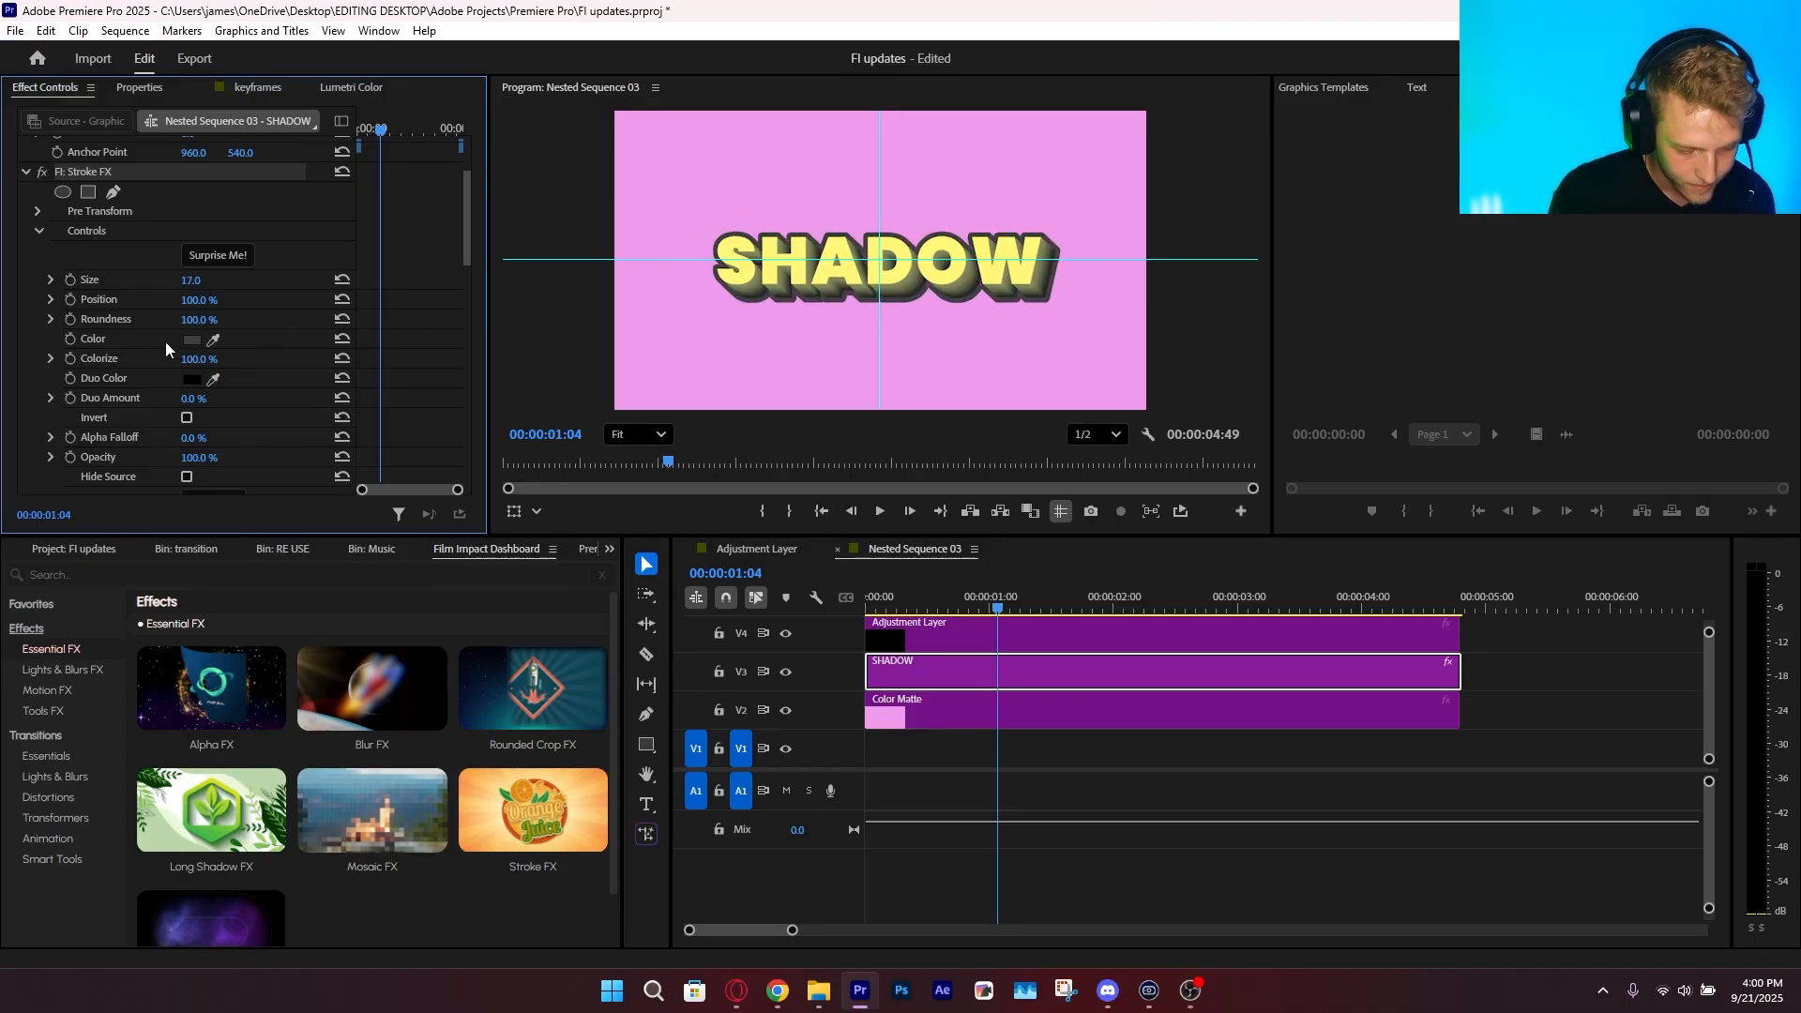
Change the Stroke FX color to pure red (FF0000)
click(191, 341)
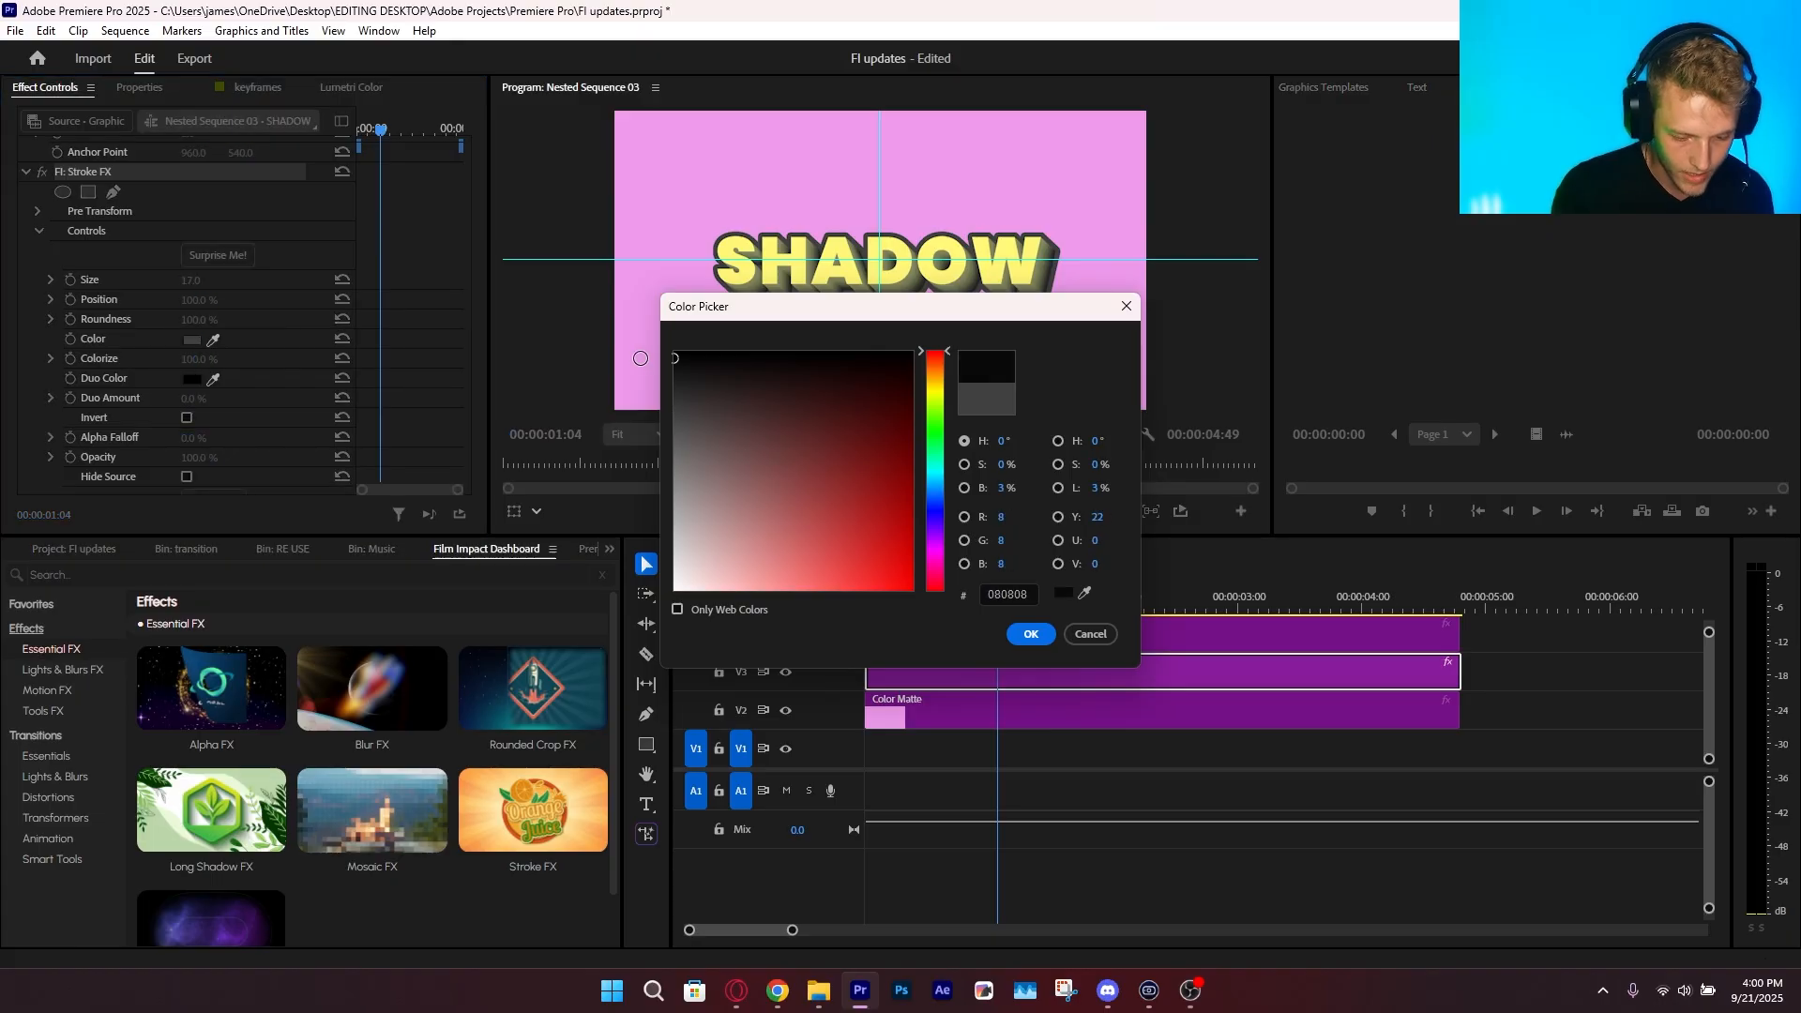
drag(679, 420, 616, 379)
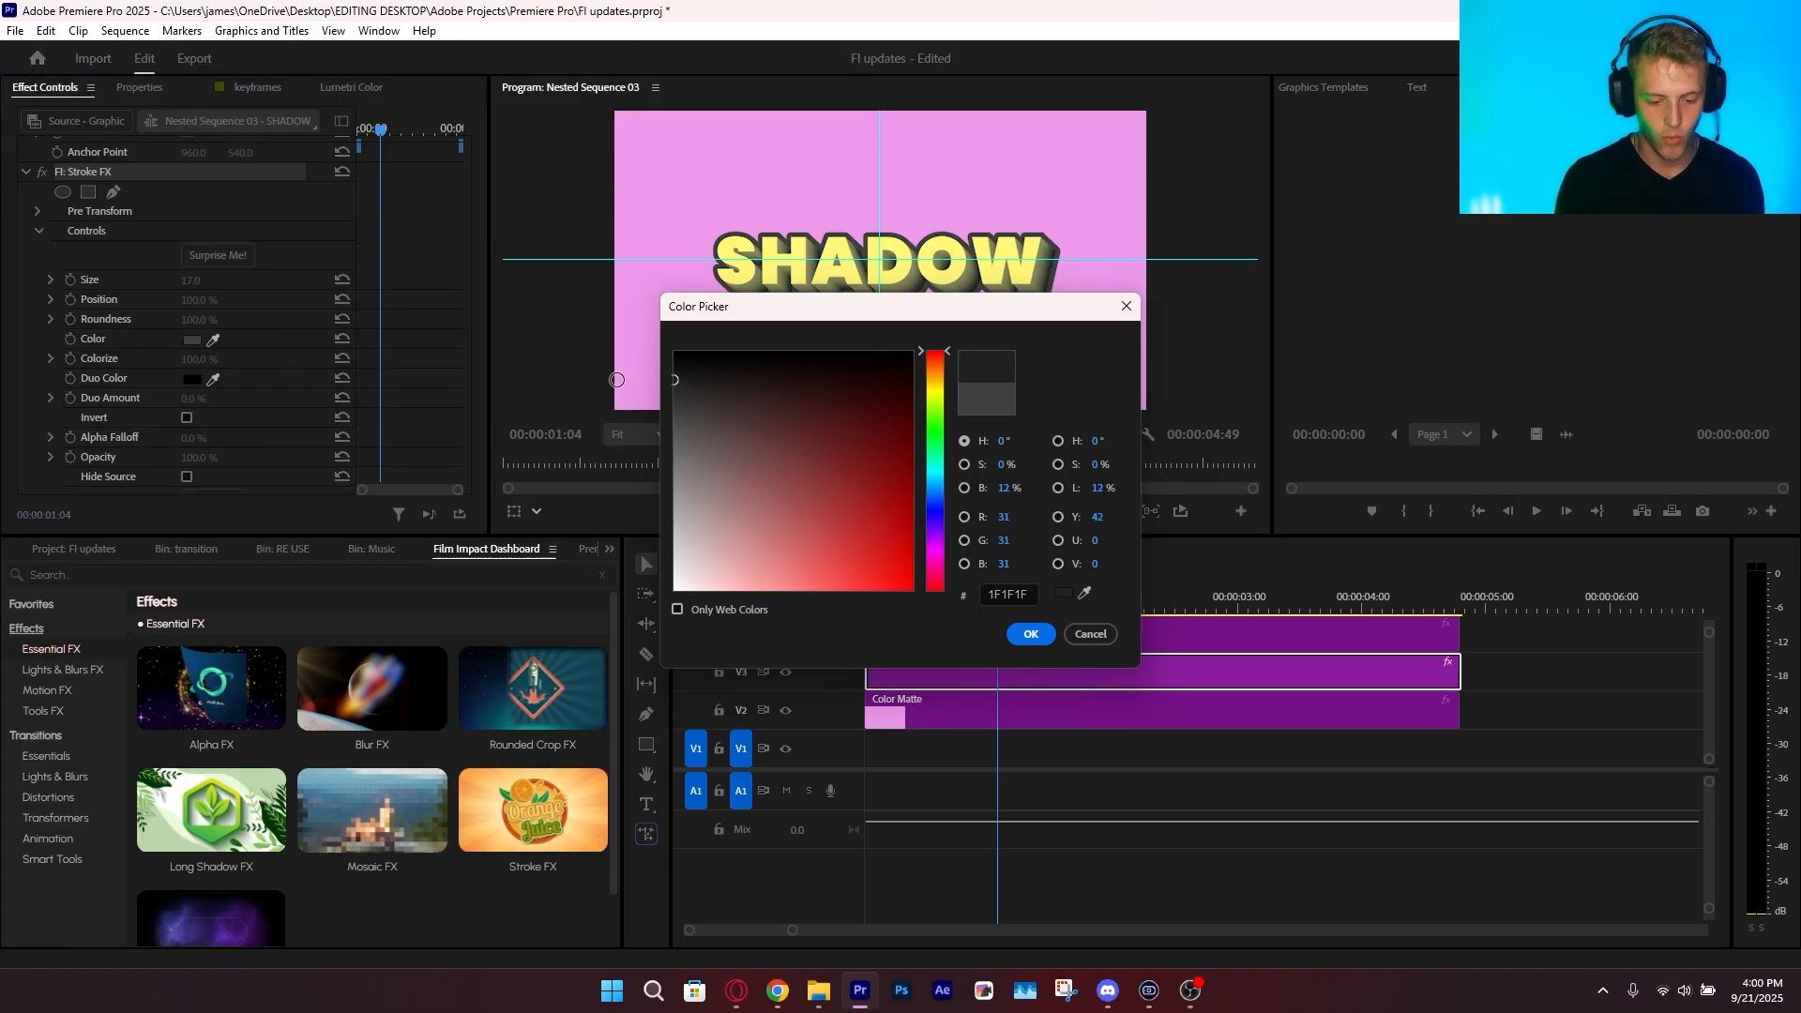
drag(930, 395, 927, 664)
drag(790, 452, 936, 655)
click(1031, 634)
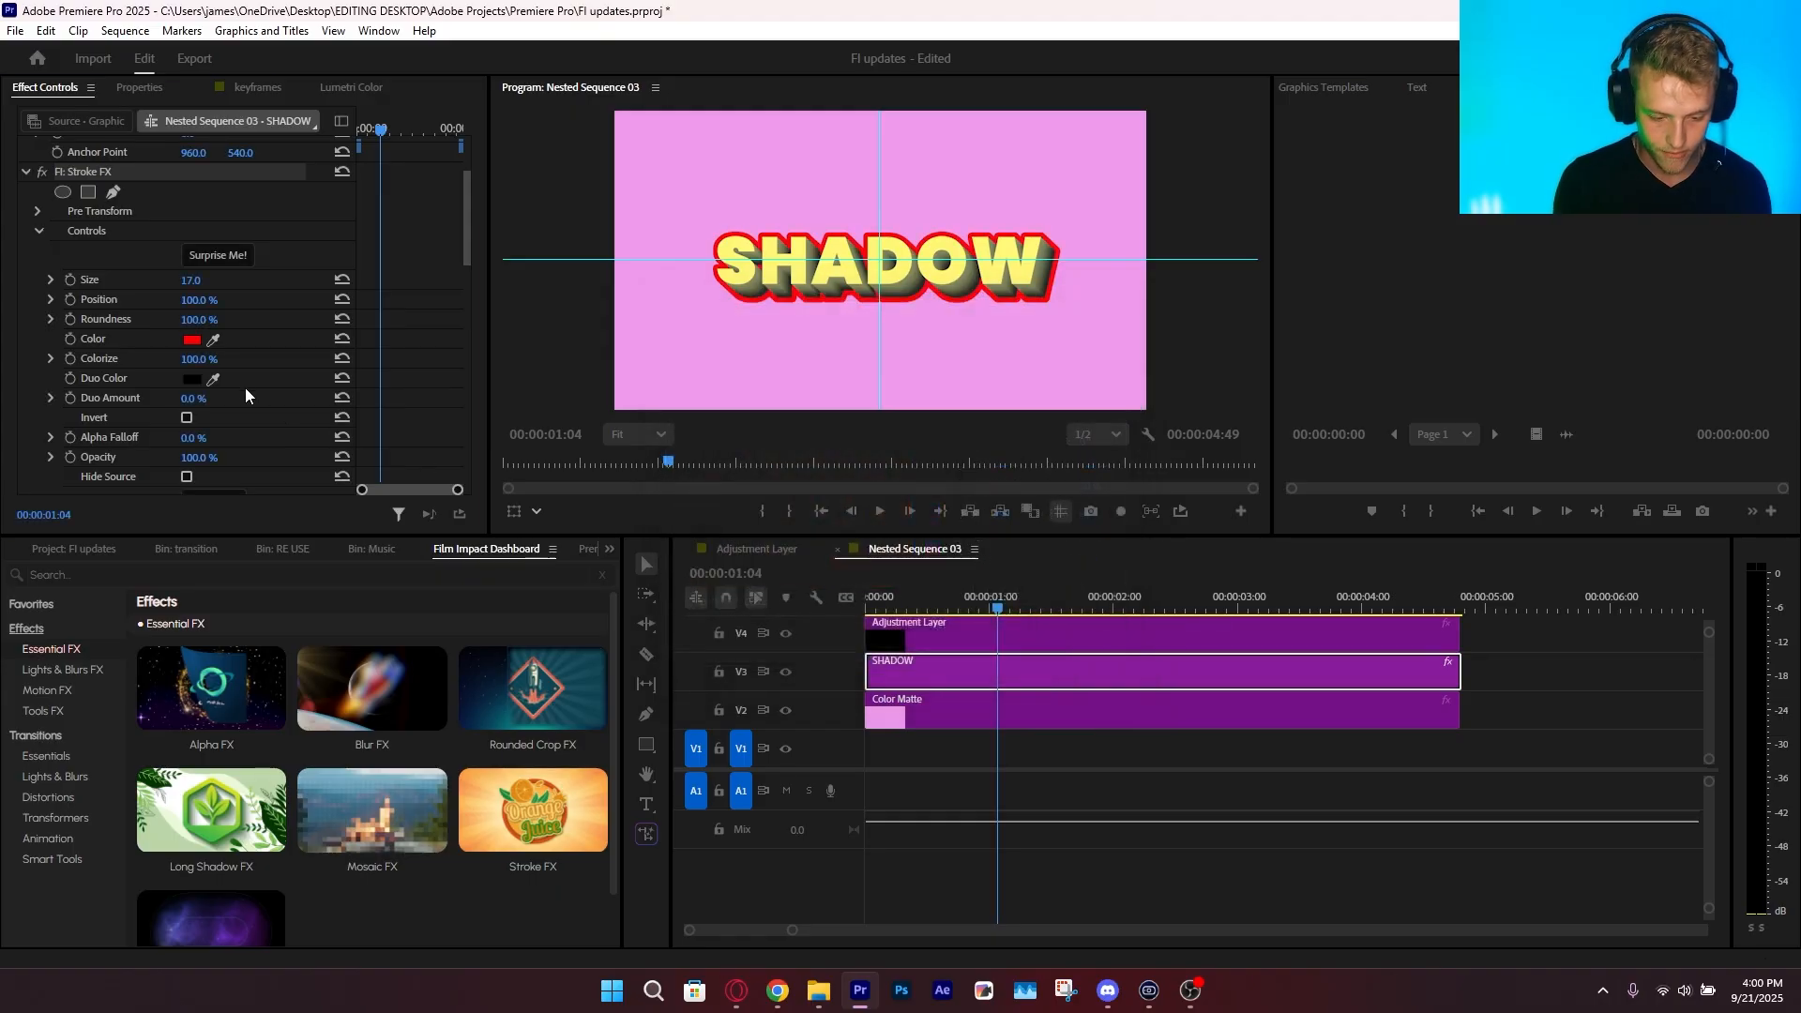
Recolor the stroke magenta with Duo Amount at 64% and Colorize at 53%, and save the project
click(191, 339)
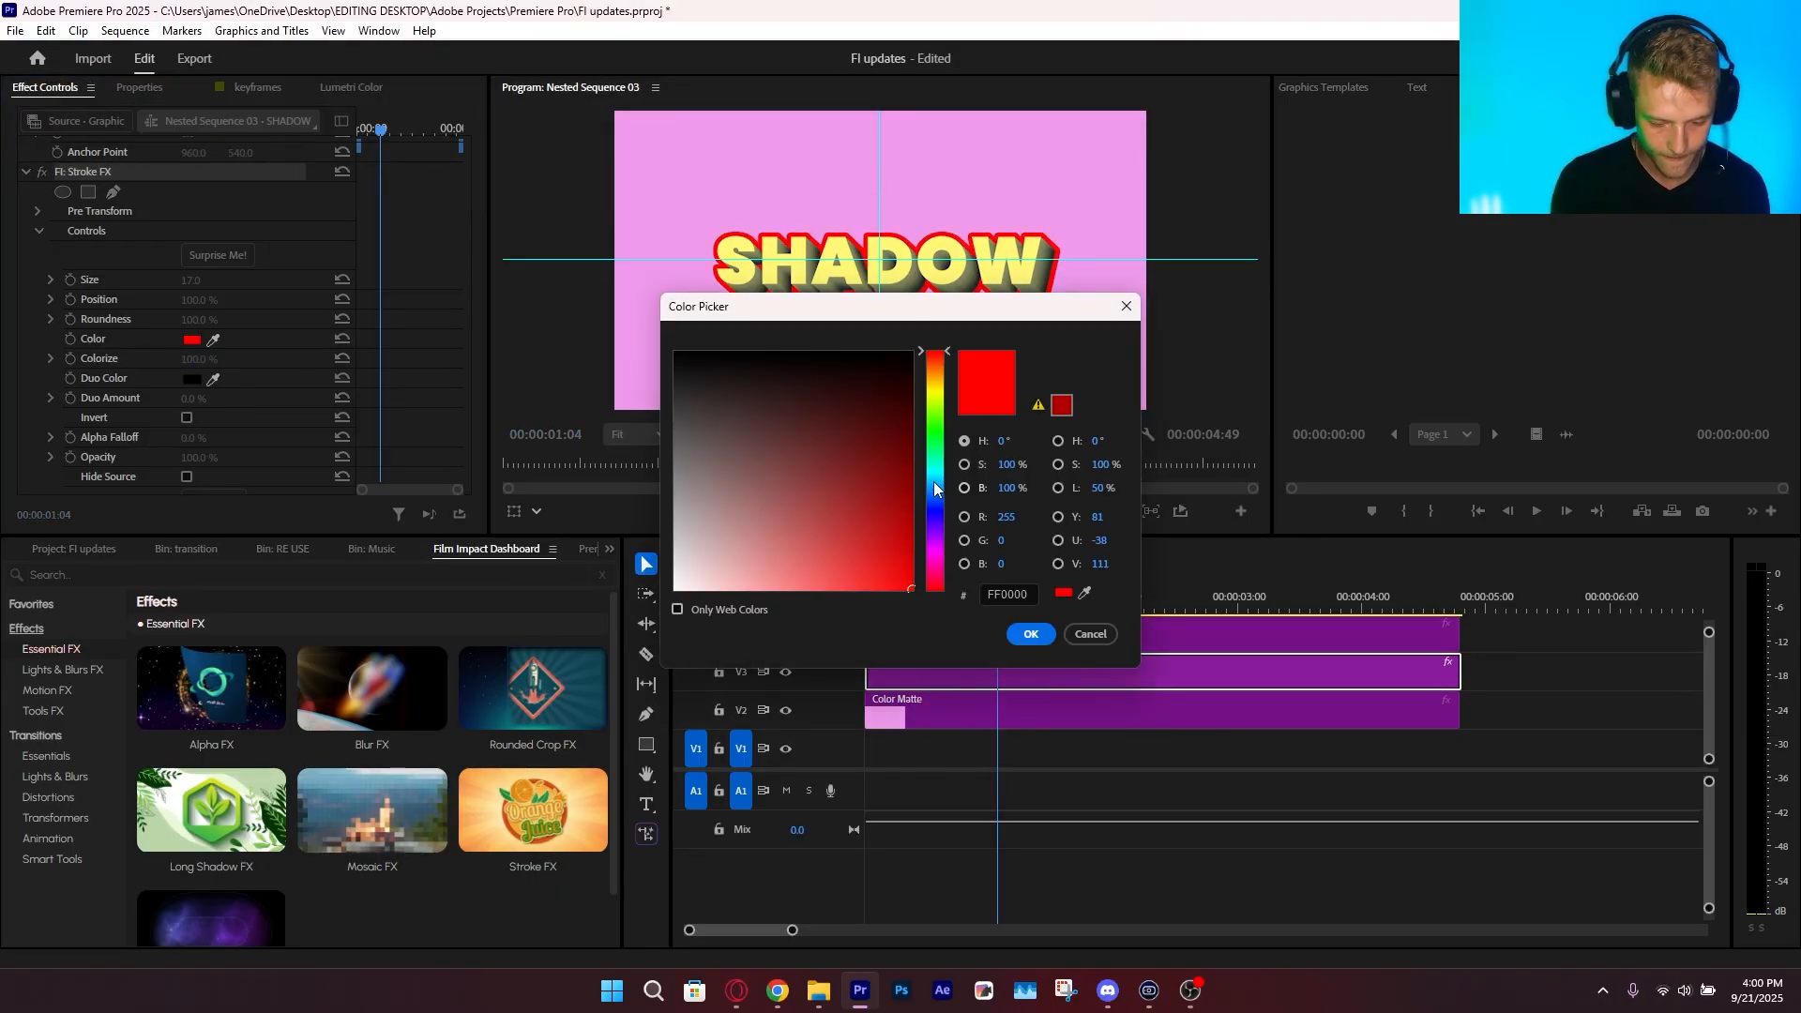
mouse_move(936, 573)
mouse_down()
mouse_move(950, 546)
mouse_move(937, 561)
mouse_up()
click(1031, 634)
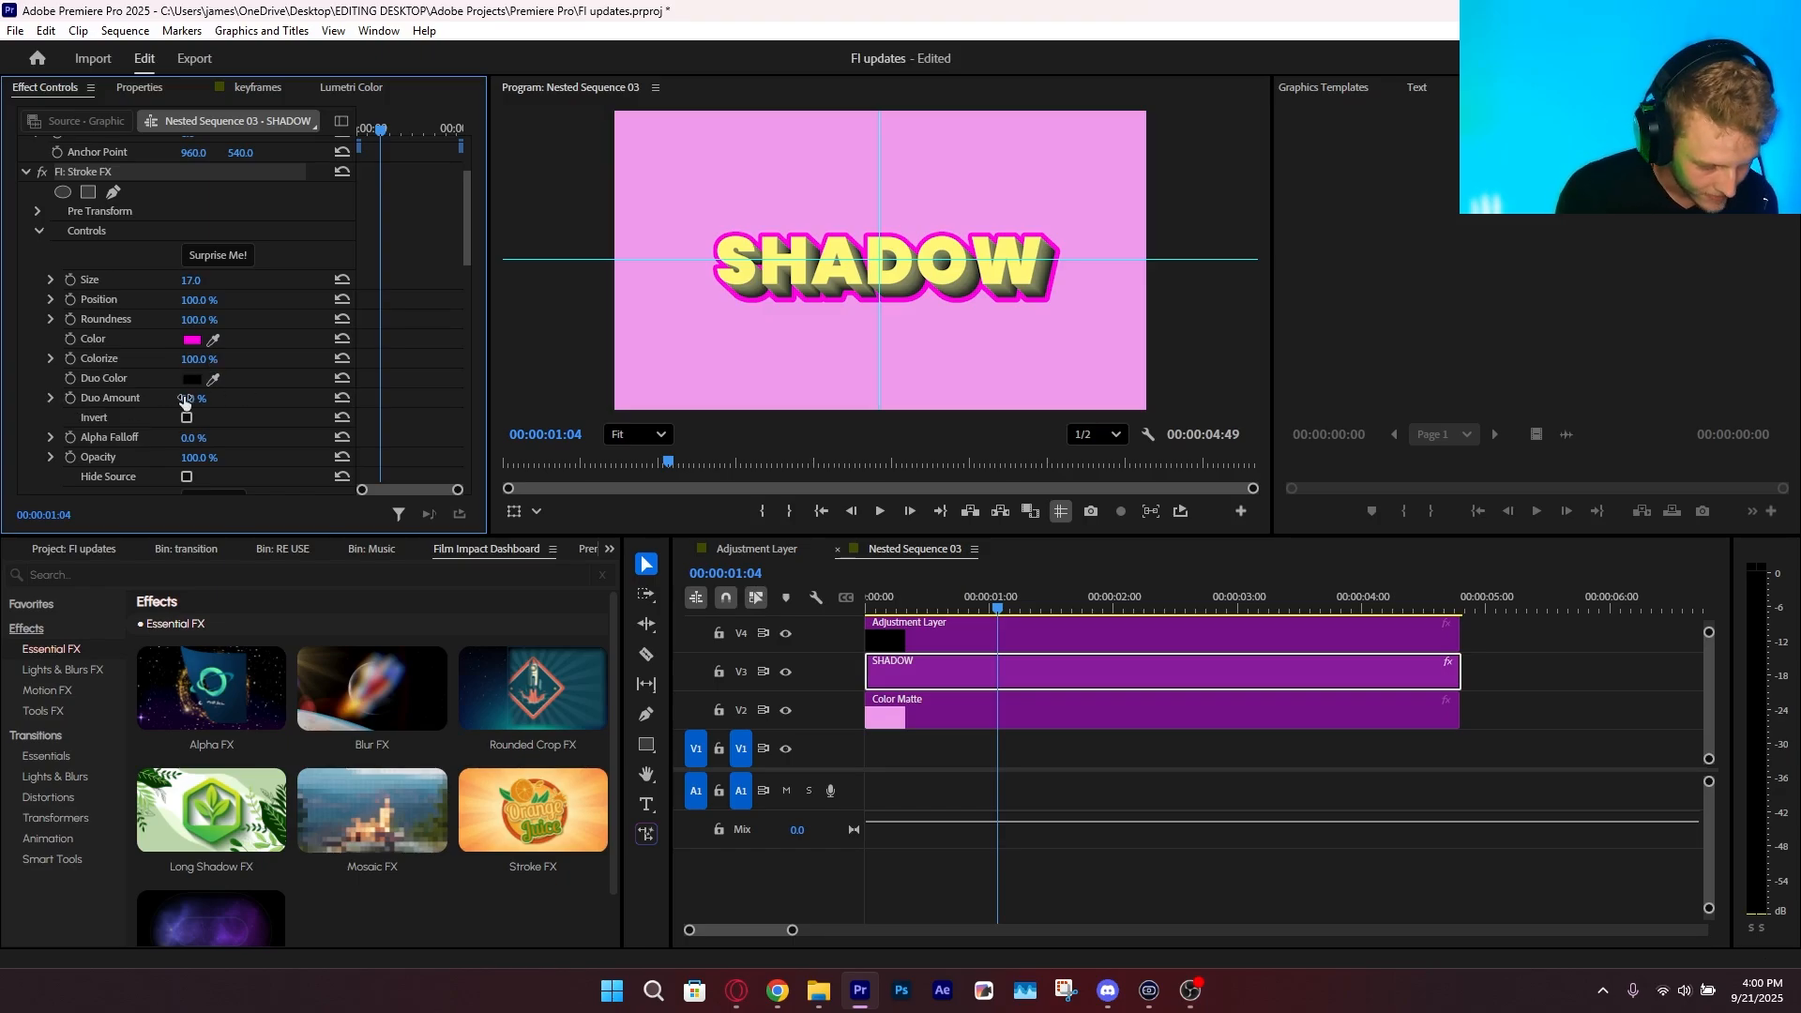
mouse_move(194, 399)
mouse_down()
mouse_move(267, 399)
mouse_move(152, 360)
mouse_up()
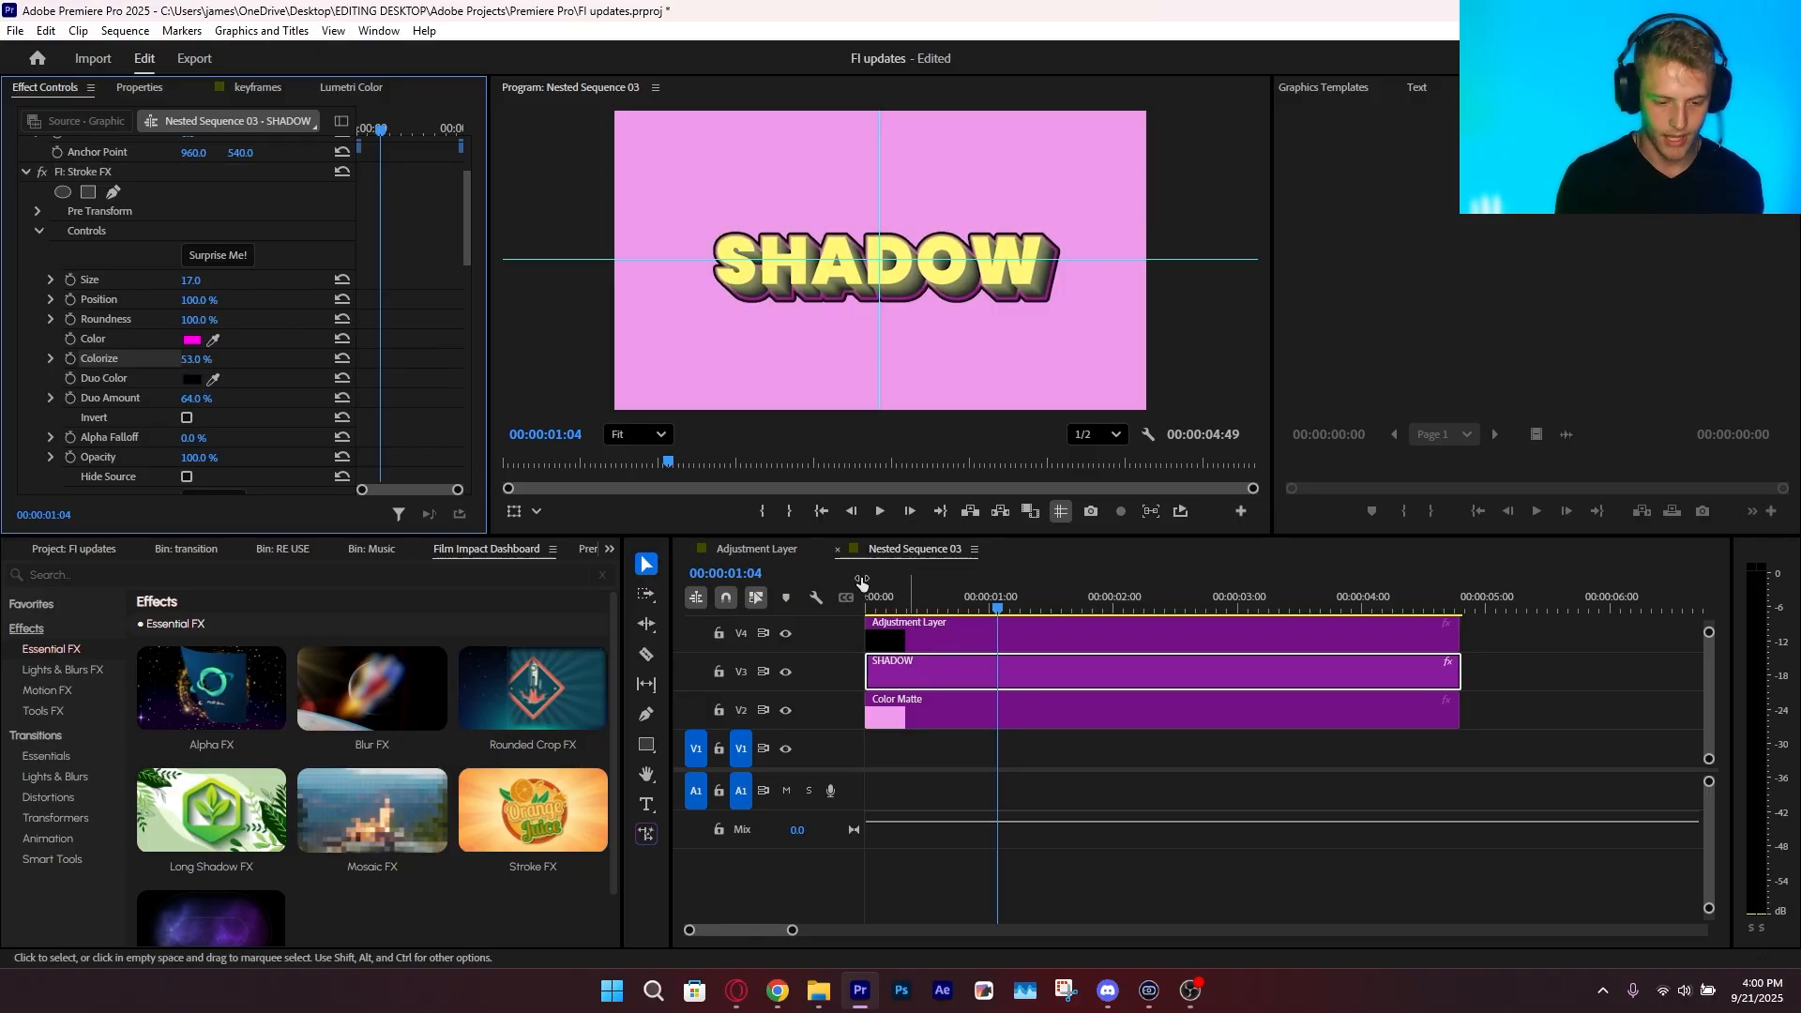
key(ctrl+s)
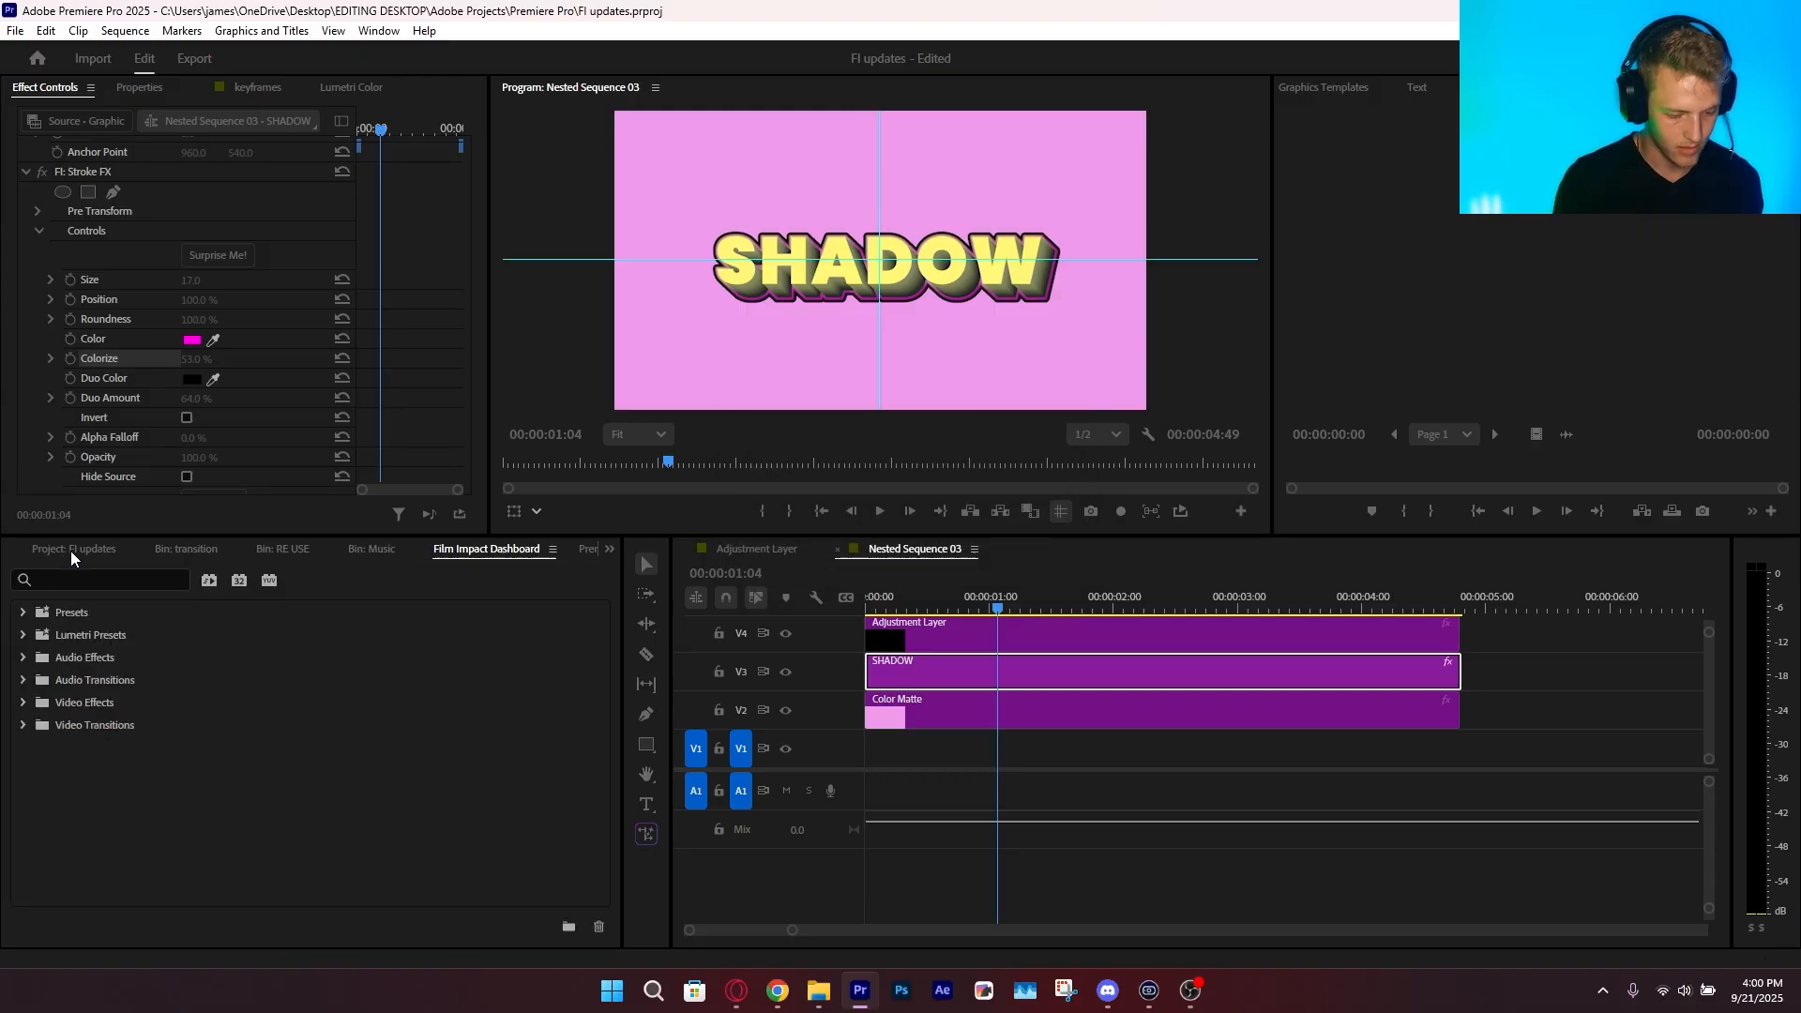
Apply Echo Glow FX to the SHADOW clip and set its Steps to 30
click(532, 747)
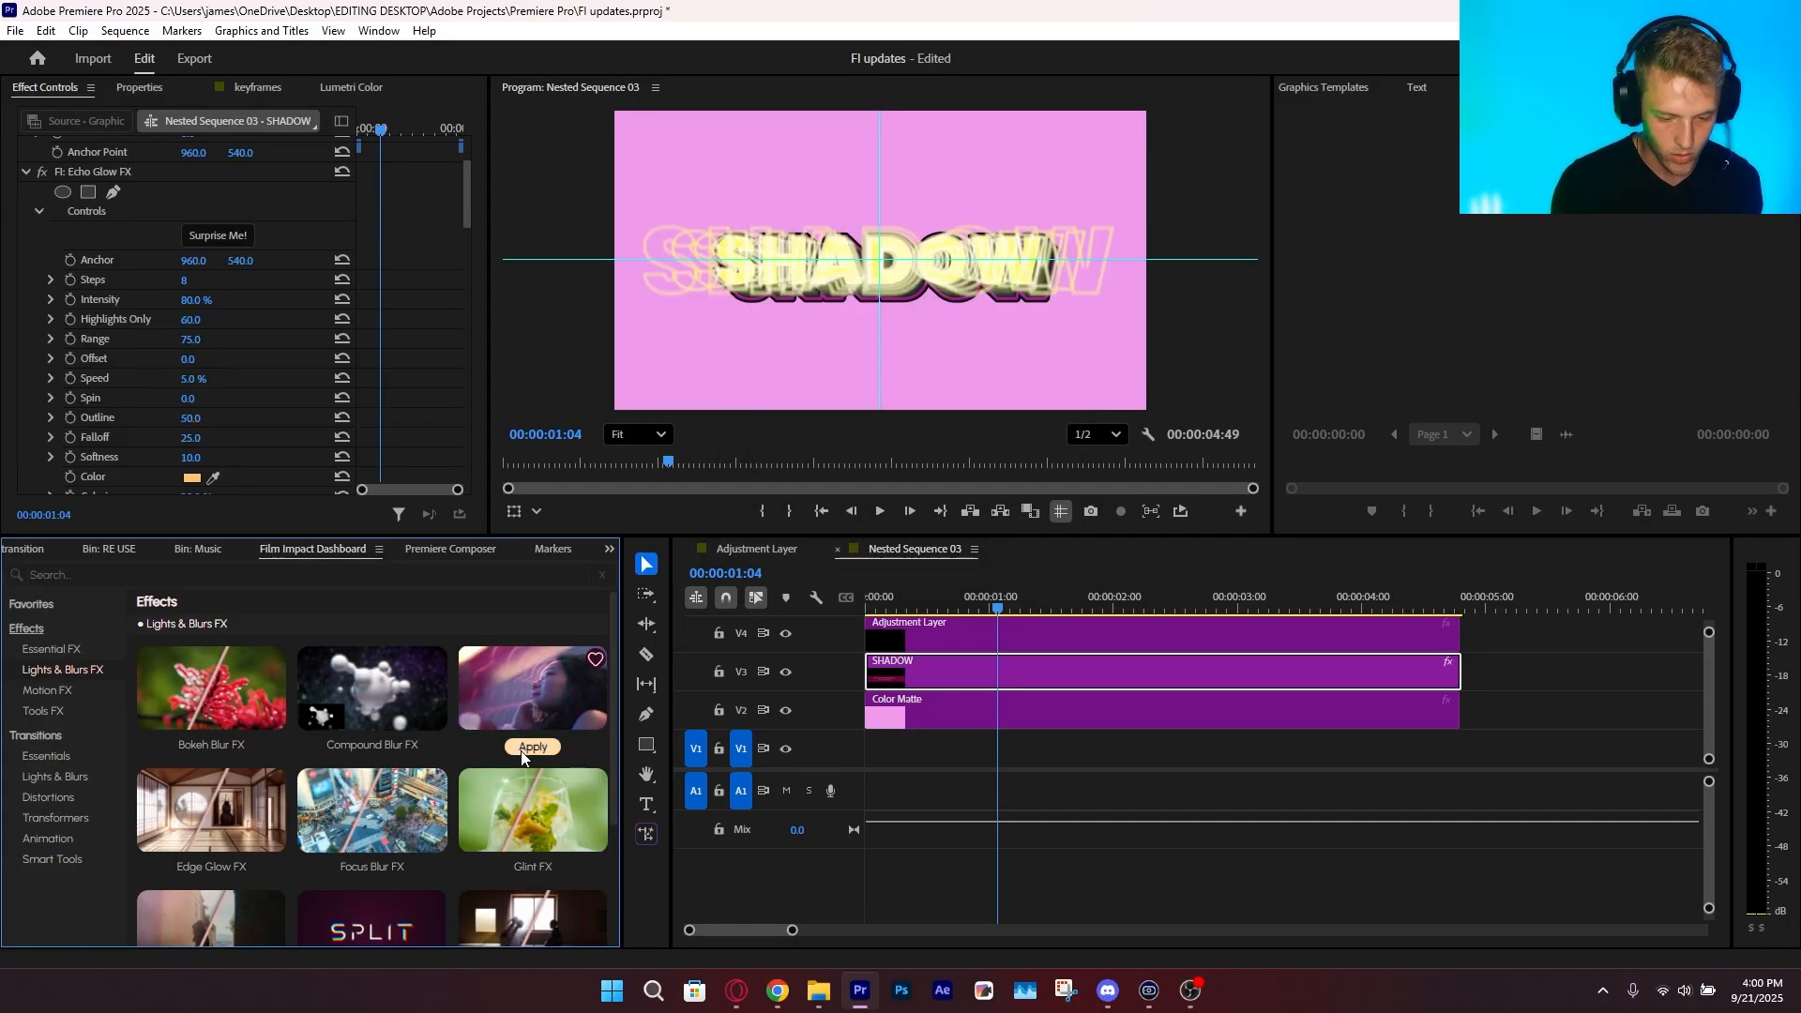
scroll(169, 424, down, 3)
scroll(165, 427, up, 3)
click(136, 302)
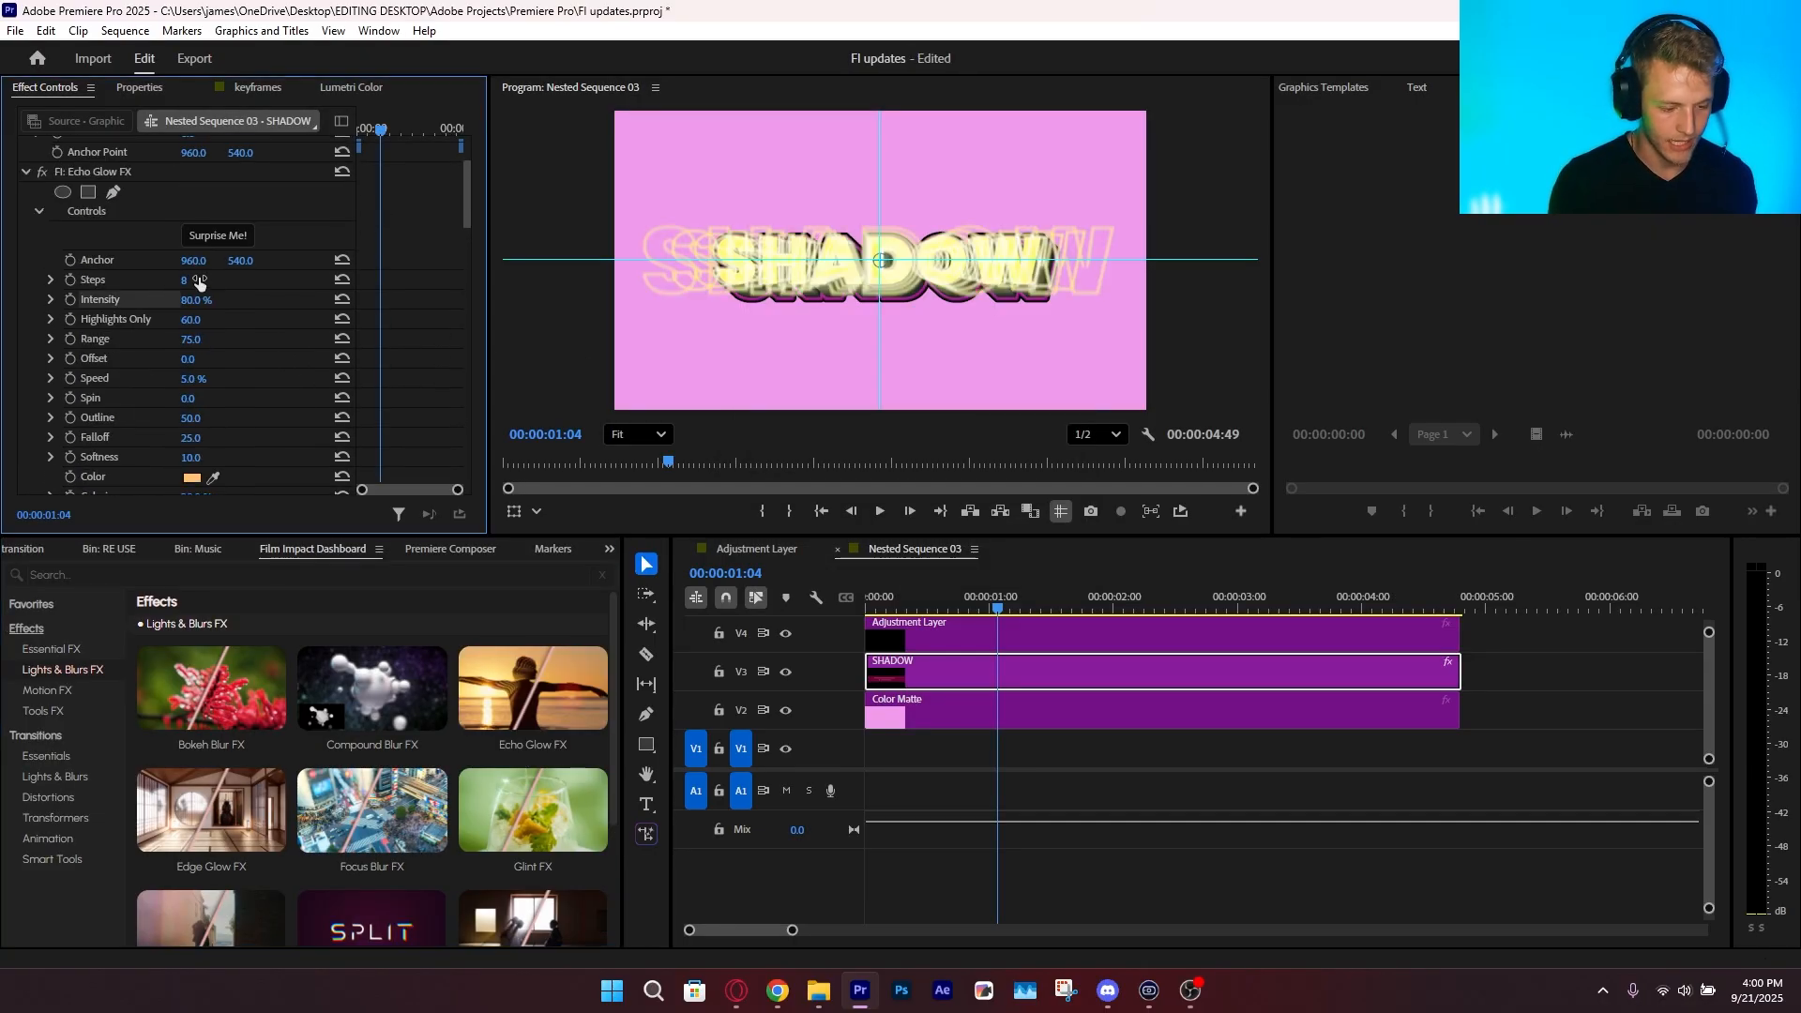
drag(200, 281, 257, 256)
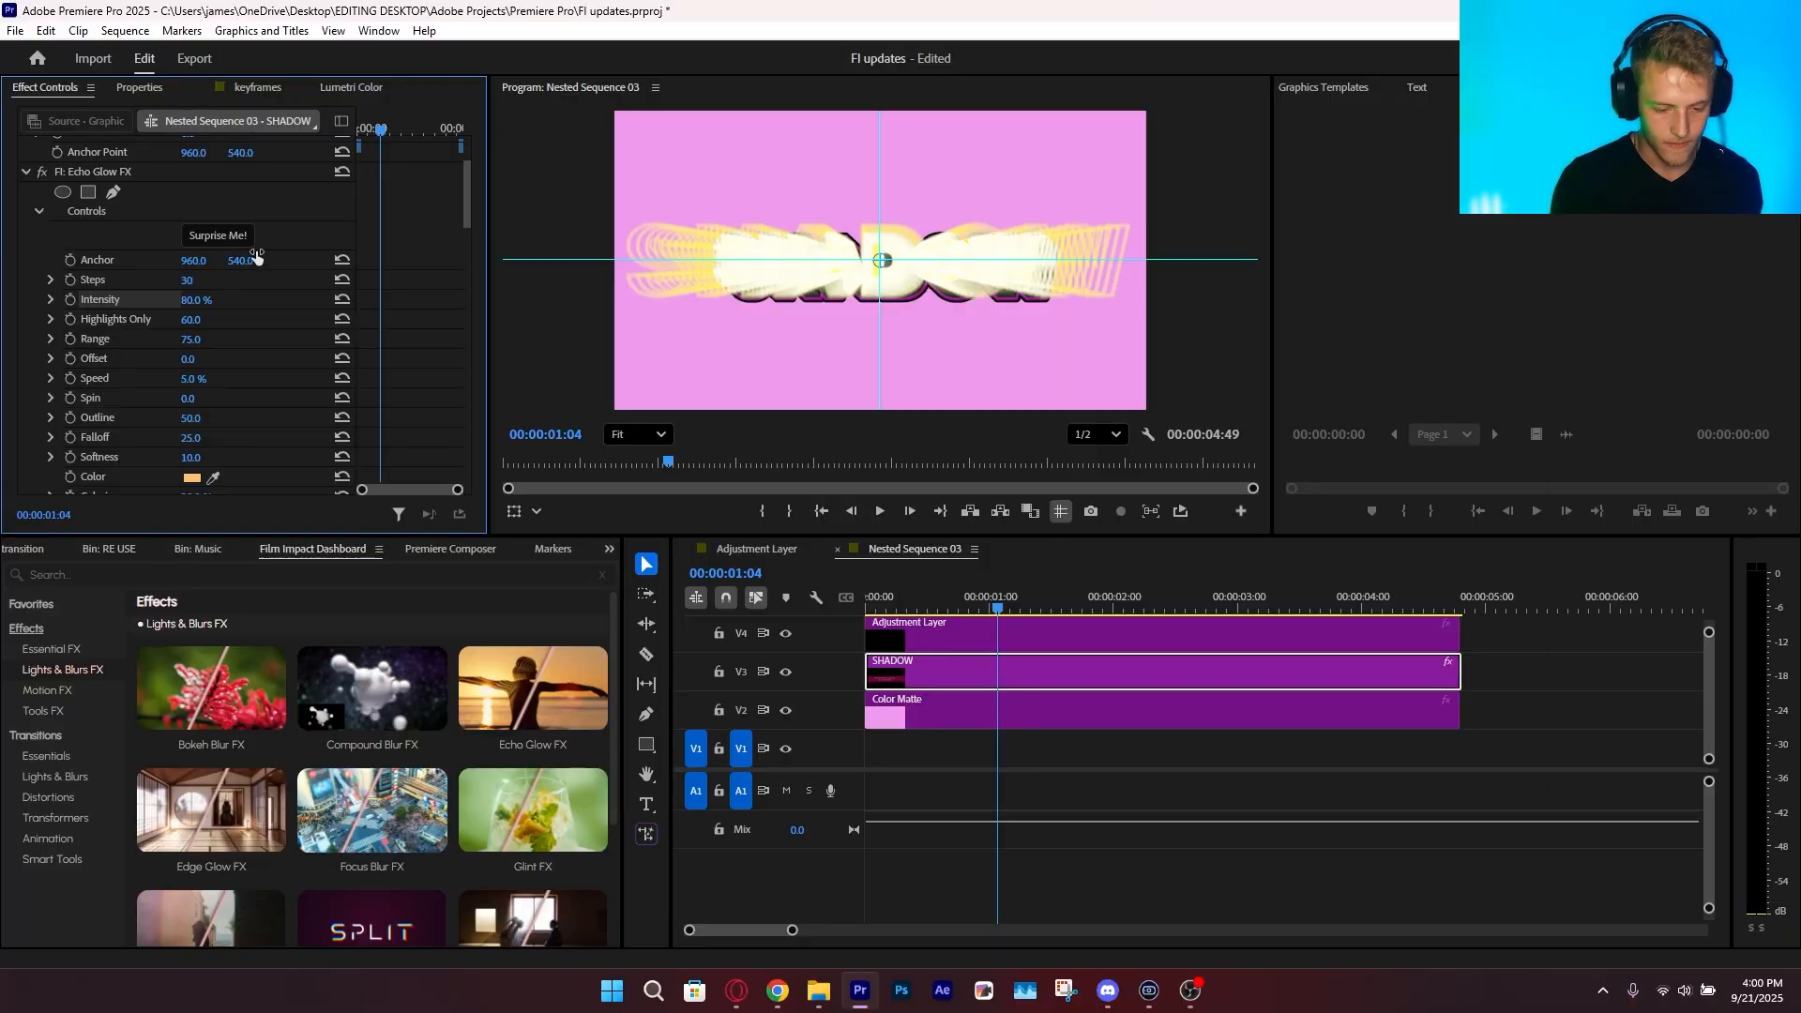
Try several random Echo Glow looks with Surprise Me and remove the effect from the SHADOW clip
click(213, 234)
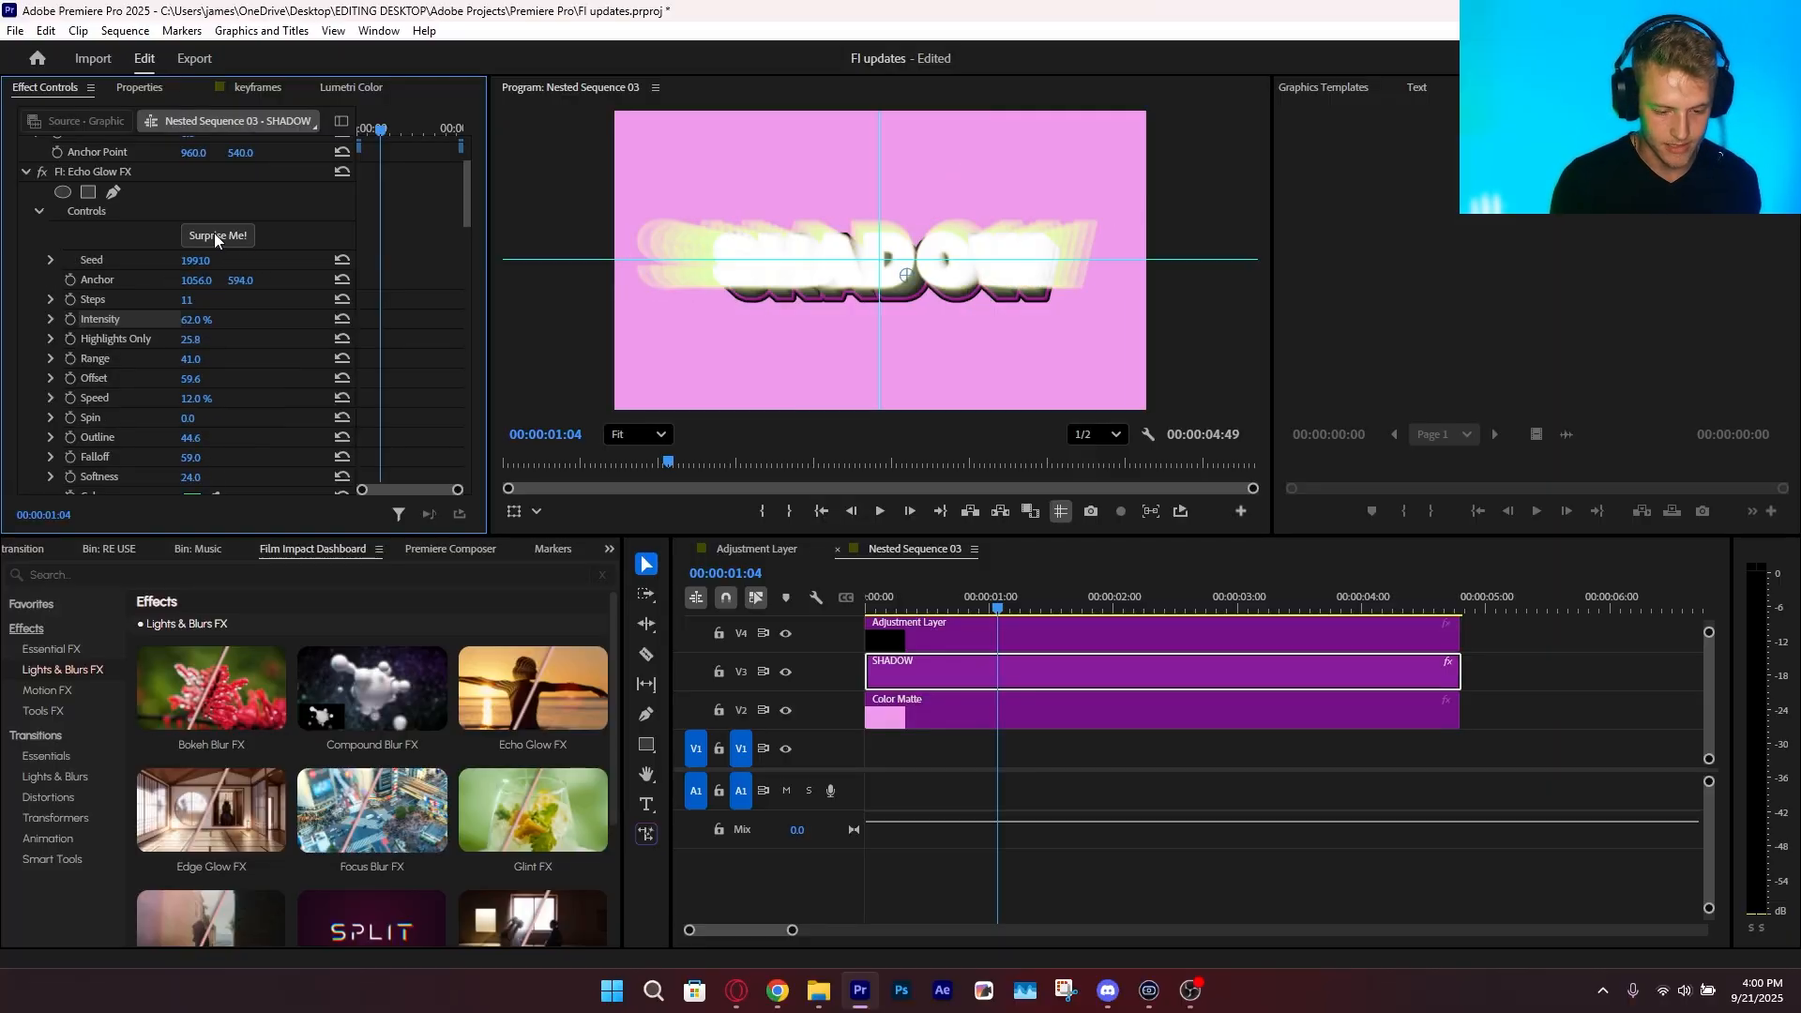
click(214, 234)
click(218, 238)
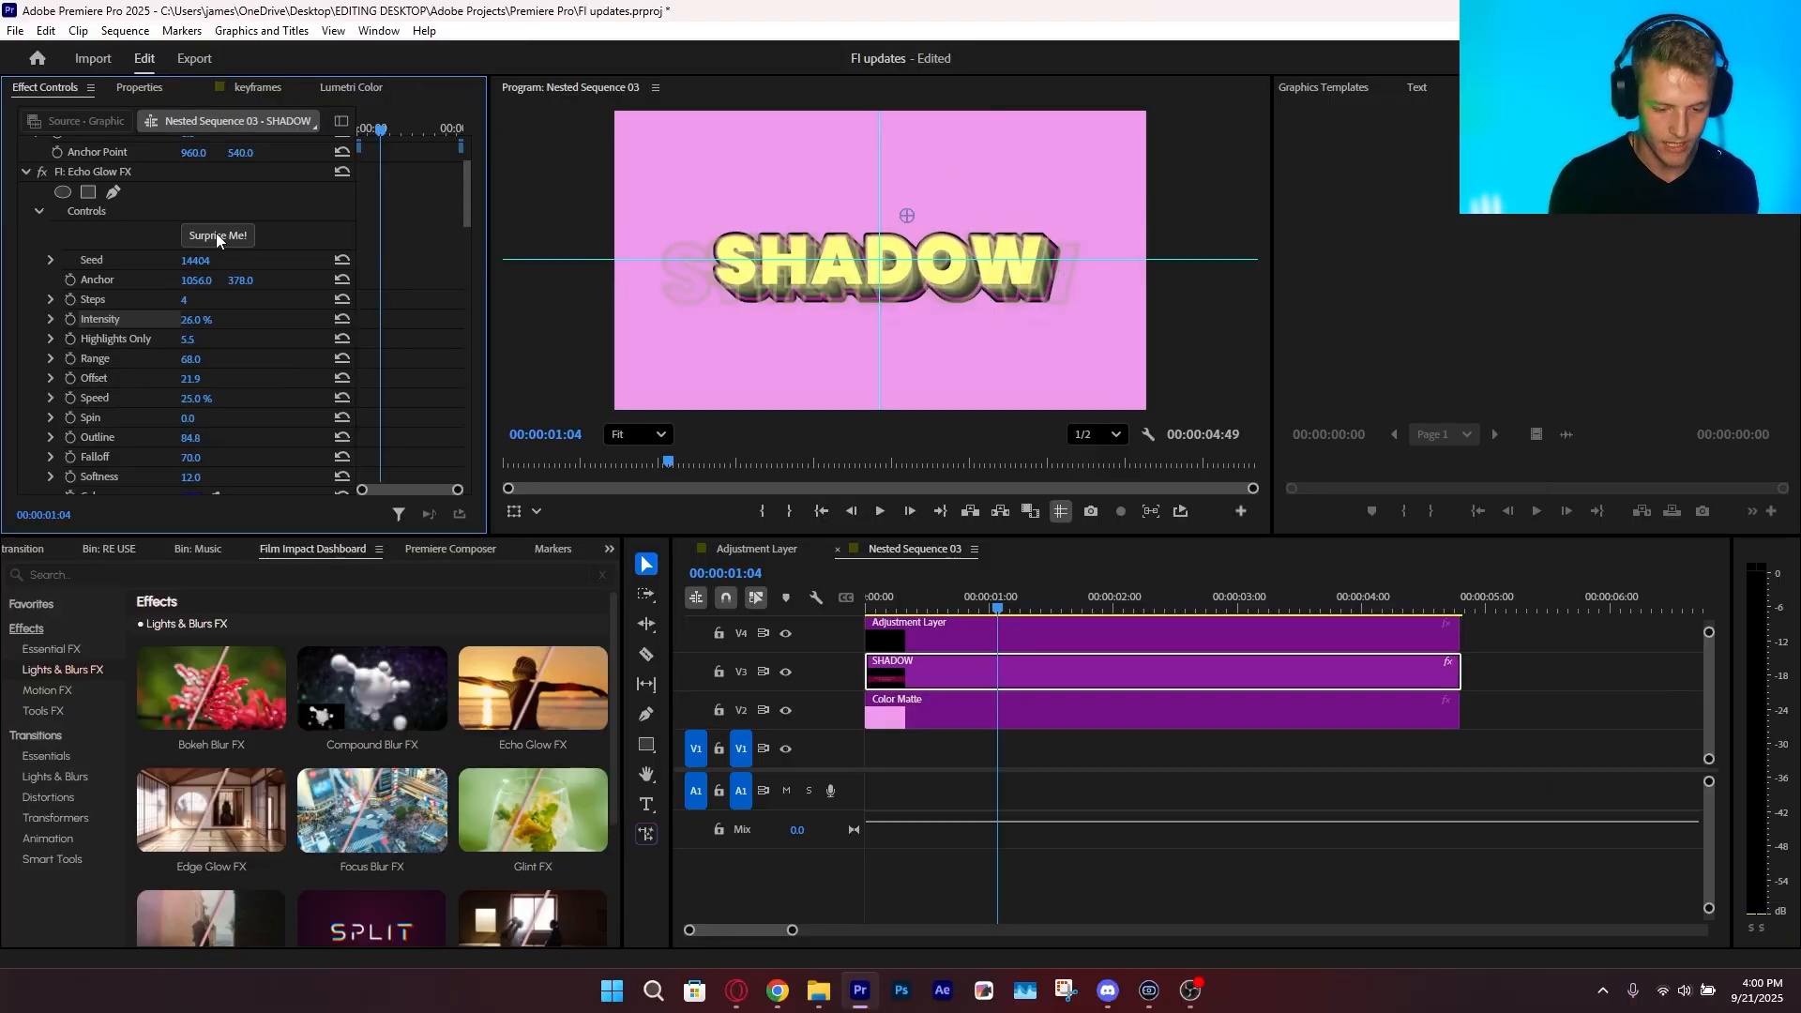
click(143, 174)
key(Delete)
Apply Edge Glow FX to the SHADOW clip
scroll(195, 690, down, 2)
click(192, 690)
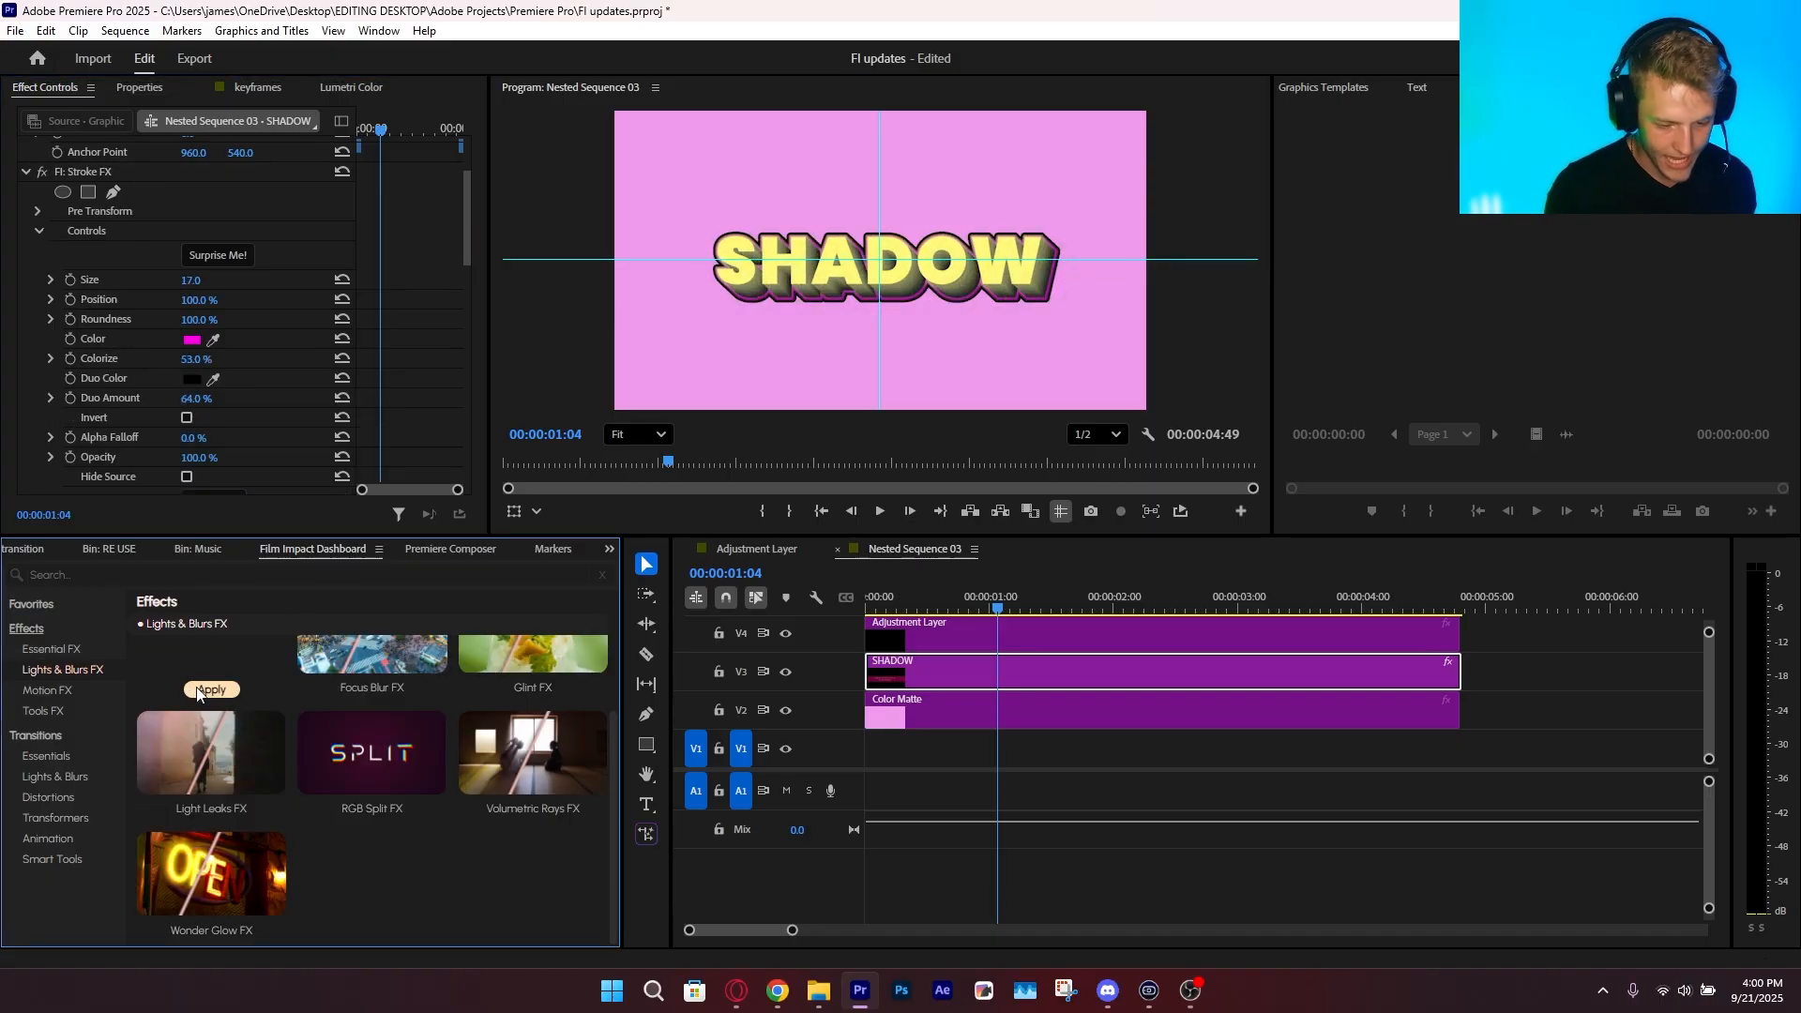
scroll(66, 362, down, 2)
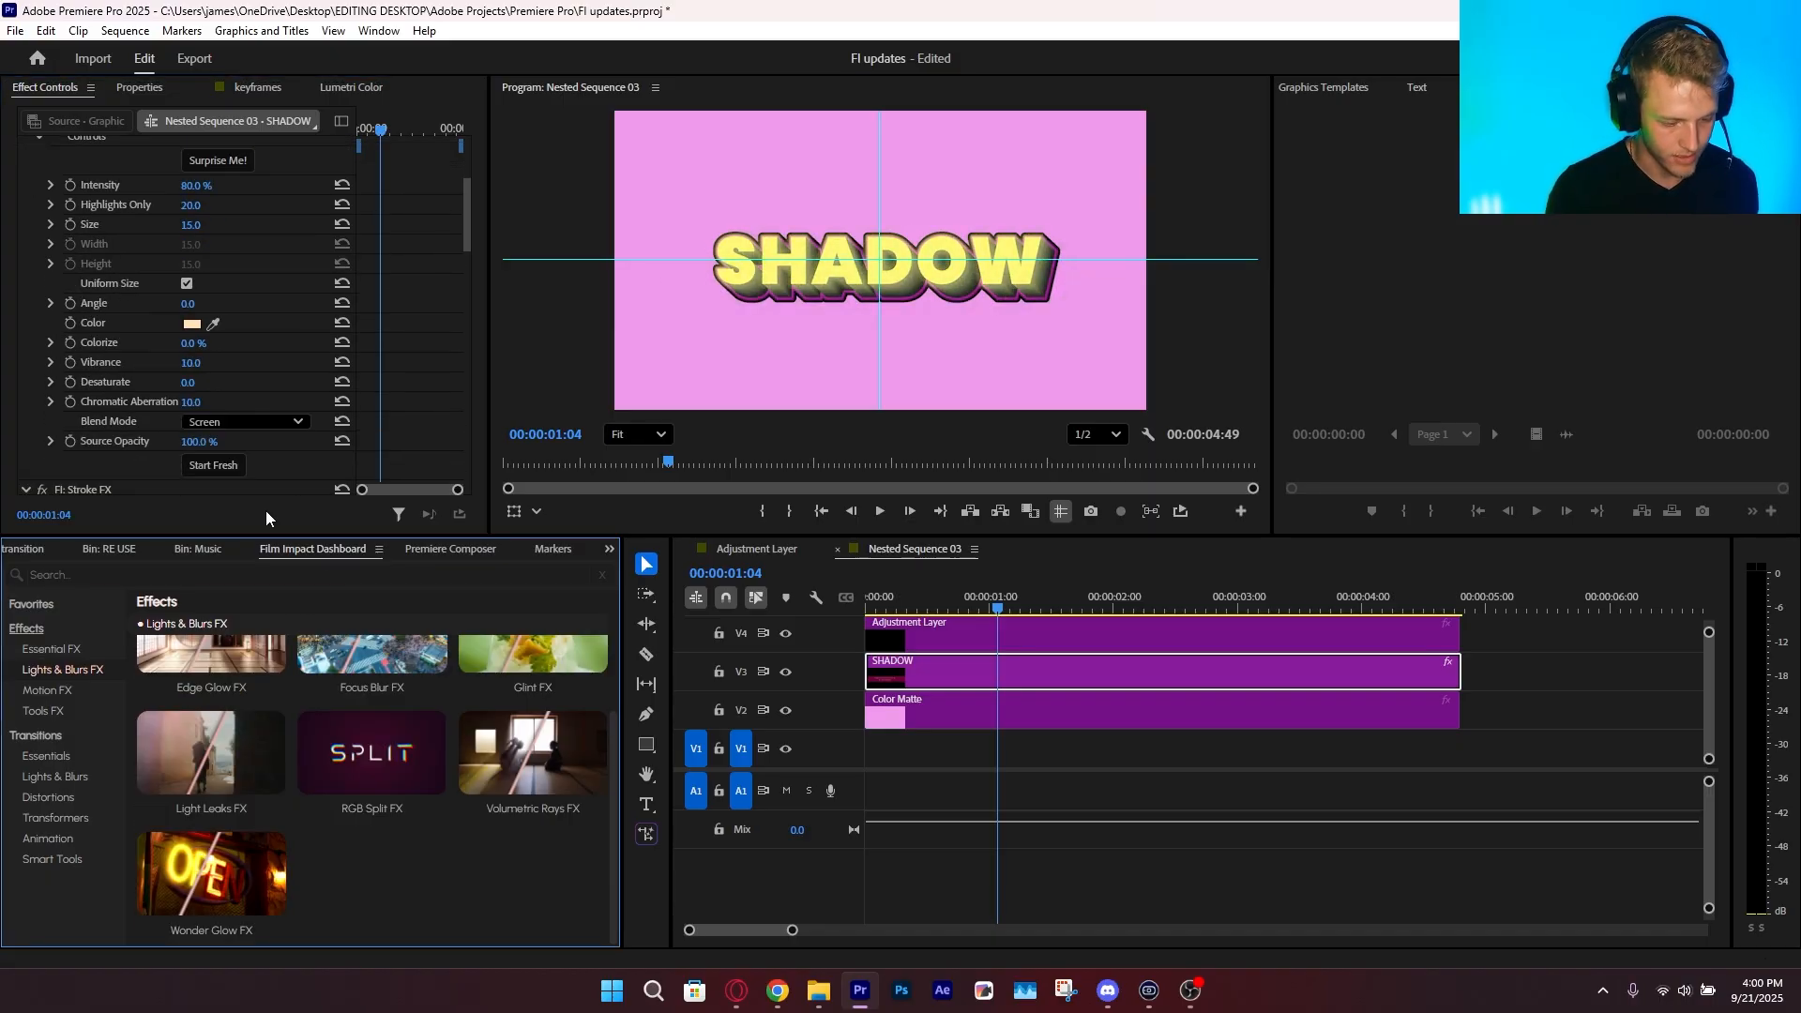
Apply Volumetric Rays FX to the SHADOW clip with Intensity 24.3%, Ray Length 88 and Light Position 1163, 646.6
mouse_move(517, 756)
click(525, 812)
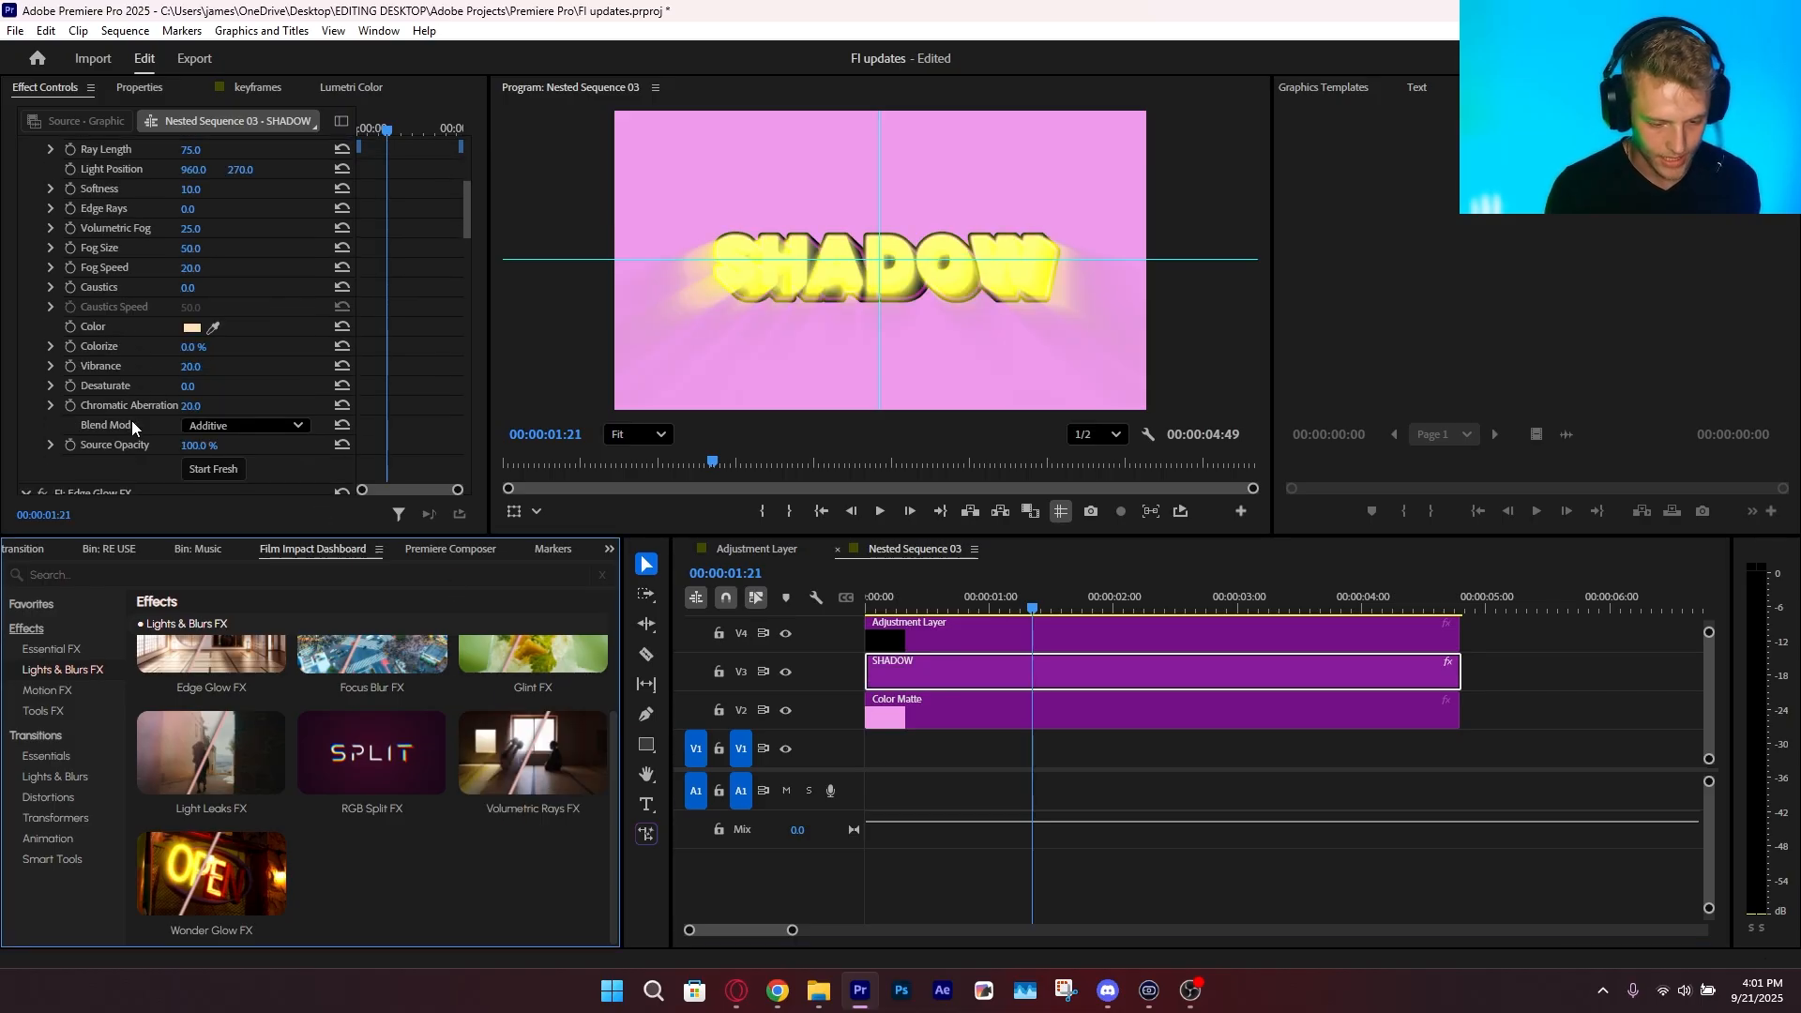
scroll(131, 421, up, 2)
click(152, 264)
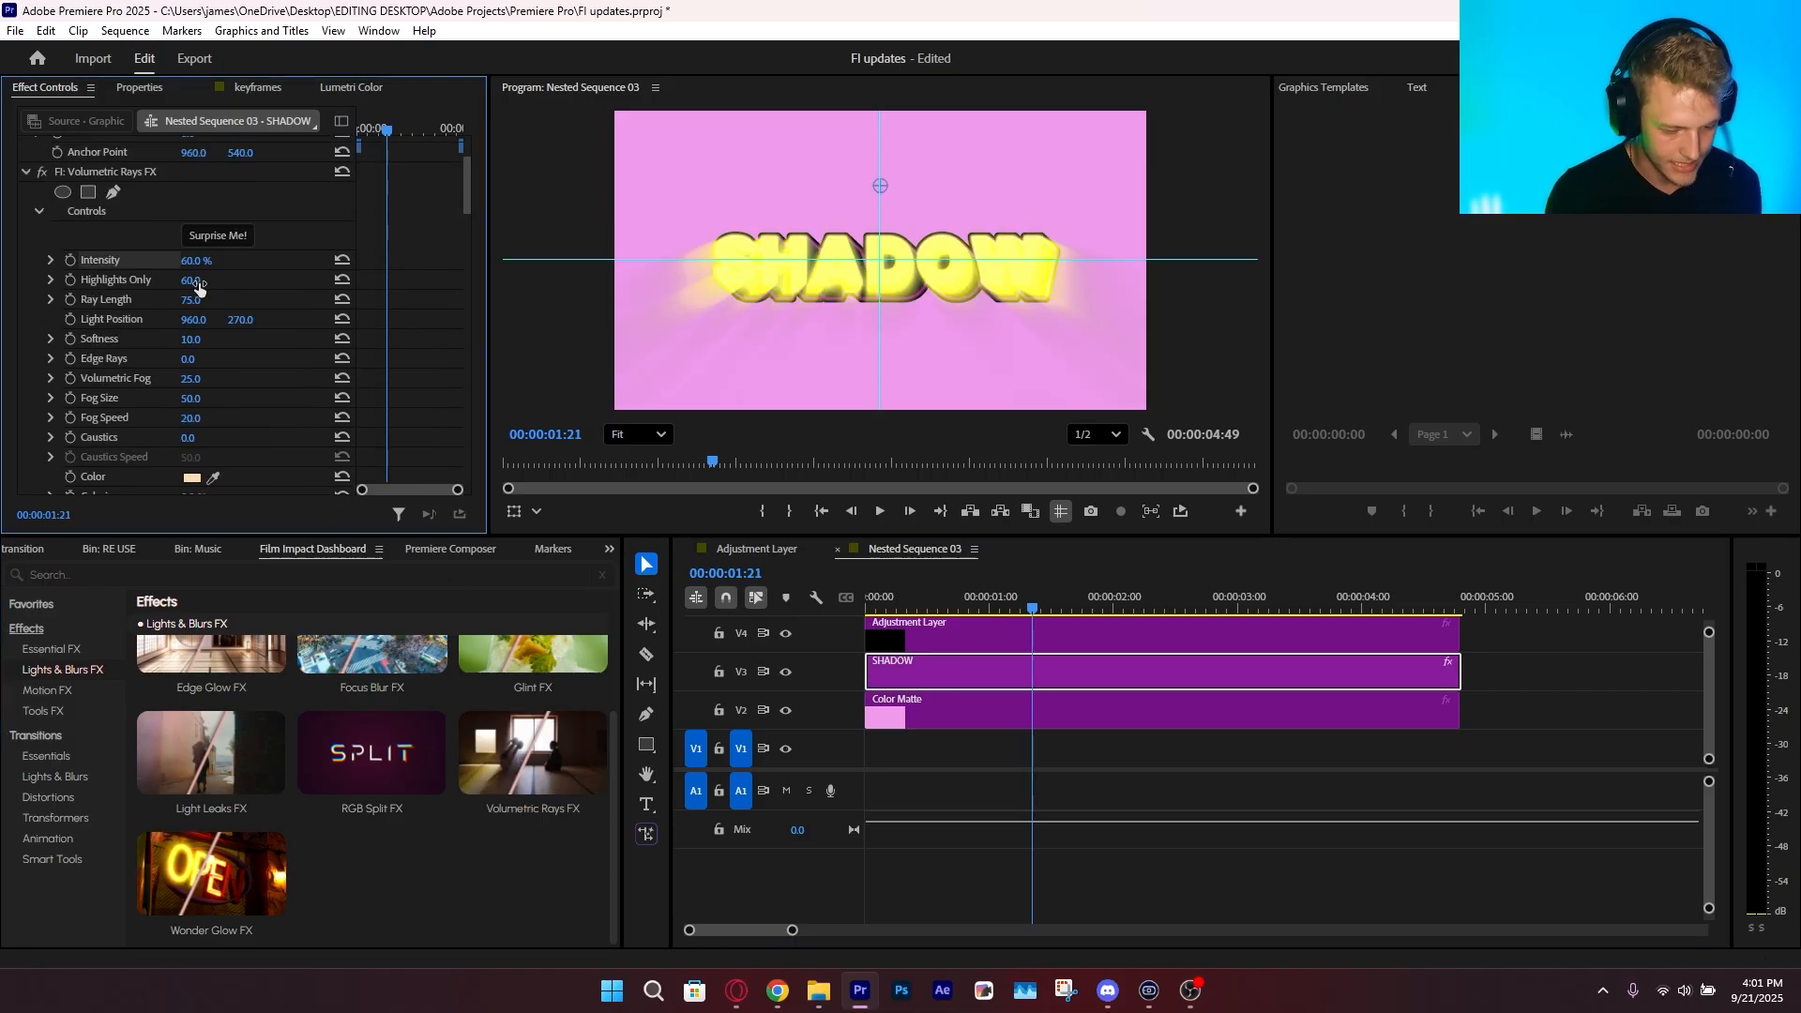
drag(193, 300, 188, 266)
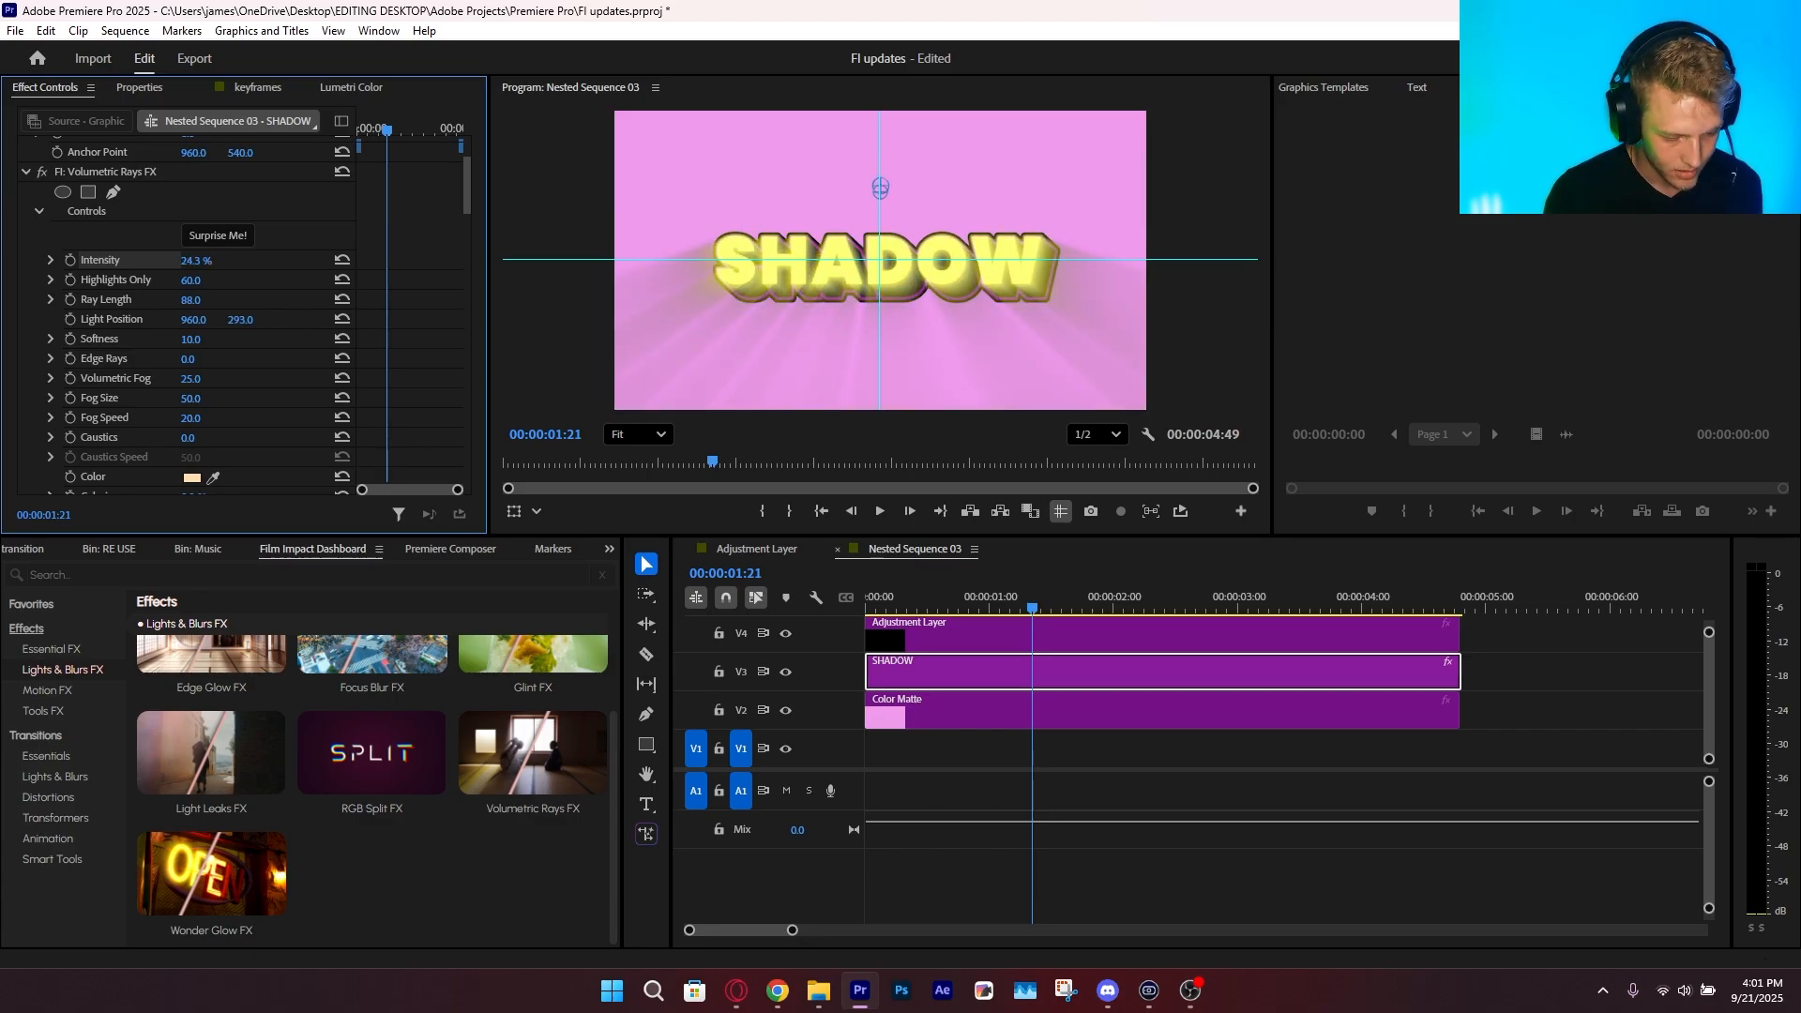
drag(240, 320, 540, 320)
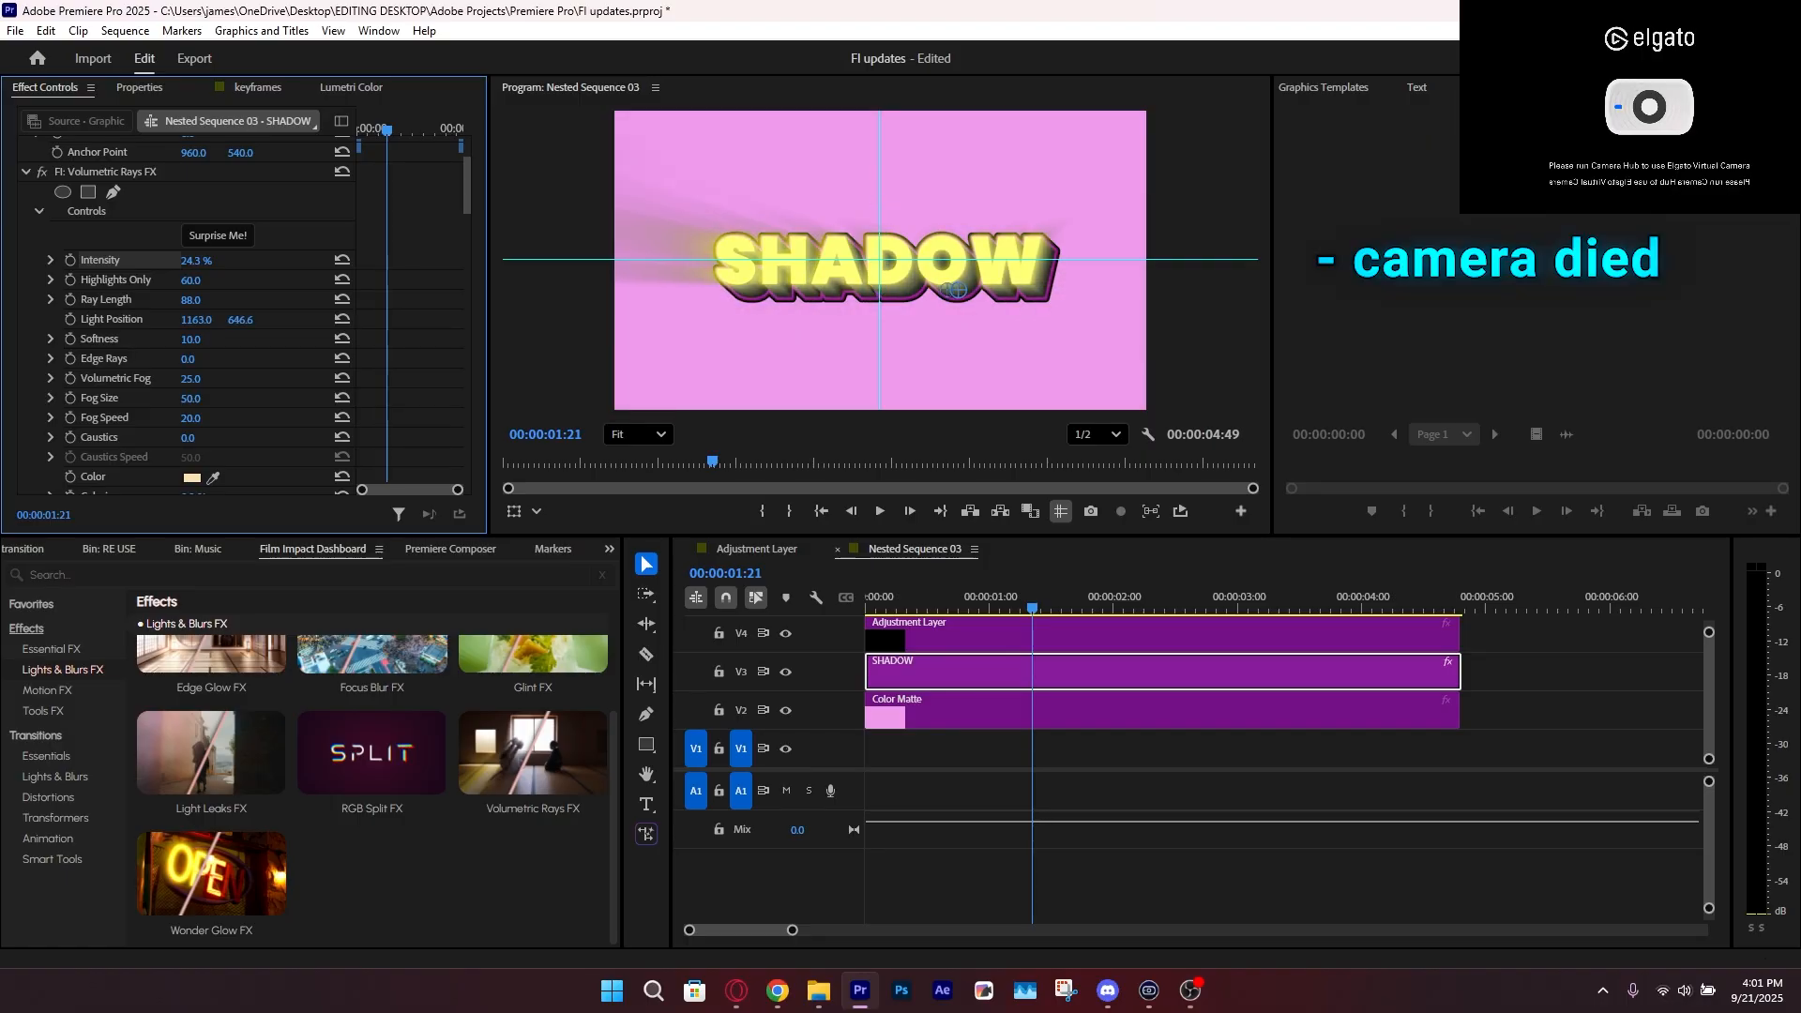
Randomize the volumetric rays with Surprise Me, and save the project with the Volumetric Rays and Edge Glow effects removed
click(231, 234)
click(231, 234)
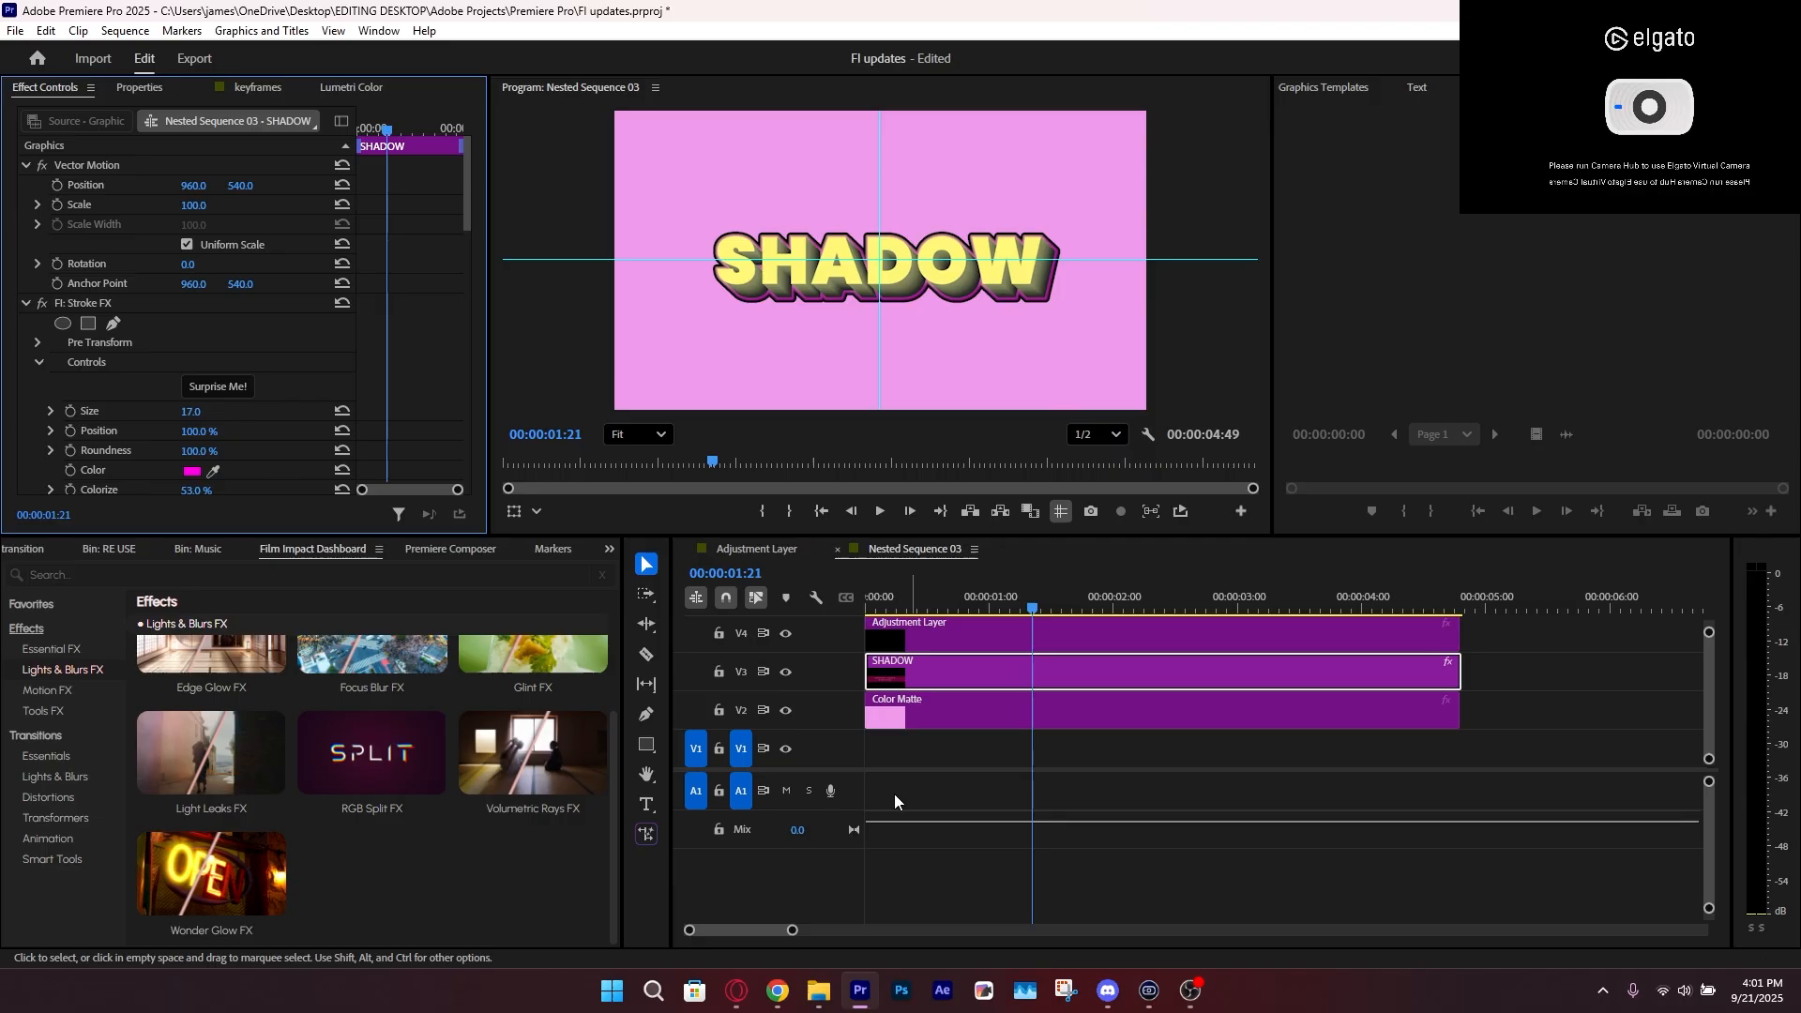
key(ctrl+s)
Apply the Pop Motion transition to both ends of the SHADOW clip and play back the animation
click(47, 839)
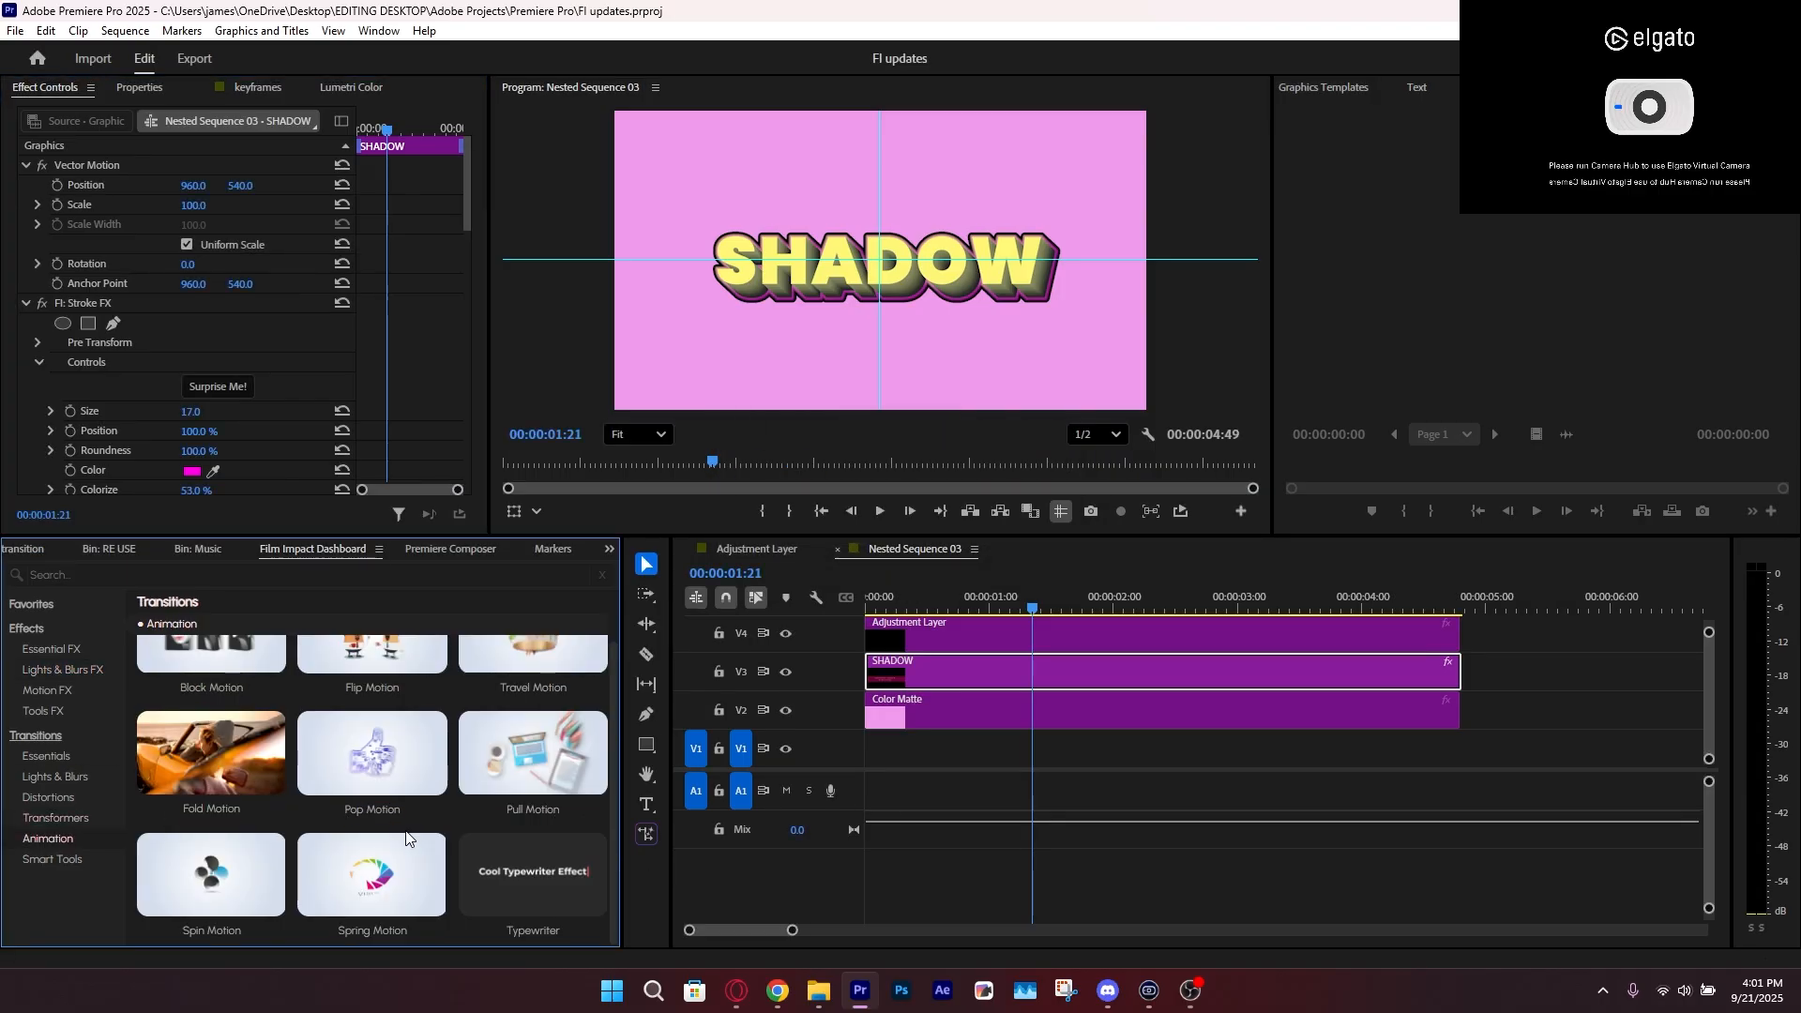
click(375, 755)
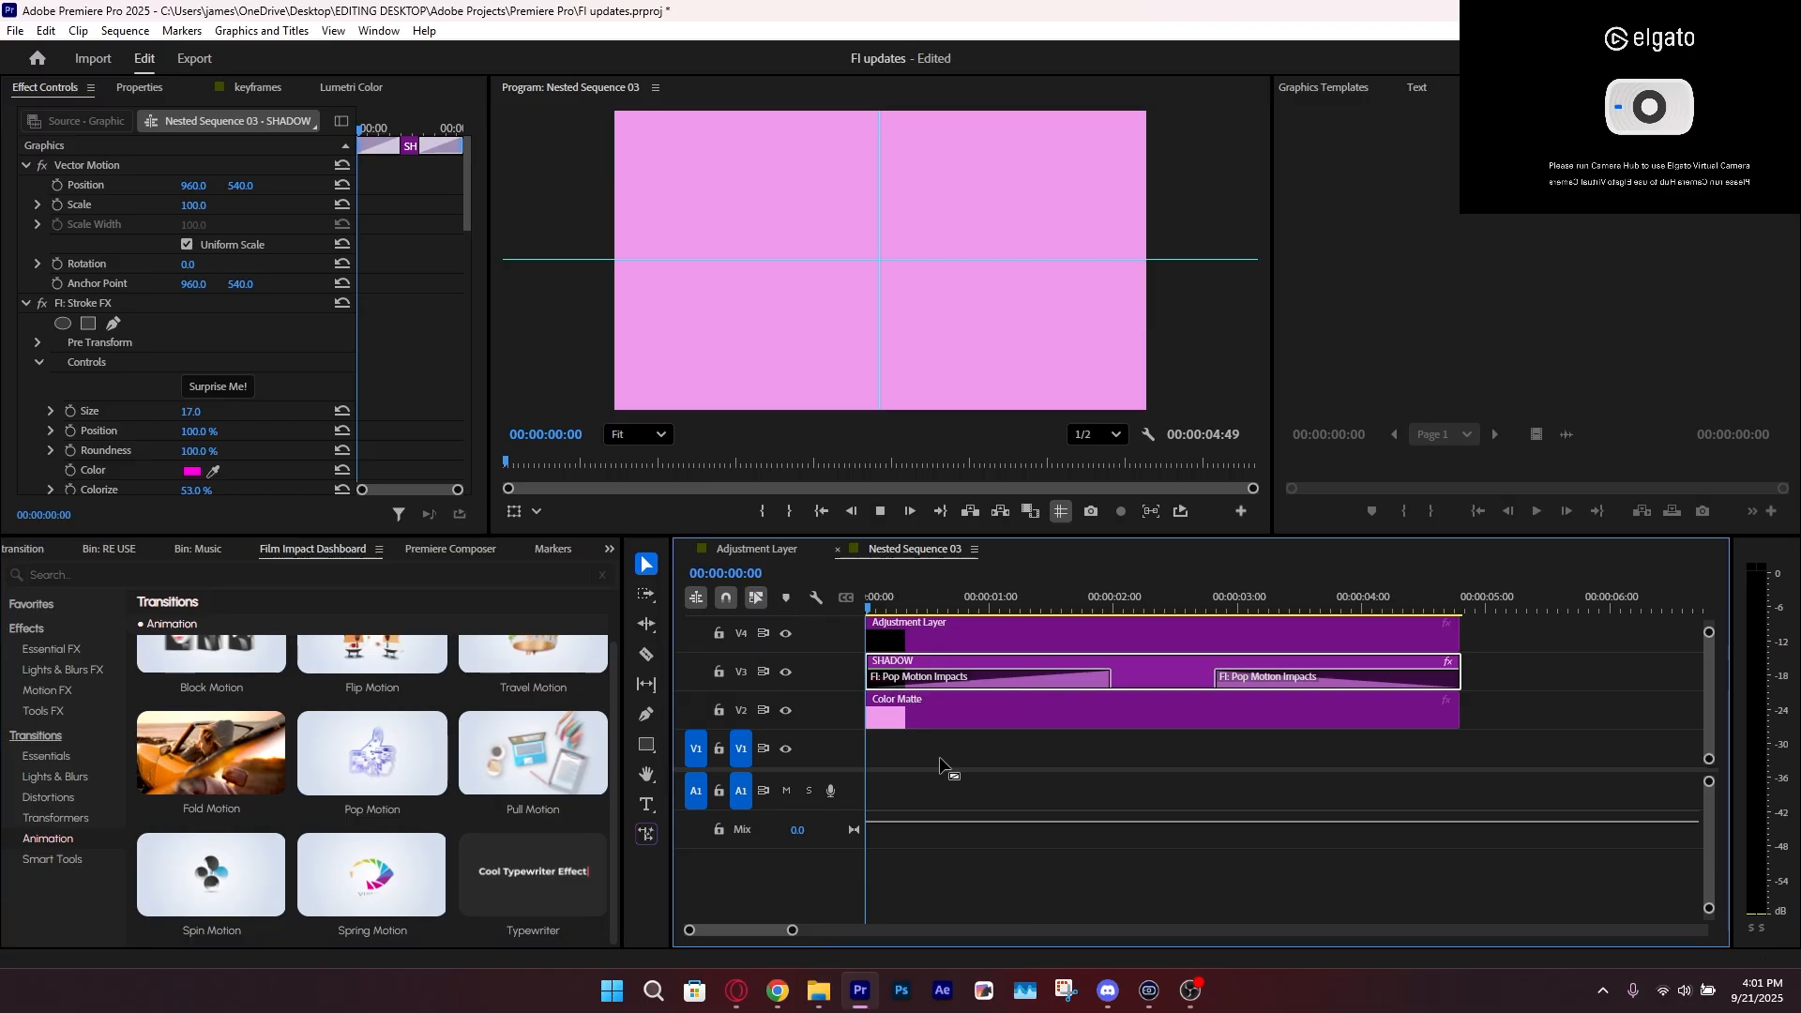
click(964, 786)
key(space)
Delete the Pop Motion transitions from both ends of the SHADOW clip and show the Smart Tools transitions
click(1202, 681)
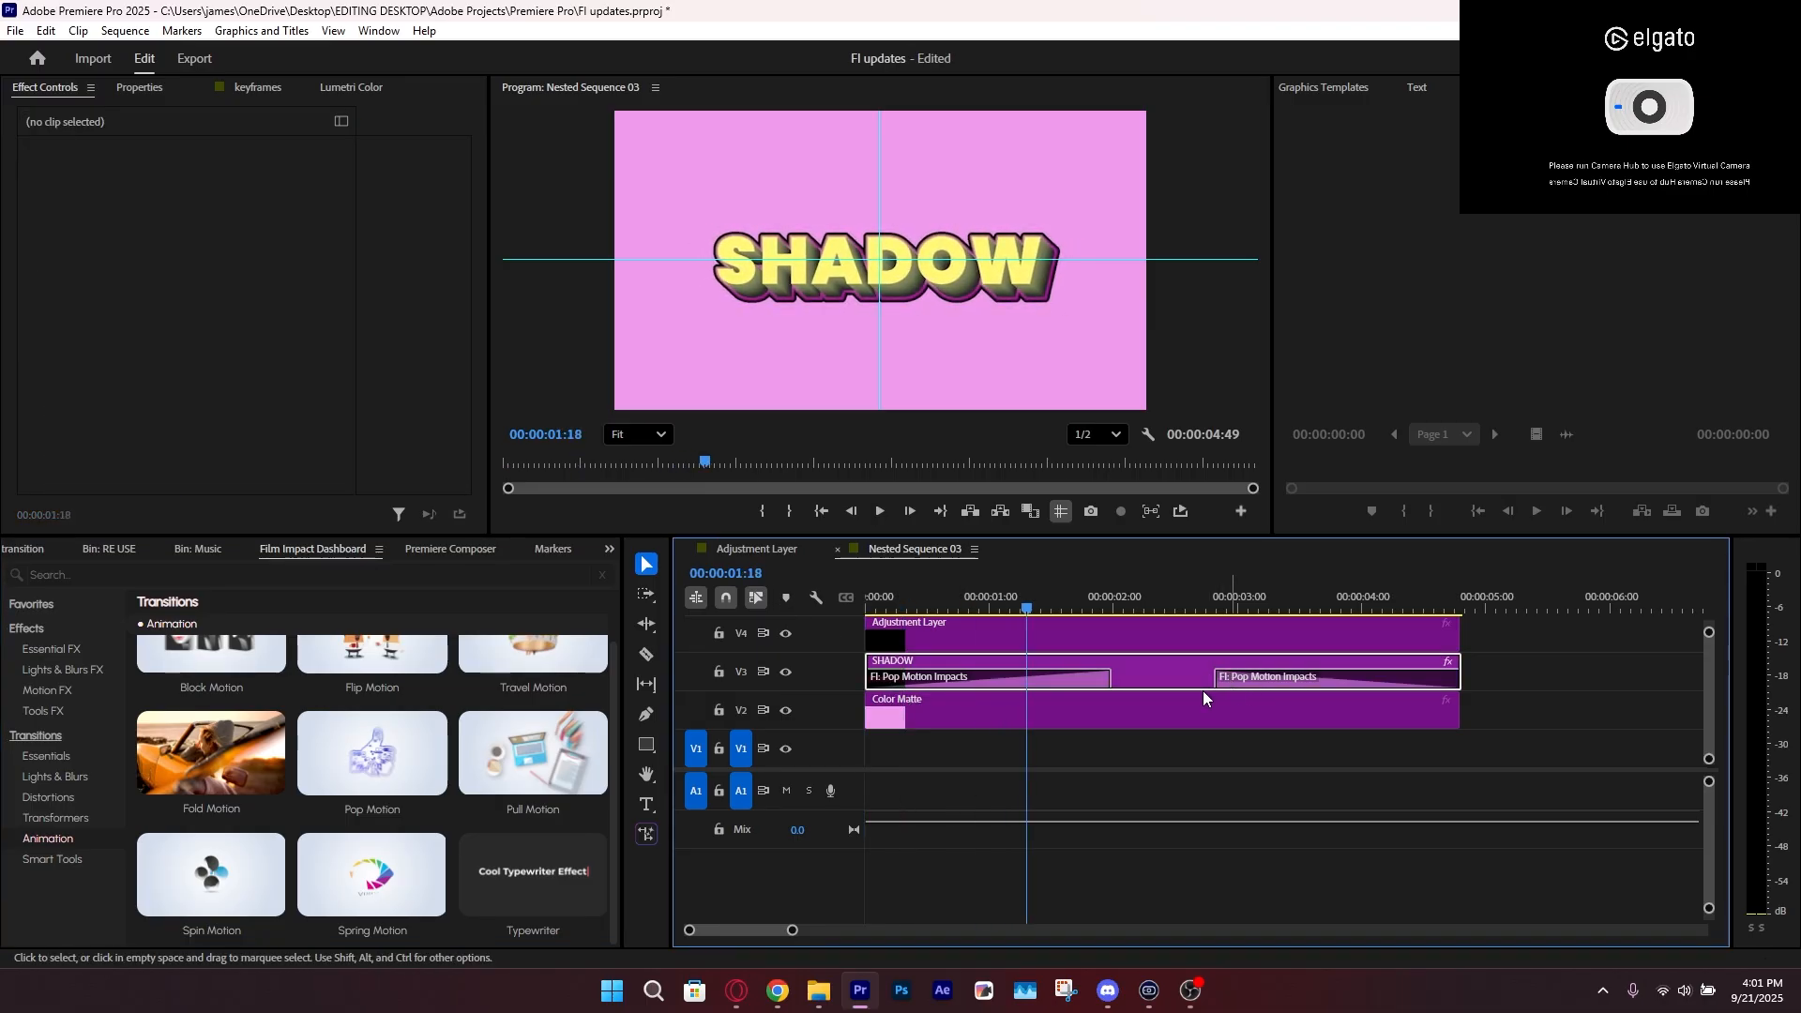
click(1273, 684)
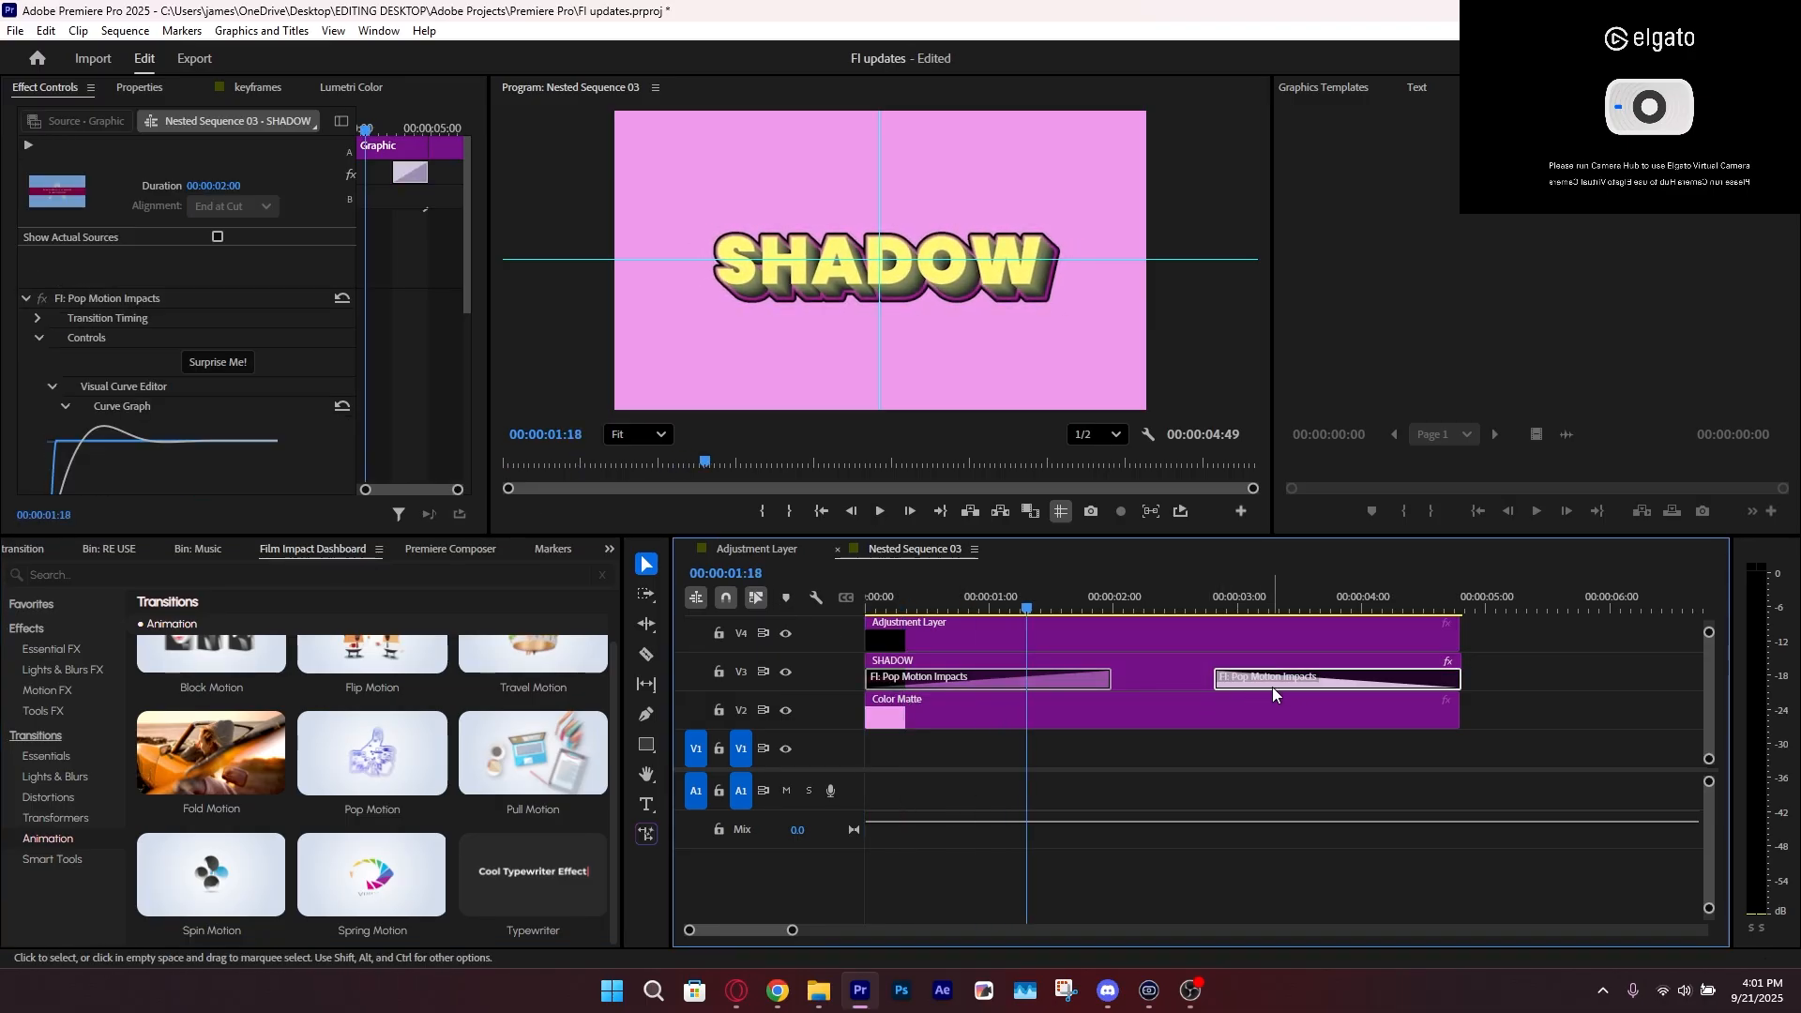
key(Delete)
click(52, 859)
click(1099, 684)
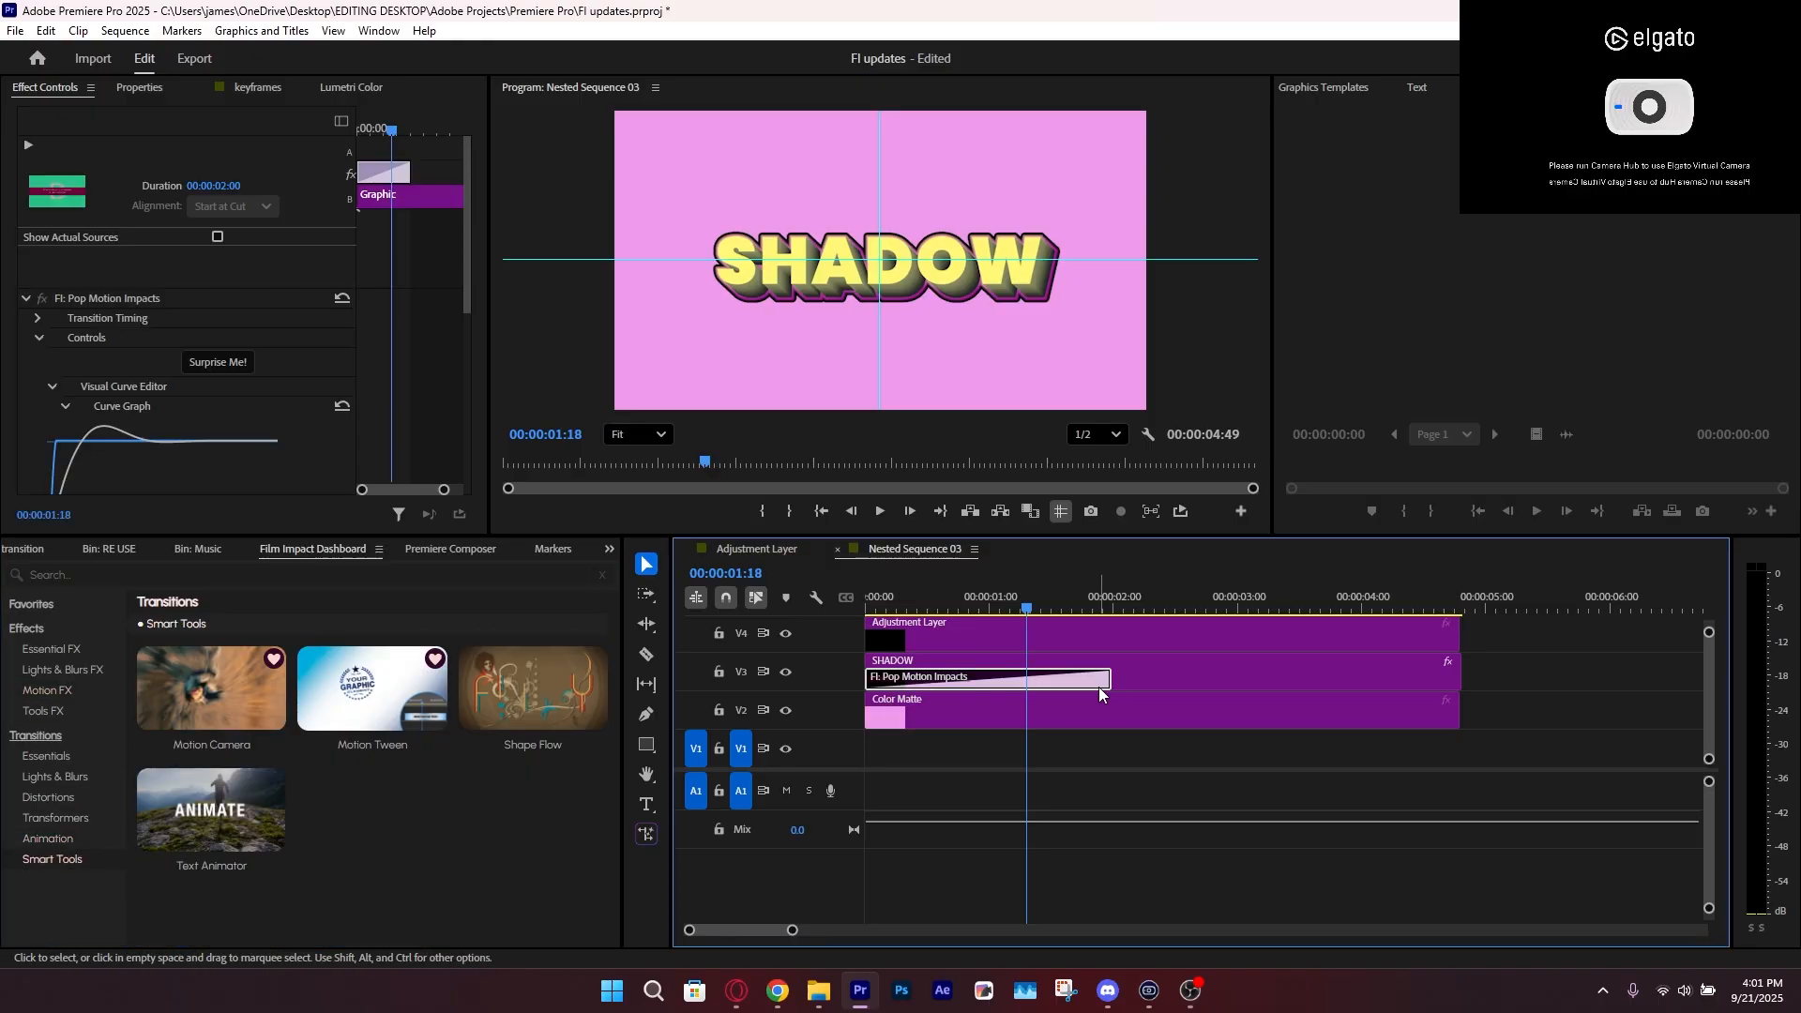
key(Delete)
Replace the SHADOW clip's text with "ONE TWO THREE FOUR"
click(1099, 685)
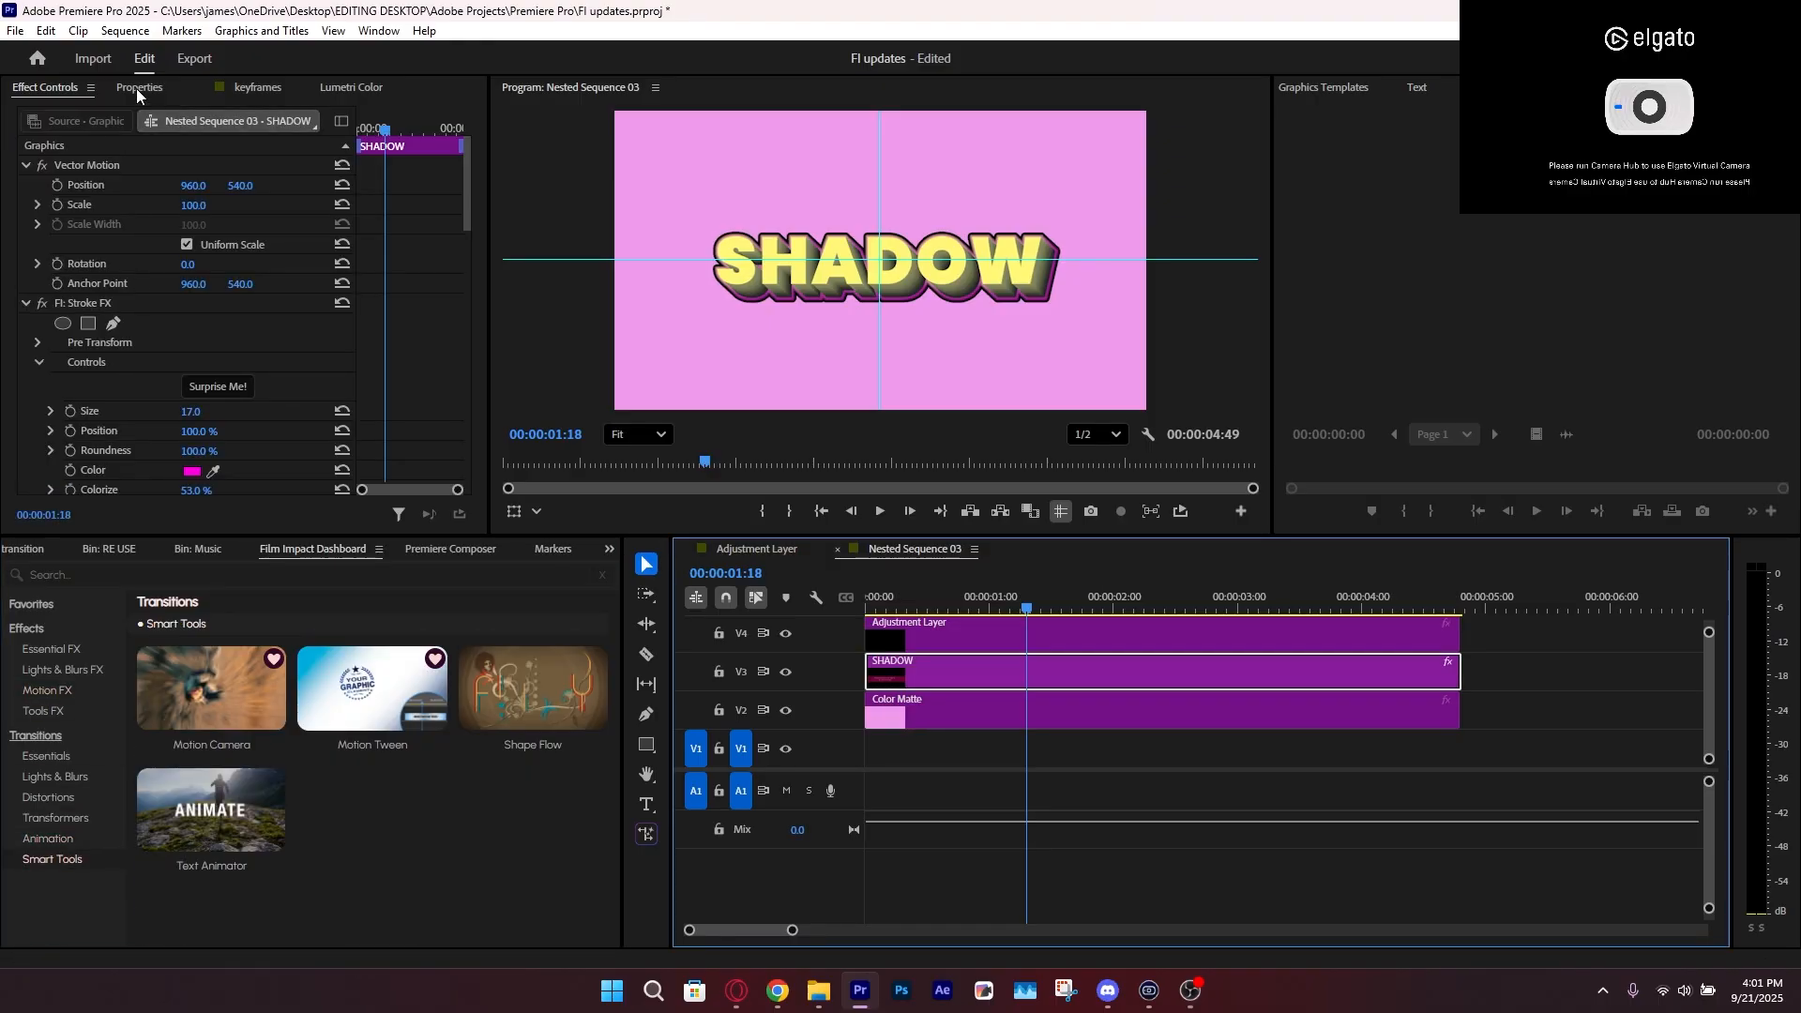
click(137, 88)
click(132, 200)
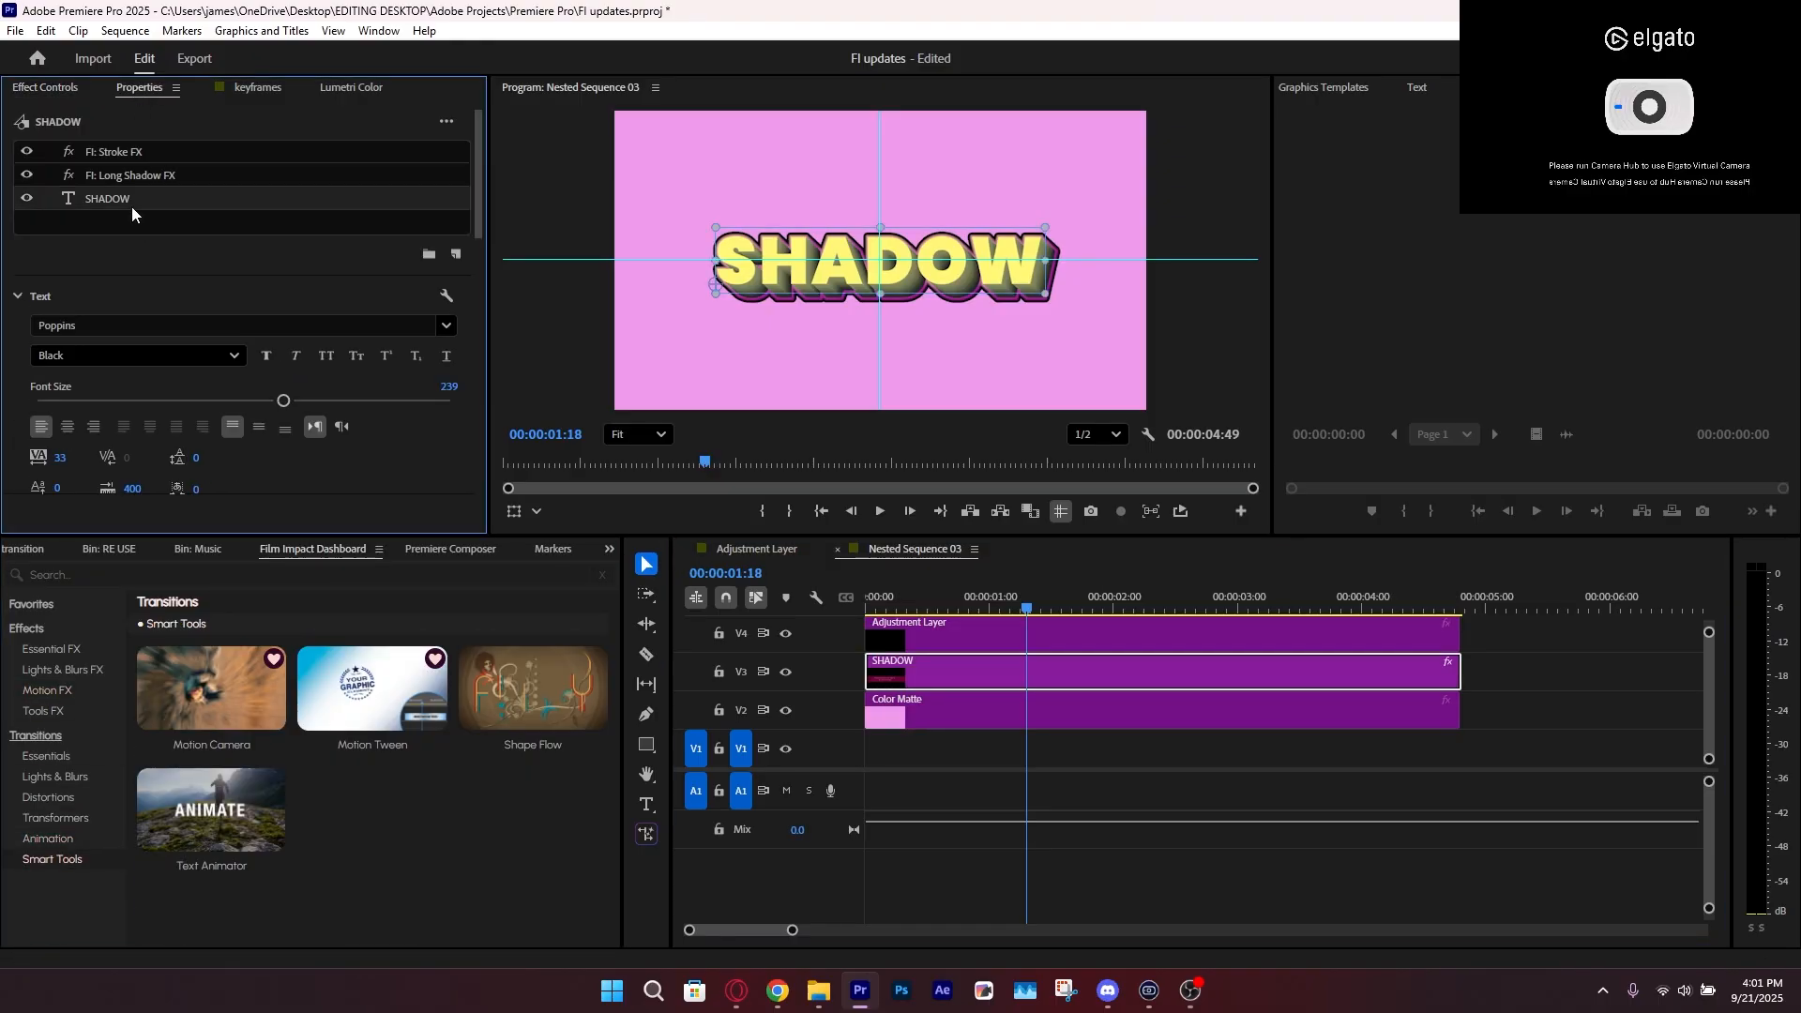
double_click(993, 275)
click(1032, 287)
double_click(1023, 265)
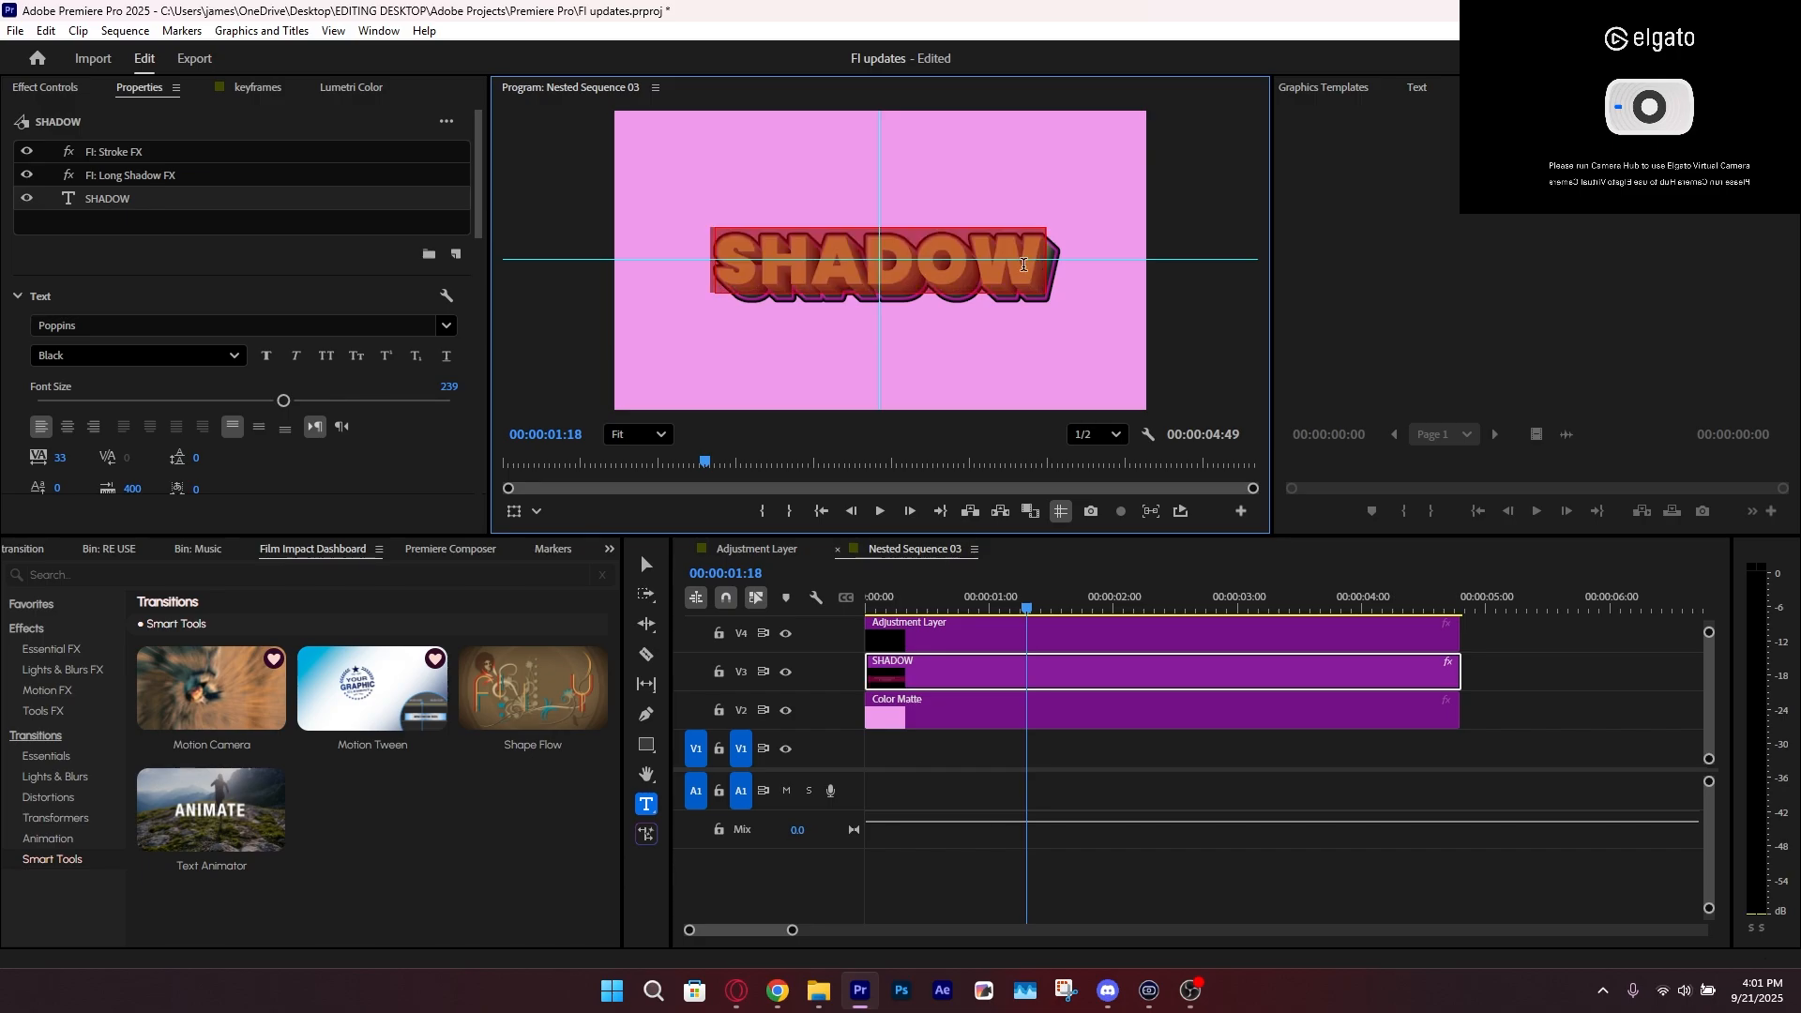
text(ONE TWO THREE FOUR)
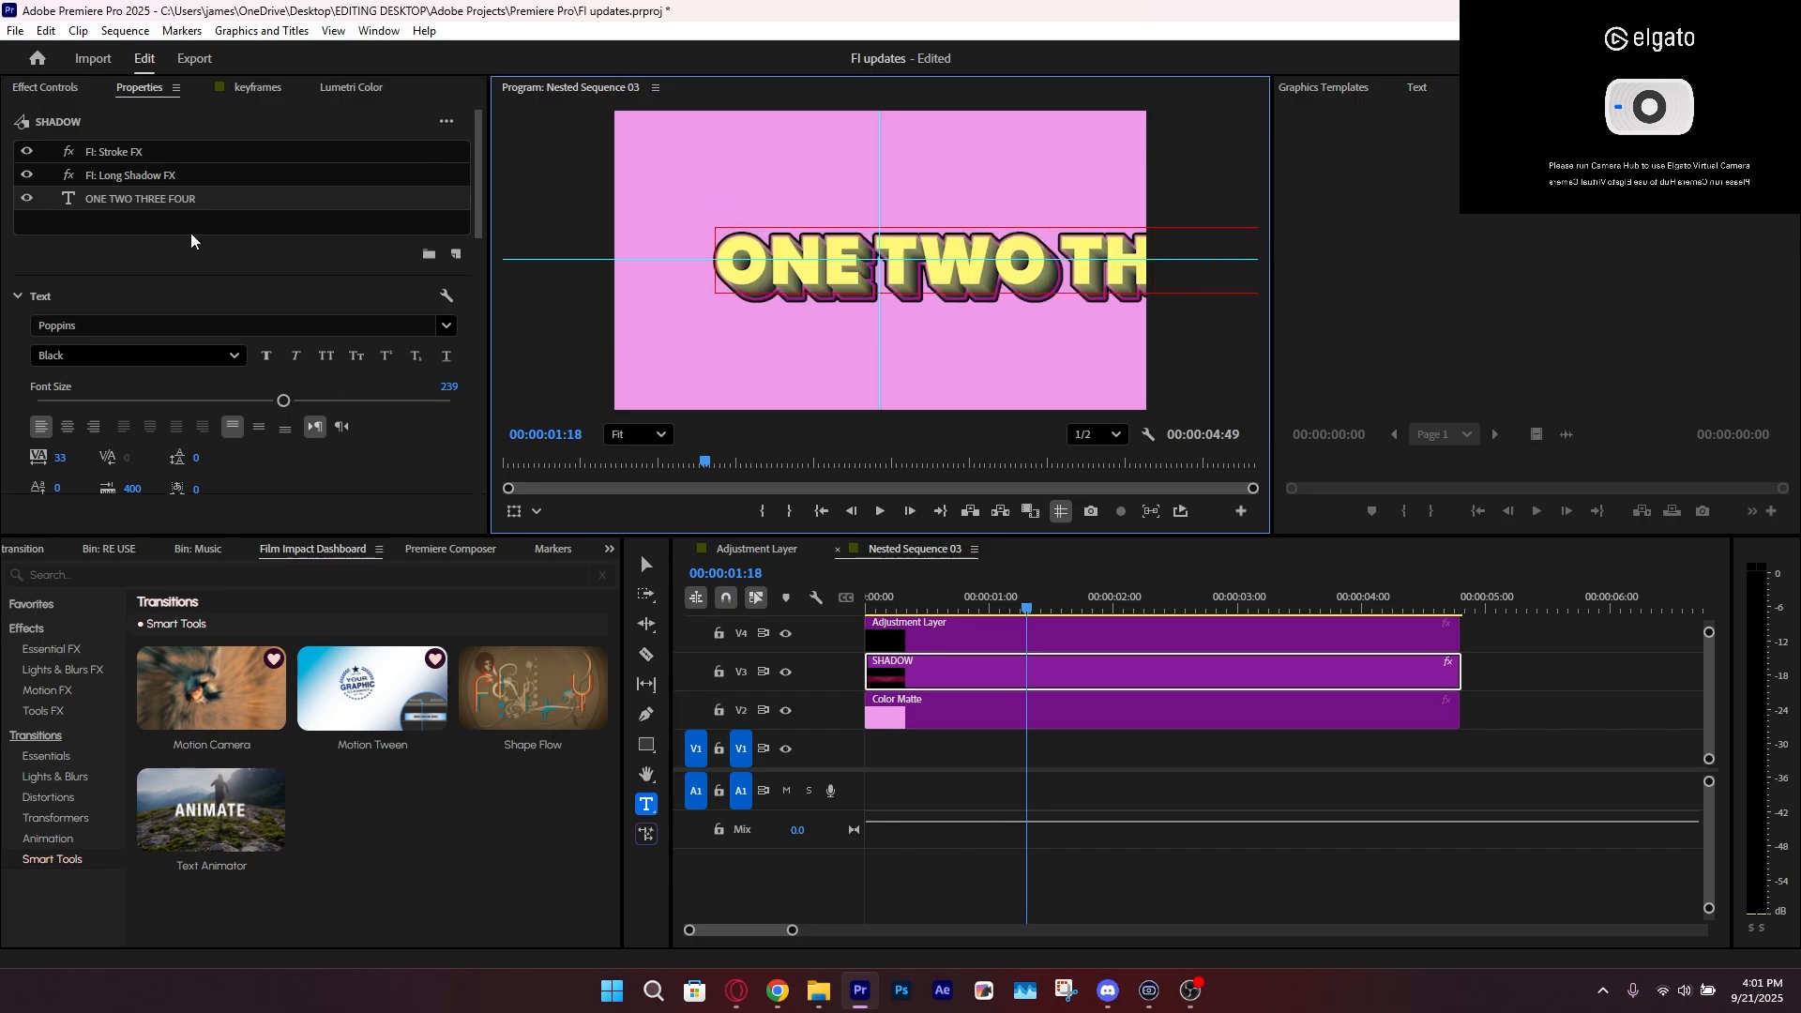
Center-align the ONE TWO THREE FOUR text and center it horizontally in the frame
key(ctrl+a)
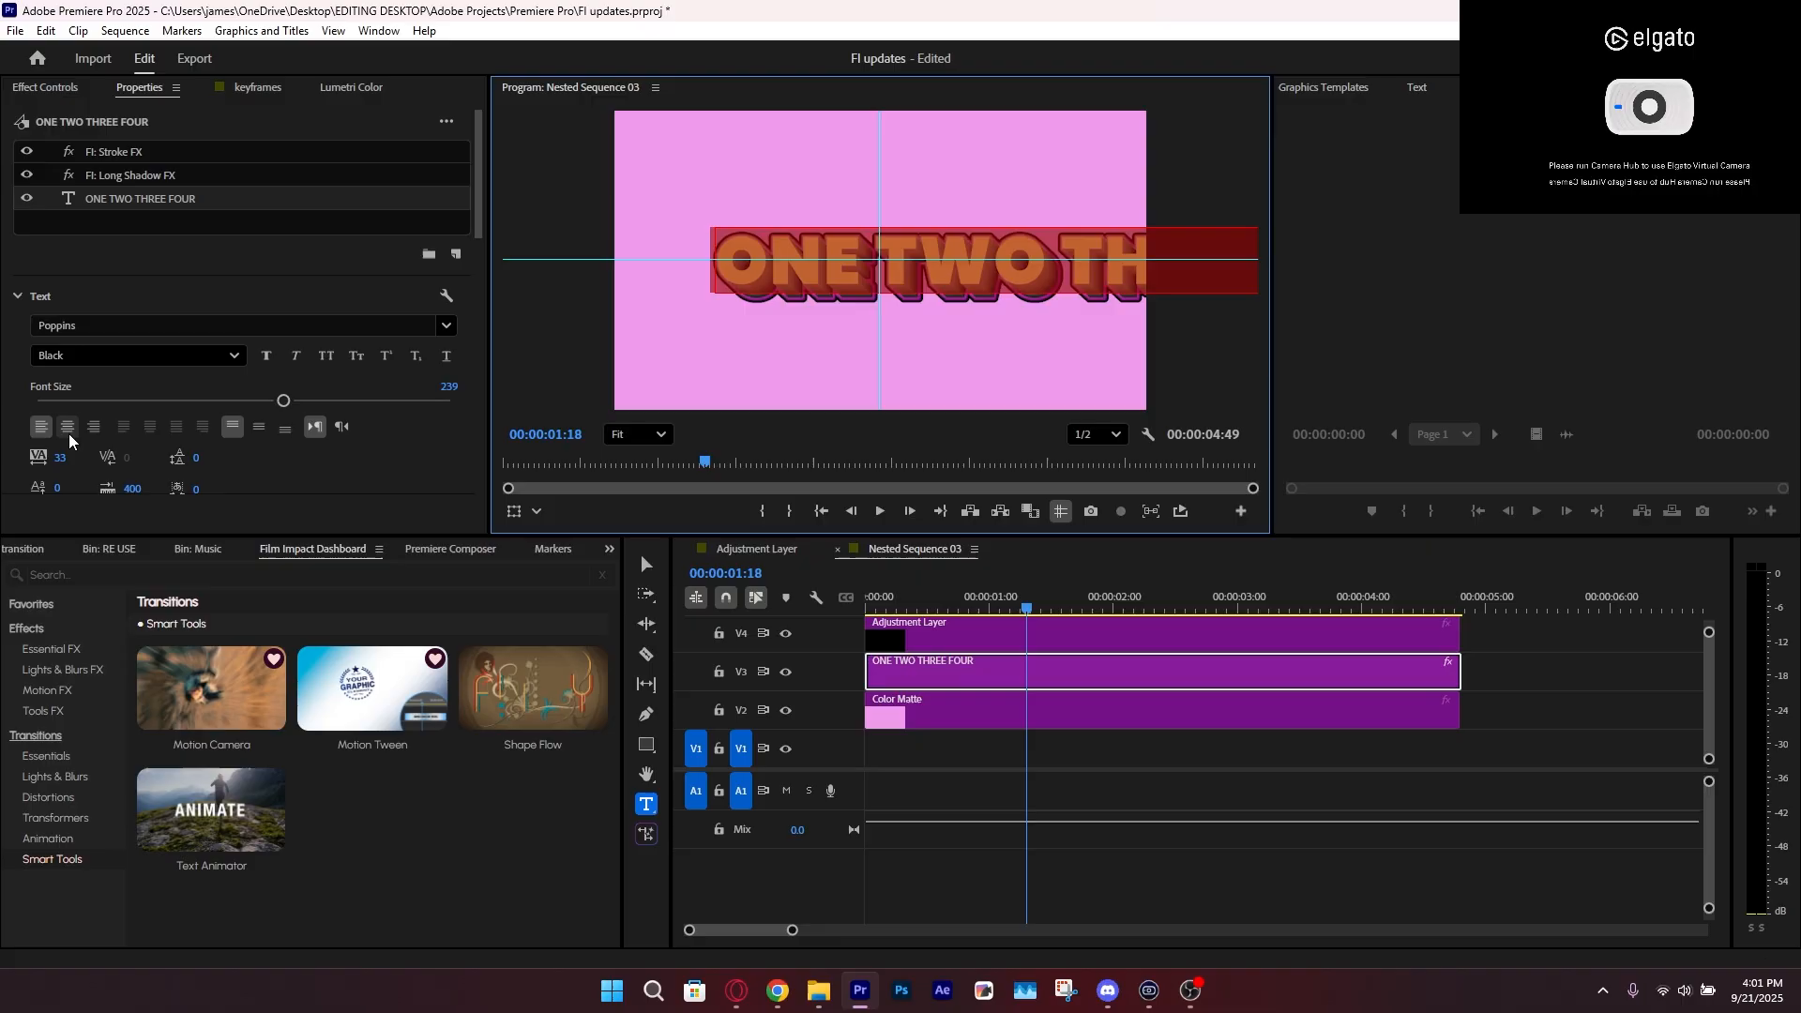
click(68, 428)
scroll(375, 473, down, 3)
scroll(234, 466, down, 5)
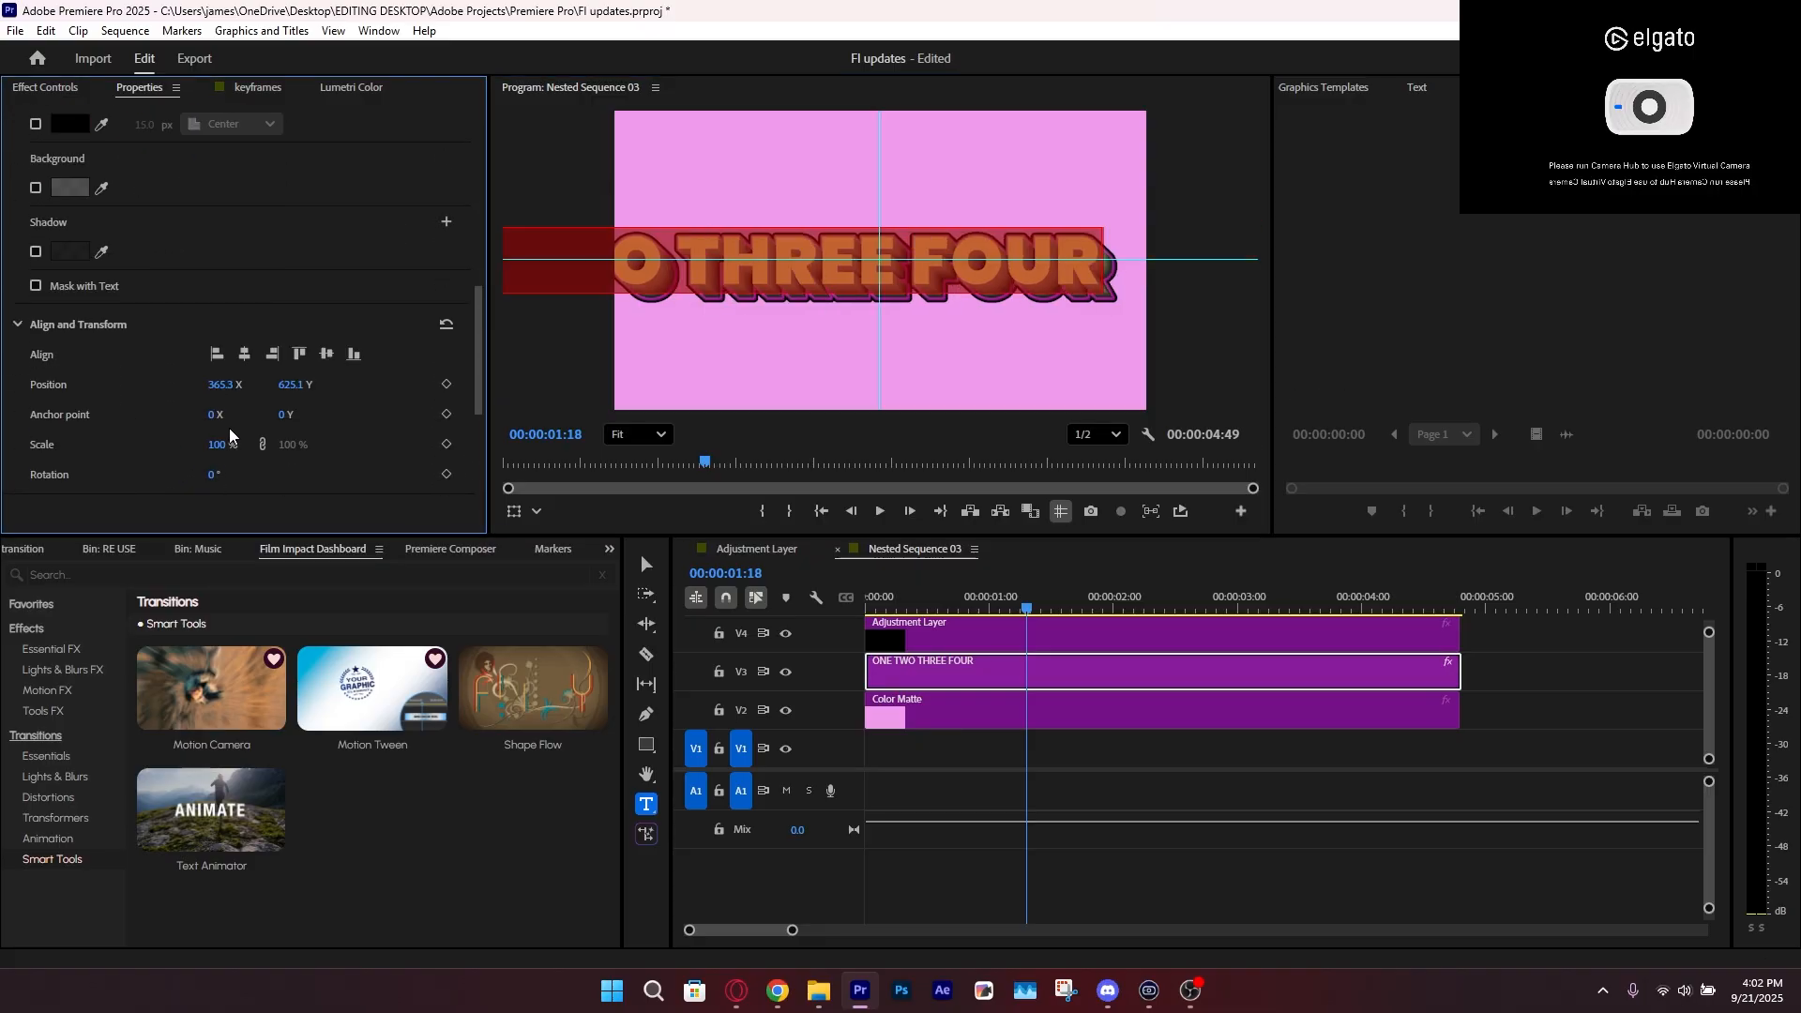
click(244, 353)
Reduce the font size until the text fits inside the frame, center it vertically, and save the project
scroll(281, 356, up, 8)
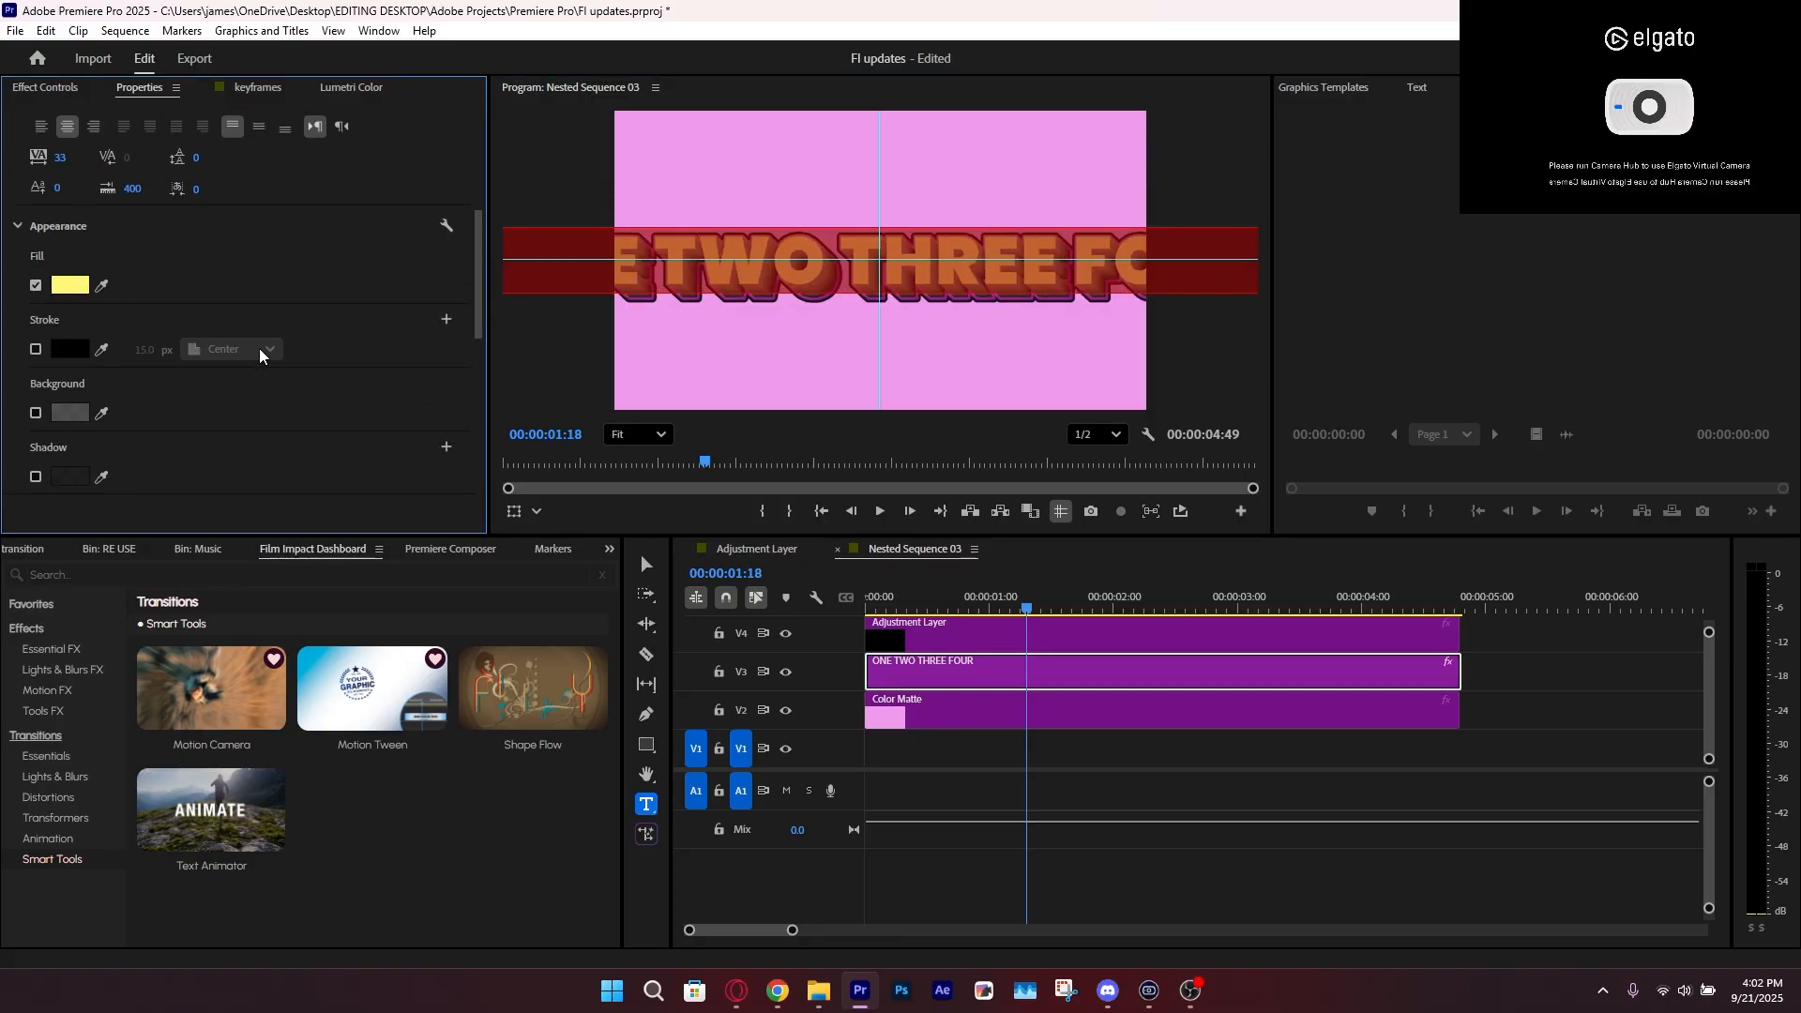
drag(220, 214, 178, 214)
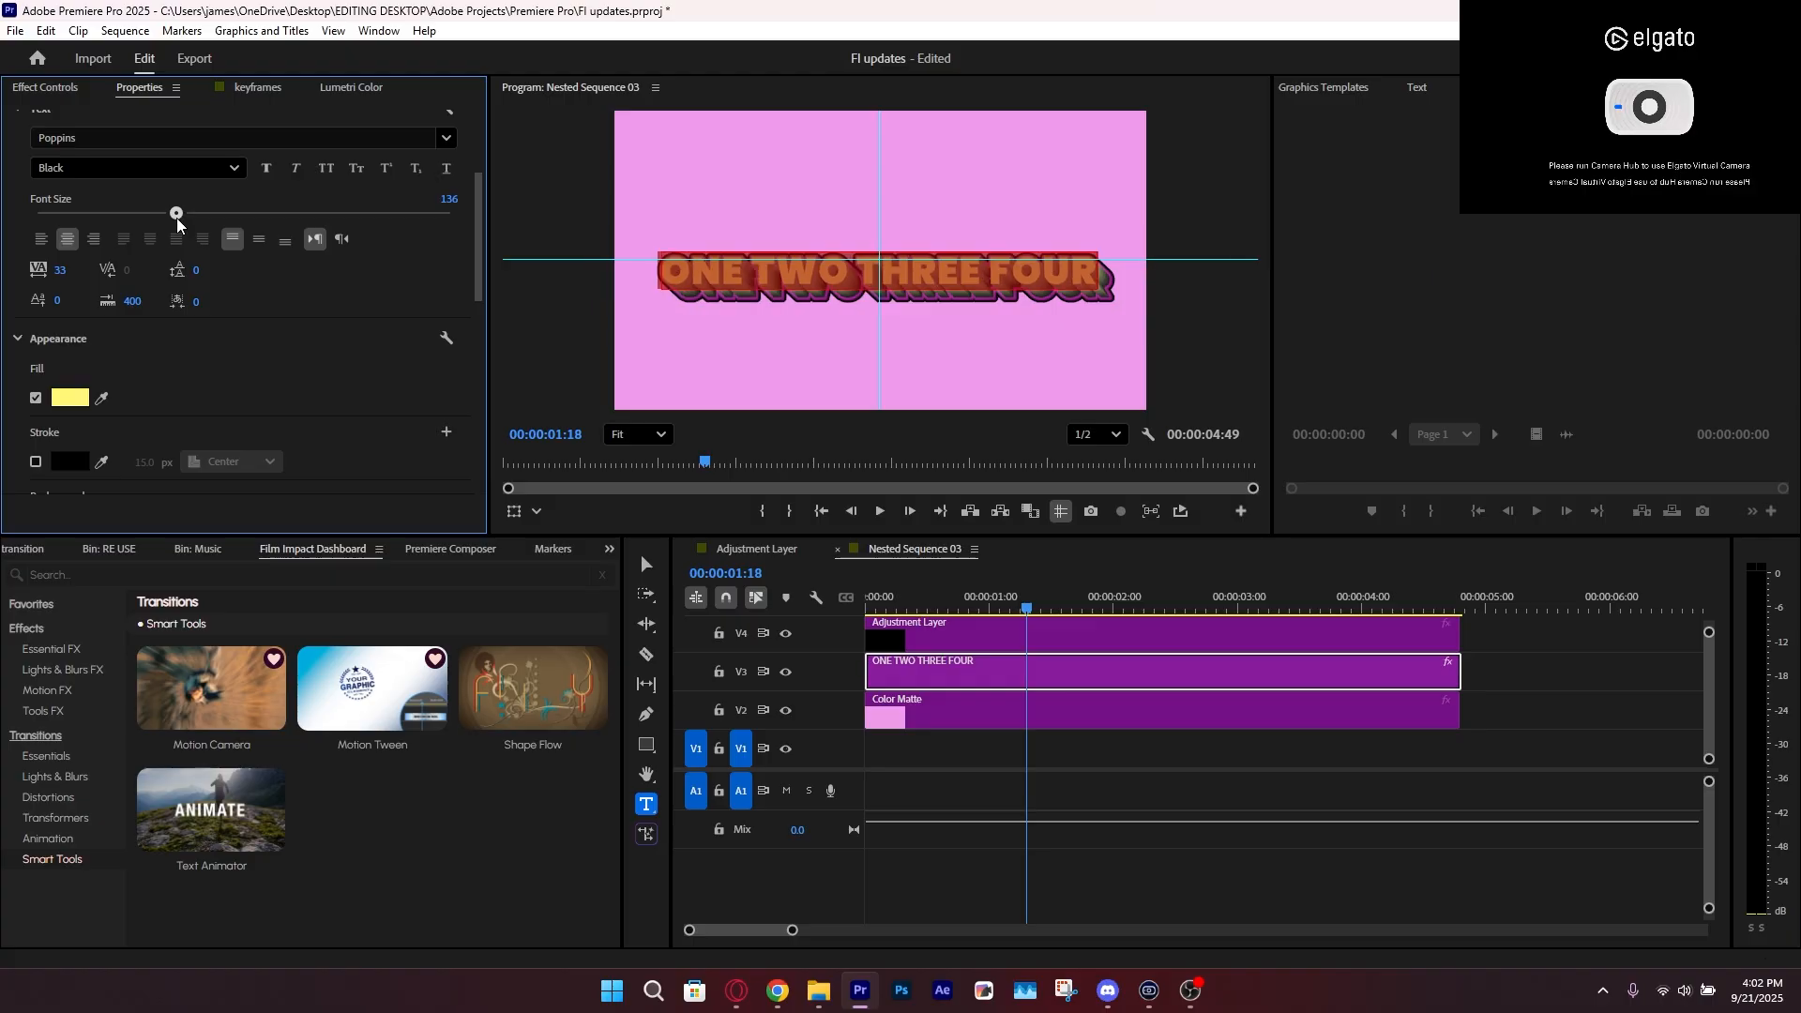
scroll(261, 416, down, 3)
scroll(260, 416, down, 2)
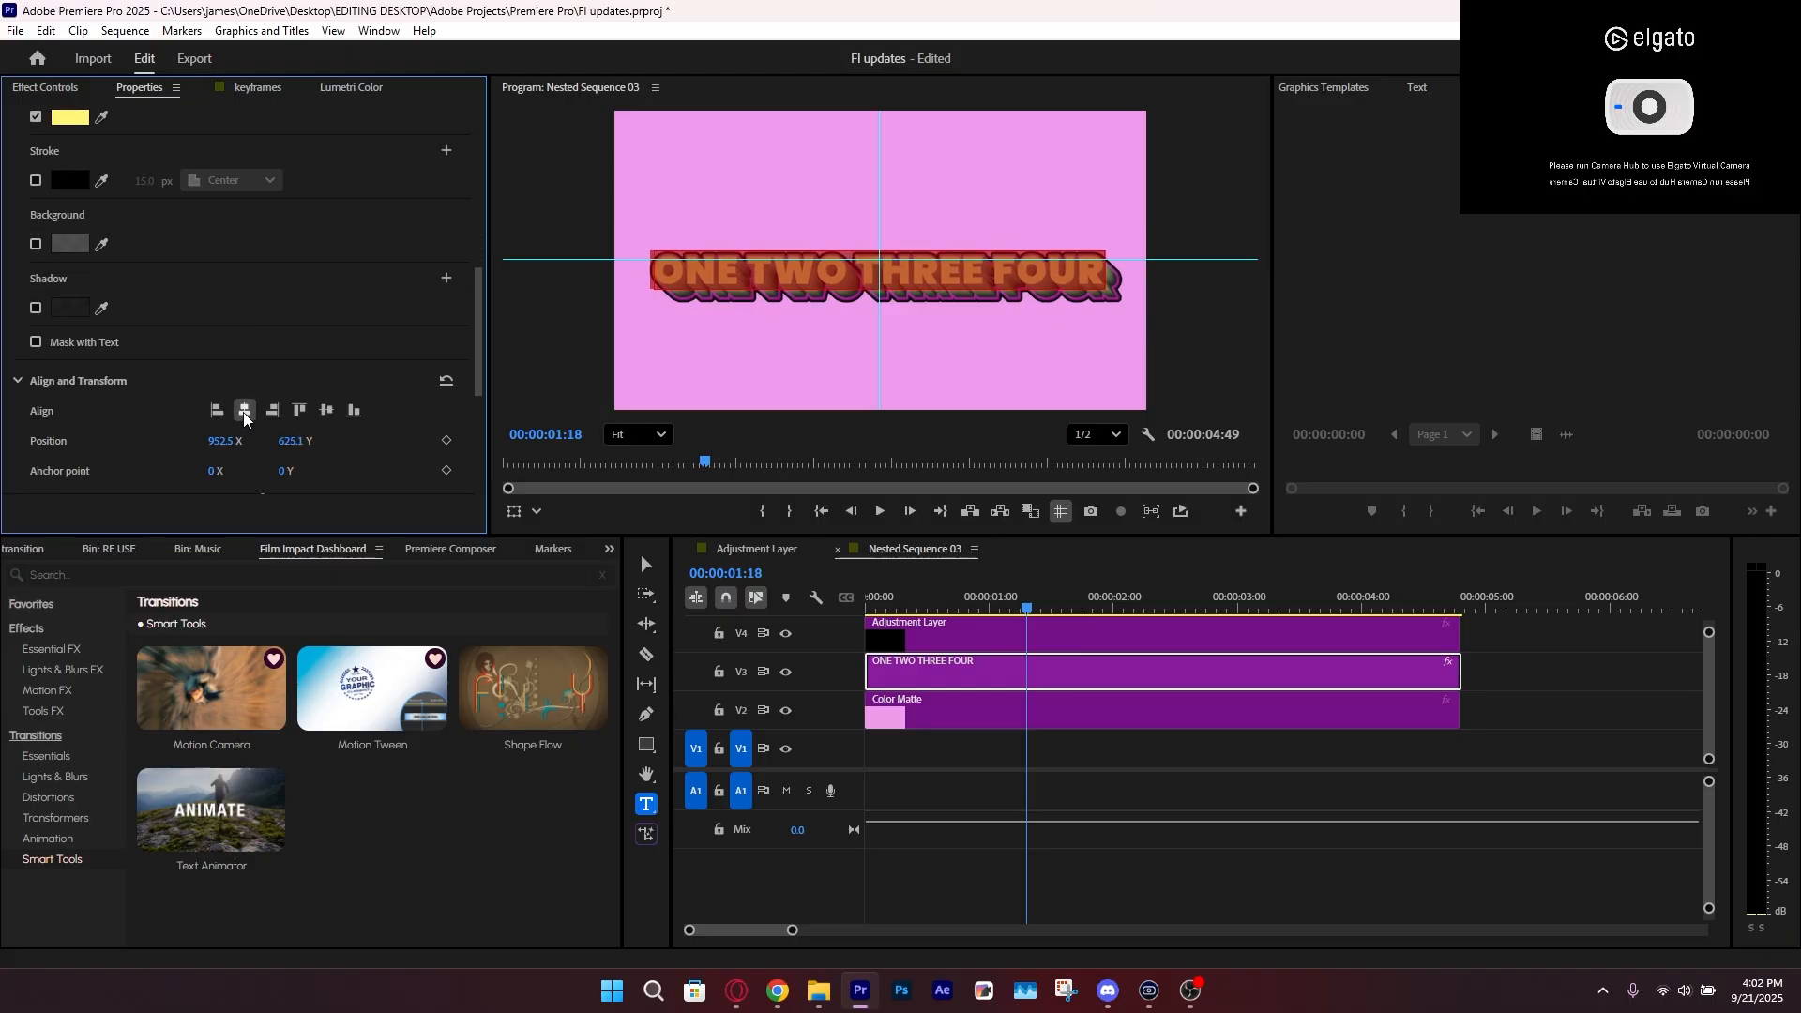
click(326, 410)
click(1266, 799)
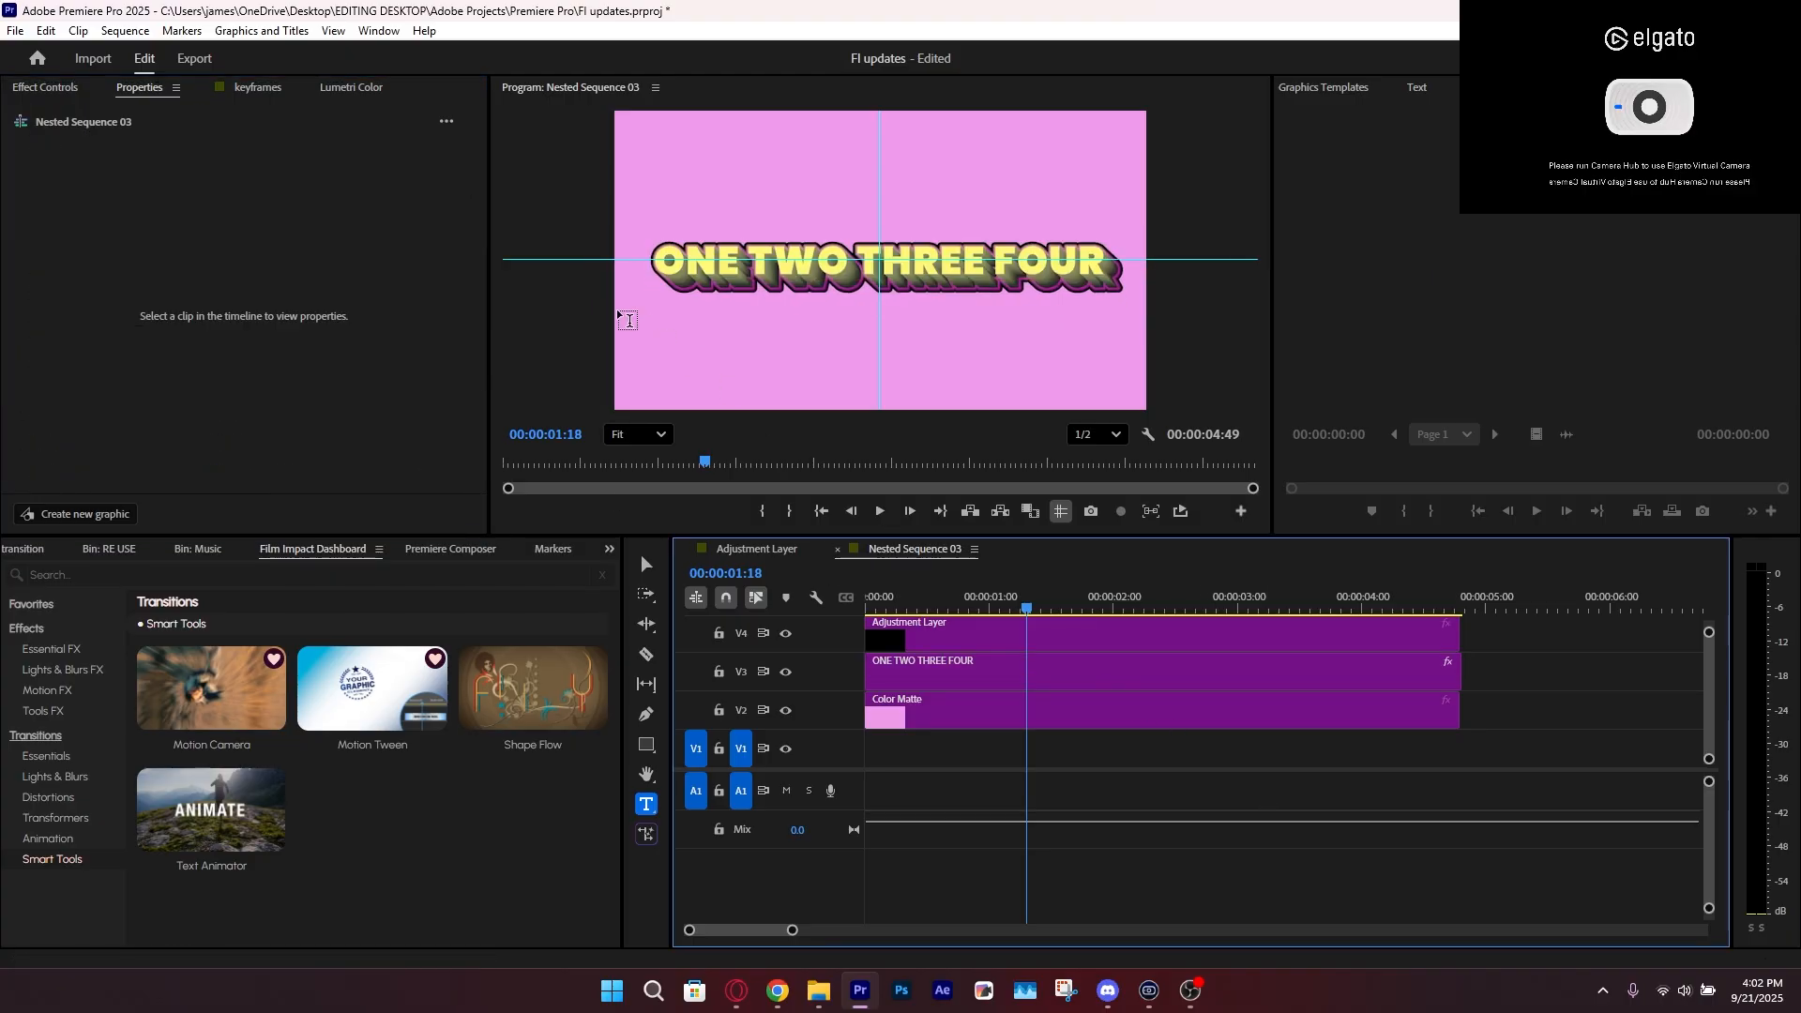
key(v)
key(ctrl+s)
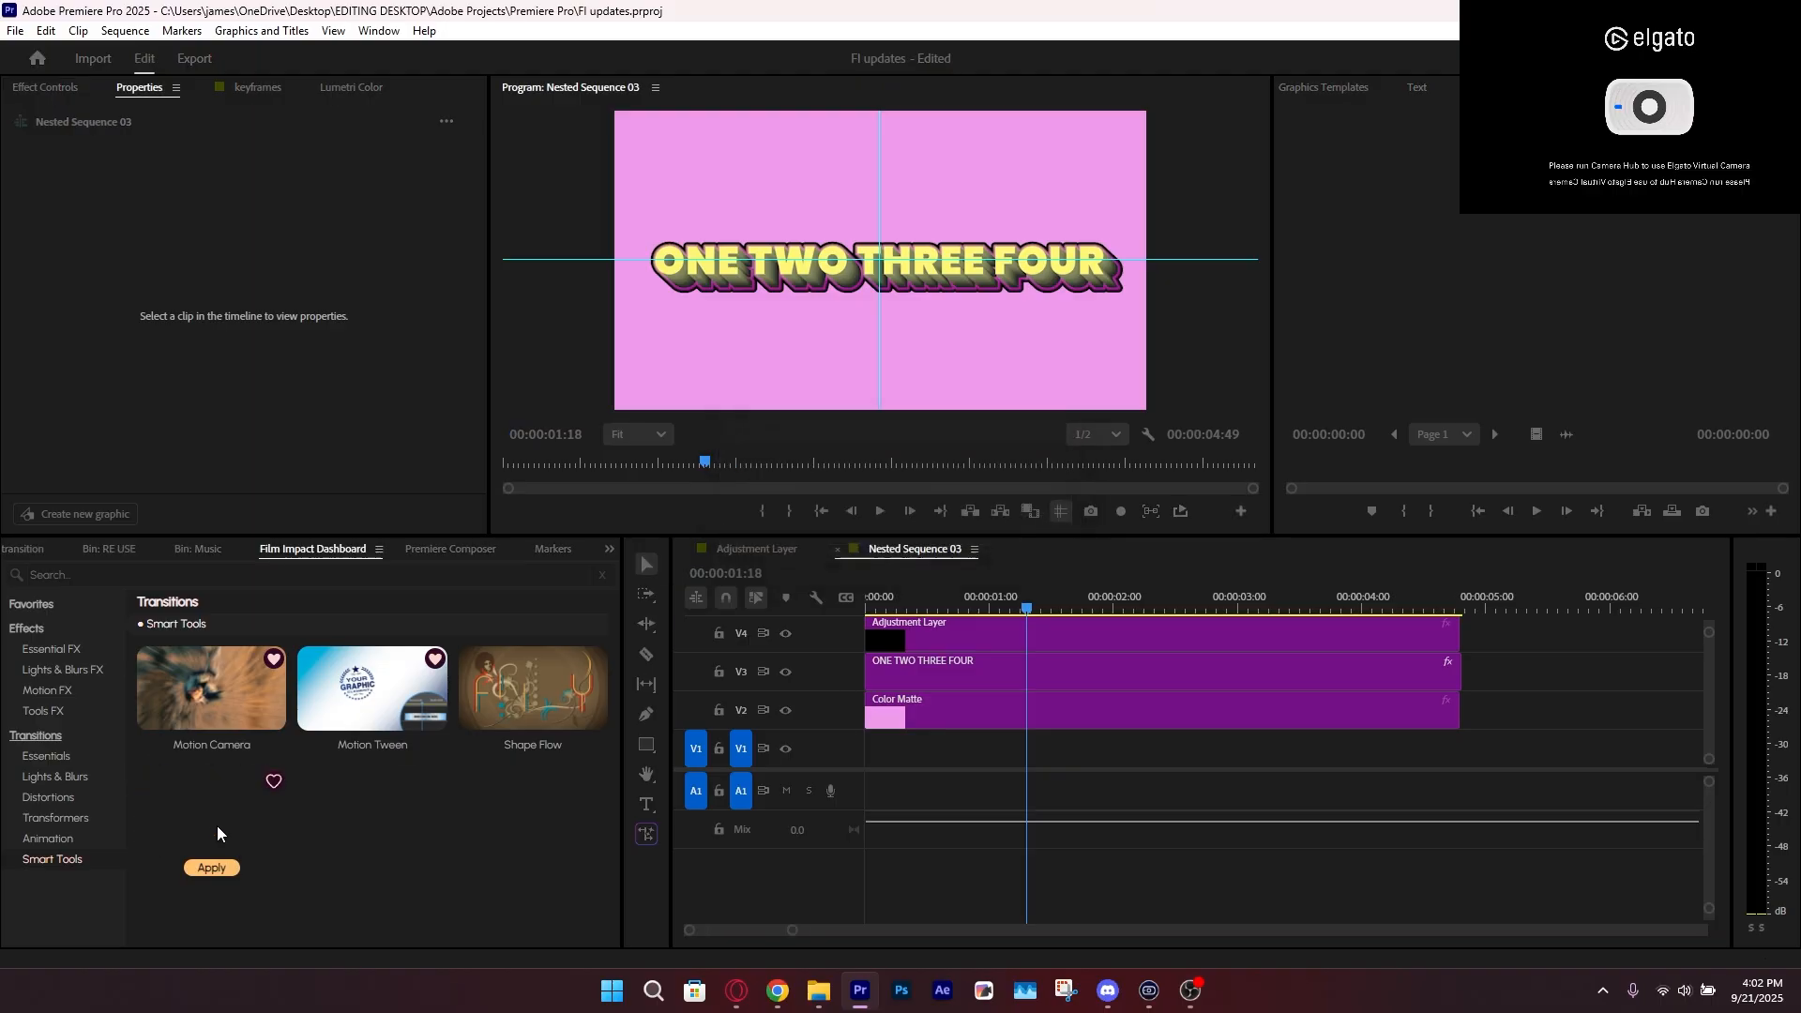
click(930, 643)
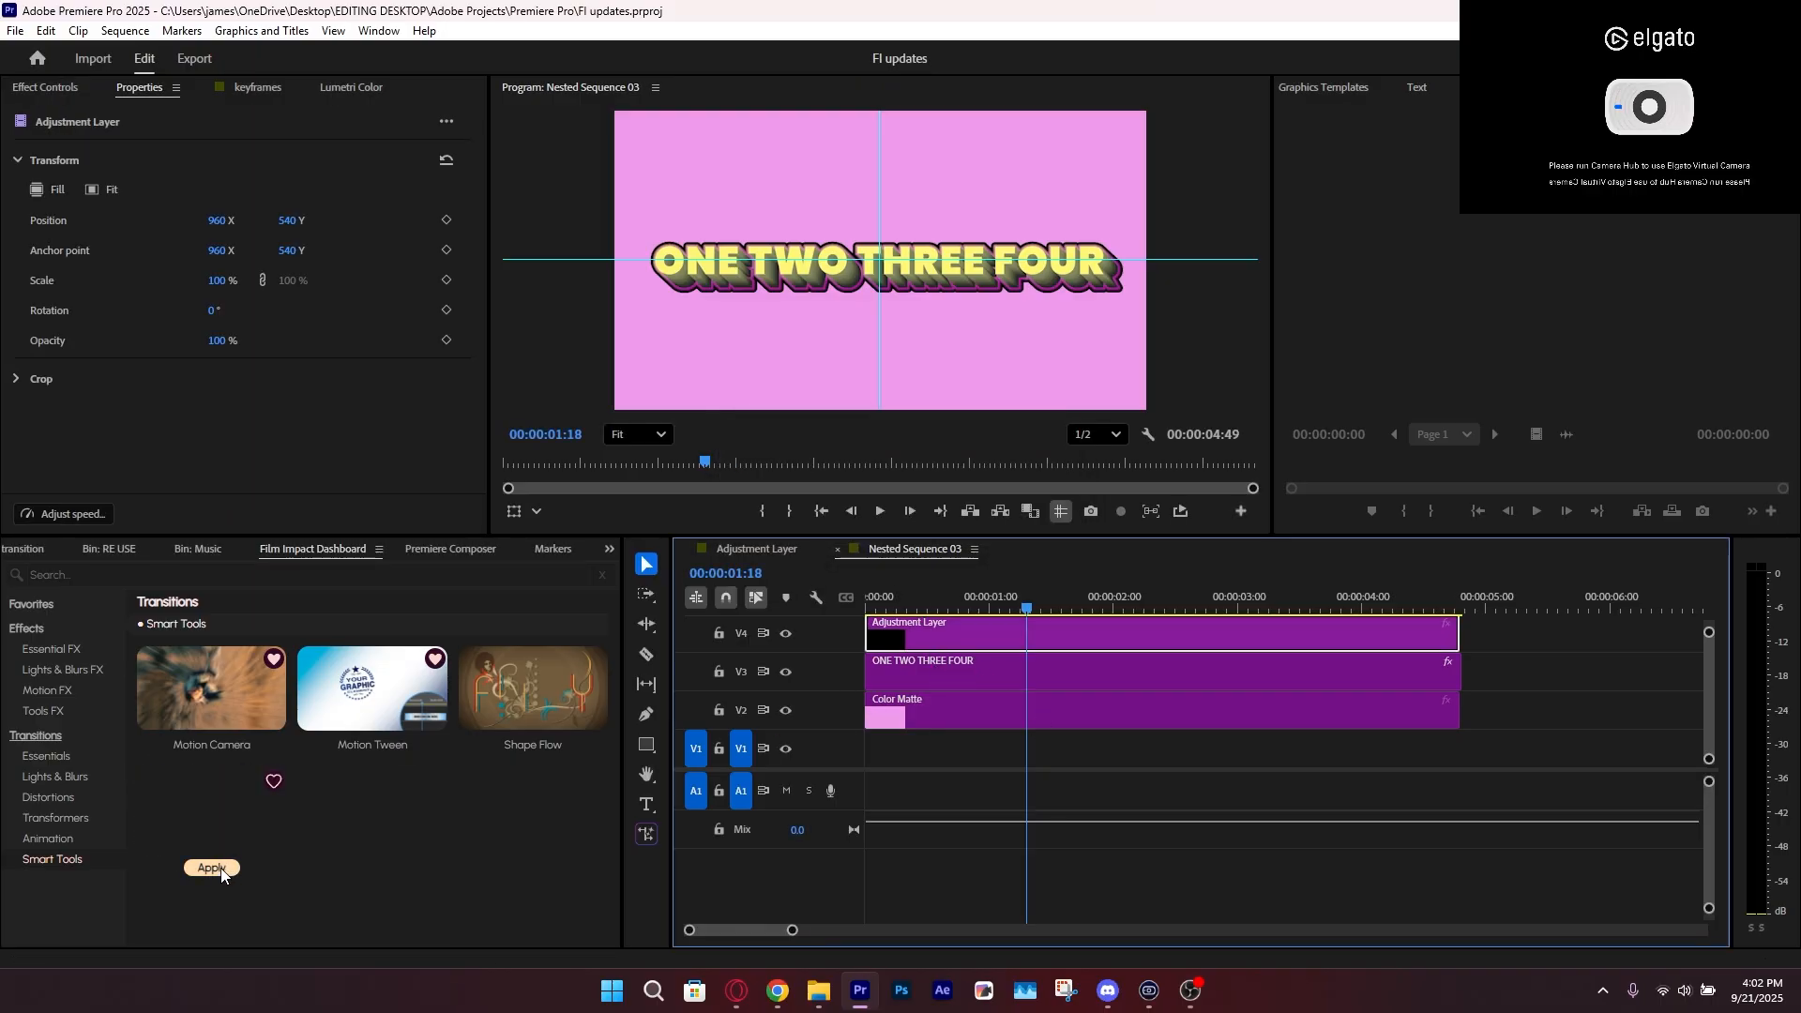
click(212, 868)
drag(875, 605, 938, 601)
key(ctrl+z)
key(ctrl+z)
key(ctrl+z)
Apply the Text Animator transition to both ends of the ONE TWO THREE FOUR clip and play it from the start
click(942, 667)
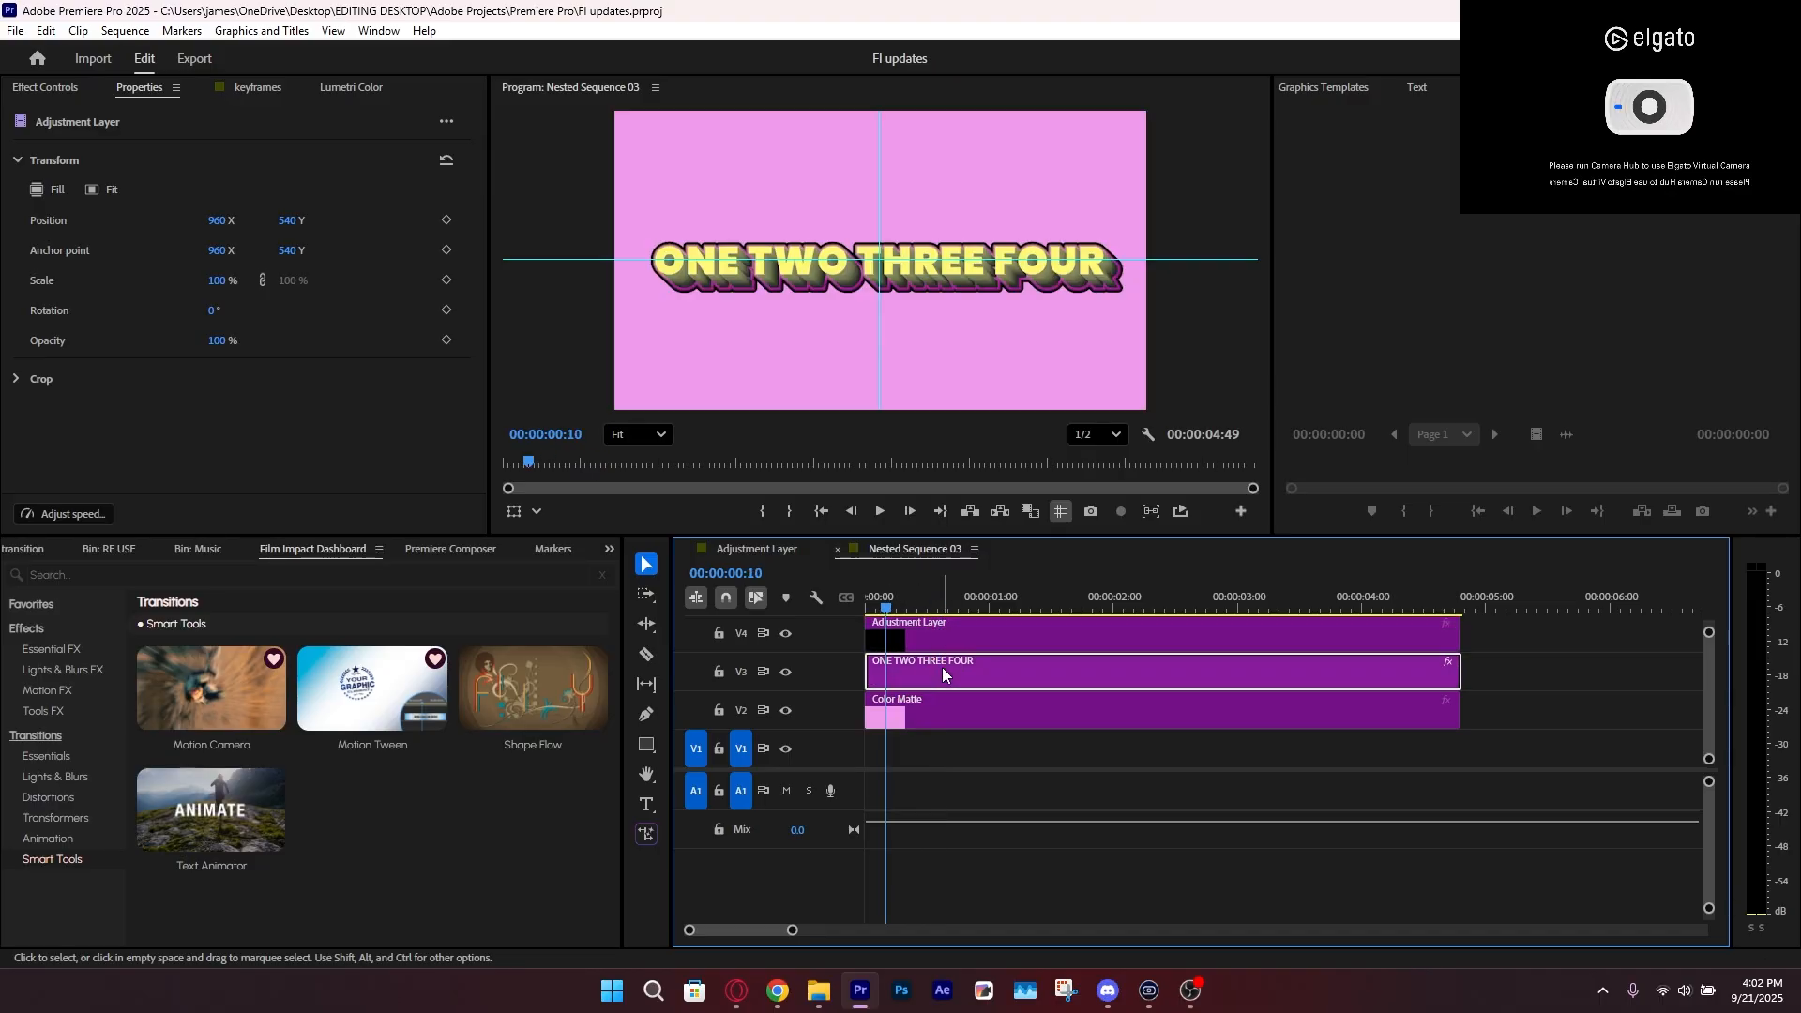
click(212, 863)
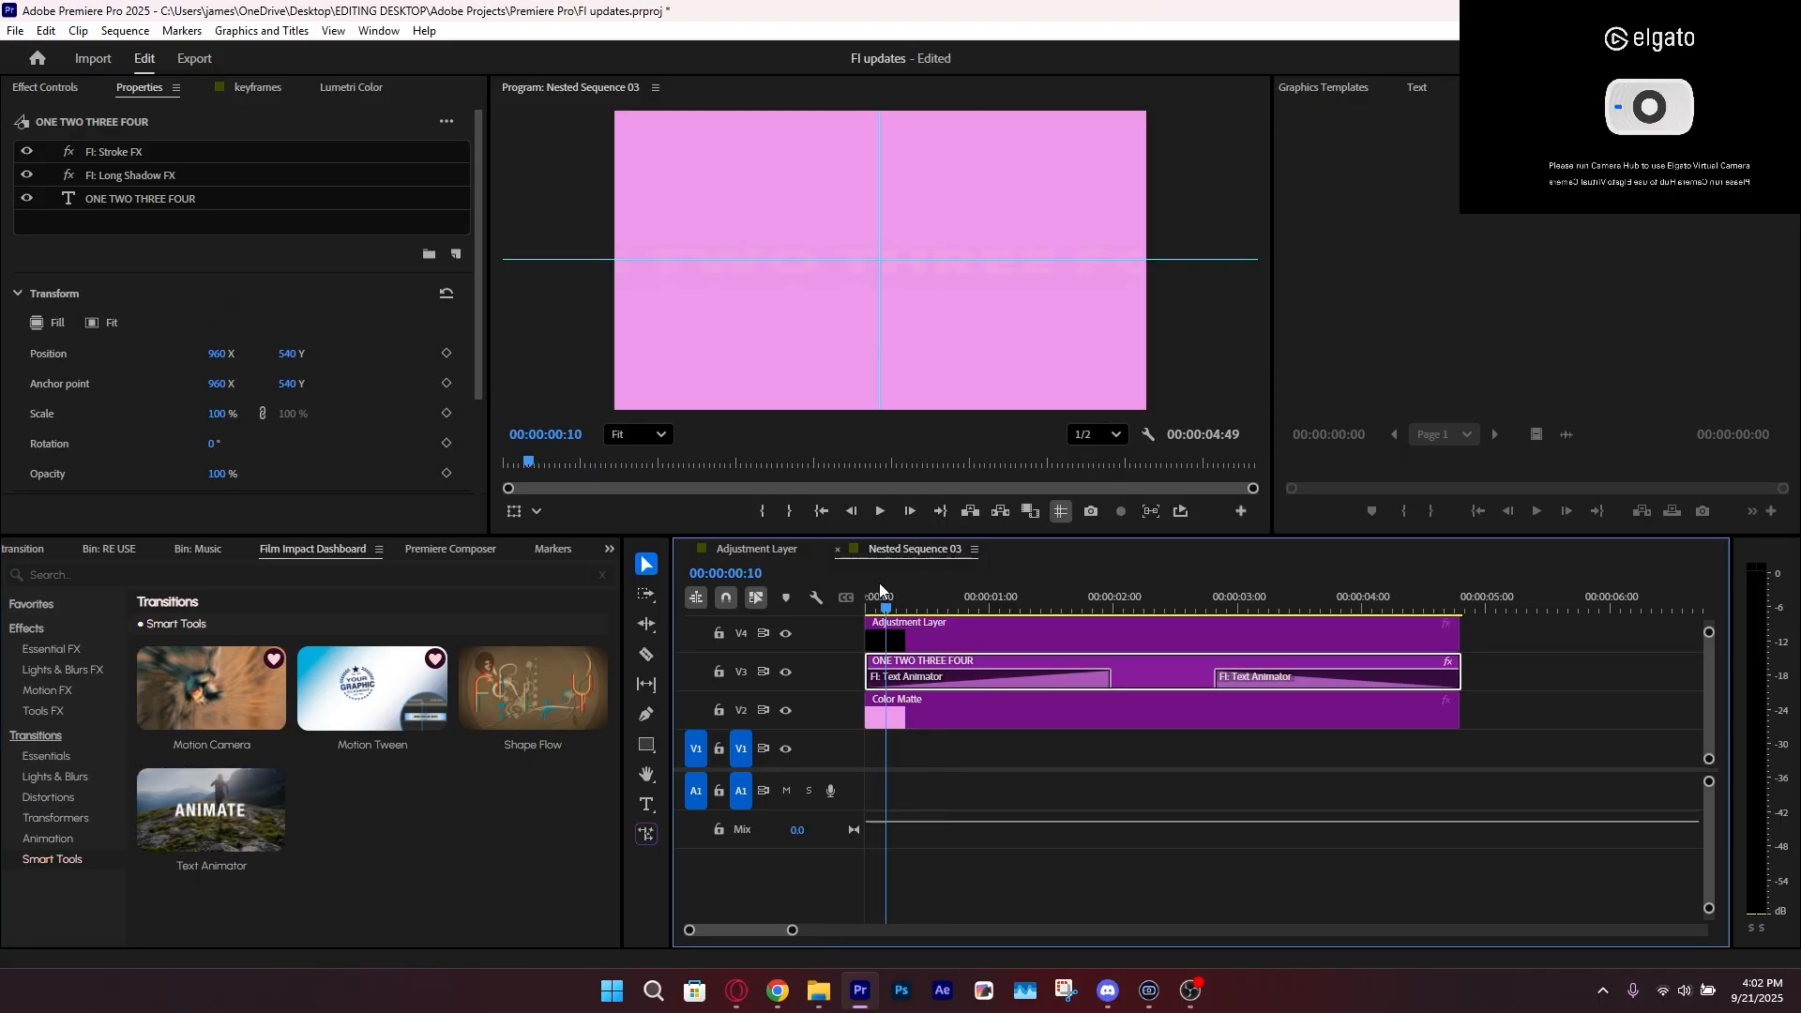
drag(880, 583, 769, 643)
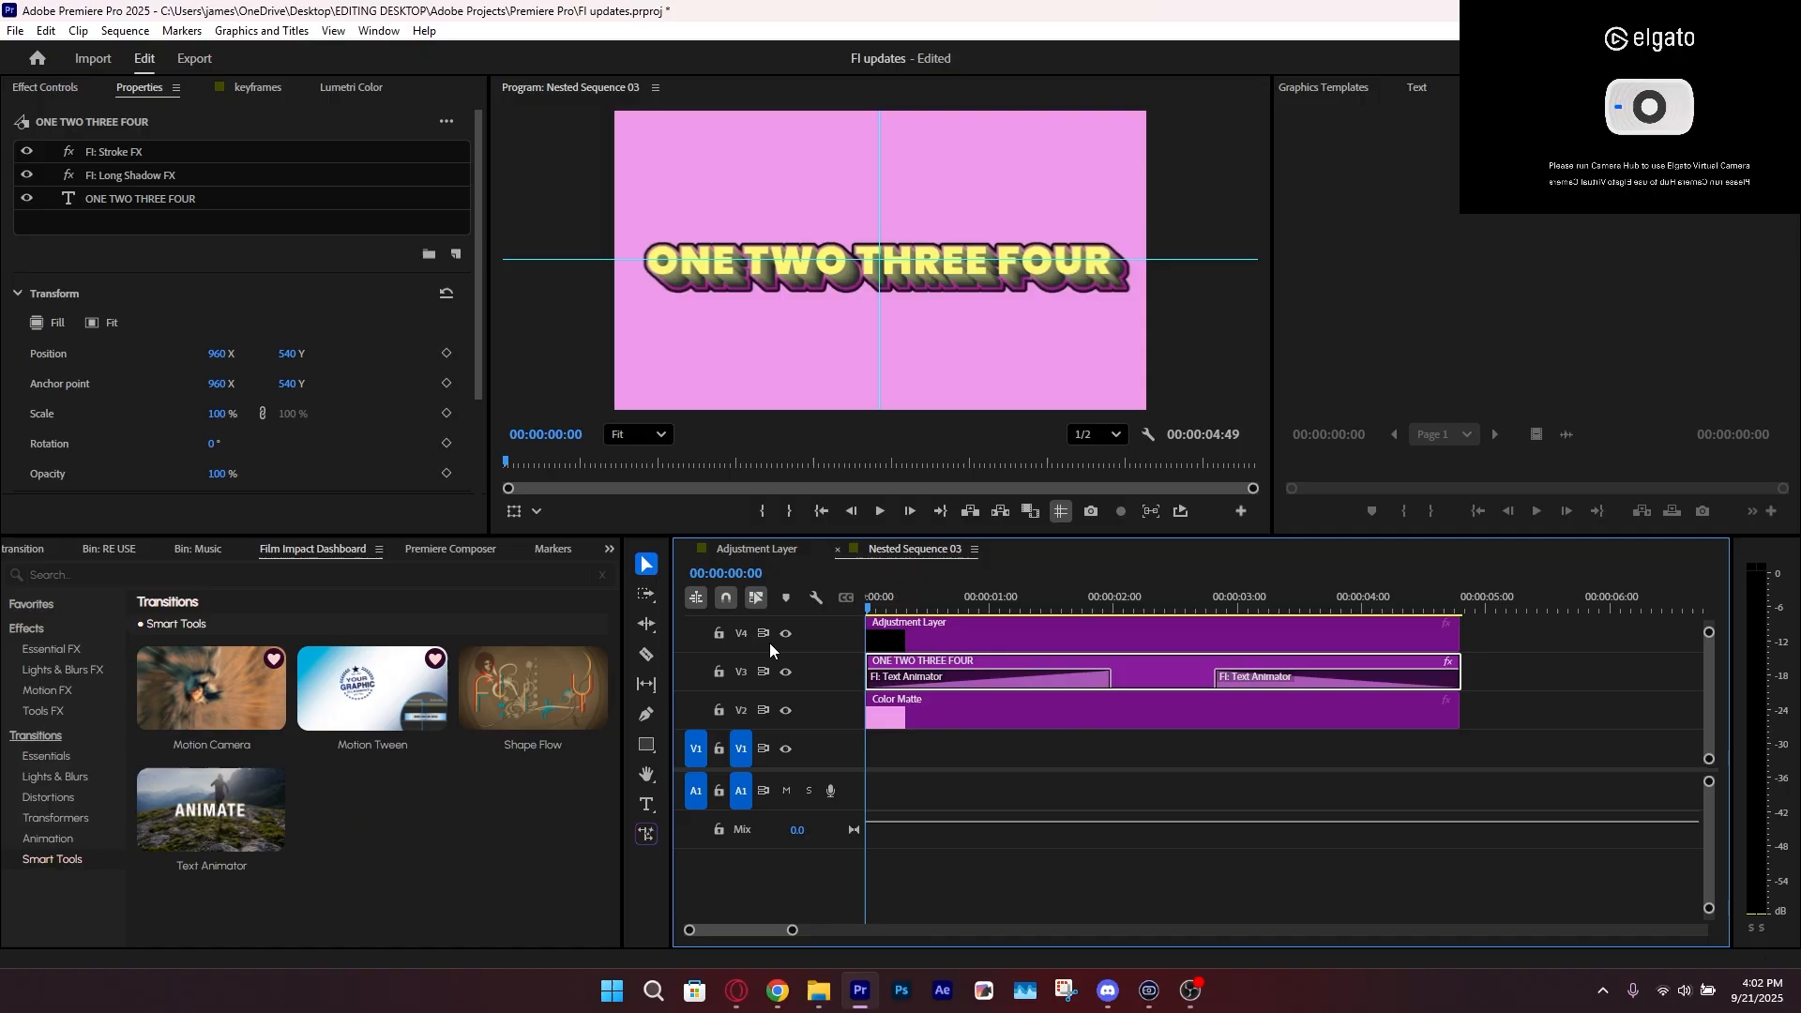
key(space)
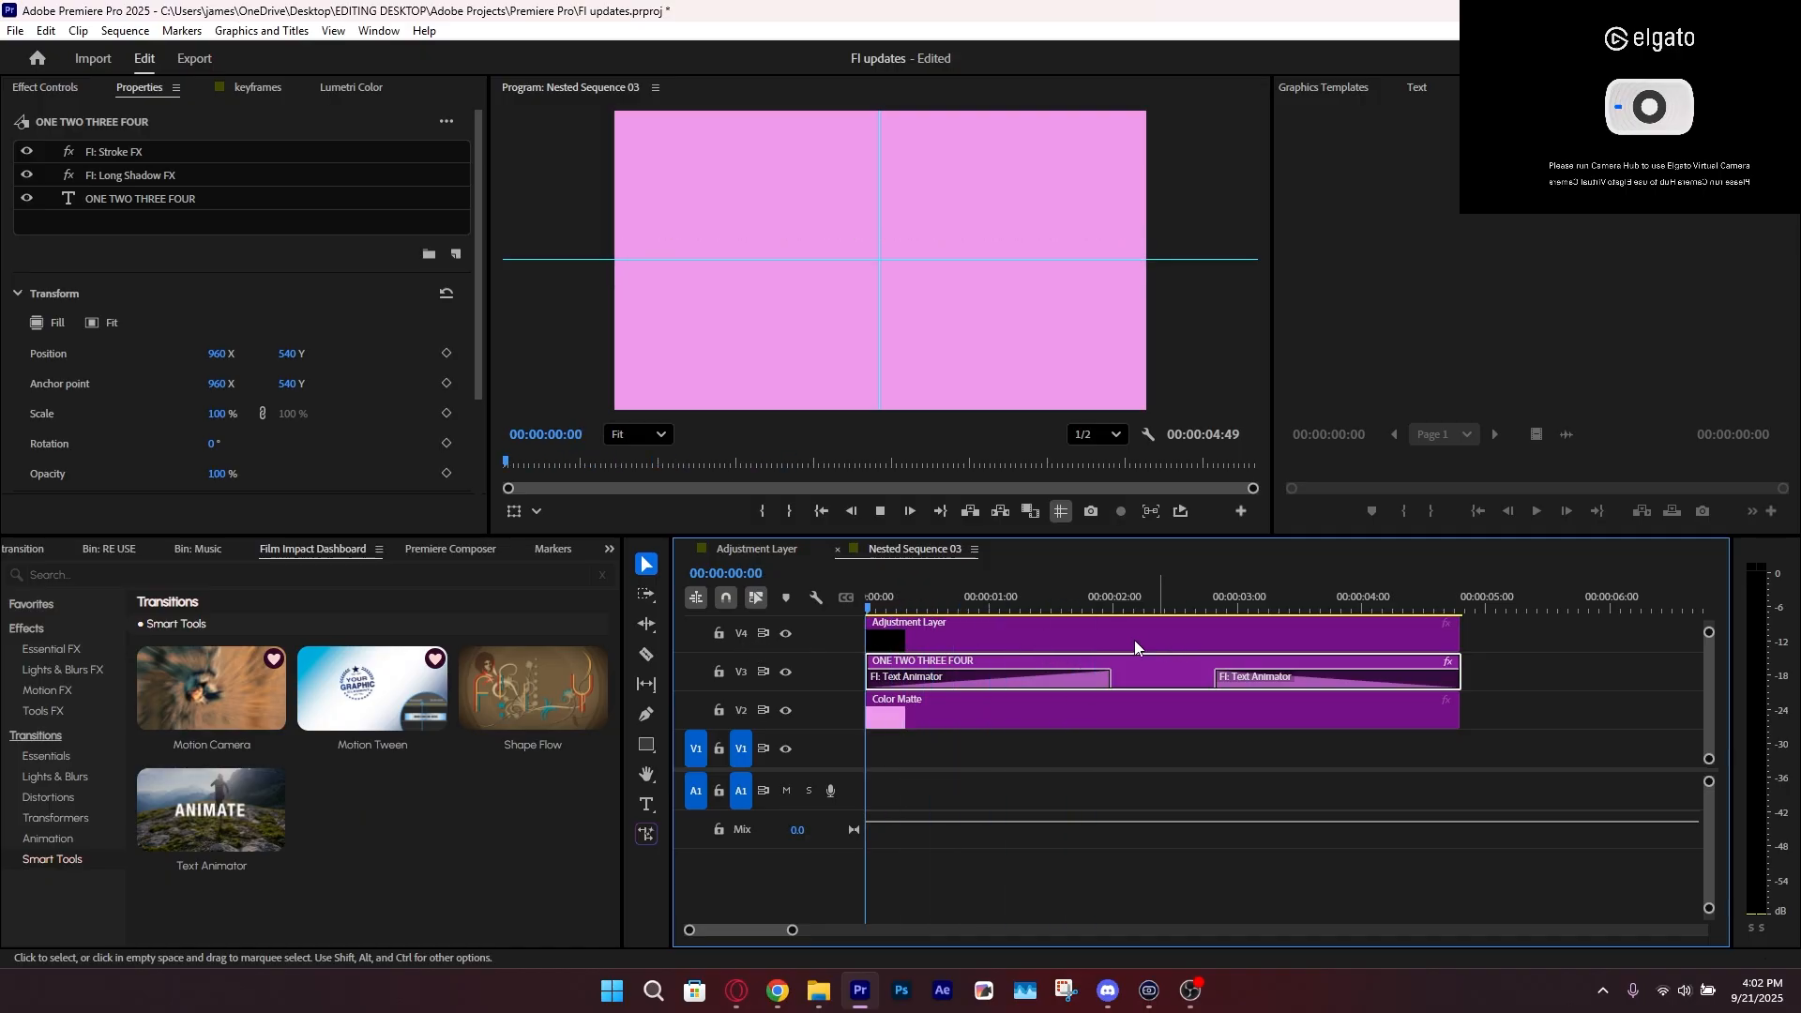
key(space)
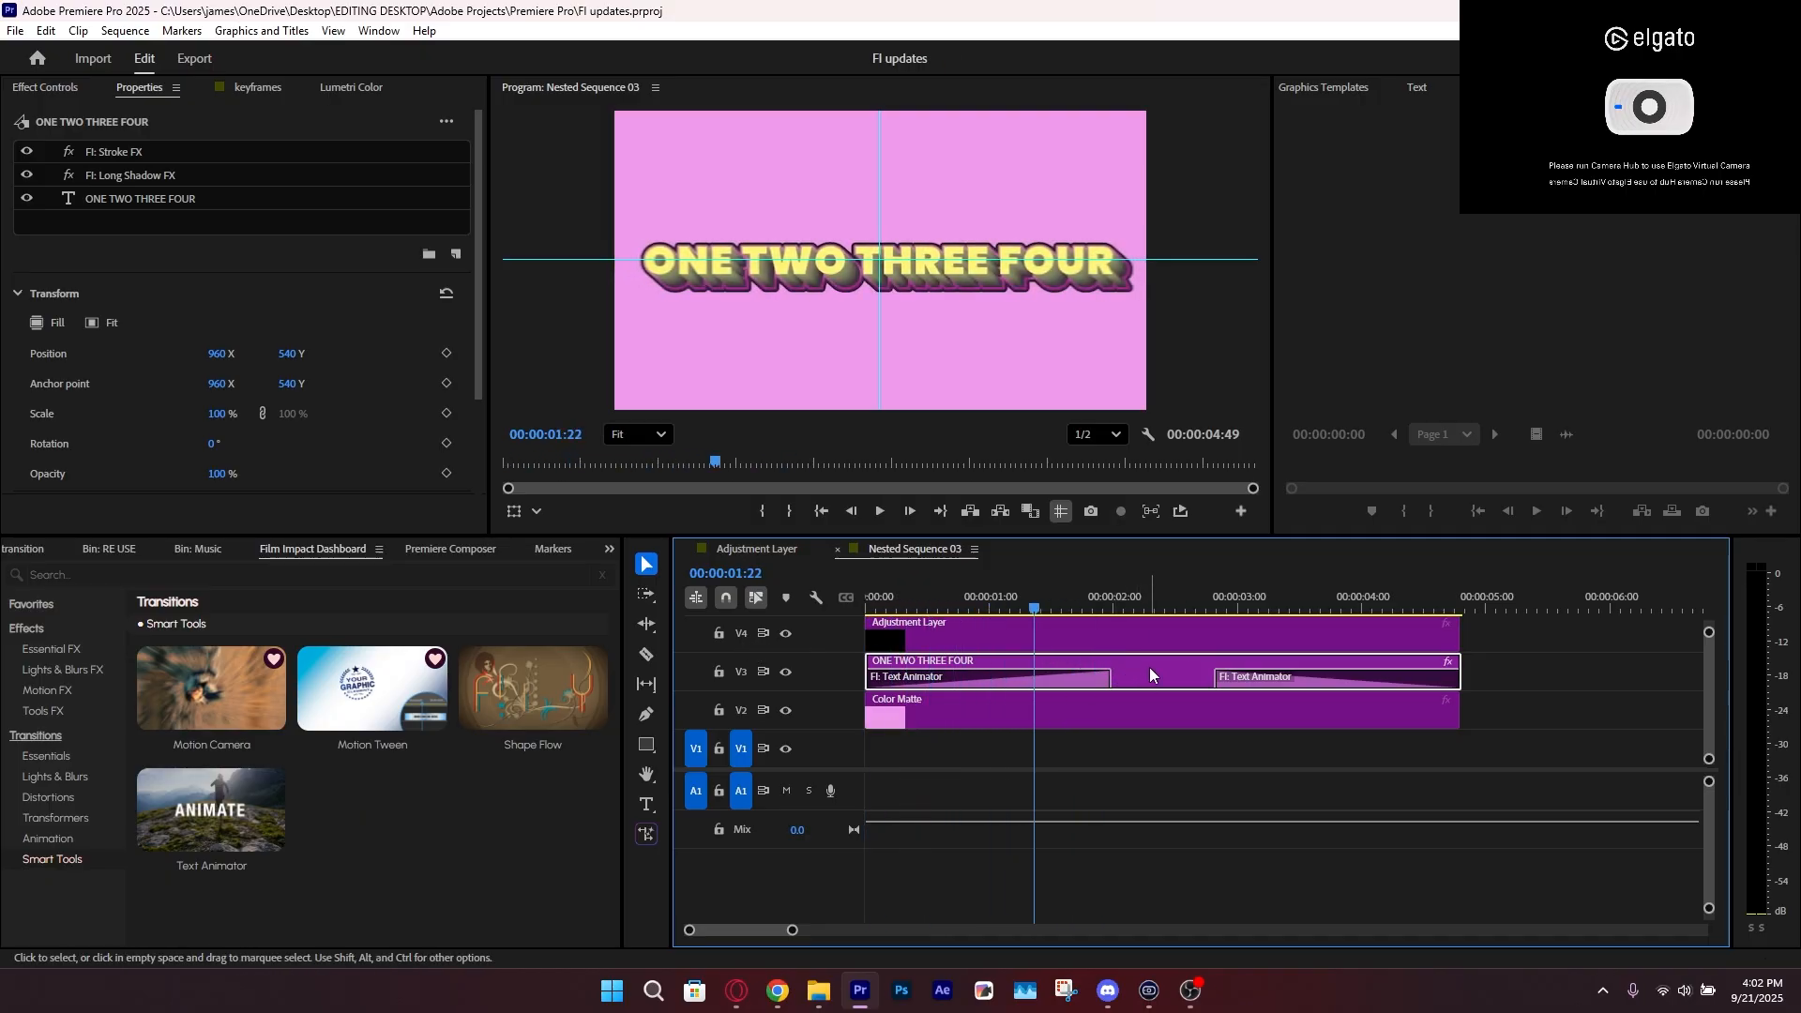
Try removing both Stroke FX and Long Shadow FX from the text and preview the Text Animator on the plain letters
click(124, 173)
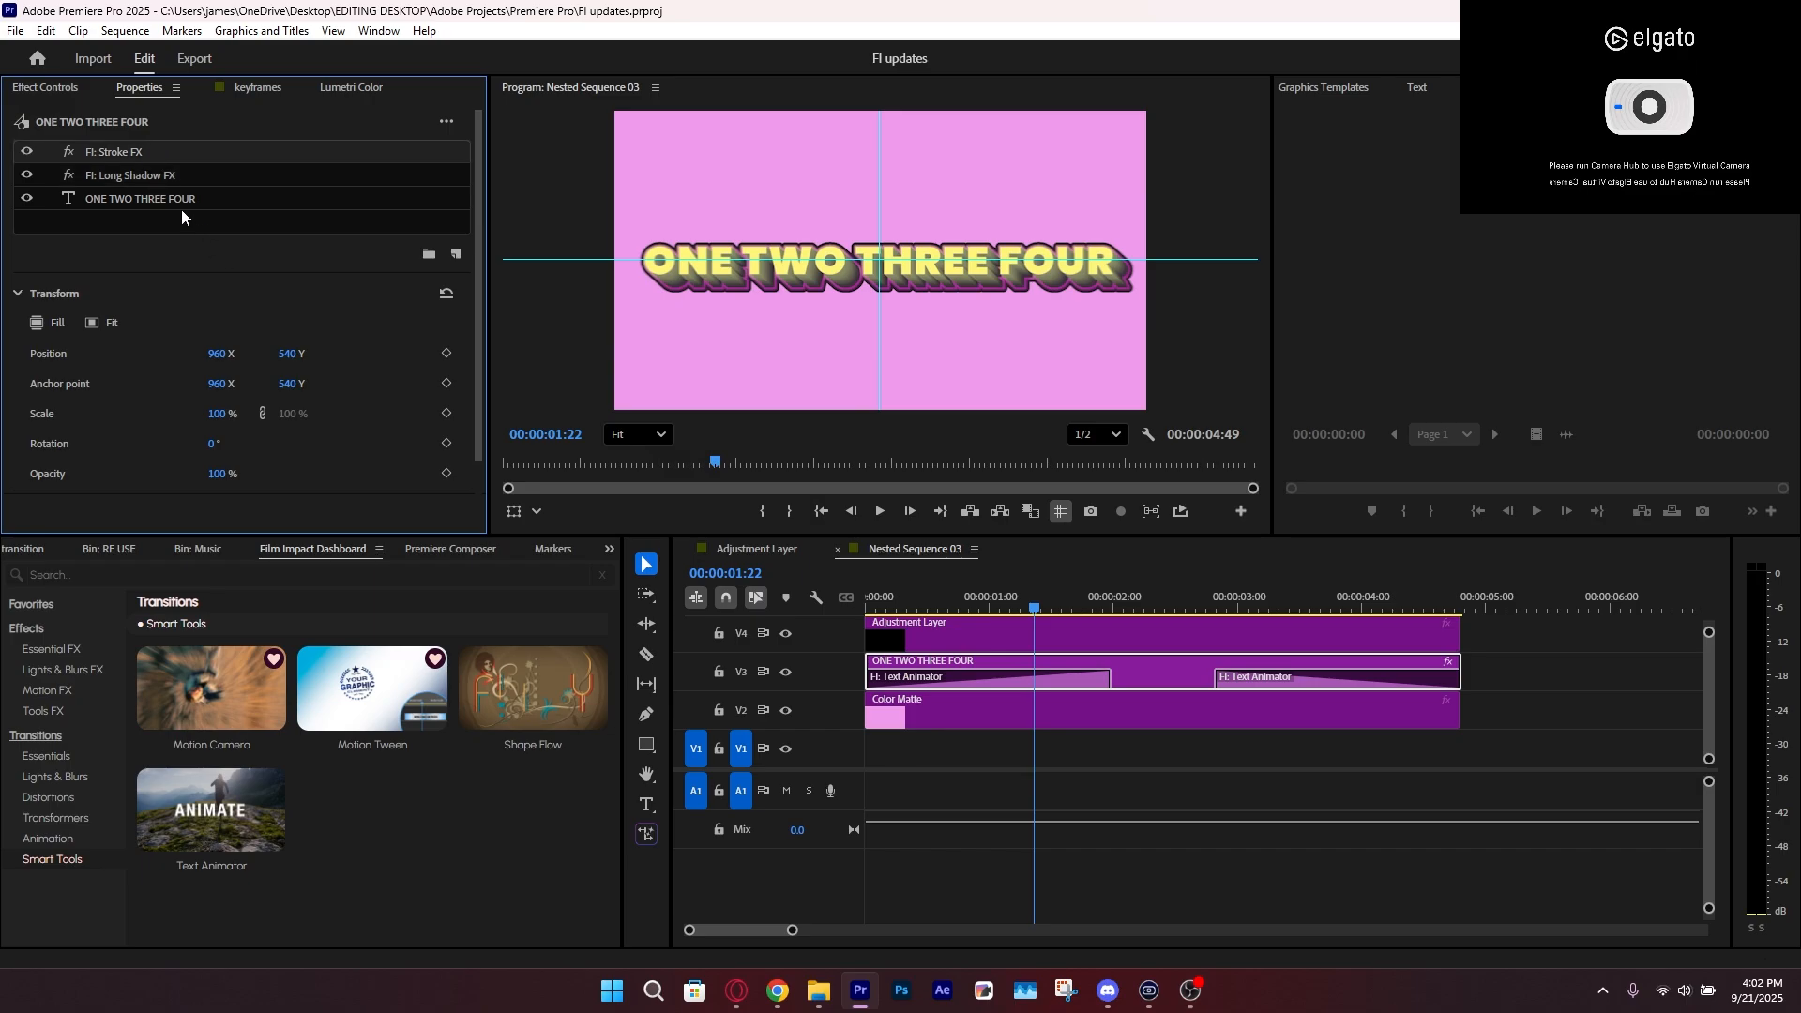
shift+click(159, 177)
key(Delete)
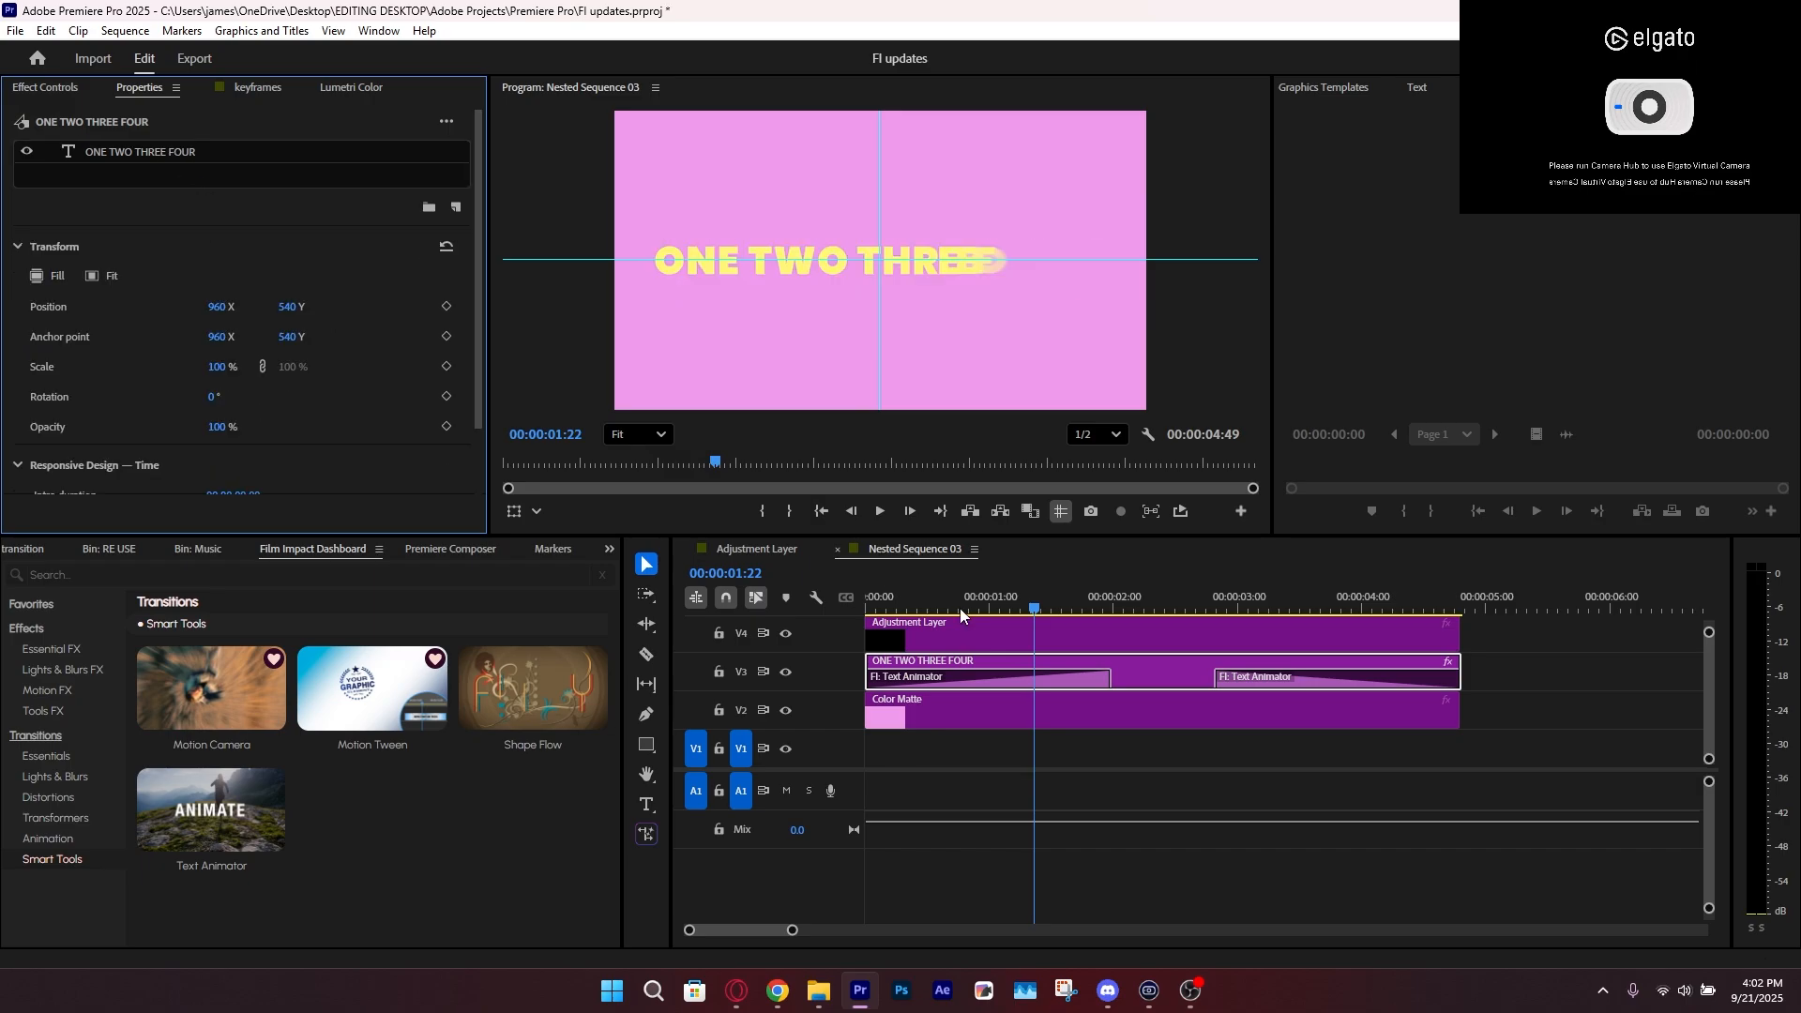
drag(945, 596, 869, 597)
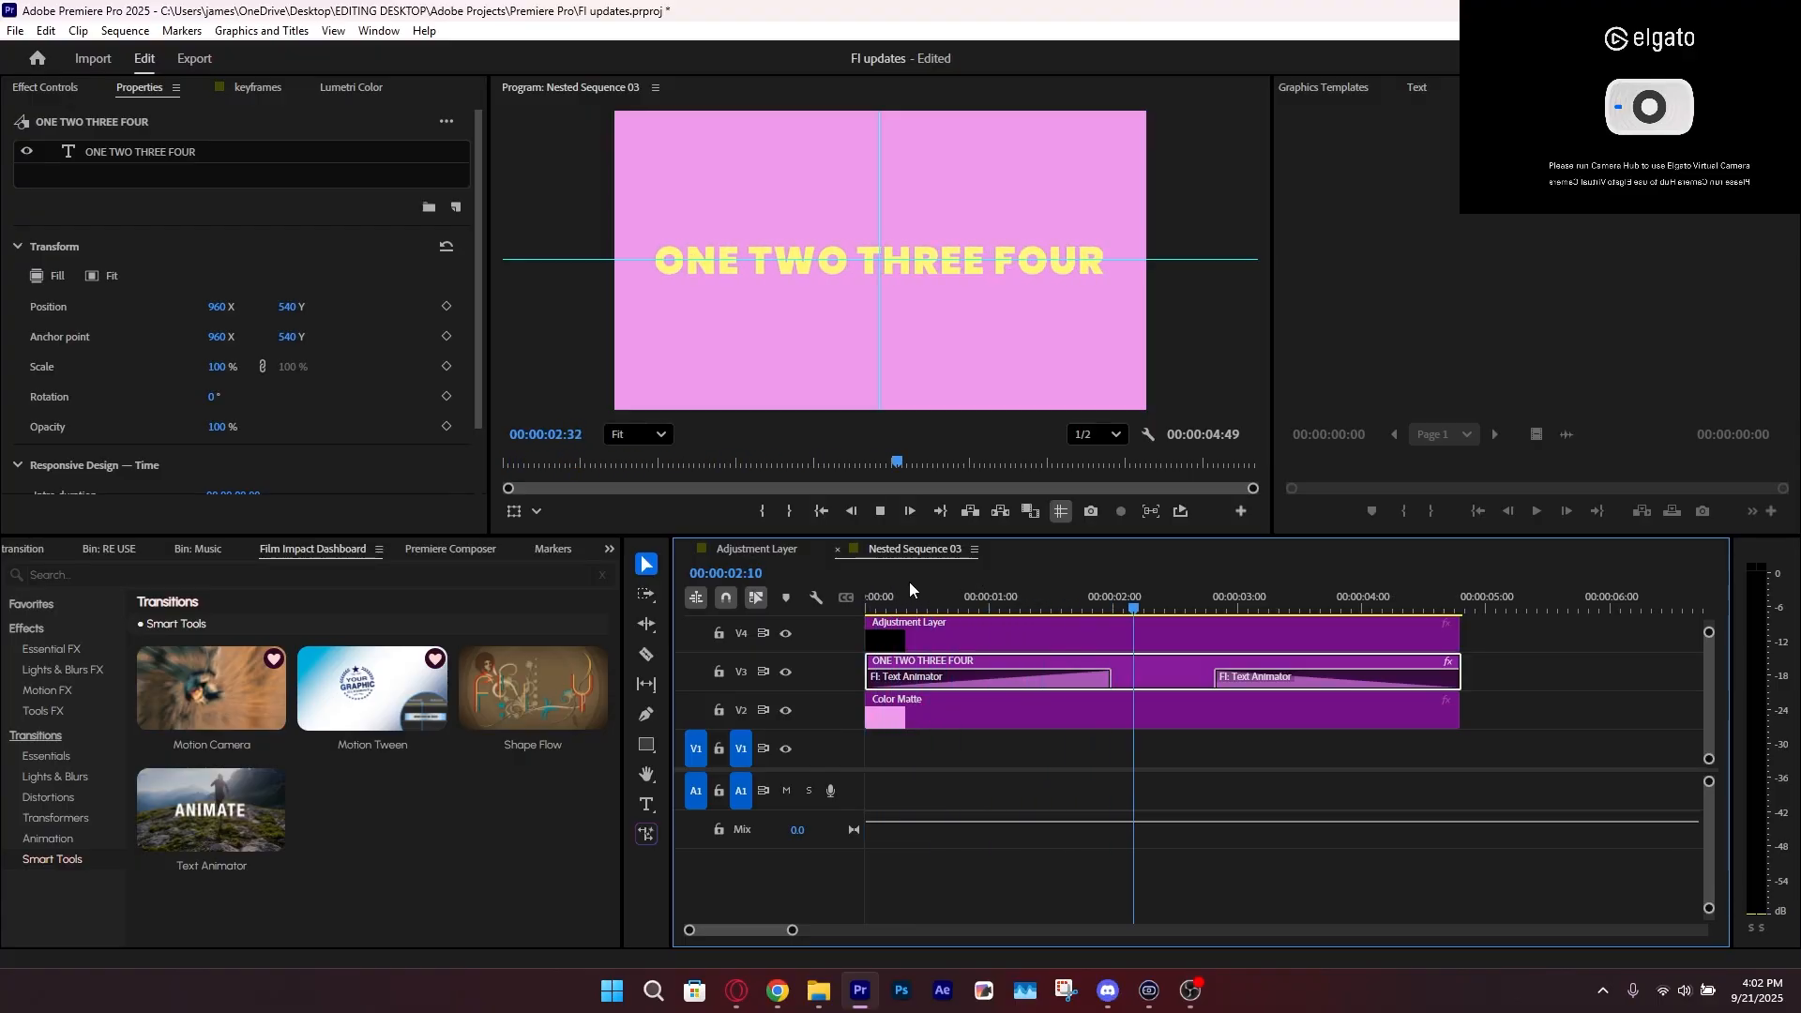
drag(917, 600, 947, 627)
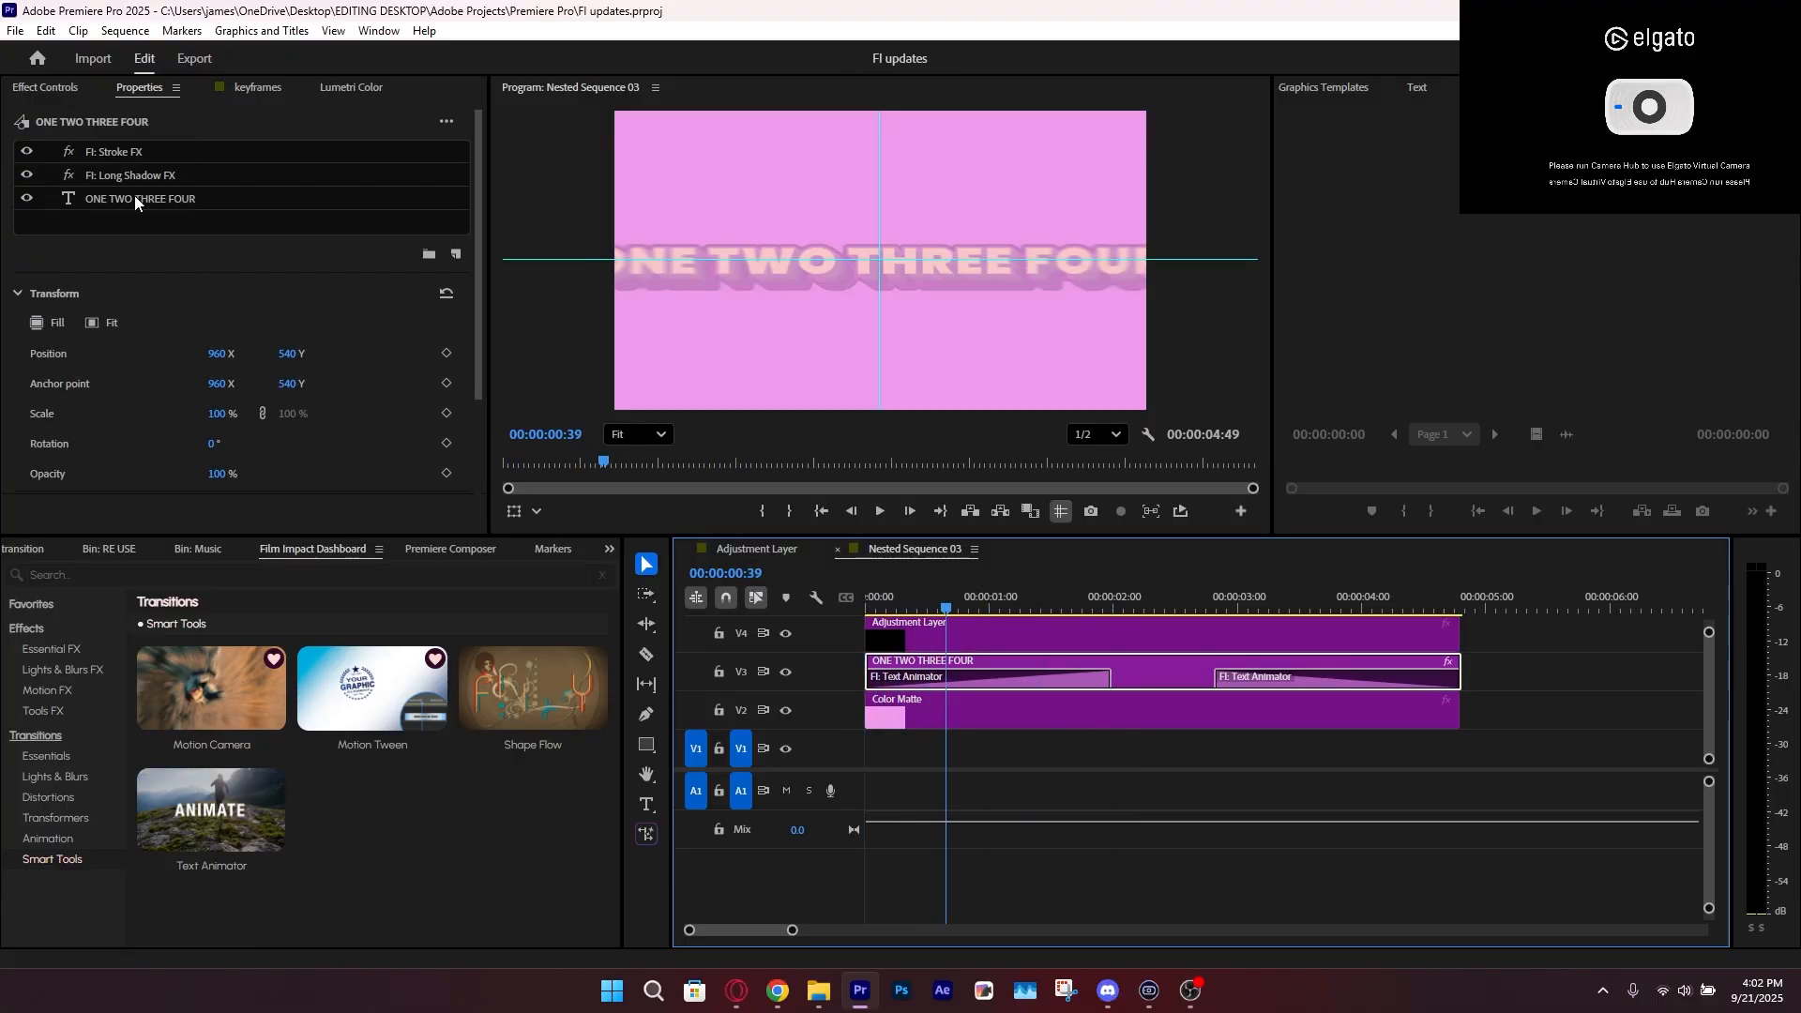
Delete the Long Shadow FX from the ONE TWO THREE FOUR text and play the animation with only the stroke
click(143, 182)
key(Delete)
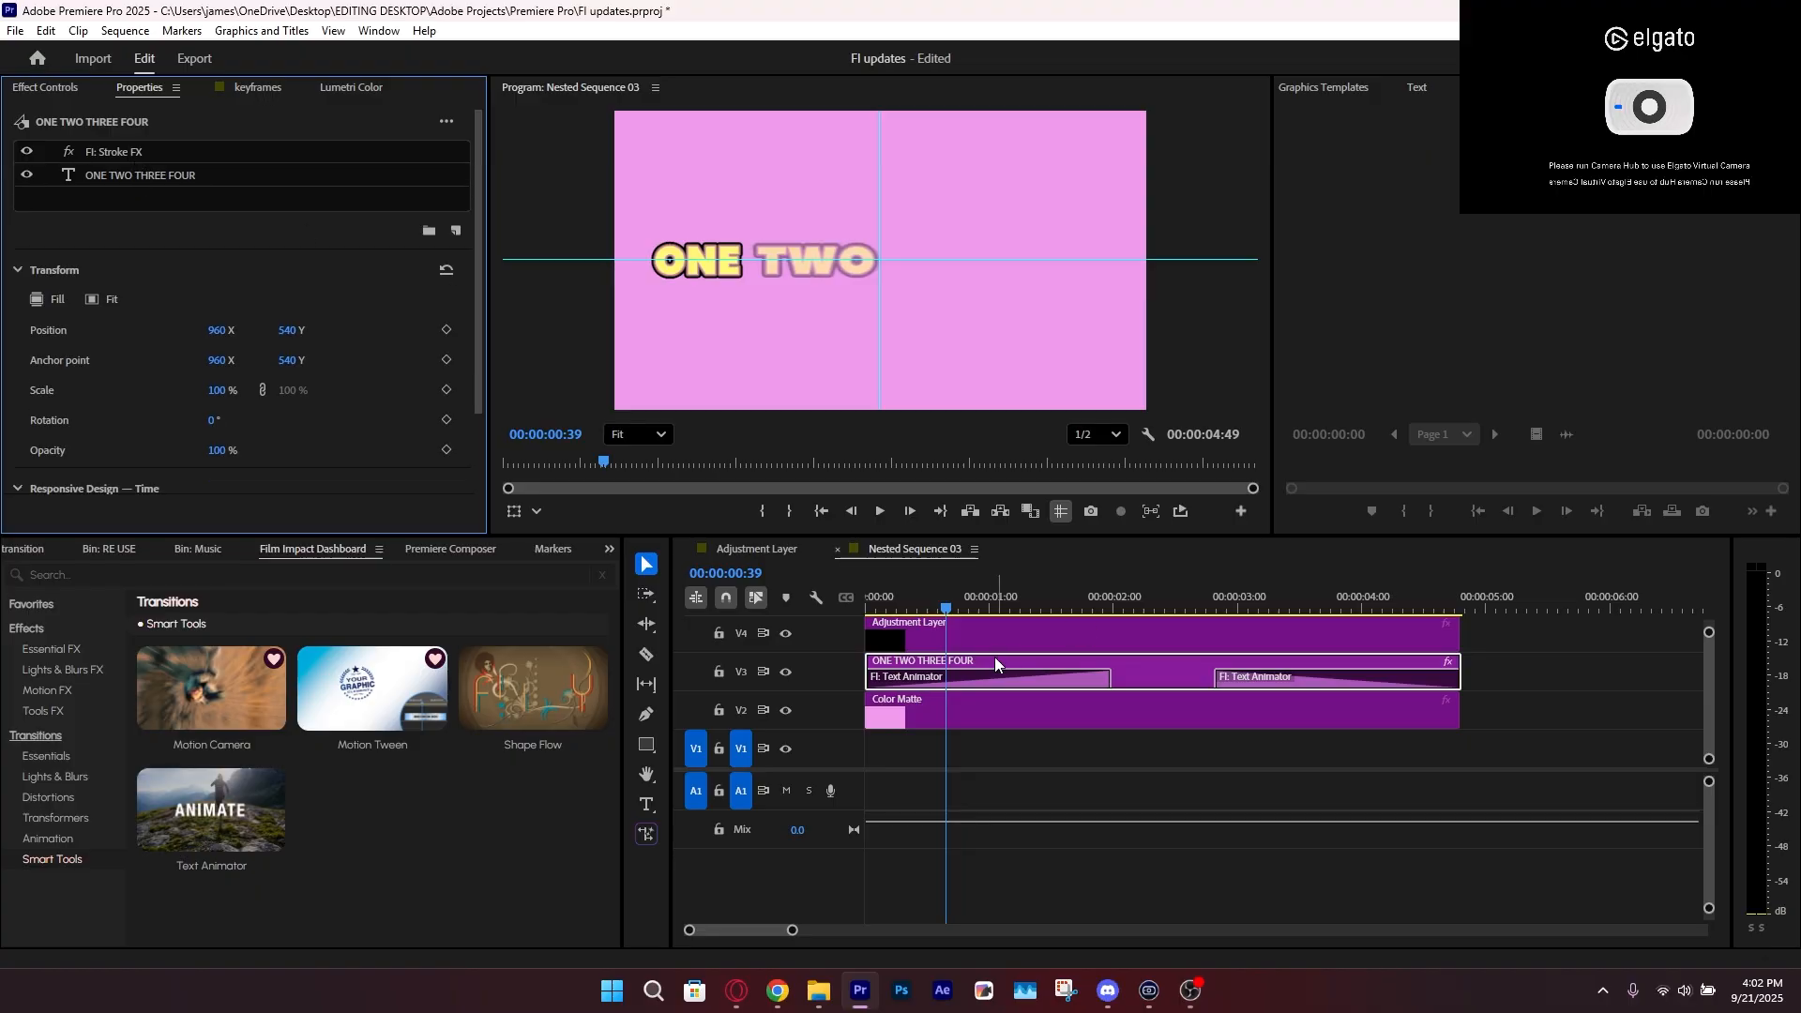
key(space)
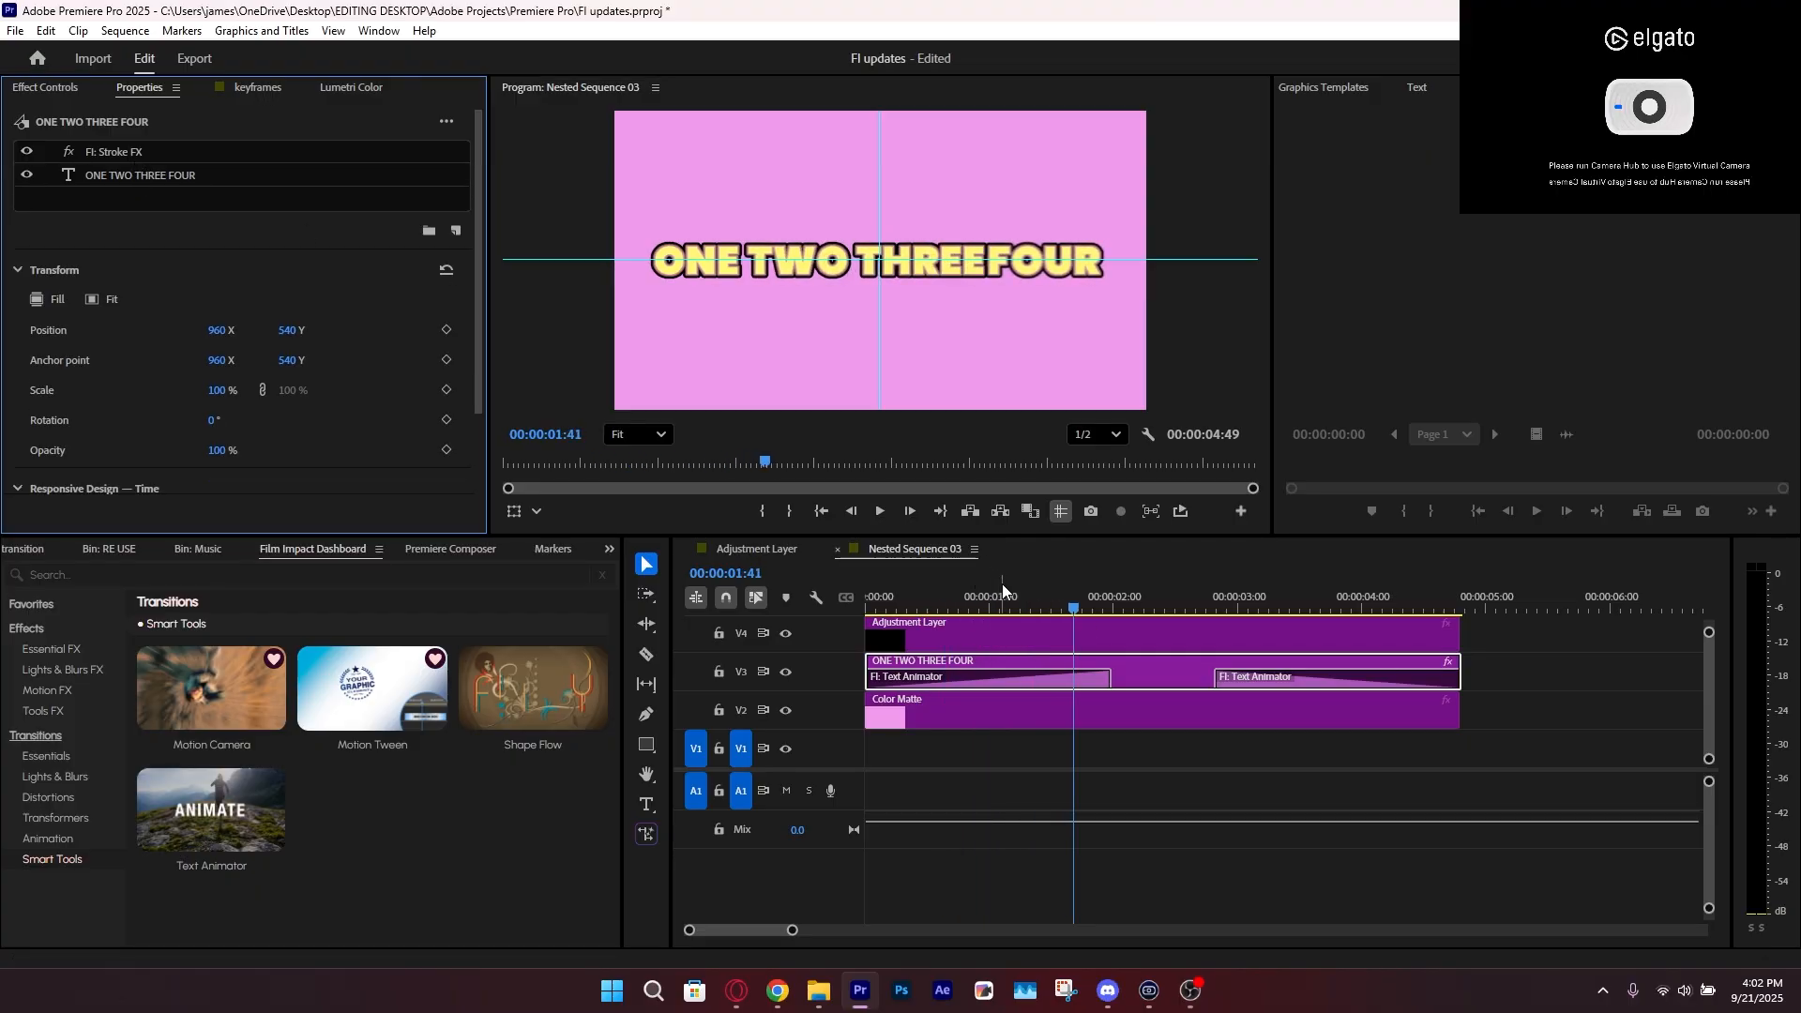
Shorten the Text Animator transition at the start of the ONE TWO THREE FOUR clip to 47 frames
drag(1002, 593, 1038, 682)
drag(940, 610, 992, 612)
drag(1039, 684, 857, 611)
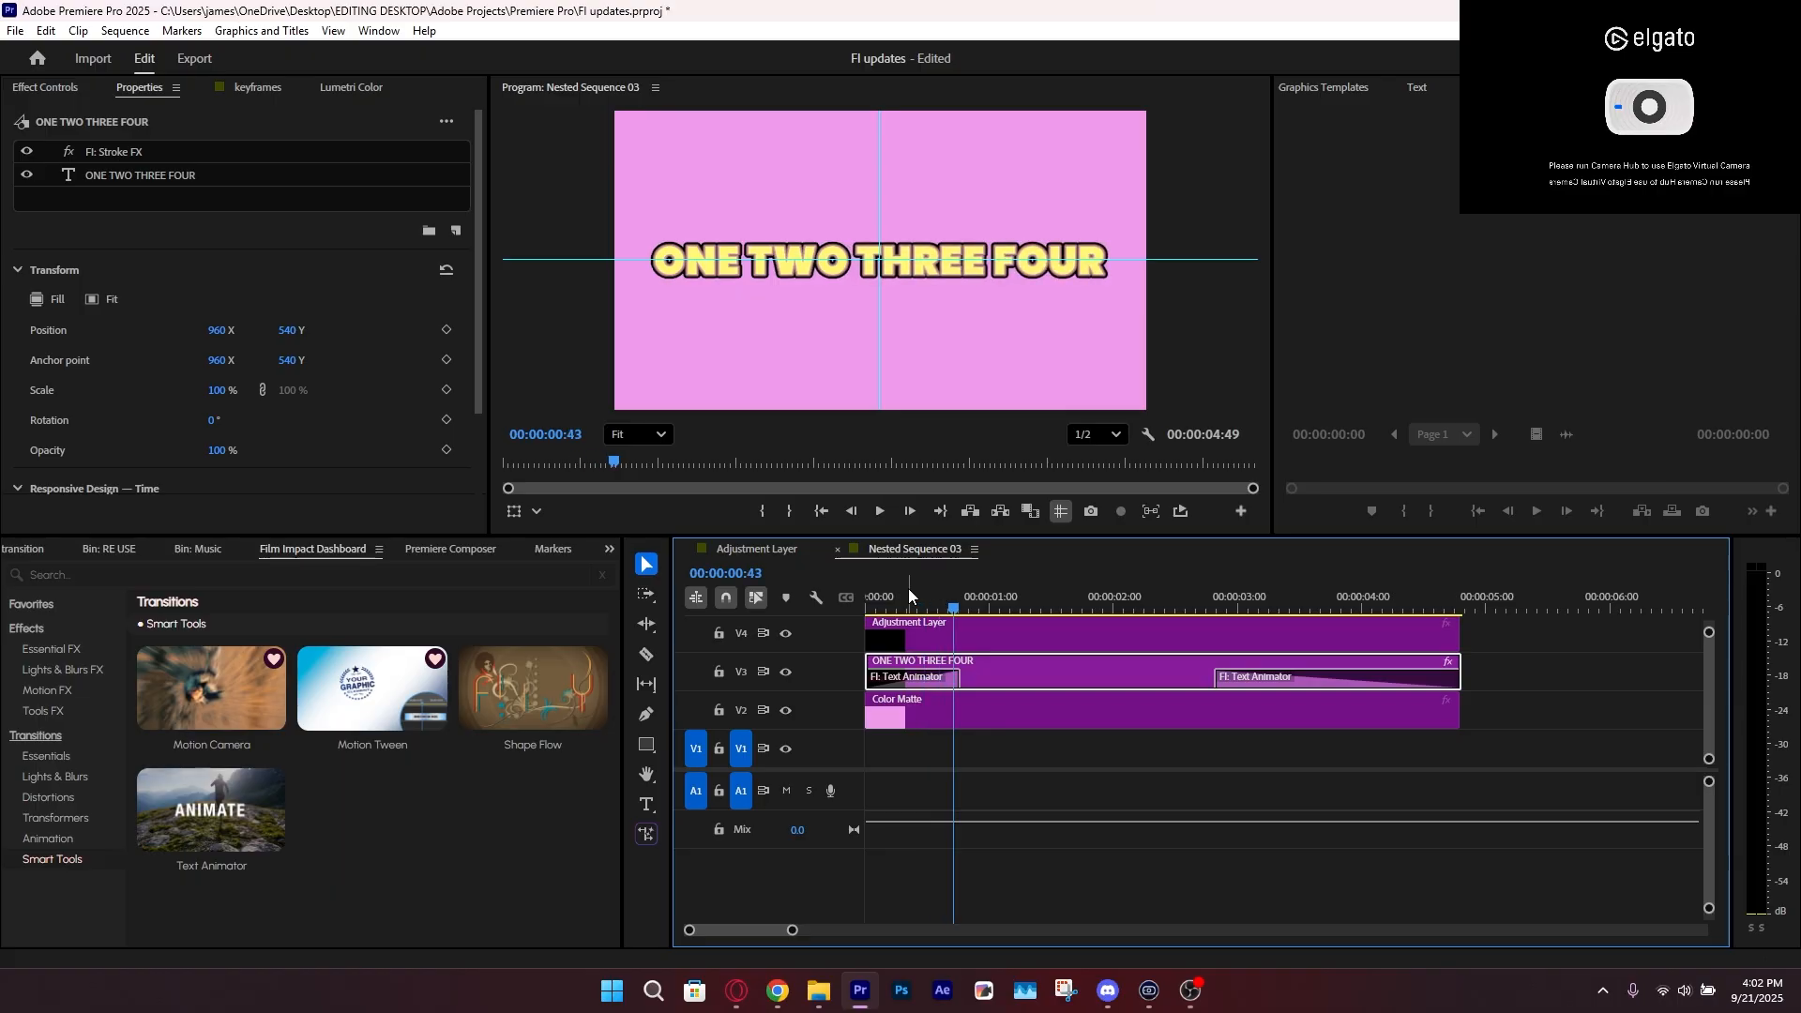
Set the preset of the starting Text Animator transition to Natural Scale and play the result from the beginning
click(130, 169)
click(53, 82)
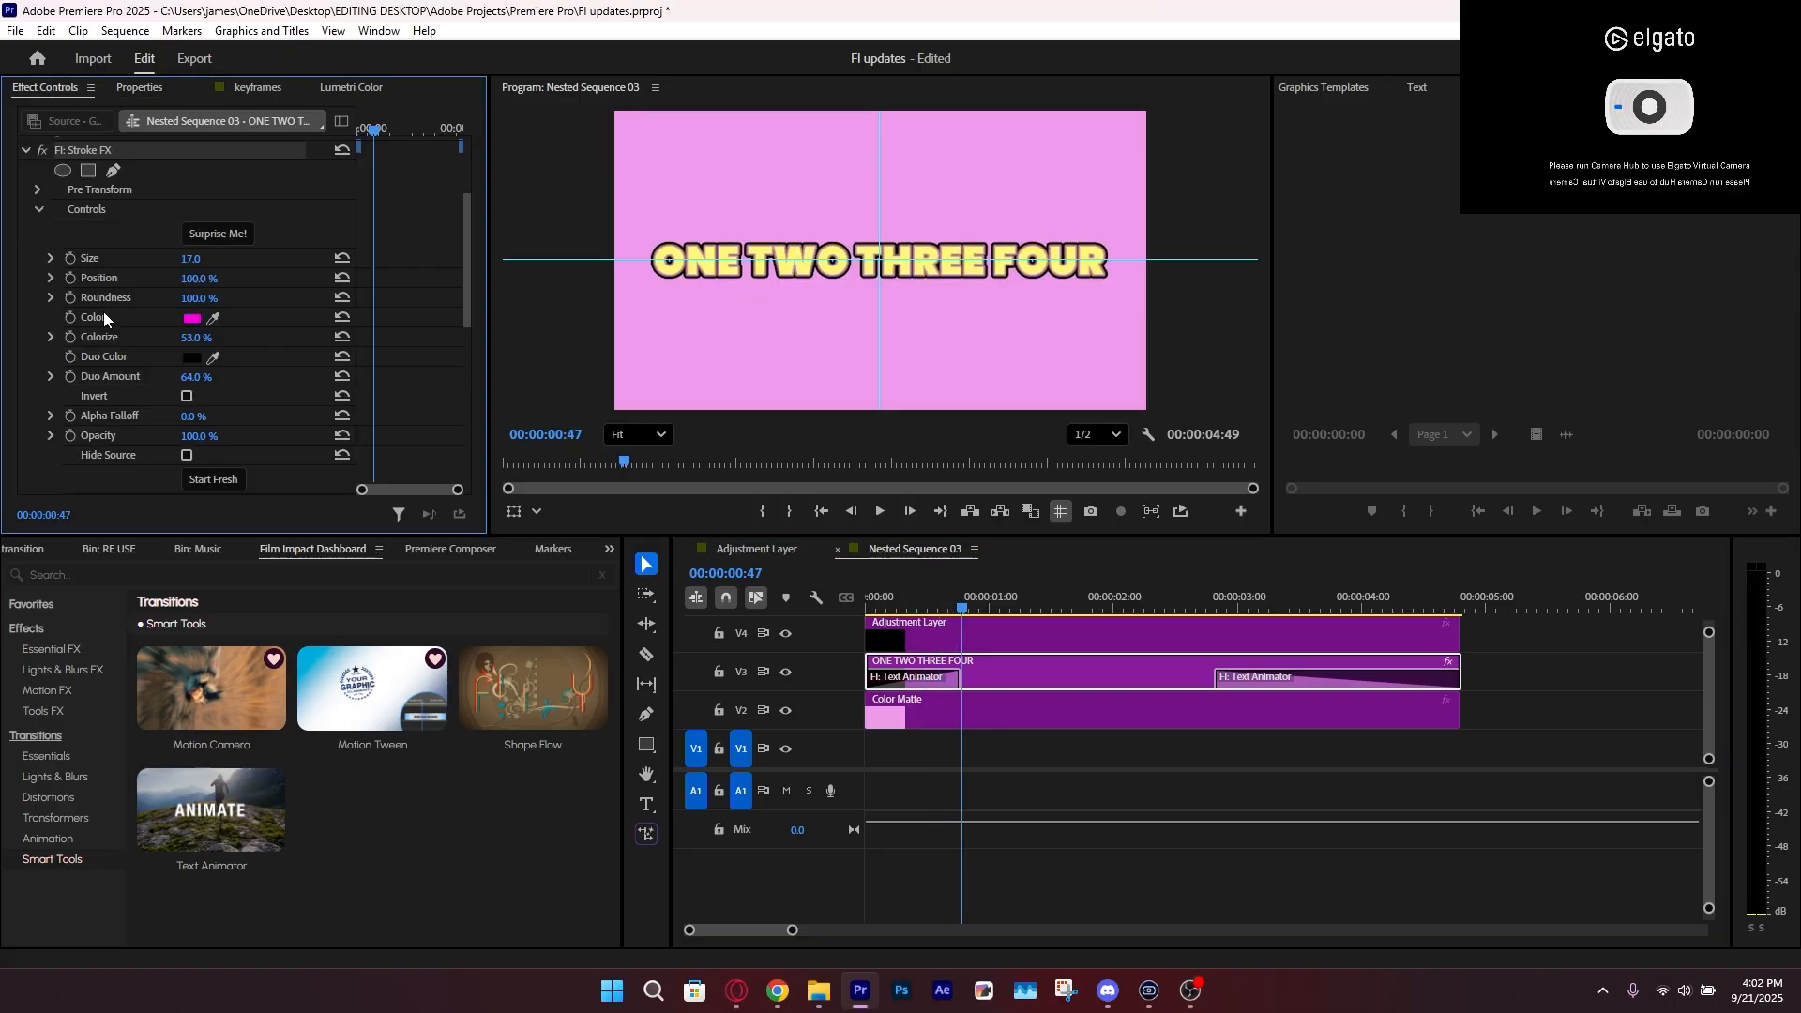
scroll(103, 312, down, 3)
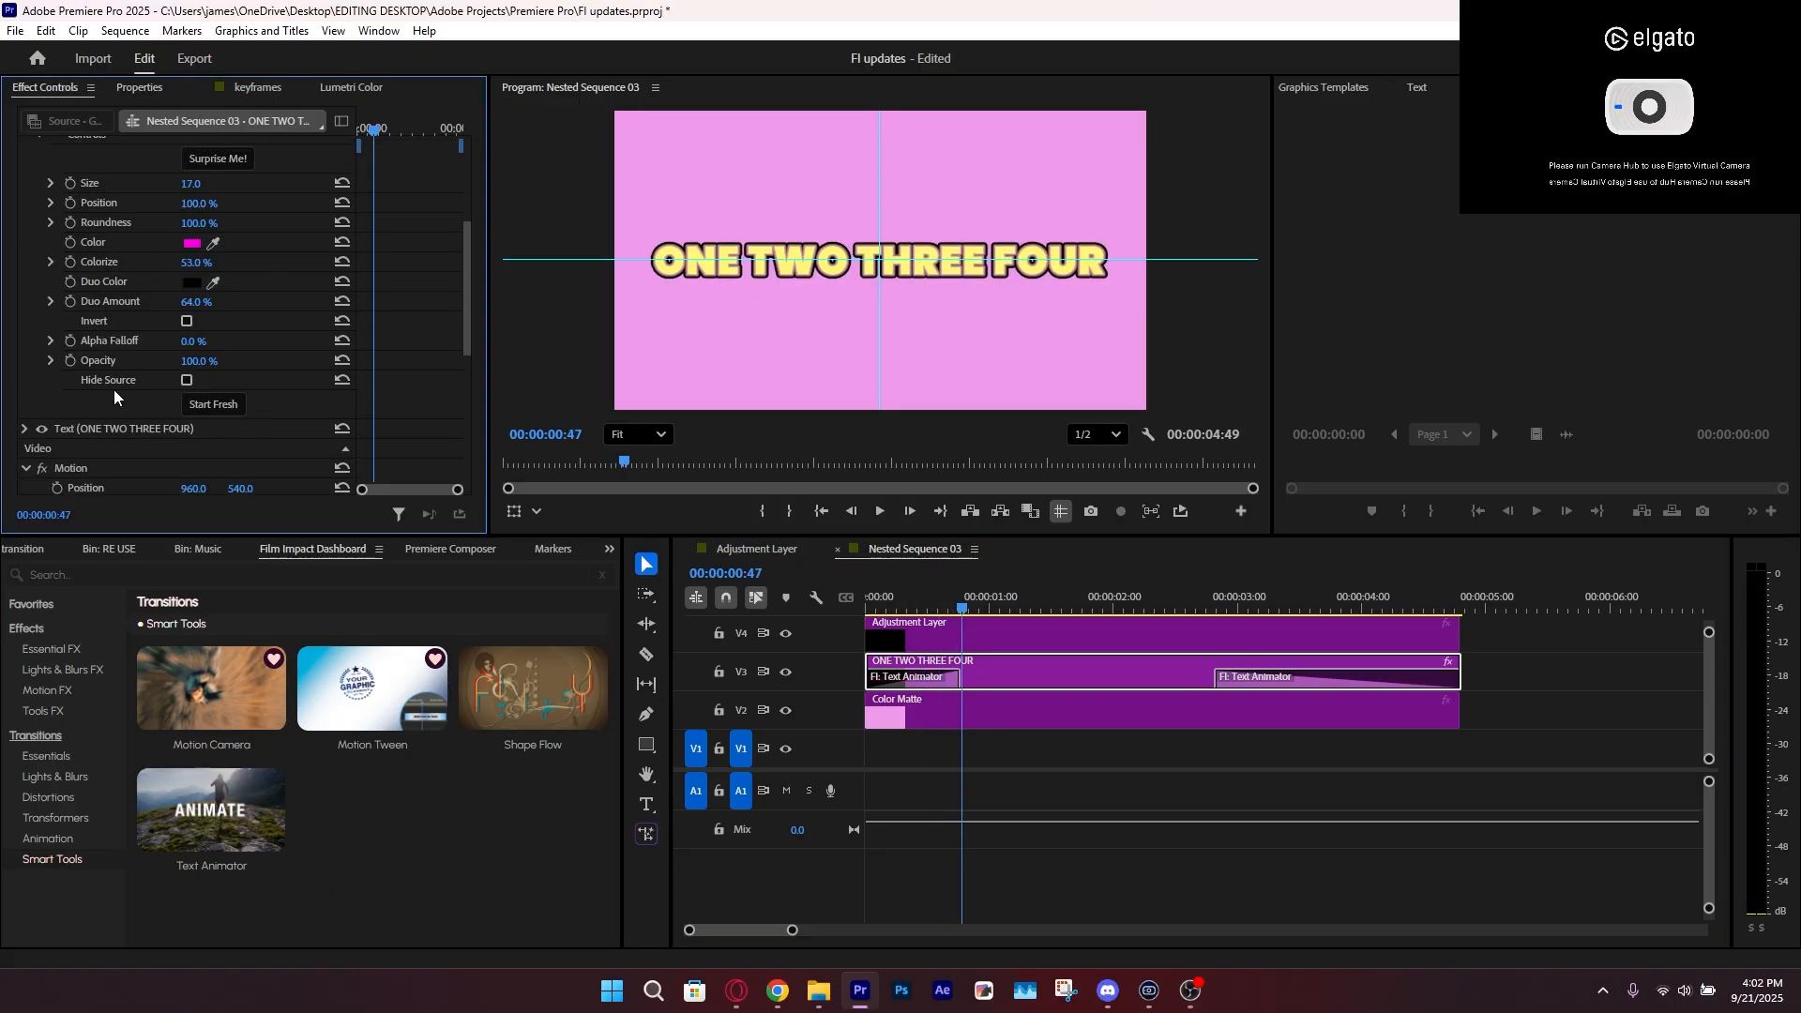
click(948, 683)
scroll(163, 349, down, 2)
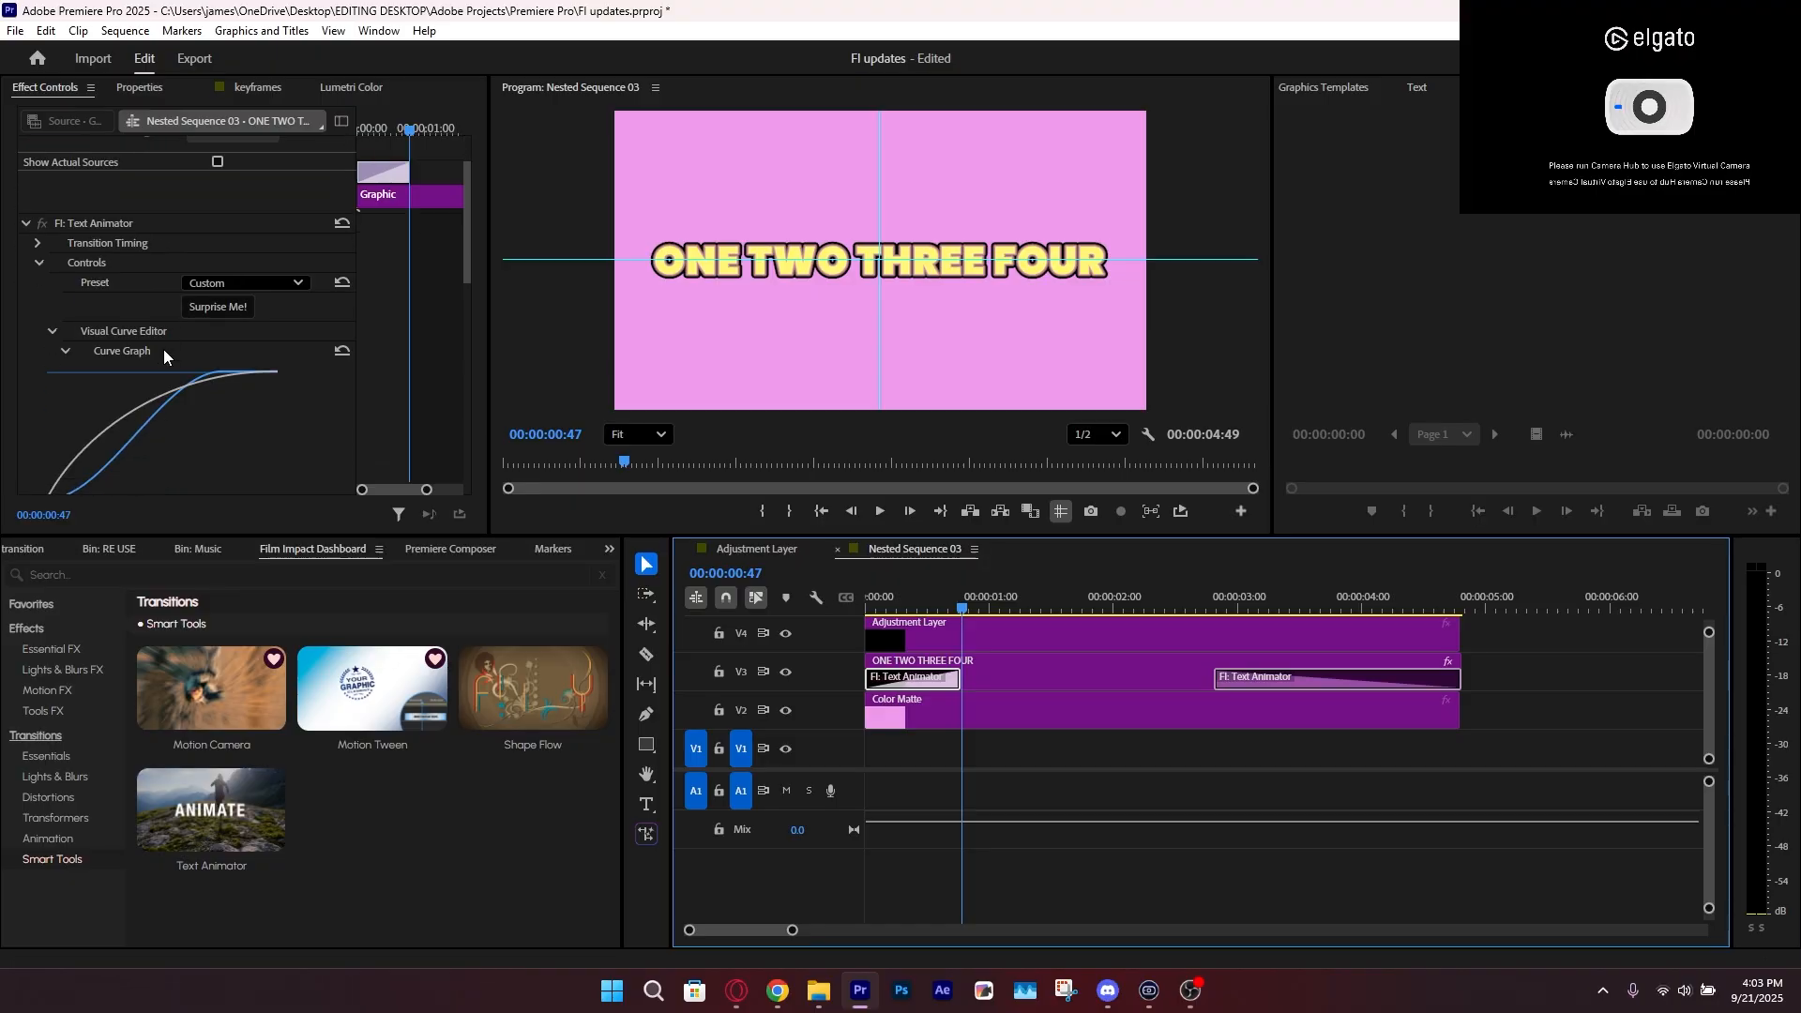
click(233, 279)
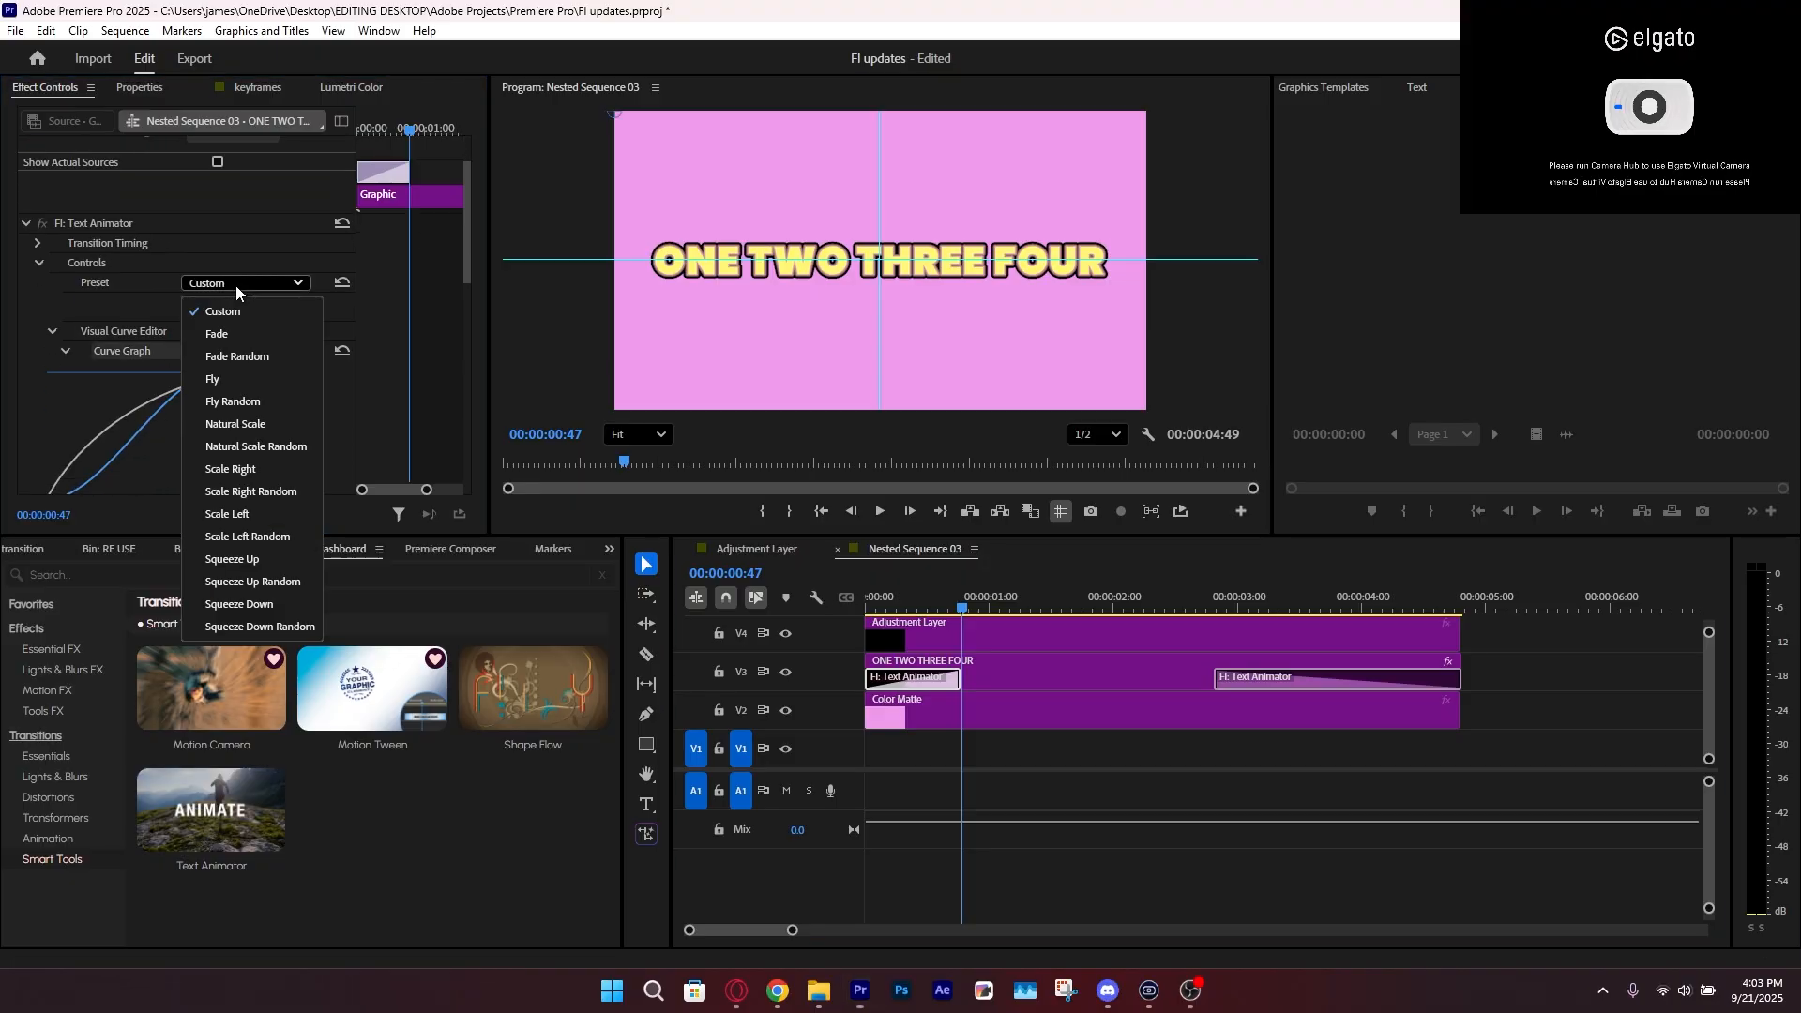
click(263, 426)
click(887, 598)
key(space)
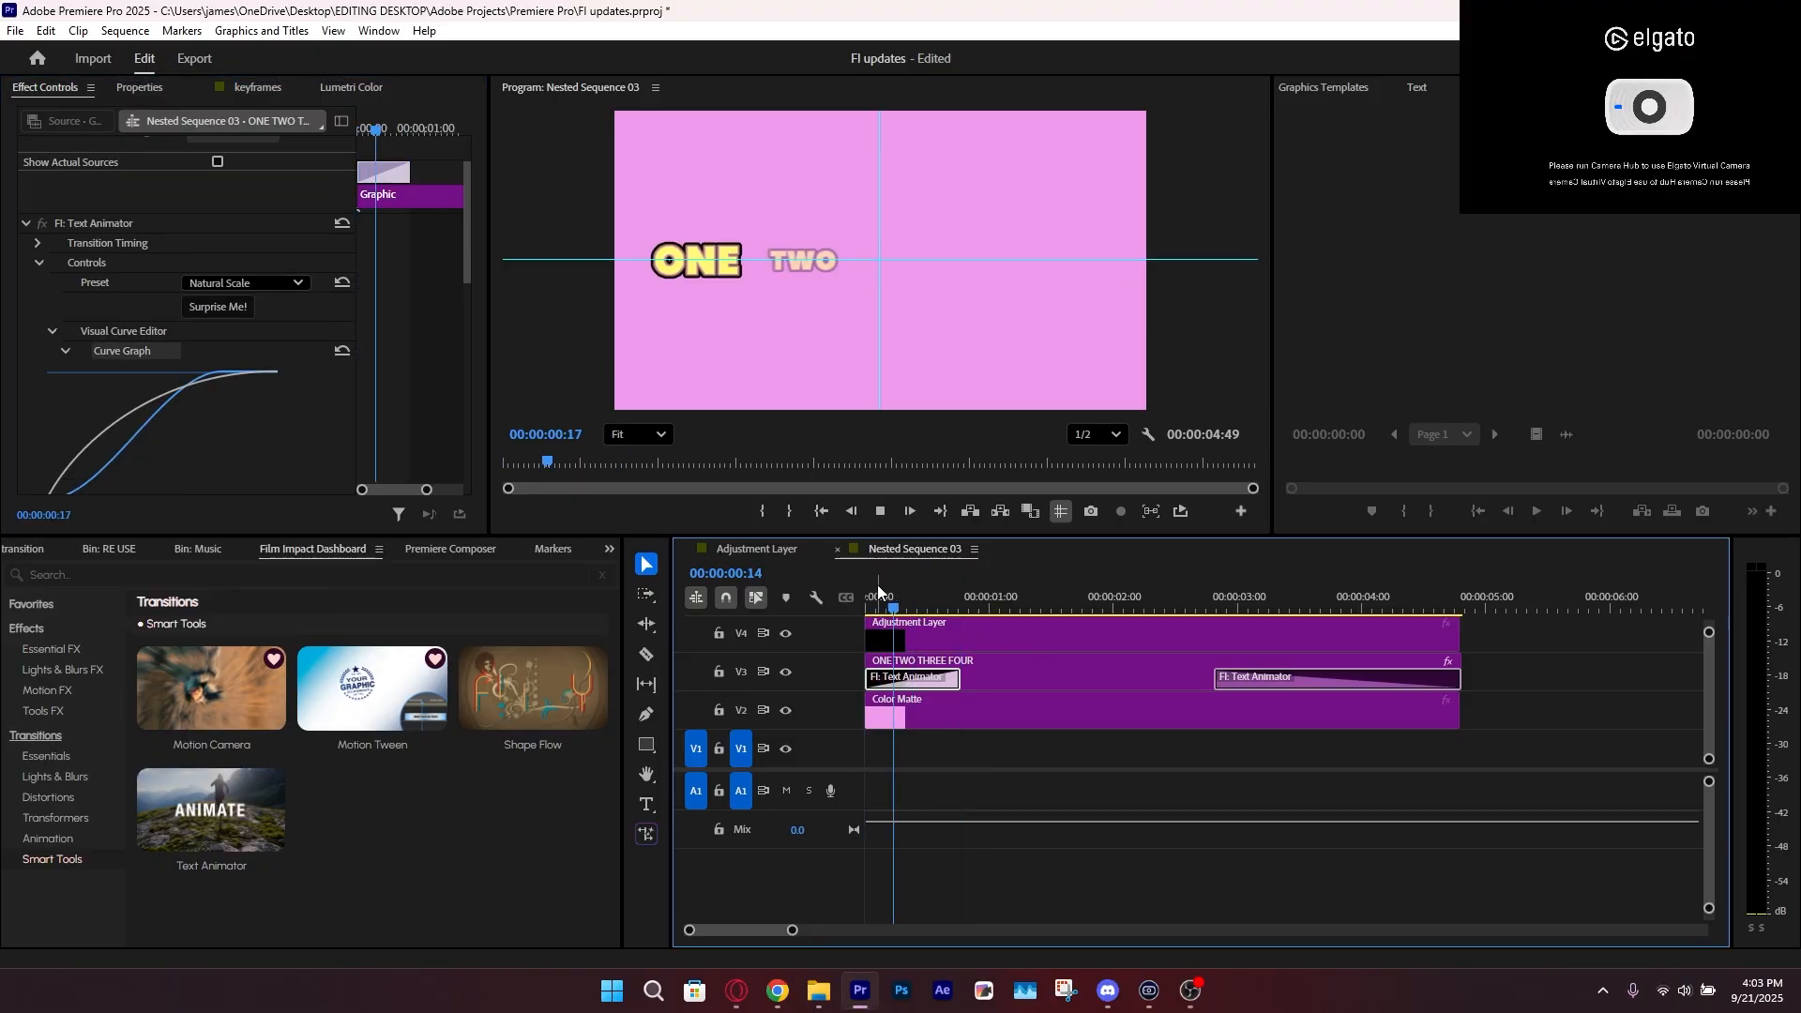
click(878, 585)
key(space)
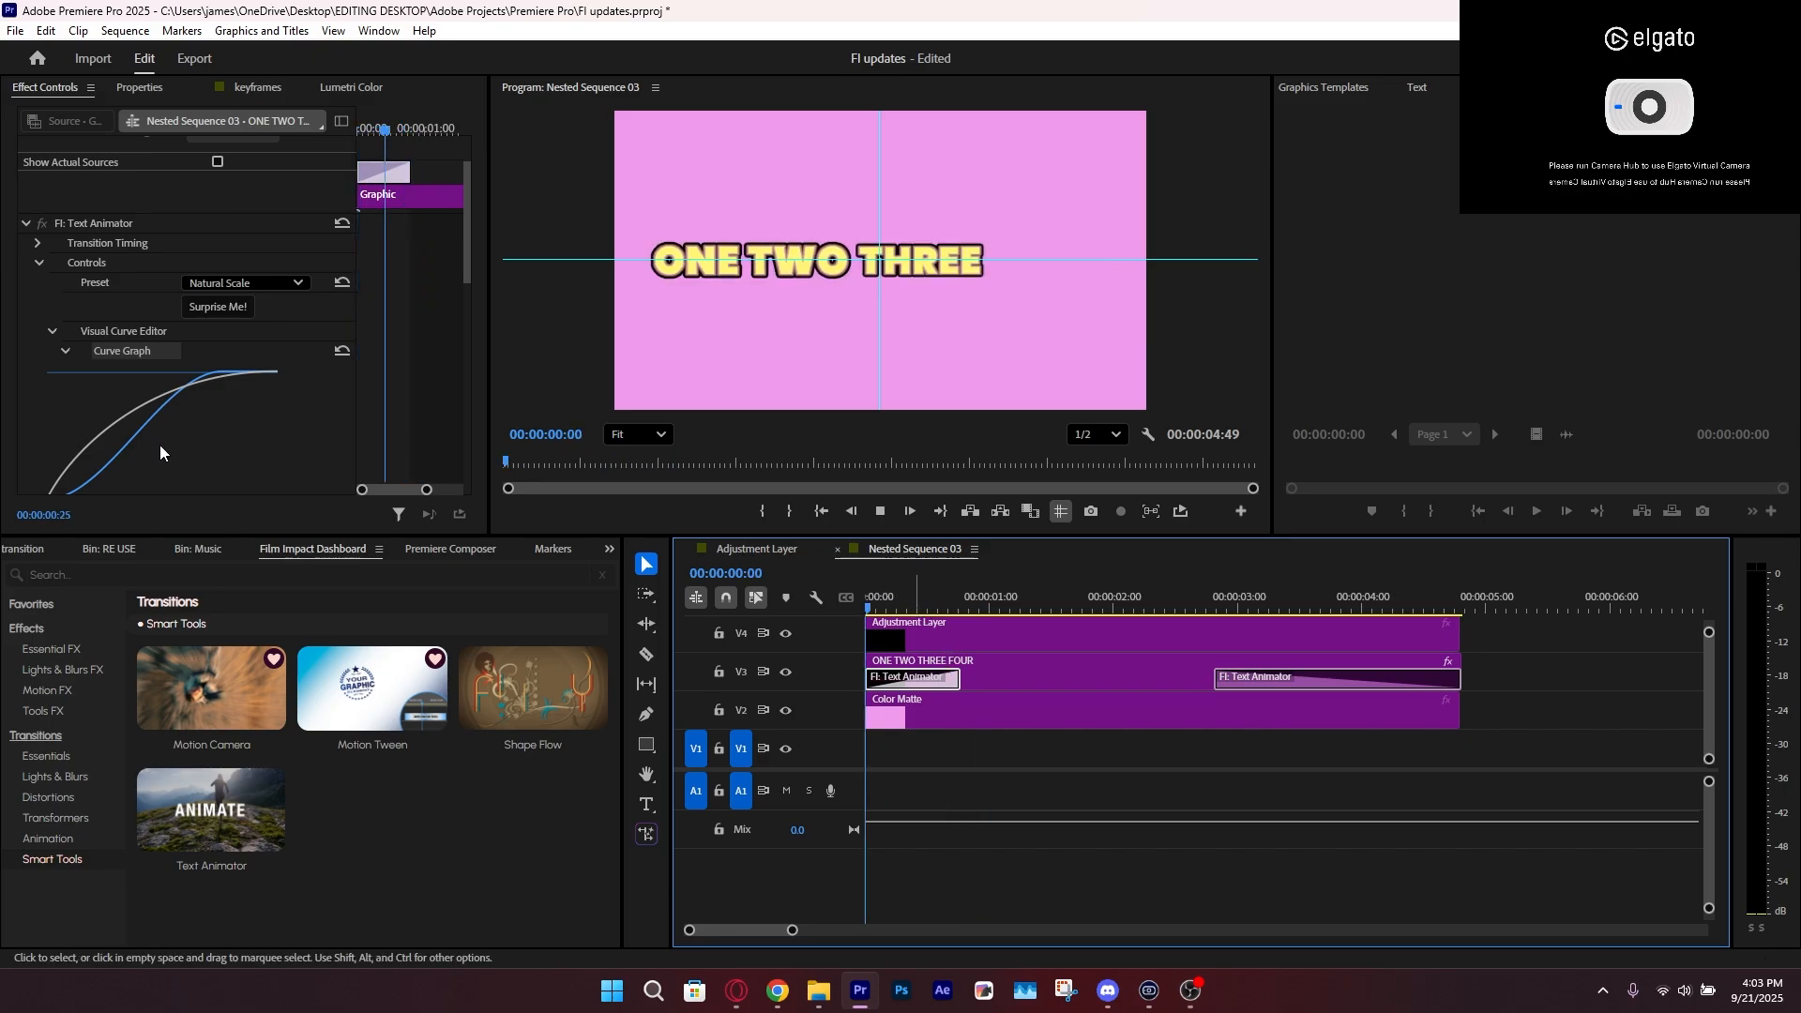
Reshape the Text Animator curve to an Ease In of about 29.1 and an Ease Out of 100, and preview it
scroll(159, 453, down, 4)
key(space)
mouse_move(191, 424)
mouse_down()
mouse_move(220, 424)
mouse_move(201, 405)
mouse_up()
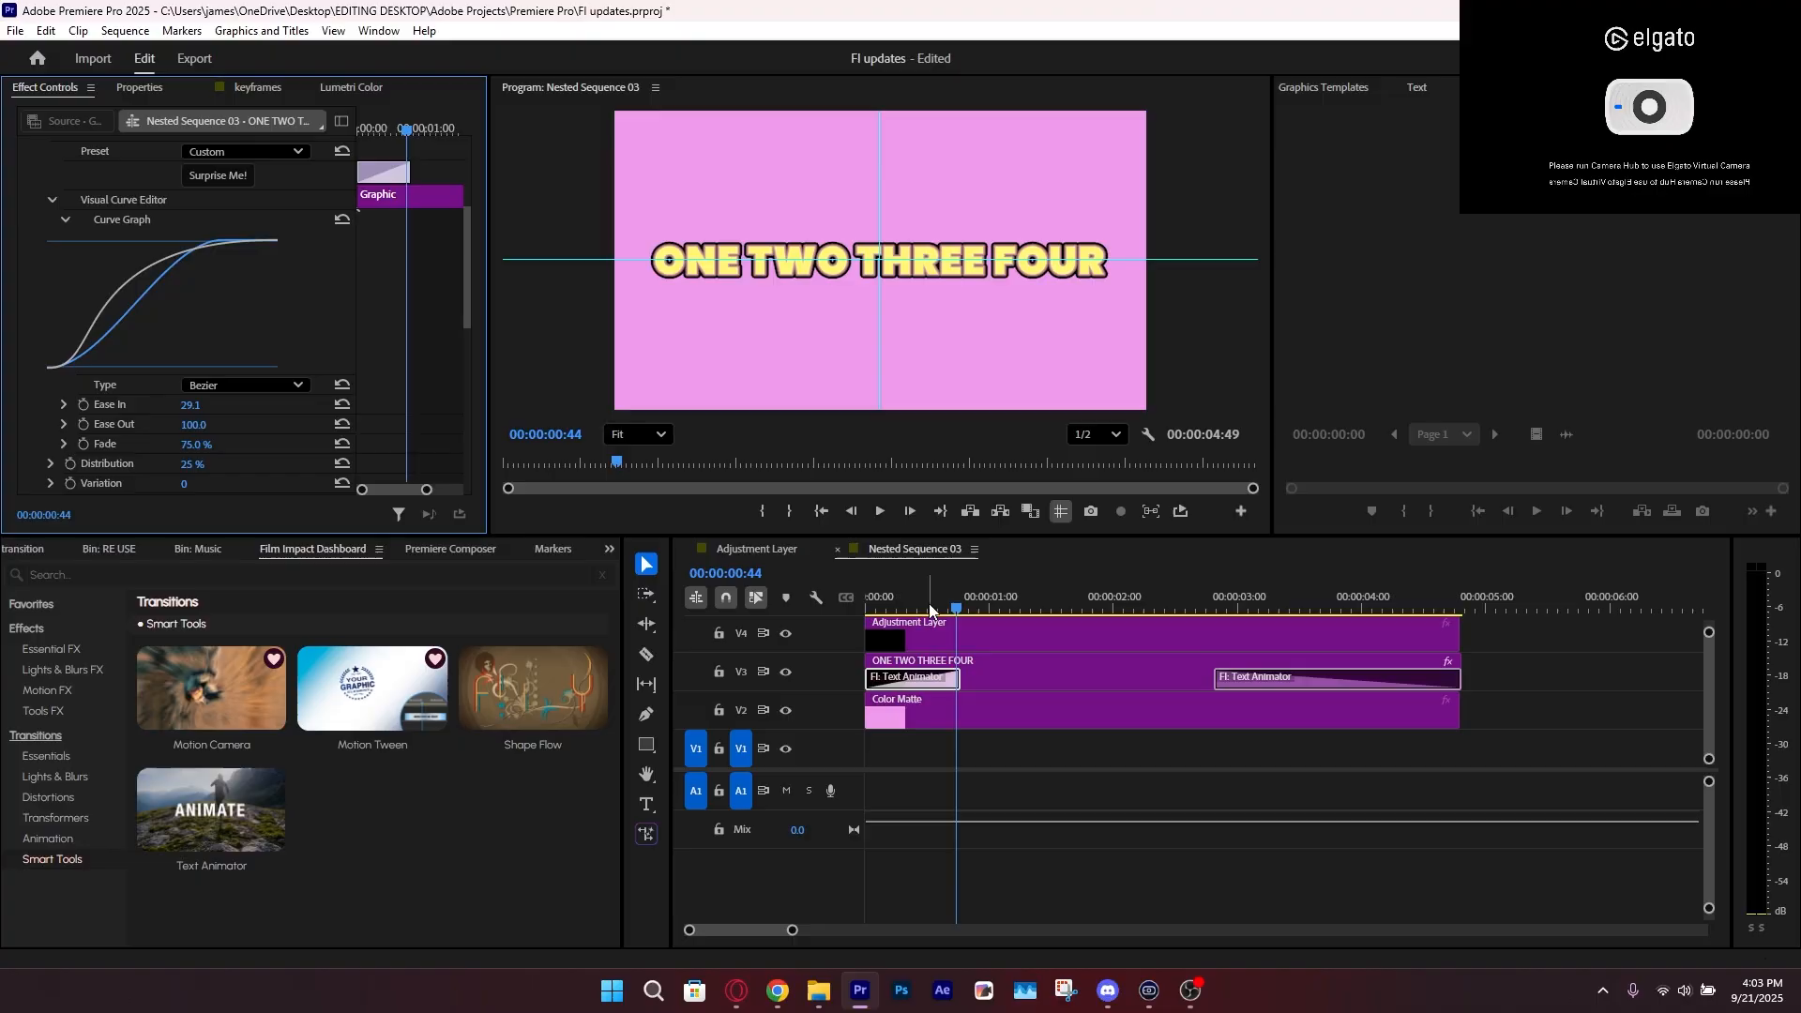
click(870, 587)
key(space)
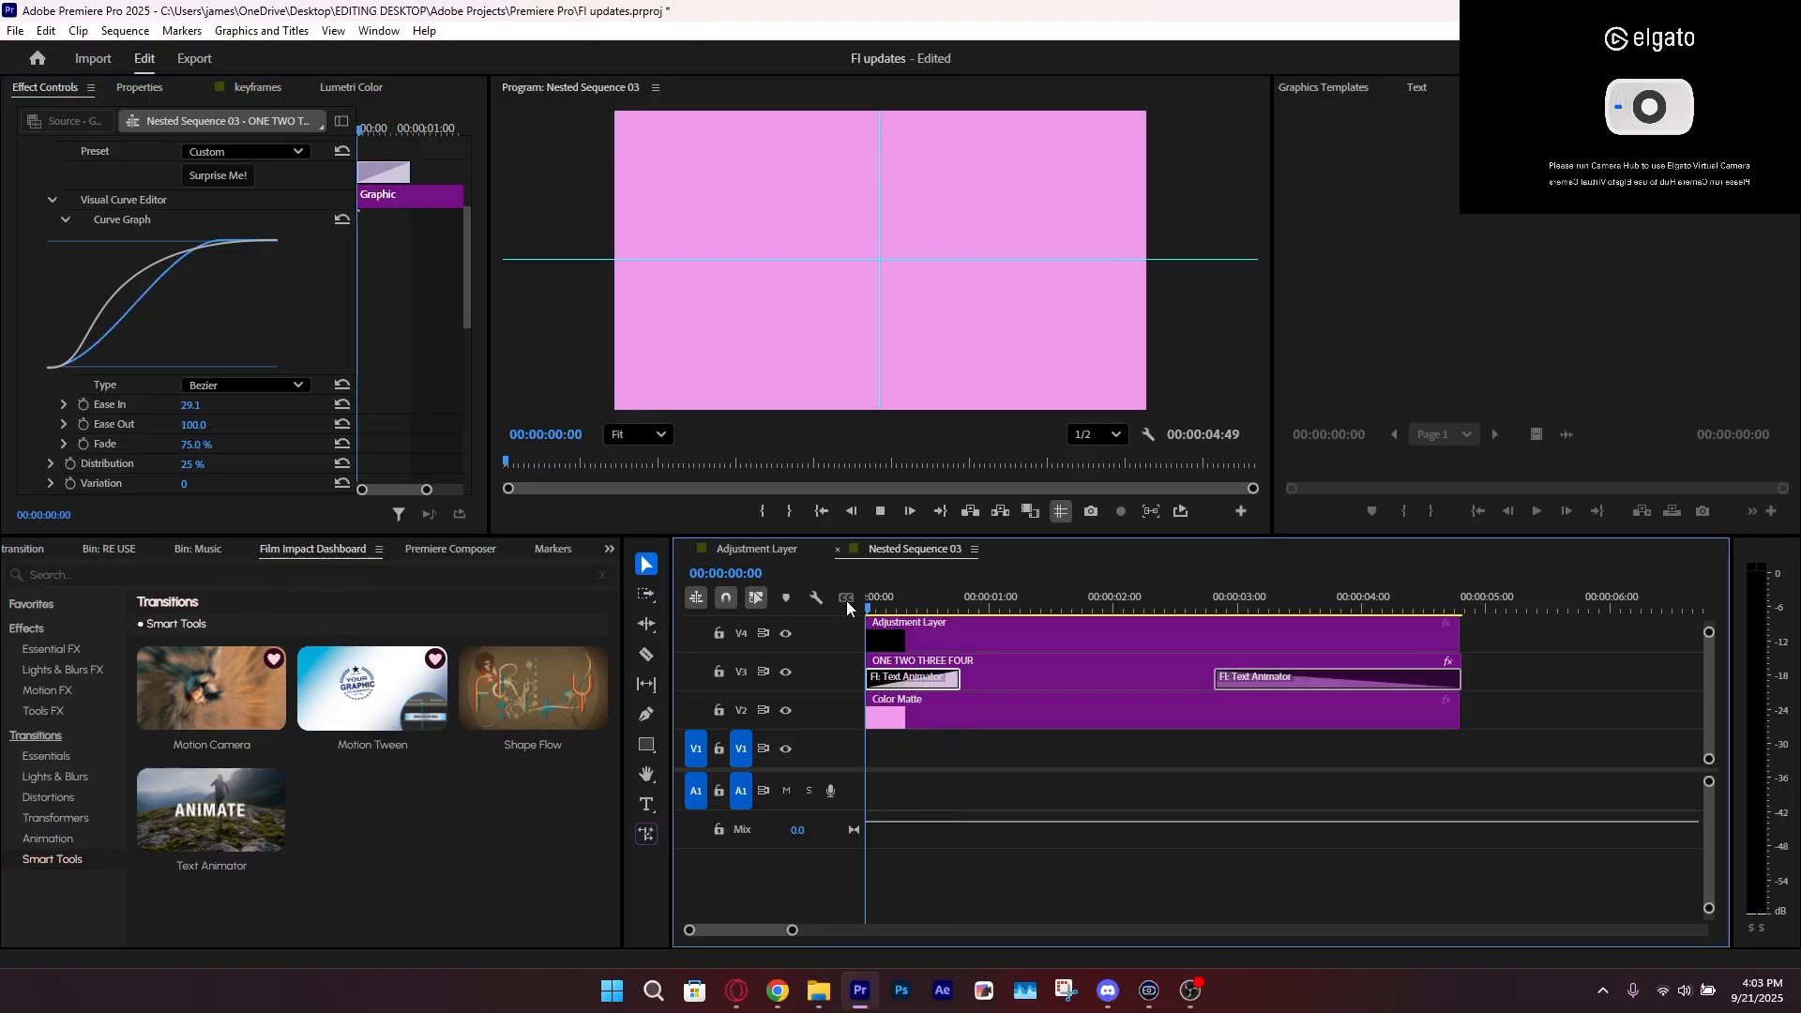
click(750, 549)
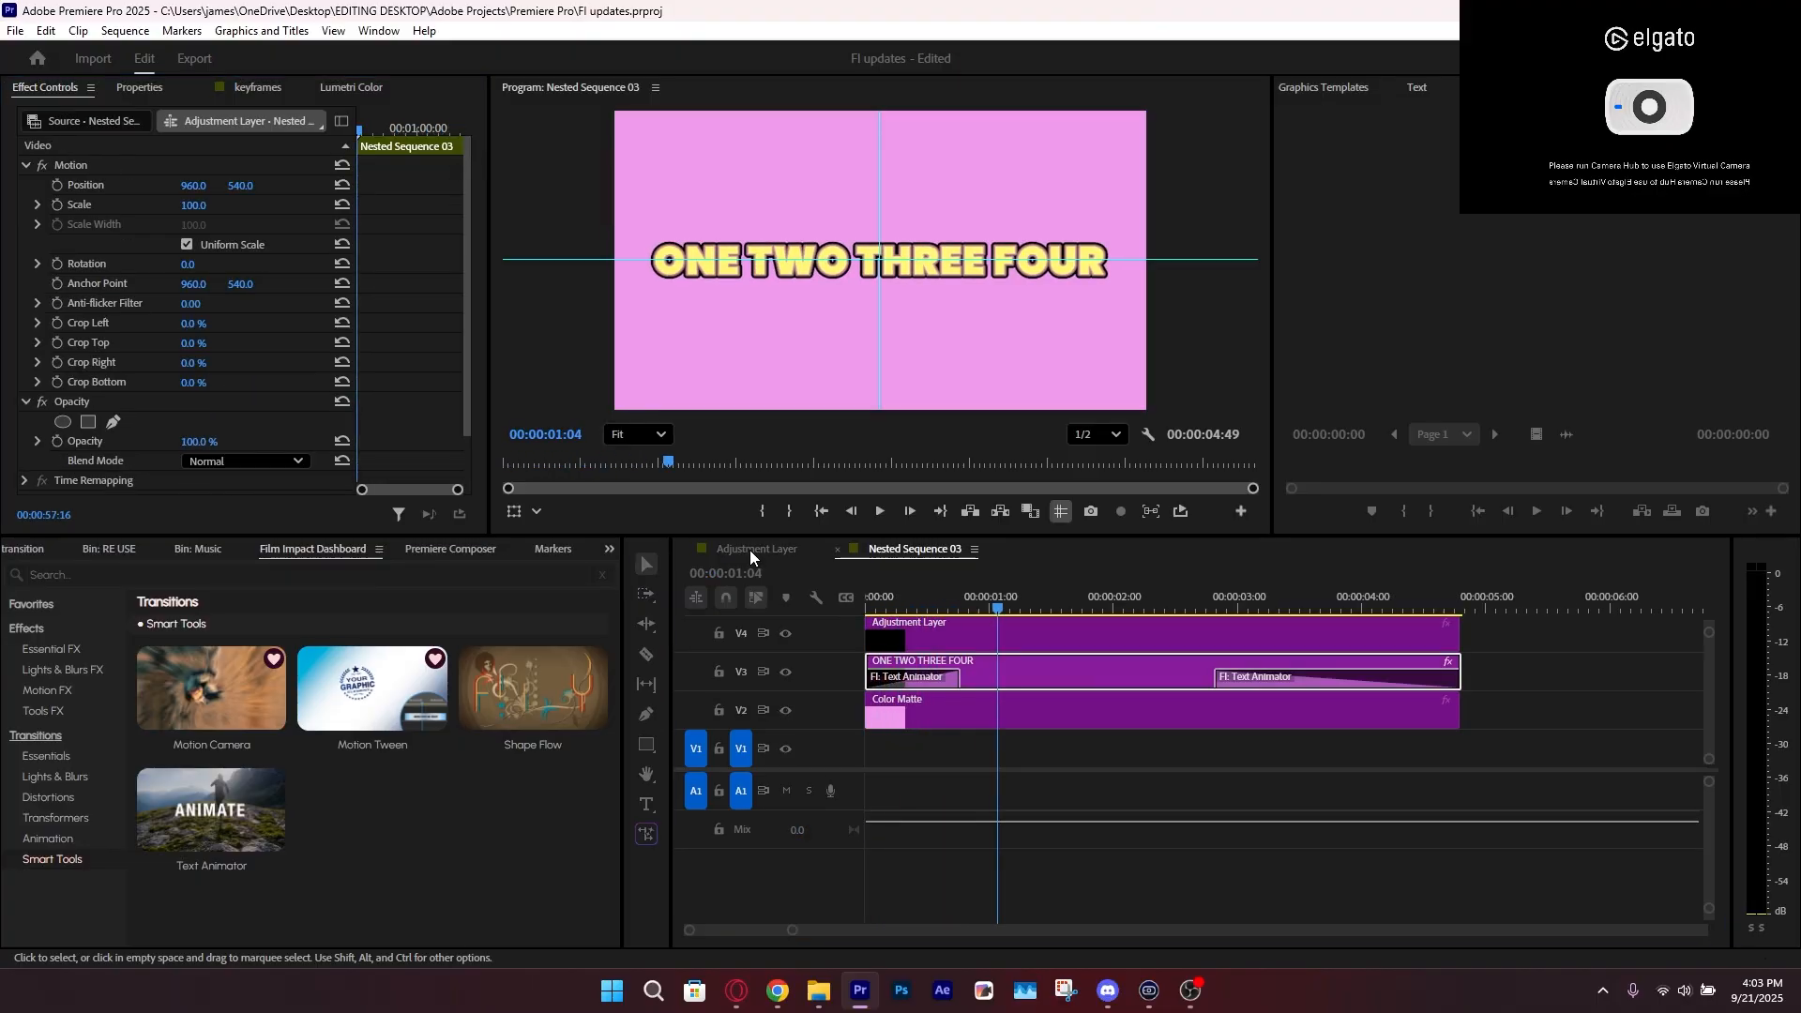
click(1454, 863)
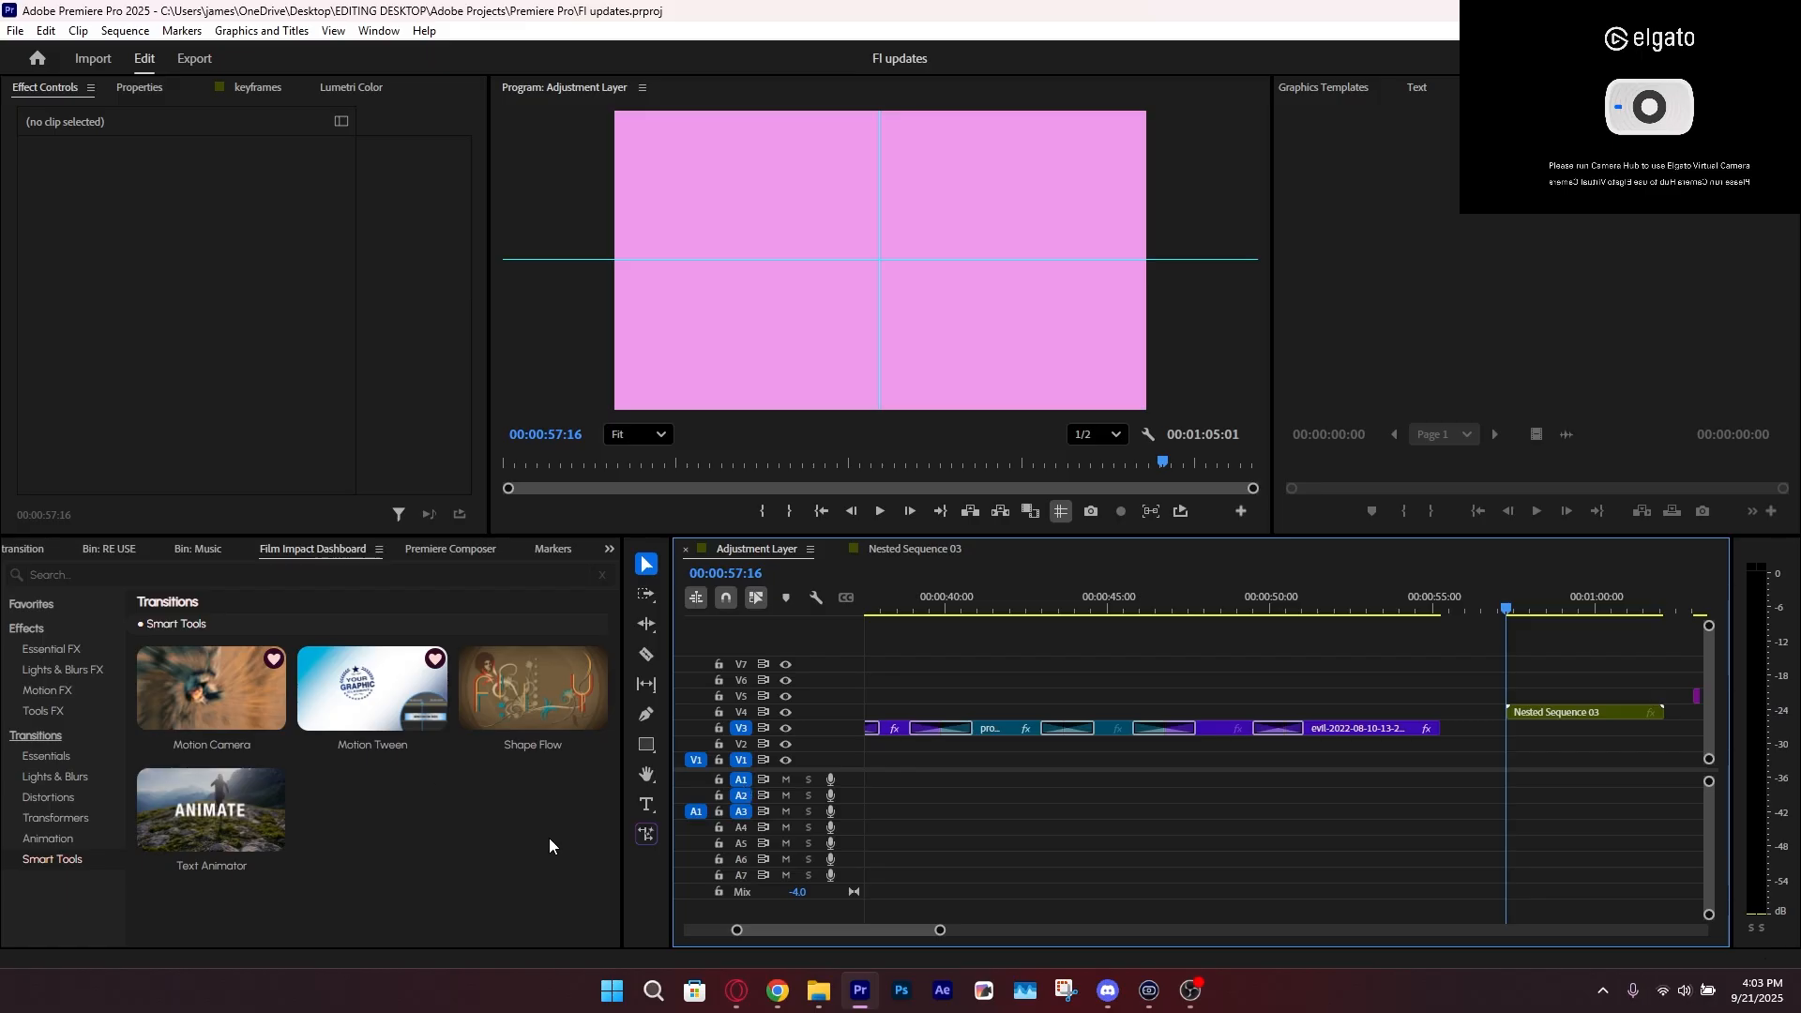
click(499, 823)
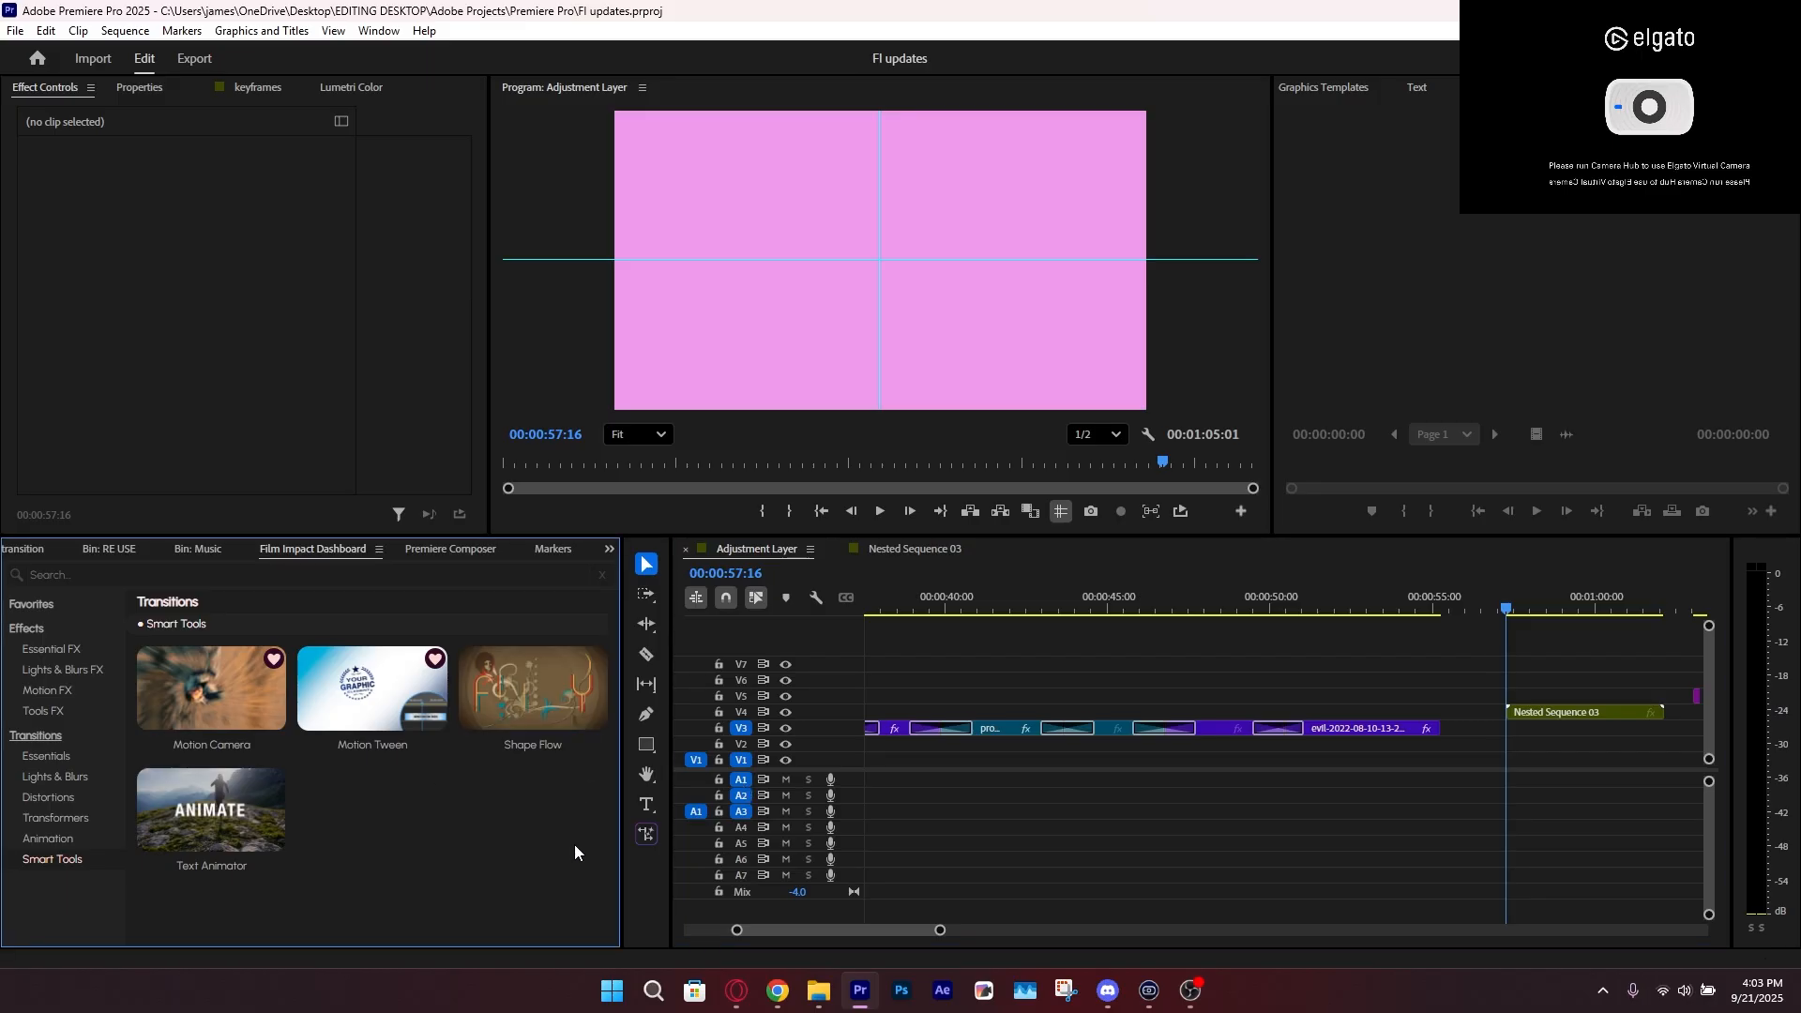
double_click(1556, 711)
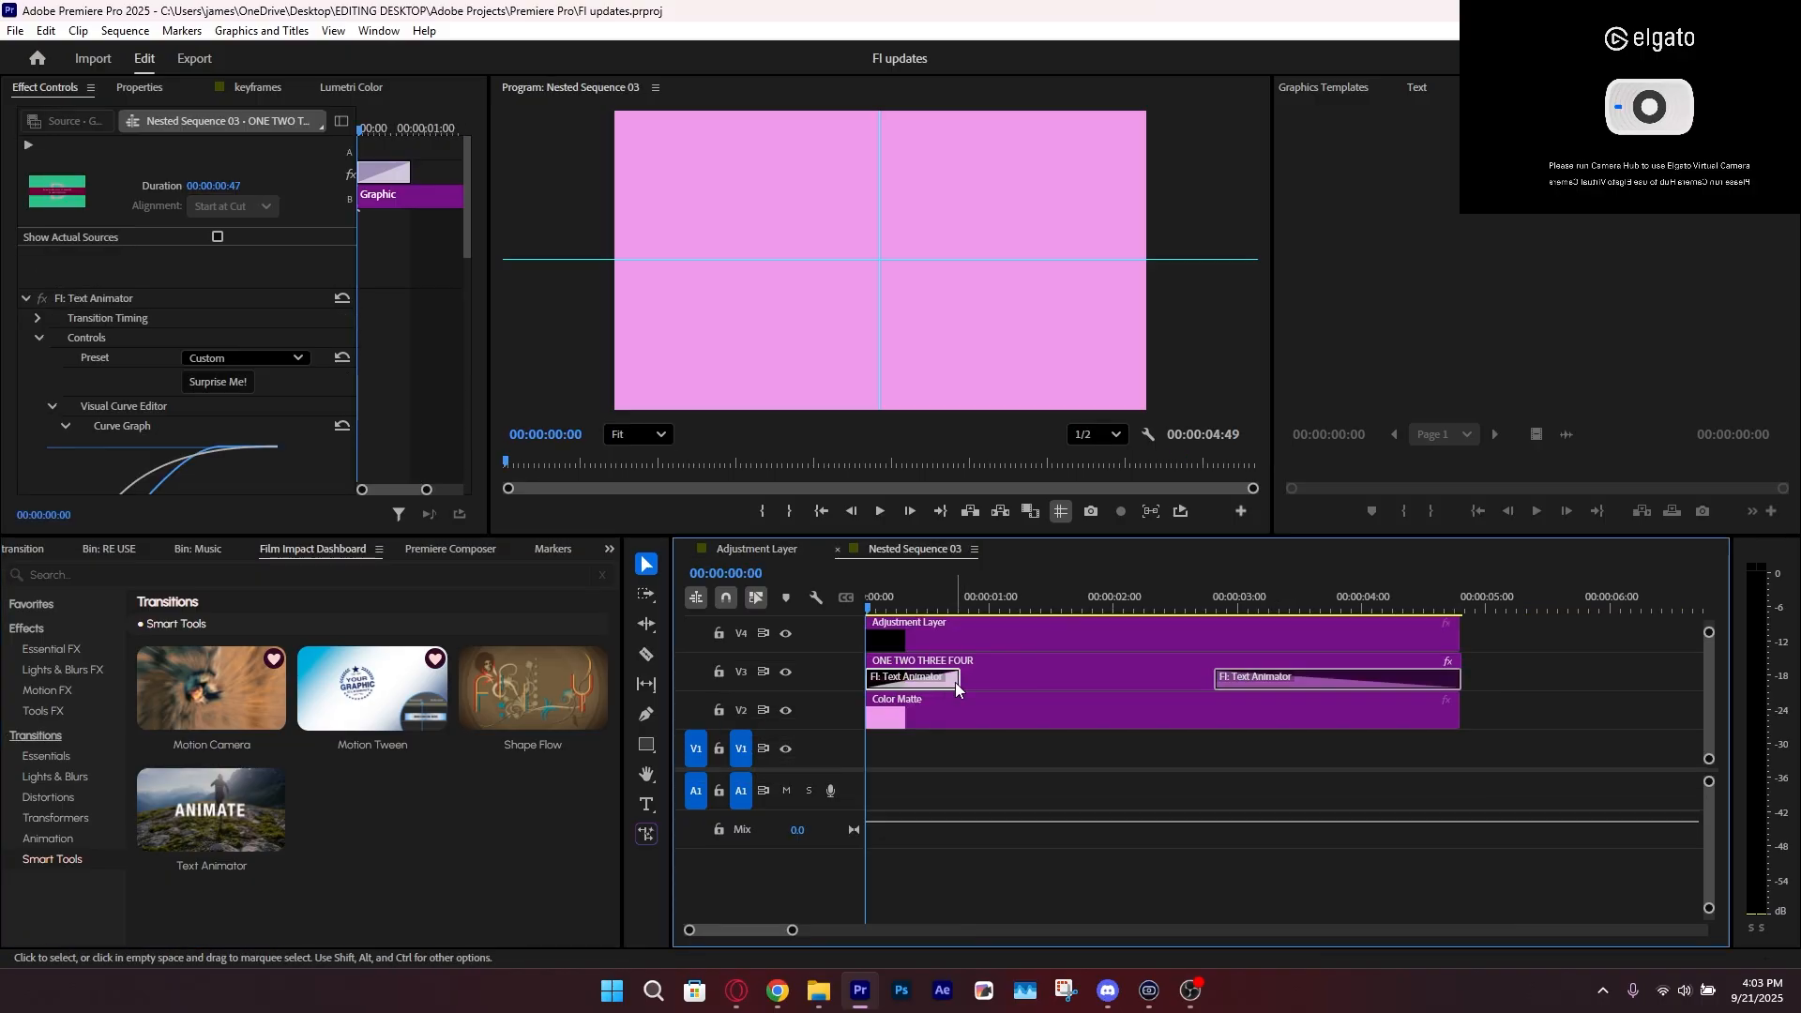
Delete the Text Animator transitions from both ends of the ONE TWO THREE FOUR clip
click(1229, 675)
key(Delete)
click(944, 684)
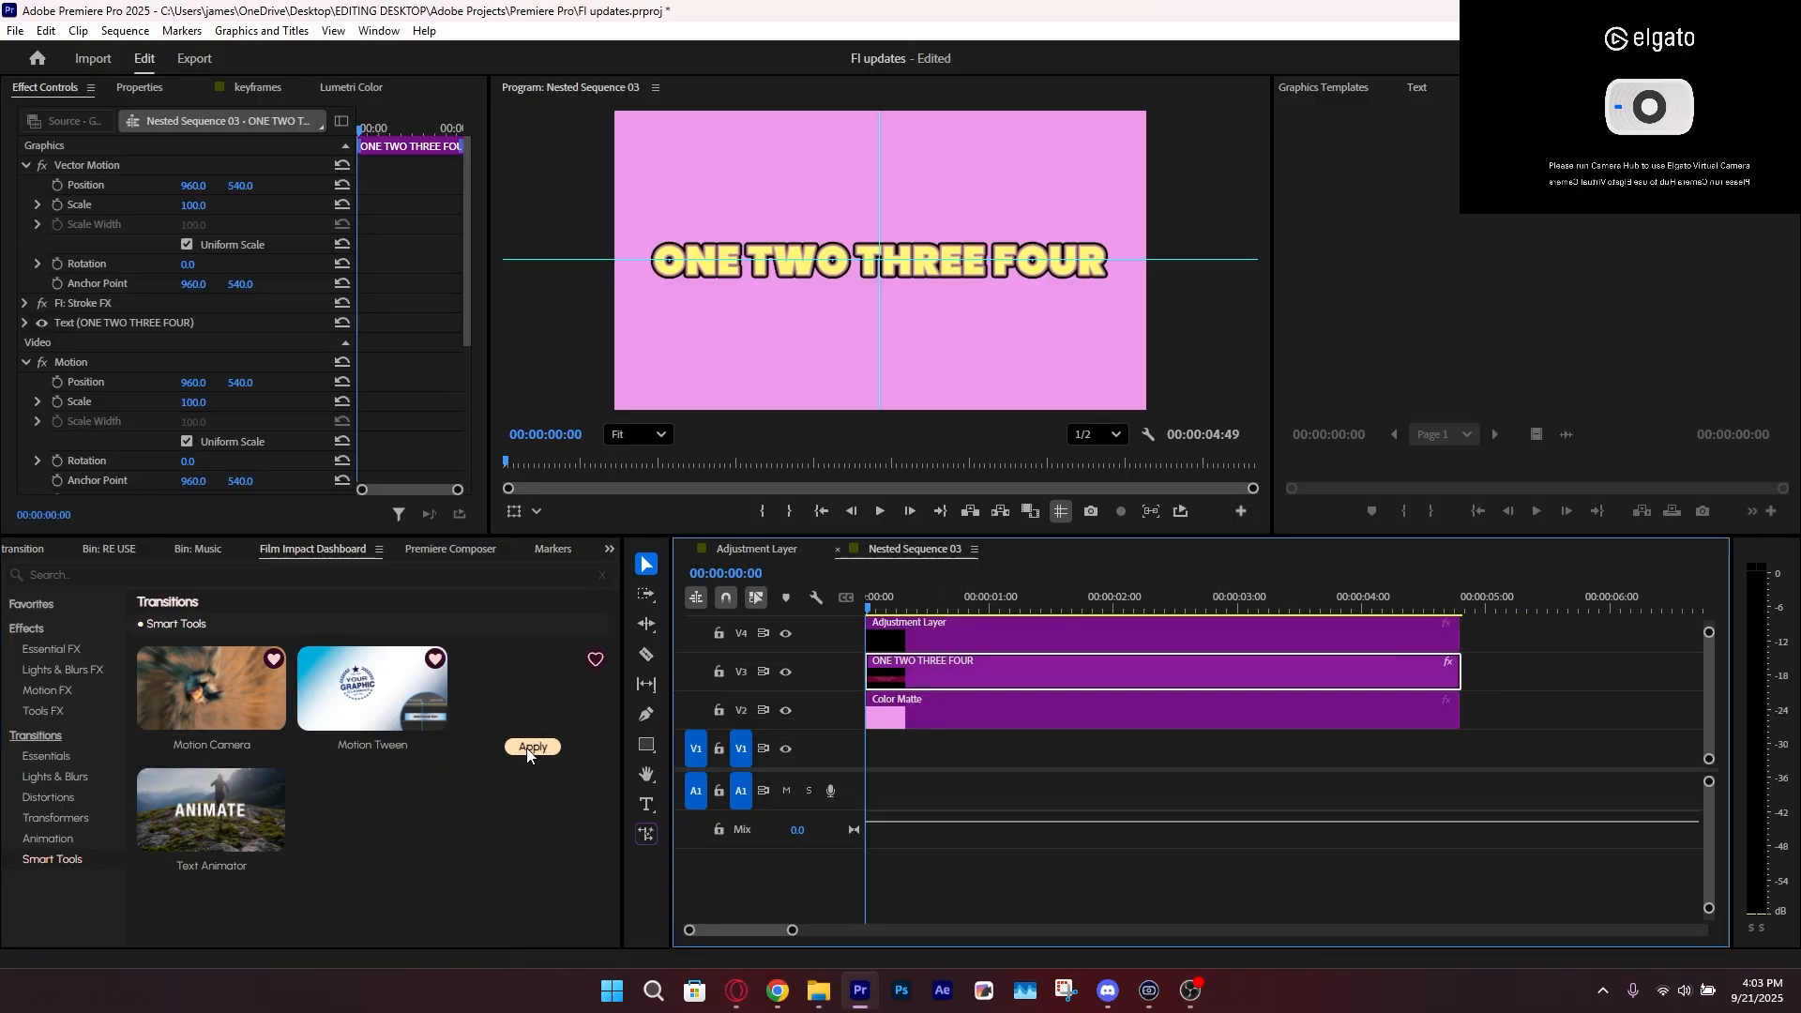
Apply the Shape Flow transition to both ends of the ONE TWO THREE FOUR clip and preview it
click(526, 744)
click(999, 798)
key(space)
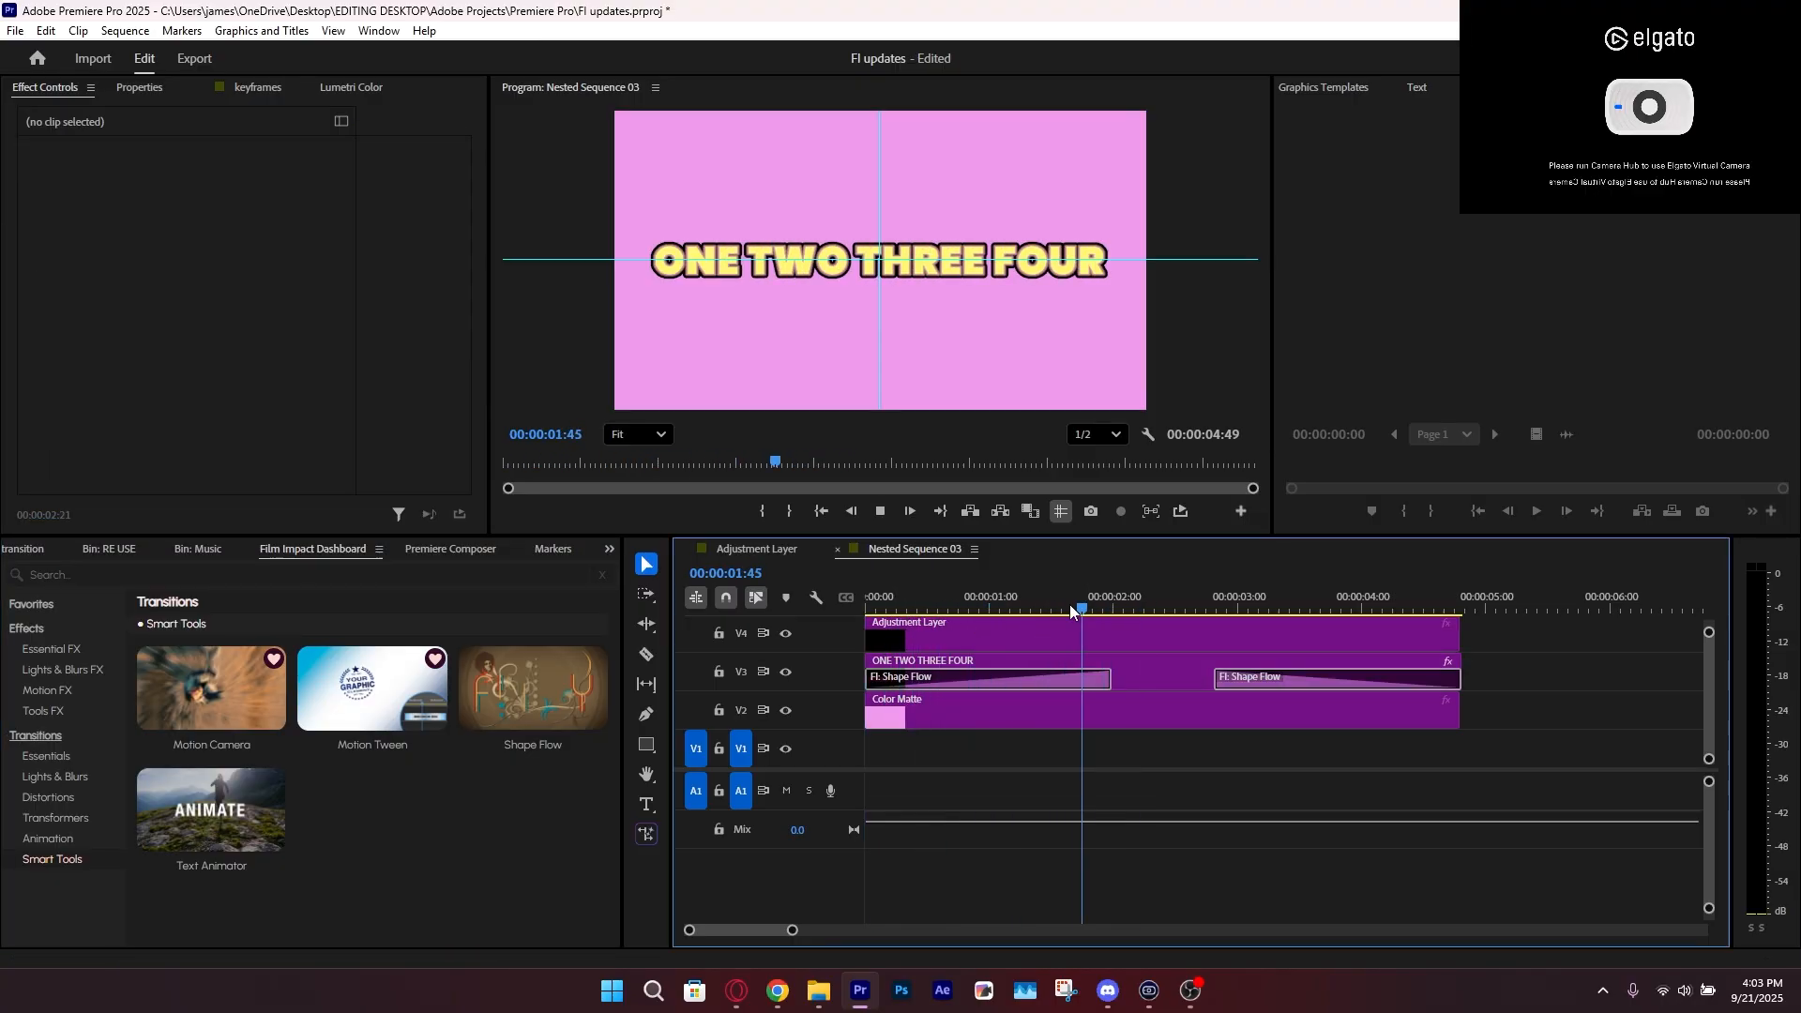
drag(1069, 605, 858, 628)
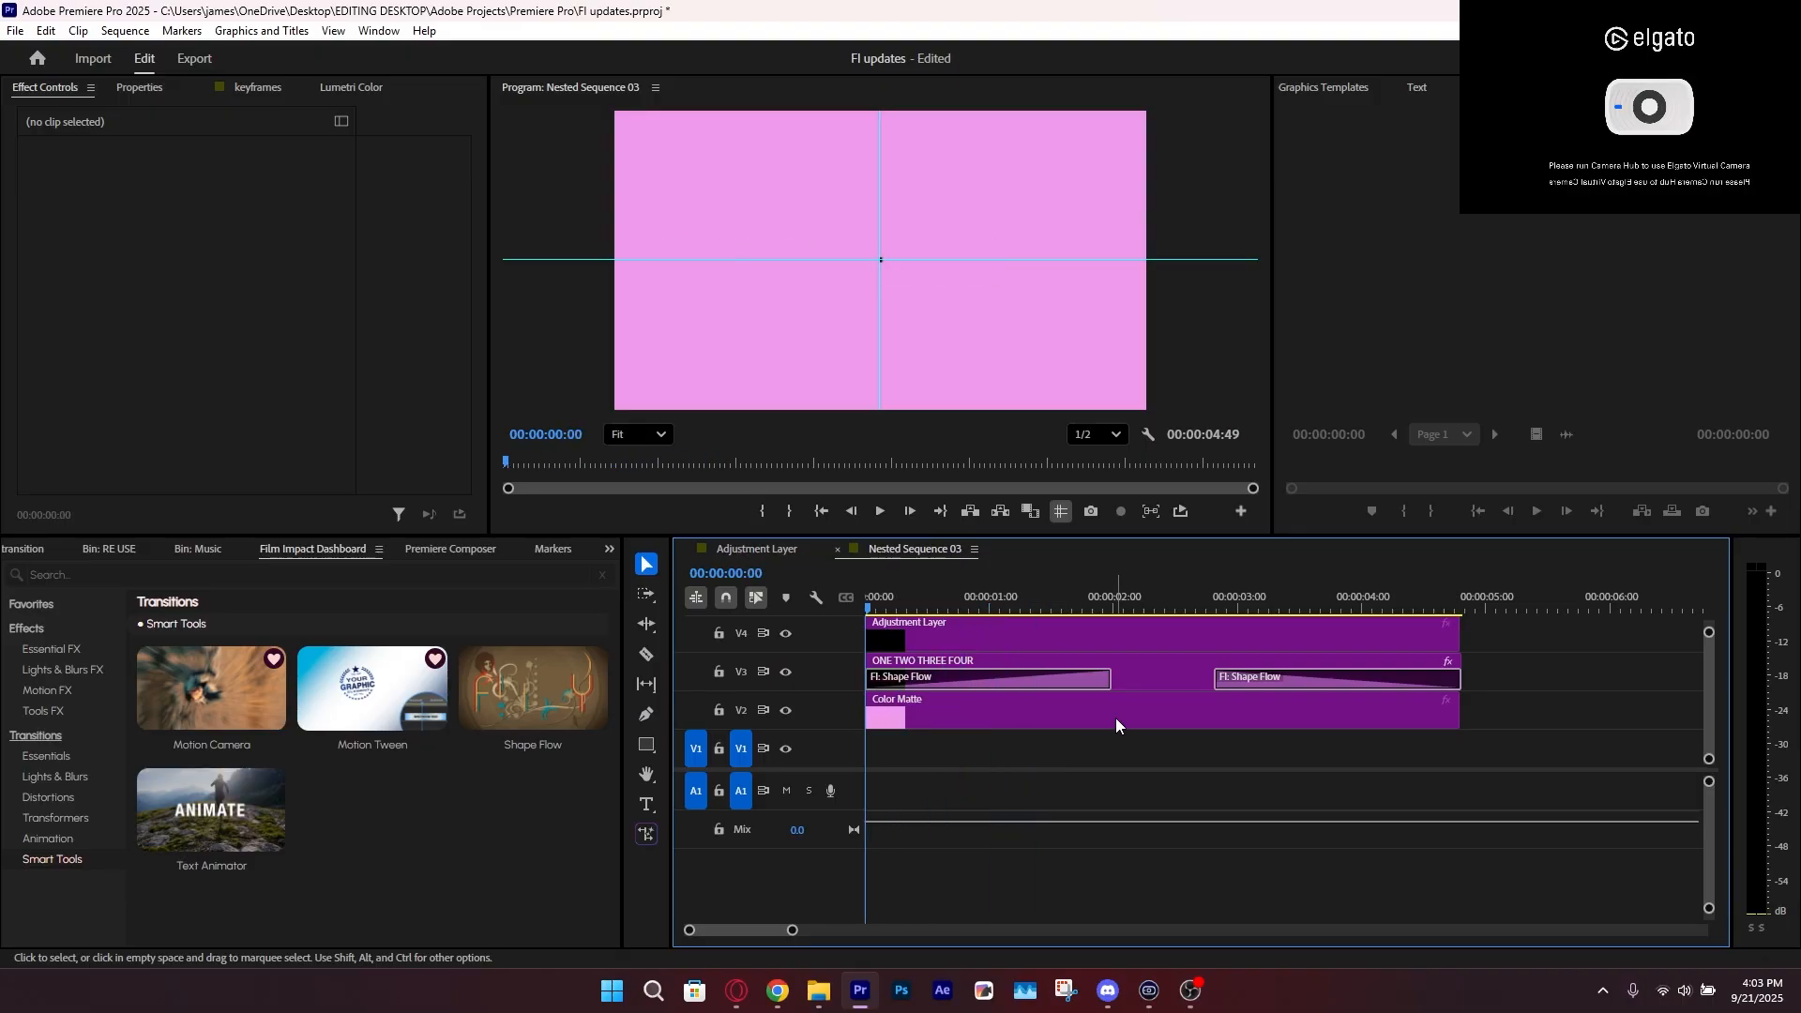
Delete both Shape Flow transitions while keeping the ONE TWO THREE FOUR clip, and save the project
click(1088, 679)
key(Delete)
click(1240, 684)
key(Delete)
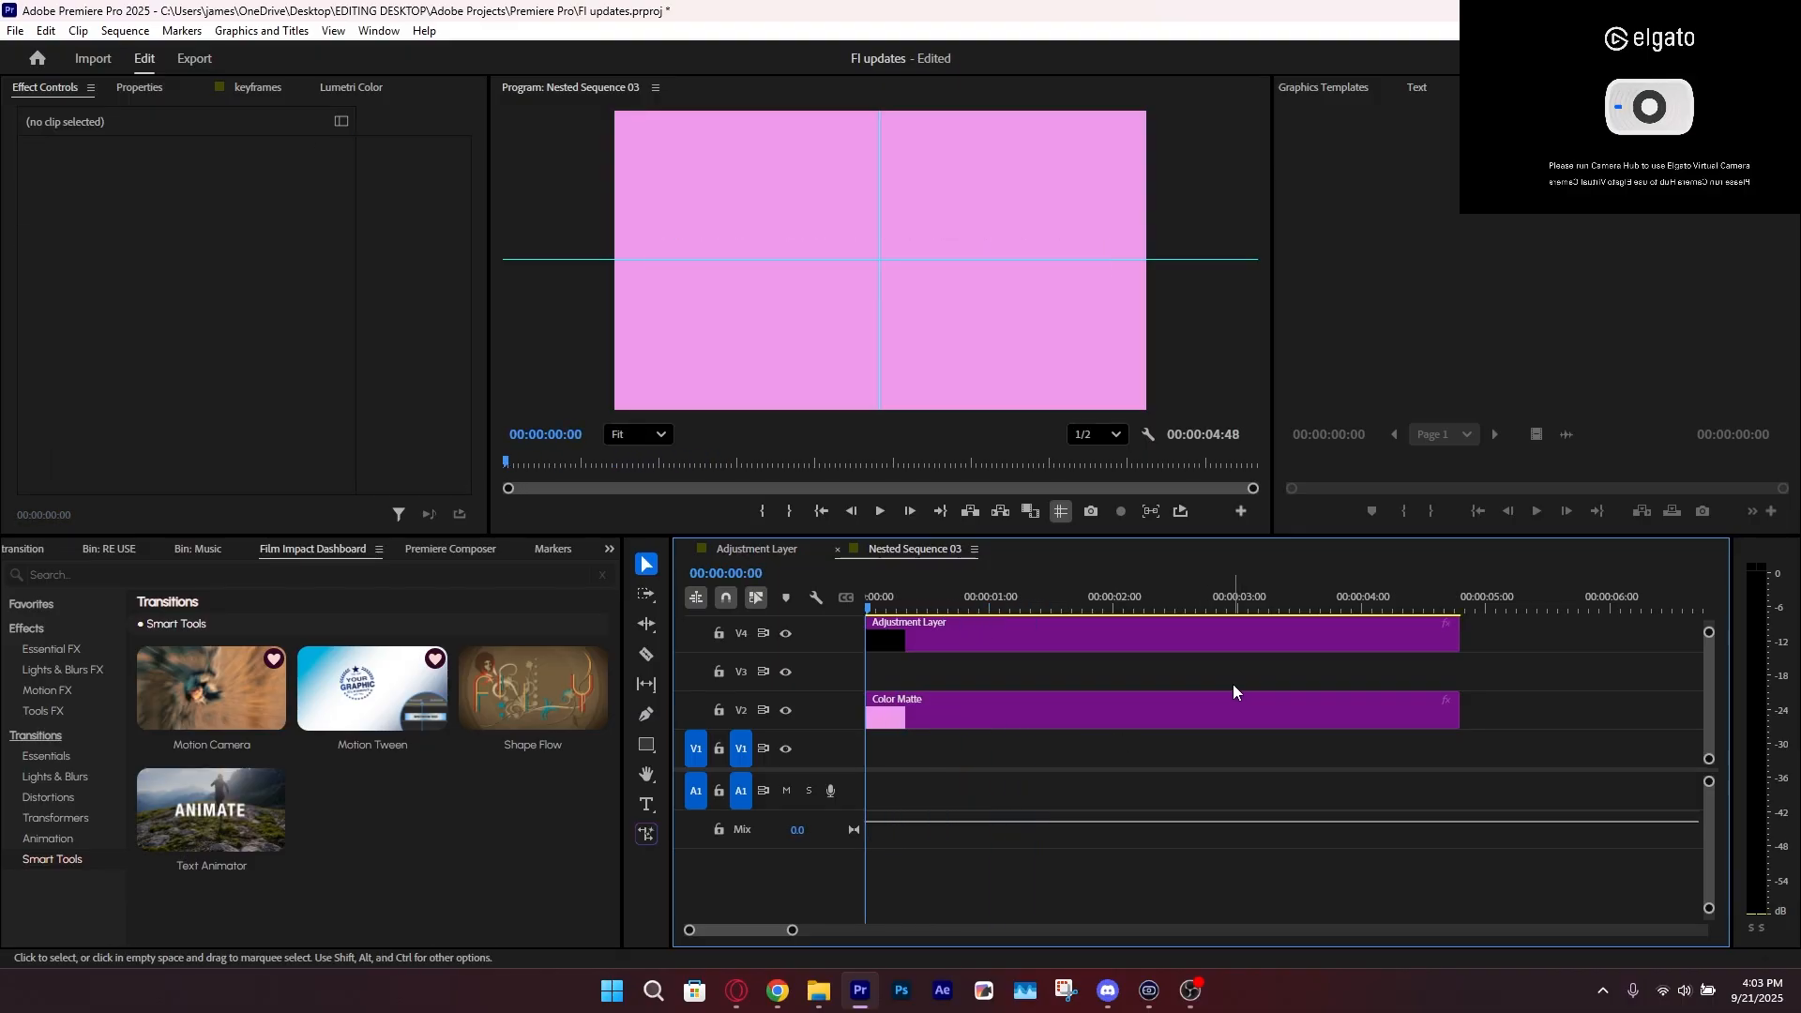
key(ctrl+z)
click(1226, 677)
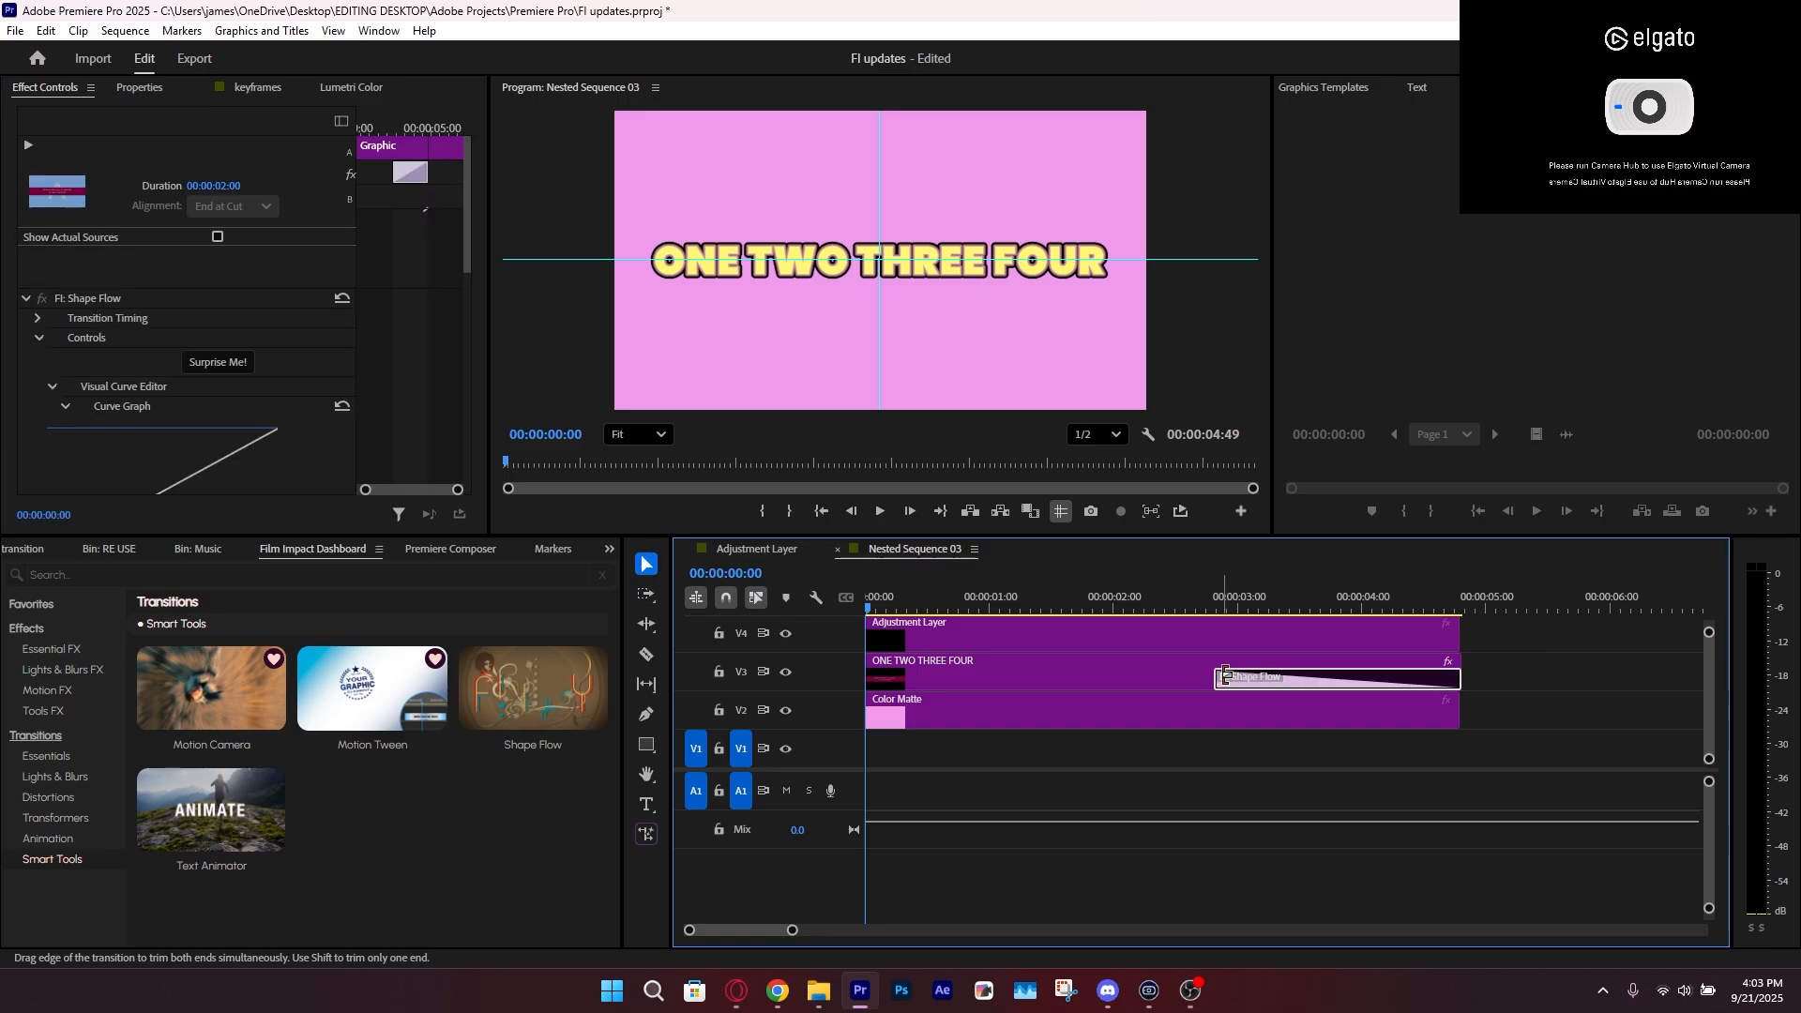
key(Delete)
key(ctrl+s)
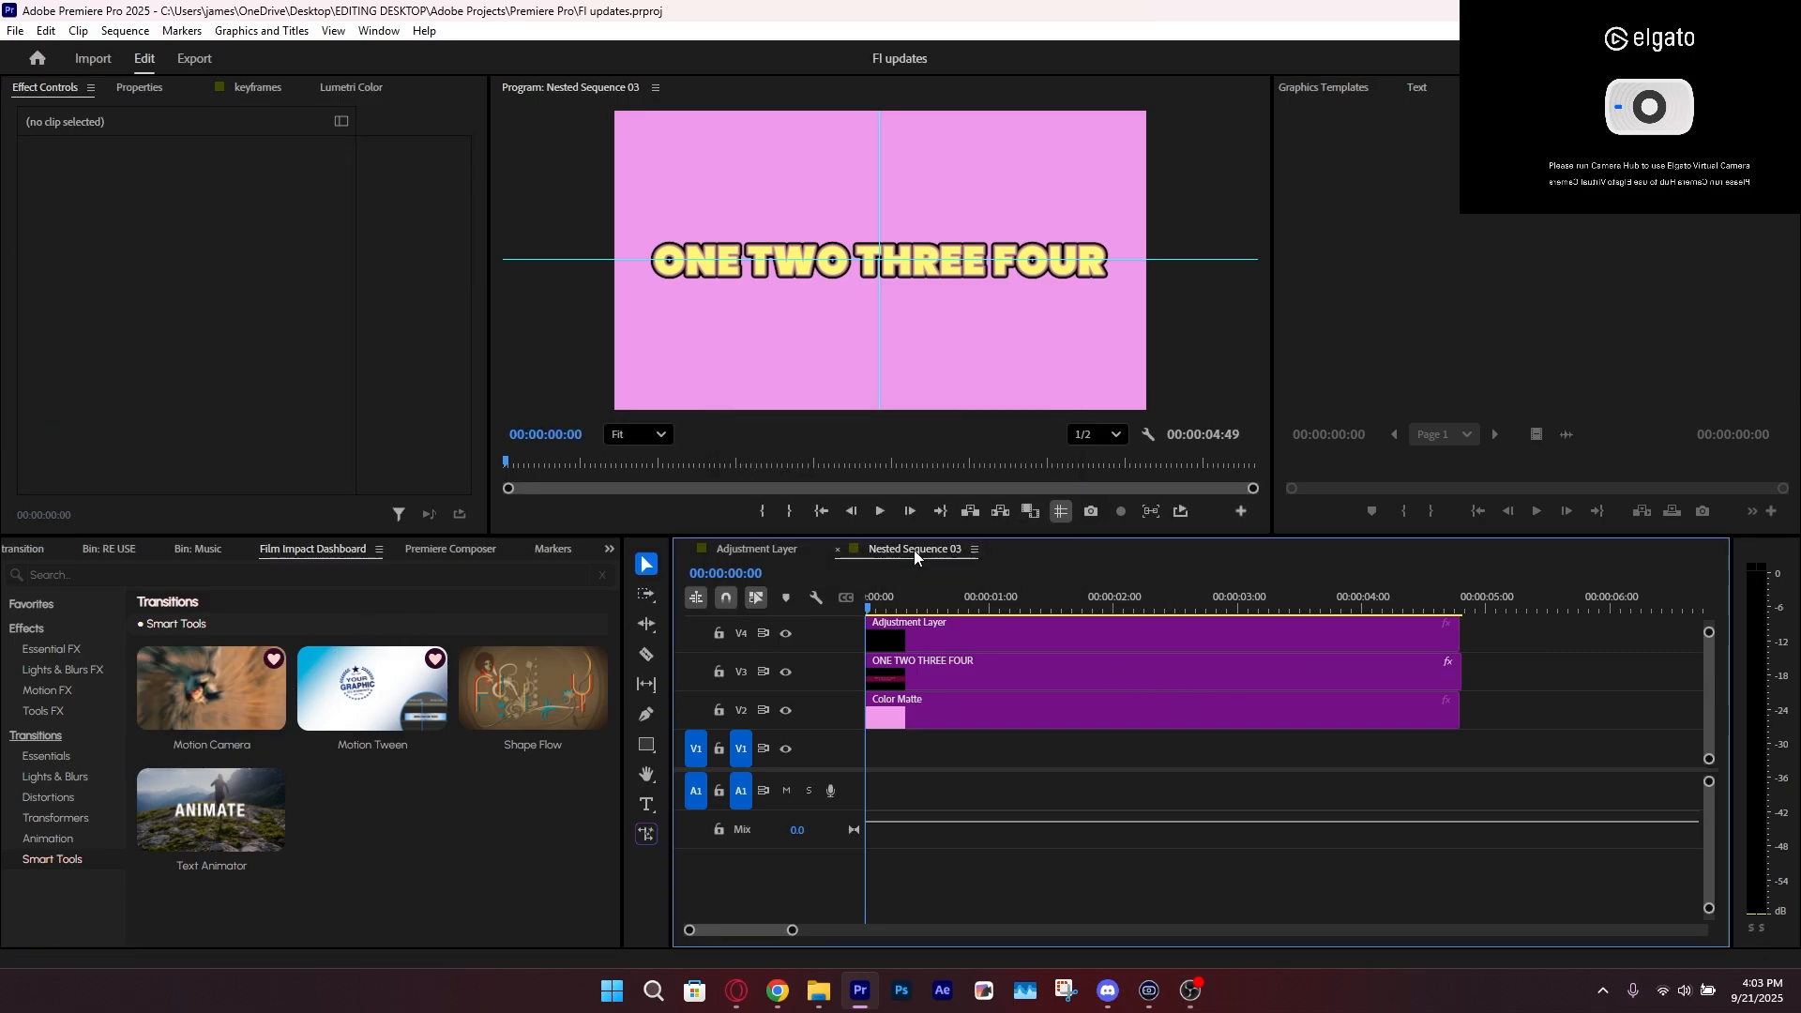
In the Adjustment Layer sequence, delete the Light Leak Impacts transition after the Rocket Launch clip and select the clips on both sides of the cut
click(769, 555)
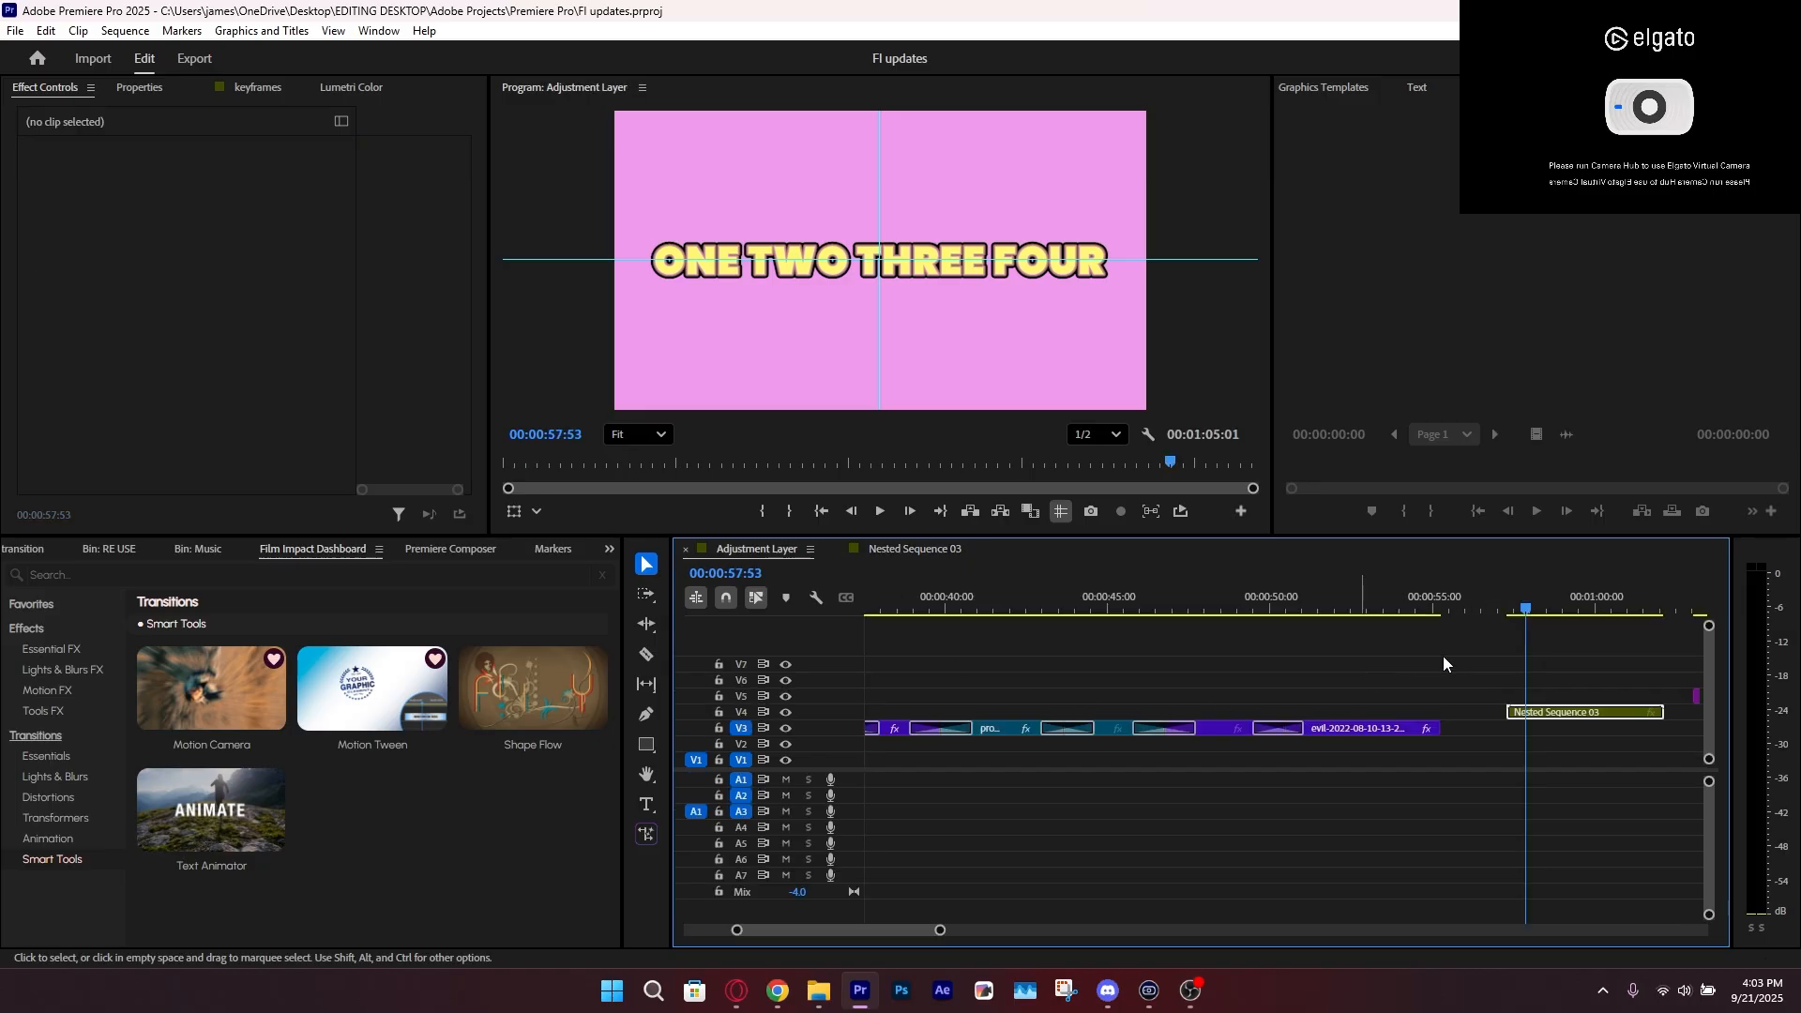
key(ctrl+s)
click(1264, 605)
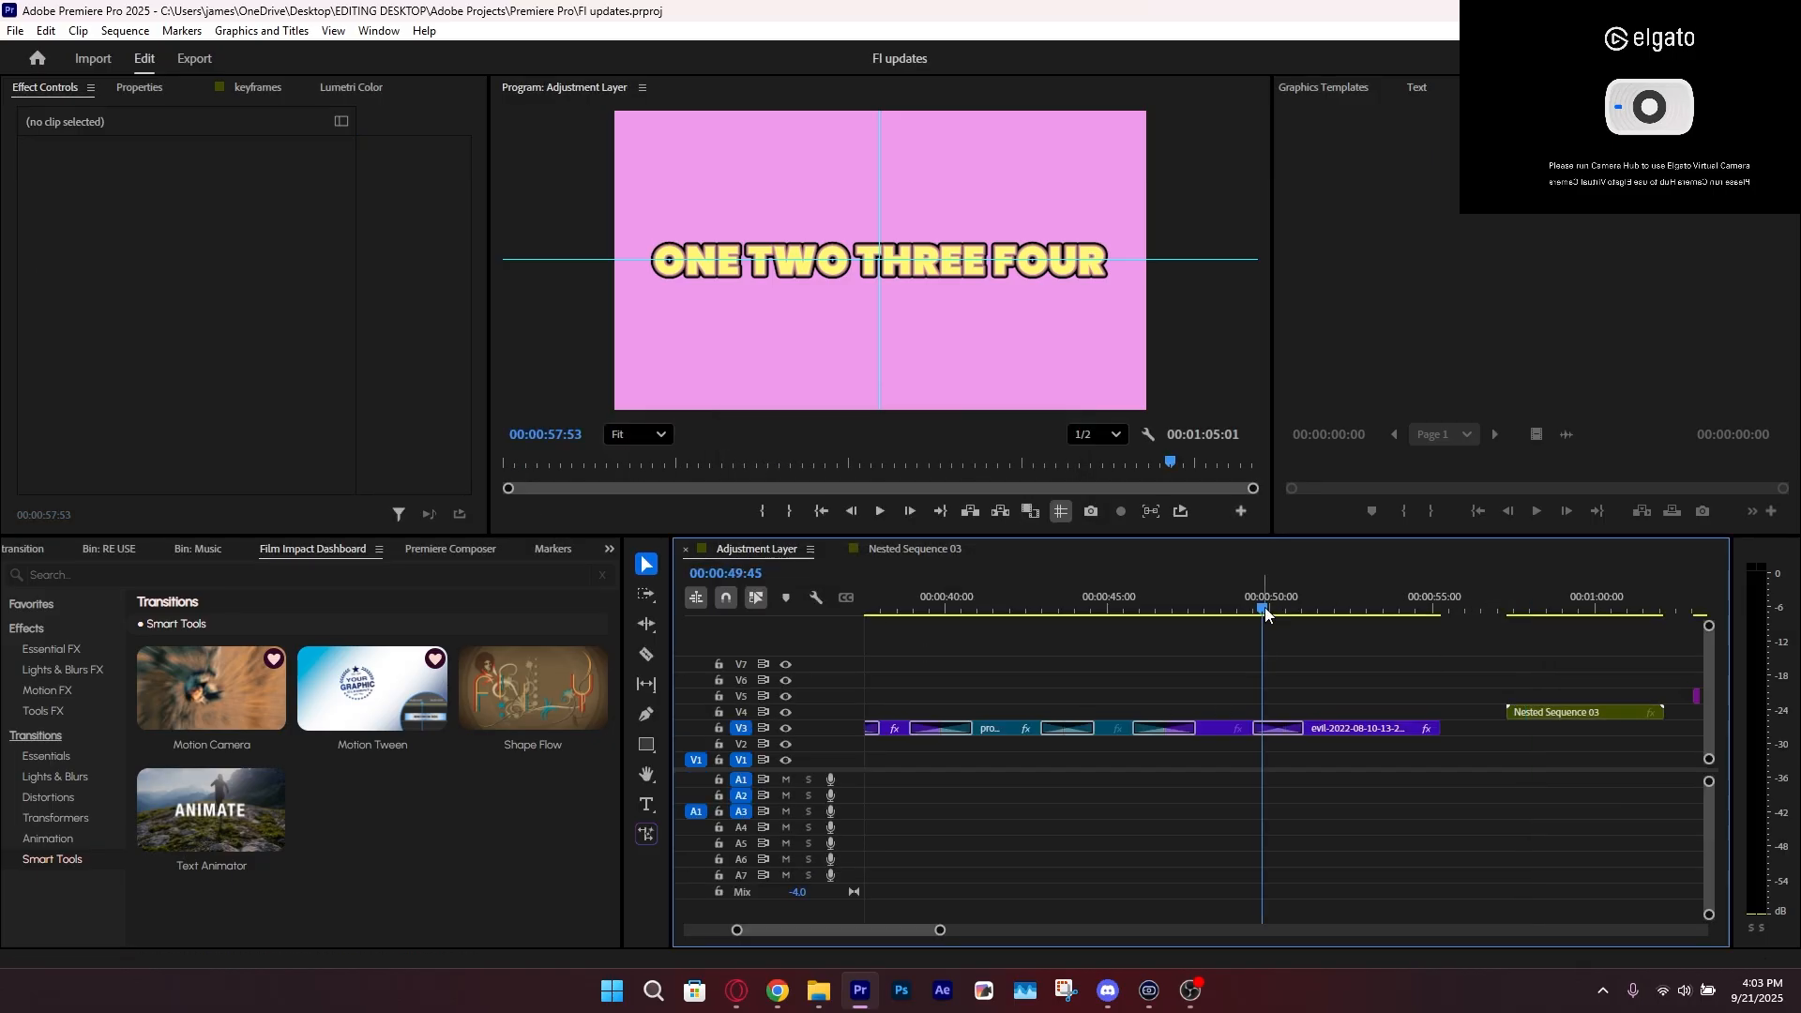
click(1279, 728)
drag(940, 929, 902, 929)
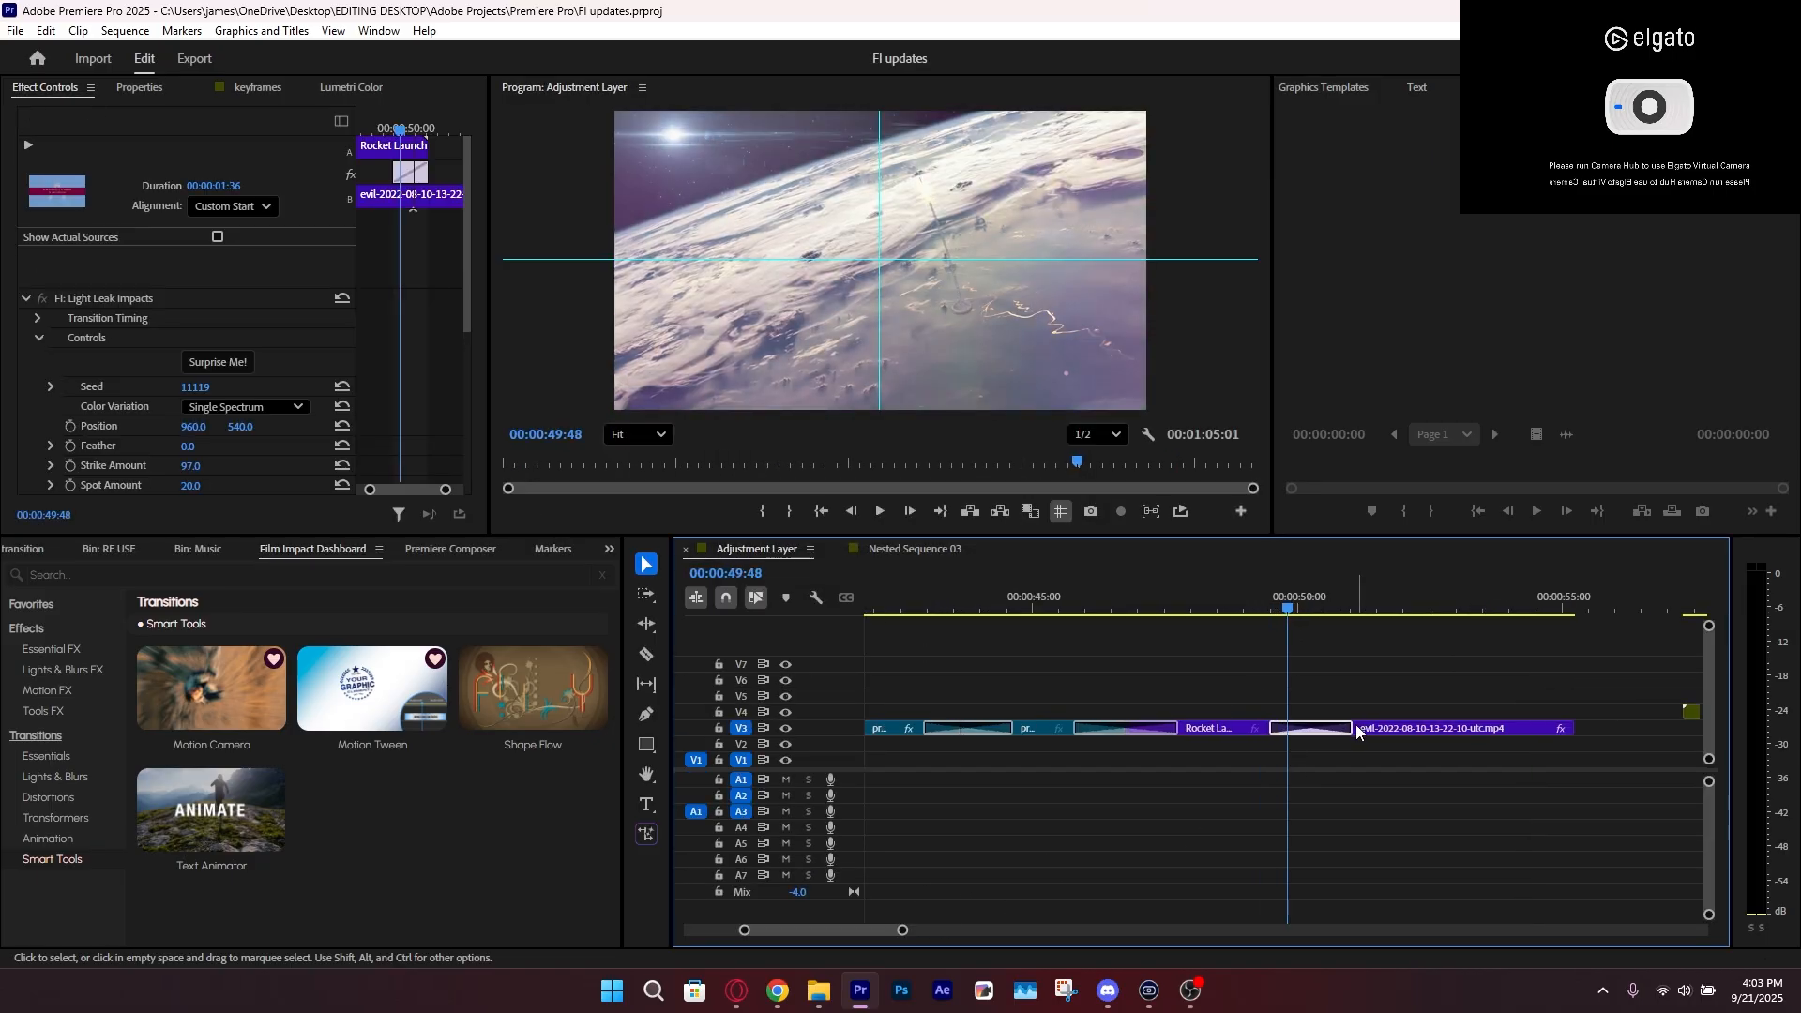
click(1303, 729)
key(Delete)
drag(1350, 692, 1267, 744)
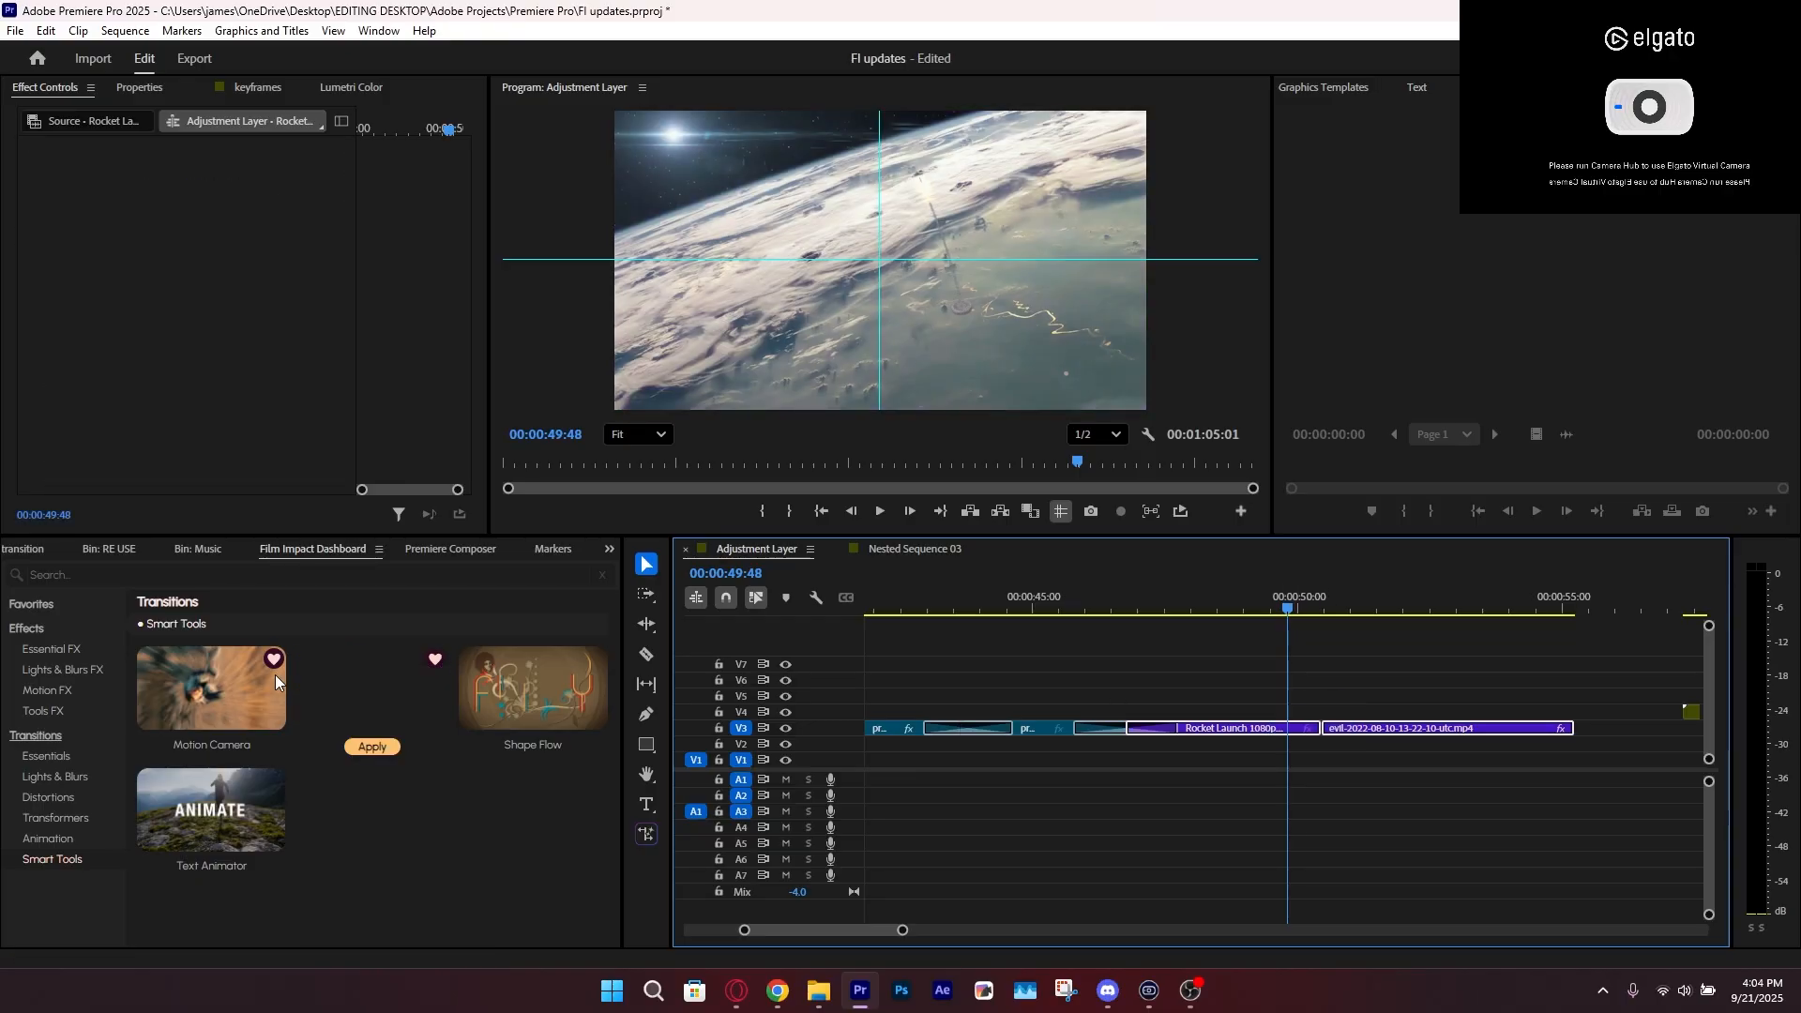
Apply the Motion Camera transition at the cut between the Rocket Launch and evil clips and preview it
click(212, 744)
click(1343, 681)
mouse_move(1283, 610)
mouse_down()
mouse_move(1323, 623)
mouse_move(1294, 633)
mouse_up()
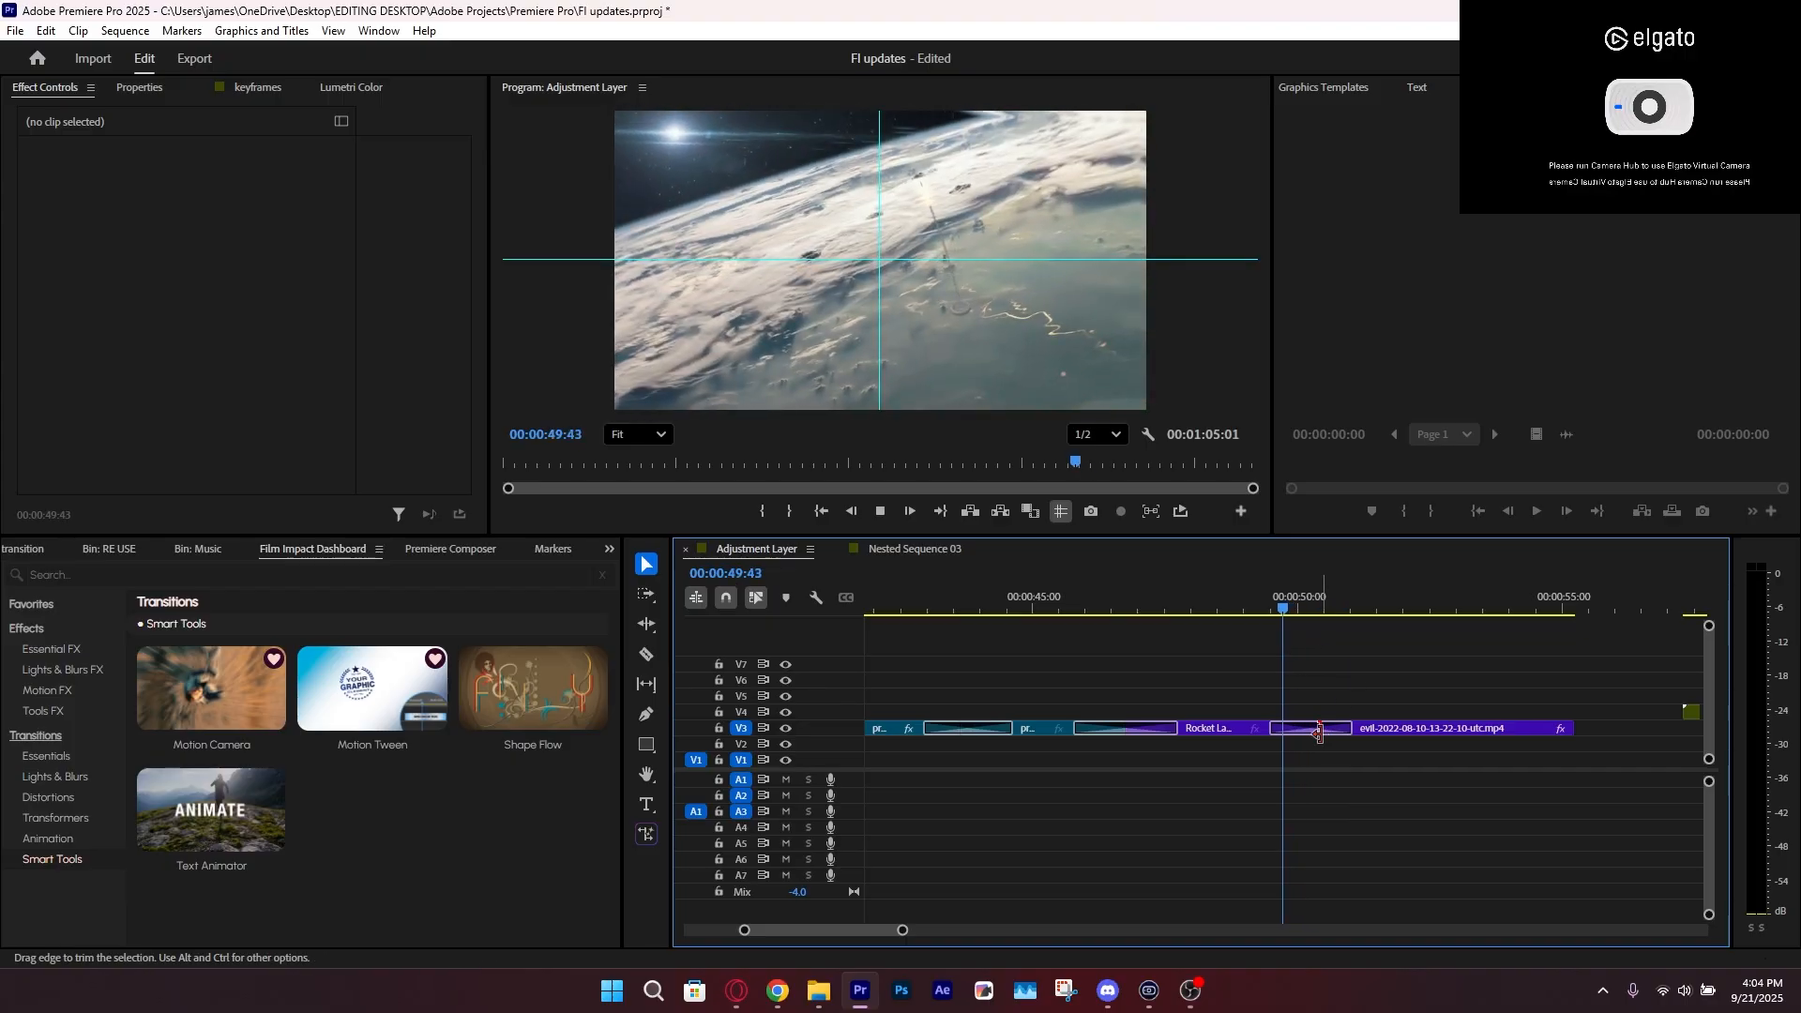
key(space)
click(1257, 605)
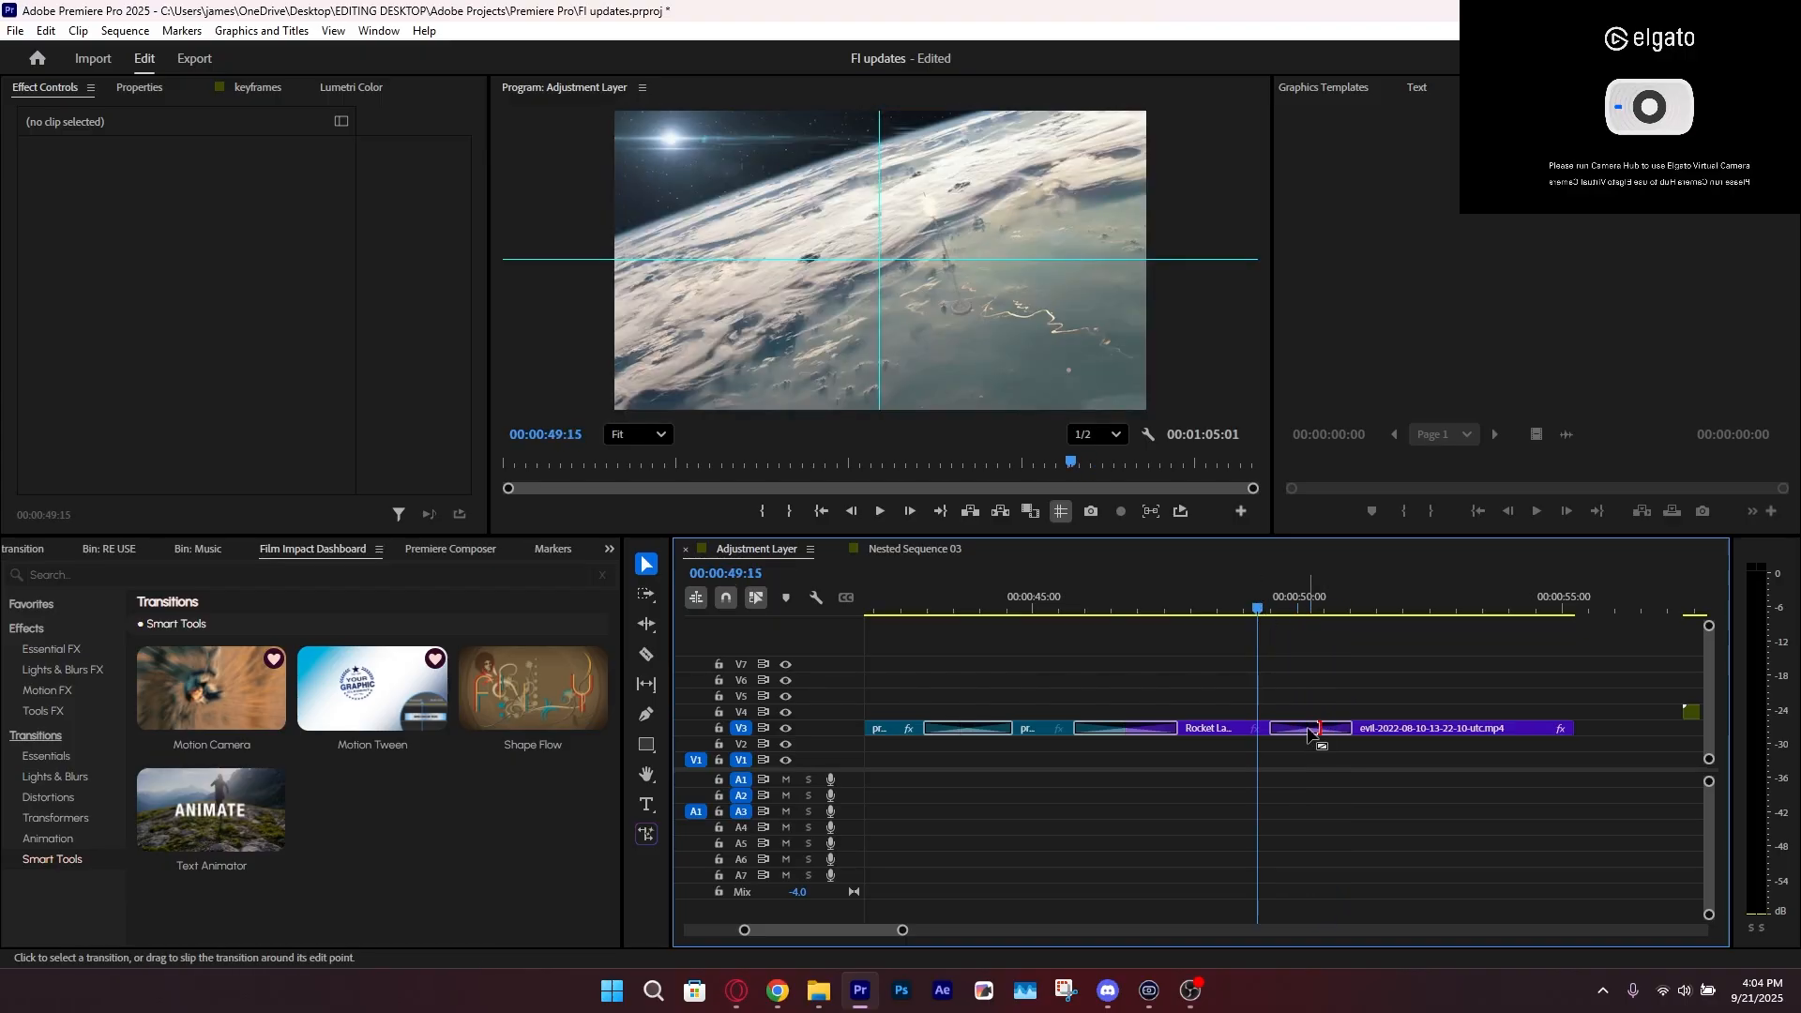
Randomize the settings of the Motion Camera transition after the Rocket Launch clip with Surprise Me and preview the transition
click(1312, 730)
click(231, 385)
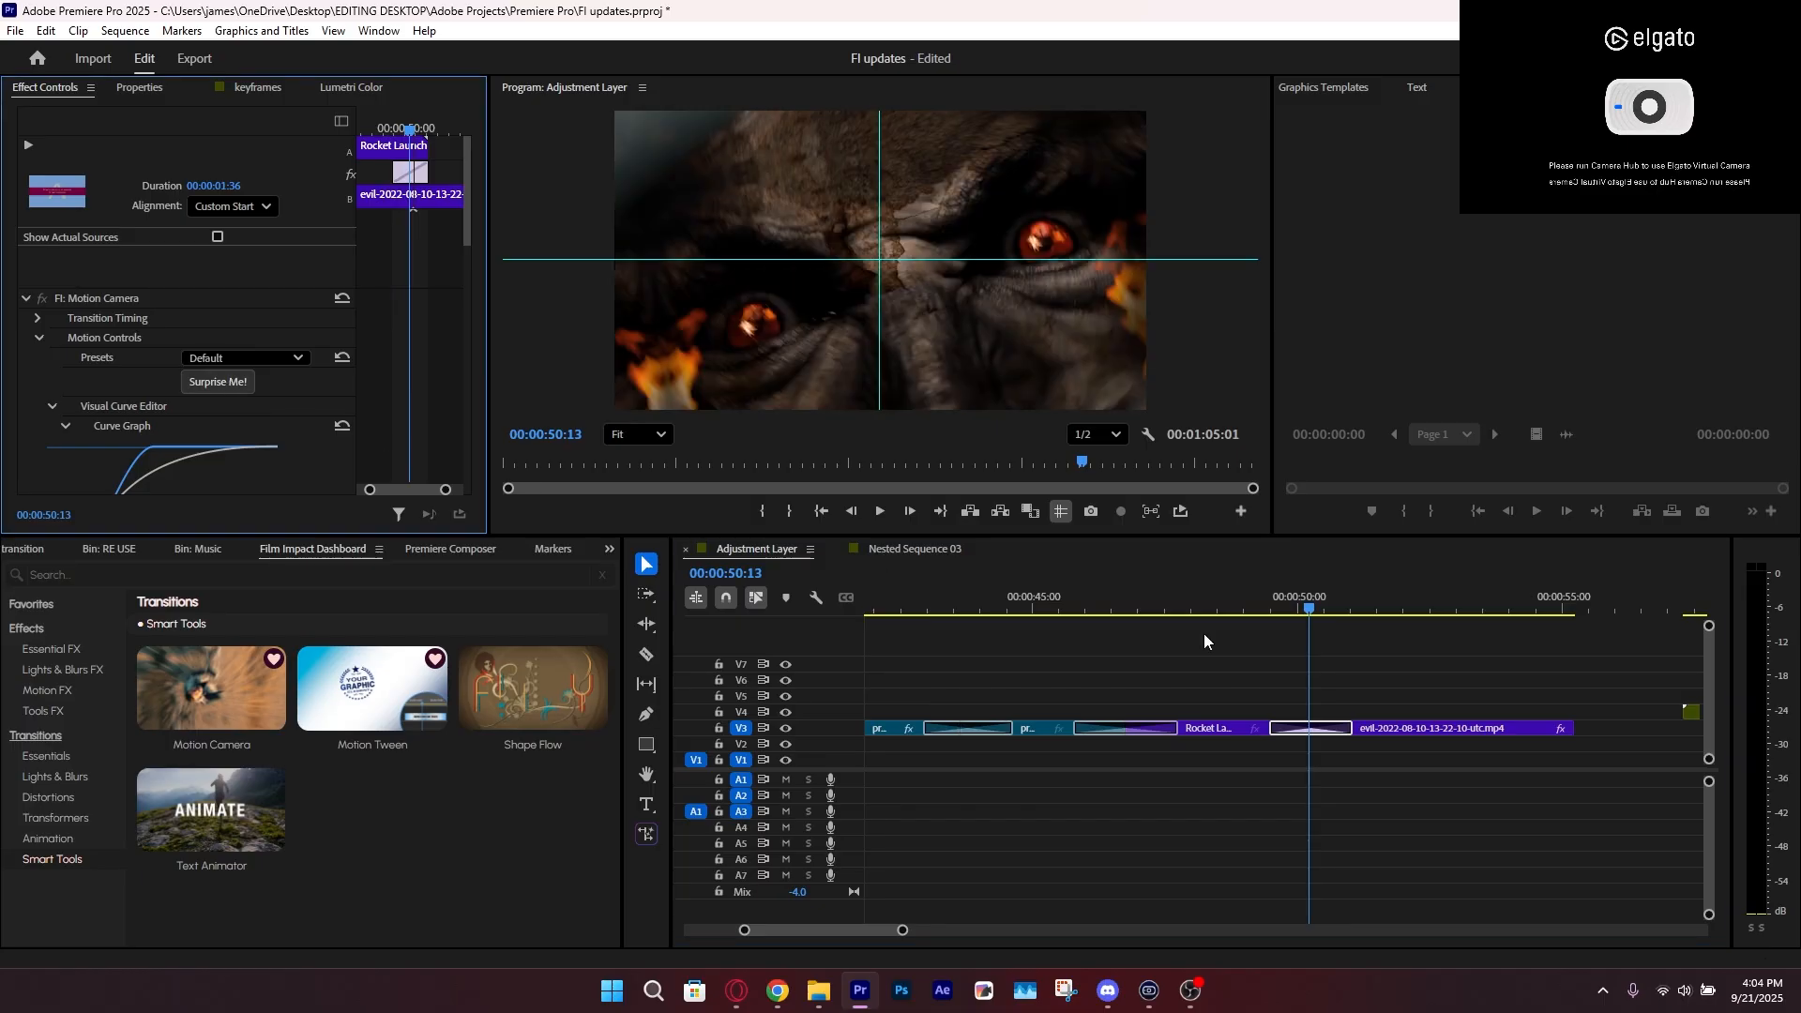
click(1286, 597)
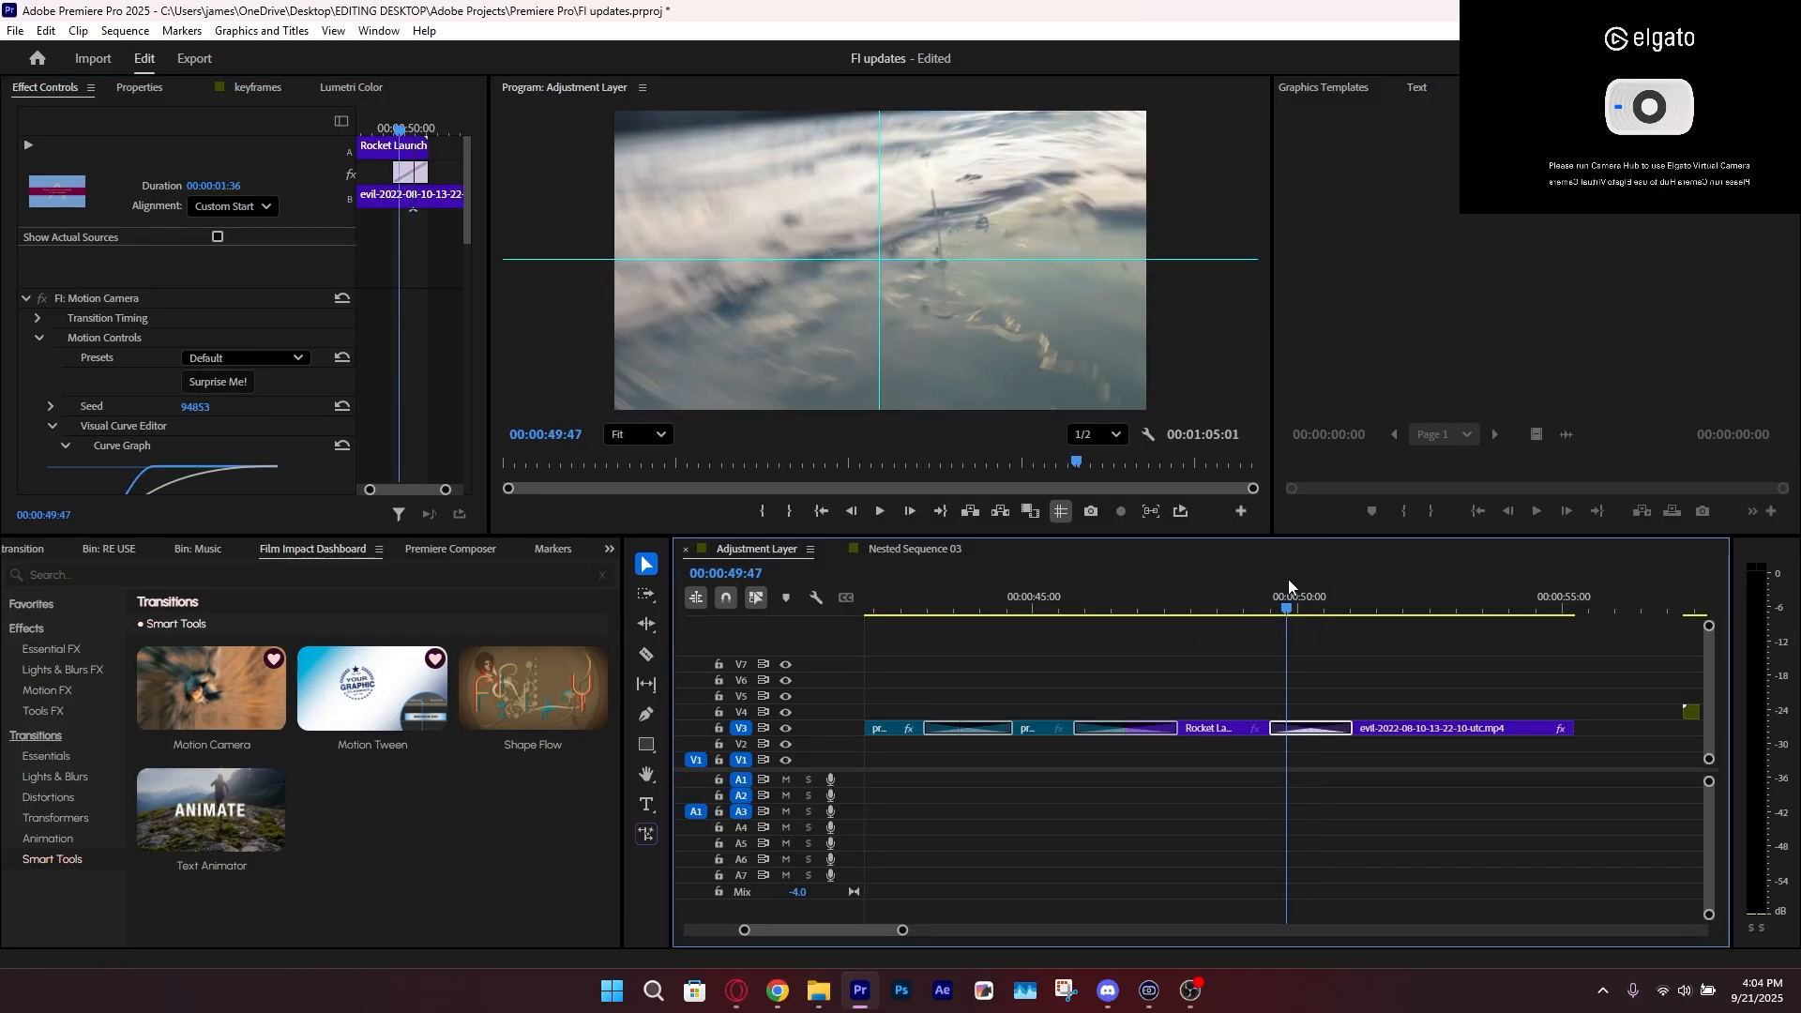
click(1274, 595)
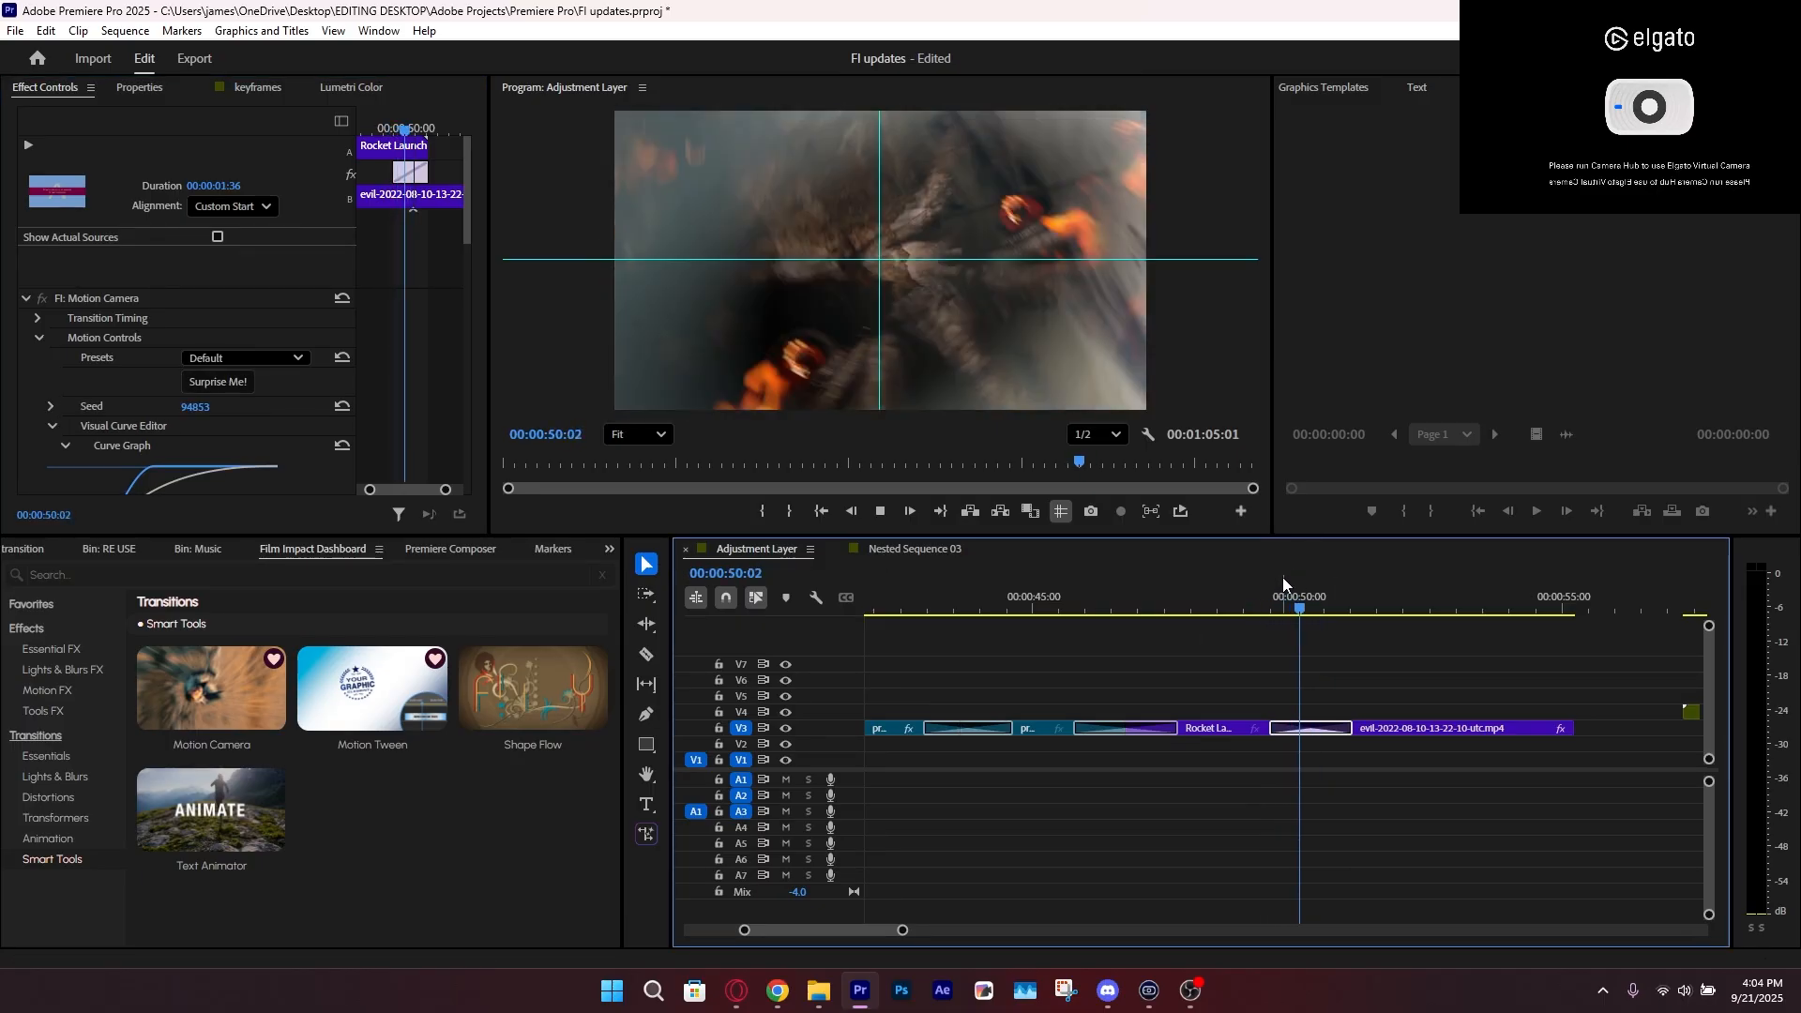
key(space)
In Nested Sequence 03, apply Motion Camera to both ends of the ONE TWO THREE FOUR clip, preview it, and save the project
scroll(216, 457, down, 2)
click(914, 549)
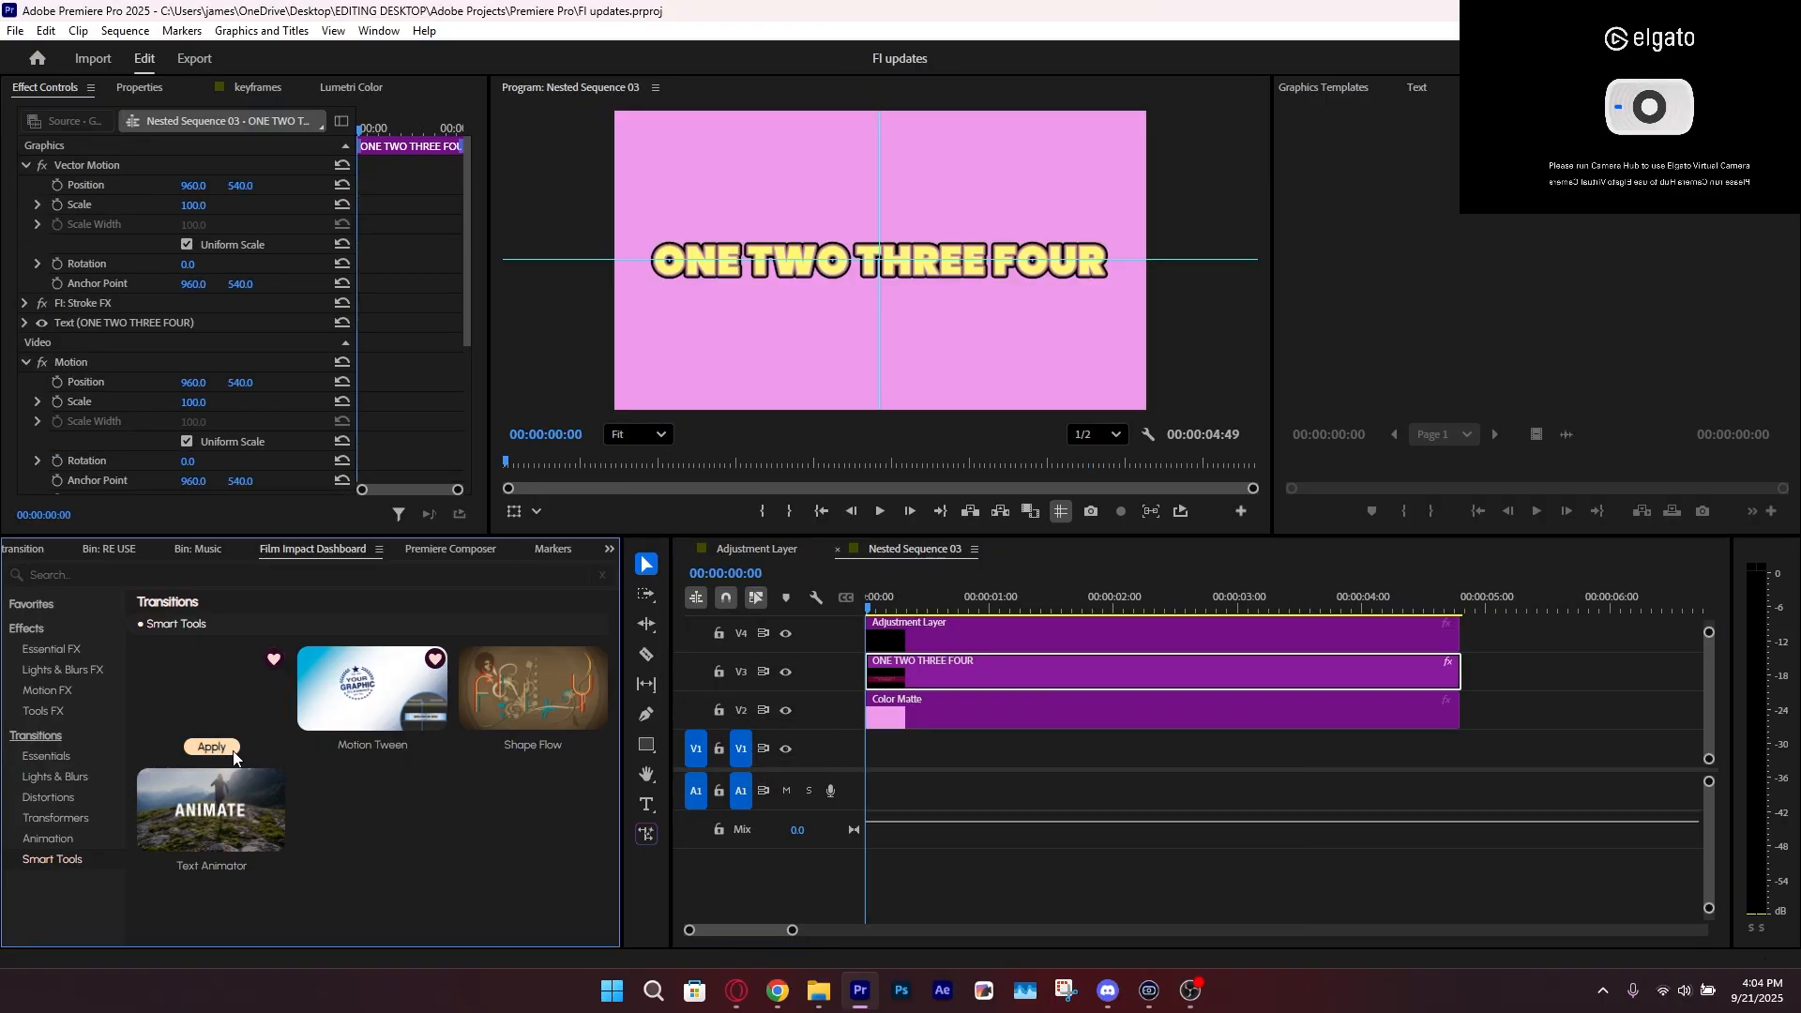
key(space)
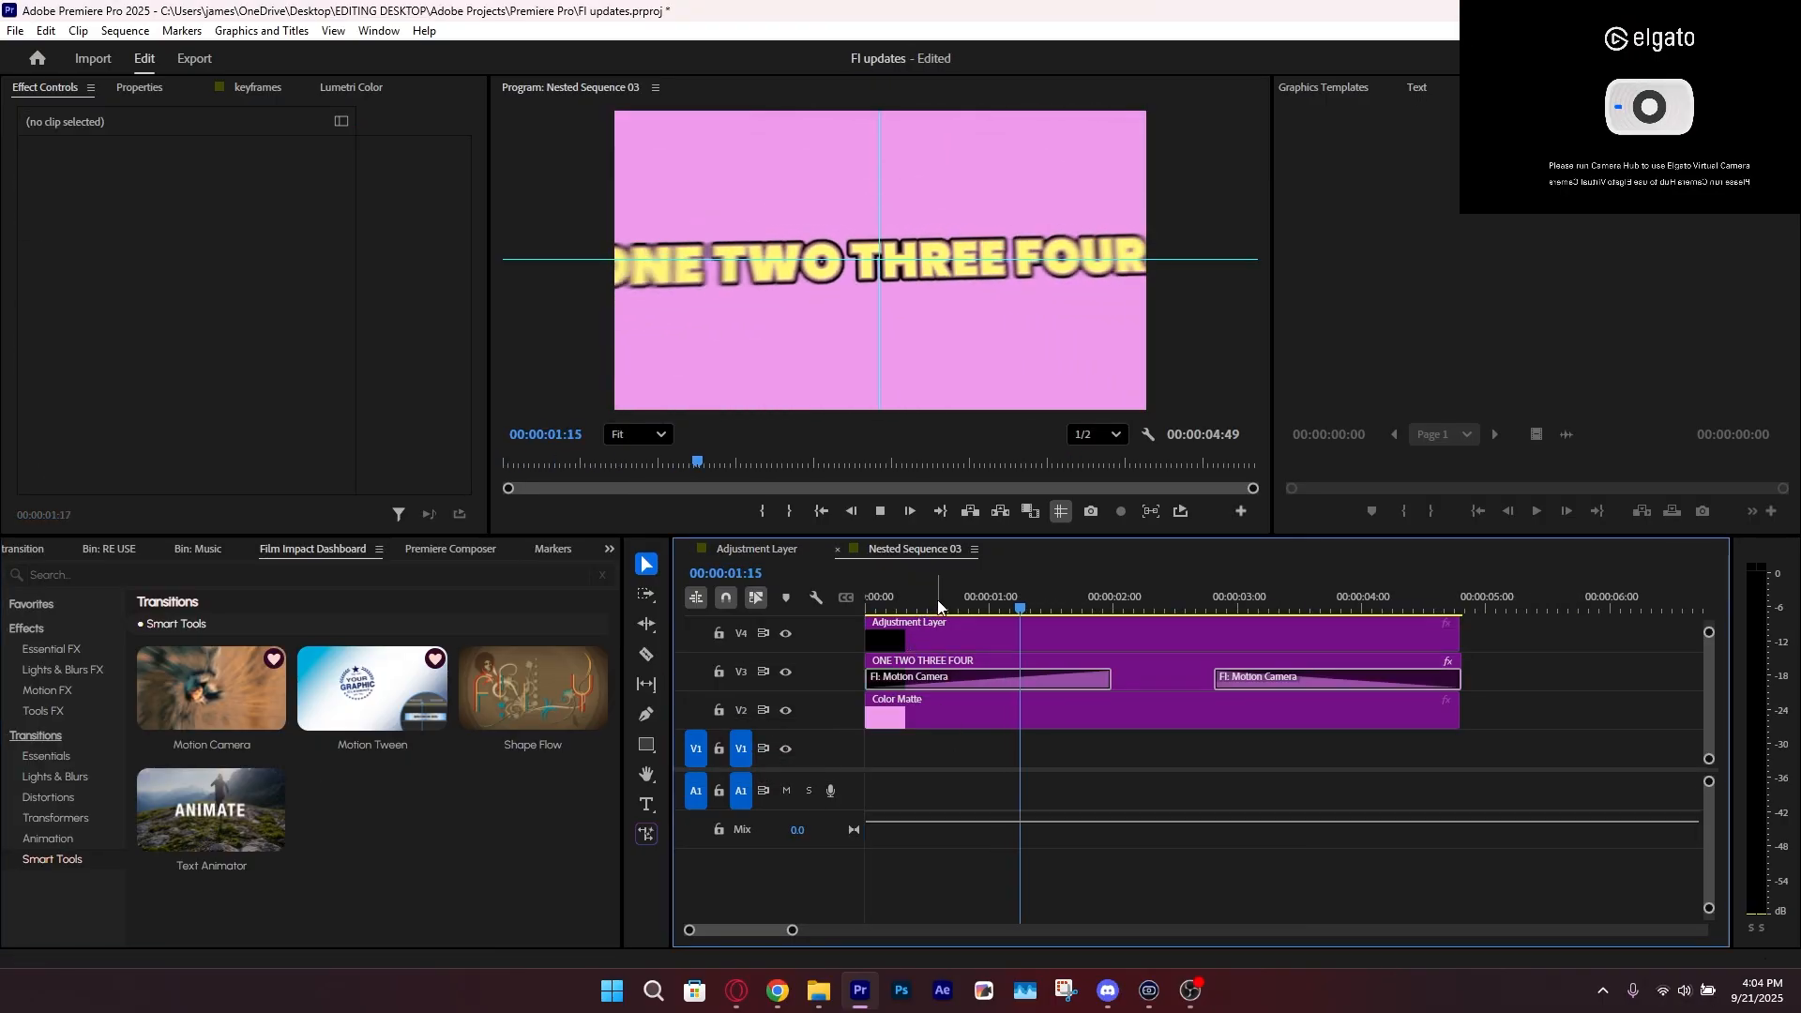
key(space)
click(1107, 691)
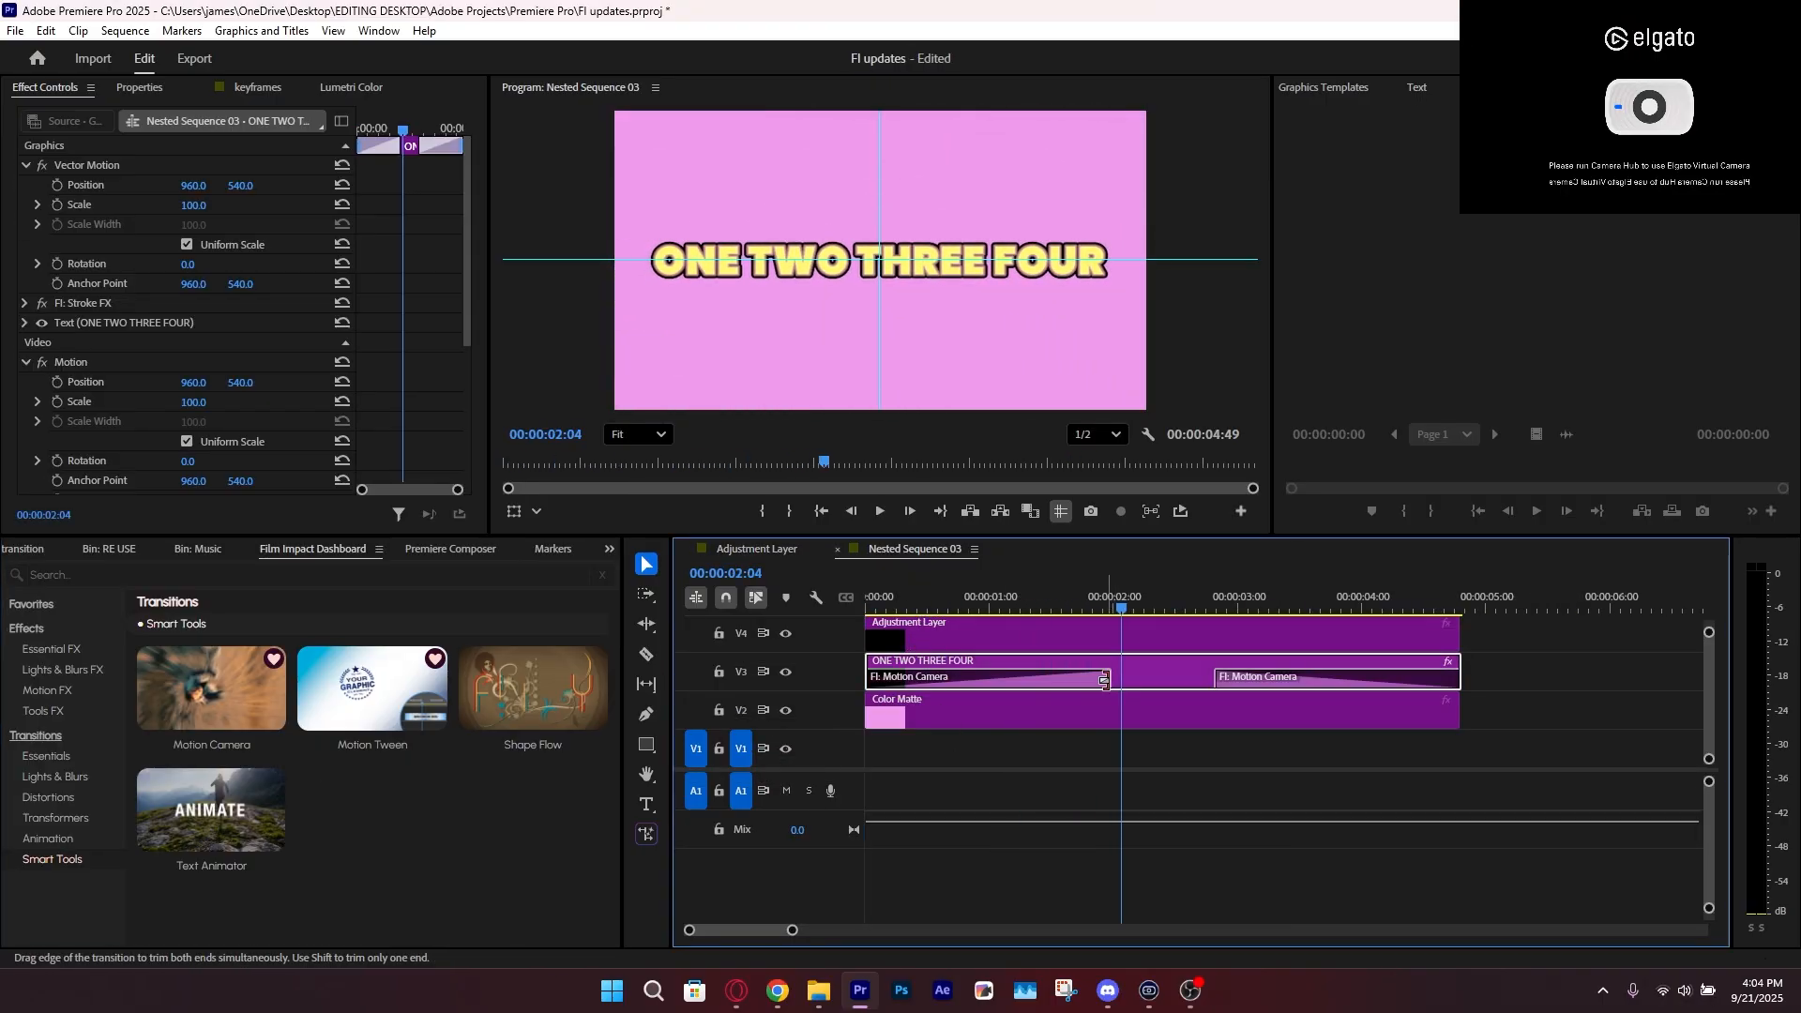
key(Home)
key(space)
click(1046, 800)
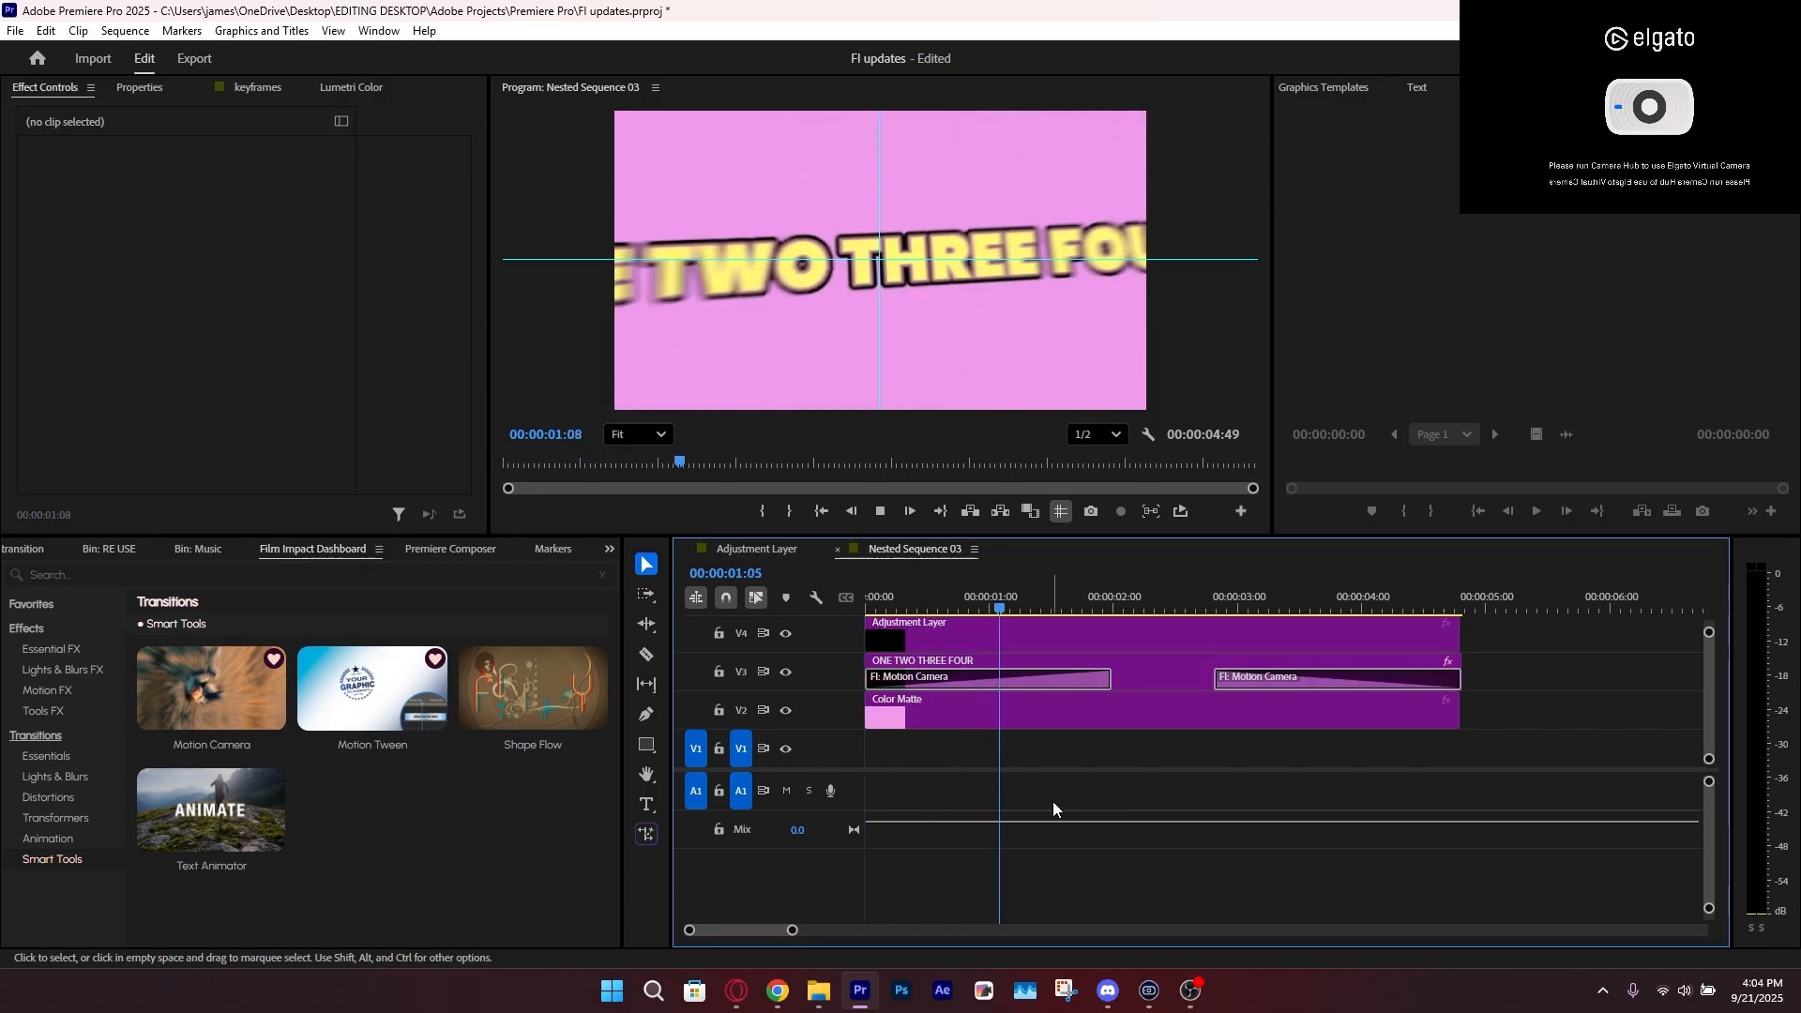
key(ctrl+s)
In the Adjustment Layer sequence, select the first clip on V3 and apply Alpha FX to it
click(779, 554)
drag(872, 703, 902, 741)
click(92, 658)
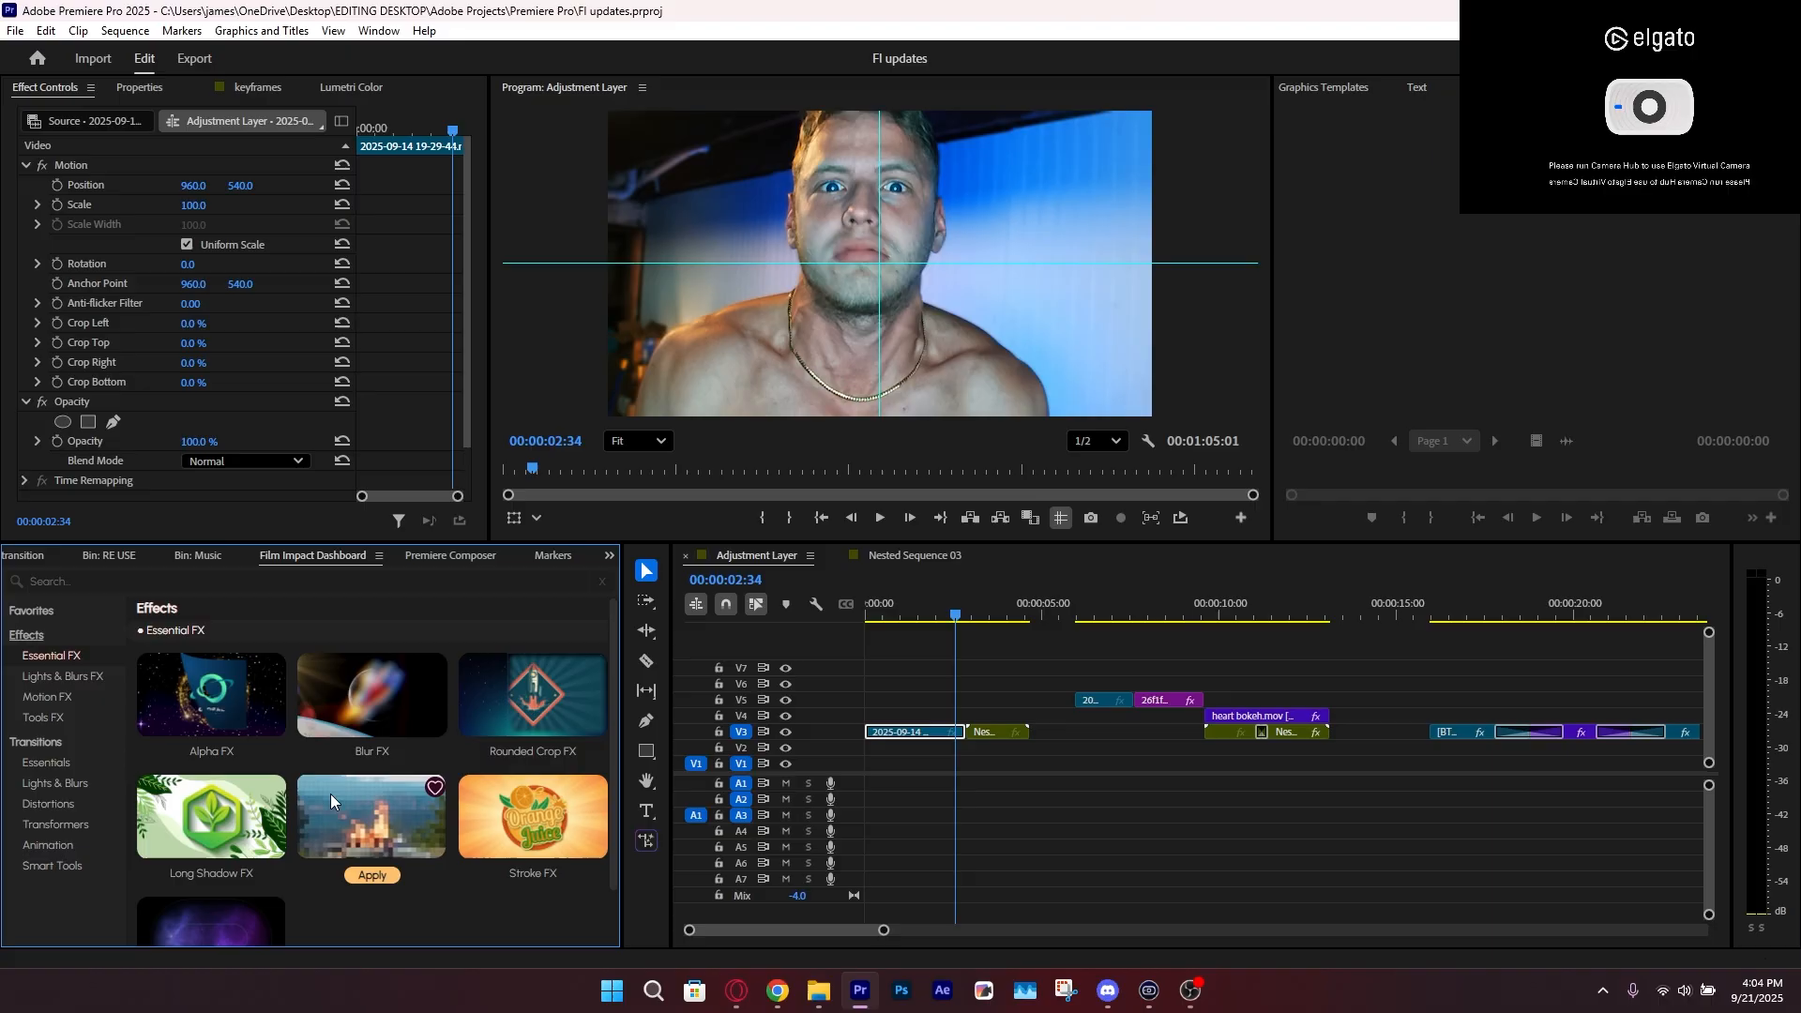
click(211, 755)
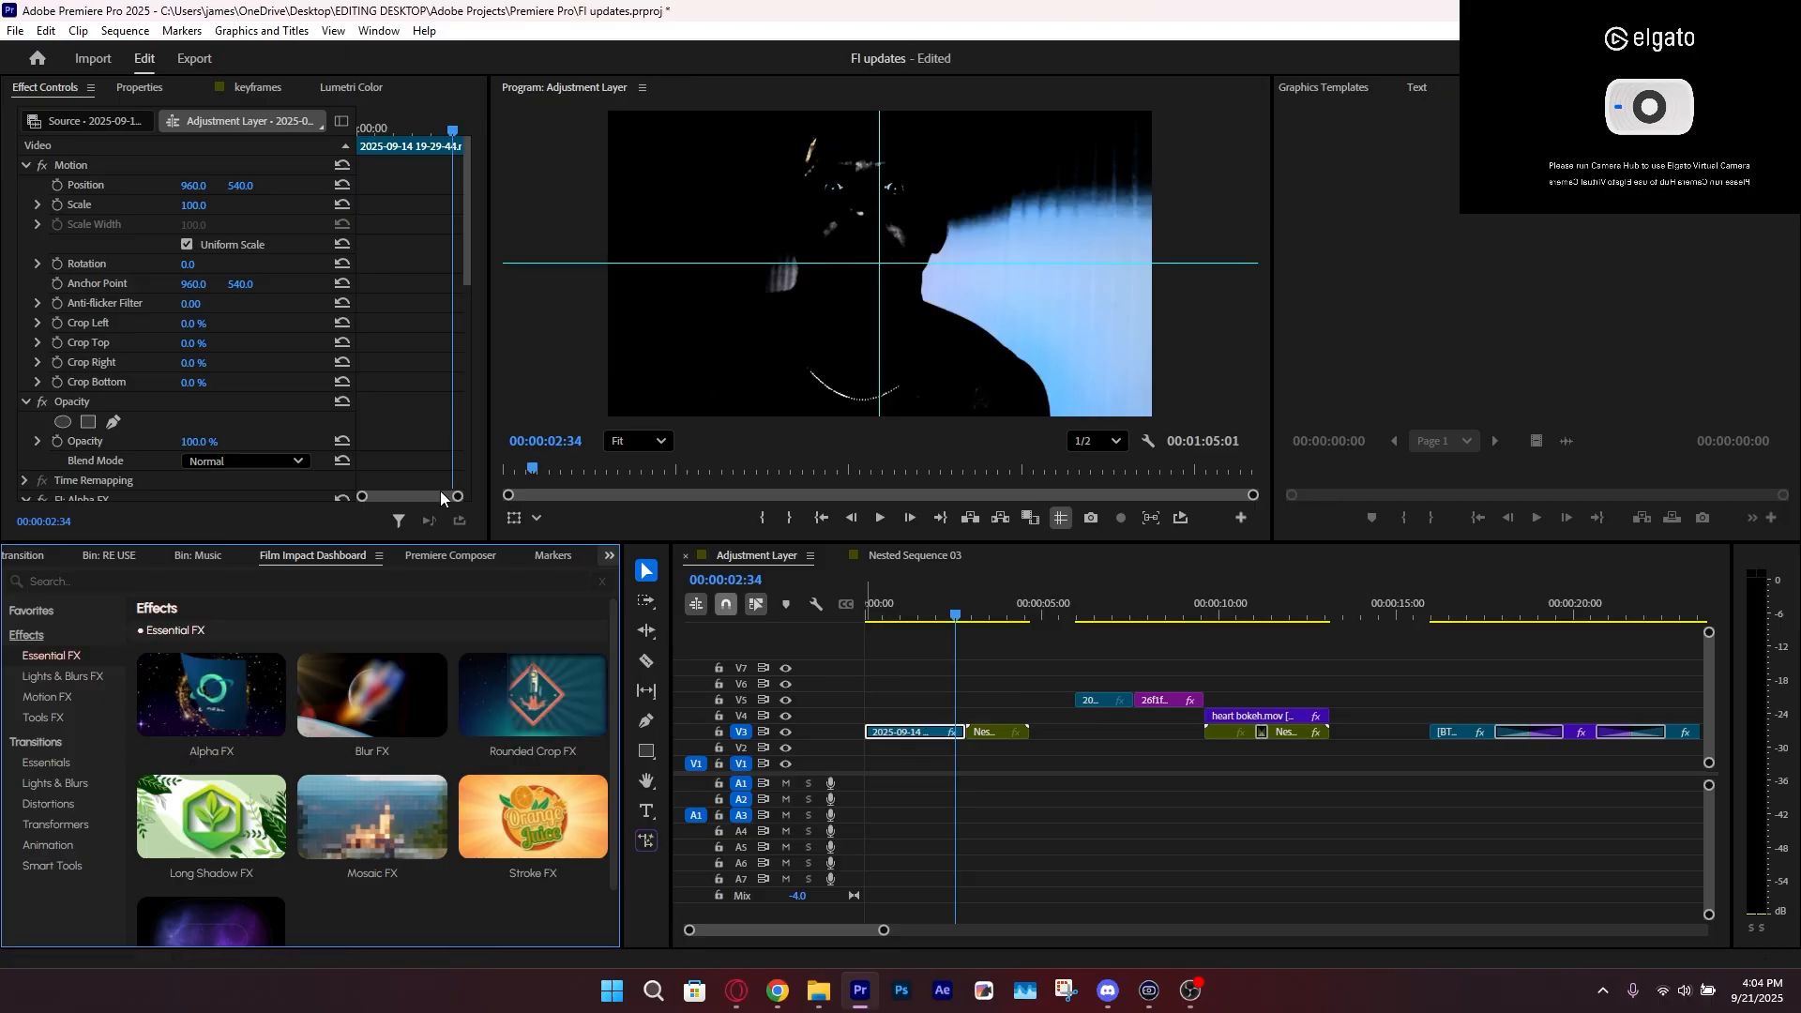
Set Alpha FX to Manual auto detection with Threshold 70%, Feather 0% and Preserve Red 41.1
scroll(80, 344, down, 5)
click(223, 317)
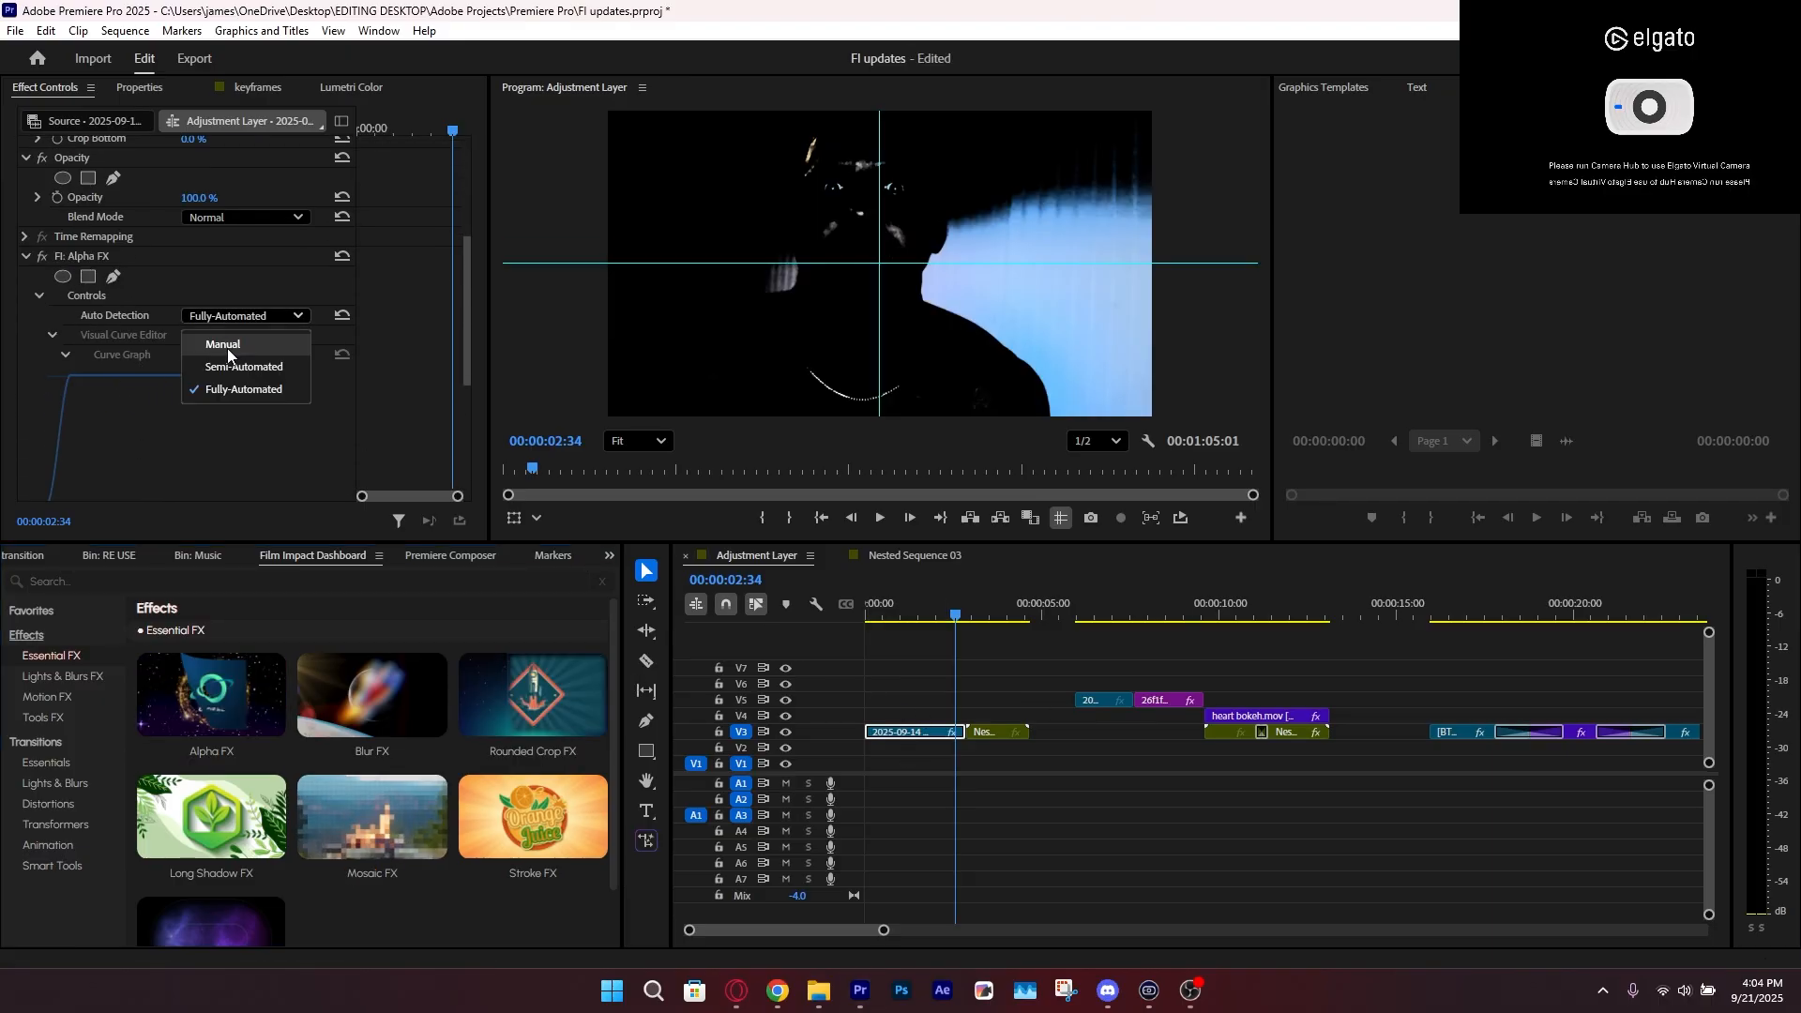
click(227, 347)
scroll(155, 396, down, 4)
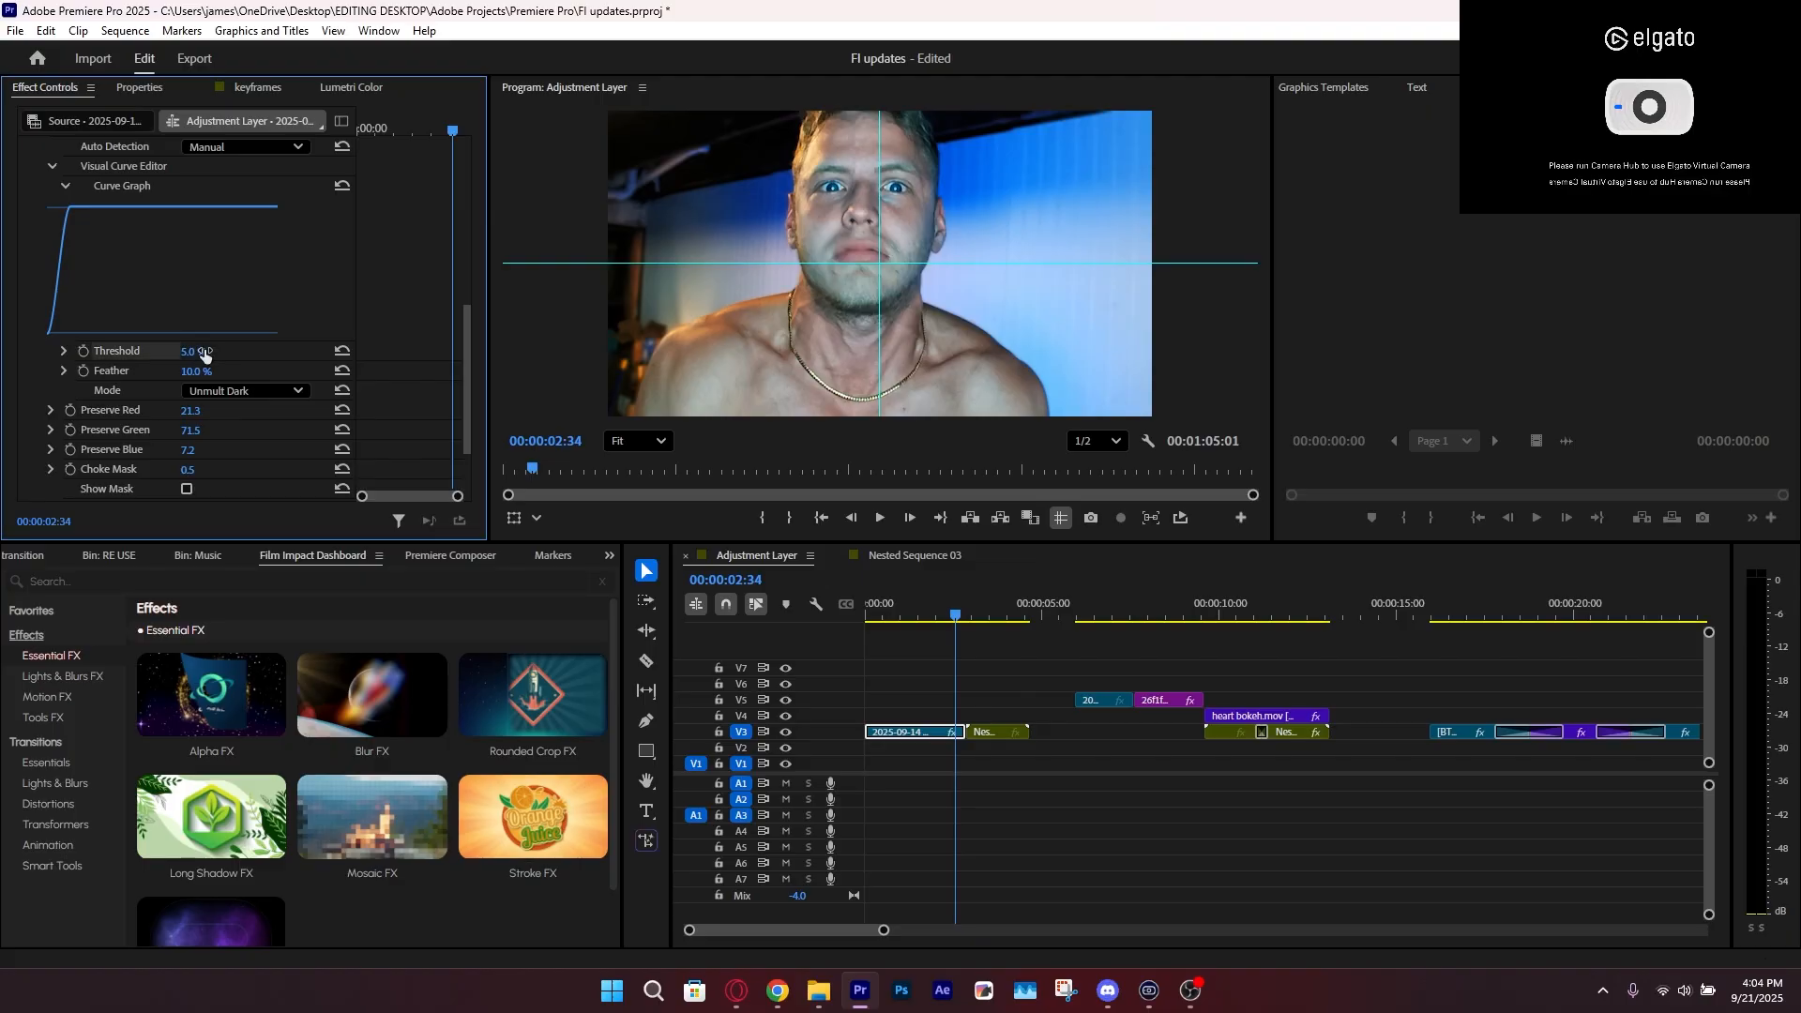
drag(194, 351, 254, 411)
Change the Alpha FX mode to Unmult Light with Threshold 28.4%, Preserve Red 84.2 and Preserve Green 100
click(246, 391)
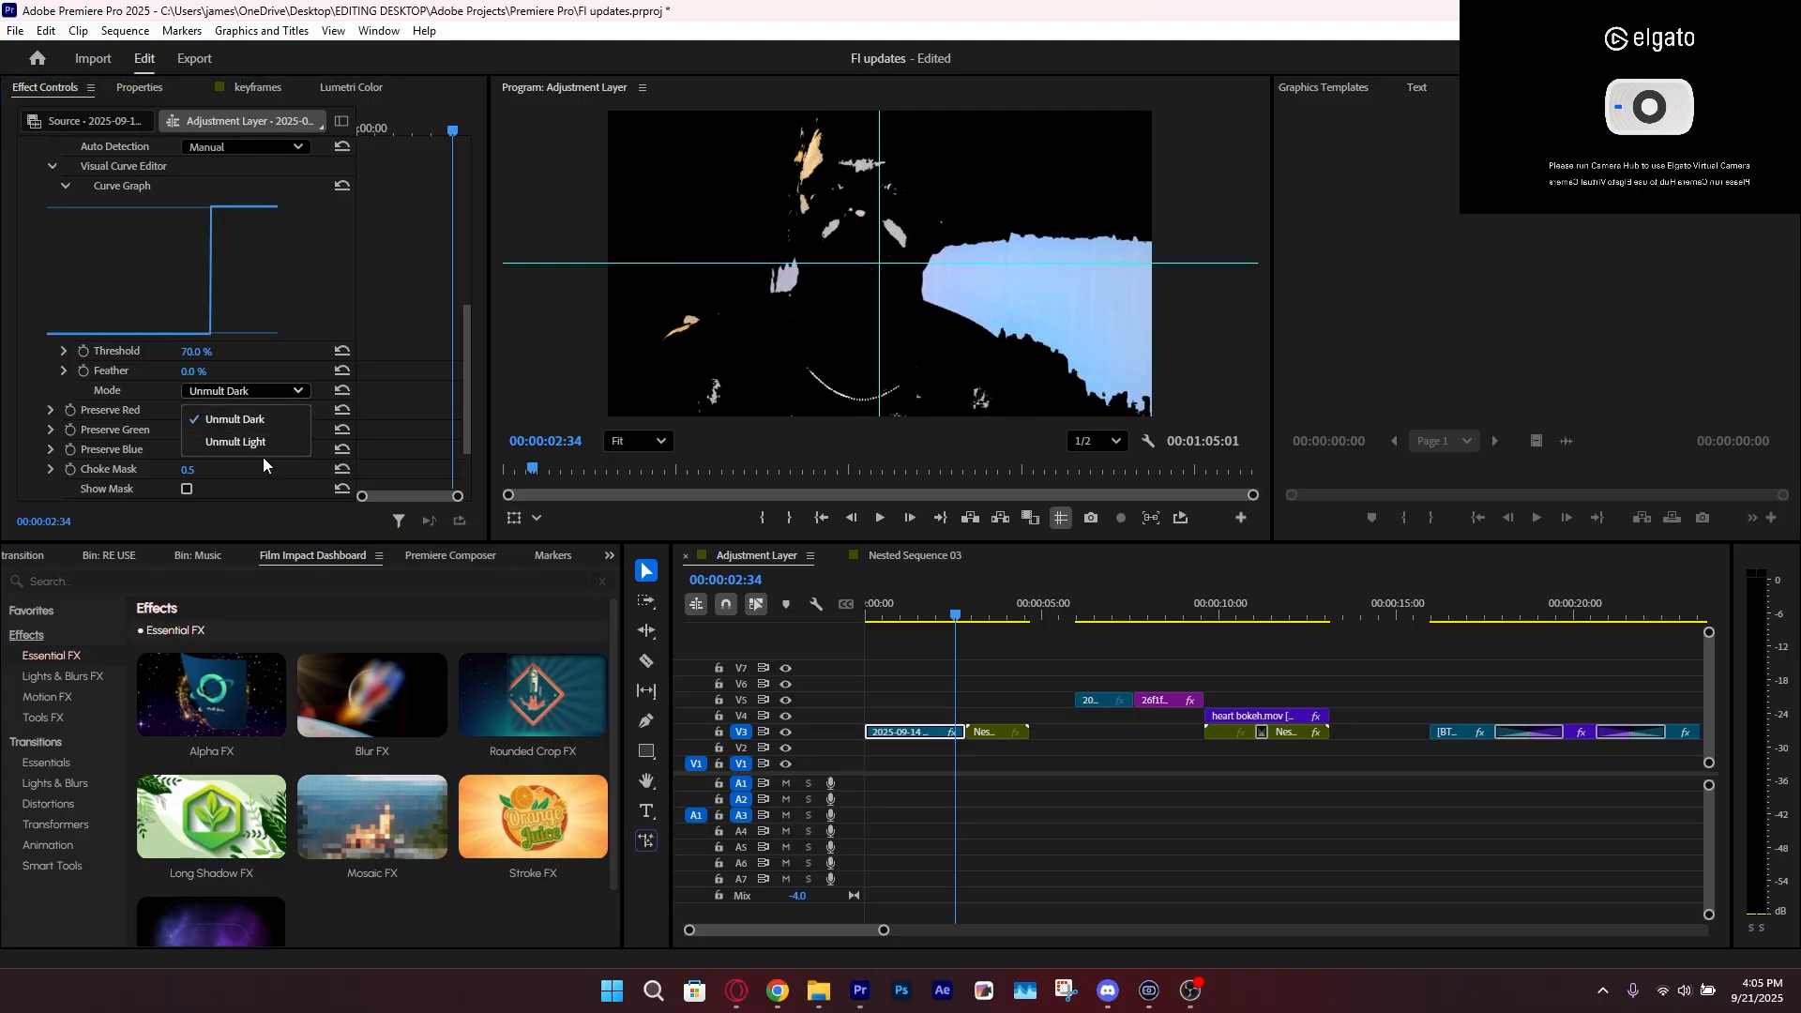
click(253, 442)
drag(196, 352, 133, 351)
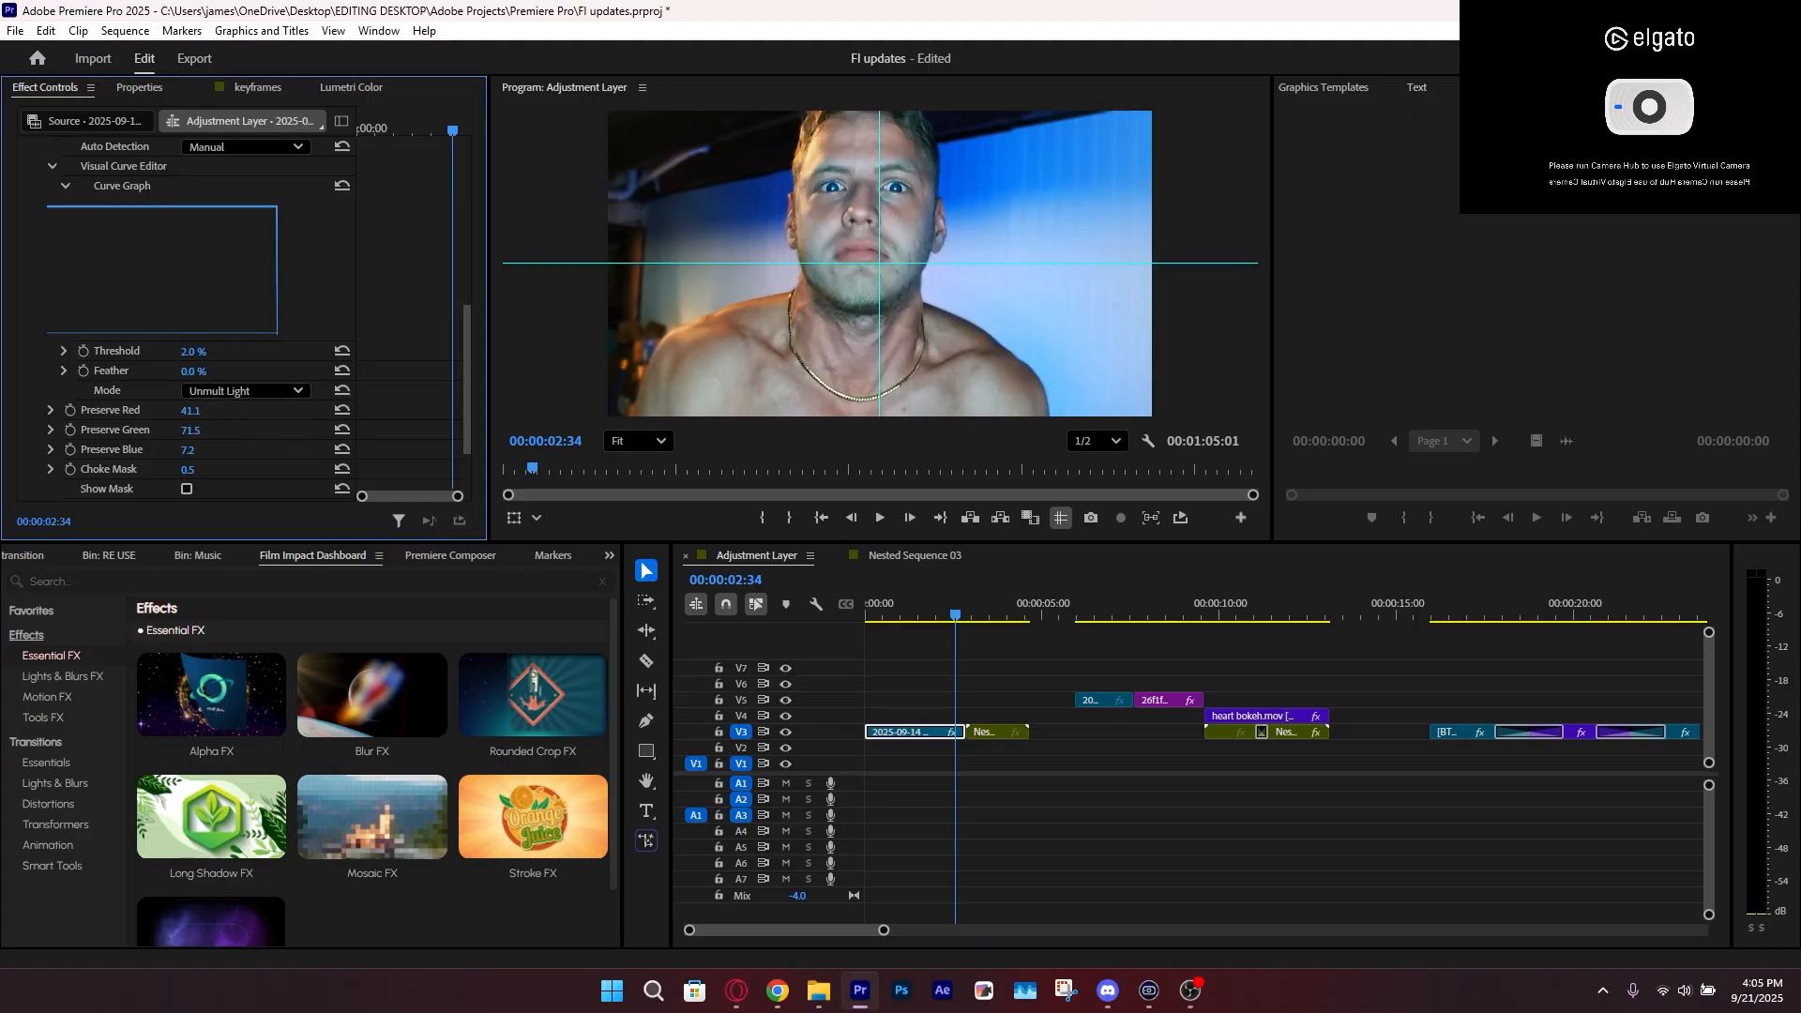
drag(196, 352, 238, 472)
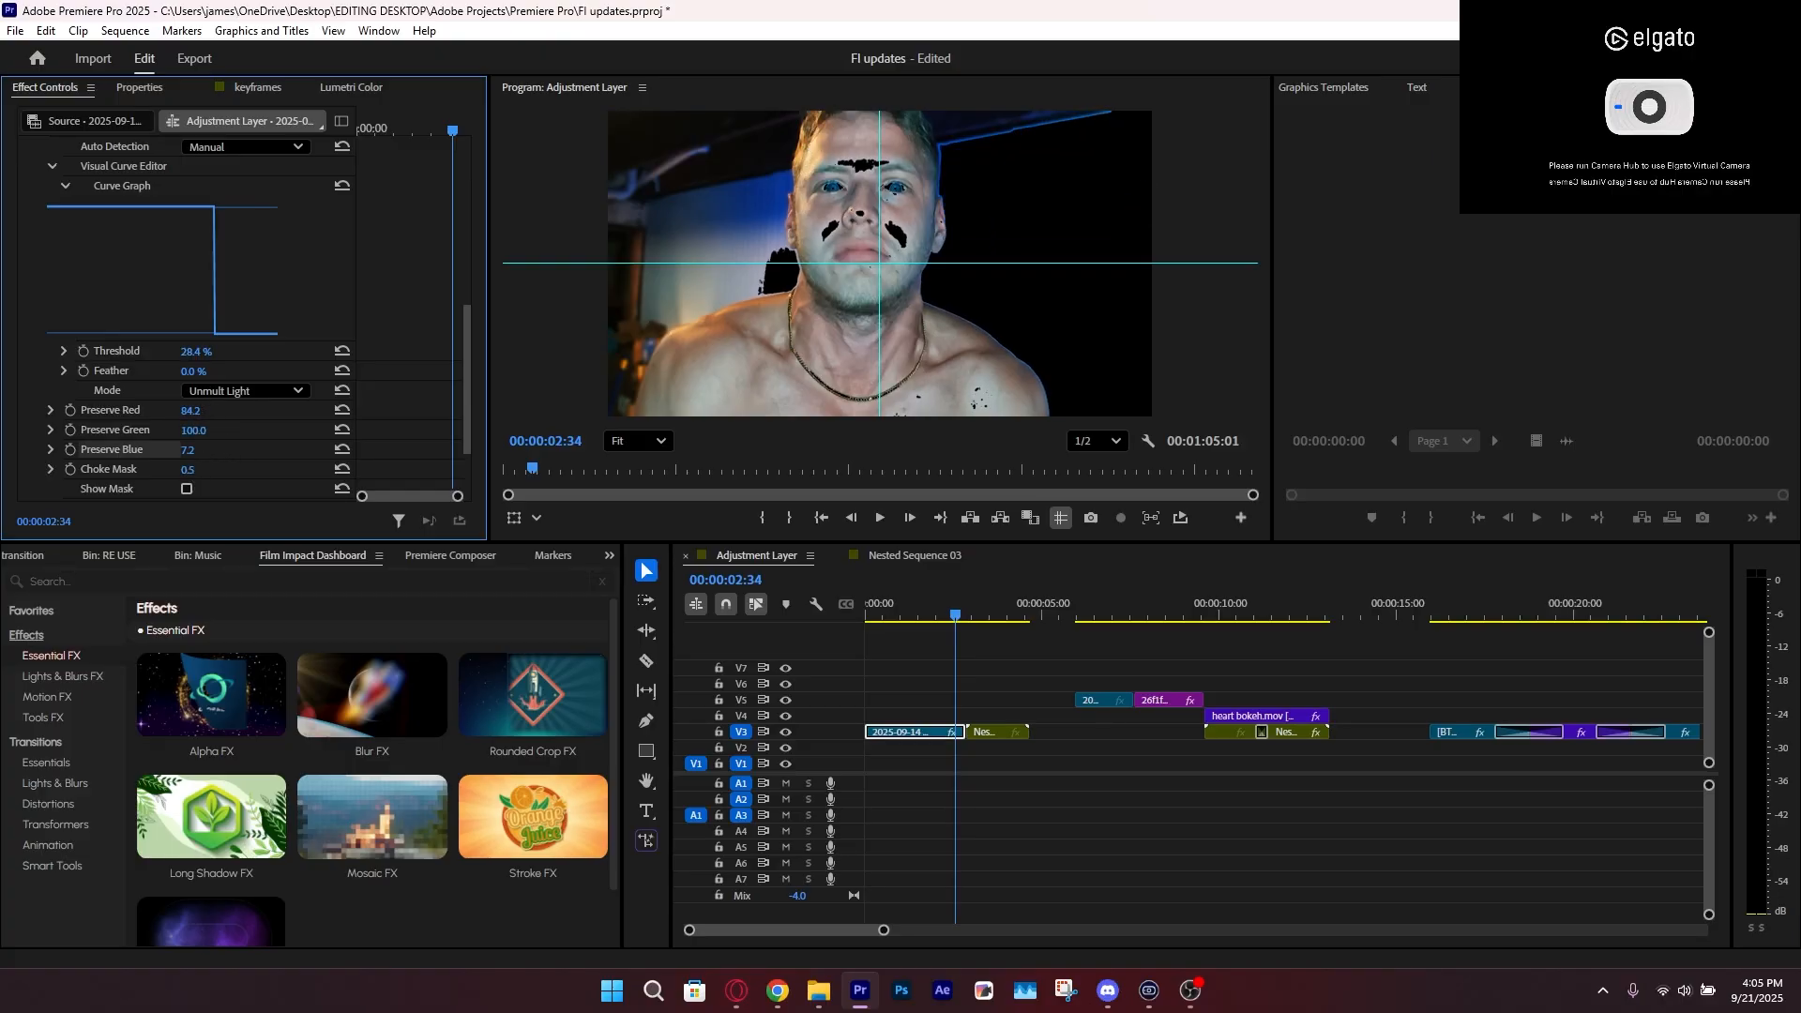
Delete the Alpha FX effect from the first V3 clip and save the project
scroll(65, 346, up, 2)
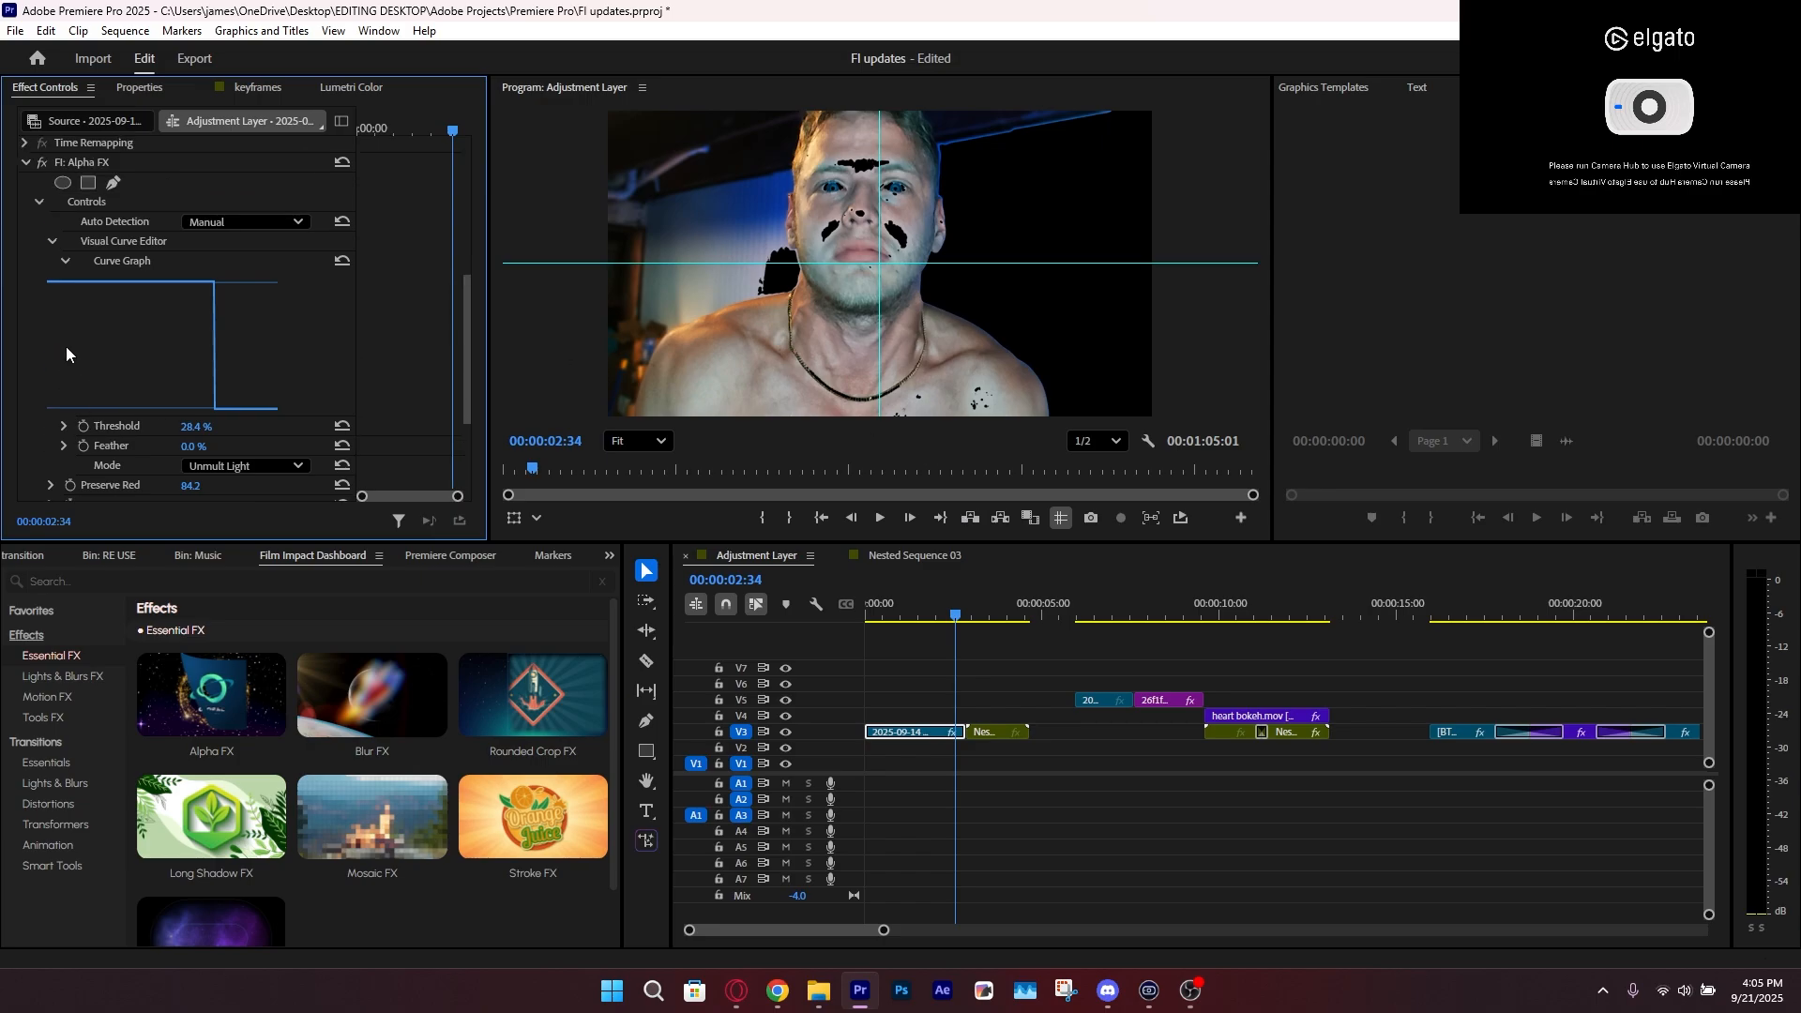
click(127, 161)
key(Delete)
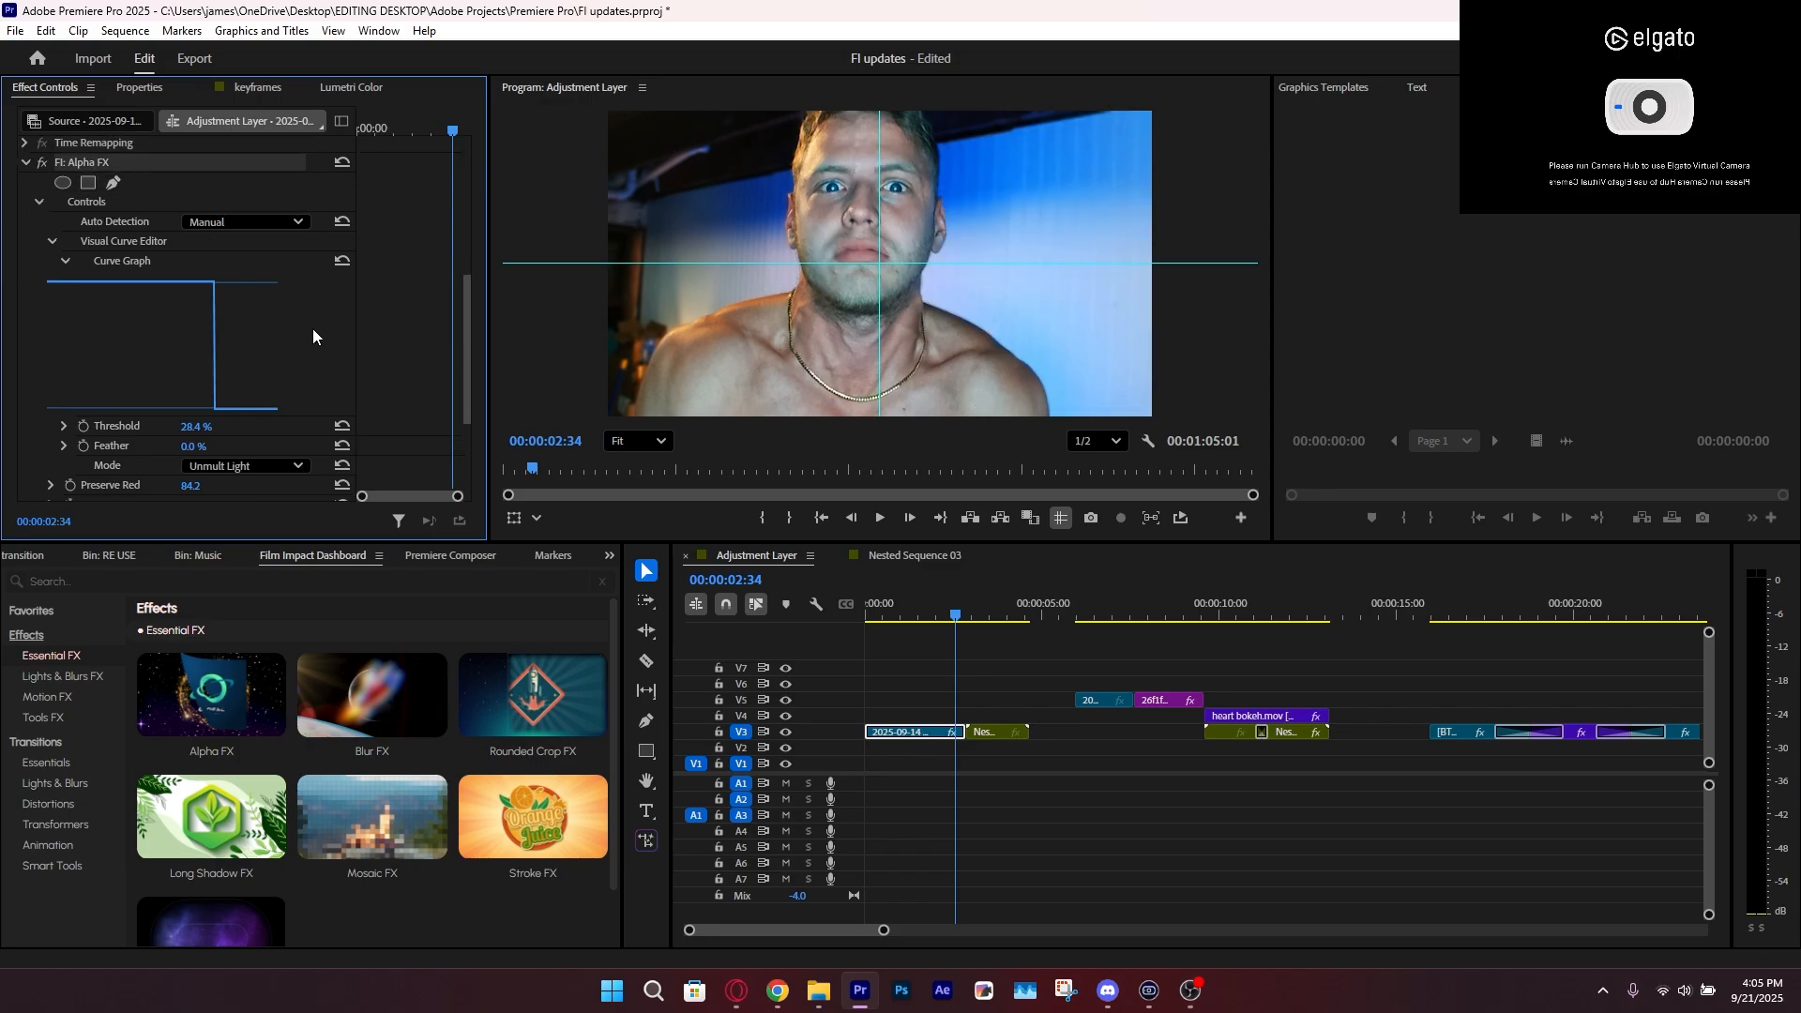
click(919, 666)
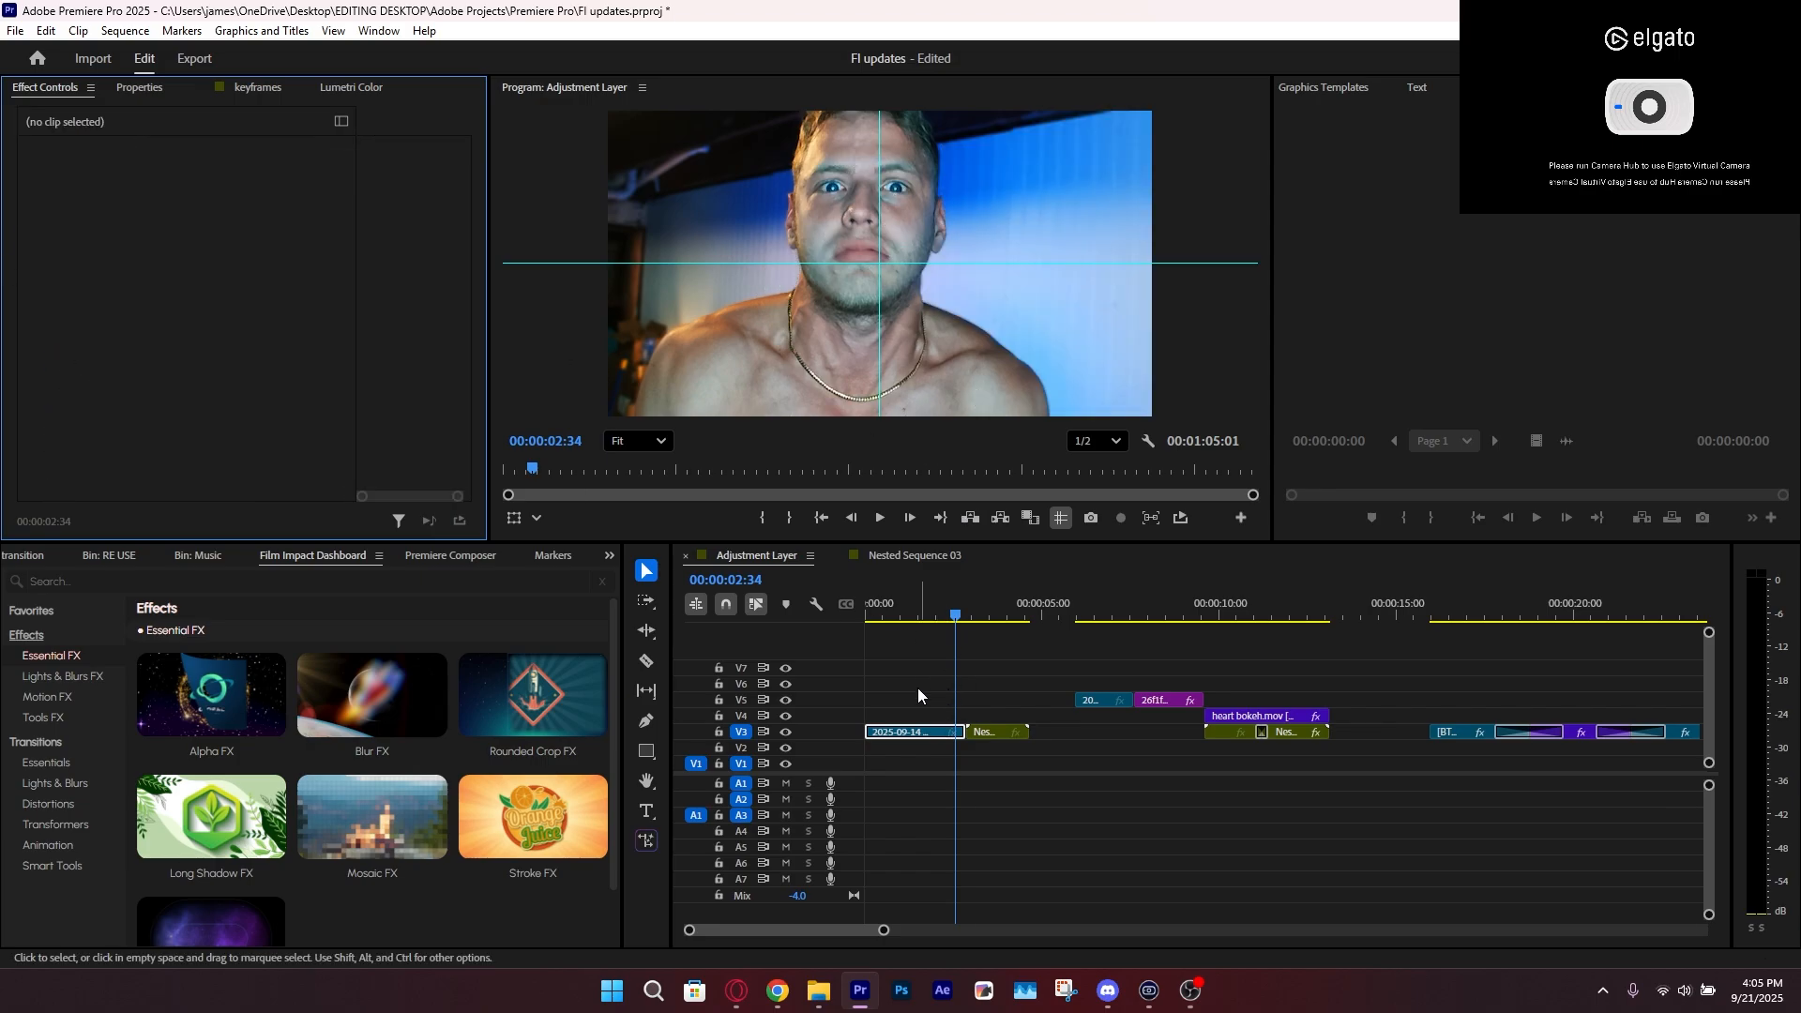
key(ctrl+s)
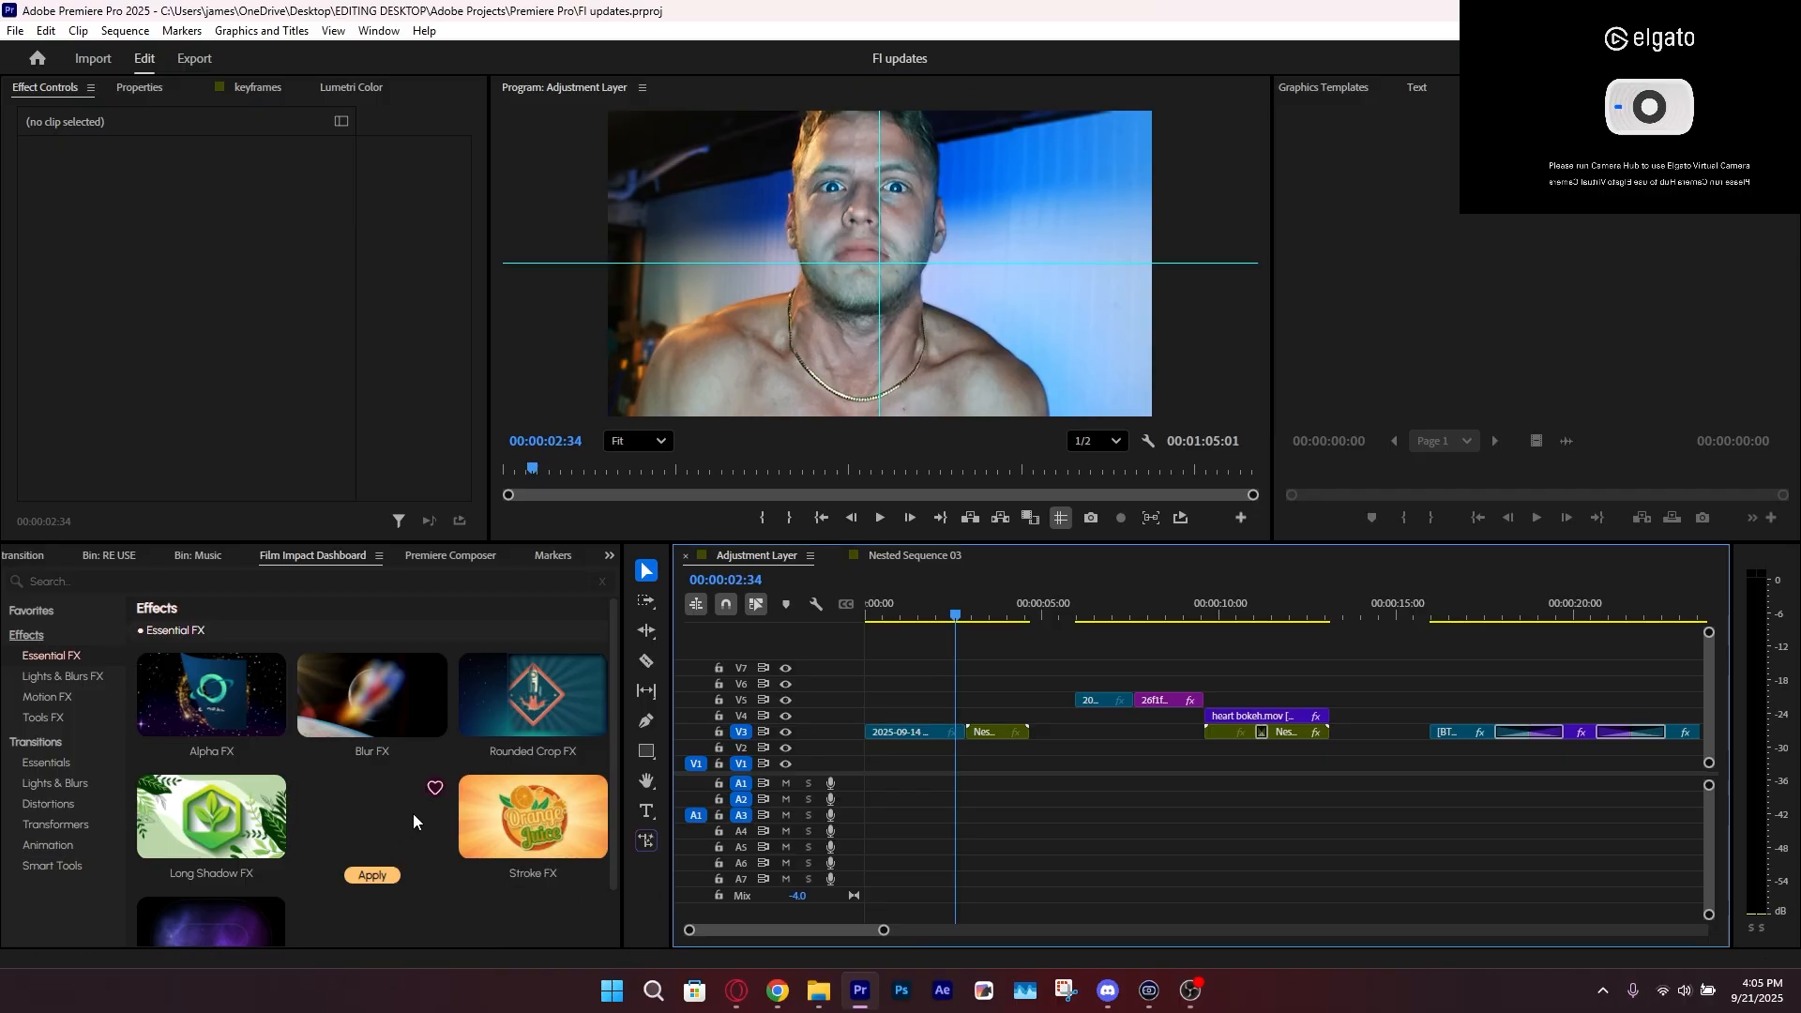
Apply Mosaic FX to the first V3 clip and briefly preview it
scroll(402, 785, down, 2)
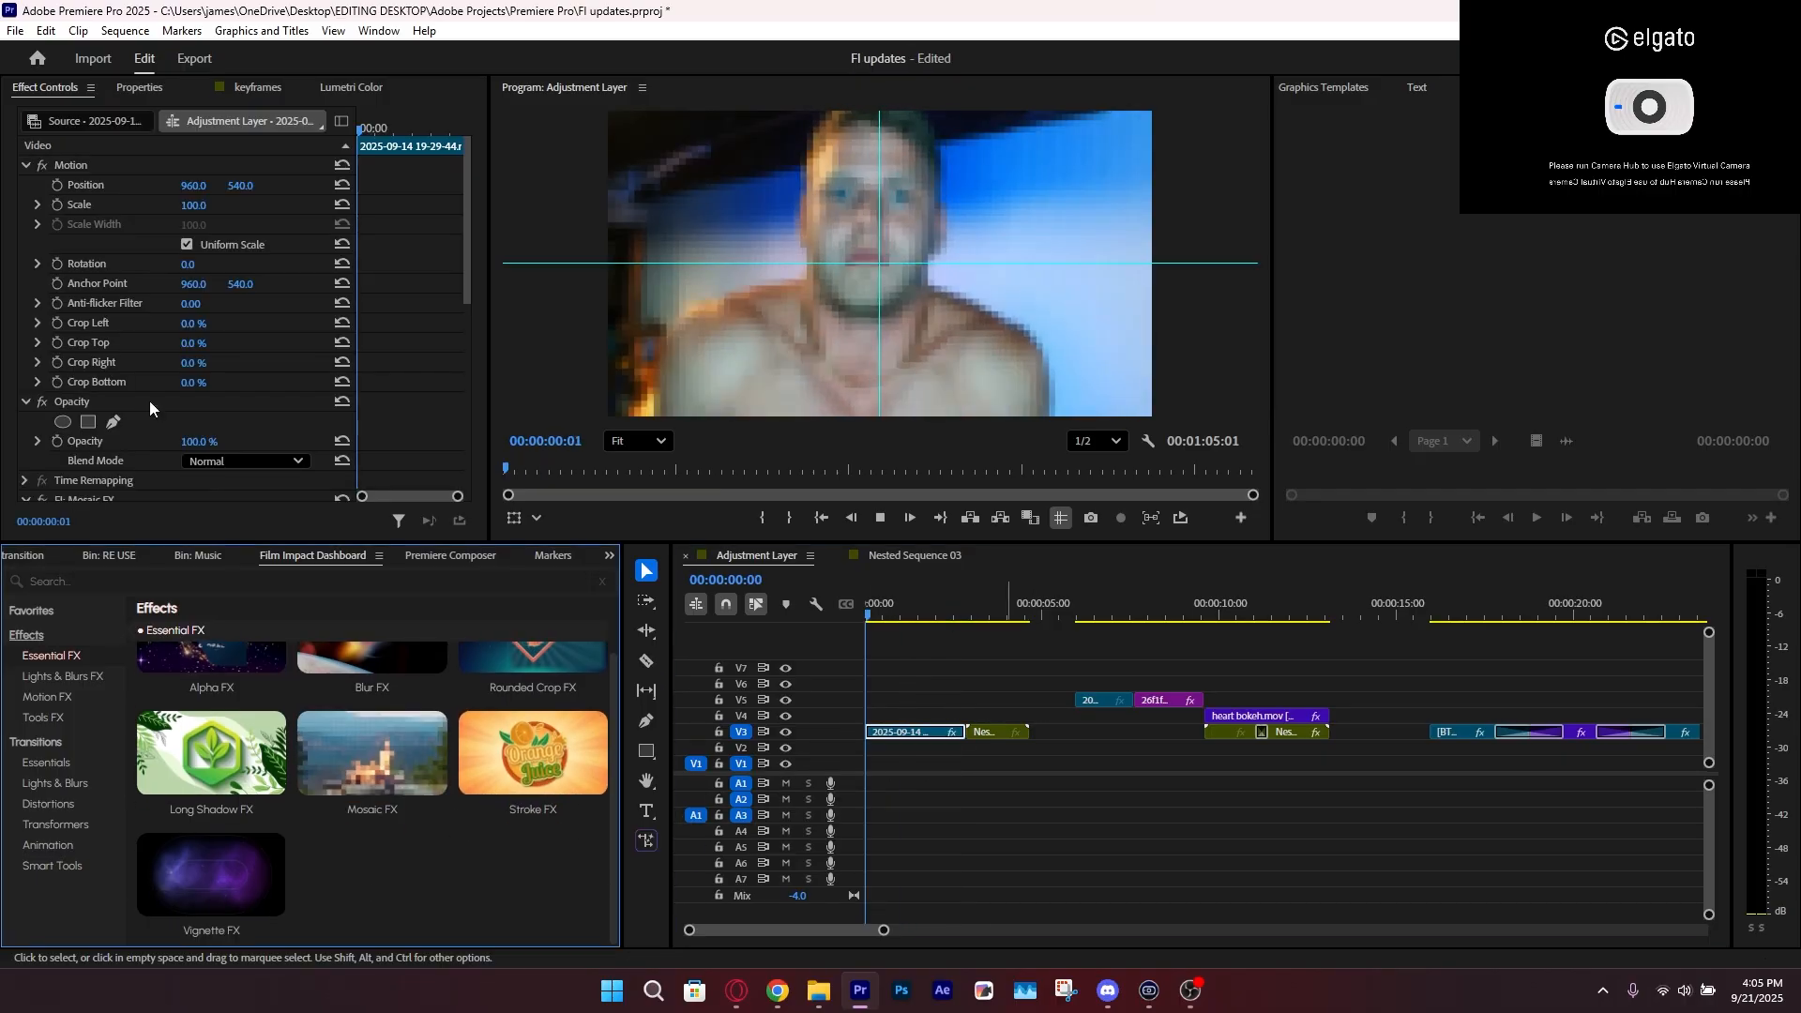
key(space)
scroll(190, 385, down, 9)
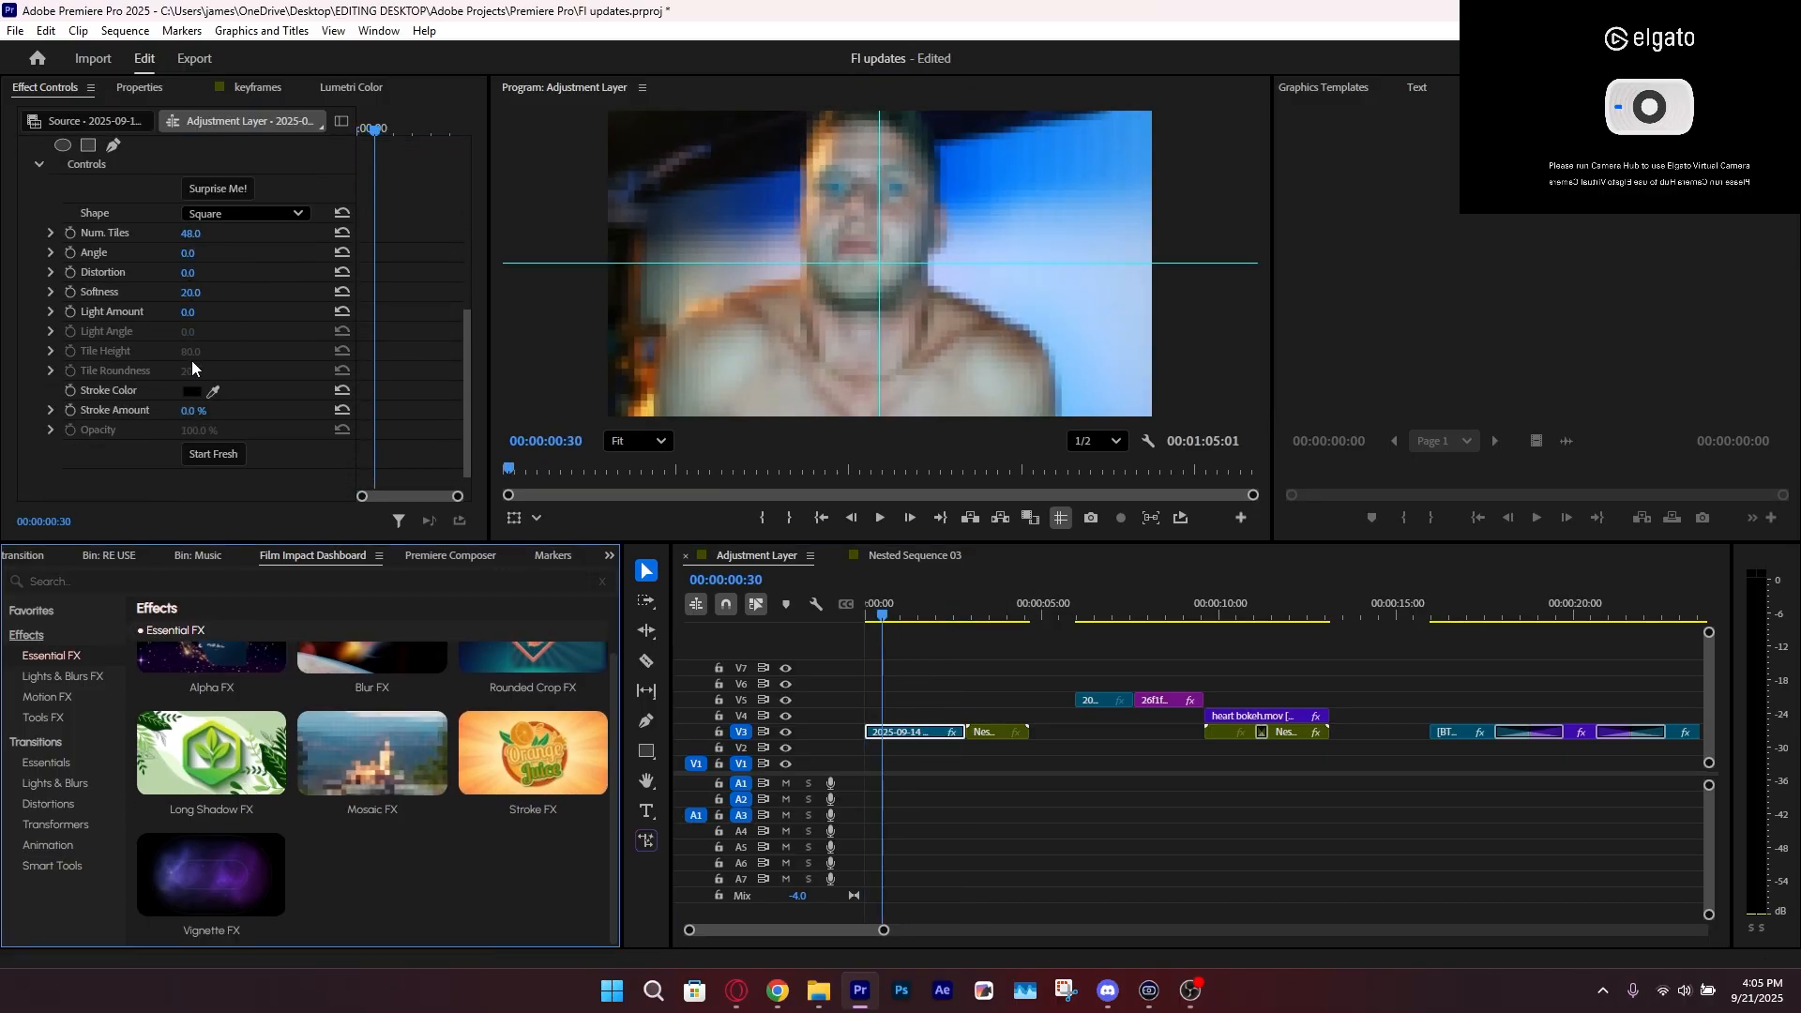
Randomize the Mosaic FX settings repeatedly with Surprise Me to try out different tile looks
click(218, 188)
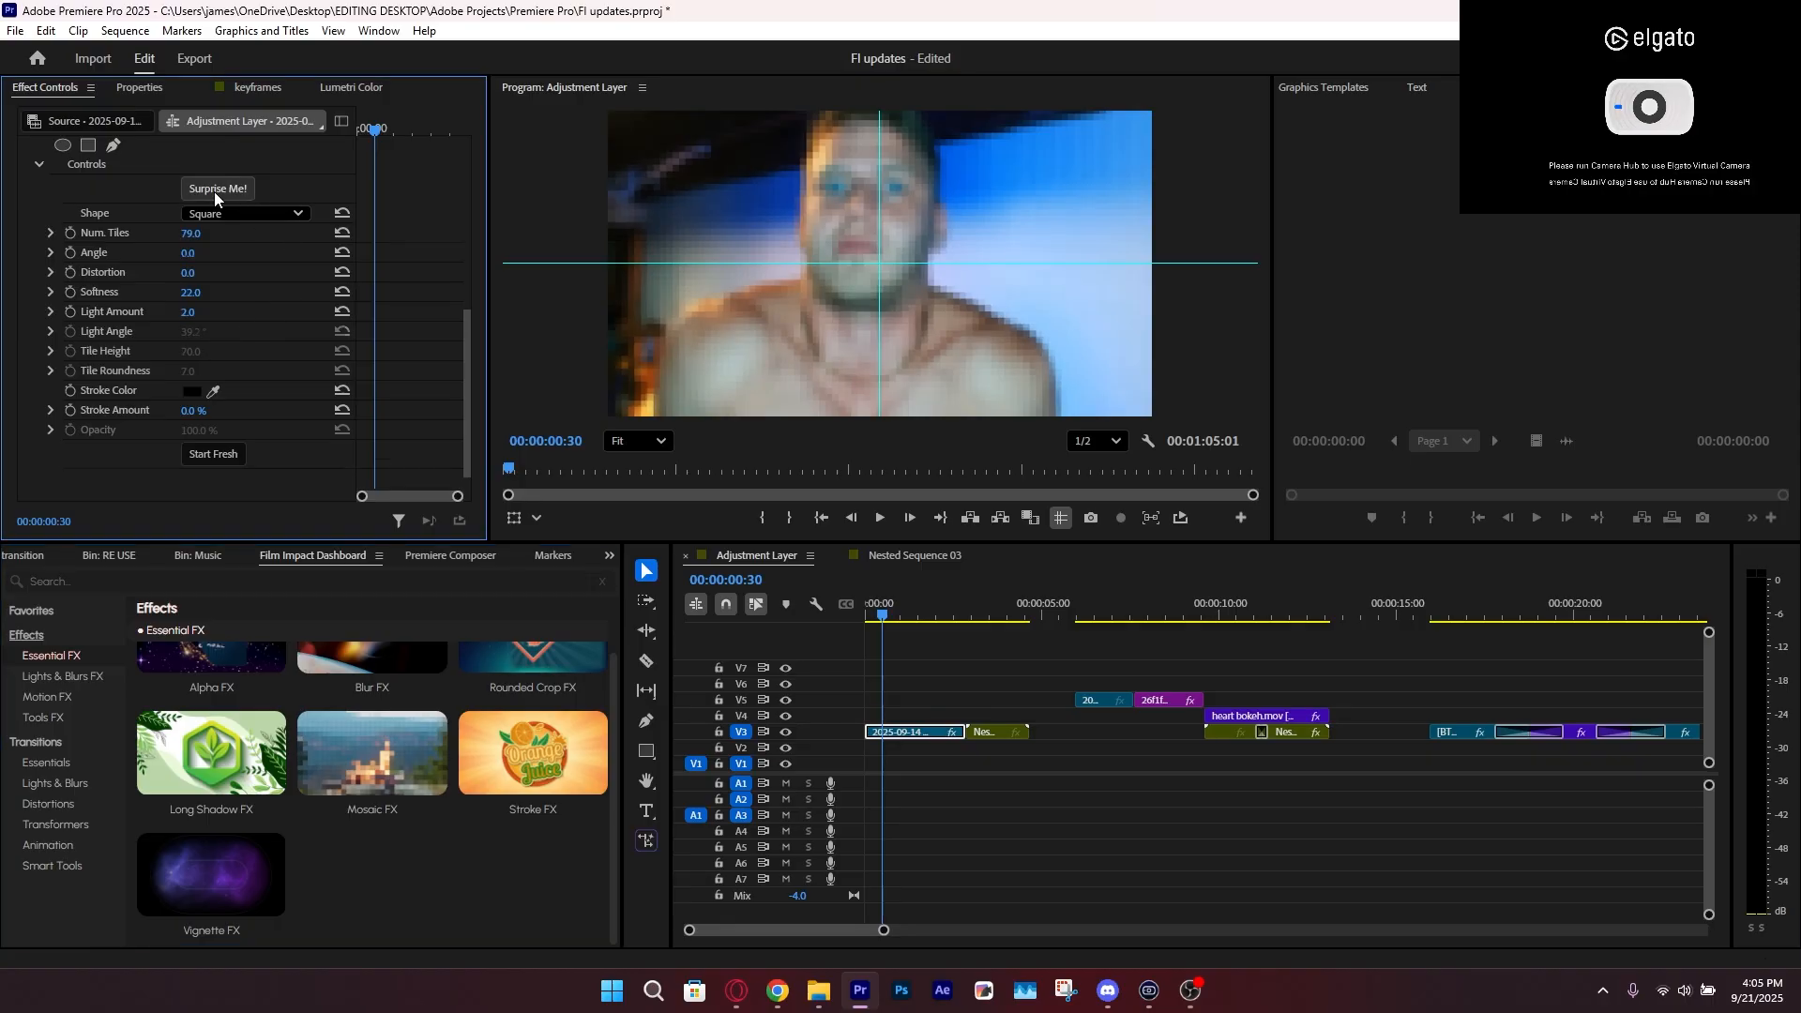
click(215, 199)
click(209, 196)
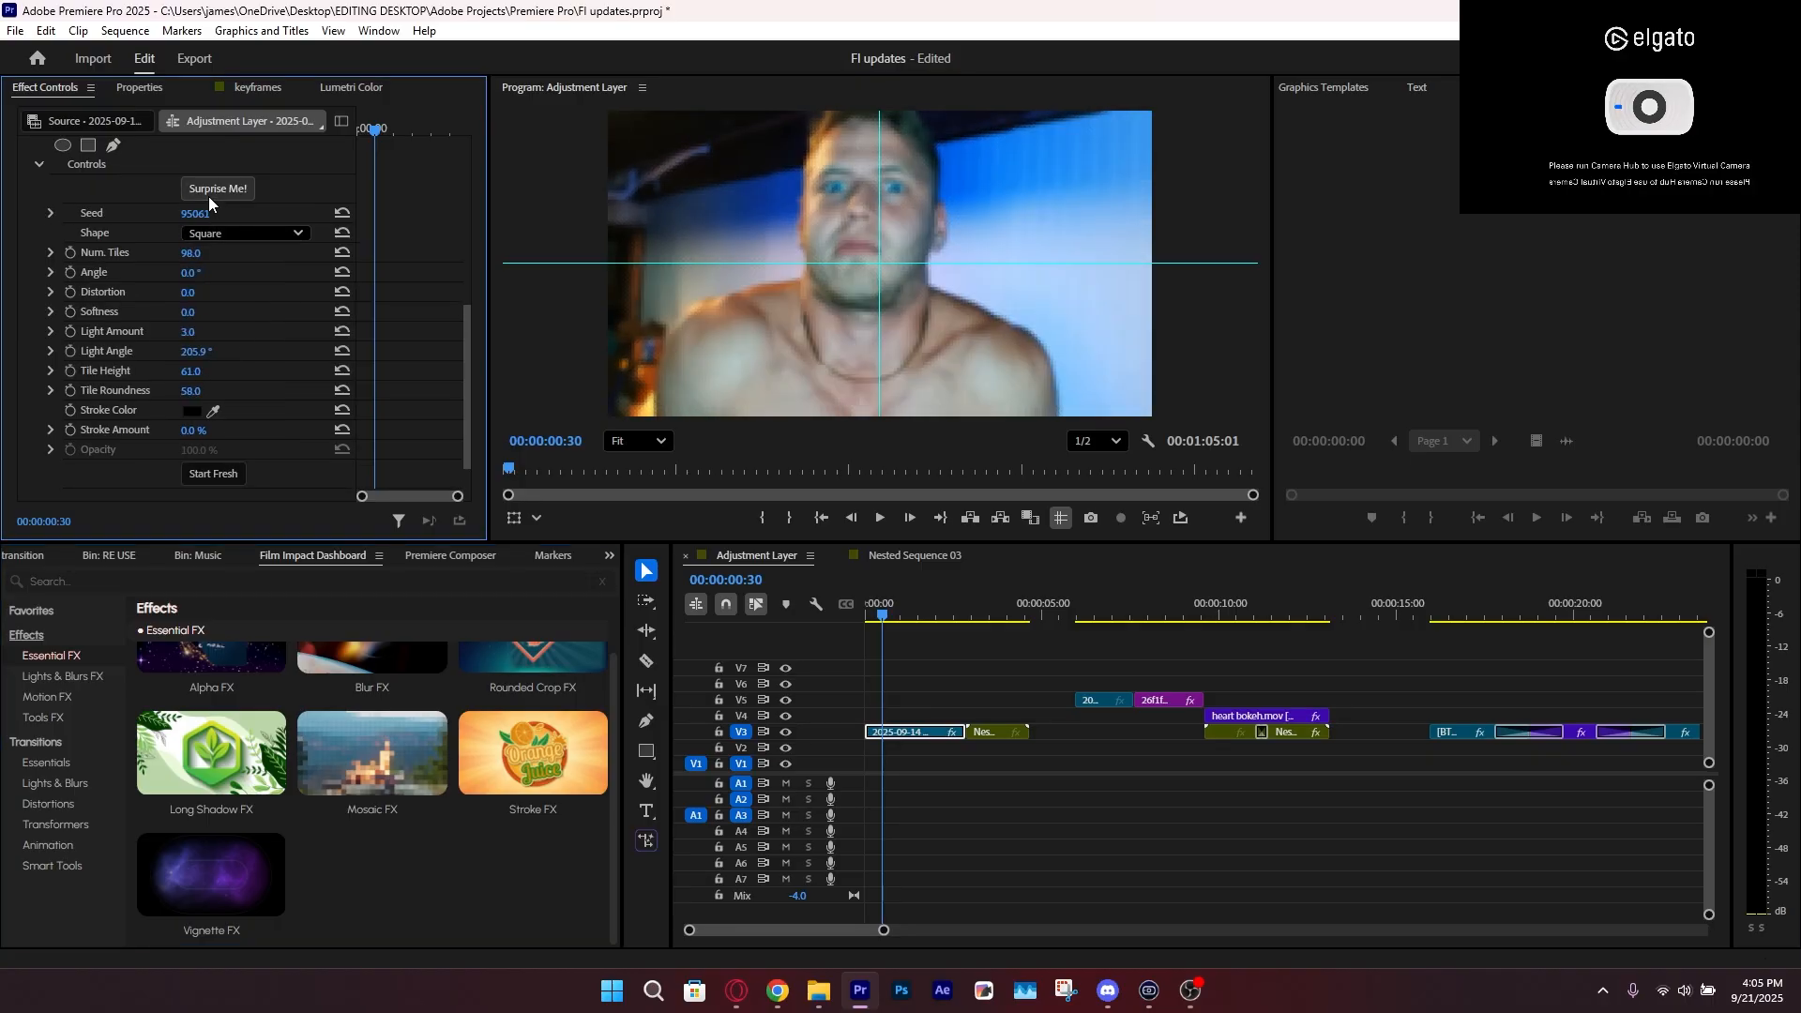
click(210, 195)
click(209, 195)
click(209, 195)
scroll(992, 268, up, 2)
scroll(992, 269, up, 2)
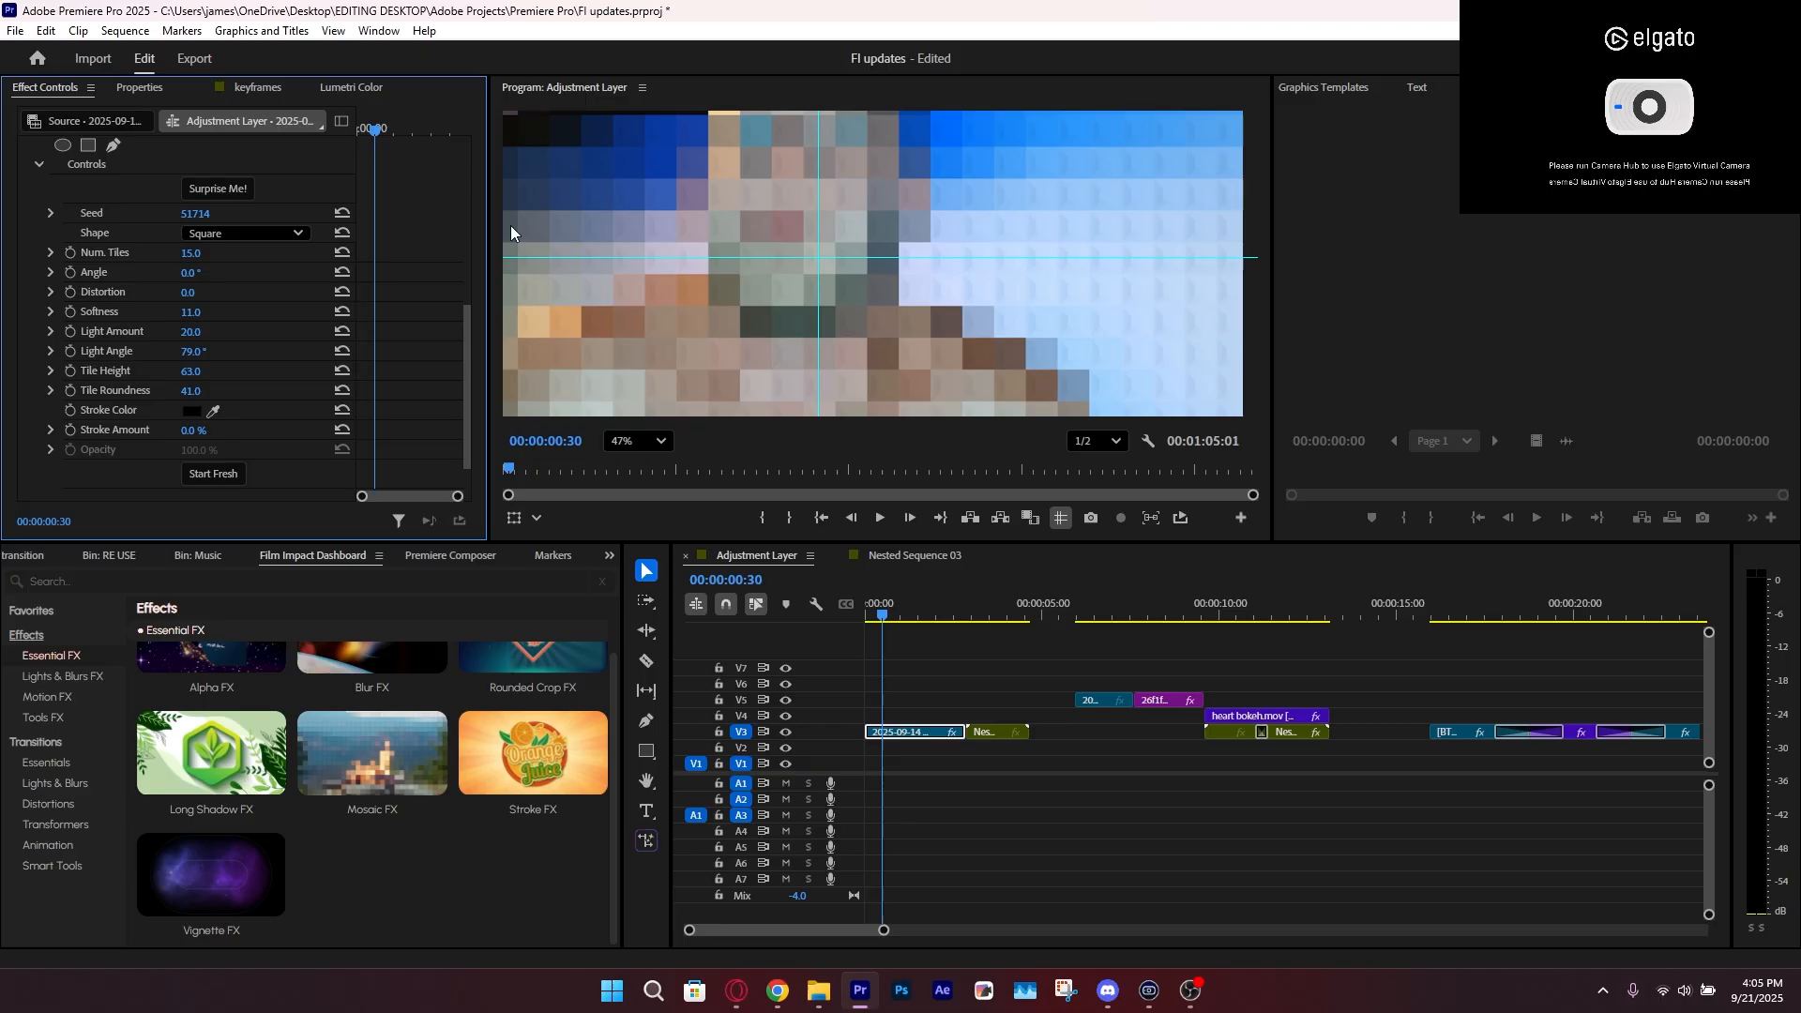
click(231, 188)
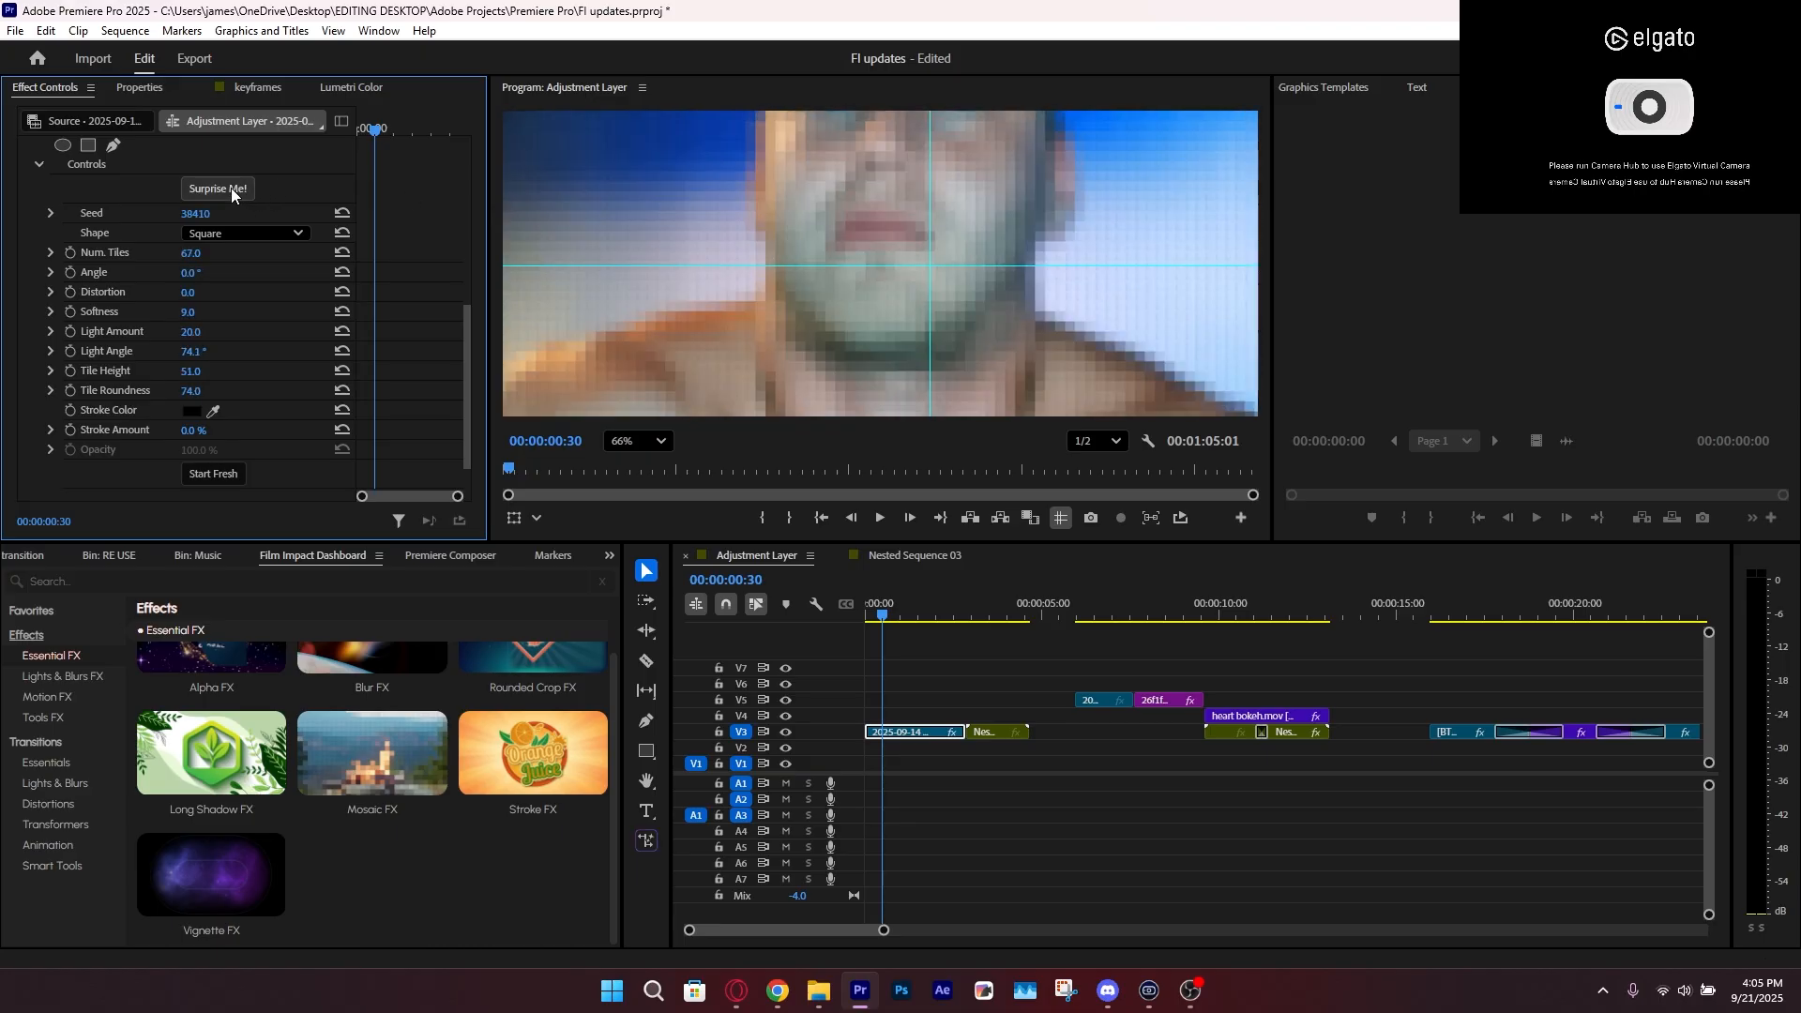
click(231, 187)
click(231, 188)
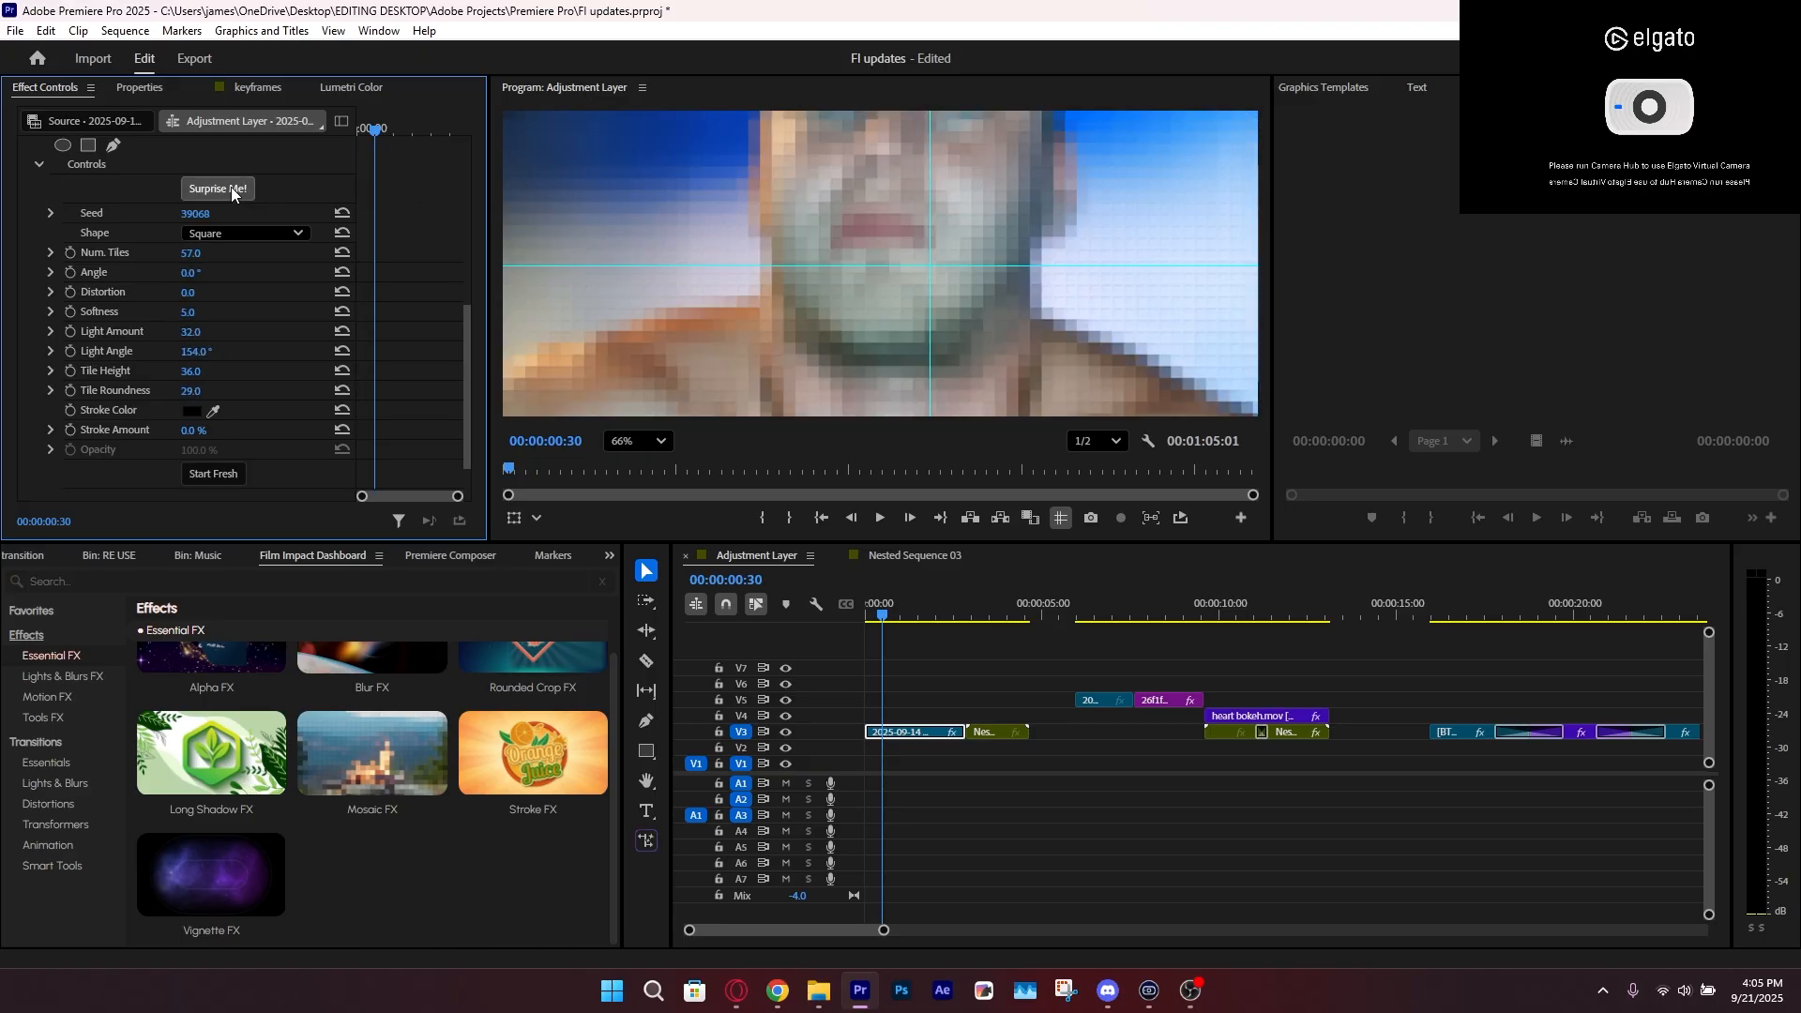
click(230, 188)
click(230, 187)
click(230, 187)
click(230, 188)
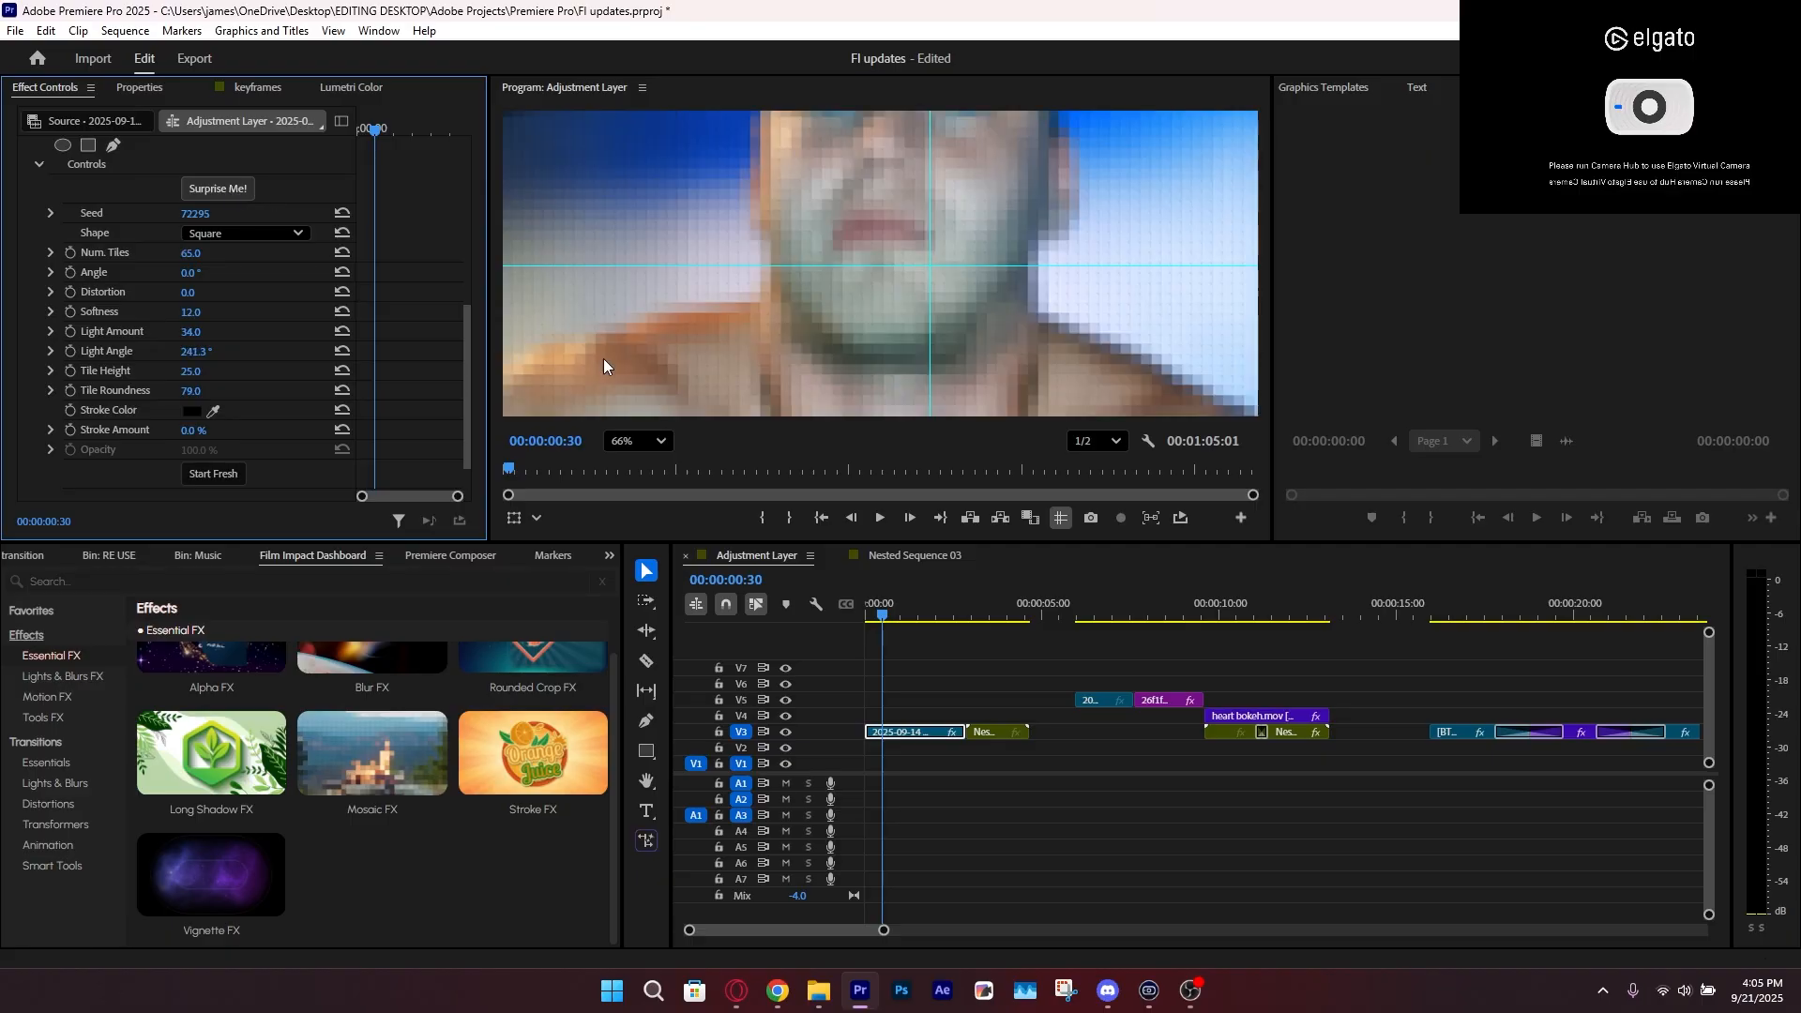
Preview the first V3 clip with the randomized mosaic, and delete its Mosaic FX effect
click(639, 441)
click(627, 469)
key(space)
key(space)
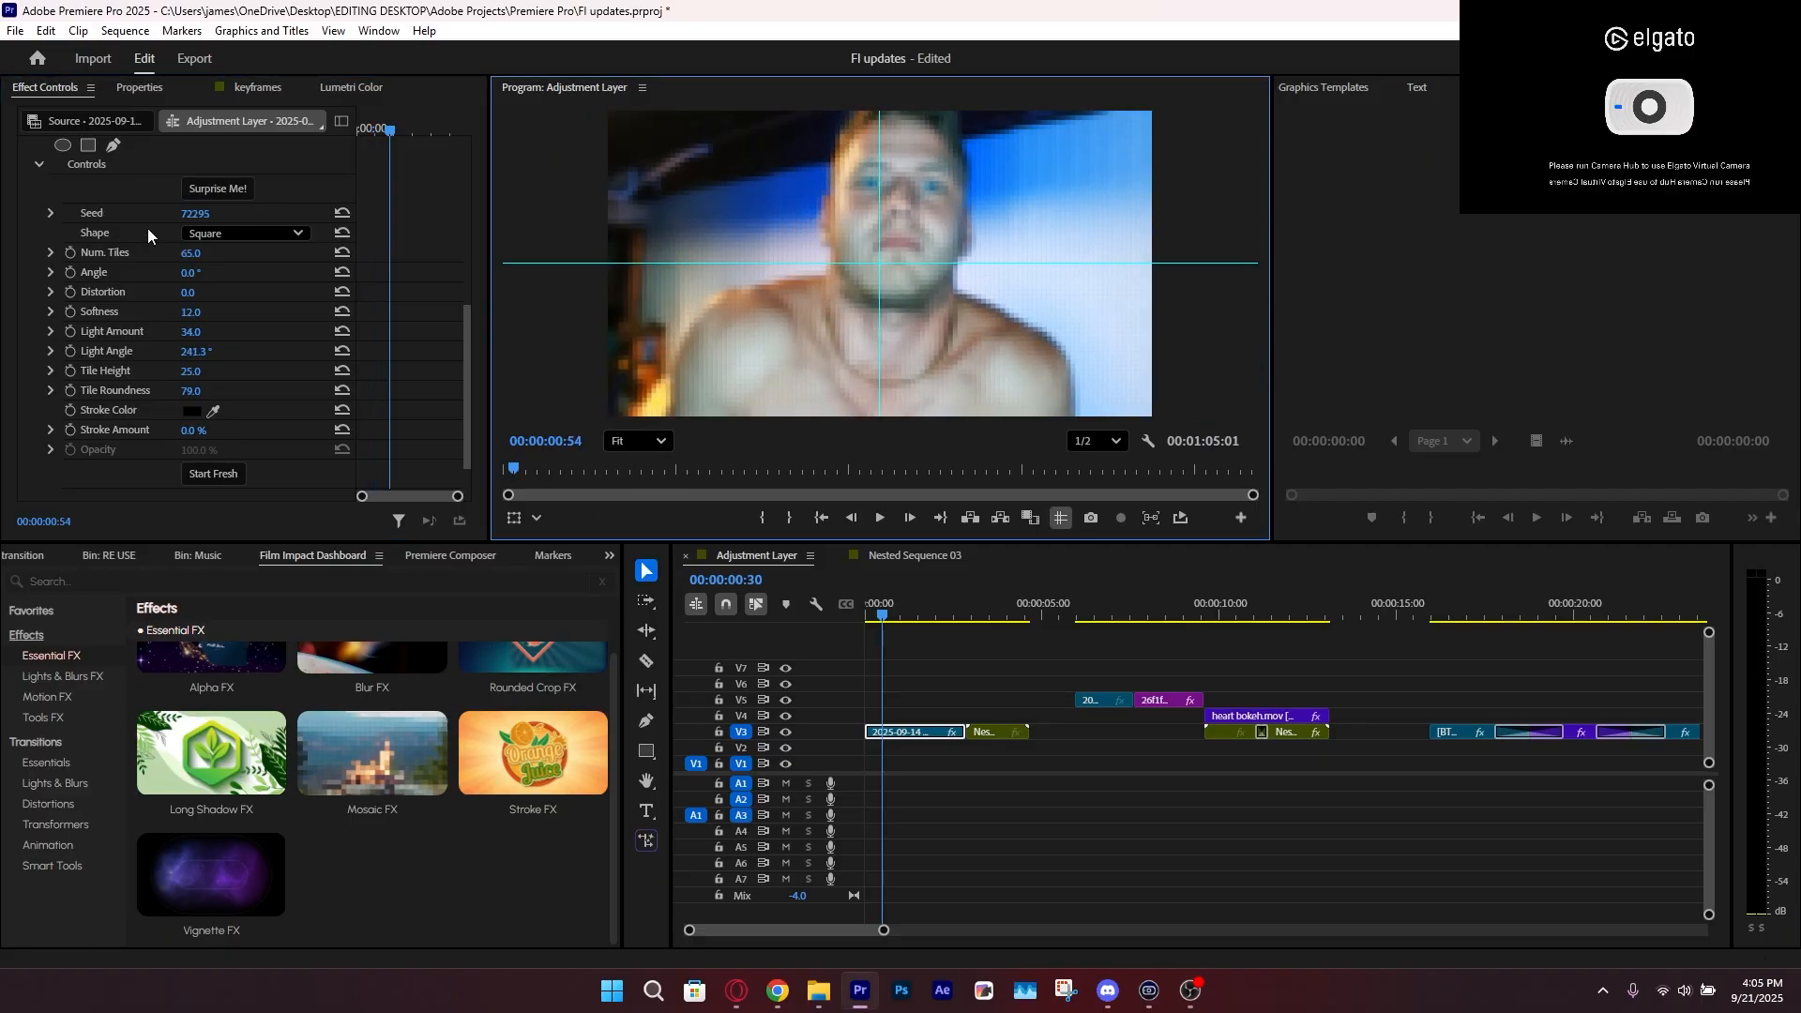
scroll(129, 272, up, 1)
click(115, 183)
key(Delete)
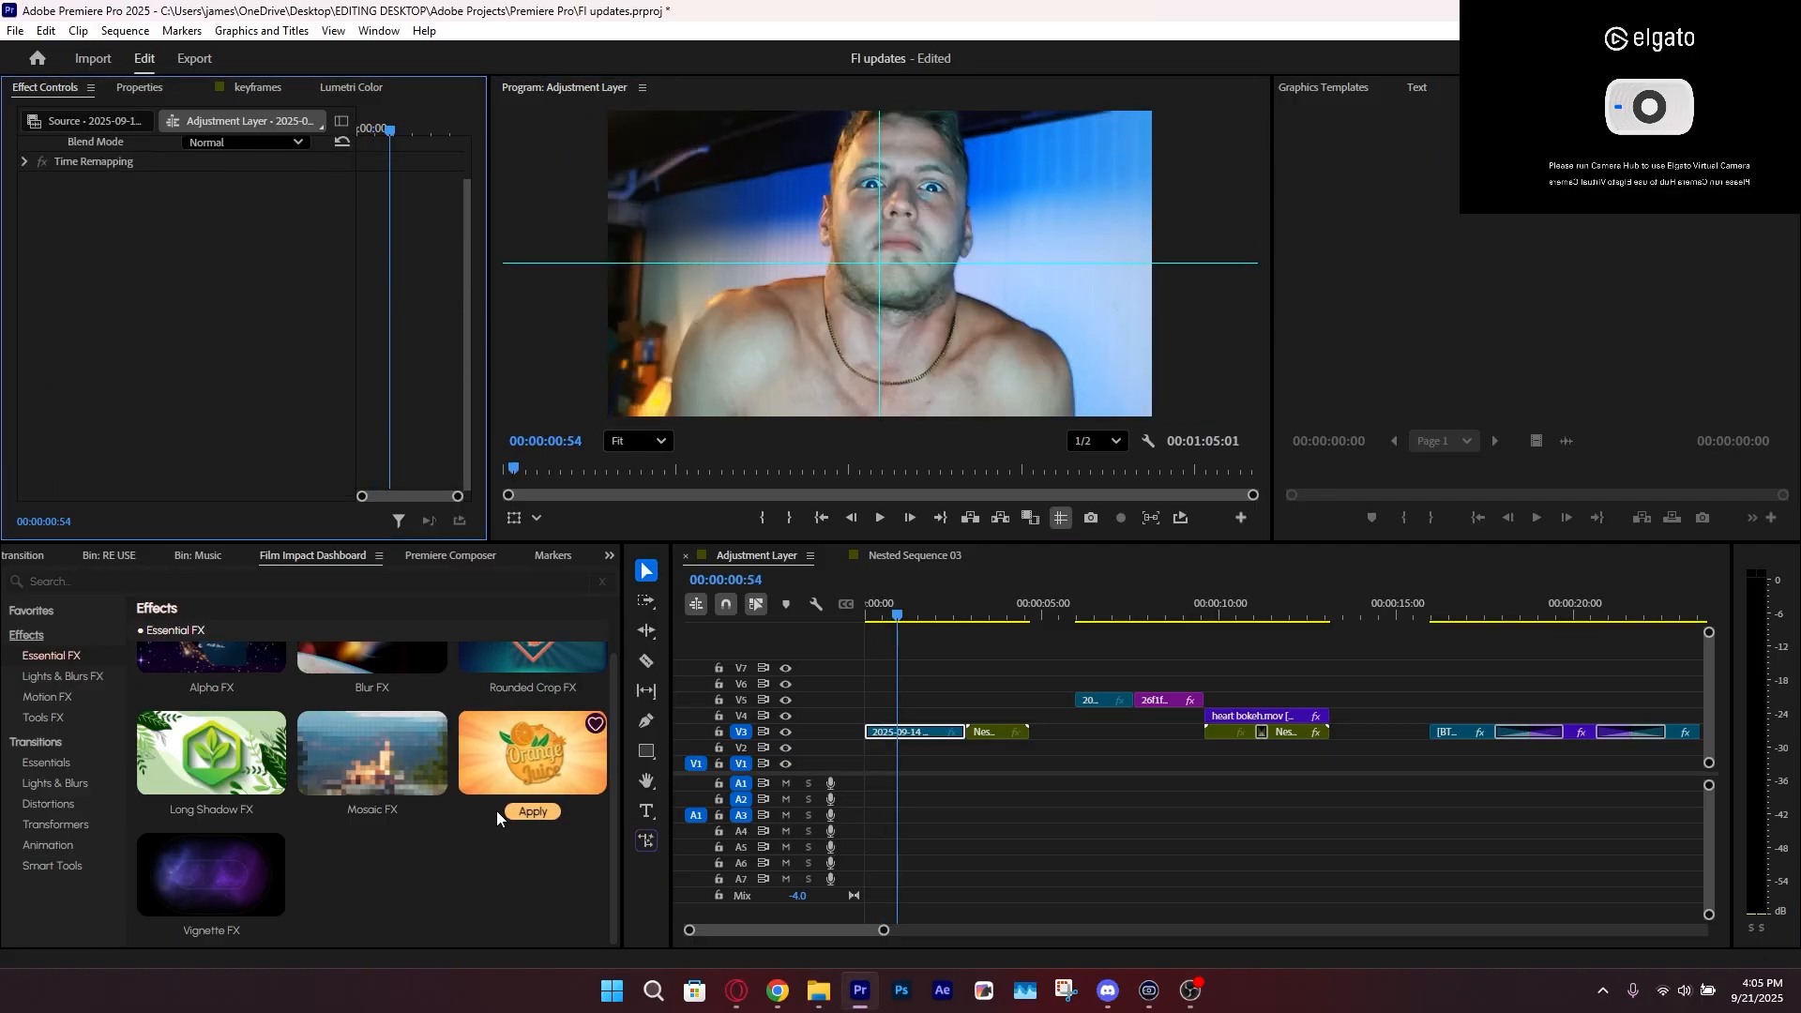
Apply Blur FX to the first V3 clip and set its Amount to 31 and its Angle to 2x135°
scroll(413, 830, up, 1)
scroll(348, 872, down, 1)
click(211, 932)
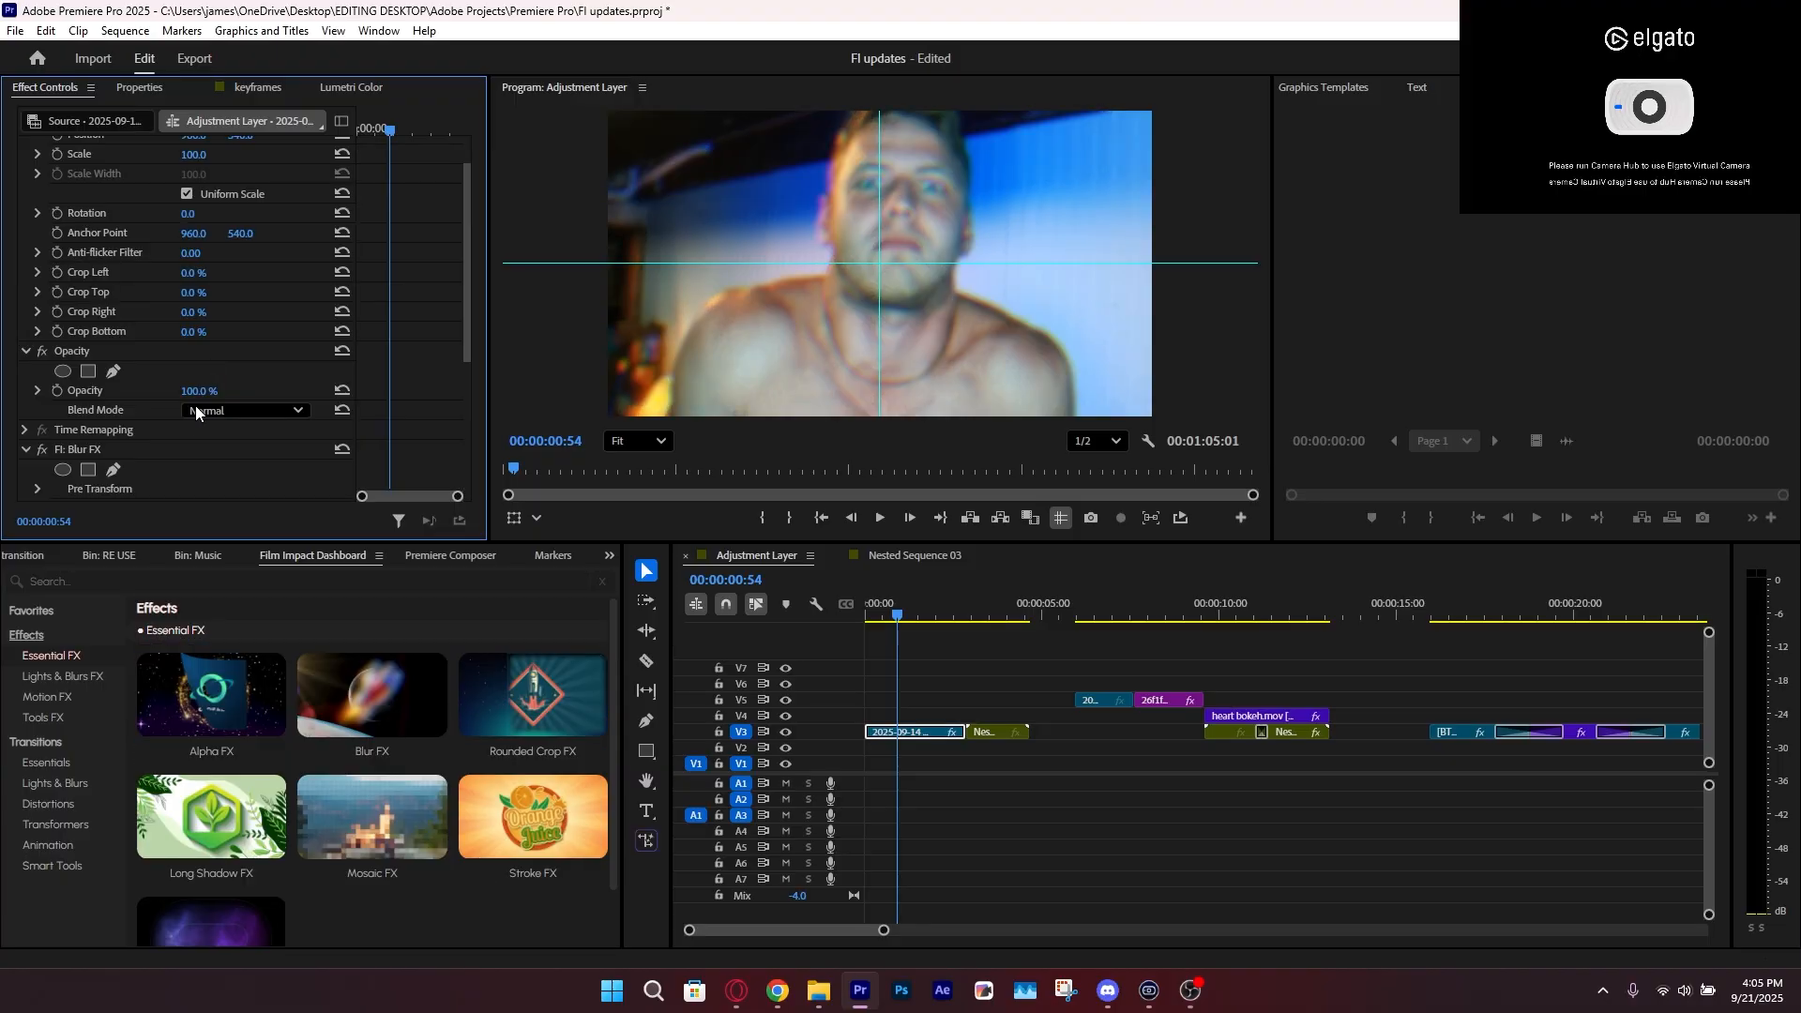
scroll(118, 493, down, 3)
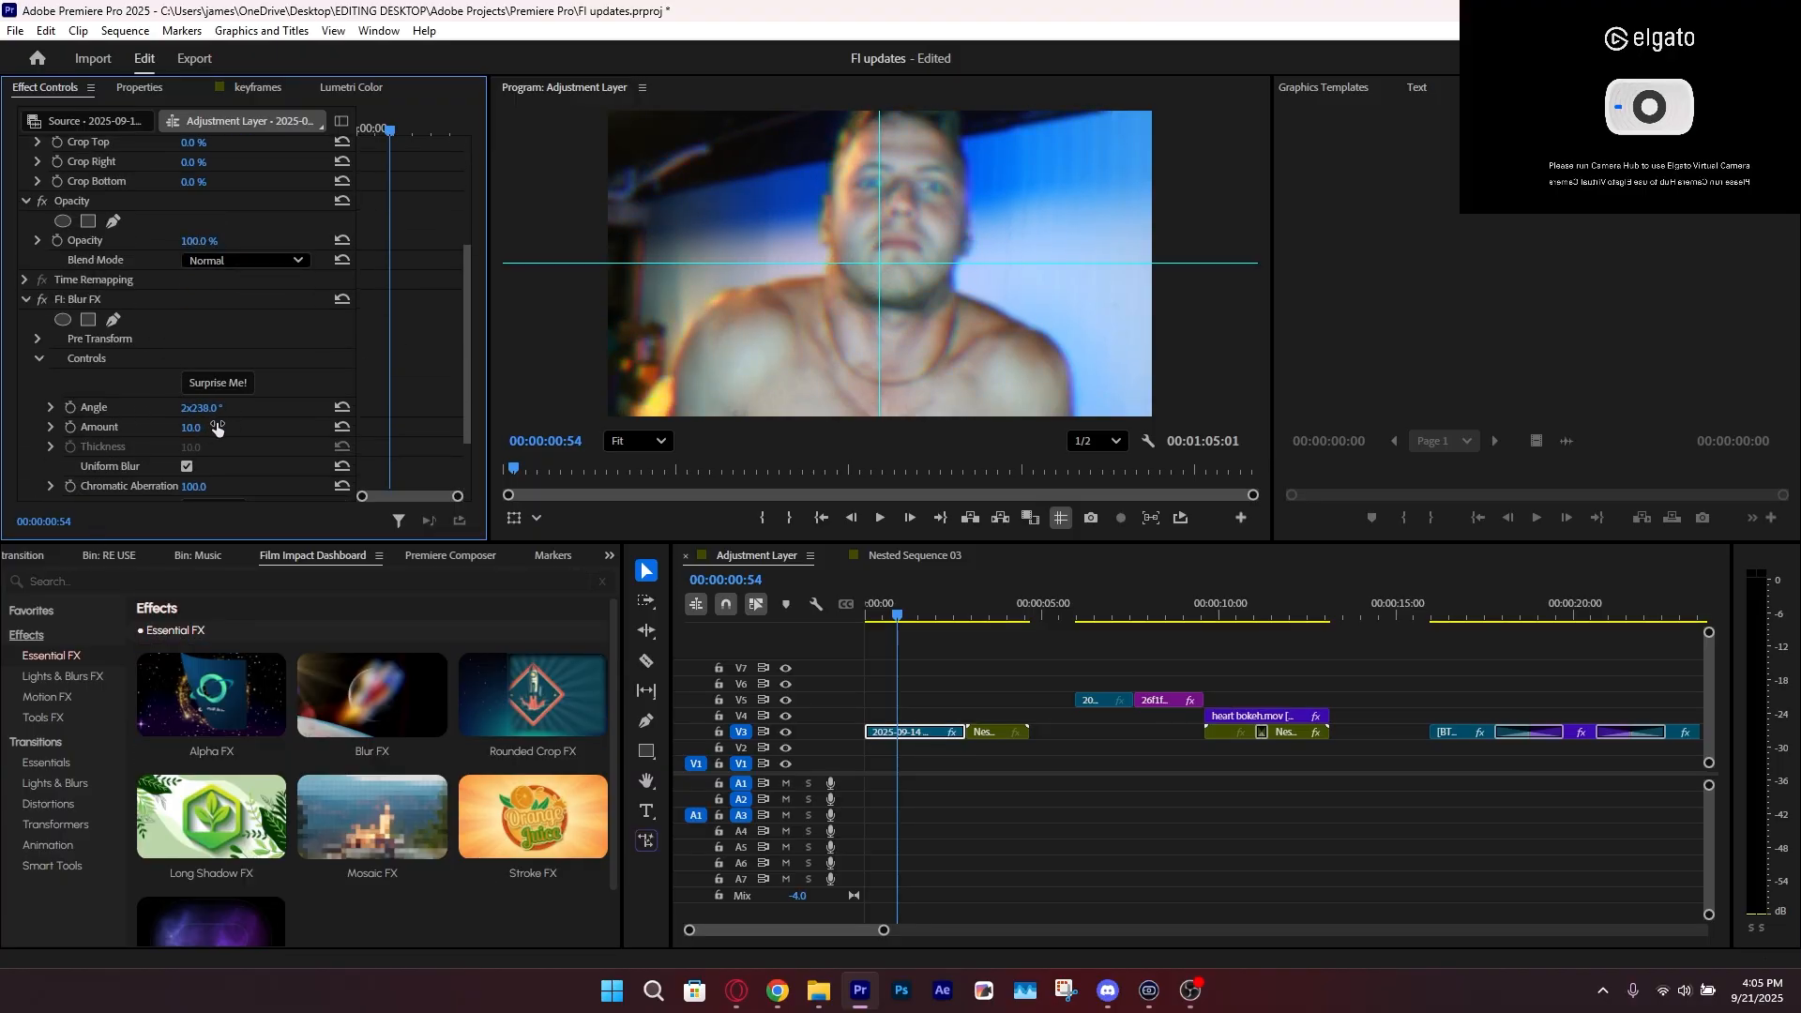
drag(193, 426, 150, 416)
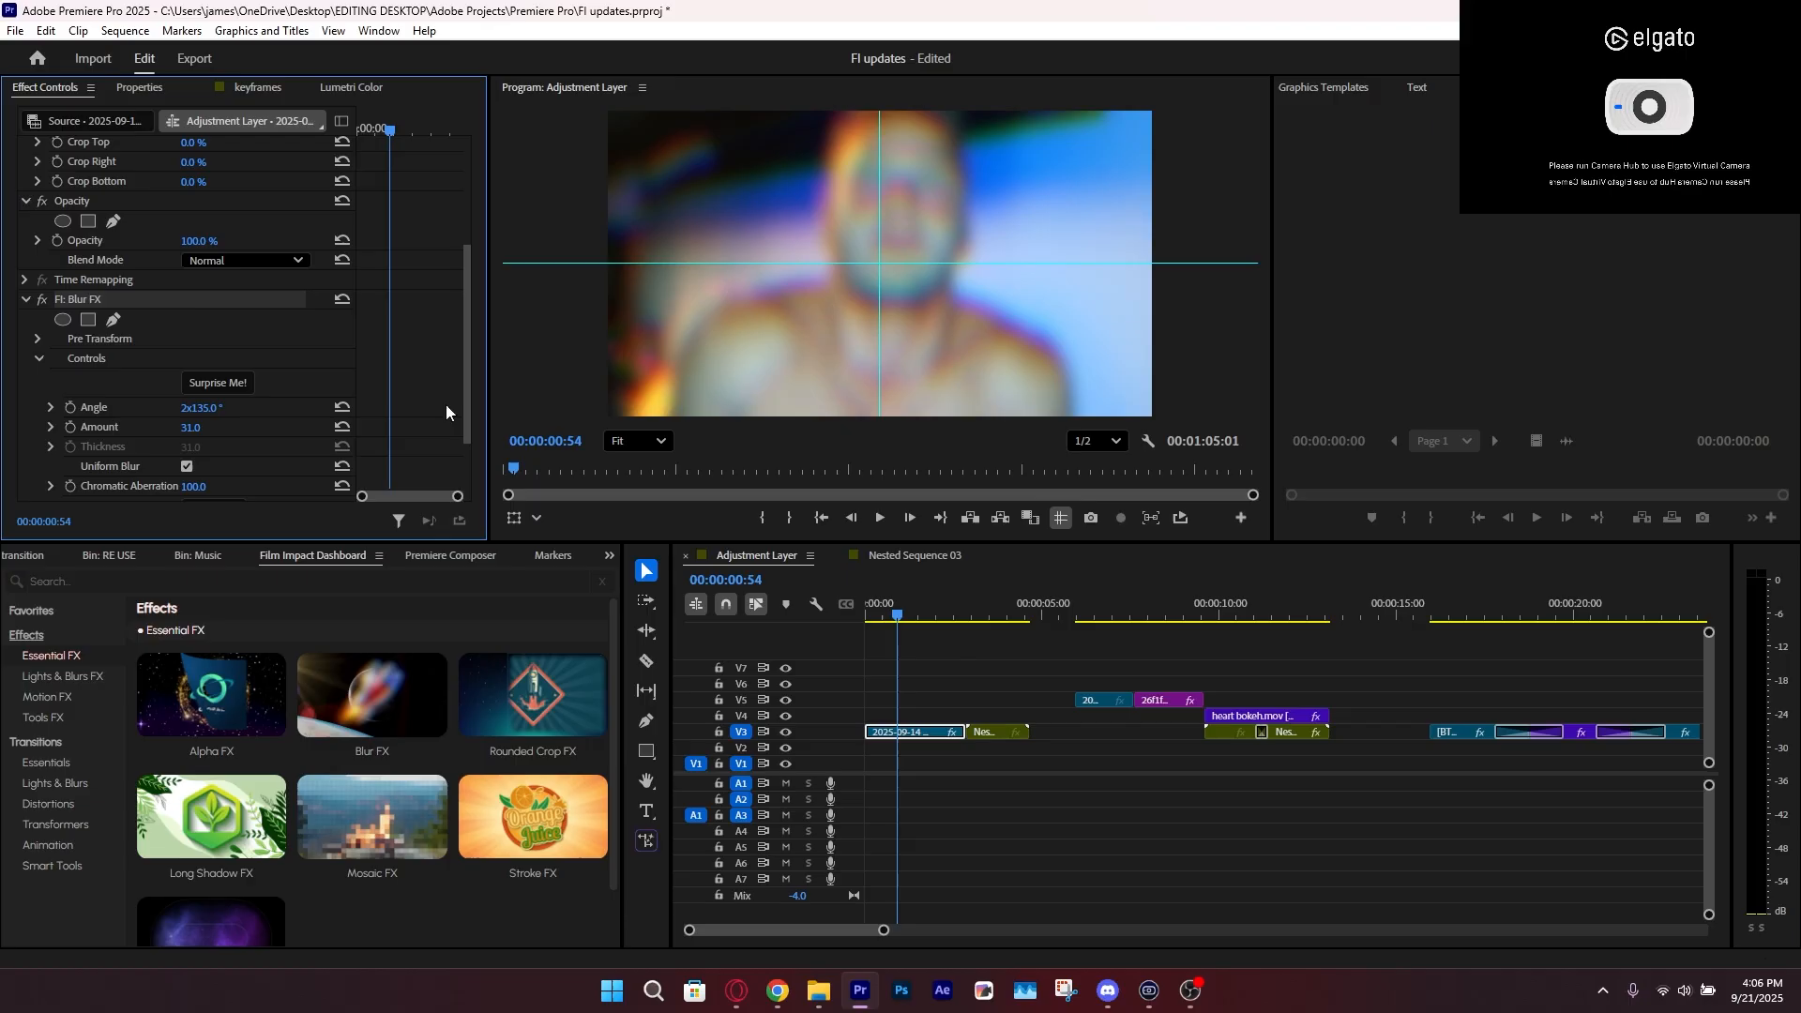
Delete the Blur FX effect from the first V3 clip and deselect the clip
key(Delete)
click(947, 679)
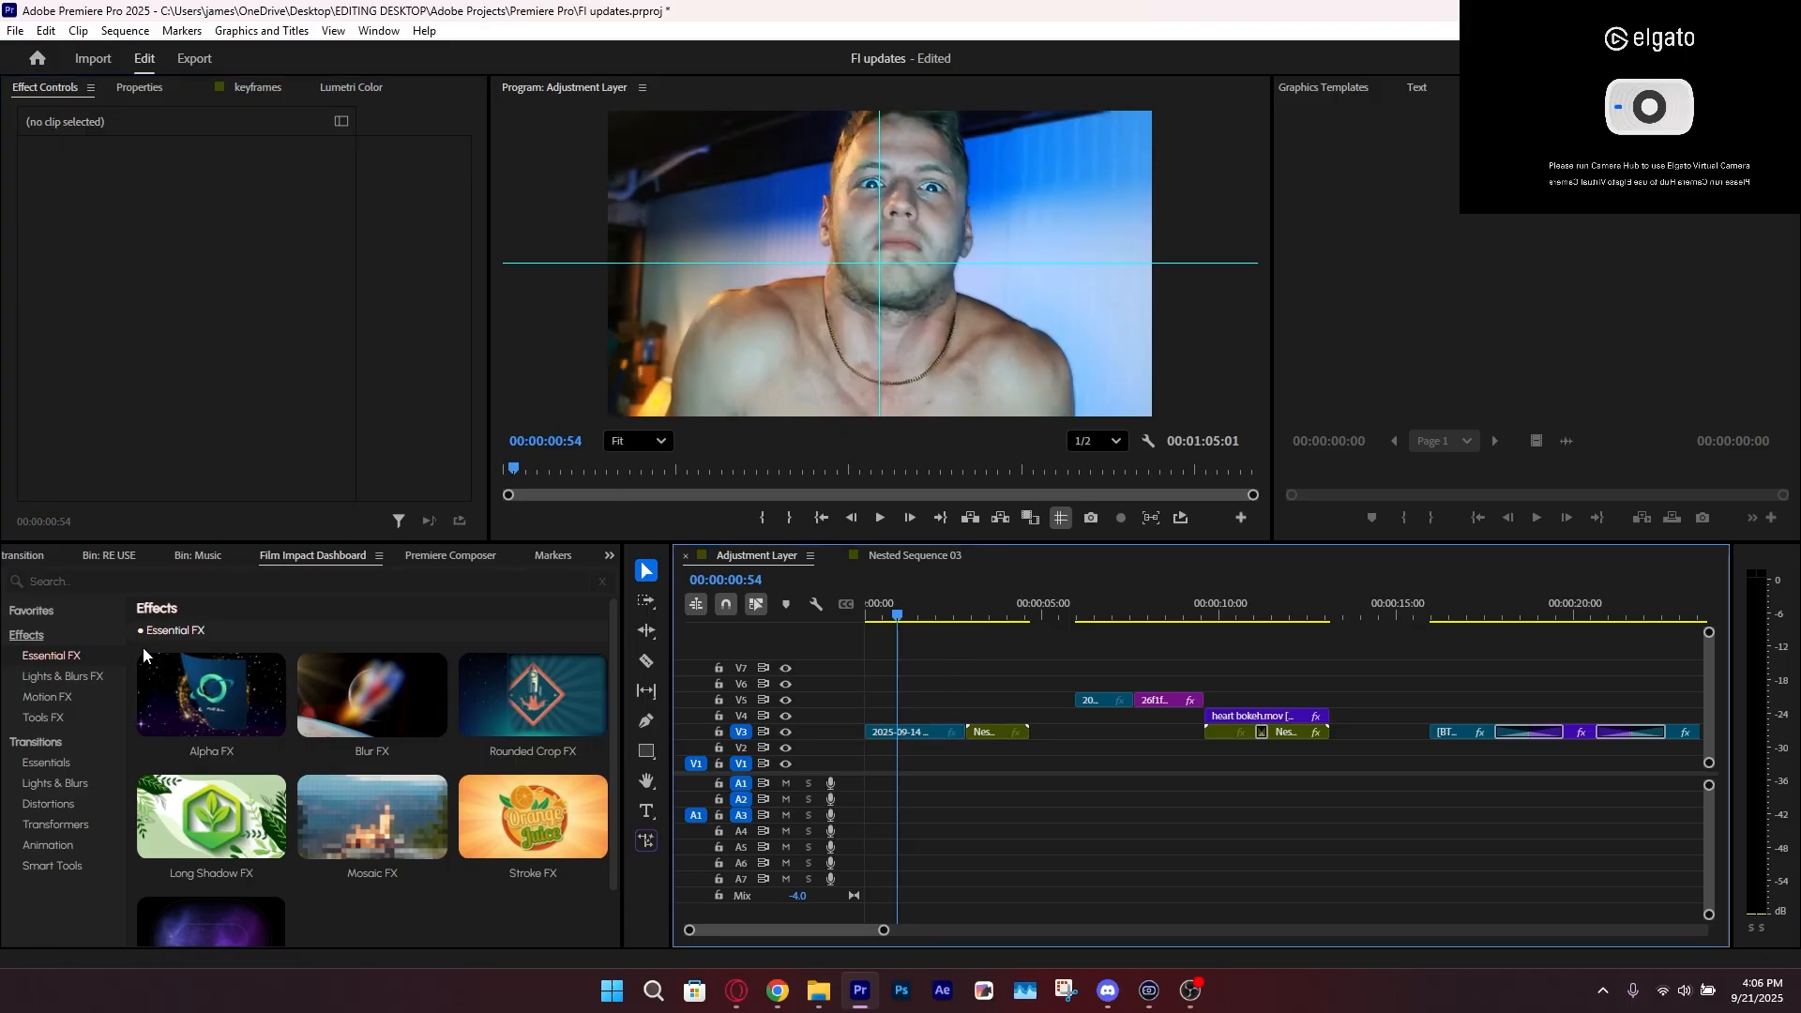
Apply the VHS Damage transition from the Distortions set to the cut between the first two V3 clips
click(75, 764)
drag(987, 667, 918, 734)
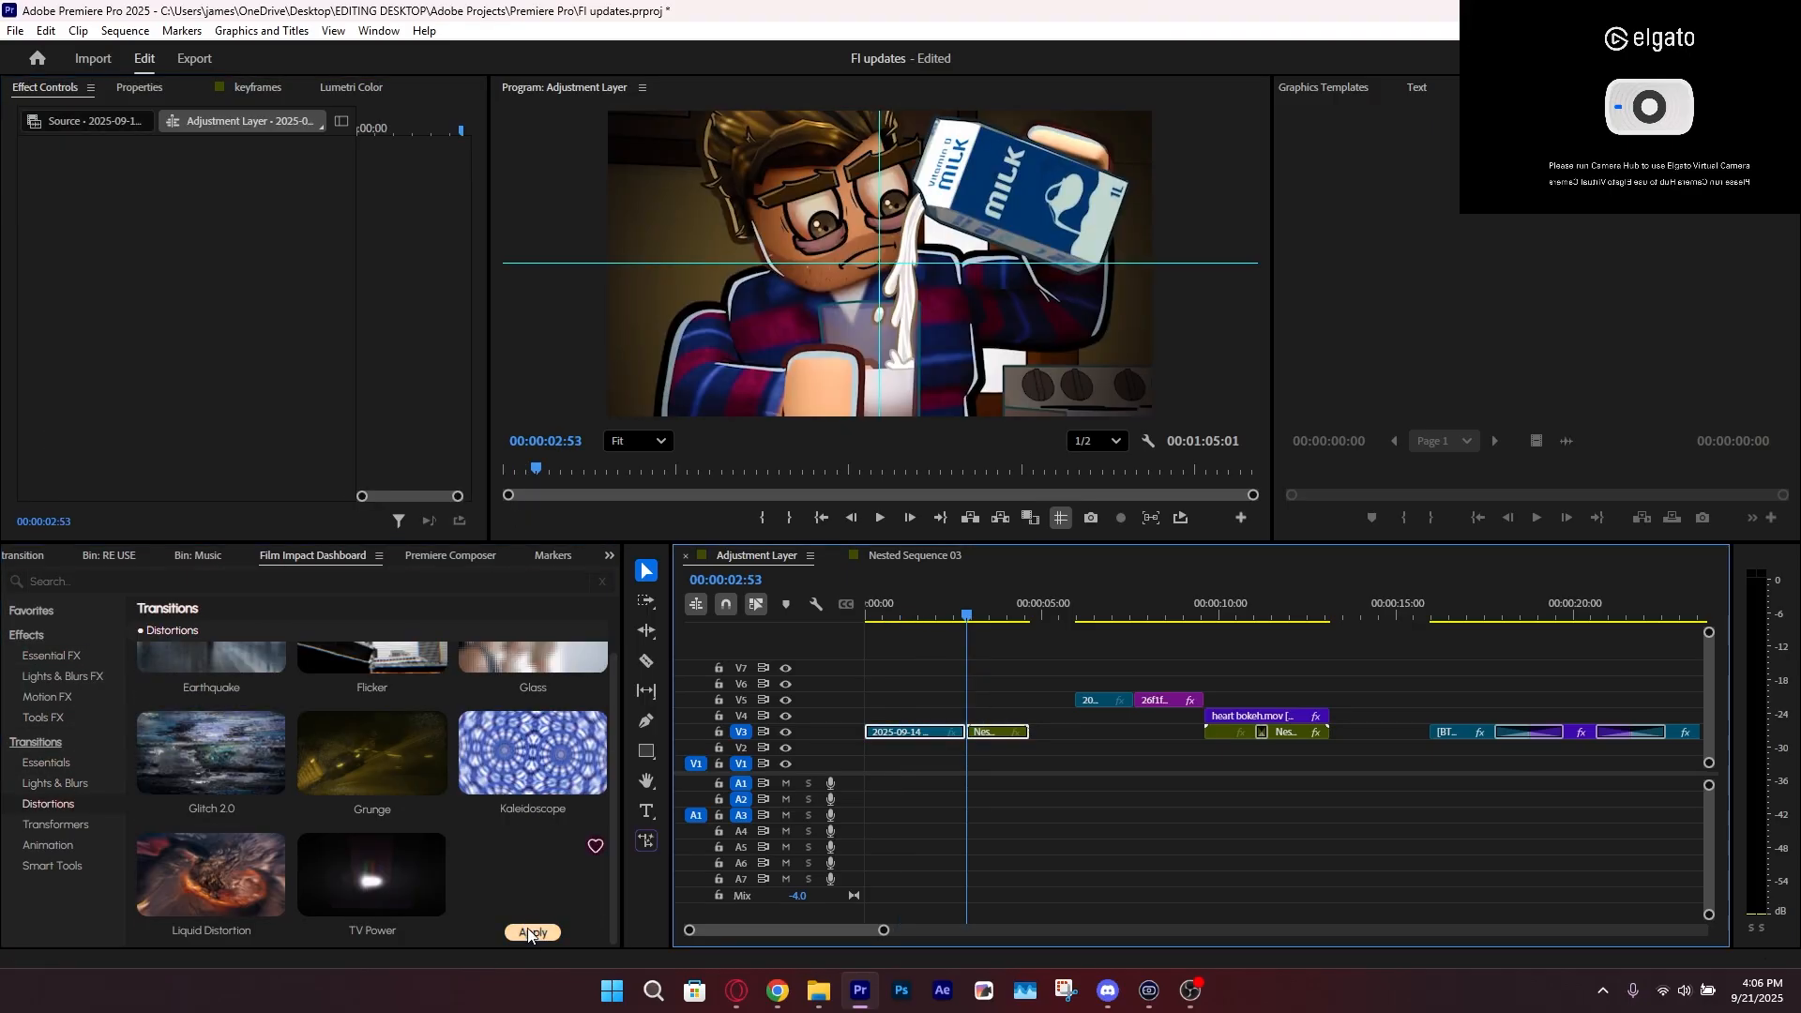
click(529, 932)
drag(870, 927, 812, 929)
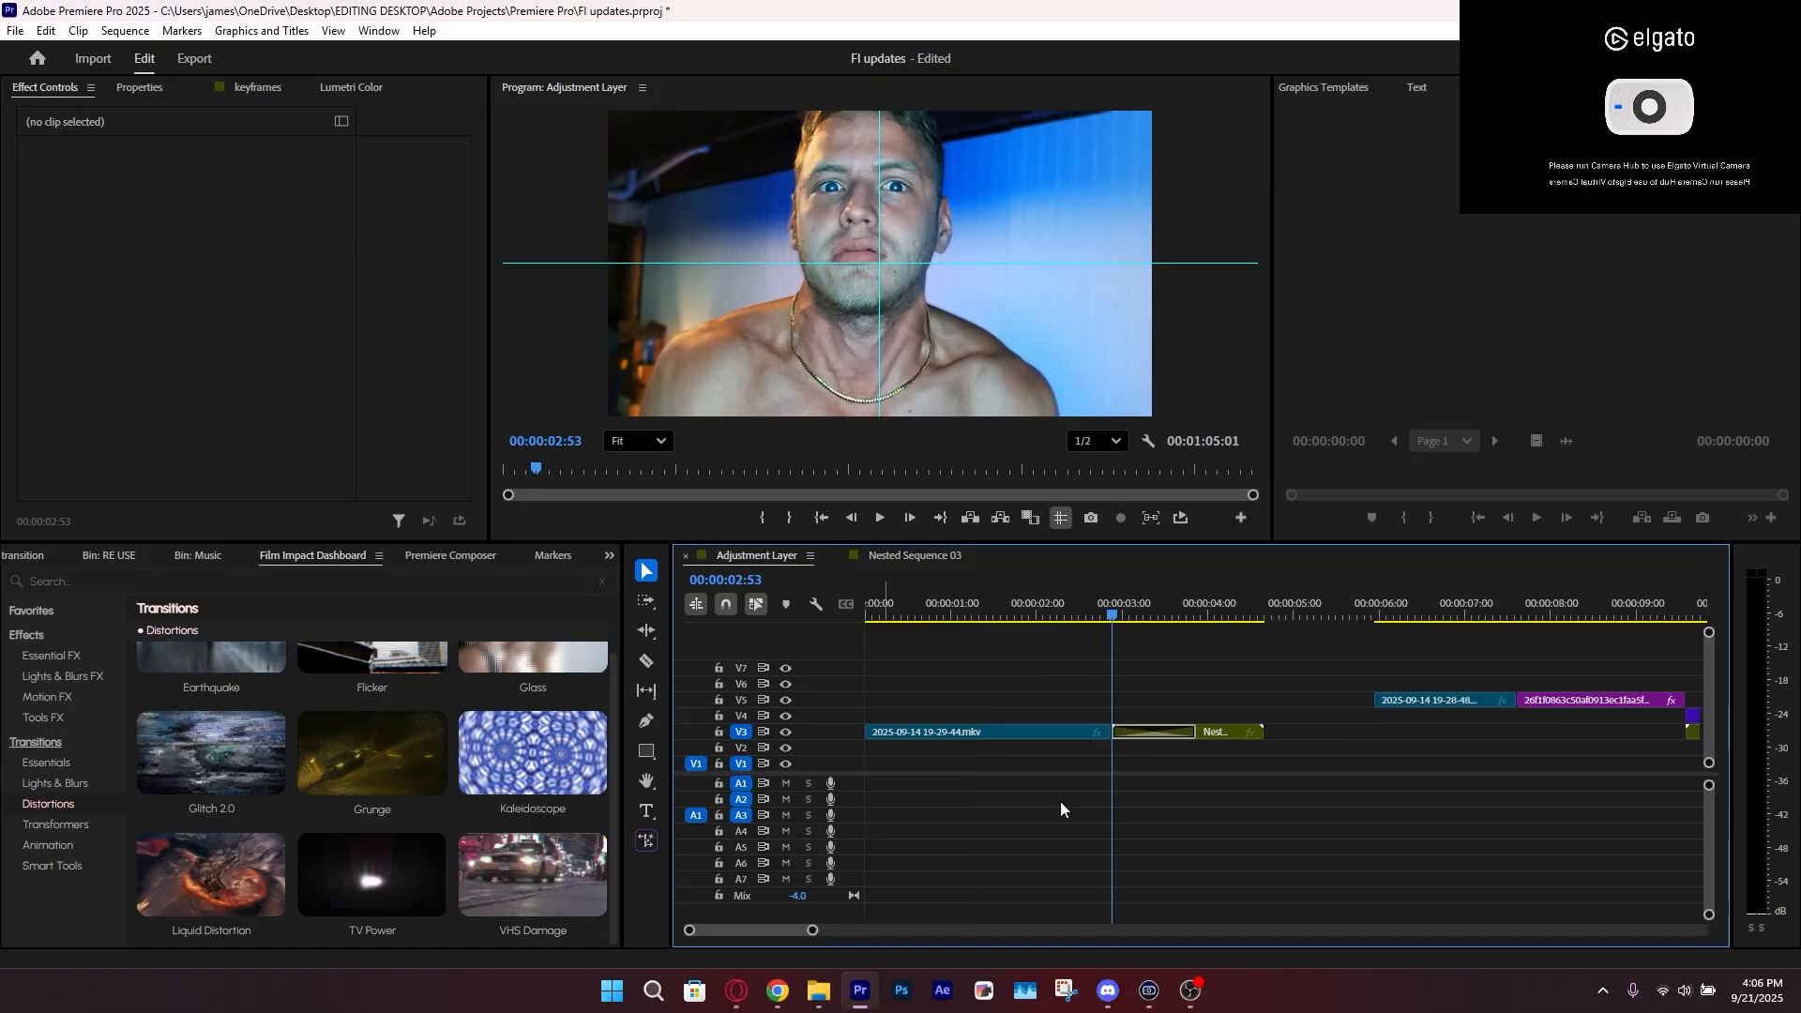
Preview the VHS Damage transition across the first V3 cut and undo it
key(space)
drag(1146, 608, 1089, 600)
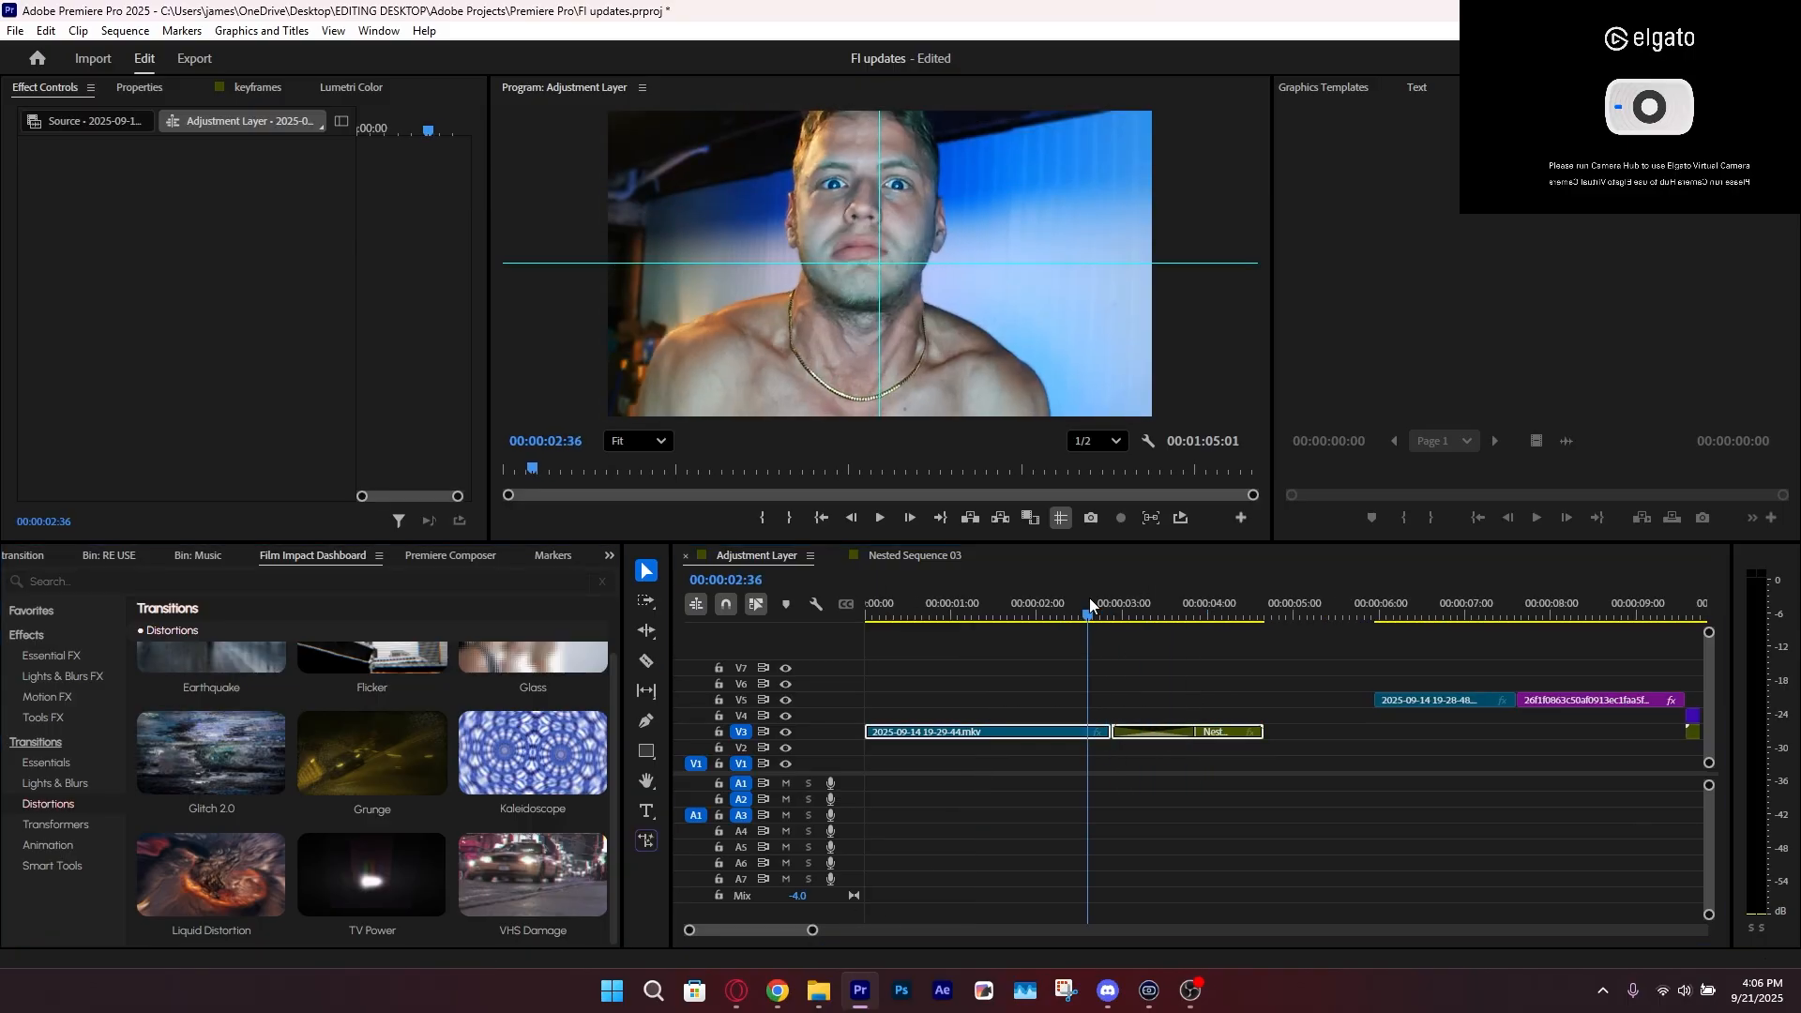
click(1160, 683)
key(space)
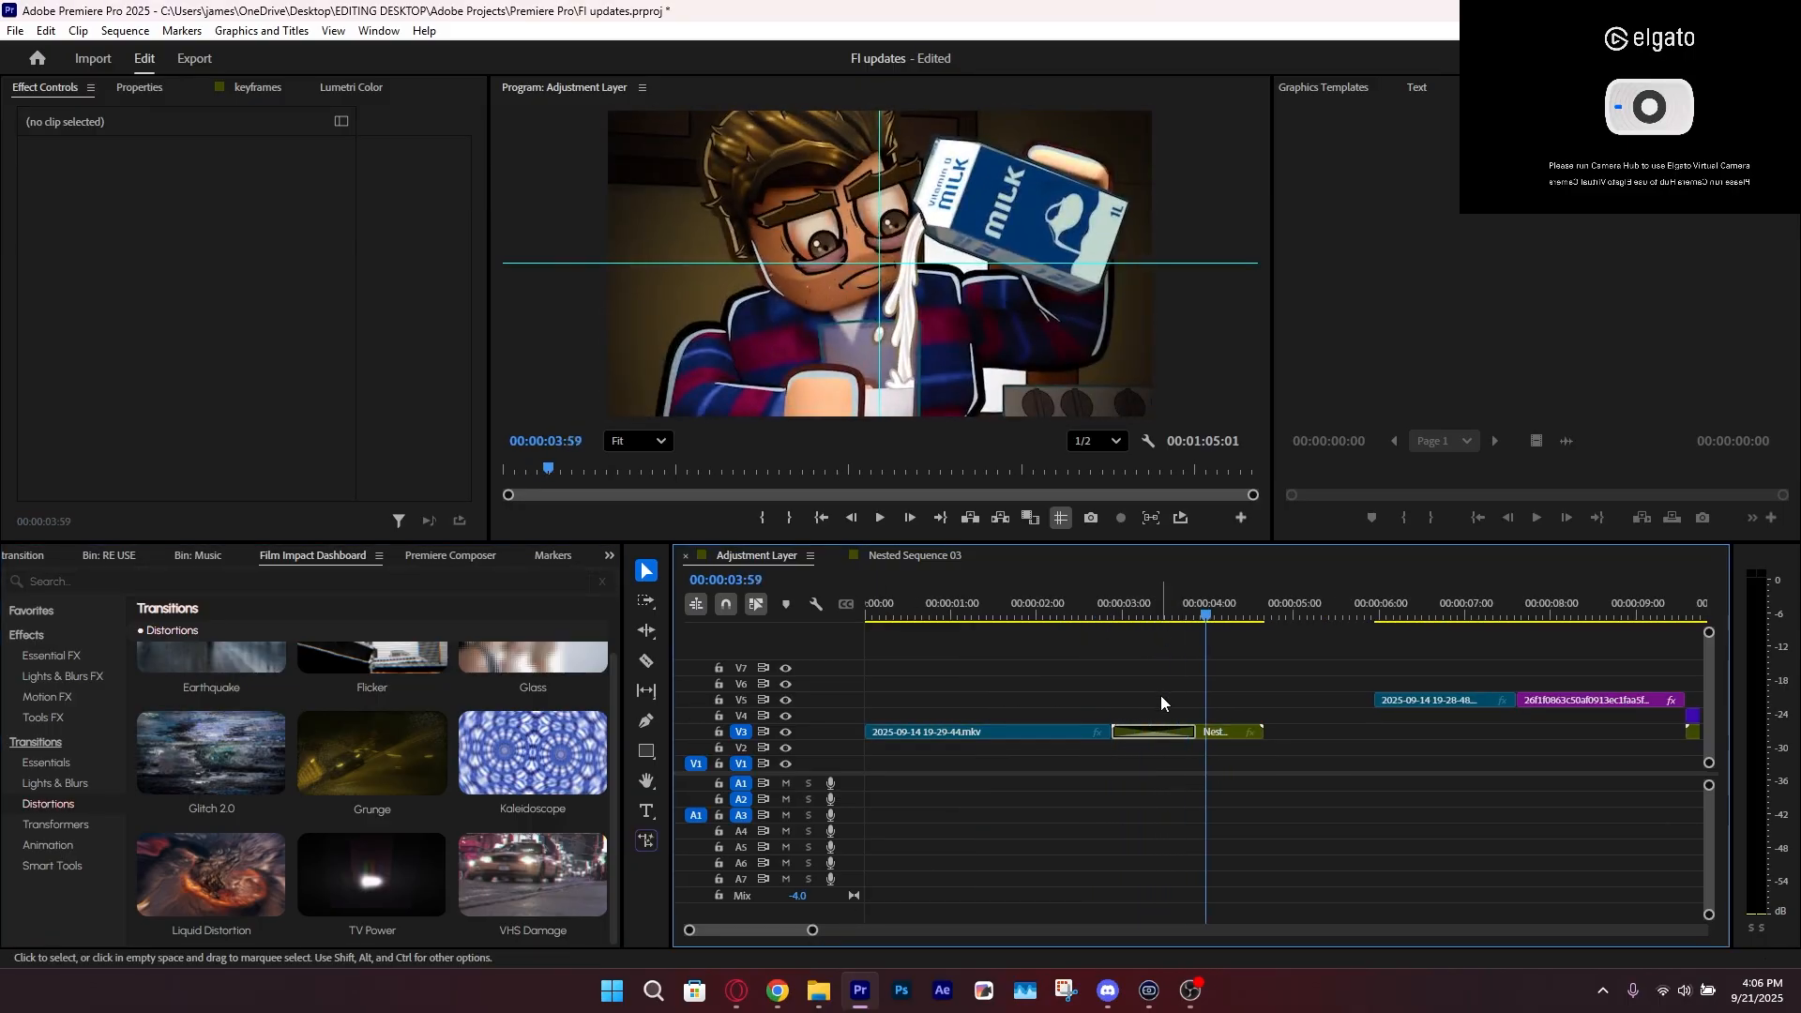
drag(1152, 690, 1067, 737)
key(ctrl+z)
Apply the Flicker transition to the cut between the first two V3 clips
scroll(206, 812, up, 1)
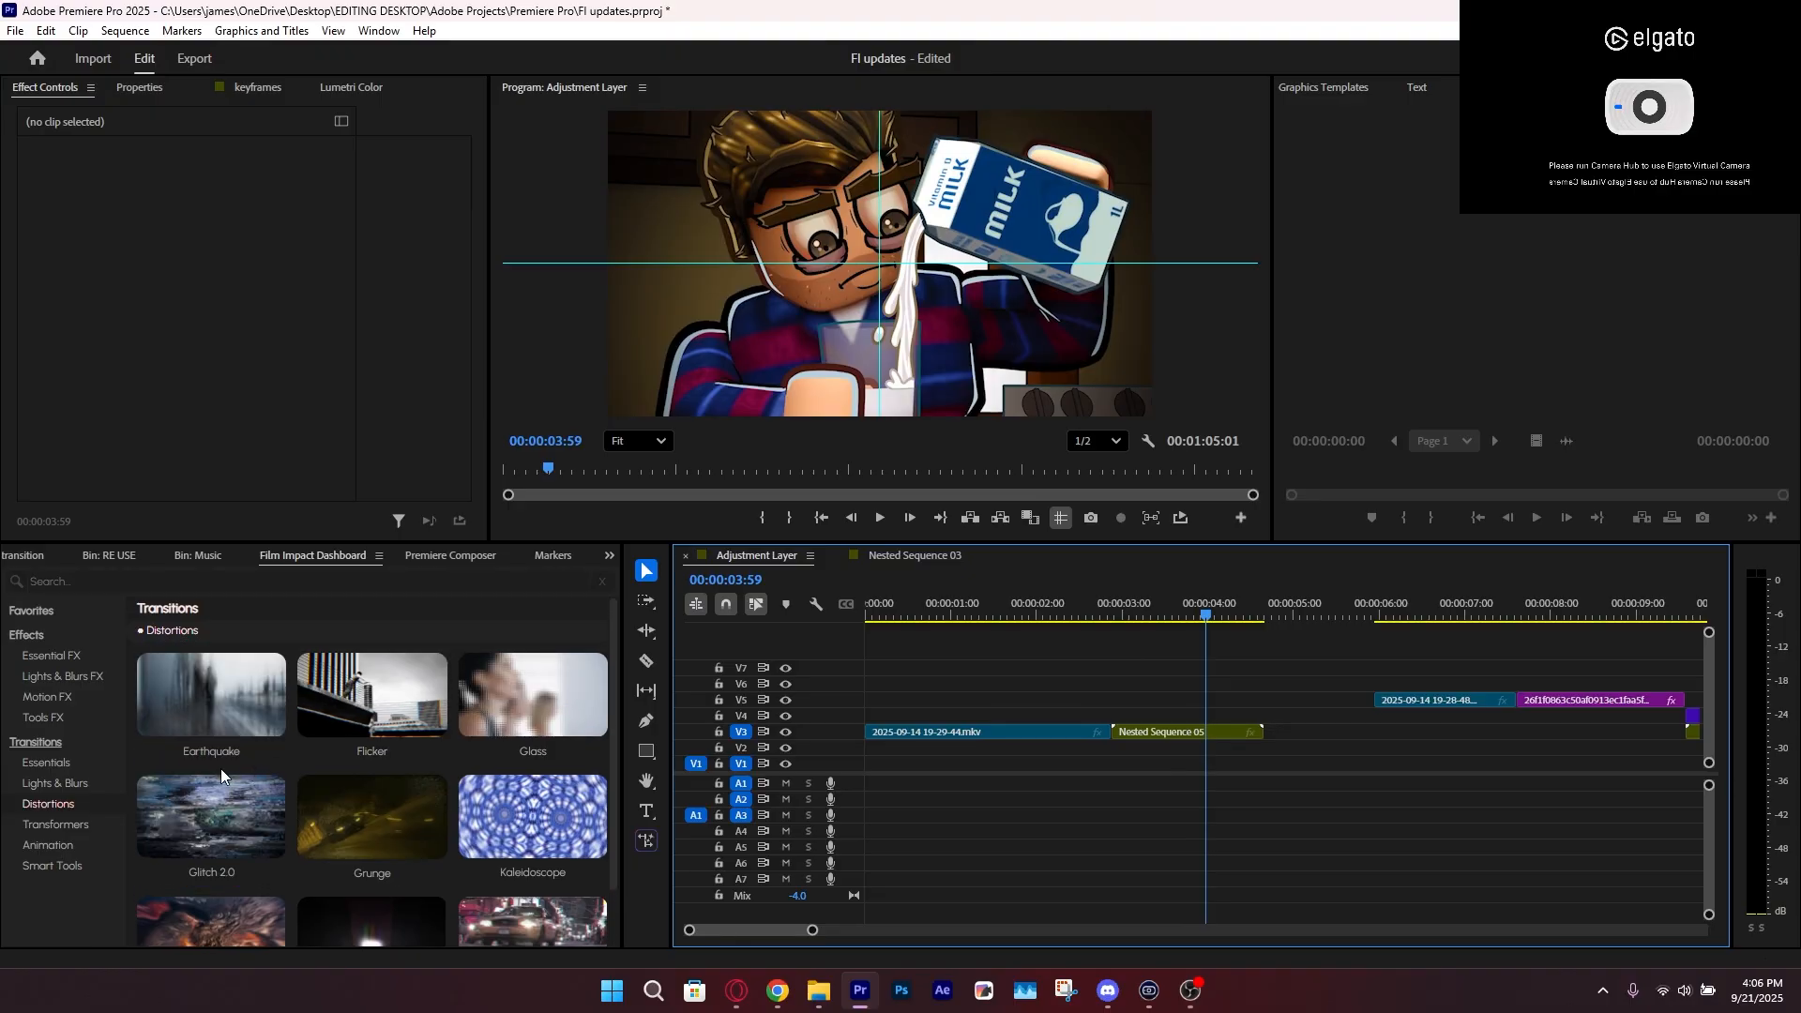
click(375, 751)
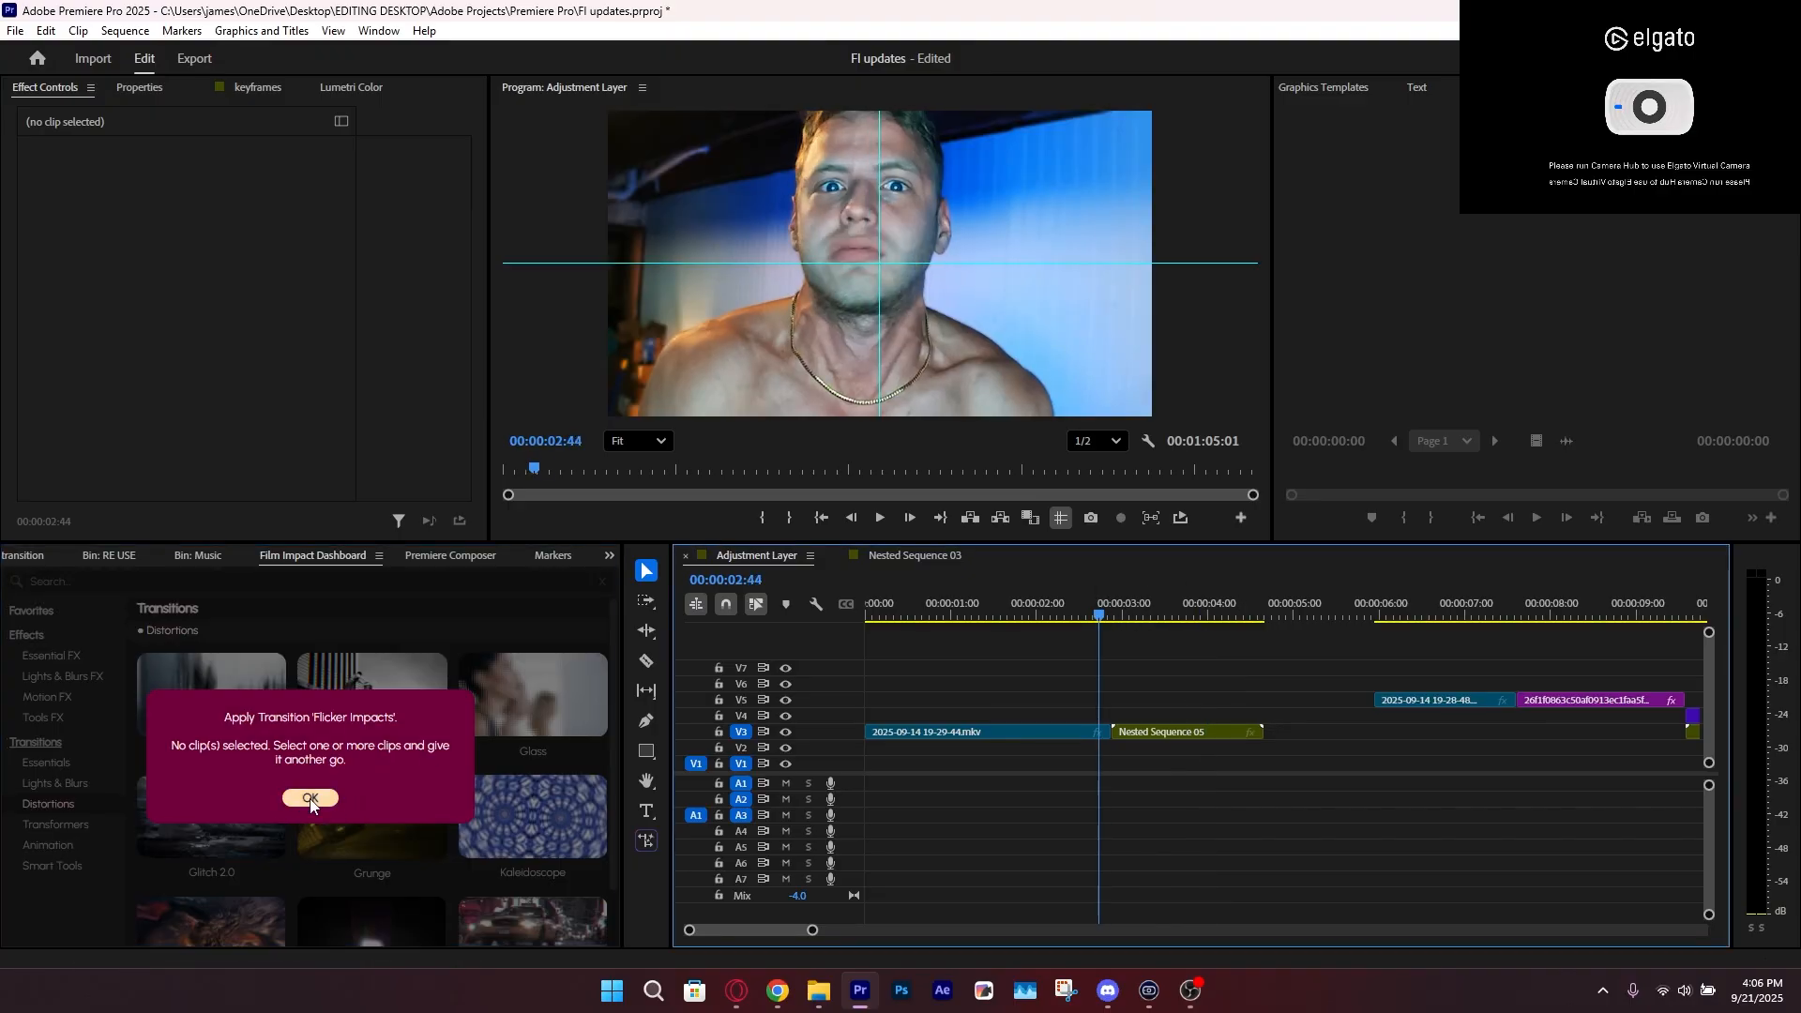
click(311, 799)
click(1163, 608)
drag(1081, 719, 1178, 748)
click(376, 754)
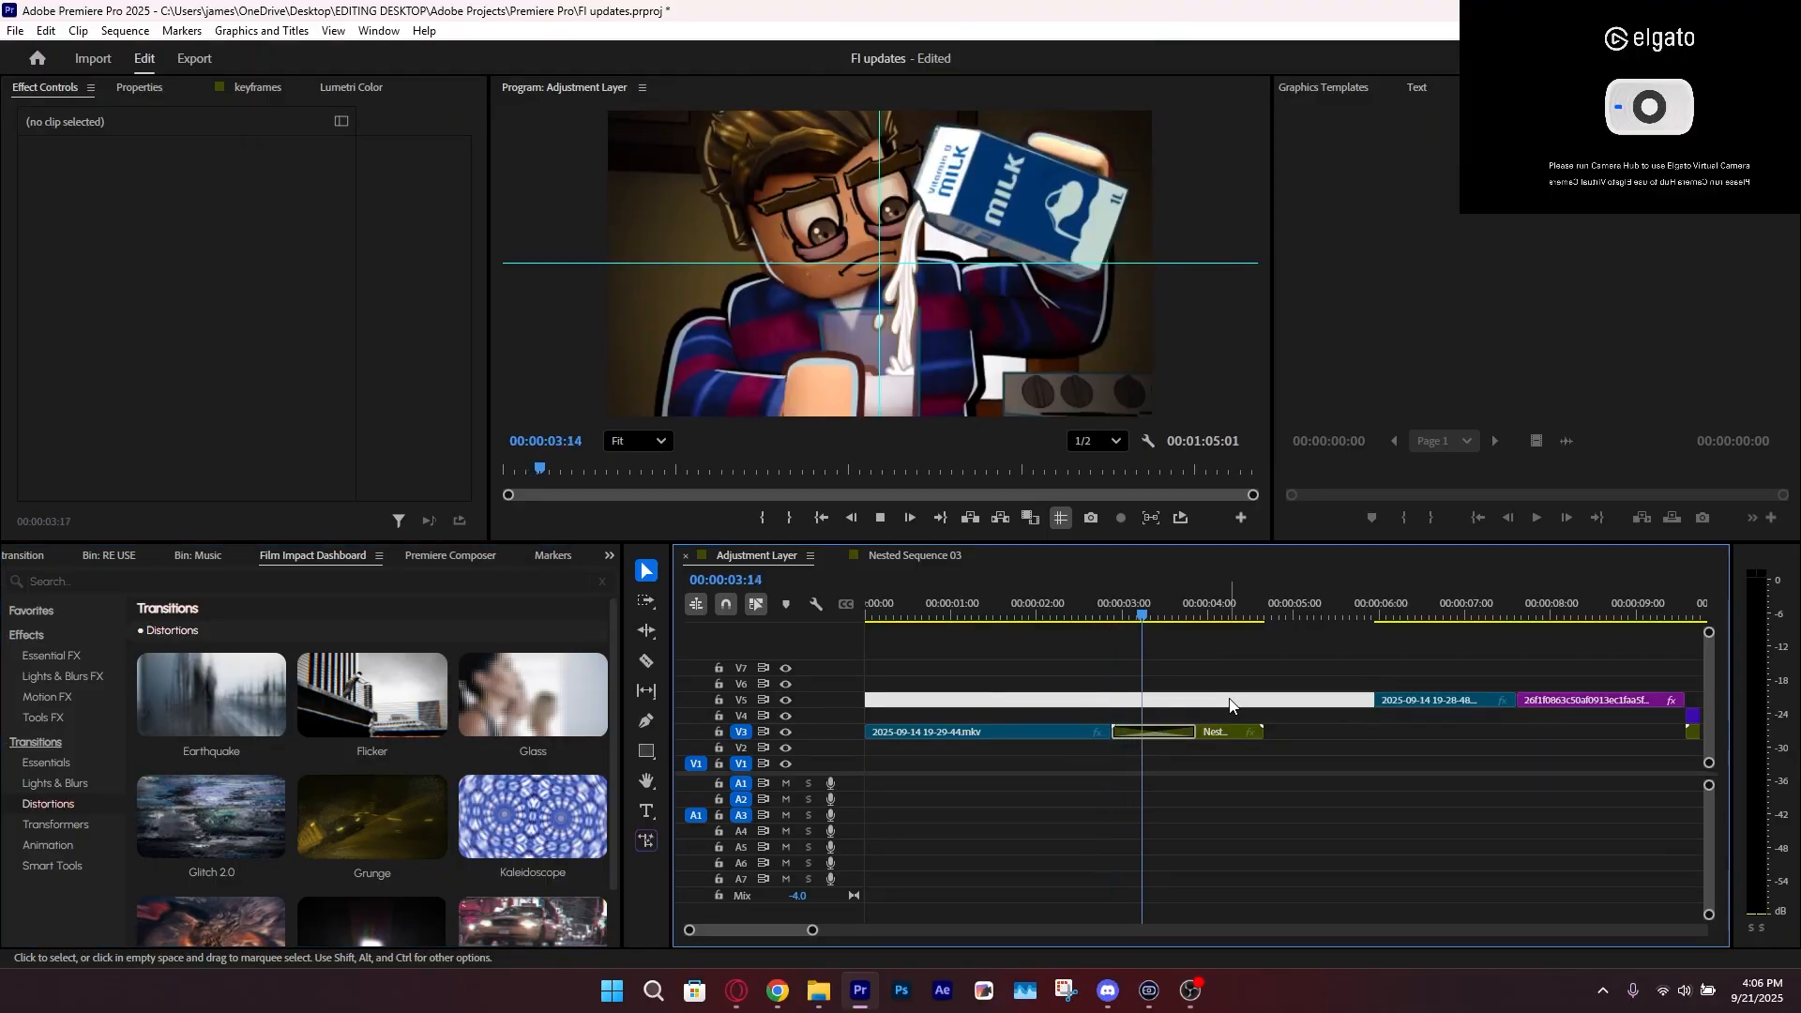
Play through the Flicker transition and undo it
drag(1142, 611, 1119, 621)
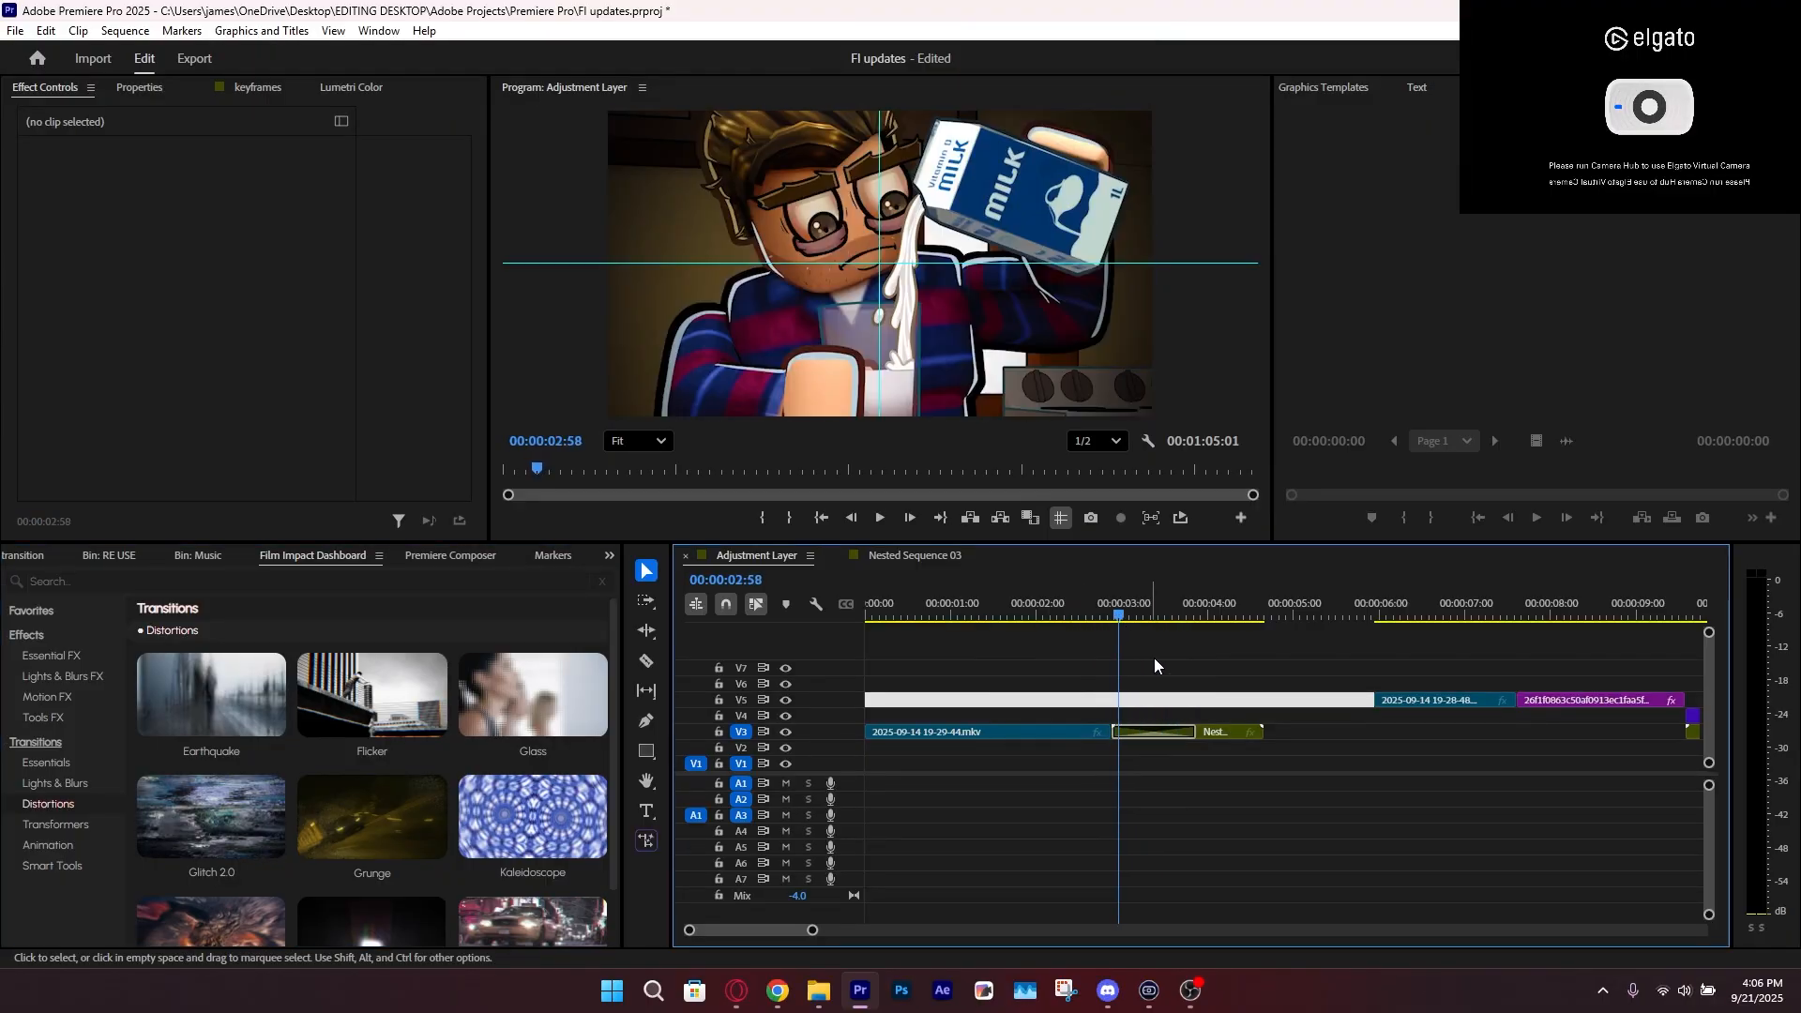
key(ctrl+z)
key(space)
Apply Camera Shake FX to the Nested Sequence 05 clip on V3 and play the sequence from the start
click(47, 697)
click(1188, 718)
click(1154, 734)
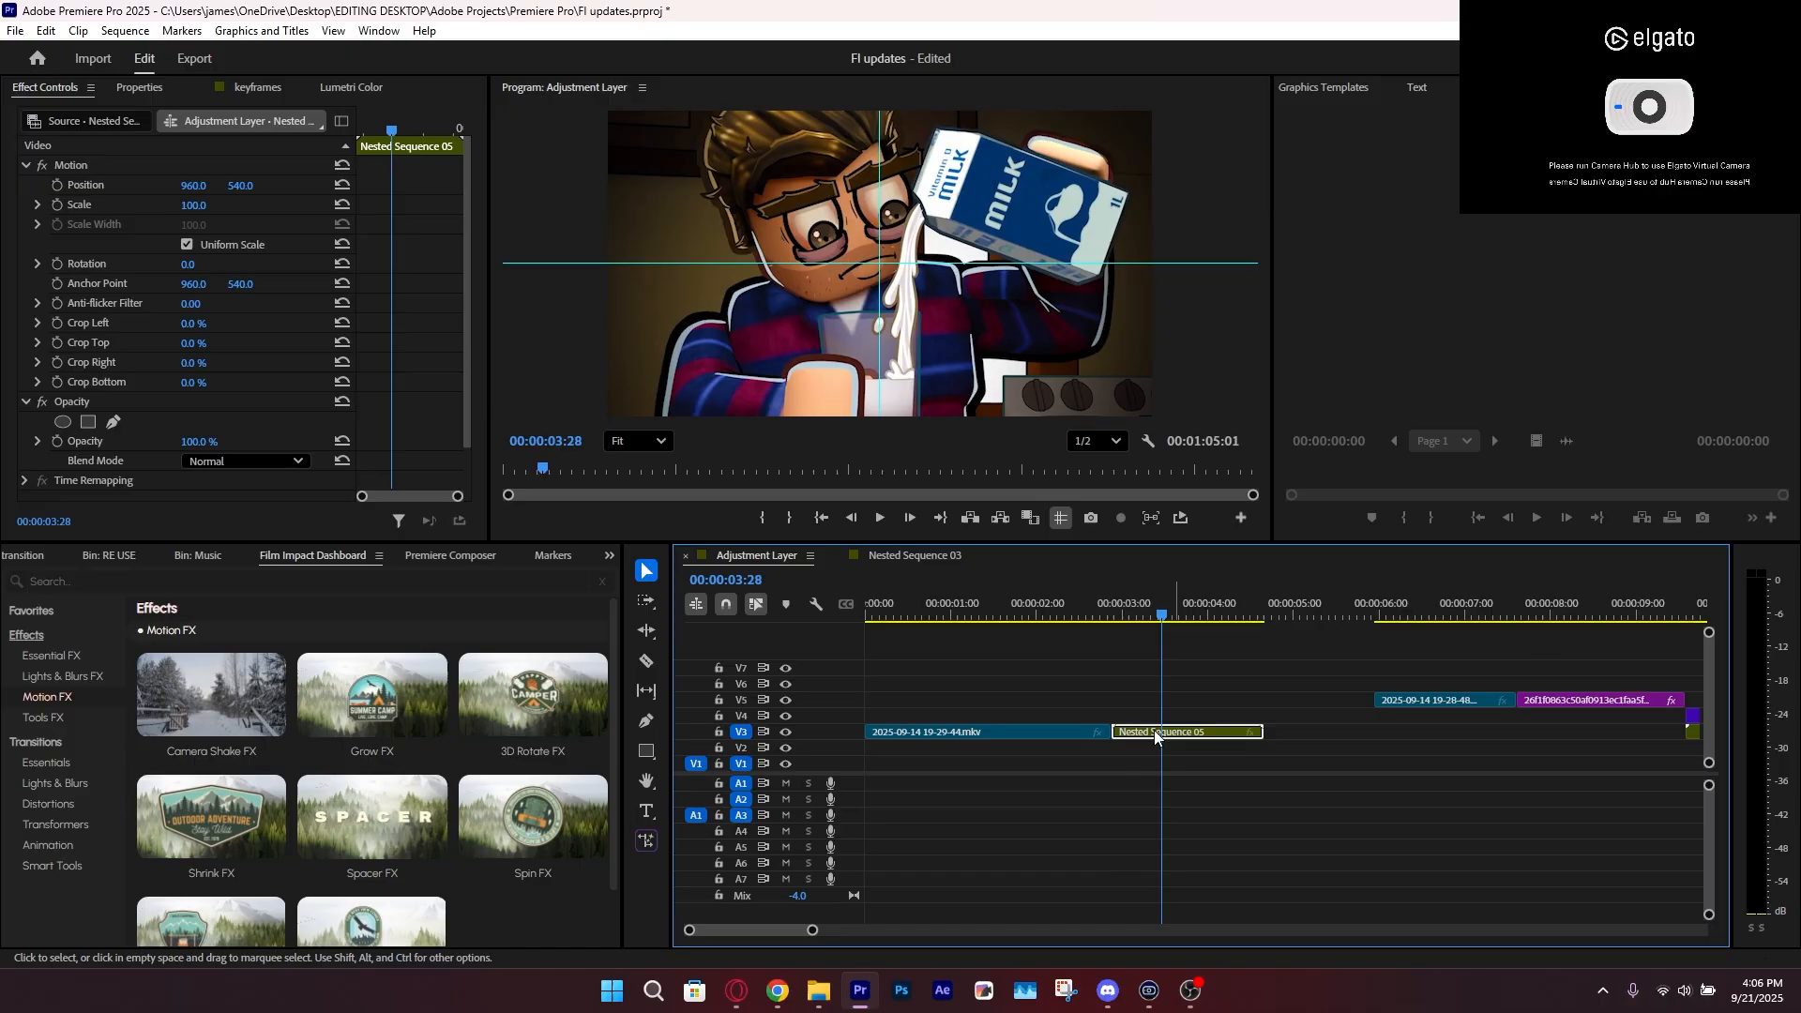
click(211, 694)
scroll(208, 359, down, 4)
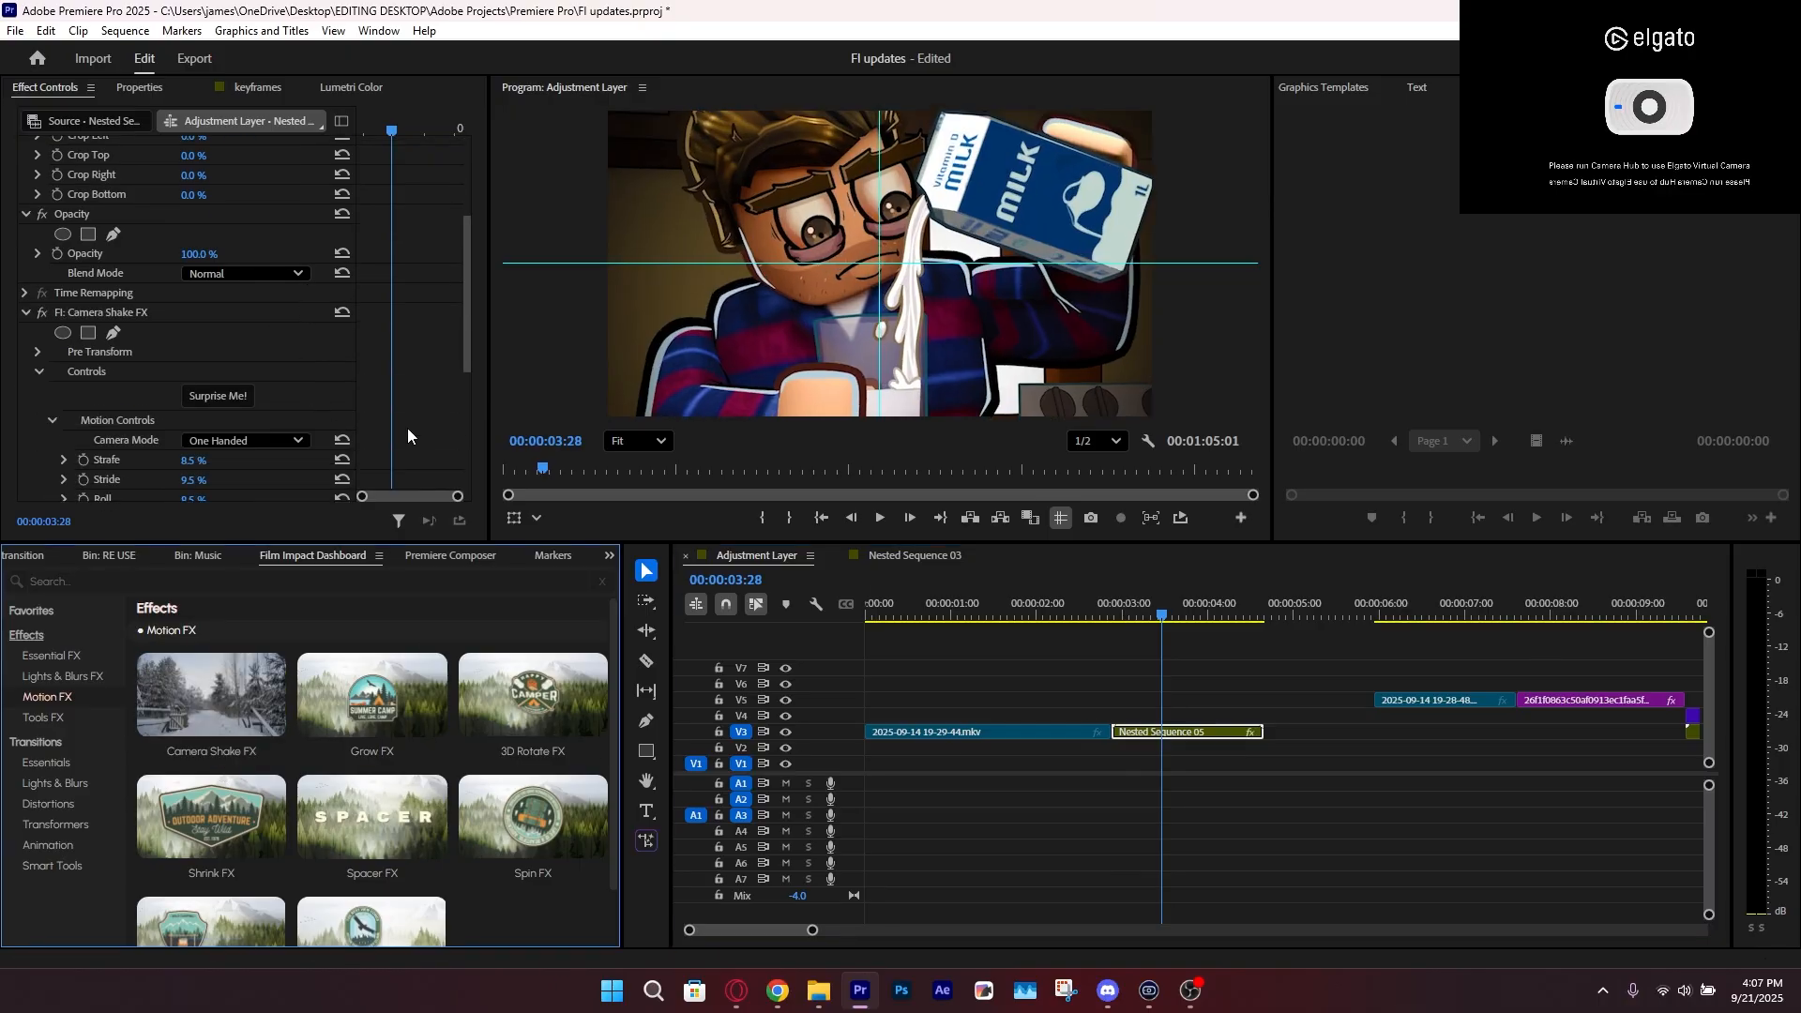
drag(1156, 606, 775, 653)
key(space)
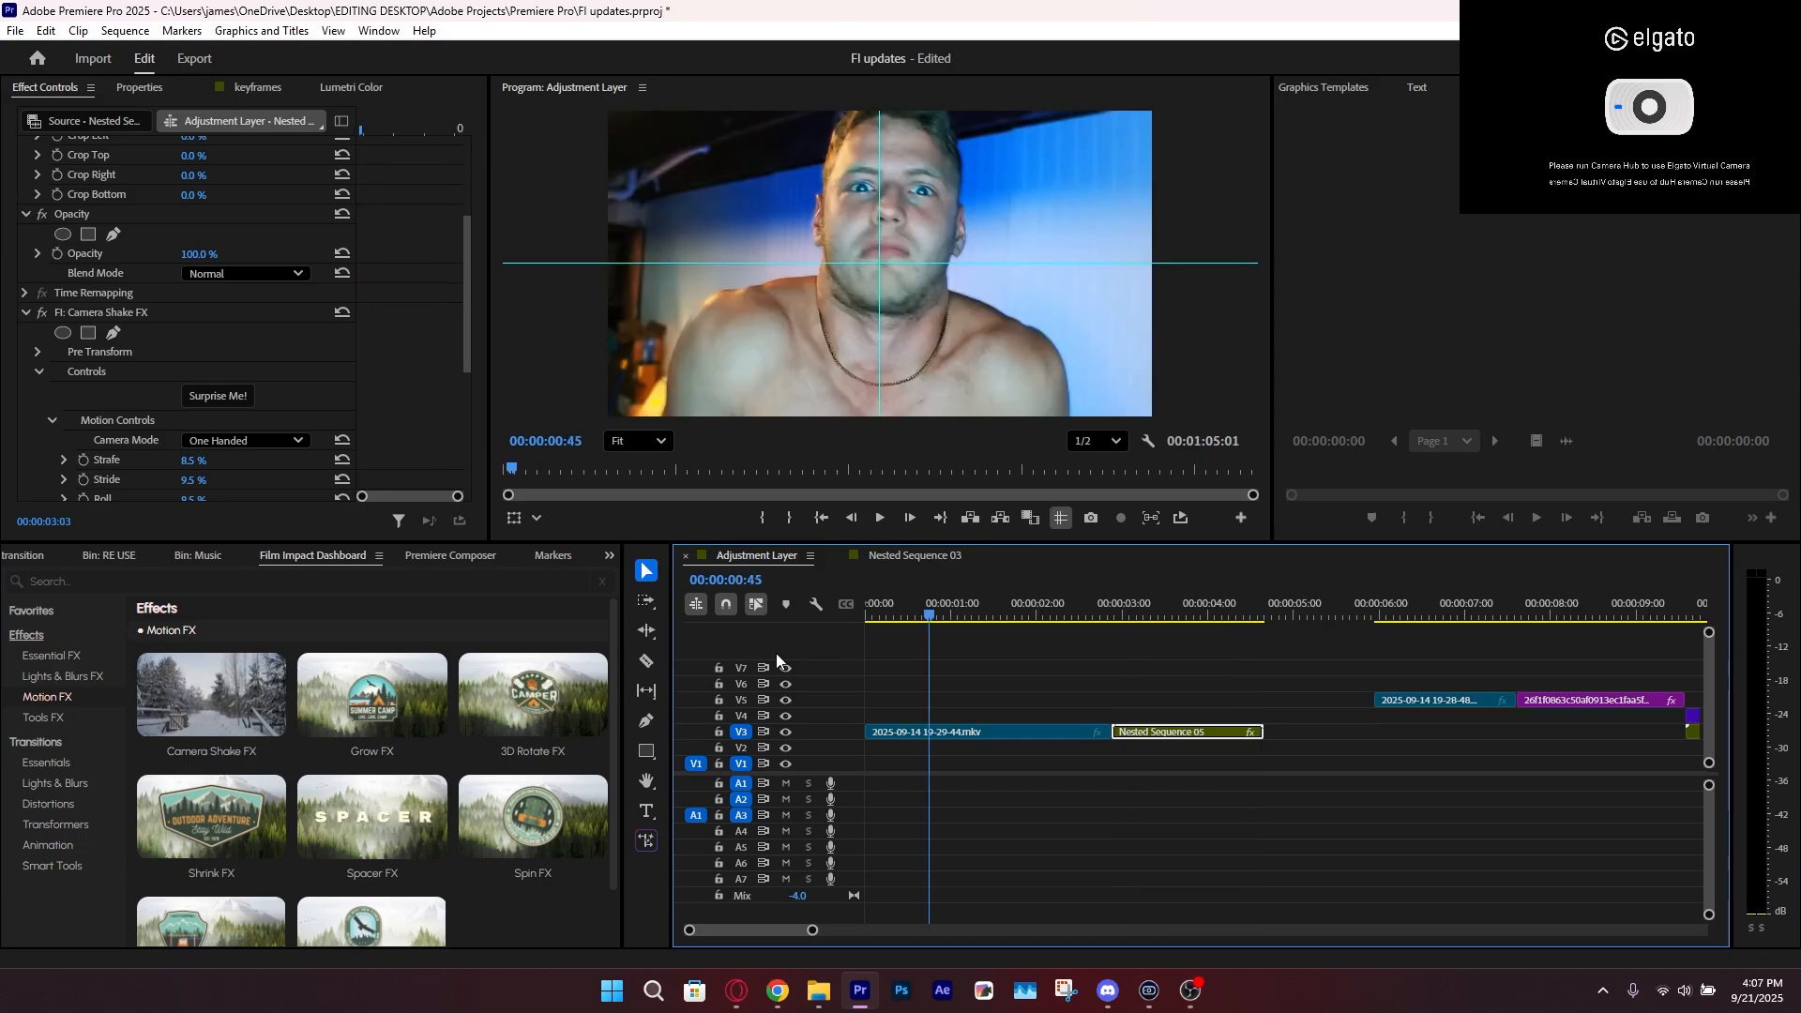
Apply Camera Shake FX to the first V3 clip and preview the shake
click(909, 727)
click(193, 711)
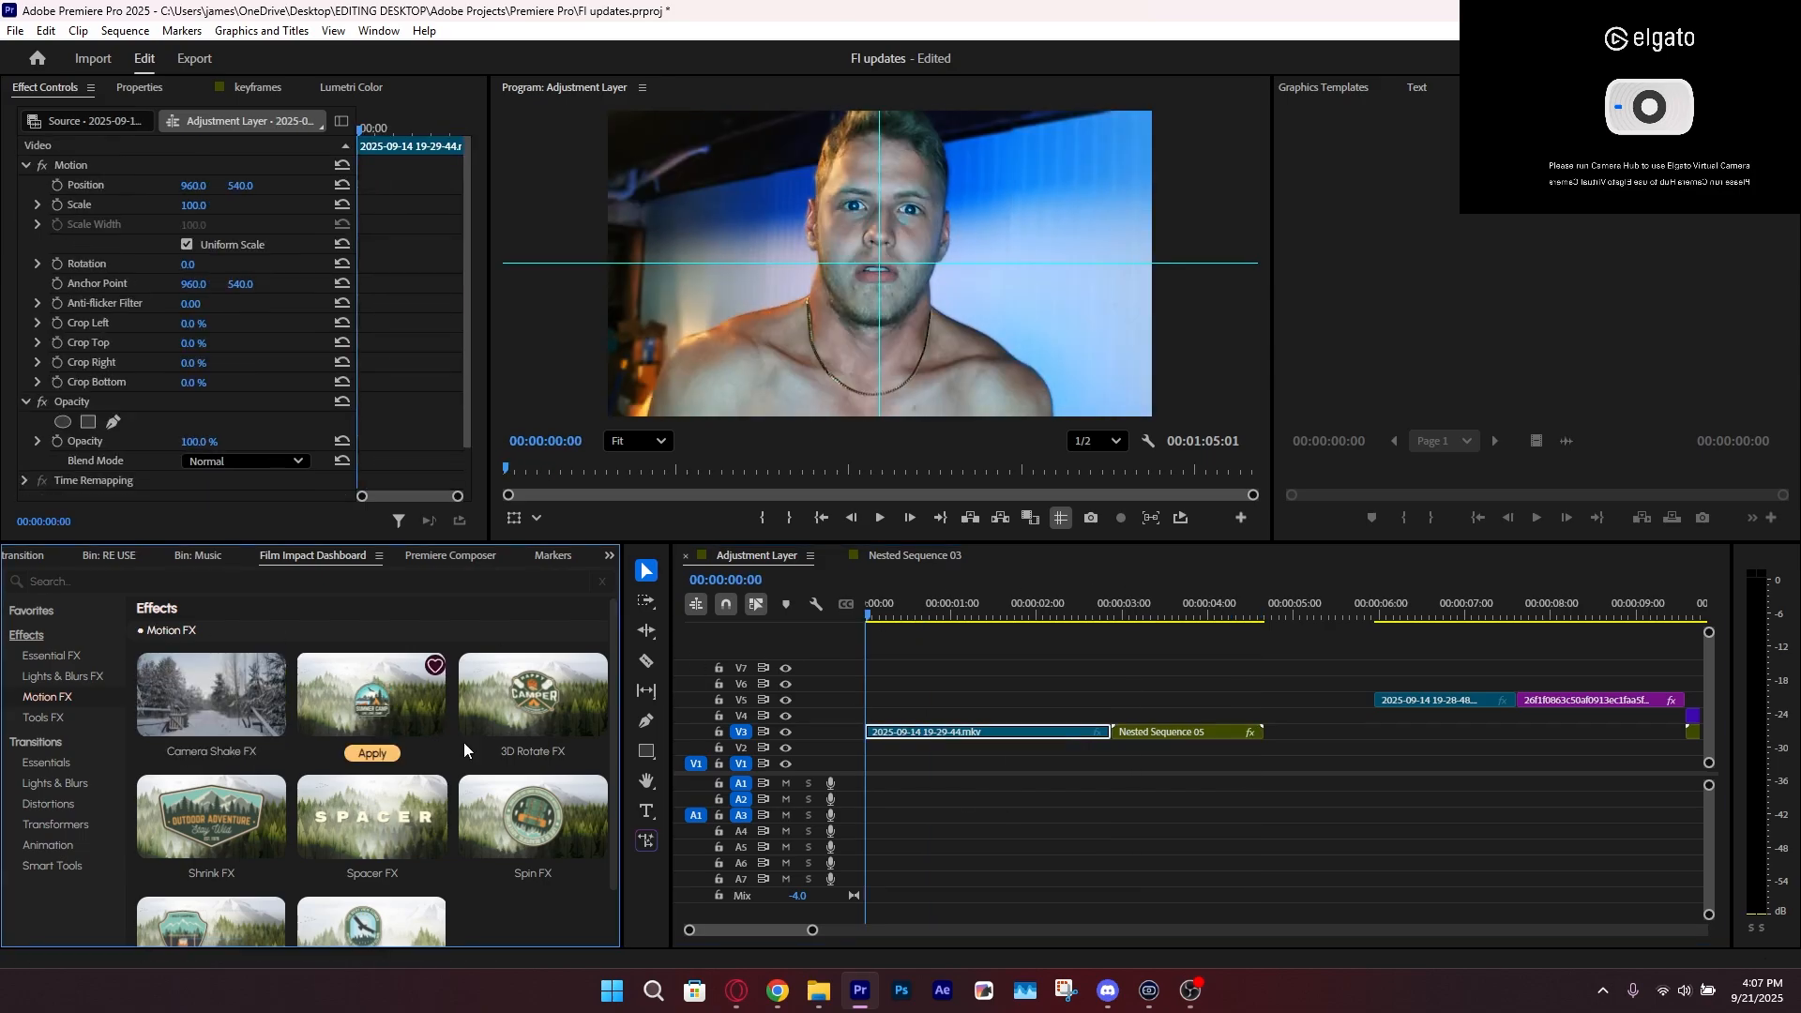
click(1047, 673)
key(space)
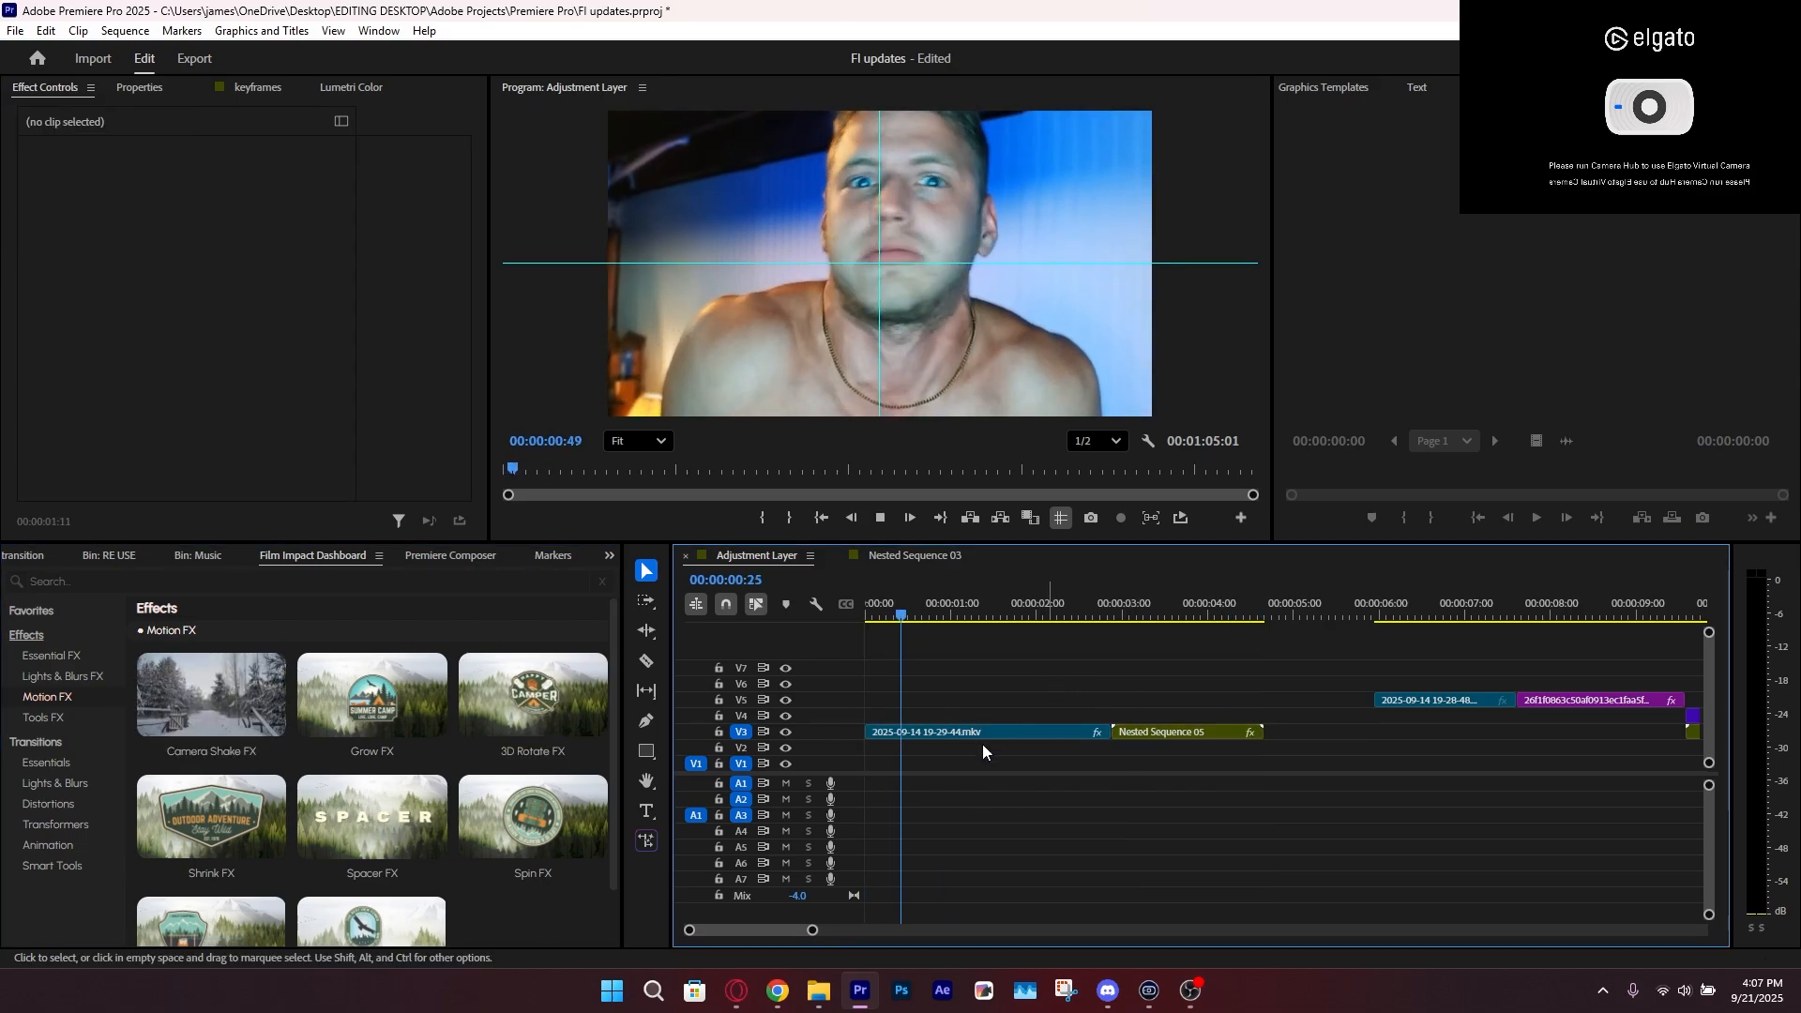
Try a Strafe of 100% in the first clip's Camera Shake FX, undo it, and preview with Strafe at 1.0%
click(982, 731)
click(951, 617)
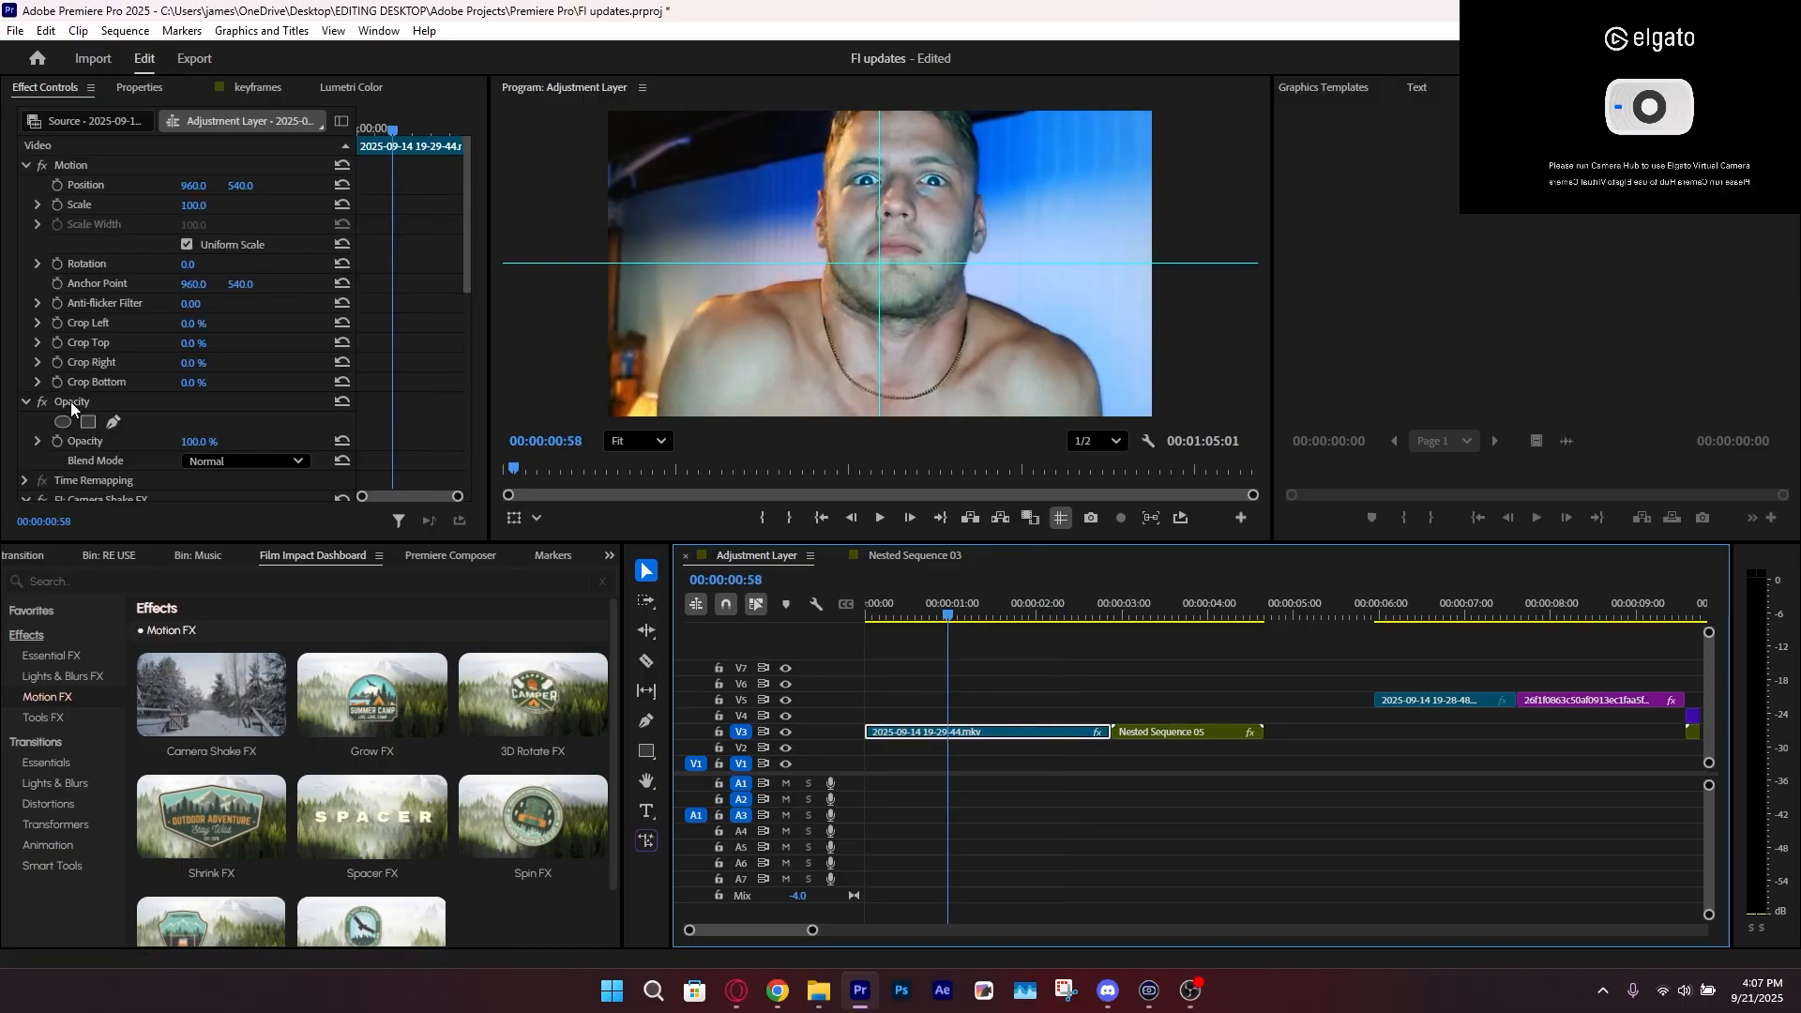
scroll(107, 396, down, 2)
drag(191, 388, 209, 386)
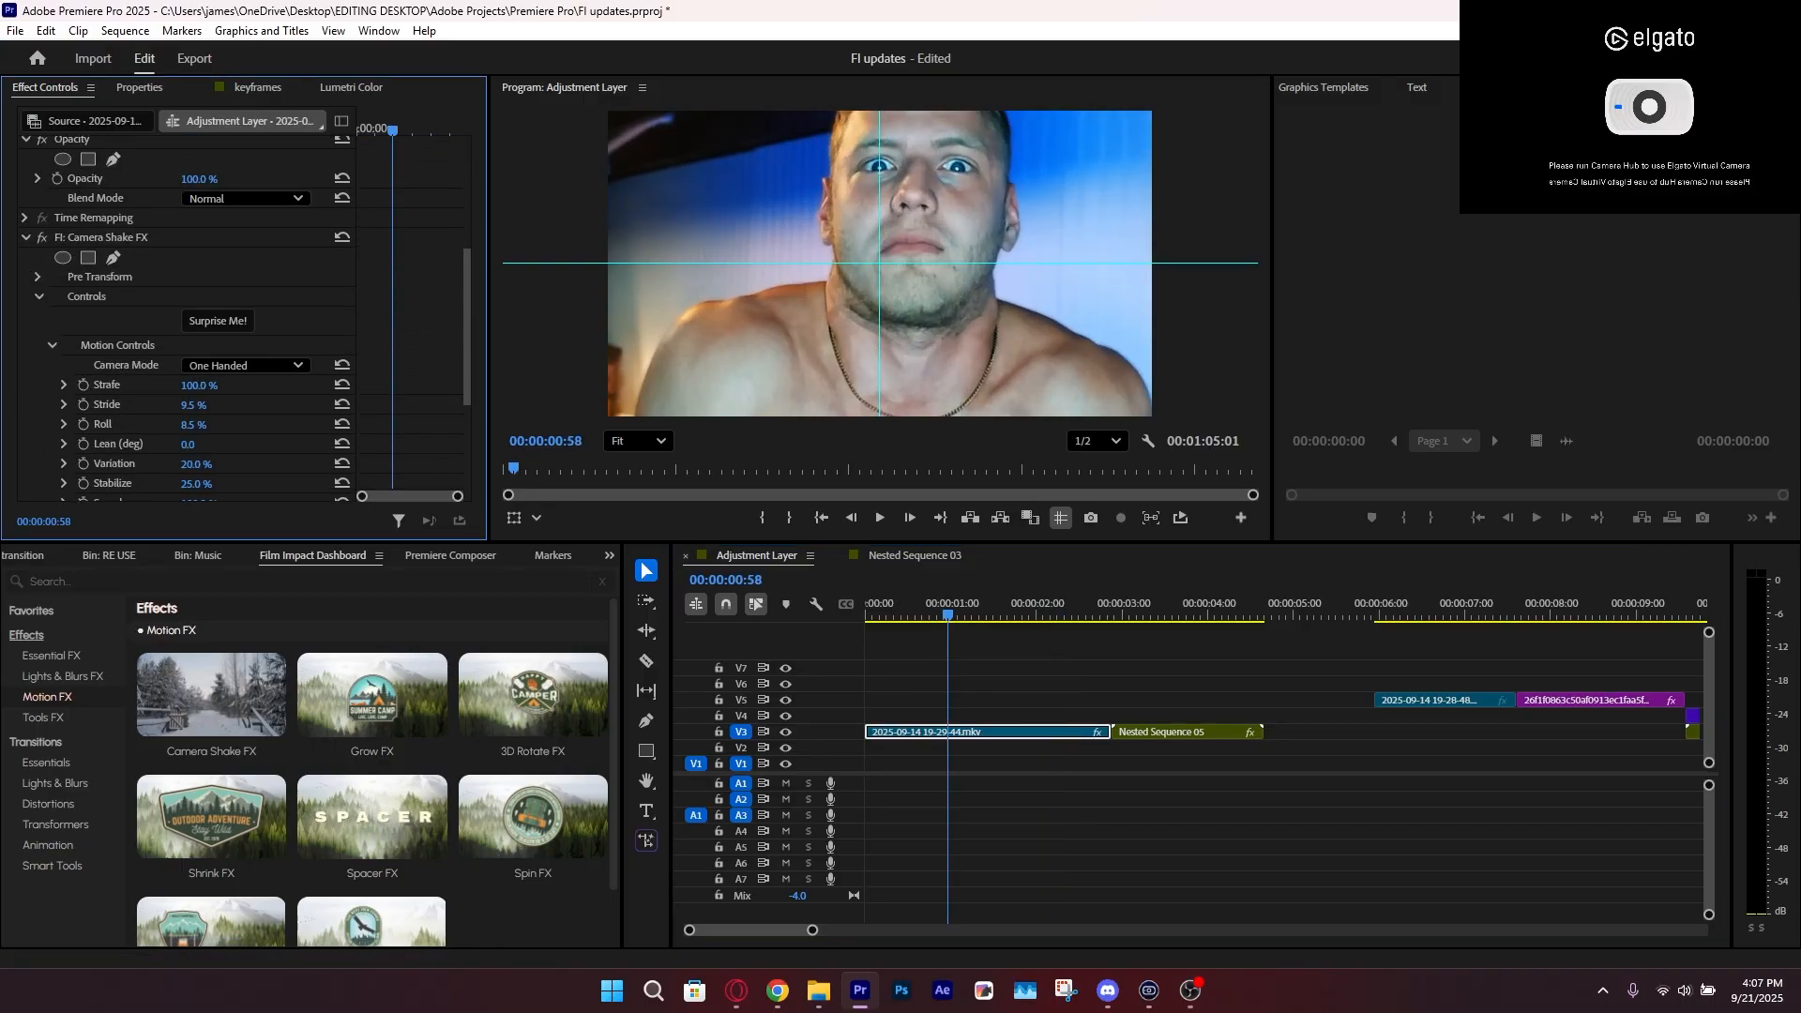
key(ctrl+z)
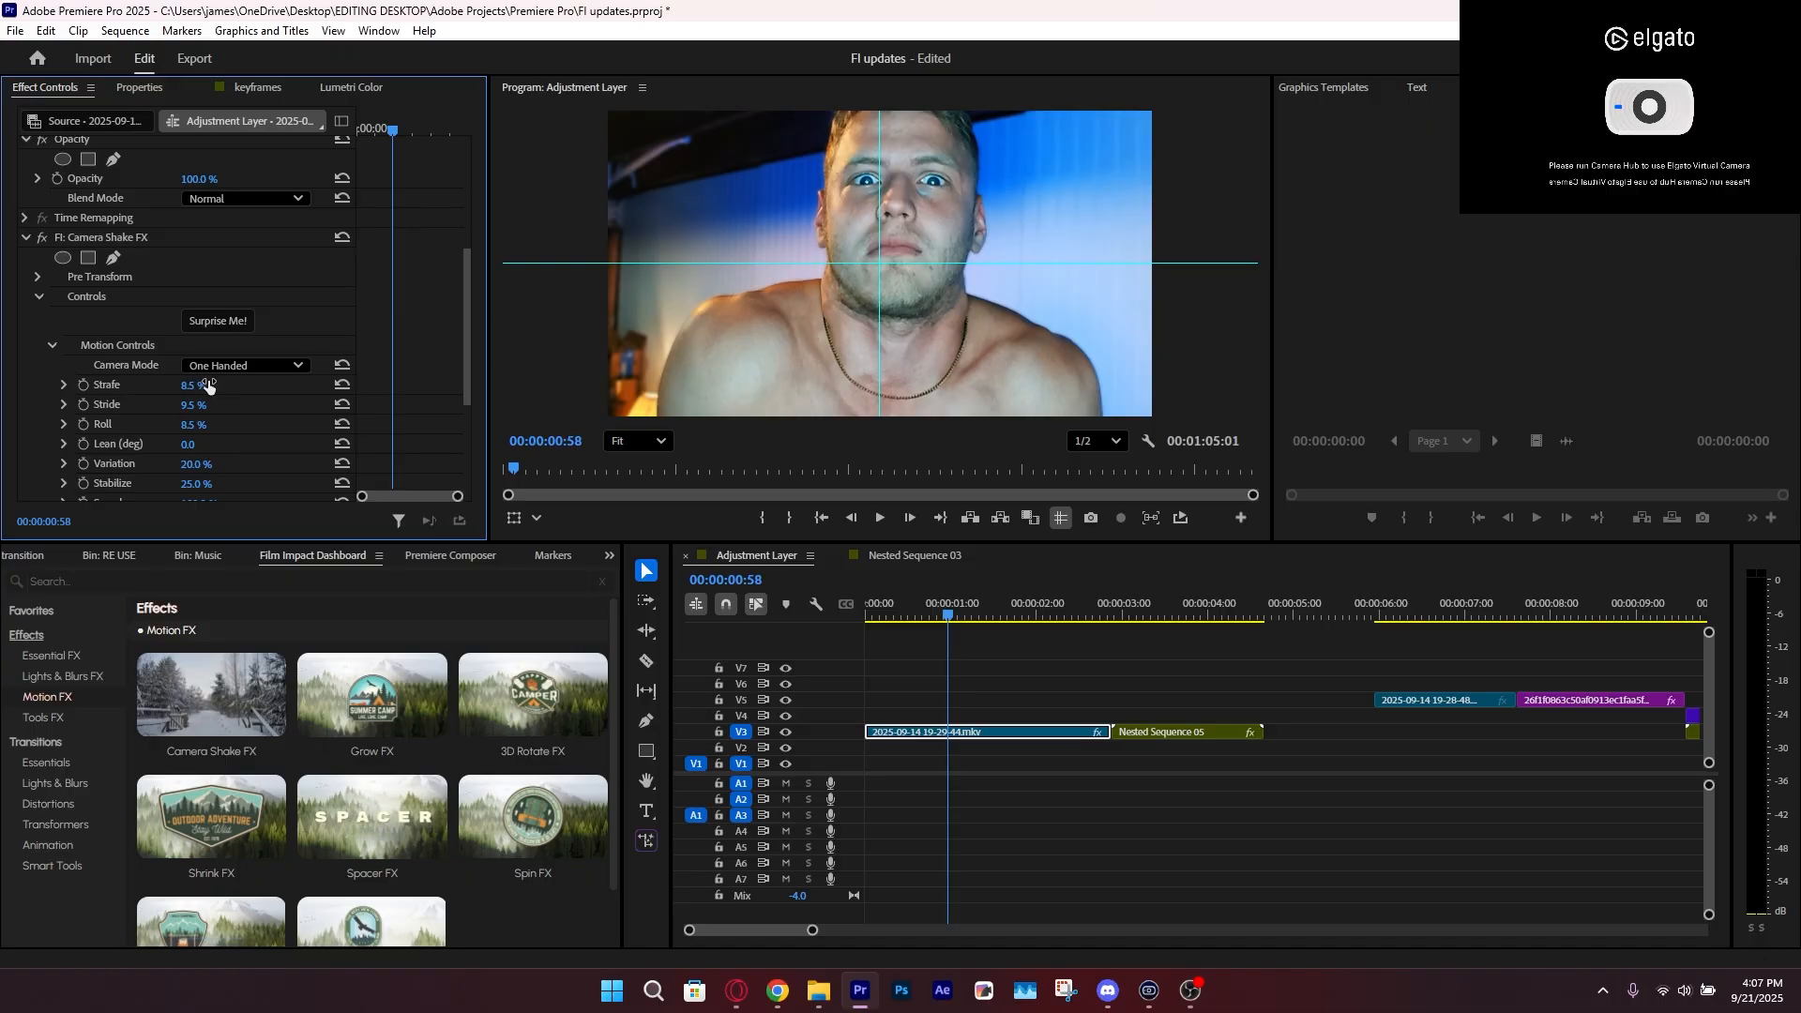
drag(208, 385, 206, 387)
key(space)
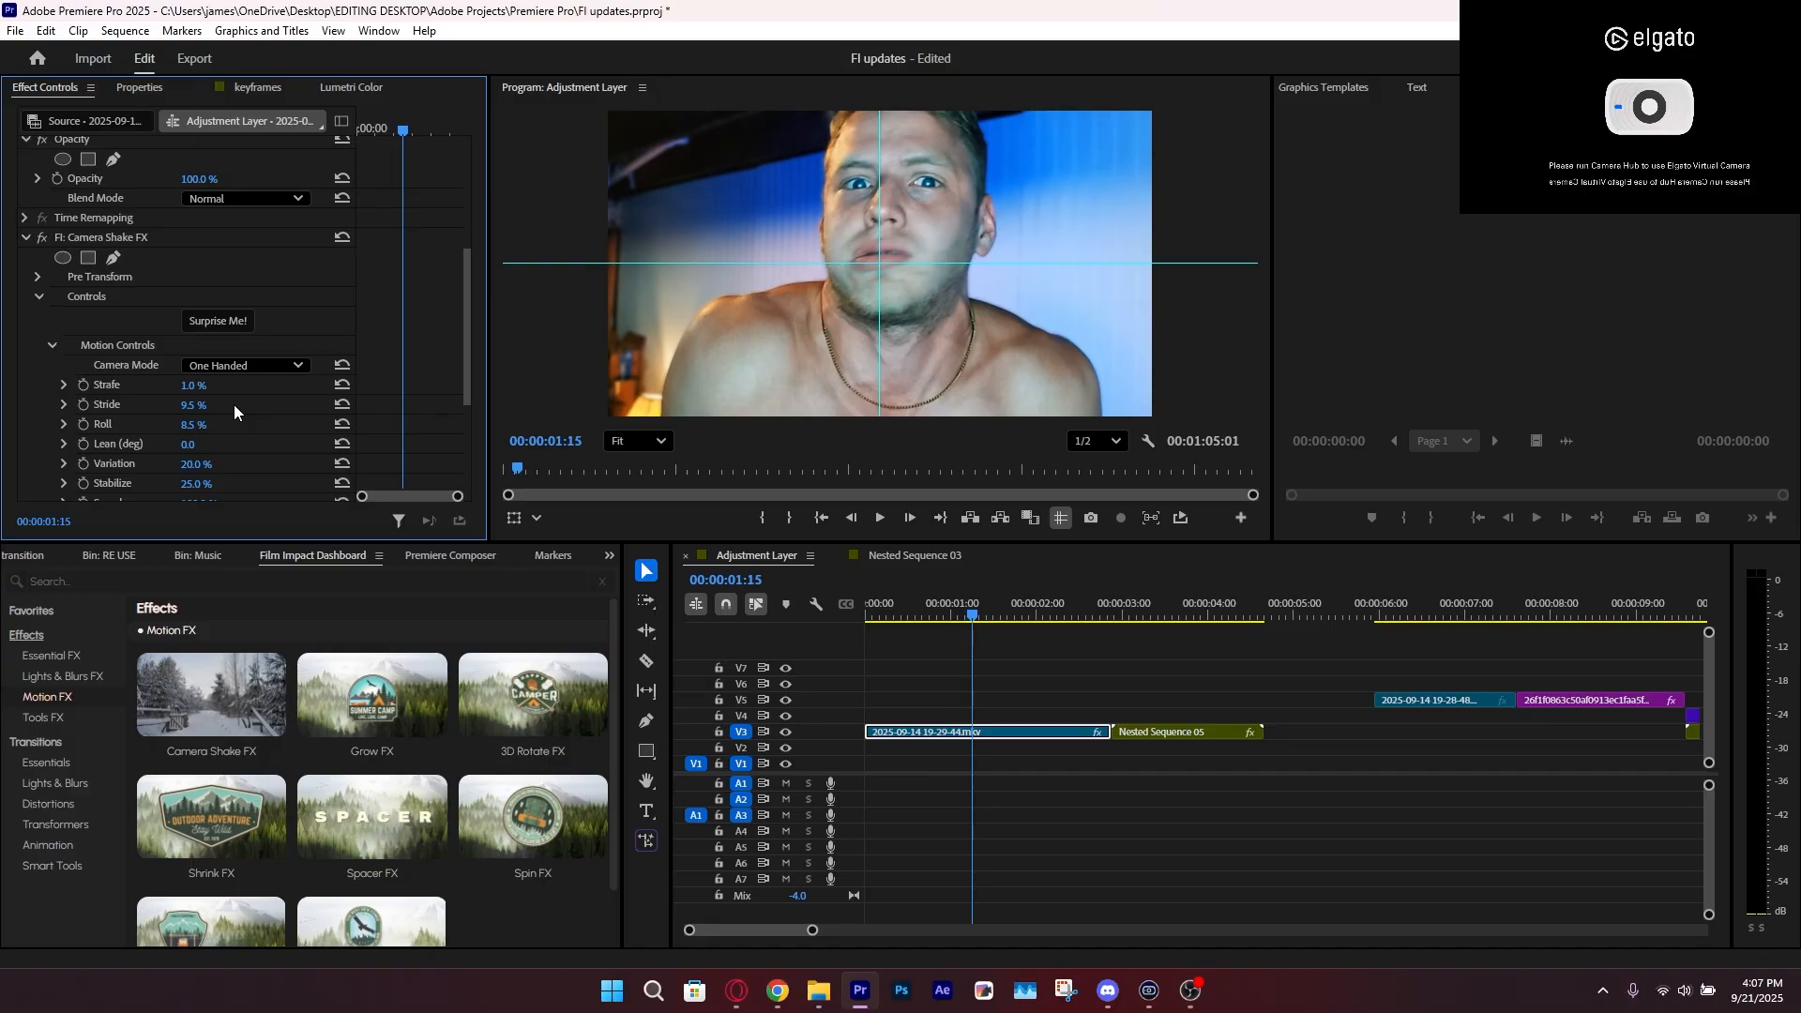
Set the Camera Shake FX Camera Mode to Earthquake and preview the first V3 clip from the start
mouse_move(204, 407)
mouse_down()
mouse_move(281, 406)
mouse_move(197, 405)
mouse_up()
click(259, 365)
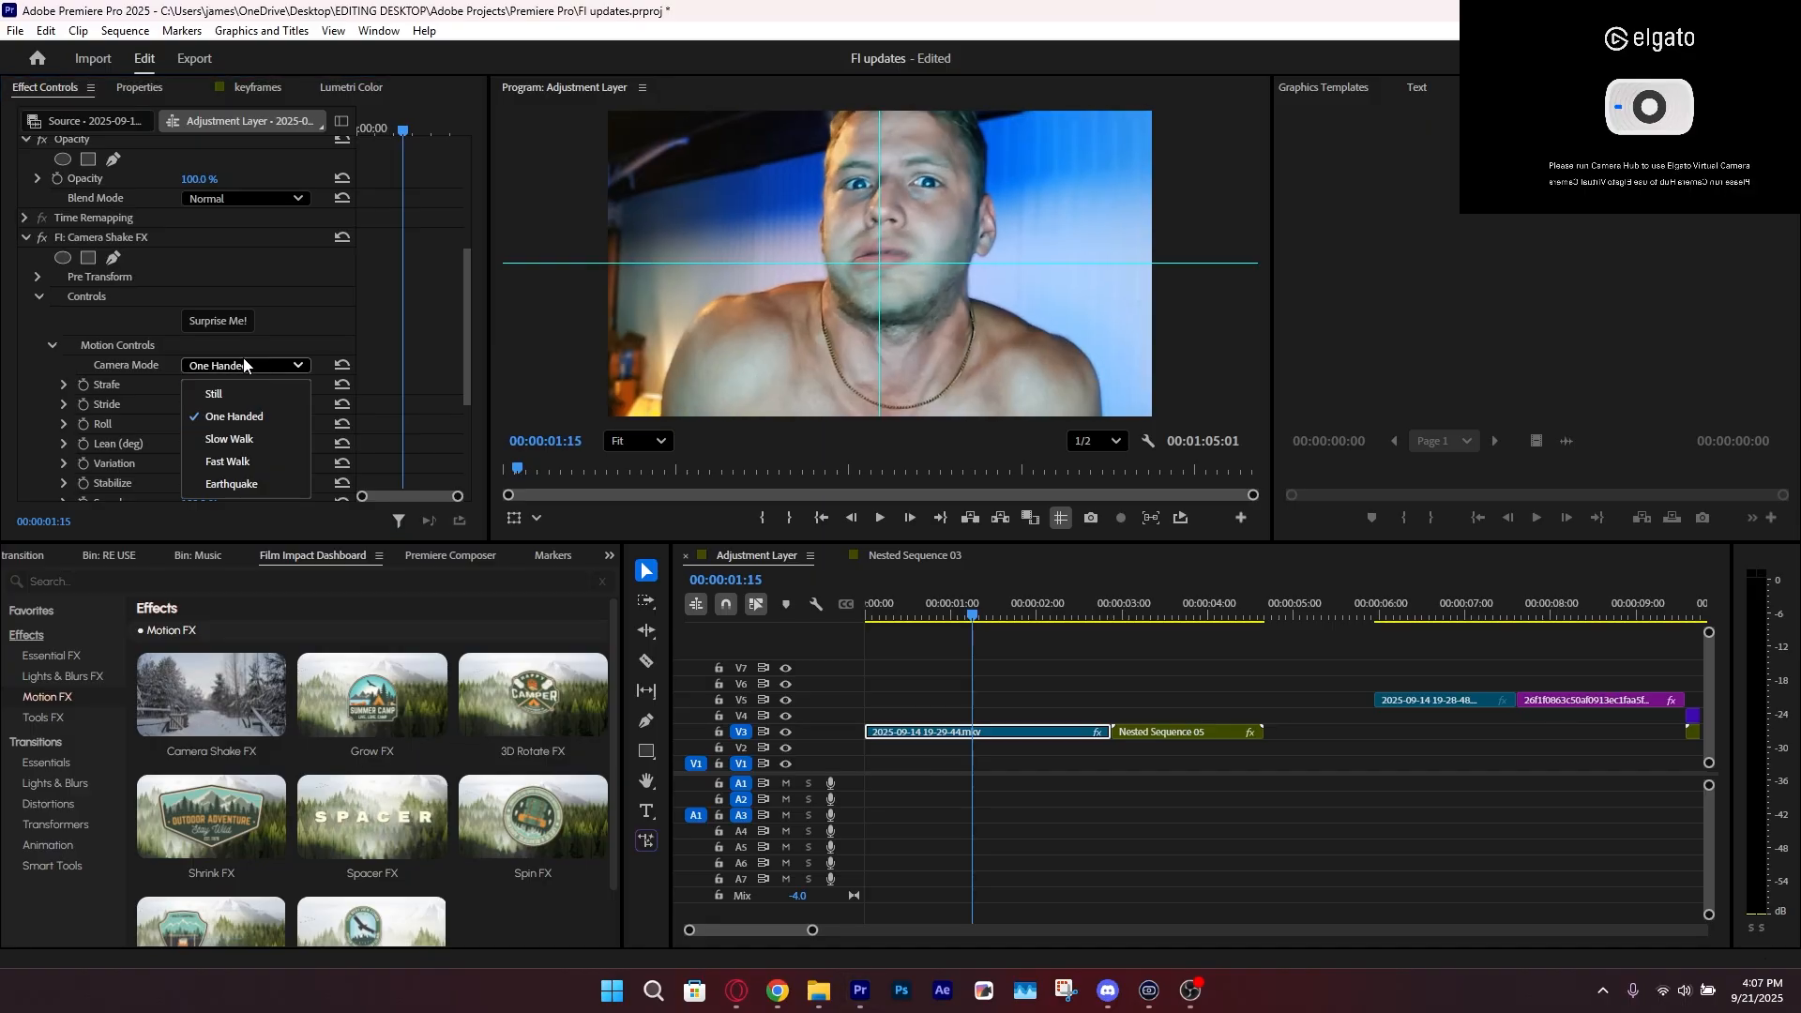
click(246, 484)
key(Home)
key(space)
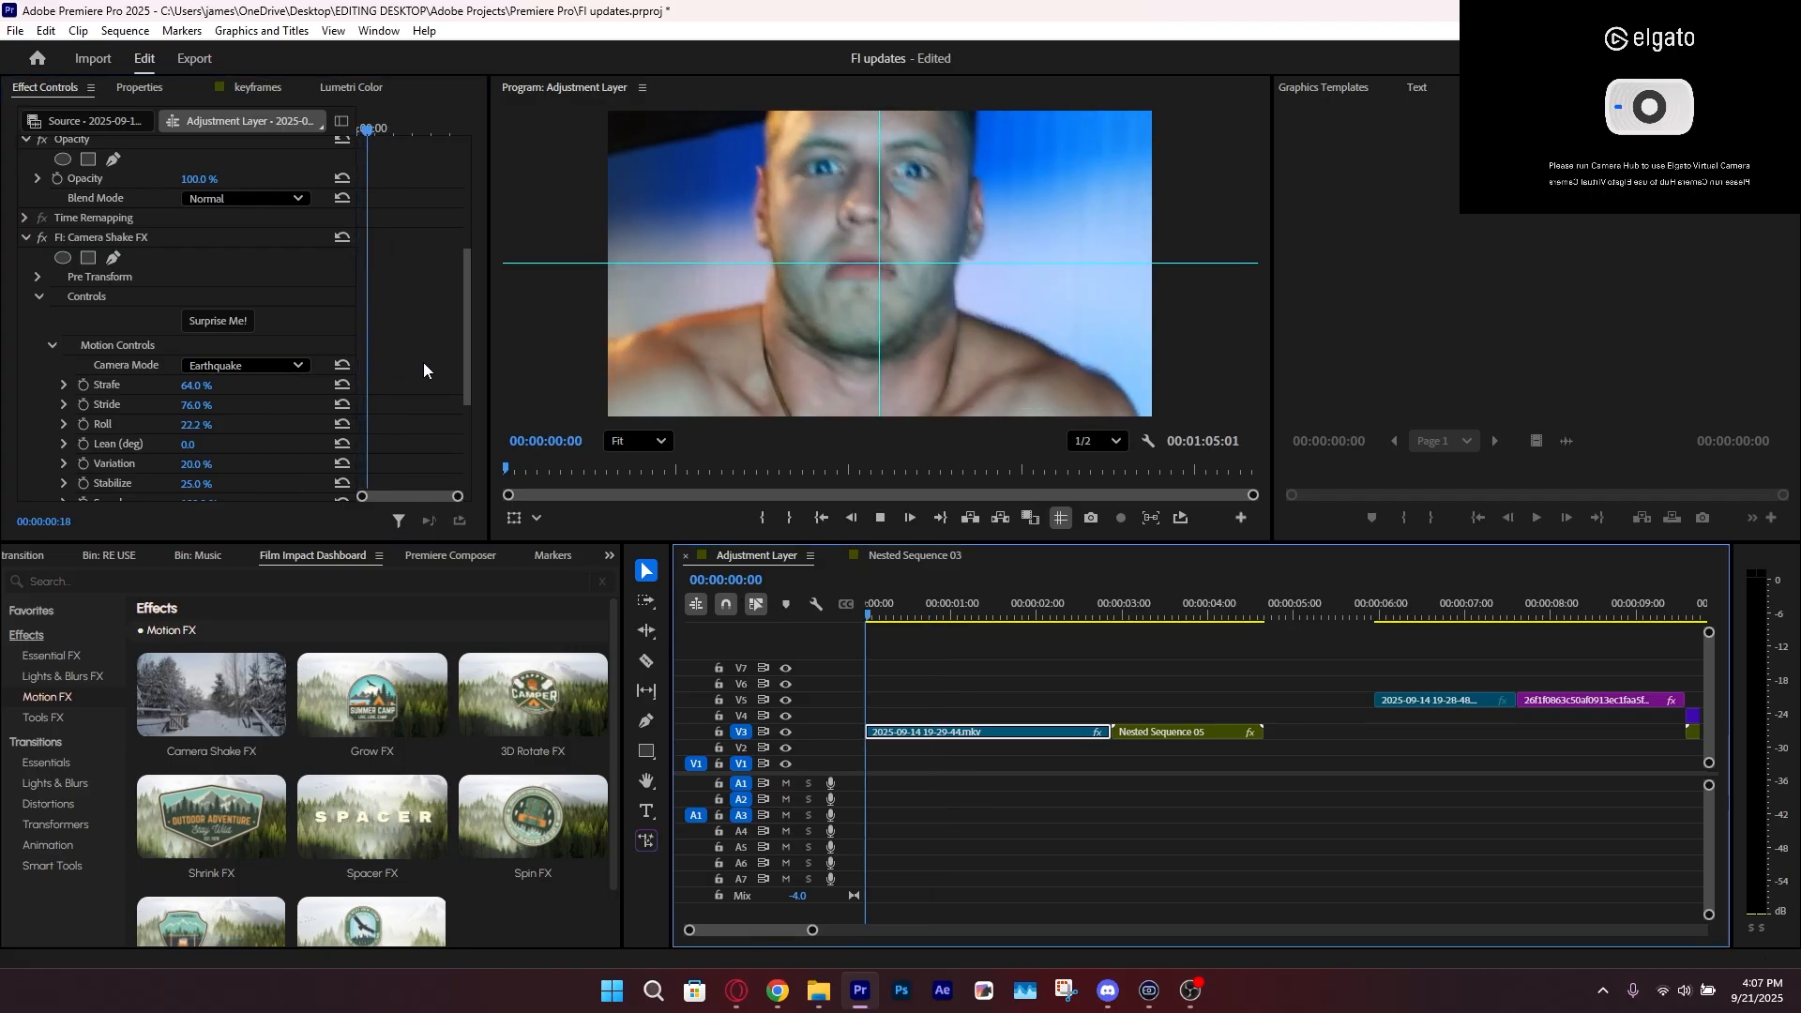
key(space)
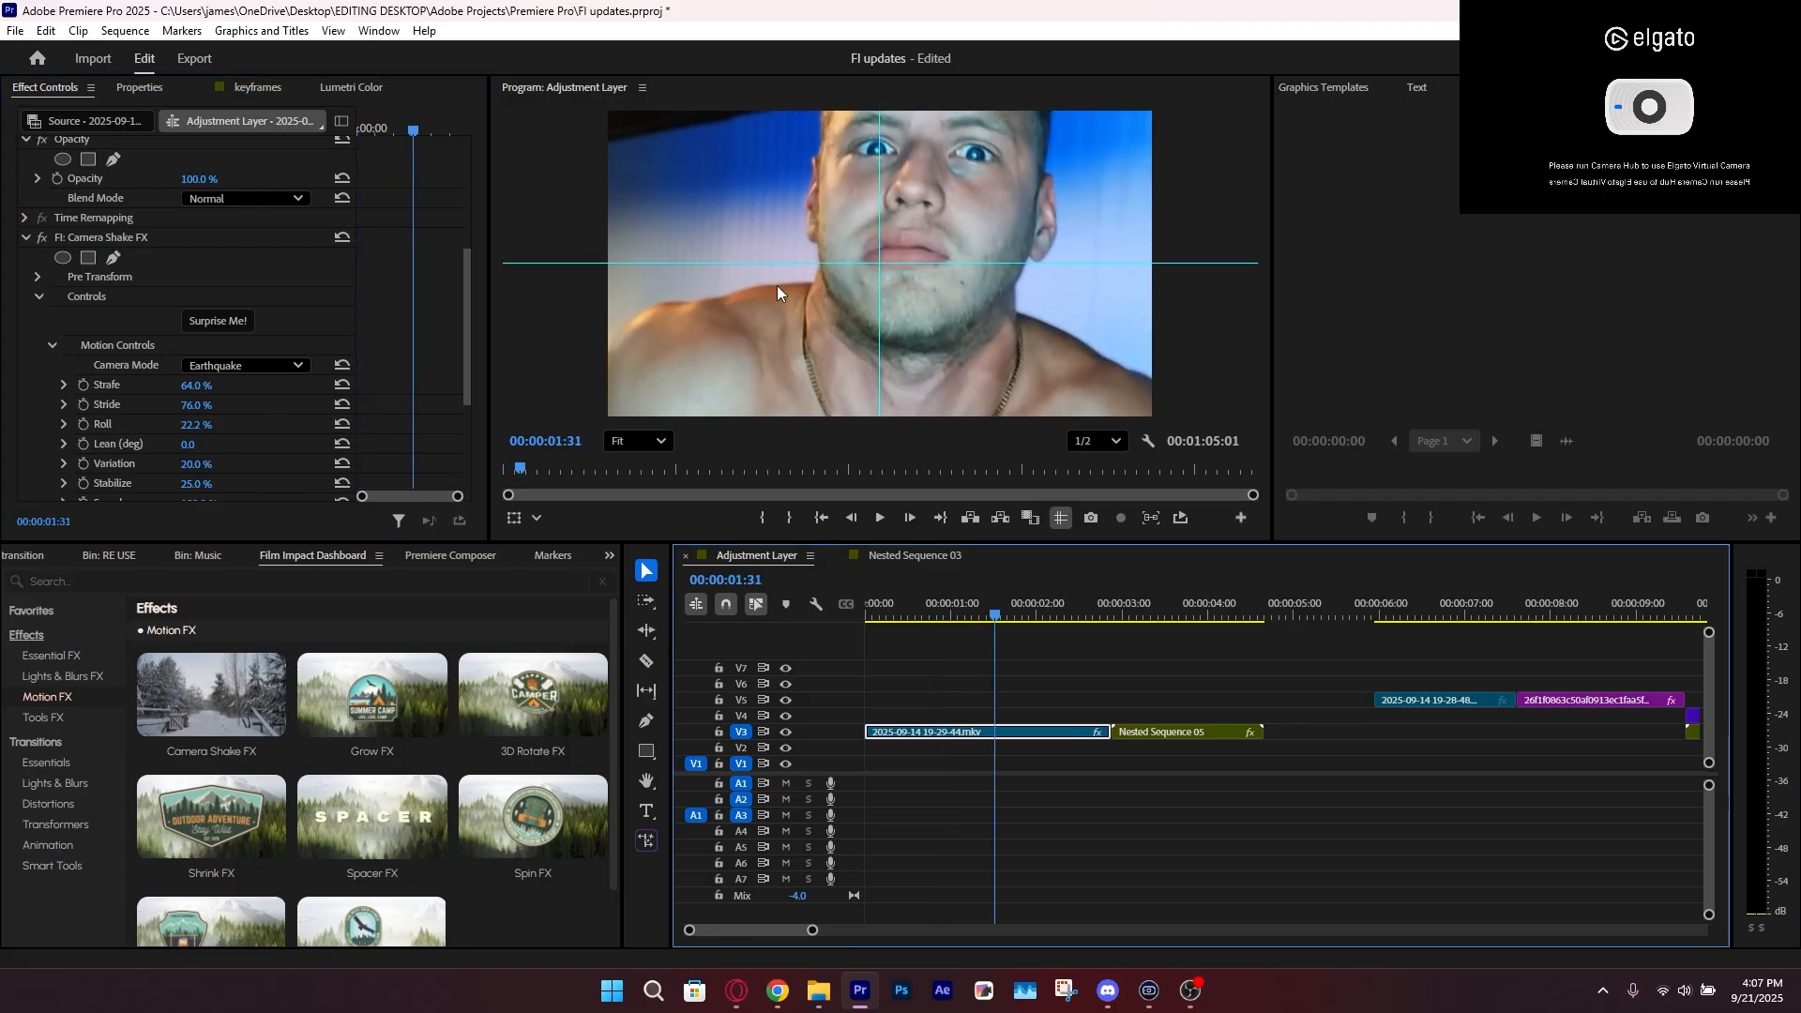
Turn off Auto Scale in Camera Shake FX and preview the first V3 clip from the start
scroll(321, 437, down, 4)
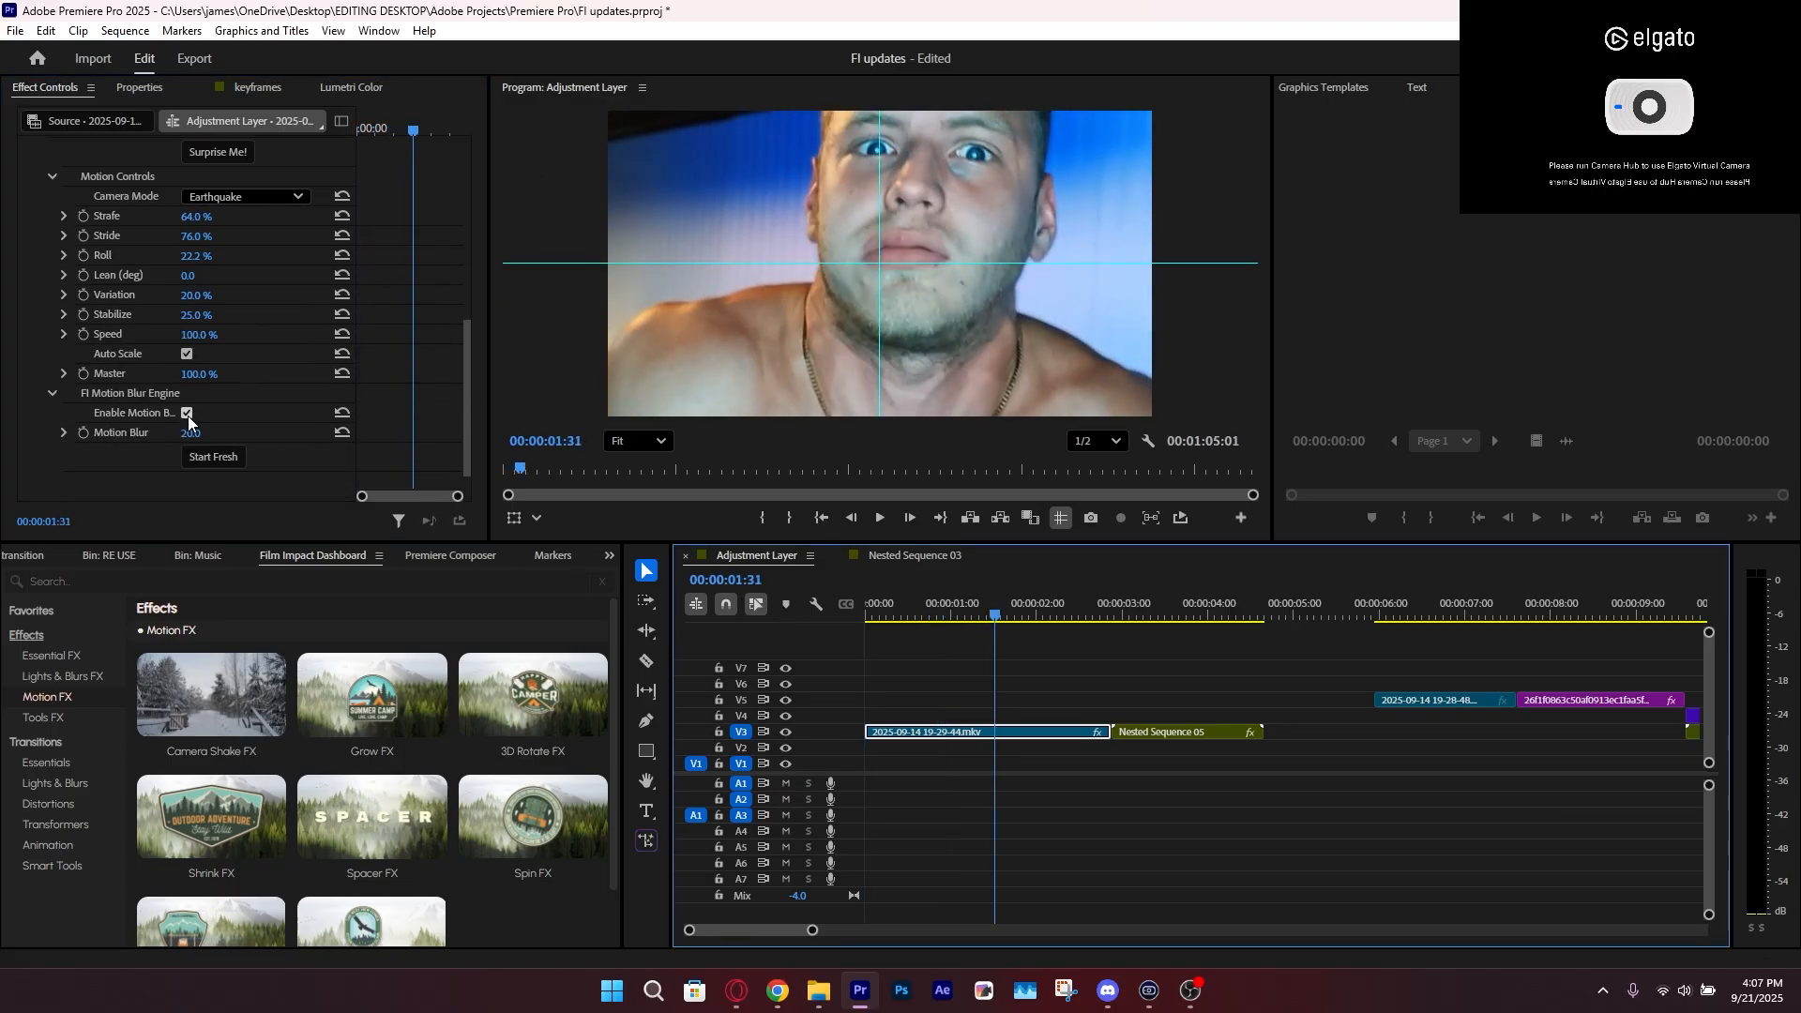
click(187, 355)
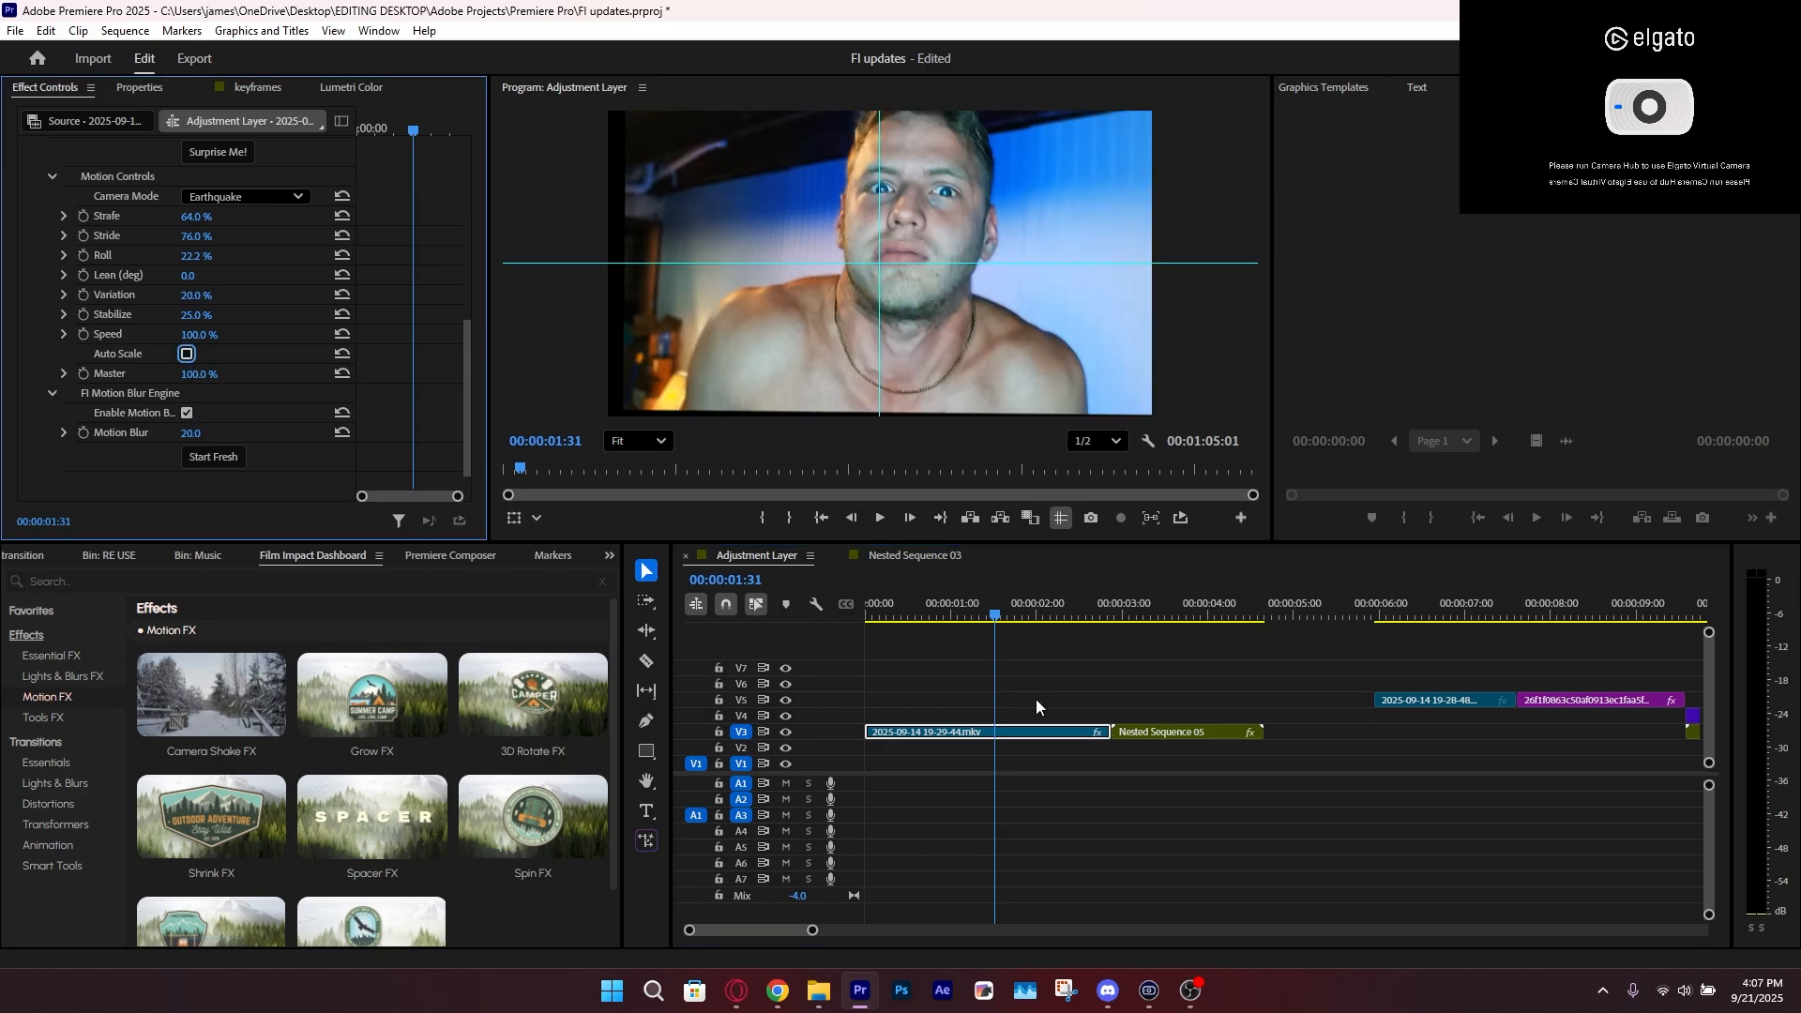
click(871, 605)
key(space)
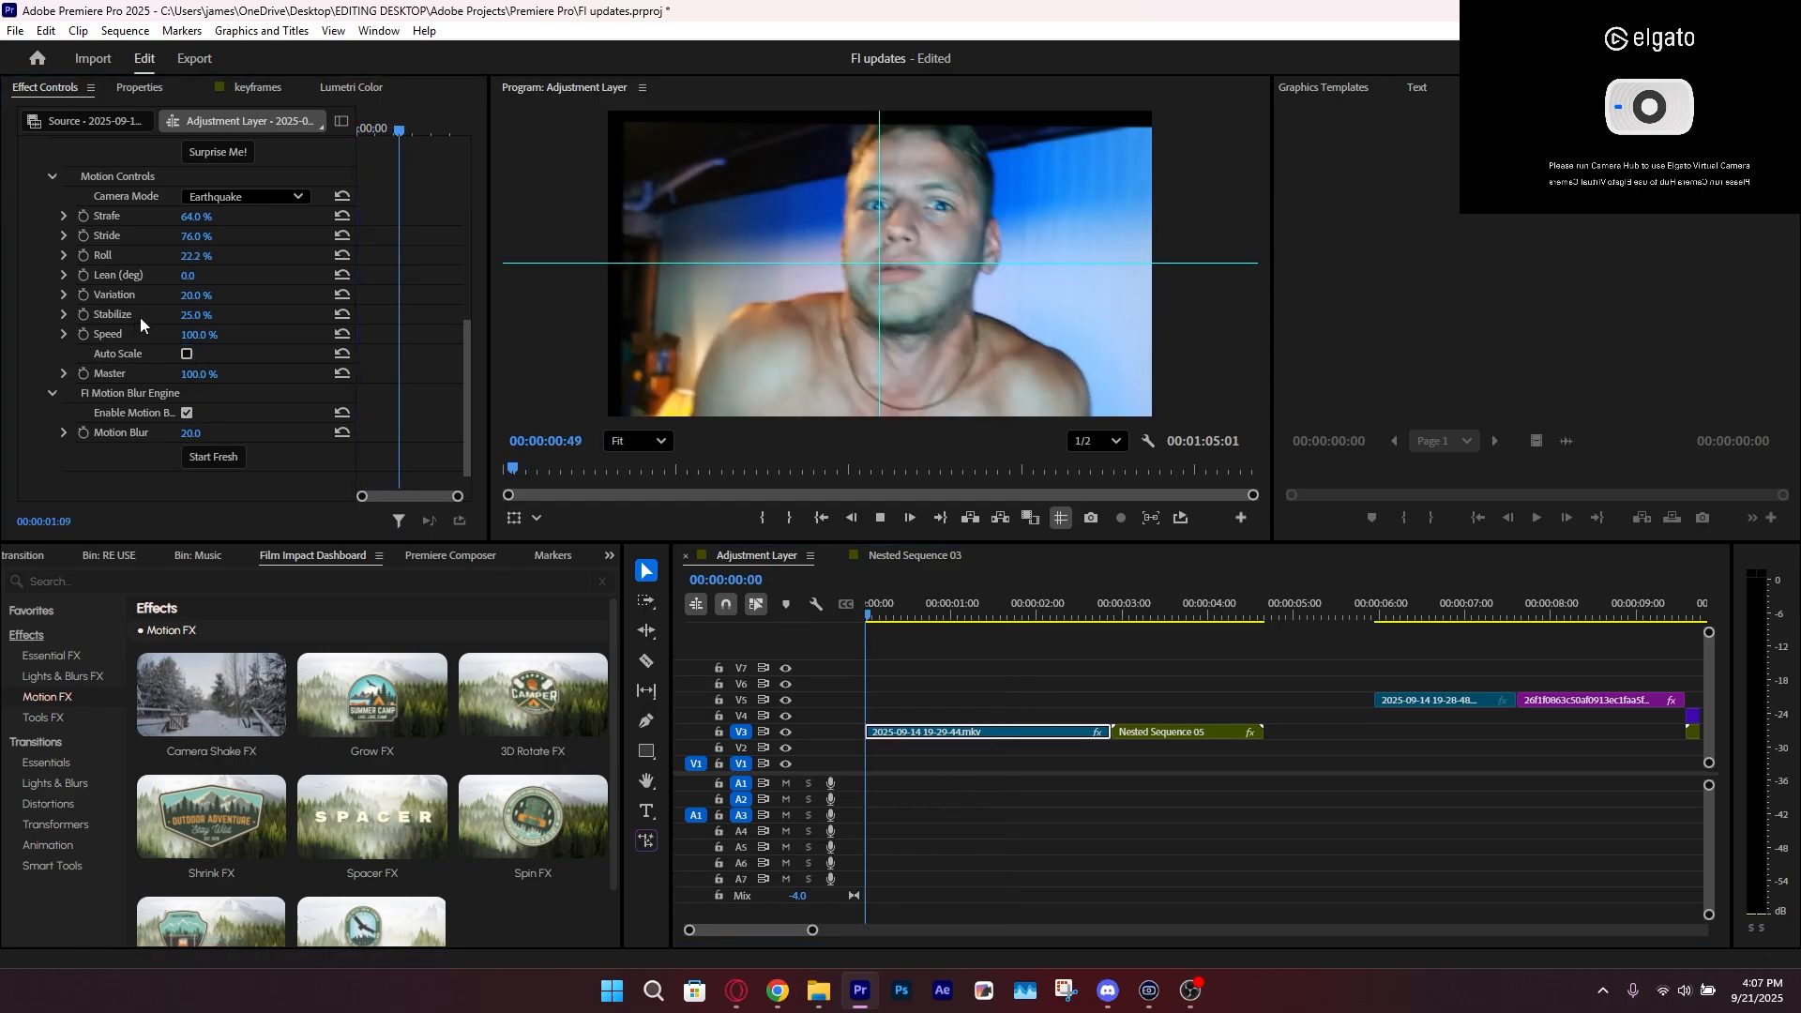
key(space)
Try a different Strafe value in Camera Shake FX, undo it, and set Speed to 200%
scroll(141, 318, up, 4)
drag(200, 292, 230, 311)
key(ctrl+z)
key(ctrl+z)
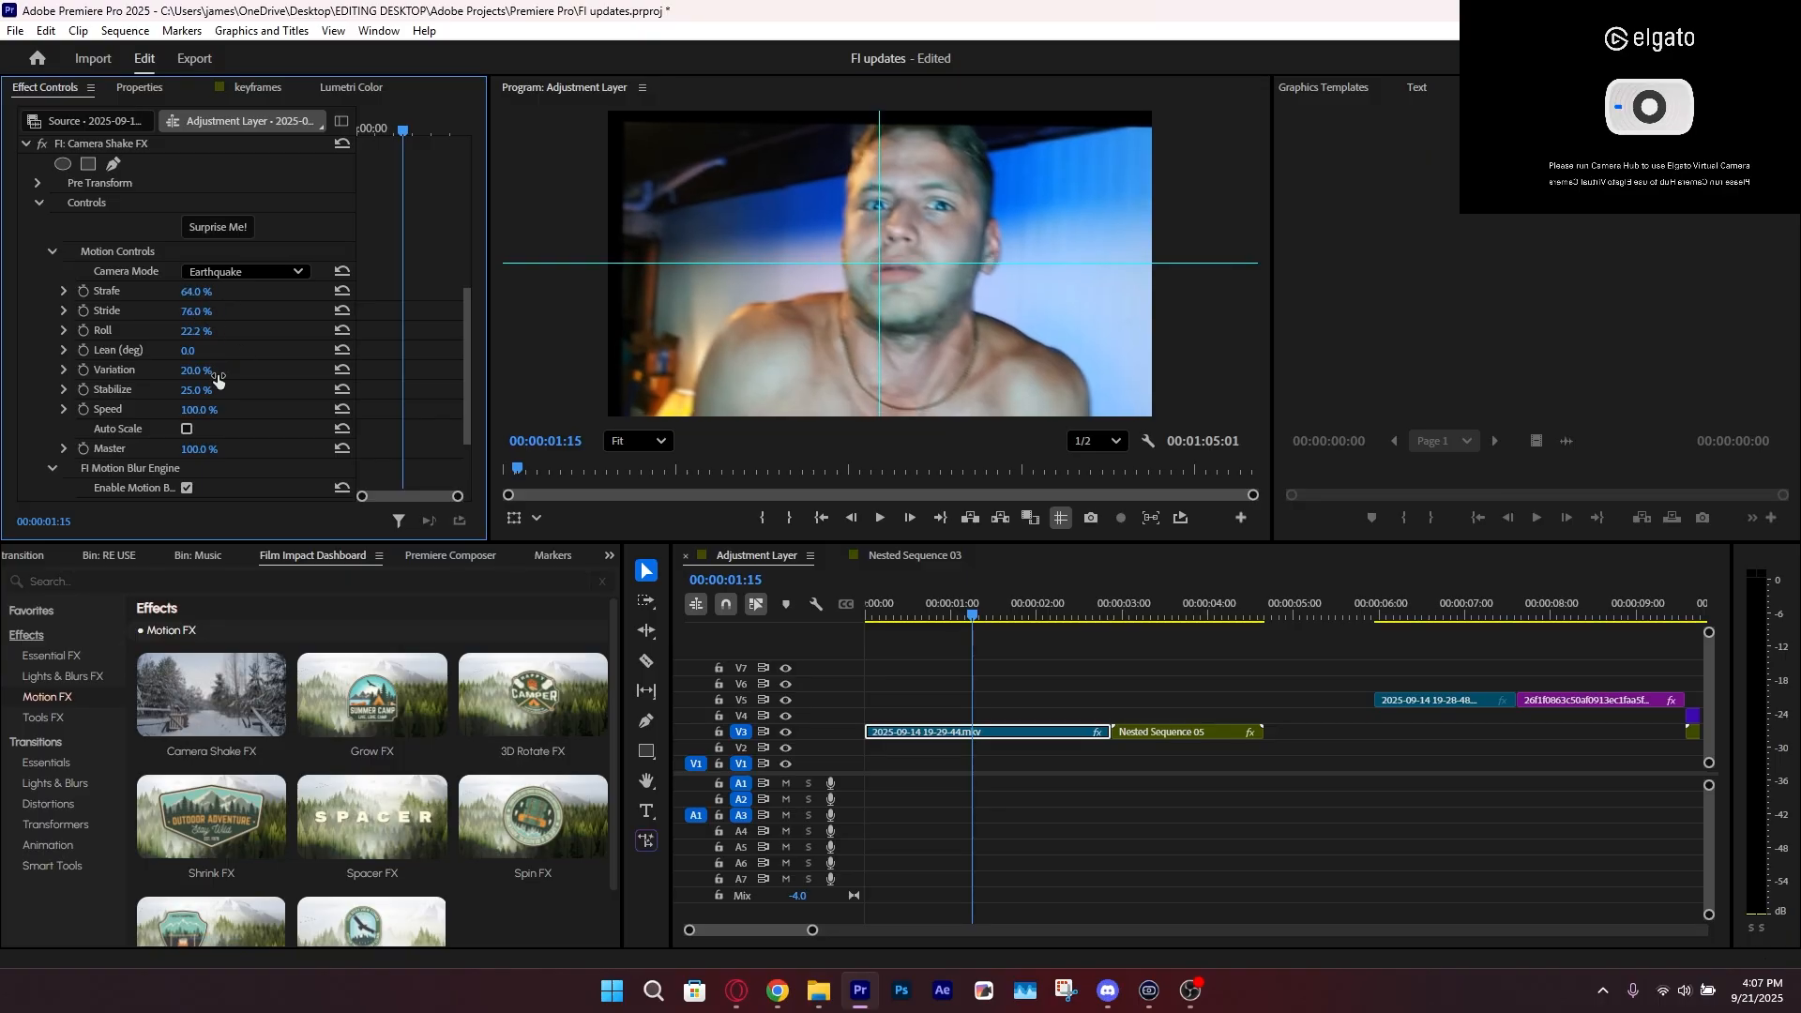
key(ctrl+z)
drag(200, 410, 233, 406)
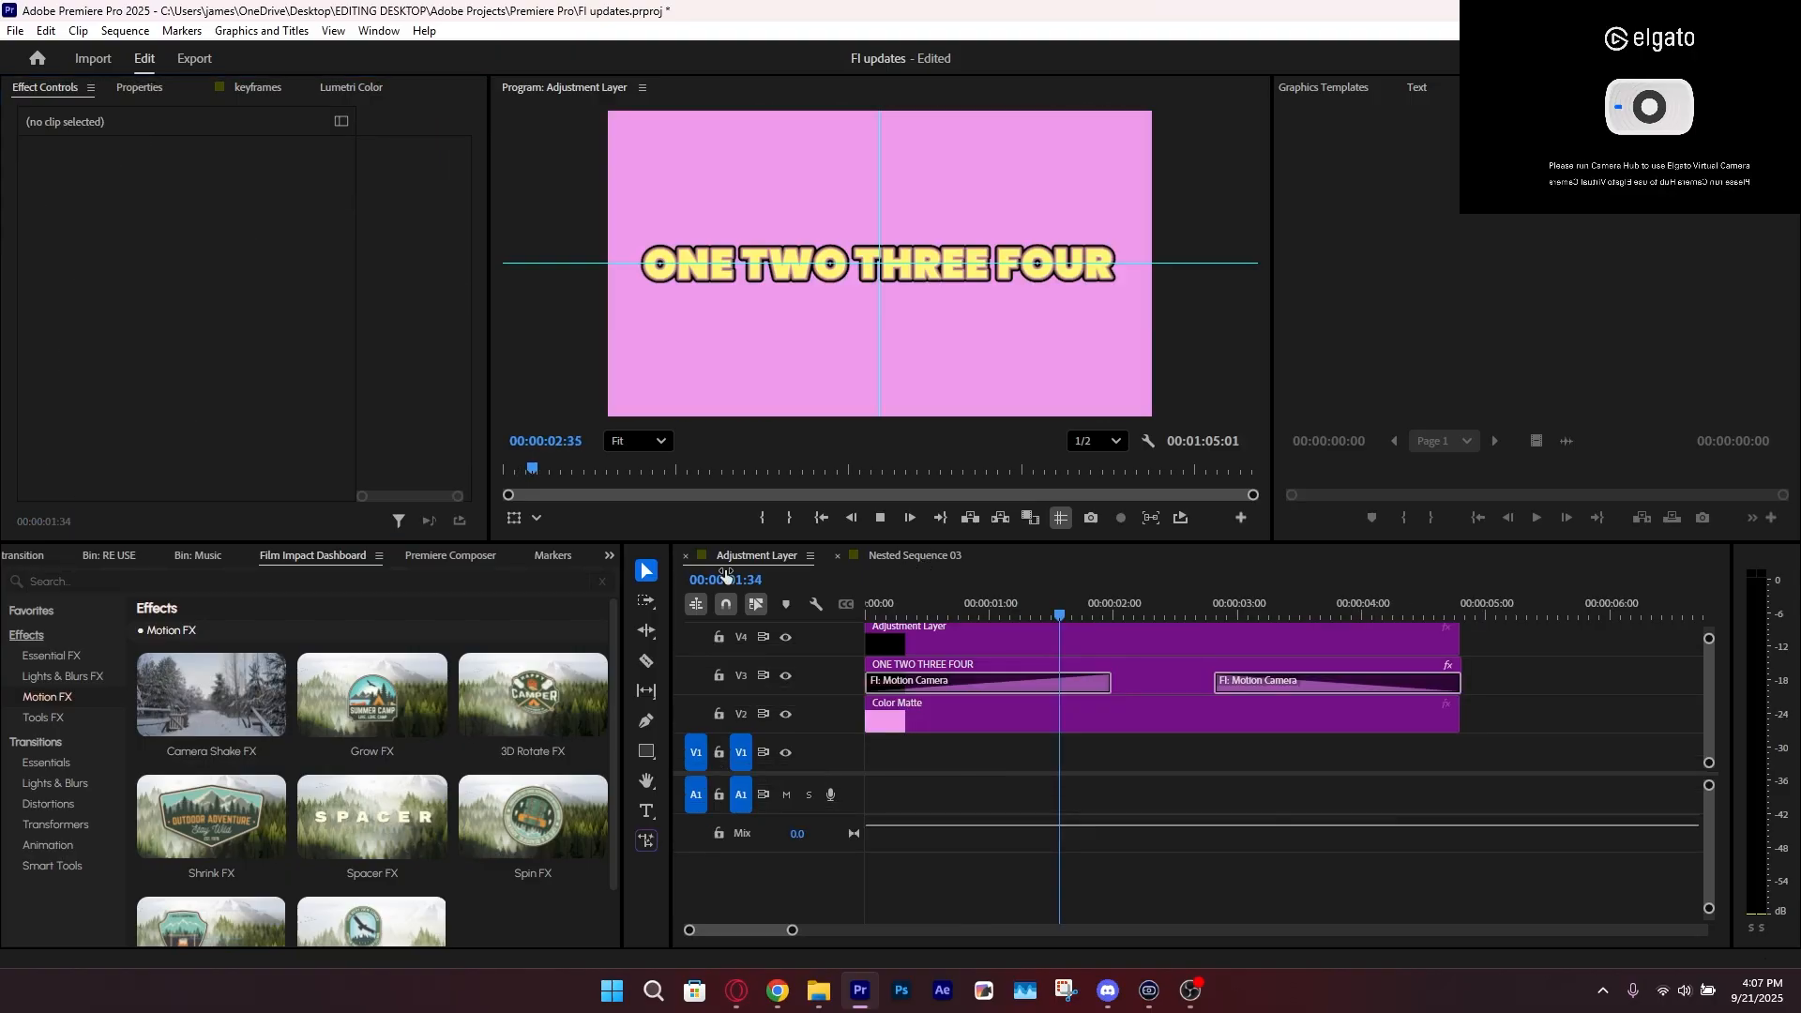
Close the Nested Sequence 03 timeline and save the project
click(768, 559)
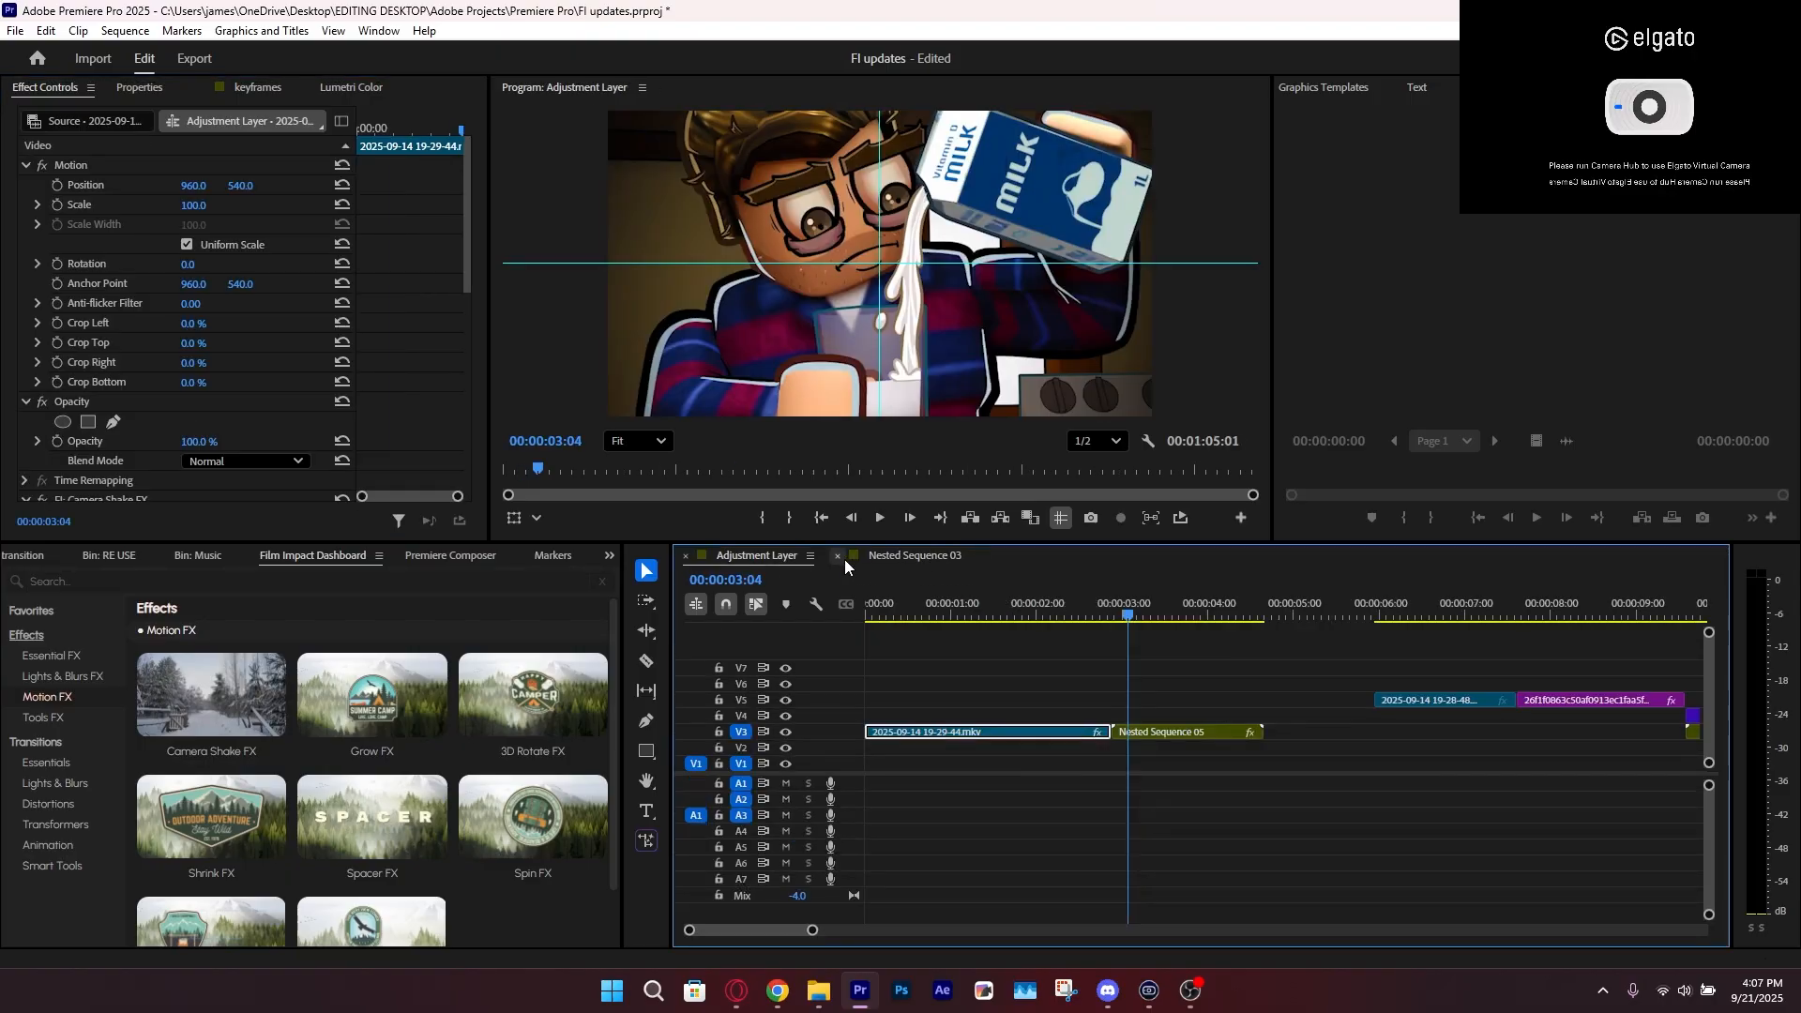
click(839, 556)
click(928, 637)
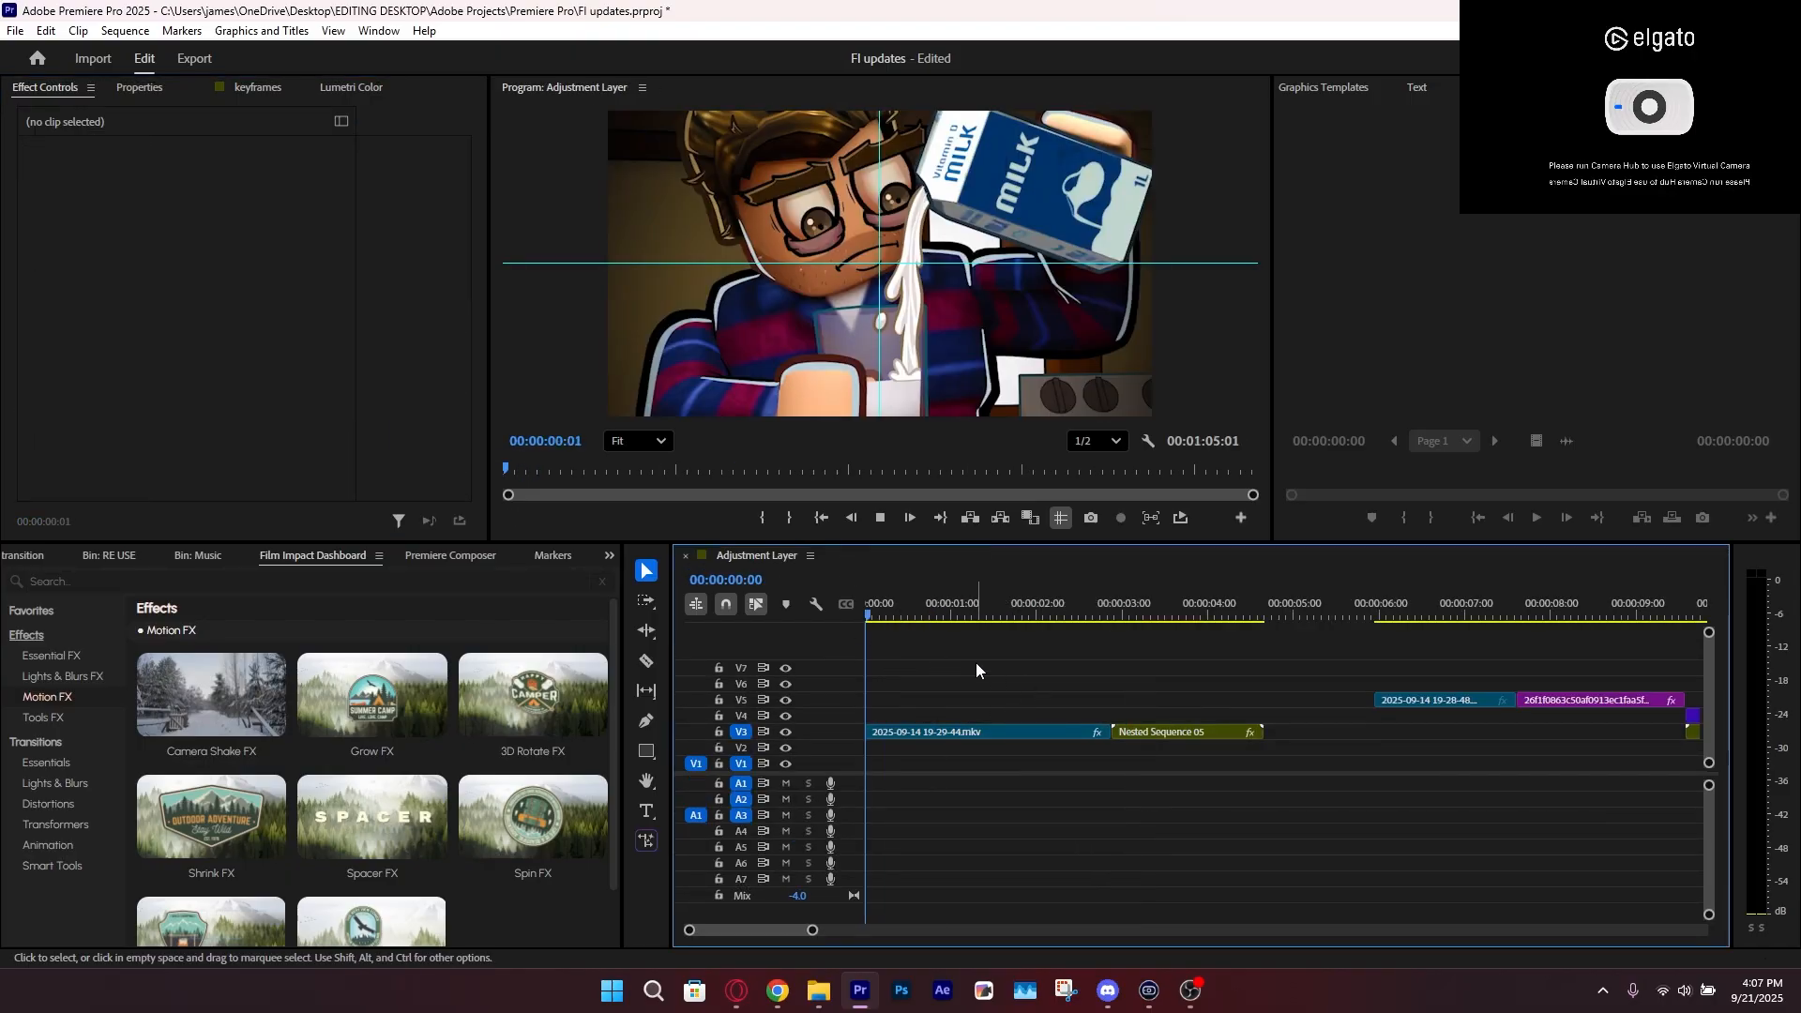
key(ctrl+s)
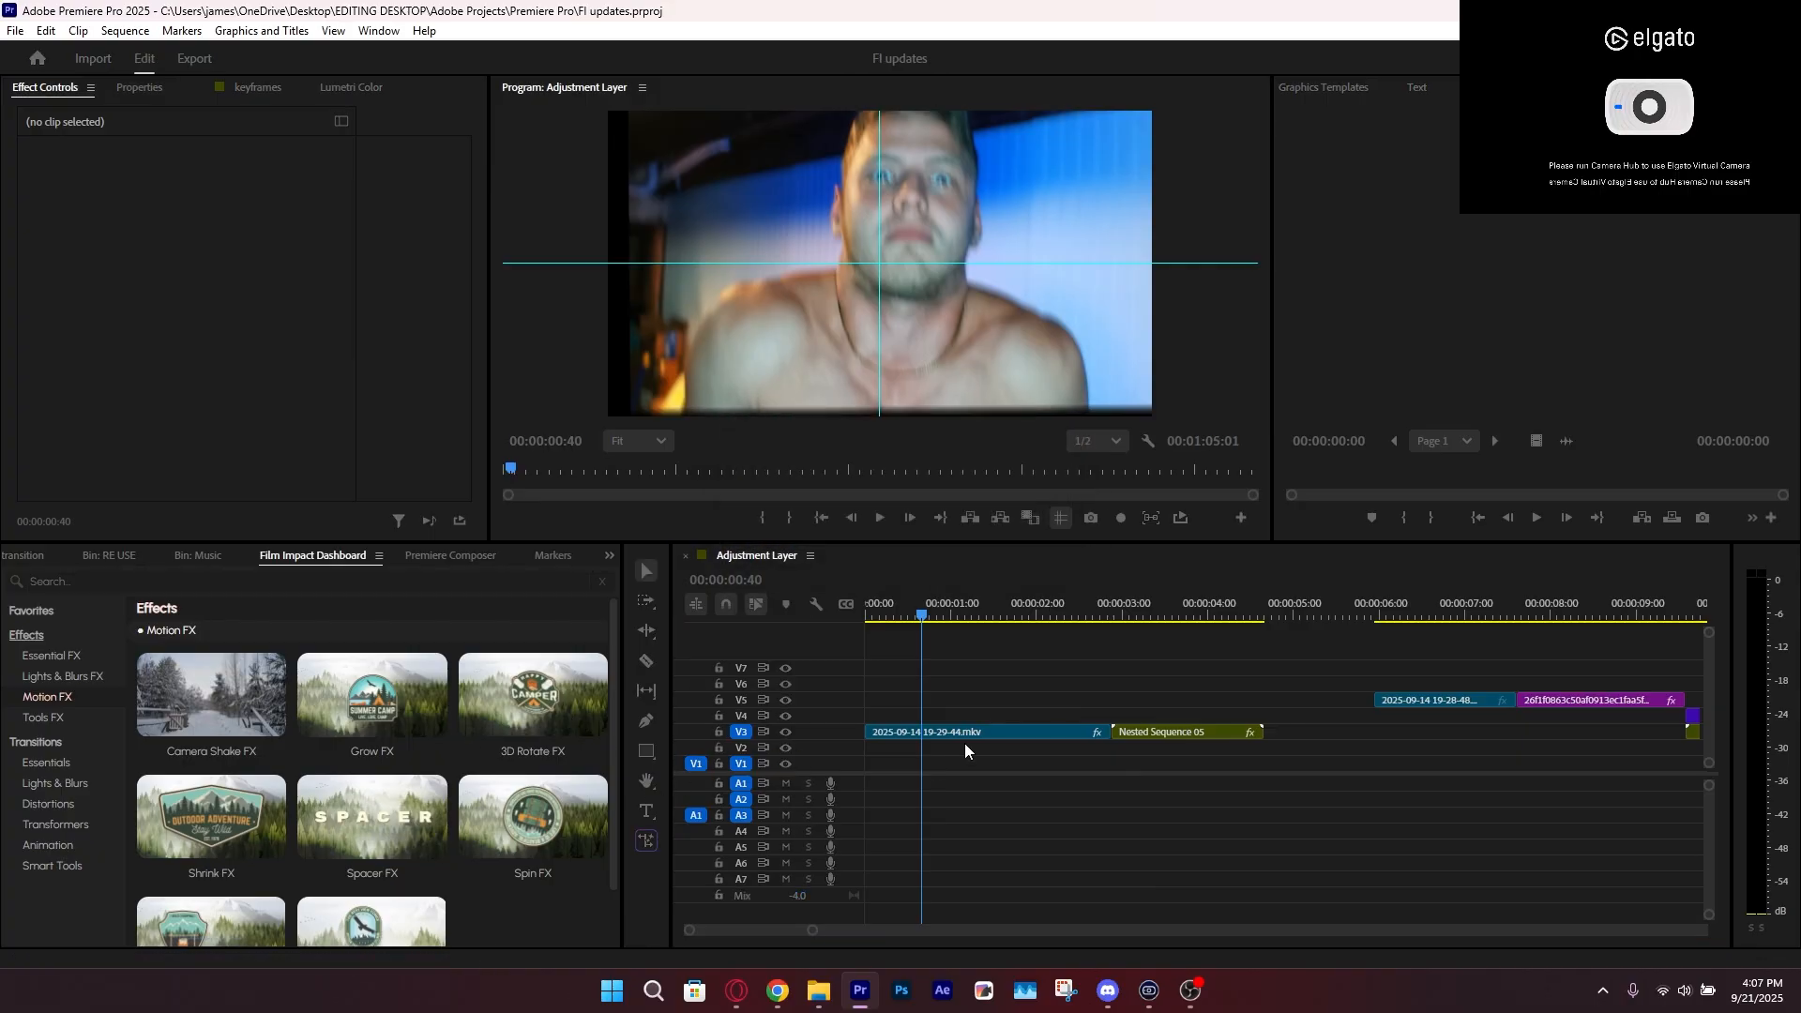
Delete Camera Shake FX from the first V3 clip and apply 3D Rotate FX in its place
click(965, 717)
mouse_move(331, 821)
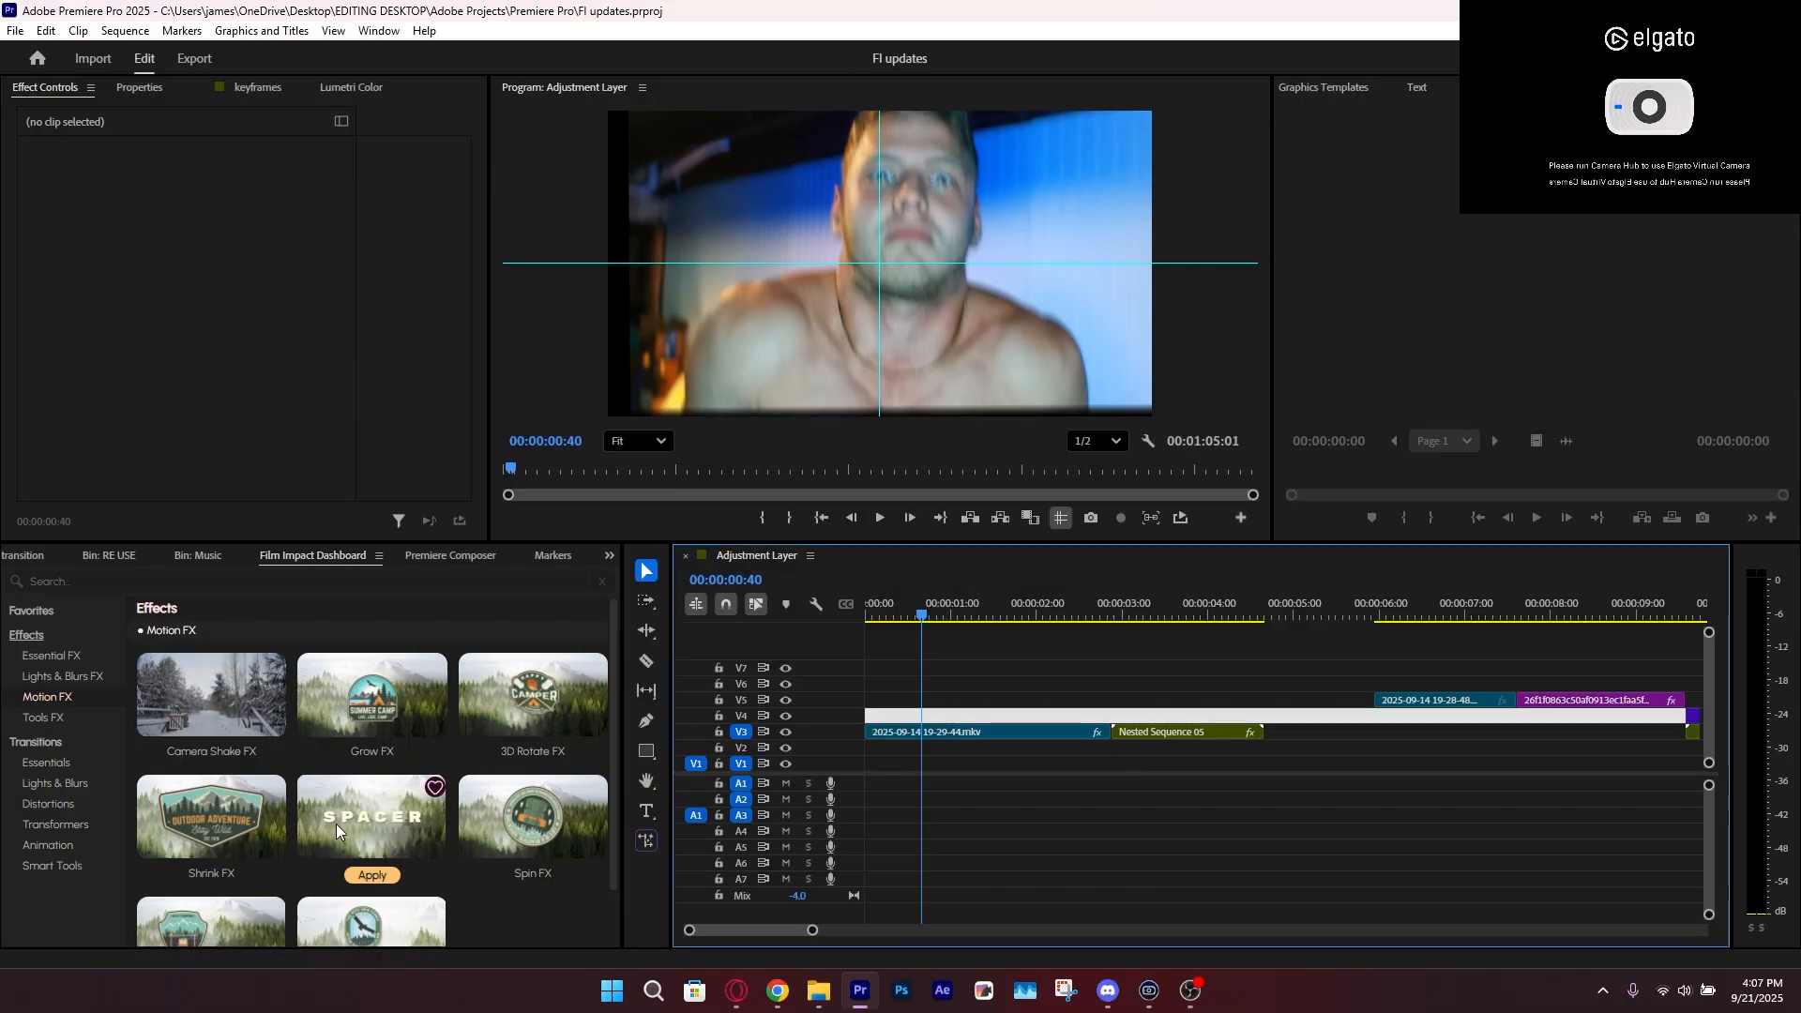
scroll(421, 825, down, 1)
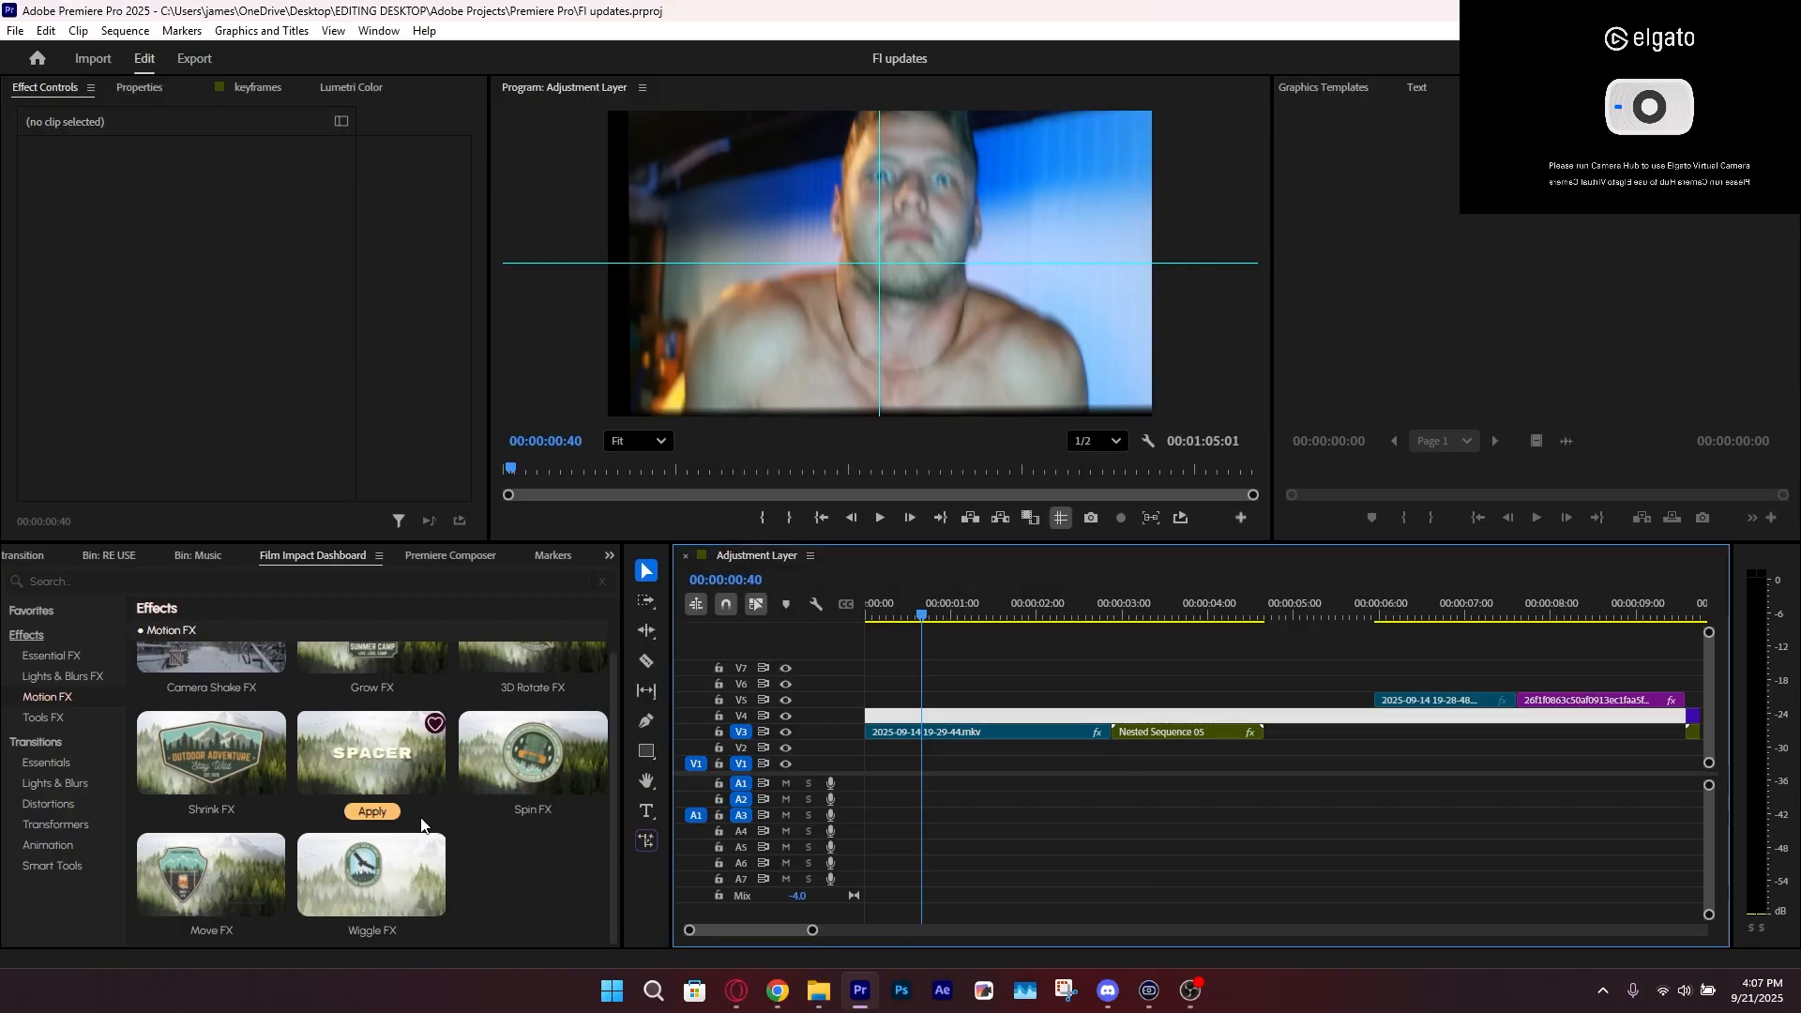
scroll(379, 711, up, 1)
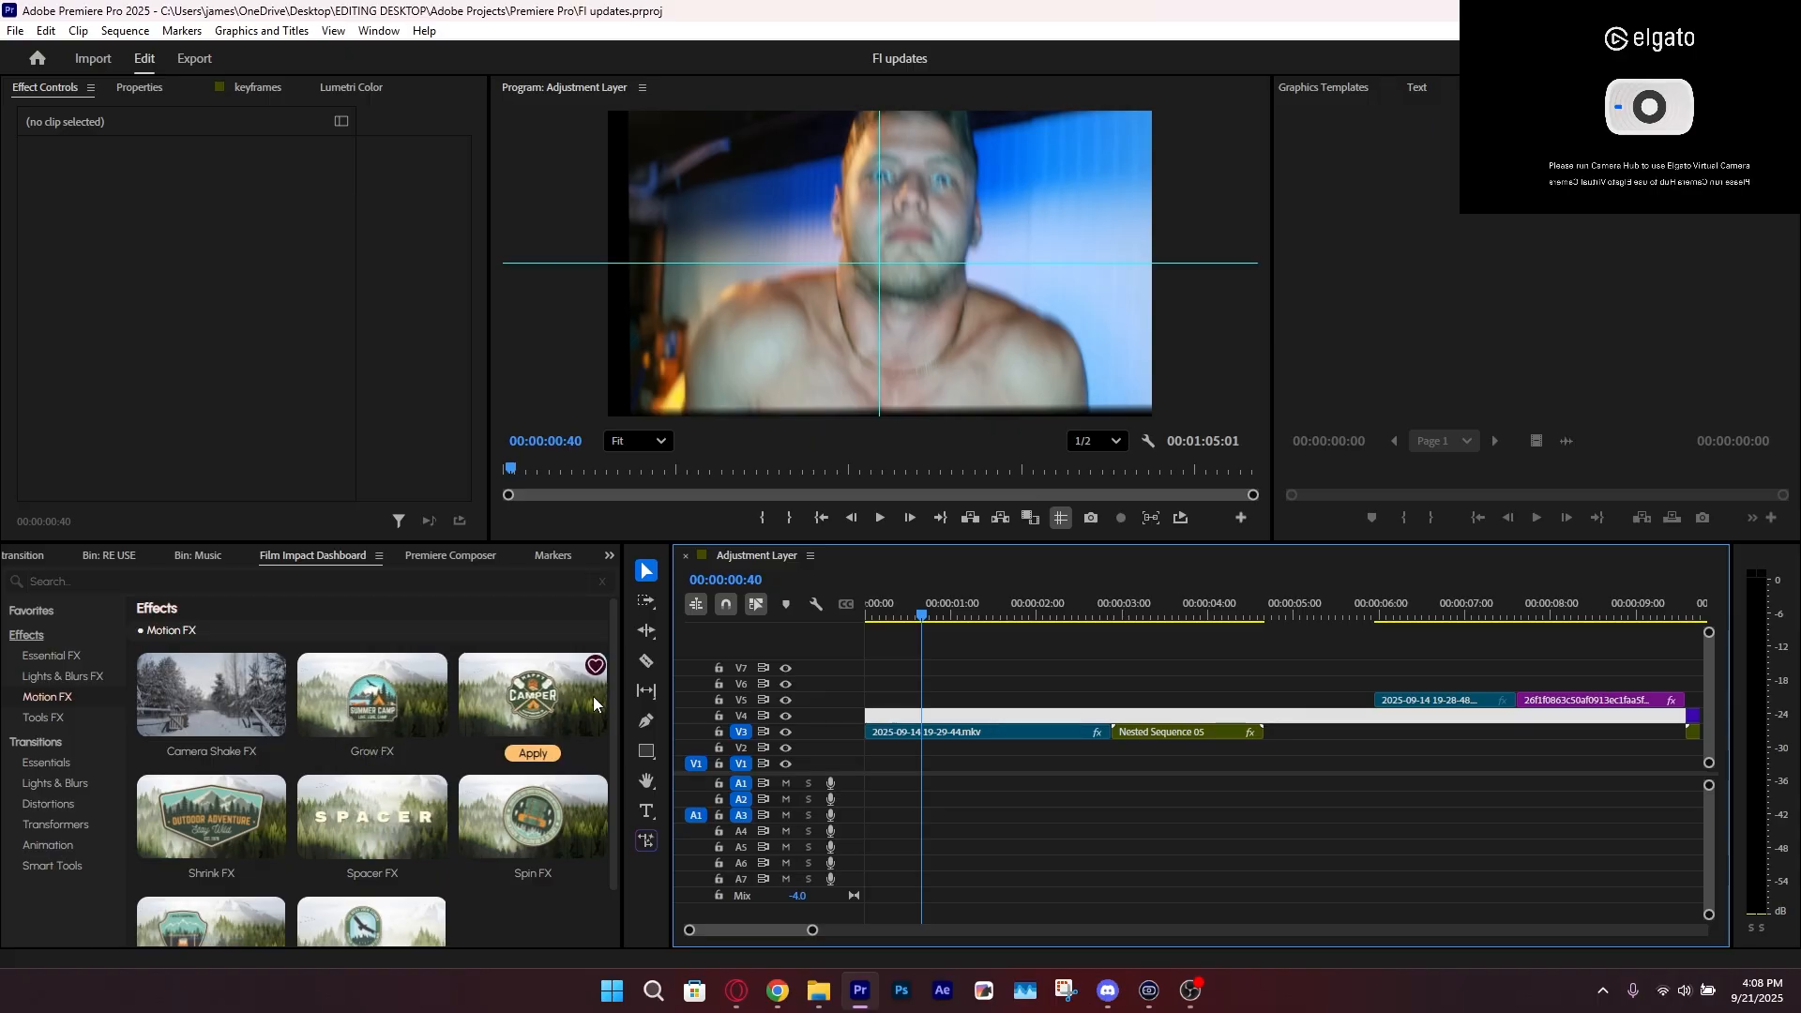
click(970, 731)
click(111, 493)
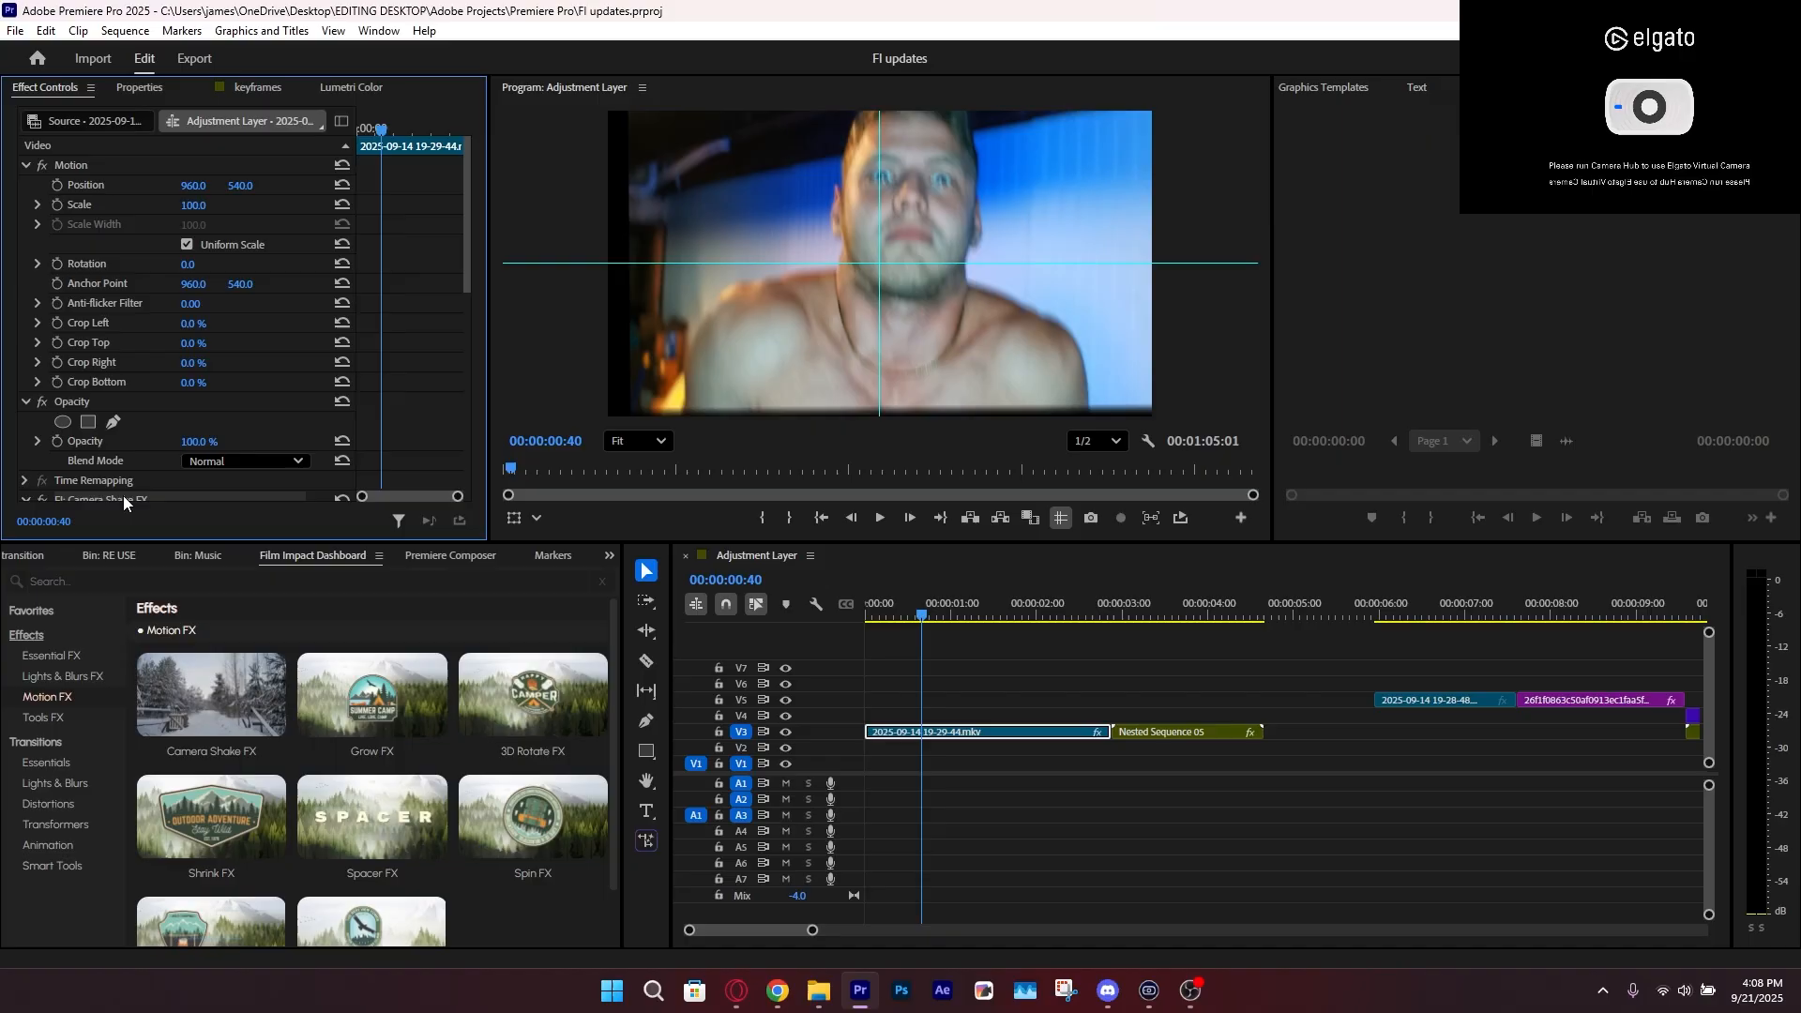
key(Delete)
click(537, 760)
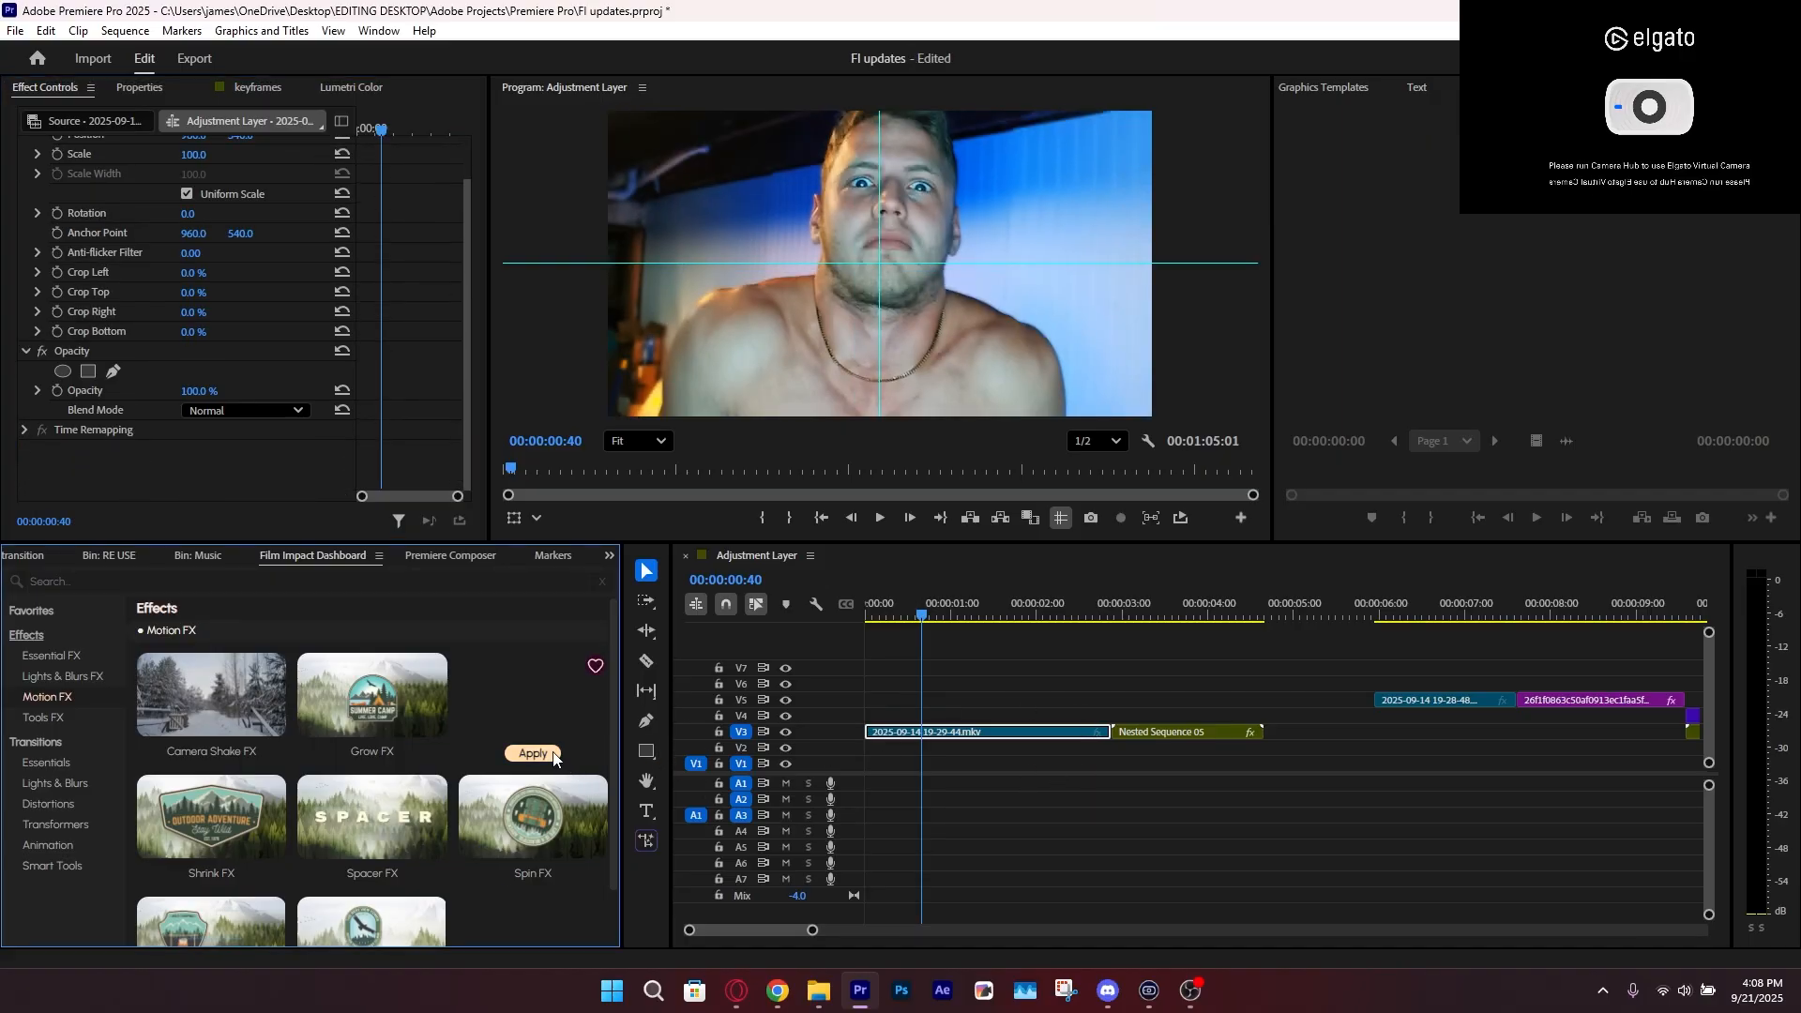
Preview 3D Rotate FX on the first V3 clip from the start of the sequence
click(869, 602)
click(957, 696)
key(space)
click(964, 731)
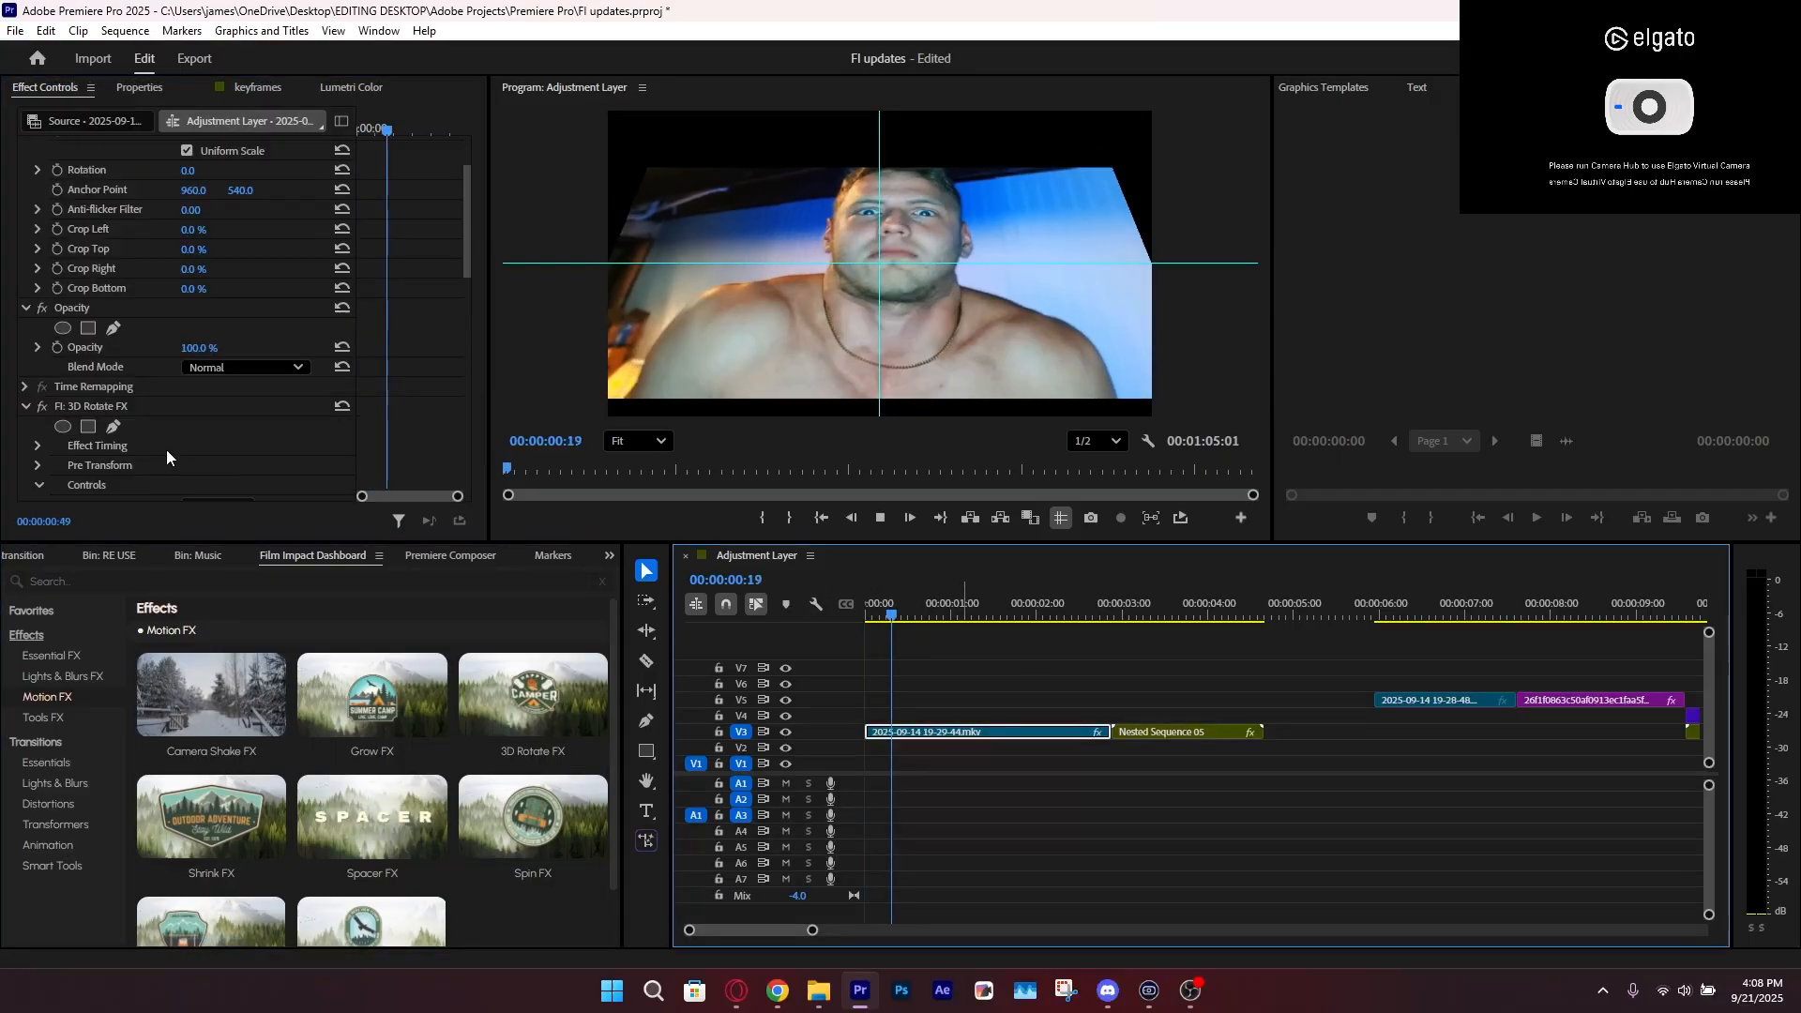
Set Ease In and Ease Out to 100 in the 3D Rotate FX curve settings
scroll(171, 450, down, 10)
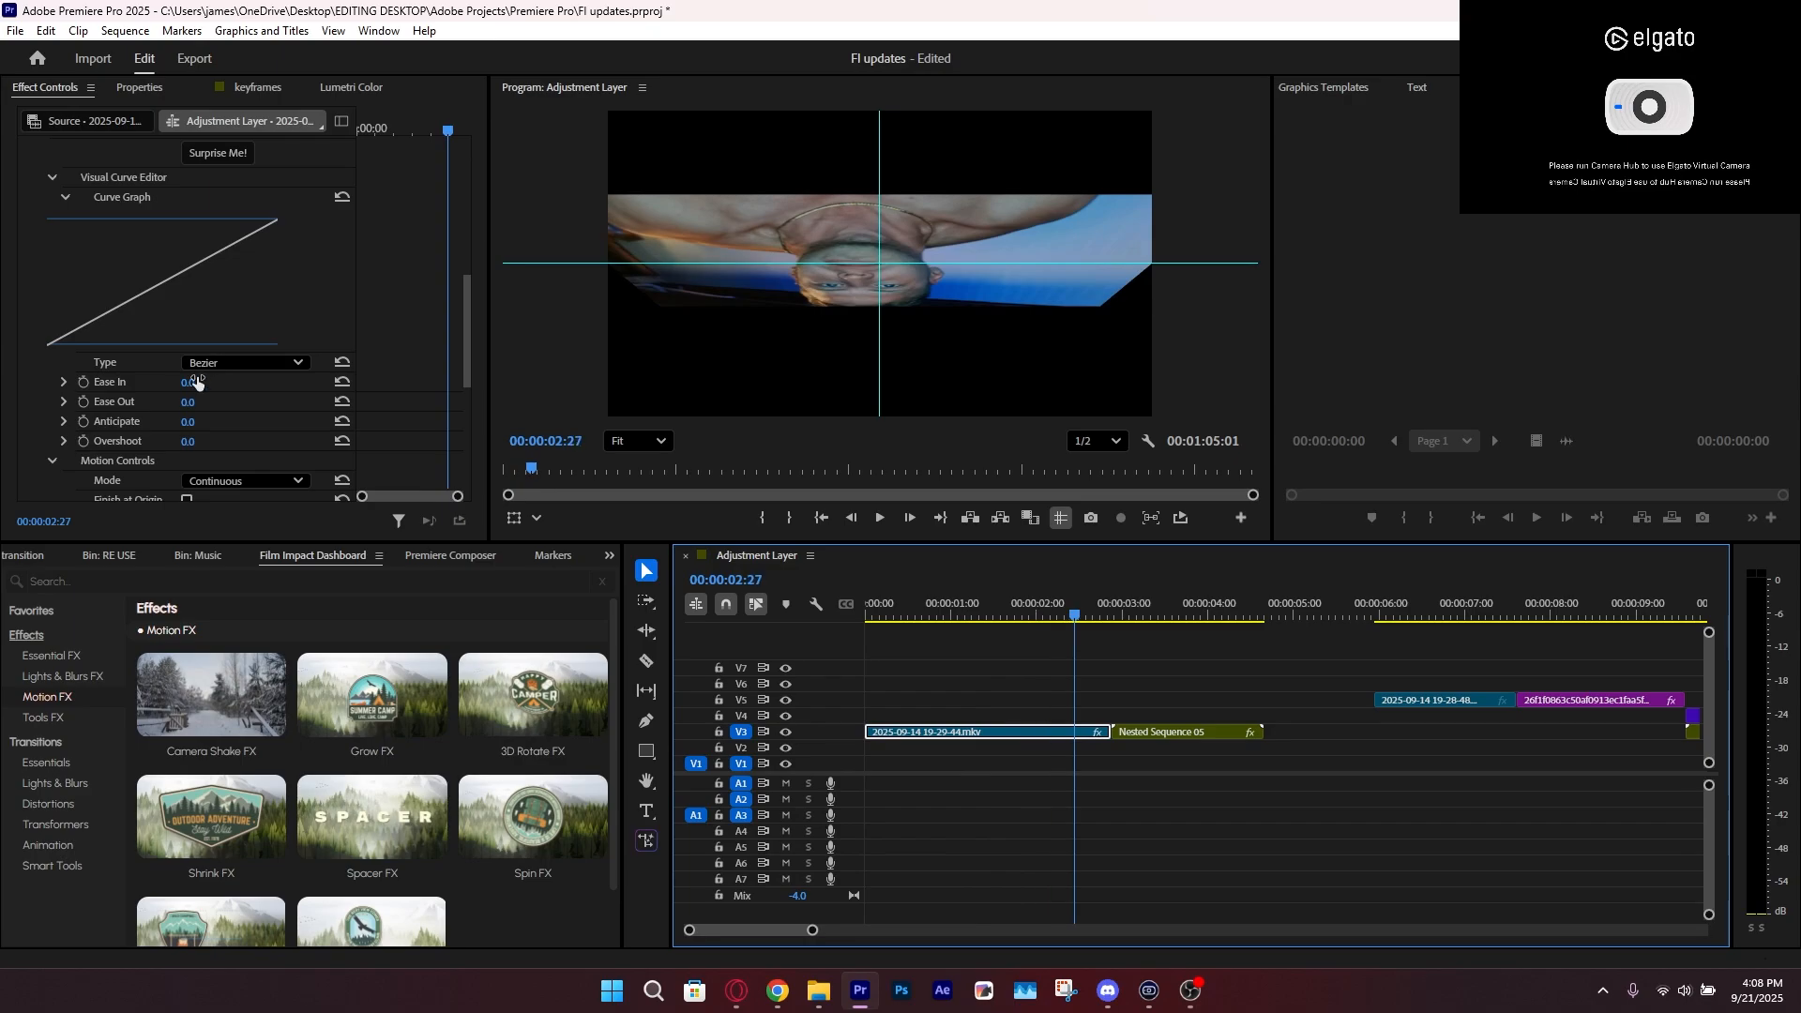
drag(196, 380, 290, 380)
drag(187, 401, 281, 402)
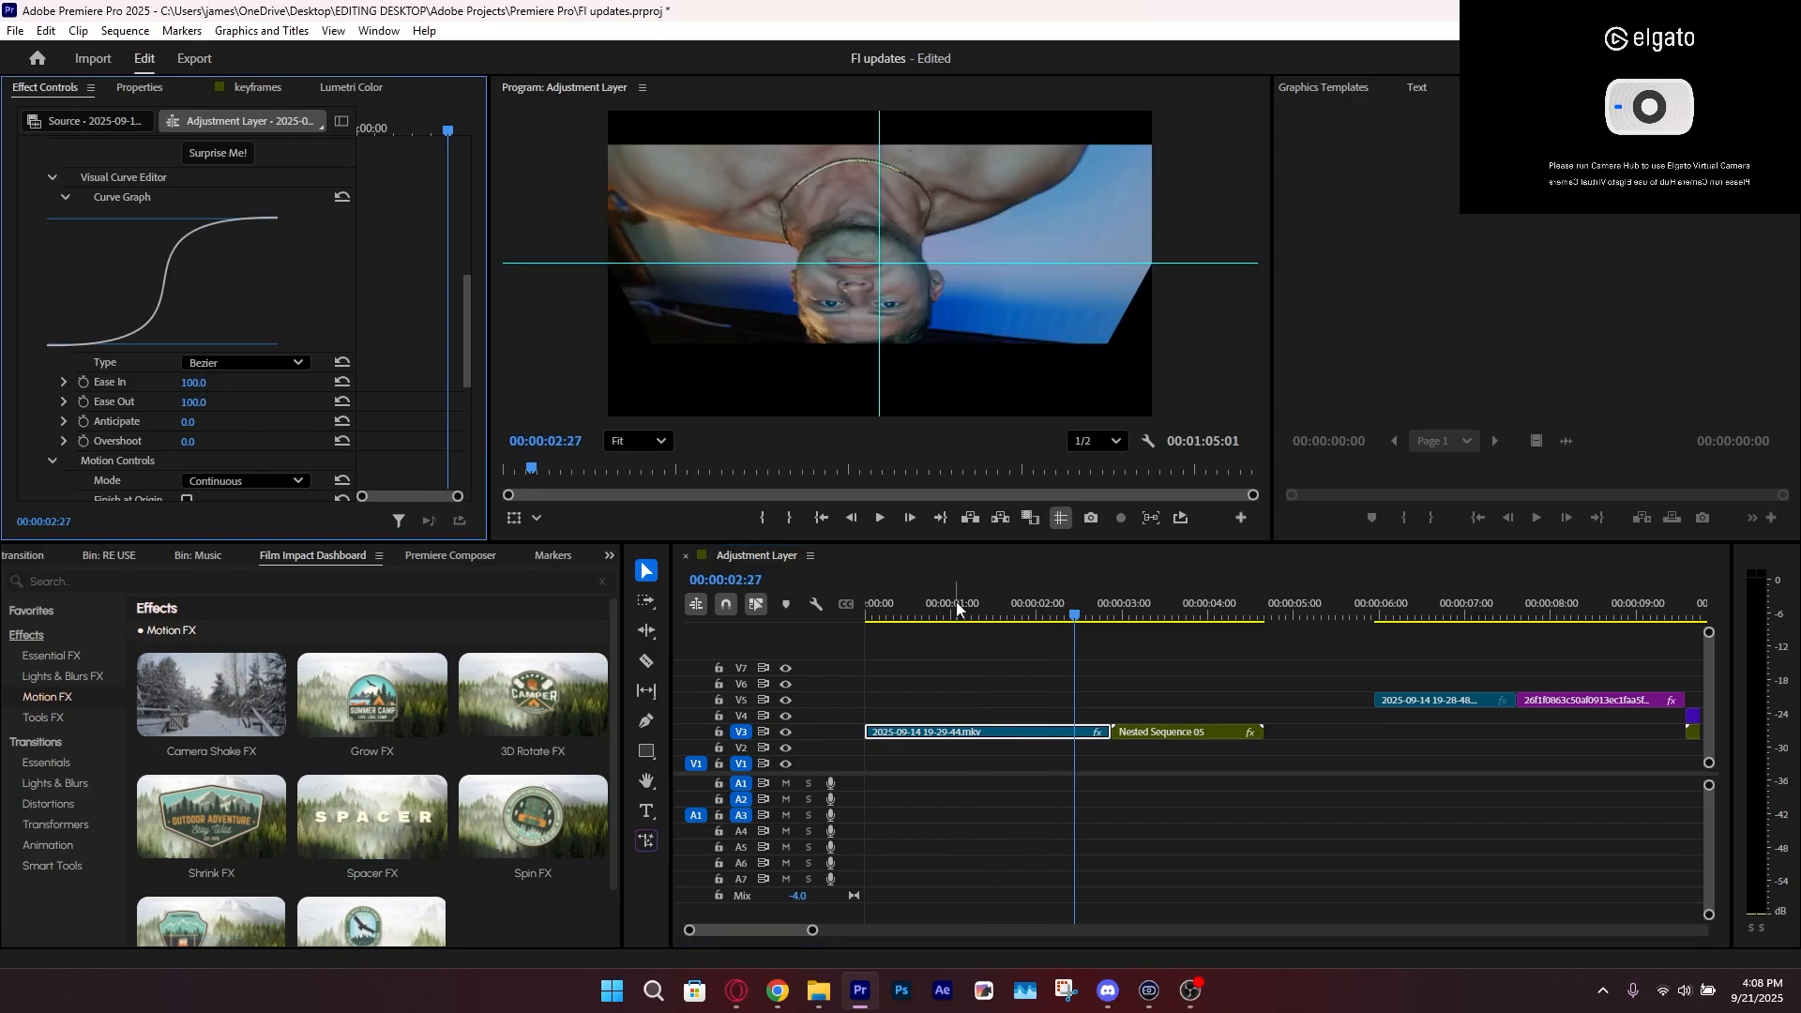
Preview the eased 3D rotation from the start of the sequence and save the project
key(Home)
key(space)
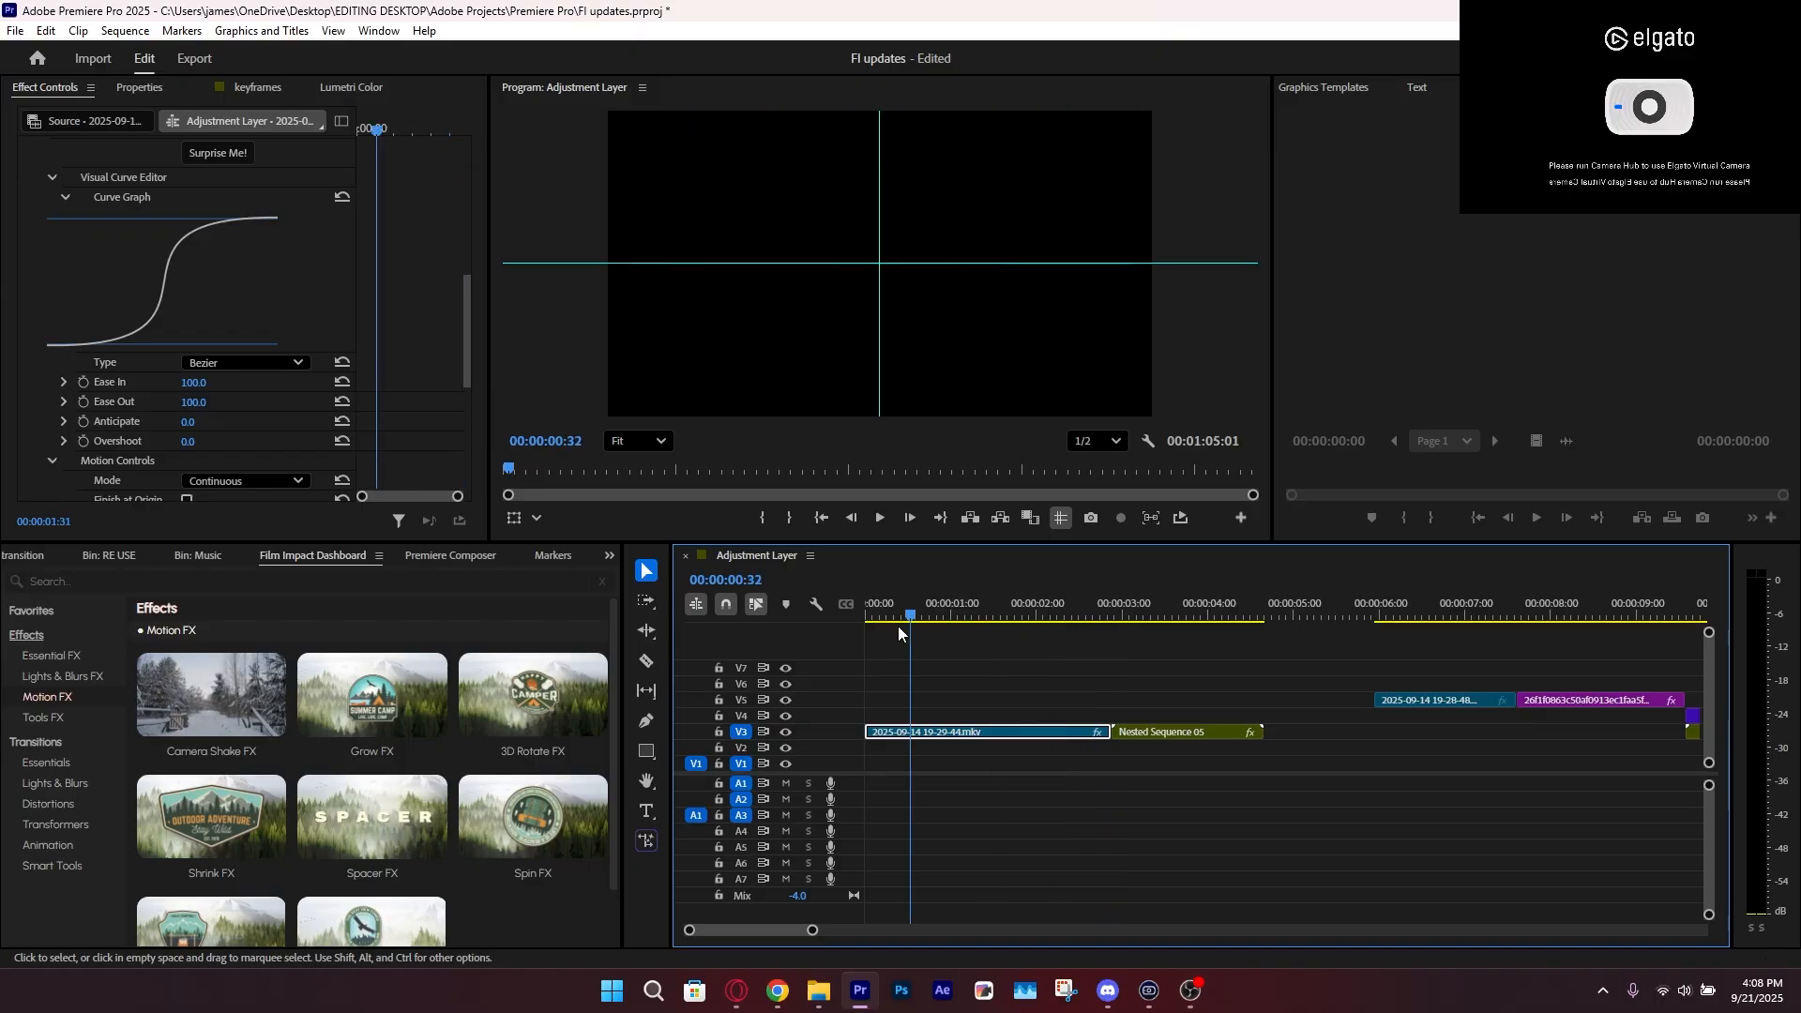
key(ctrl+s)
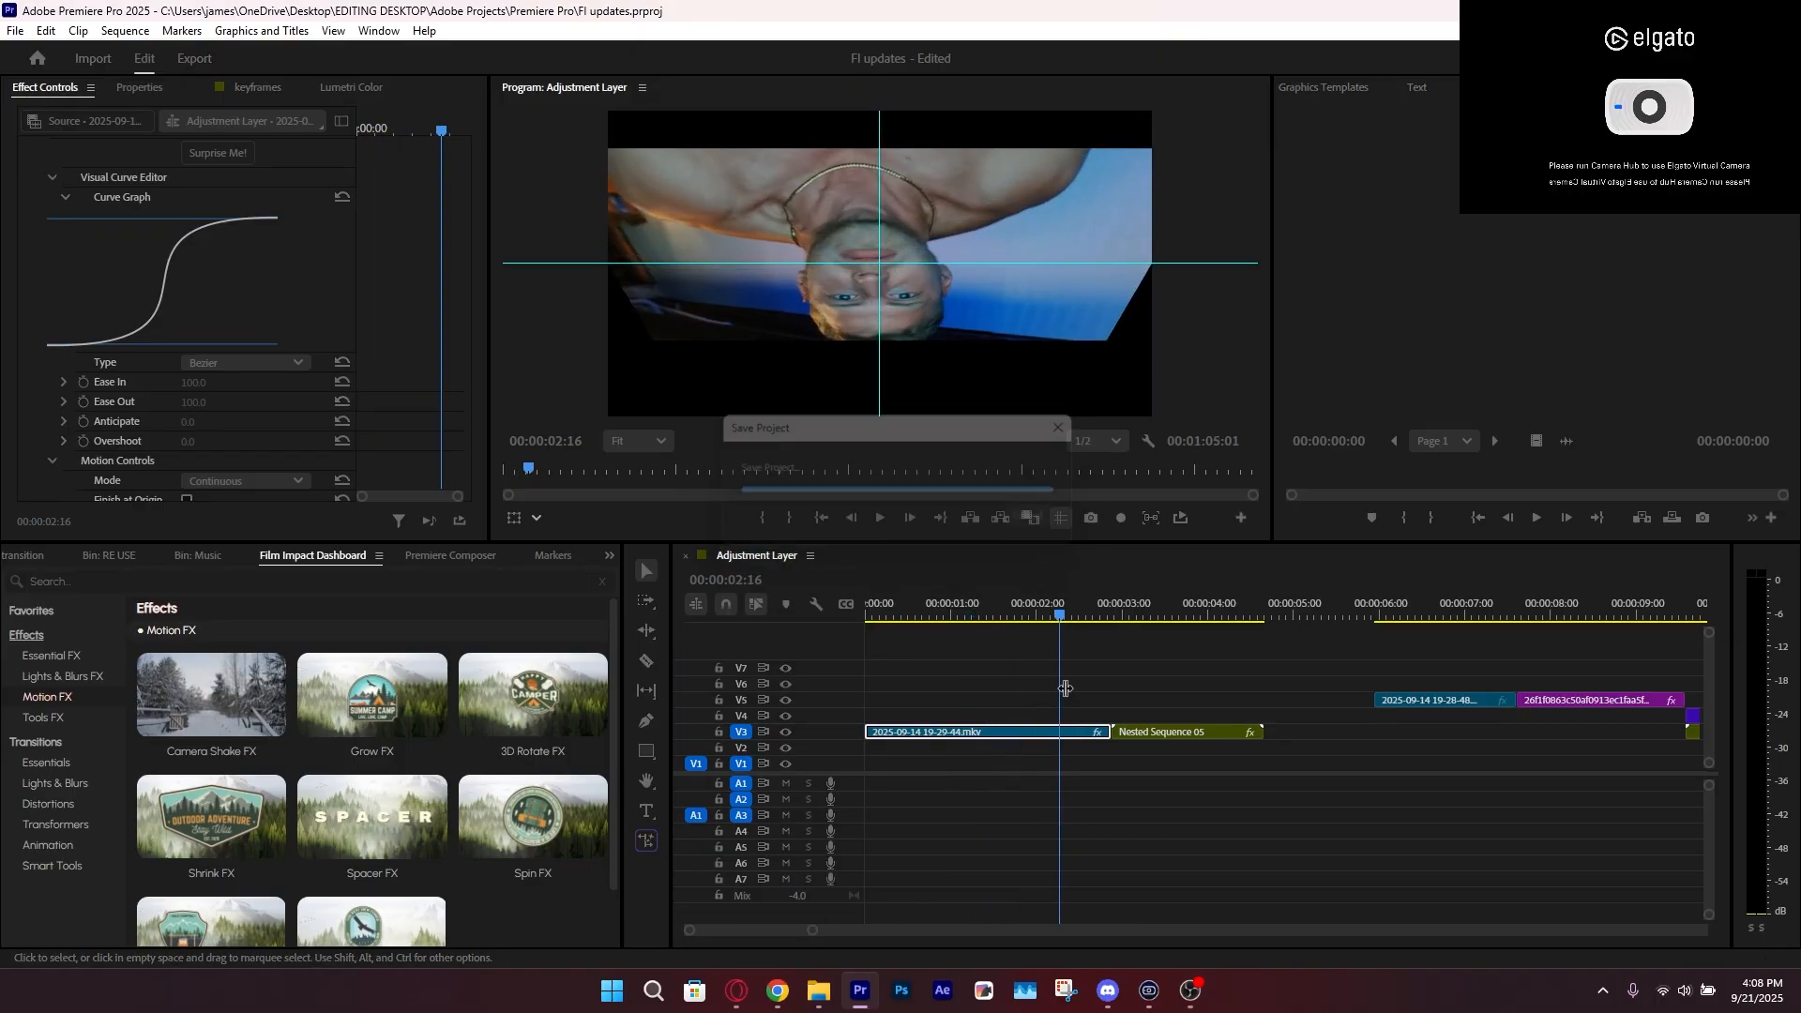
key(space)
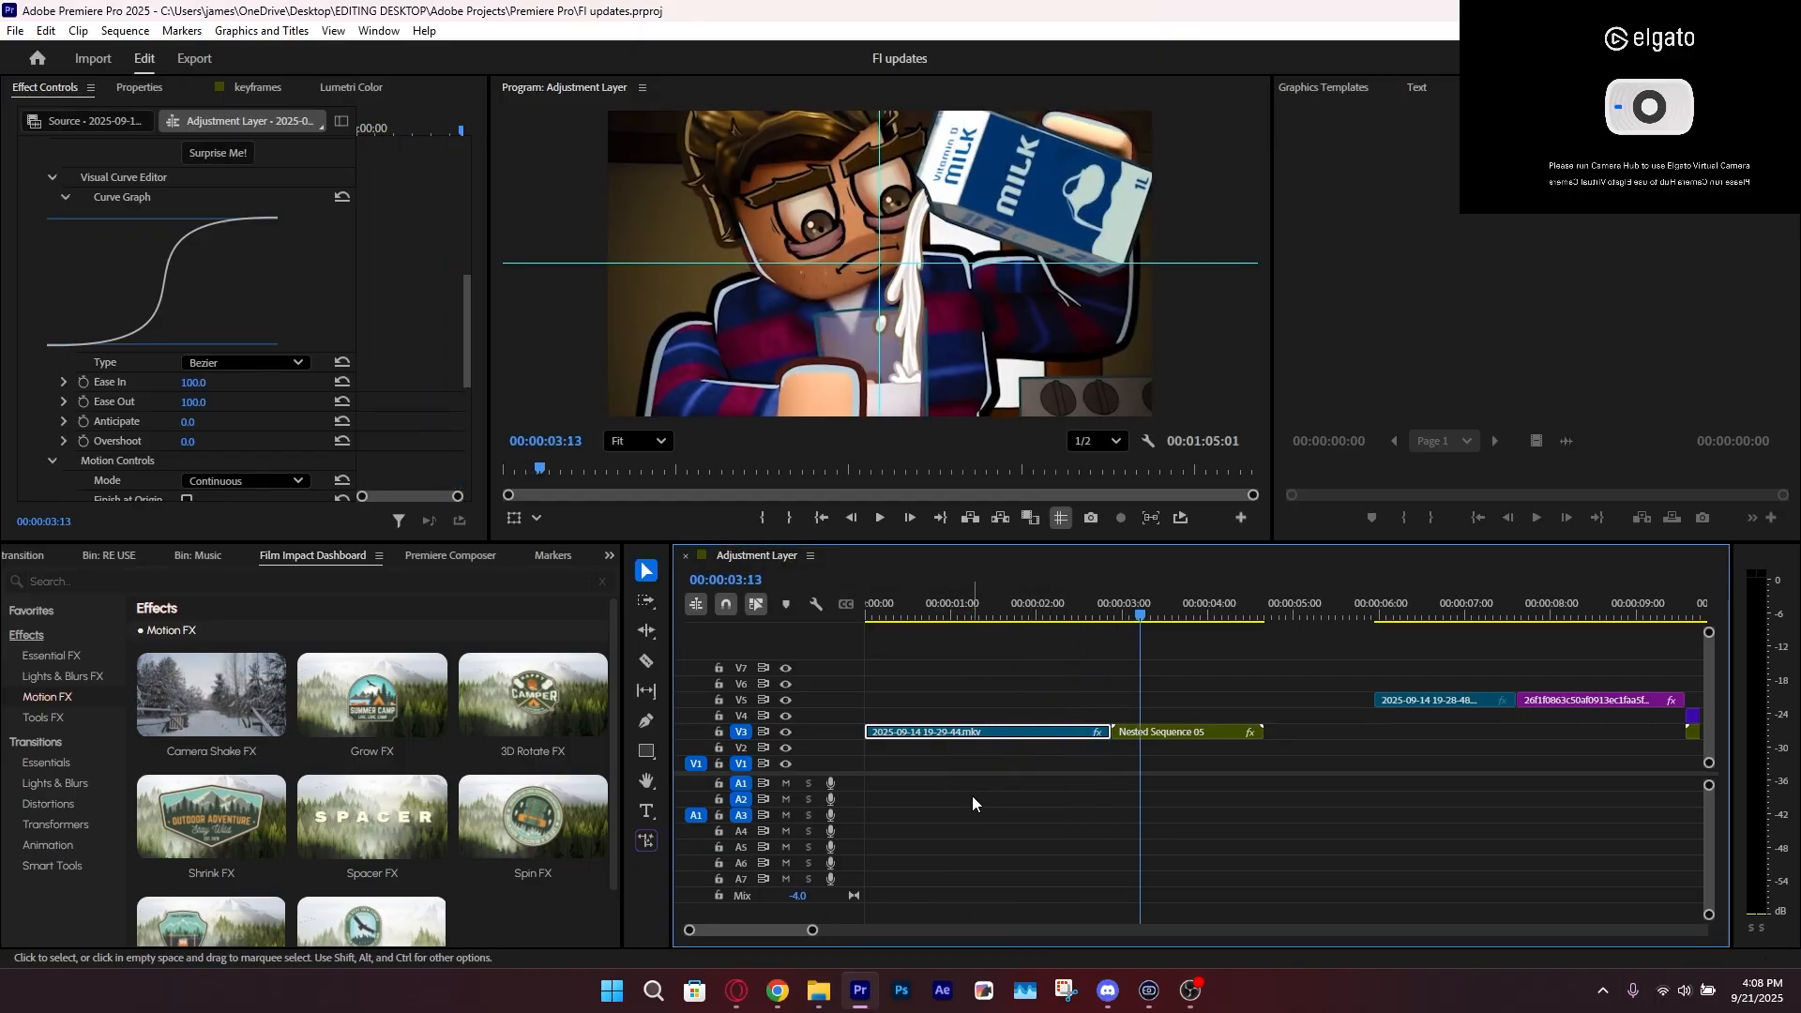